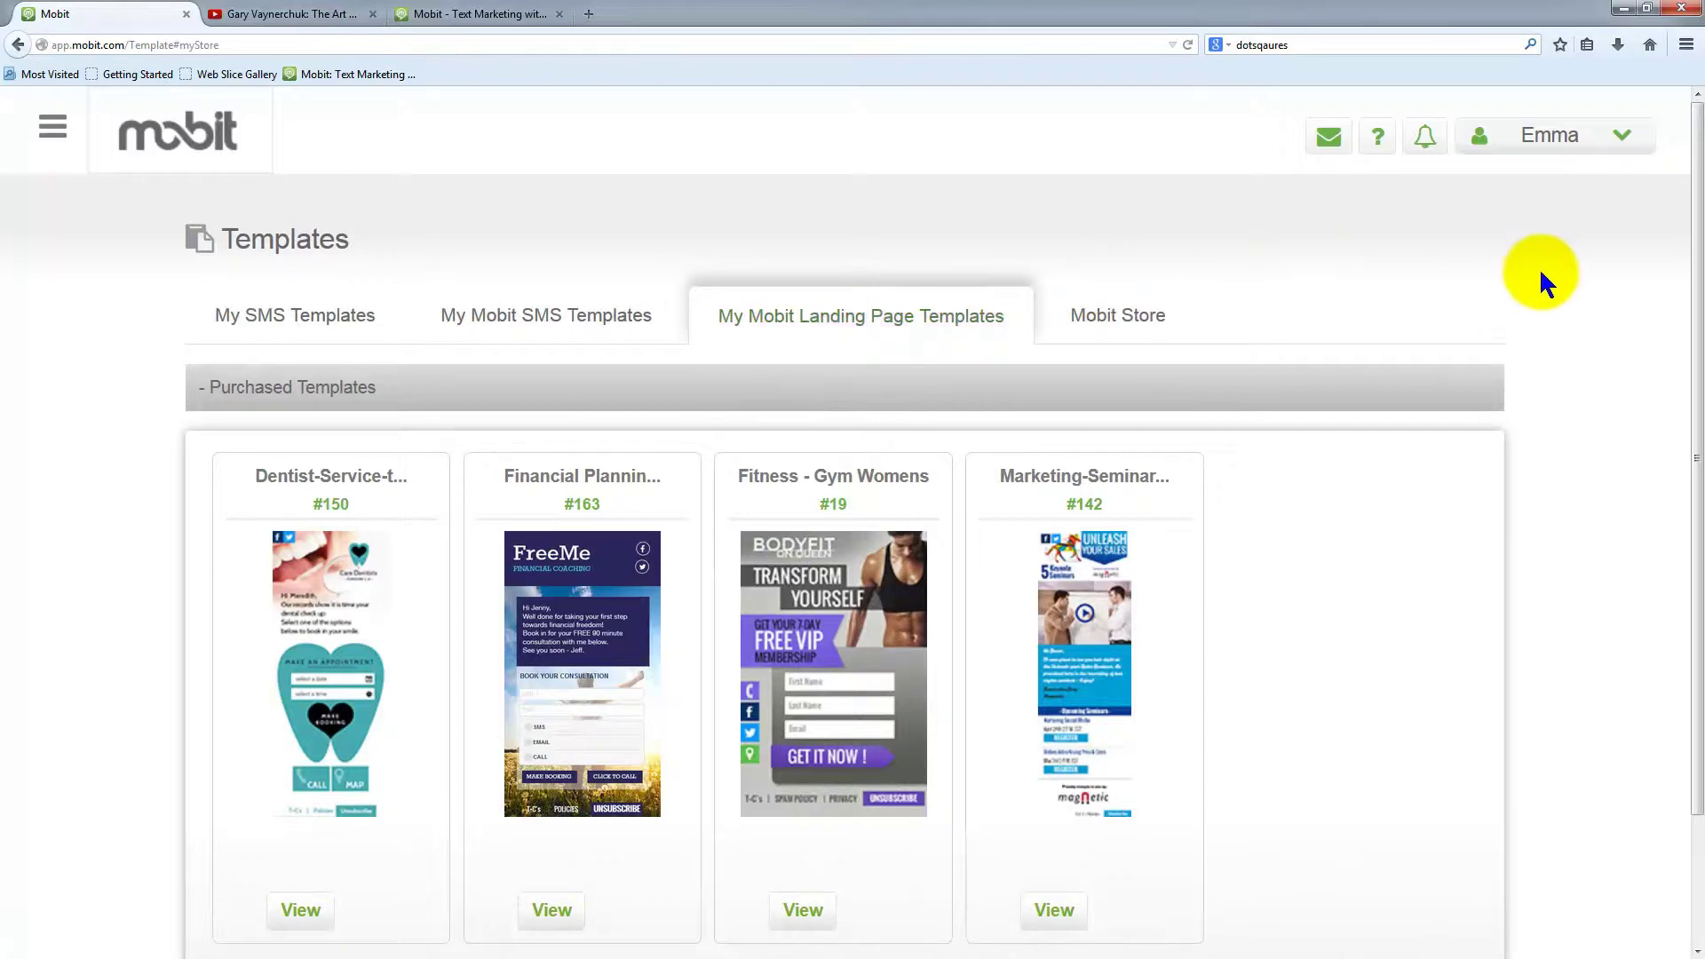
# Buy the Church Light (#134) template from the Mobit Store
pyautogui.scroll(-3, 1612, 653)
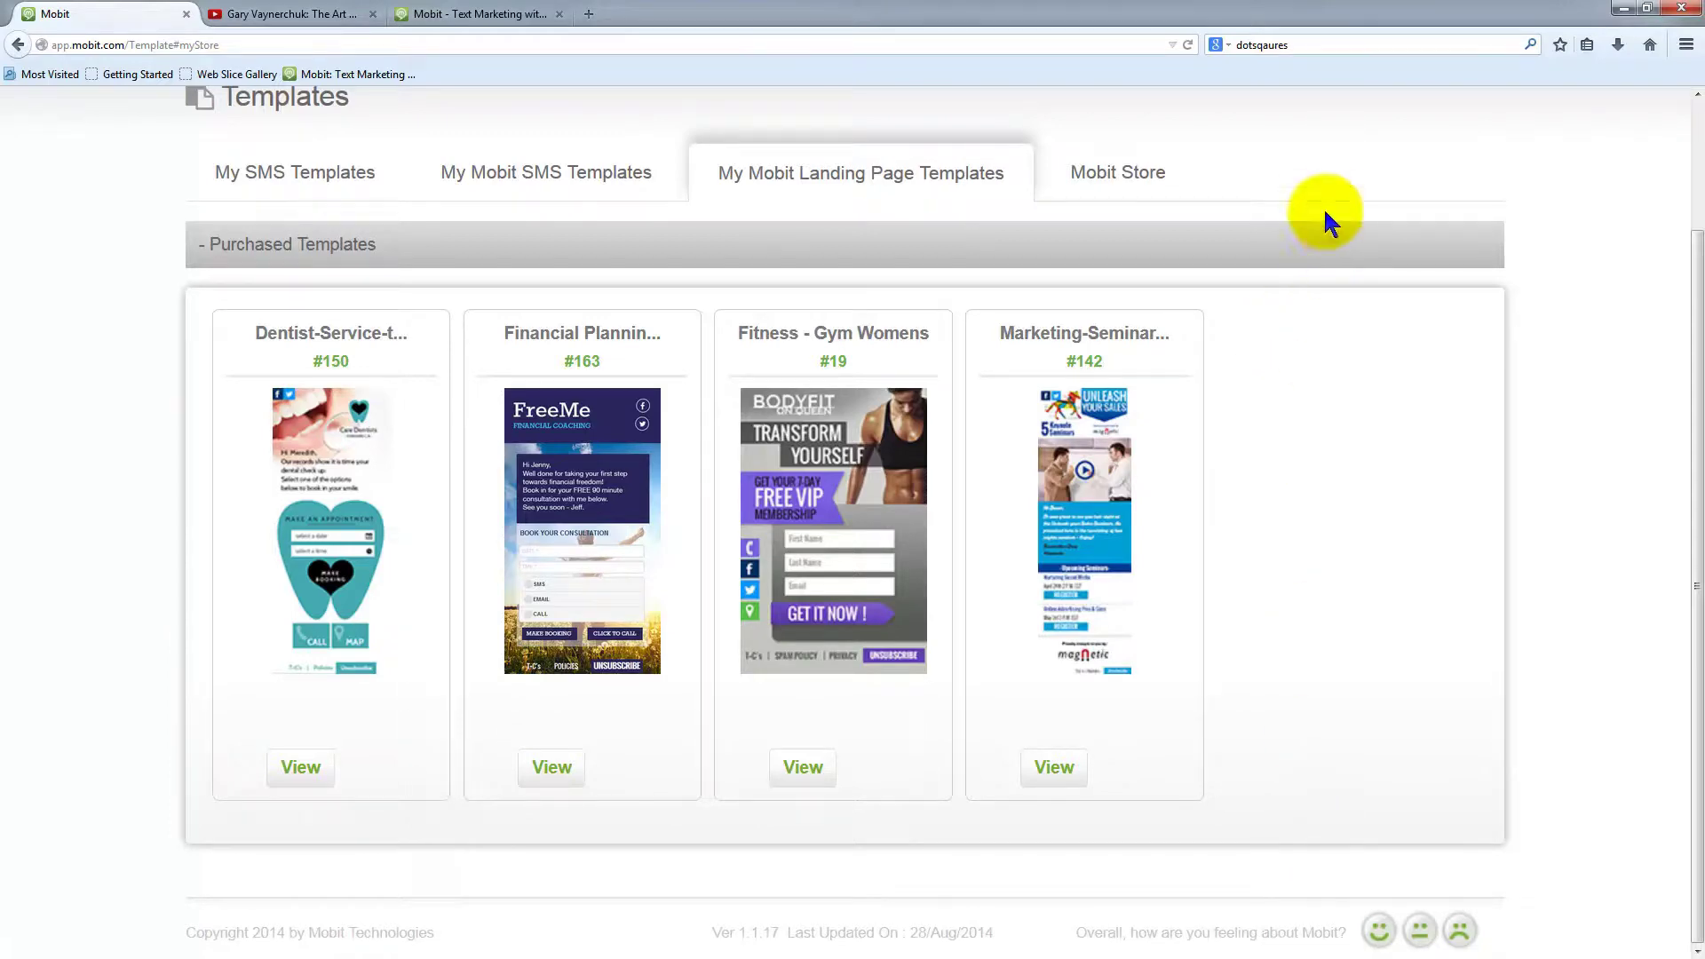
pyautogui.click(1110, 182)
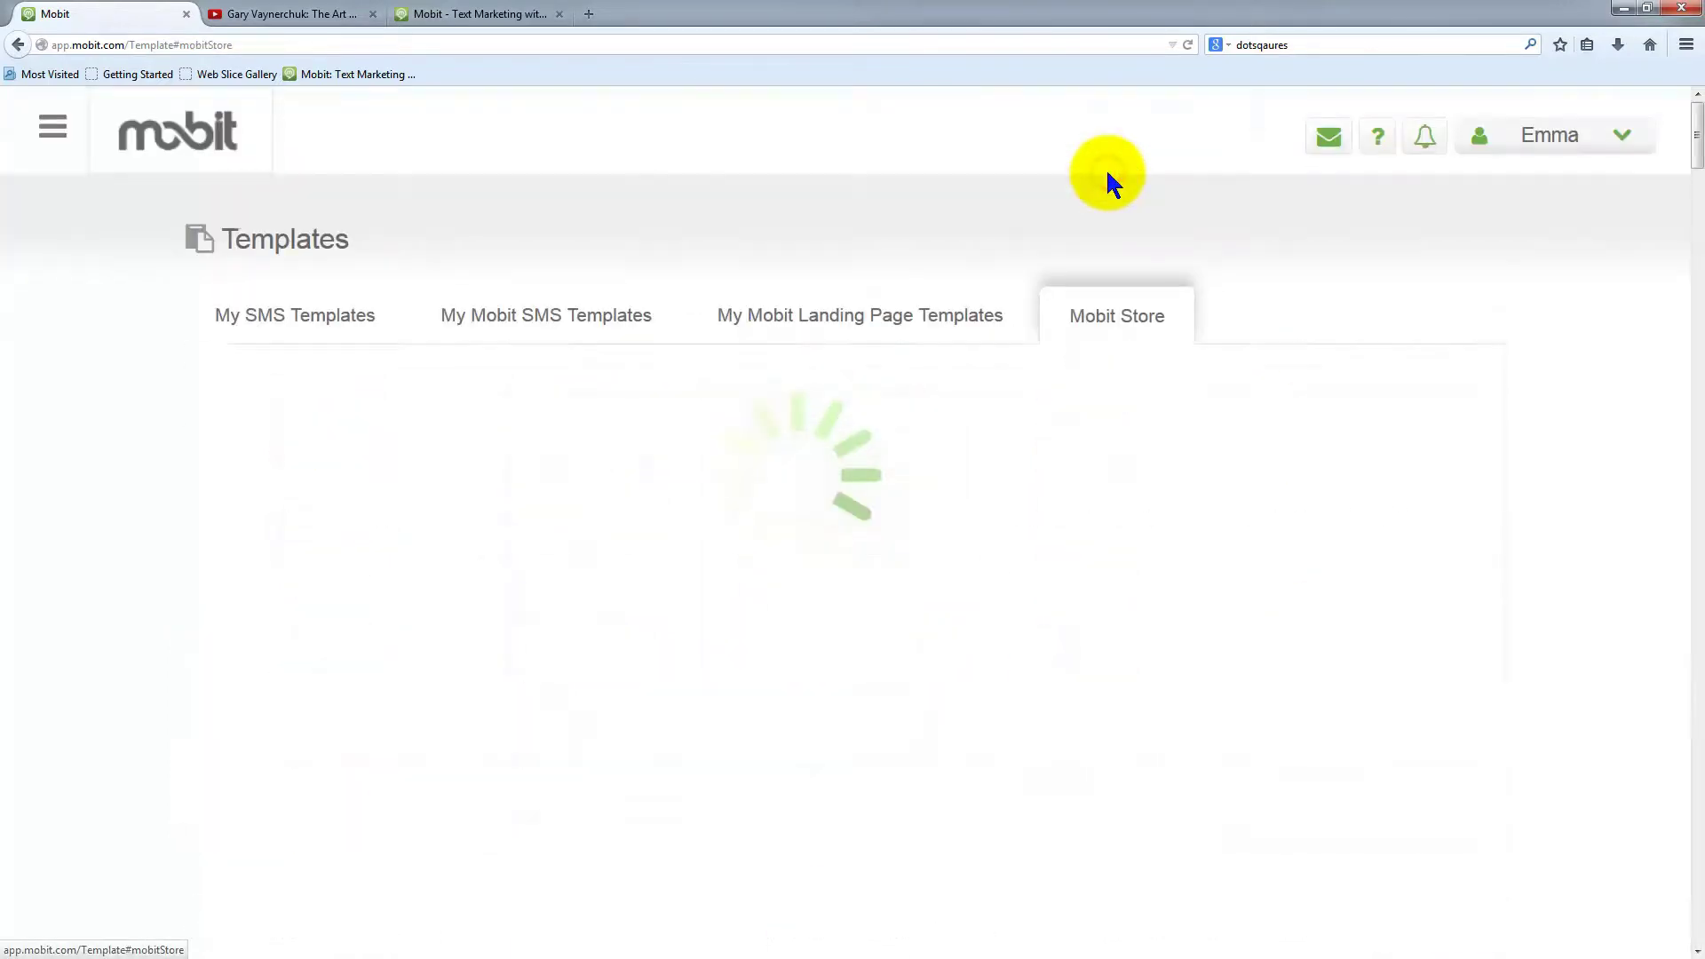
pyautogui.scroll(-5, 1500, 568)
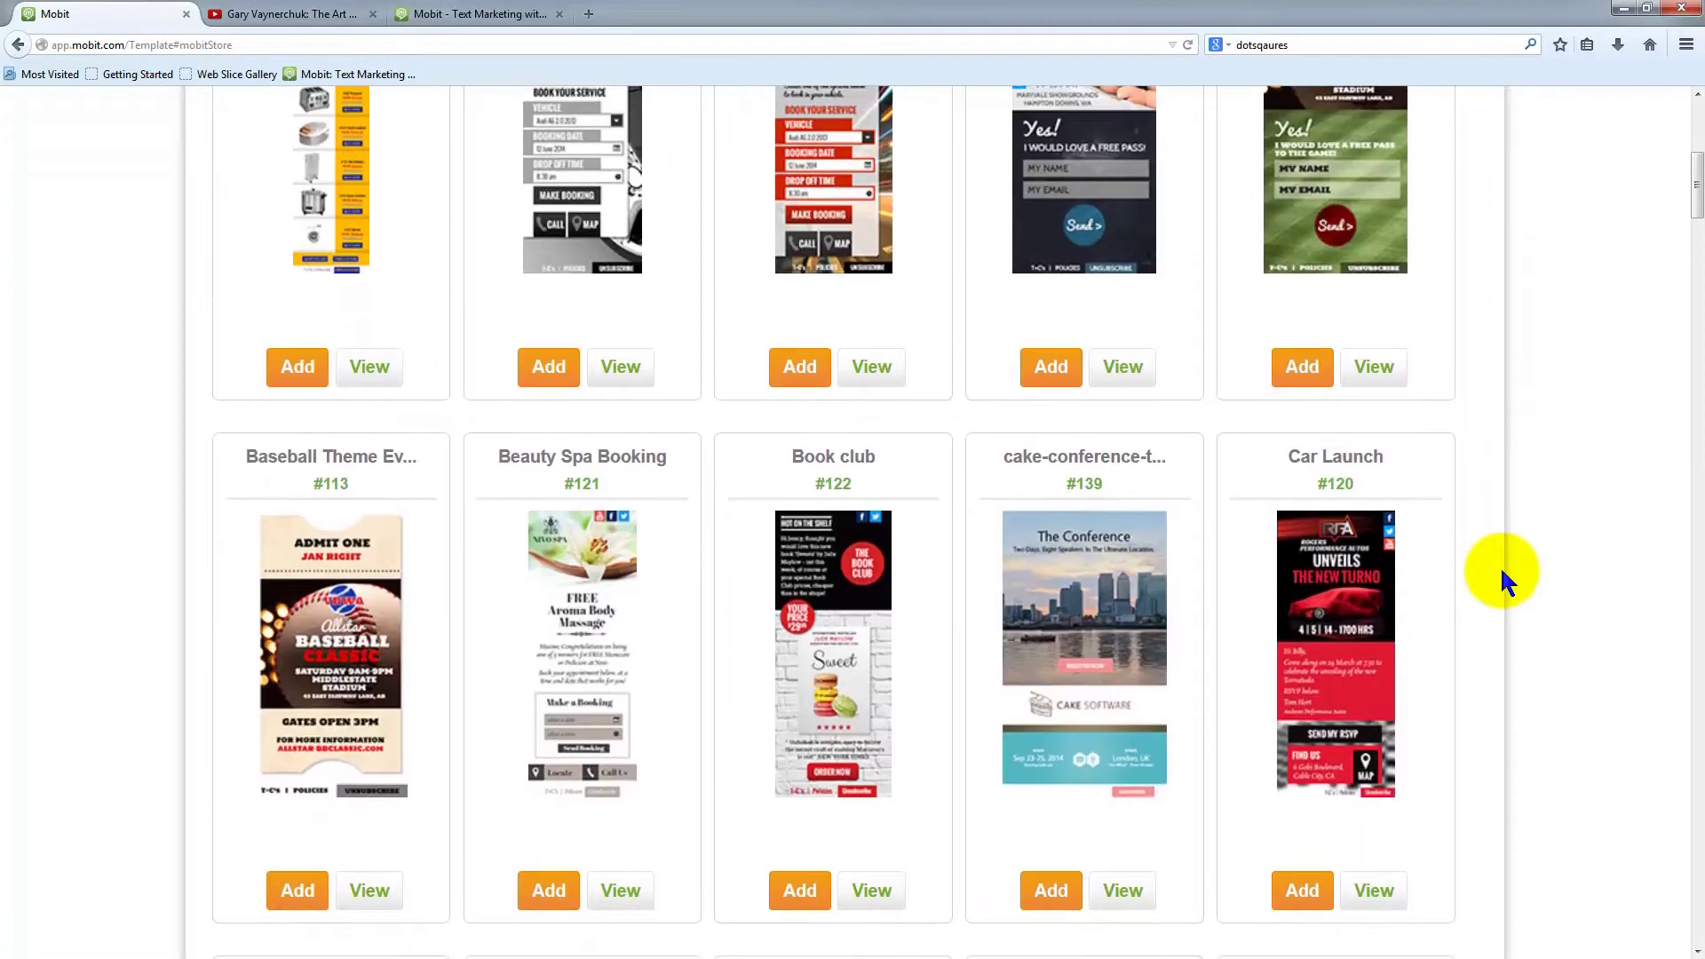
pyautogui.scroll(-5, 1500, 577)
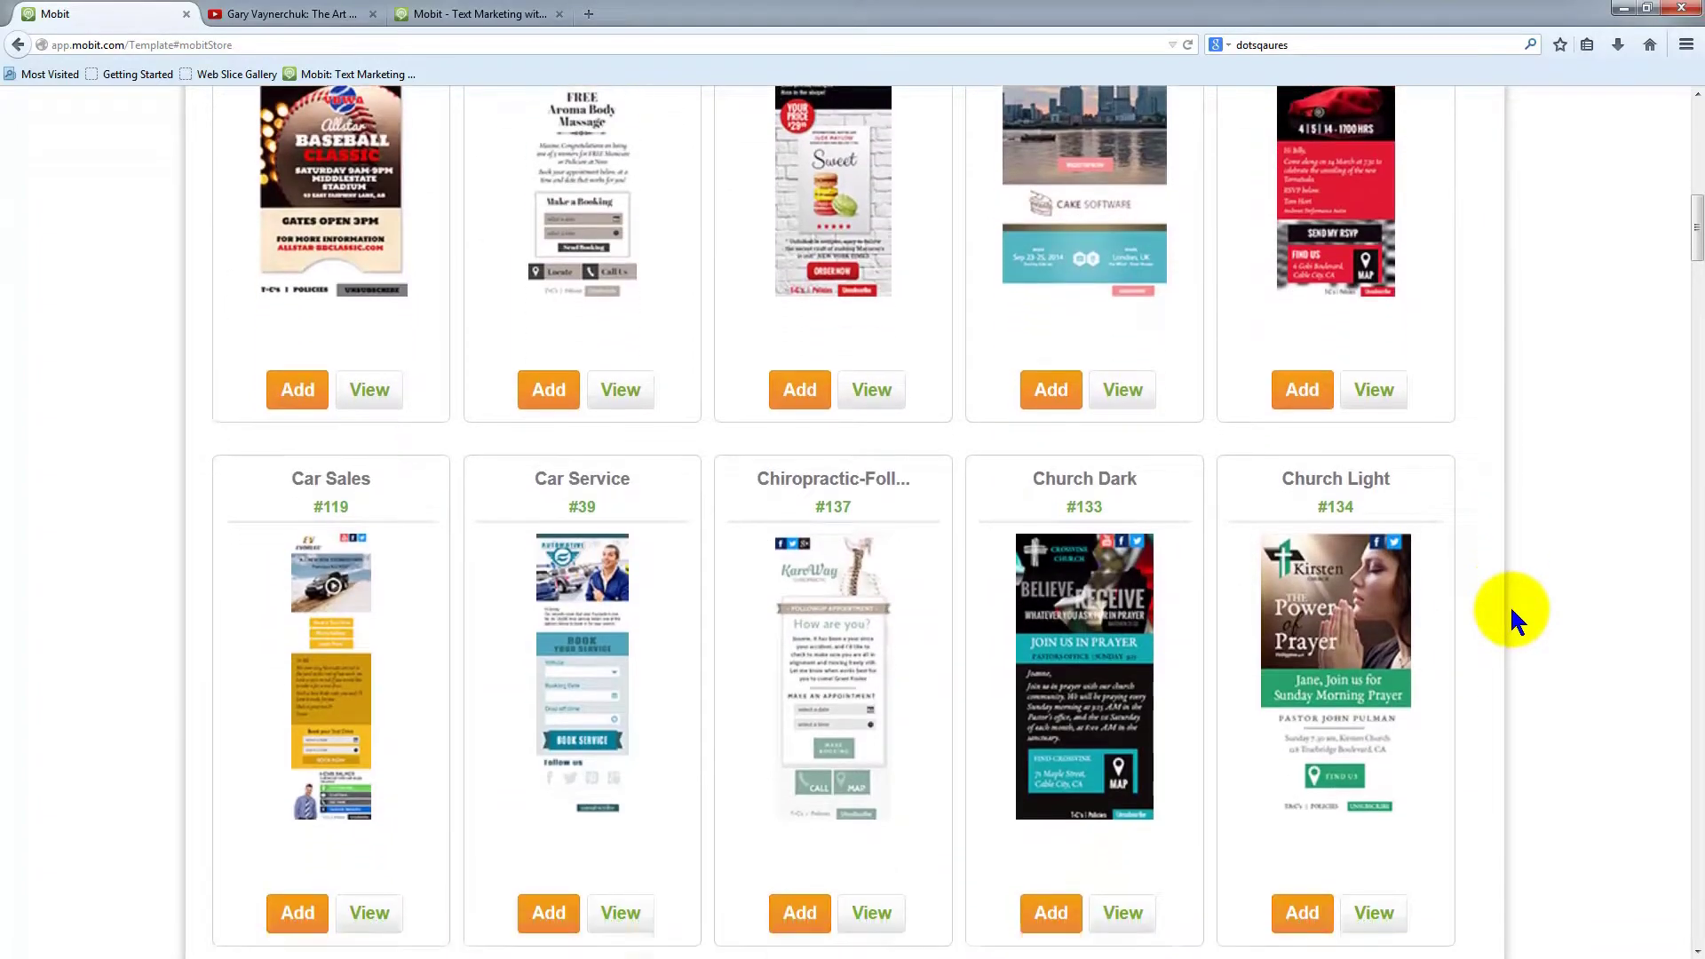
pyautogui.scroll(-8, 1512, 612)
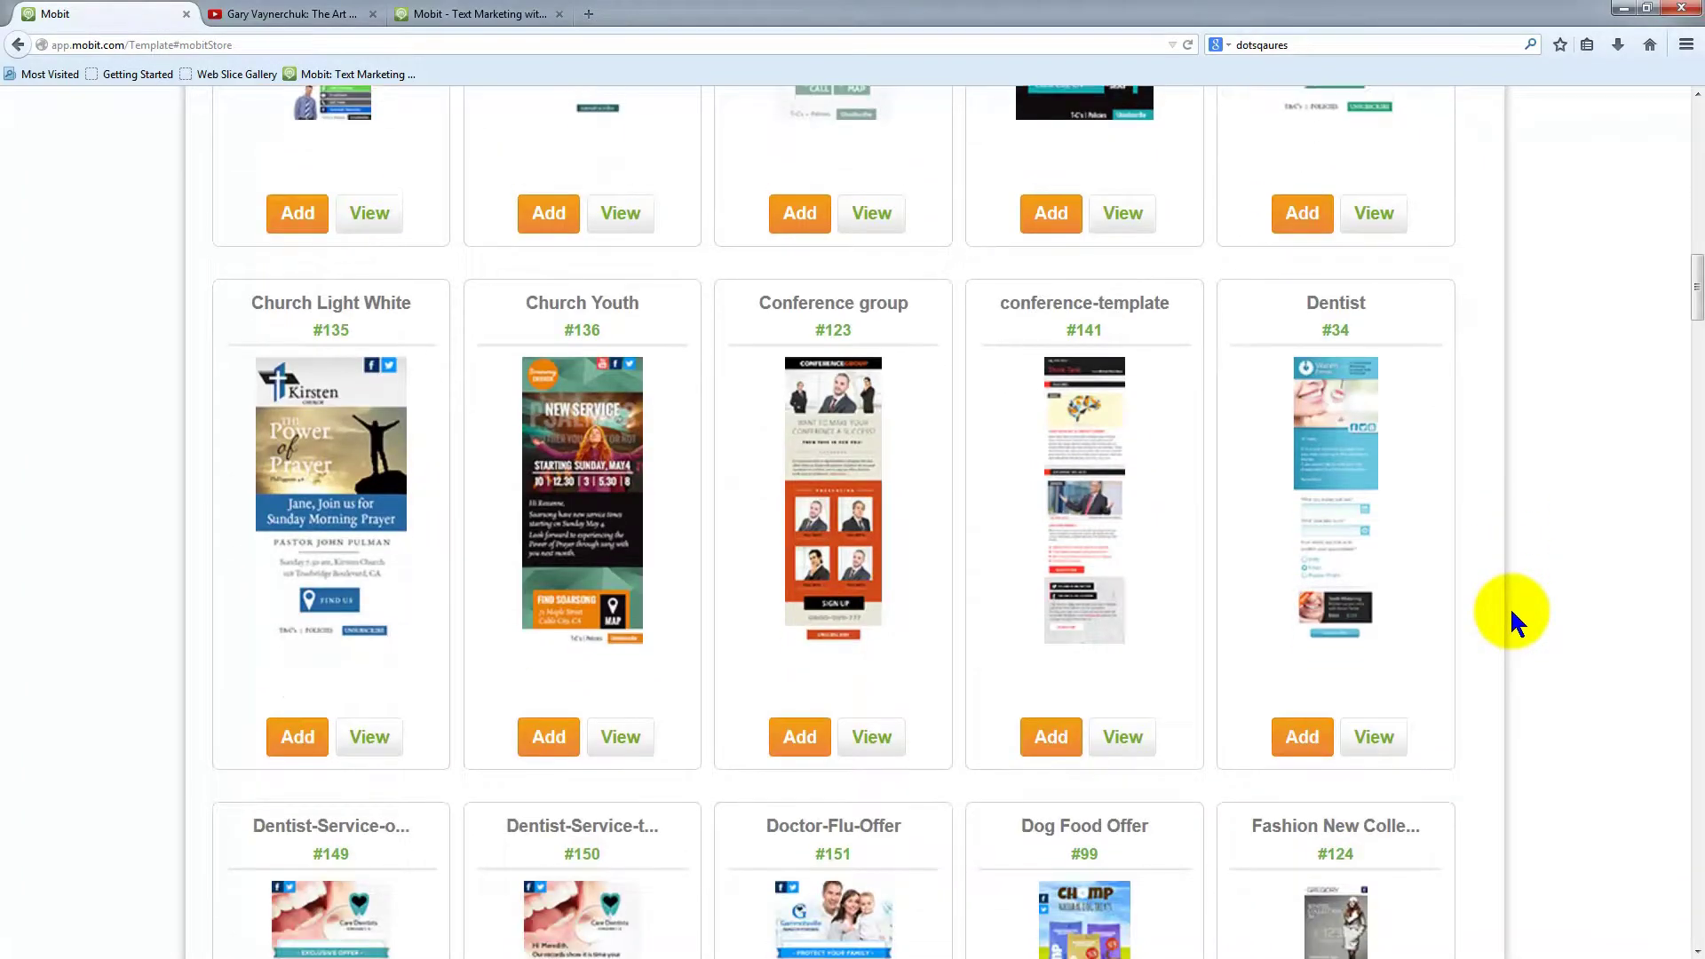
pyautogui.scroll(8, 1509, 605)
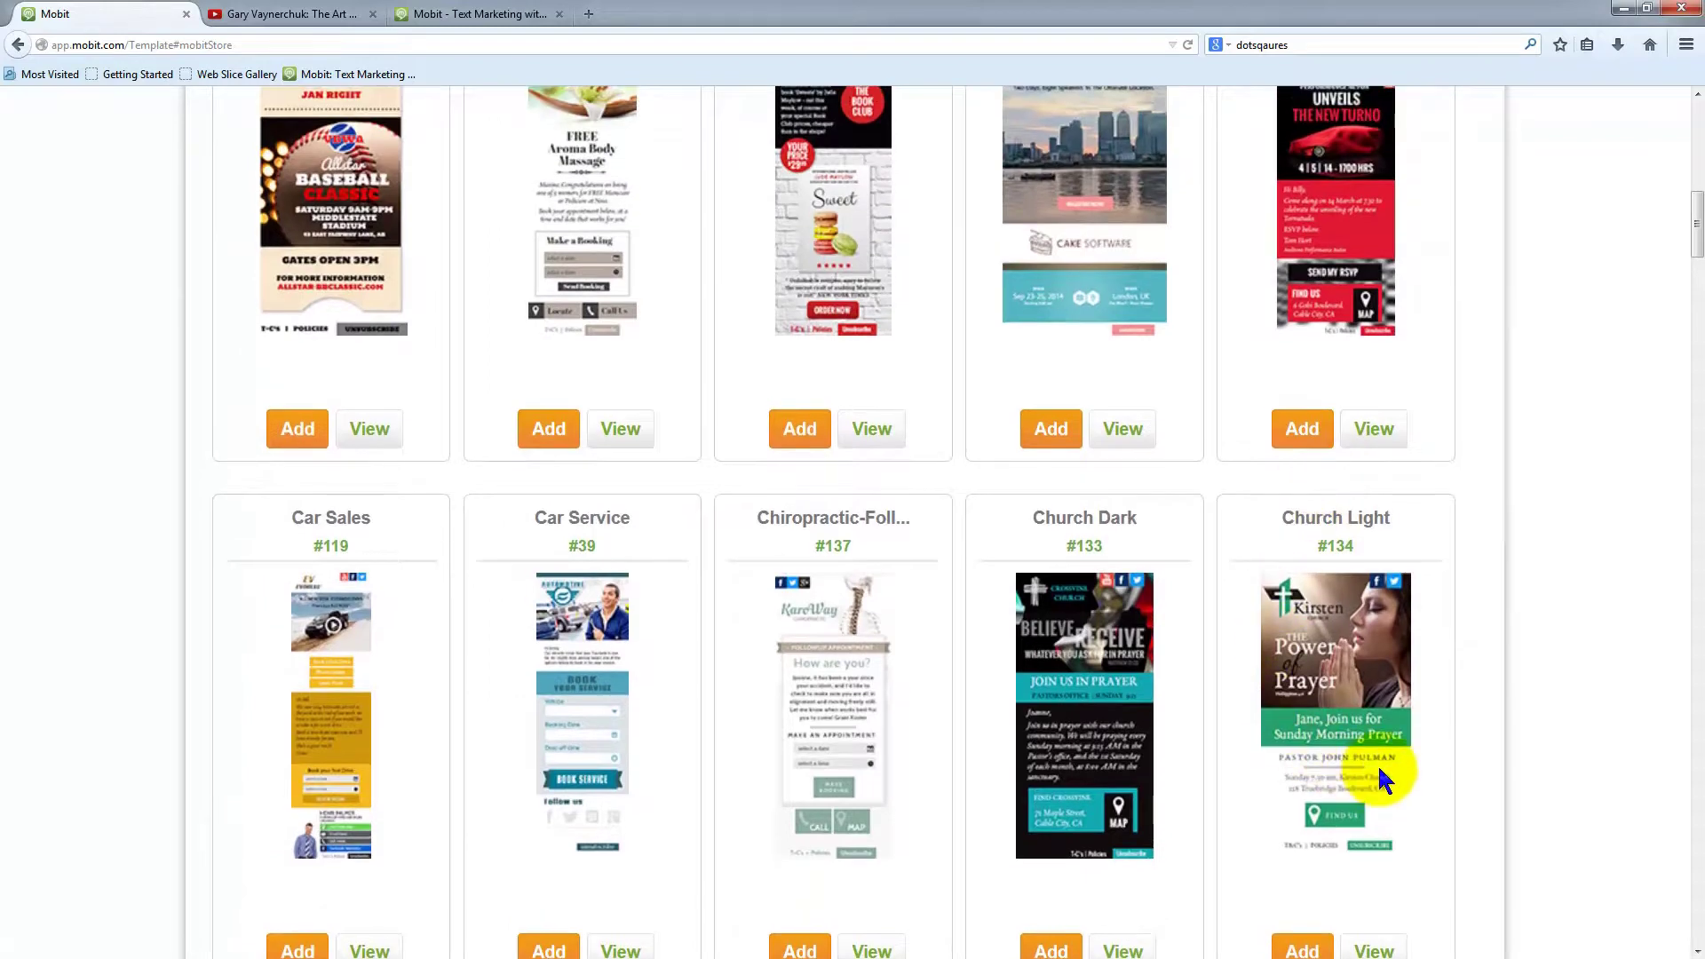
pyautogui.scroll(-2, 1379, 778)
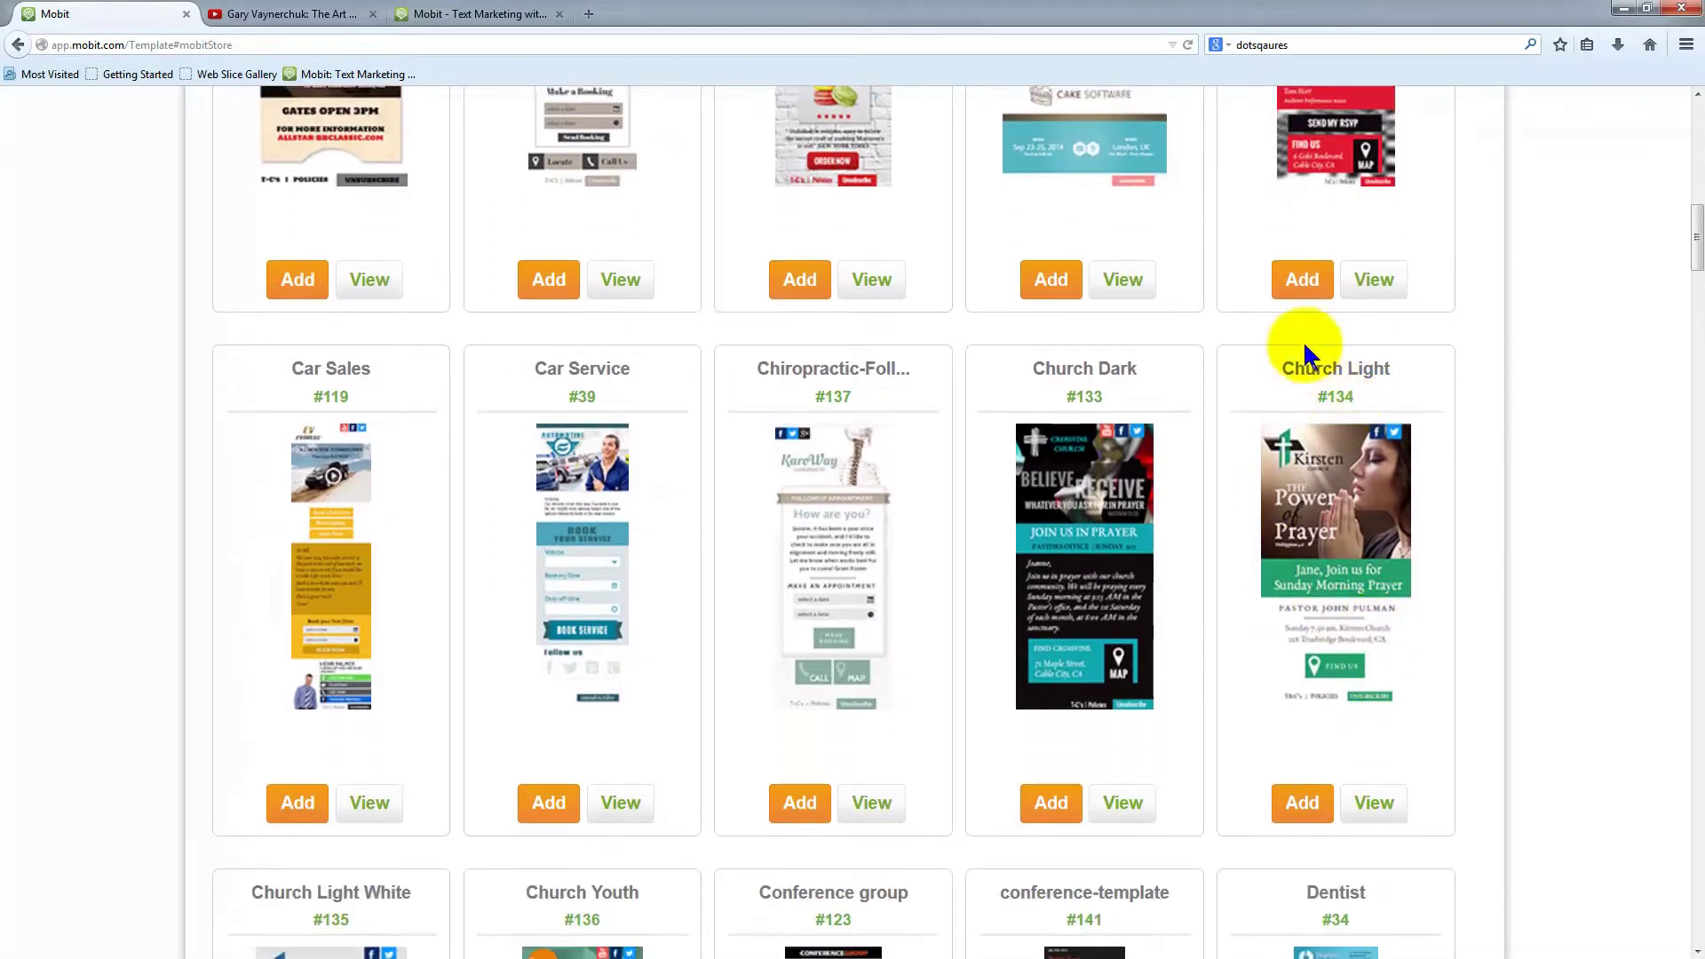
pyautogui.click(1303, 803)
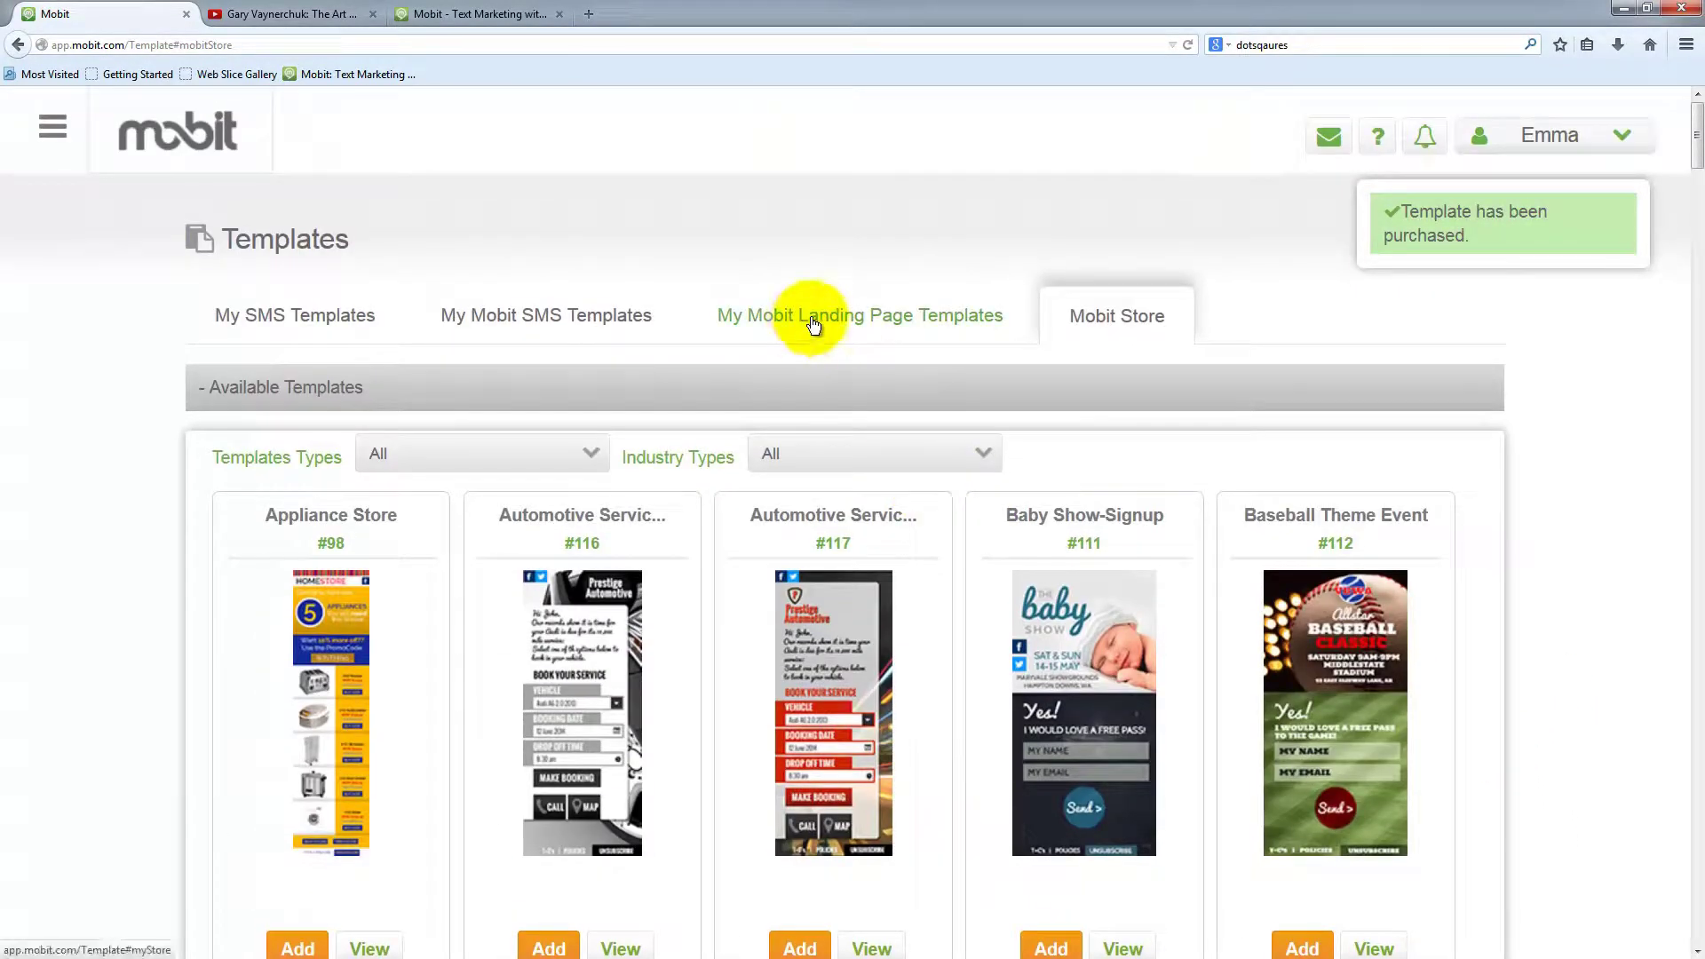
# List the purchased landing page templates, now headed by Church Light (#134)
pyautogui.click(810, 318)
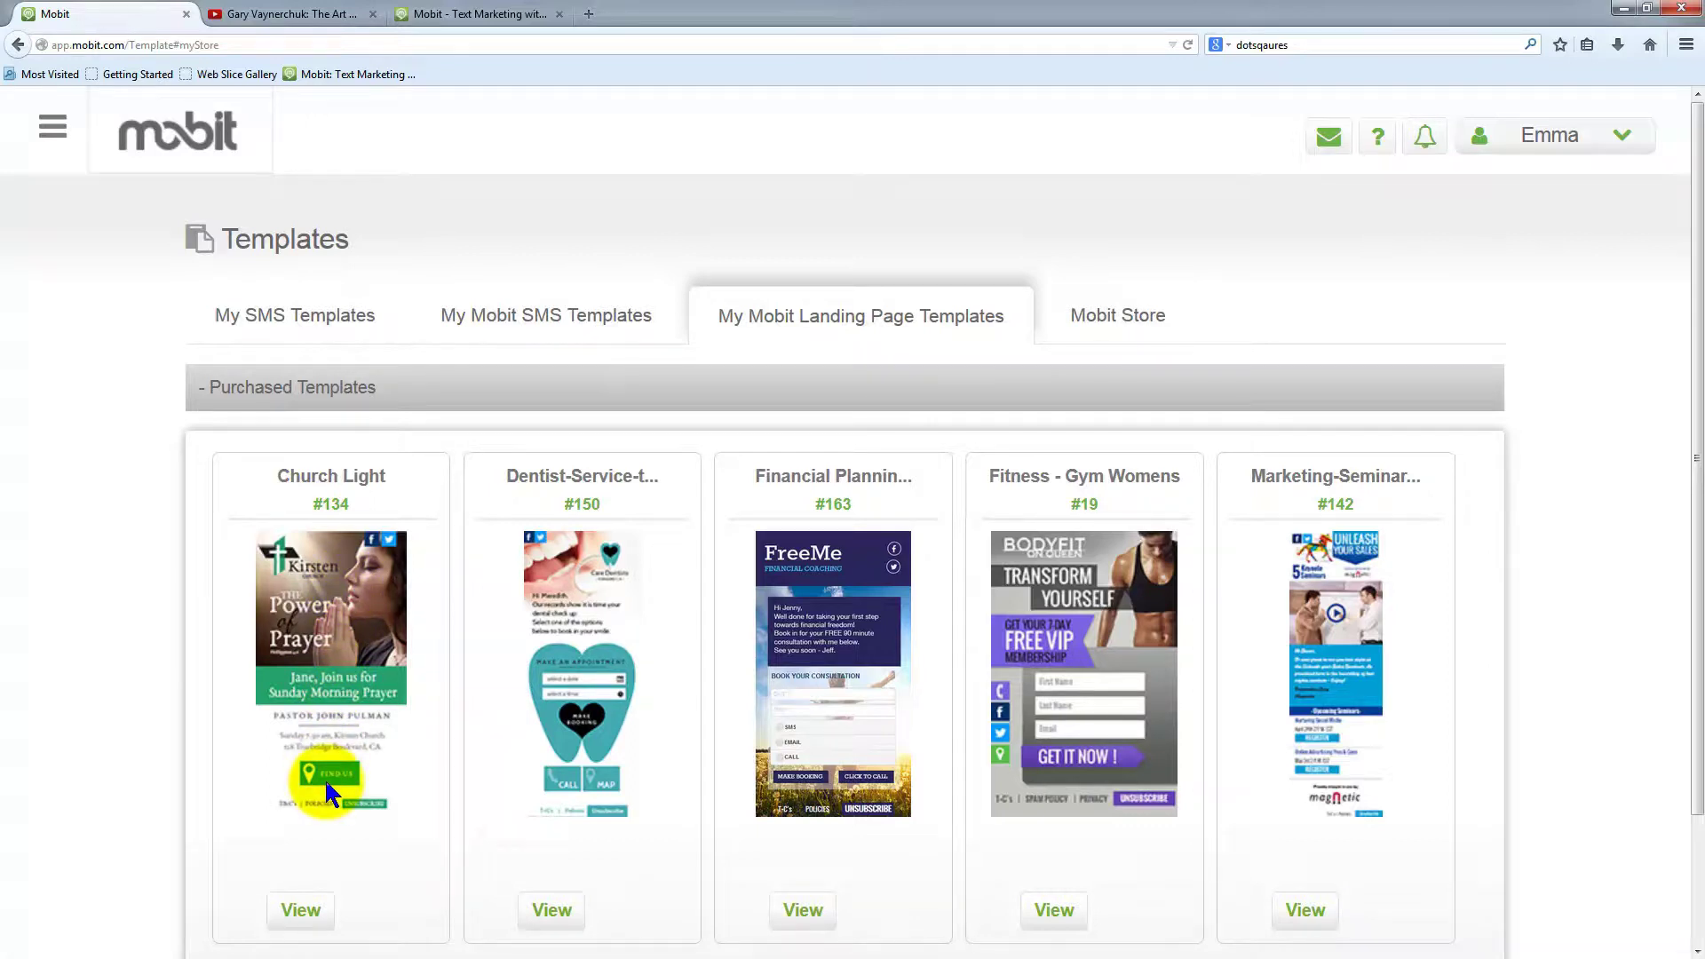
pyautogui.click(52, 127)
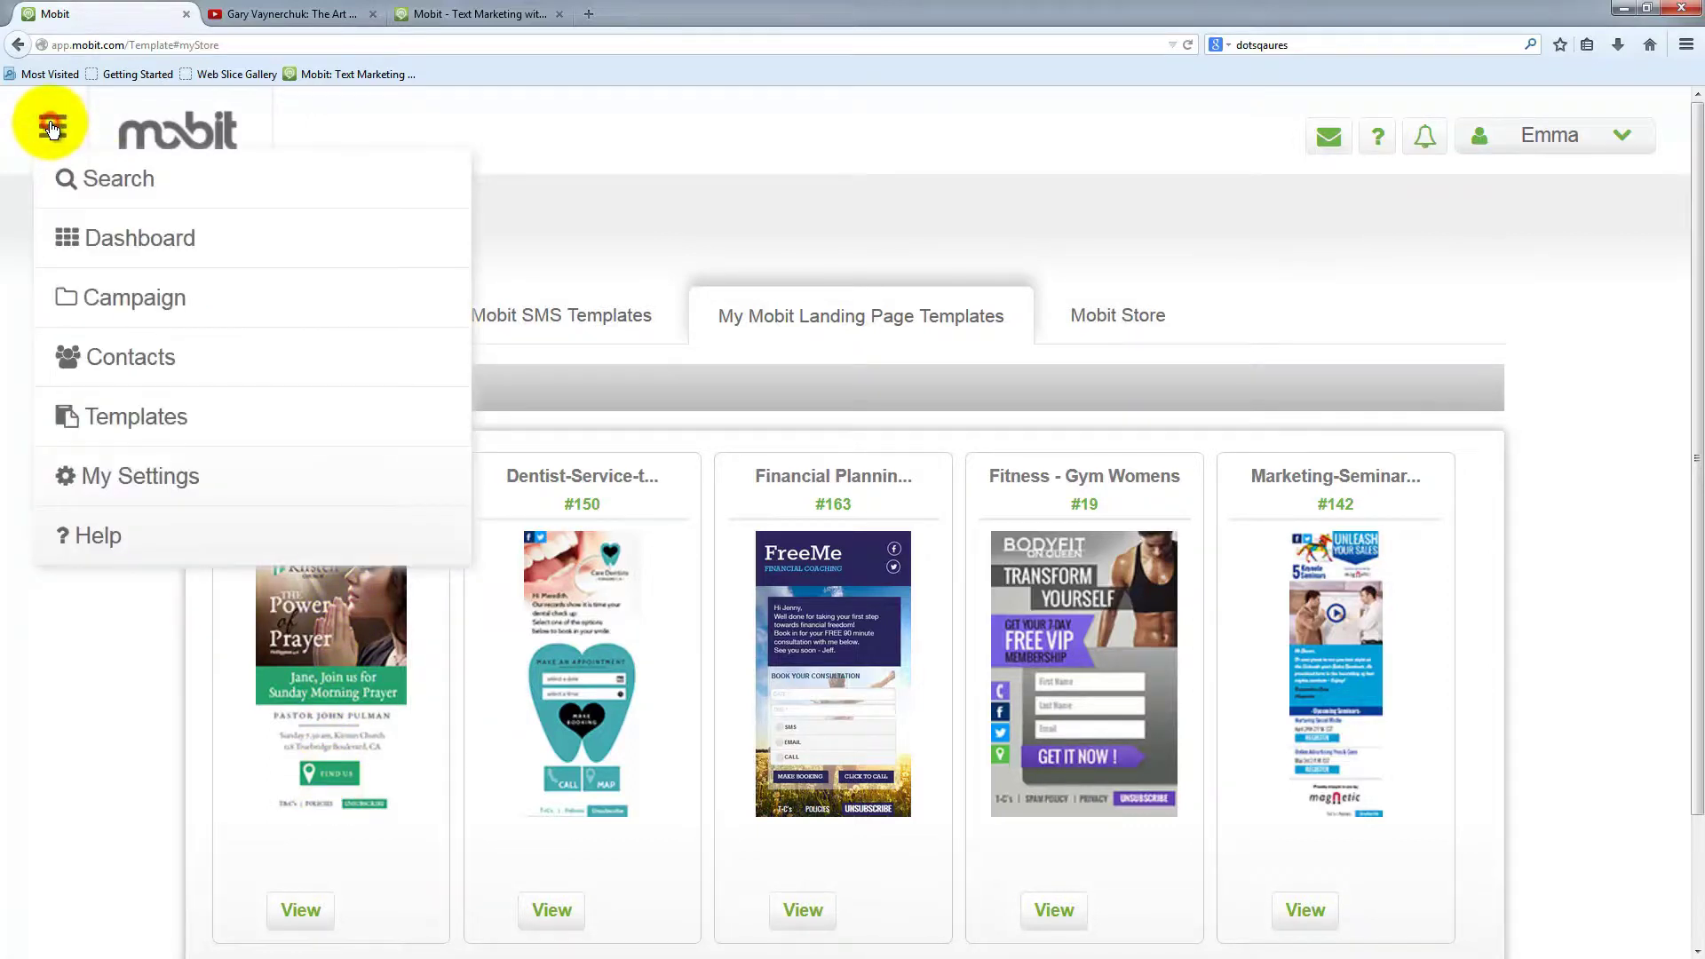
# Switch Default Campaign (61101) to Active ON in Manage Campaigns and confirm the change
pyautogui.click(177, 304)
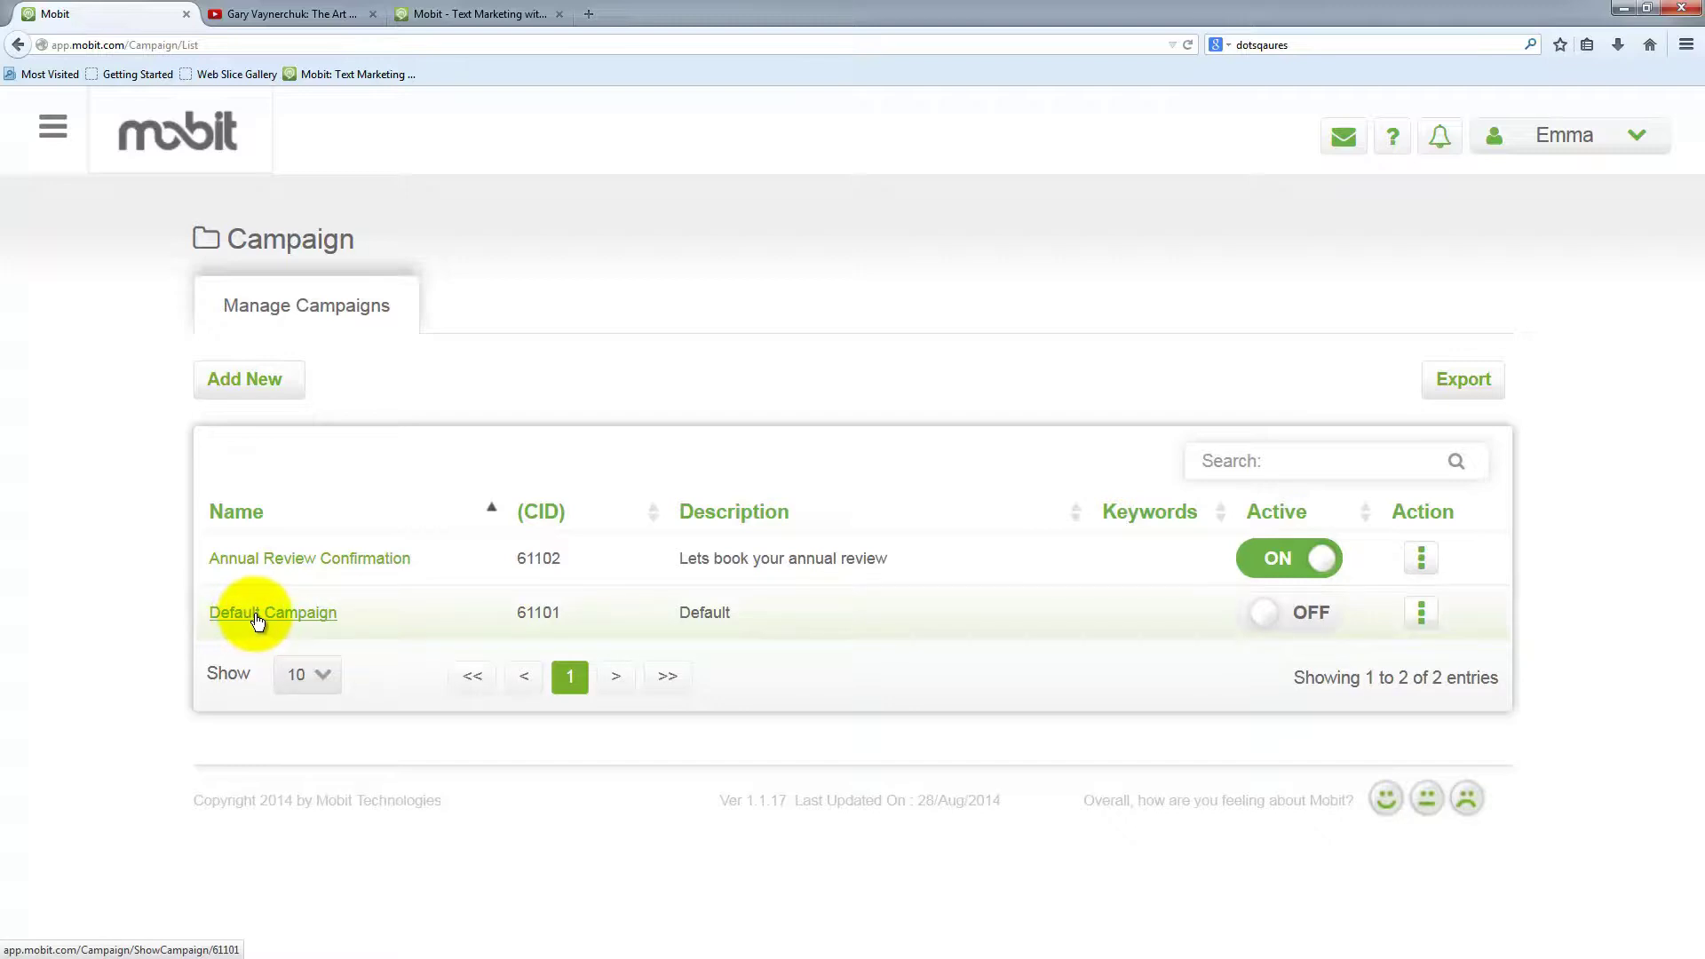
pyautogui.click(1267, 616)
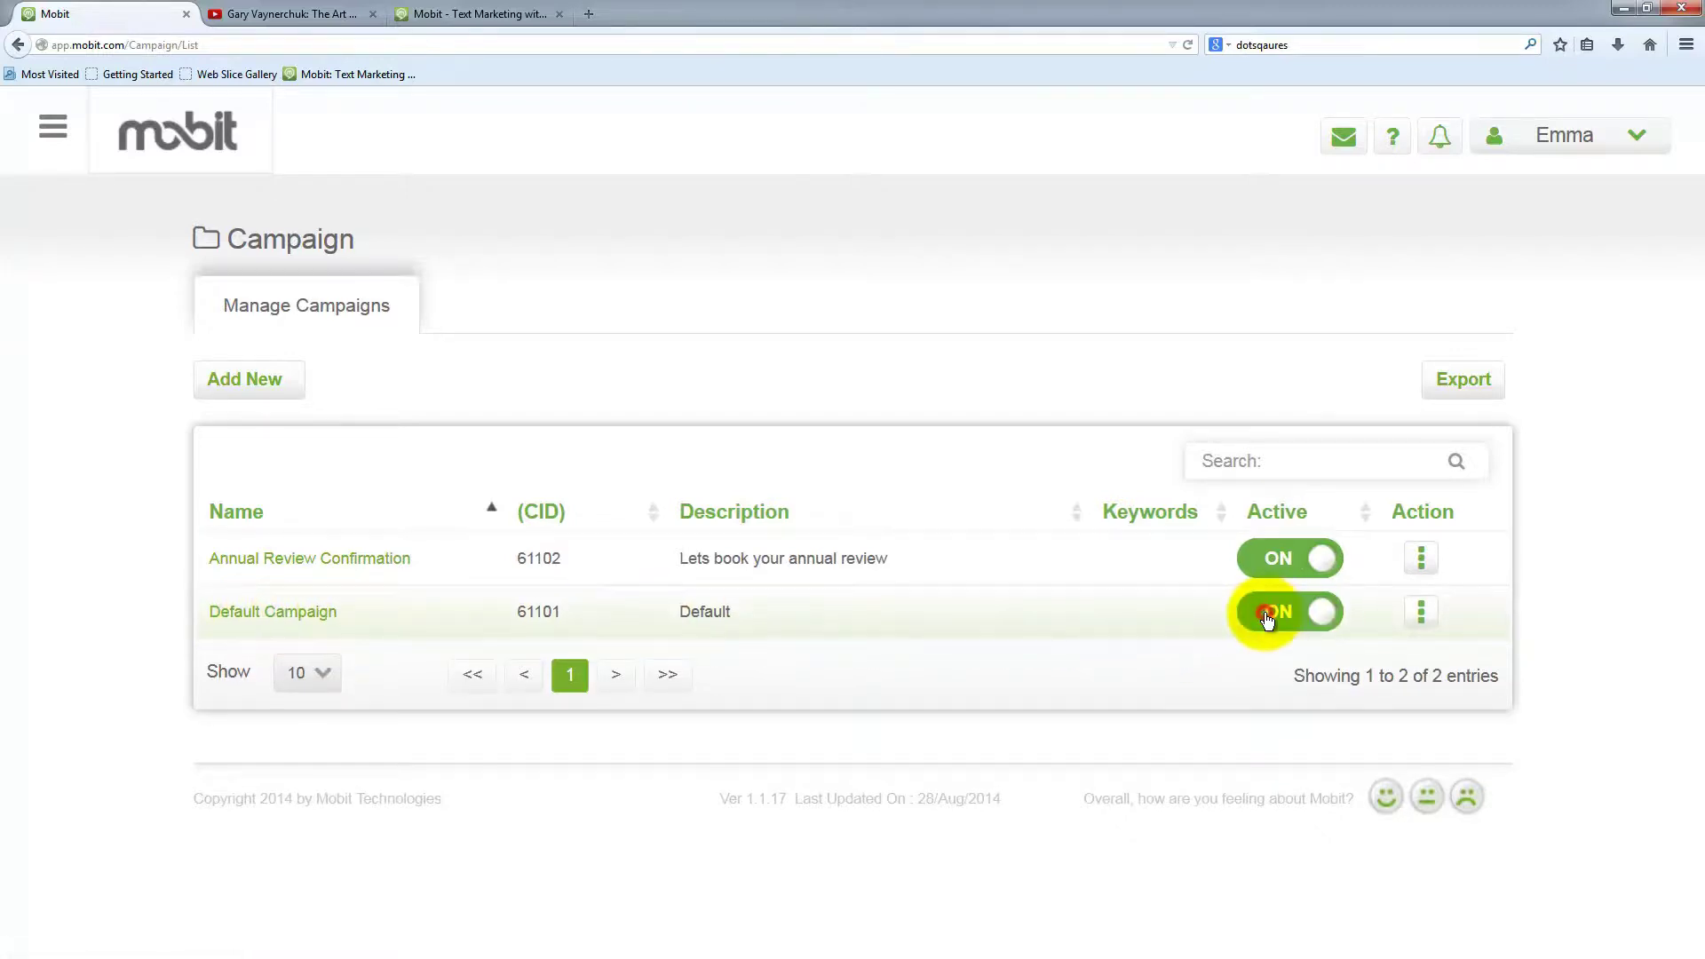
pyautogui.click(1026, 588)
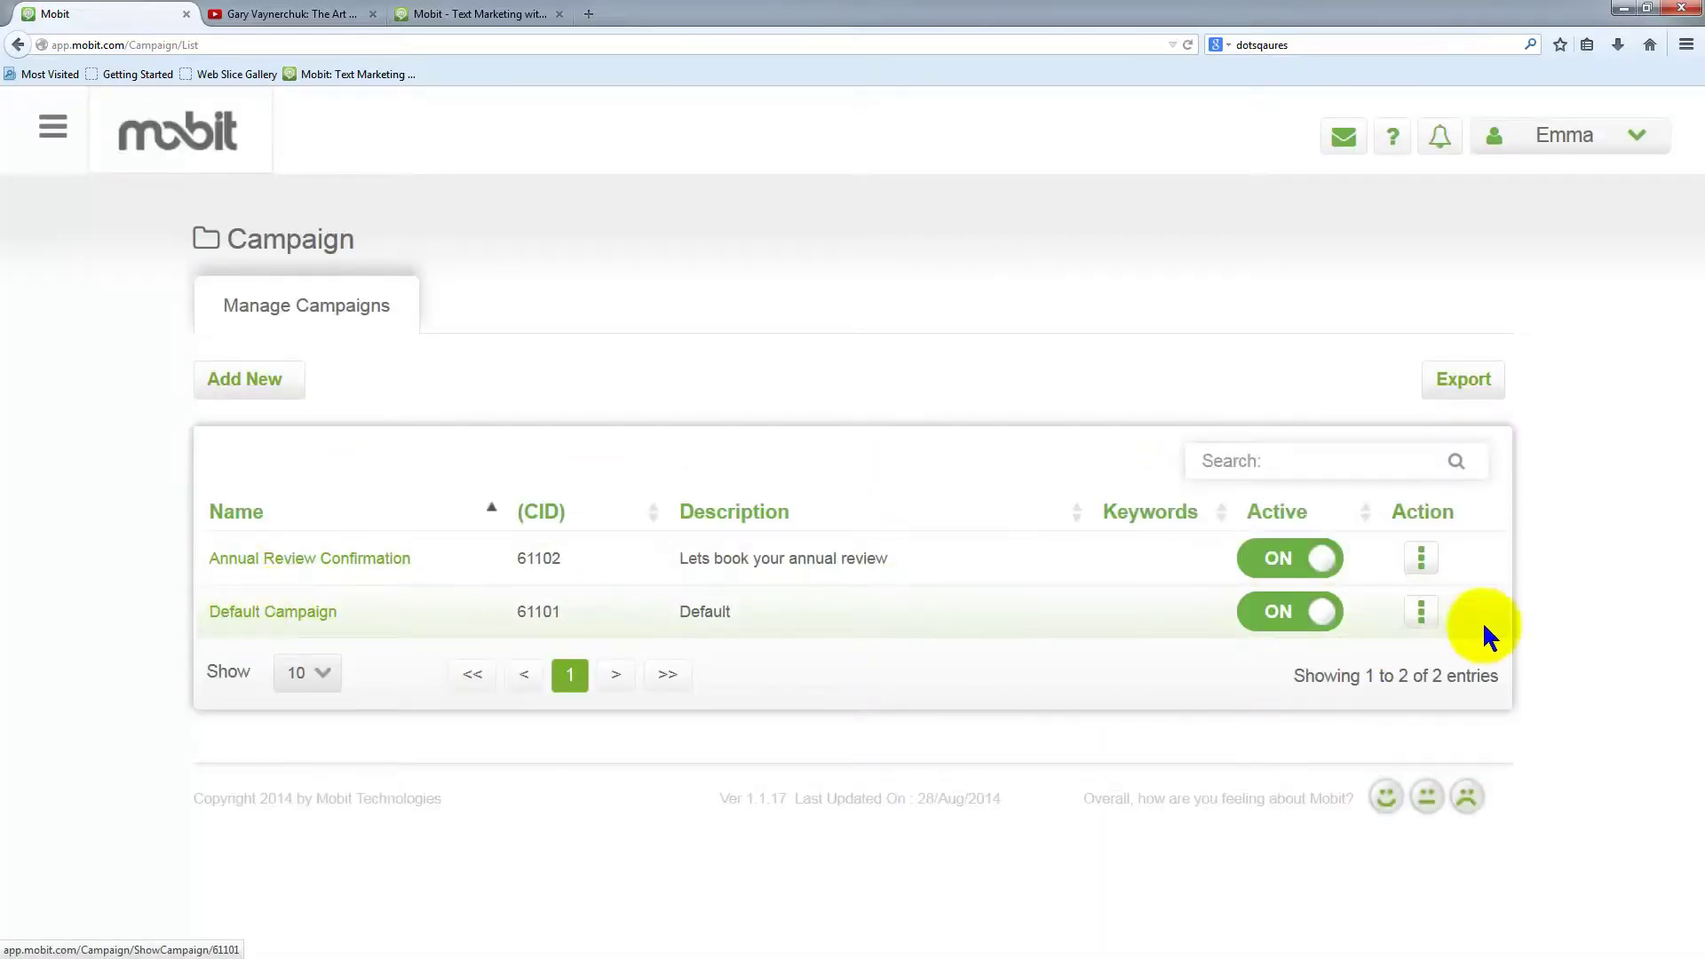
pyautogui.click(1418, 611)
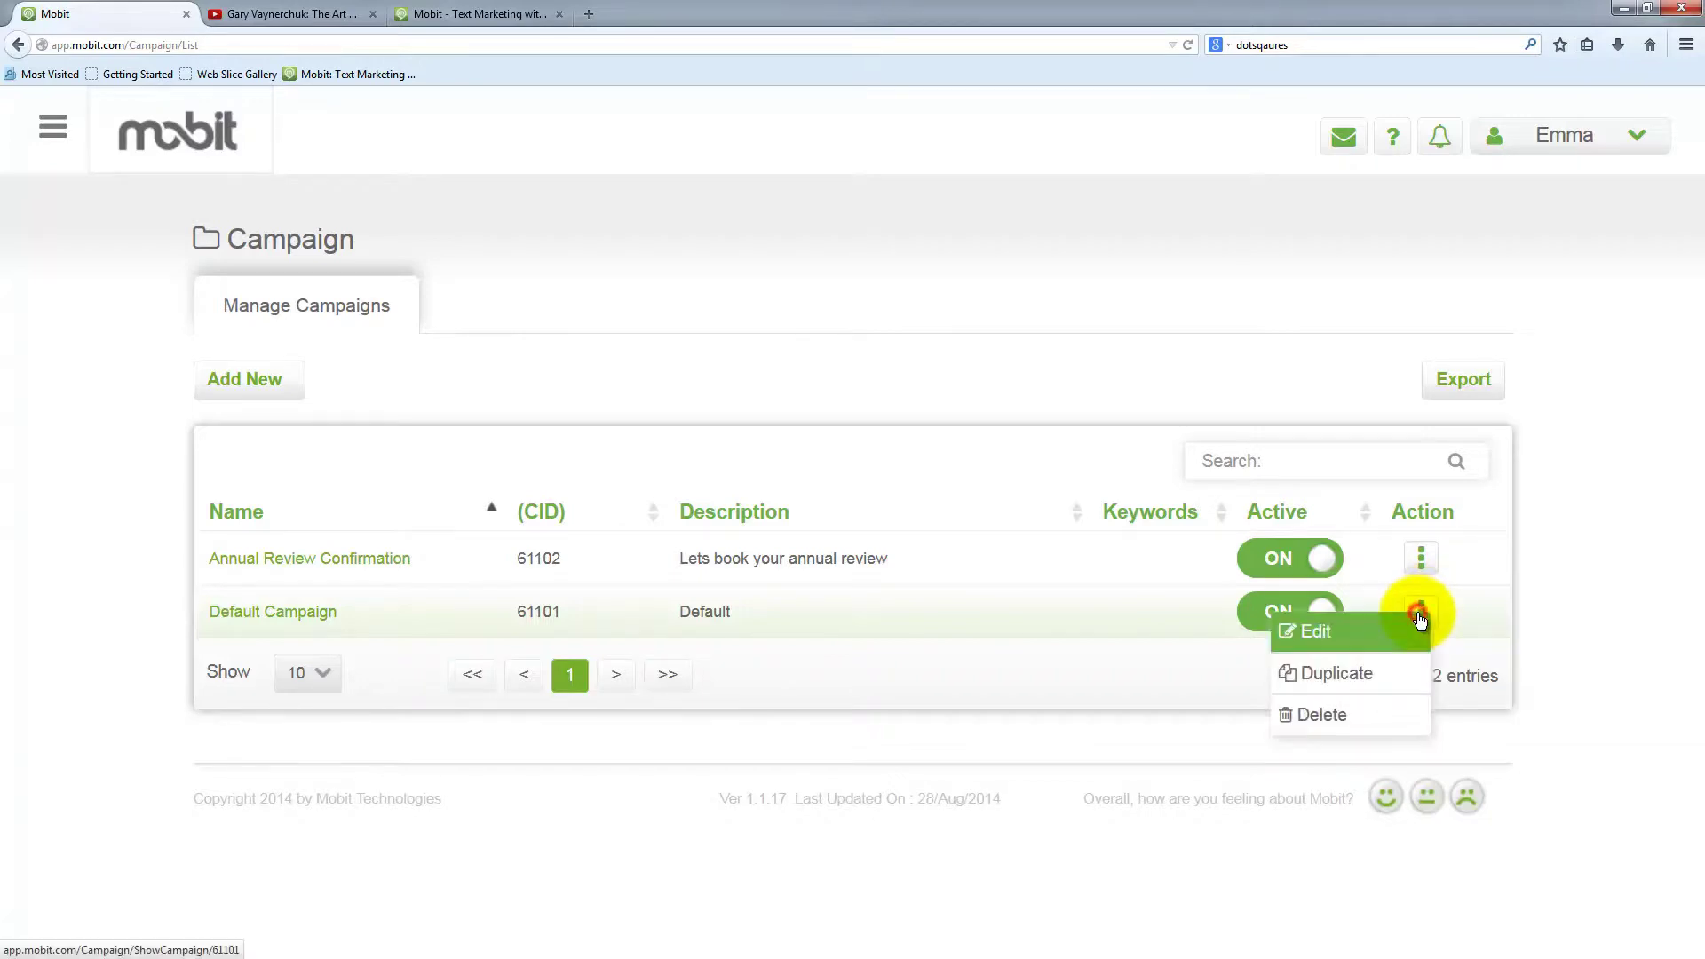
# Edit the Default Campaign and delete its Send SMS (Default Message) action
pyautogui.click(1325, 635)
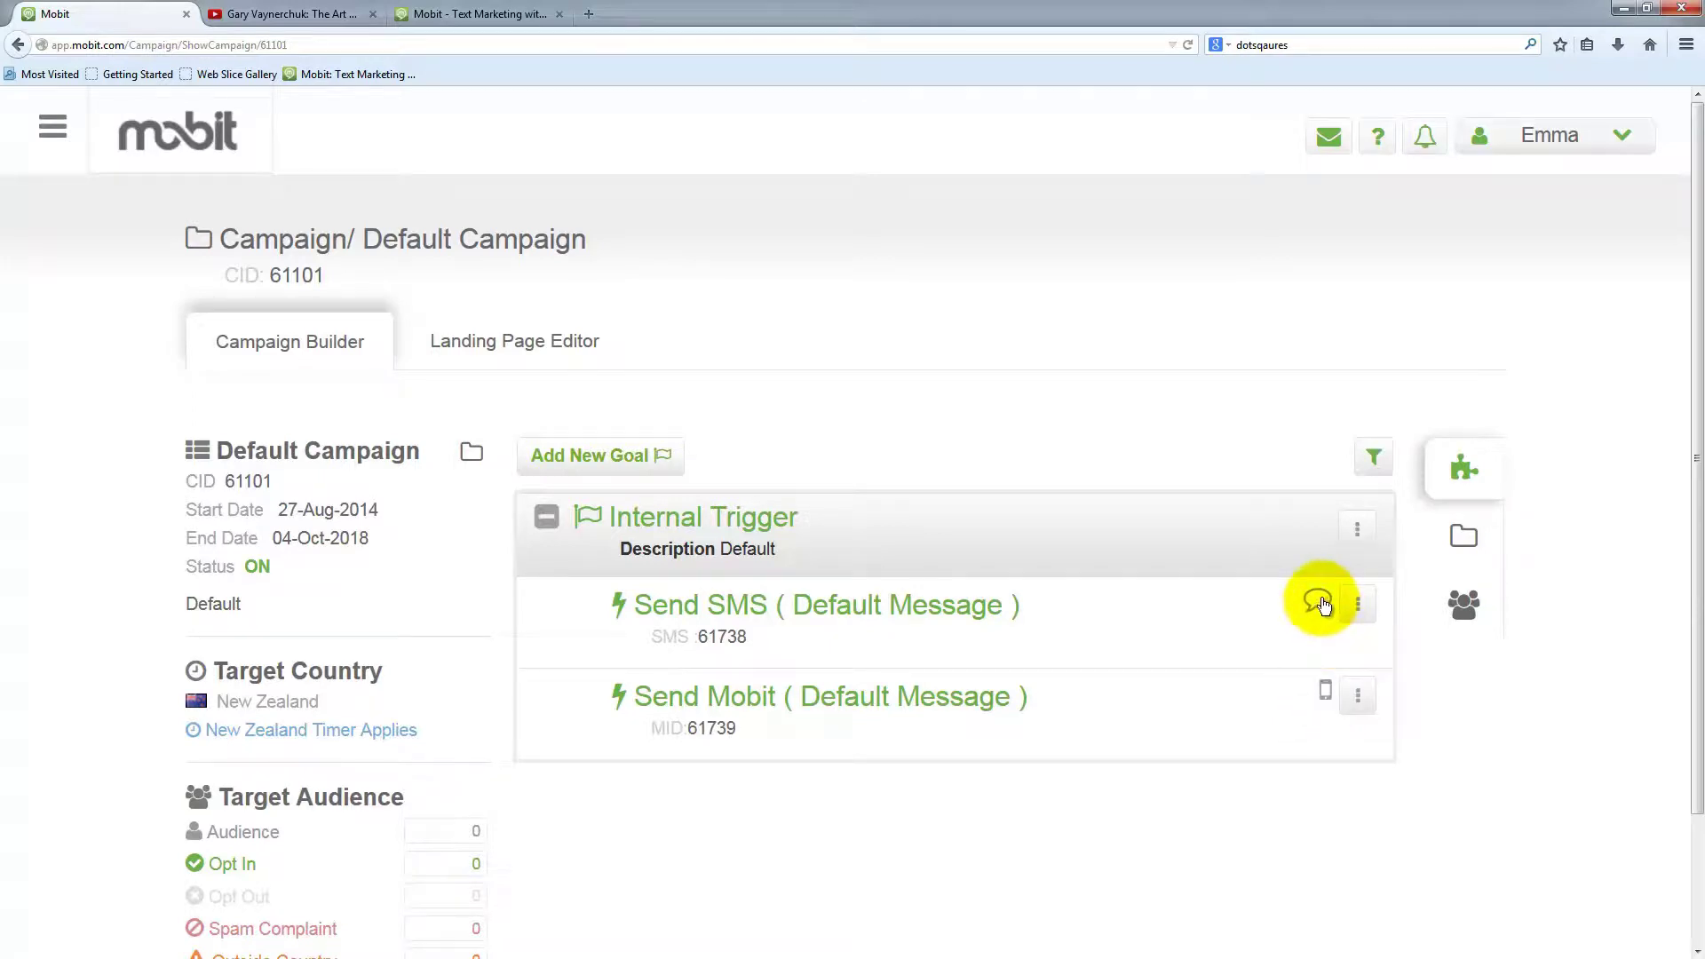
pyautogui.click(1357, 604)
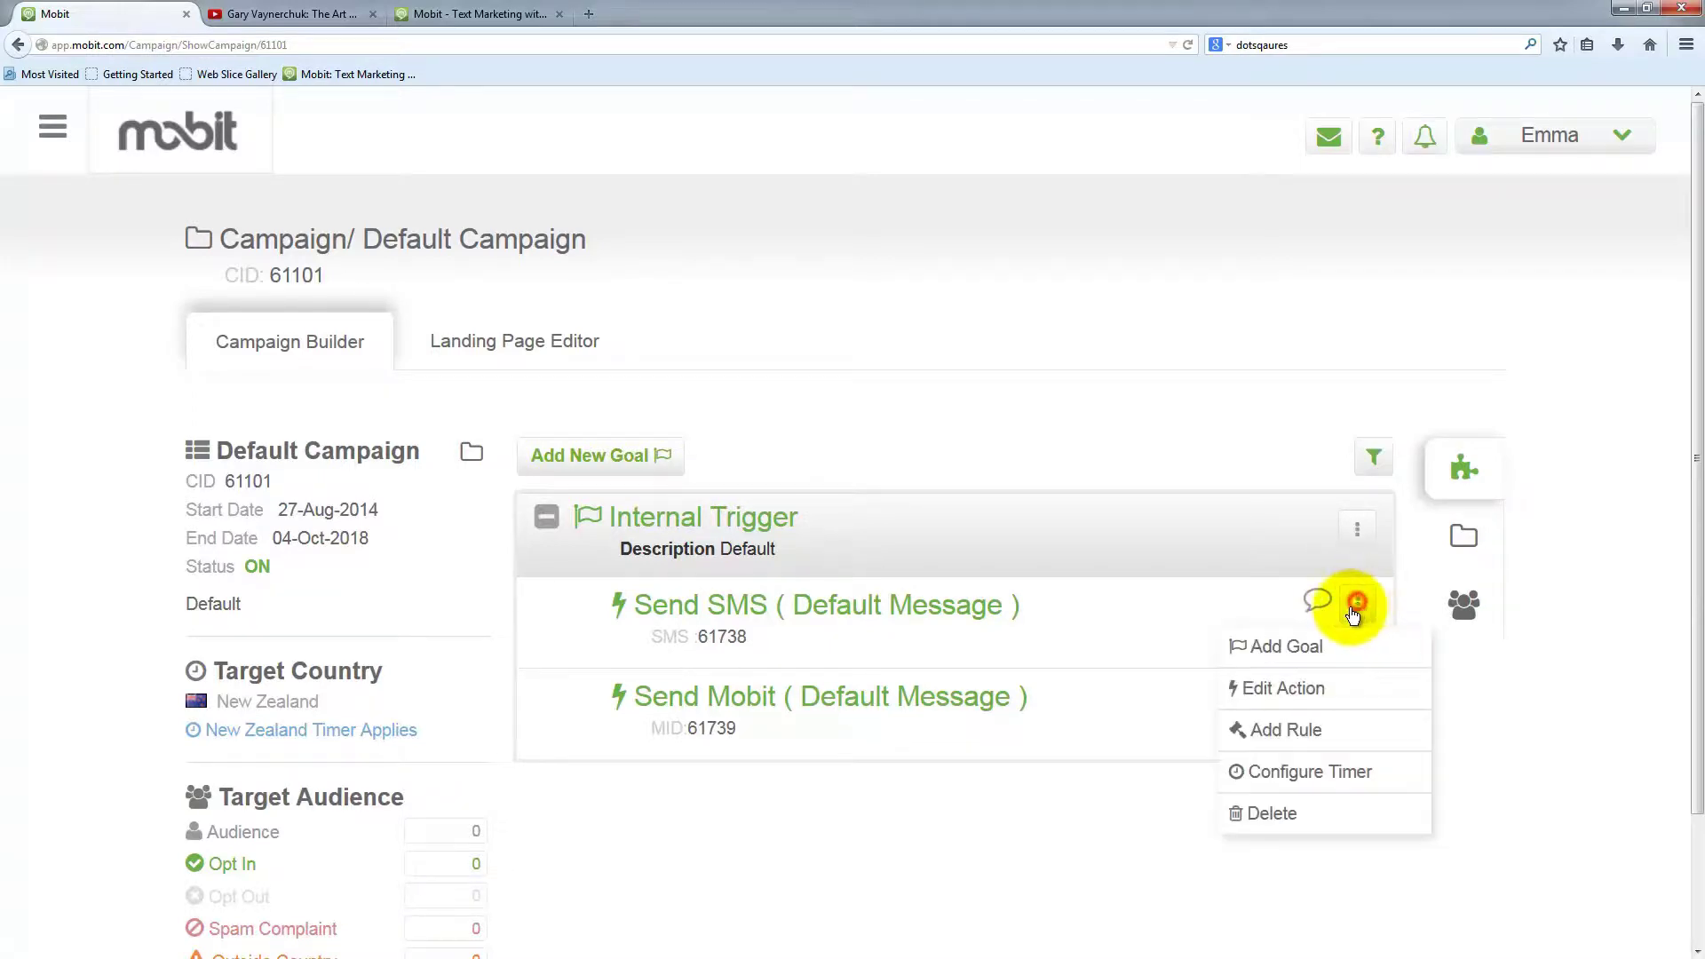
pyautogui.click(1282, 812)
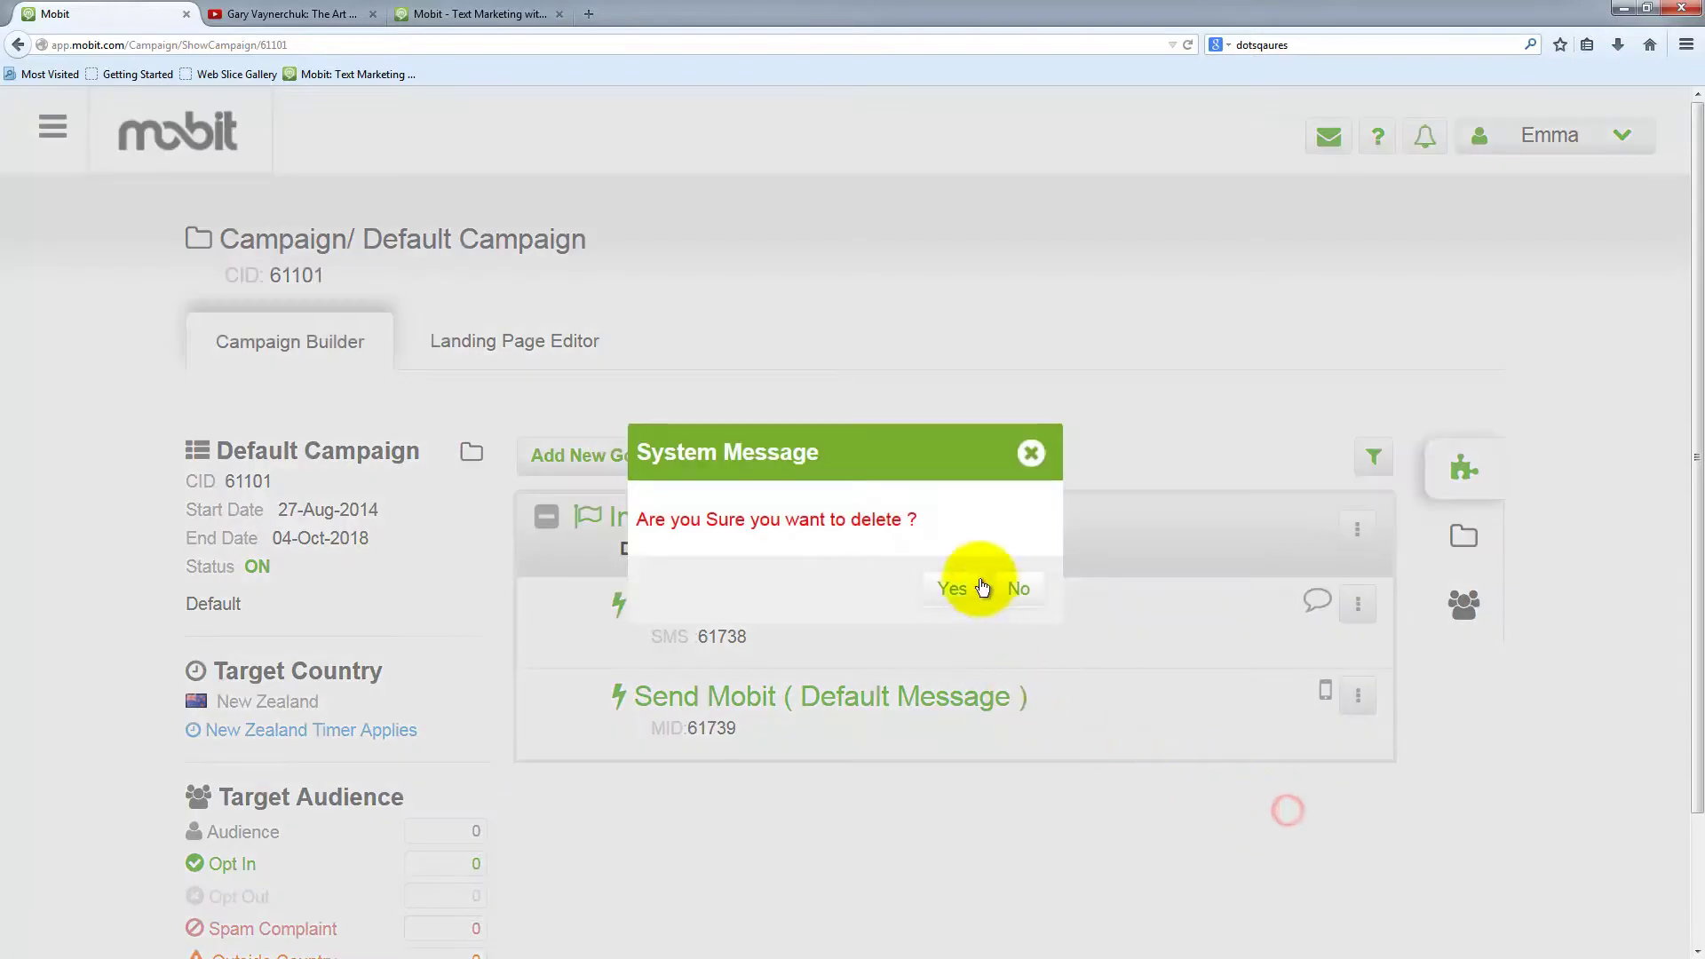
pyautogui.click(951, 588)
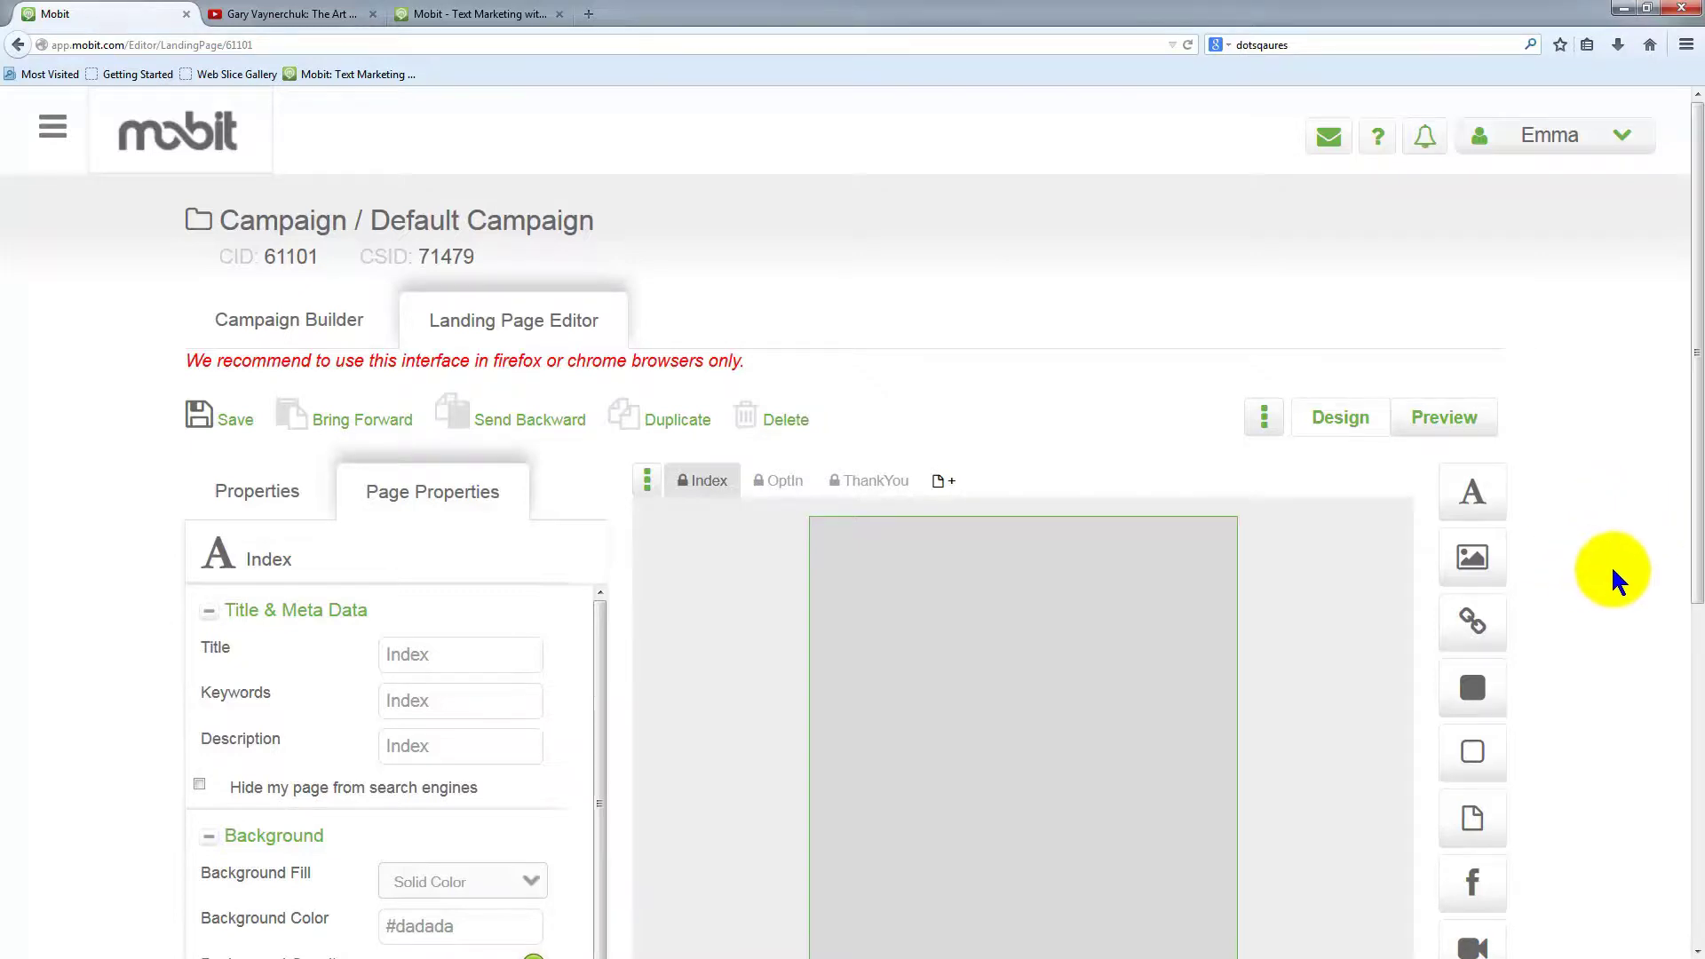
pyautogui.scroll(-3, 1610, 565)
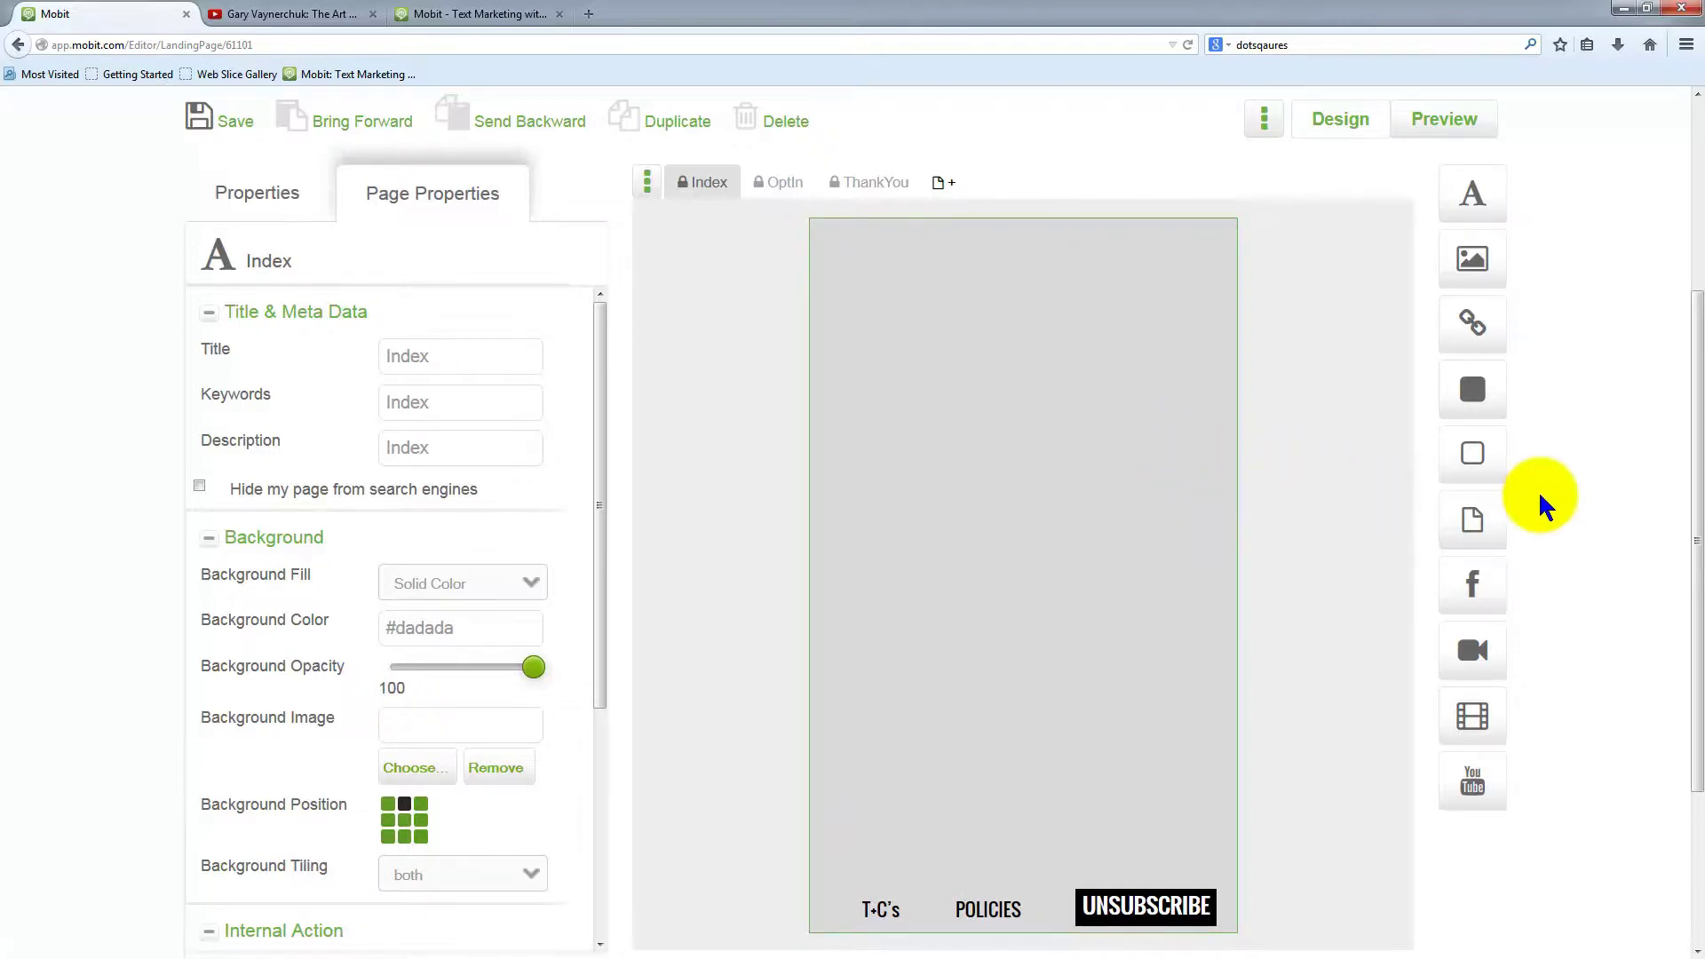
pyautogui.scroll(3, 1572, 506)
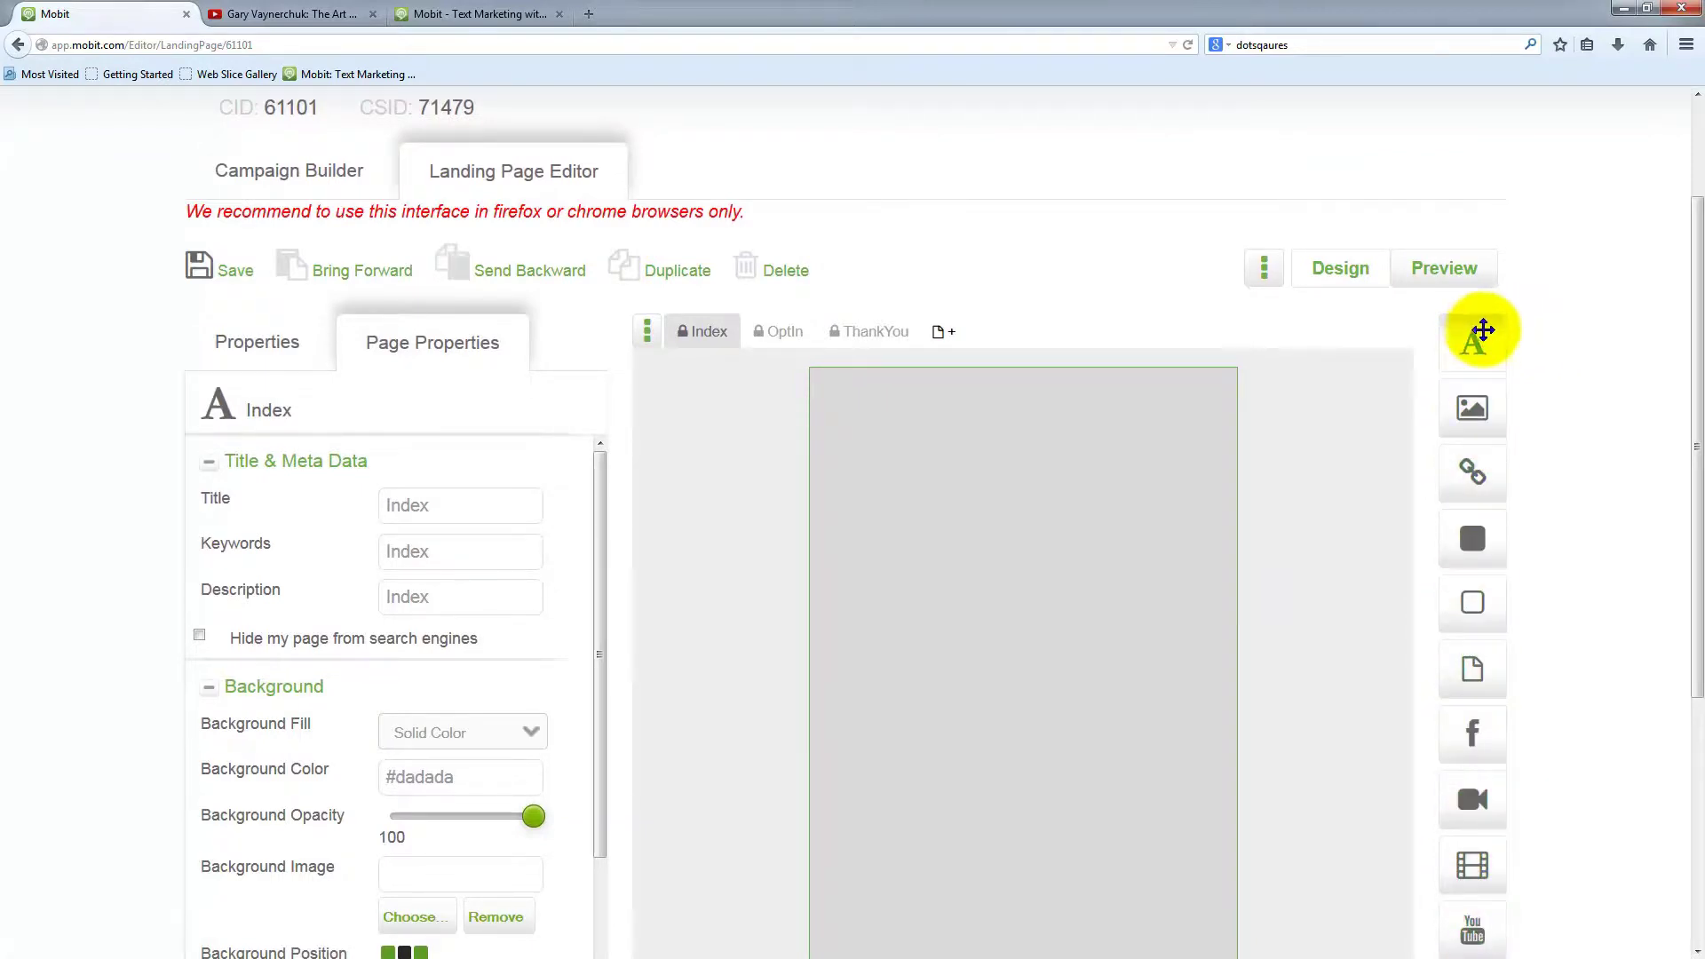
pyautogui.moveTo(1515, 343); pyautogui.dragTo(1131, 544)
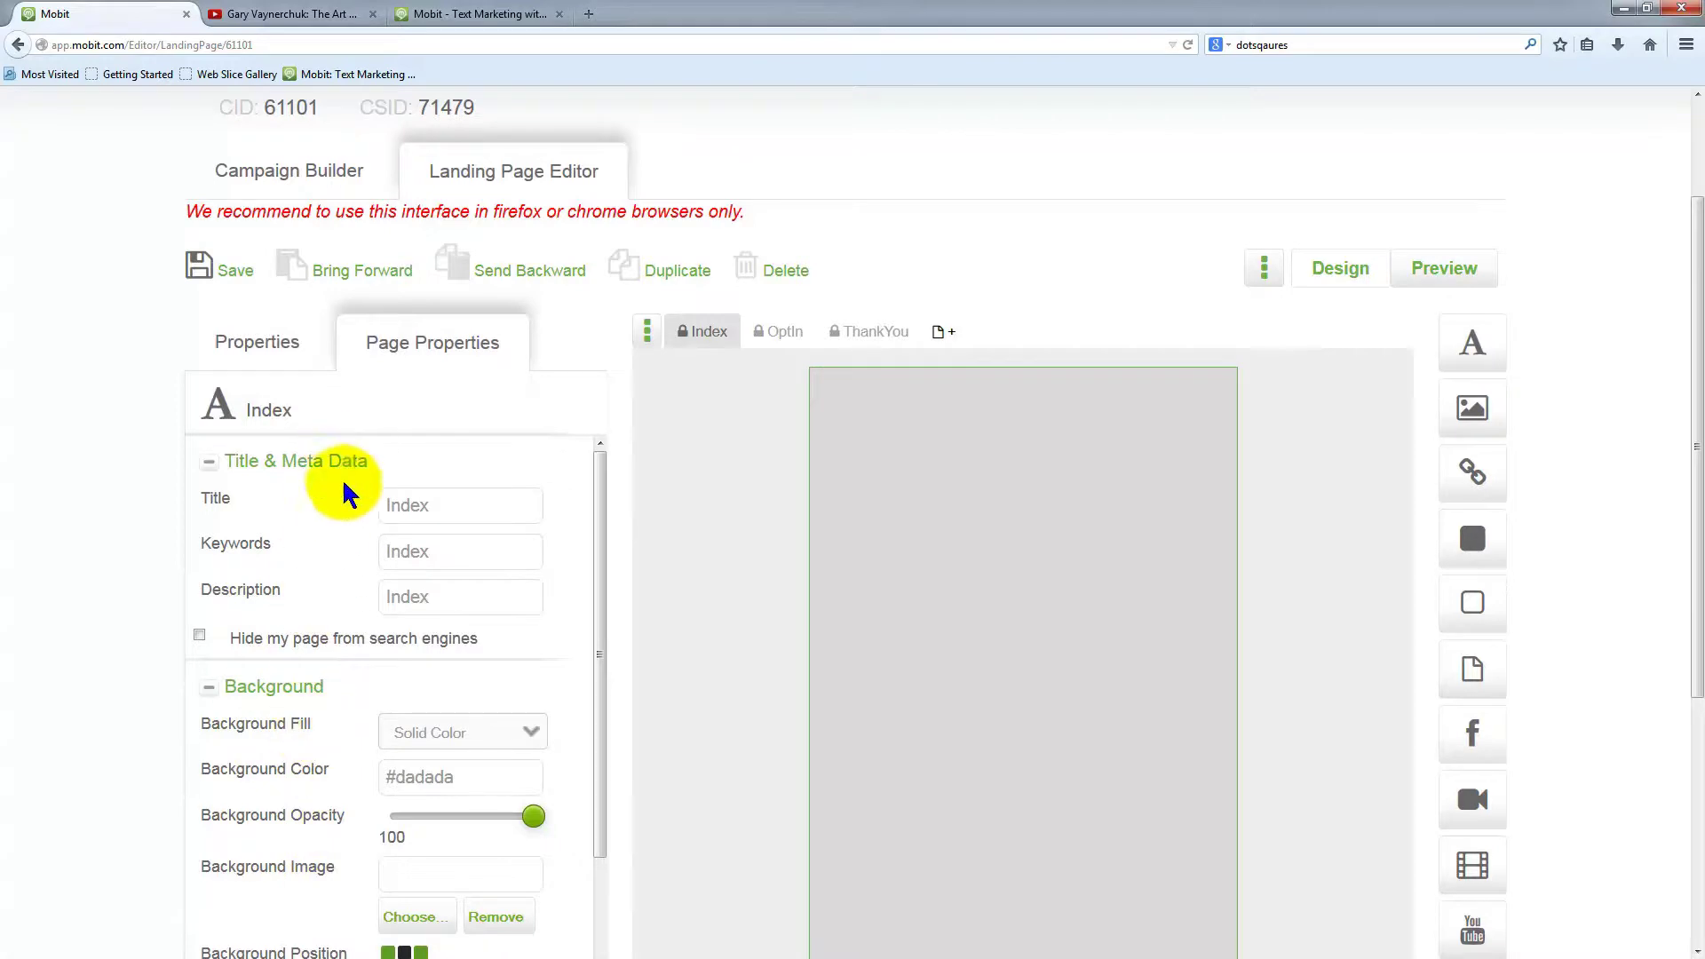
pyautogui.scroll(-1, 336, 834)
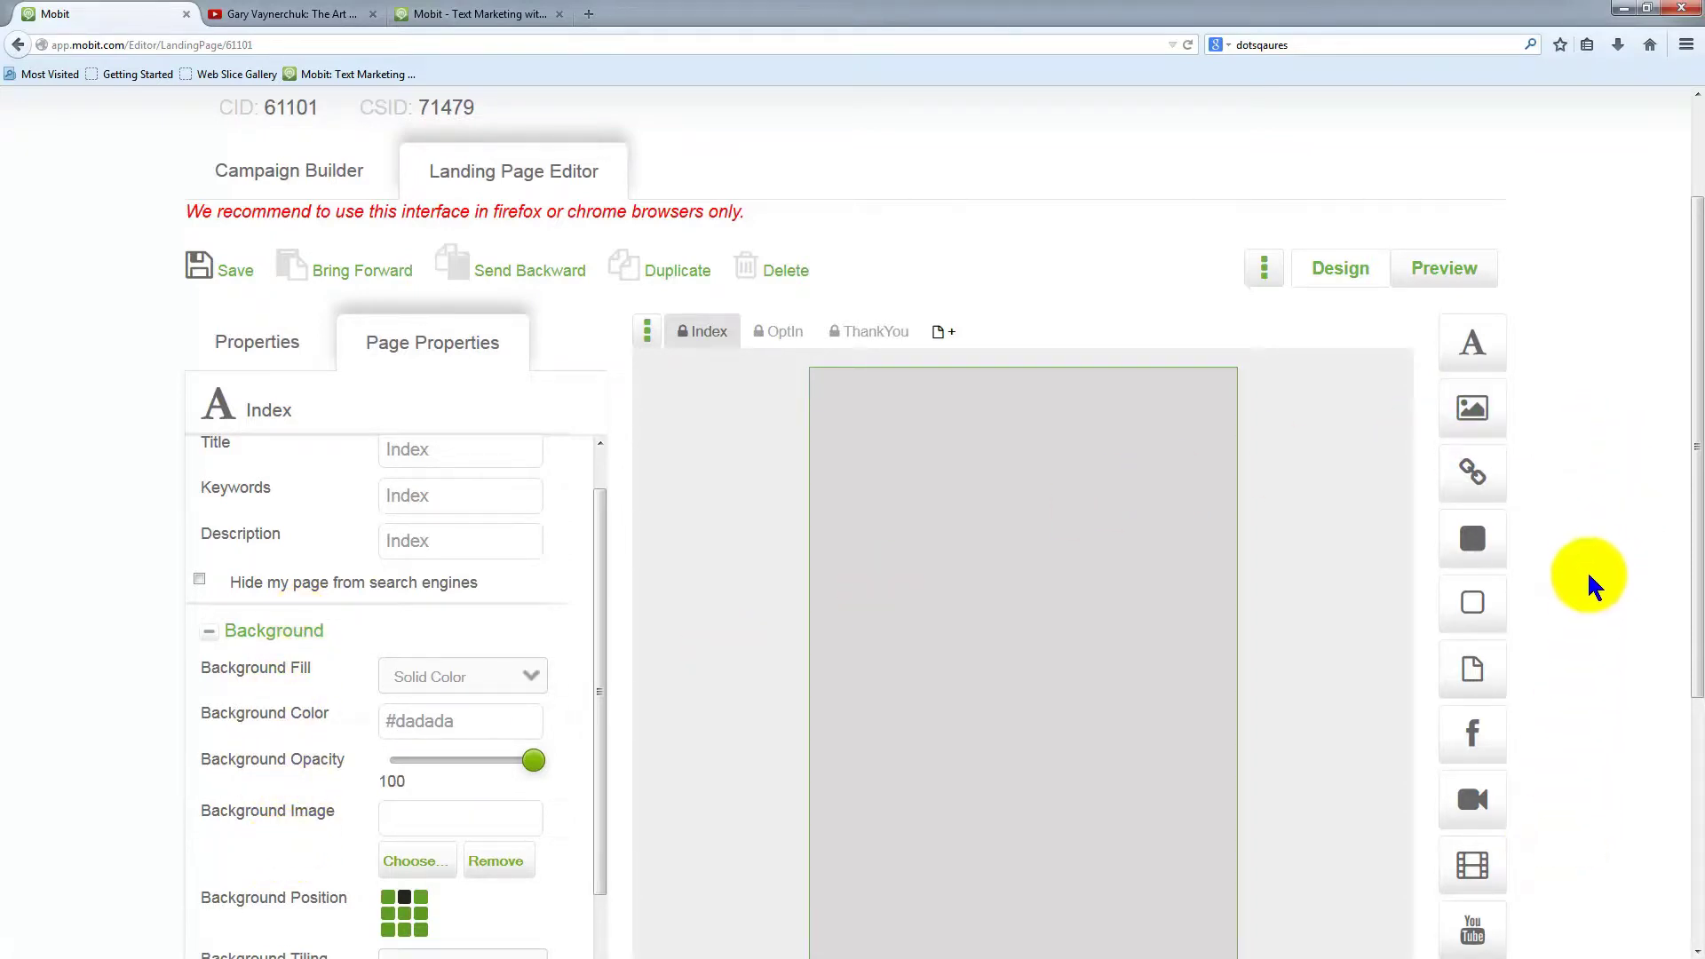
pyautogui.scroll(3, 1607, 577)
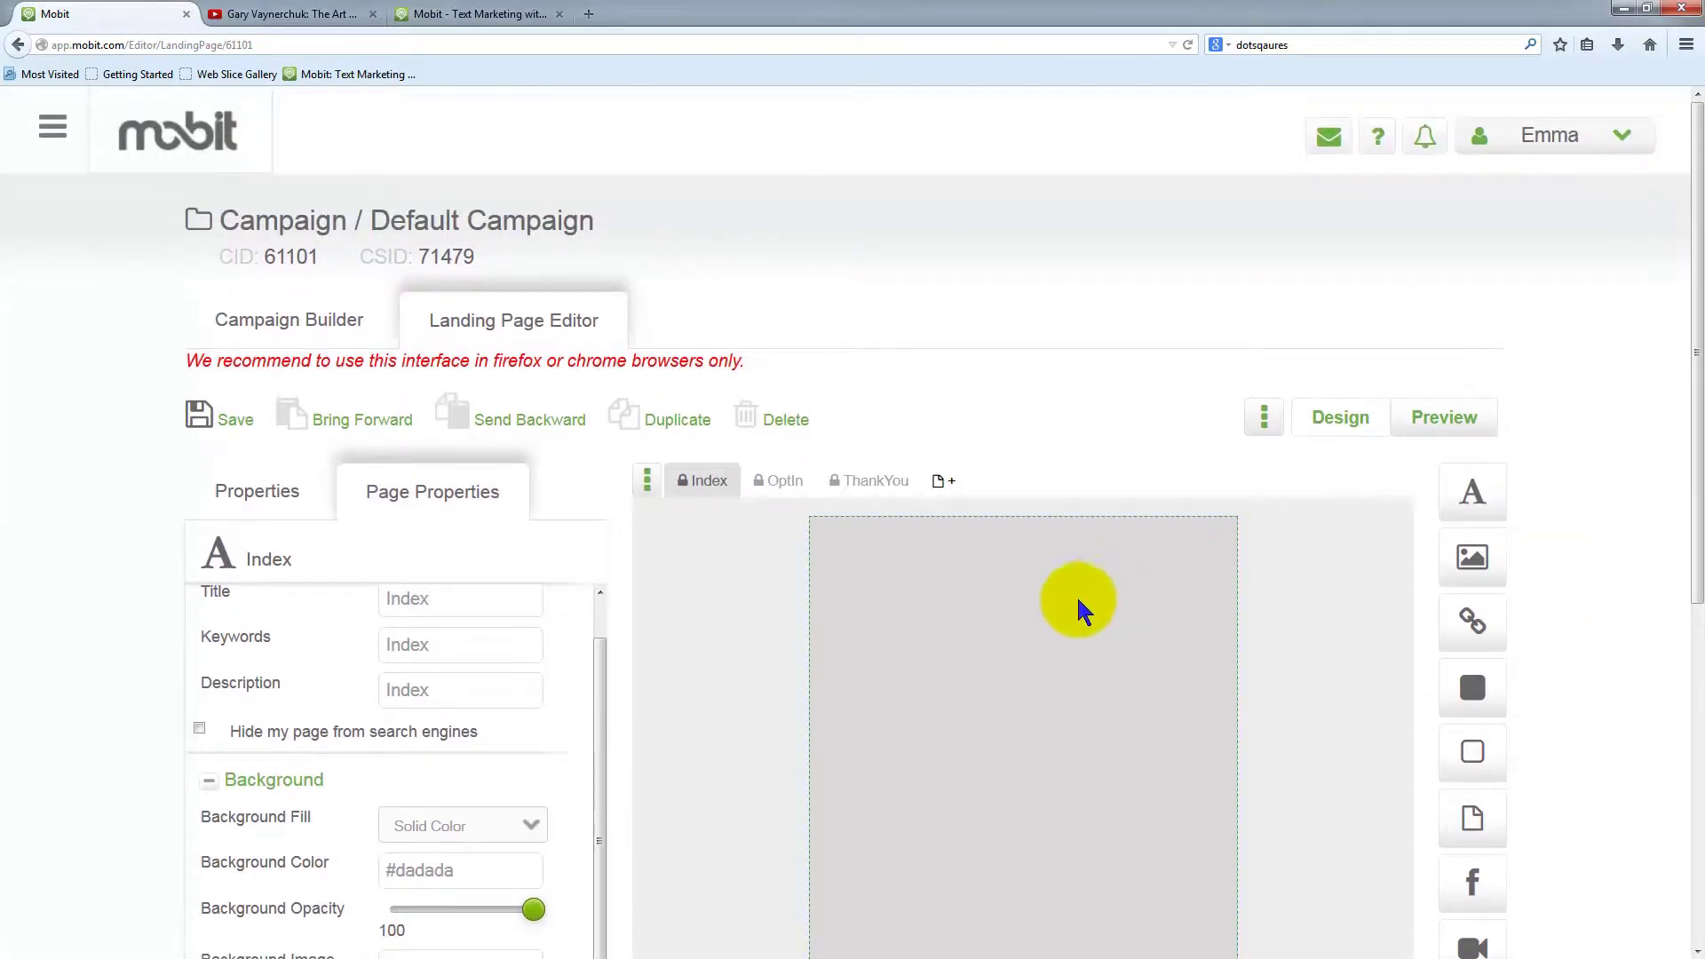
pyautogui.scroll(-3, 1629, 564)
pyautogui.scroll(-3, 1634, 568)
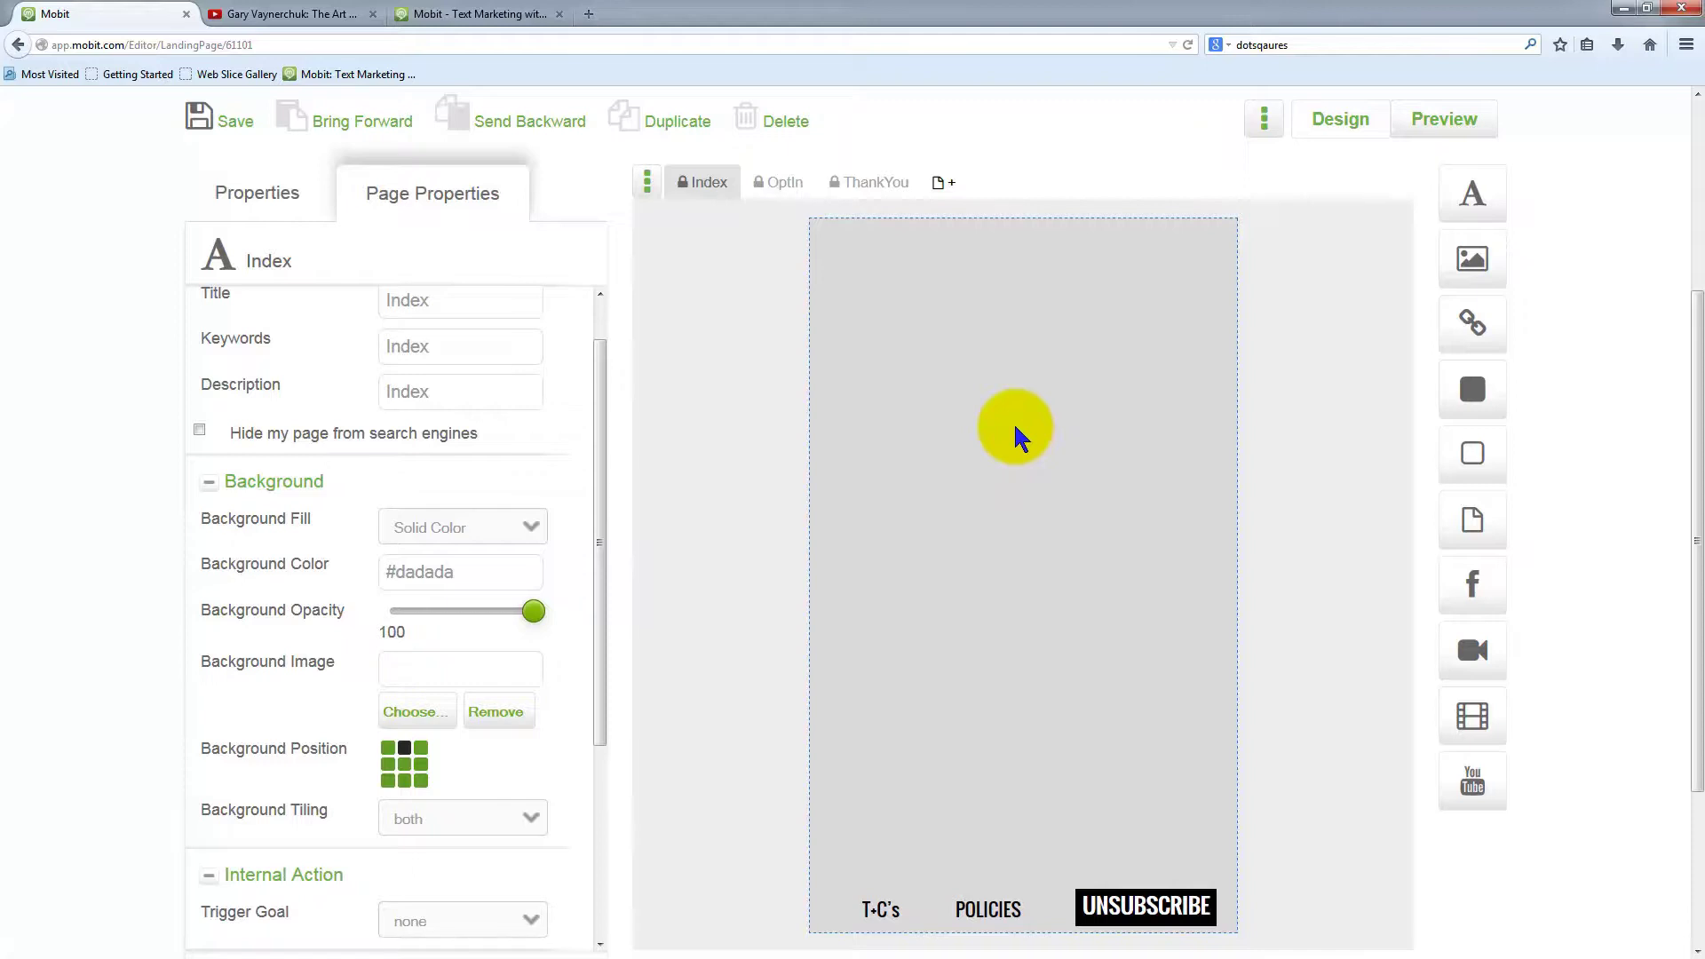
pyautogui.click(1018, 436)
pyautogui.moveTo(335, 479); pyautogui.dragTo(229, 478)
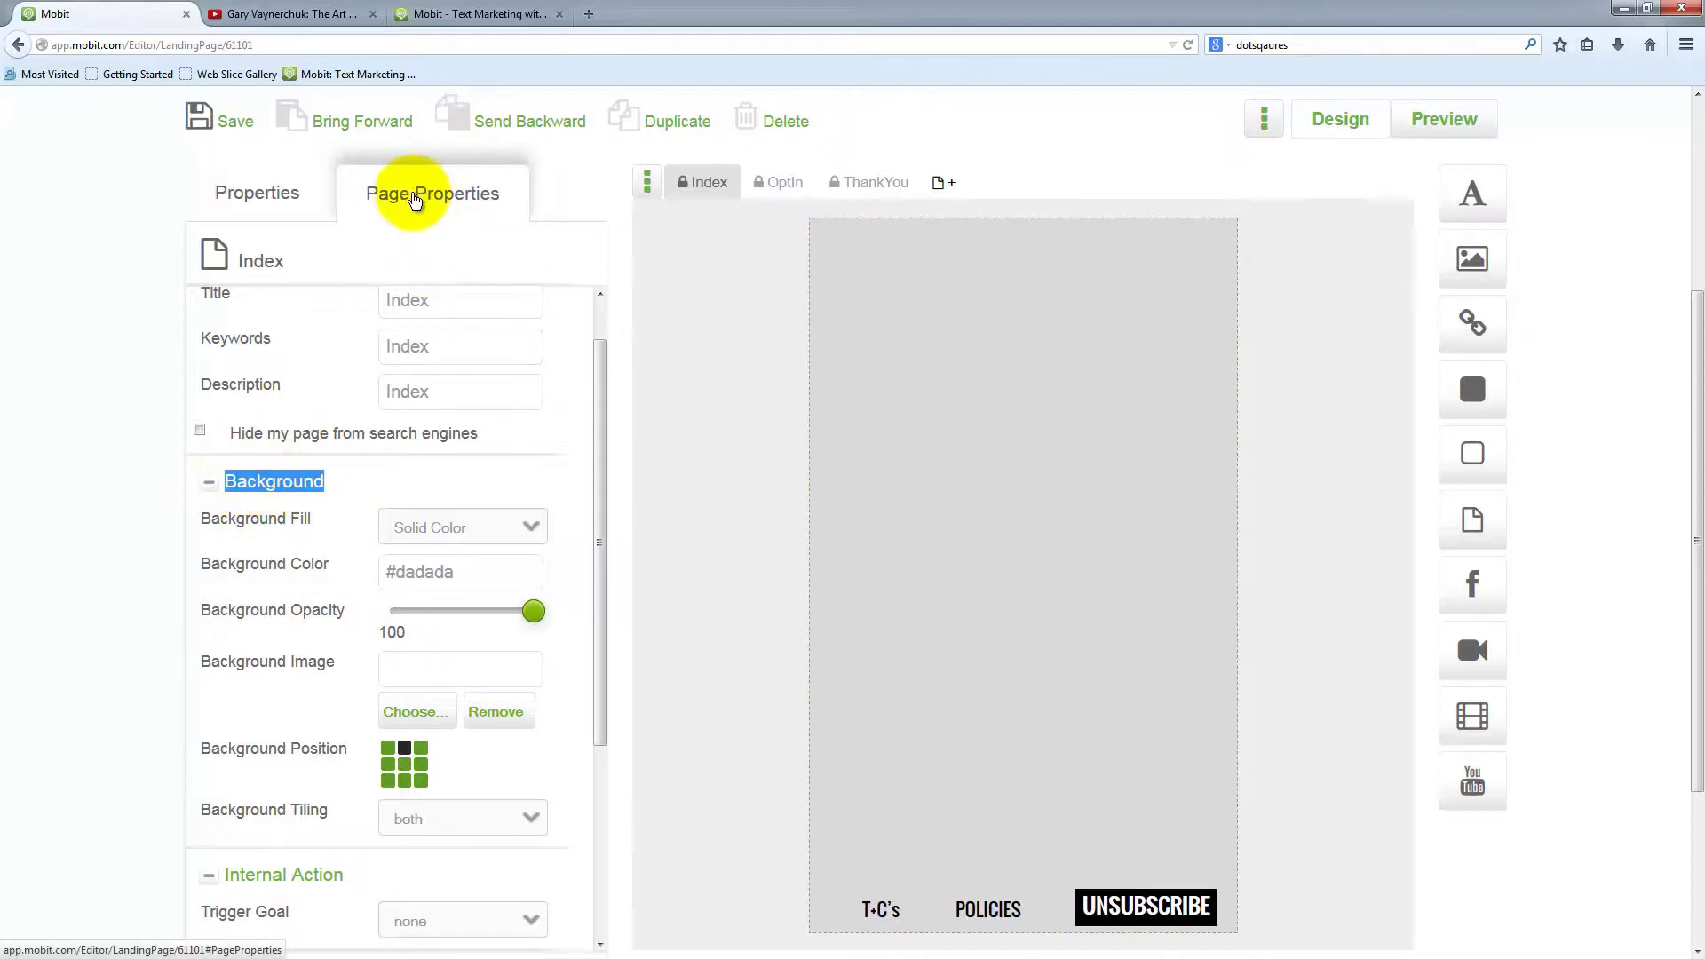
# Try red and pink shades for the page background, ending on dusty rose
pyautogui.click(445, 573)
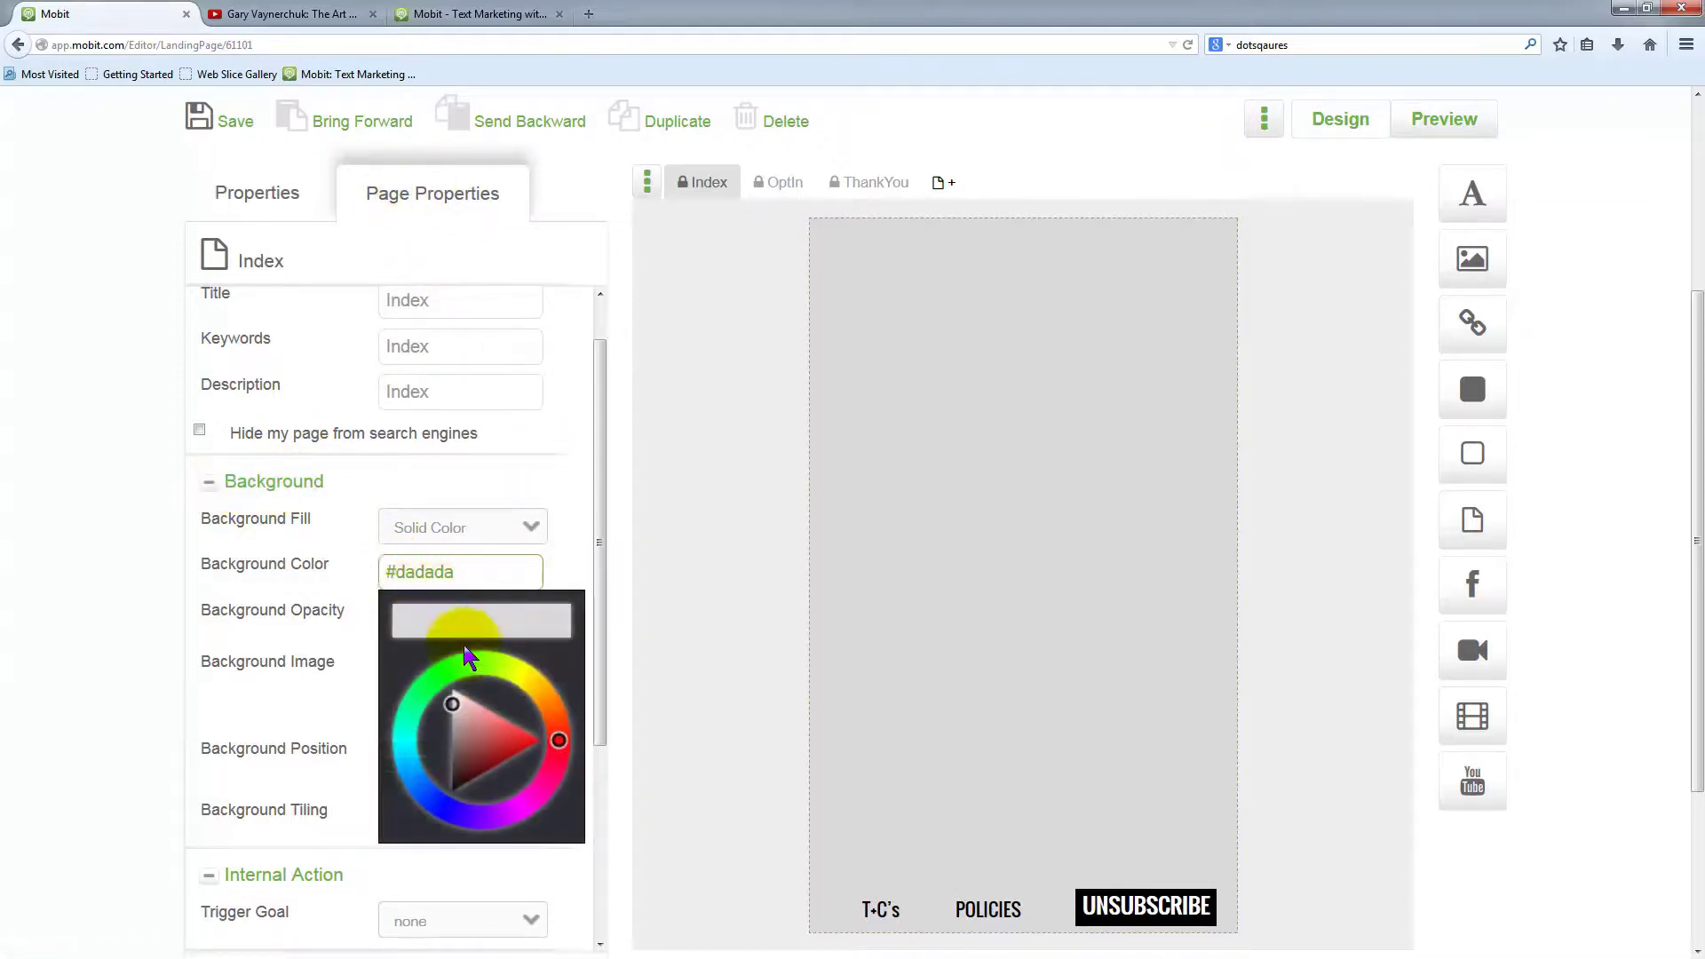
pyautogui.click(530, 749)
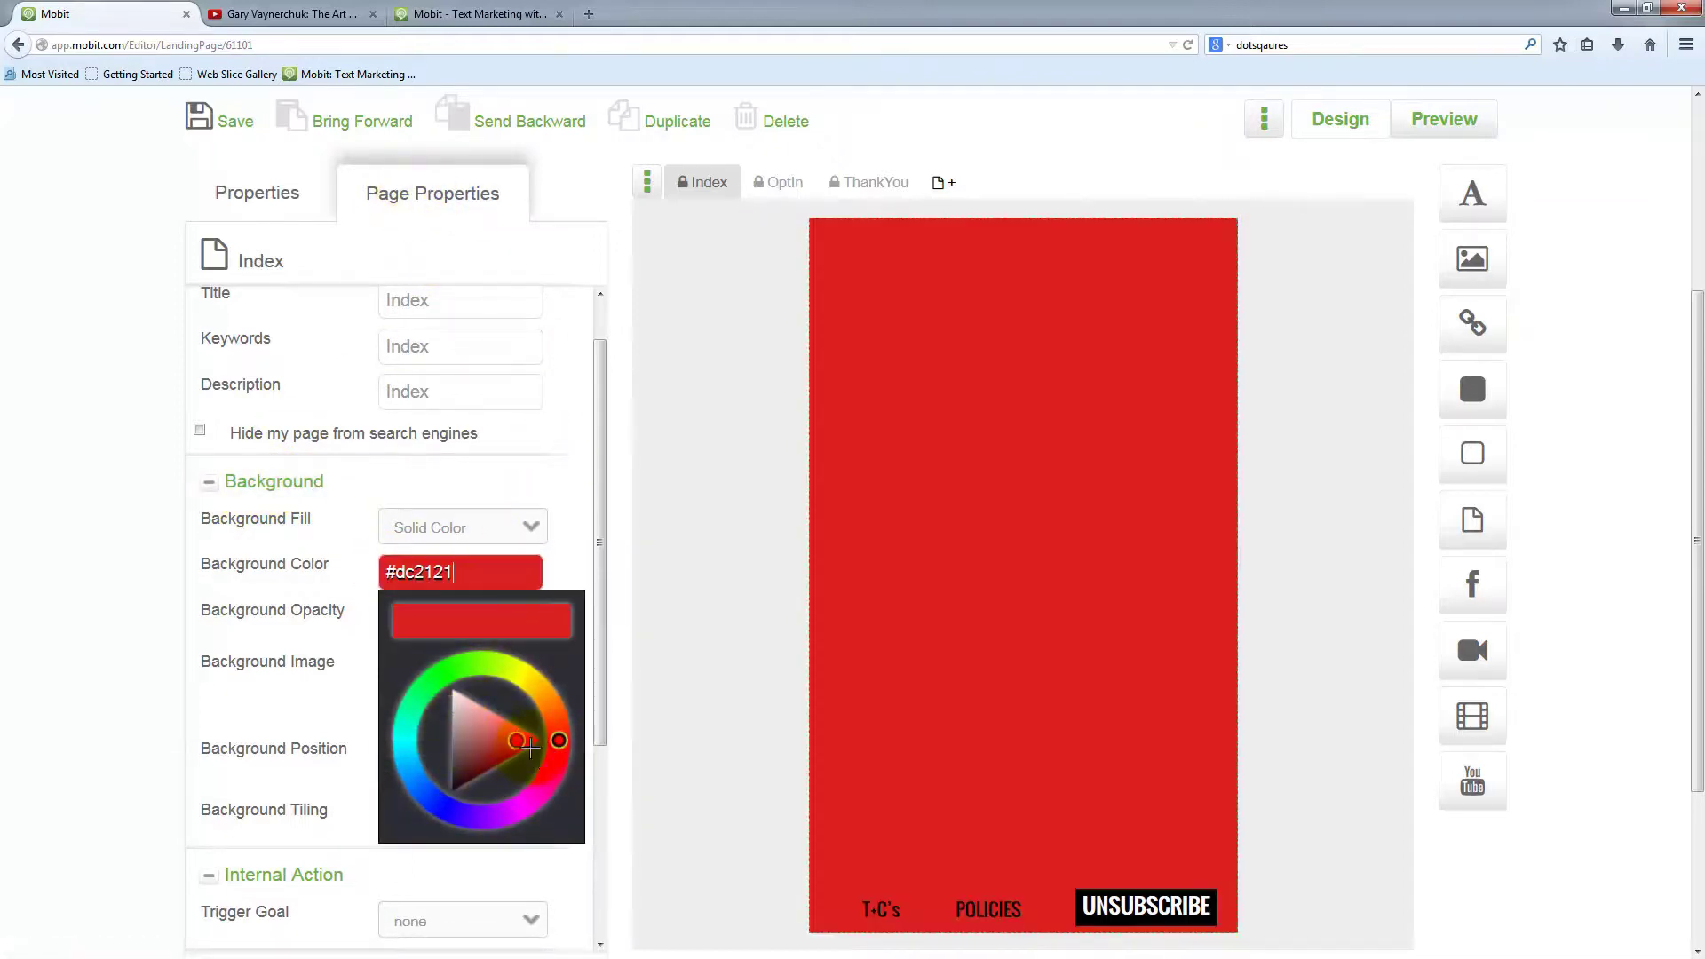
pyautogui.moveTo(518, 741)
pyautogui.mouseDown()
pyautogui.moveTo(460, 765)
pyautogui.moveTo(463, 710)
pyautogui.moveTo(457, 804)
pyautogui.moveTo(417, 759)
pyautogui.moveTo(454, 705)
pyautogui.moveTo(486, 700)
pyautogui.moveTo(507, 762)
pyautogui.moveTo(469, 744)
pyautogui.moveTo(484, 721)
pyautogui.moveTo(459, 749)
pyautogui.mouseUp()
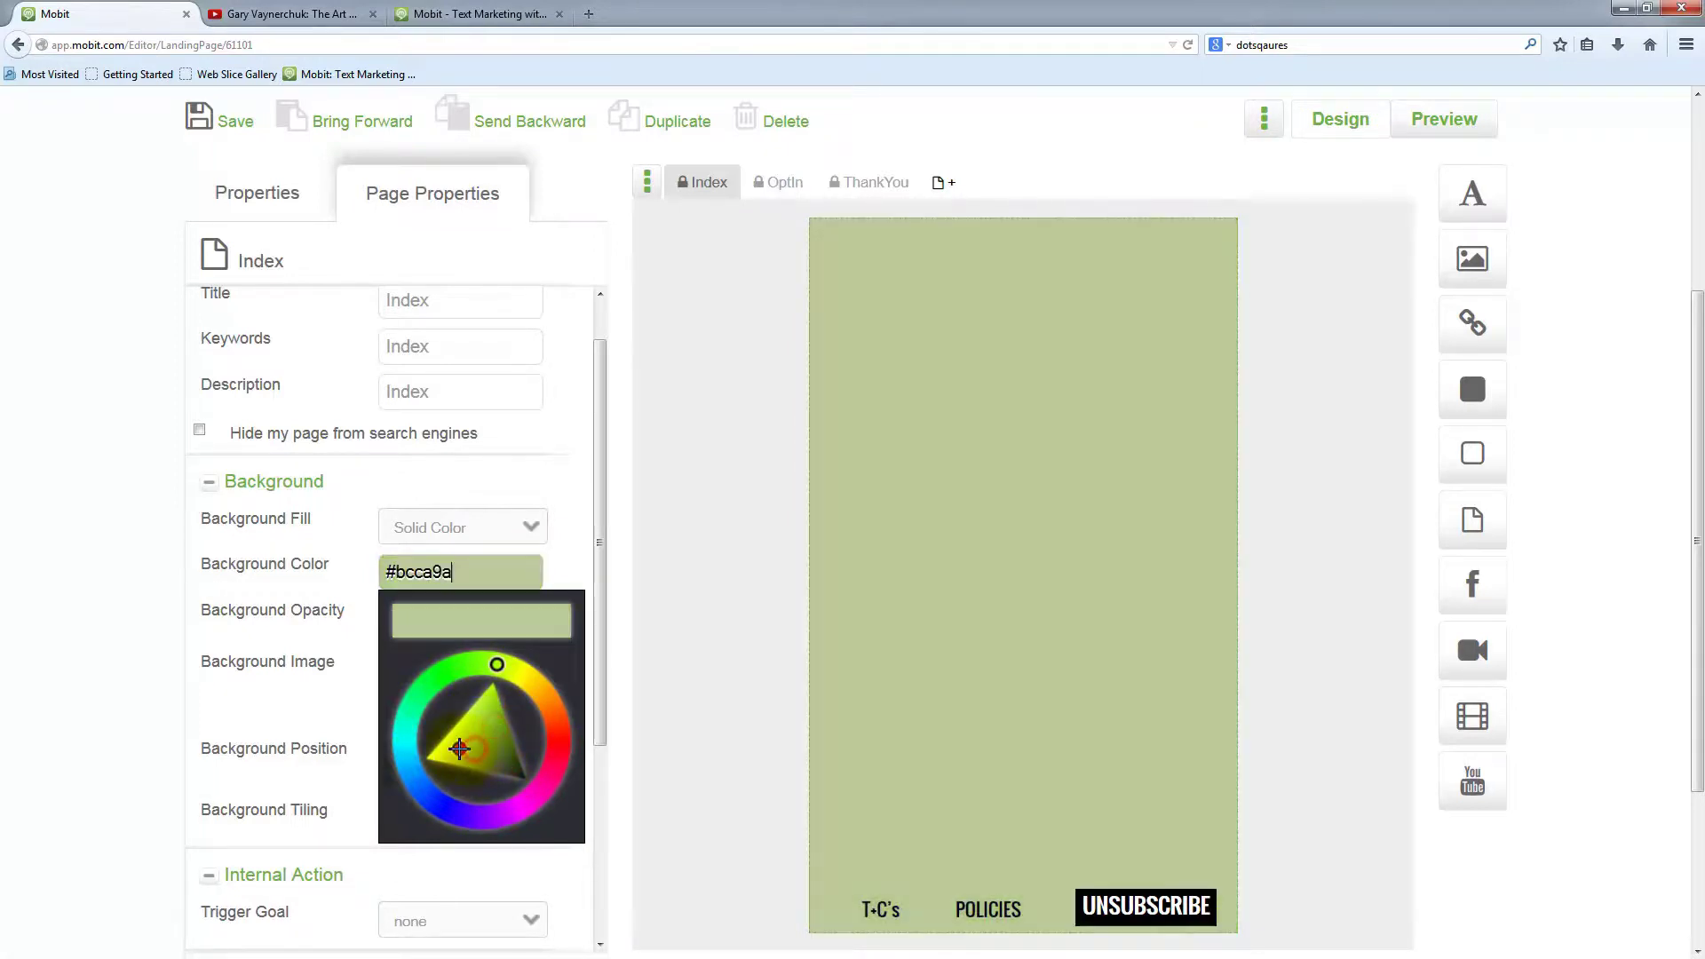
pyautogui.click(536, 795)
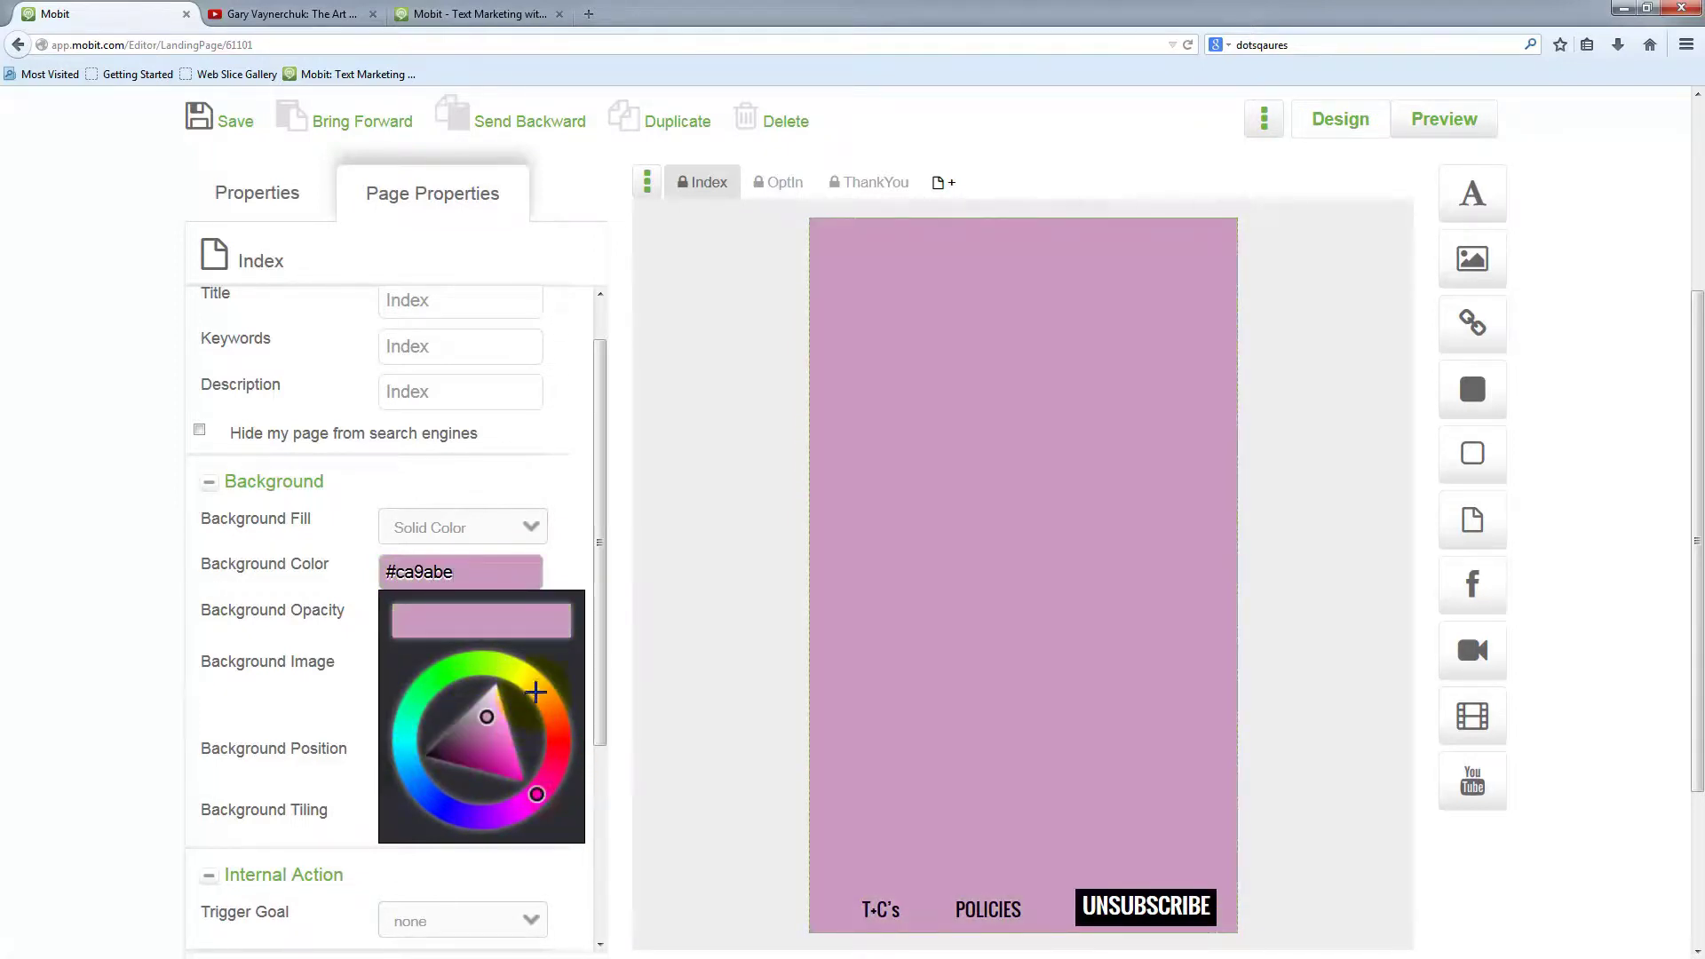
pyautogui.moveTo(536, 692); pyautogui.dragTo(628, 730)
# Replace the background hex code with ffffff for a plain white page
pyautogui.click(431, 572)
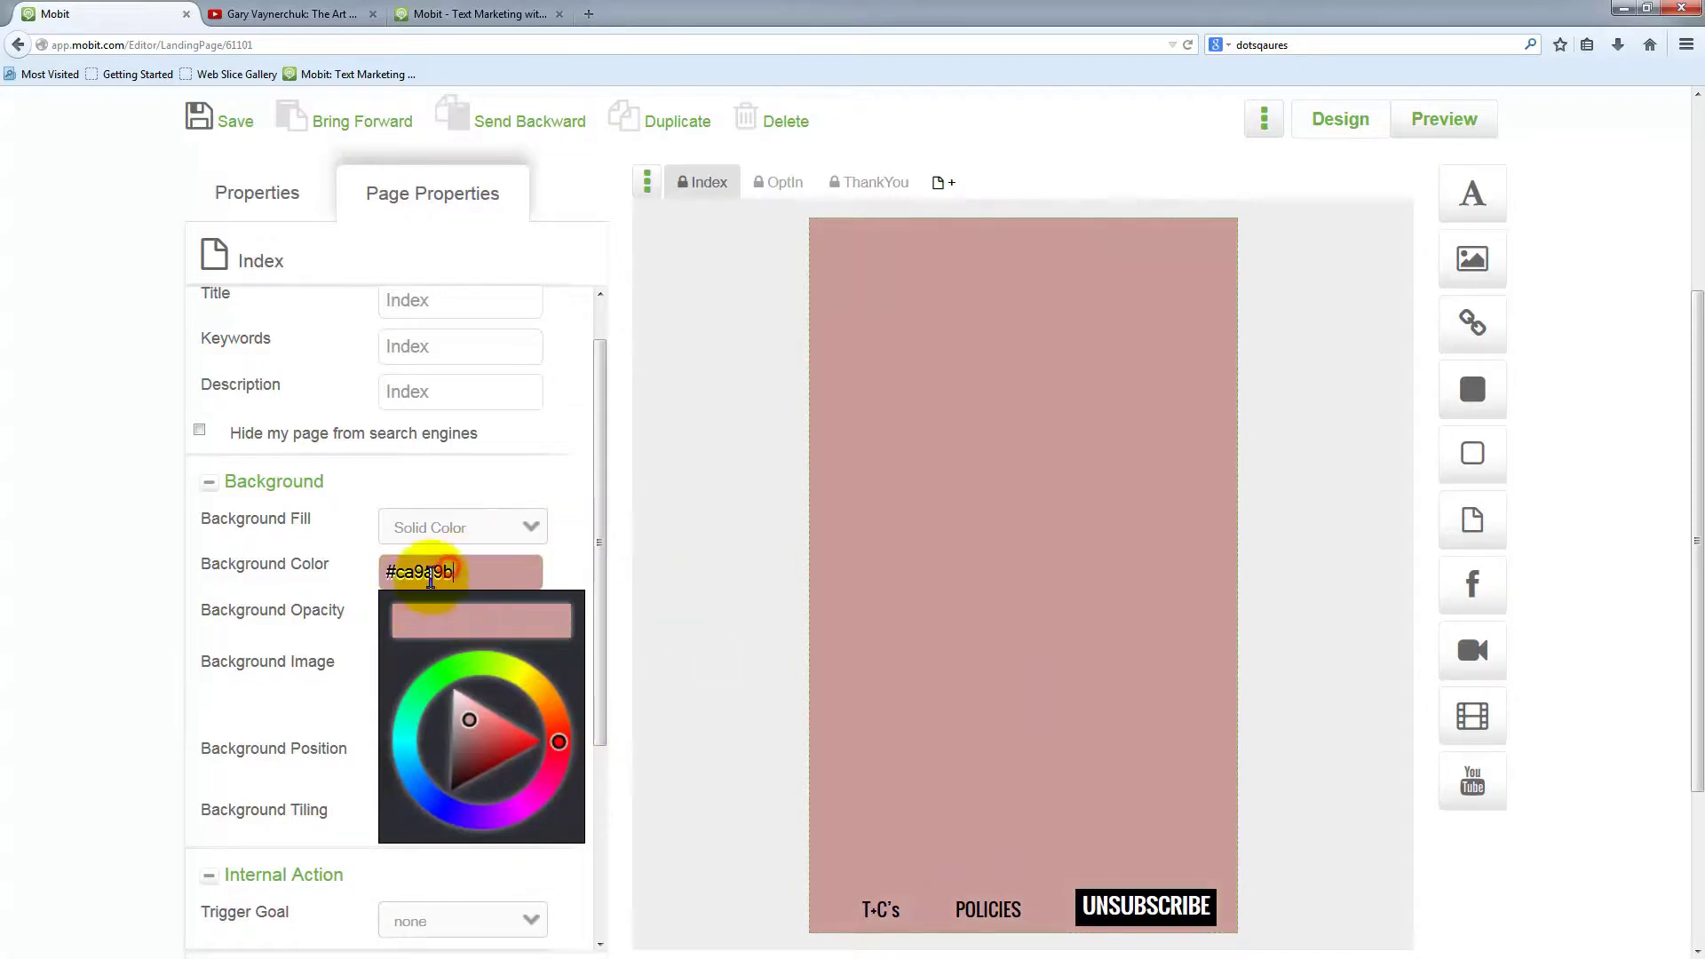
pyautogui.moveTo(398, 575); pyautogui.dragTo(502, 578)
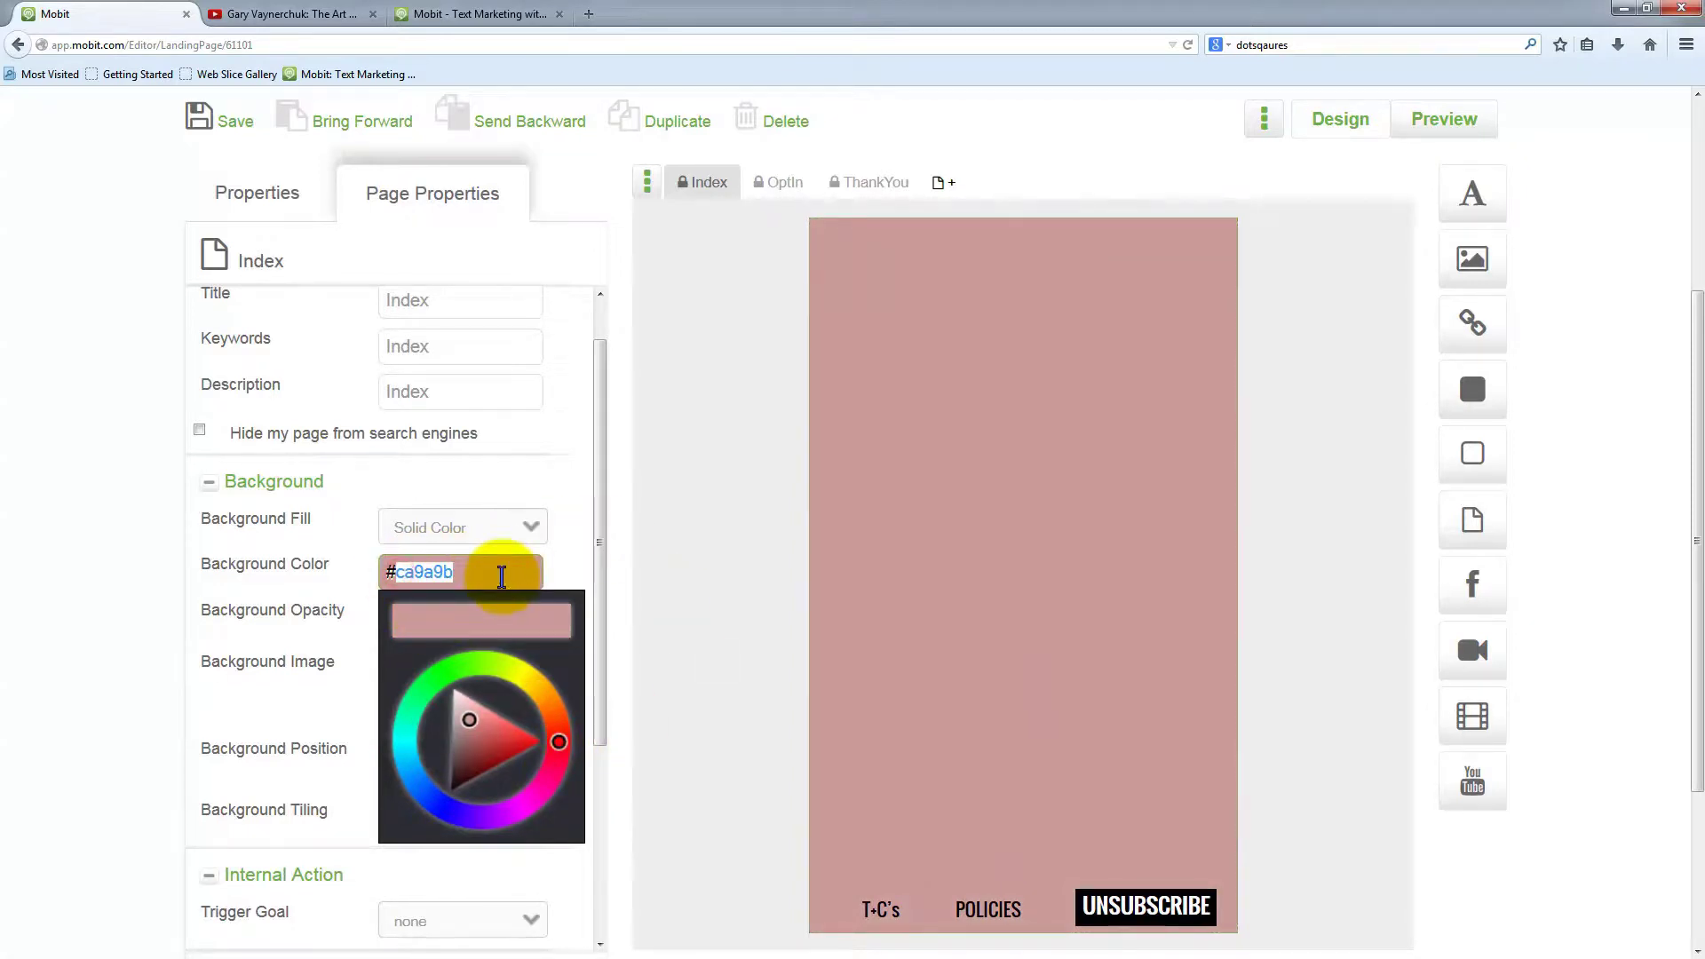
pyautogui.write('ffffff')
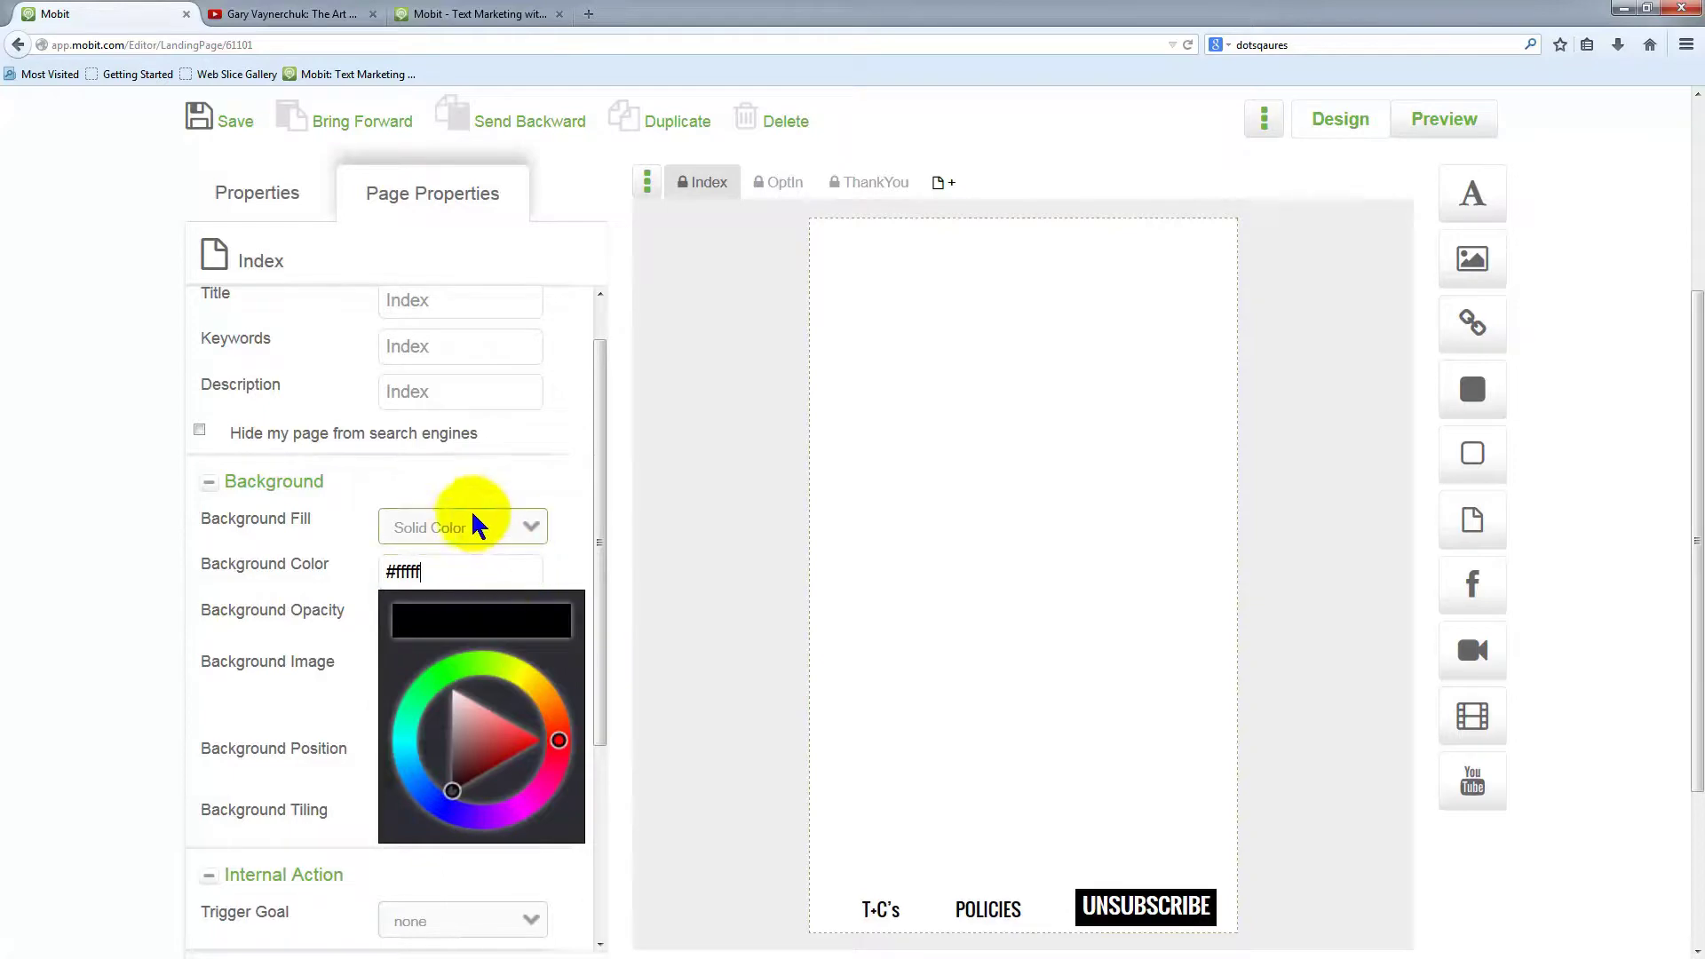
pyautogui.click(449, 388)
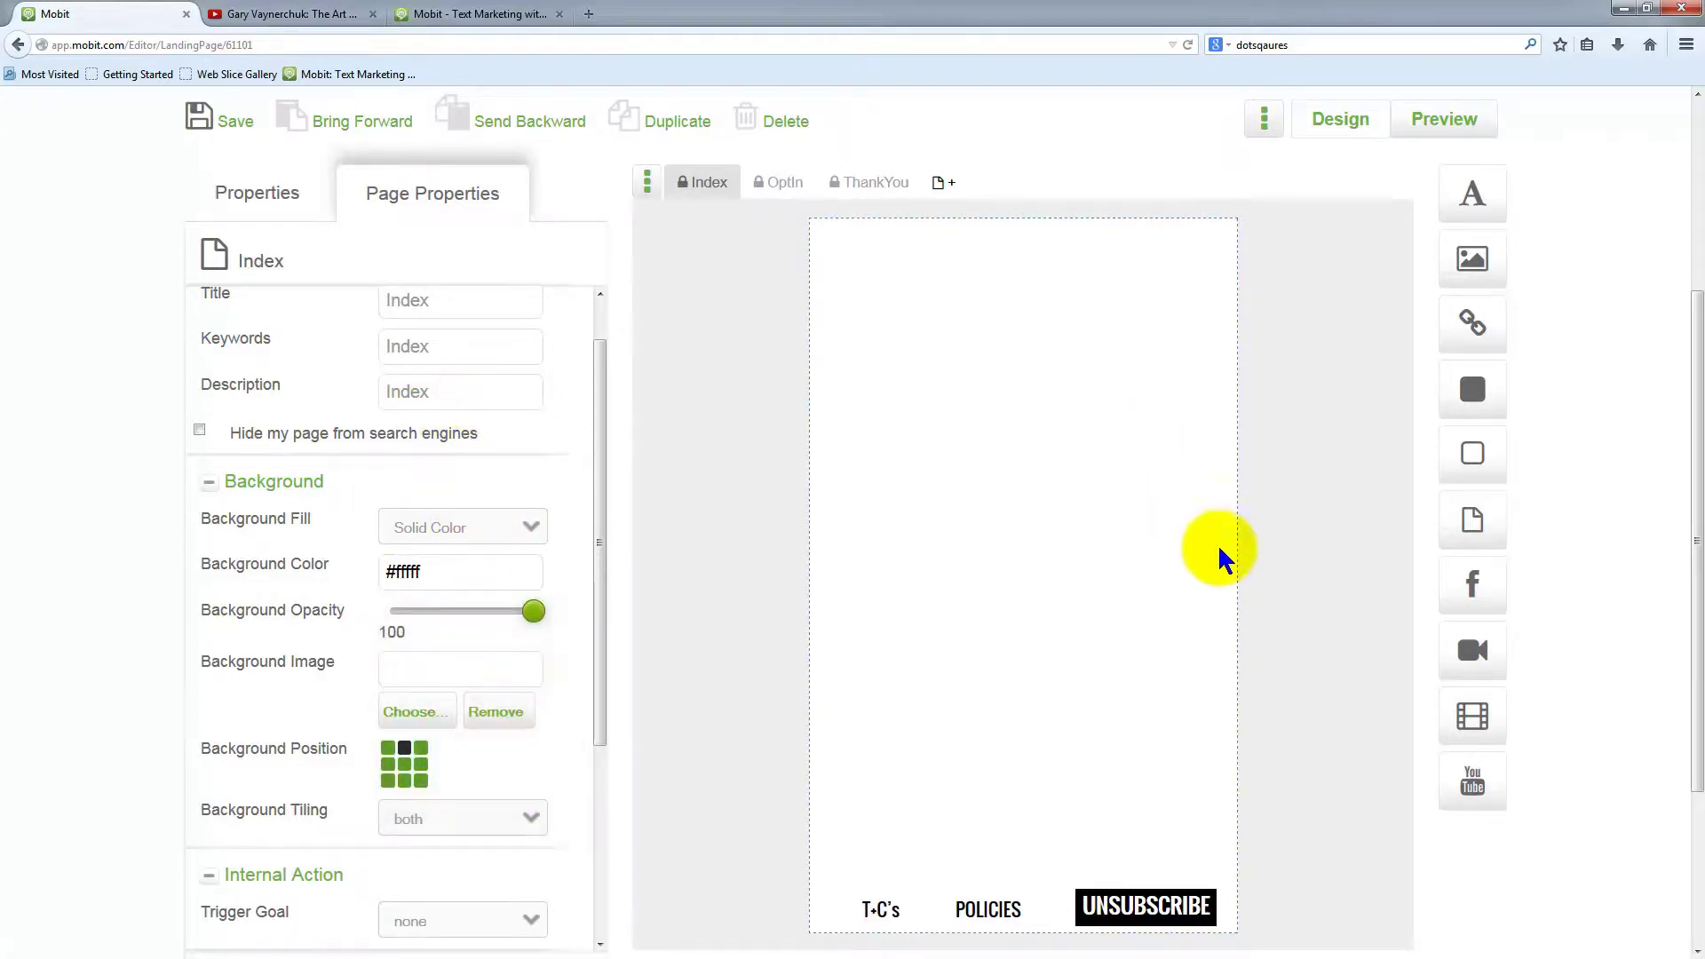
pyautogui.scroll(3, 1234, 555)
pyautogui.scroll(-3, 1239, 551)
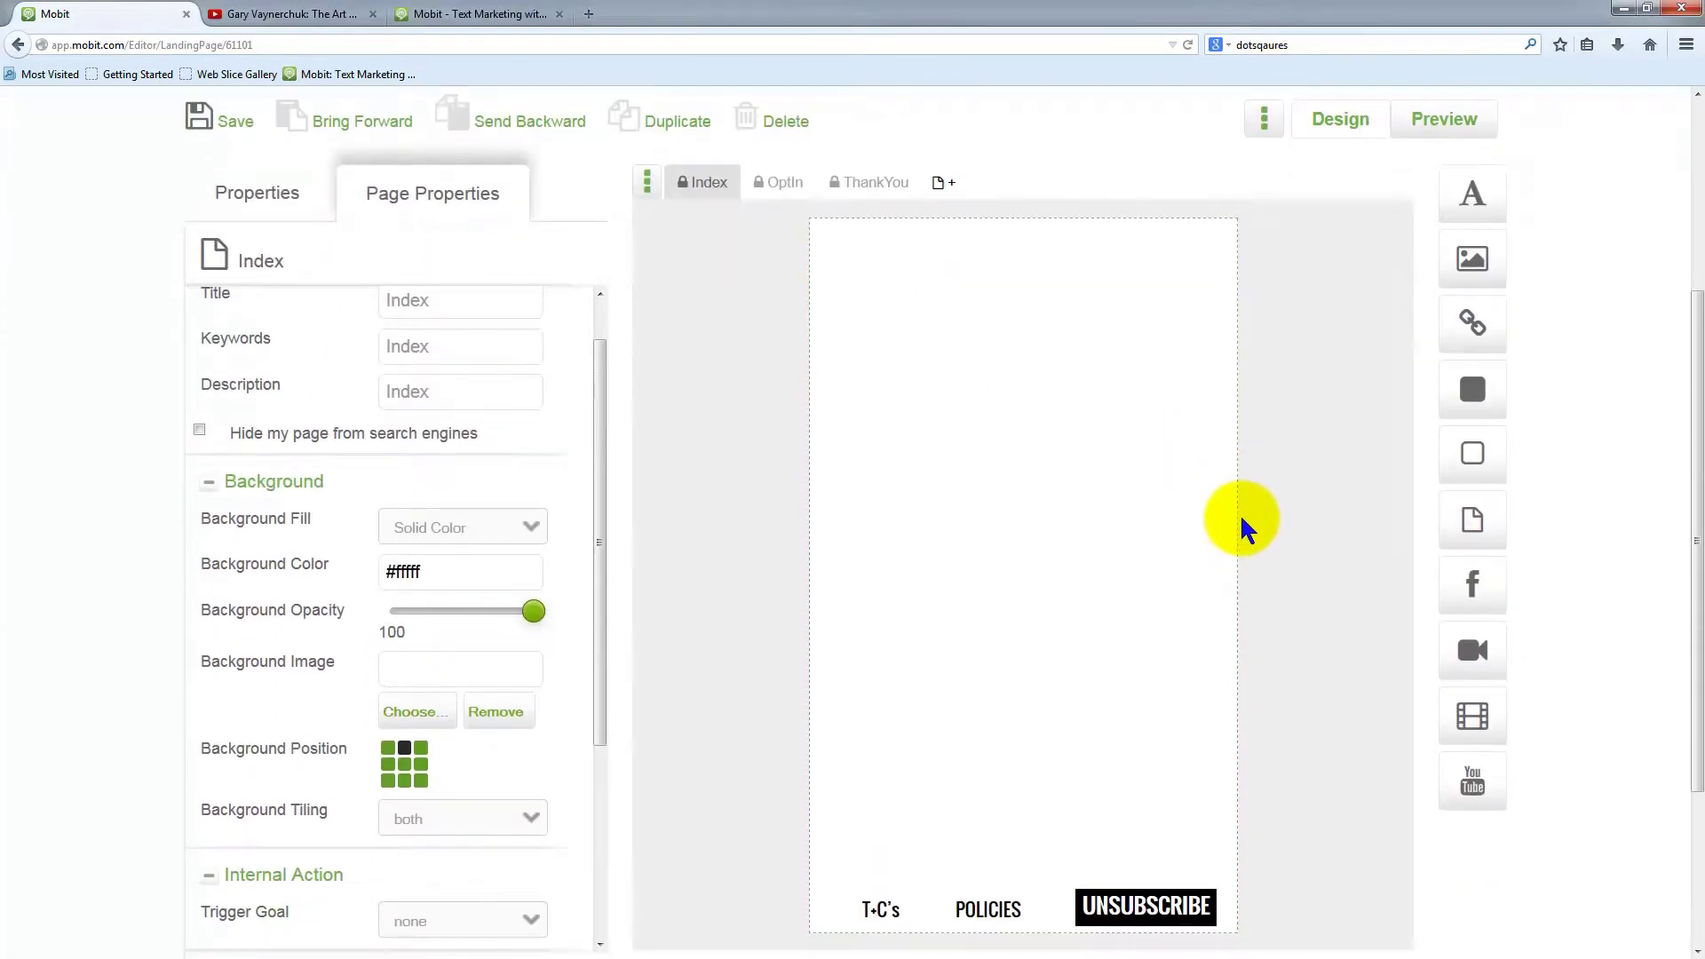
pyautogui.scroll(-2, 1274, 653)
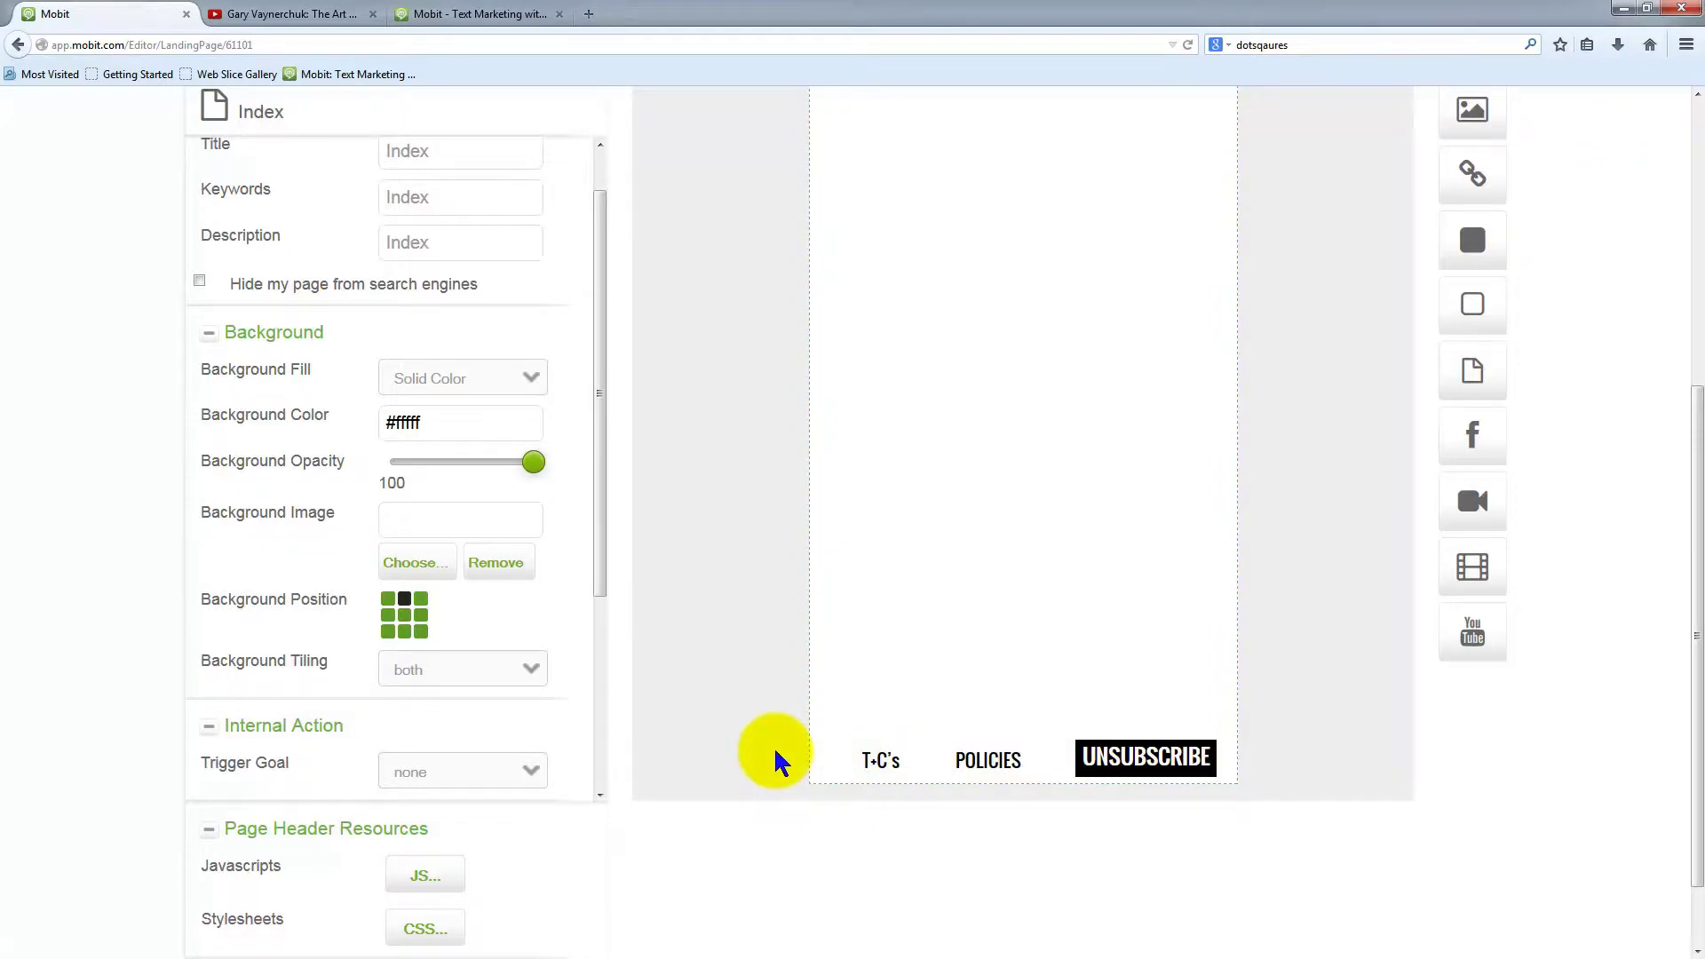
# Change the page title from Index to 'Home Page'
pyautogui.scroll(5, 1297, 380)
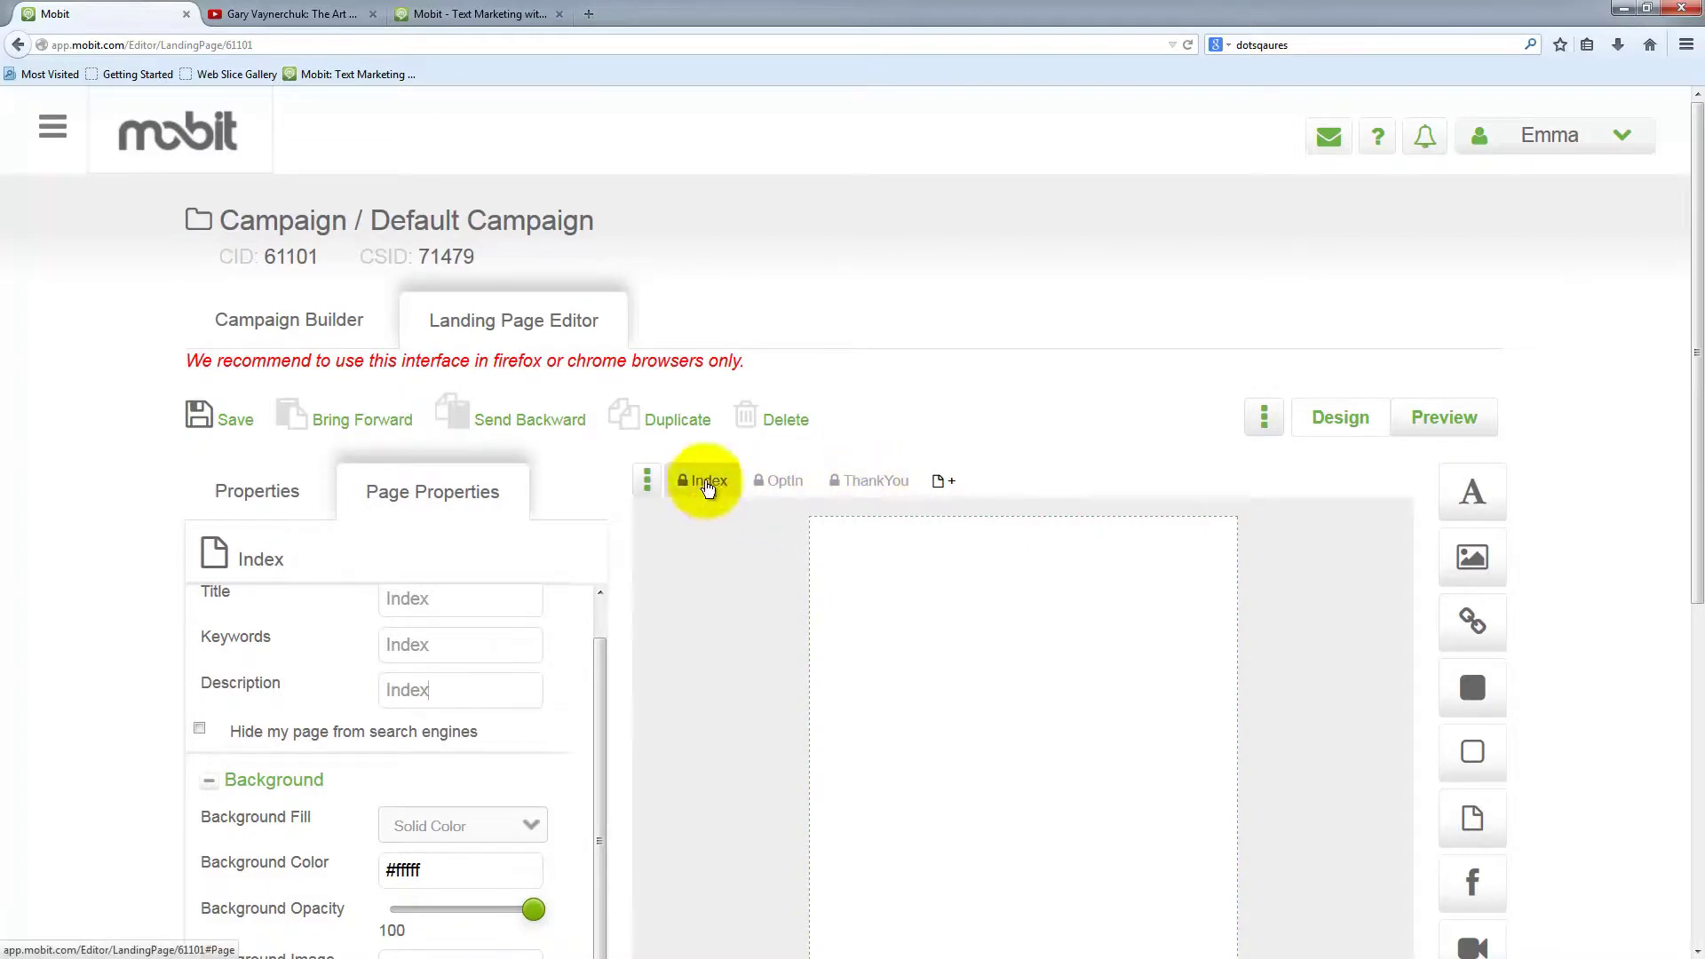
pyautogui.moveTo(474, 597); pyautogui.dragTo(336, 591)
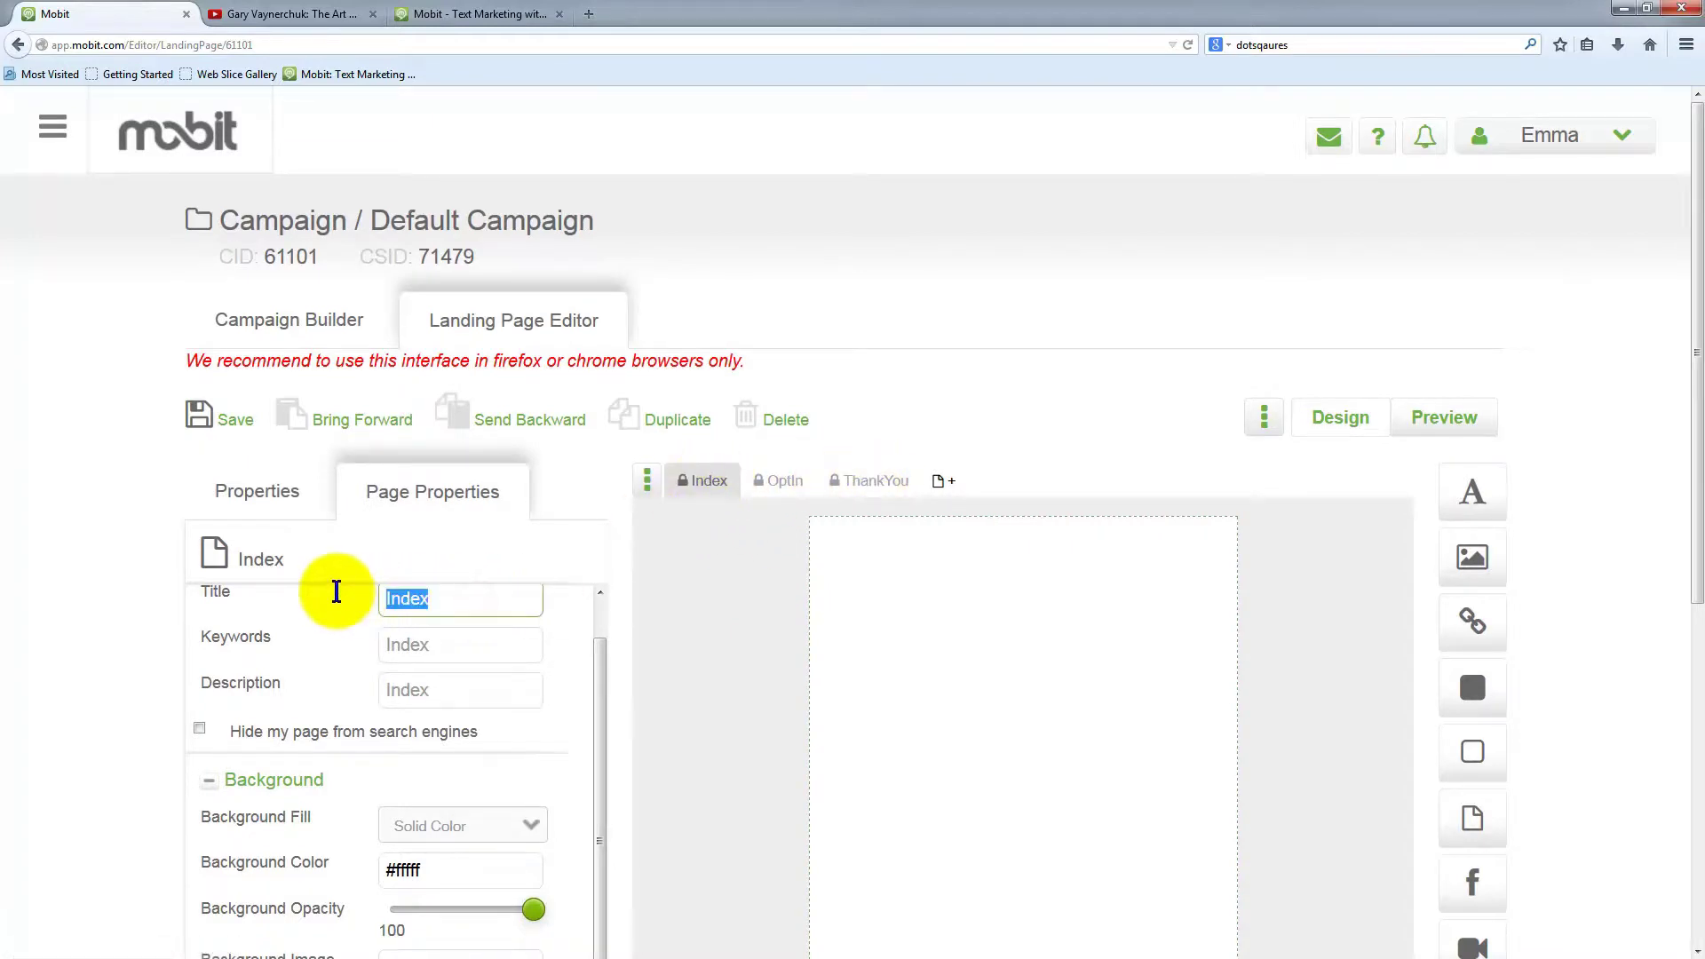
pyautogui.write('Home pGa')
pyautogui.press('BackSpace')
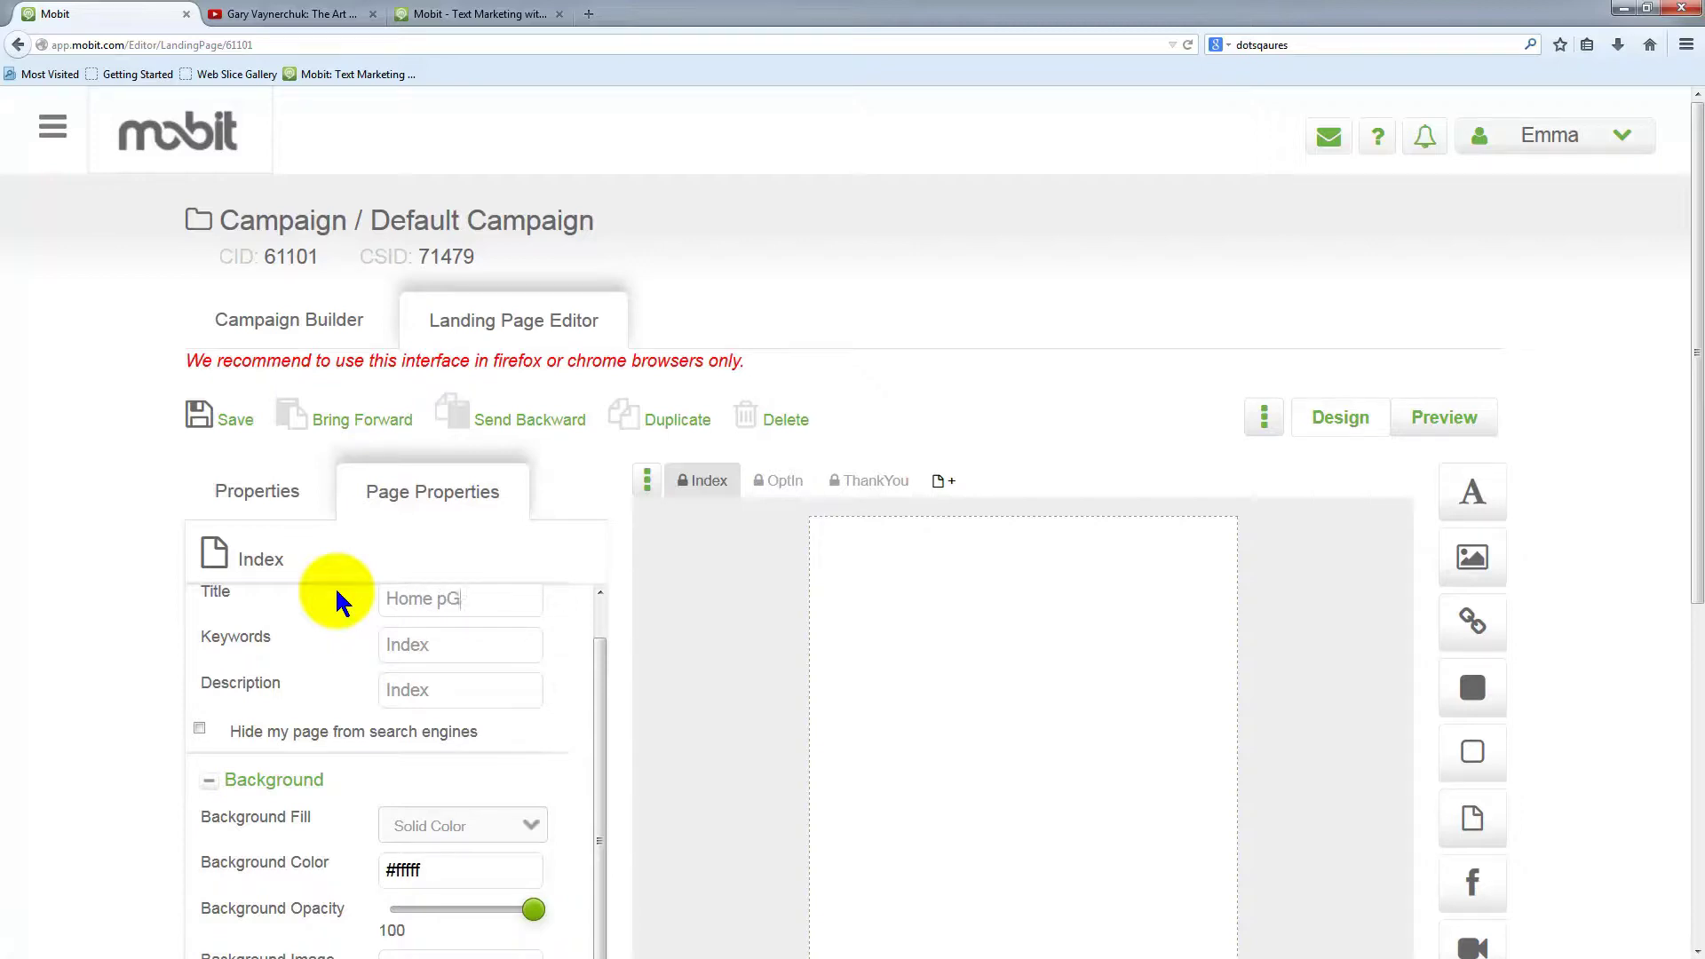
pyautogui.press('BackSpace')
pyautogui.press('BackSpace')
pyautogui.write('Page')
pyautogui.click(471, 646)
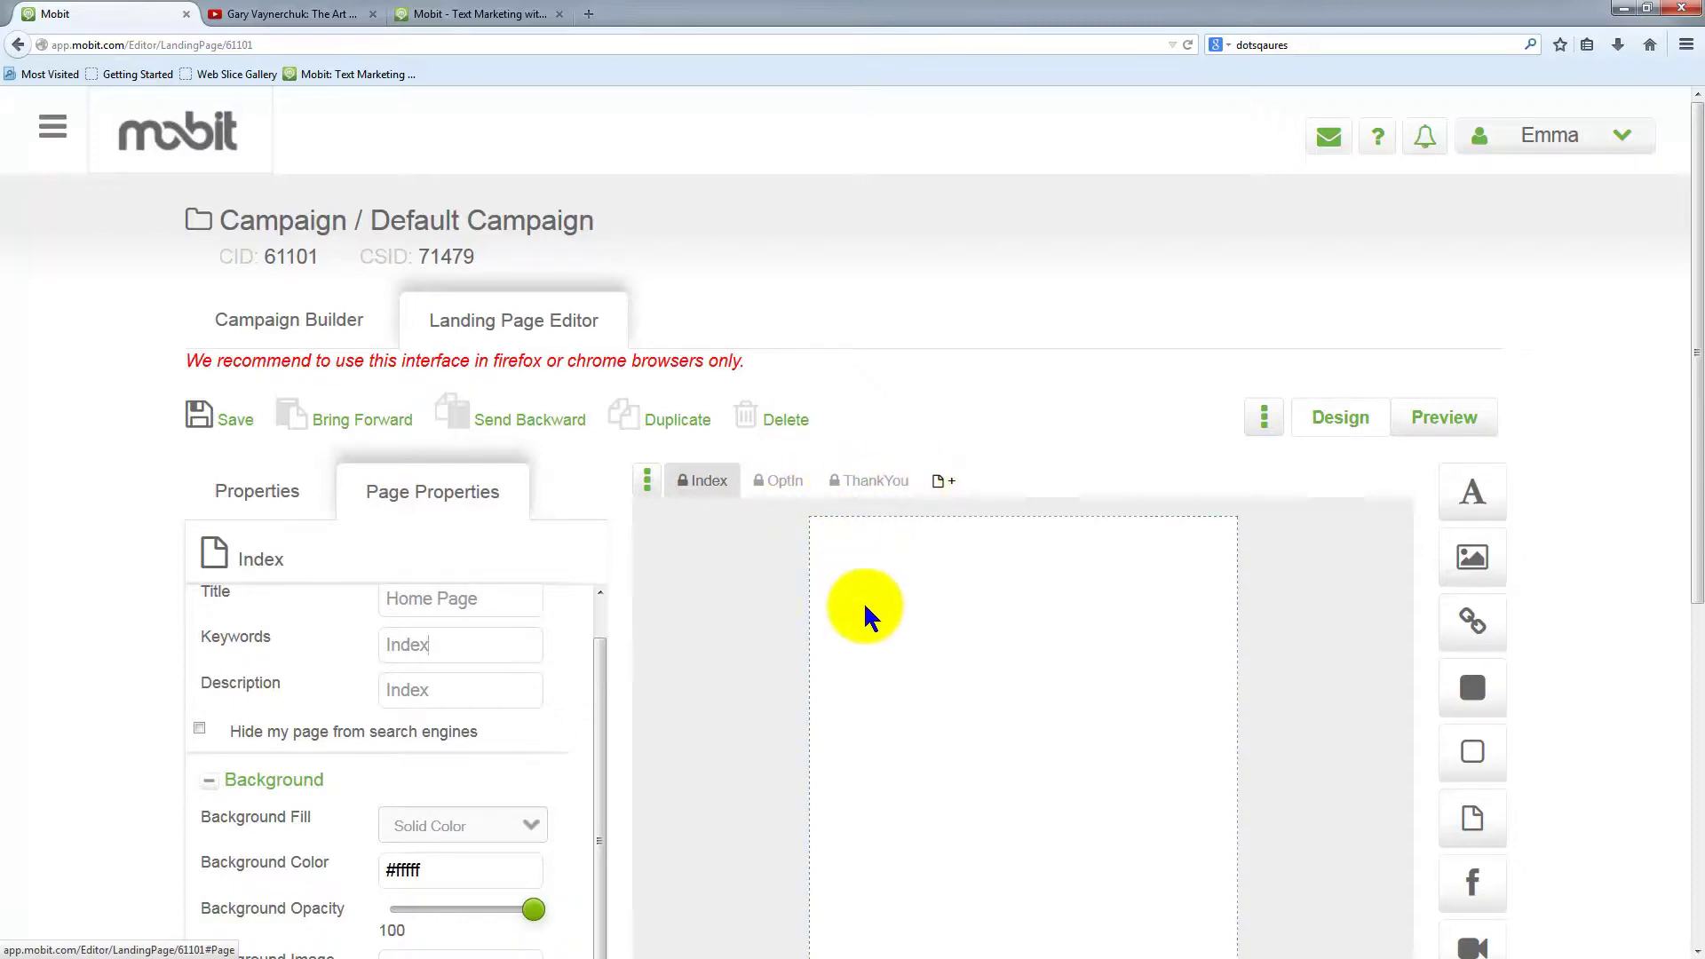
# Save the landing page and dismiss the saved confirmation
pyautogui.click(235, 420)
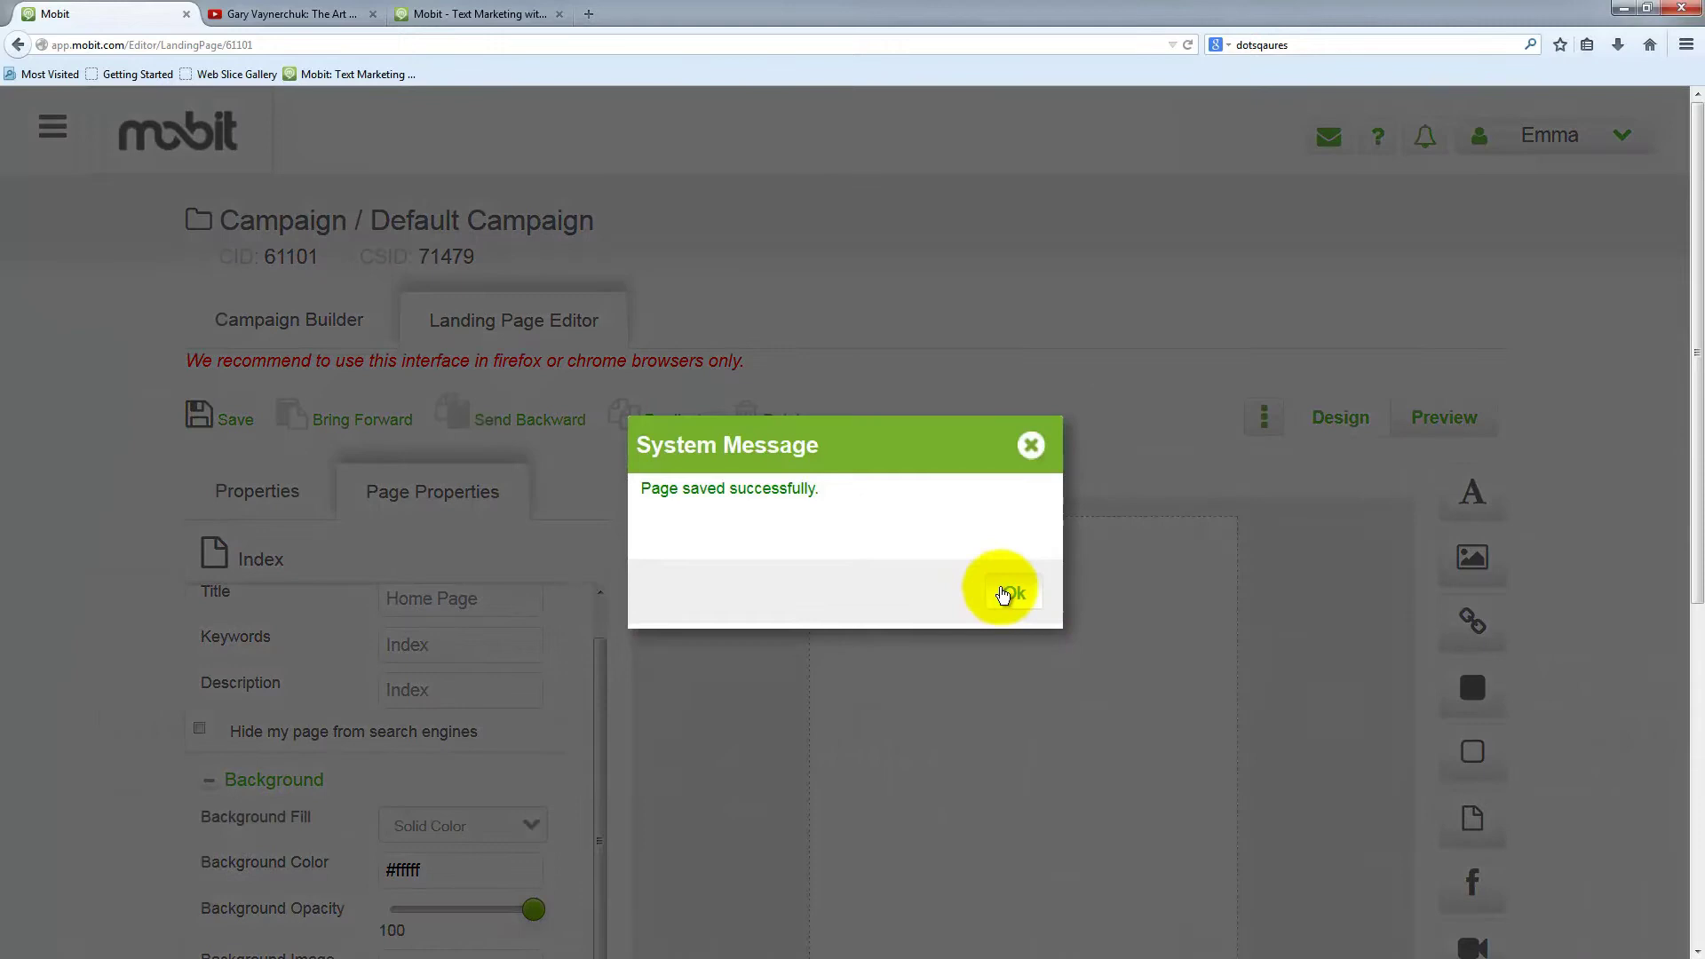
pyautogui.click(1007, 584)
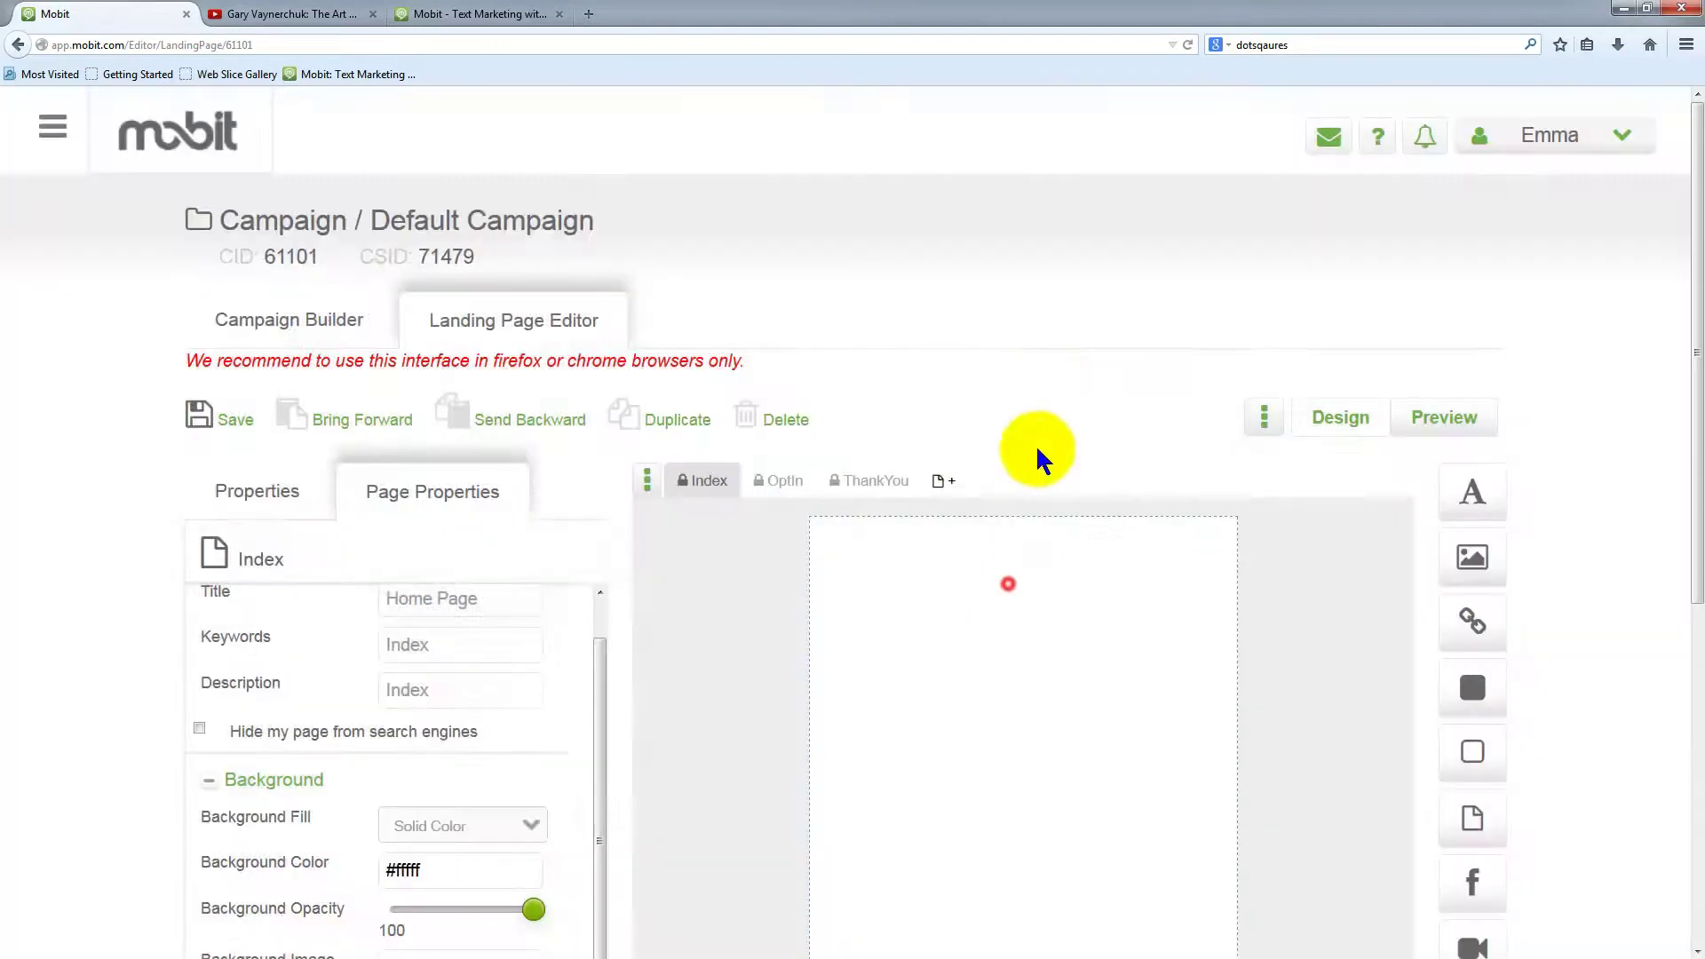
pyautogui.scroll(-3, 1299, 716)
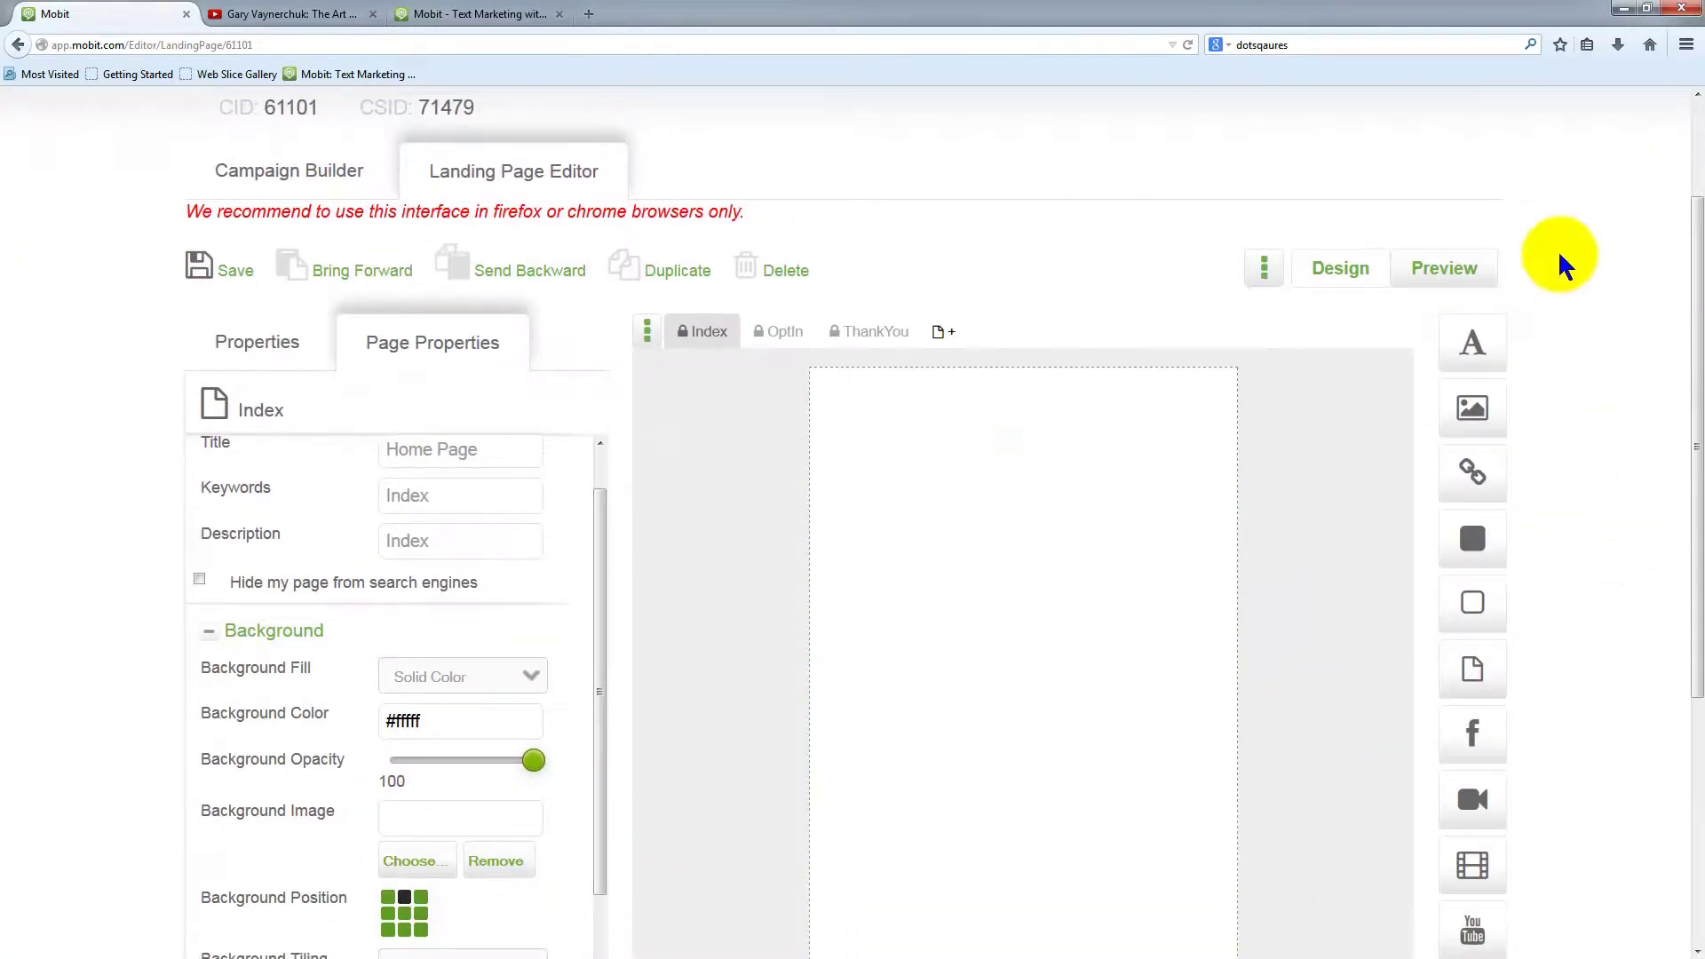
pyautogui.scroll(-3, 1558, 590)
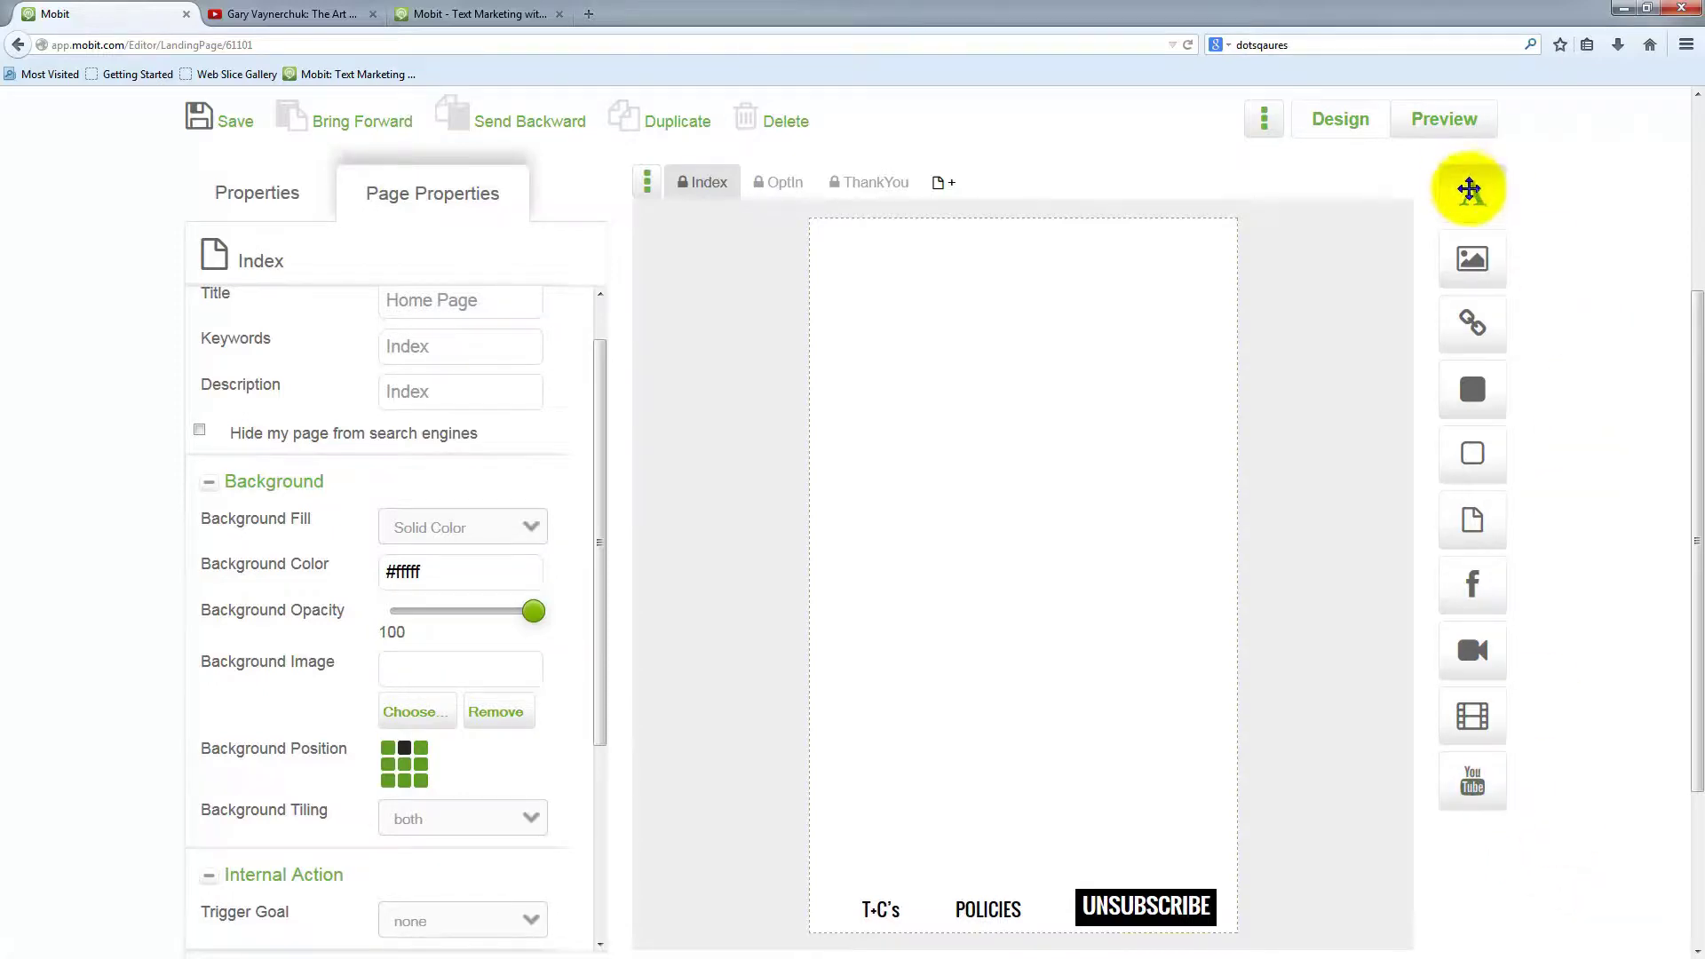
# Add a text block with a 'Hi' greeting followed by the FirstName custom field
pyautogui.moveTo(1474, 199); pyautogui.dragTo(863, 391)
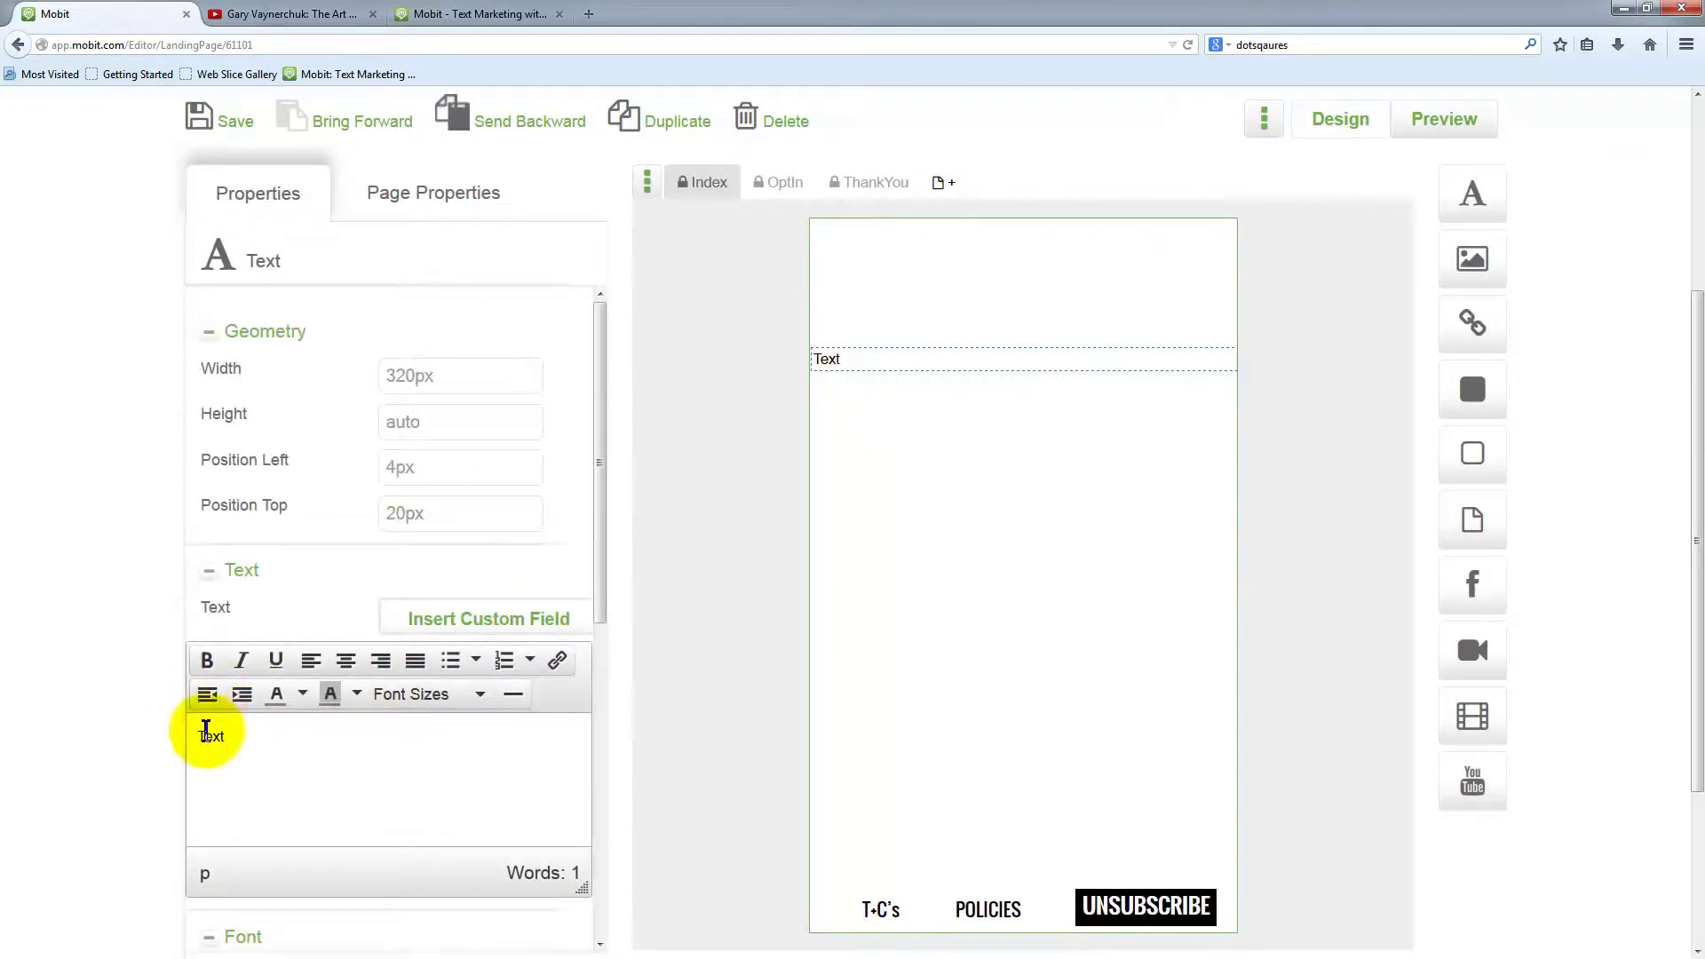
pyautogui.click(206, 738)
pyautogui.doubleClick(206, 738)
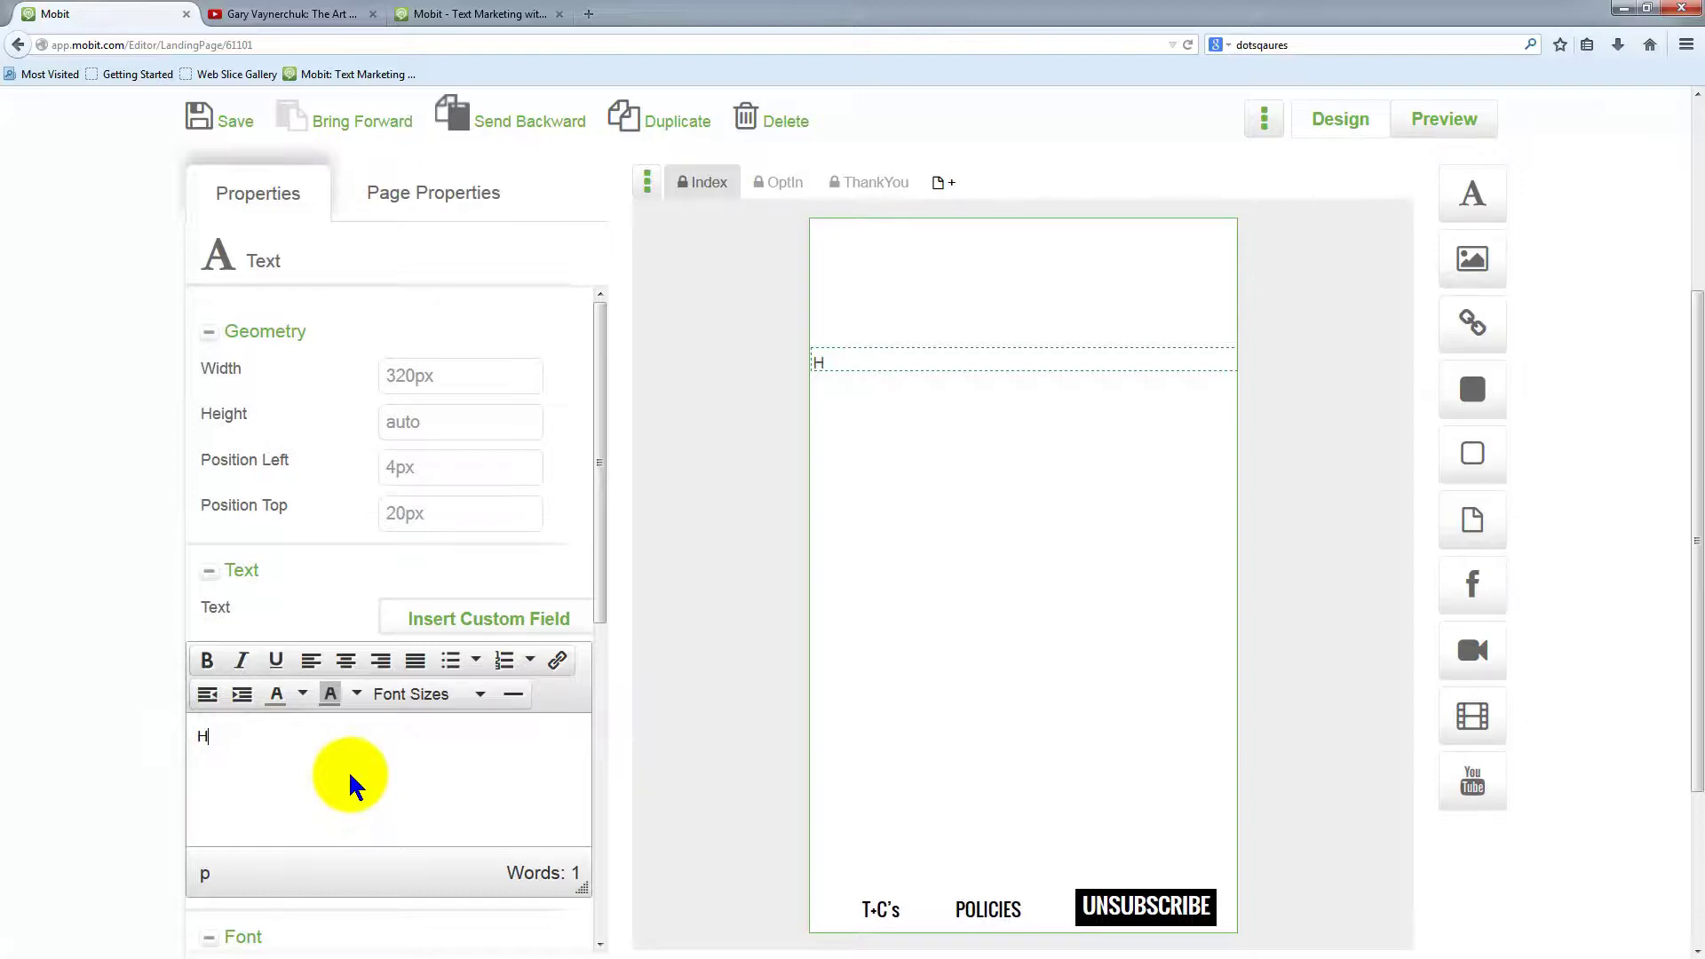
pyautogui.click(441, 623)
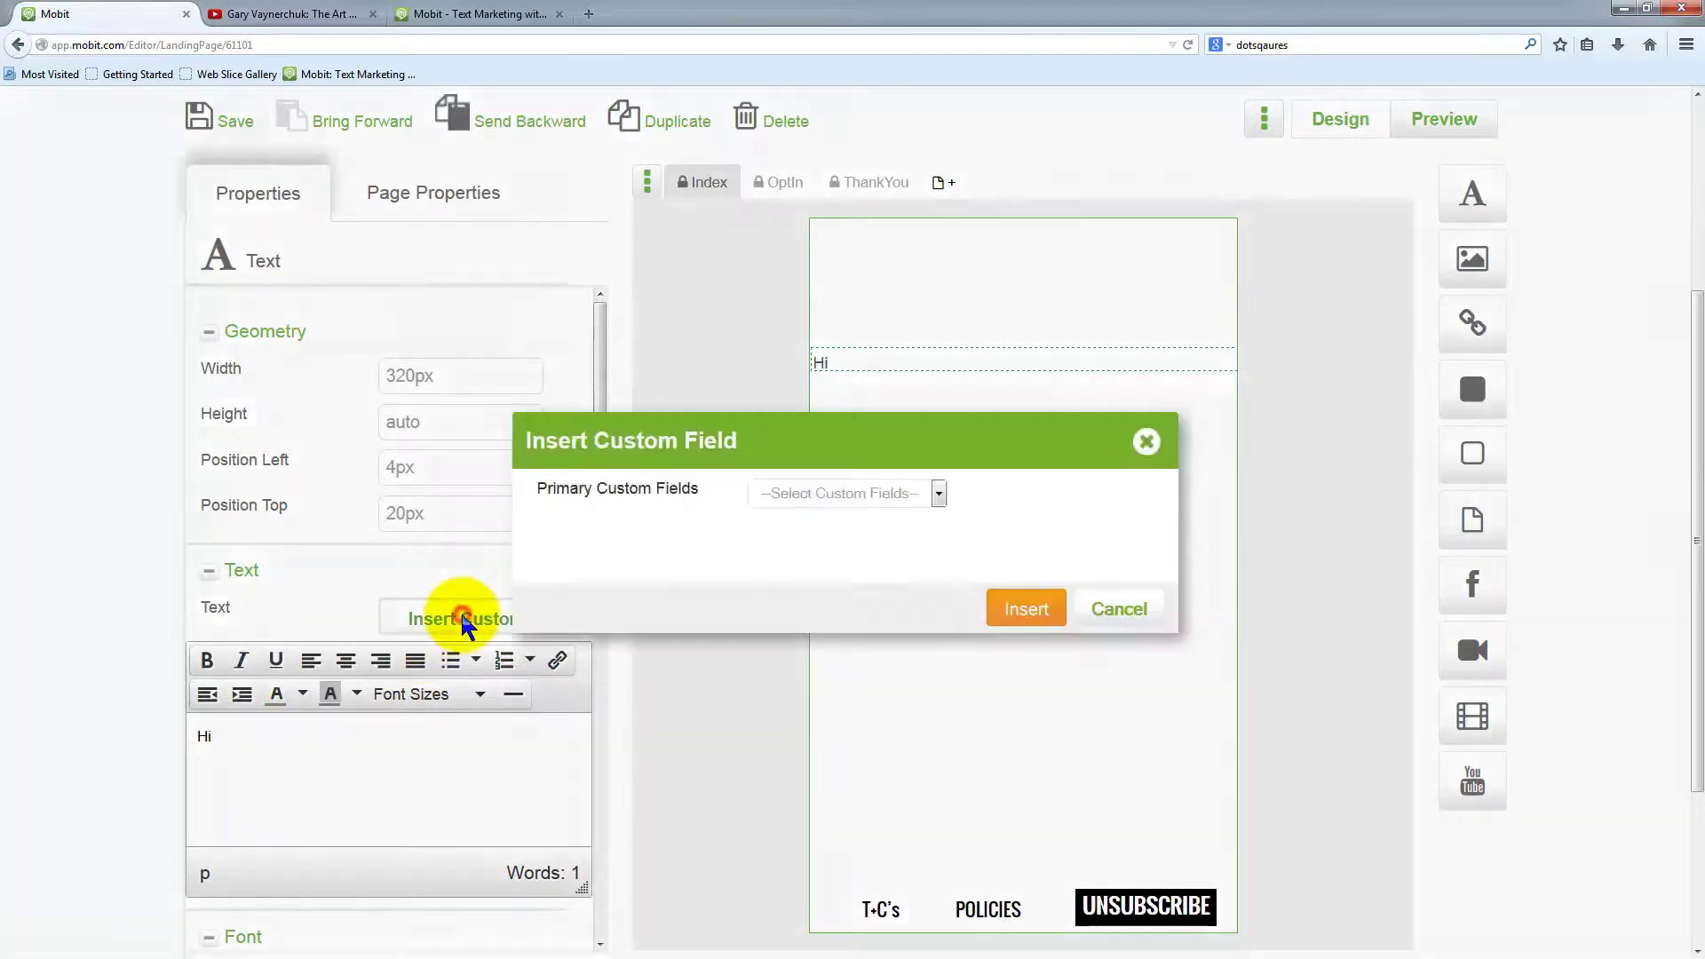
pyautogui.click(896, 494)
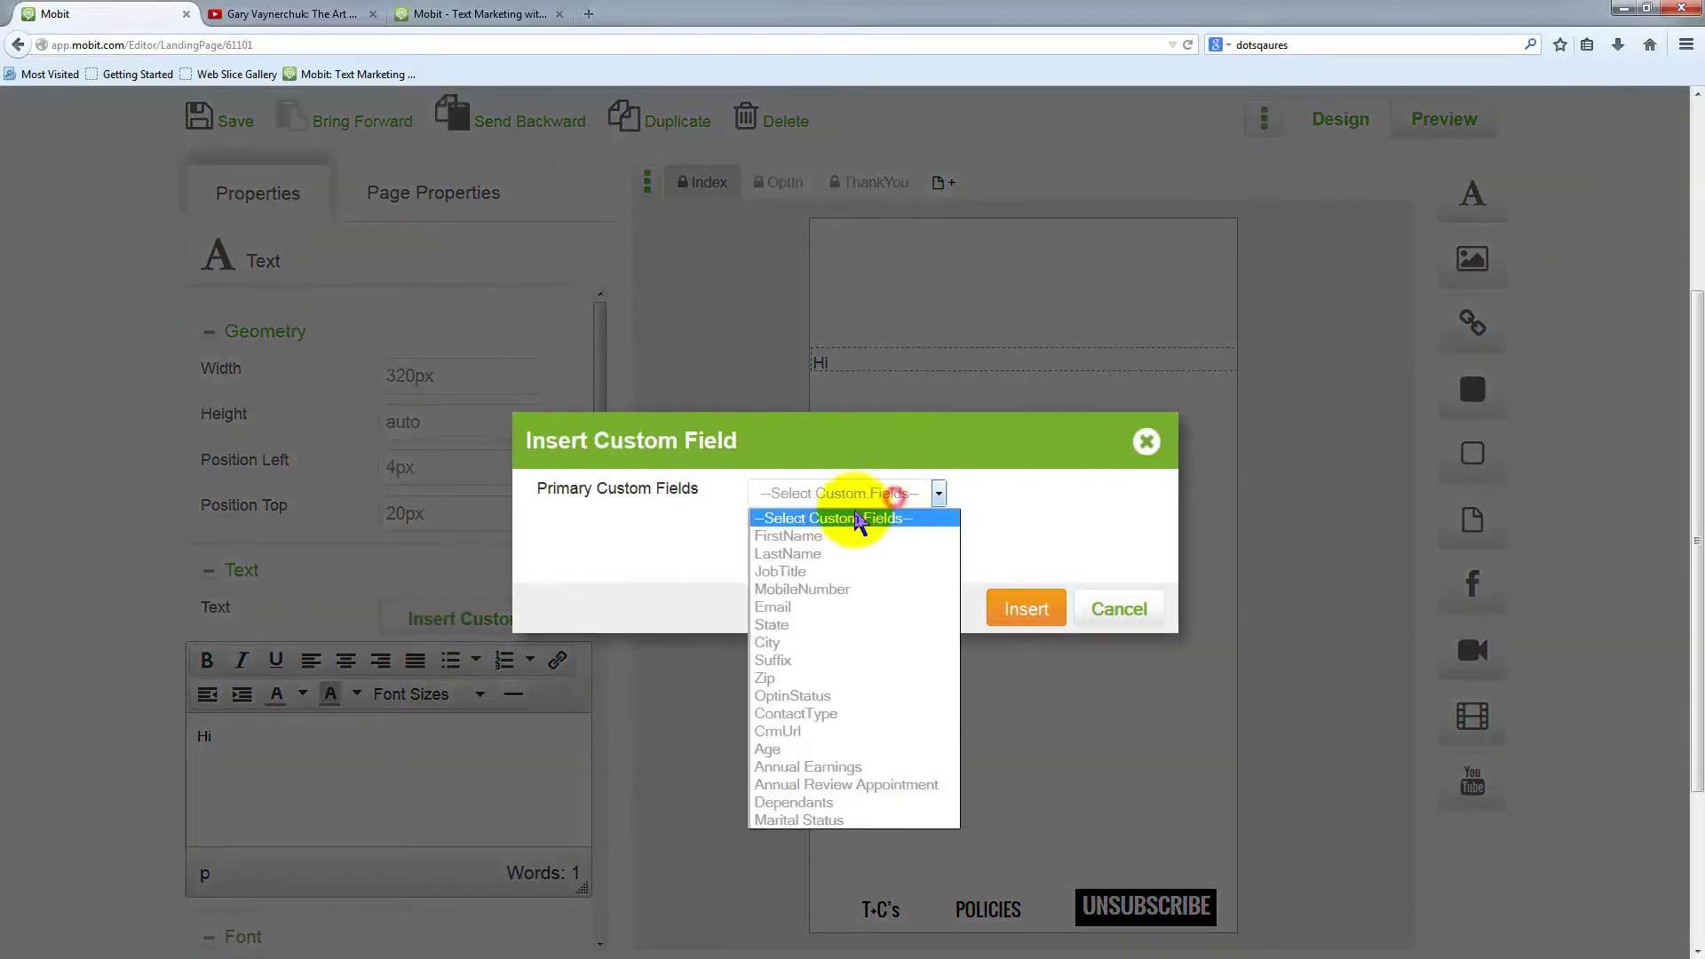
pyautogui.click(796, 537)
pyautogui.click(1025, 609)
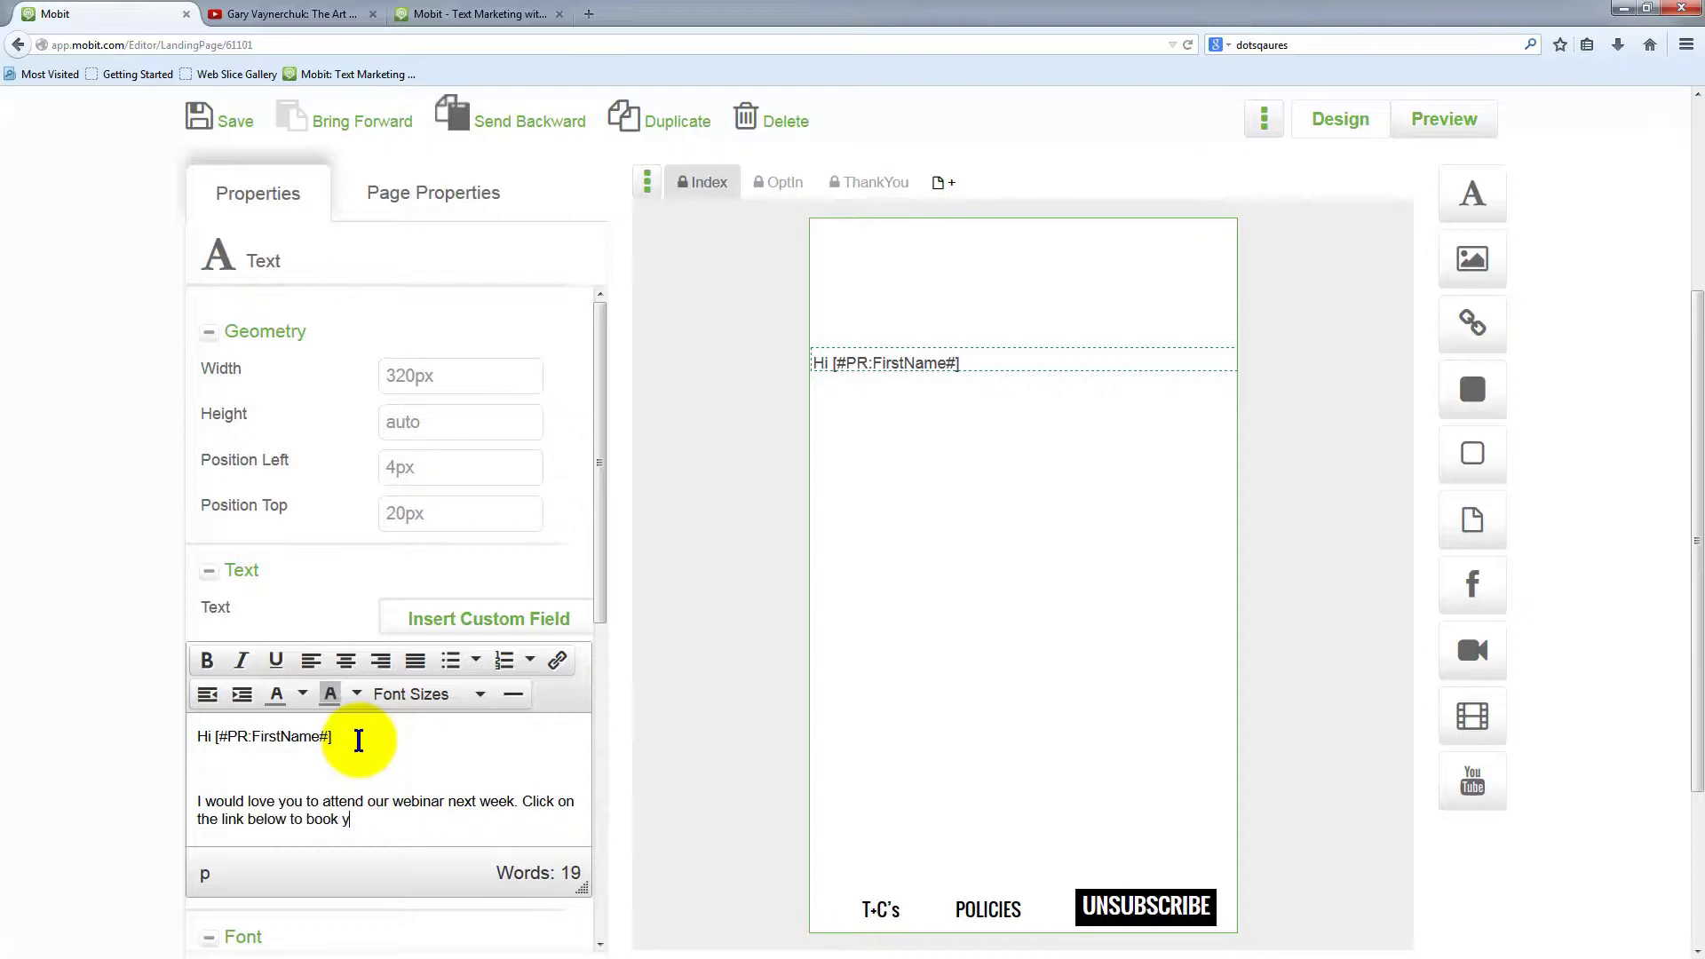
# End the message with a full stop, 'Regards' and the sender's name on new lines
pyautogui.write('.')
pyautogui.press('Return')
pyautogui.press('Return')
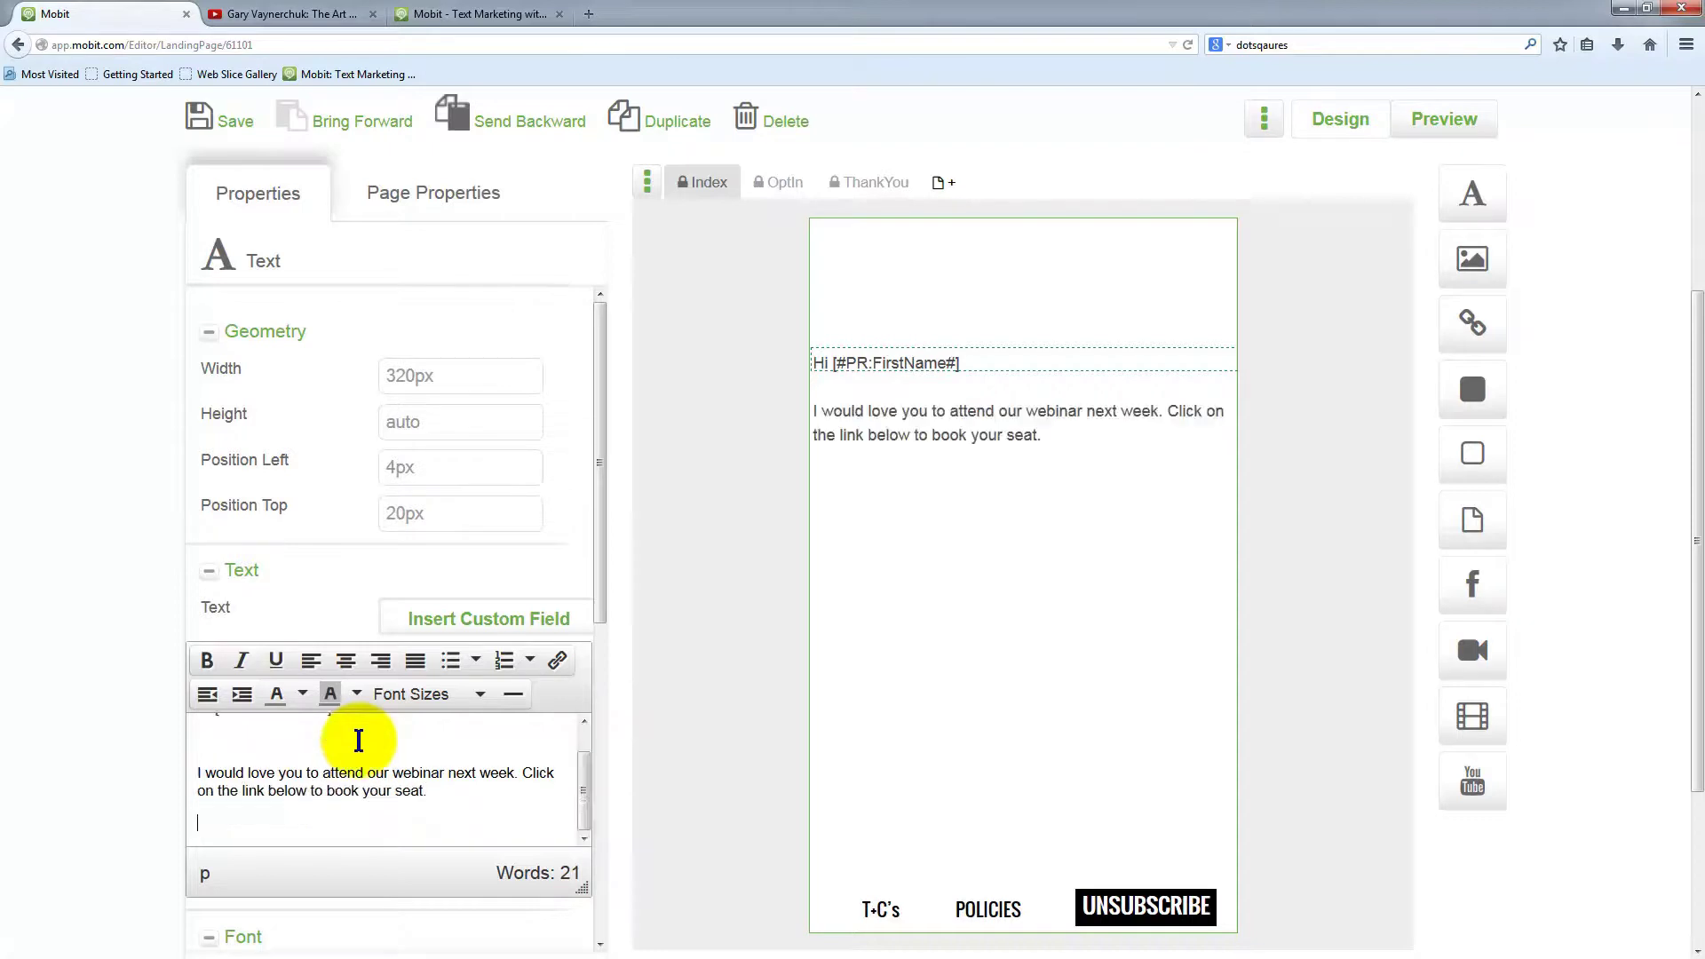
pyautogui.write('Regards')
pyautogui.press('Return')
pyautogui.write('S')
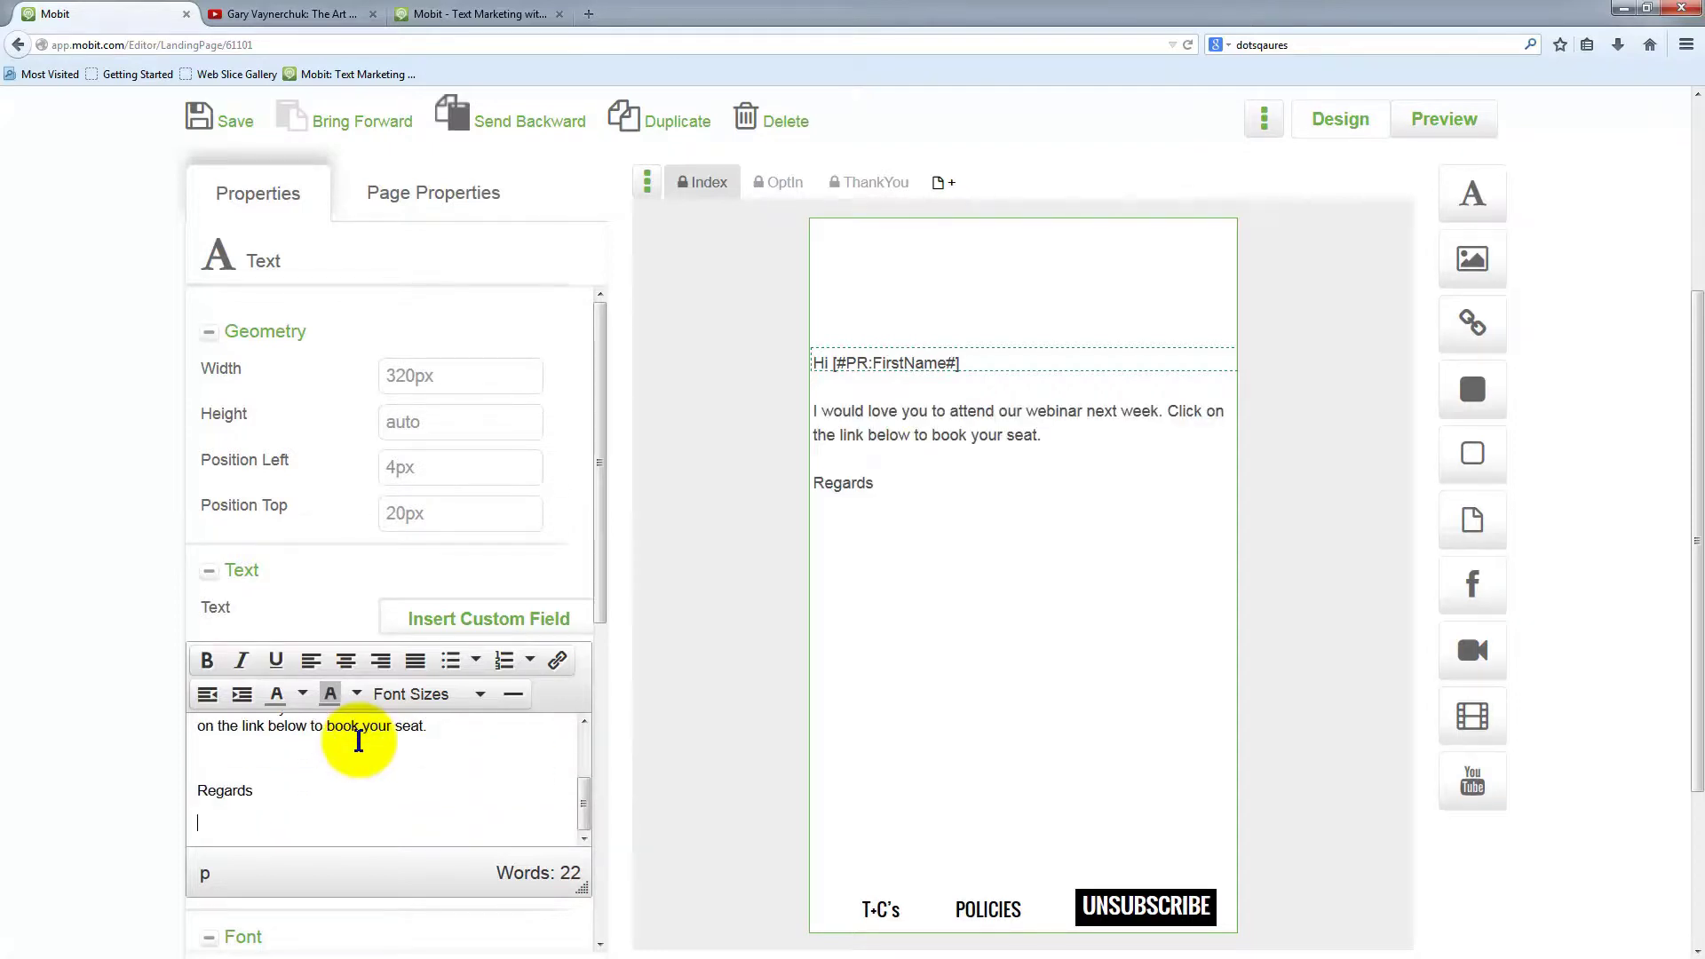
pyautogui.press('Return')
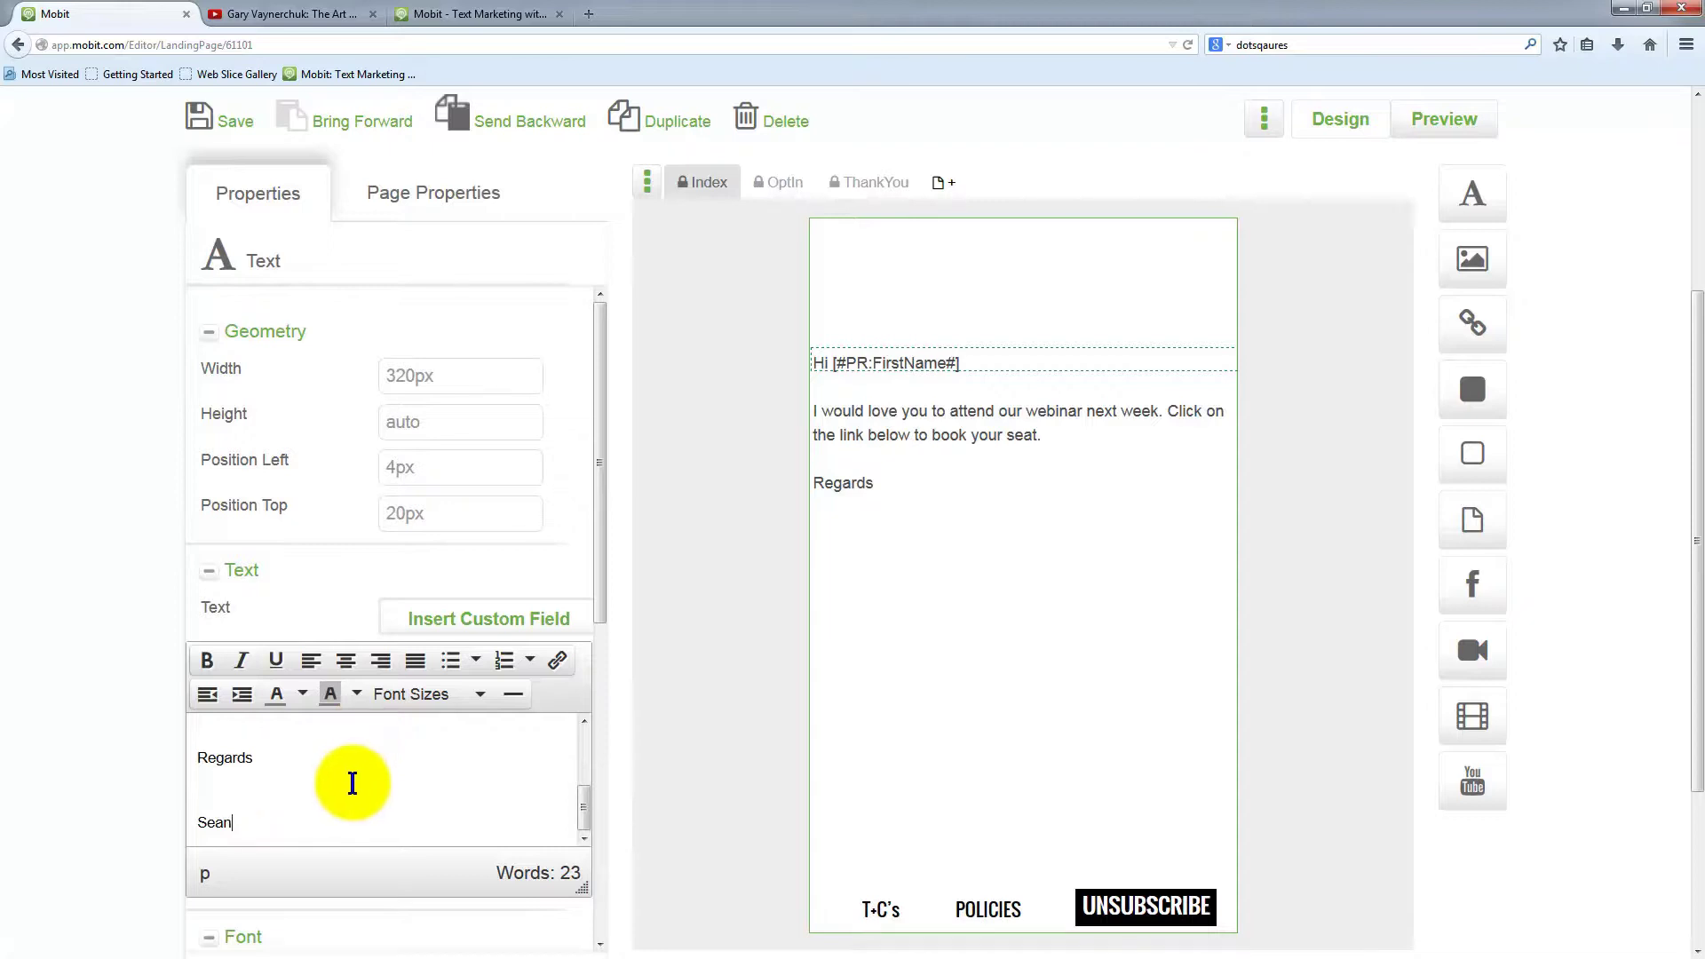
pyautogui.moveTo(257, 823)
pyautogui.mouseDown()
pyautogui.moveTo(173, 793)
pyautogui.moveTo(171, 704)
pyautogui.moveTo(198, 654)
pyautogui.mouseUp()
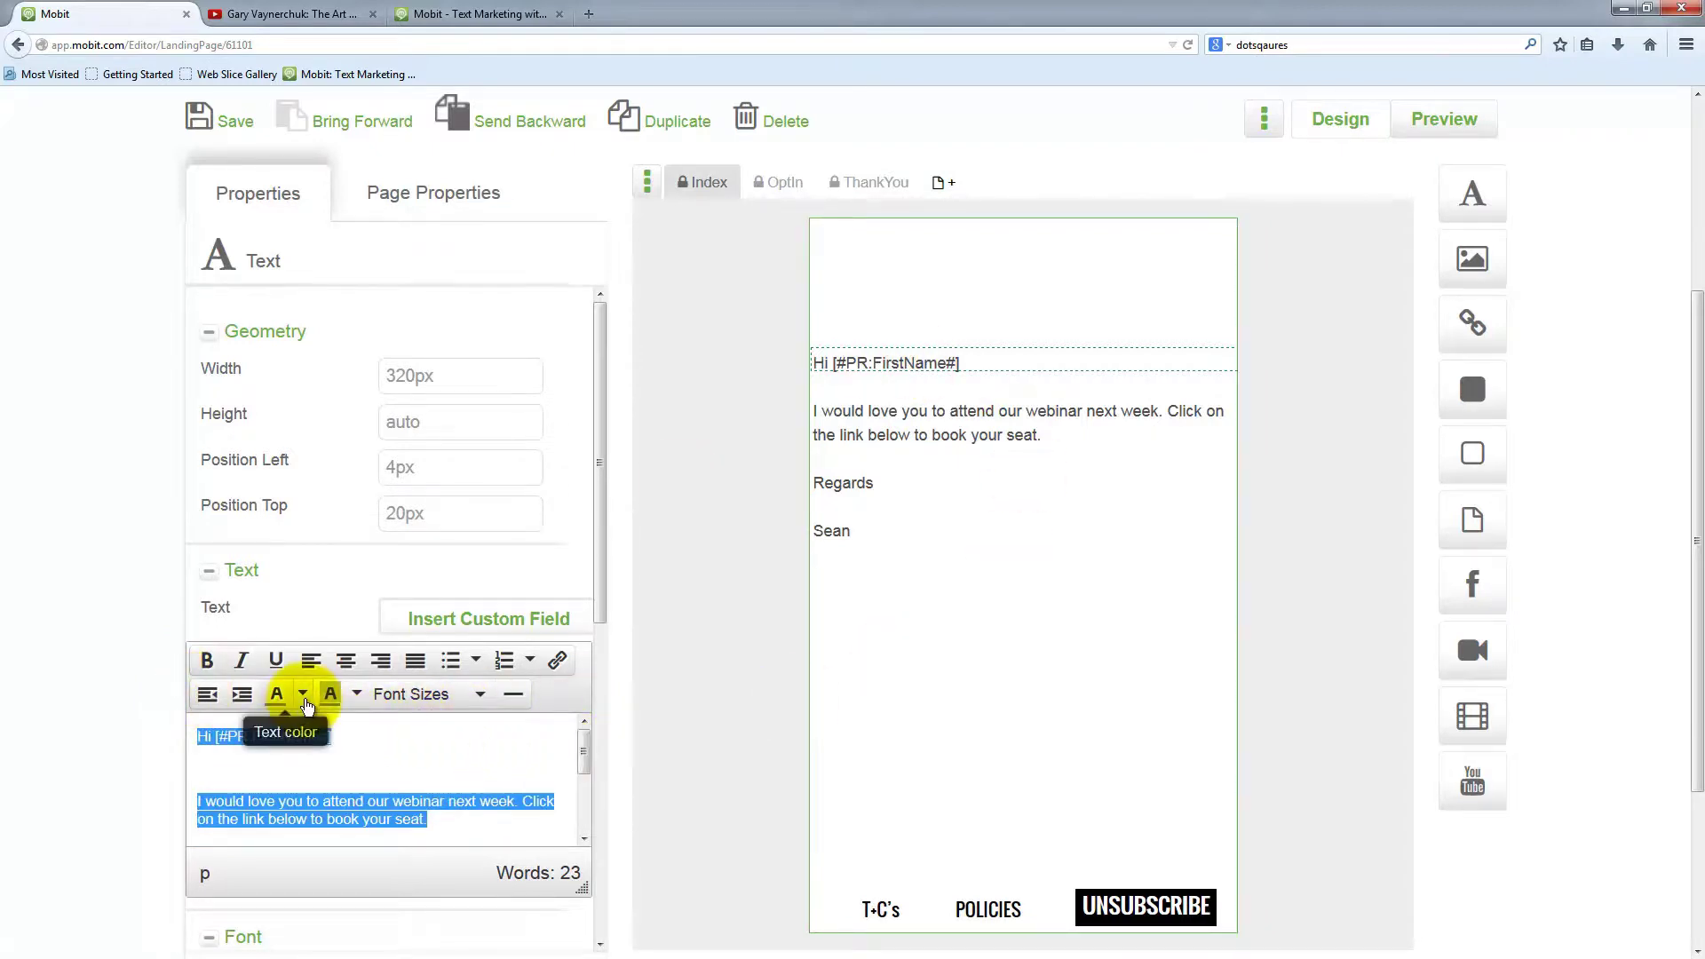
# Apply a text colour to the selected greeting text
pyautogui.click(304, 695)
pyautogui.click(277, 742)
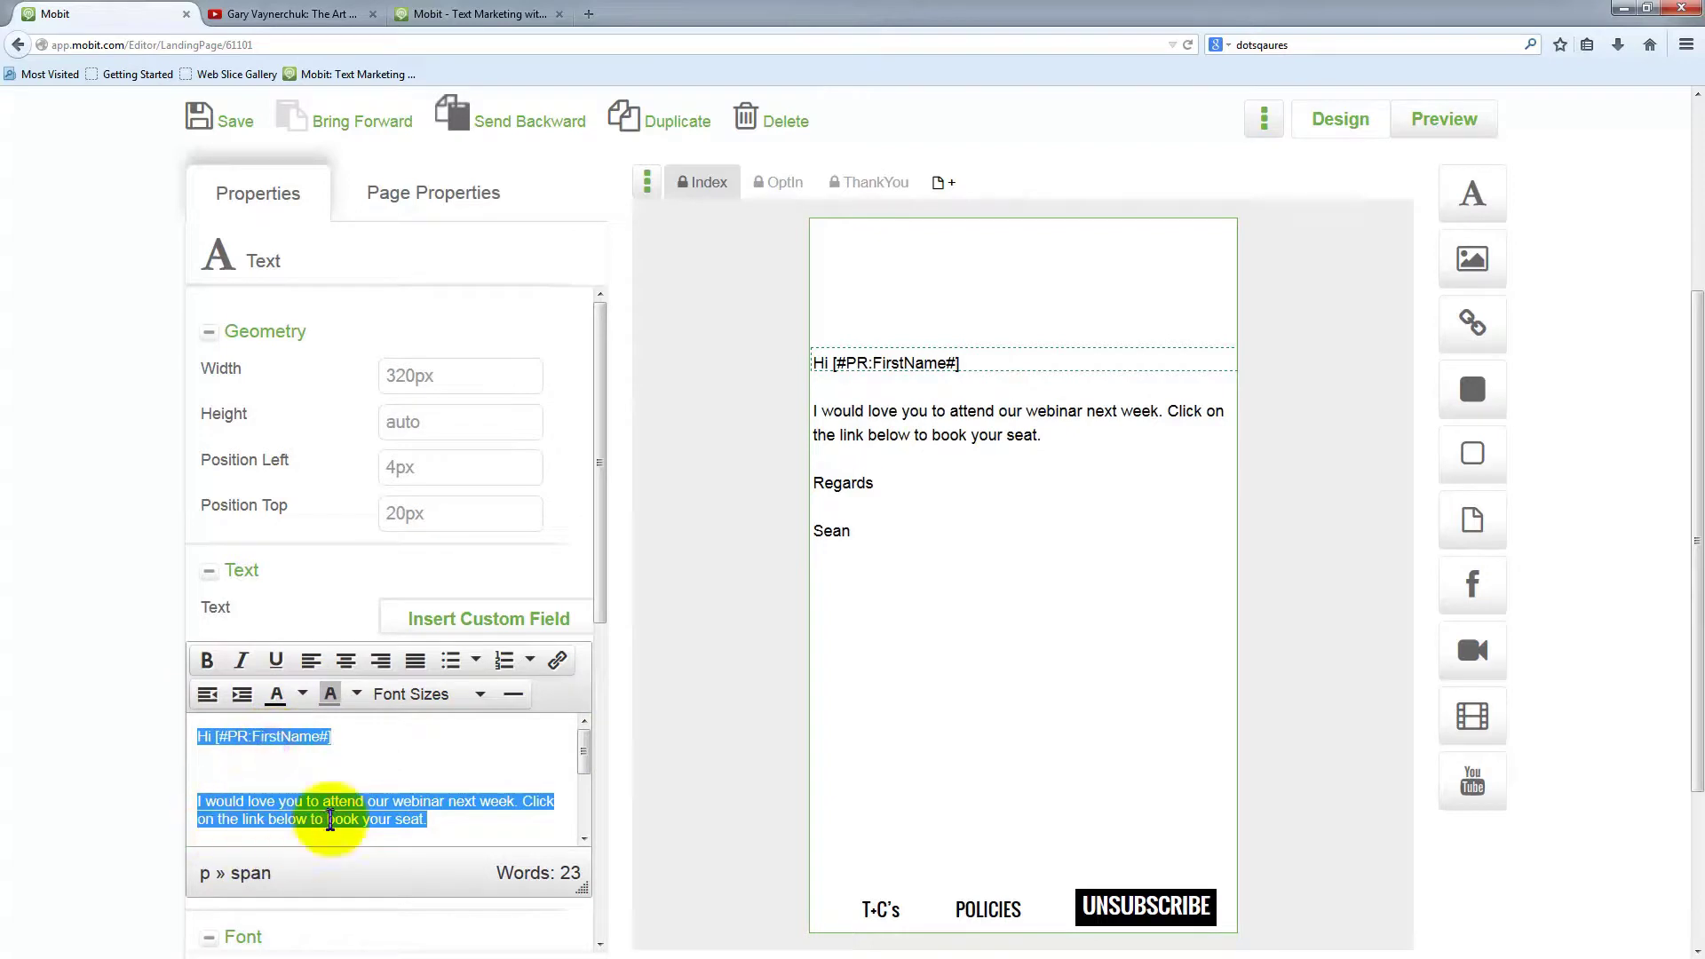
pyautogui.scroll(-3, 145, 774)
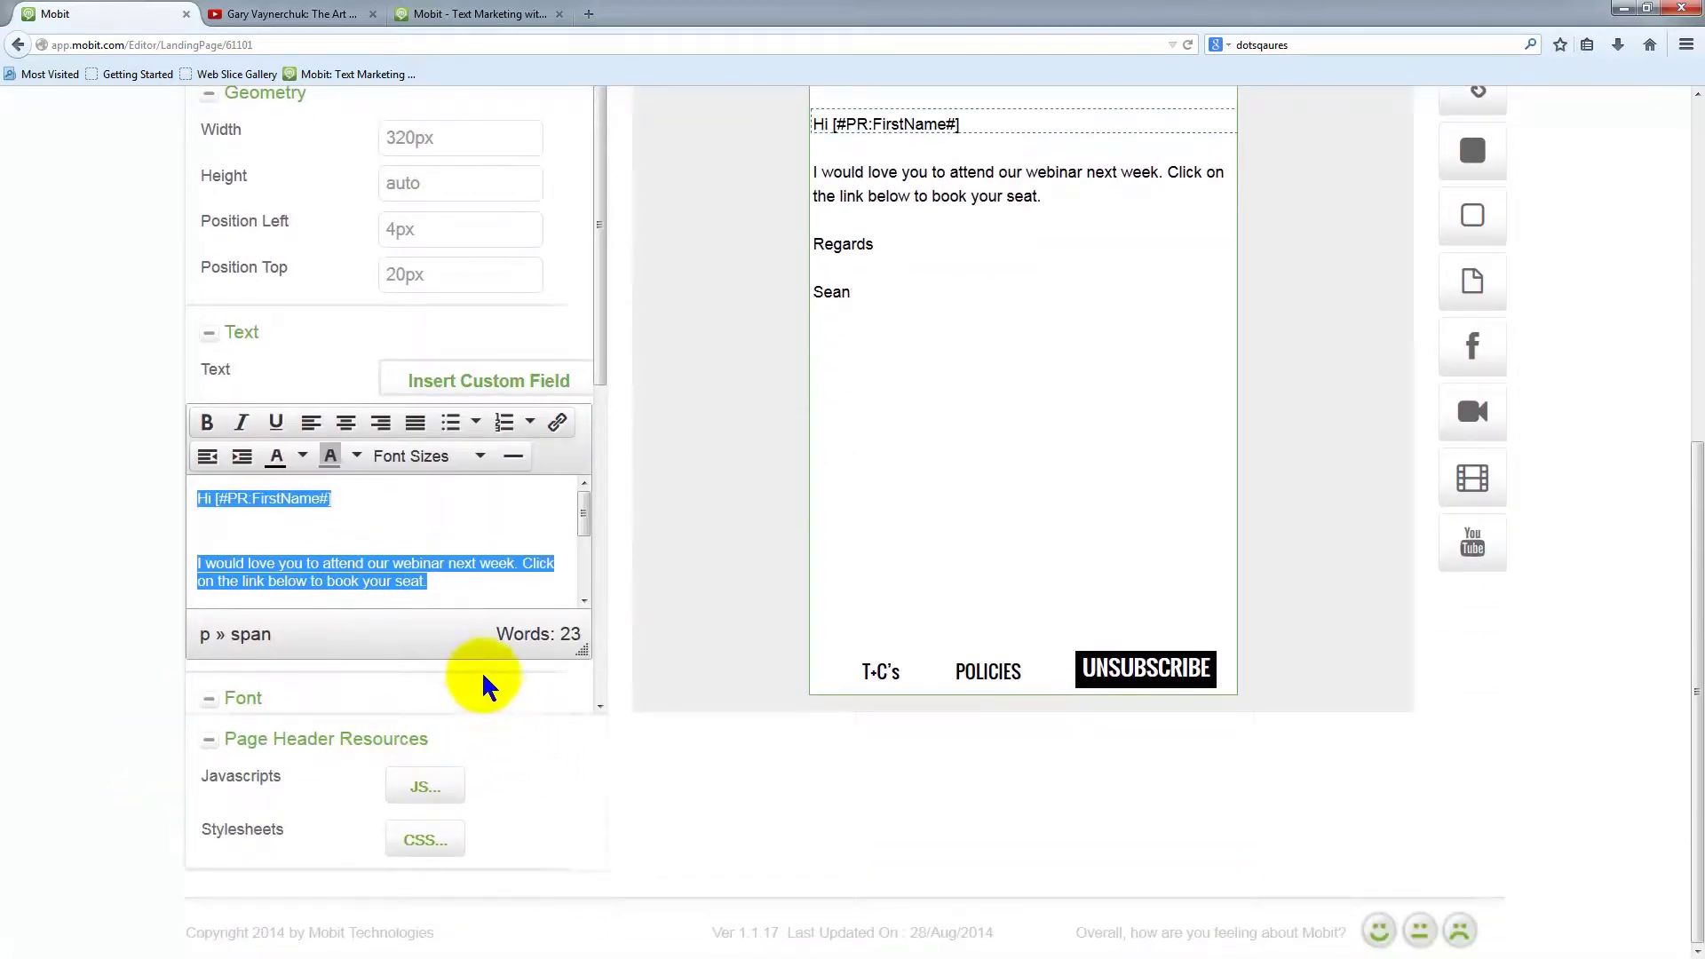
pyautogui.scroll(-3, 480, 672)
pyautogui.scroll(-1, 480, 672)
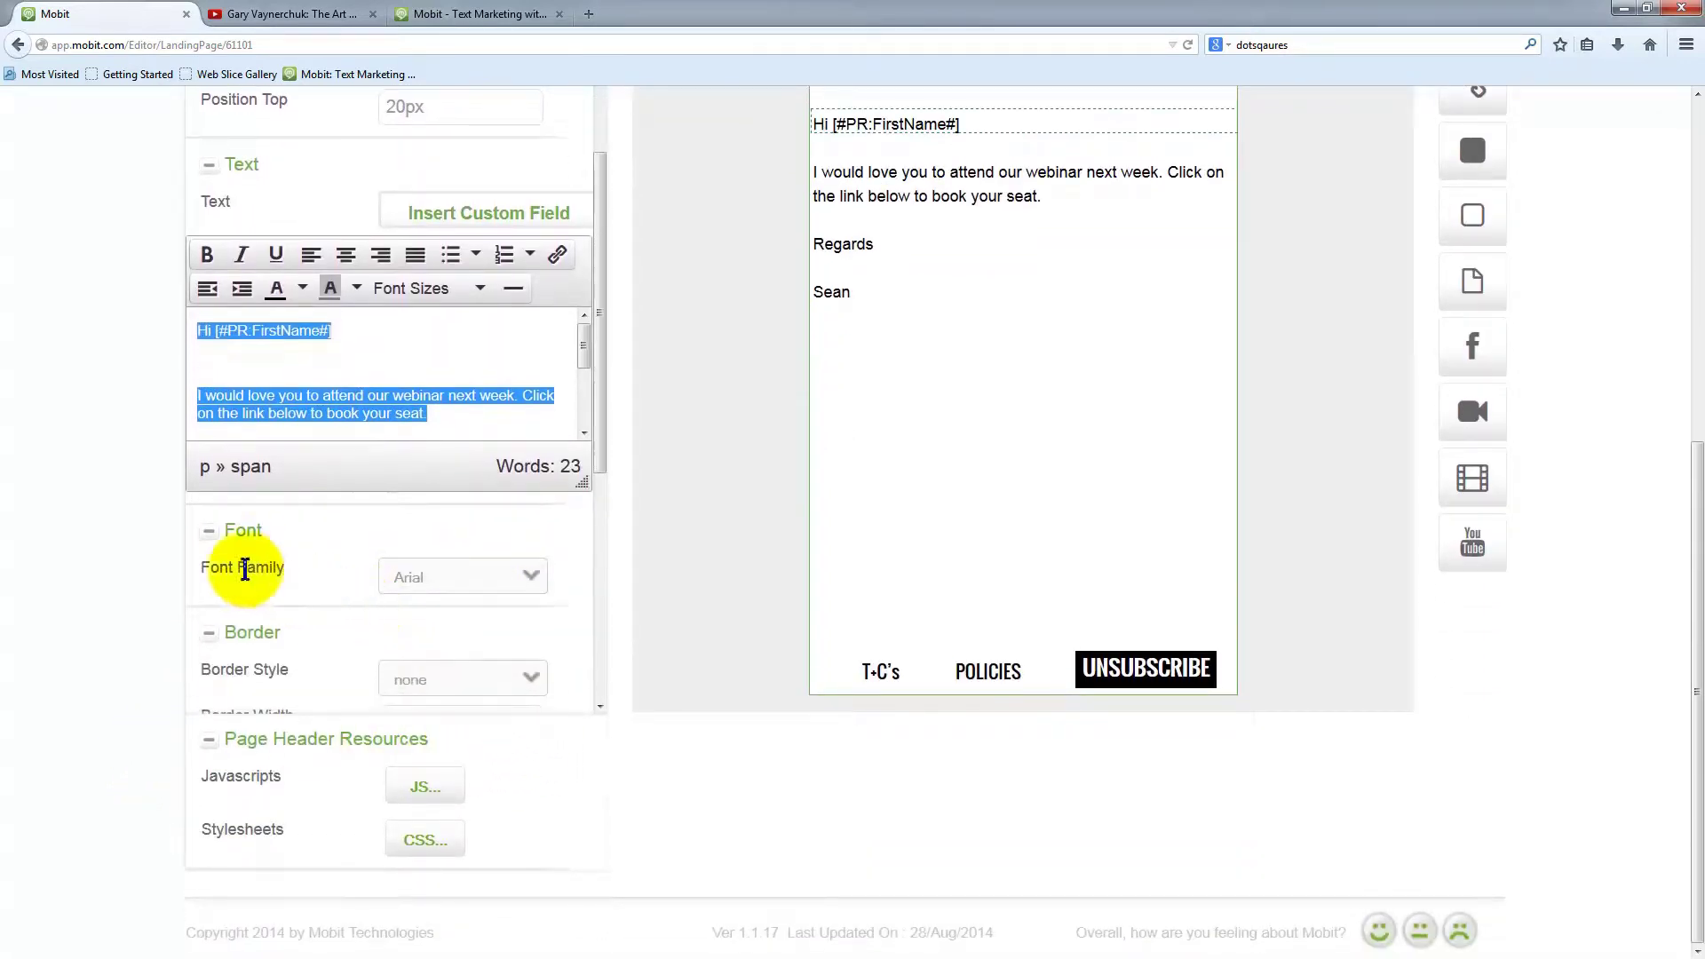
# Try Sail, Droid Sans, Racing Sans One and Rokkitt fonts, then settle on Raleway
pyautogui.click(531, 579)
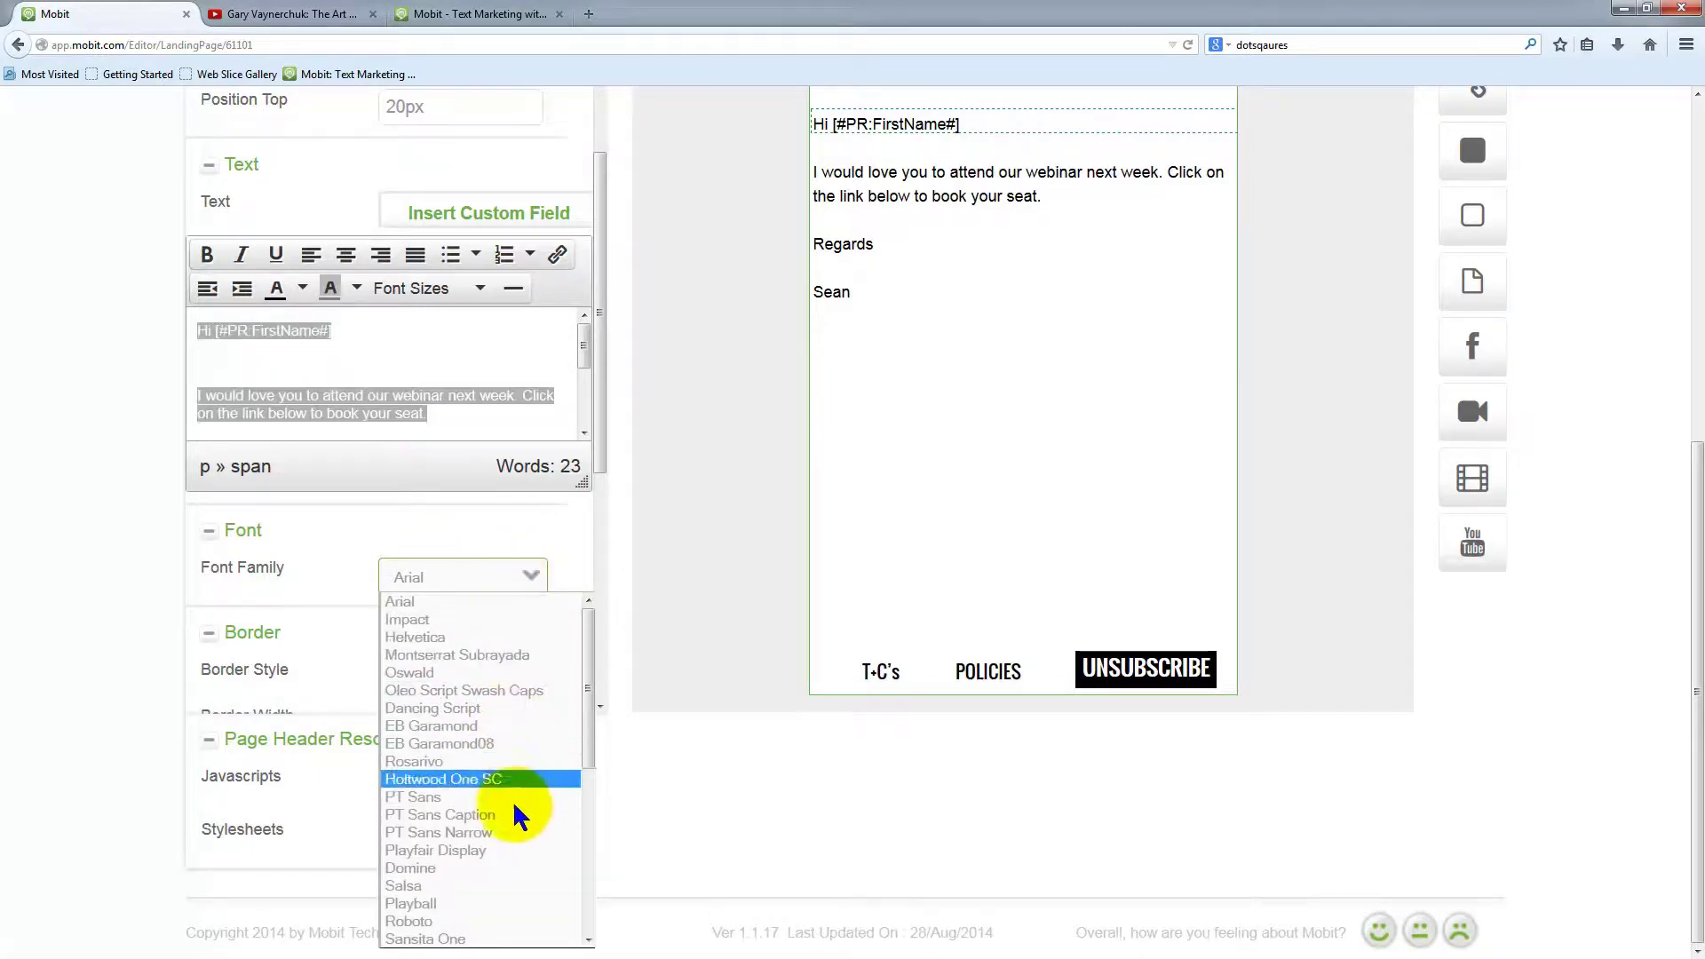
pyautogui.scroll(-6, 506, 859)
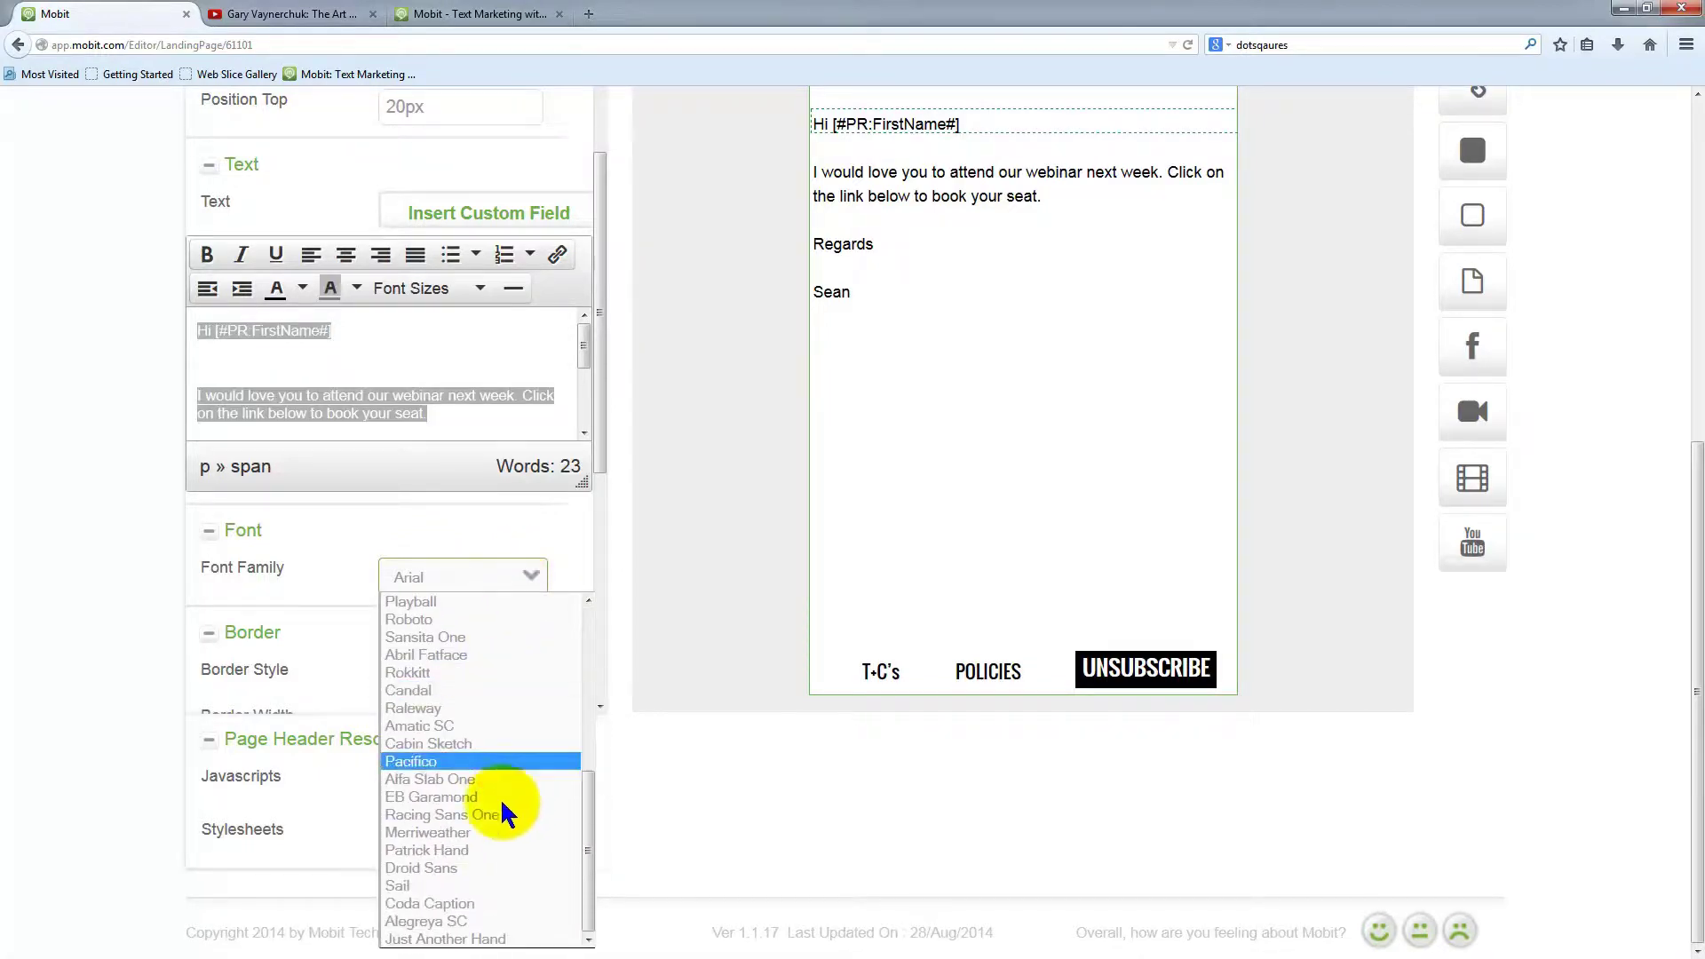
pyautogui.click(455, 888)
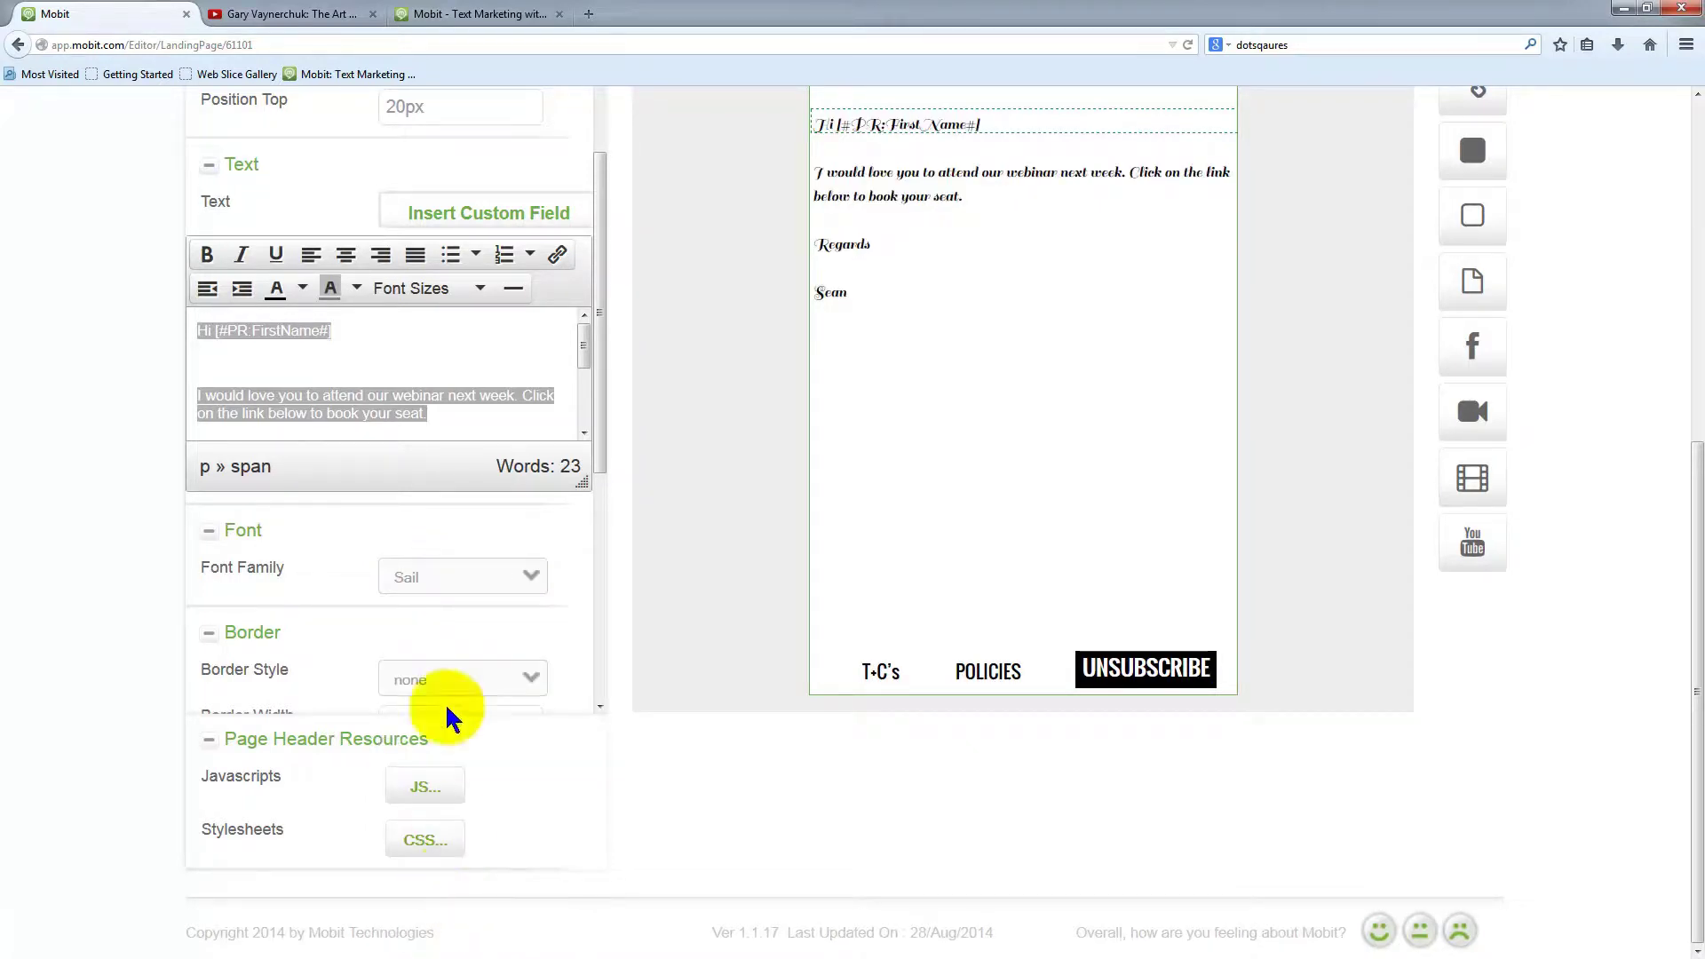
pyautogui.click(459, 566)
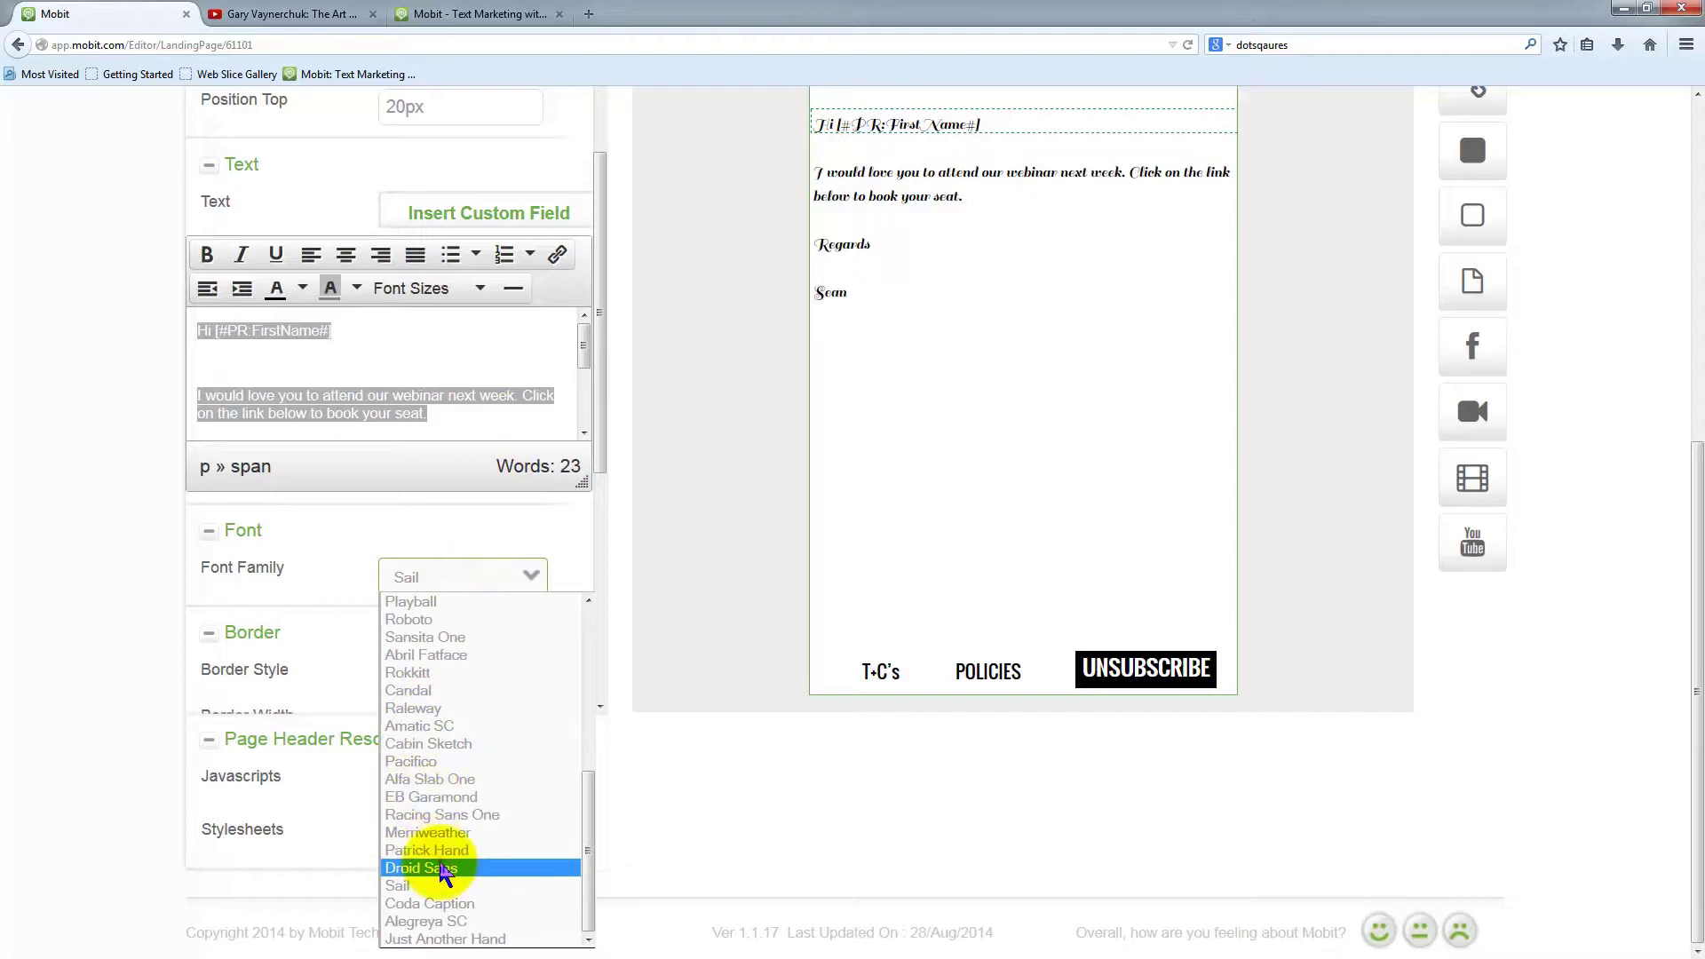
pyautogui.click(437, 868)
pyautogui.click(495, 588)
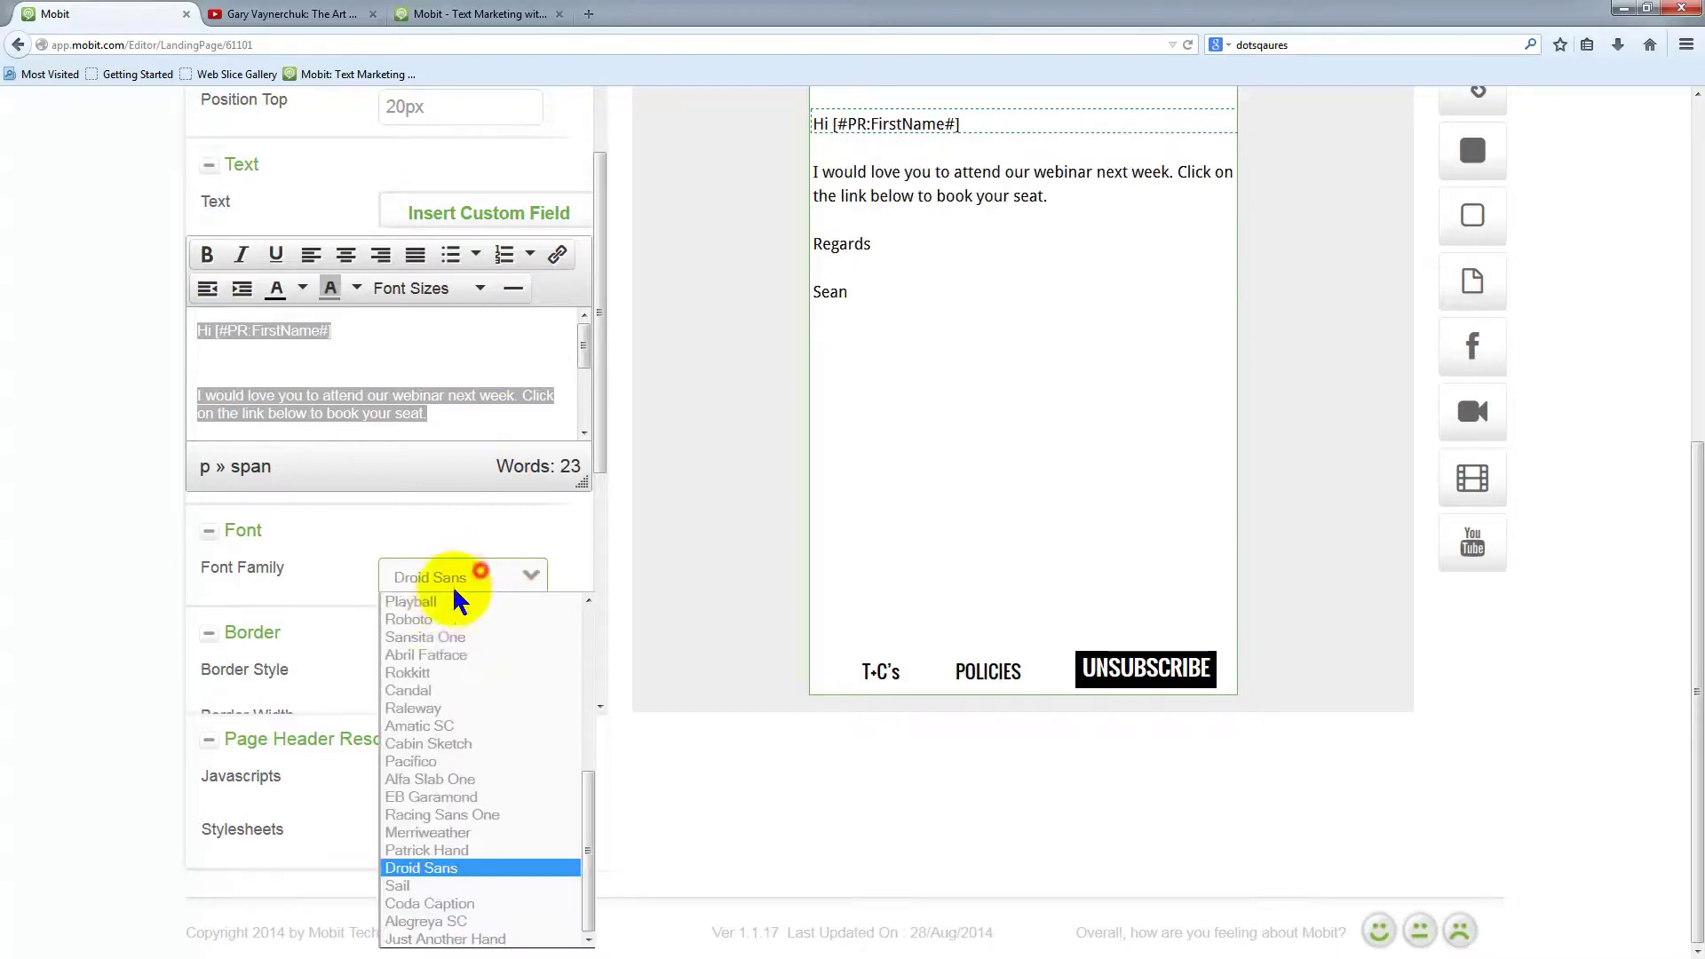
pyautogui.click(451, 812)
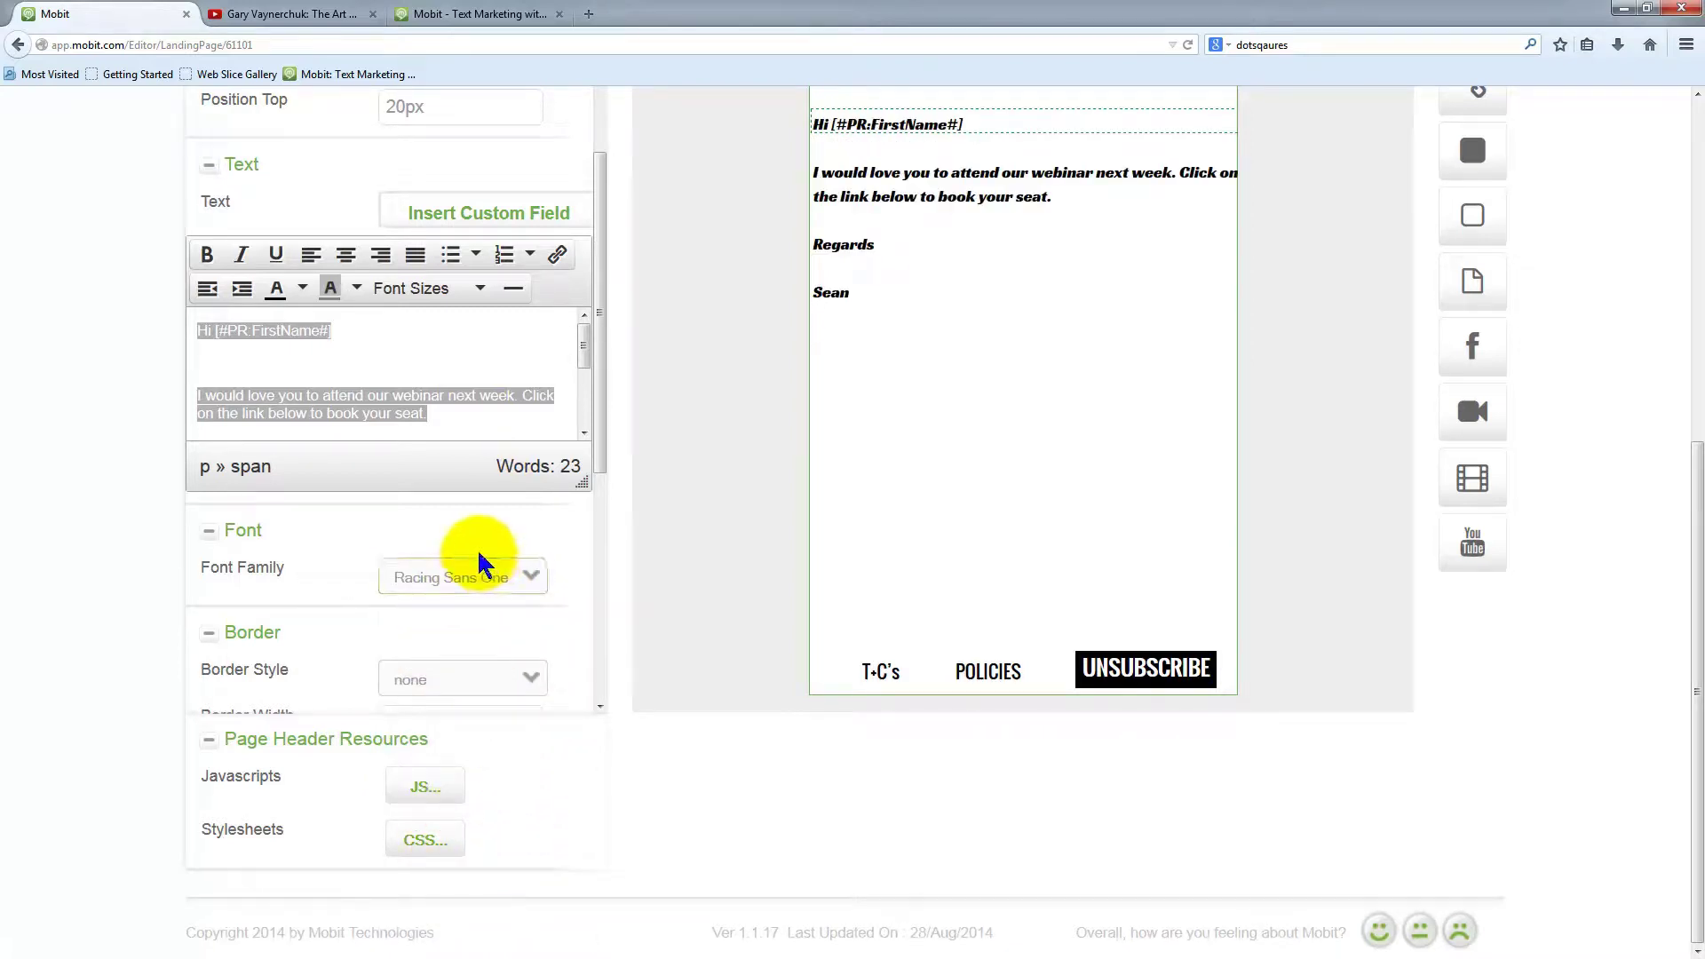
pyautogui.click(456, 578)
pyautogui.click(444, 675)
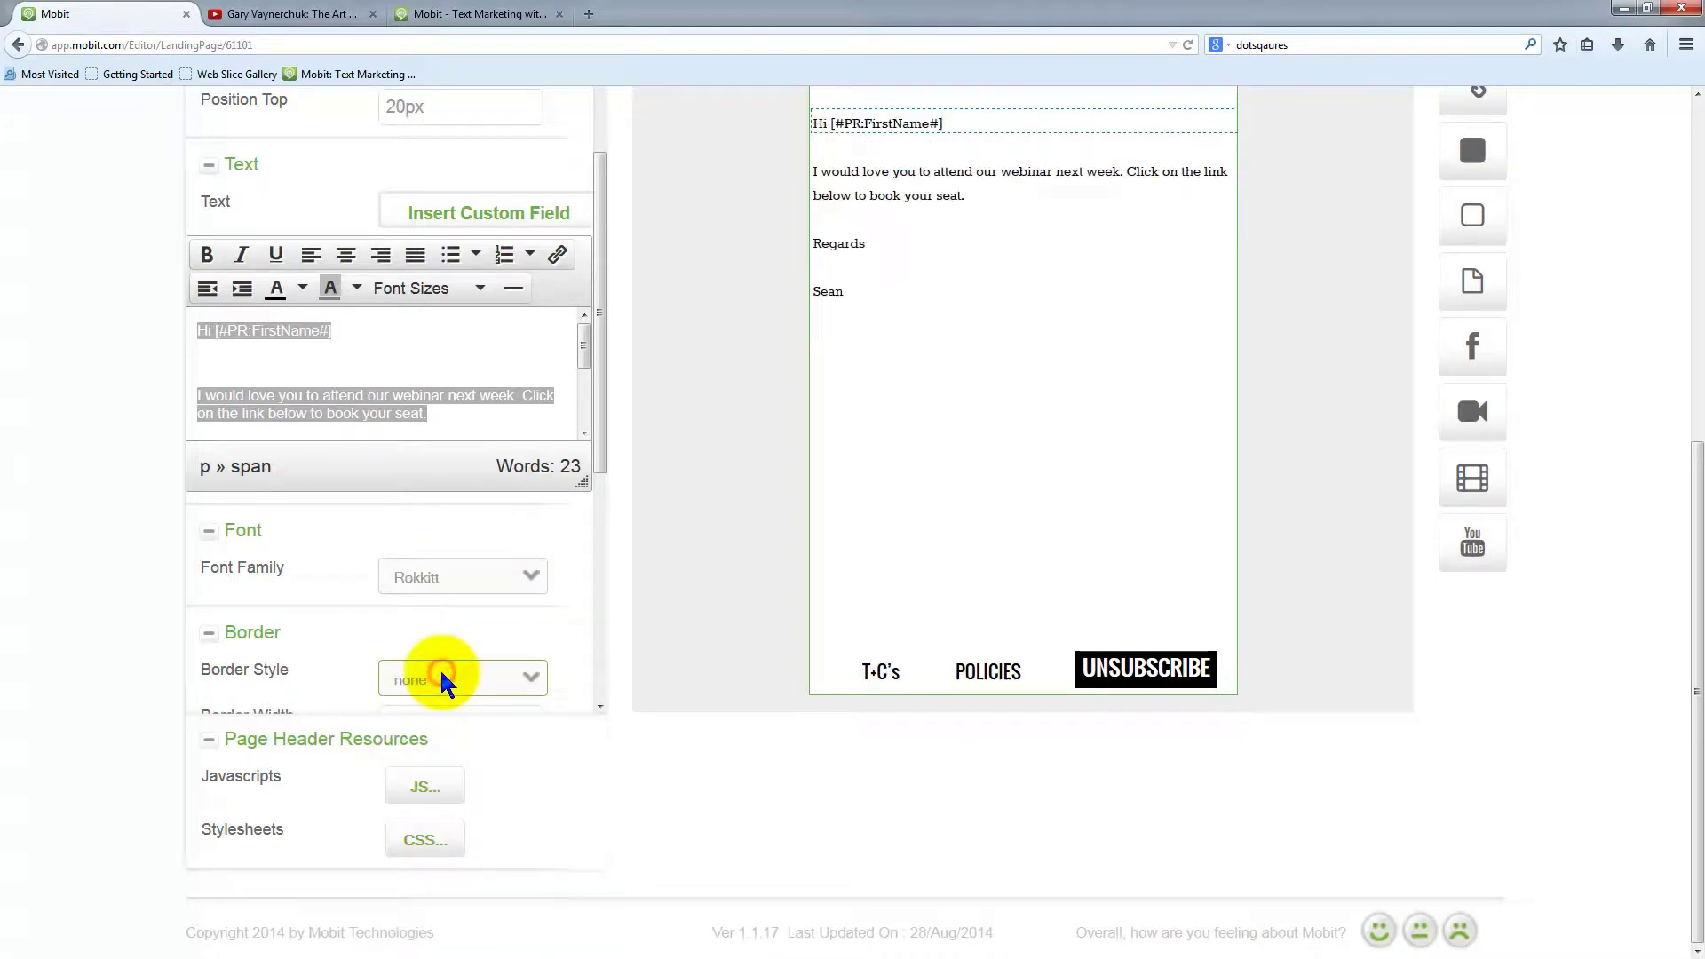
pyautogui.click(468, 580)
pyautogui.click(455, 710)
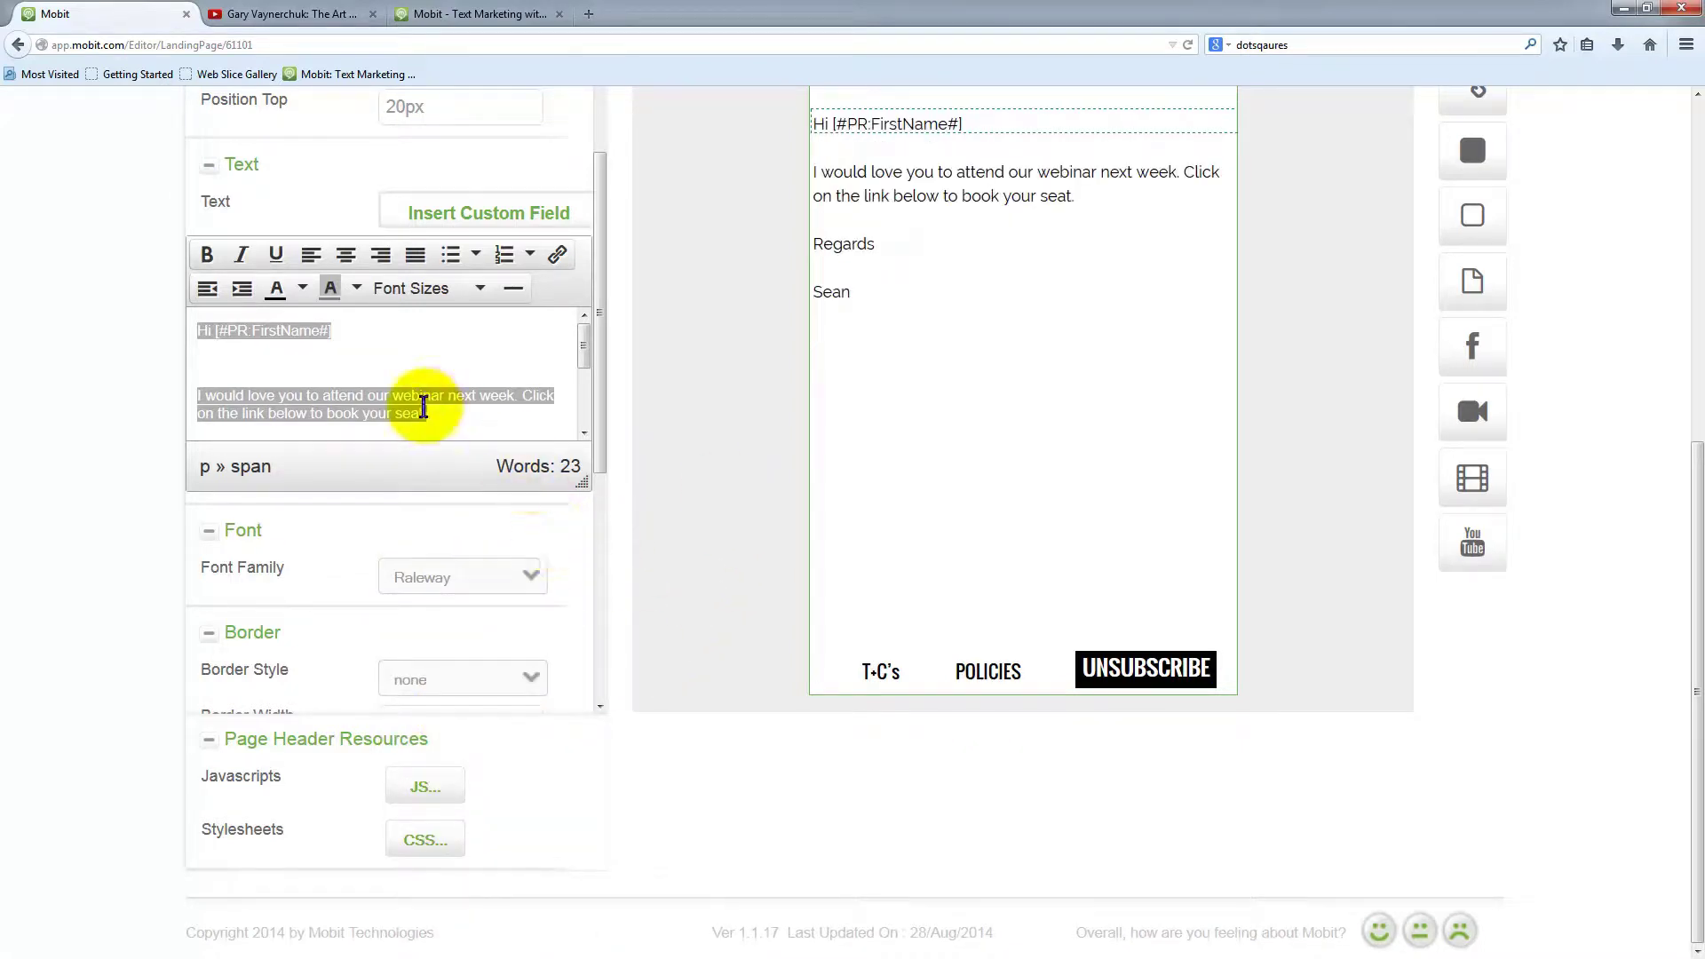
# Widen the greeting text block and move it down to 20px left, 133px top
pyautogui.scroll(3, 870, 384)
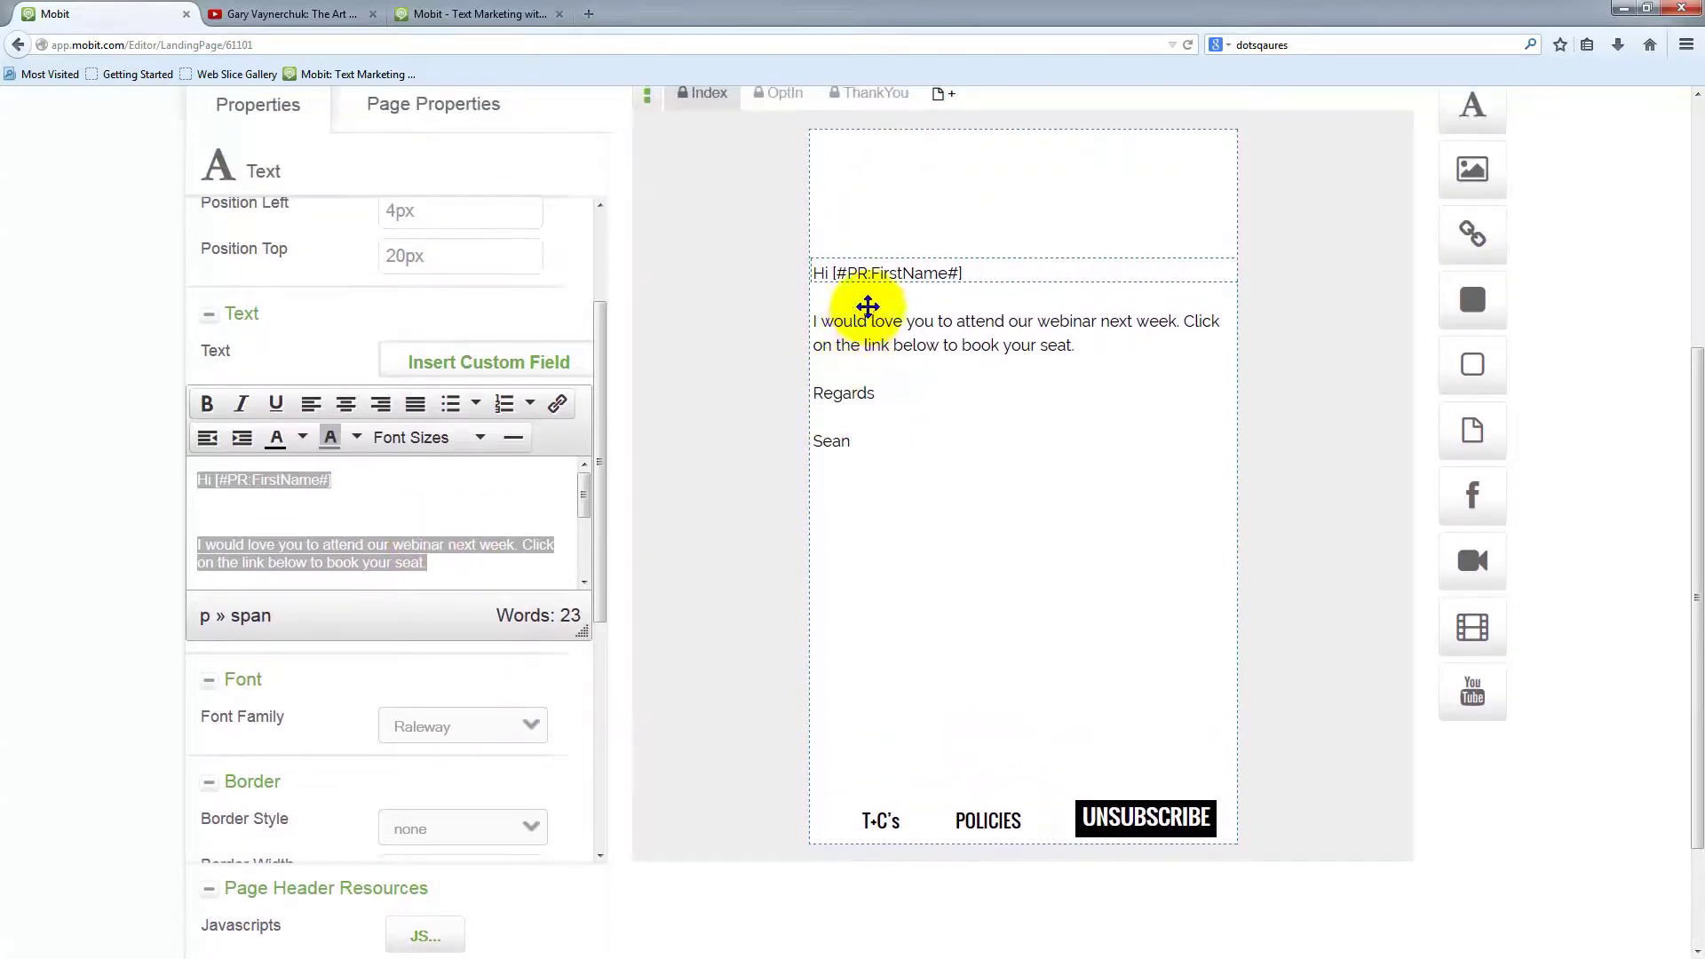
pyautogui.click(414, 521)
pyautogui.click(876, 275)
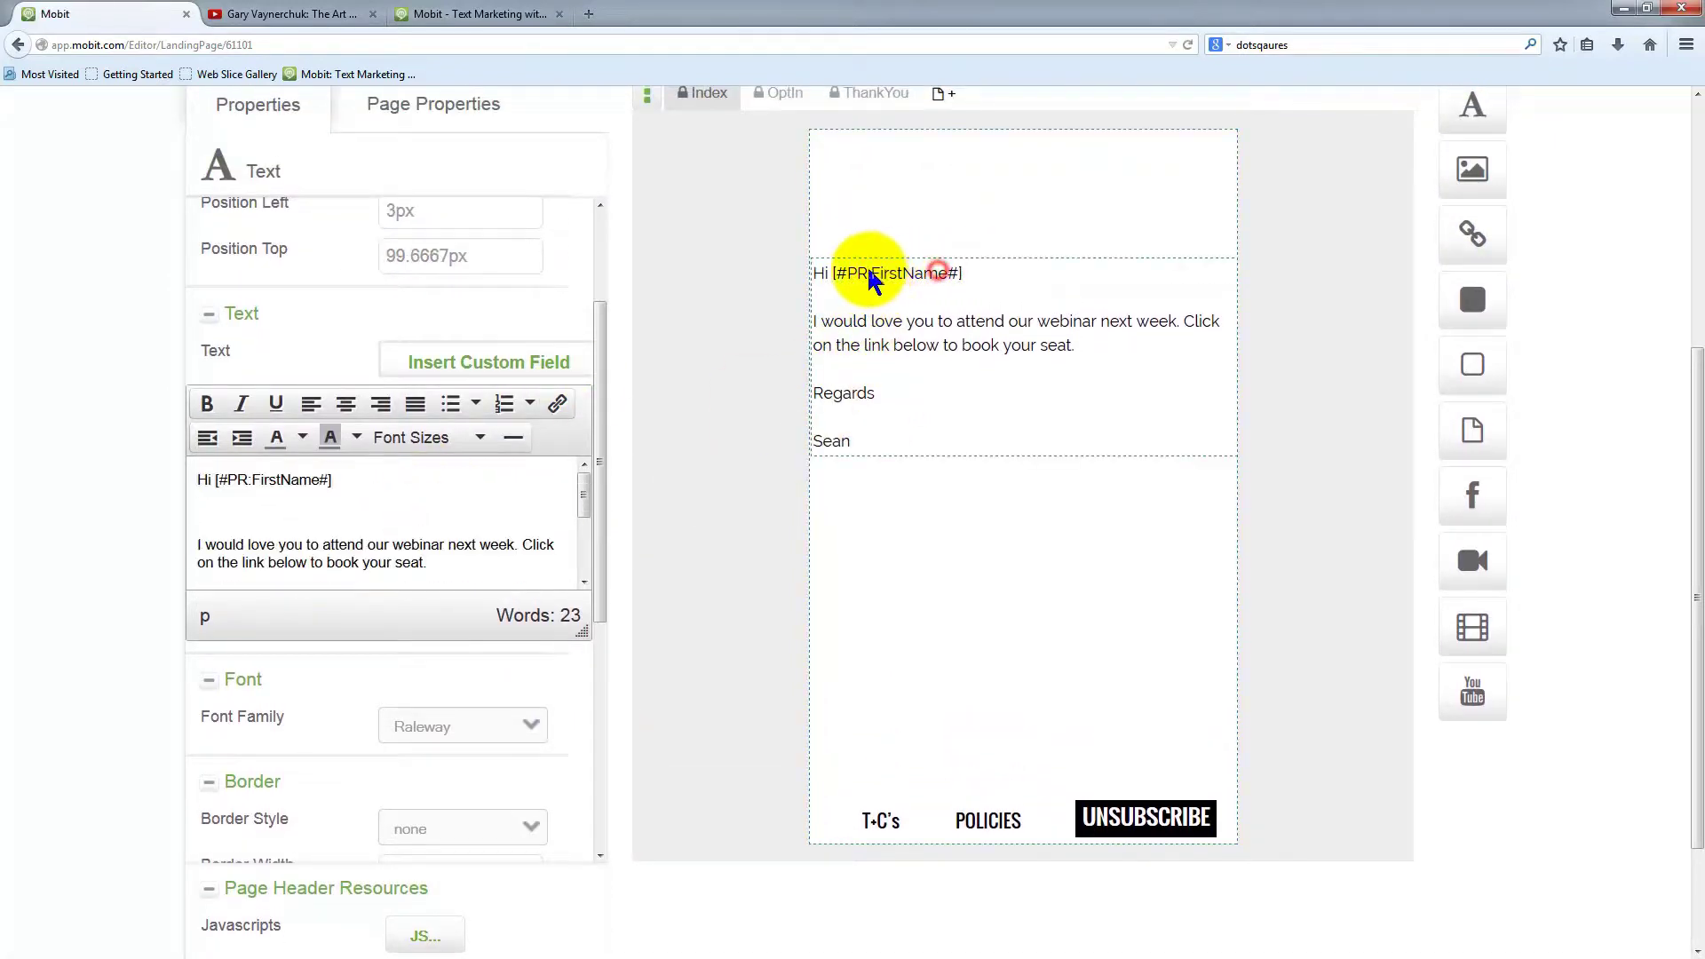
pyautogui.moveTo(880, 290); pyautogui.dragTo(910, 249)
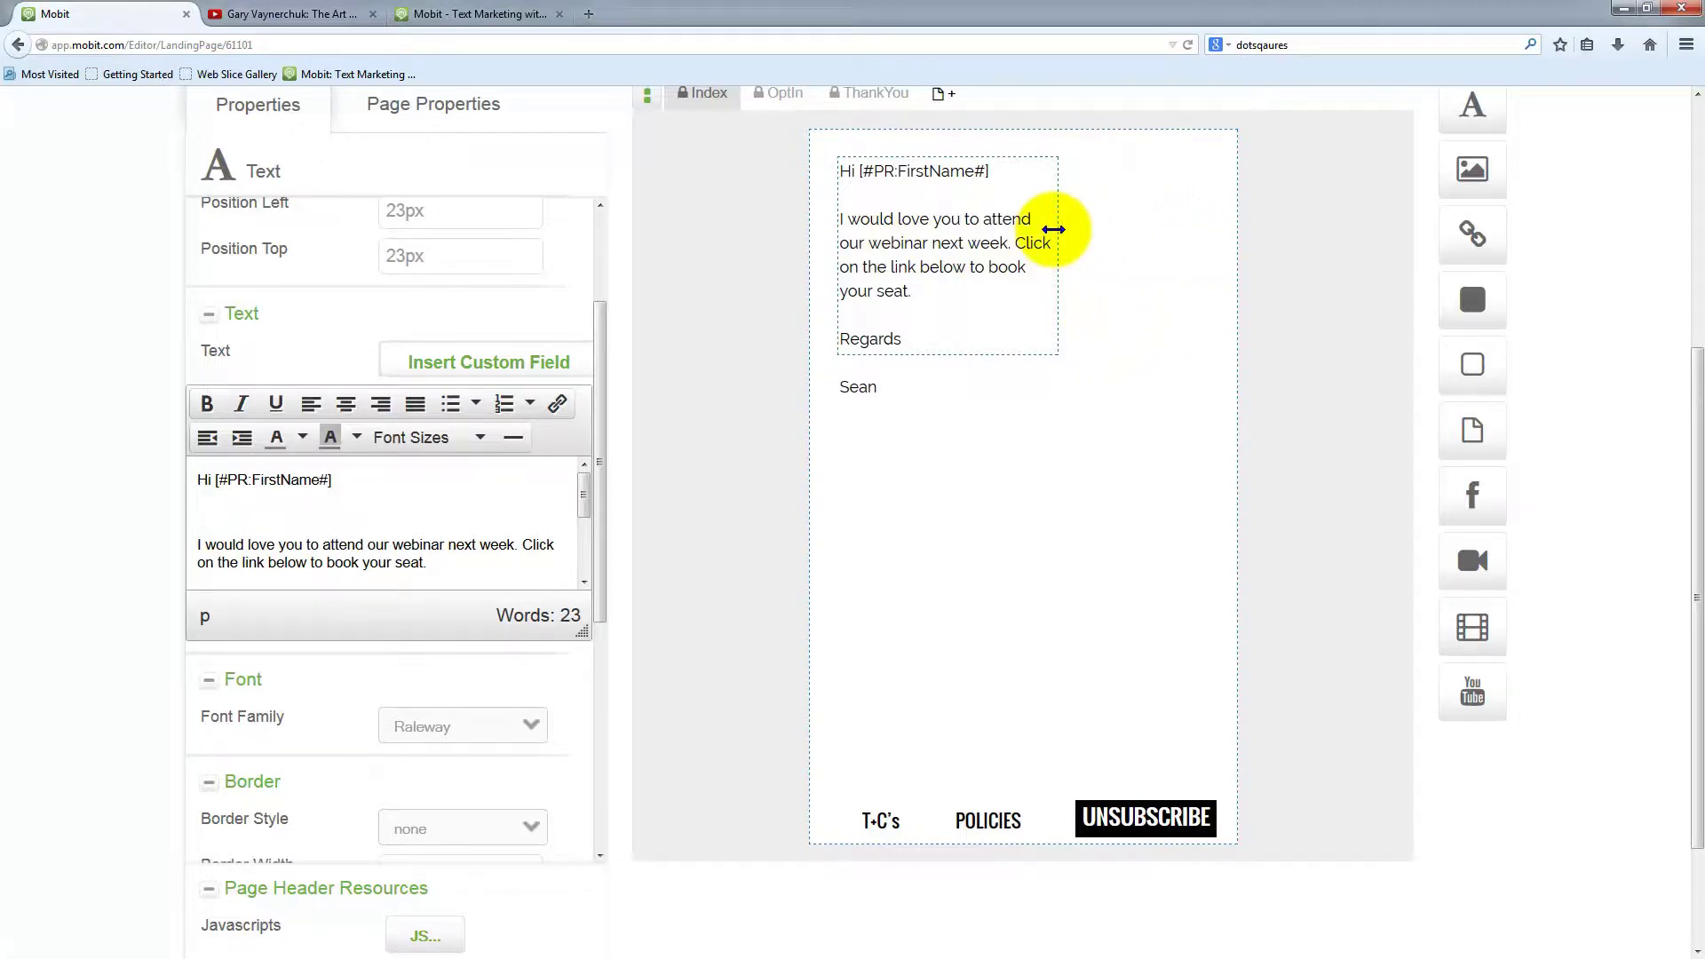
pyautogui.moveTo(1047, 225); pyautogui.dragTo(1203, 256)
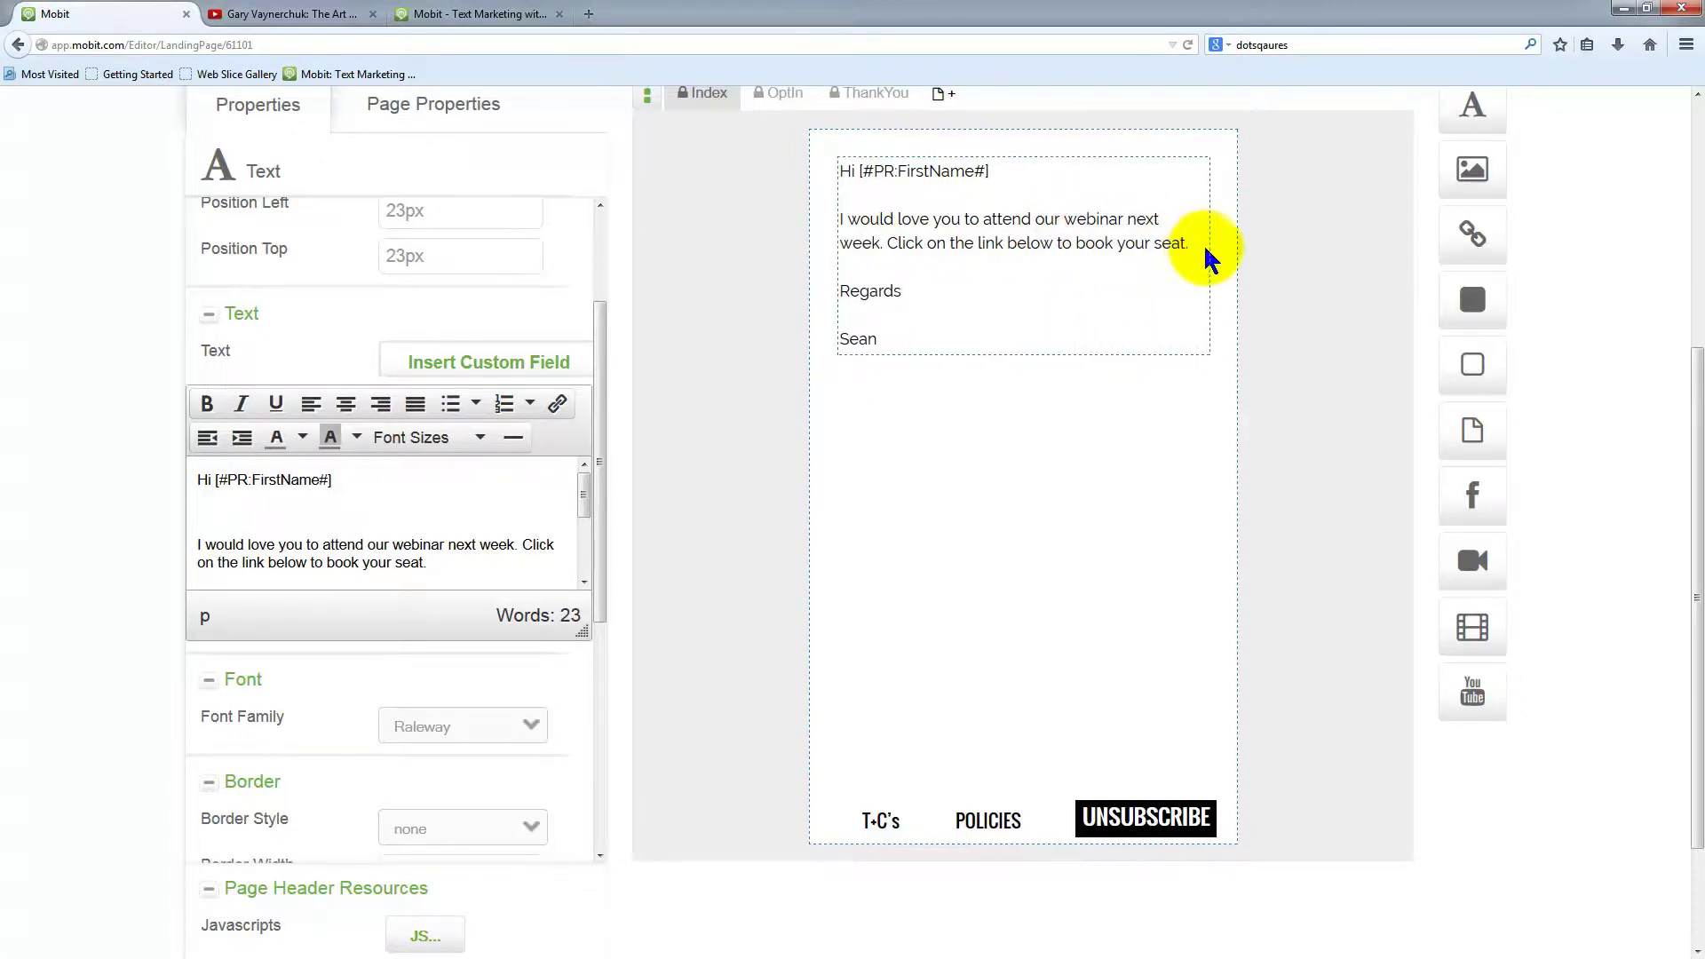
pyautogui.scroll(4, 973, 624)
pyautogui.moveTo(950, 632); pyautogui.dragTo(946, 775)
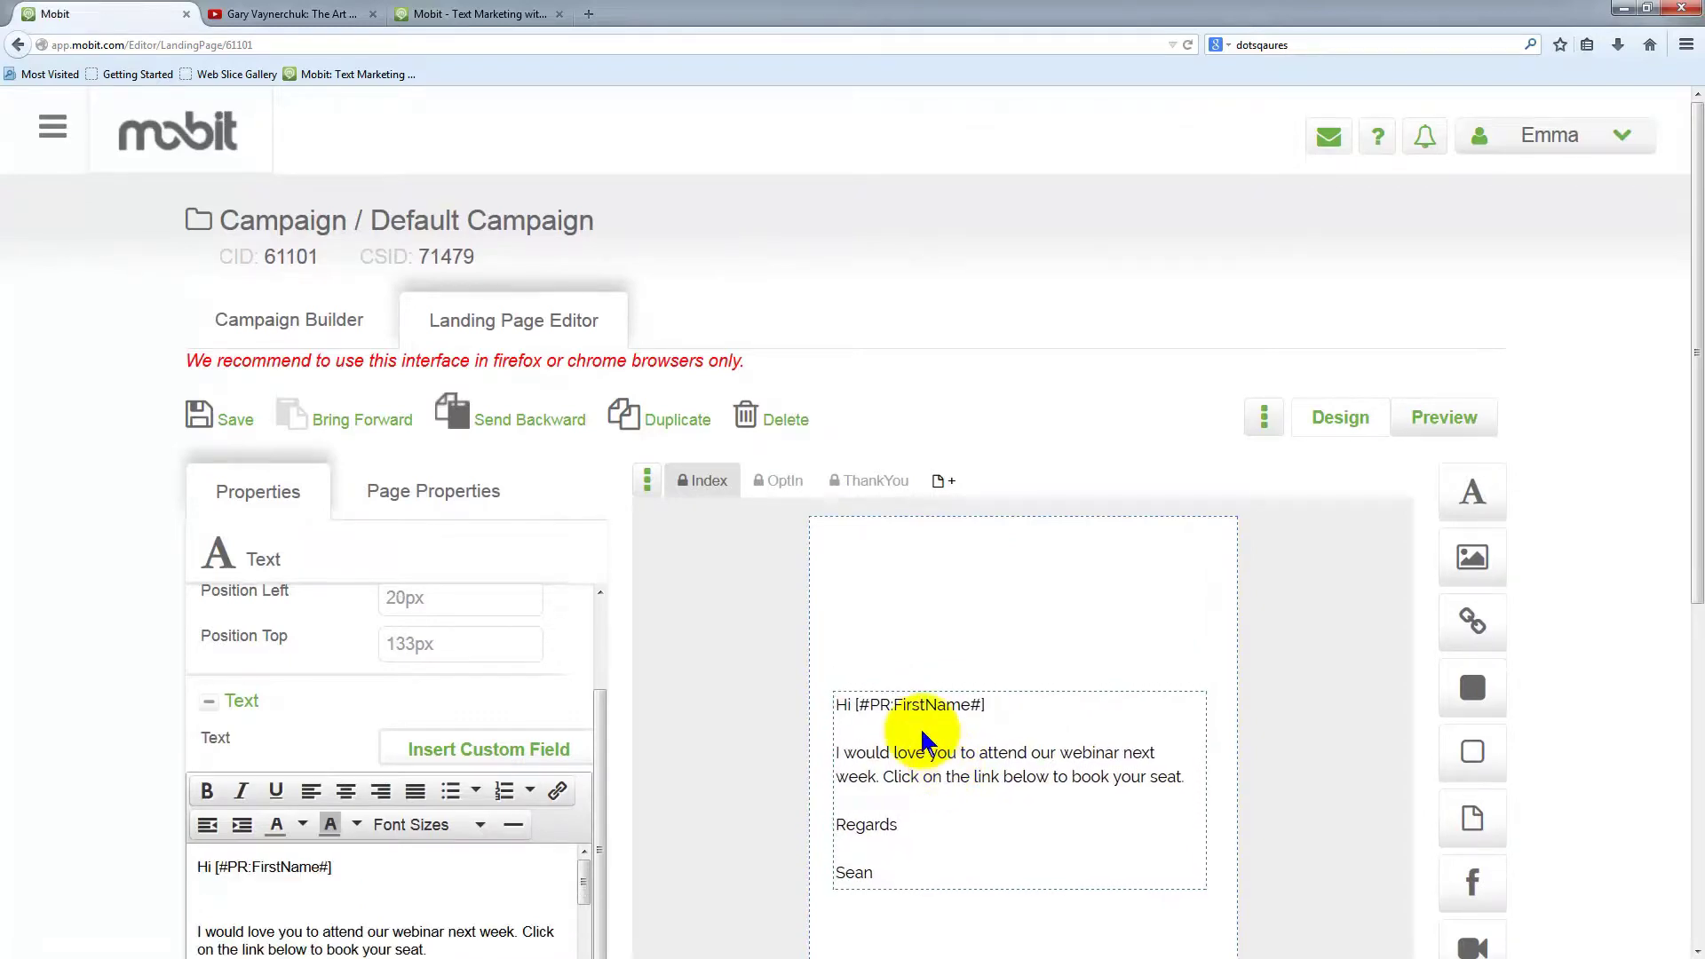
# Save the landing page and dismiss the saved confirmation
pyautogui.click(229, 432)
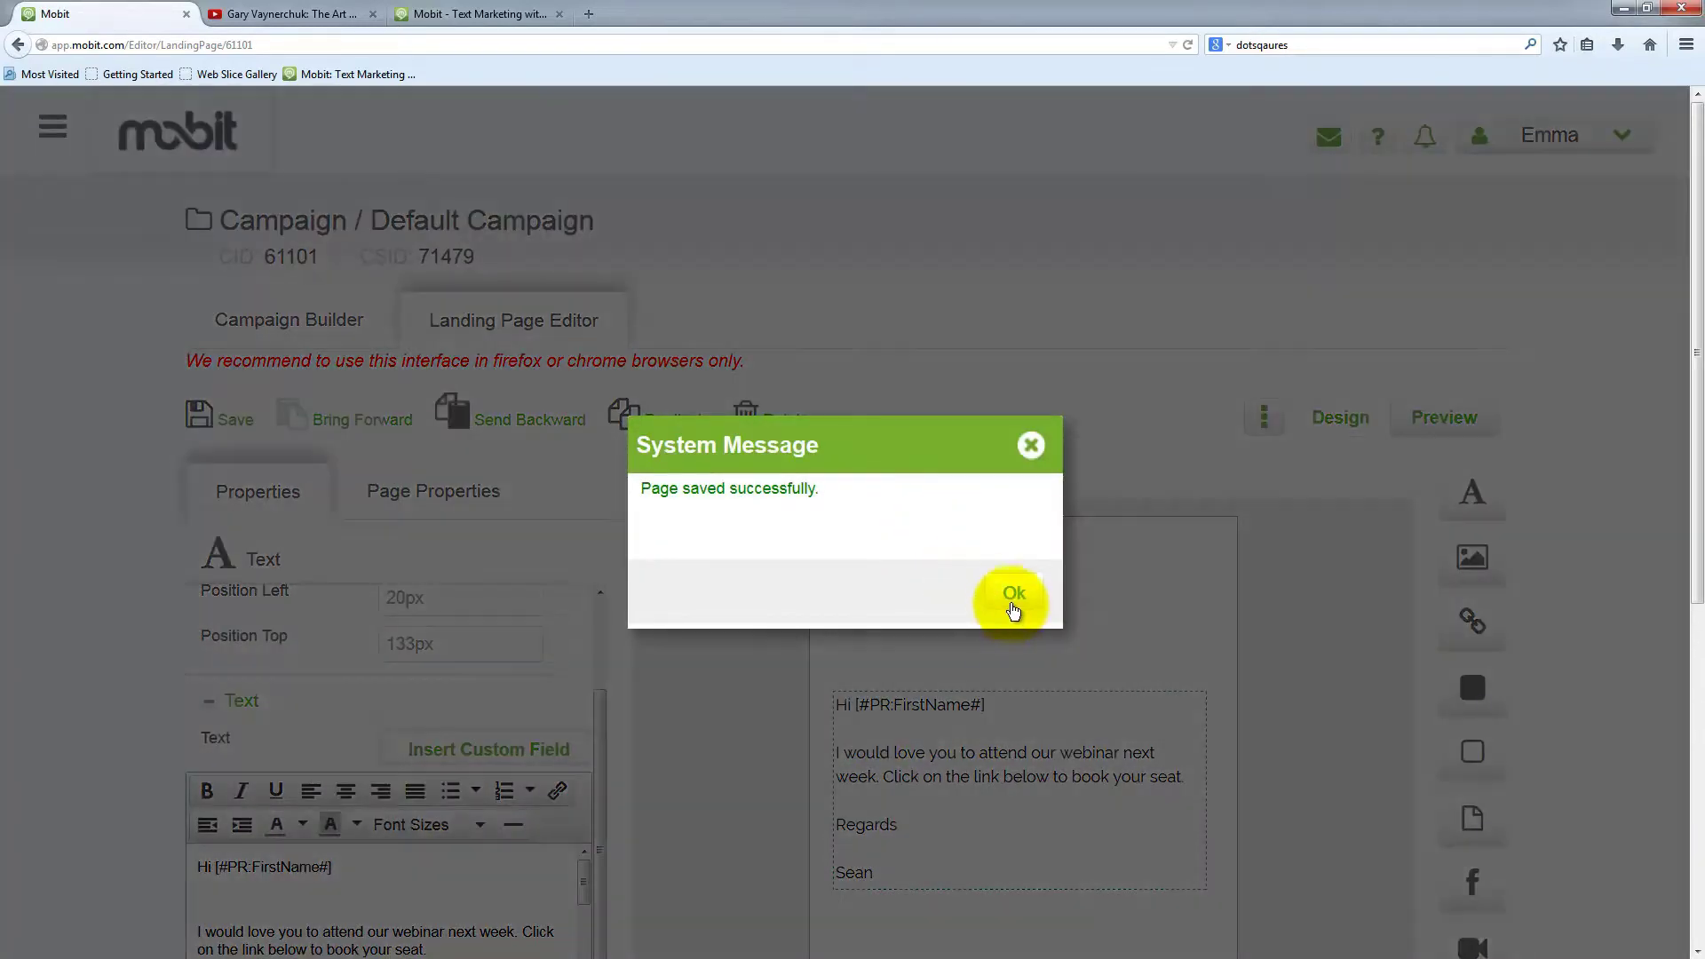
pyautogui.click(1010, 596)
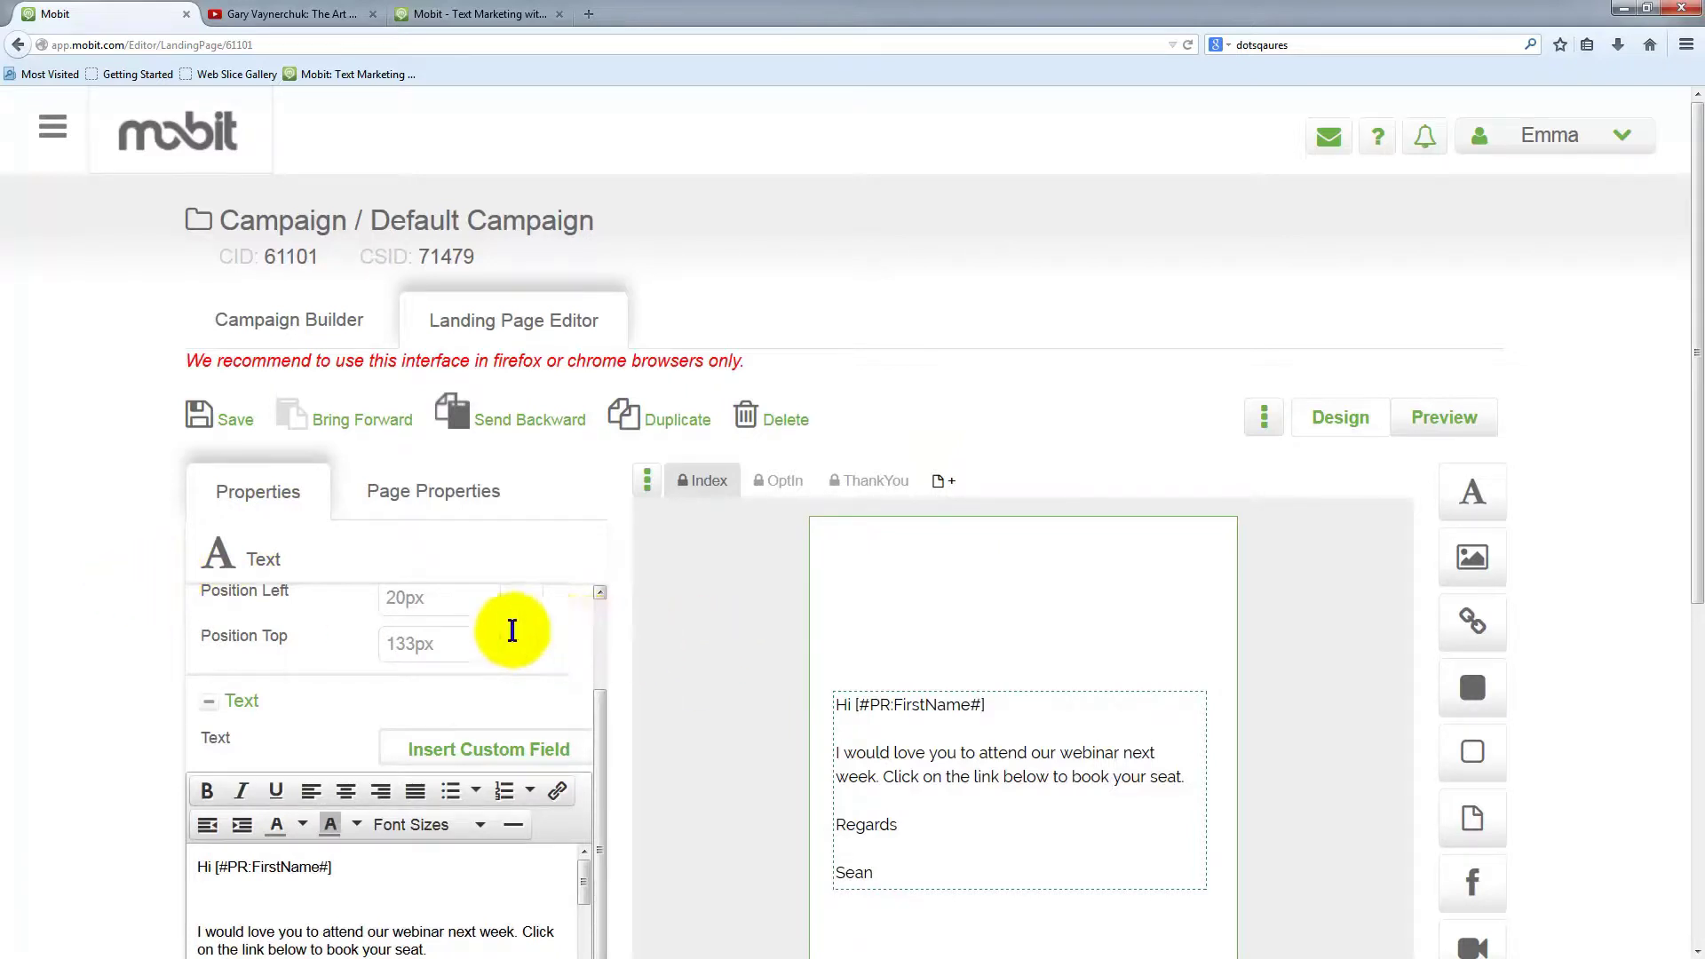
pyautogui.scroll(-1, 146, 514)
pyautogui.scroll(-3, 146, 524)
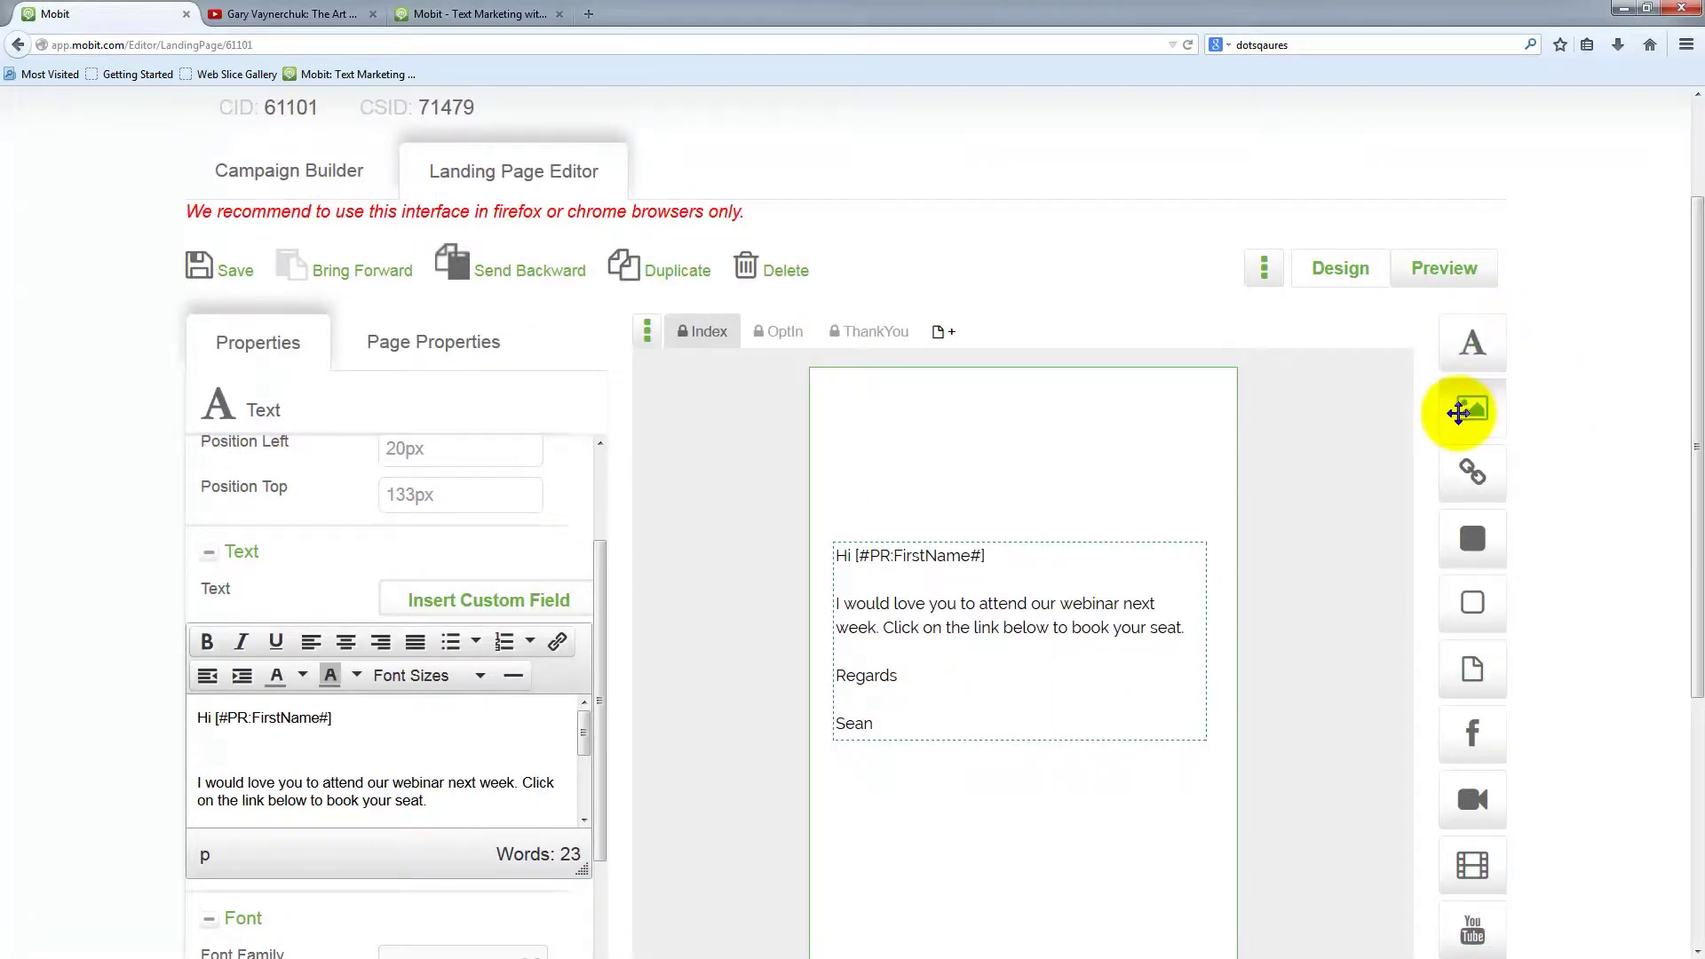
# Add an image block showing matt-header.jpg from the Headers folder, accepting the width warning
pyautogui.moveTo(1476, 417); pyautogui.dragTo(872, 441)
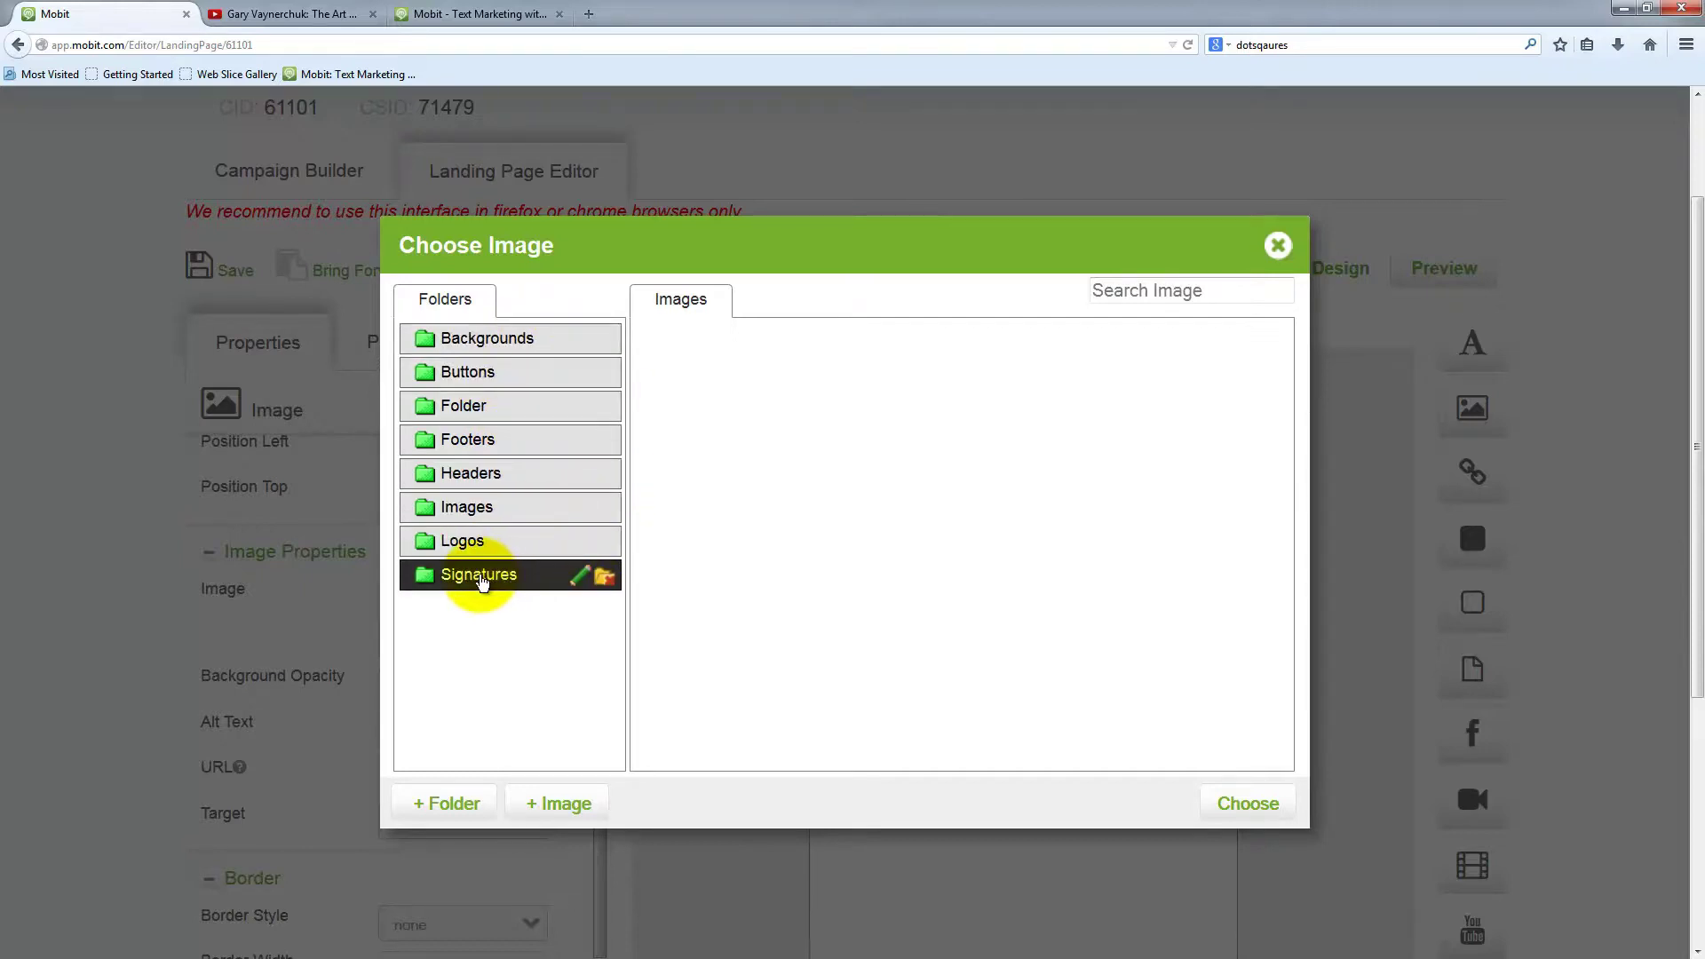
pyautogui.click(512, 668)
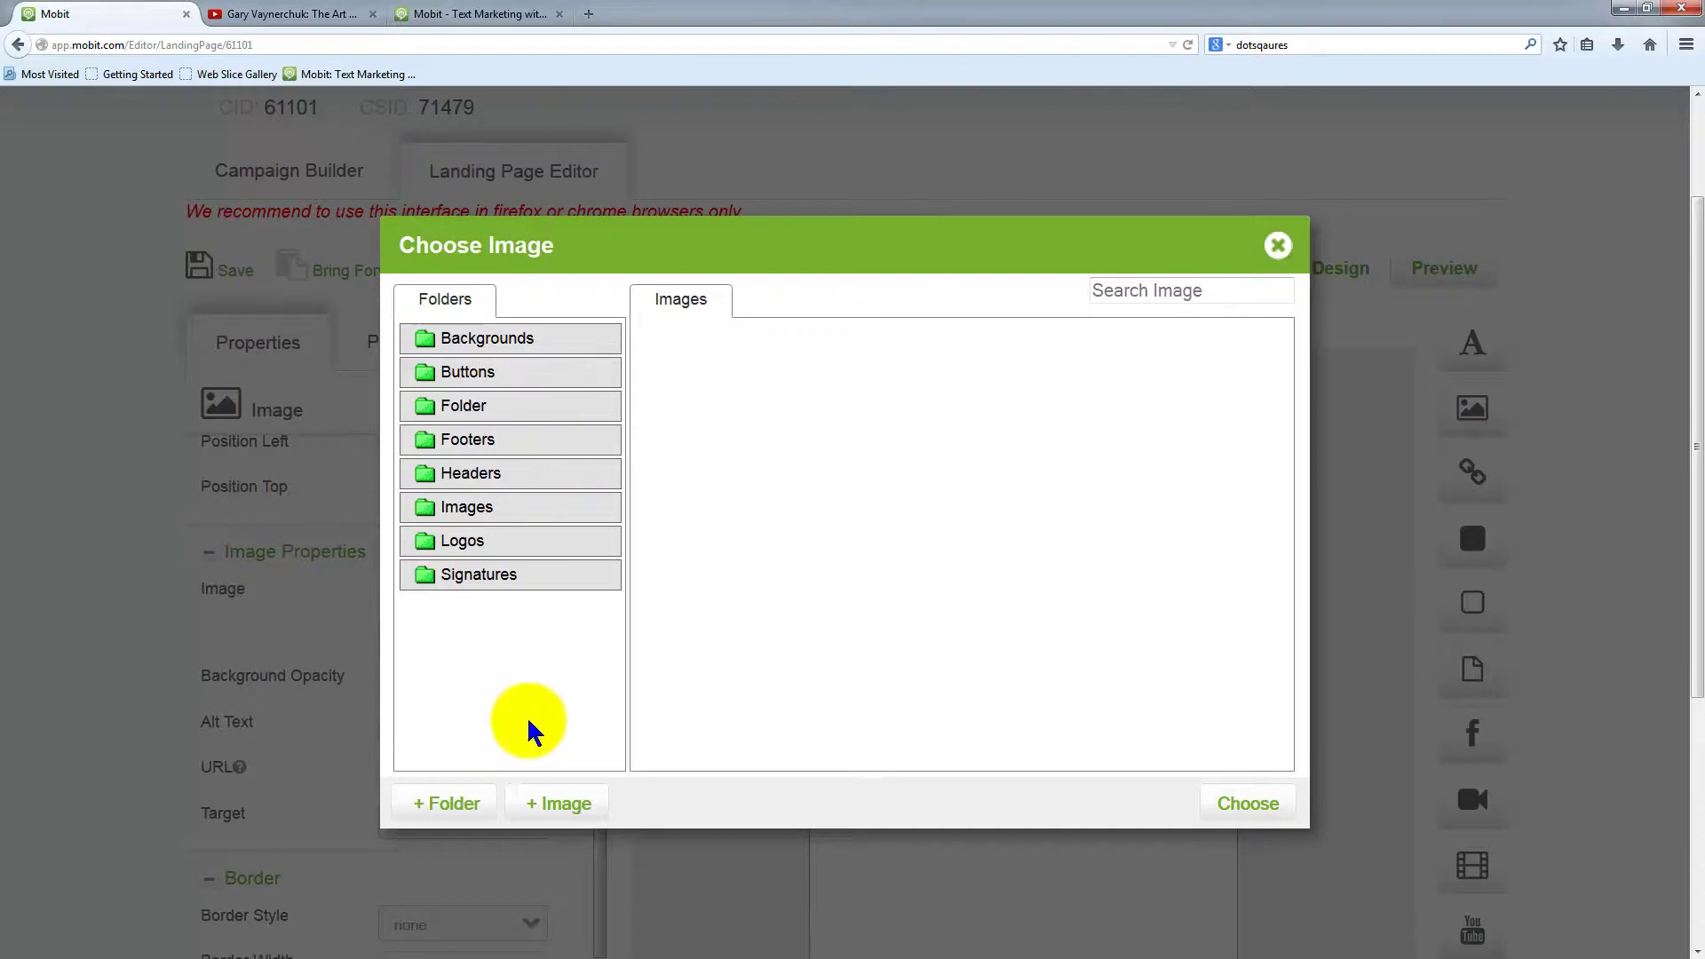
pyautogui.click(484, 477)
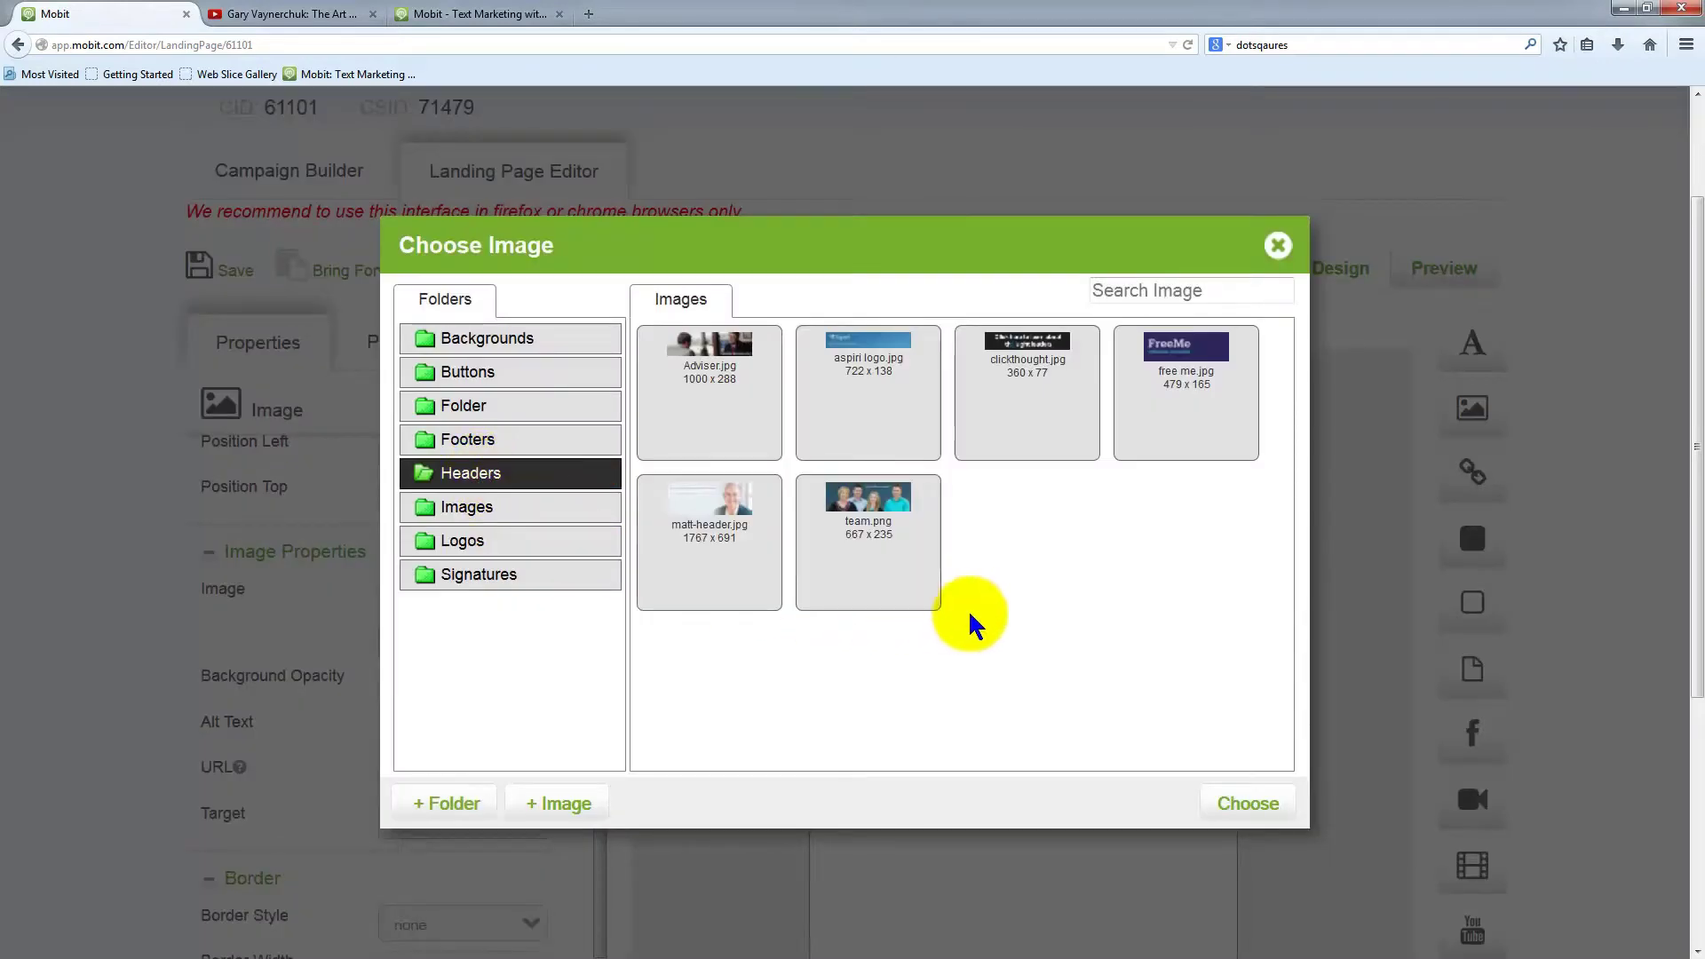
pyautogui.click(695, 561)
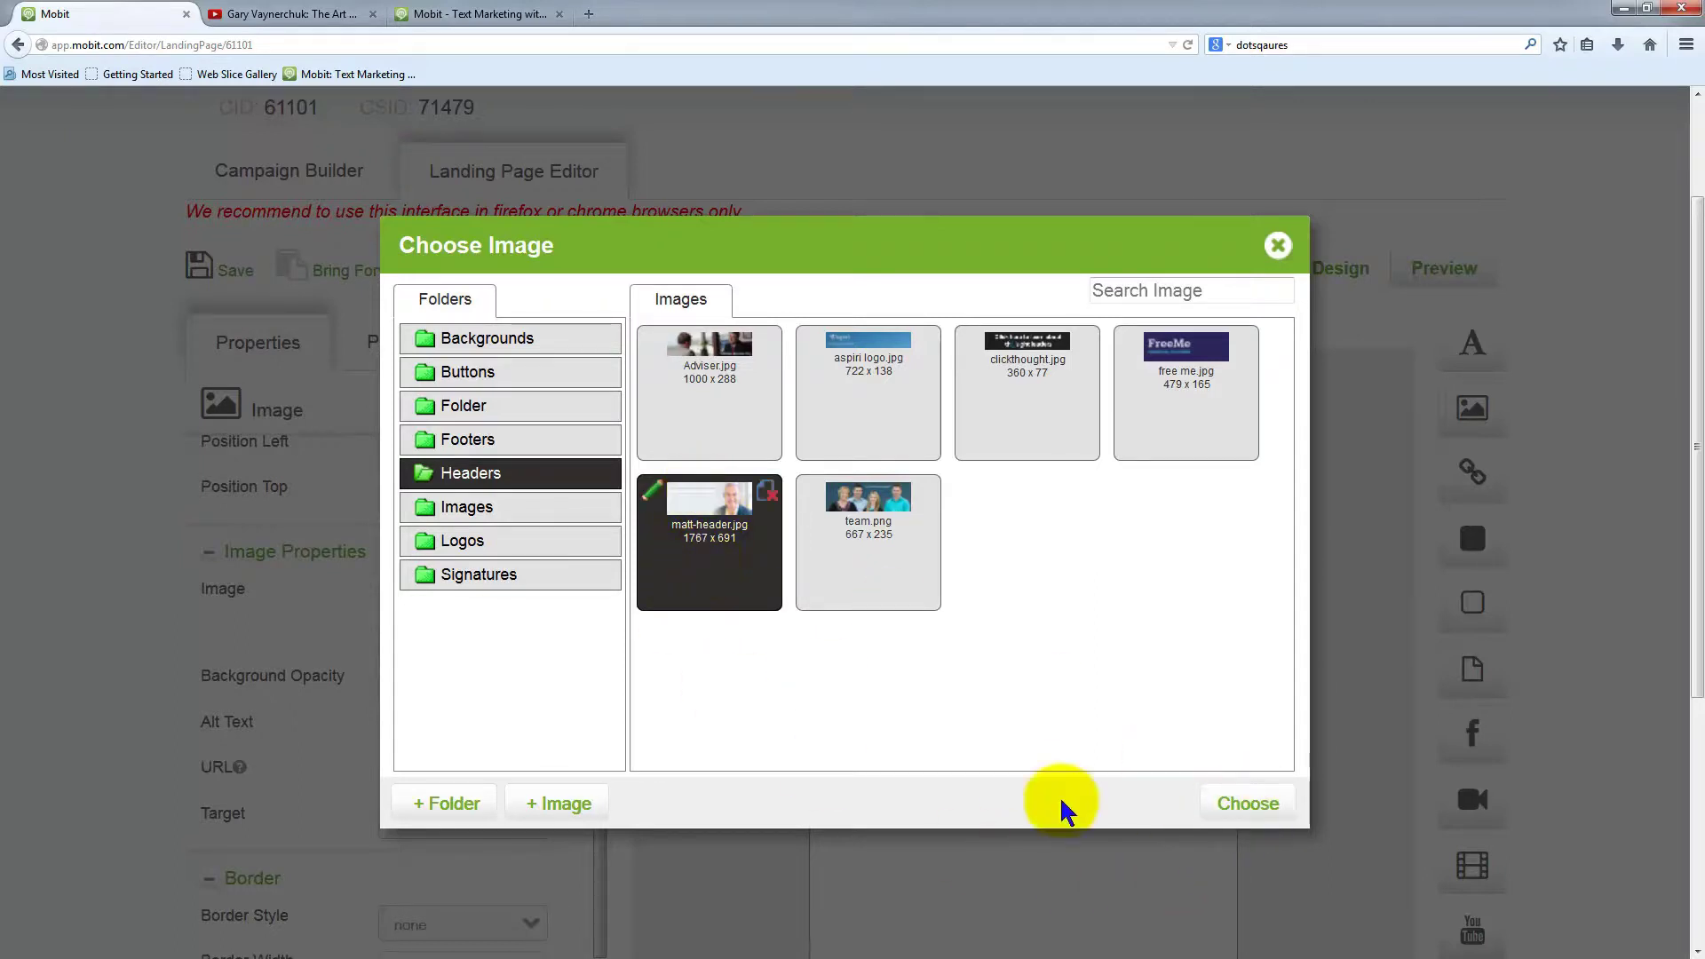
pyautogui.click(1251, 807)
pyautogui.click(904, 435)
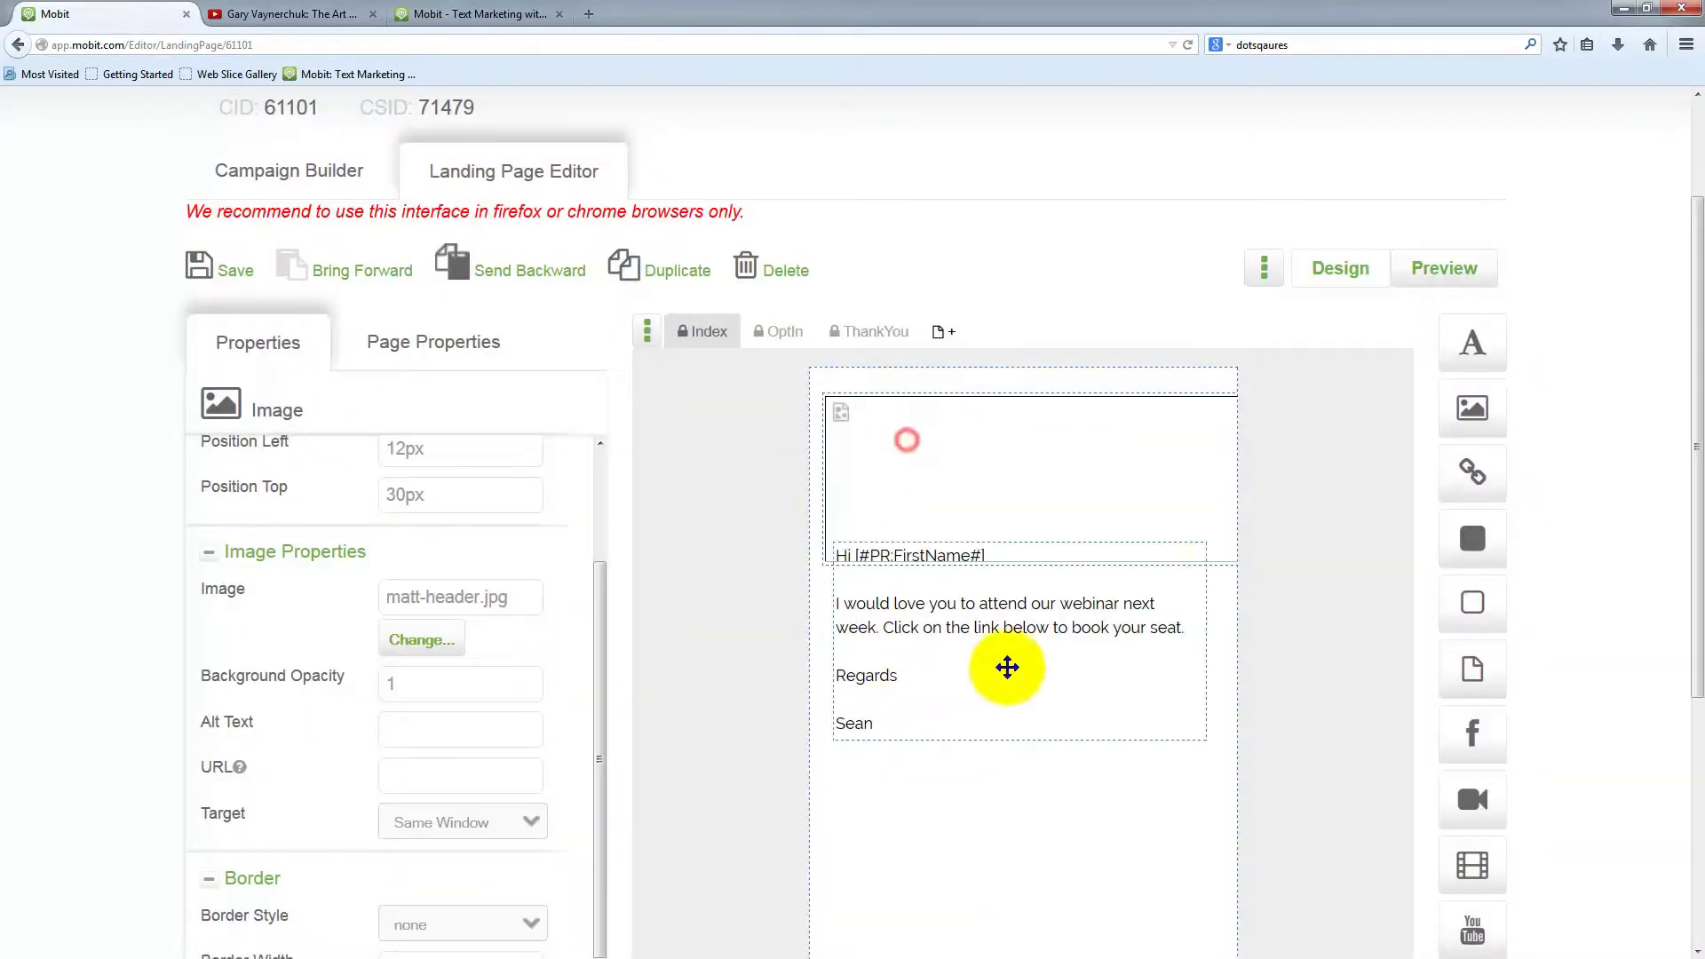
# Move and resize the matt-header.jpg banner to fill the page top at 1px left, 2px top
pyautogui.moveTo(1129, 503); pyautogui.dragTo(1119, 487)
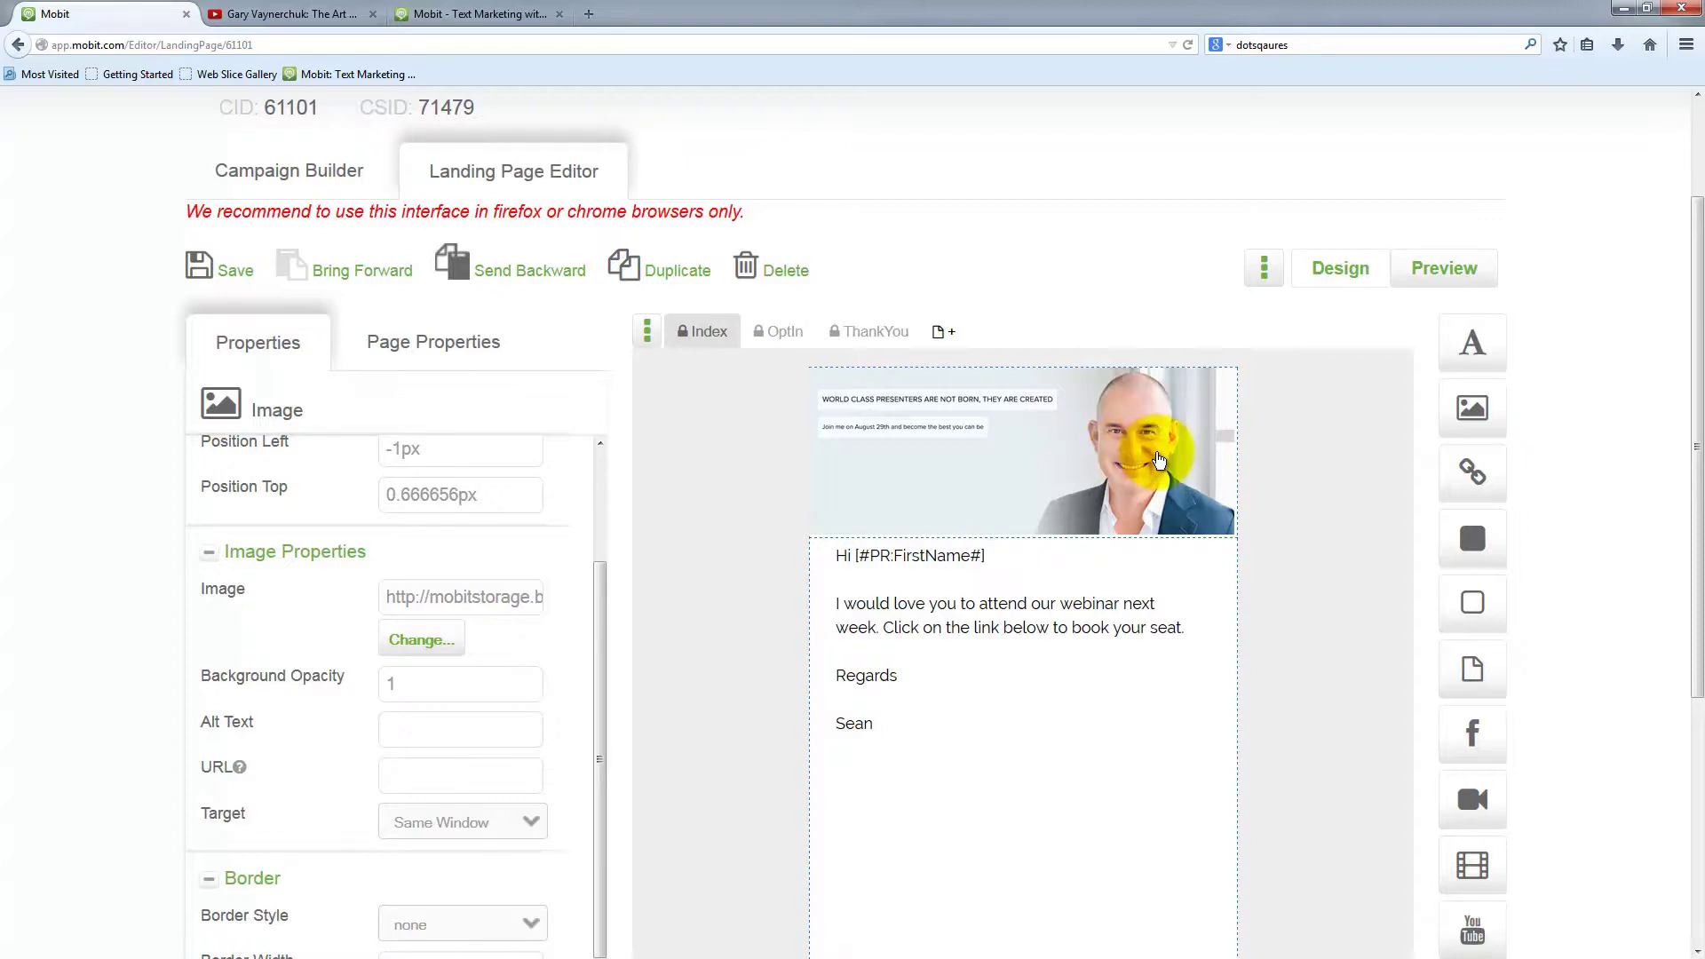
pyautogui.moveTo(948, 493); pyautogui.dragTo(1103, 573)
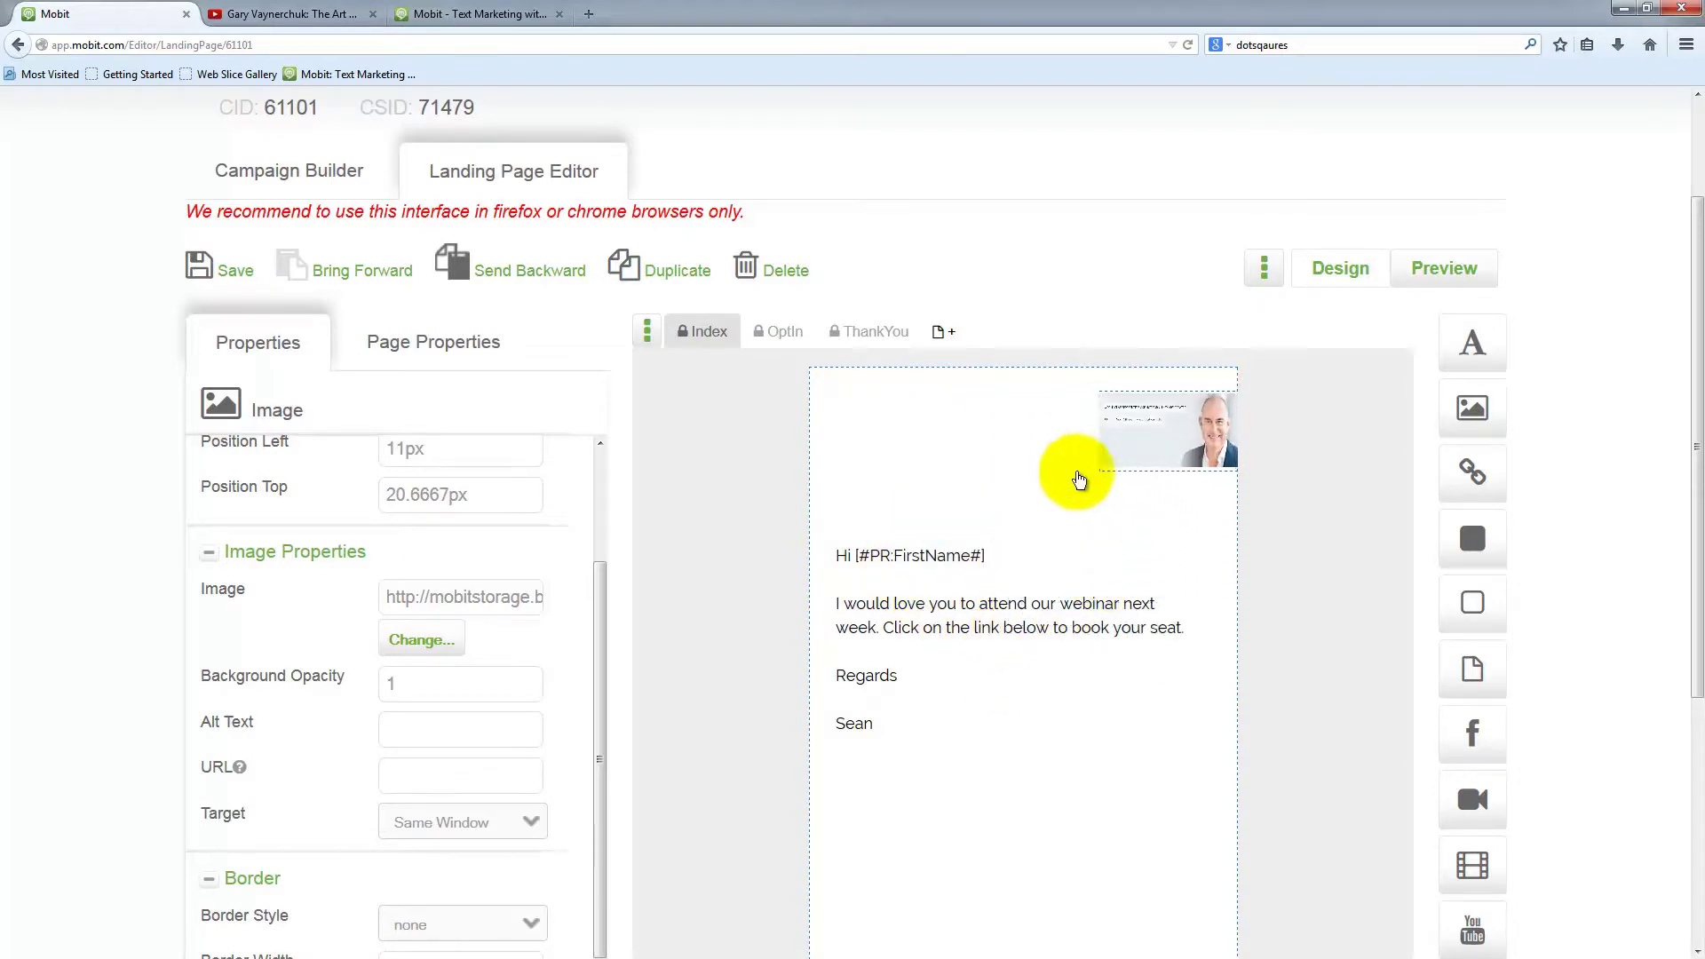
pyautogui.moveTo(1078, 479); pyautogui.dragTo(960, 522)
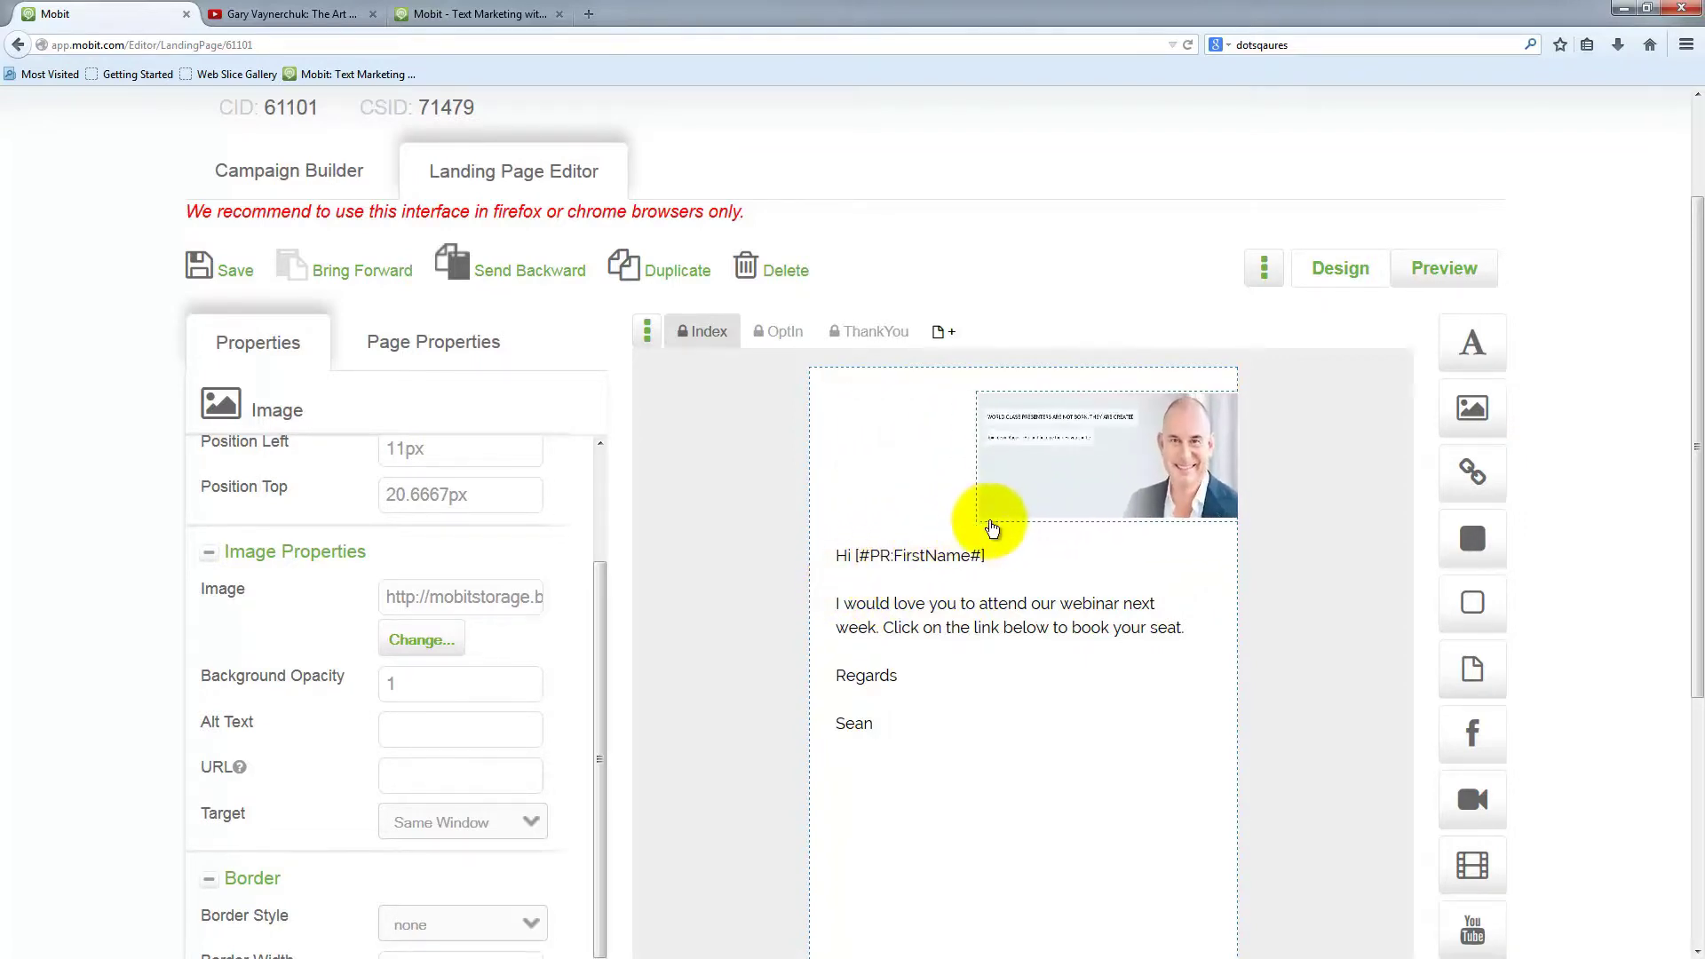
pyautogui.moveTo(992, 529); pyautogui.dragTo(1073, 509)
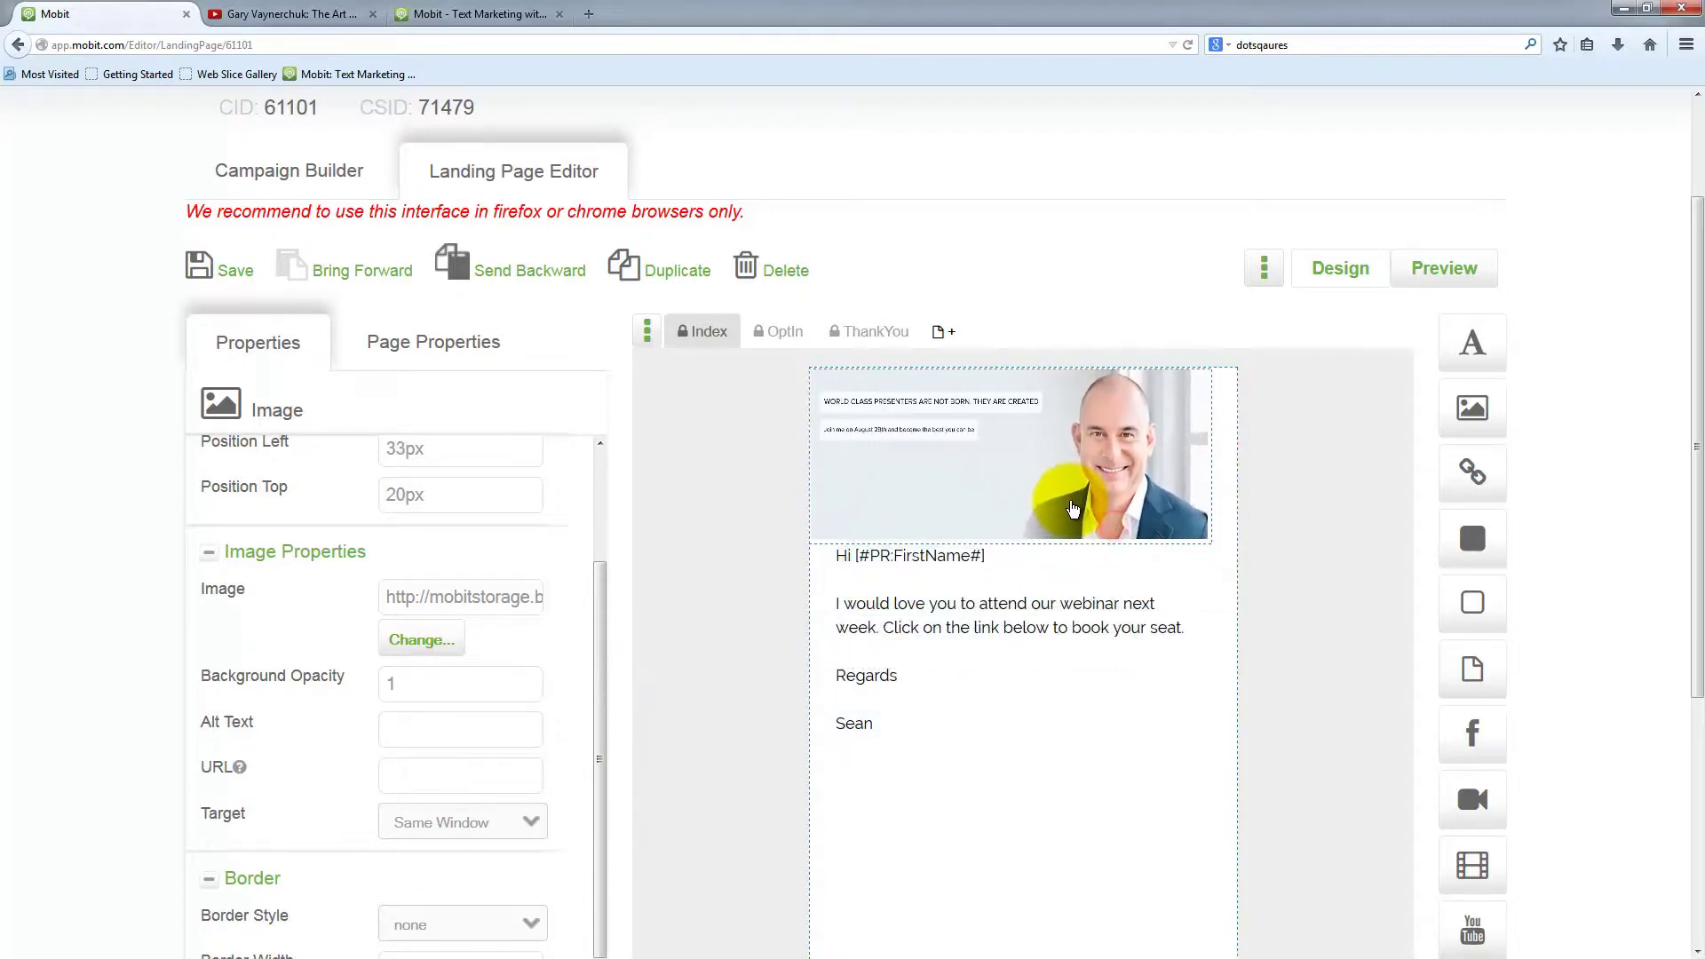
pyautogui.moveTo(1190, 575); pyautogui.dragTo(1239, 537)
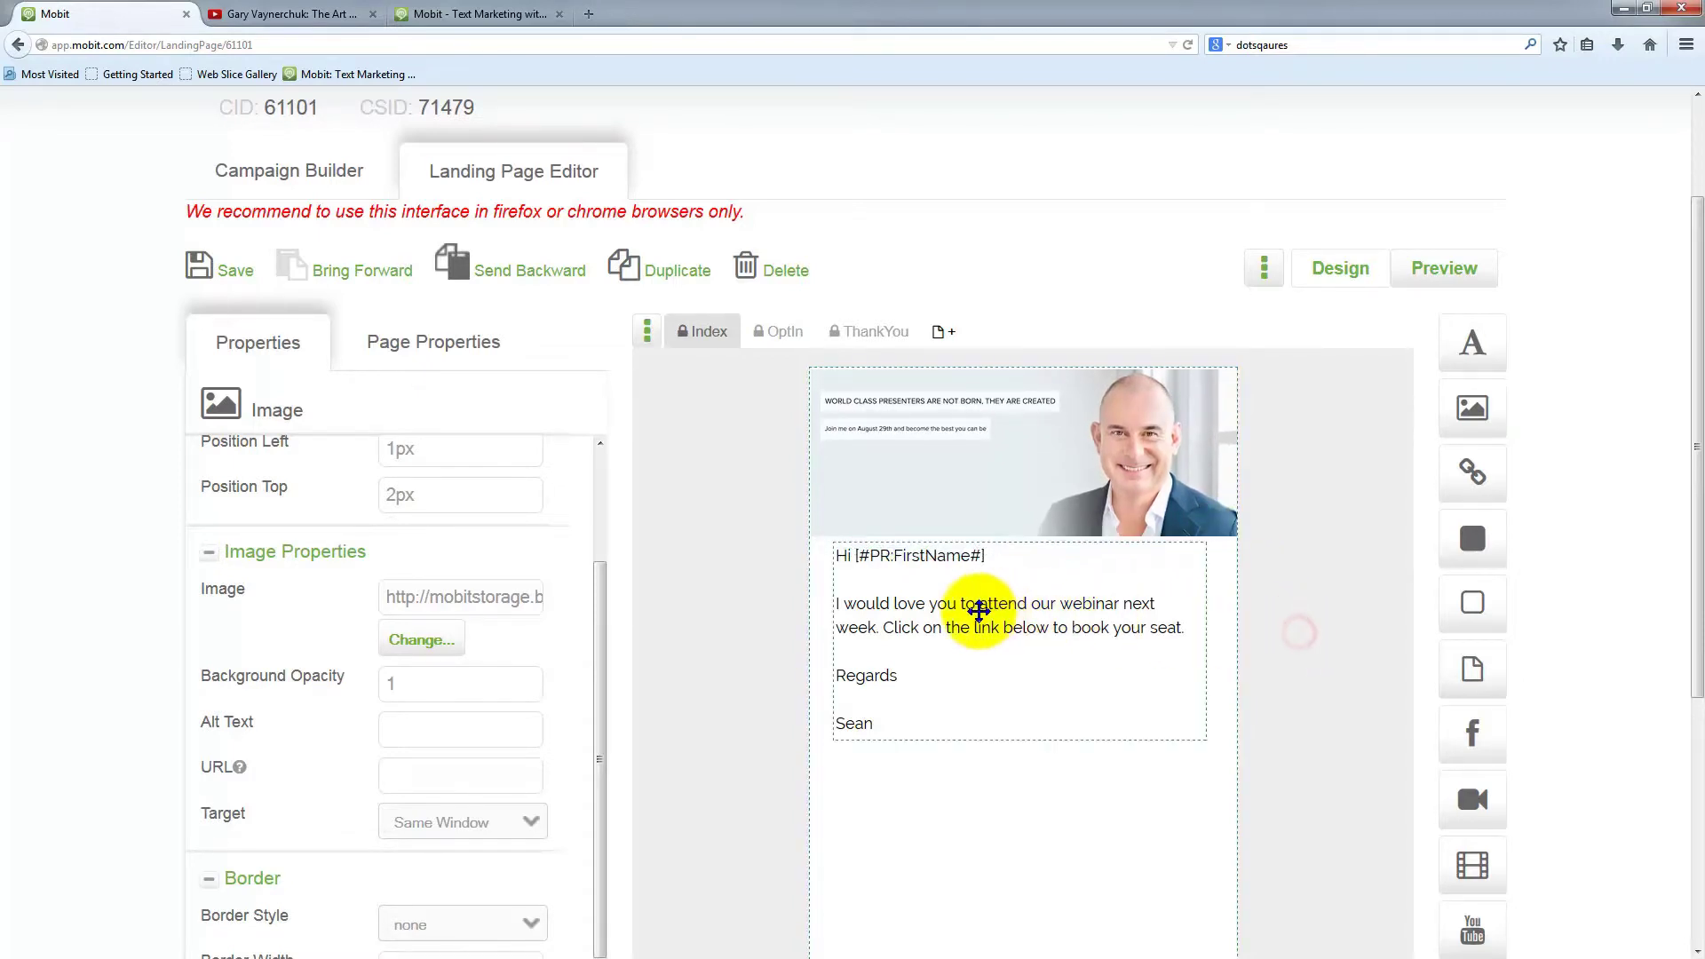
# Move the greeting text block to sit just below the header photo
pyautogui.click(978, 611)
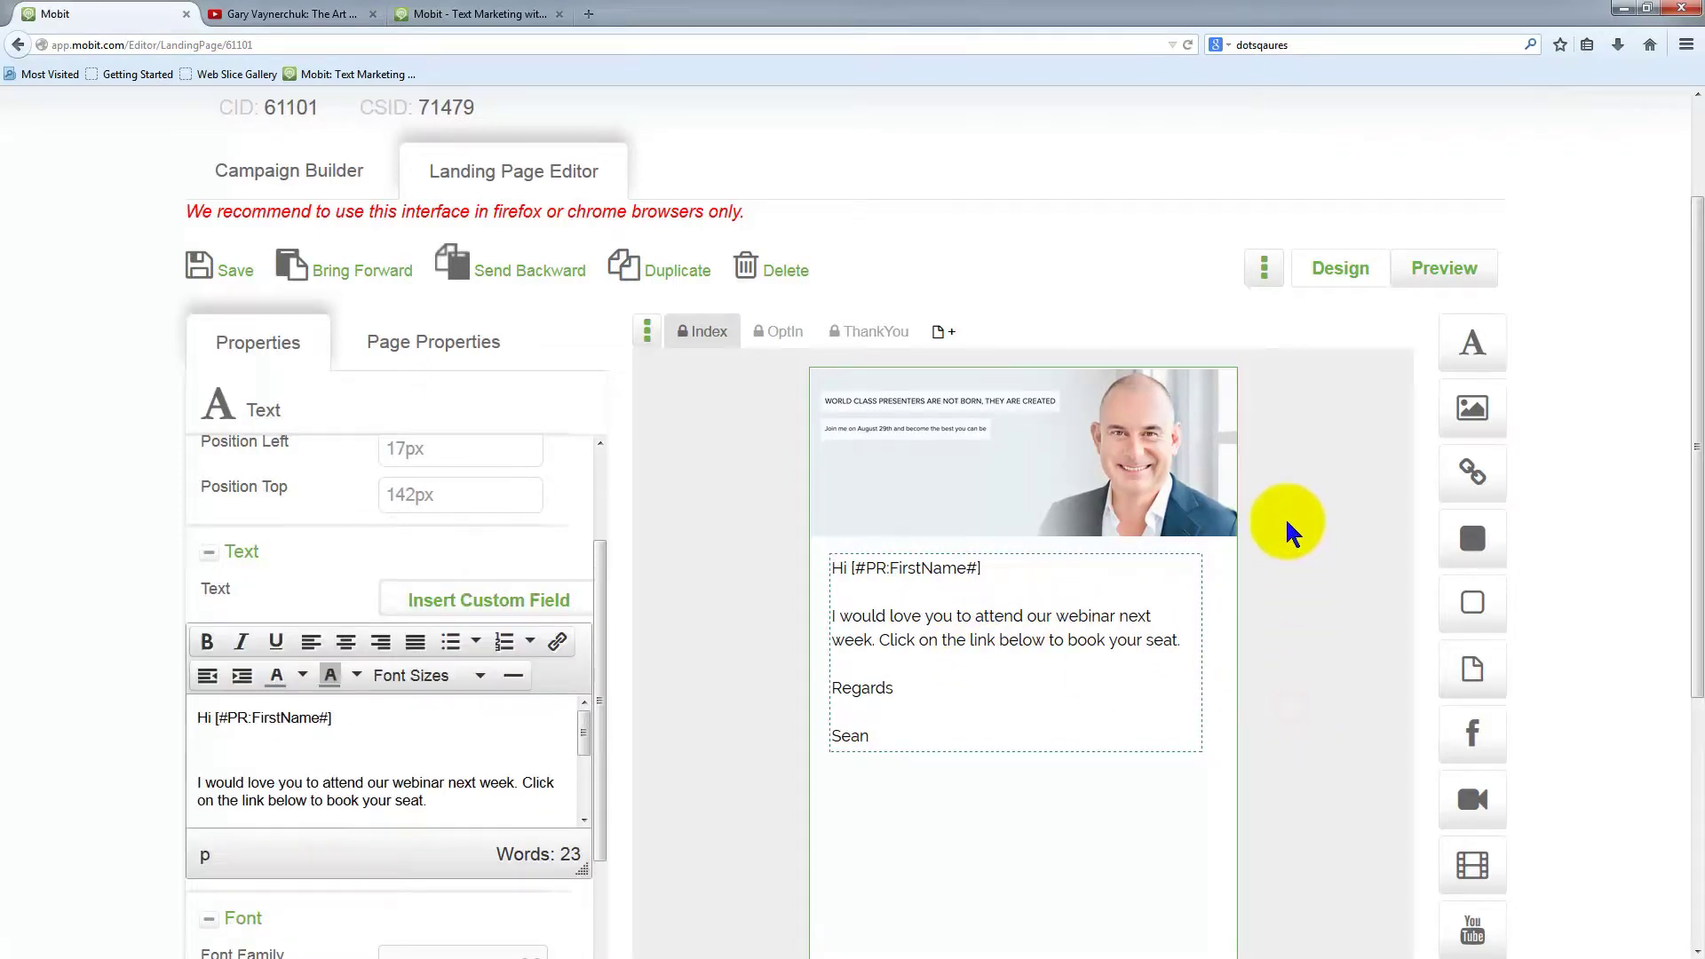
pyautogui.scroll(-3, 1296, 620)
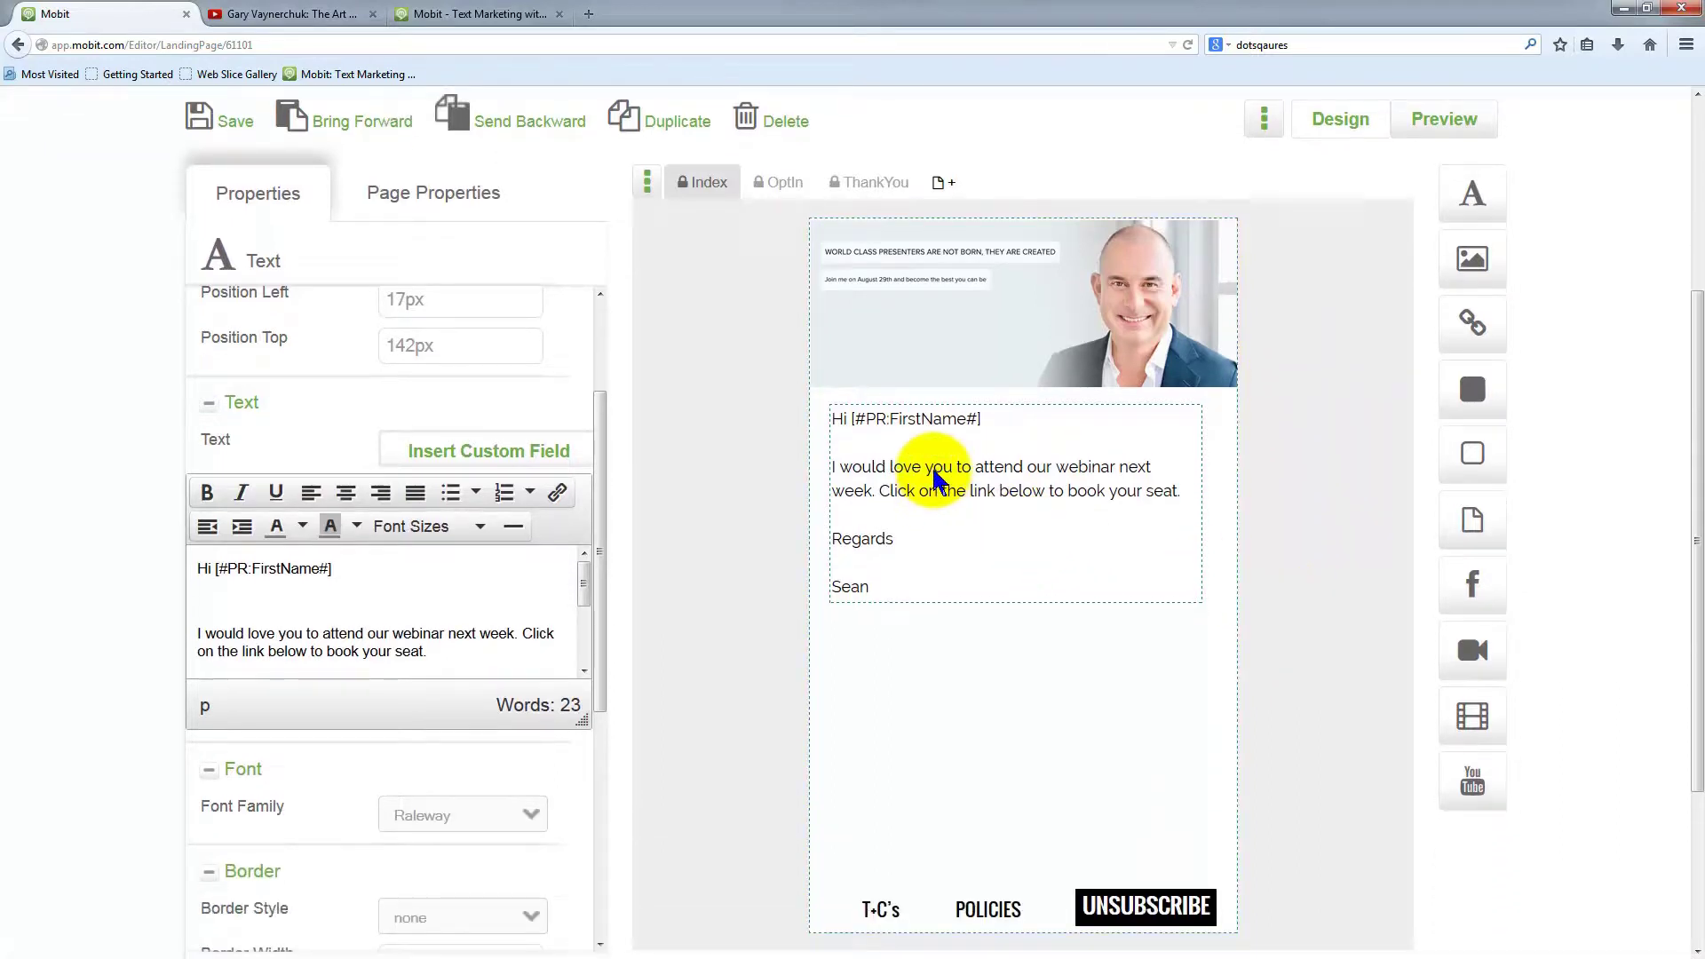
pyautogui.moveTo(930, 484); pyautogui.dragTo(942, 551)
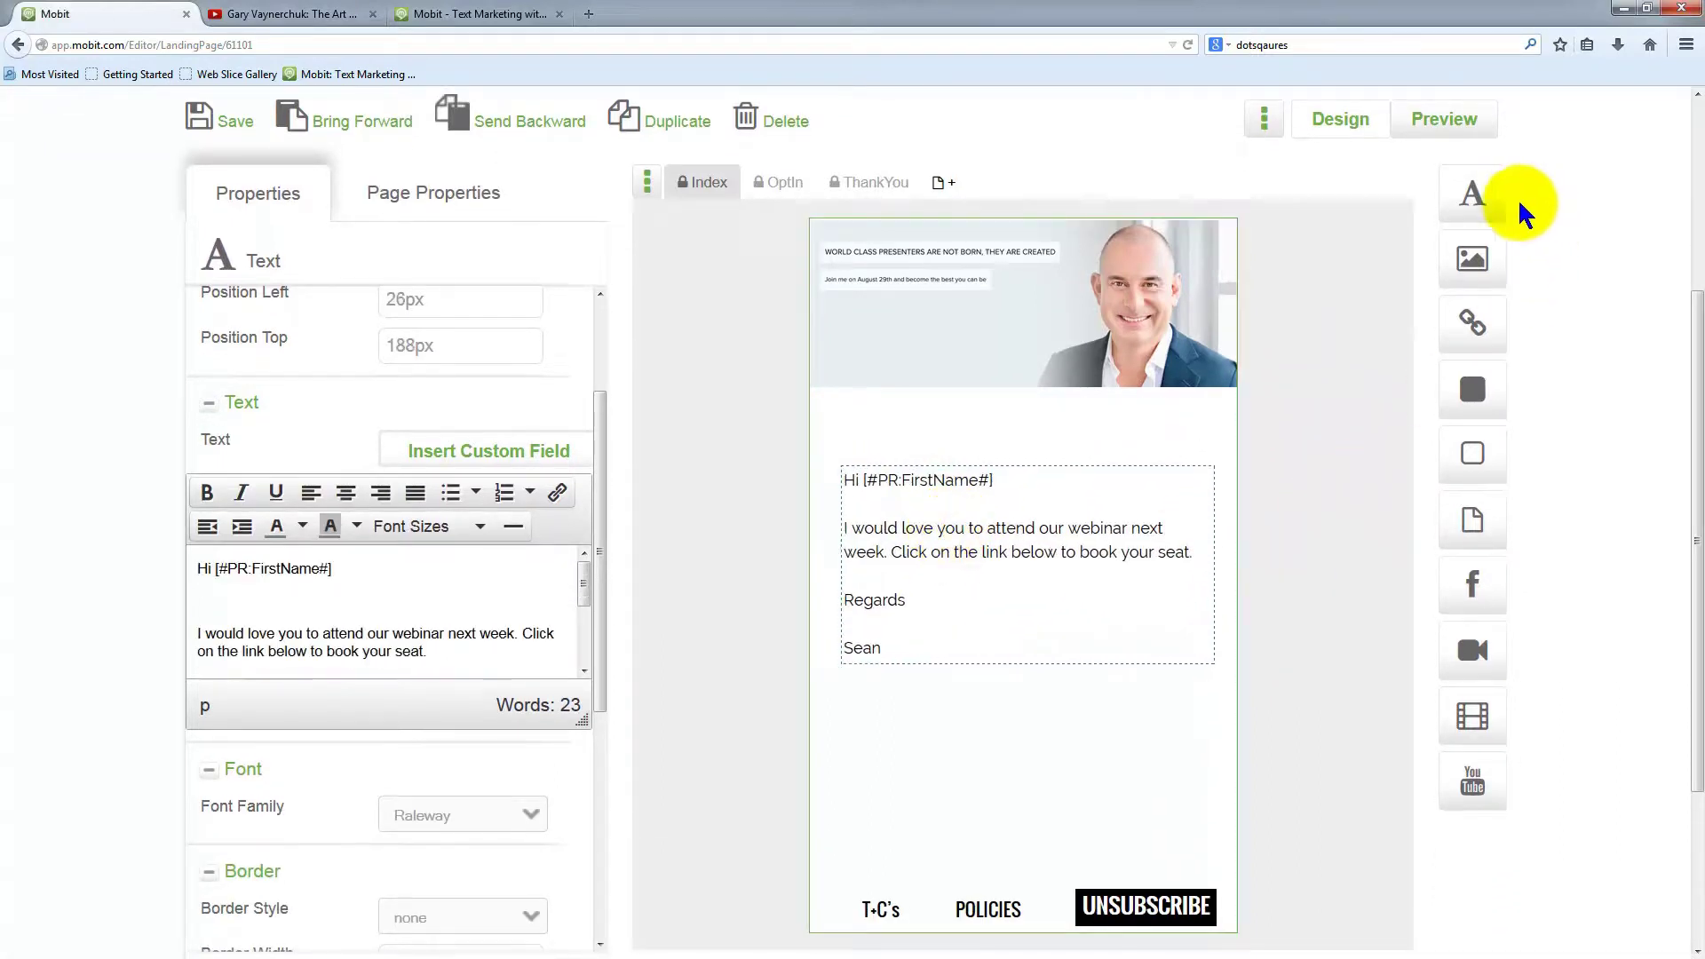
# Add the 'JOIN ME FOR THOUGHTS LEADERS NEXT WEEK' text element under the photo in Oswald font
pyautogui.moveTo(1471, 190); pyautogui.dragTo(991, 423)
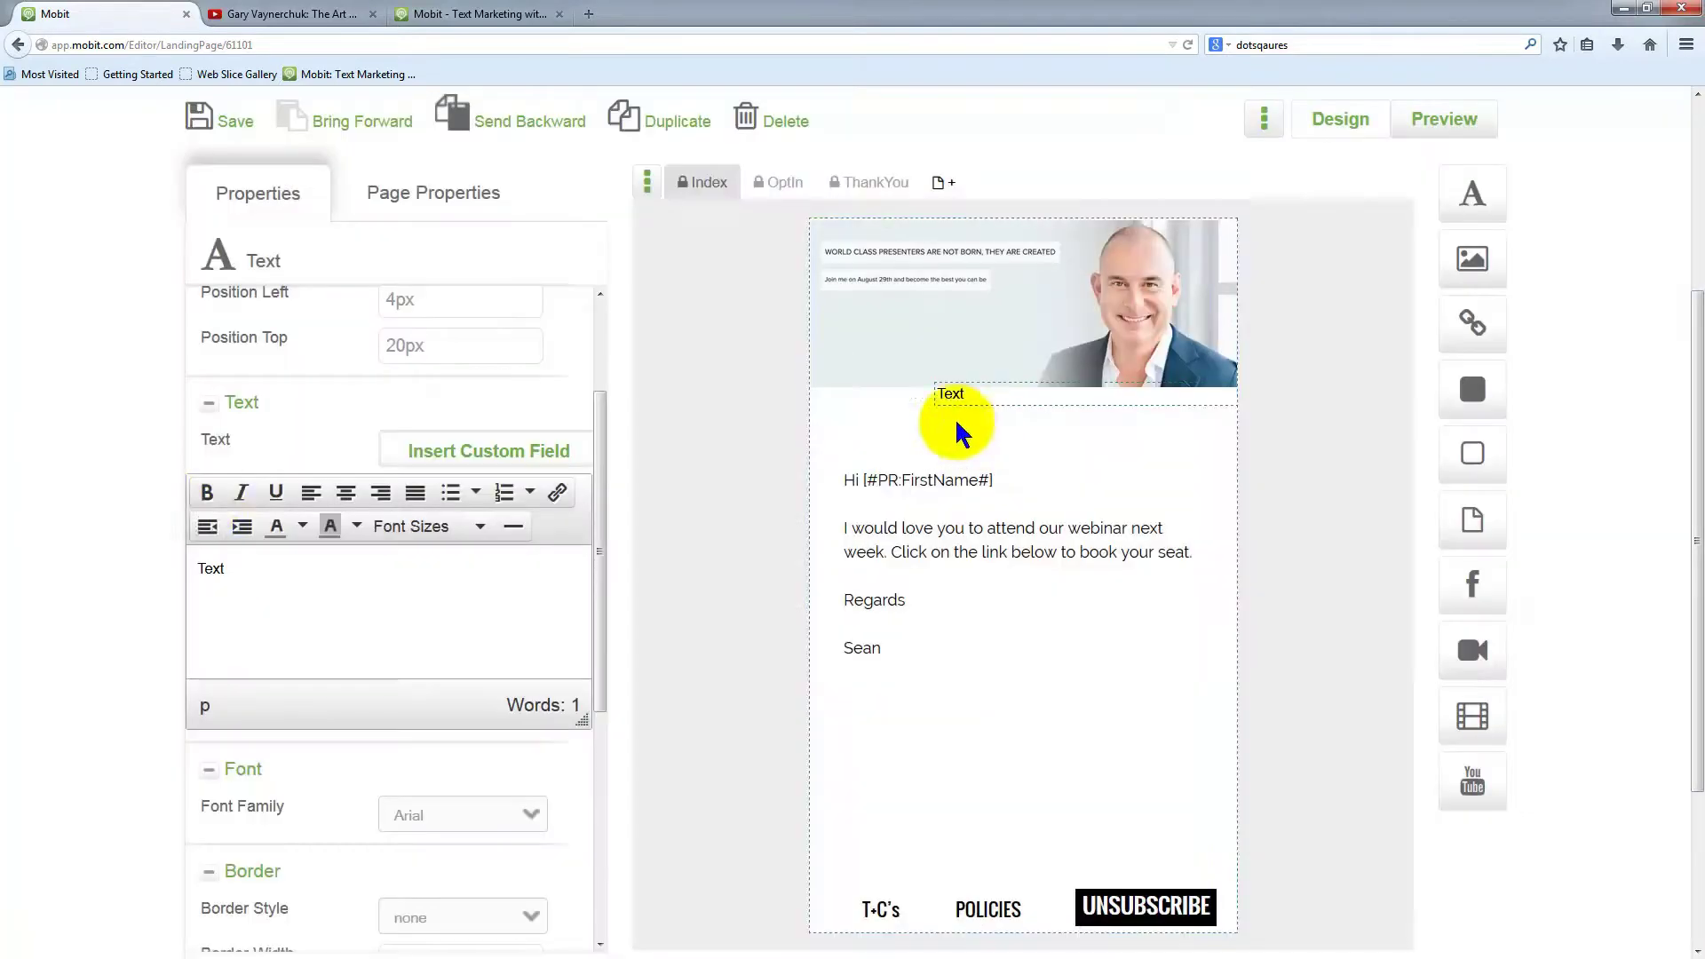
pyautogui.moveTo(226, 568); pyautogui.dragTo(158, 571)
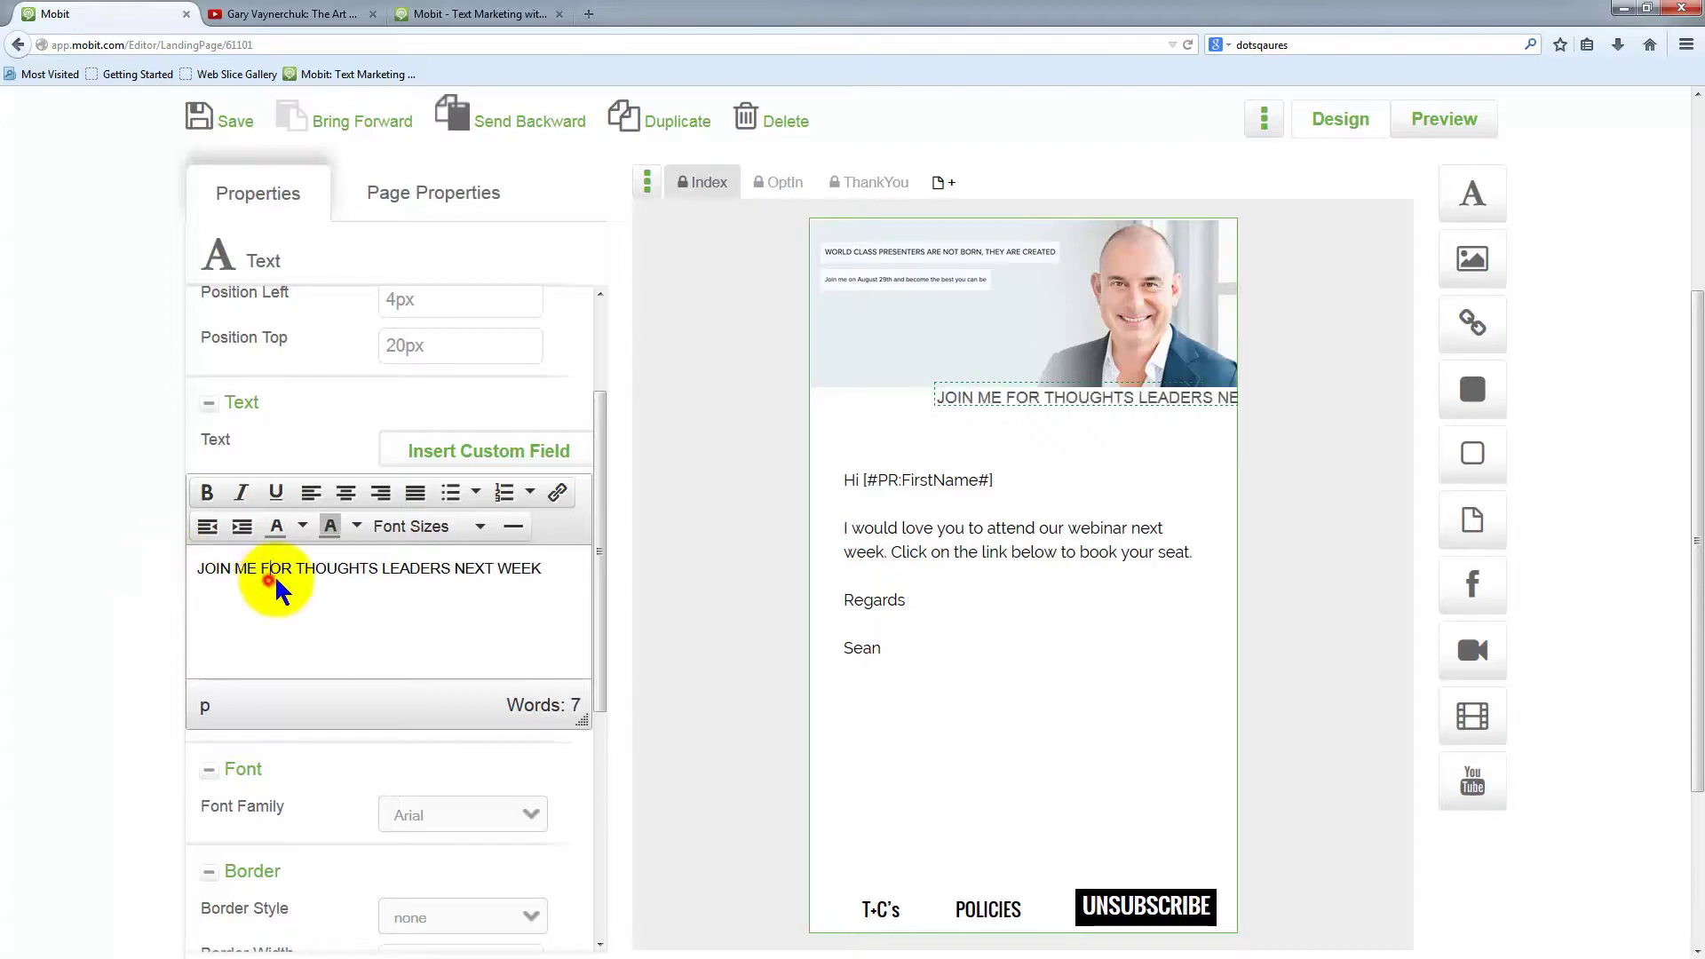
pyautogui.moveTo(546, 567); pyautogui.dragTo(129, 564)
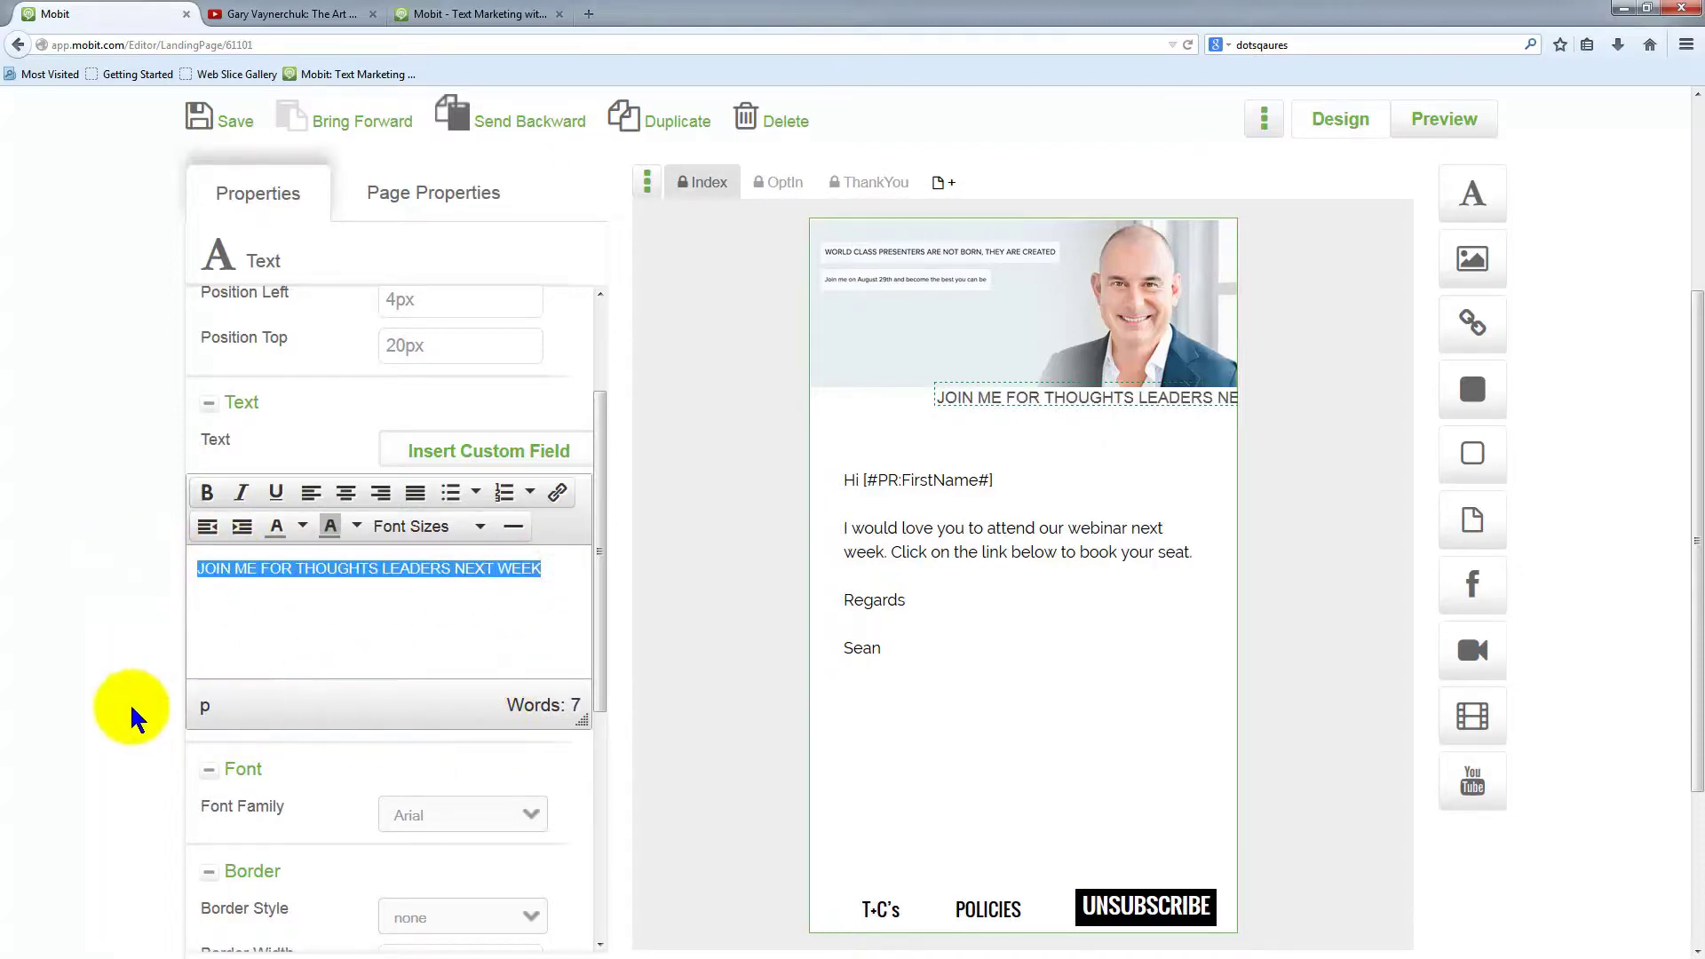
pyautogui.scroll(-3, 468, 598)
pyautogui.click(469, 581)
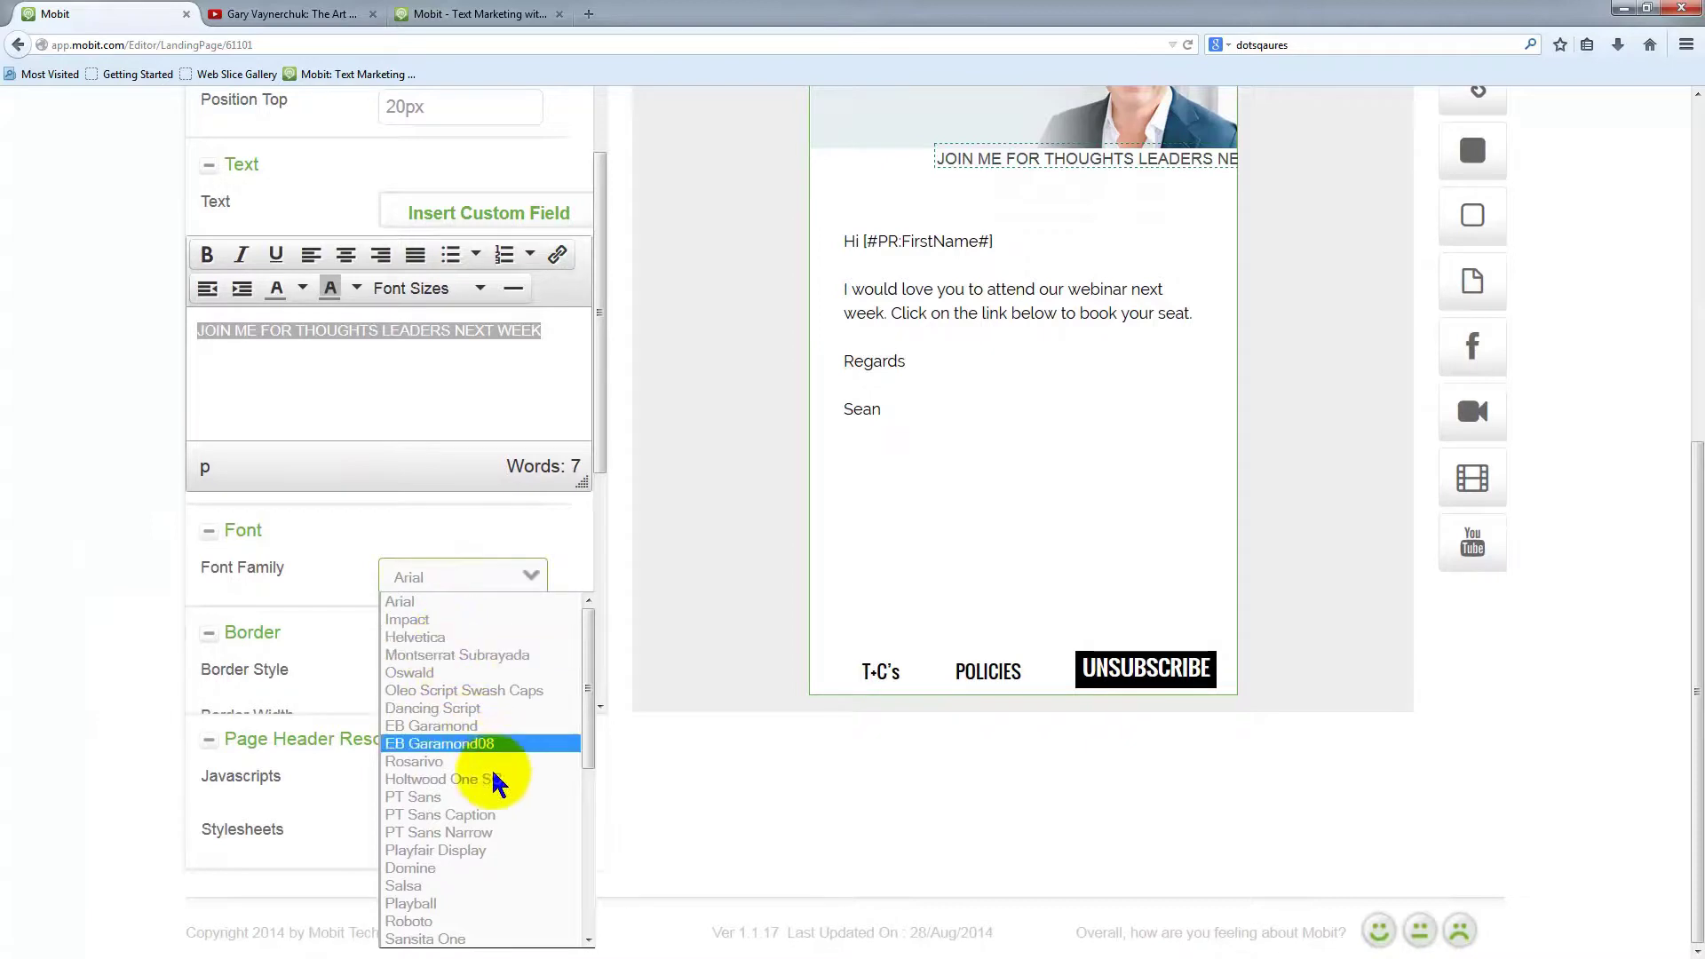
pyautogui.click(466, 726)
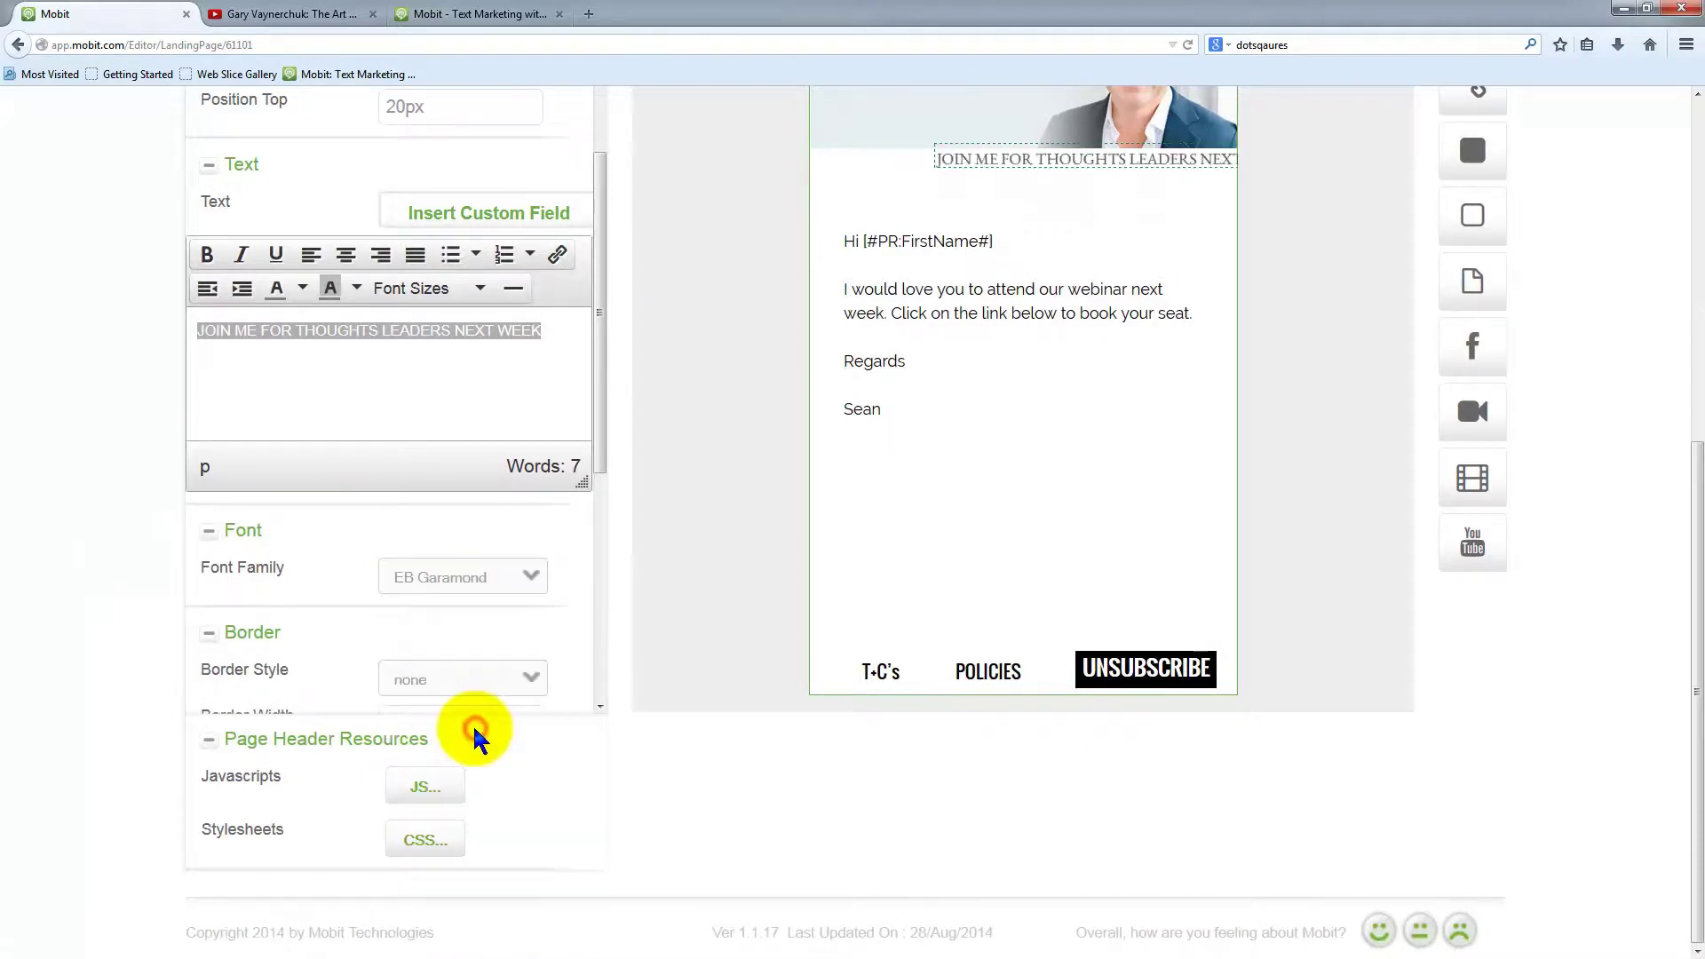
pyautogui.click(495, 575)
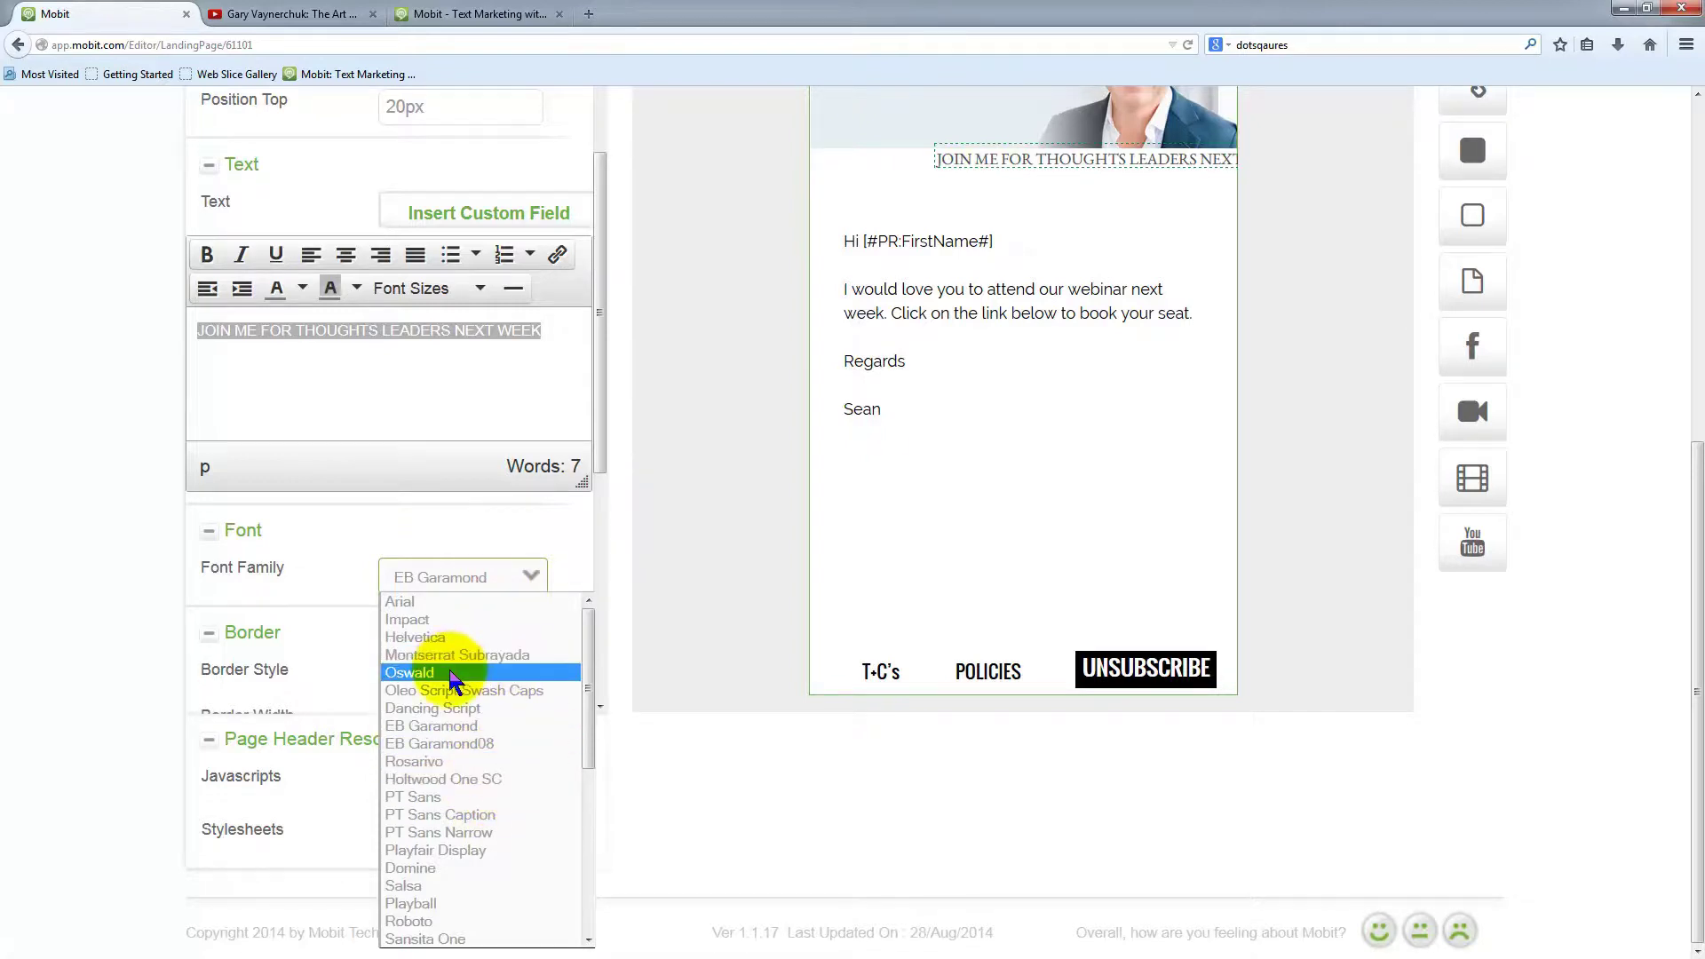
pyautogui.click(449, 673)
# Centre the heading text and stretch its box across the page width below the photo
pyautogui.moveTo(1065, 173); pyautogui.dragTo(985, 190)
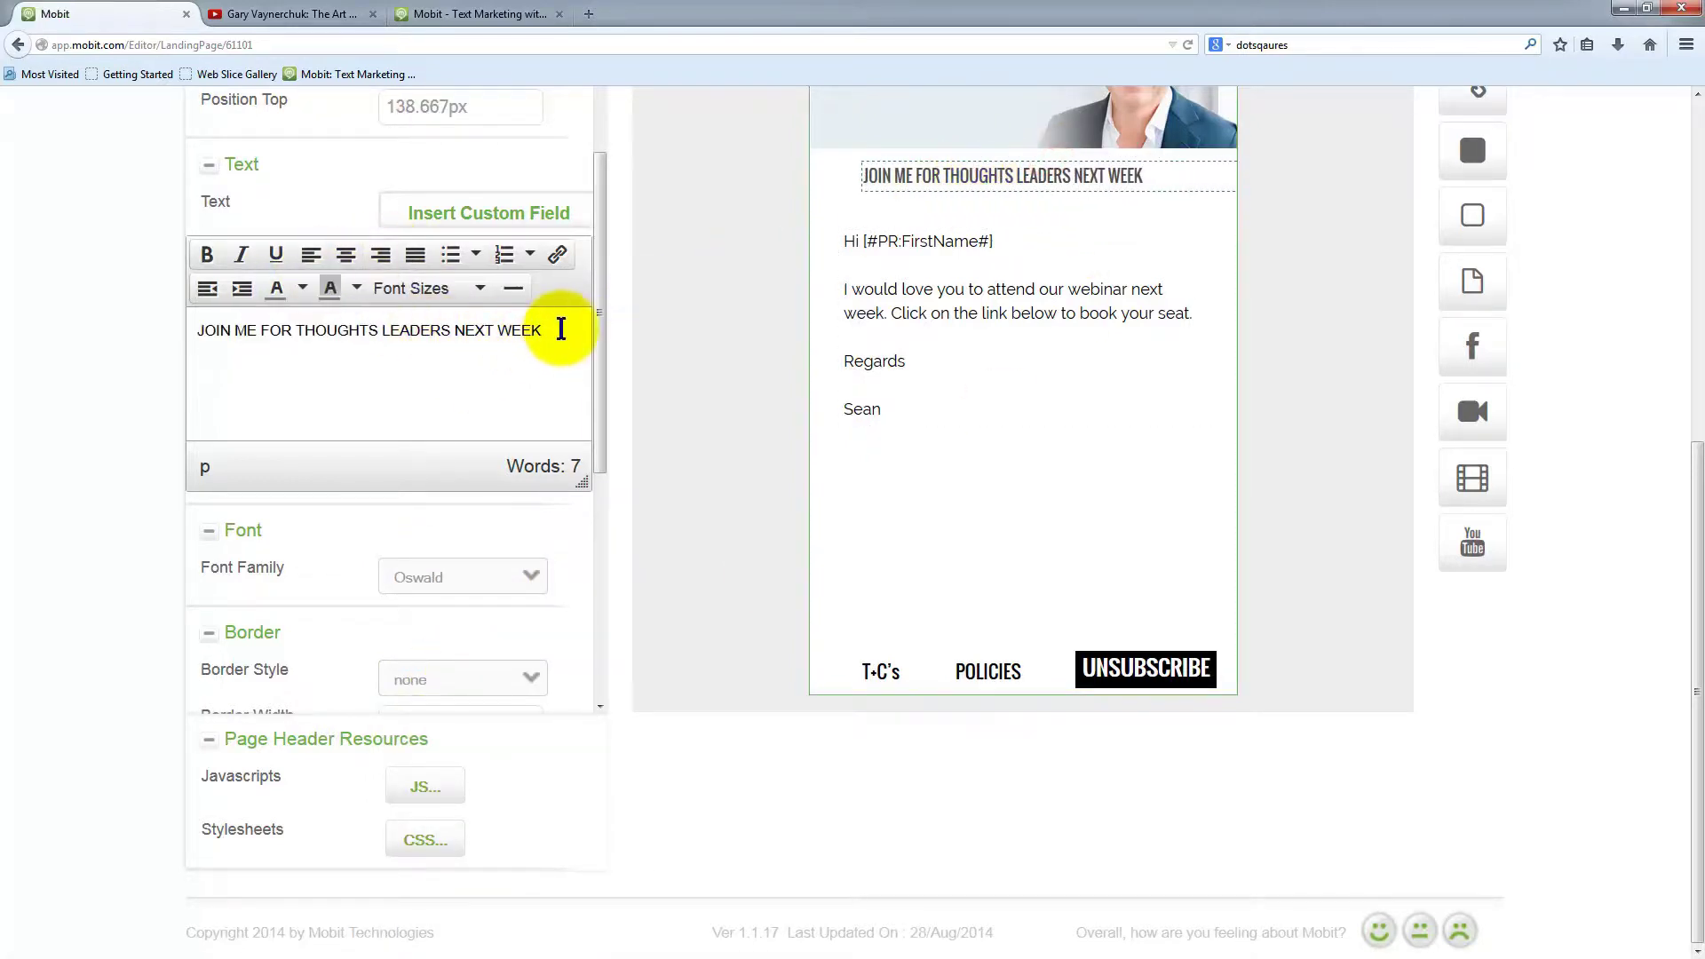
pyautogui.moveTo(559, 329); pyautogui.dragTo(193, 330)
pyautogui.click(346, 255)
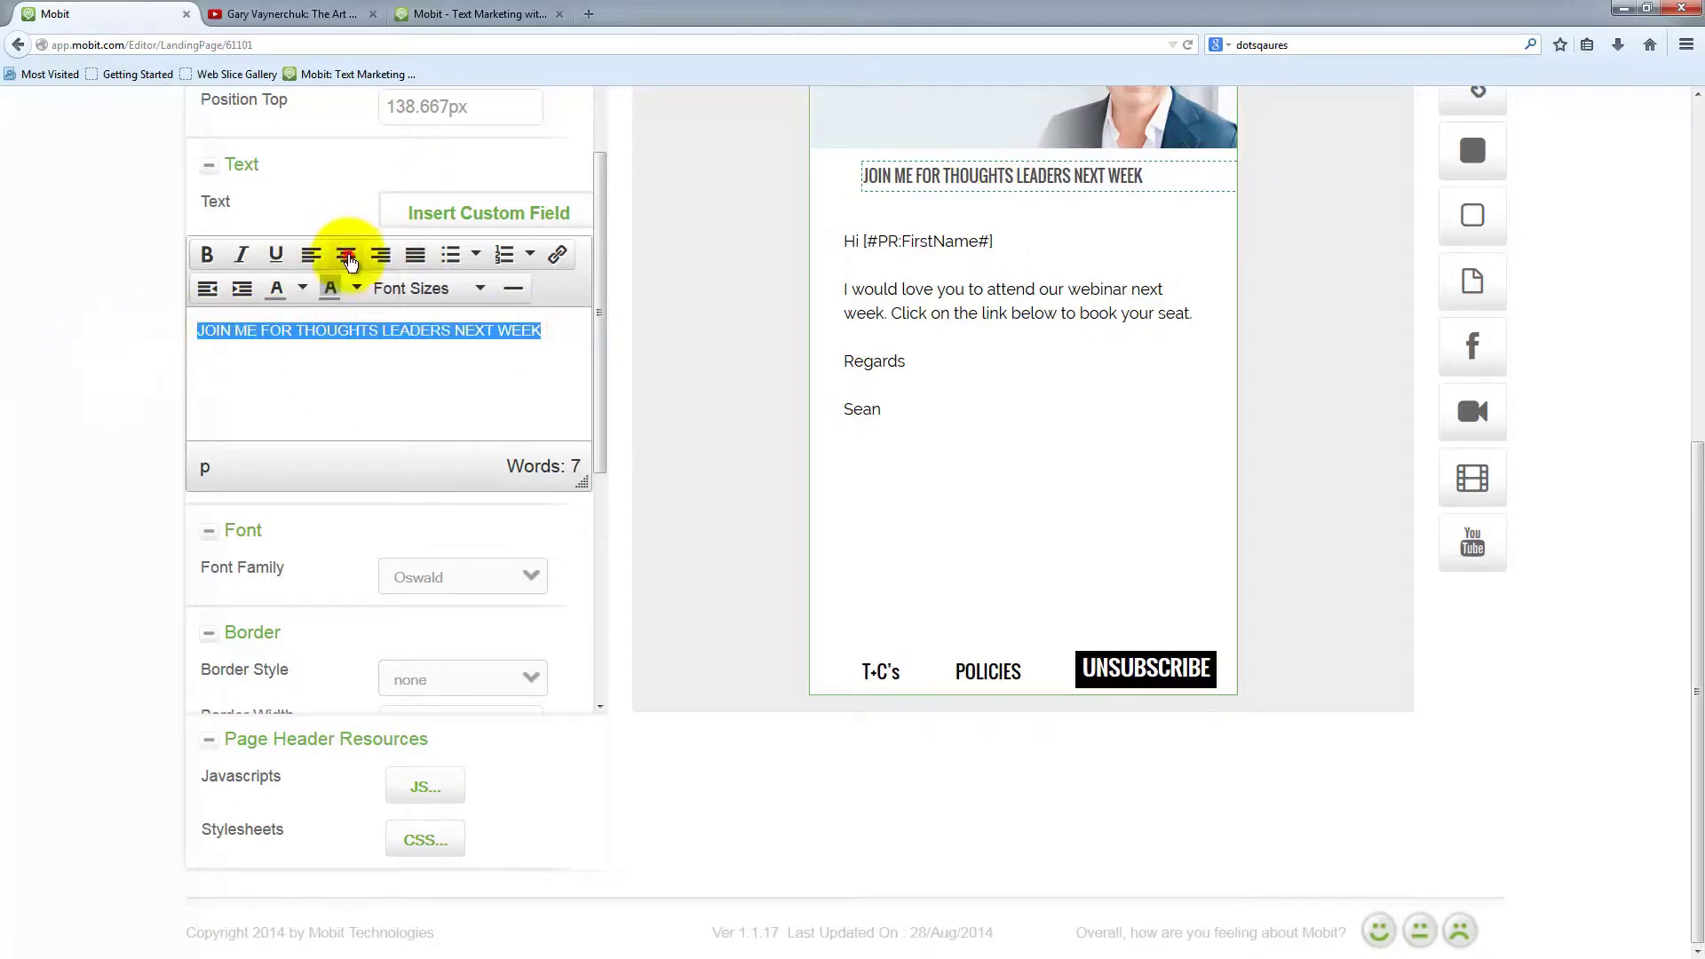
pyautogui.moveTo(1151, 177); pyautogui.dragTo(1098, 180)
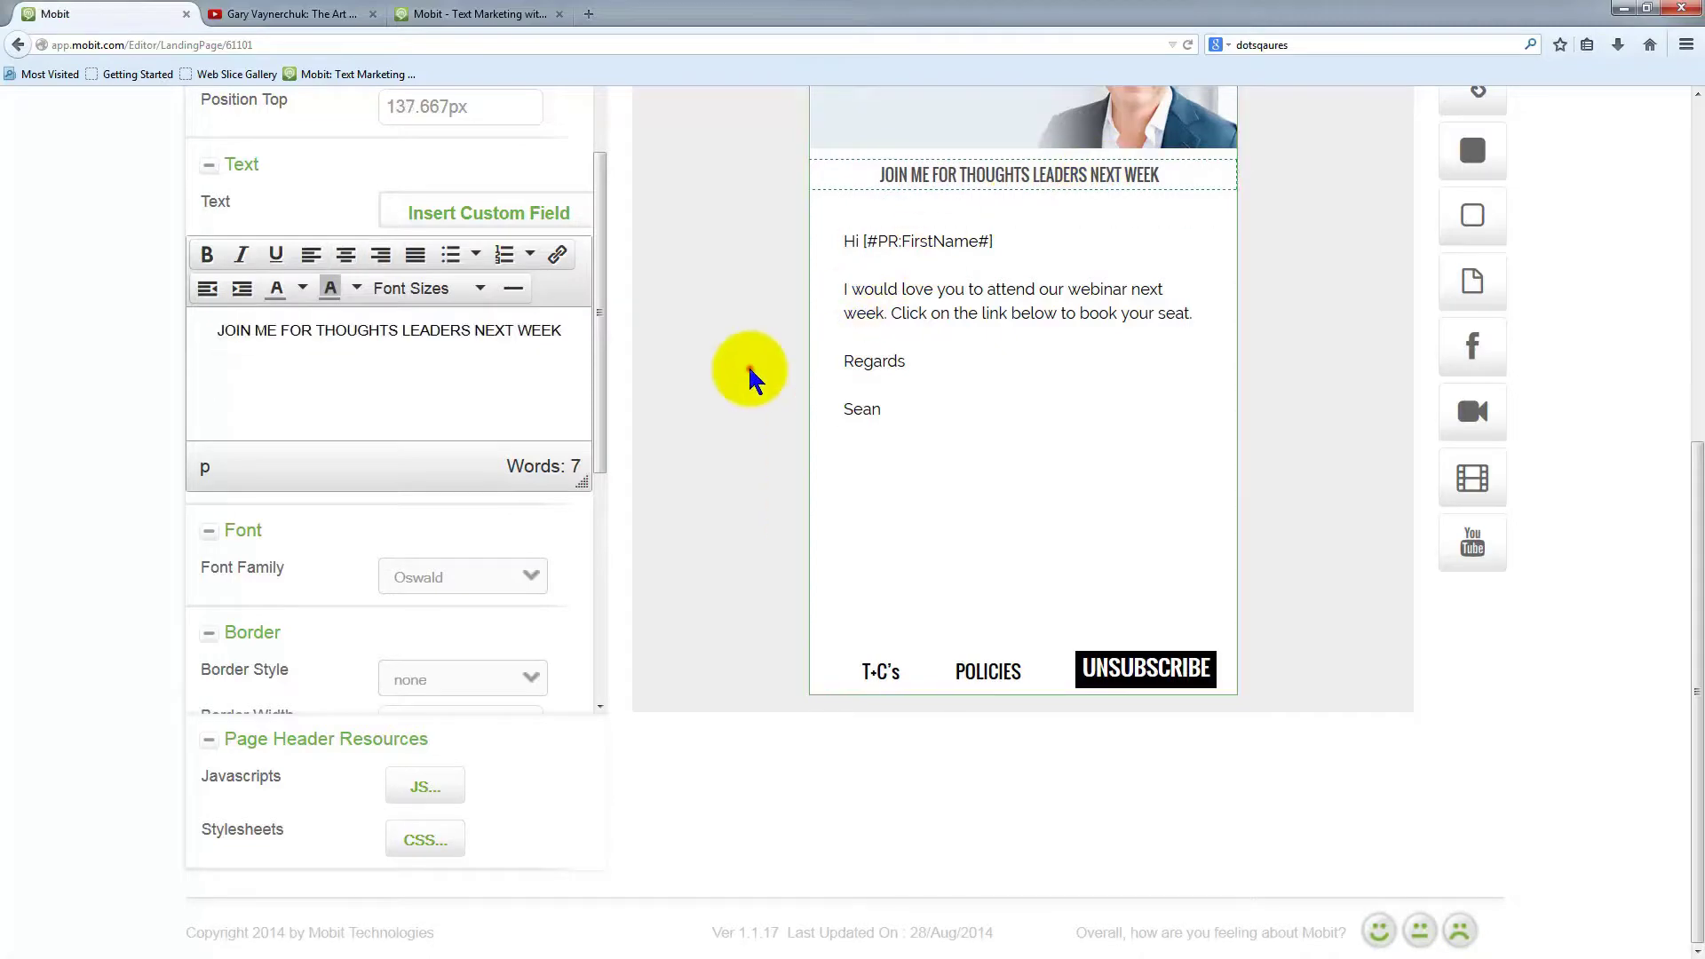
# Save the landing page and dismiss the save confirmation
pyautogui.scroll(2, 495, 445)
pyautogui.scroll(6, 171, 297)
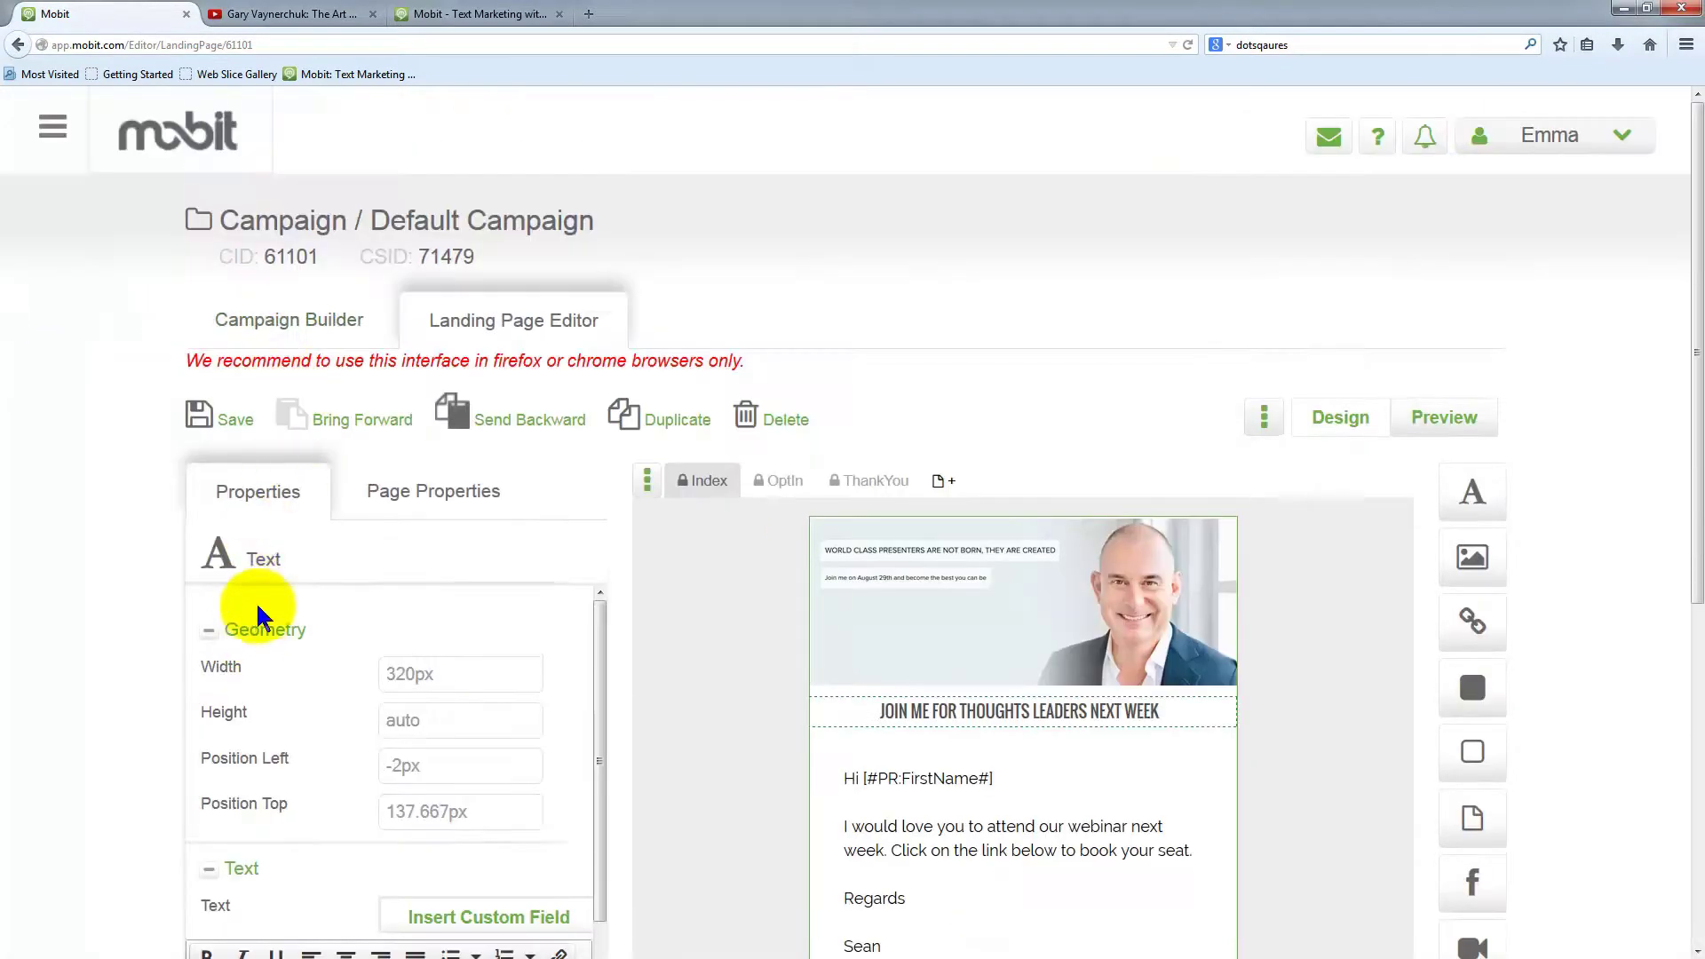
pyautogui.click(228, 418)
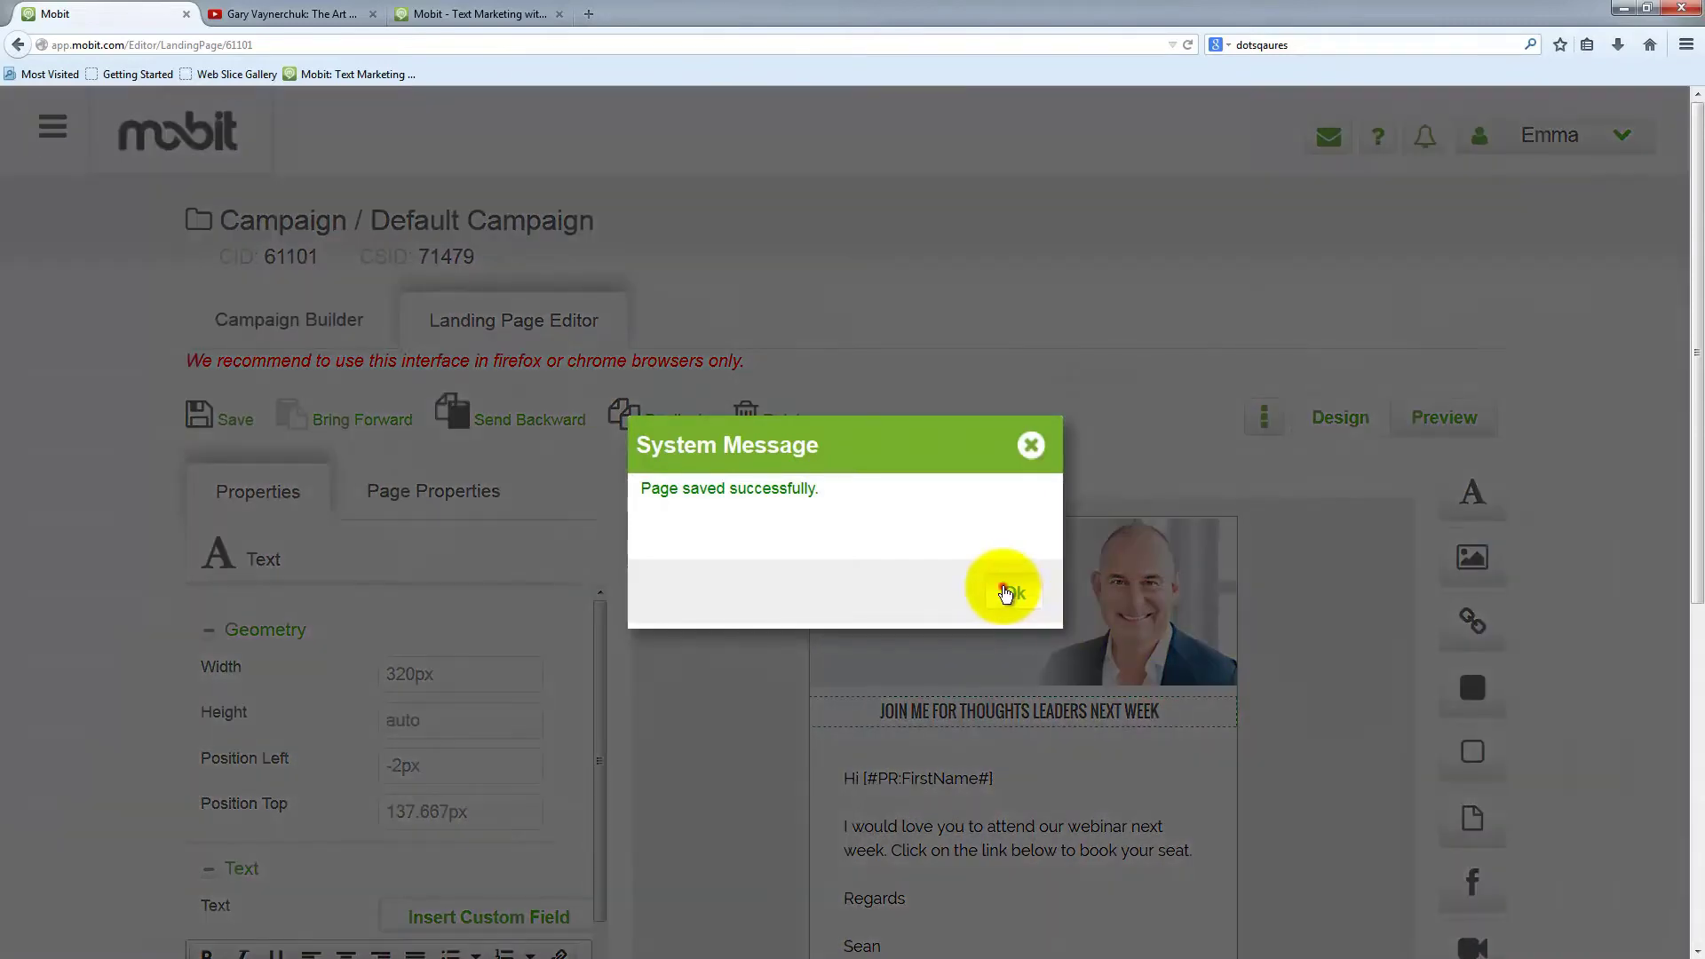
pyautogui.click(1013, 591)
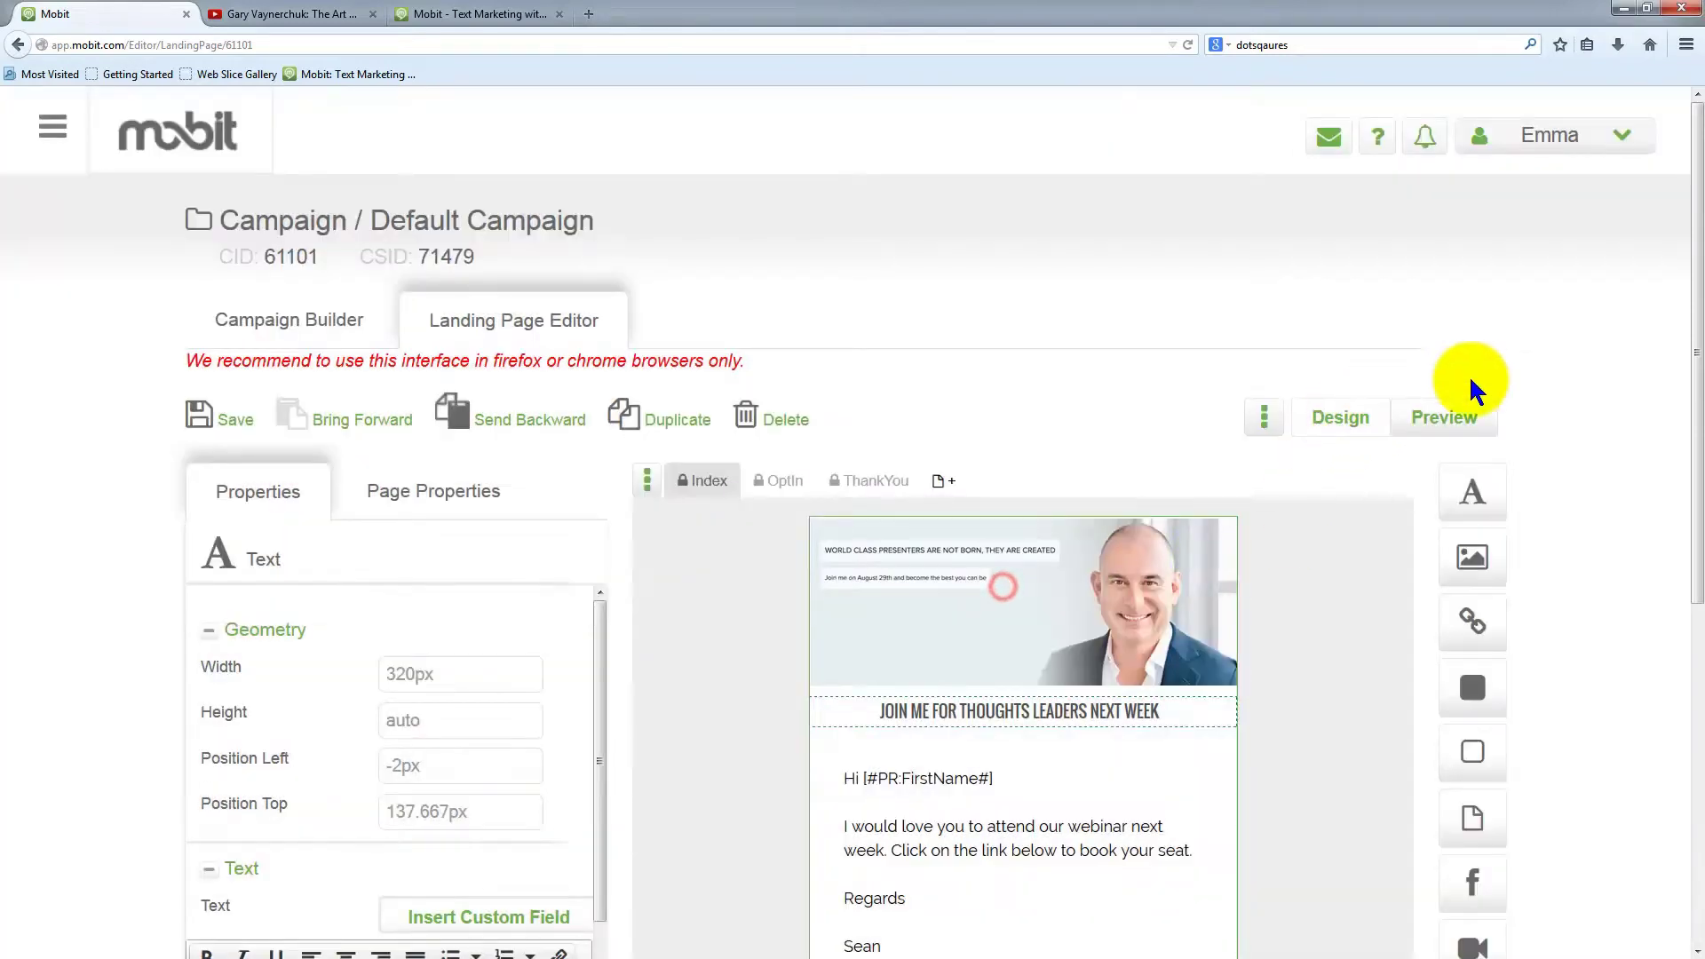
pyautogui.scroll(-2, 1578, 593)
pyautogui.scroll(-2, 1567, 604)
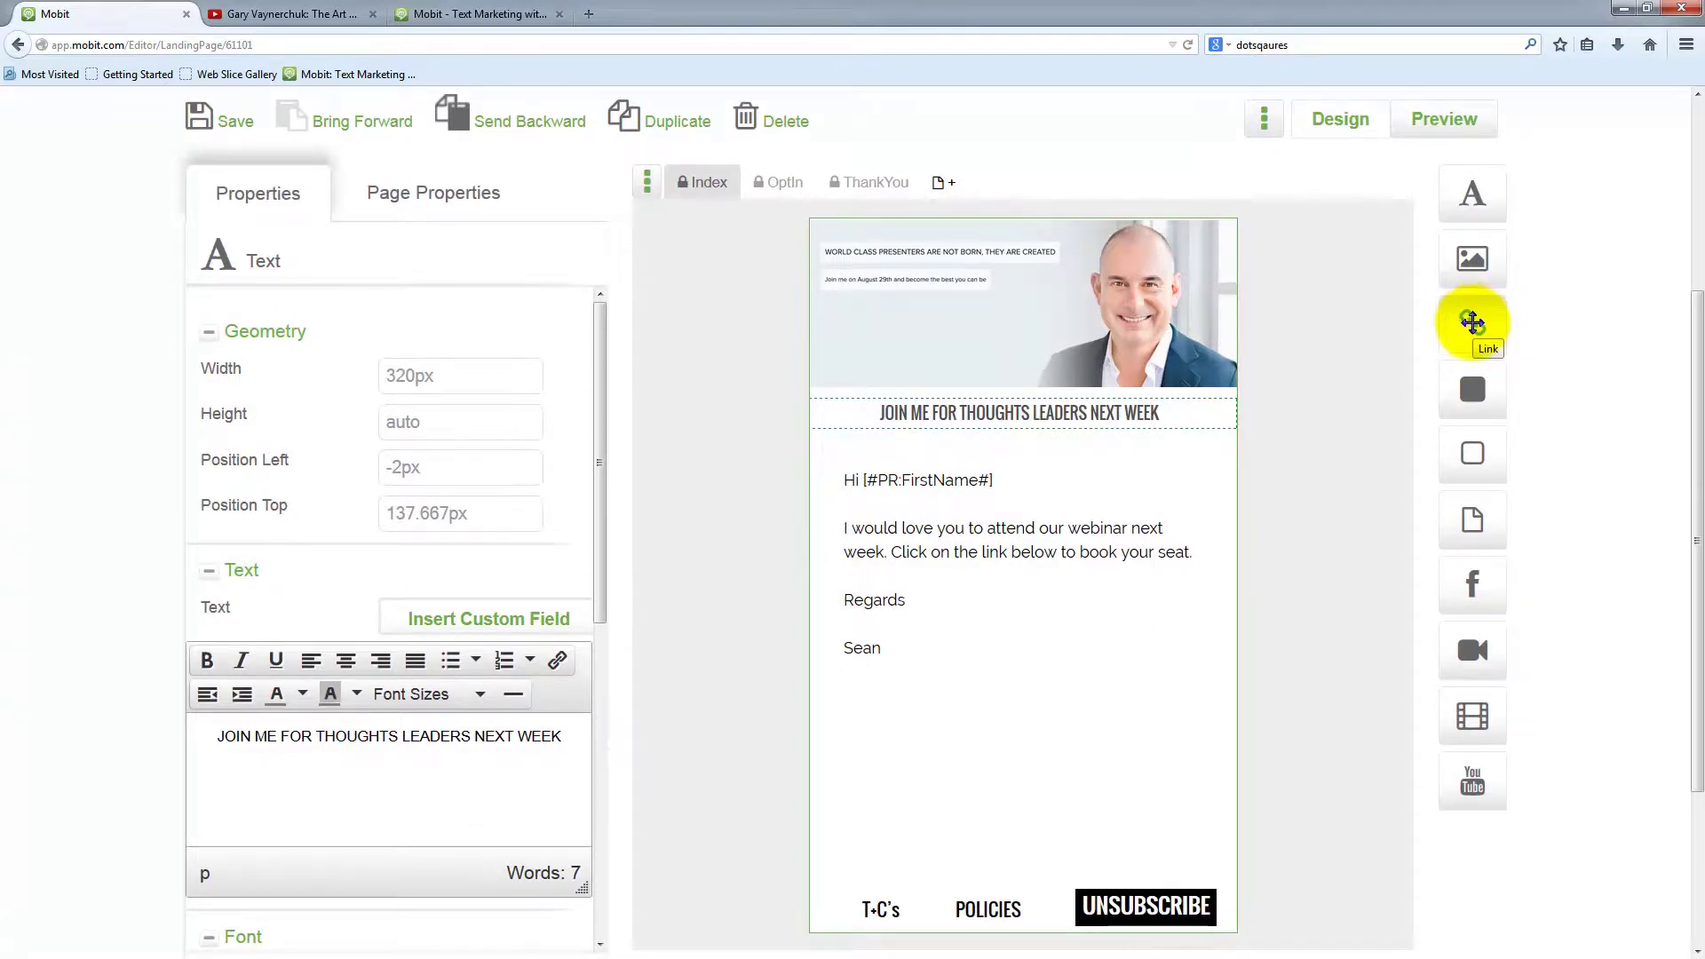
pyautogui.moveTo(1472, 322); pyautogui.dragTo(1166, 346)
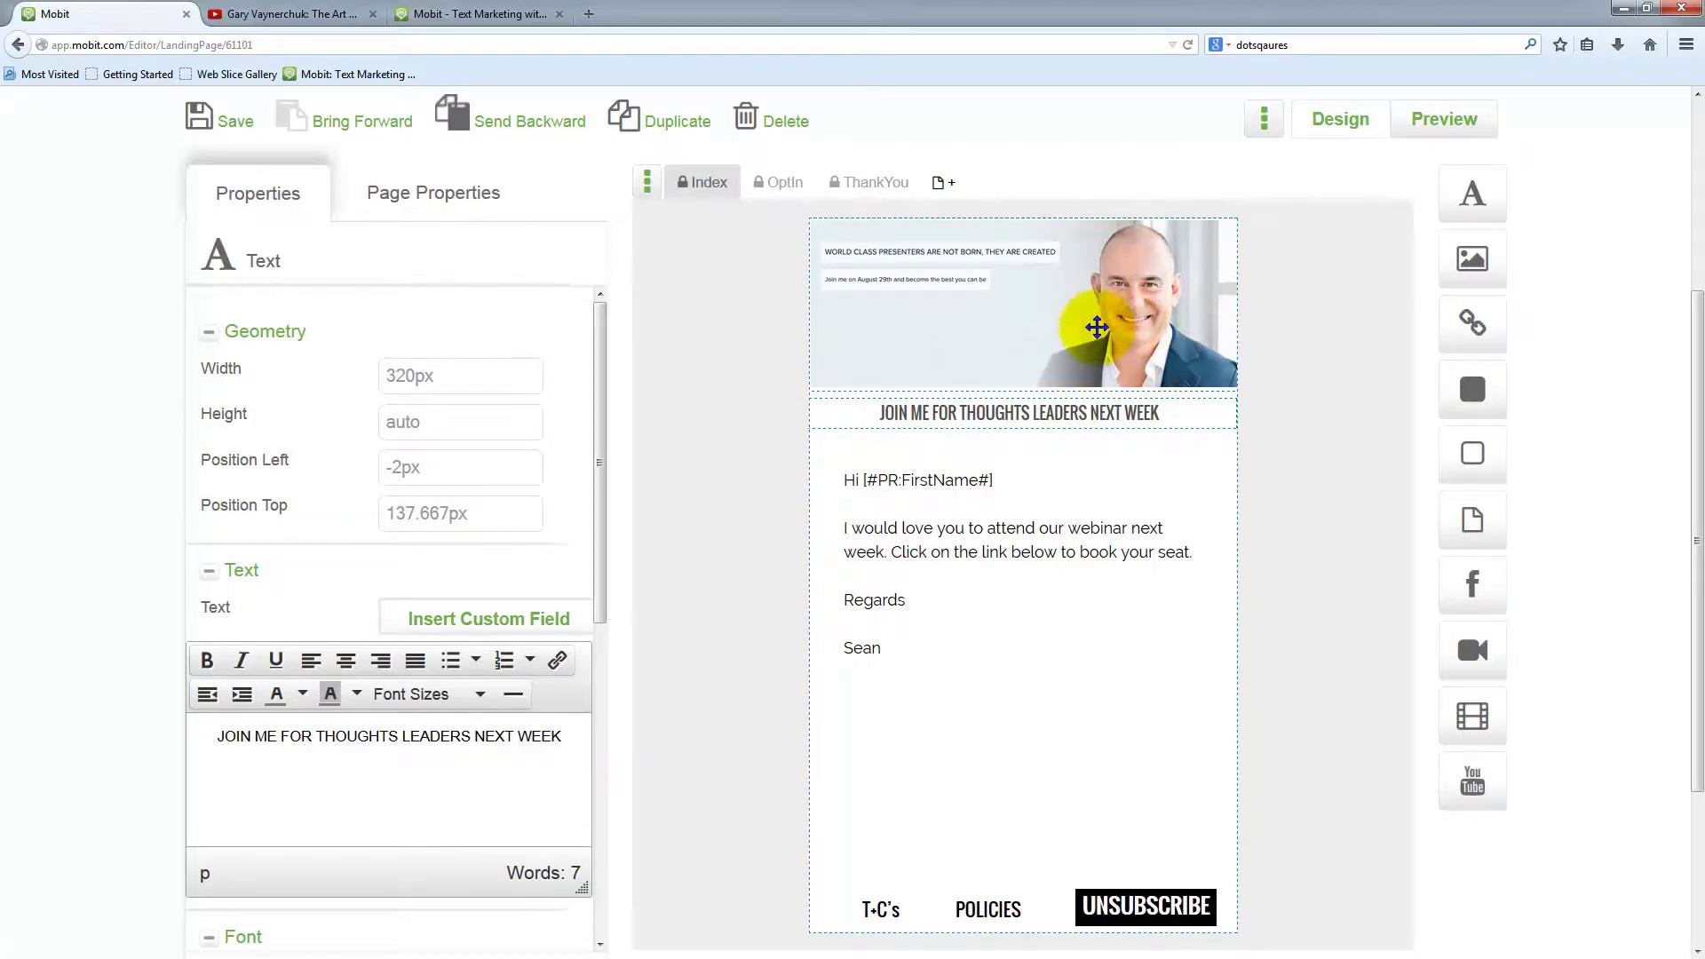
# Enter the presenter's website address as the matt-header.jpg banner's link URL, opening in the Same Window
pyautogui.click(1015, 324)
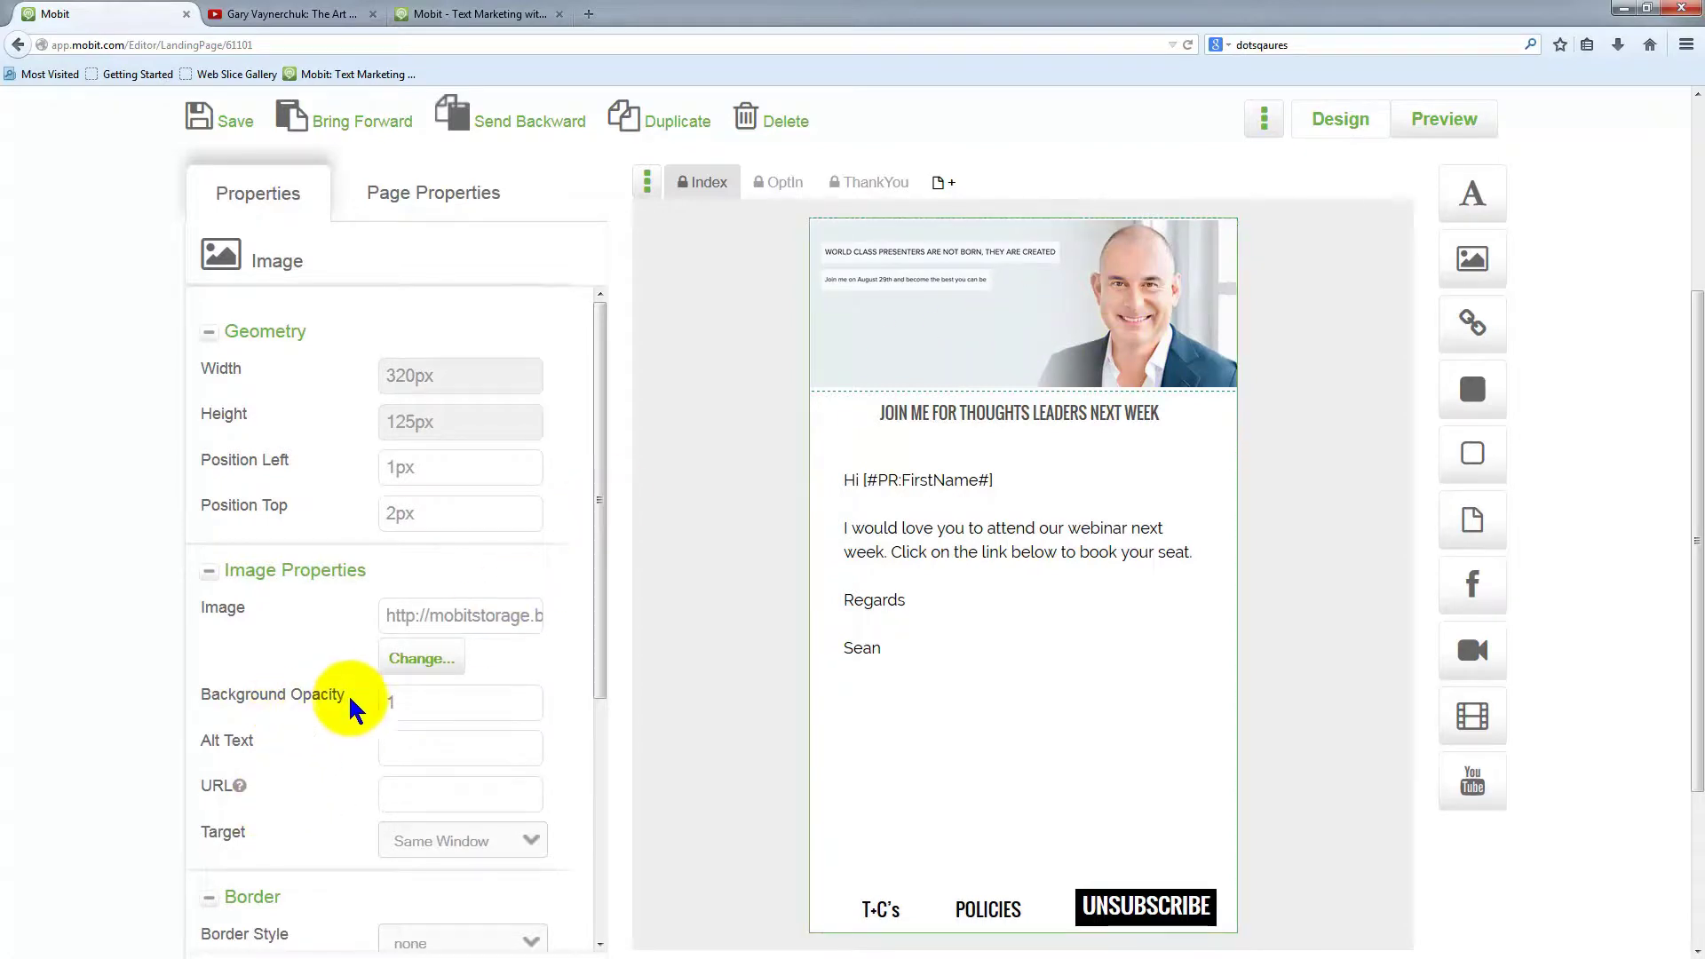
pyautogui.moveTo(363, 569); pyautogui.dragTo(230, 569)
pyautogui.moveTo(238, 795)
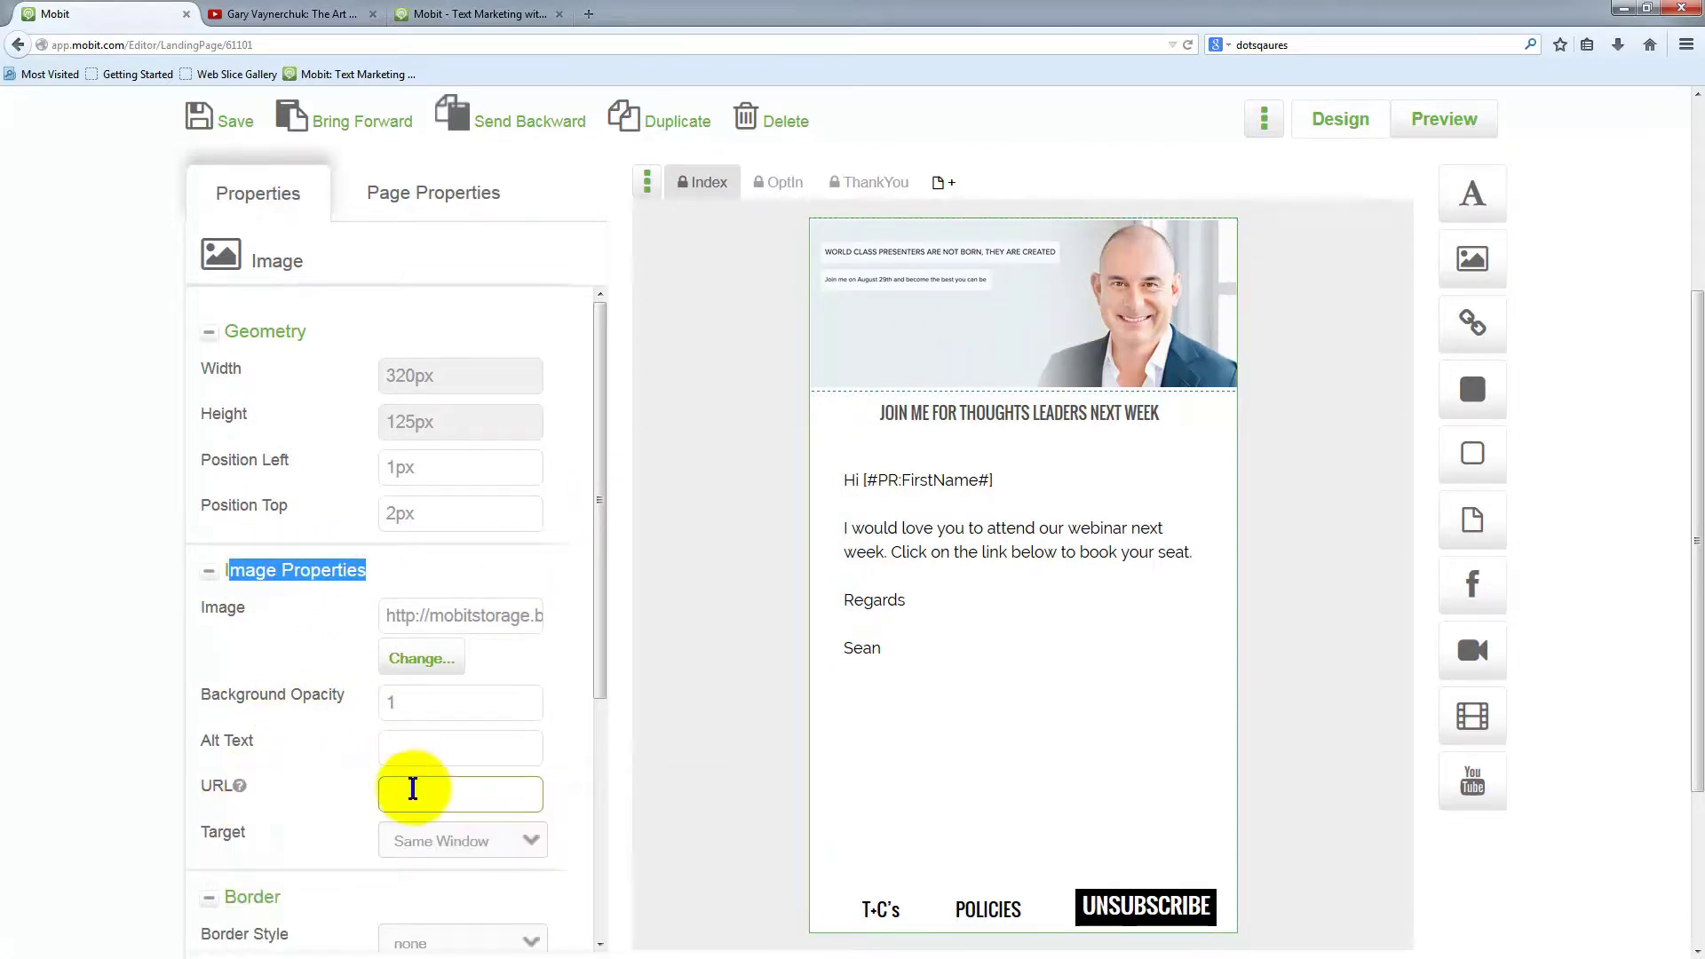
pyautogui.click(397, 795)
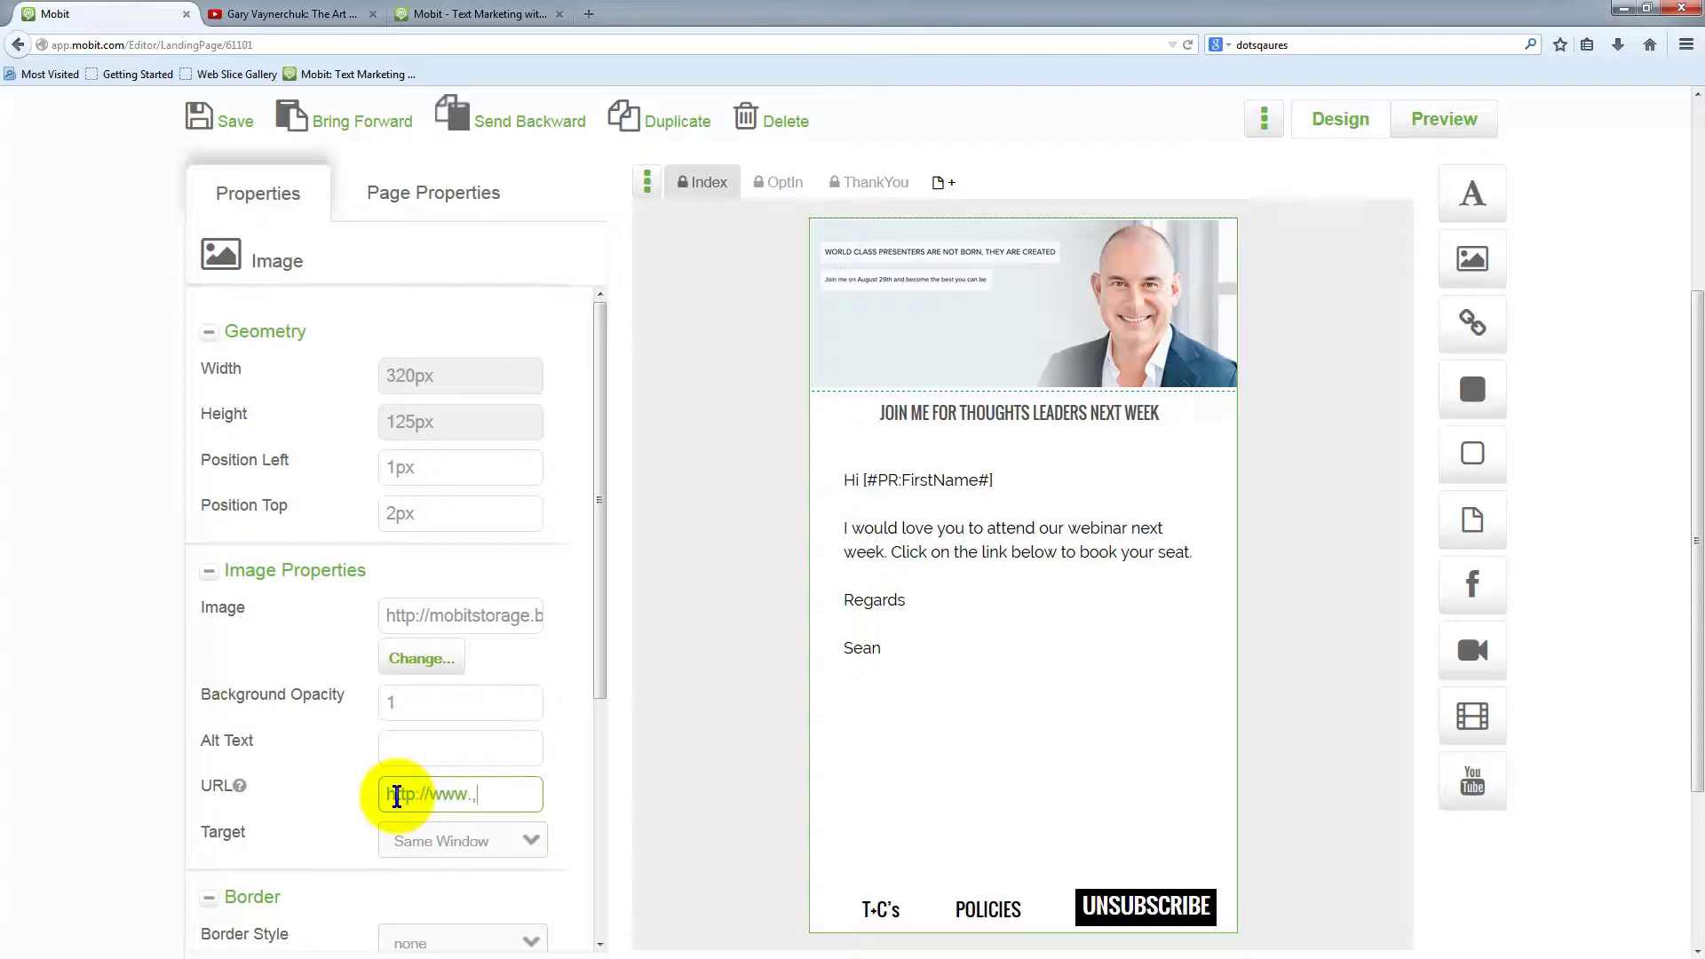
pyautogui.write('urch')
pyautogui.press('BackSpace')
pyautogui.press('BackSpace')
pyautogui.write('urch.com')
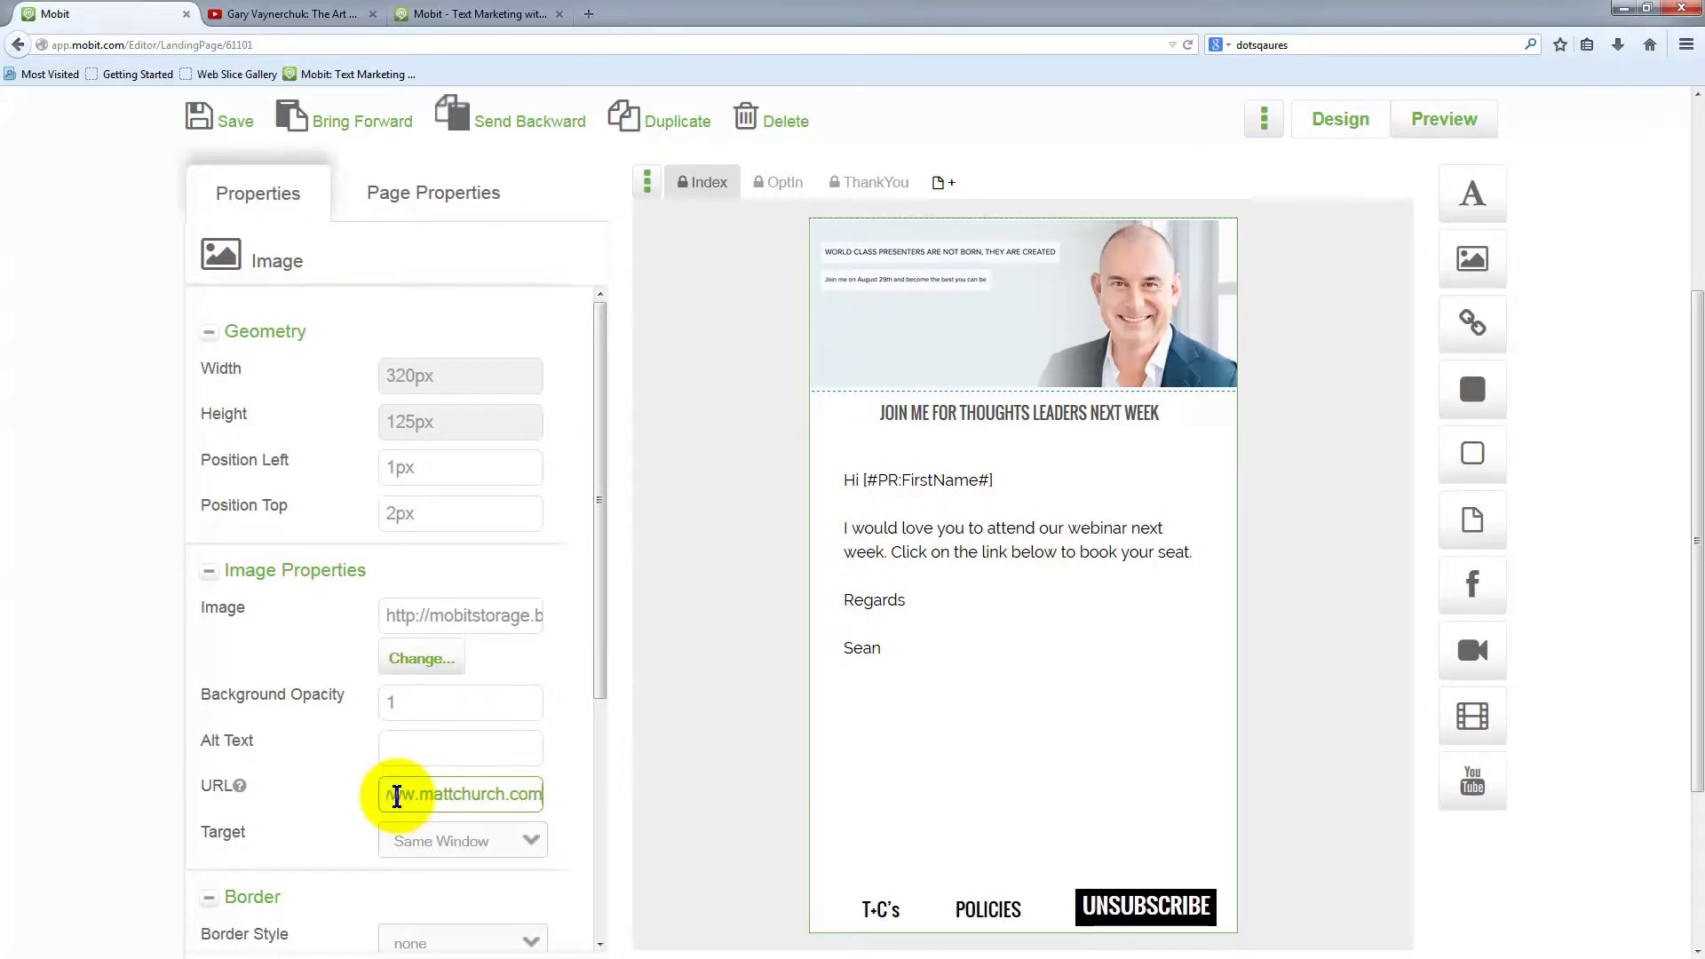
pyautogui.click(484, 742)
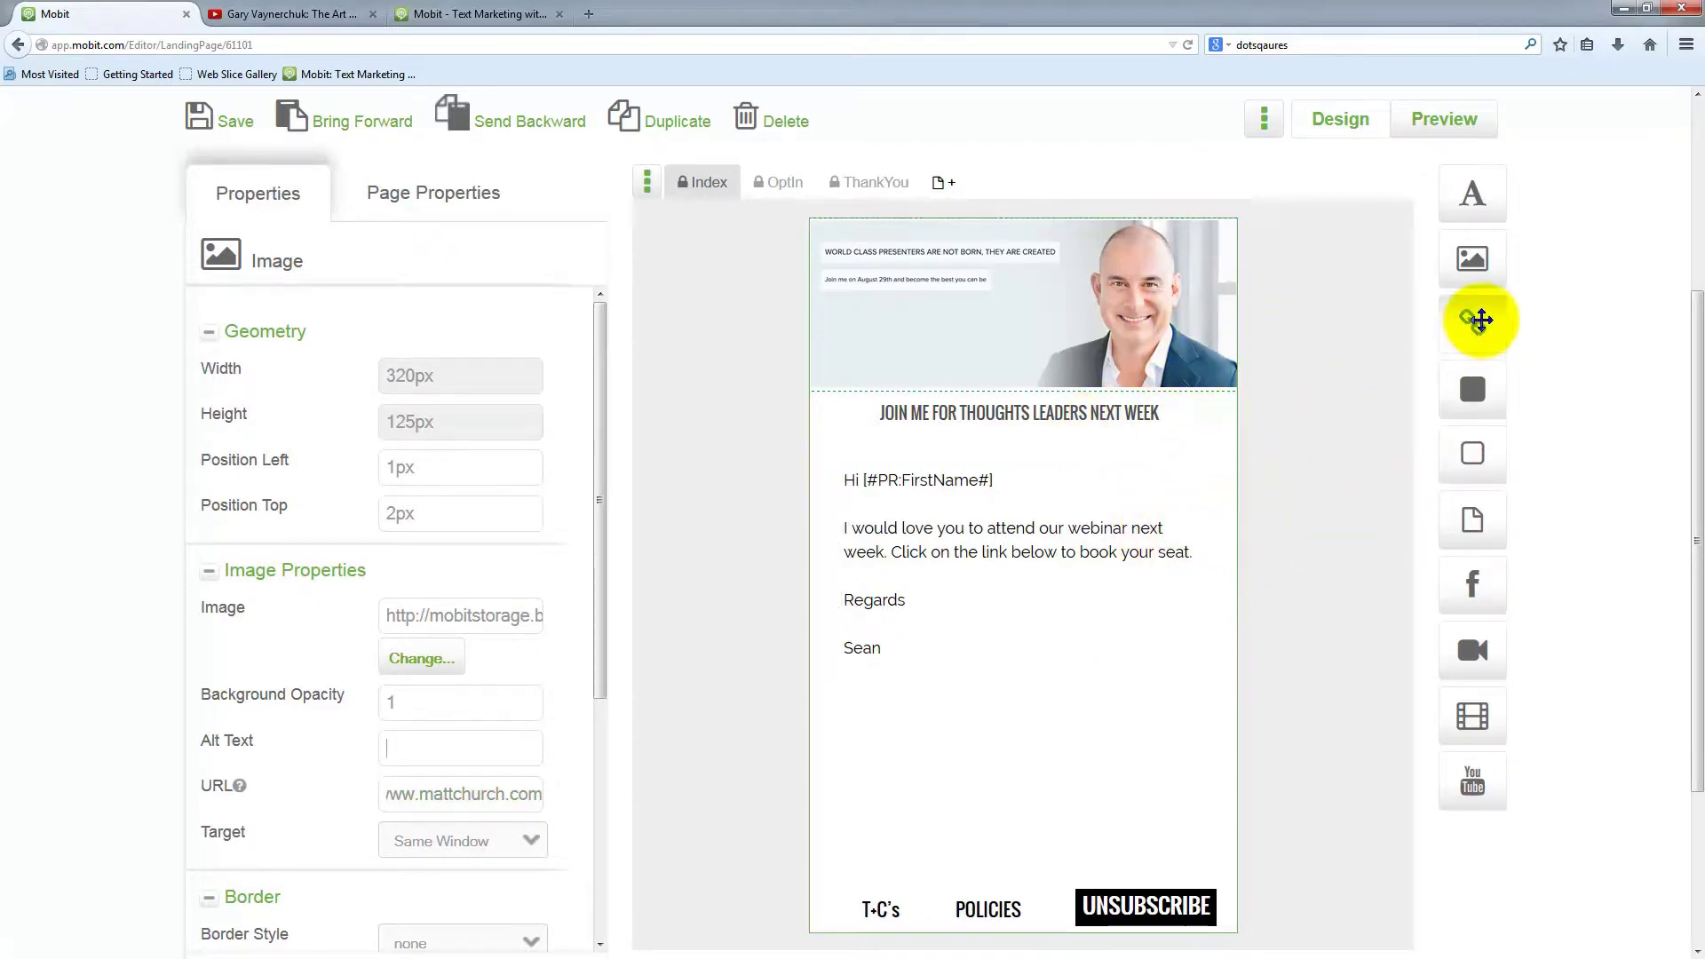
pyautogui.moveTo(1477, 327); pyautogui.dragTo(932, 724)
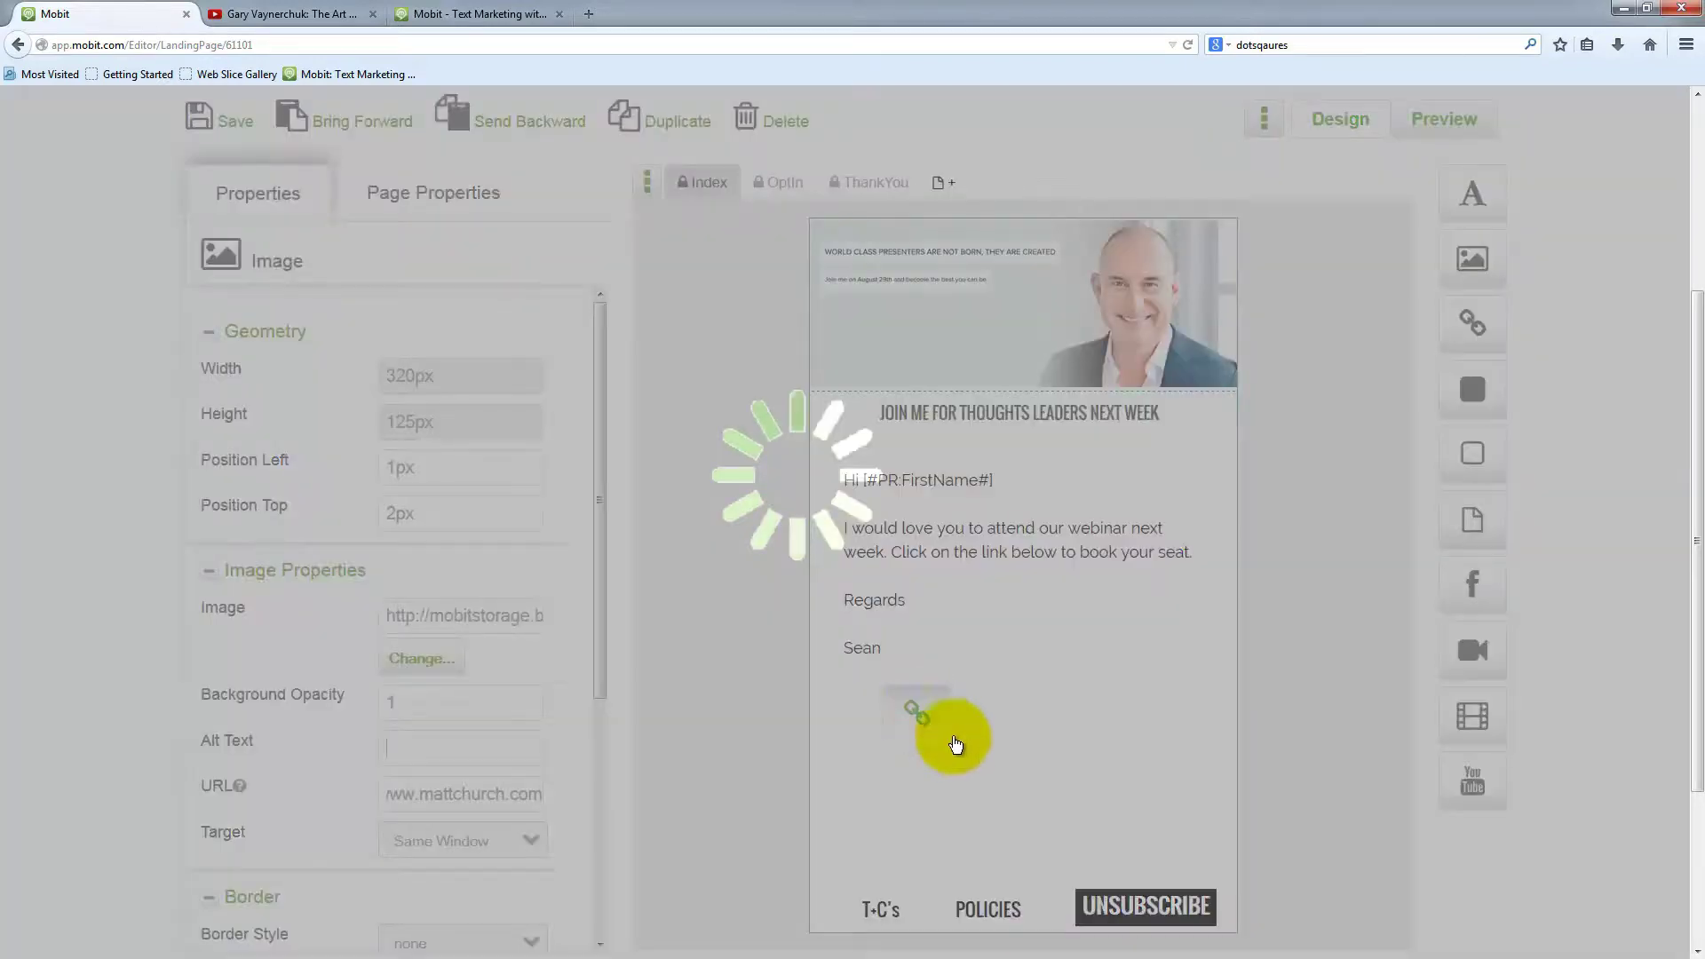
pyautogui.moveTo(1092, 684); pyautogui.dragTo(1033, 693)
pyautogui.moveTo(438, 612); pyautogui.dragTo(347, 619)
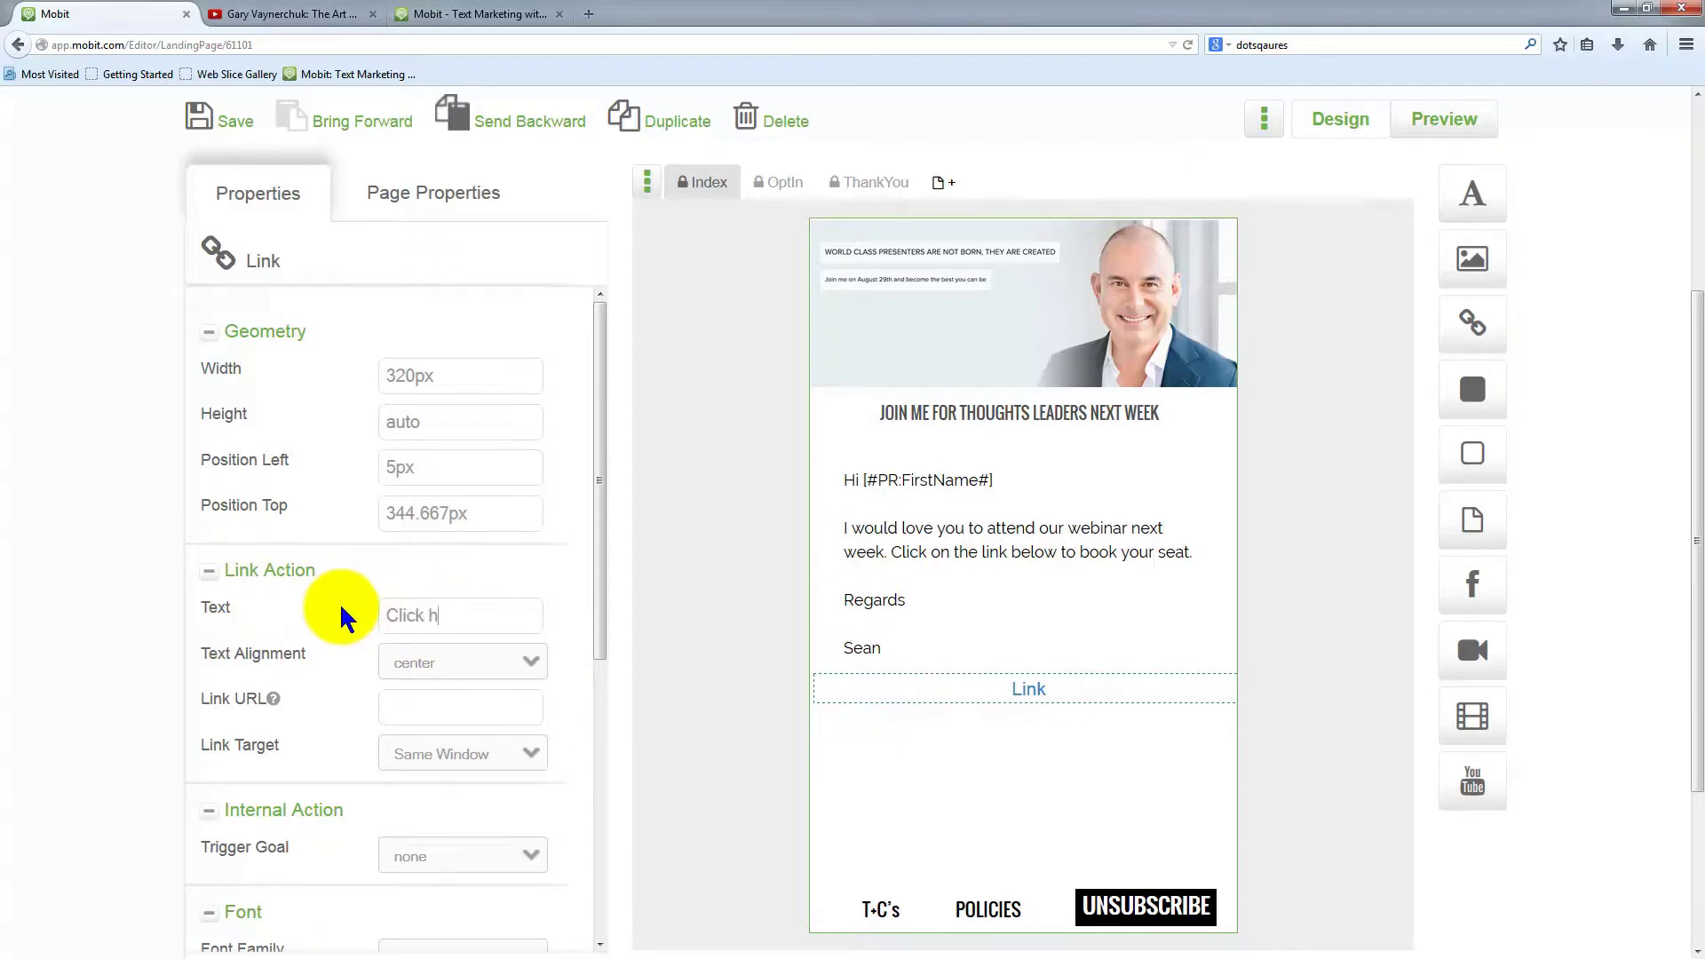
pyautogui.write('Click here to register')
pyautogui.click(406, 698)
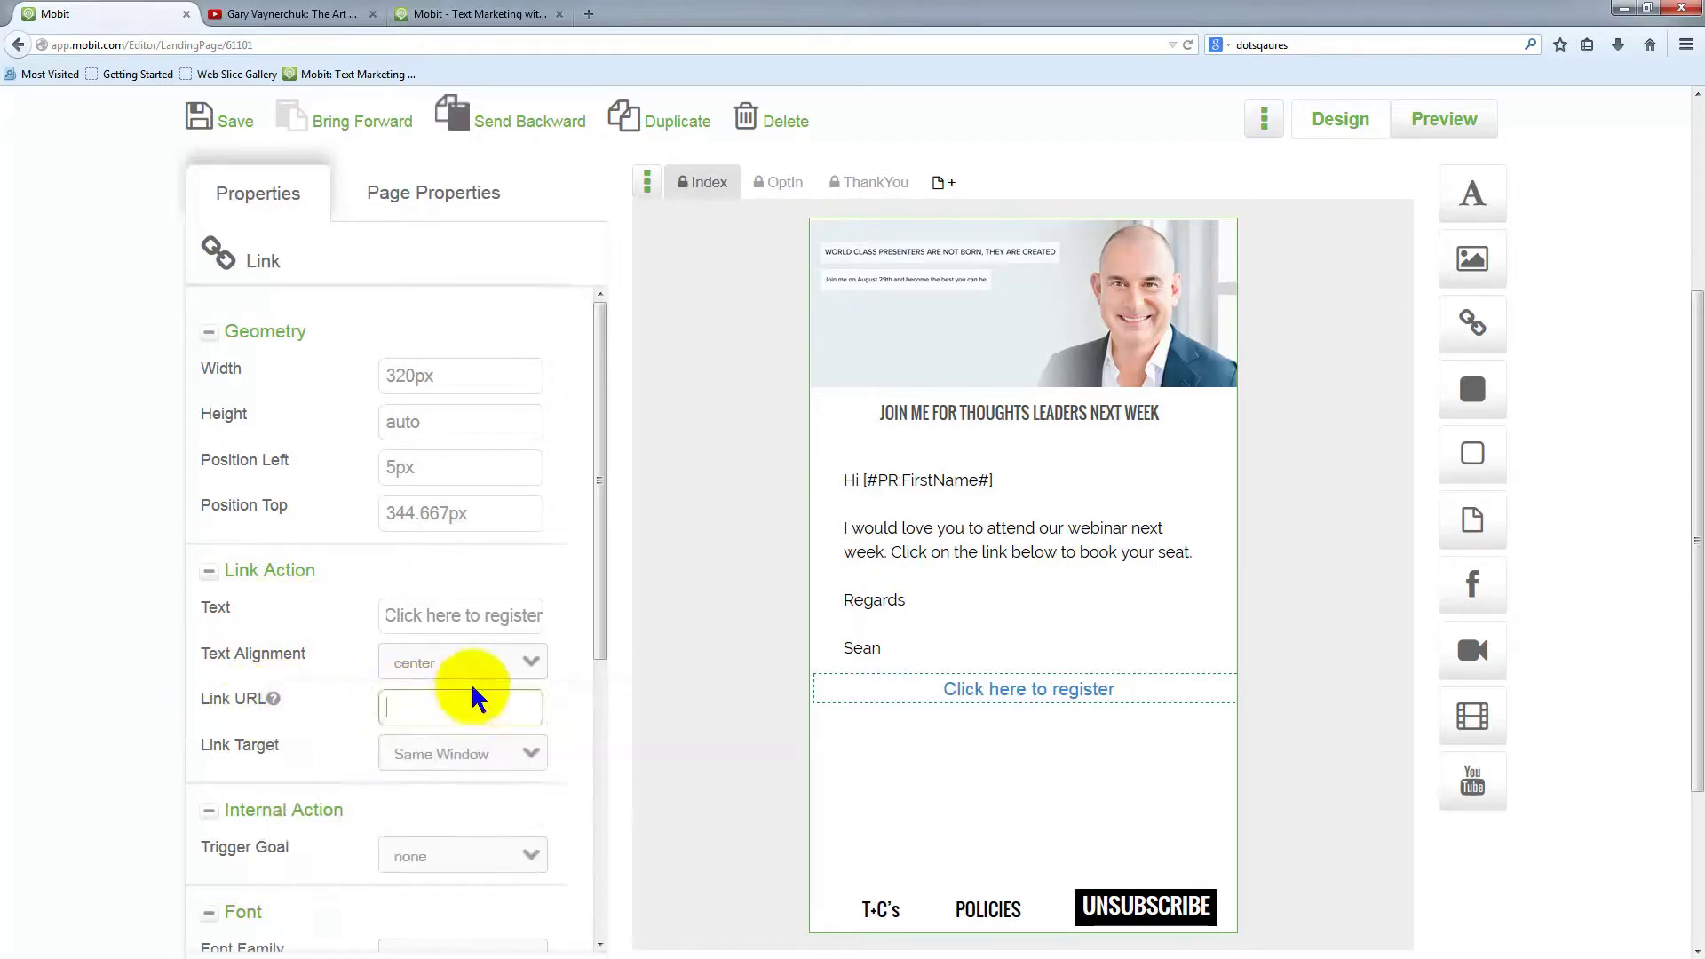
pyautogui.click(448, 709)
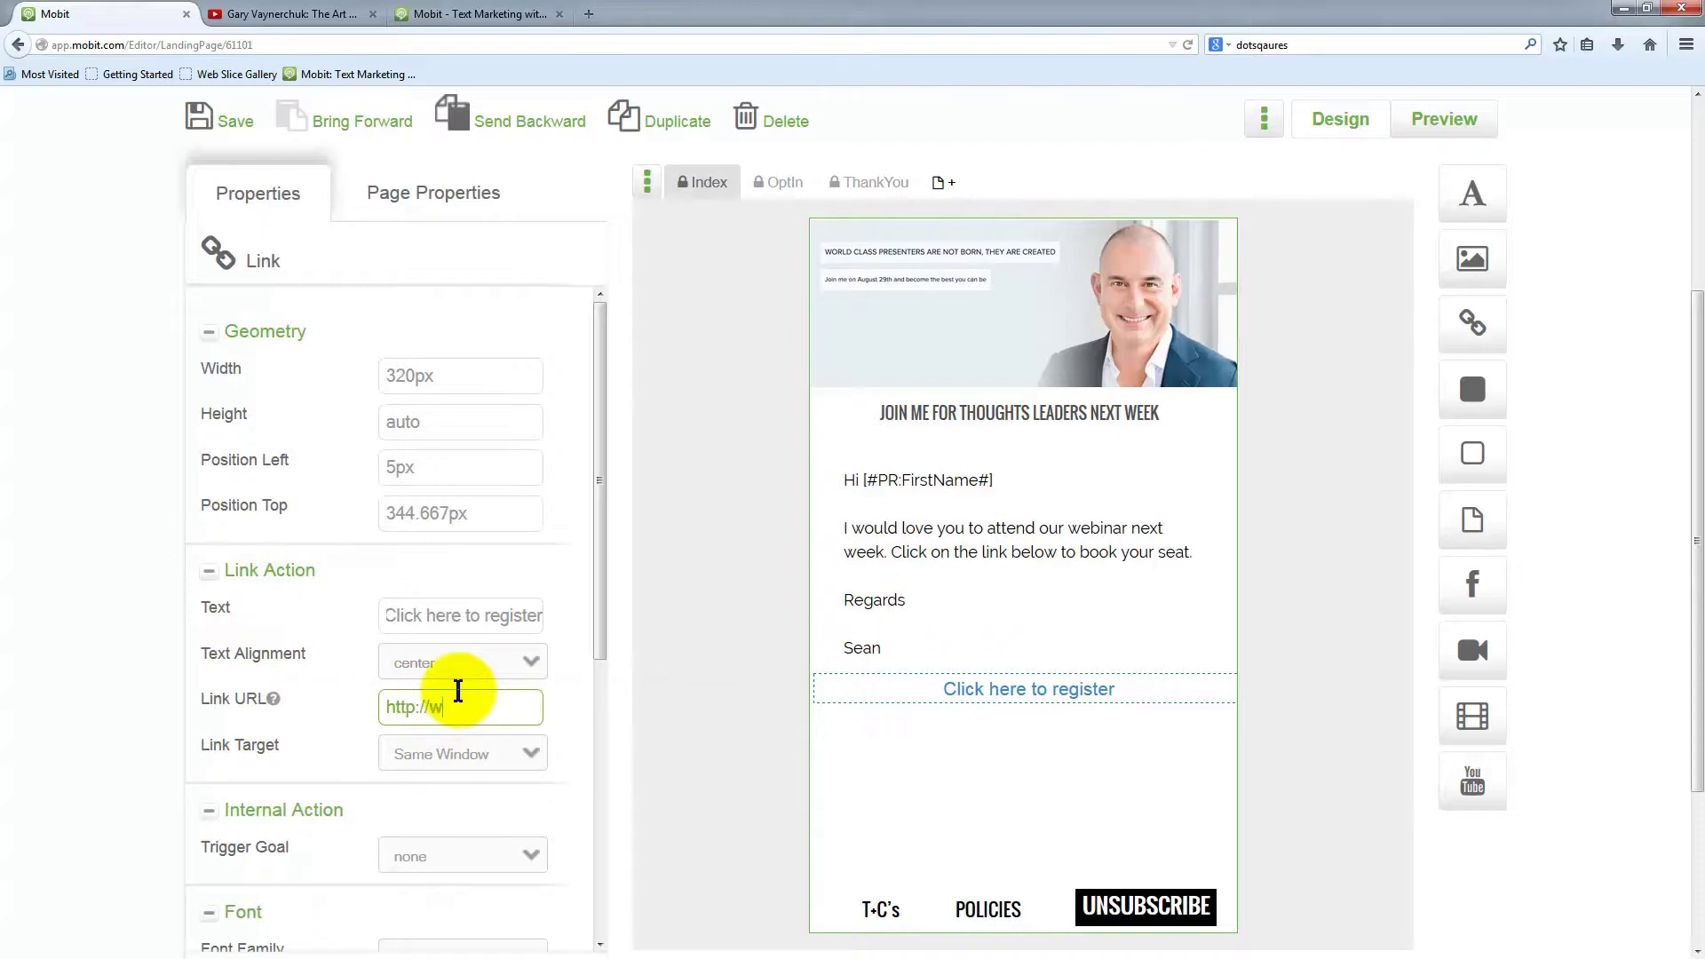
pyautogui.write('http://www.mobit.com')
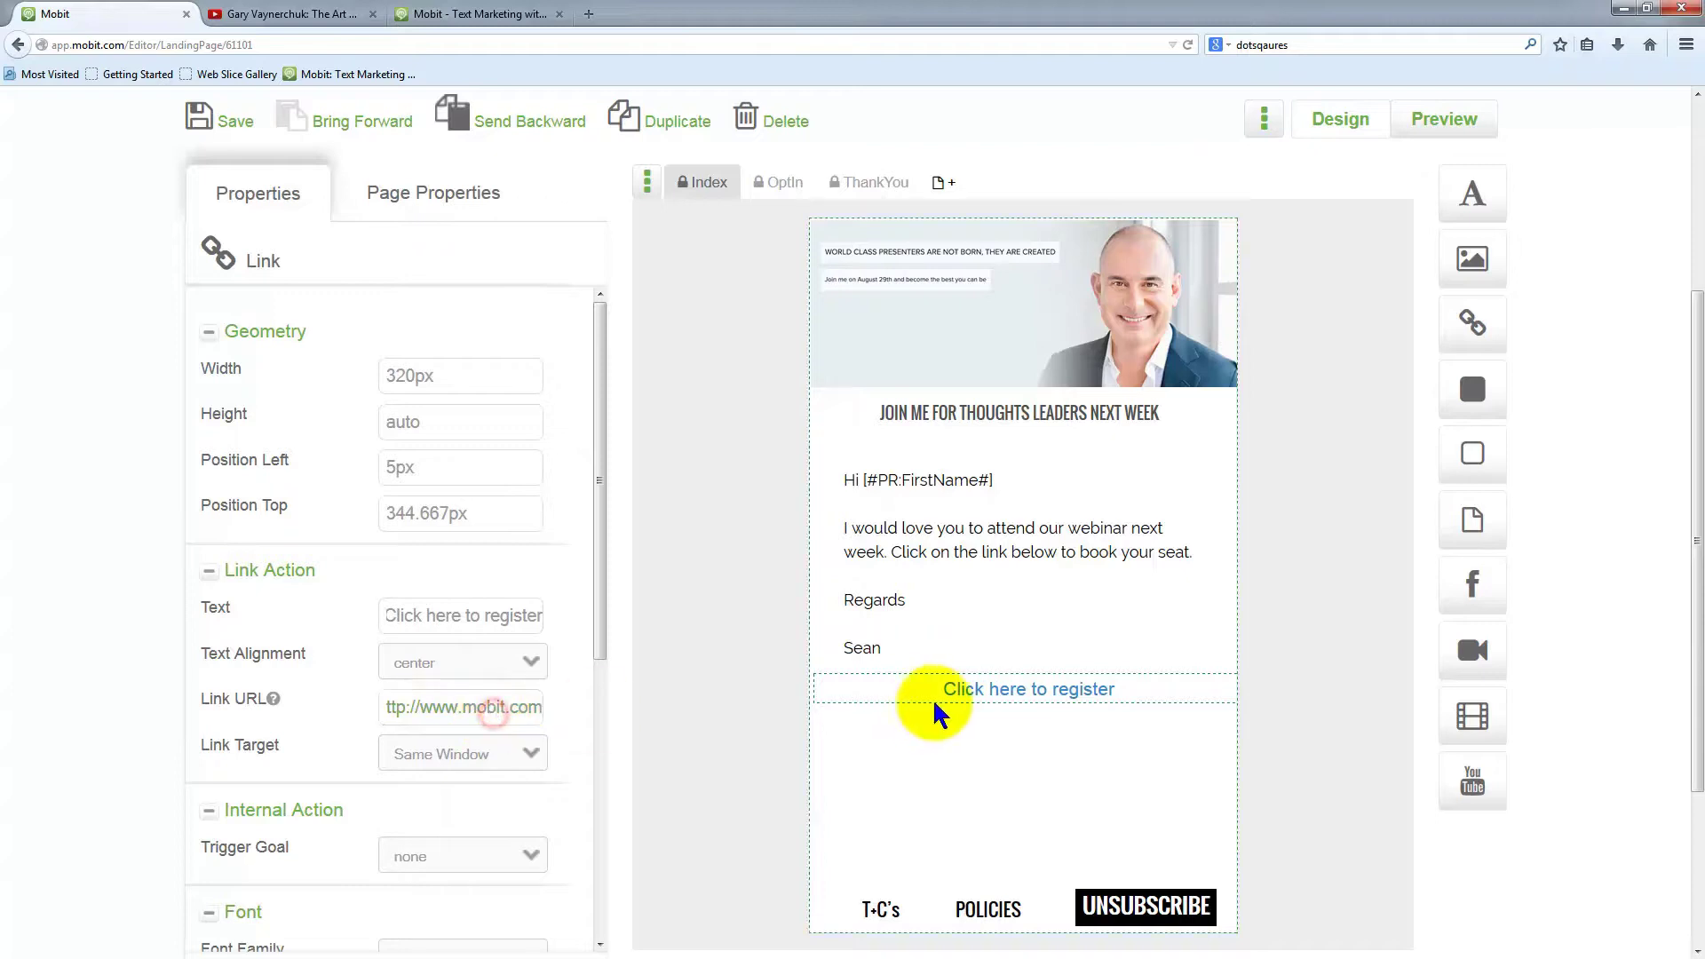
pyautogui.moveTo(1007, 699); pyautogui.dragTo(1085, 390)
pyautogui.moveTo(1085, 674); pyautogui.dragTo(1035, 666)
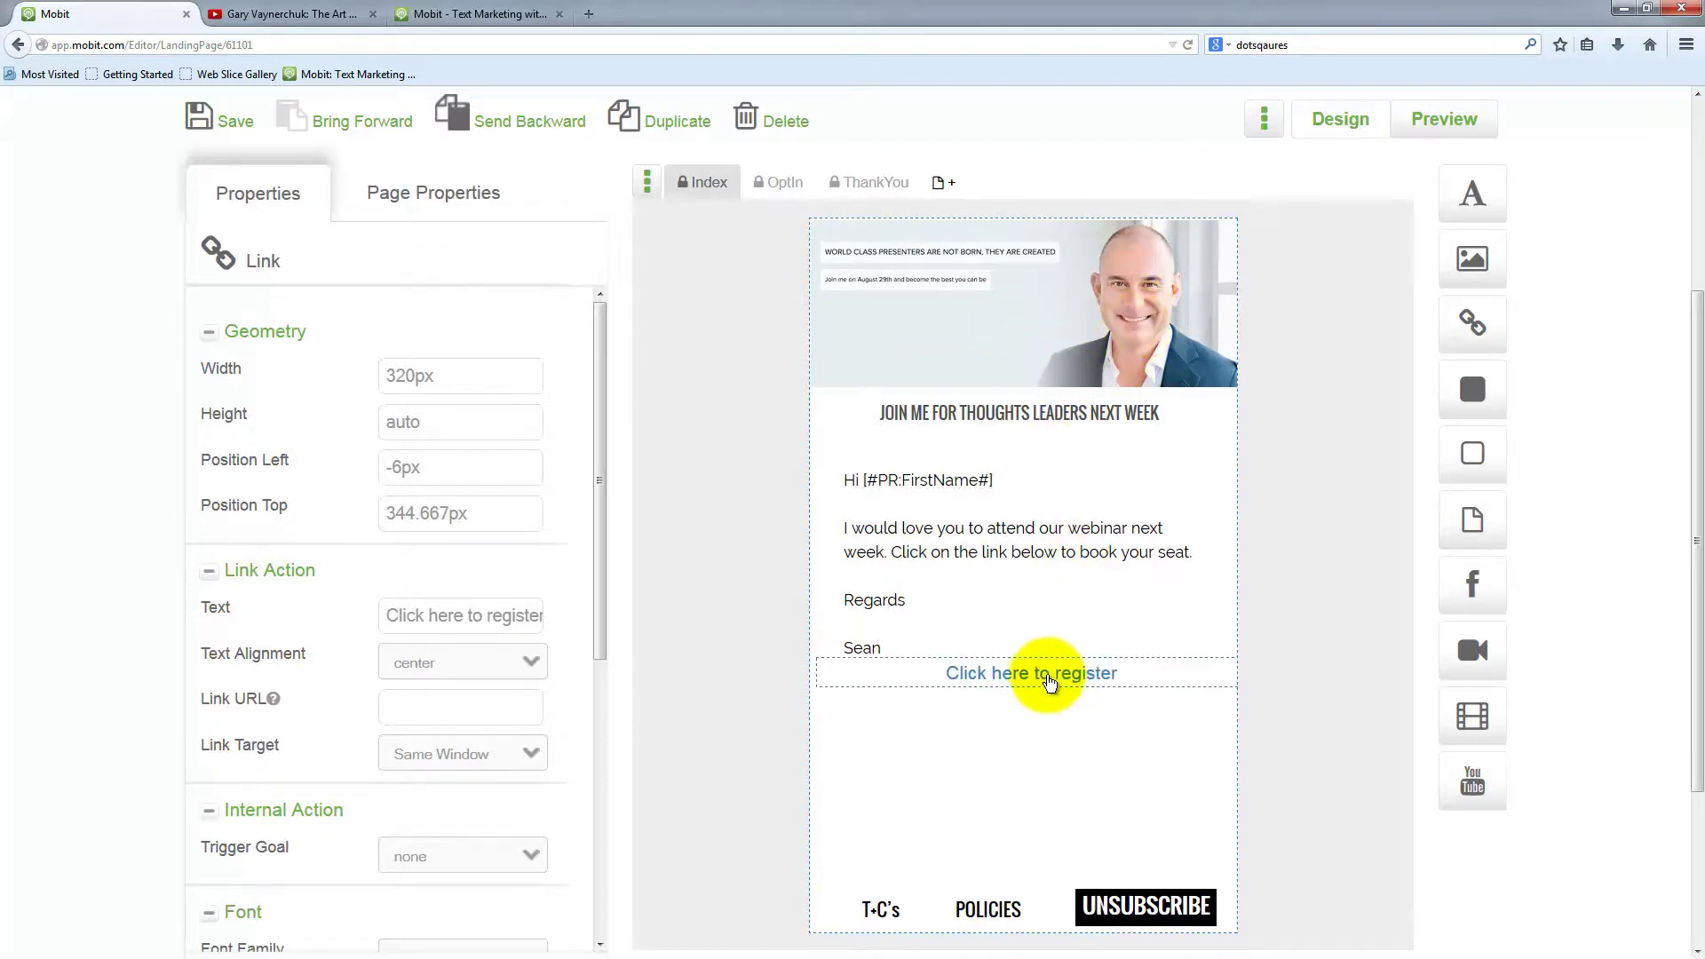
pyautogui.press('Delete')
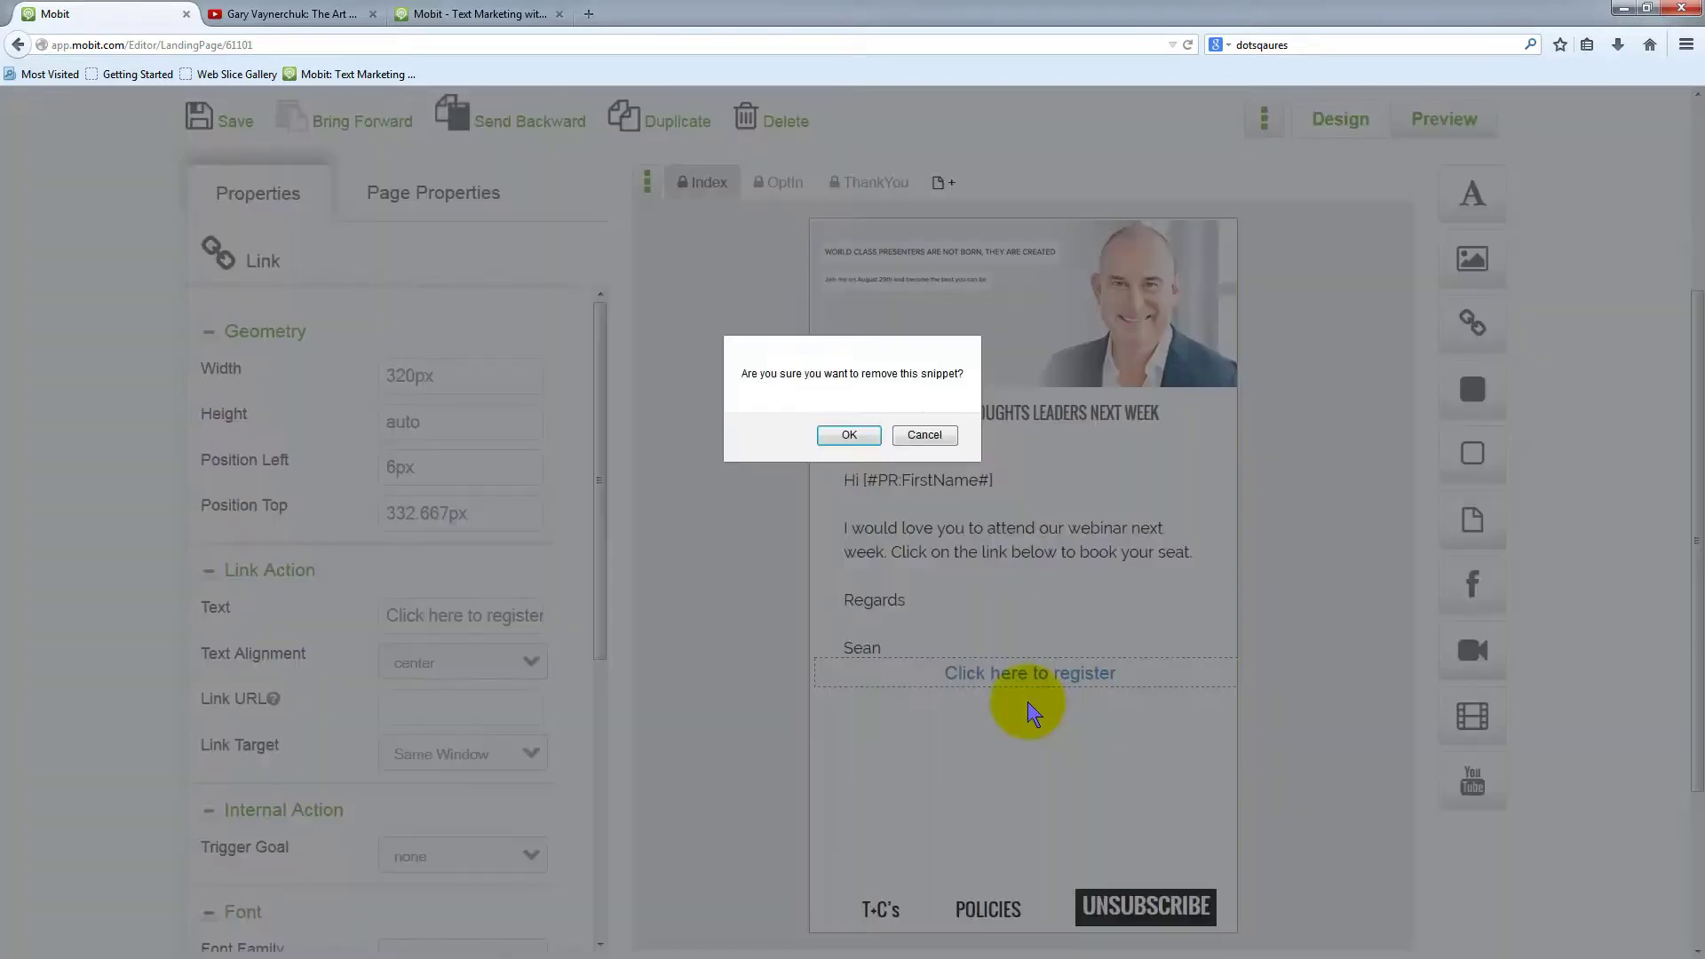
pyautogui.click(923, 435)
pyautogui.moveTo(1020, 674); pyautogui.dragTo(1037, 706)
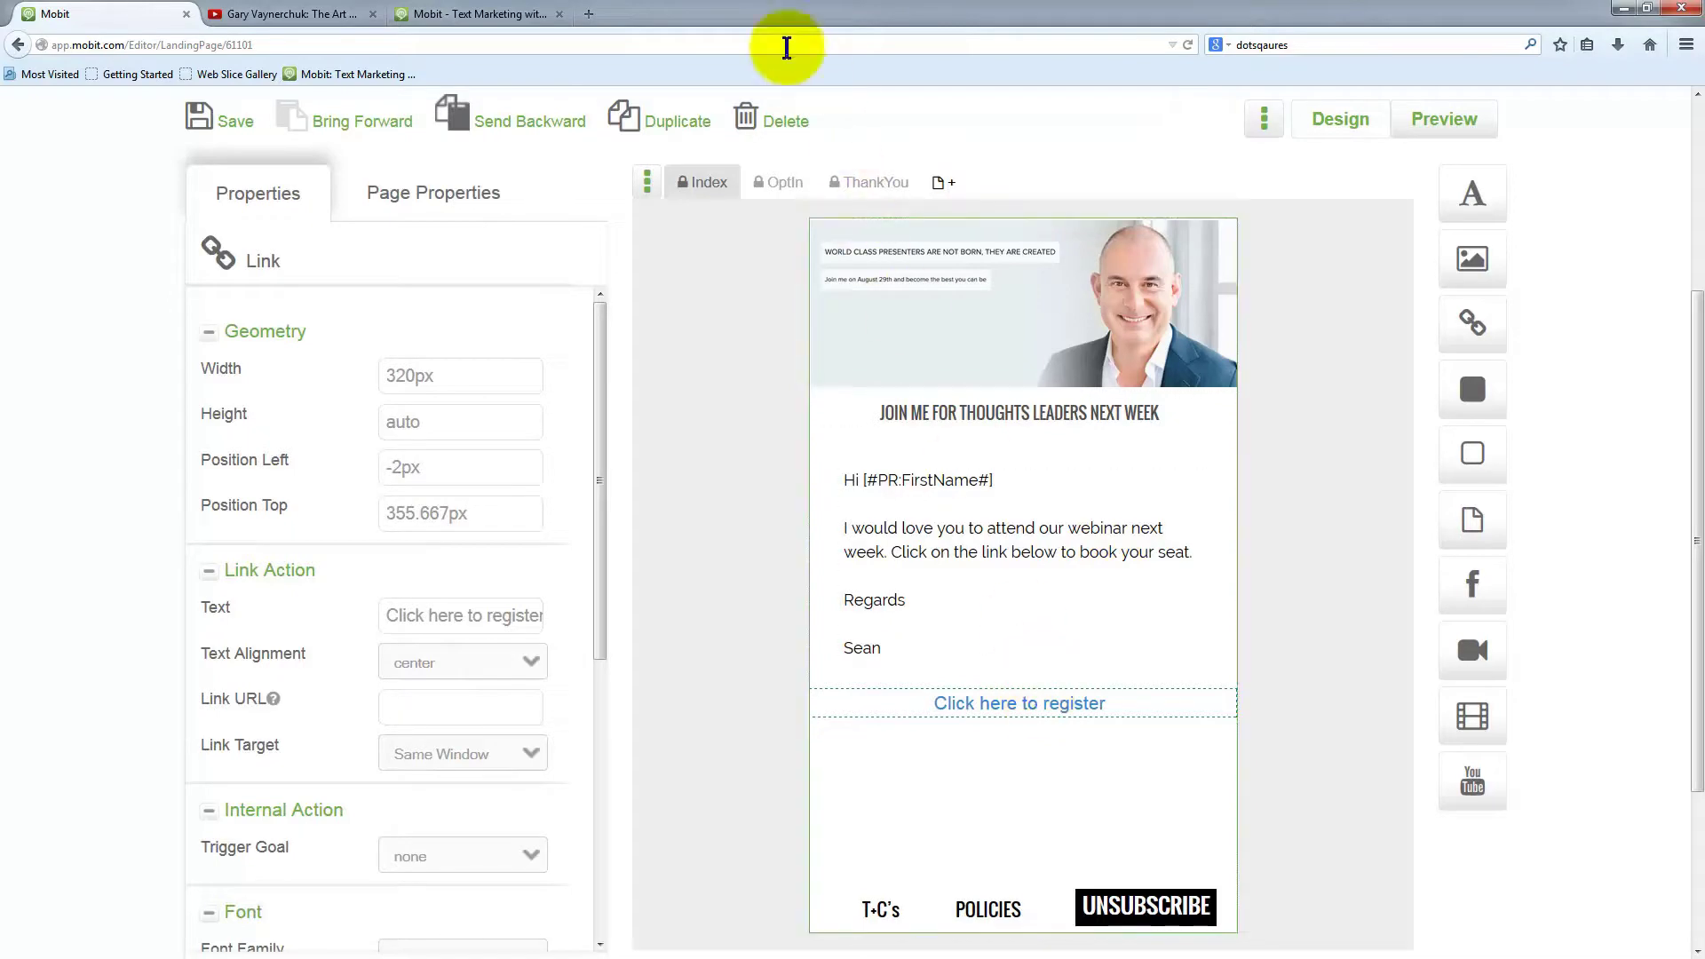
pyautogui.click(767, 124)
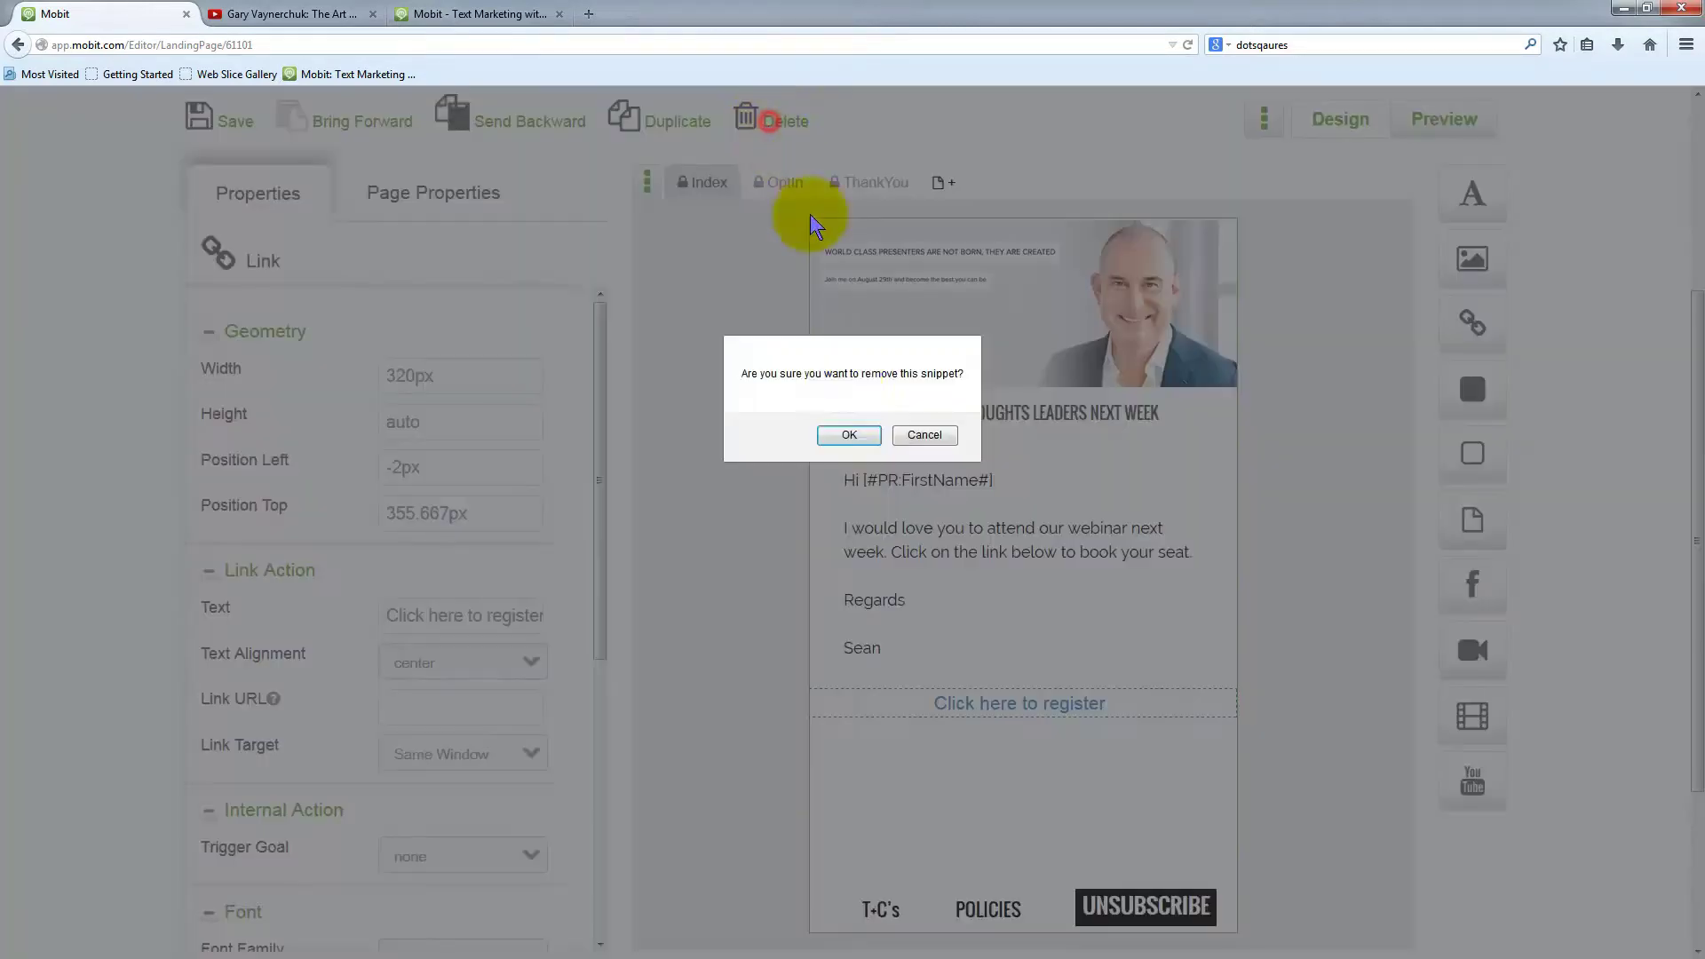
pyautogui.click(853, 431)
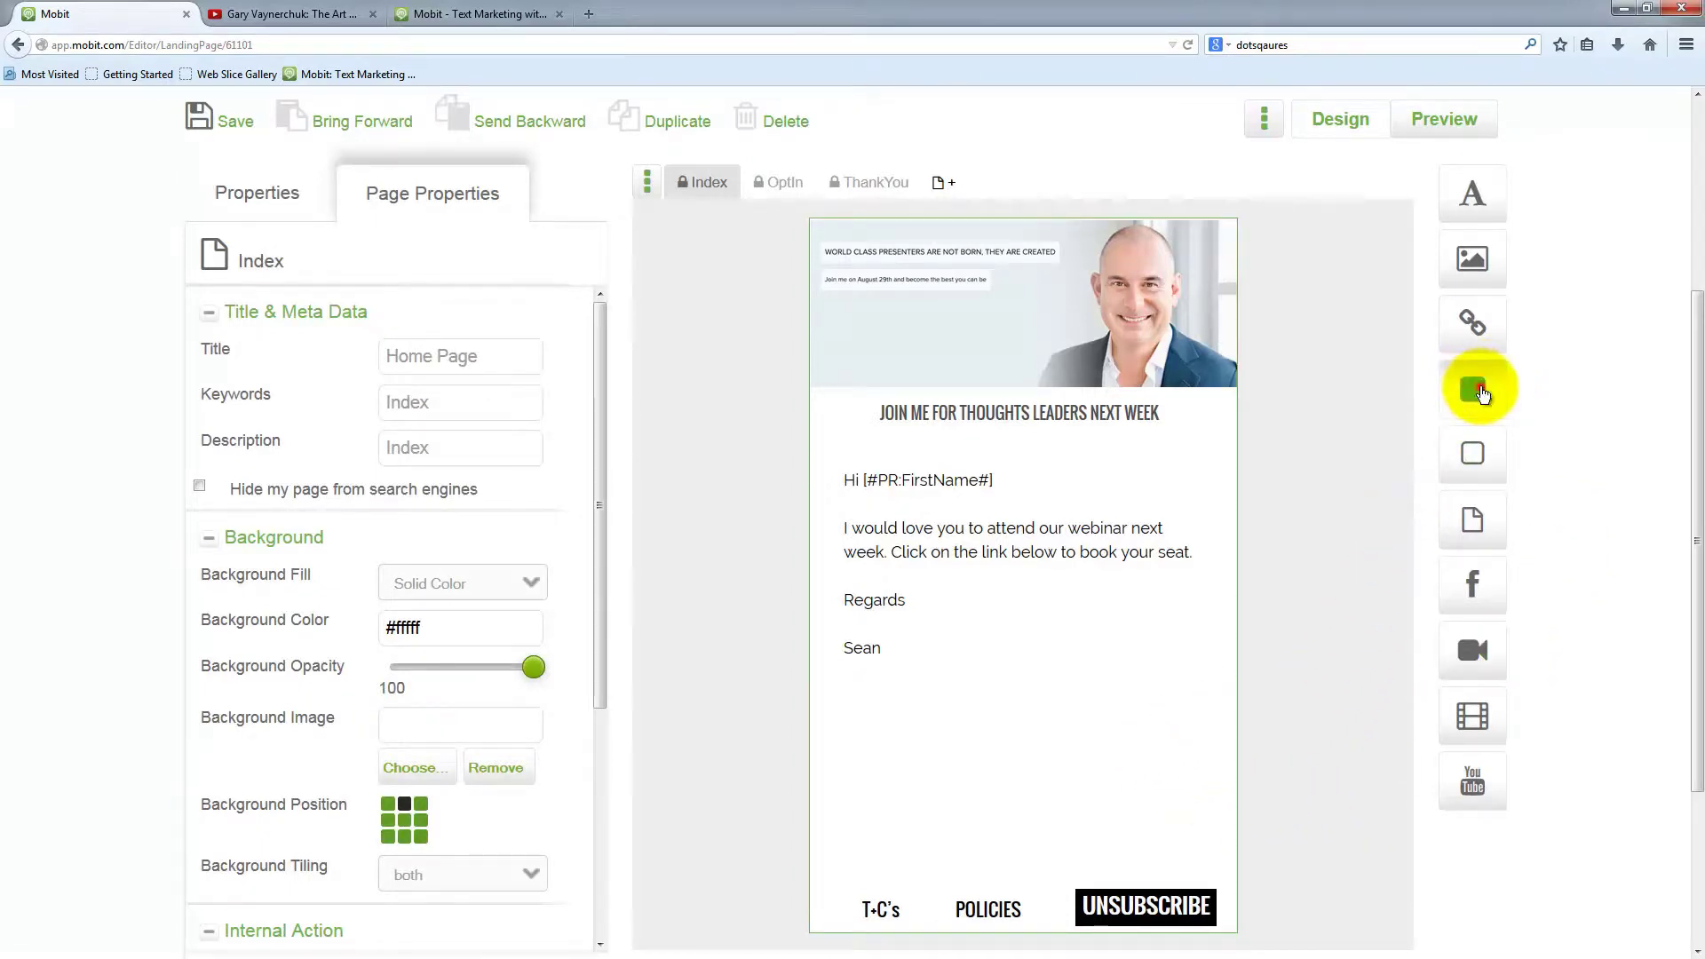
# Add a button below the signature labelled 'Click here to book your seat'
pyautogui.moveTo(1478, 390); pyautogui.dragTo(1019, 693)
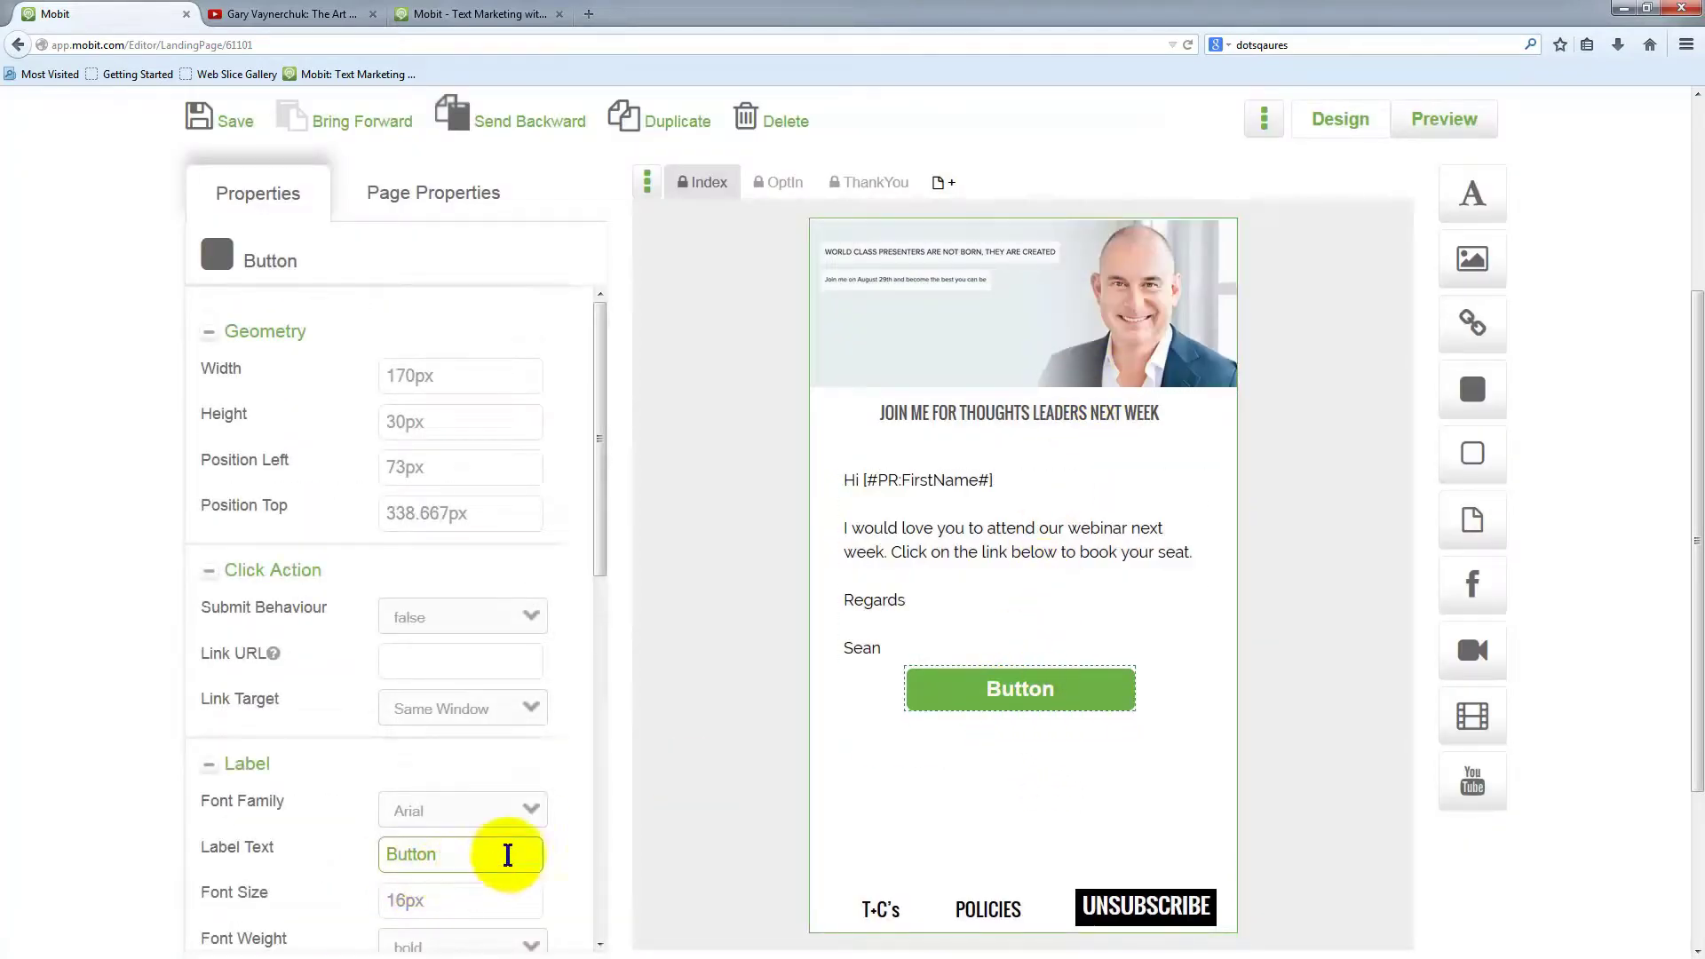
pyautogui.click(460, 852)
pyautogui.scroll(-1, 455, 850)
pyautogui.moveTo(451, 800); pyautogui.dragTo(350, 802)
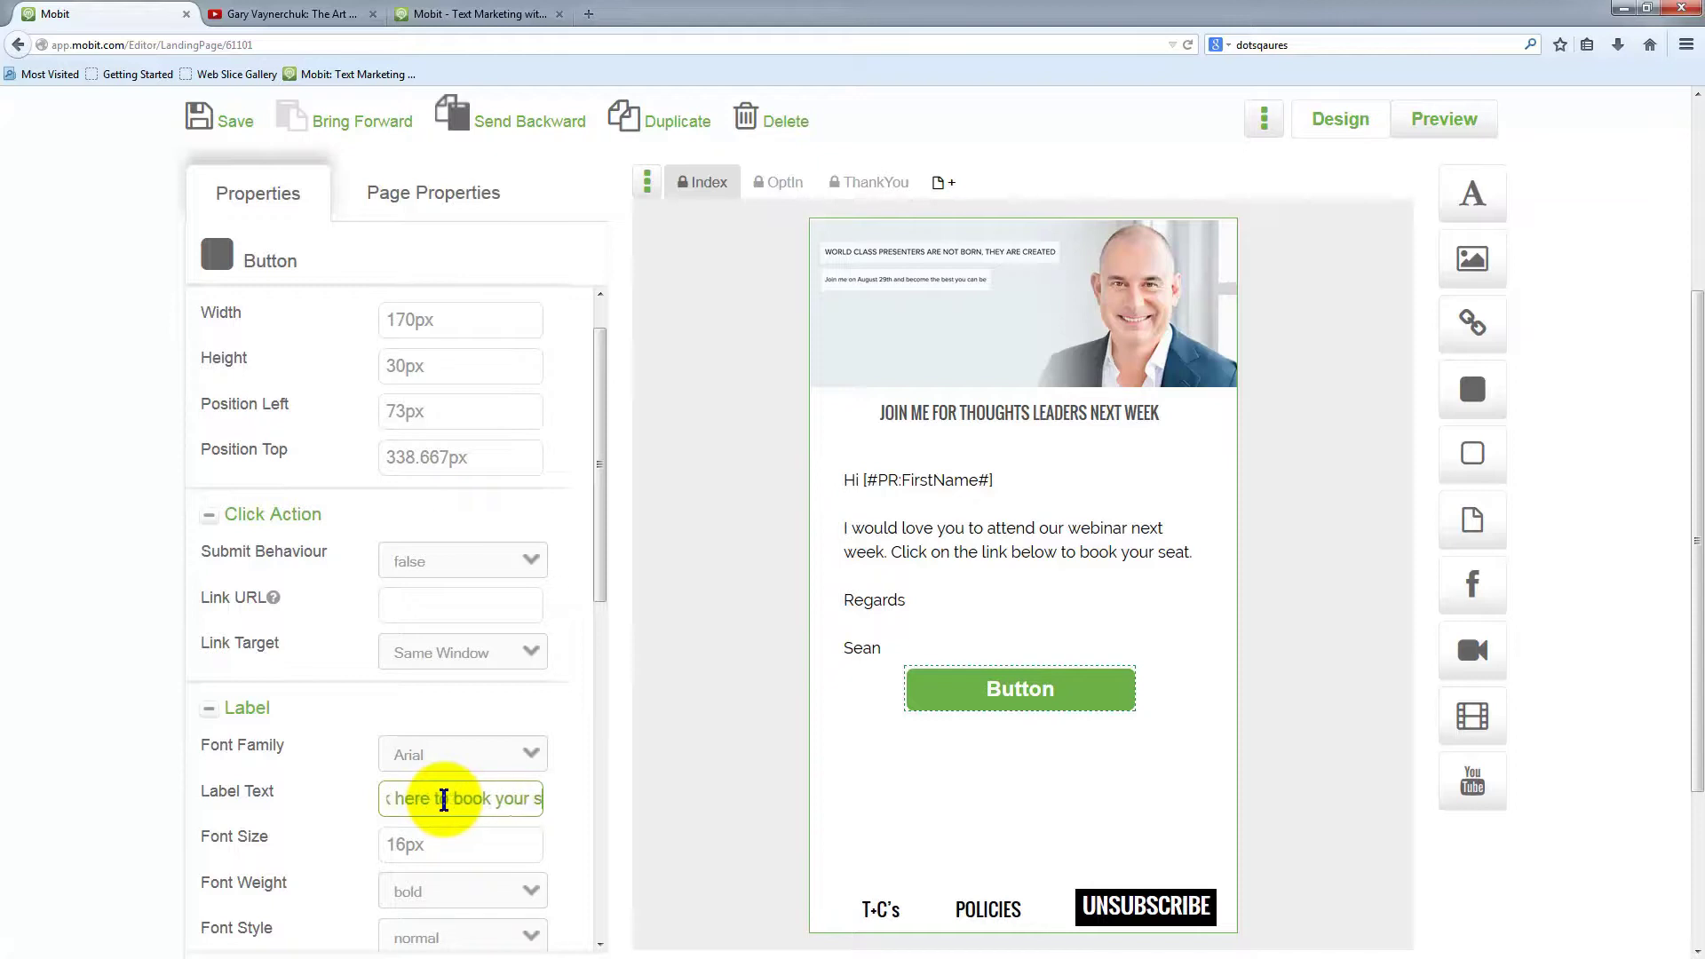
pyautogui.click(453, 837)
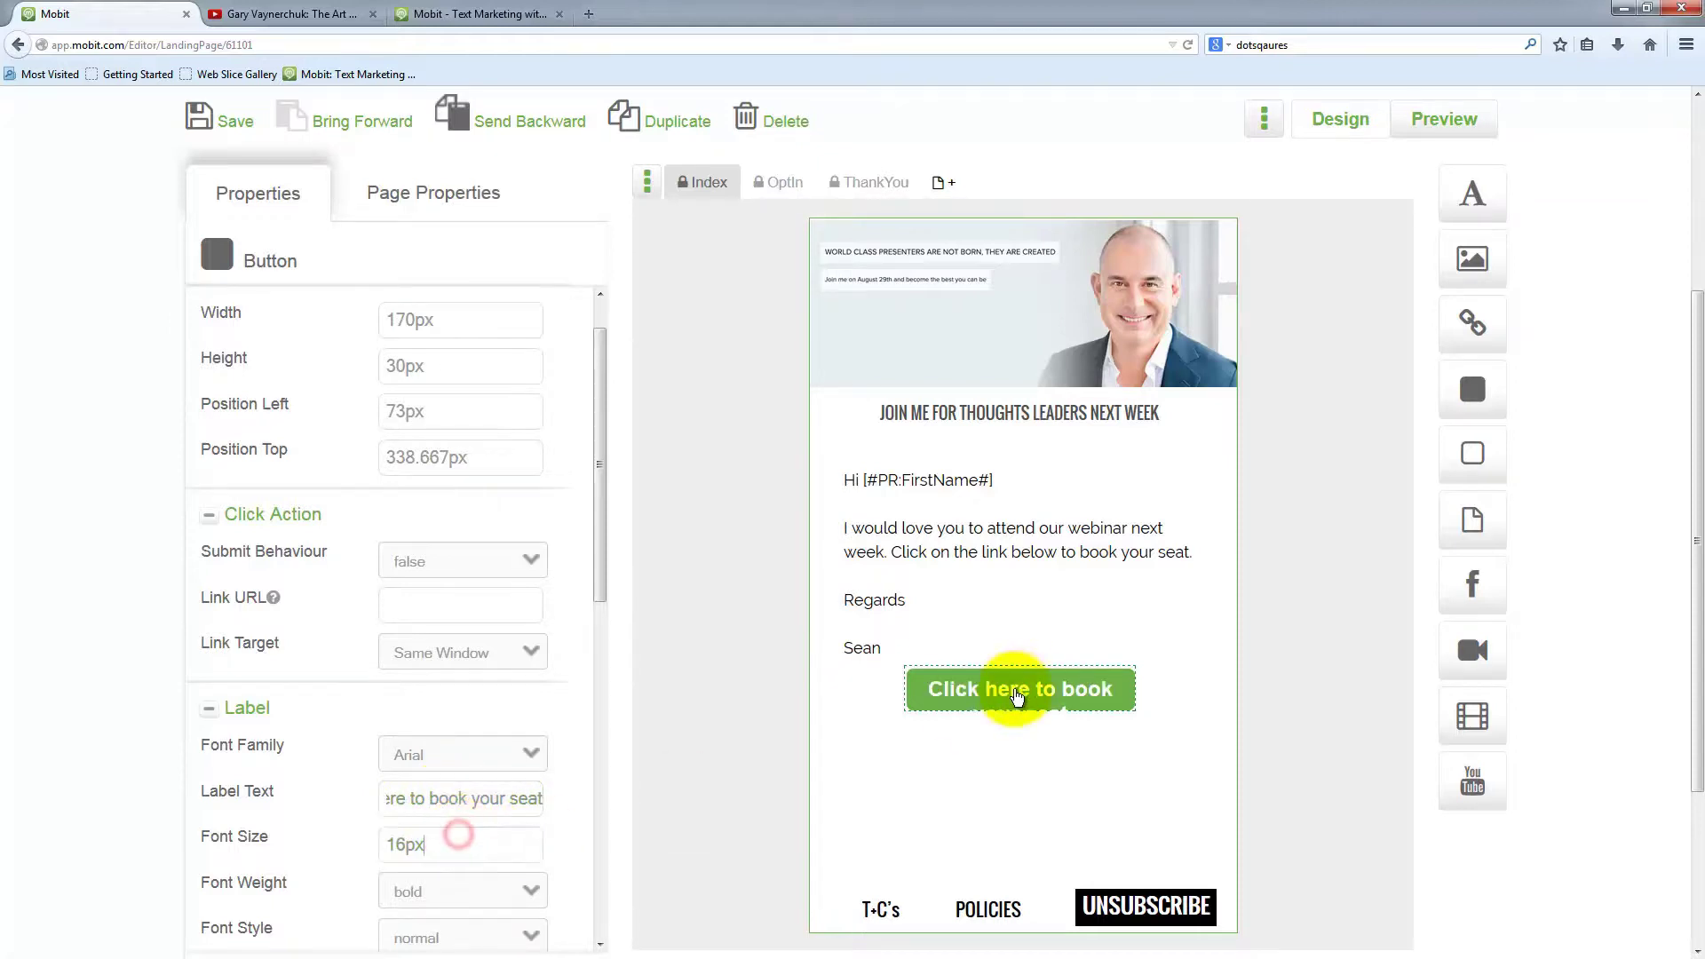
# Widen the booking button to fit its label and shift it left into place
pyautogui.click(1133, 685)
pyautogui.moveTo(1150, 692); pyautogui.dragTo(1217, 688)
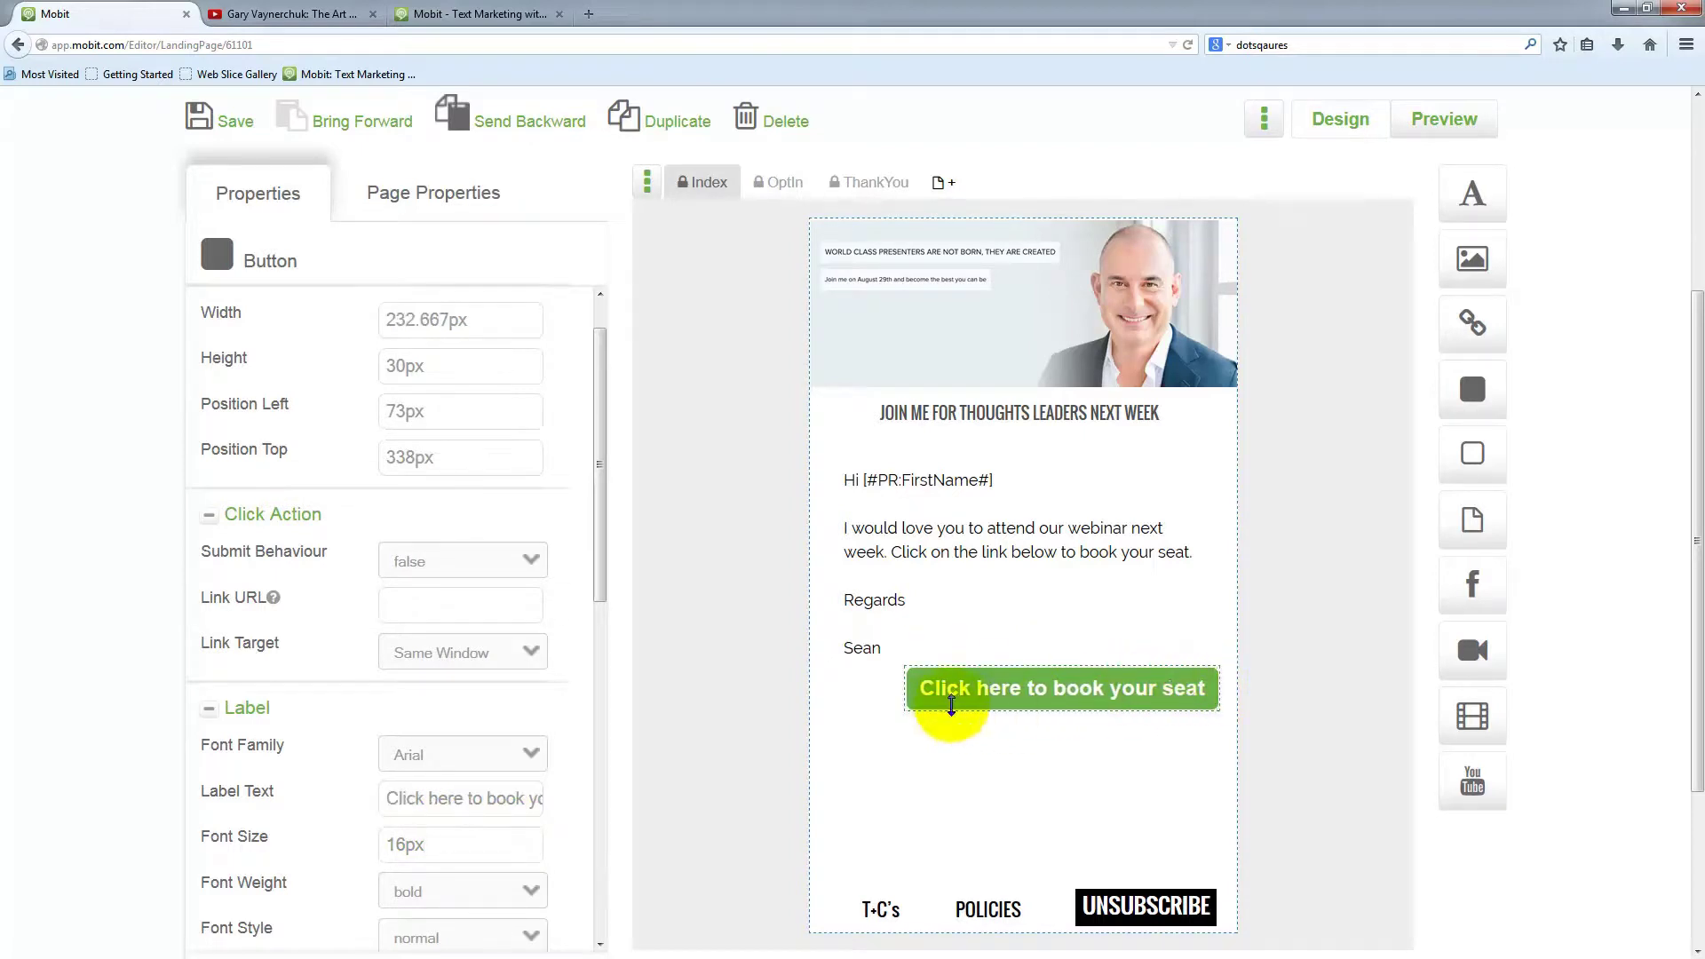
pyautogui.moveTo(950, 704); pyautogui.dragTo(883, 685)
pyautogui.moveTo(1025, 702); pyautogui.dragTo(997, 696)
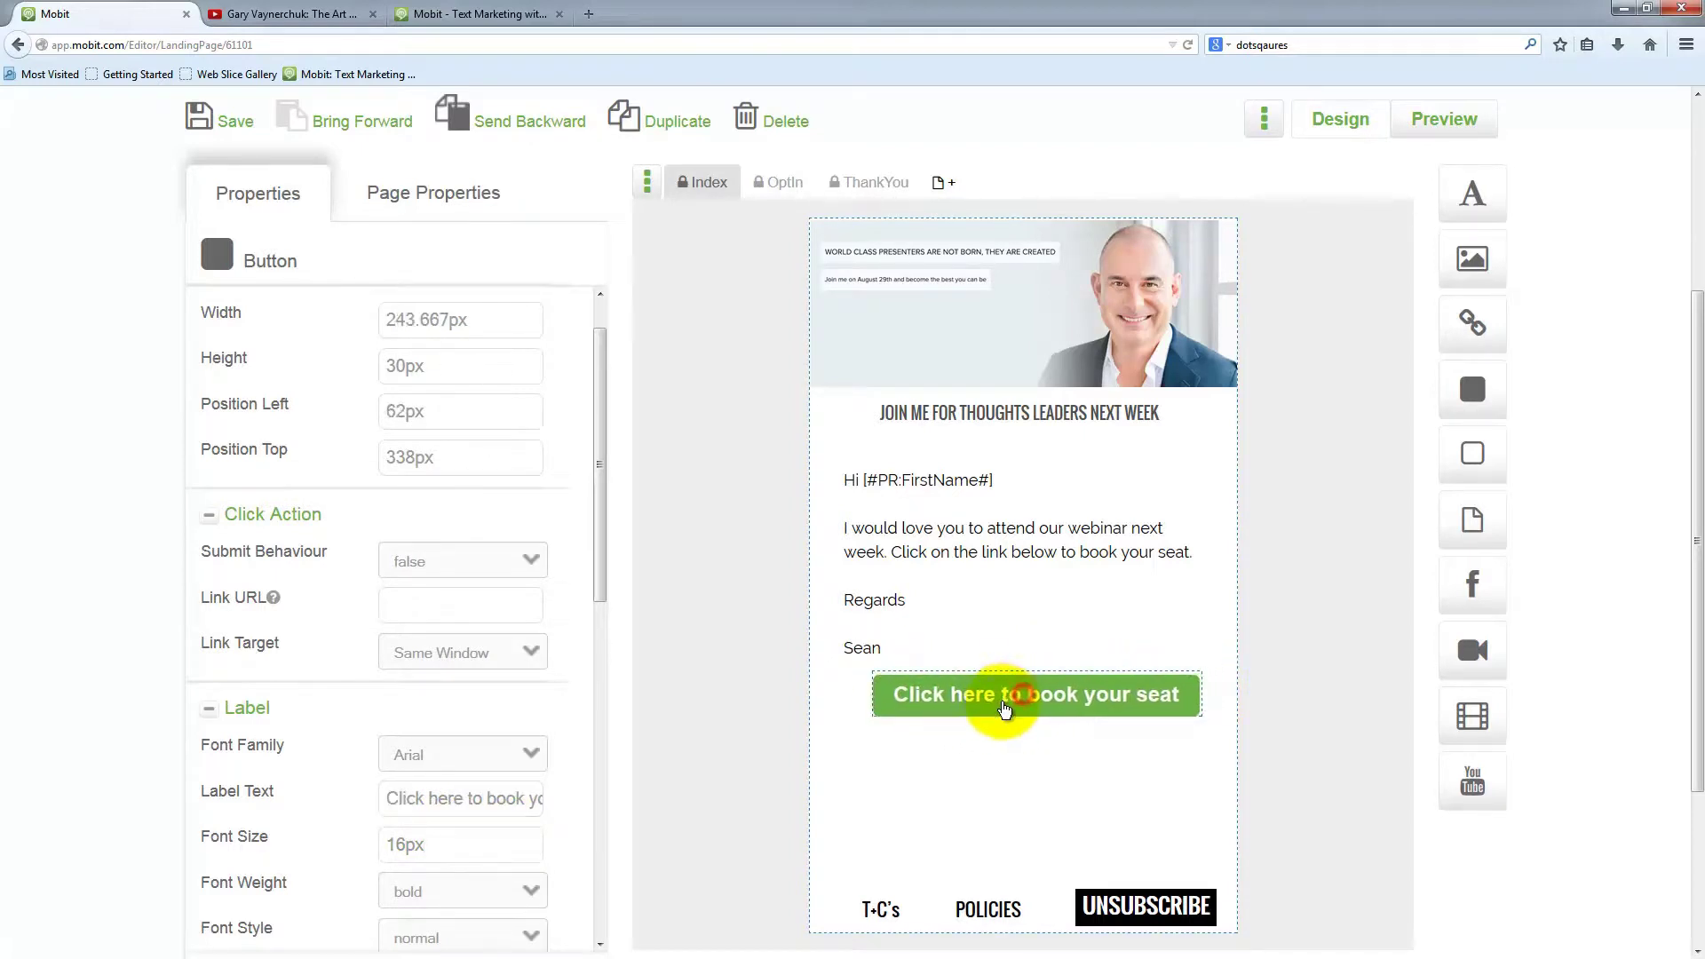
# Adjust the label's font size and colour values, then bring up the Background colour picker
pyautogui.scroll(-2, 419, 837)
pyautogui.click(401, 733)
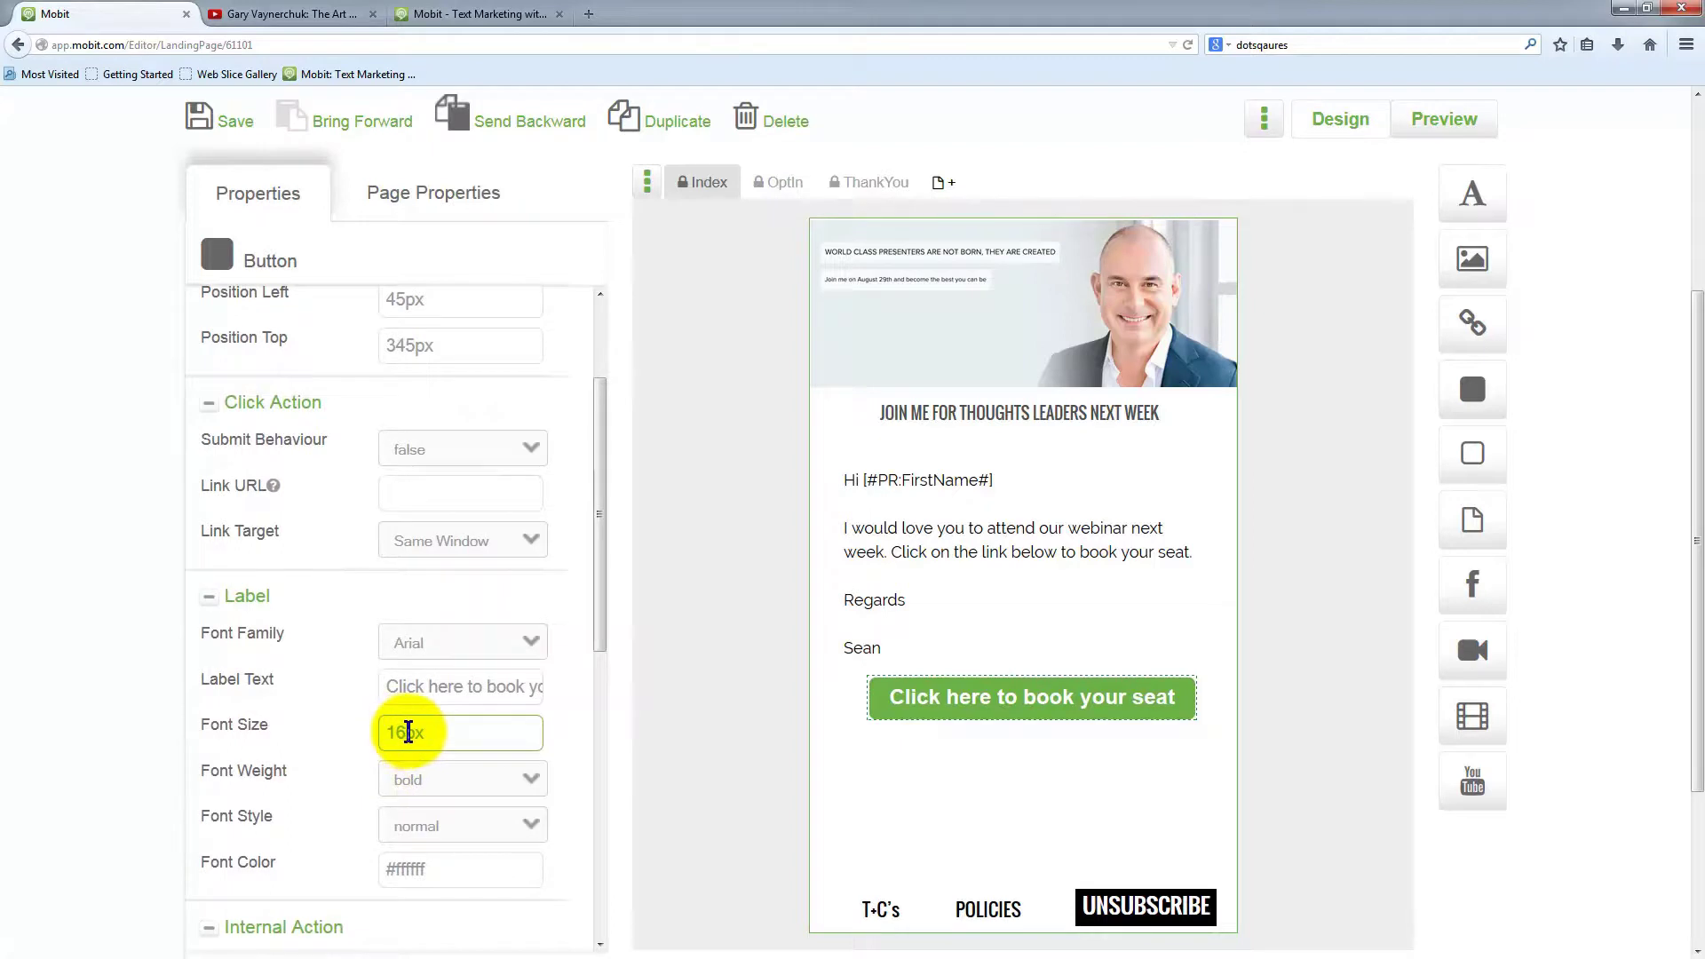
pyautogui.click(416, 856)
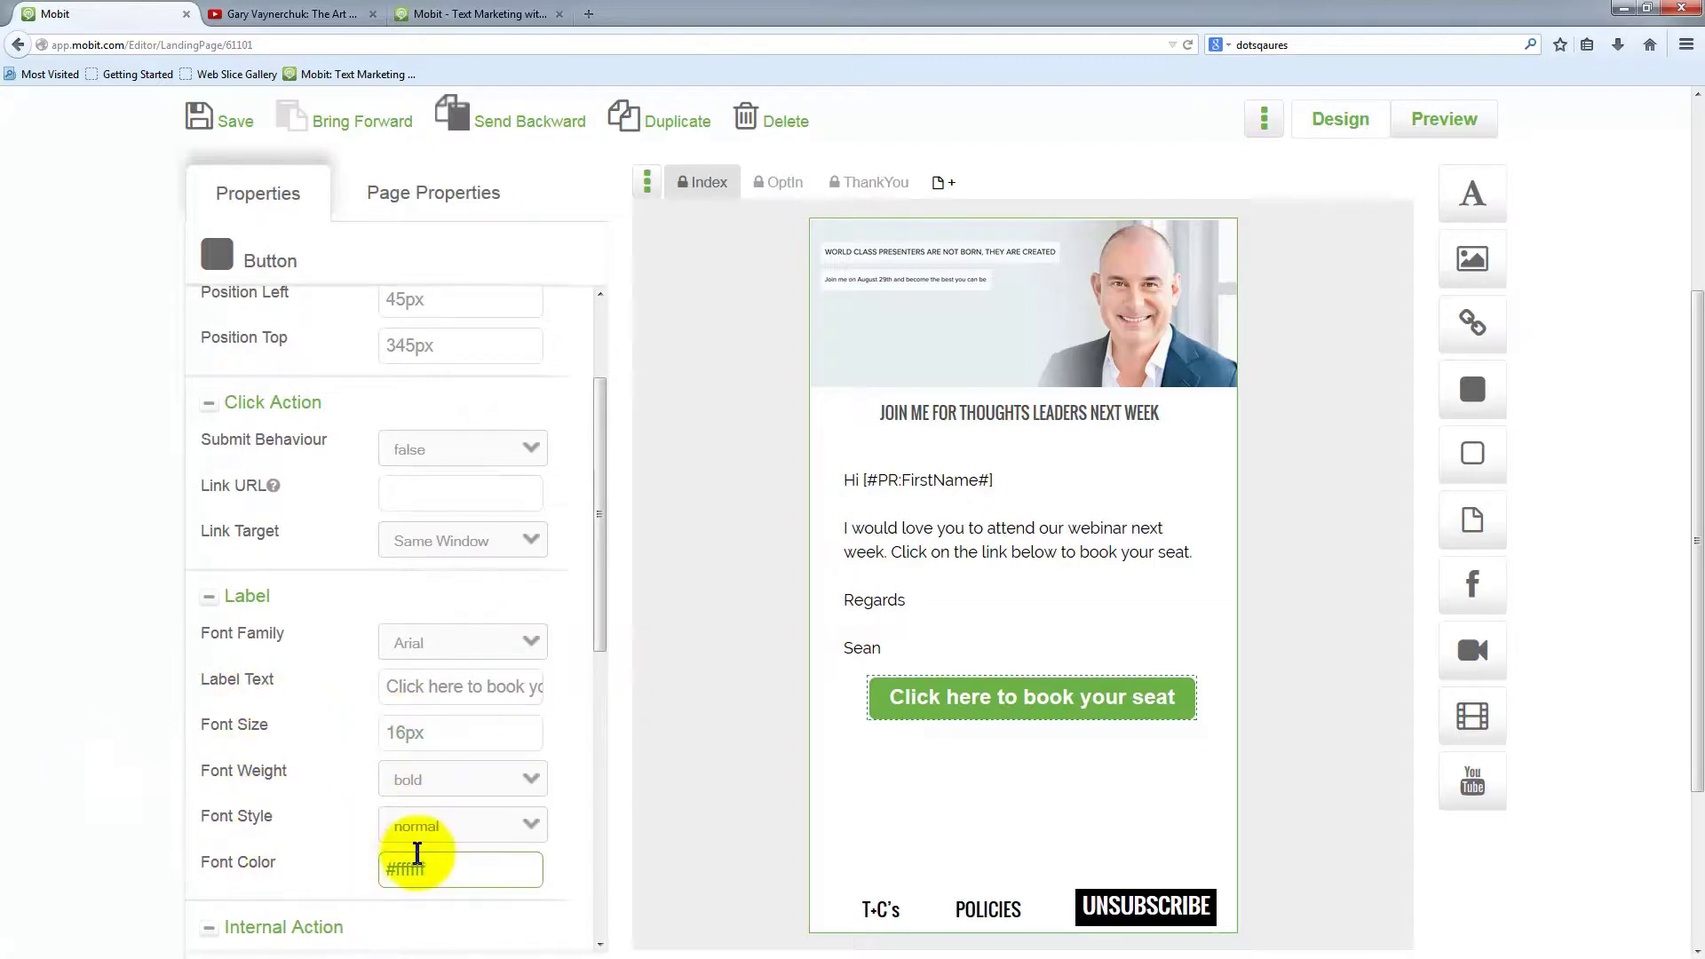
pyautogui.scroll(-5, 373, 790)
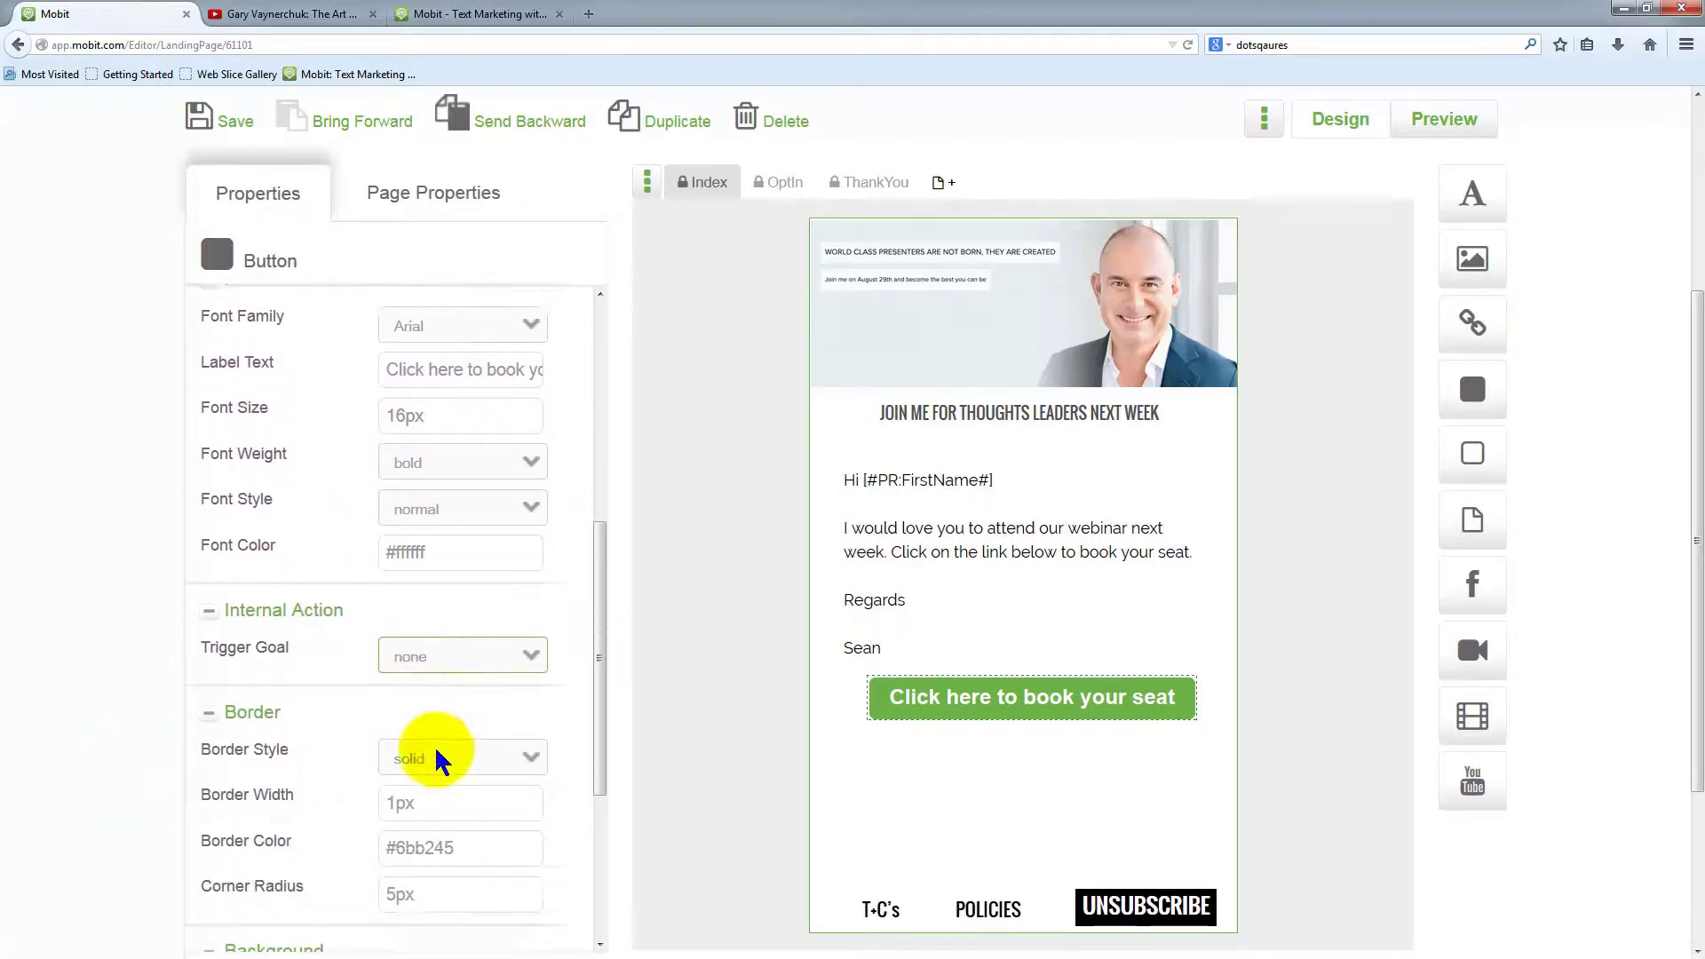
pyautogui.scroll(-2, 435, 799)
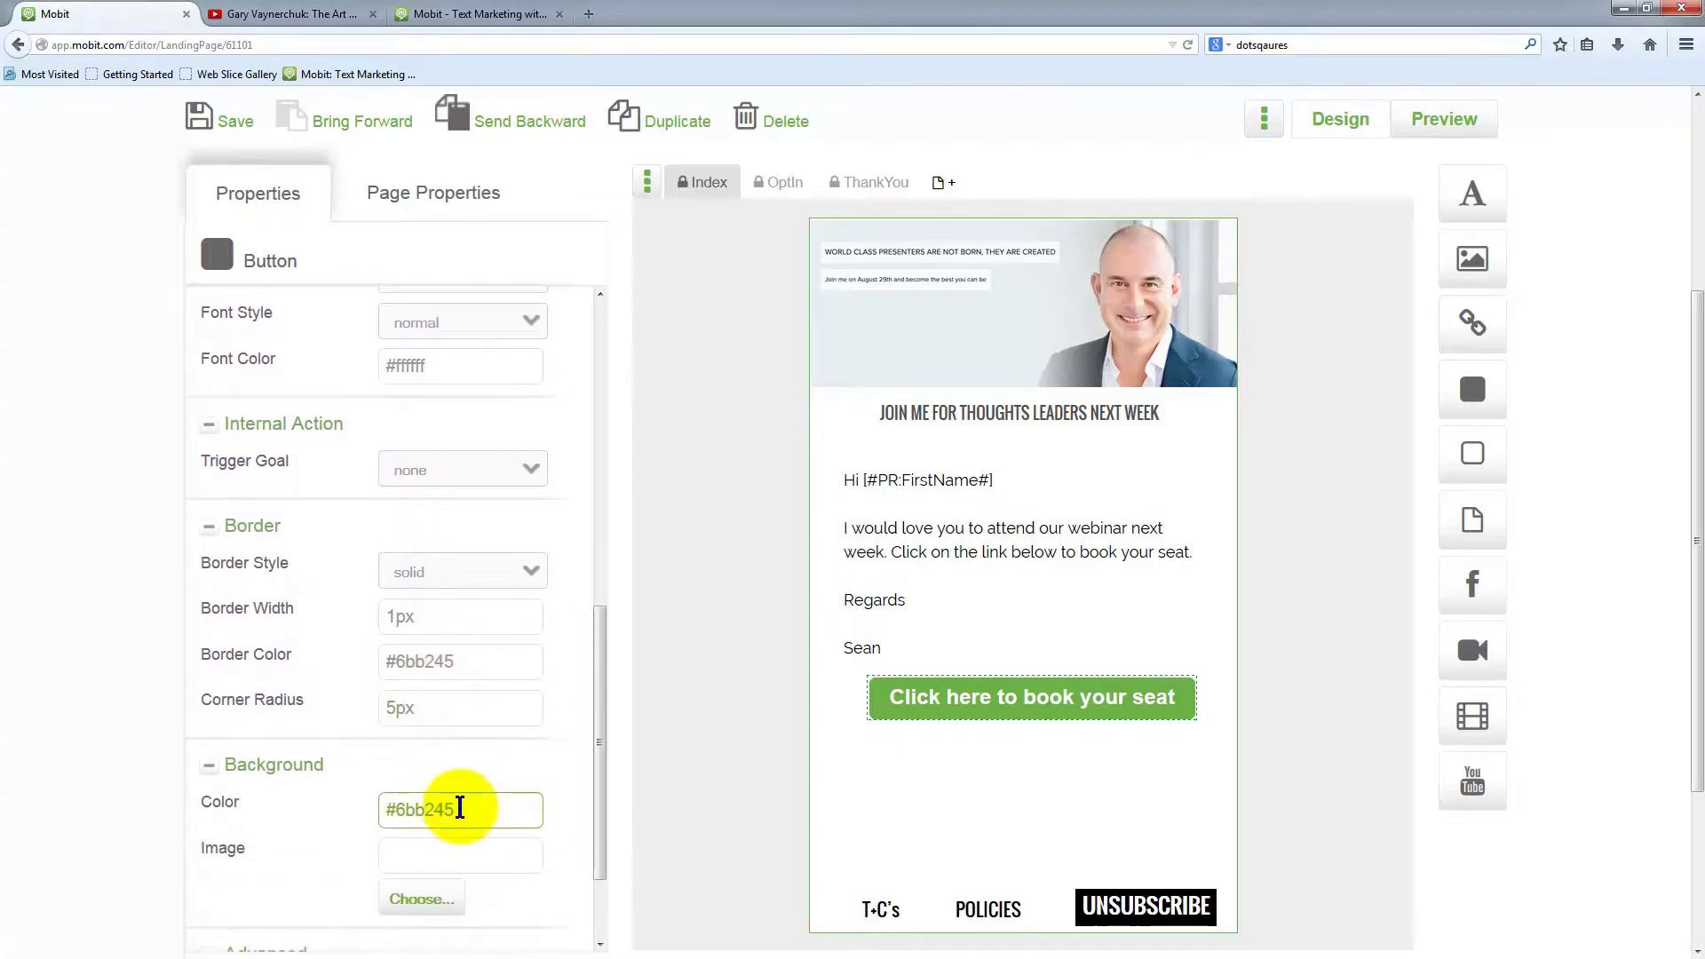
pyautogui.click(457, 809)
pyautogui.scroll(-3, 685, 692)
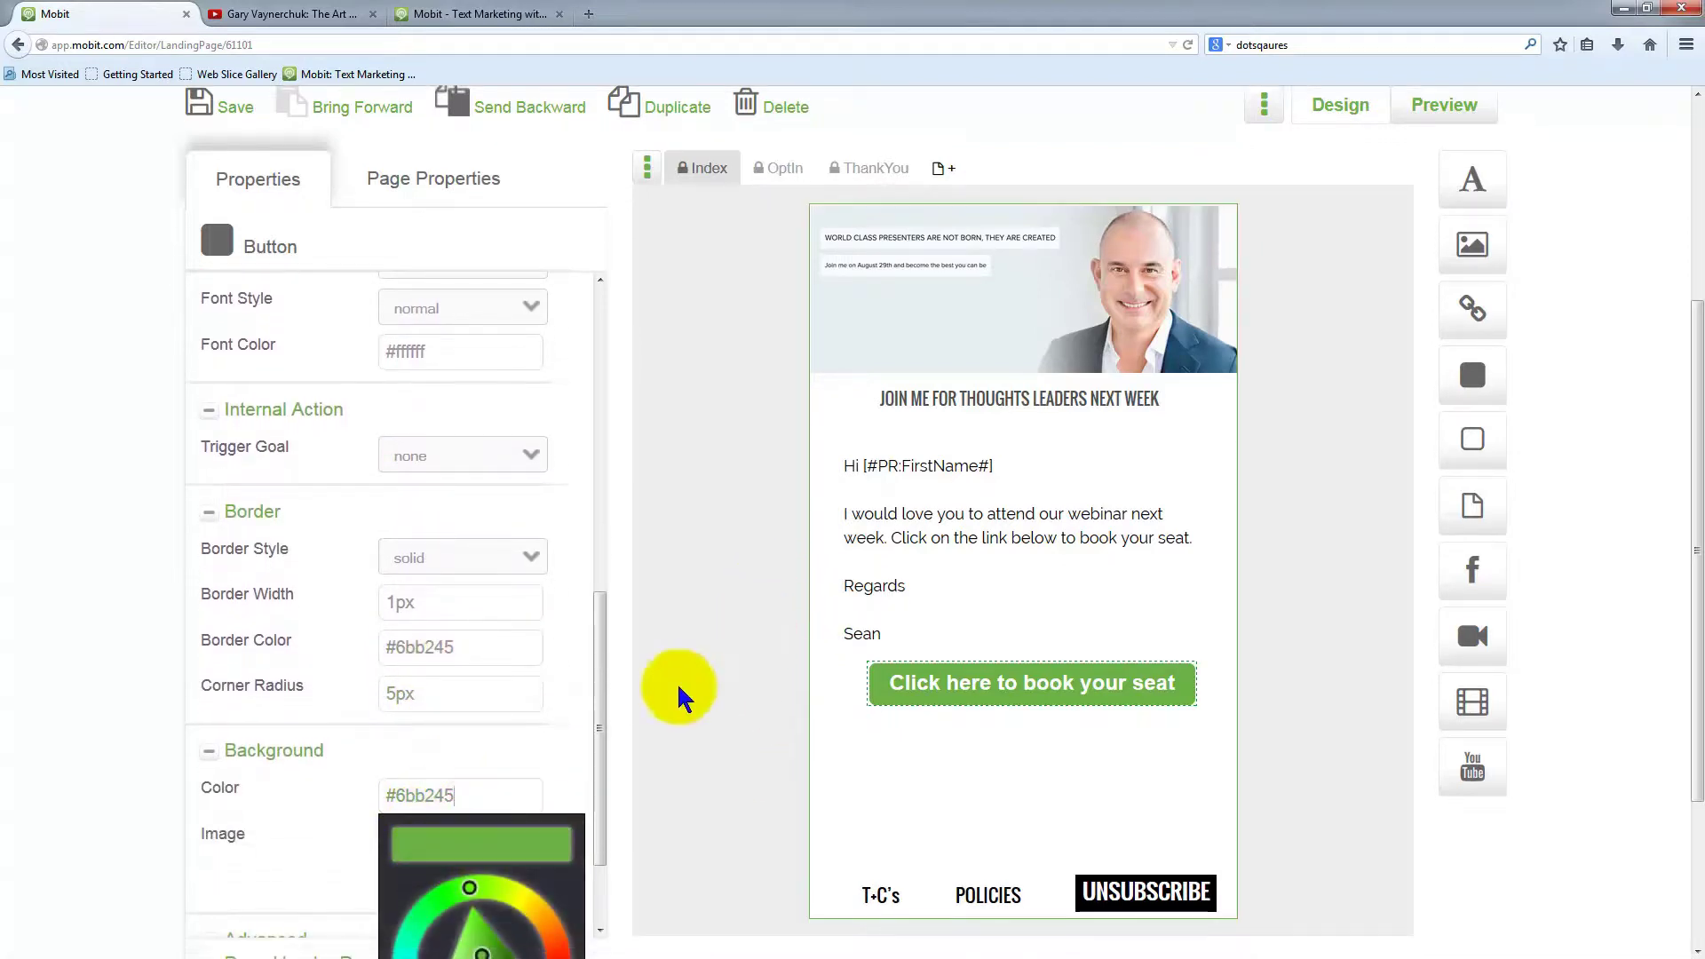
# Set the booking button's background to teal #60c9bf
pyautogui.click(415, 735)
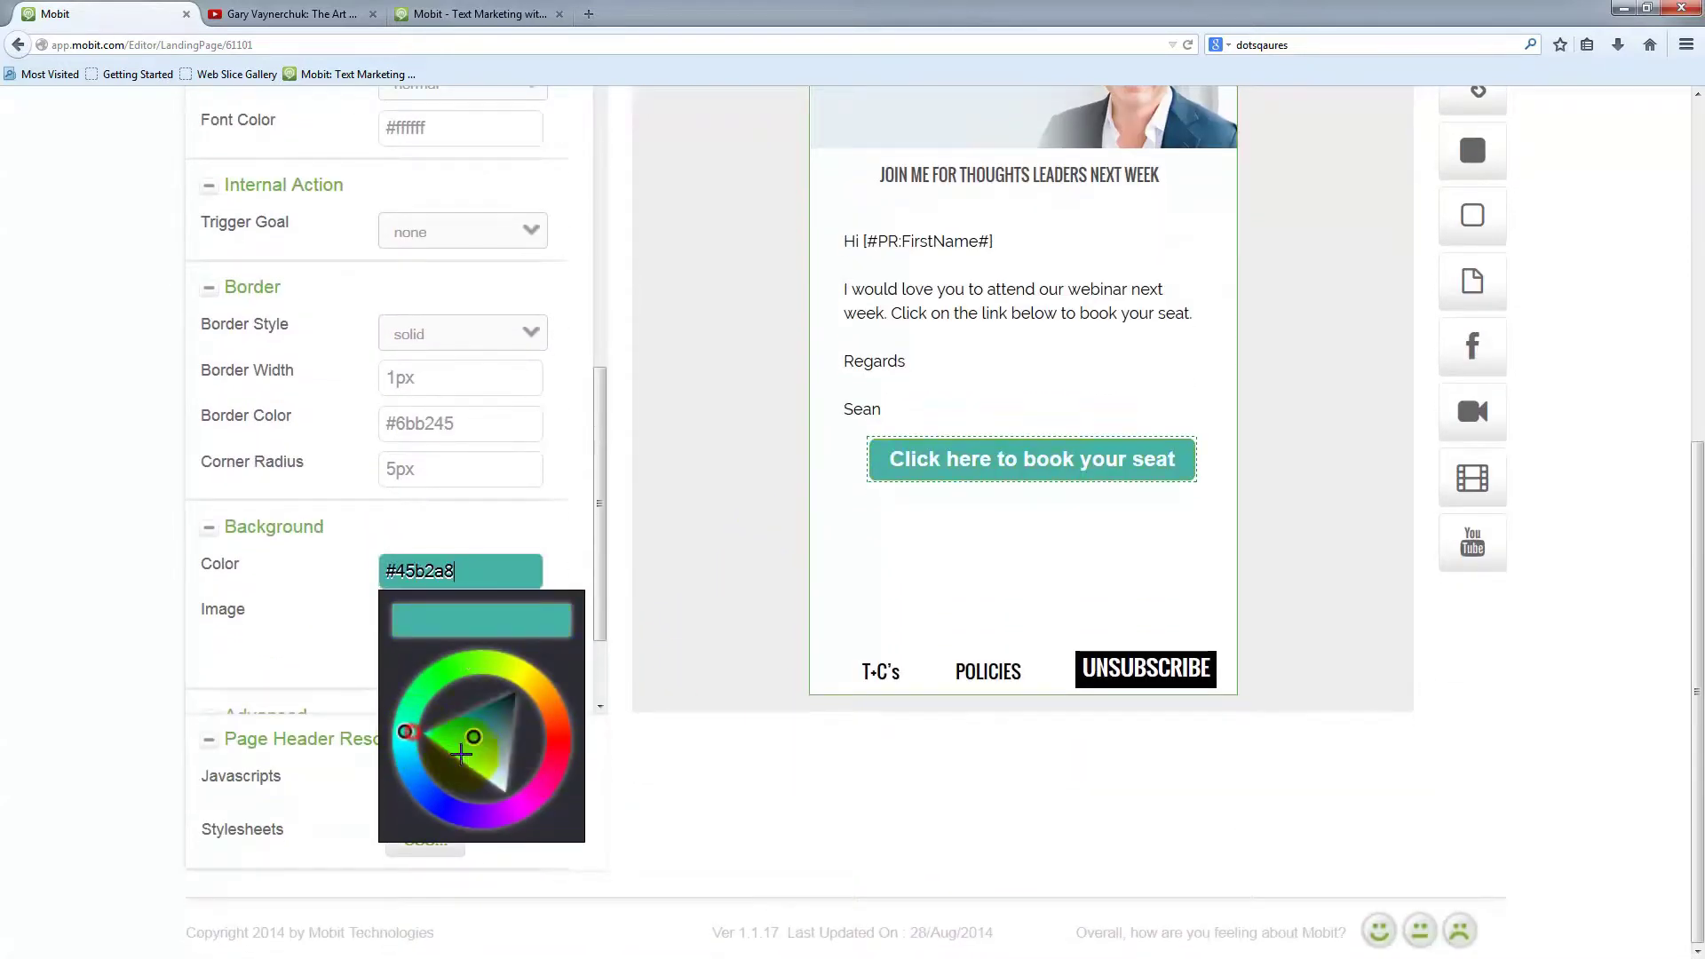
pyautogui.moveTo(459, 737); pyautogui.dragTo(471, 749)
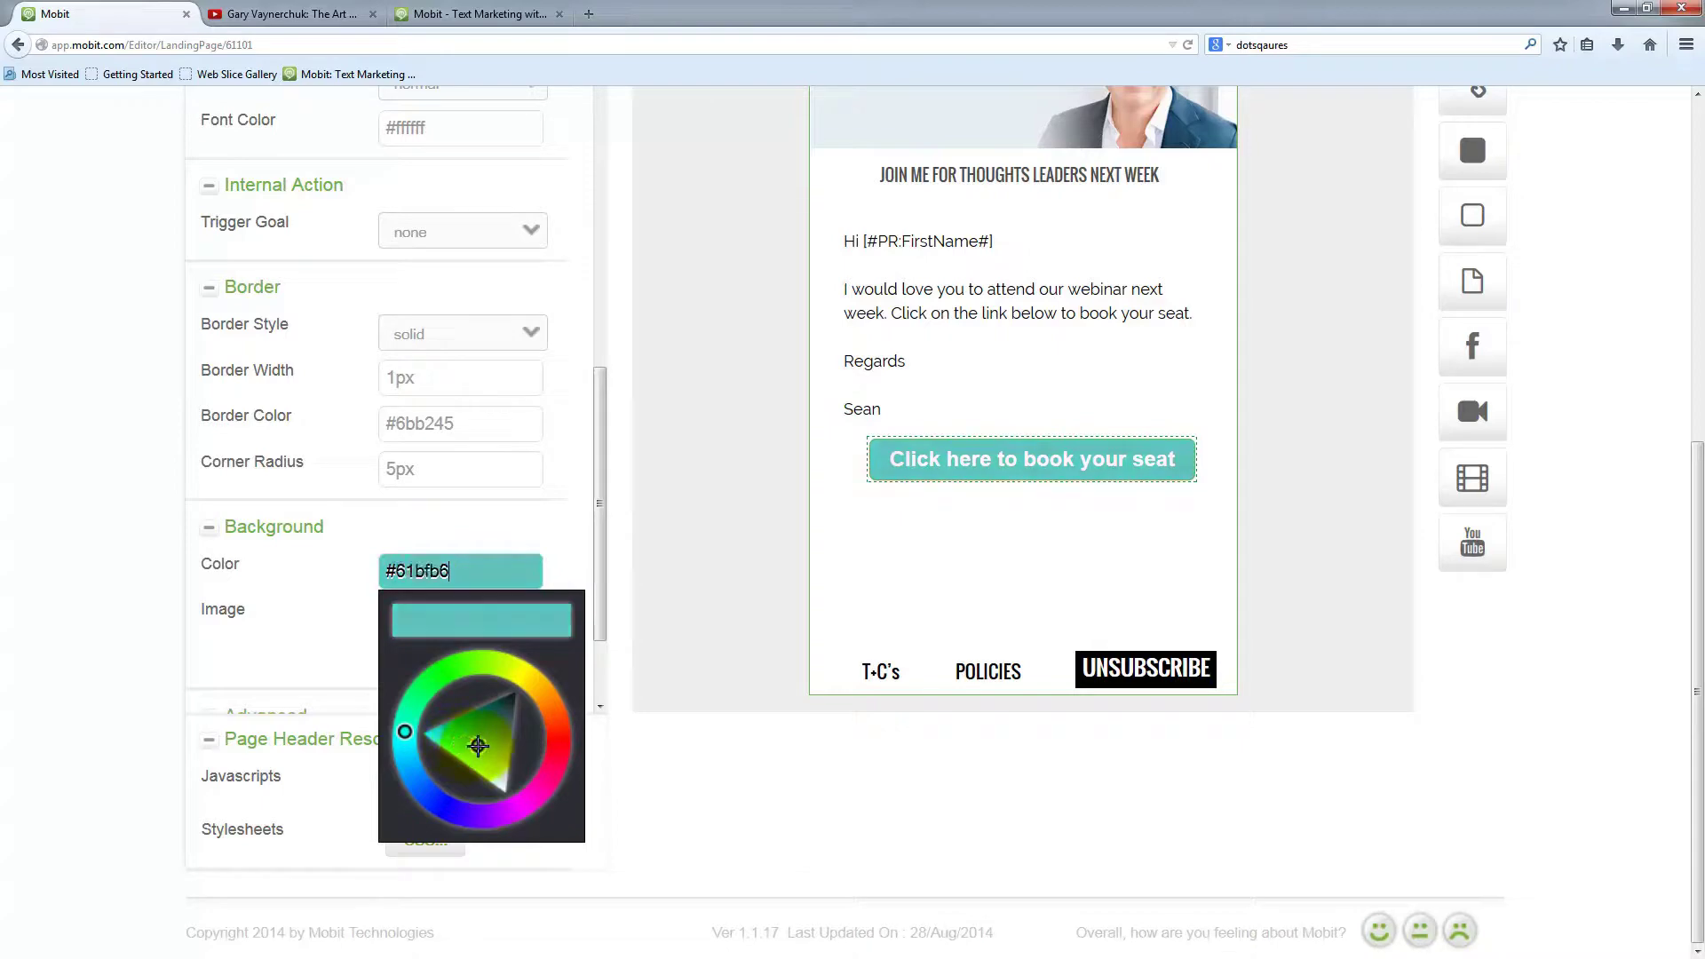
pyautogui.click(563, 526)
# Colour the booking button's label text dark grey-blue #324b55
pyautogui.scroll(3, 1136, 622)
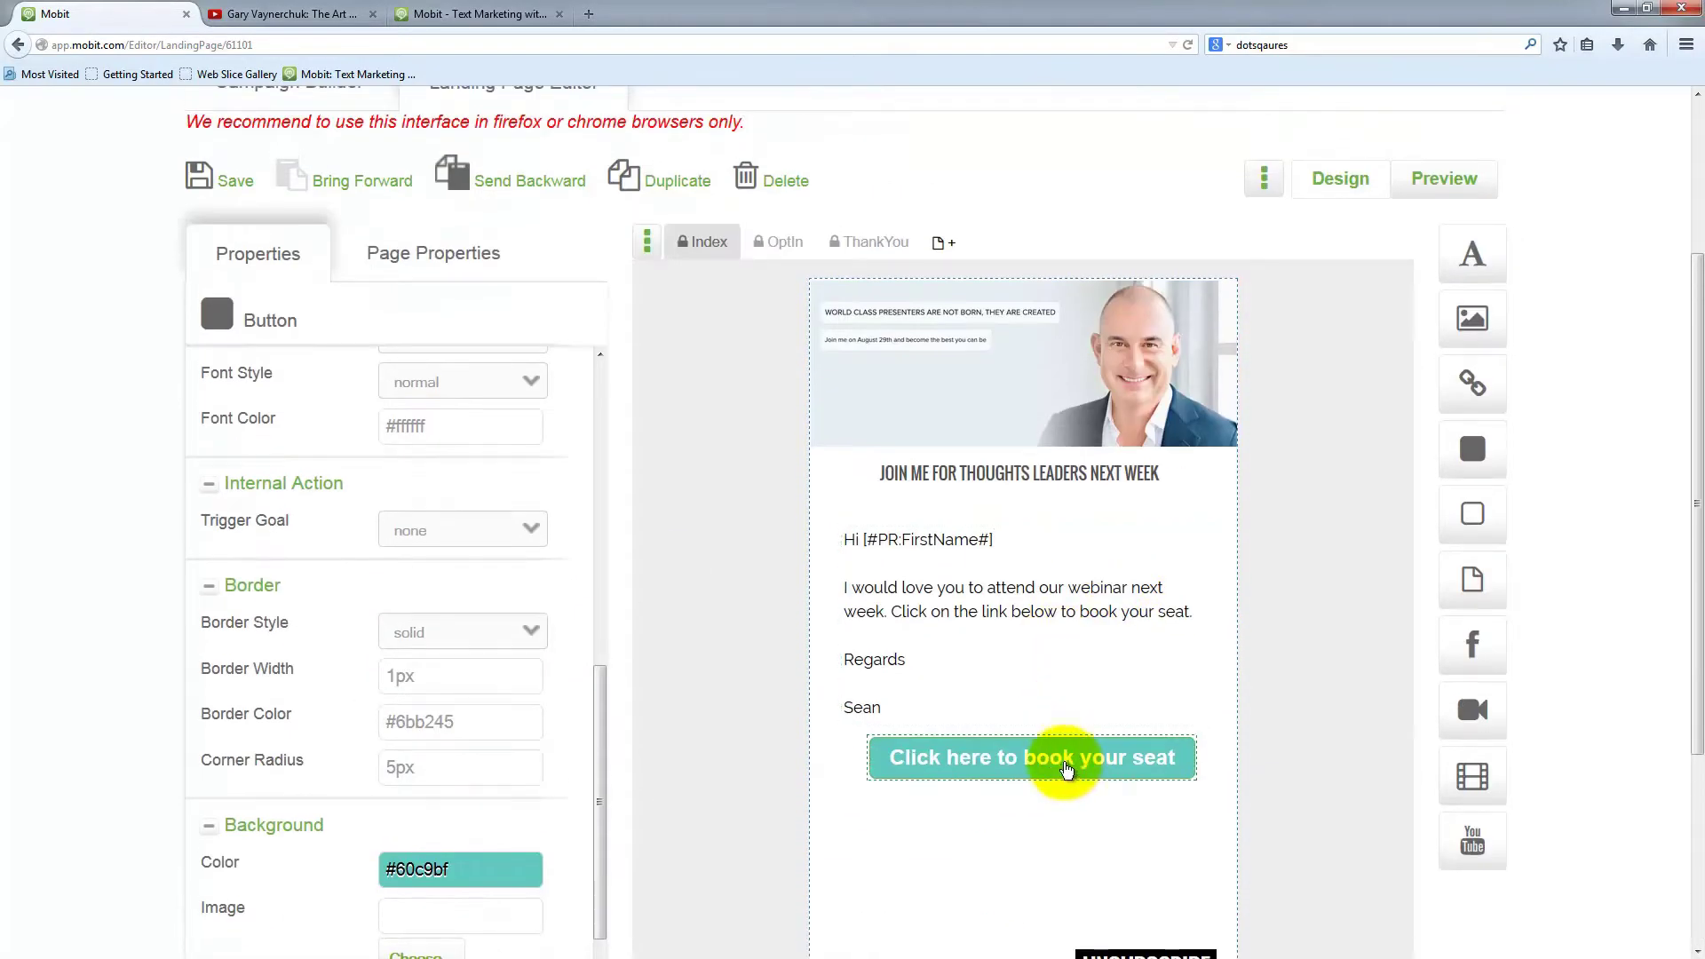
pyautogui.click(1072, 750)
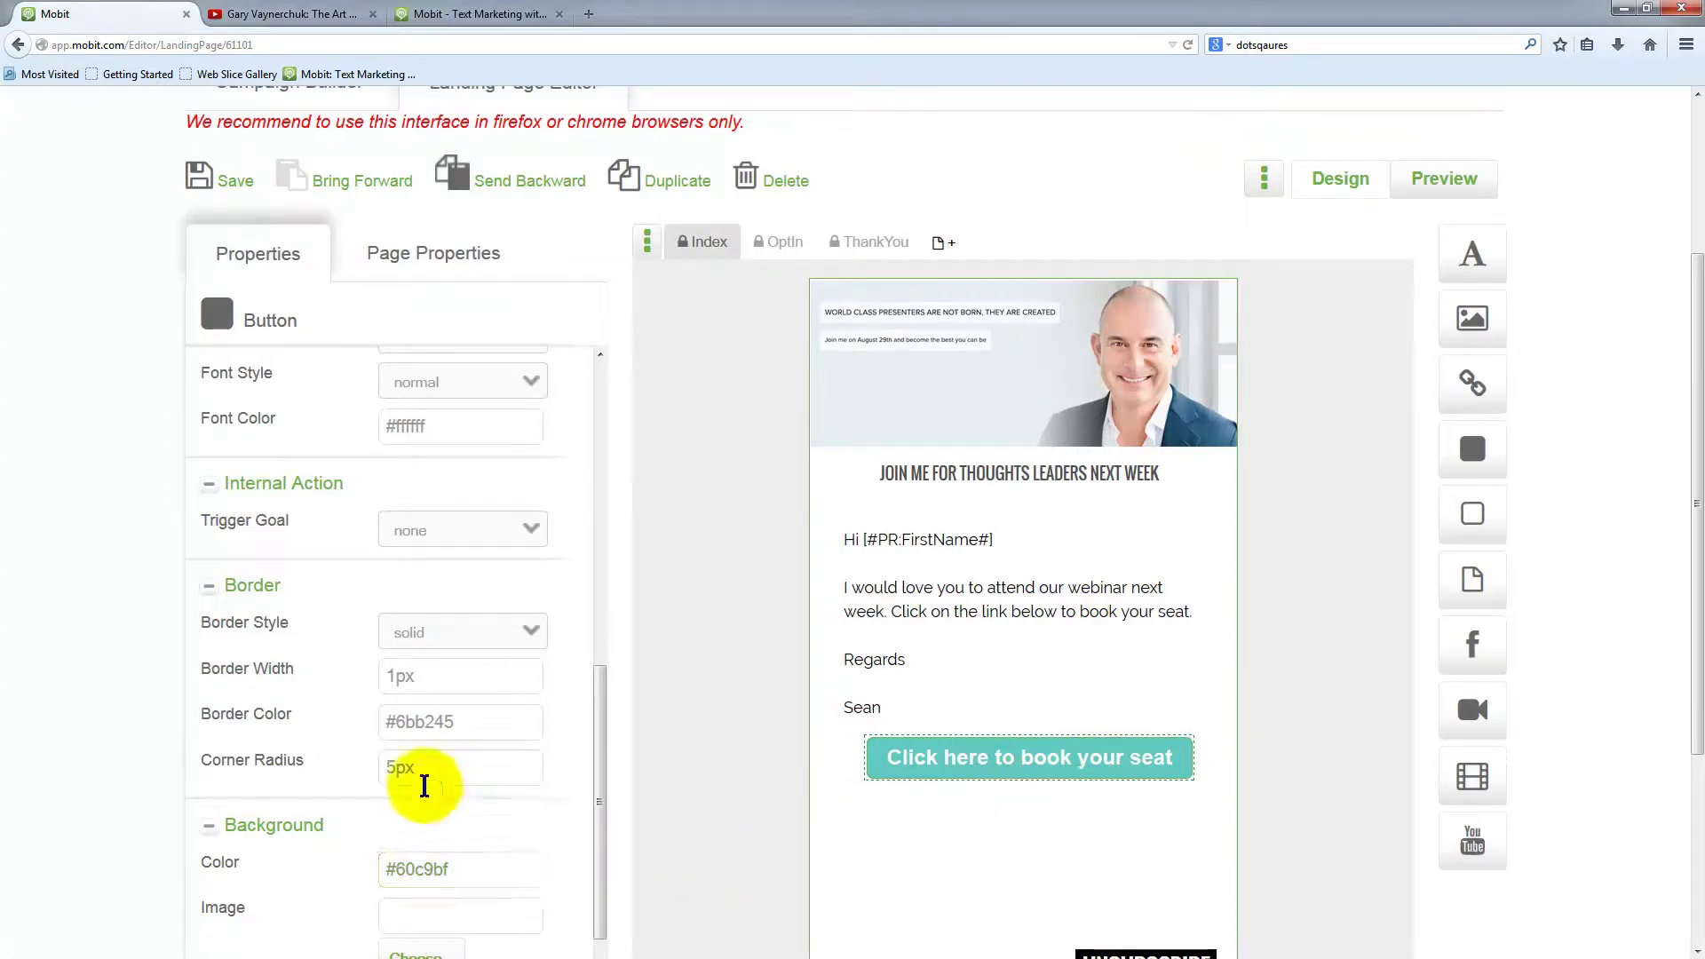
pyautogui.scroll(-3, 417, 777)
pyautogui.scroll(8, 440, 719)
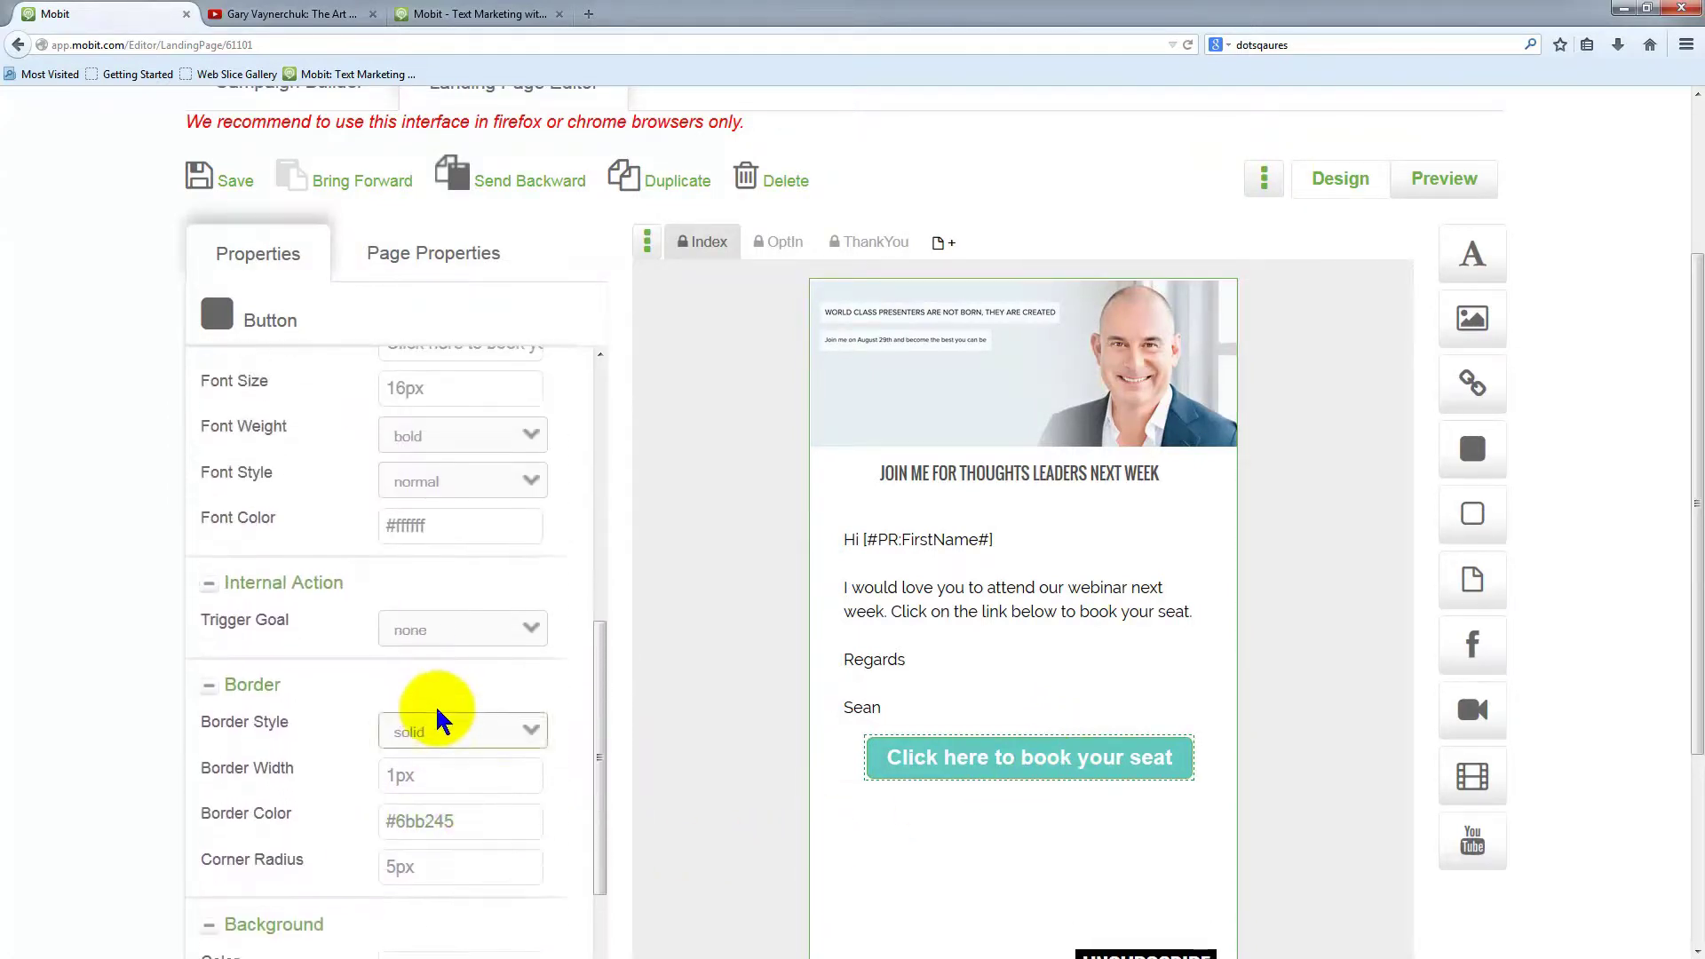
pyautogui.click(447, 694)
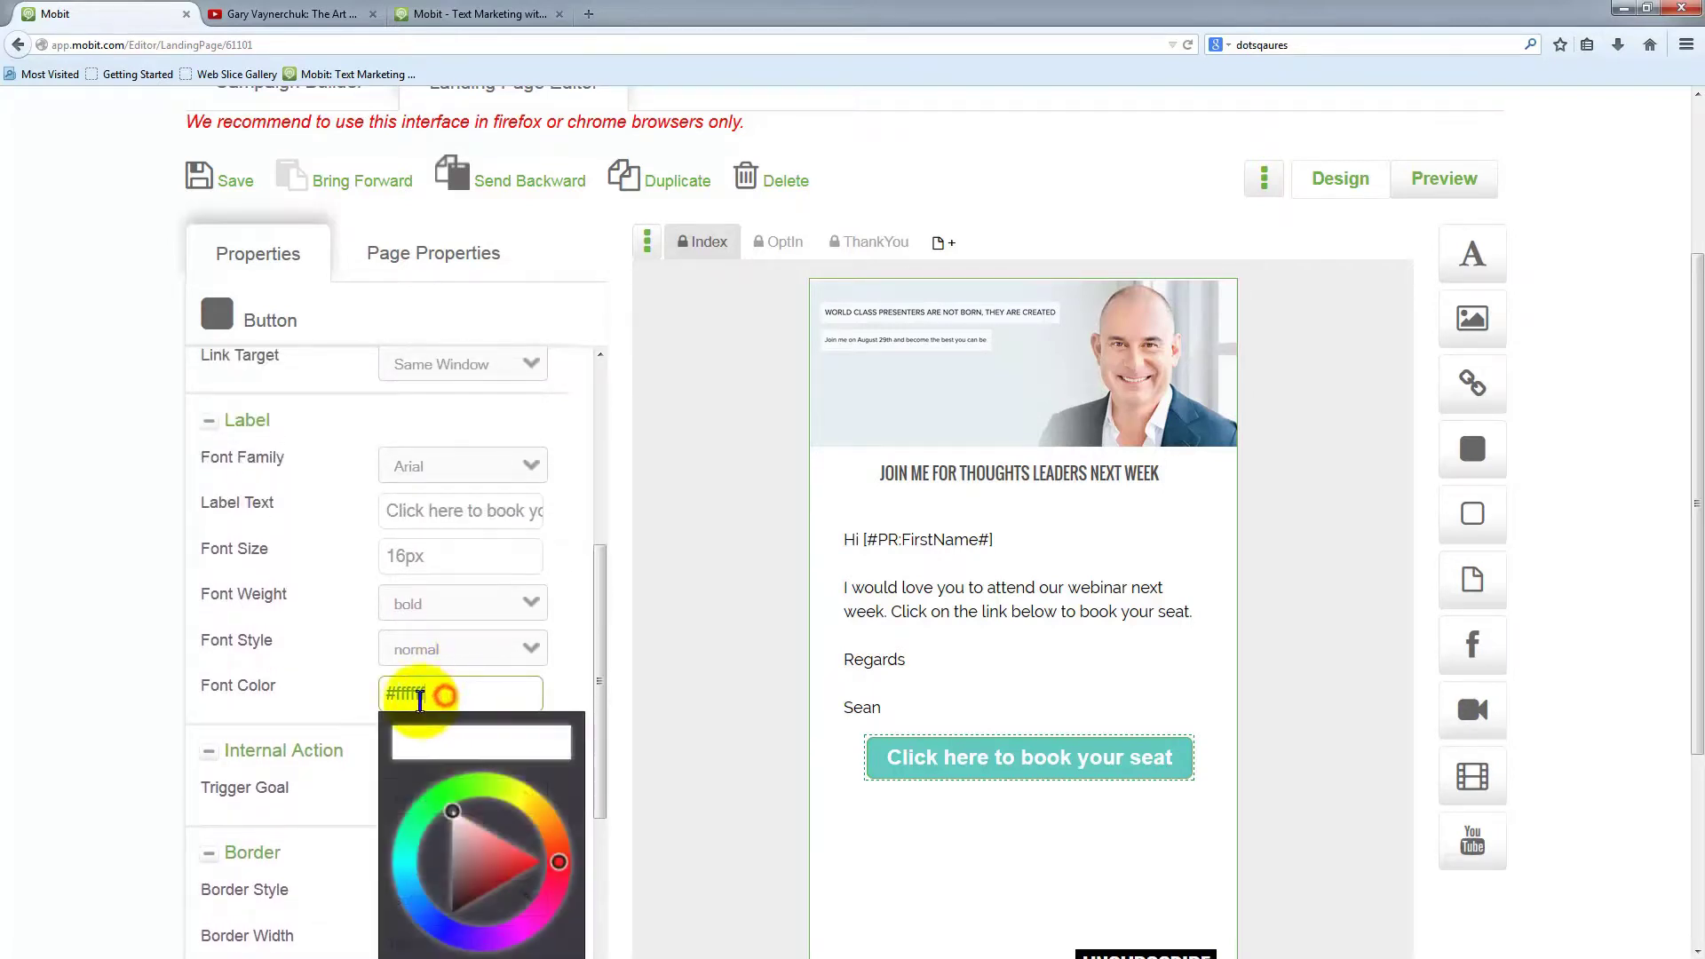
pyautogui.click(406, 884)
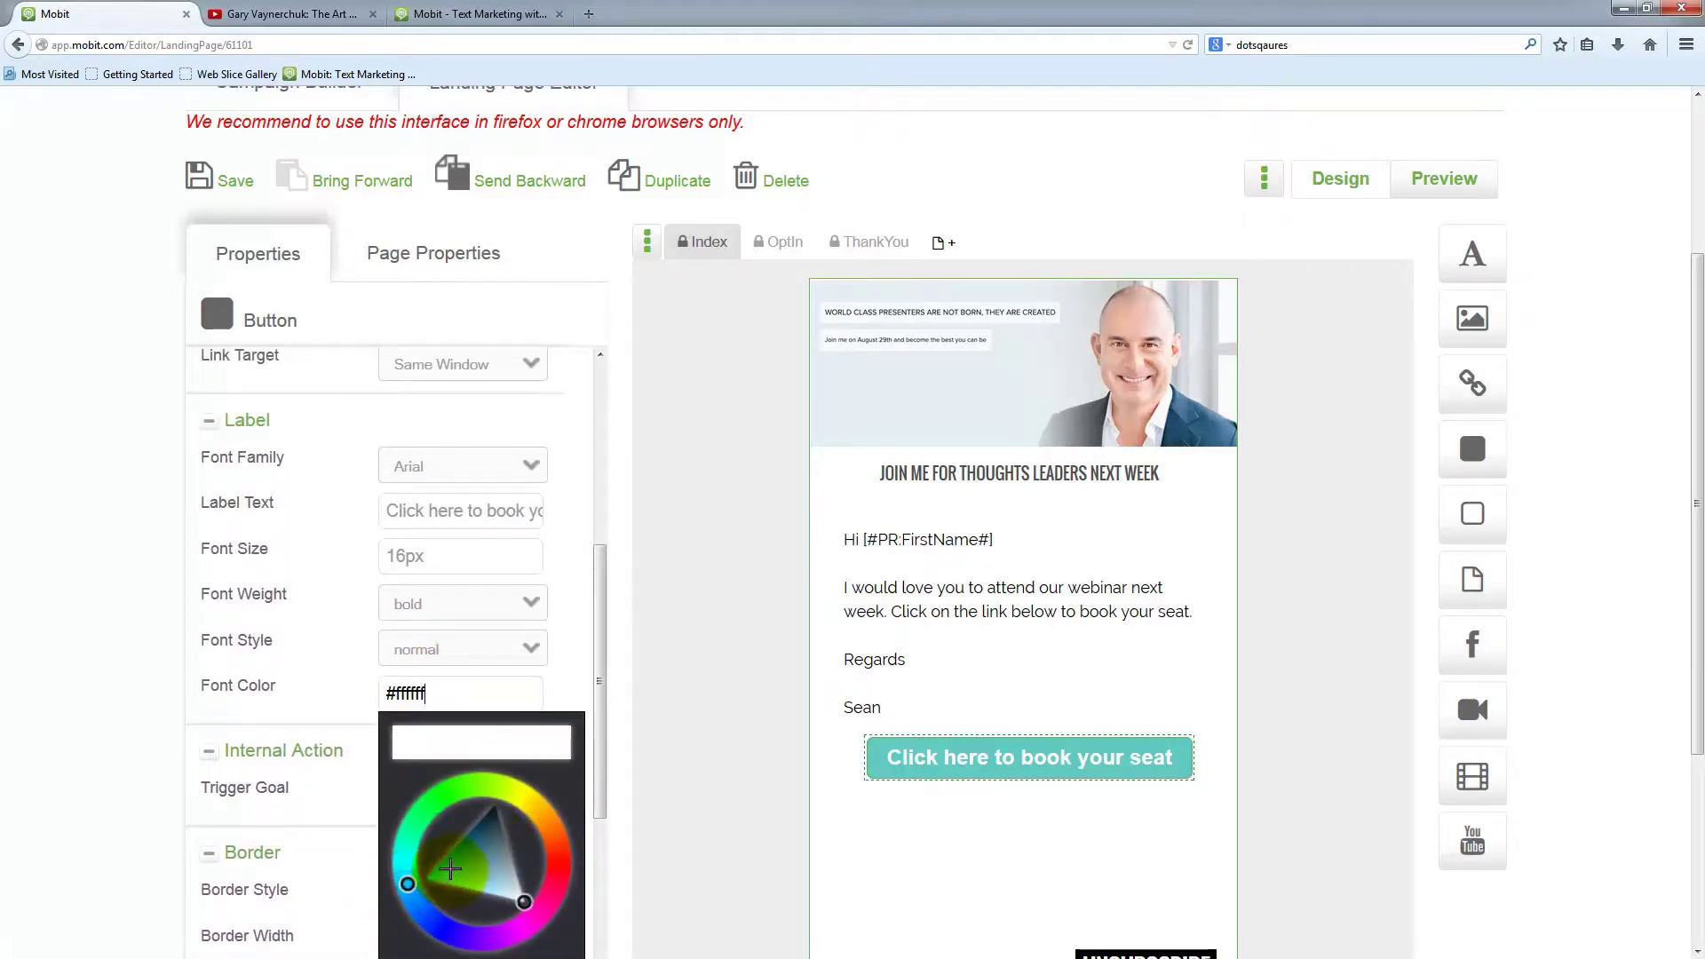
pyautogui.click(450, 869)
pyautogui.click(492, 832)
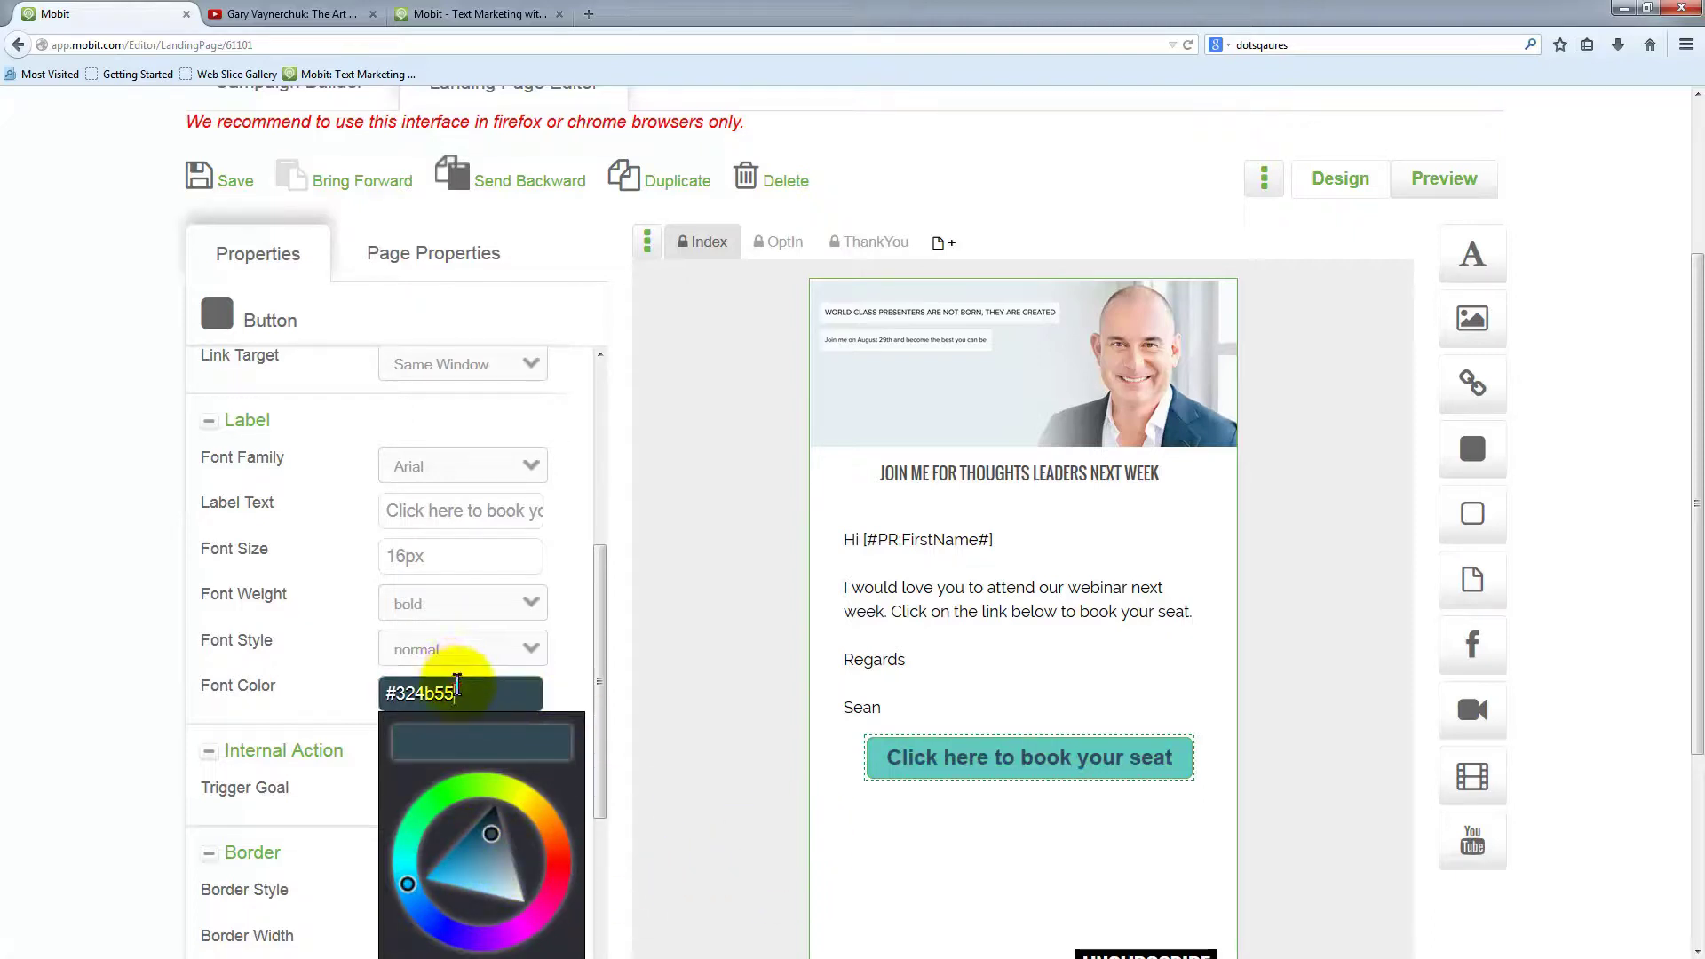
pyautogui.click(808, 751)
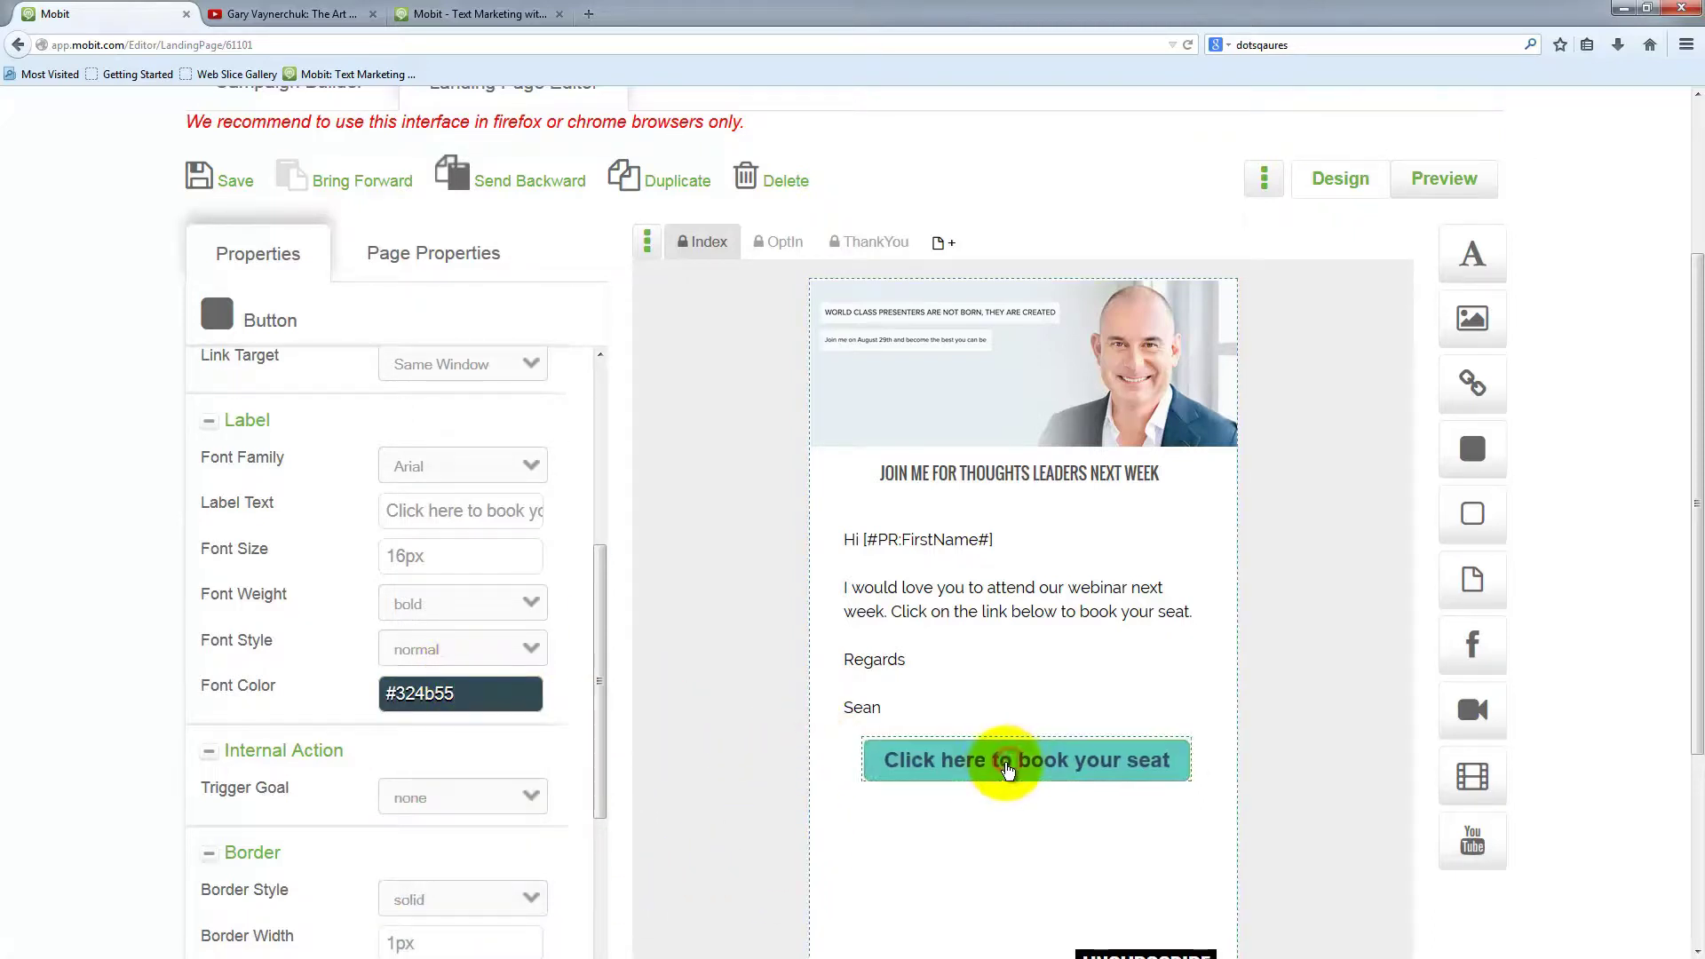
pyautogui.click(1008, 771)
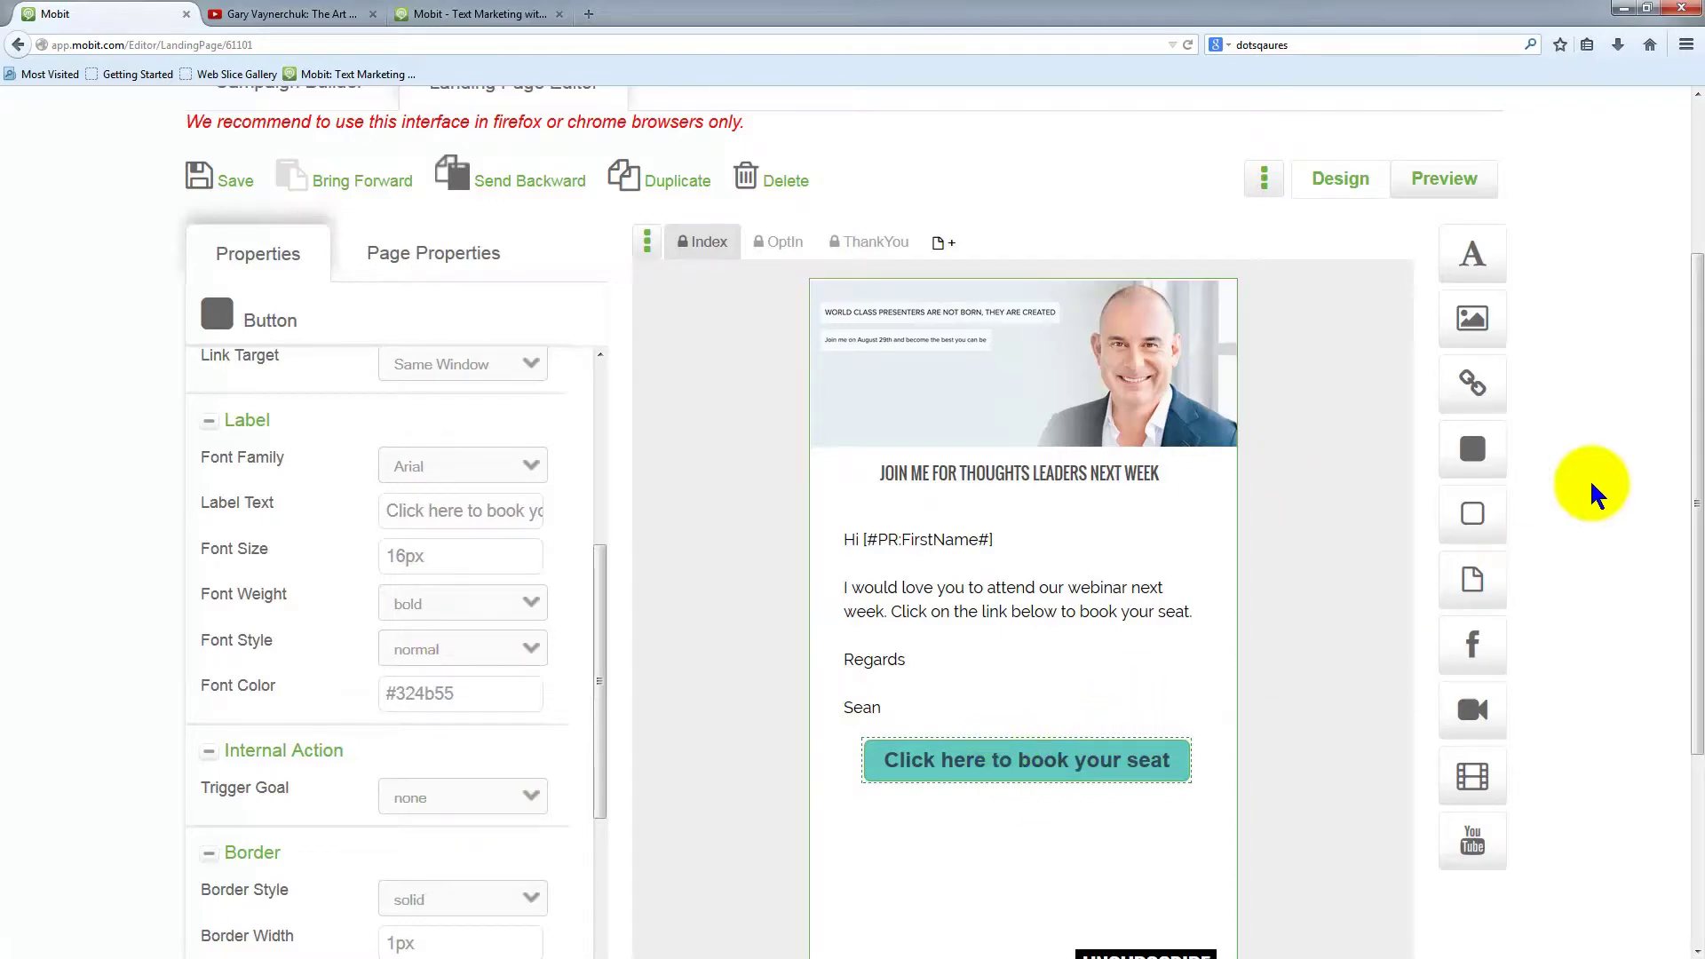
pyautogui.scroll(-2, 1640, 468)
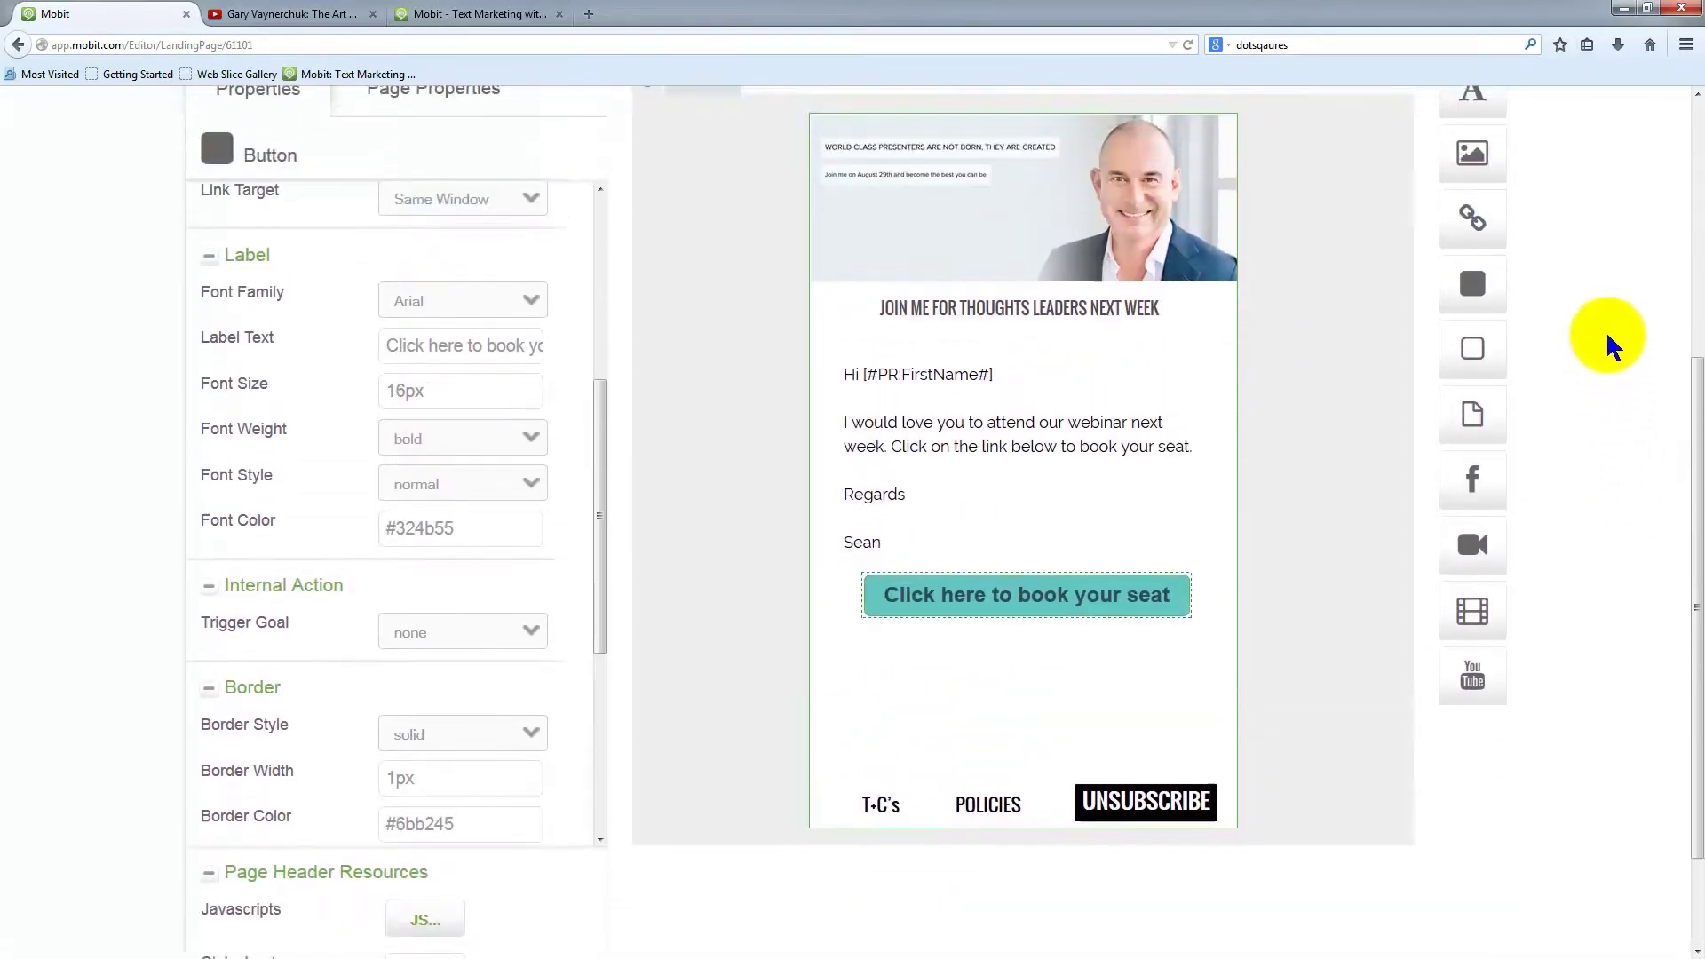
pyautogui.scroll(1, 1580, 348)
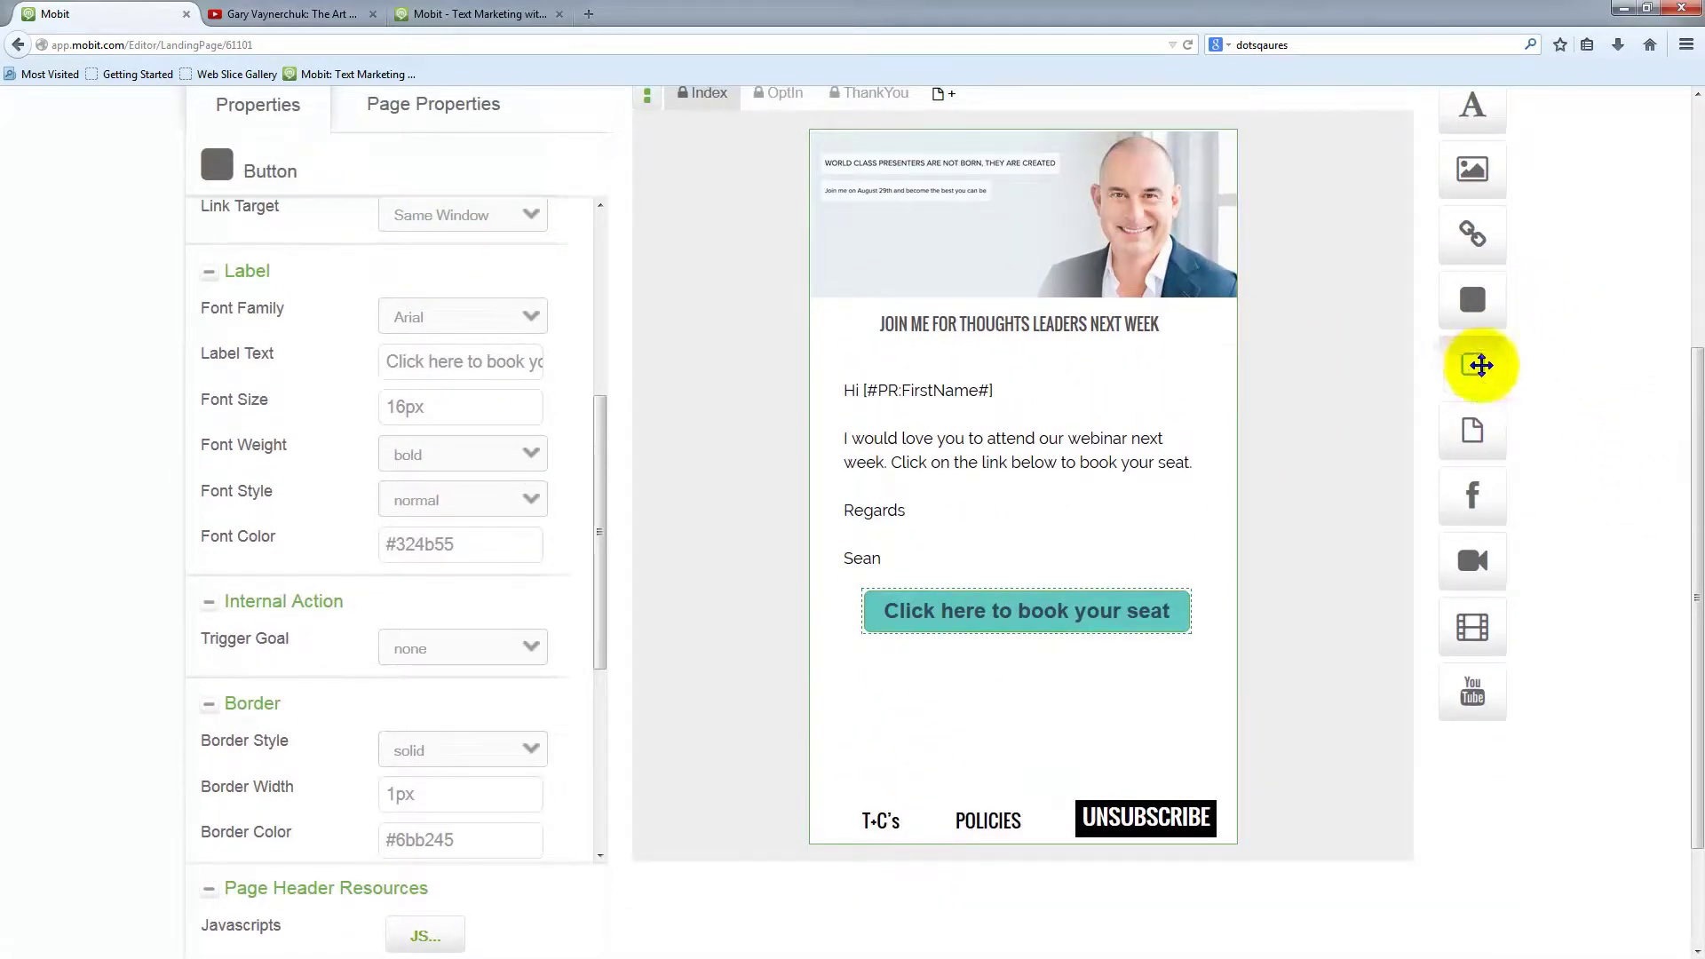
# Drop a #cff1a9 spacer below the heading and size it full width, 150px tall at 187px top
pyautogui.moveTo(1489, 366); pyautogui.dragTo(1202, 479)
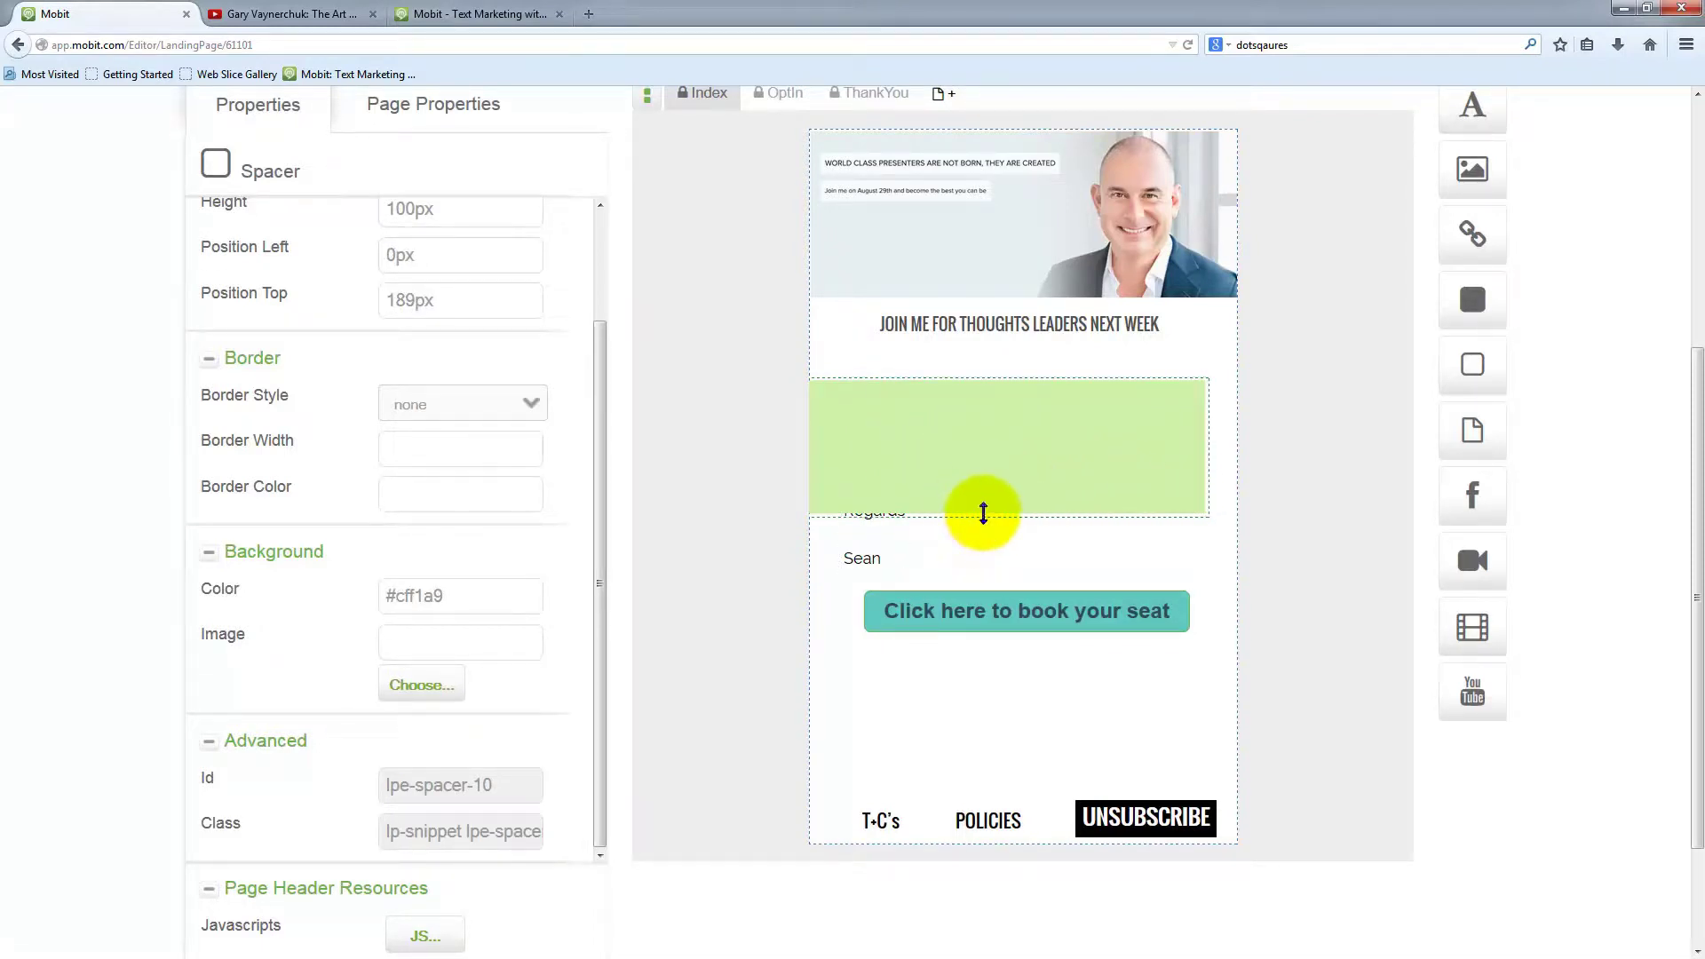
pyautogui.moveTo(982, 513); pyautogui.dragTo(981, 567)
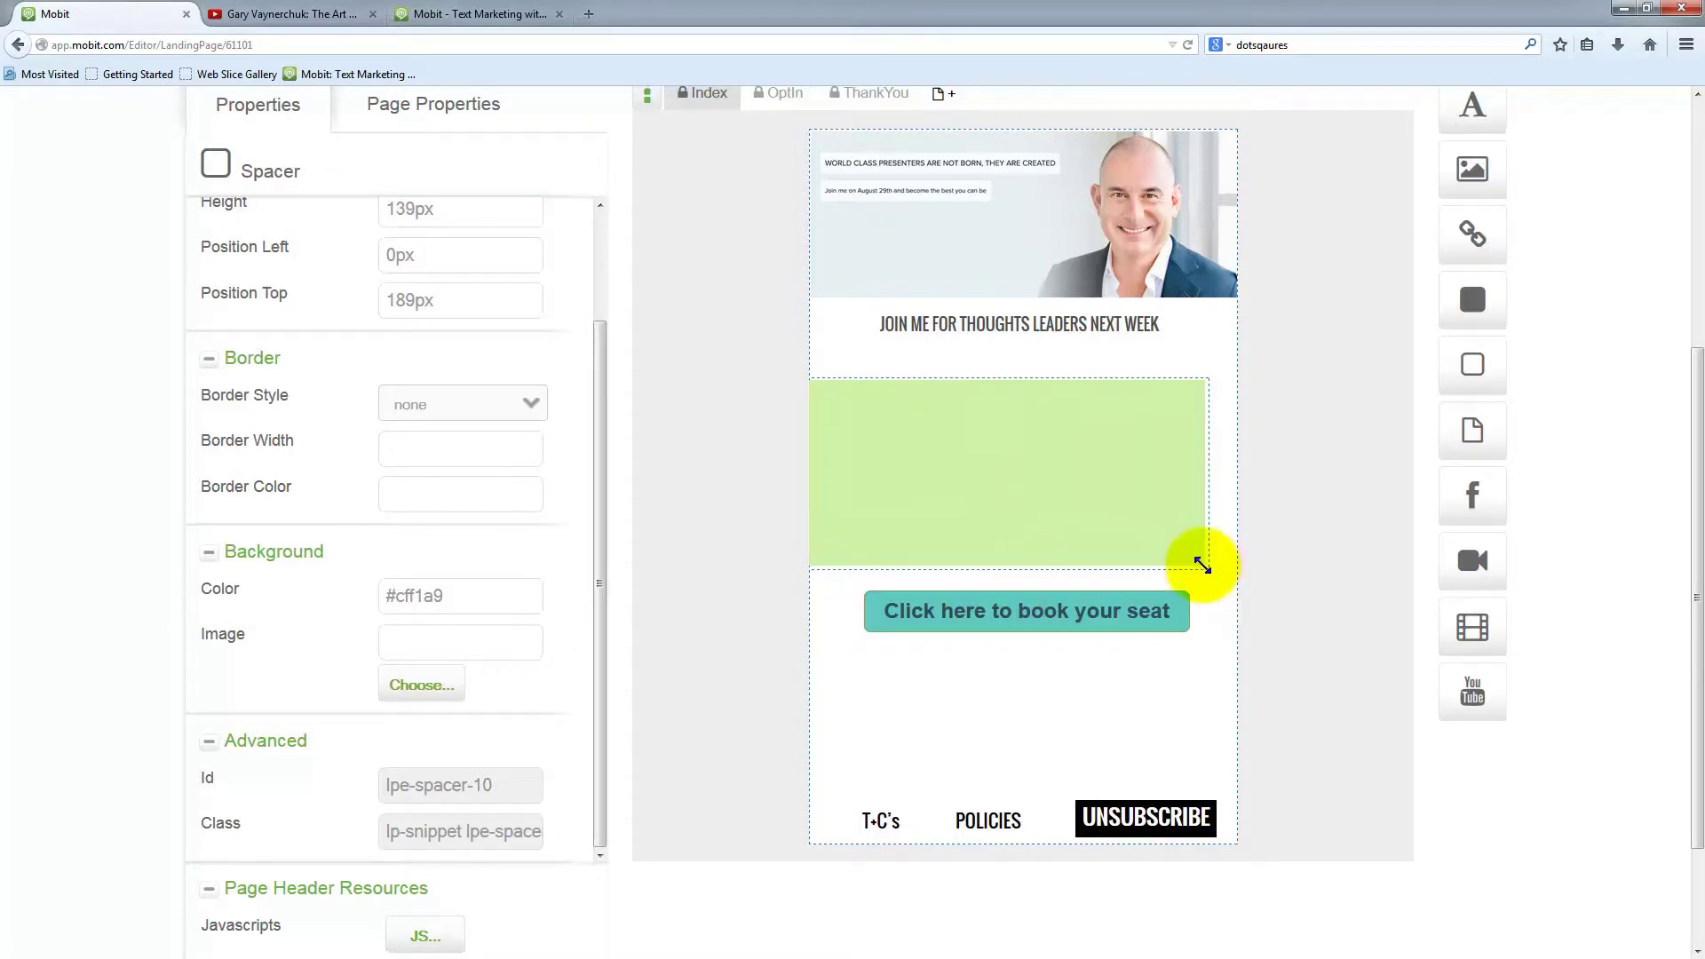
pyautogui.moveTo(1202, 565); pyautogui.dragTo(1077, 561)
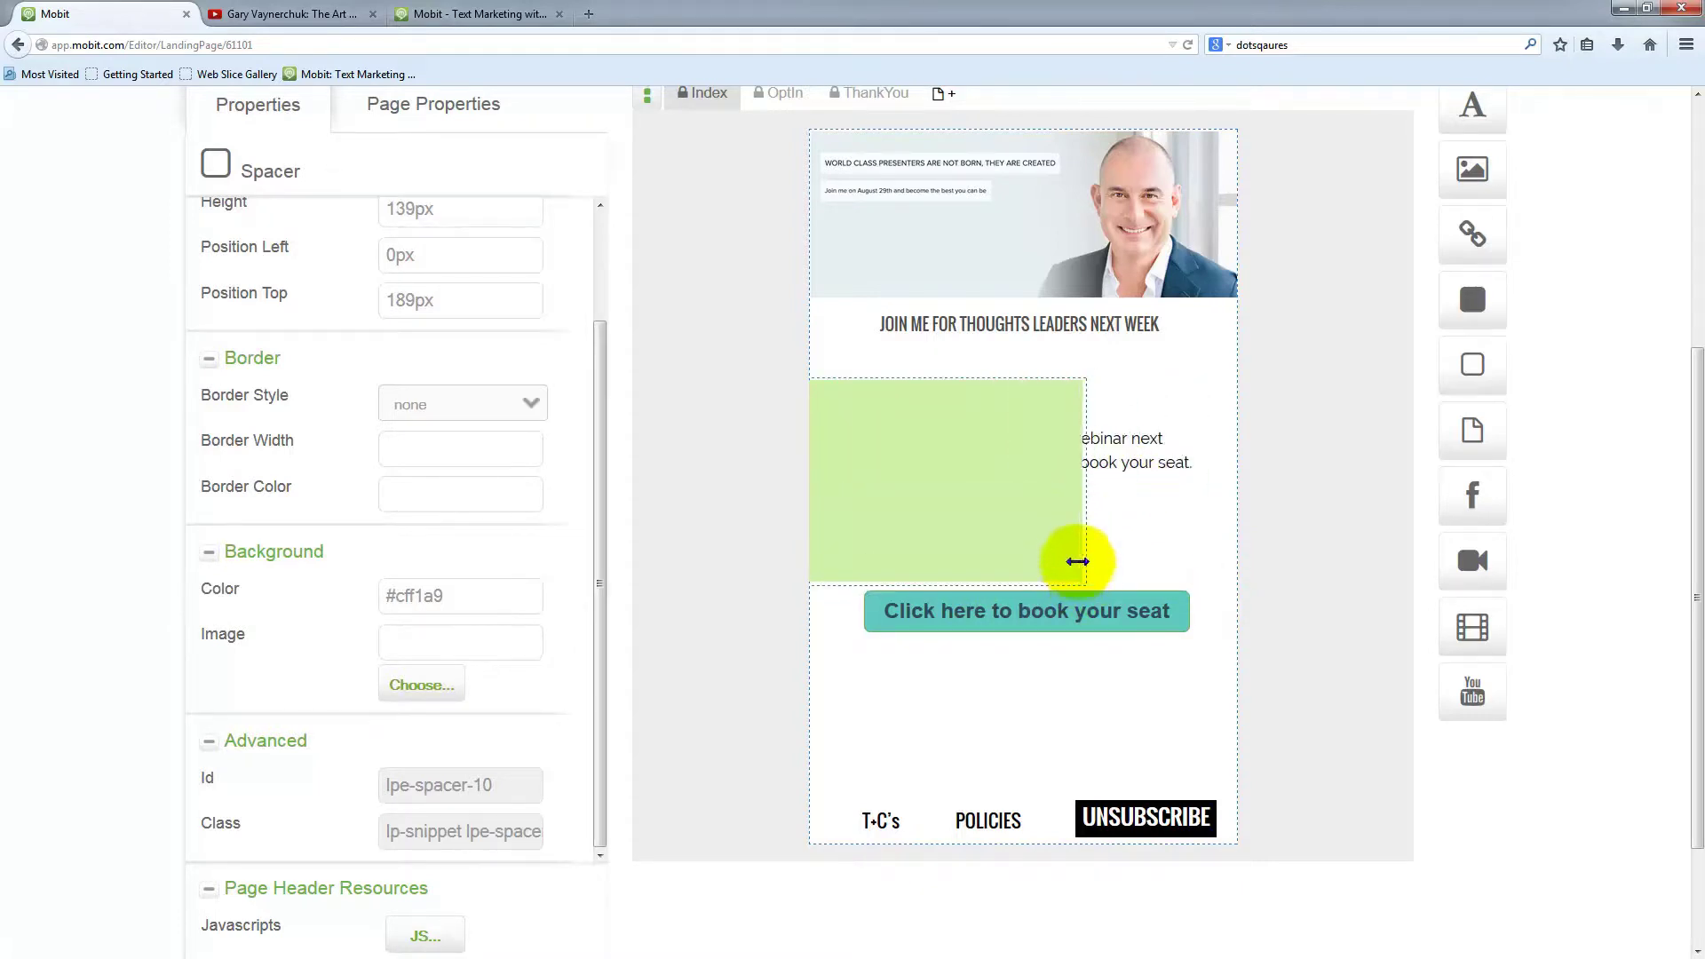
pyautogui.moveTo(1028, 510); pyautogui.dragTo(1141, 483)
pyautogui.click(1128, 489)
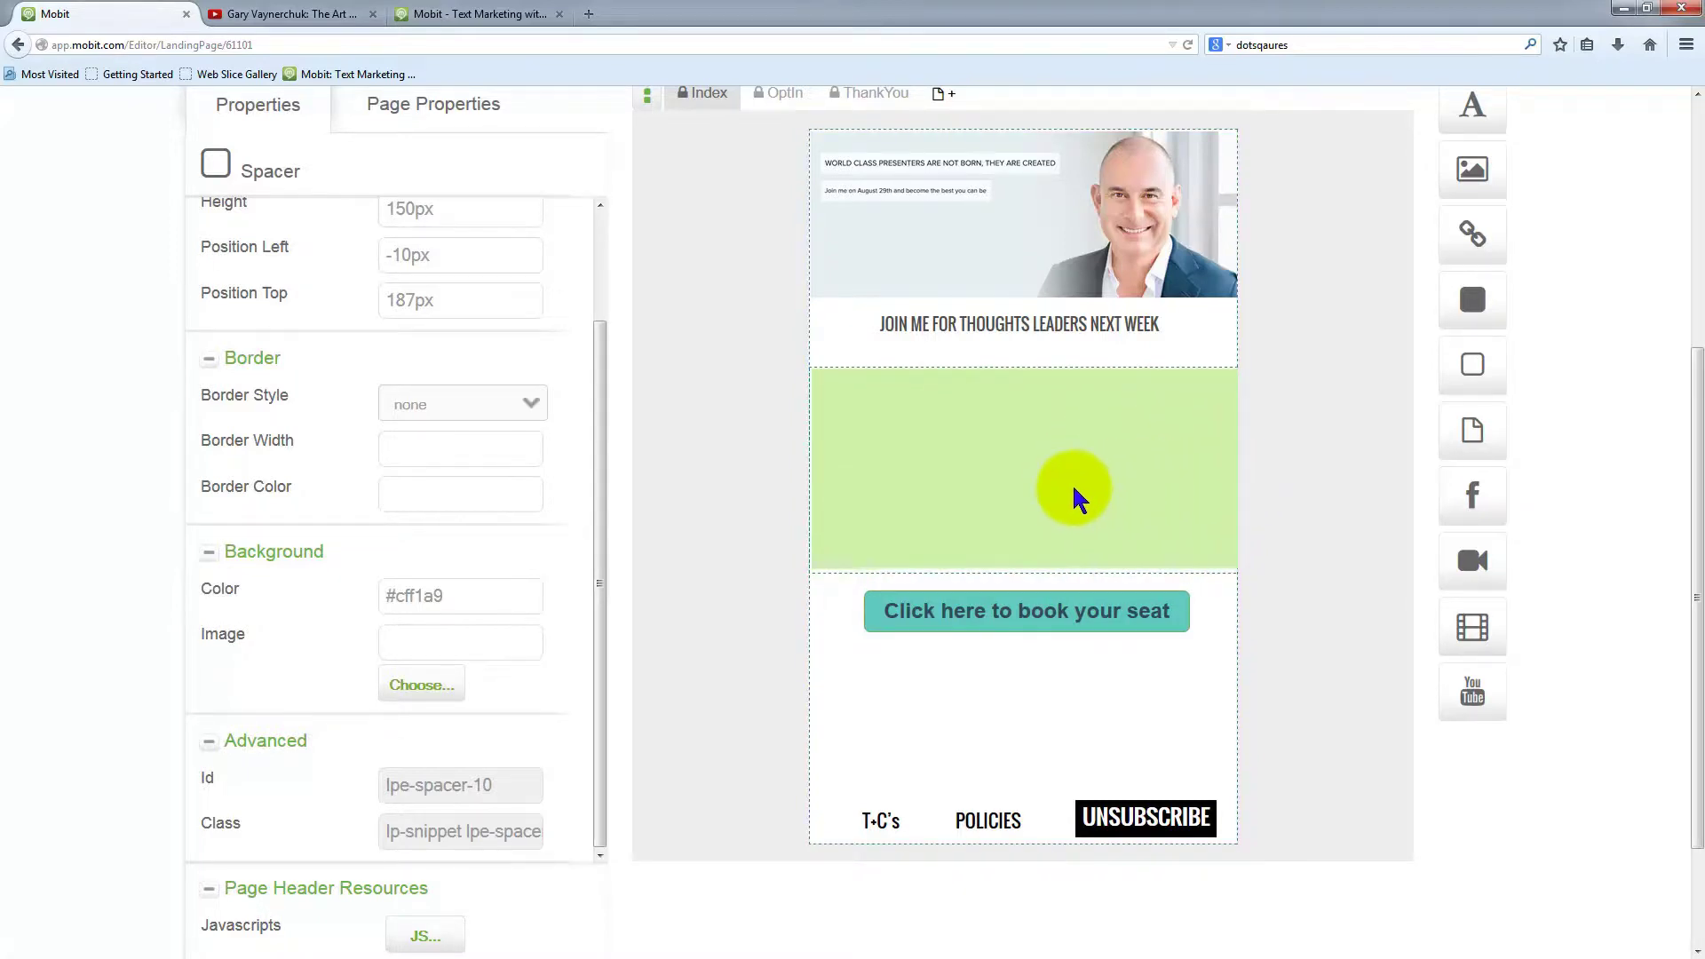
pyautogui.scroll(3, 834, 509)
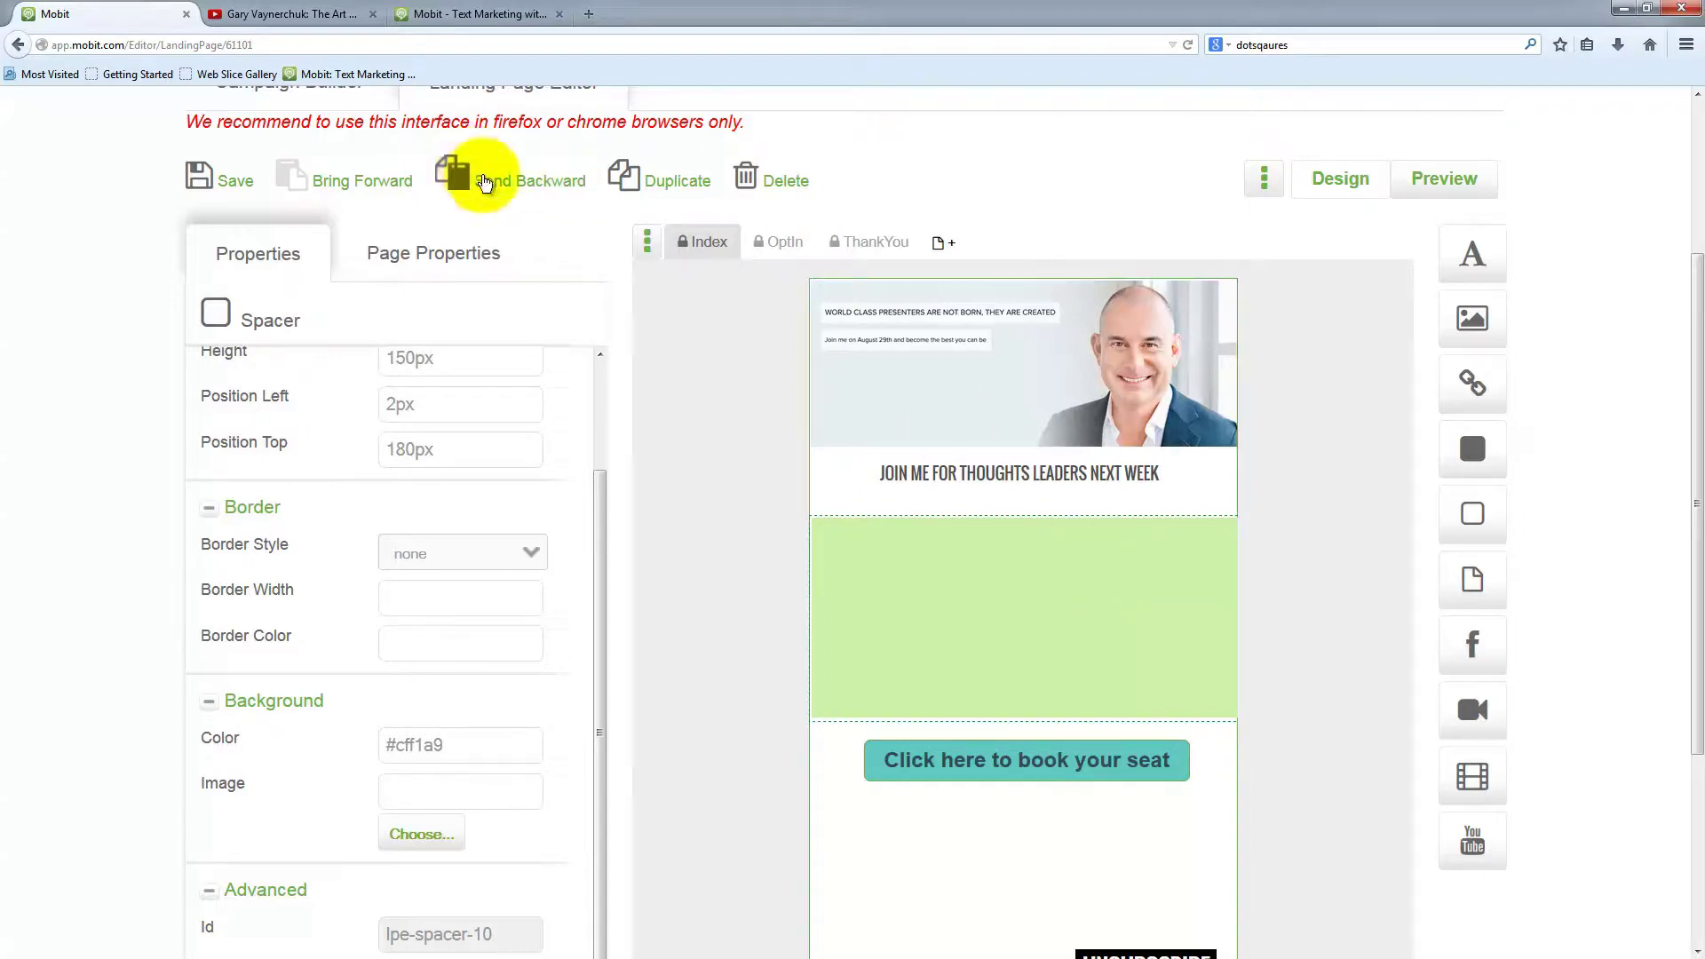
# Send the spacer behind the message text and extend its top edge up to the headline
pyautogui.click(500, 182)
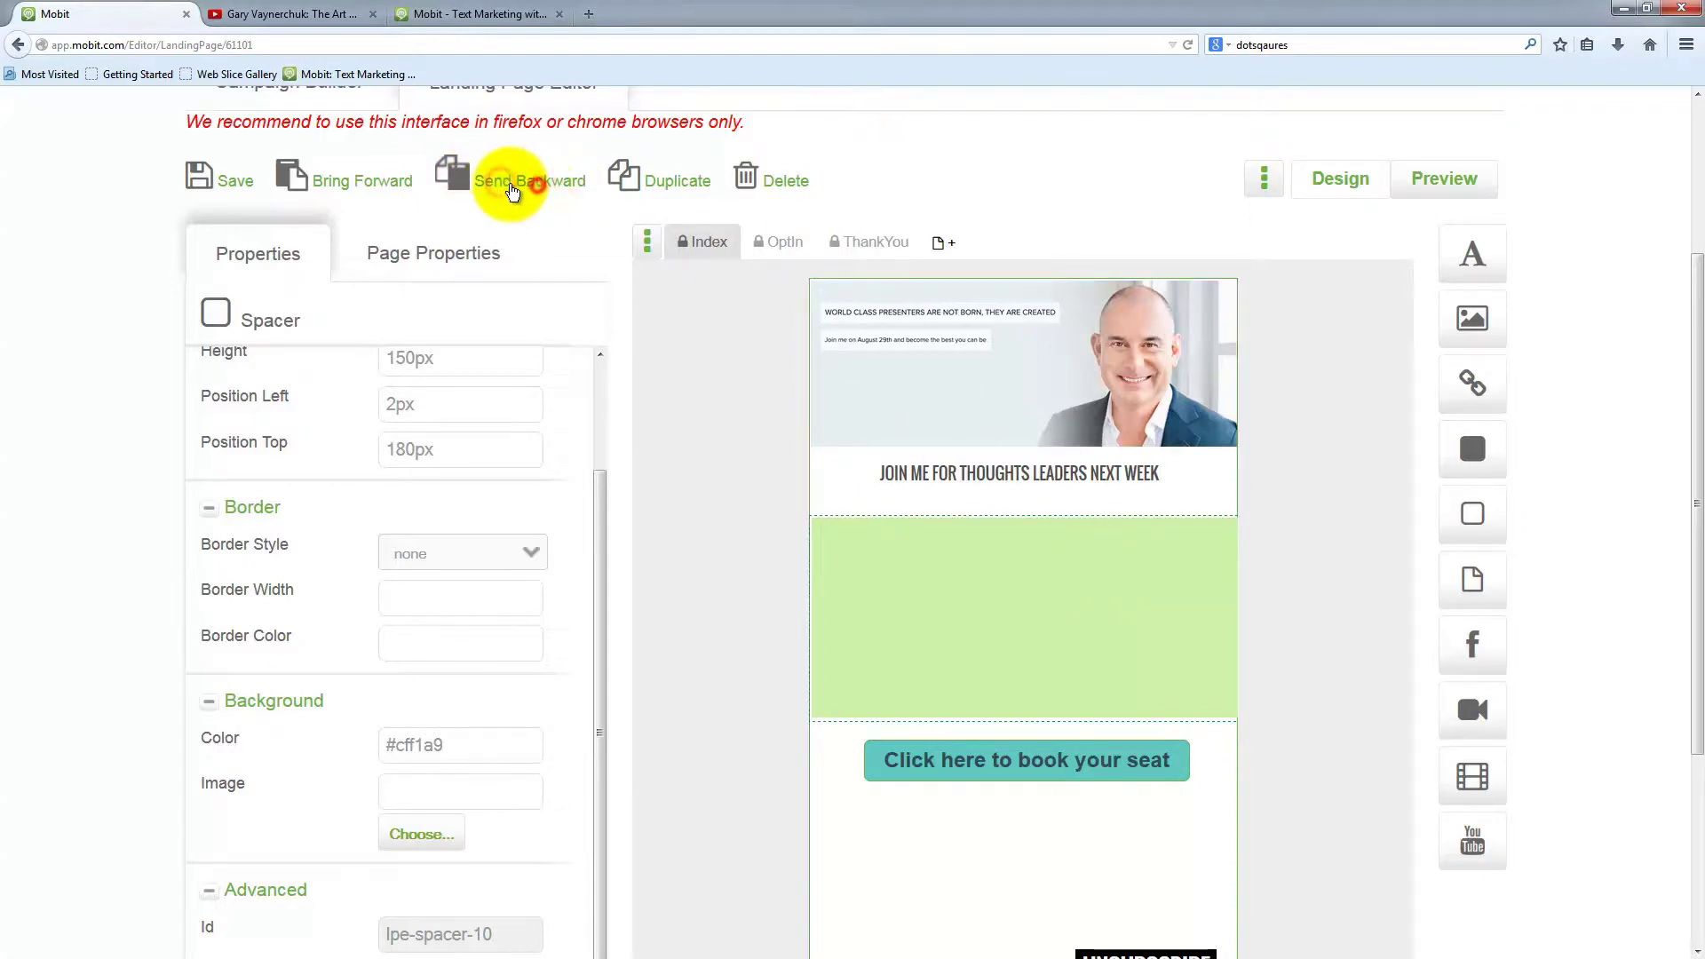
pyautogui.click(530, 191)
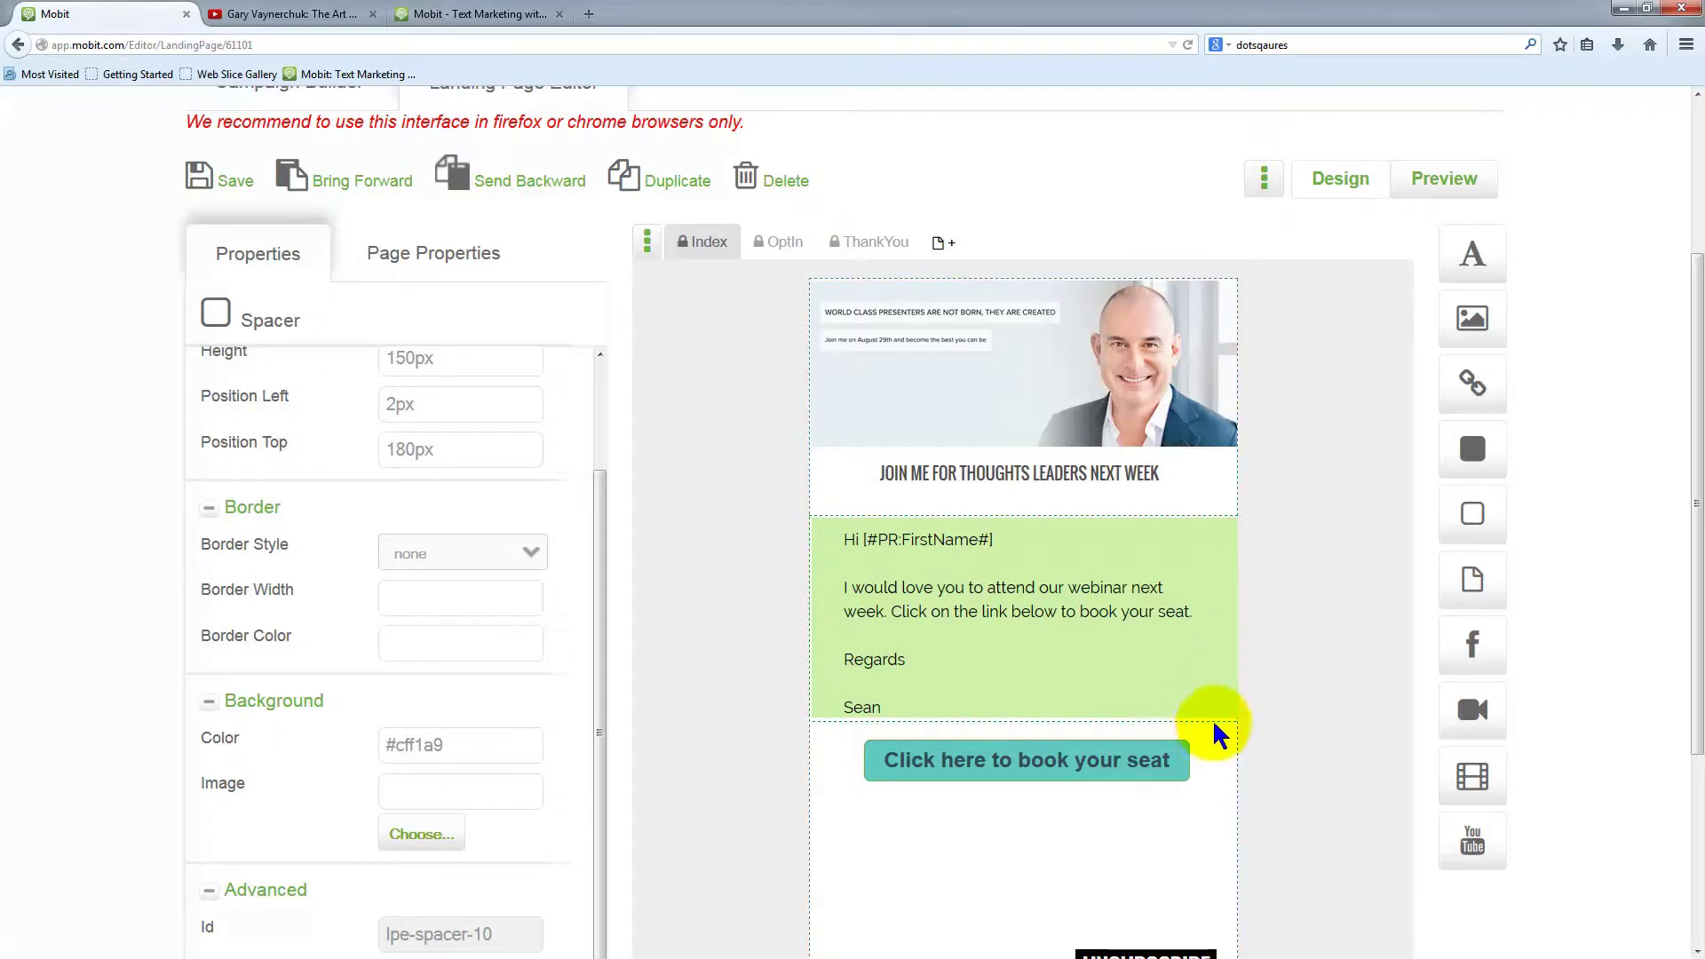
pyautogui.moveTo(1216, 710); pyautogui.dragTo(1218, 715)
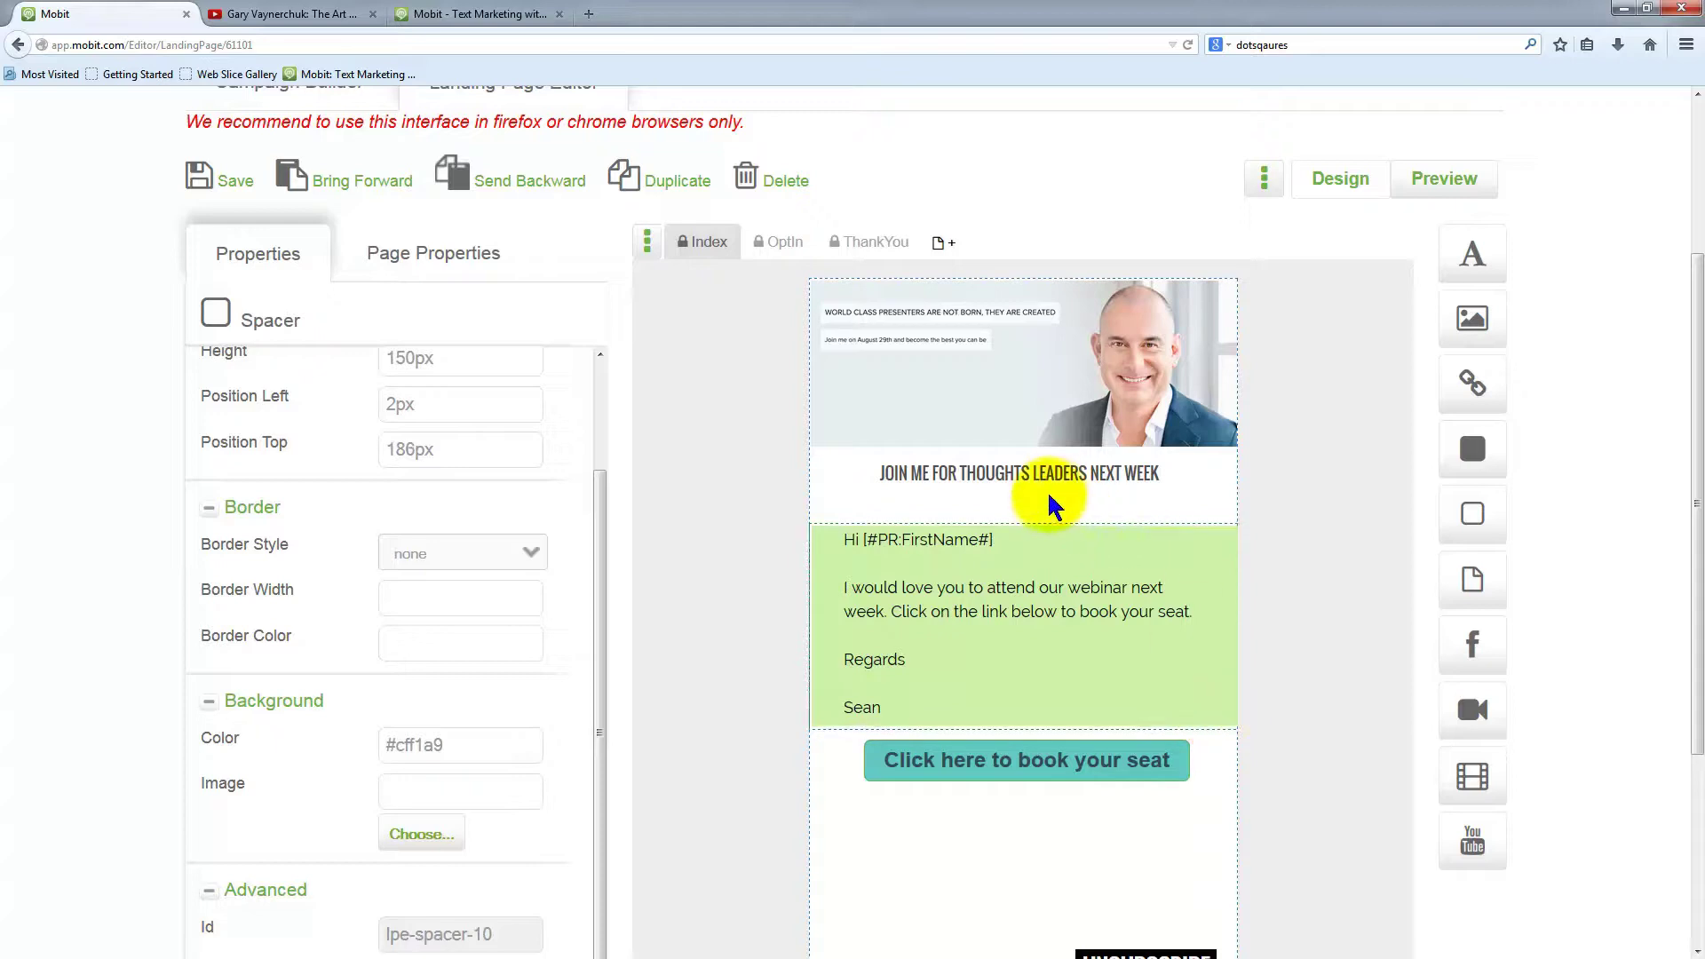
pyautogui.moveTo(1054, 536); pyautogui.dragTo(1052, 504)
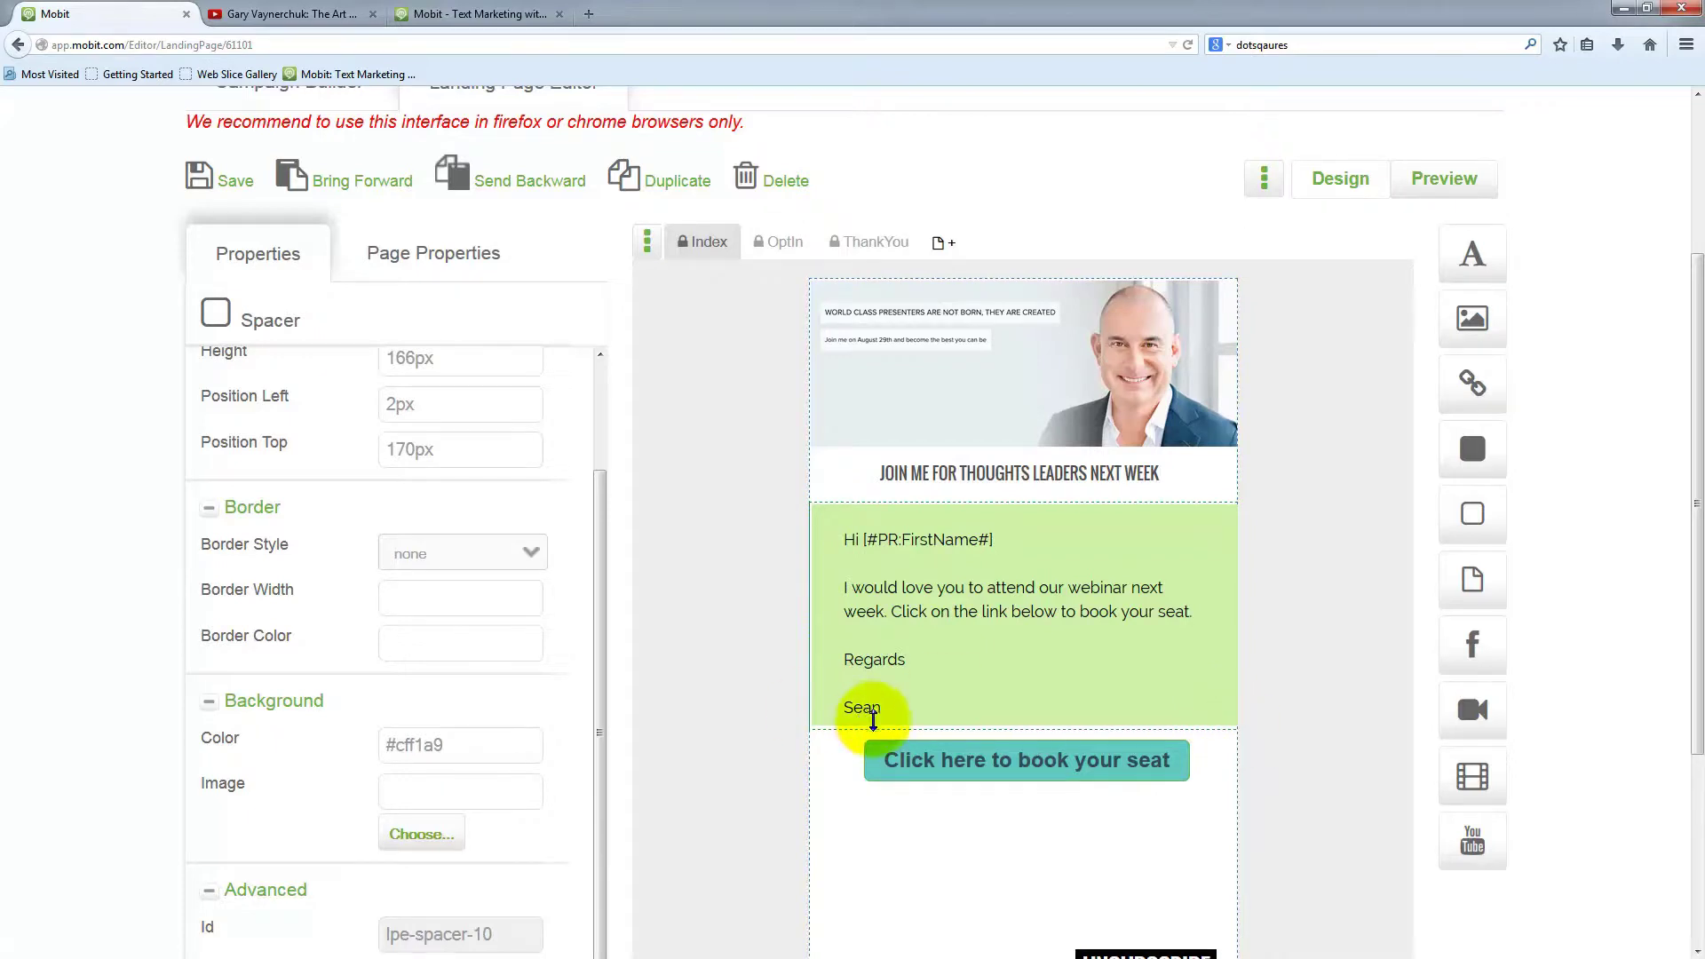
# Change the spacer's background colour to light cyan #a9f1f1
pyautogui.scroll(-3, 525, 781)
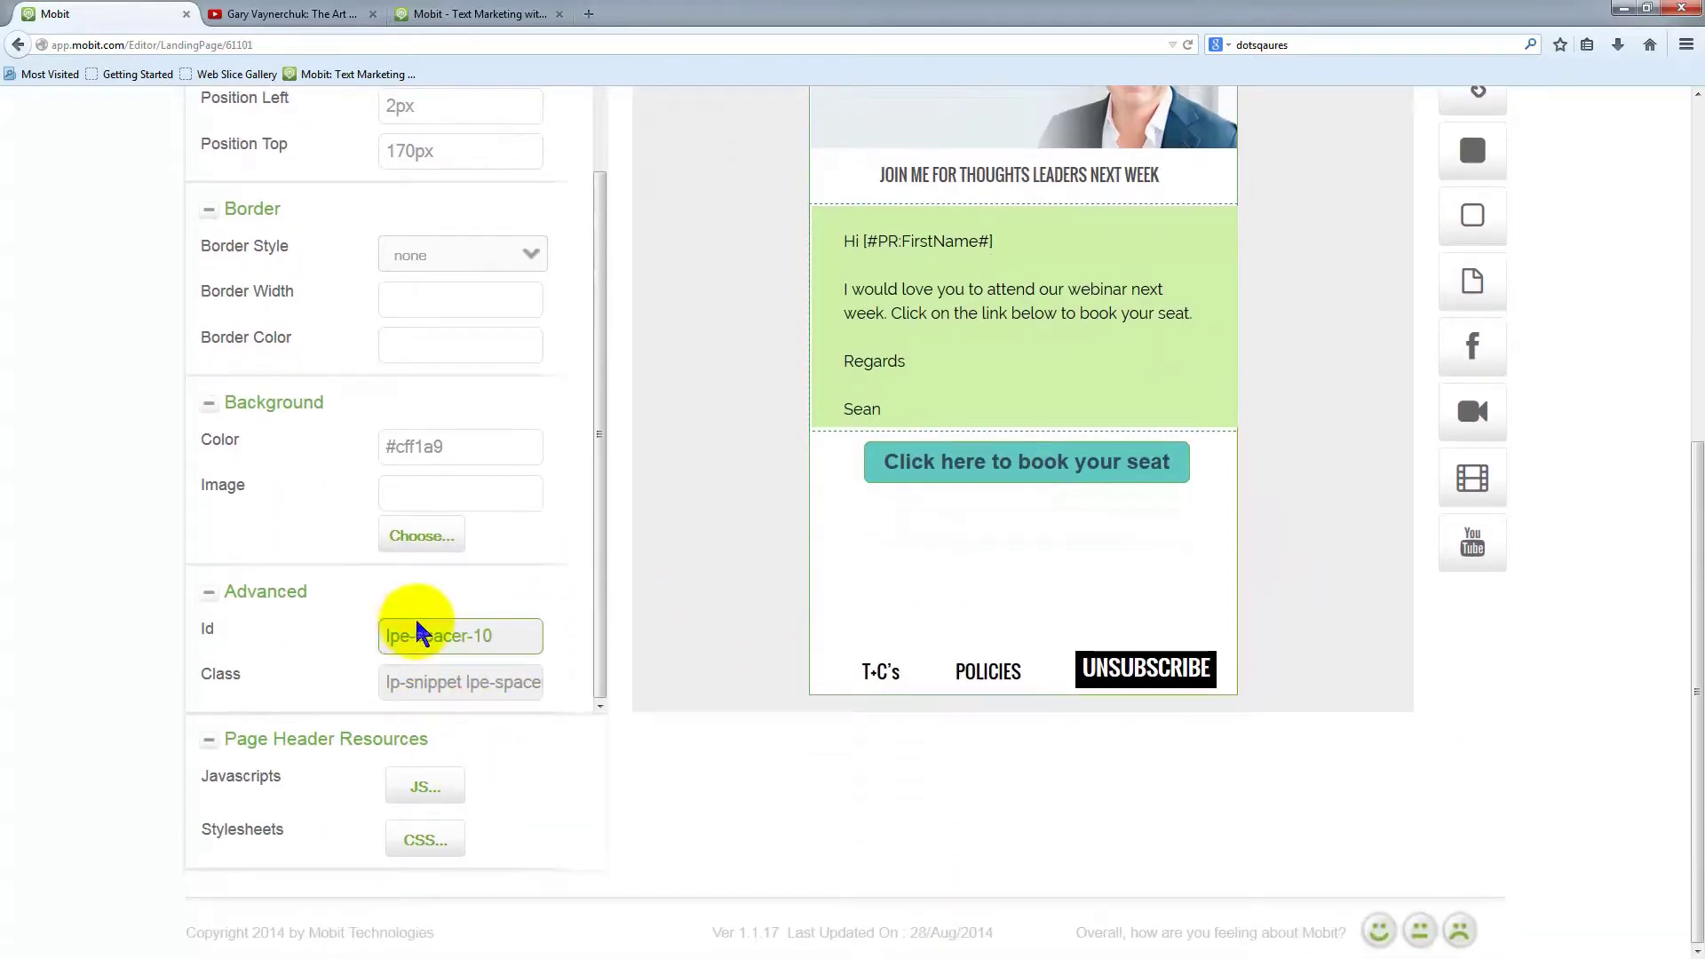
pyautogui.scroll(1, 426, 613)
pyautogui.click(462, 502)
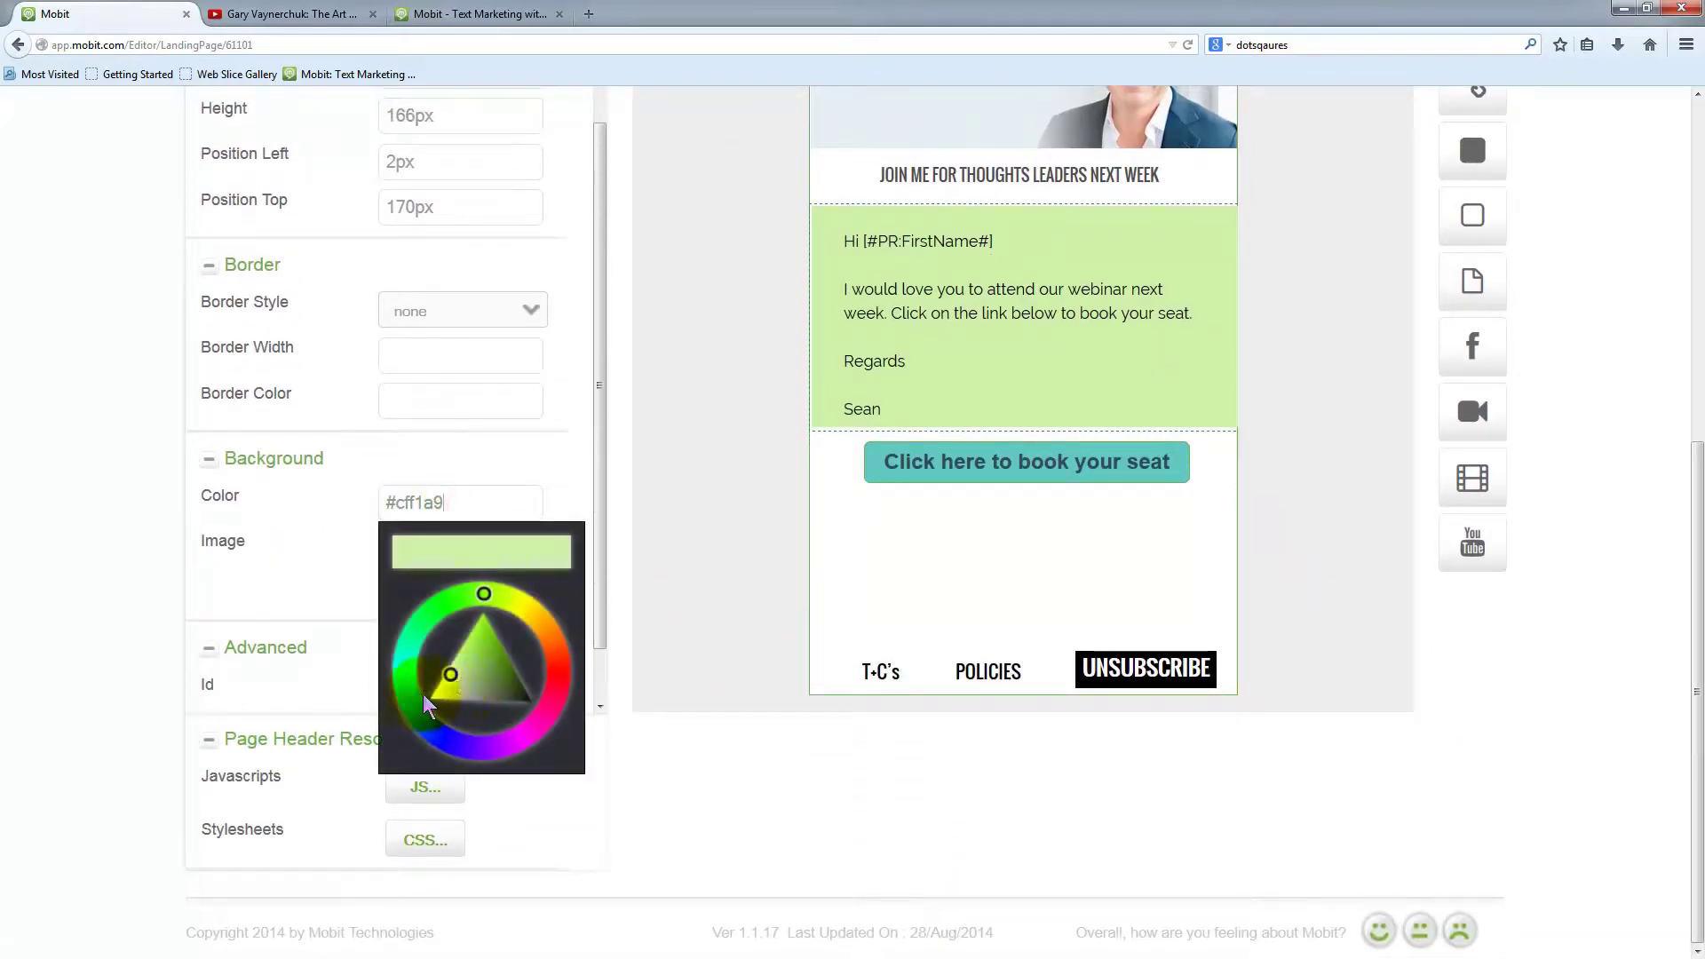
pyautogui.moveTo(388, 681); pyautogui.dragTo(405, 668)
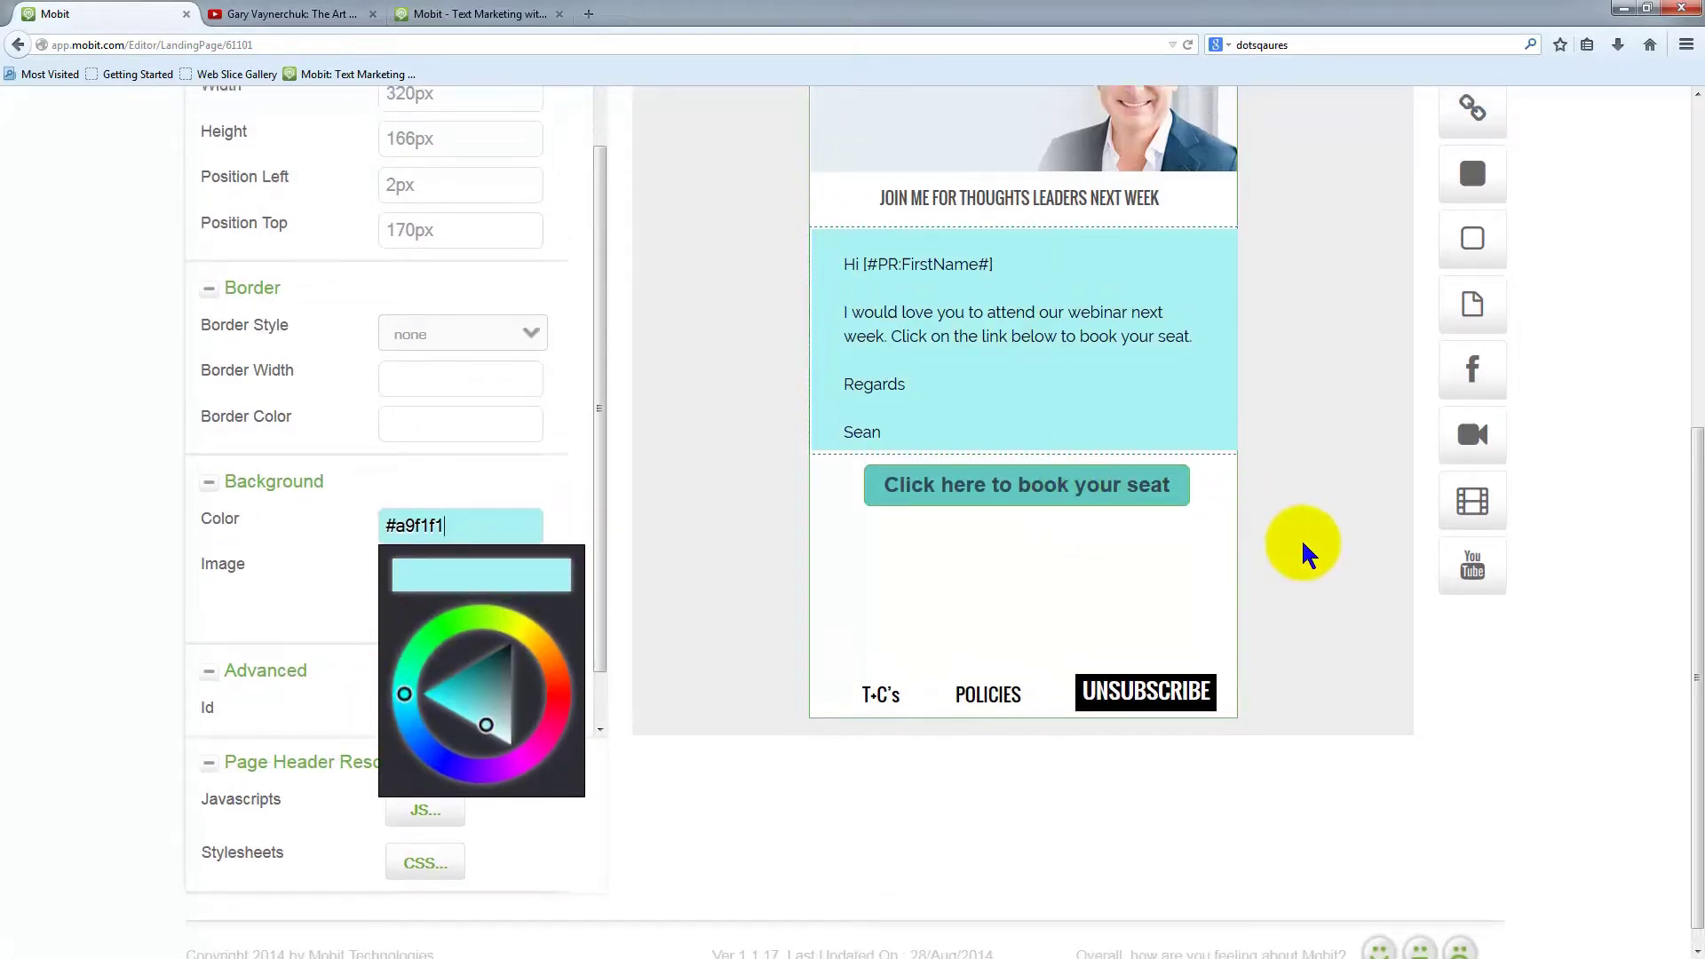
# Save the landing page and dismiss the save confirmation
pyautogui.scroll(5, 655, 598)
pyautogui.click(238, 180)
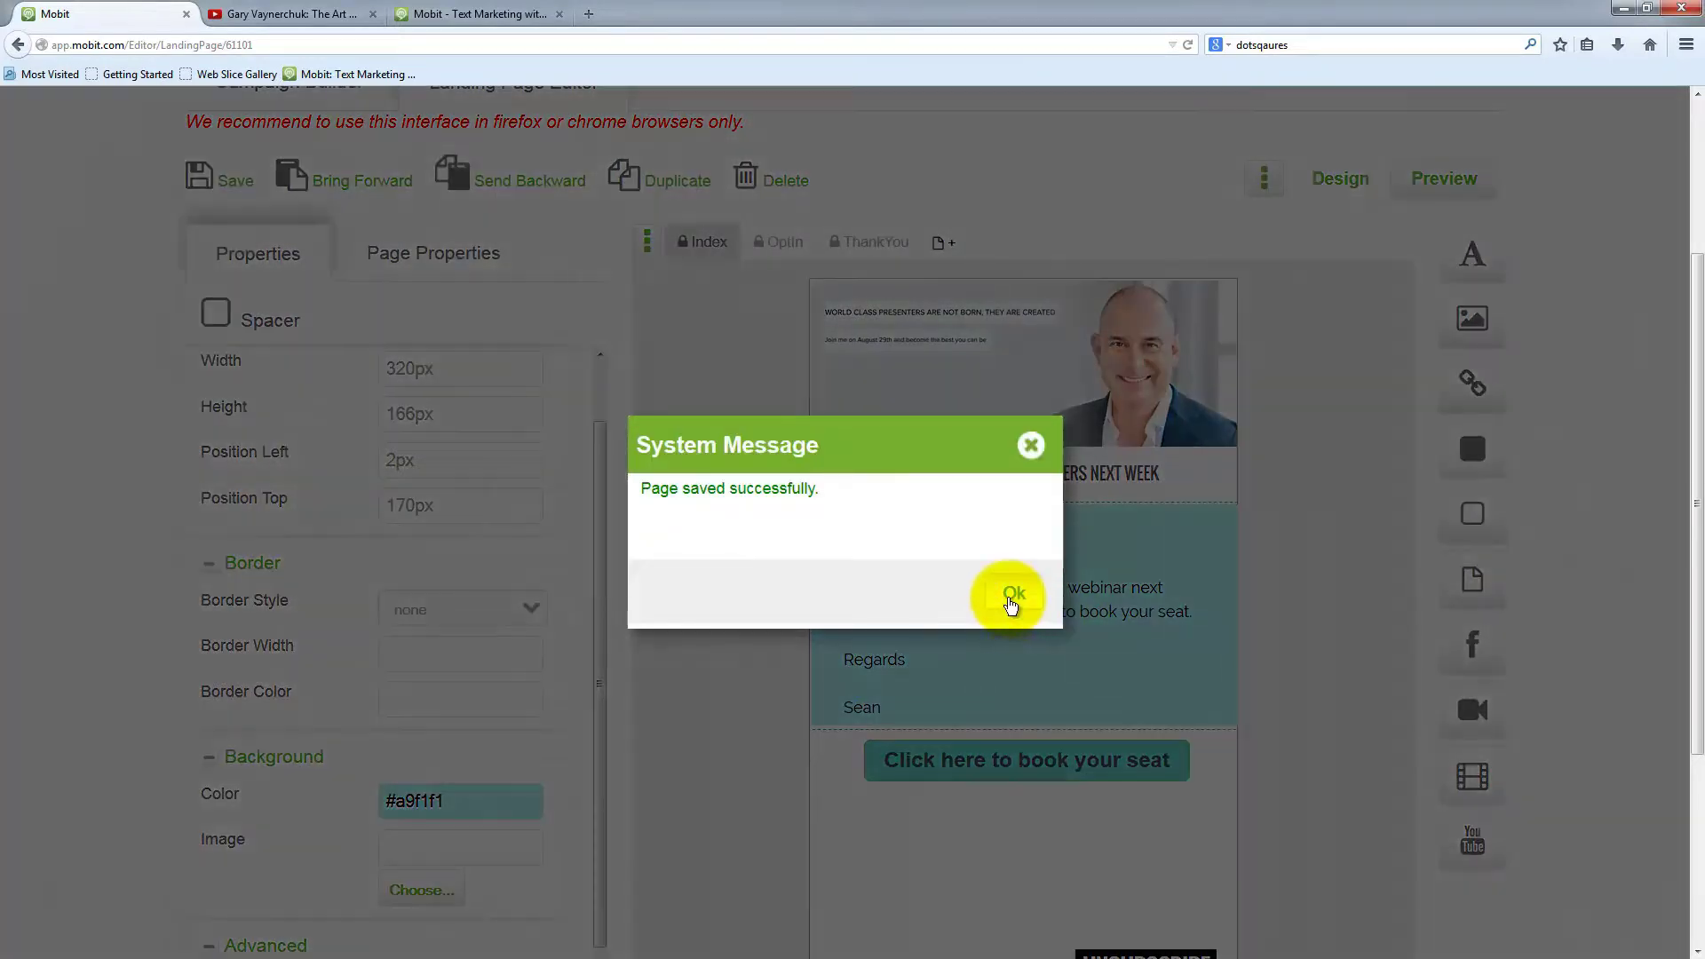
pyautogui.click(1012, 593)
pyautogui.scroll(-3, 1326, 775)
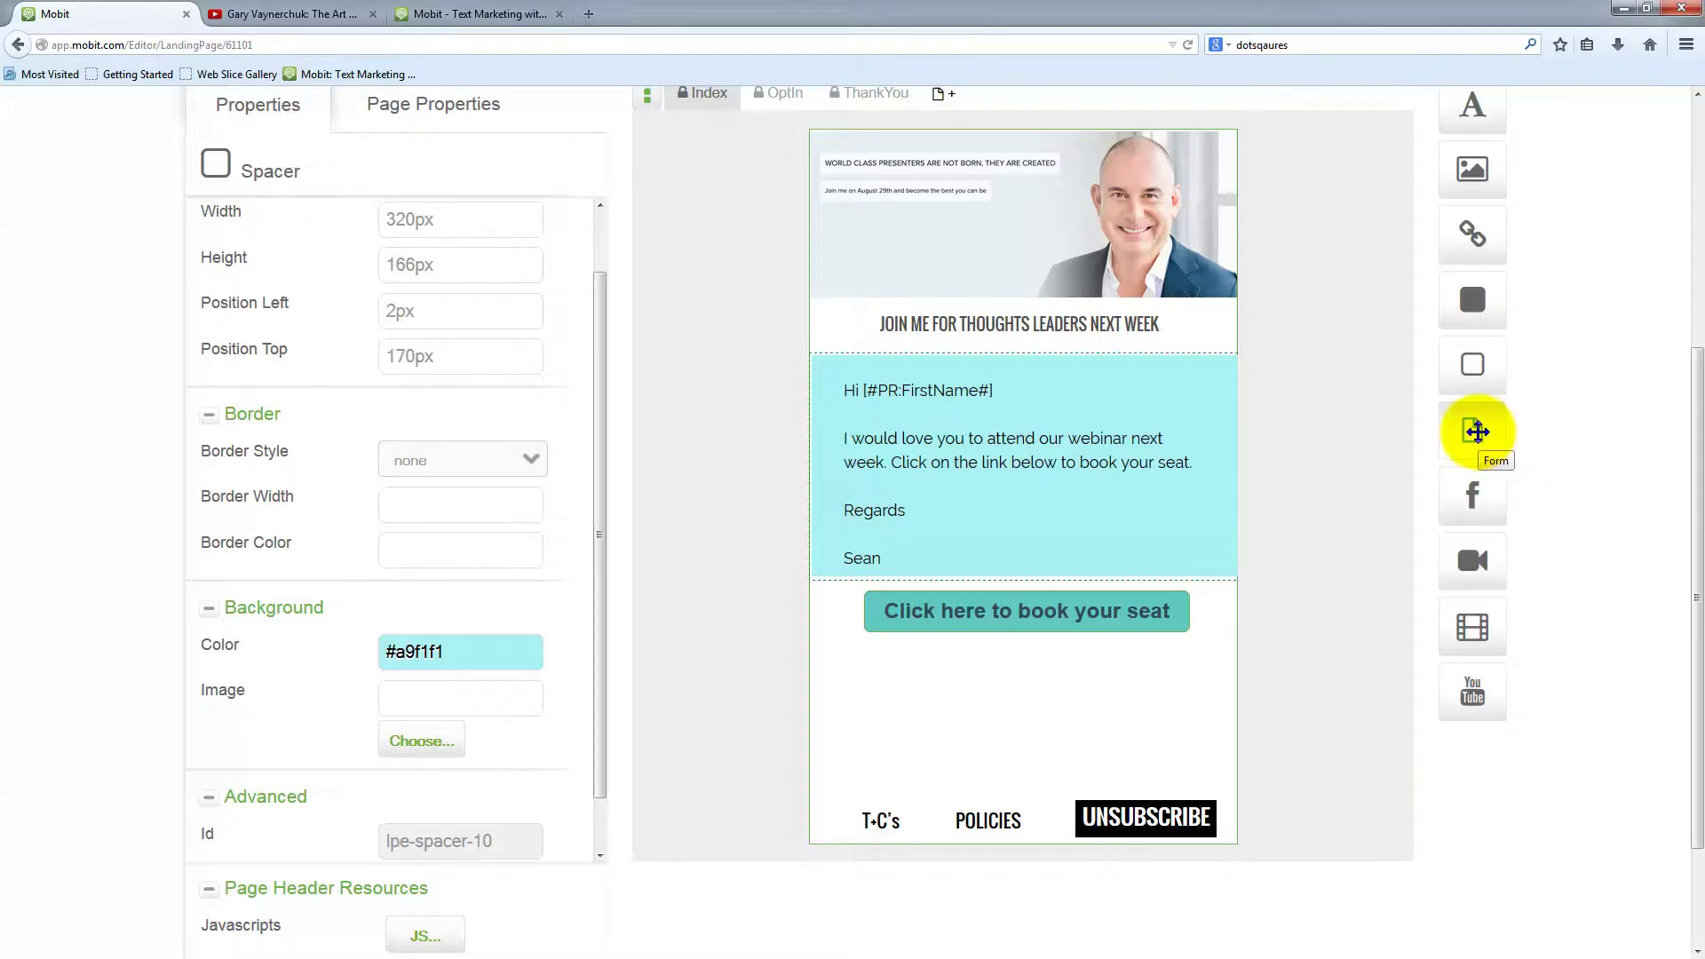
# Drop a form below the booking button and add pre-defined First Name, Last Name and Email fields
pyautogui.moveTo(1476, 431); pyautogui.dragTo(1000, 691)
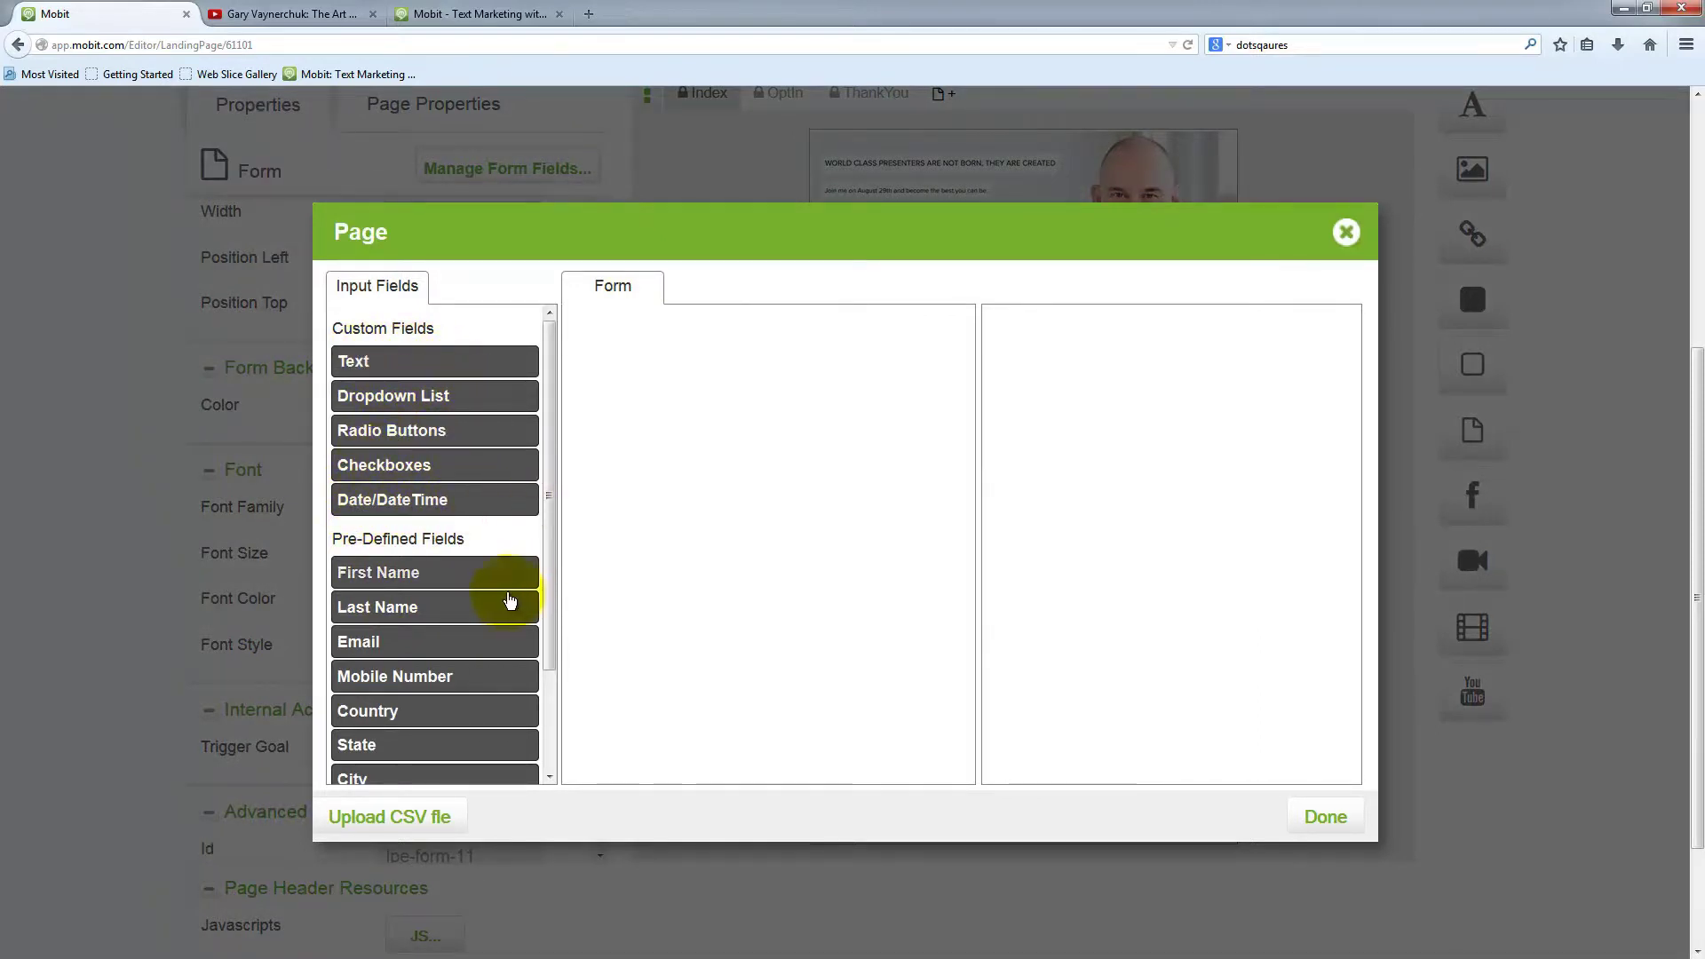
pyautogui.moveTo(550, 591); pyautogui.dragTo(559, 704)
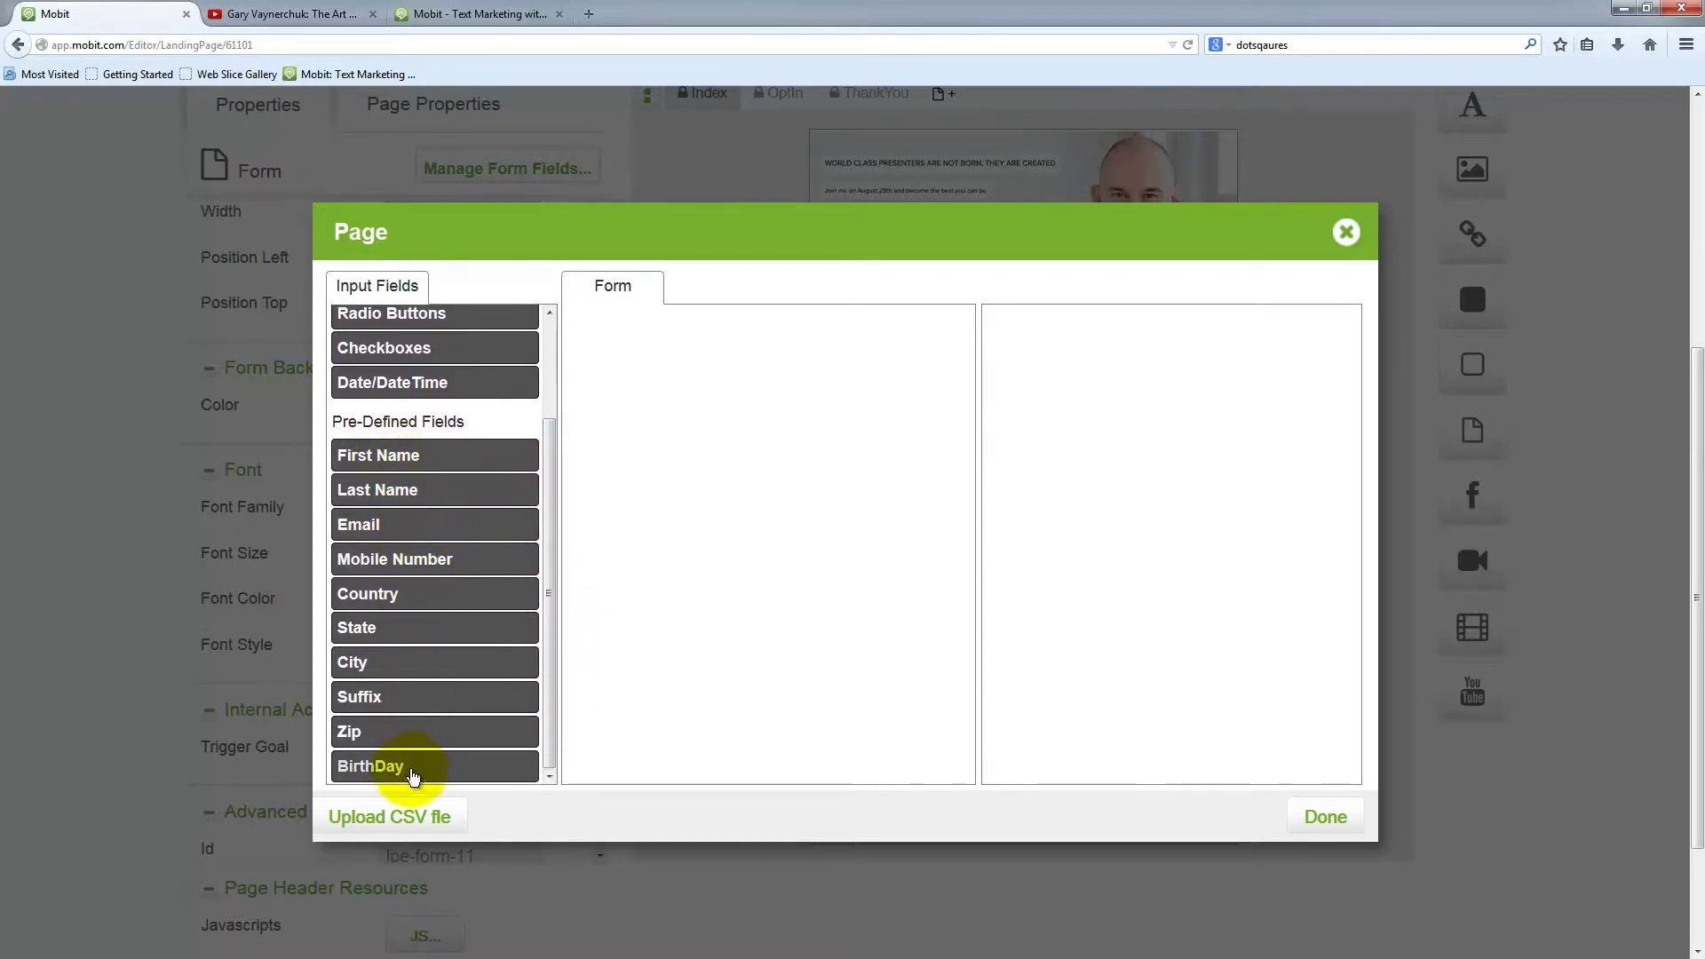
pyautogui.click(378, 459)
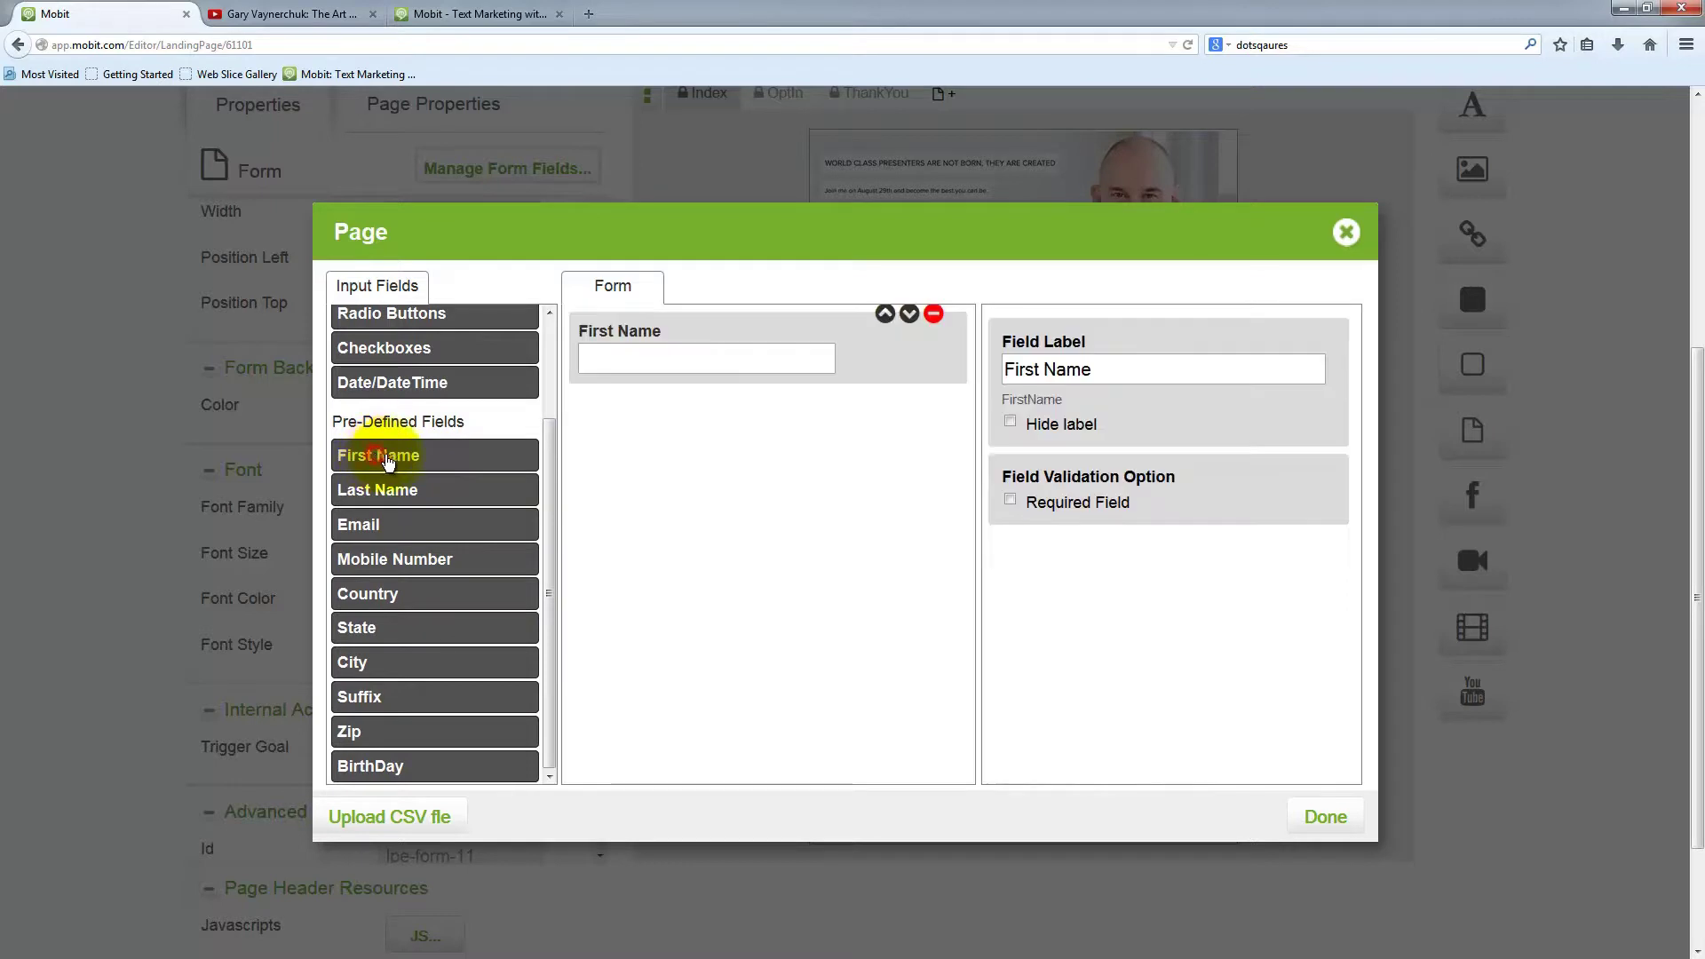
pyautogui.click(401, 491)
pyautogui.click(413, 533)
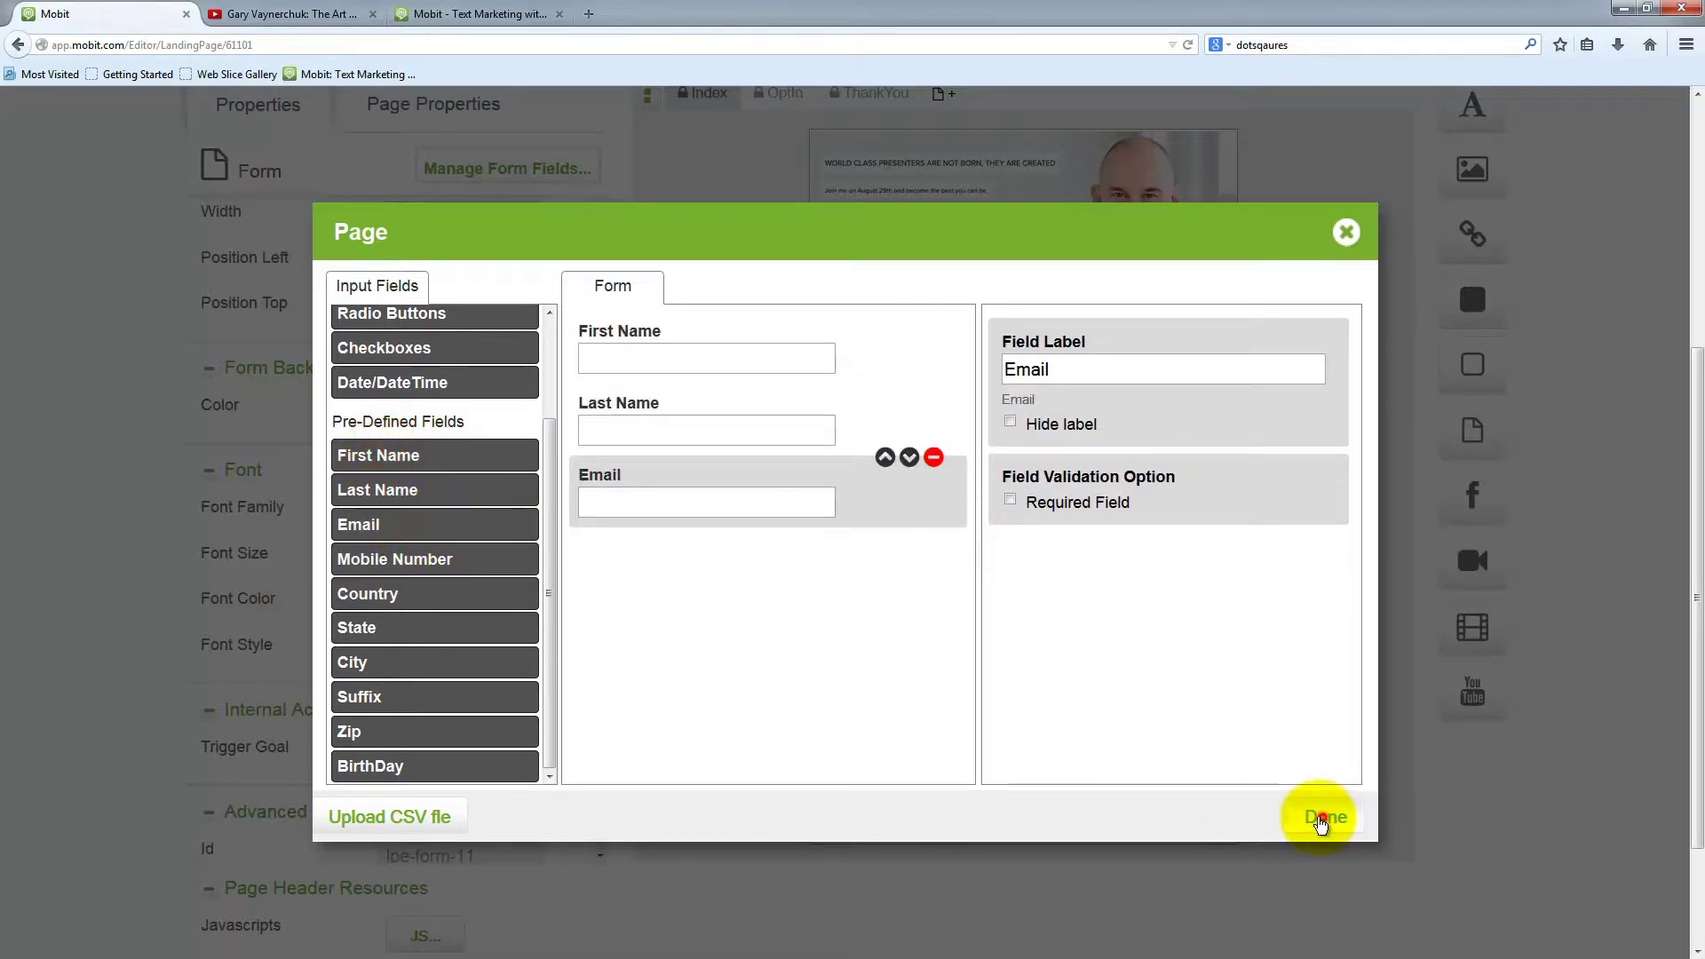
pyautogui.click(1322, 818)
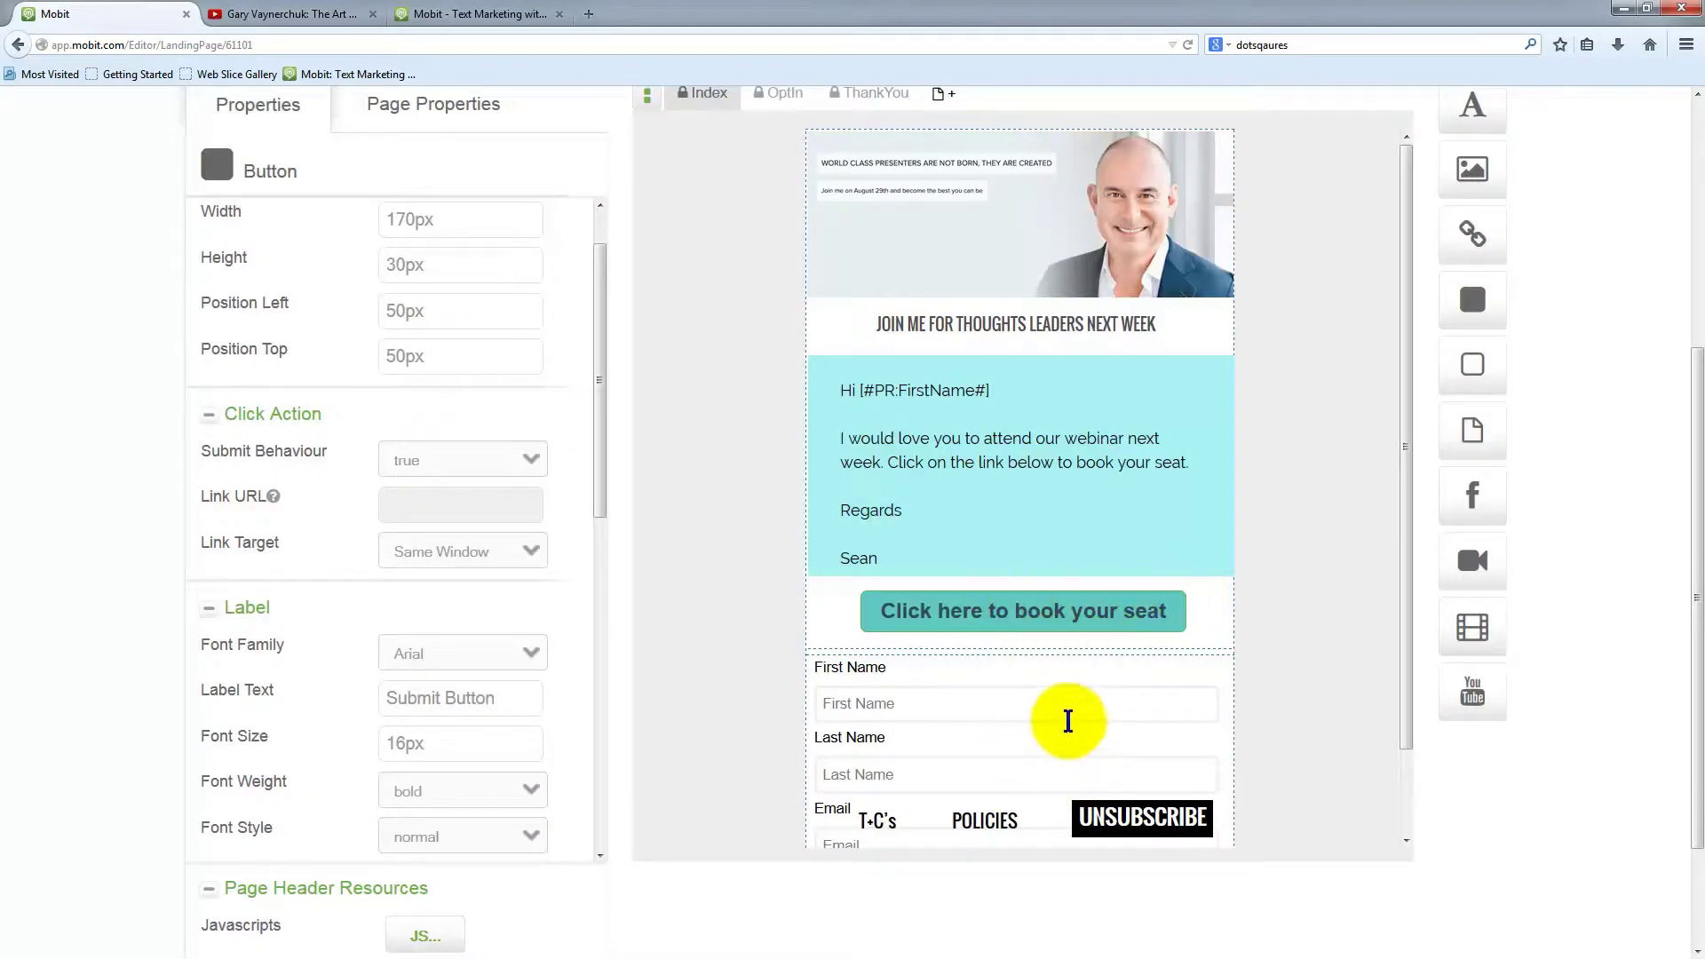
# Narrow the signup form from its left edge and place Submit Button beside the Email field
pyautogui.scroll(-2, 1068, 720)
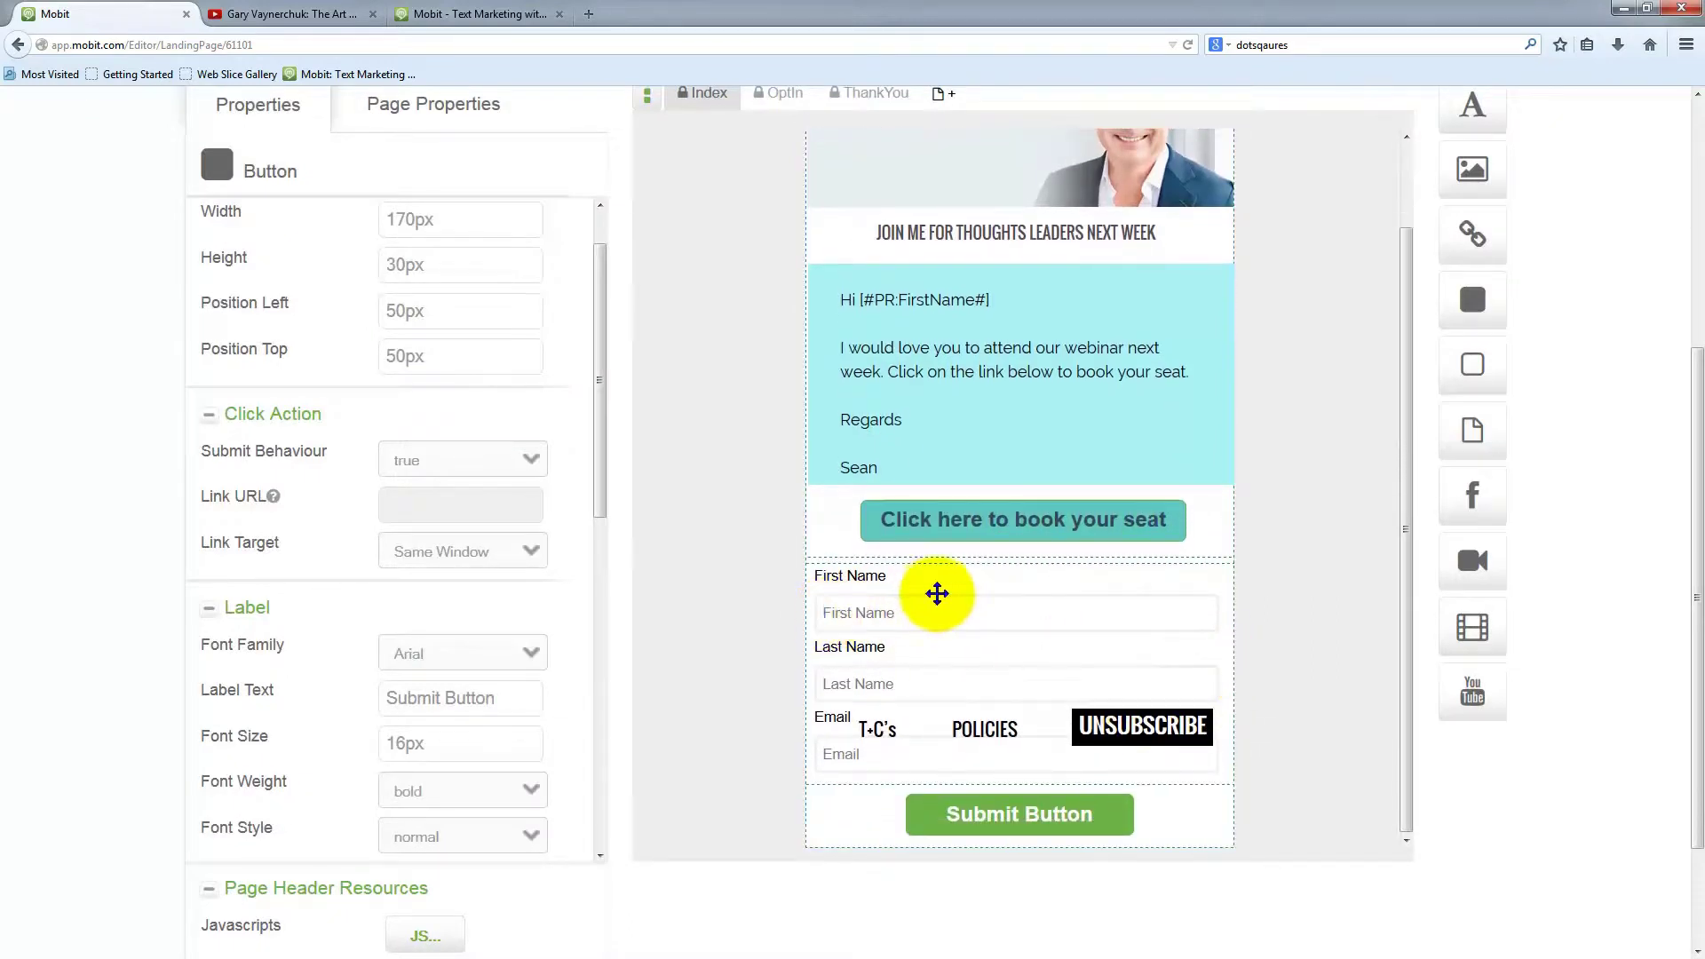
pyautogui.click(929, 611)
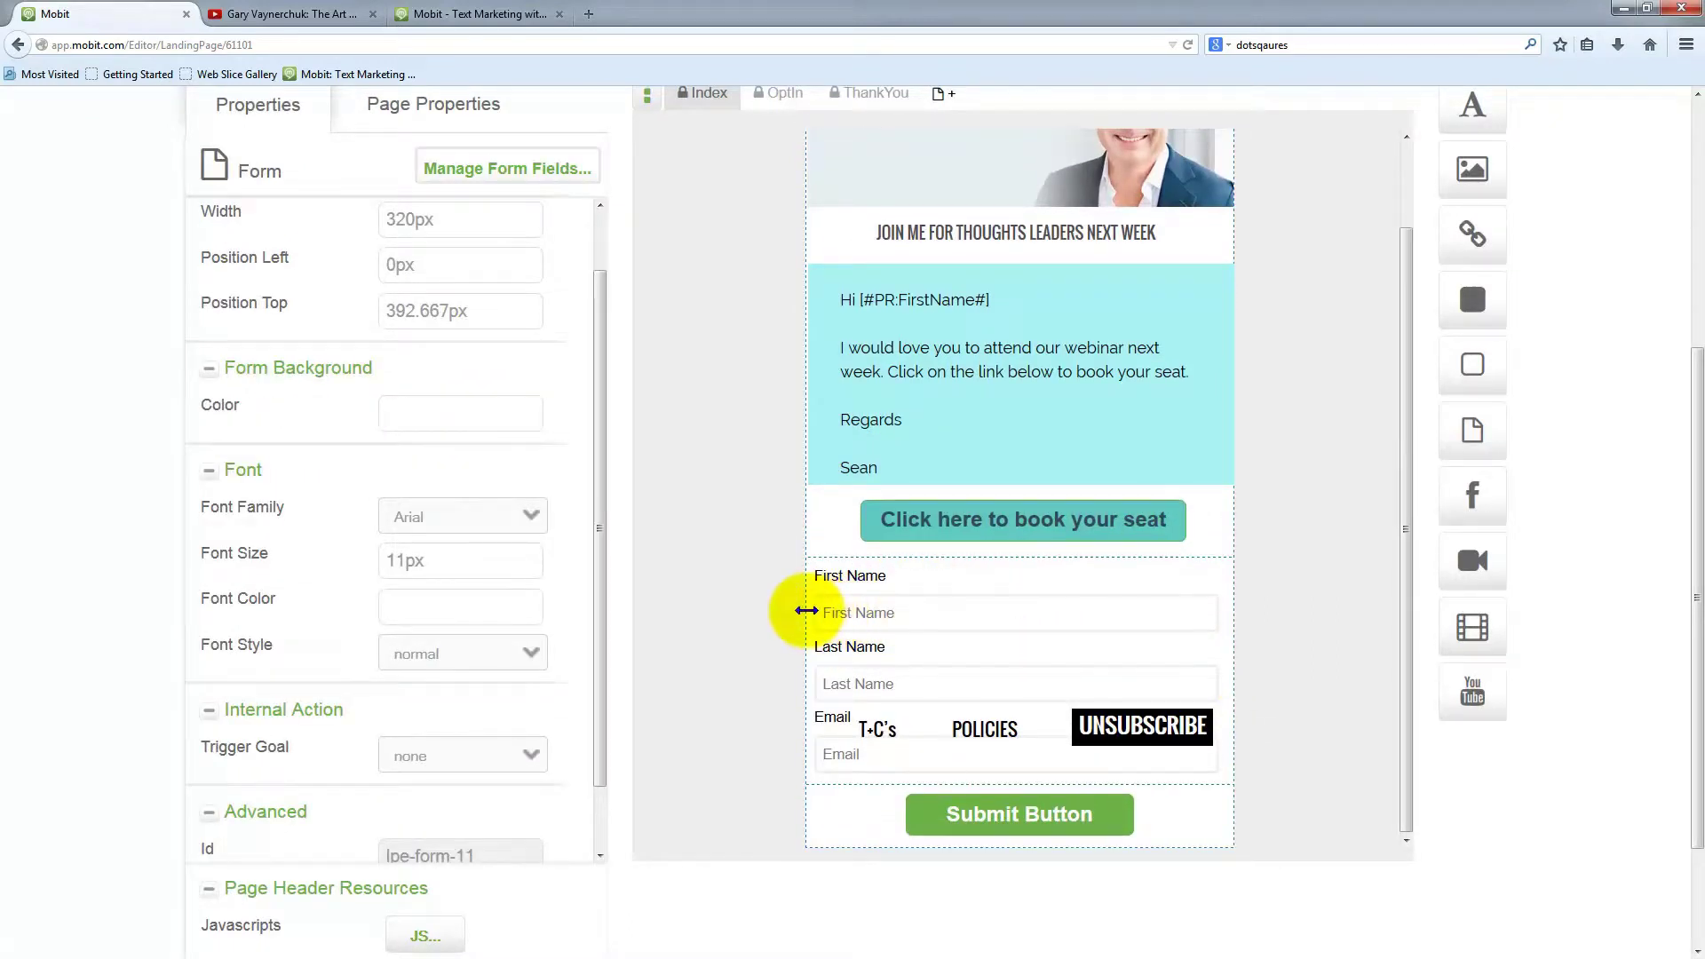
pyautogui.moveTo(806, 611)
pyautogui.mouseDown()
pyautogui.moveTo(970, 592)
pyautogui.moveTo(982, 500)
pyautogui.moveTo(973, 515)
pyautogui.moveTo(955, 449)
pyautogui.mouseUp()
pyautogui.click(1007, 578)
pyautogui.moveTo(1024, 684); pyautogui.dragTo(1083, 672)
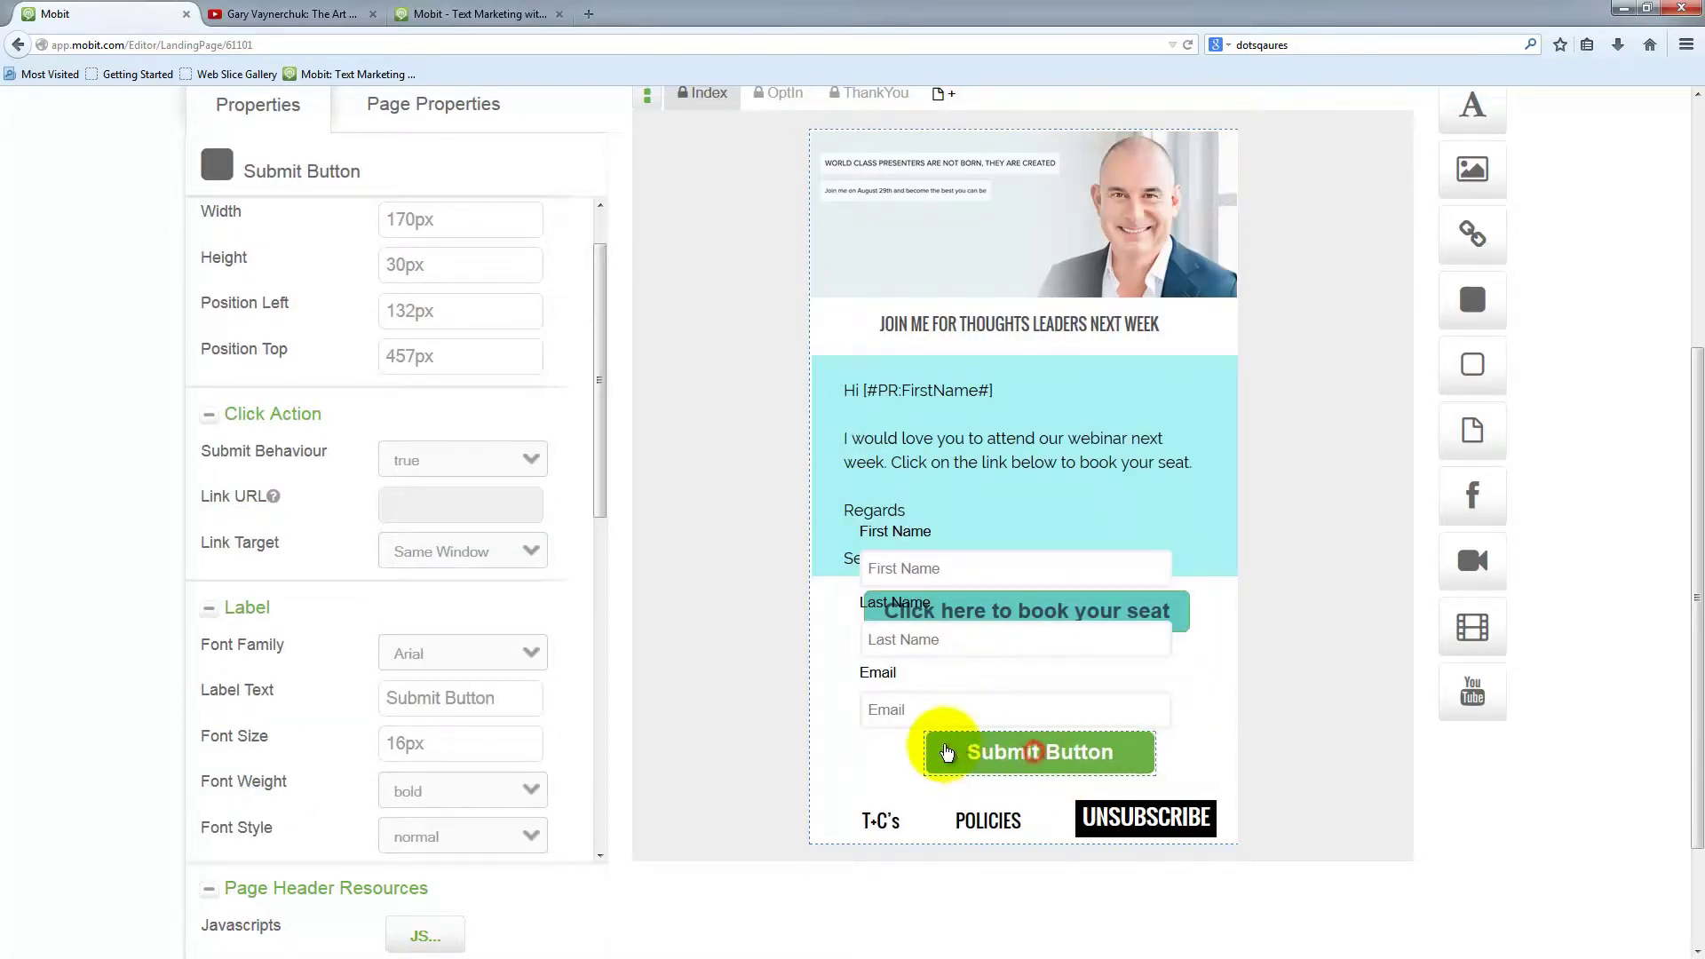
pyautogui.moveTo(1095, 770); pyautogui.dragTo(1198, 672)
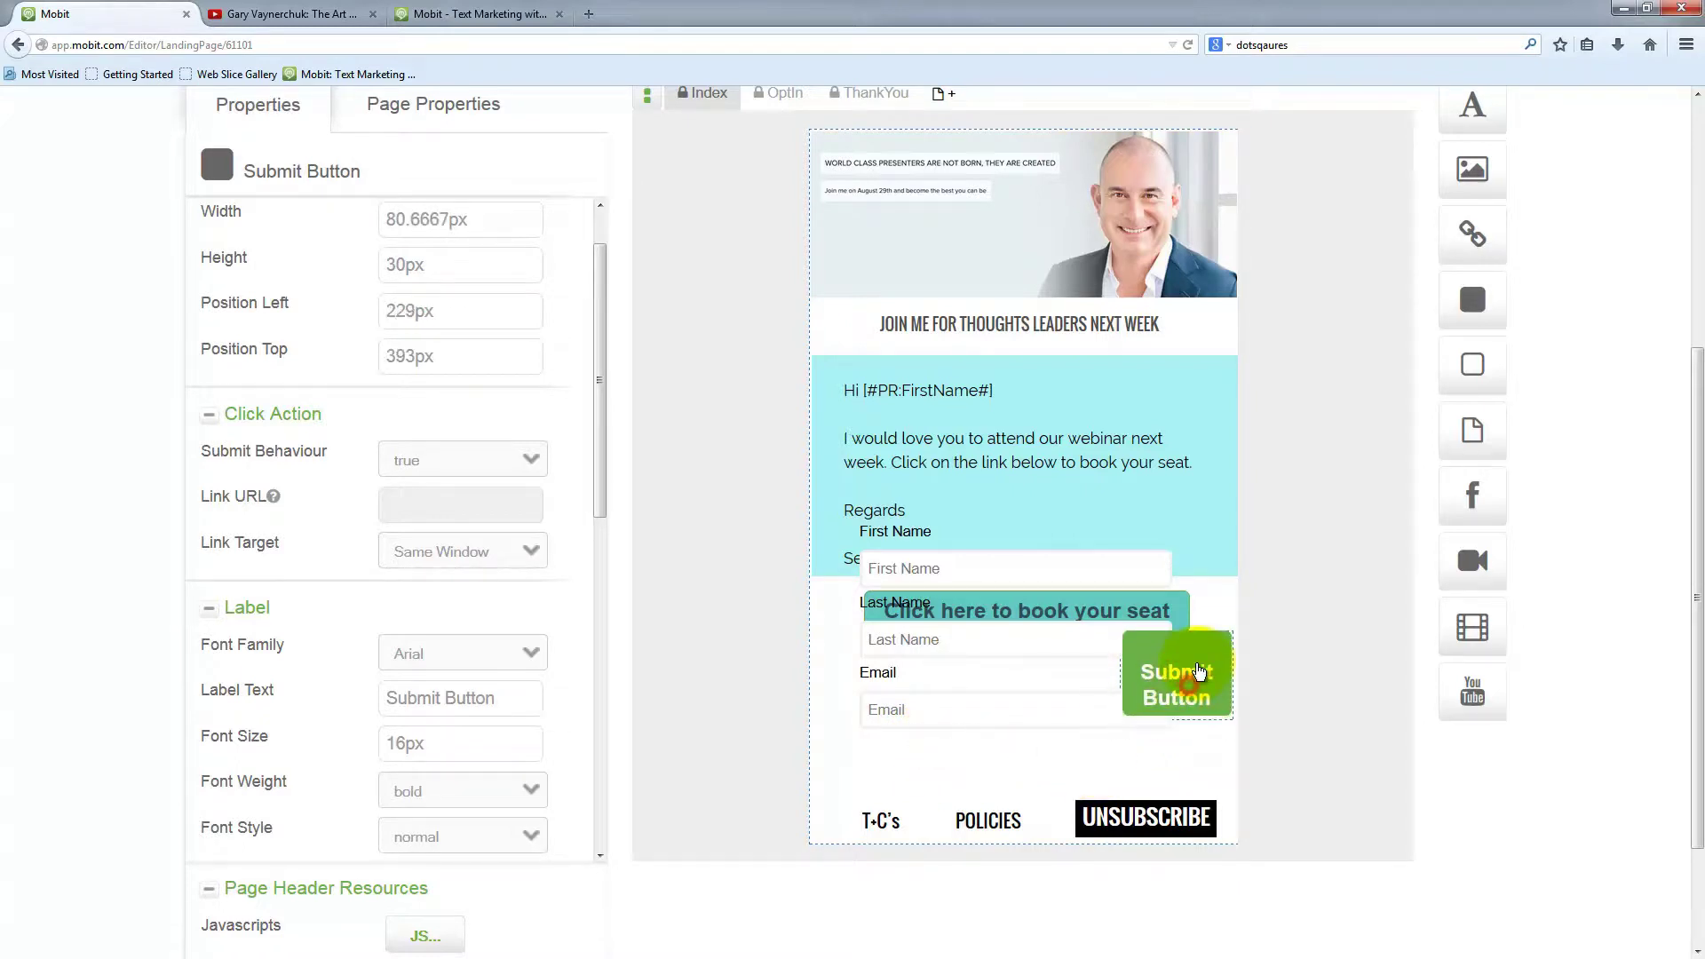
pyautogui.moveTo(995, 675); pyautogui.dragTo(1027, 704)
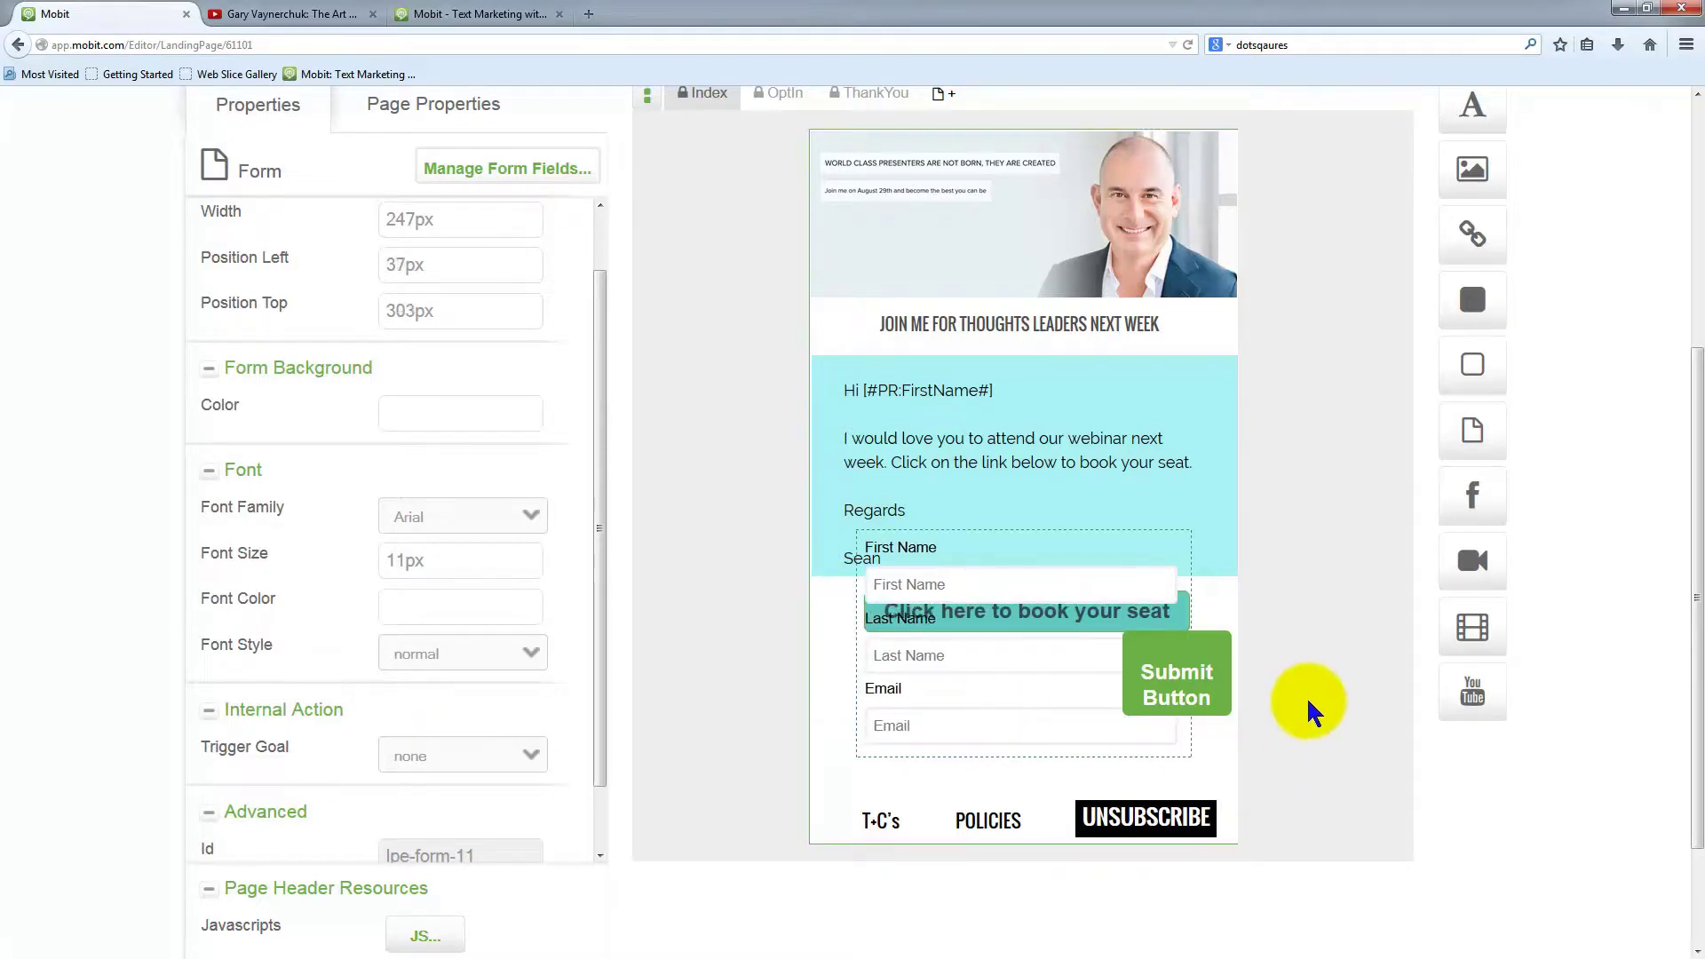
# Shift the signup form further down the page
pyautogui.scroll(-3, 1103, 781)
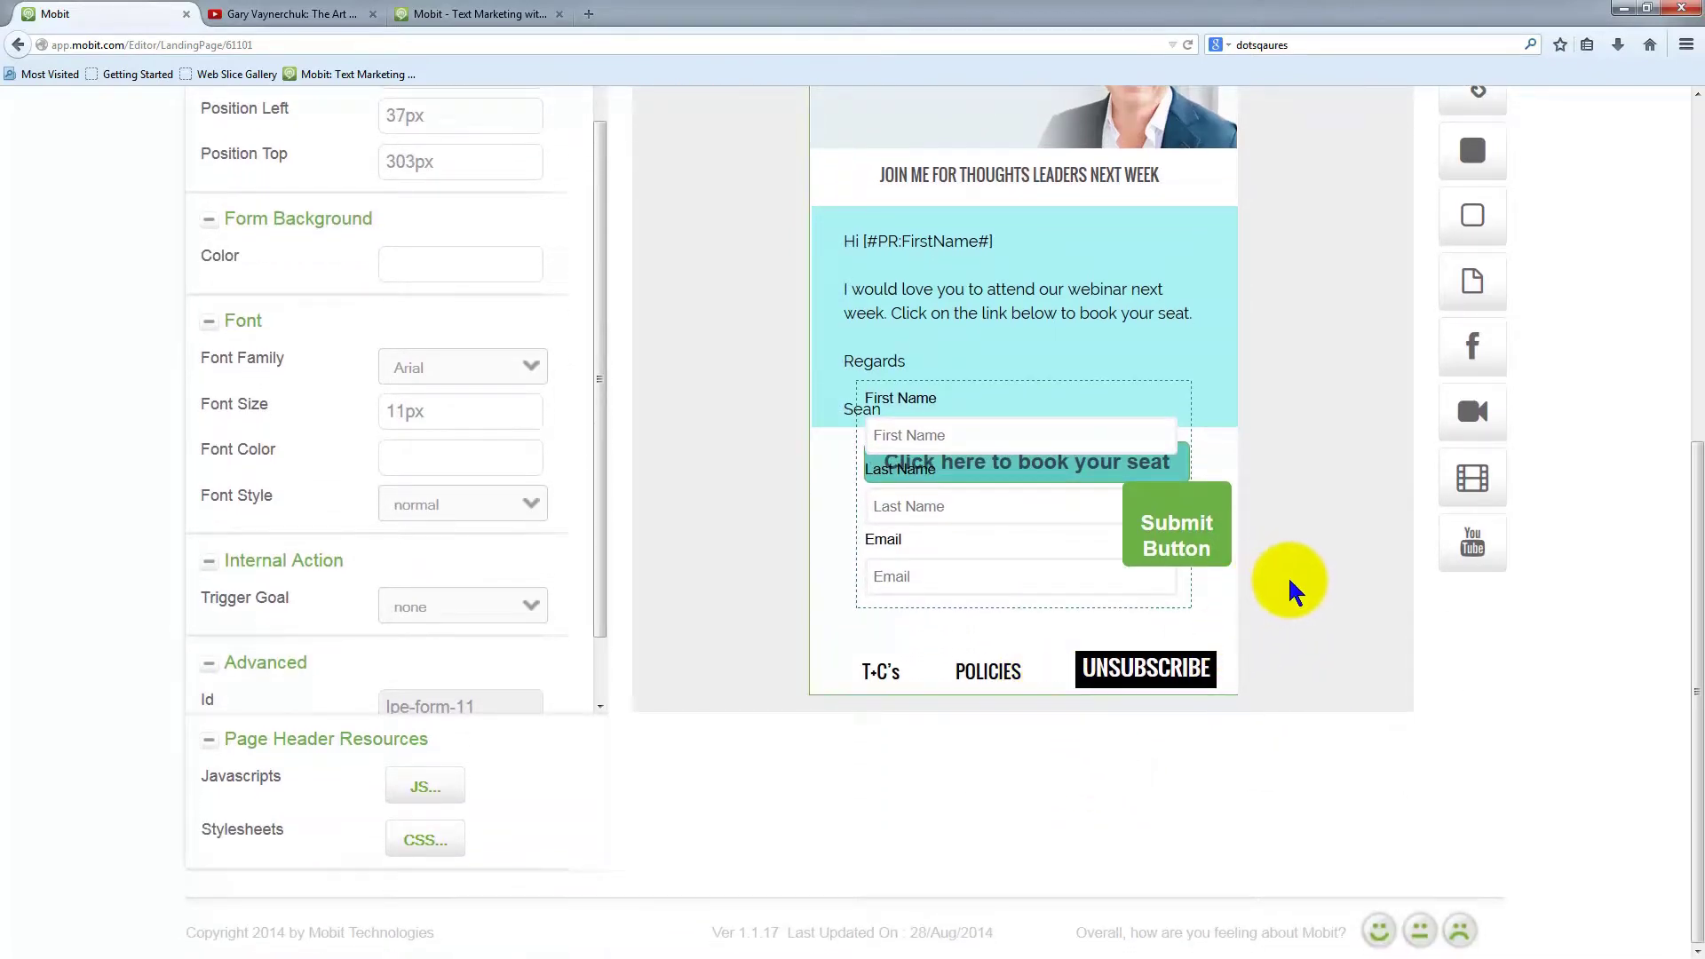
pyautogui.scroll(3, 1291, 568)
pyautogui.scroll(-1, 1296, 586)
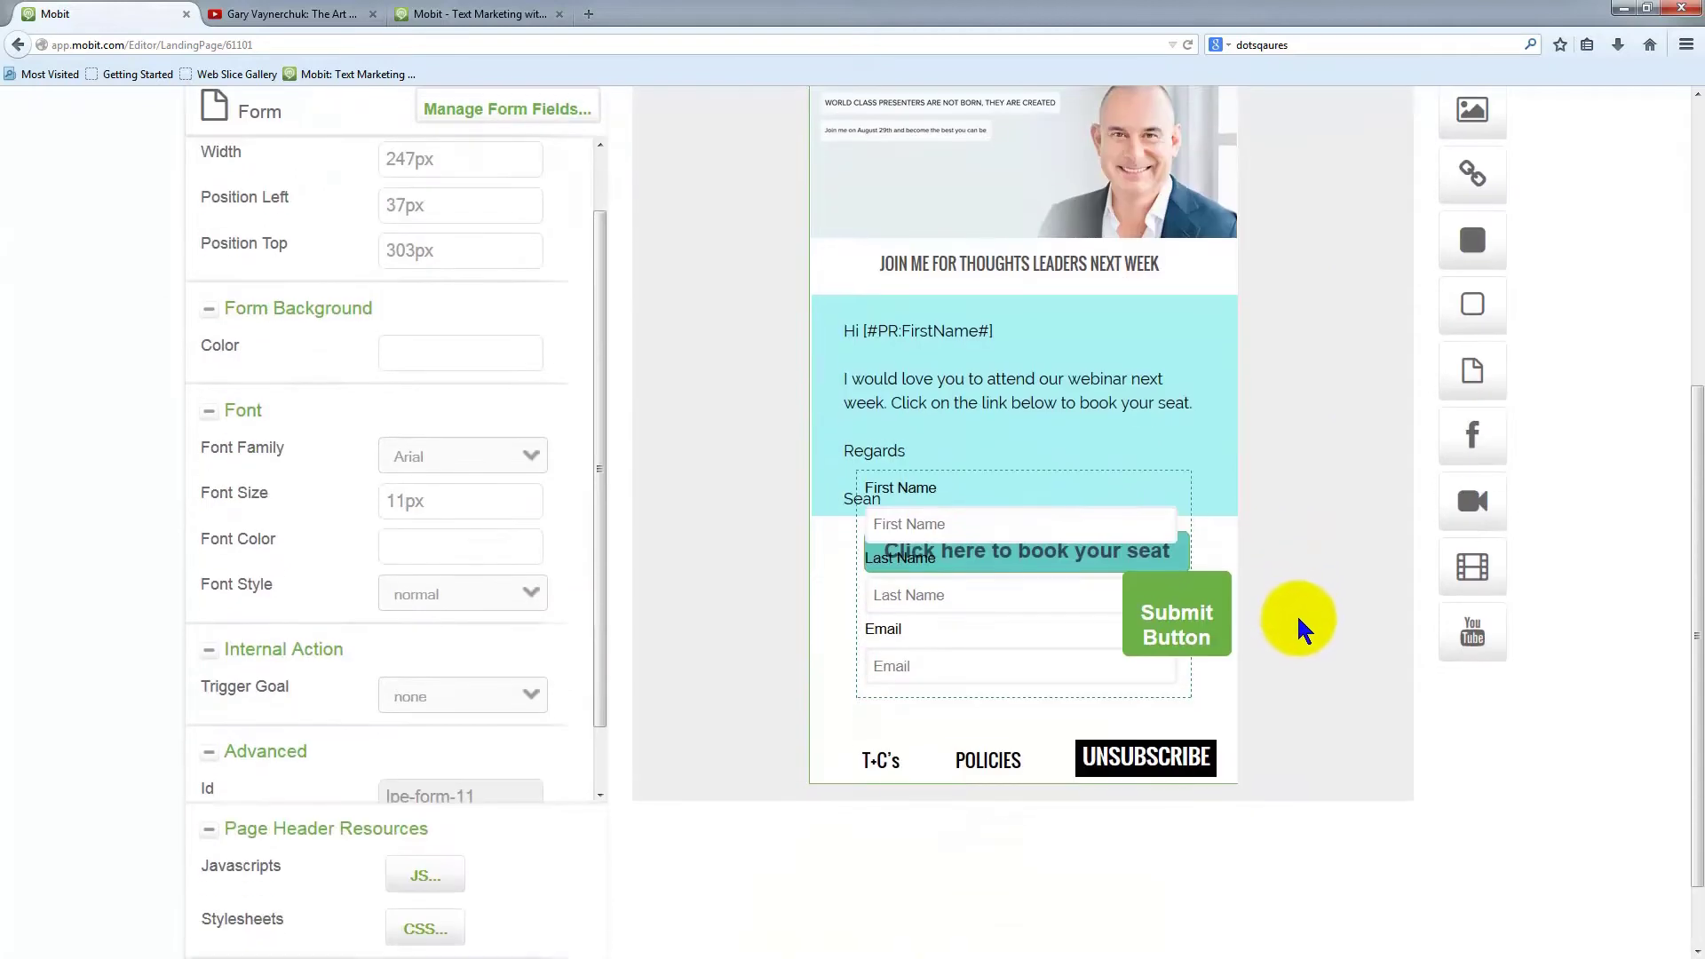
pyautogui.scroll(3, 1298, 611)
pyautogui.scroll(-3, 1301, 610)
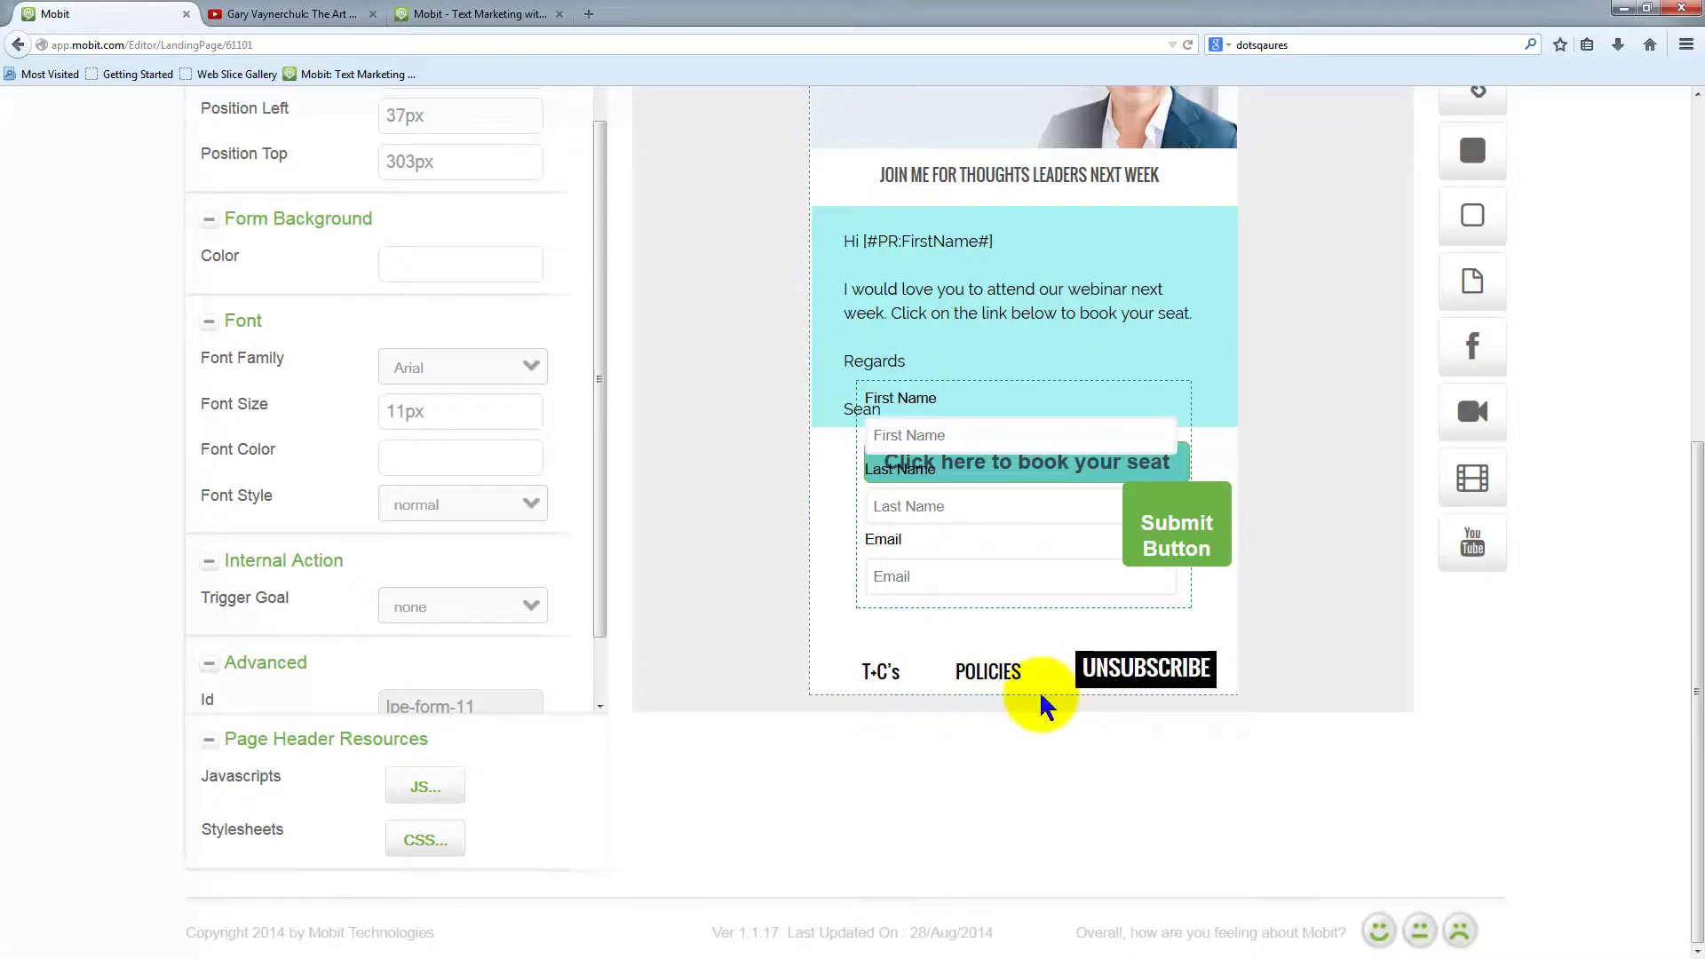
pyautogui.moveTo(1040, 694); pyautogui.dragTo(1031, 826)
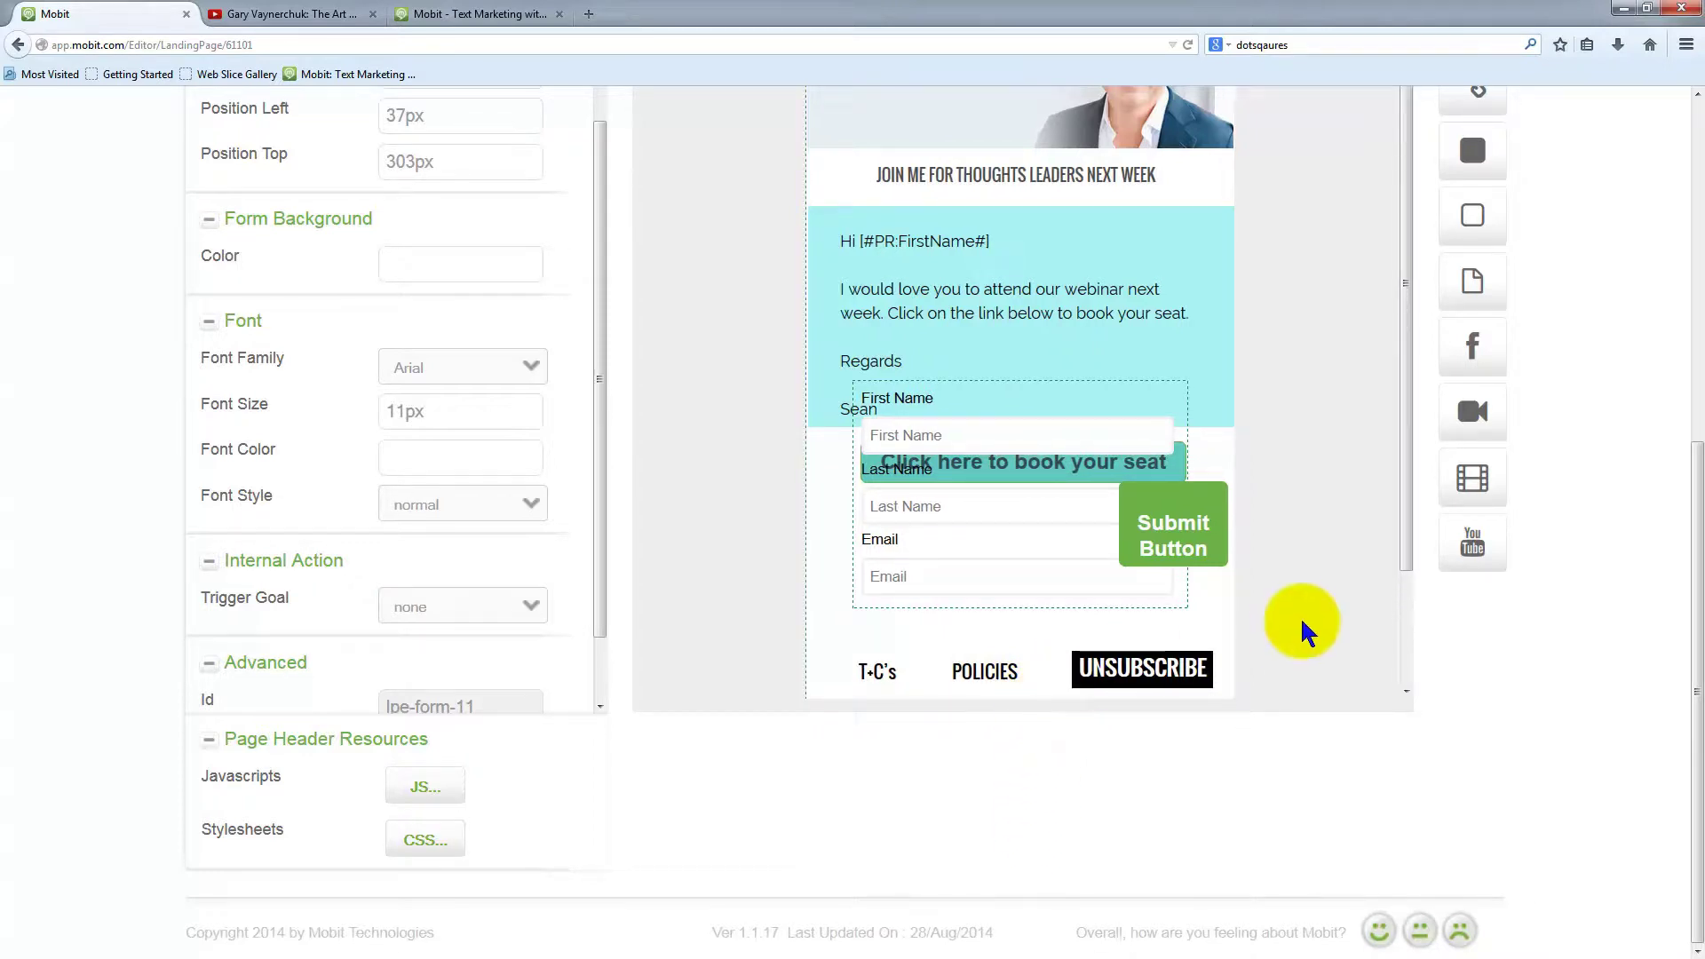
# Line up T+C's, POLICIES and UNSUBSCRIBE along the page bottom; set the form below the booking button
pyautogui.scroll(-3, 1301, 622)
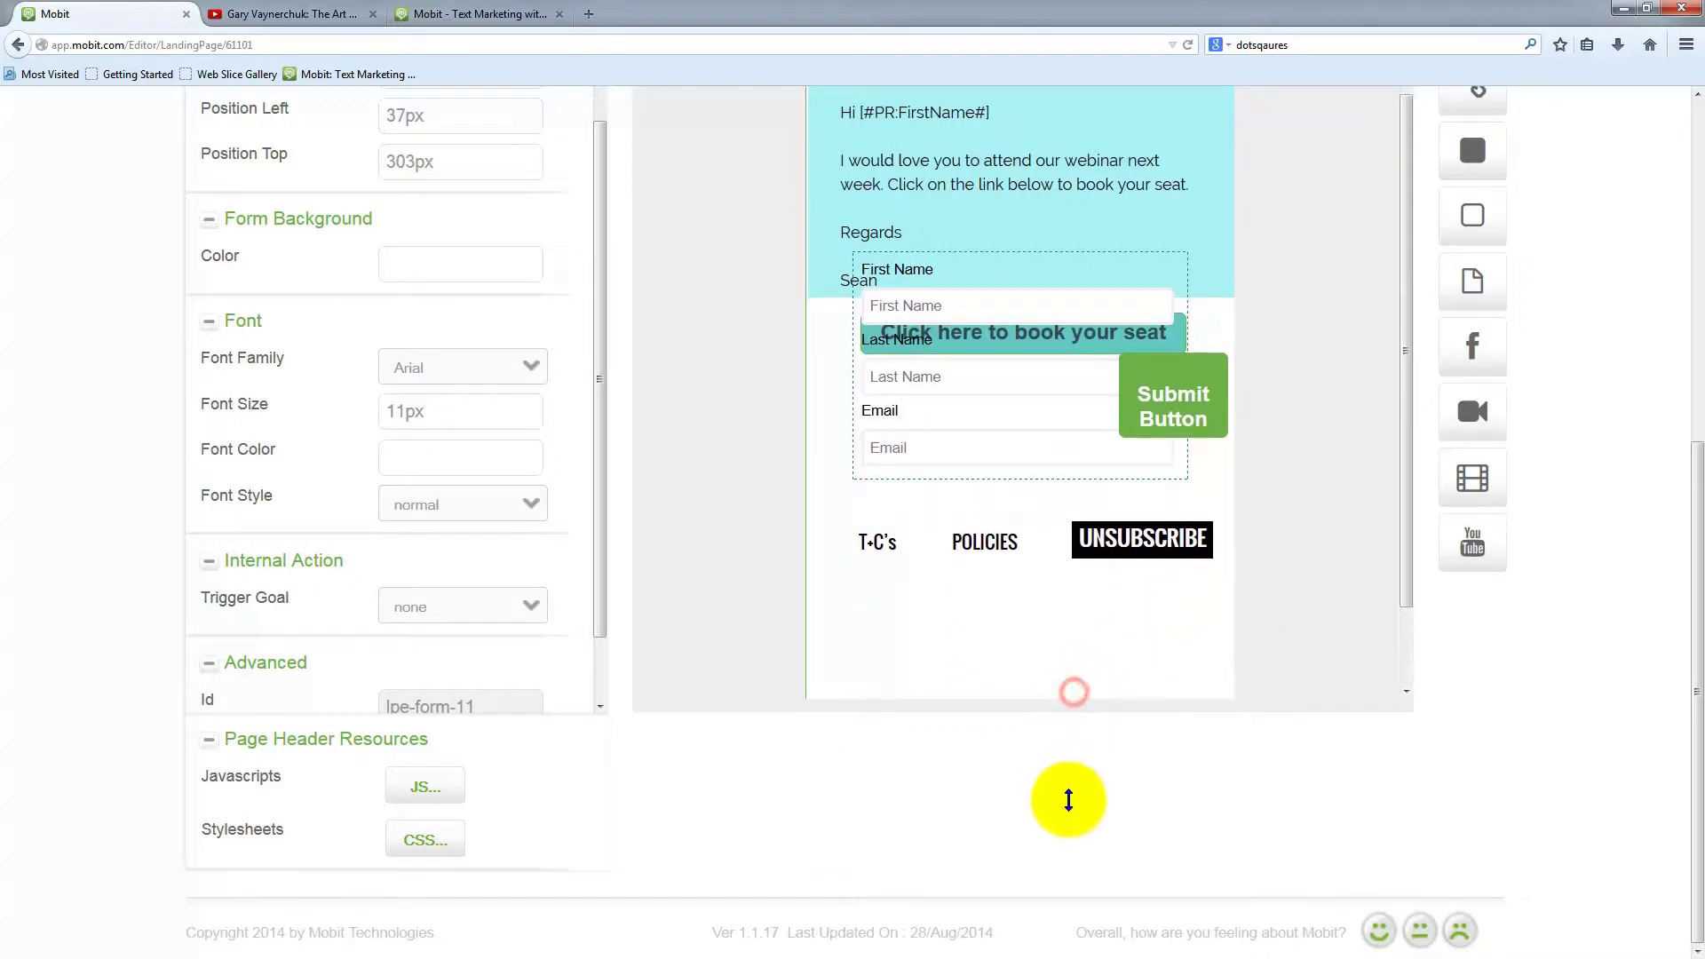
pyautogui.scroll(-3, 1323, 604)
pyautogui.moveTo(1166, 429); pyautogui.dragTo(1173, 677)
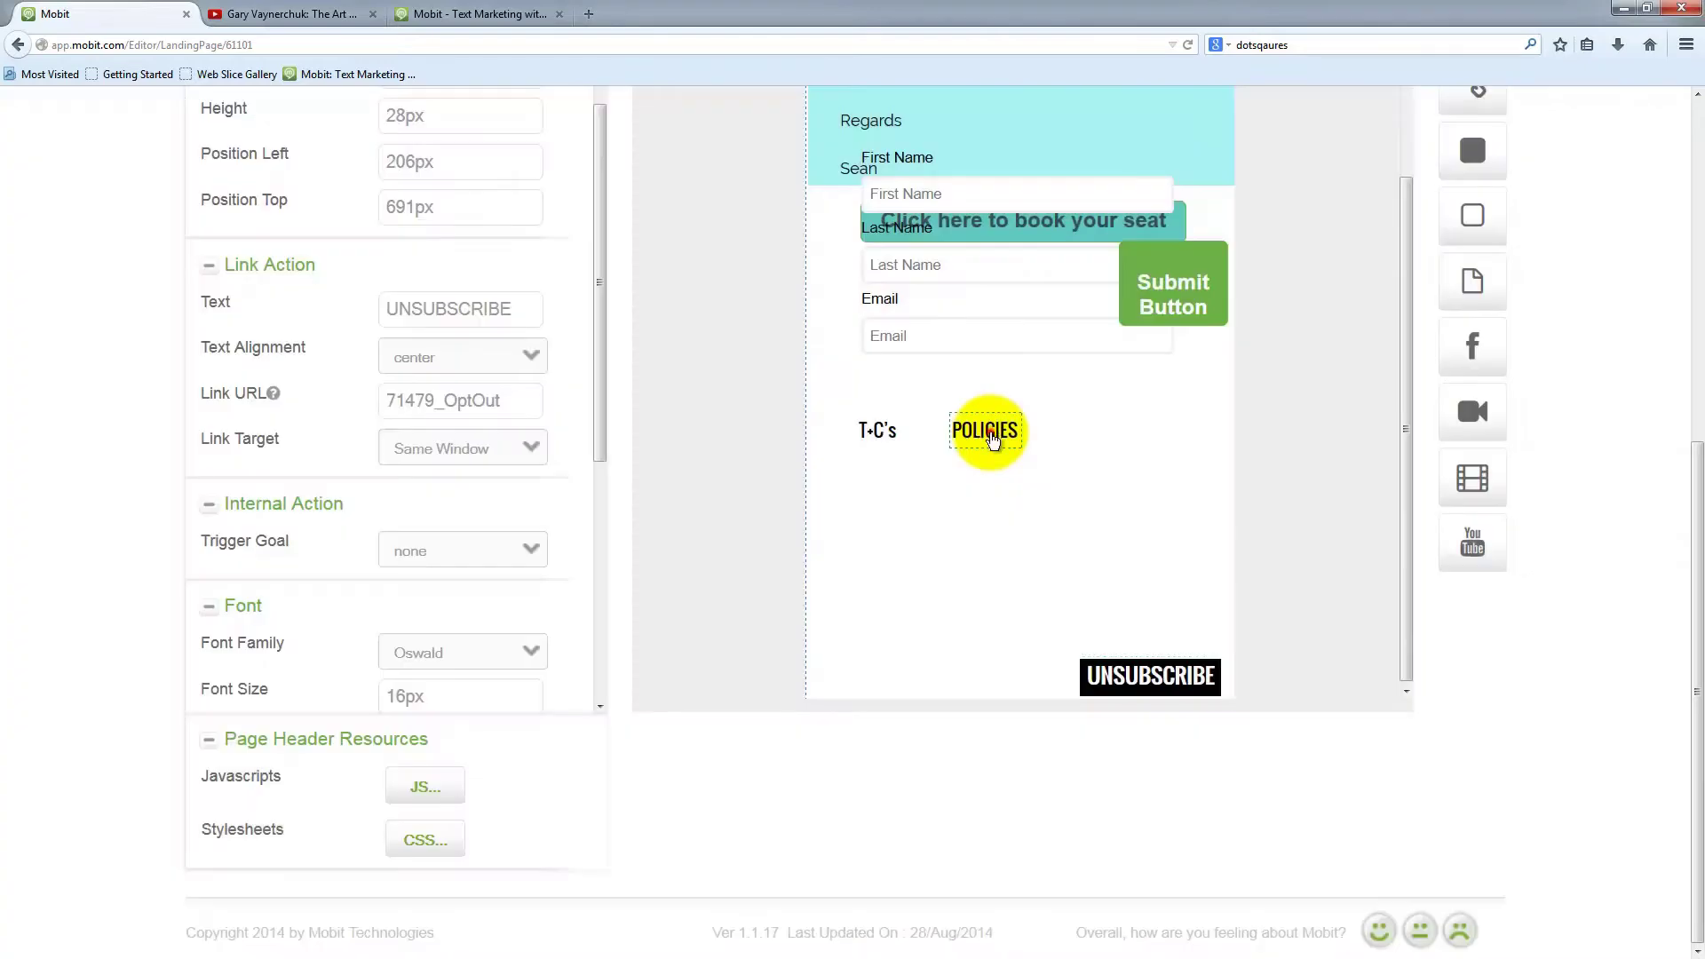
pyautogui.moveTo(984, 431); pyautogui.dragTo(997, 679)
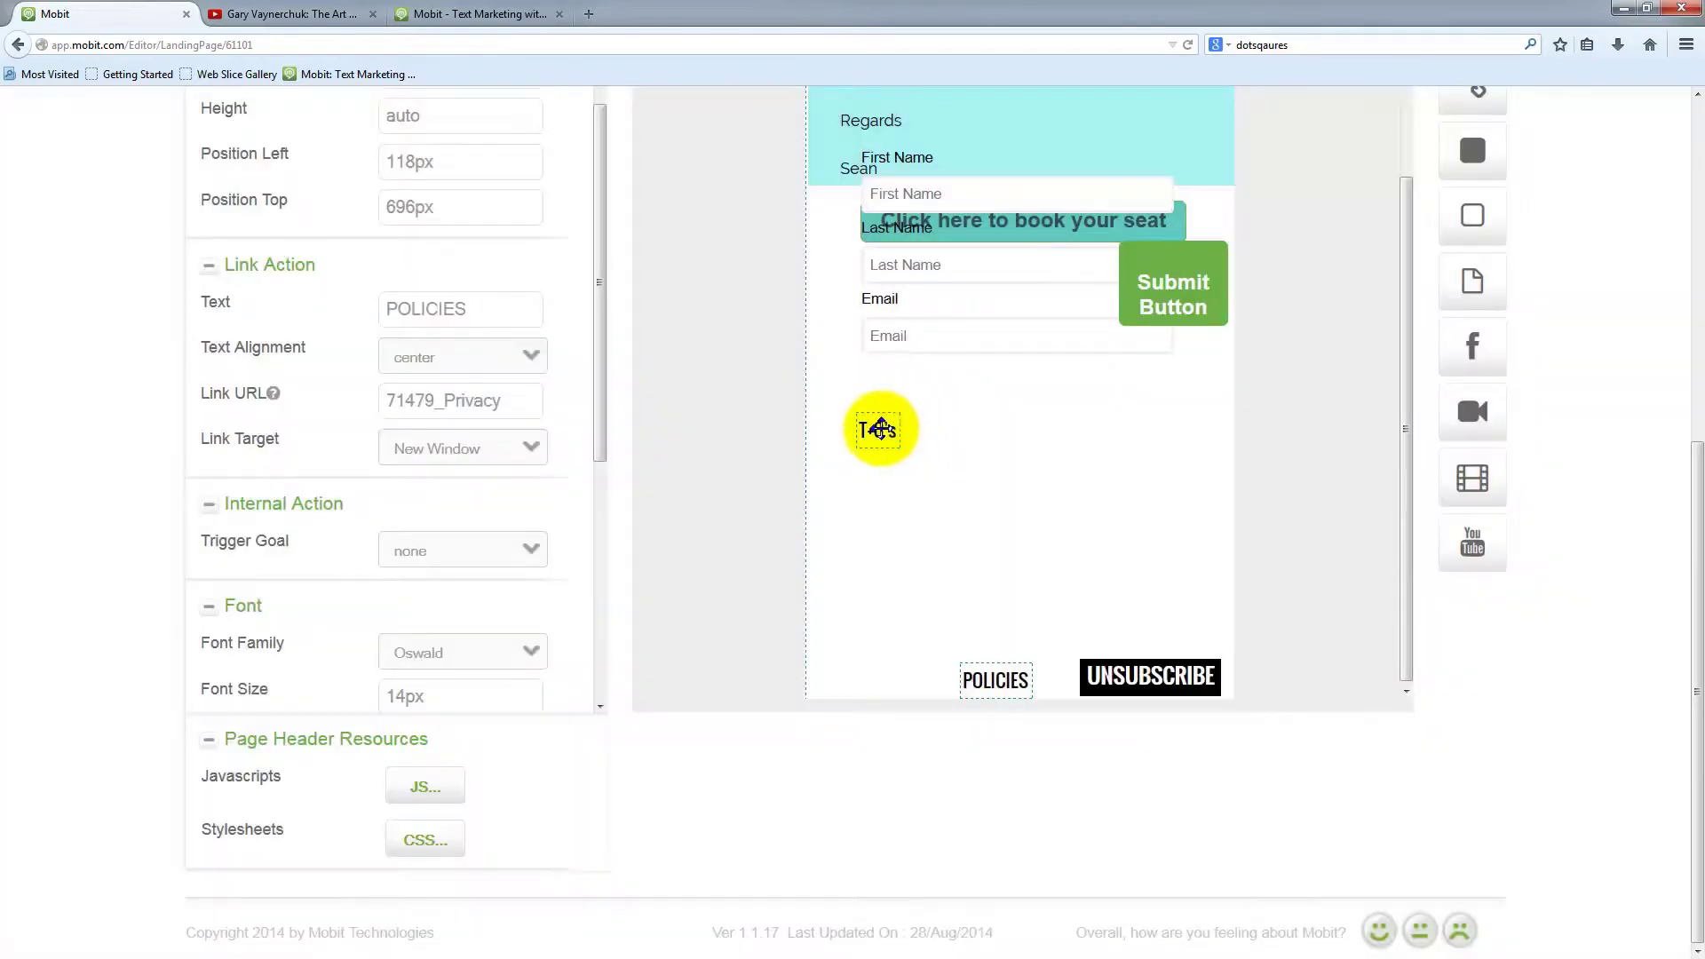
pyautogui.moveTo(879, 432); pyautogui.dragTo(885, 677)
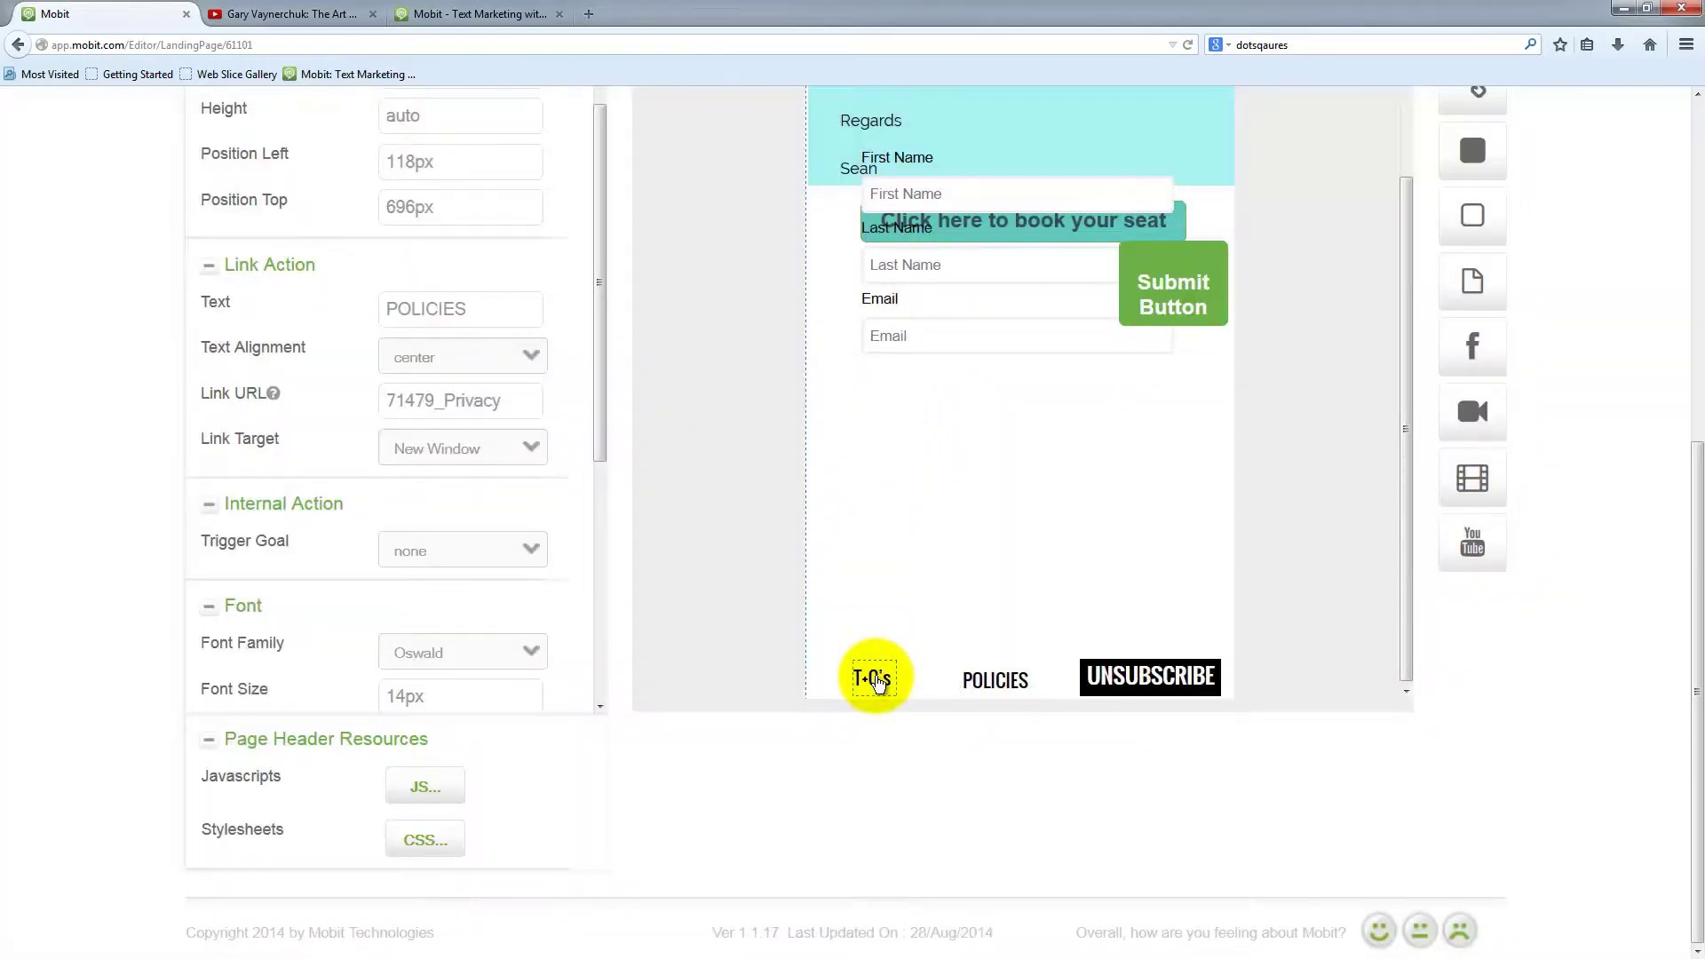
pyautogui.scroll(2, 1363, 456)
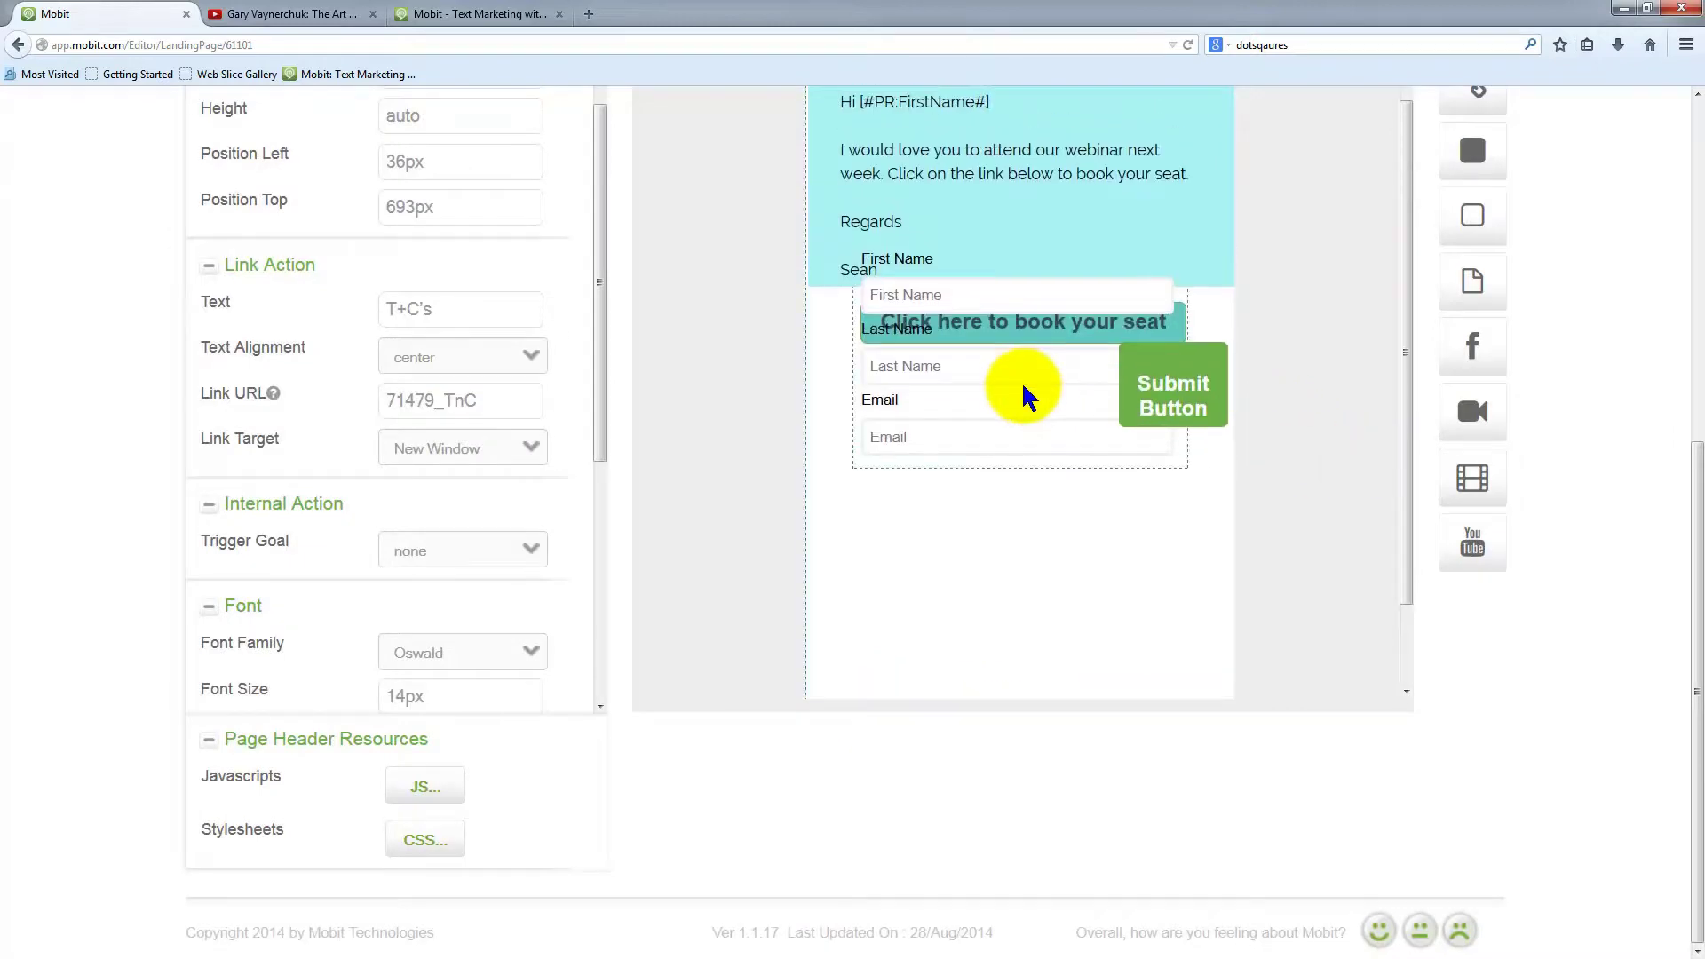
pyautogui.moveTo(1026, 395); pyautogui.dragTo(1024, 528)
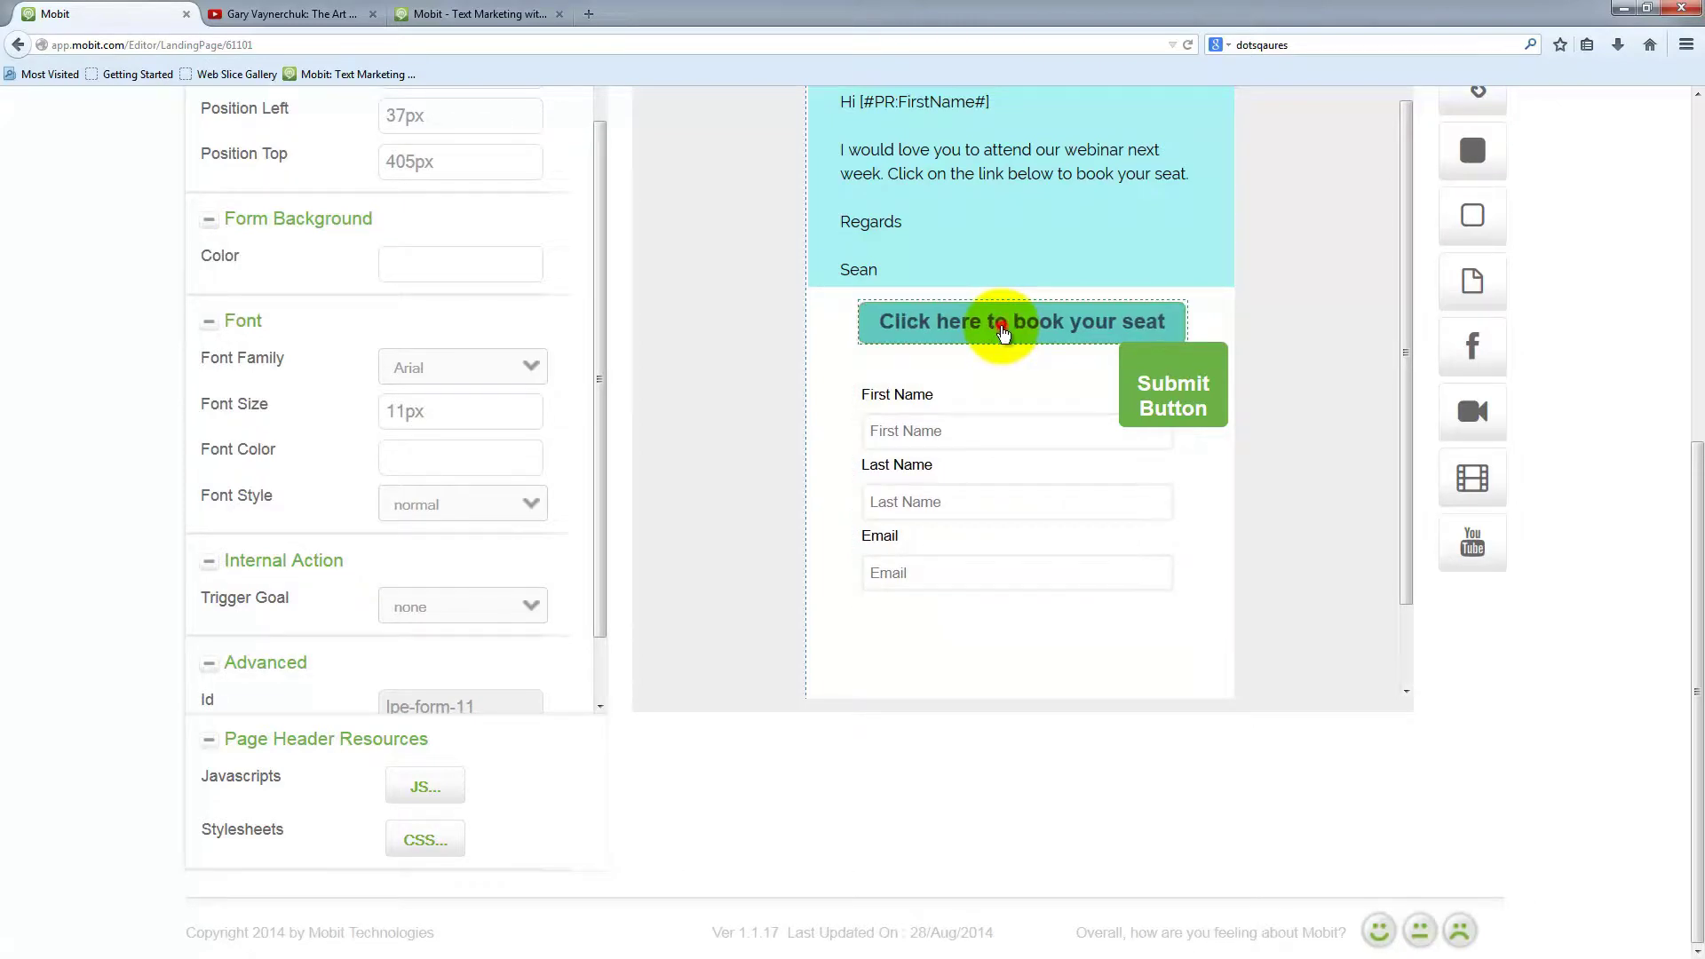
# Delete the teal 'Click here to book your seat' button, confirming the removal with OK
pyautogui.click(1001, 325)
pyautogui.scroll(1, 438, 374)
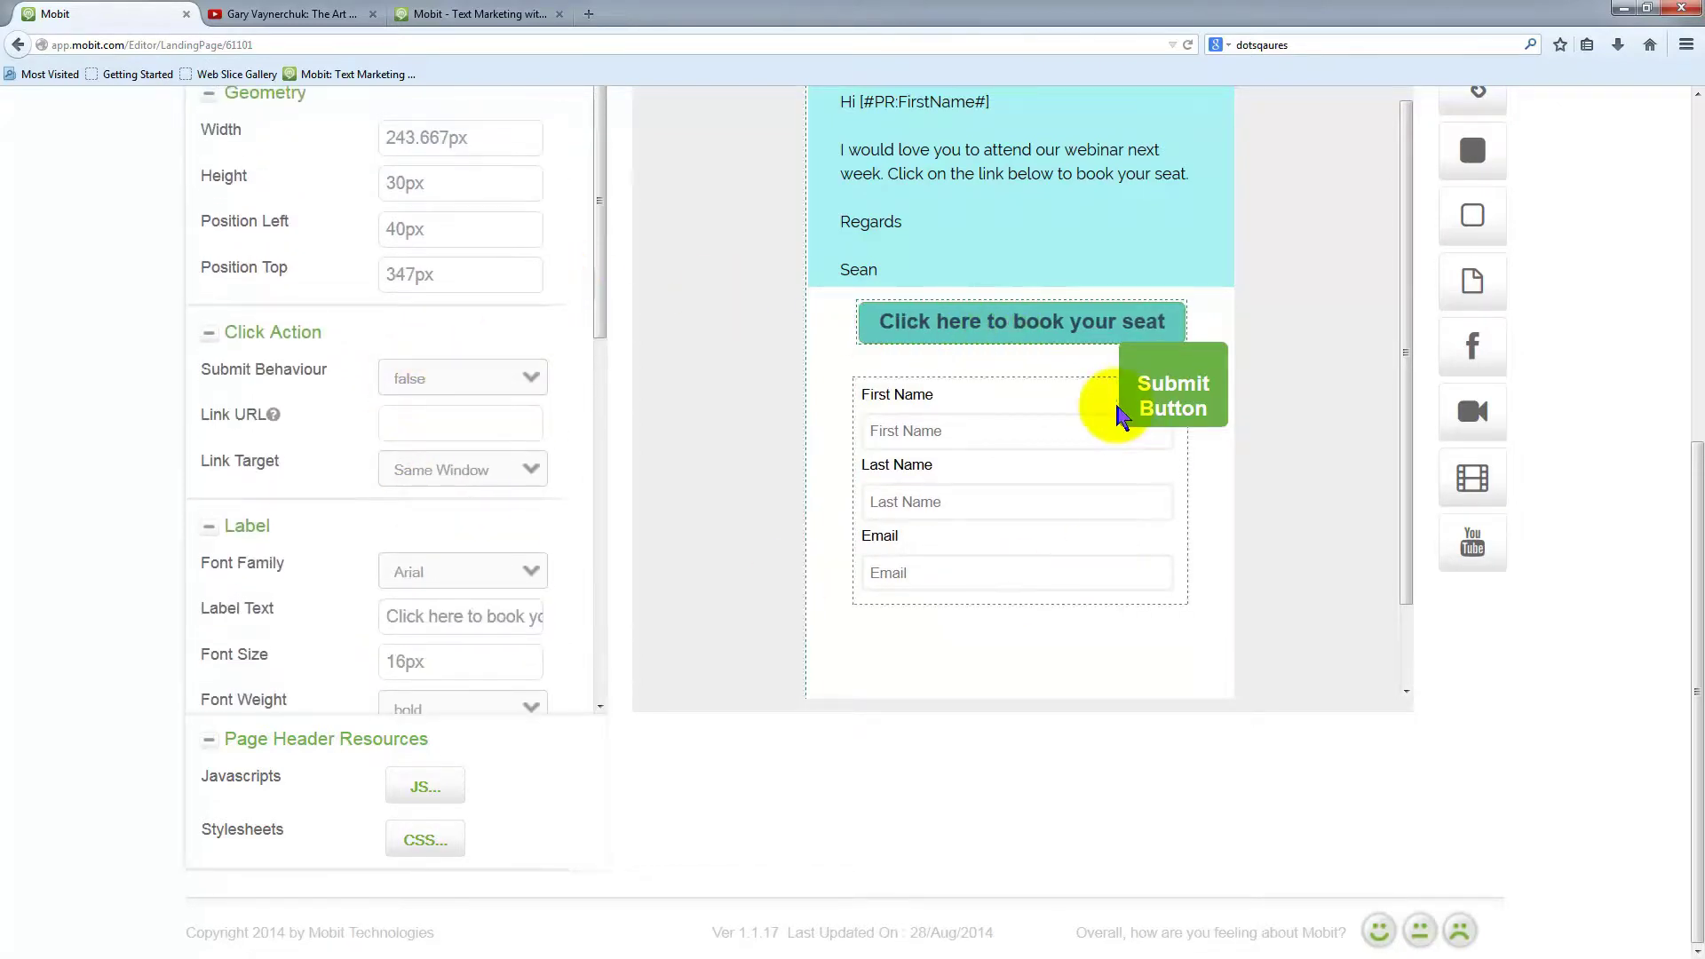
pyautogui.scroll(4, 197, 364)
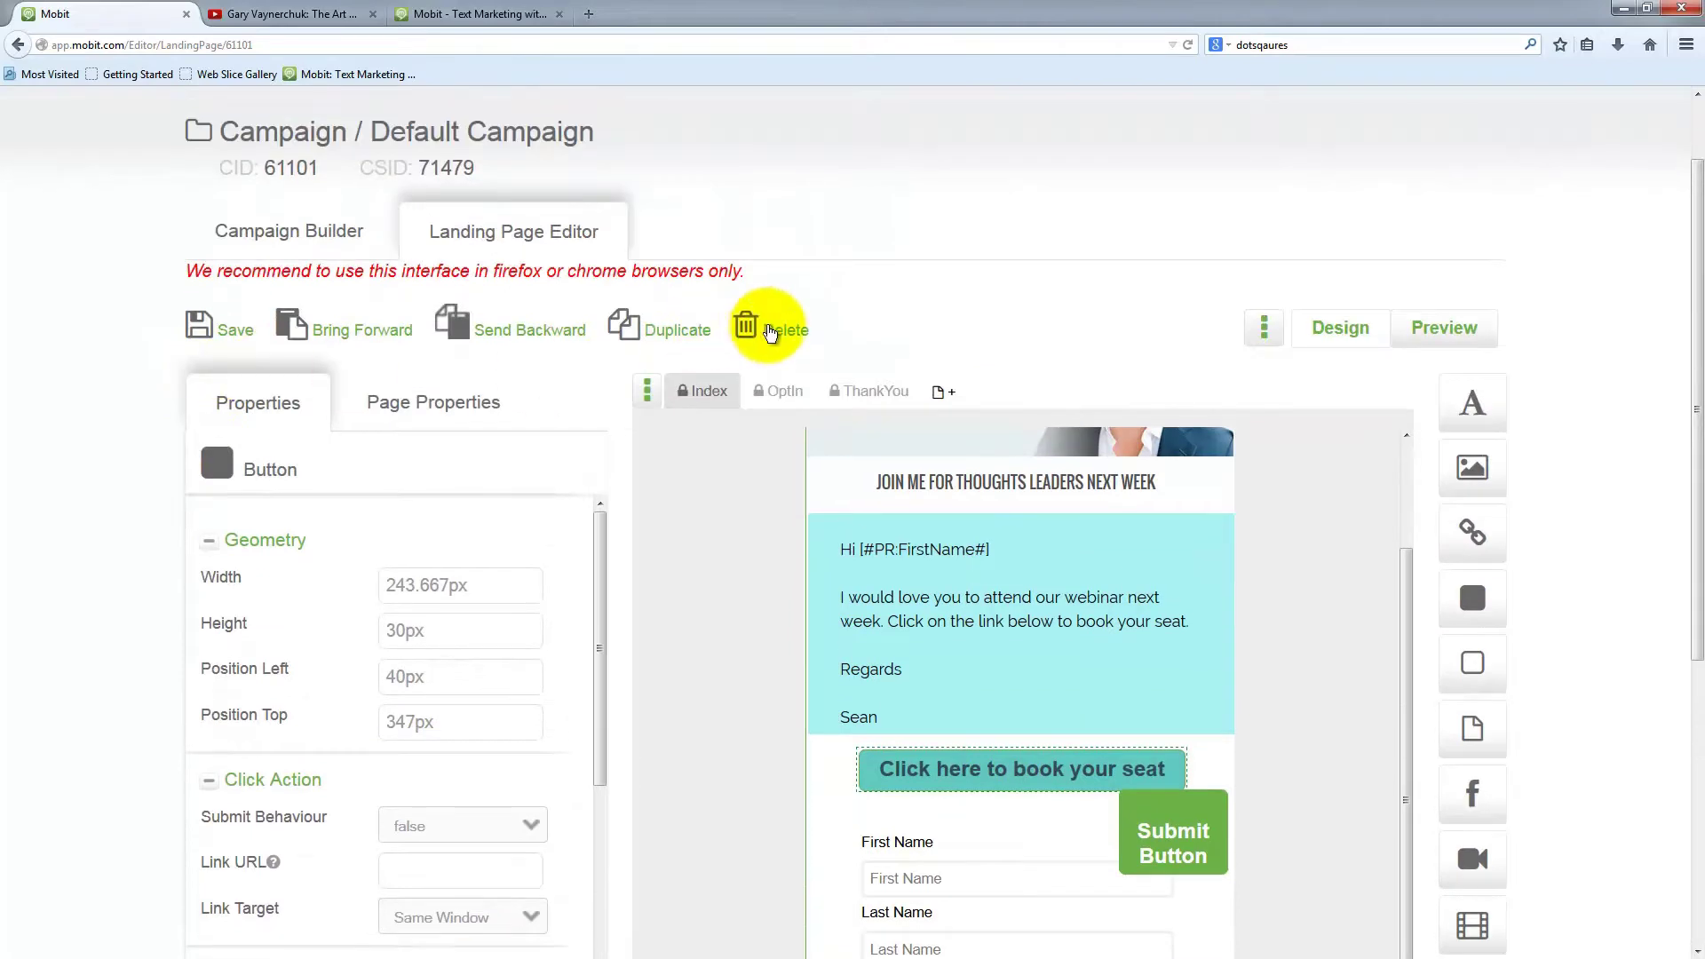
pyautogui.click(778, 330)
pyautogui.click(854, 428)
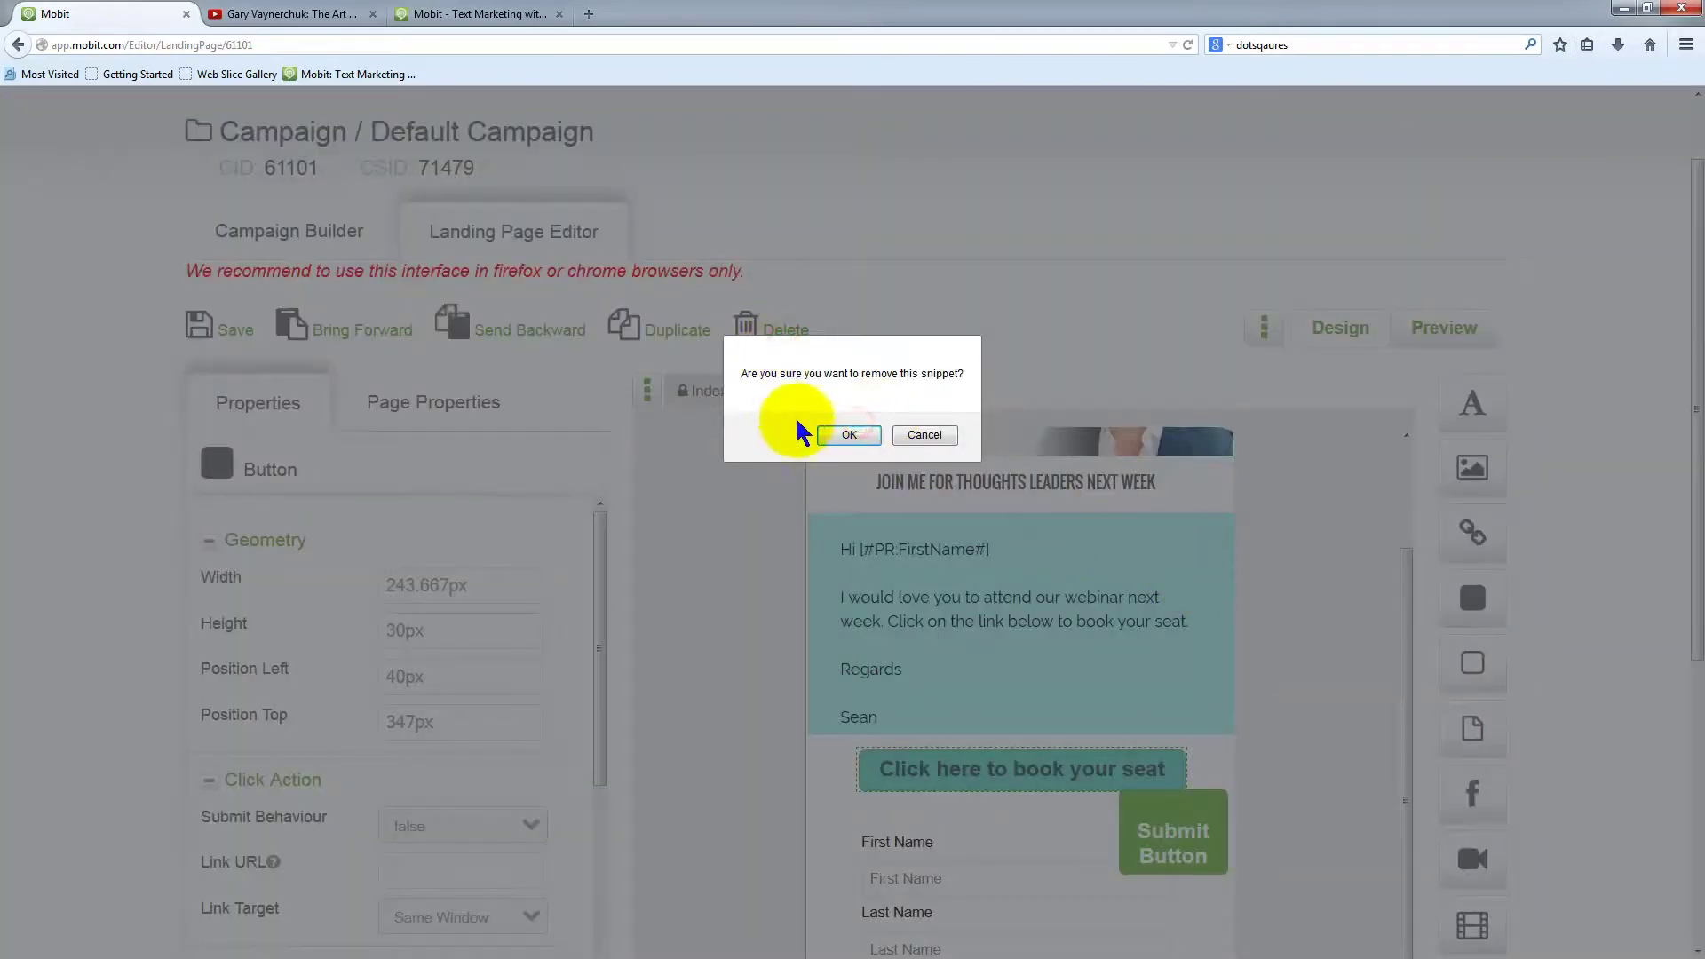
pyautogui.scroll(2, 1154, 568)
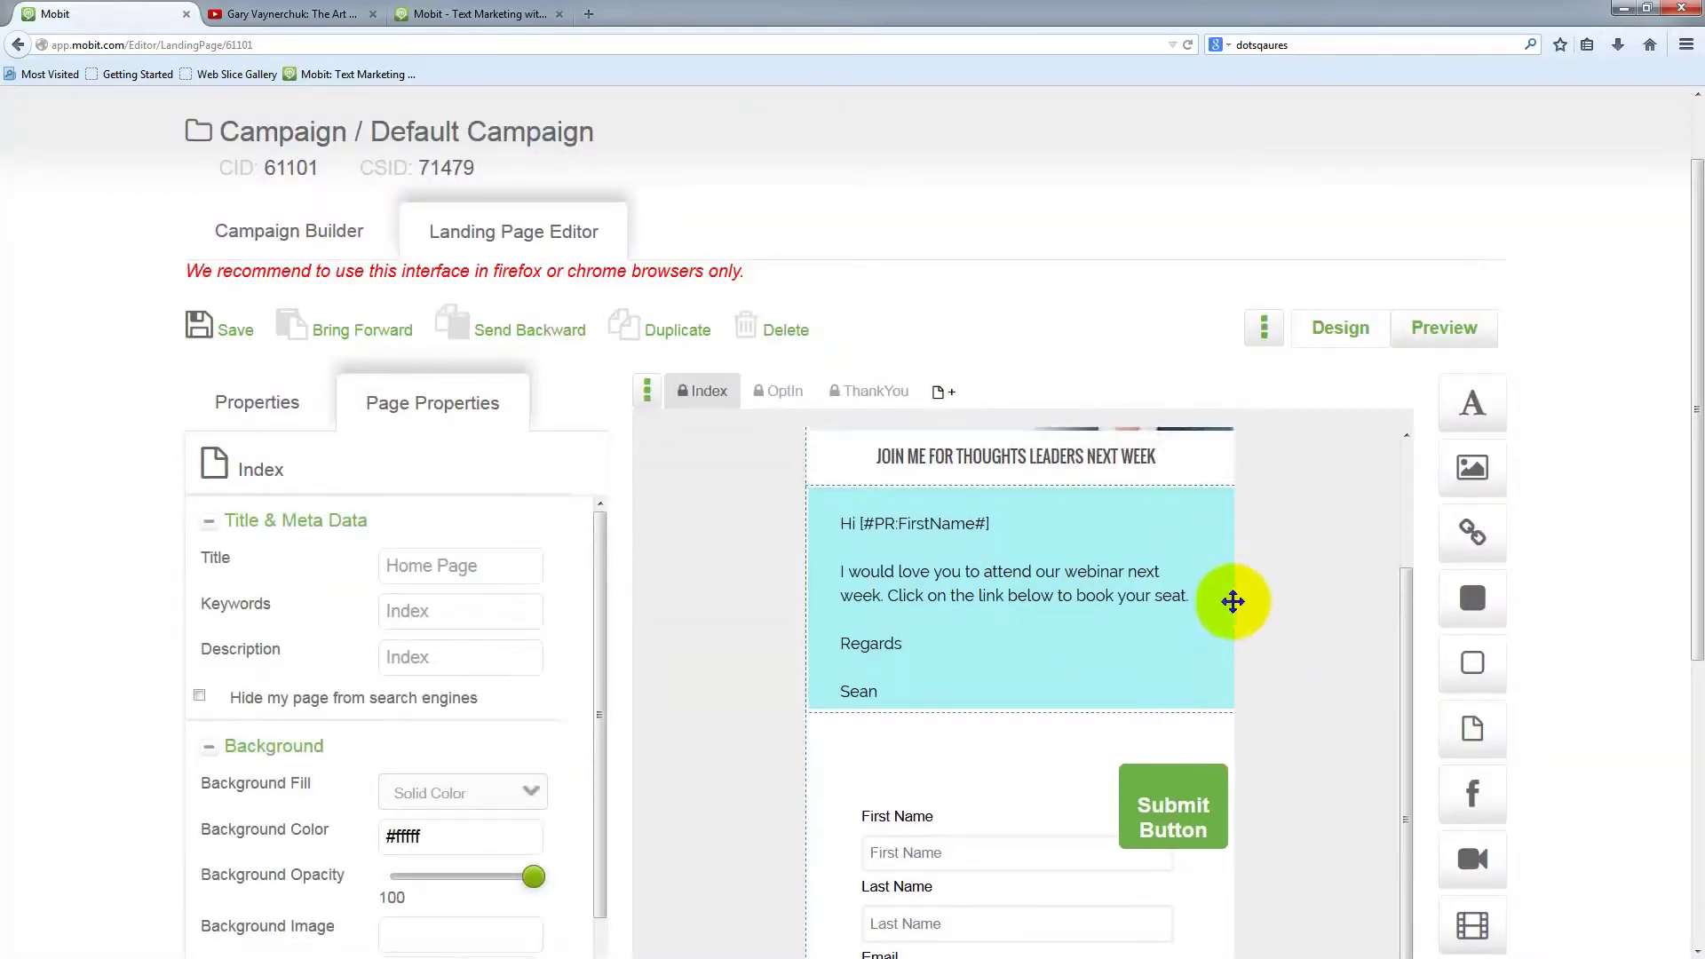
pyautogui.click(988, 490)
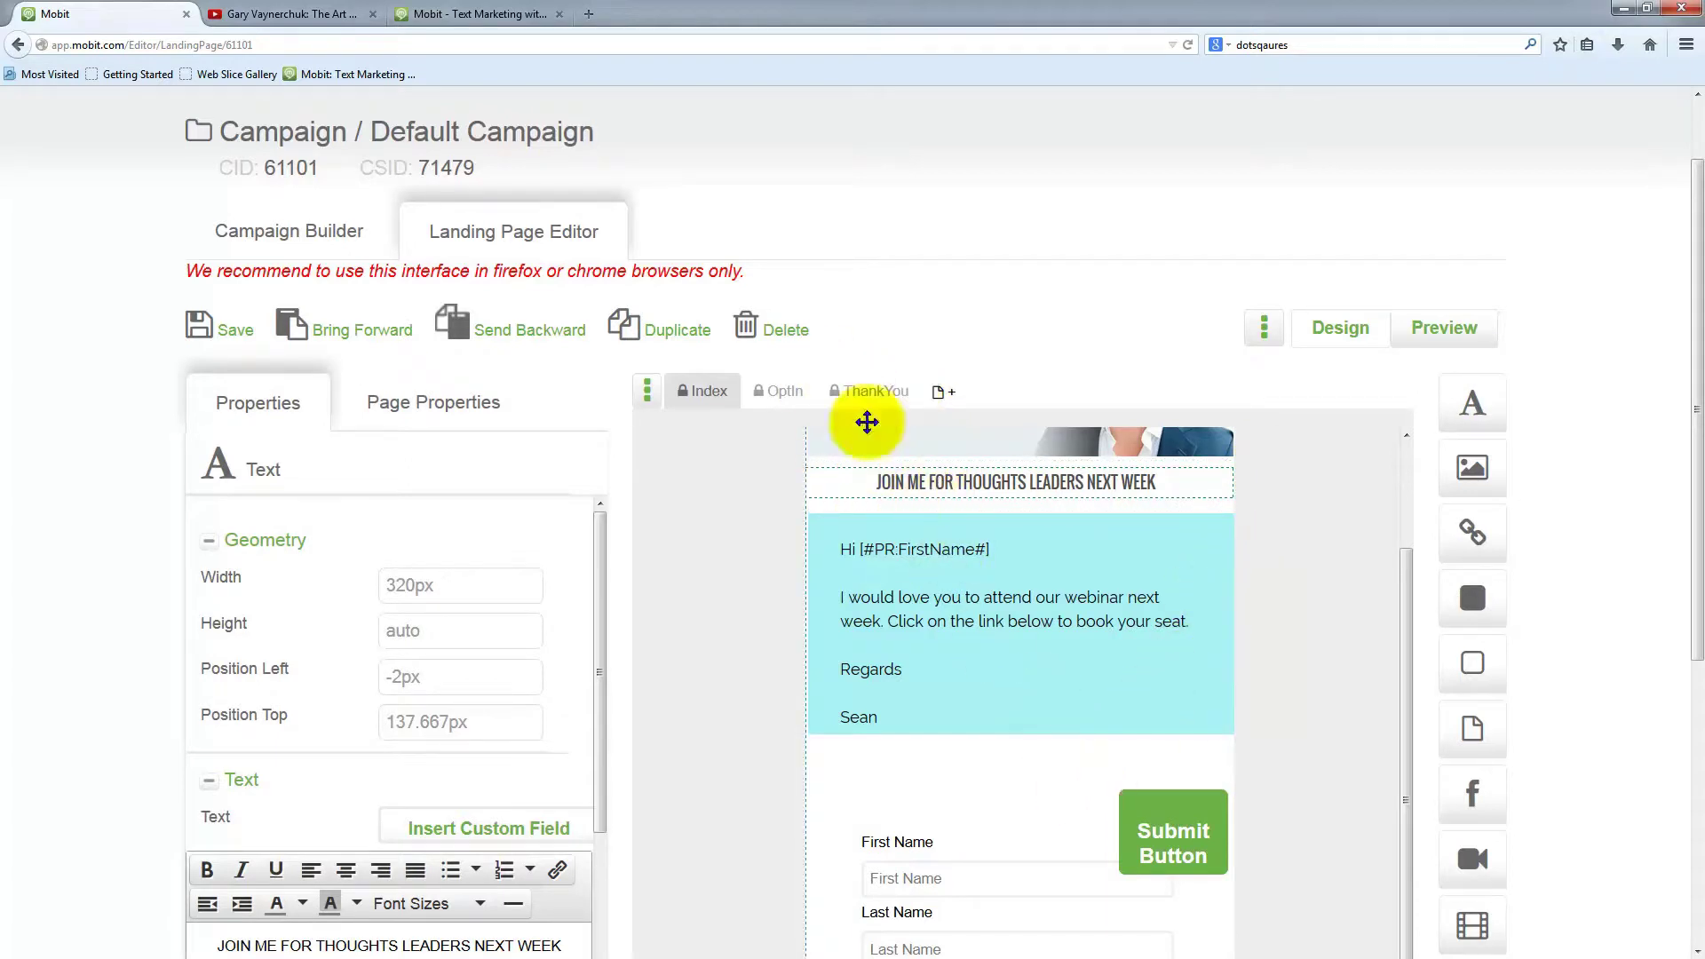
# Duplicate the heading, move the copy under the blue block, and retype it 'REGISTER YOUR SEAT BY COMPLETING THE FORM'
pyautogui.click(665, 346)
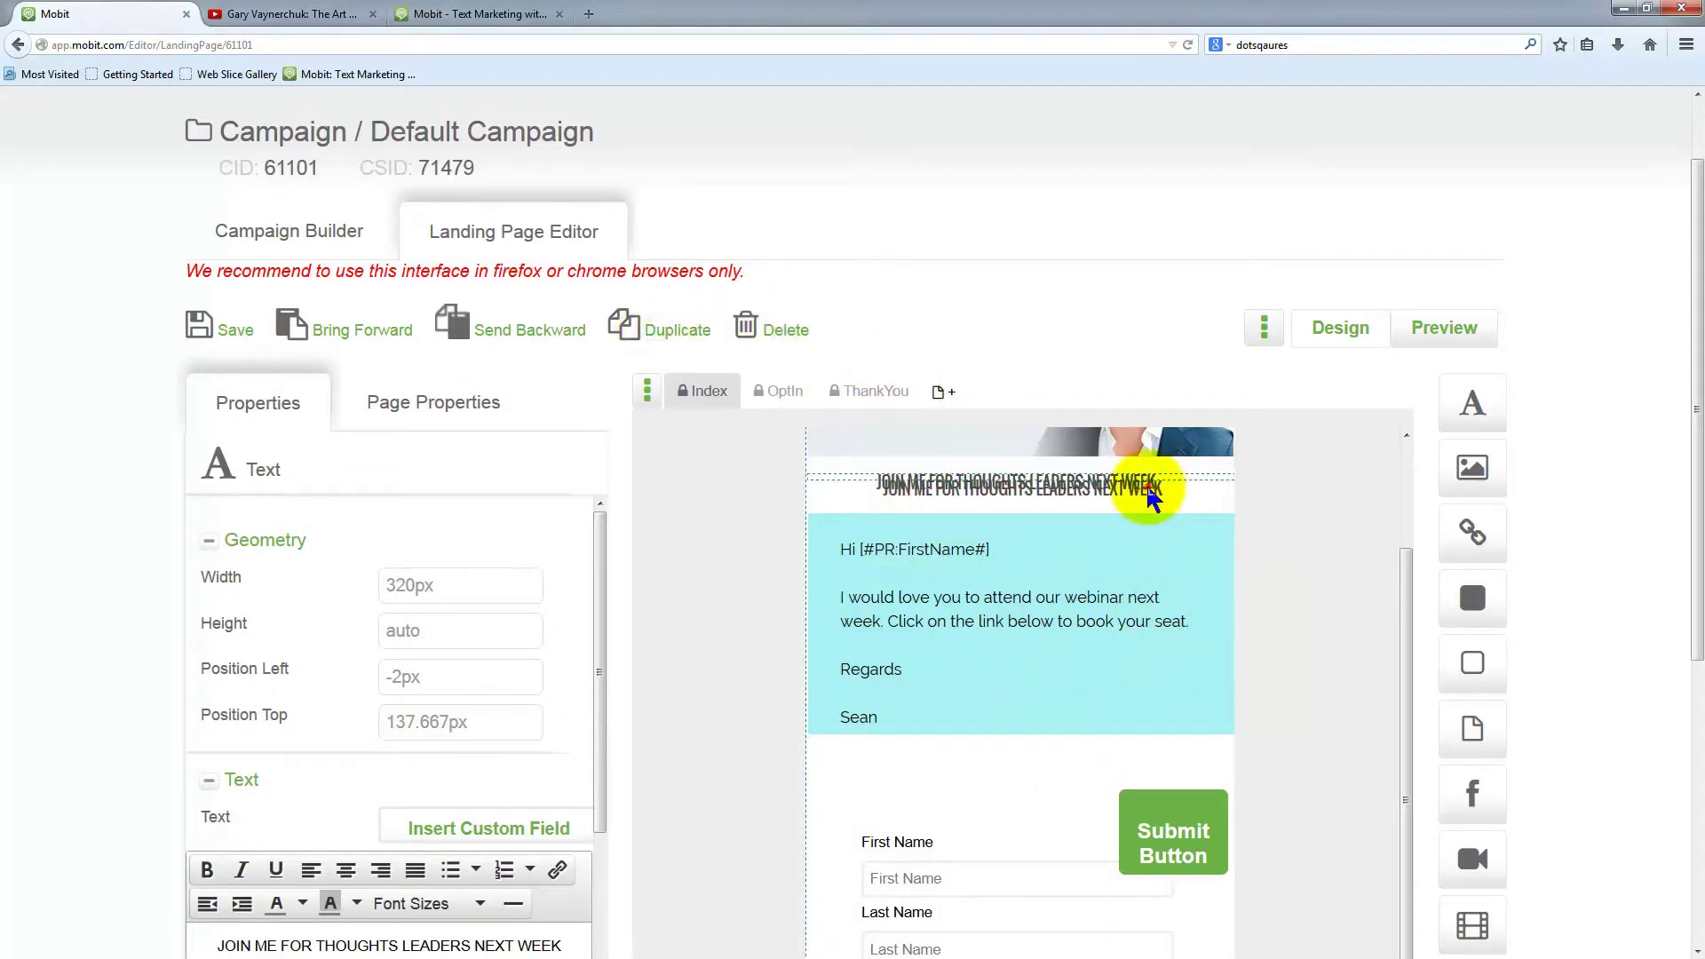
pyautogui.moveTo(1142, 483); pyautogui.dragTo(1146, 765)
pyautogui.scroll(-1, 772, 869)
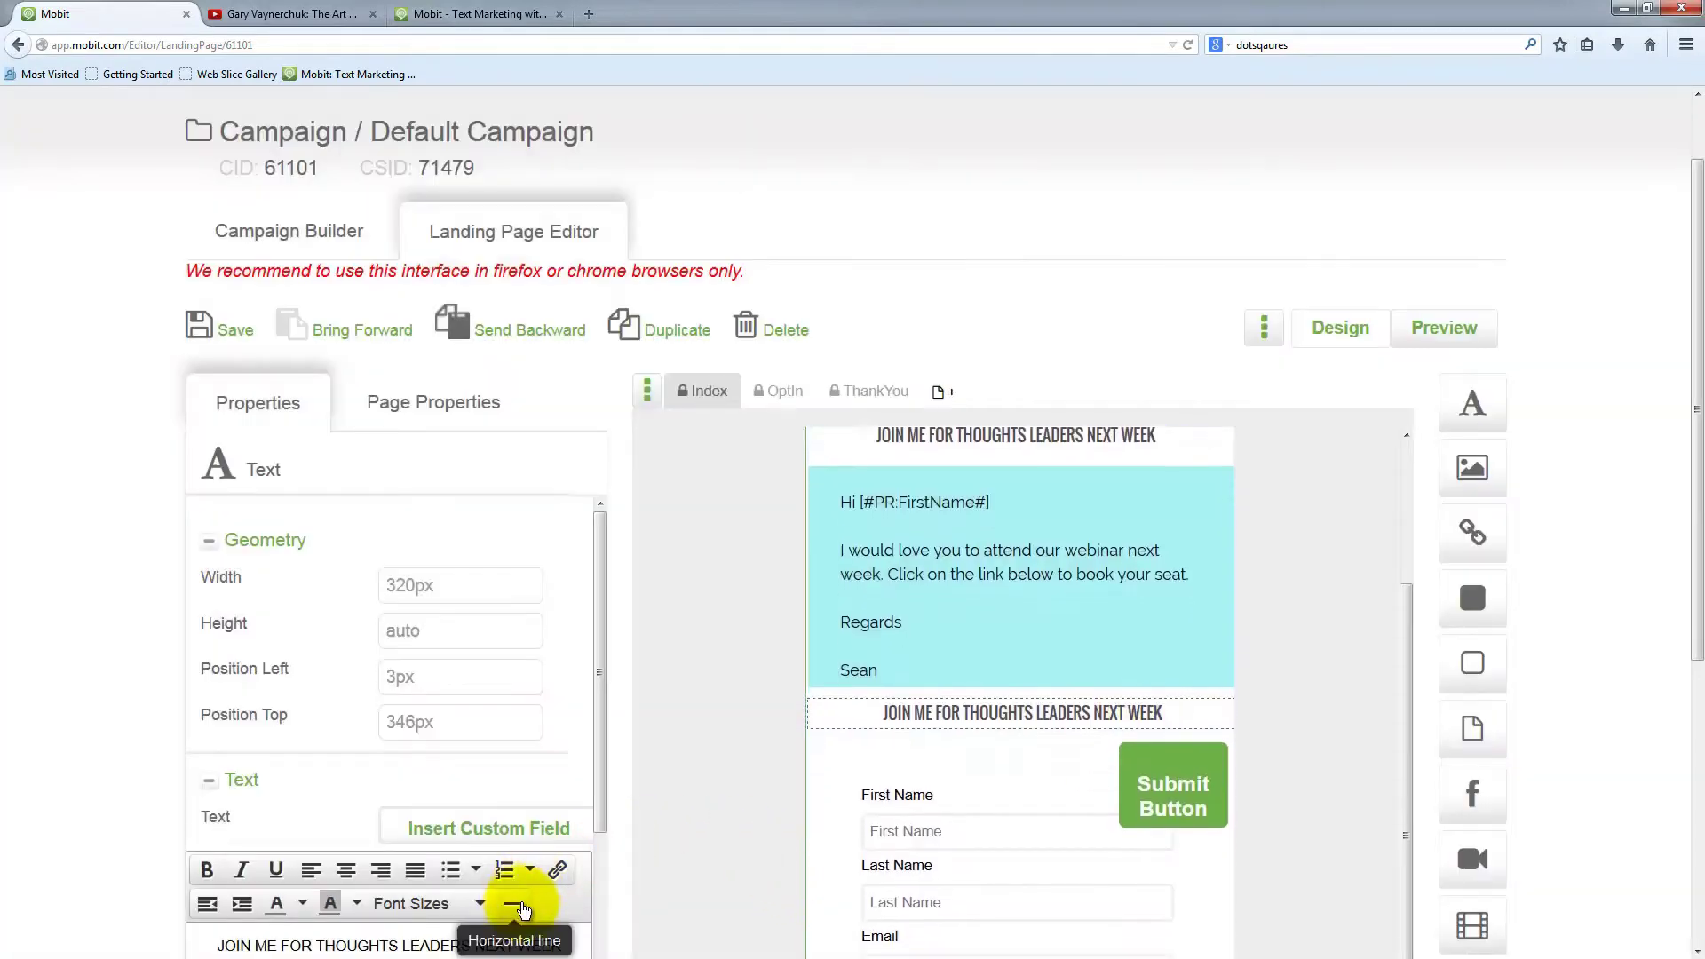
pyautogui.click(373, 945)
pyautogui.scroll(-4, 468, 887)
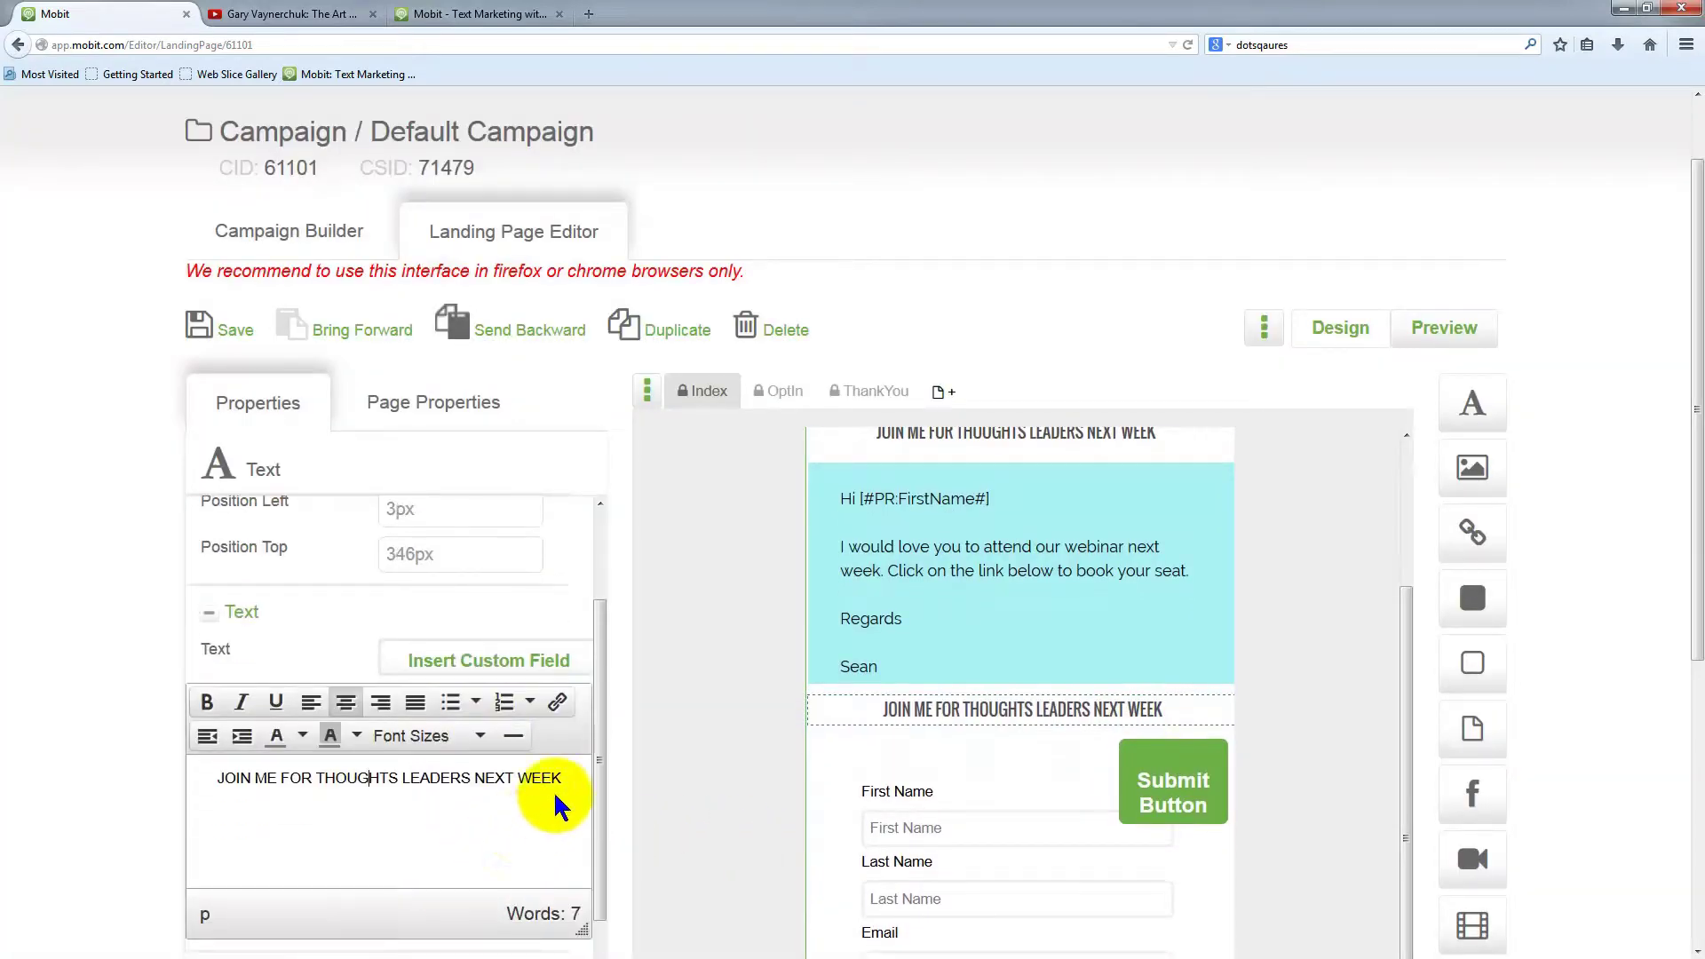
pyautogui.moveTo(561, 778); pyautogui.dragTo(200, 771)
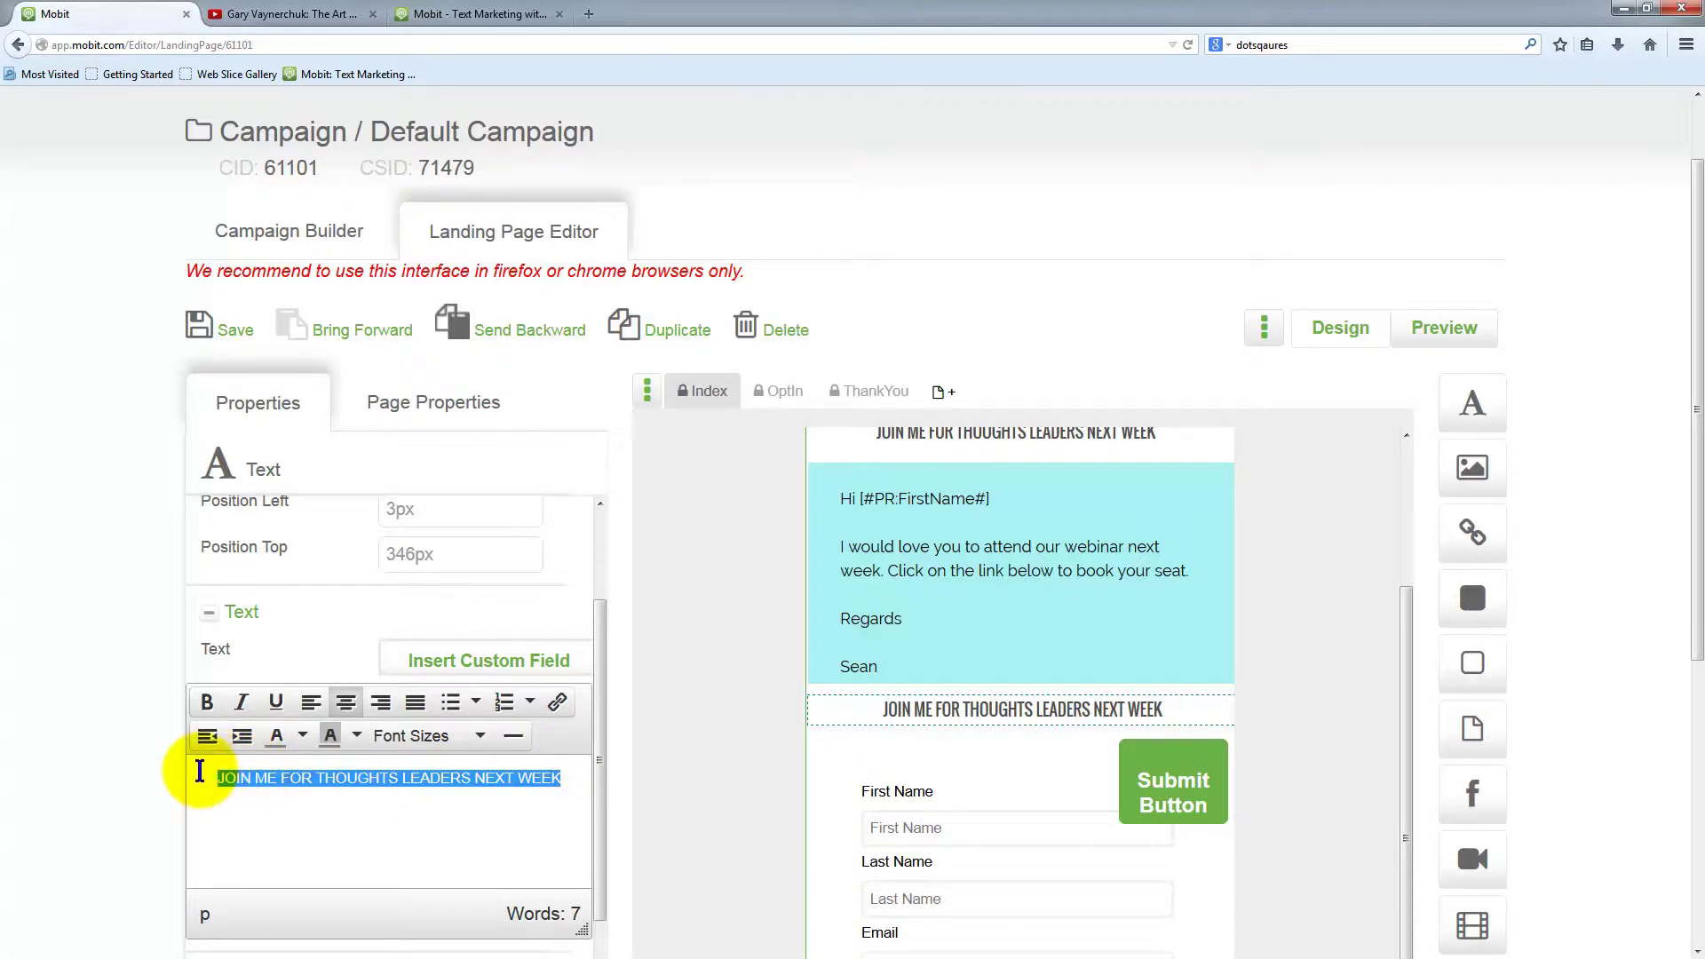
pyautogui.write('R')
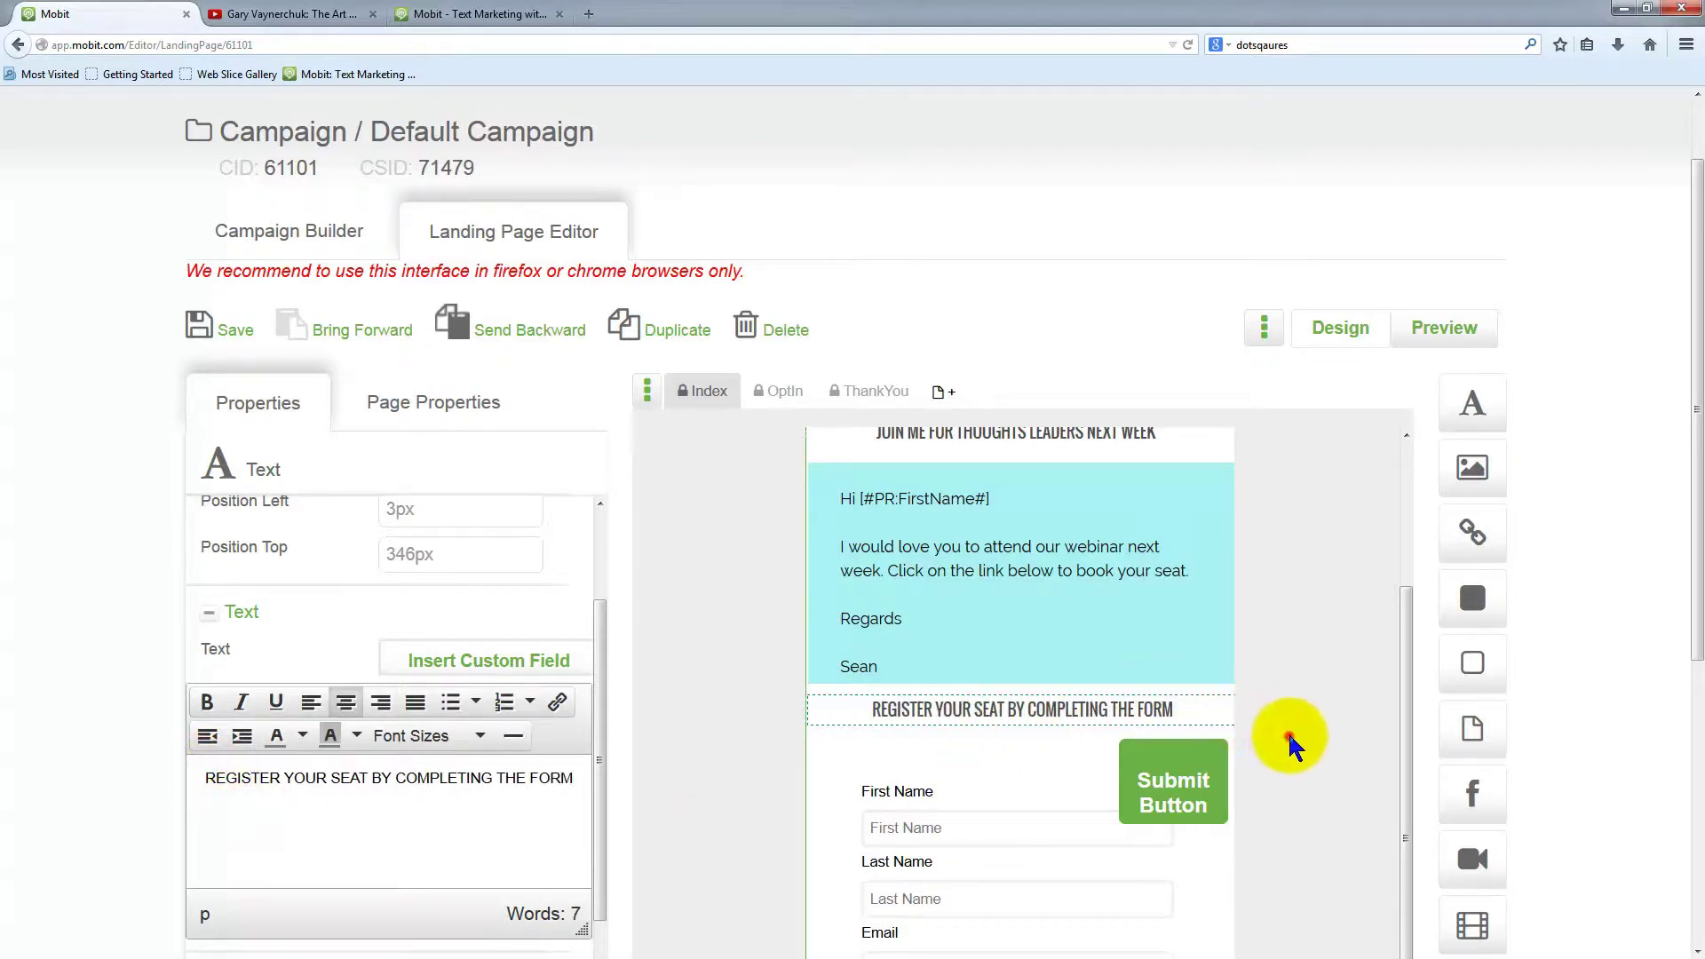
pyautogui.moveTo(1160, 803); pyautogui.dragTo(1057, 927)
# Nudge the signup form up and place the Submit Button centred below the Email field
pyautogui.scroll(-5, 1217, 780)
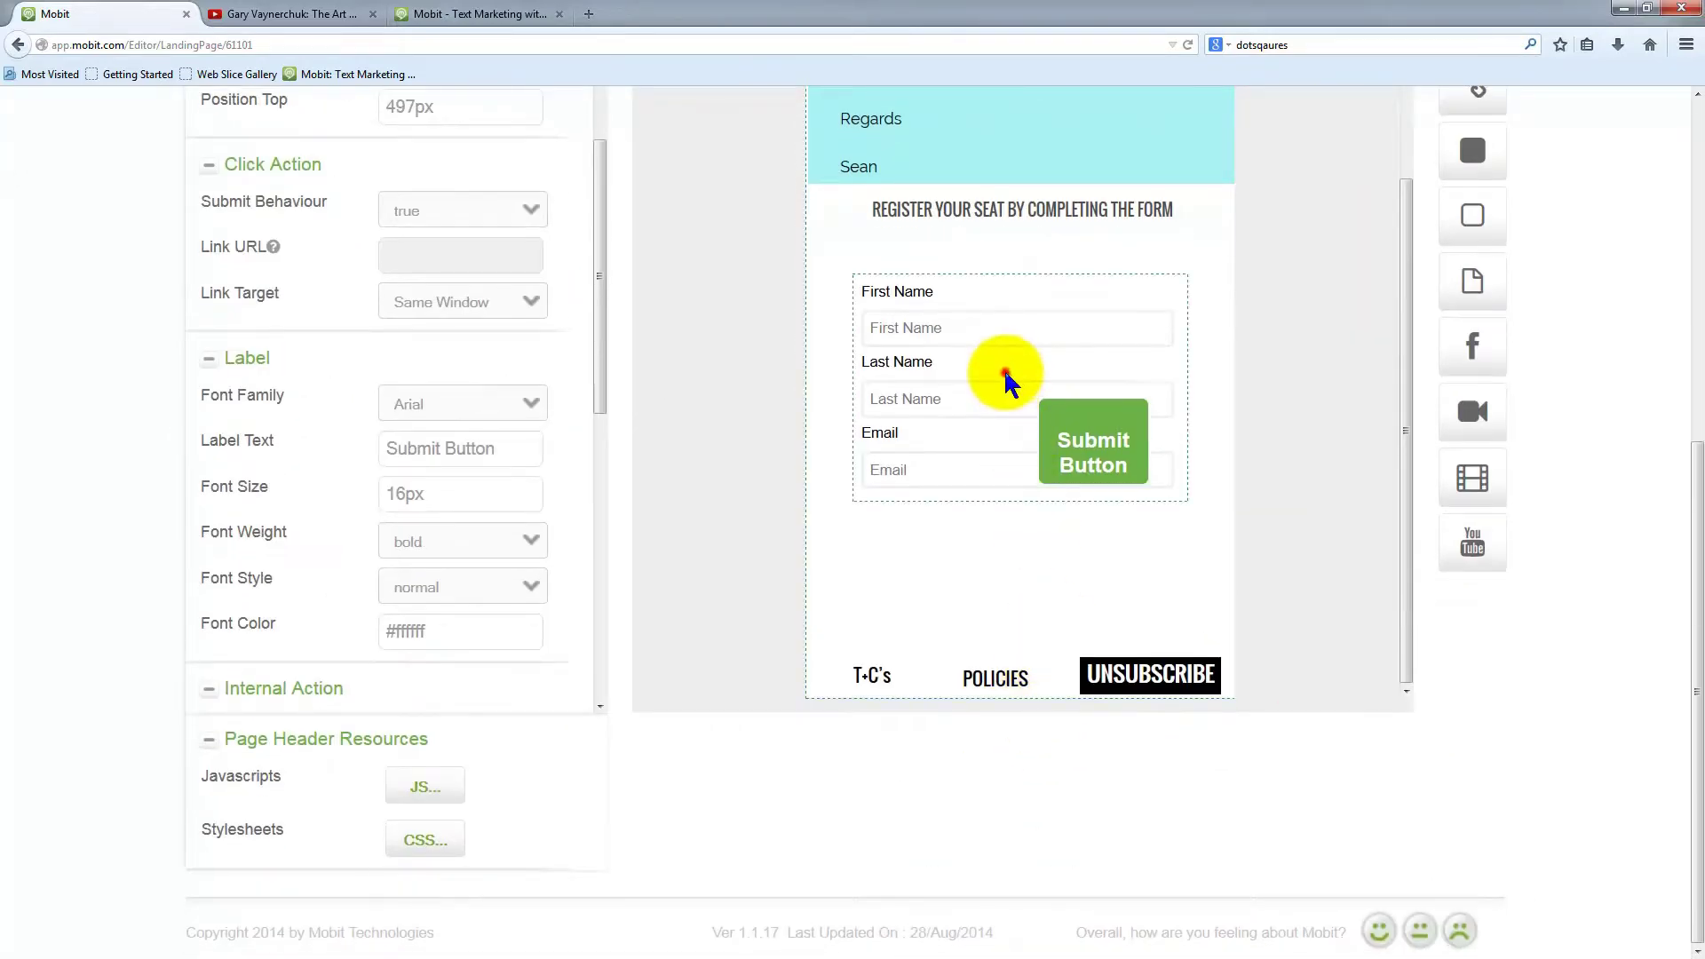
pyautogui.moveTo(1006, 382); pyautogui.dragTo(1009, 350)
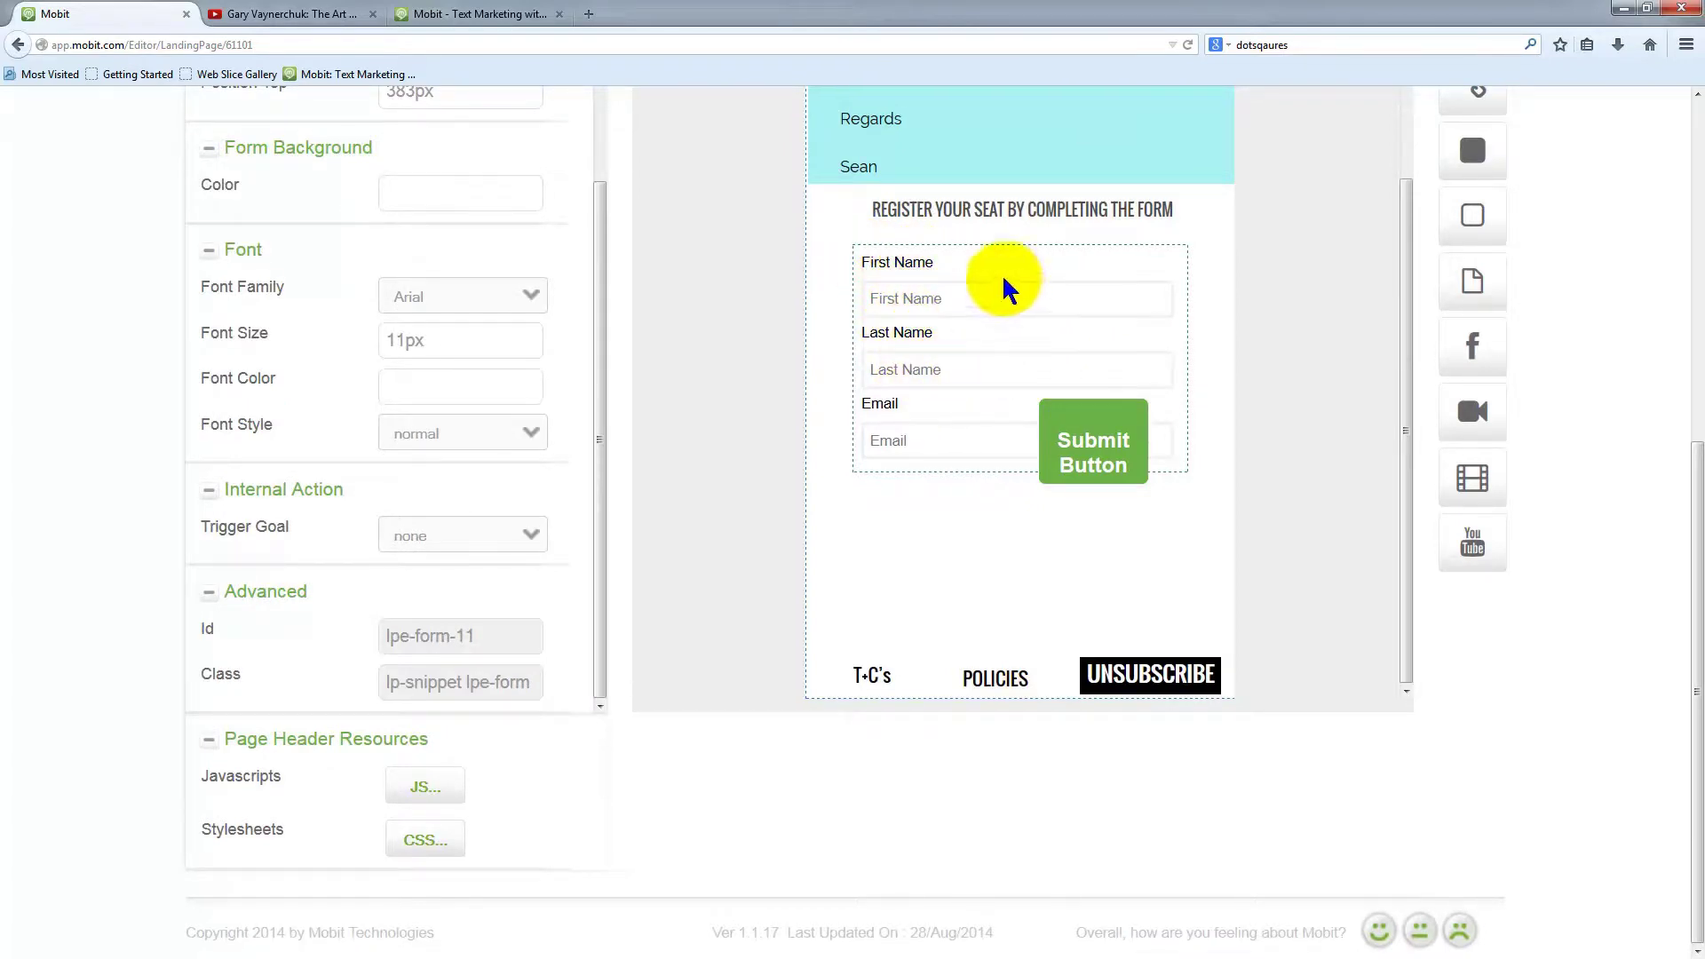
pyautogui.click(1113, 439)
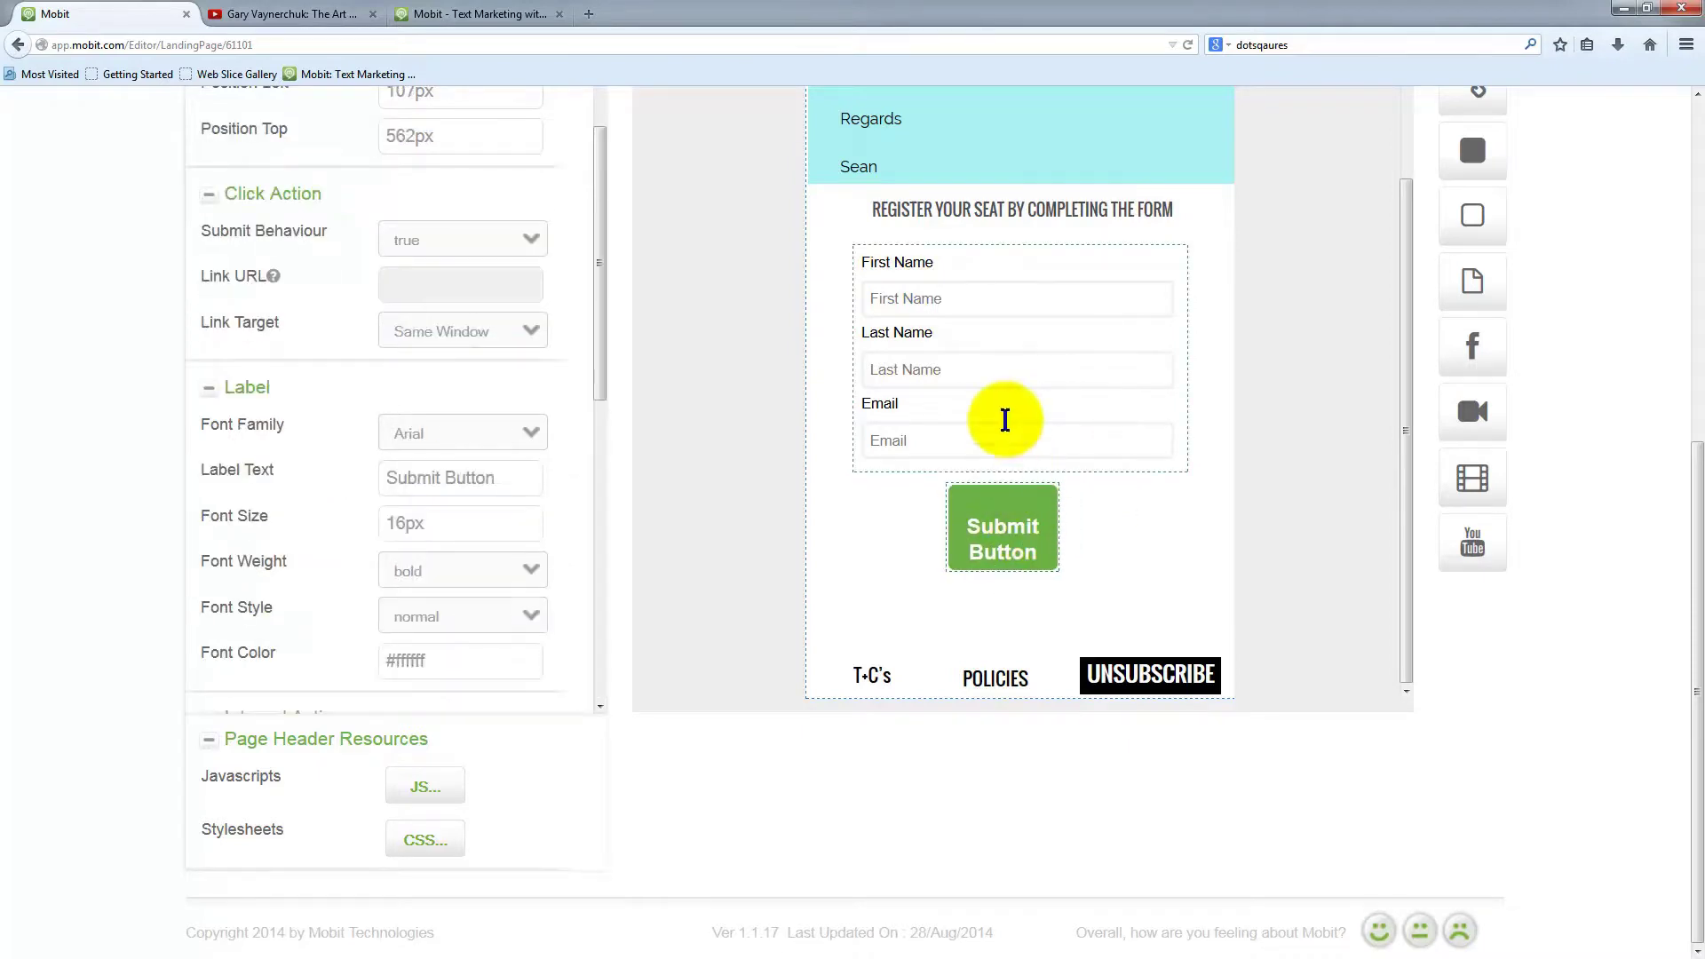
pyautogui.click(973, 365)
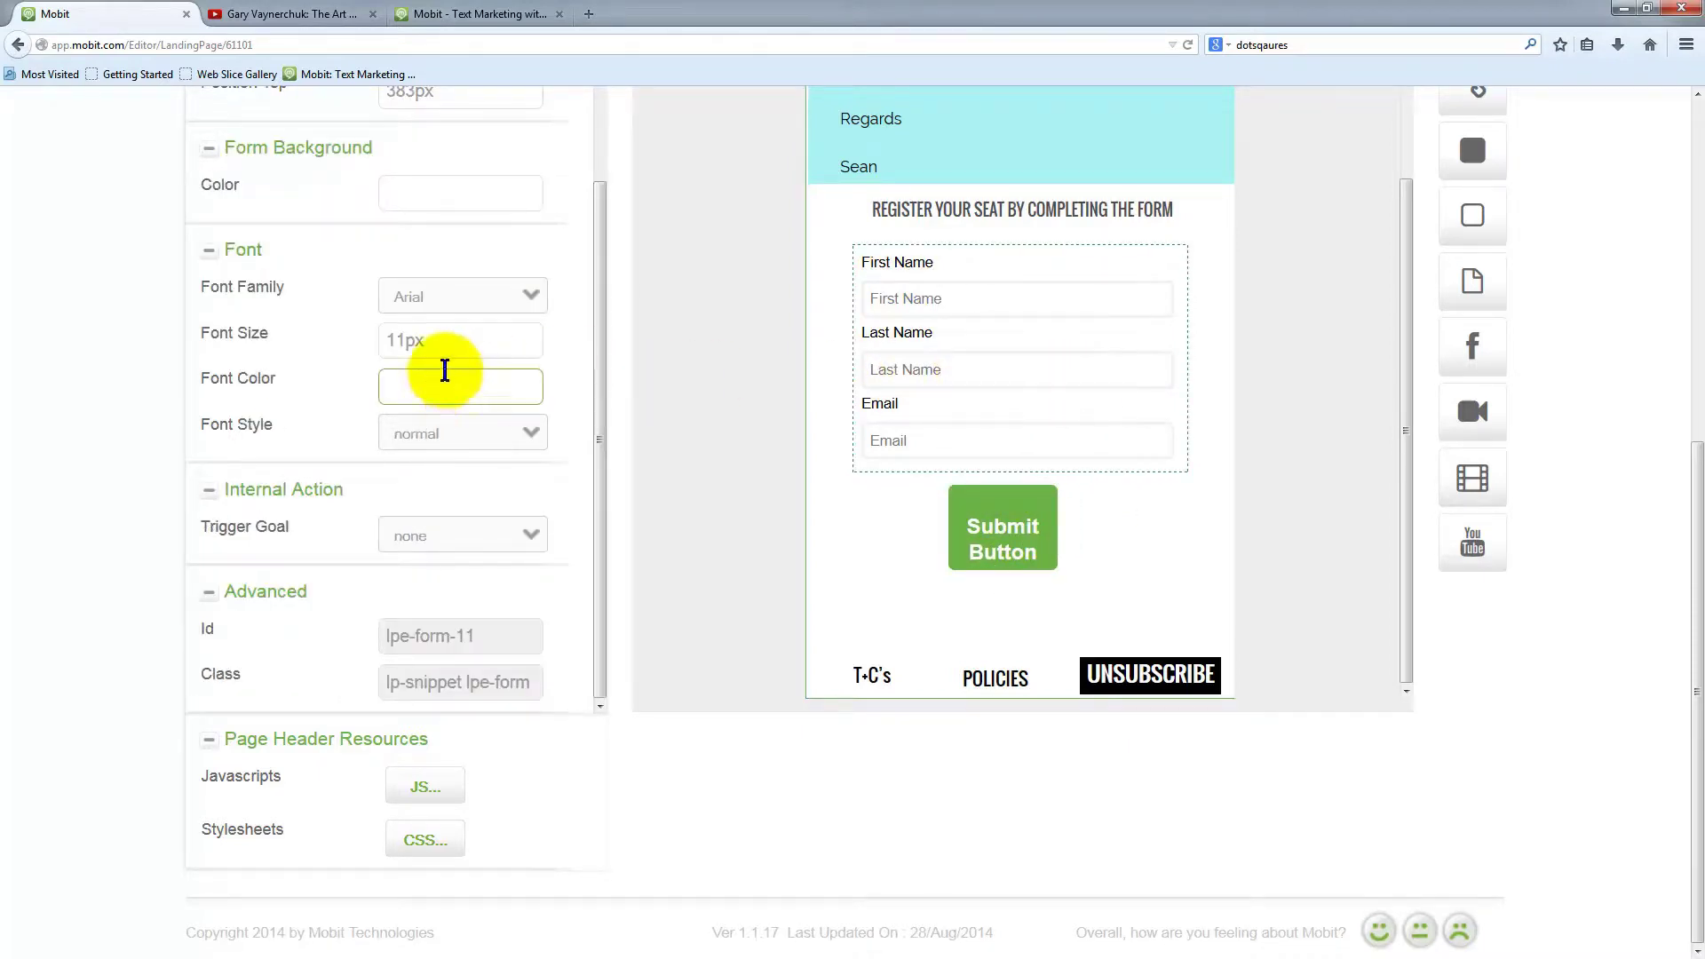
pyautogui.scroll(3, 449, 364)
pyautogui.scroll(7, 640, 364)
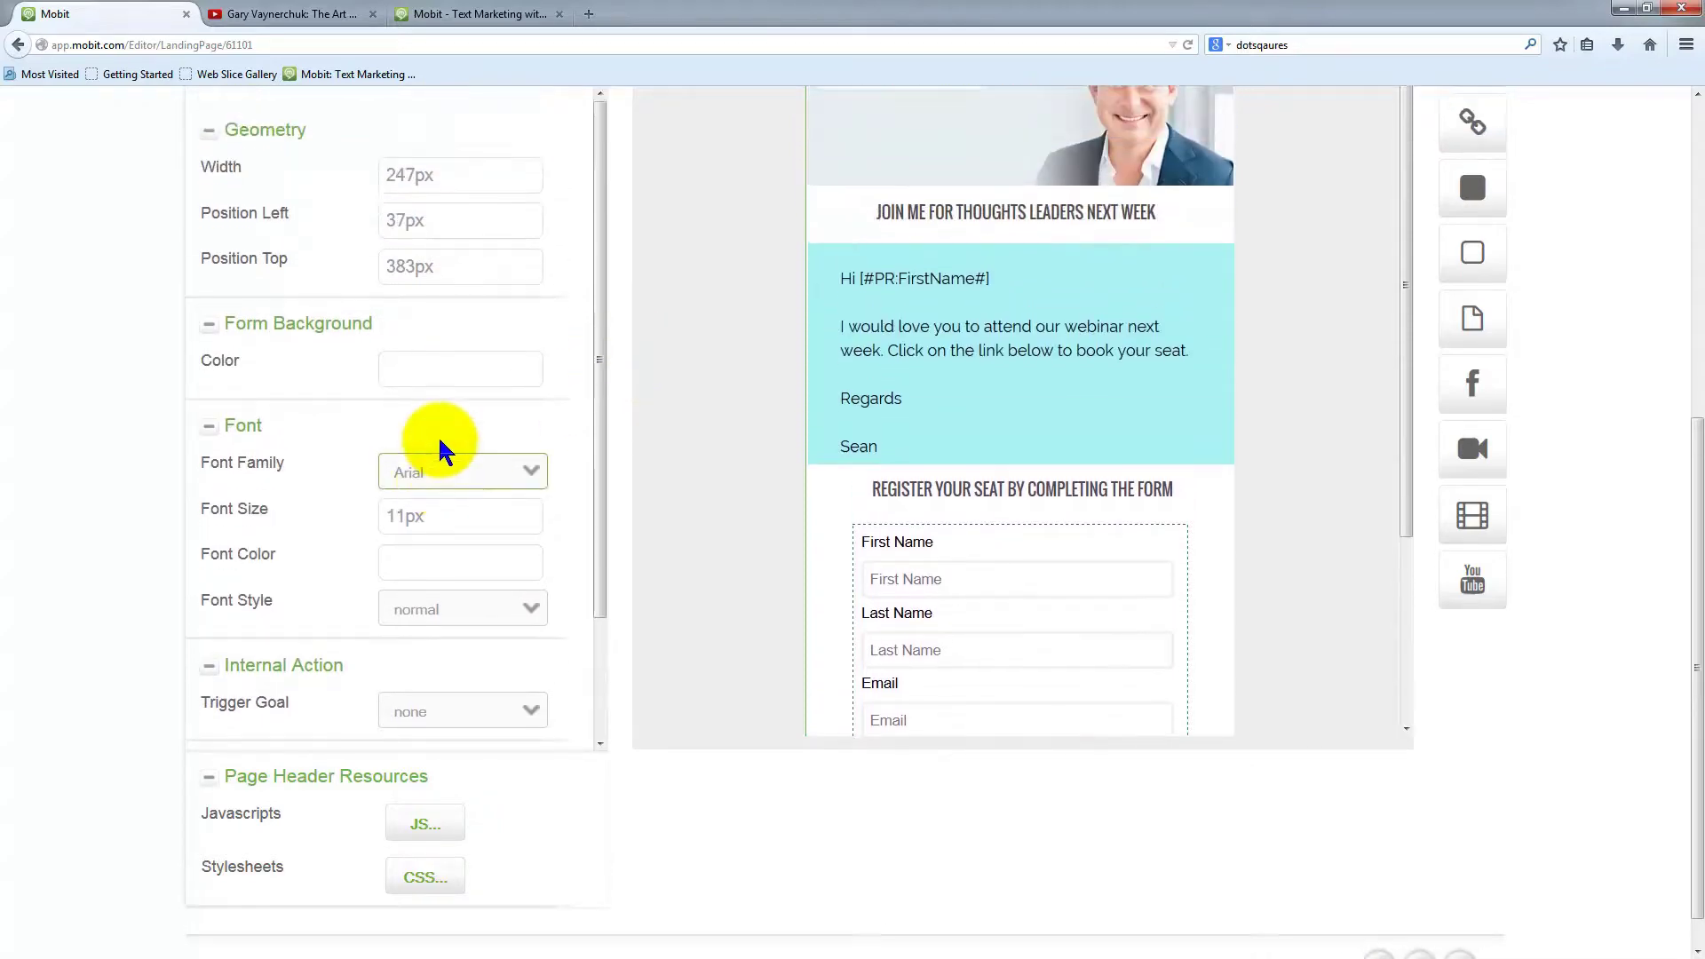
pyautogui.scroll(10, 438, 450)
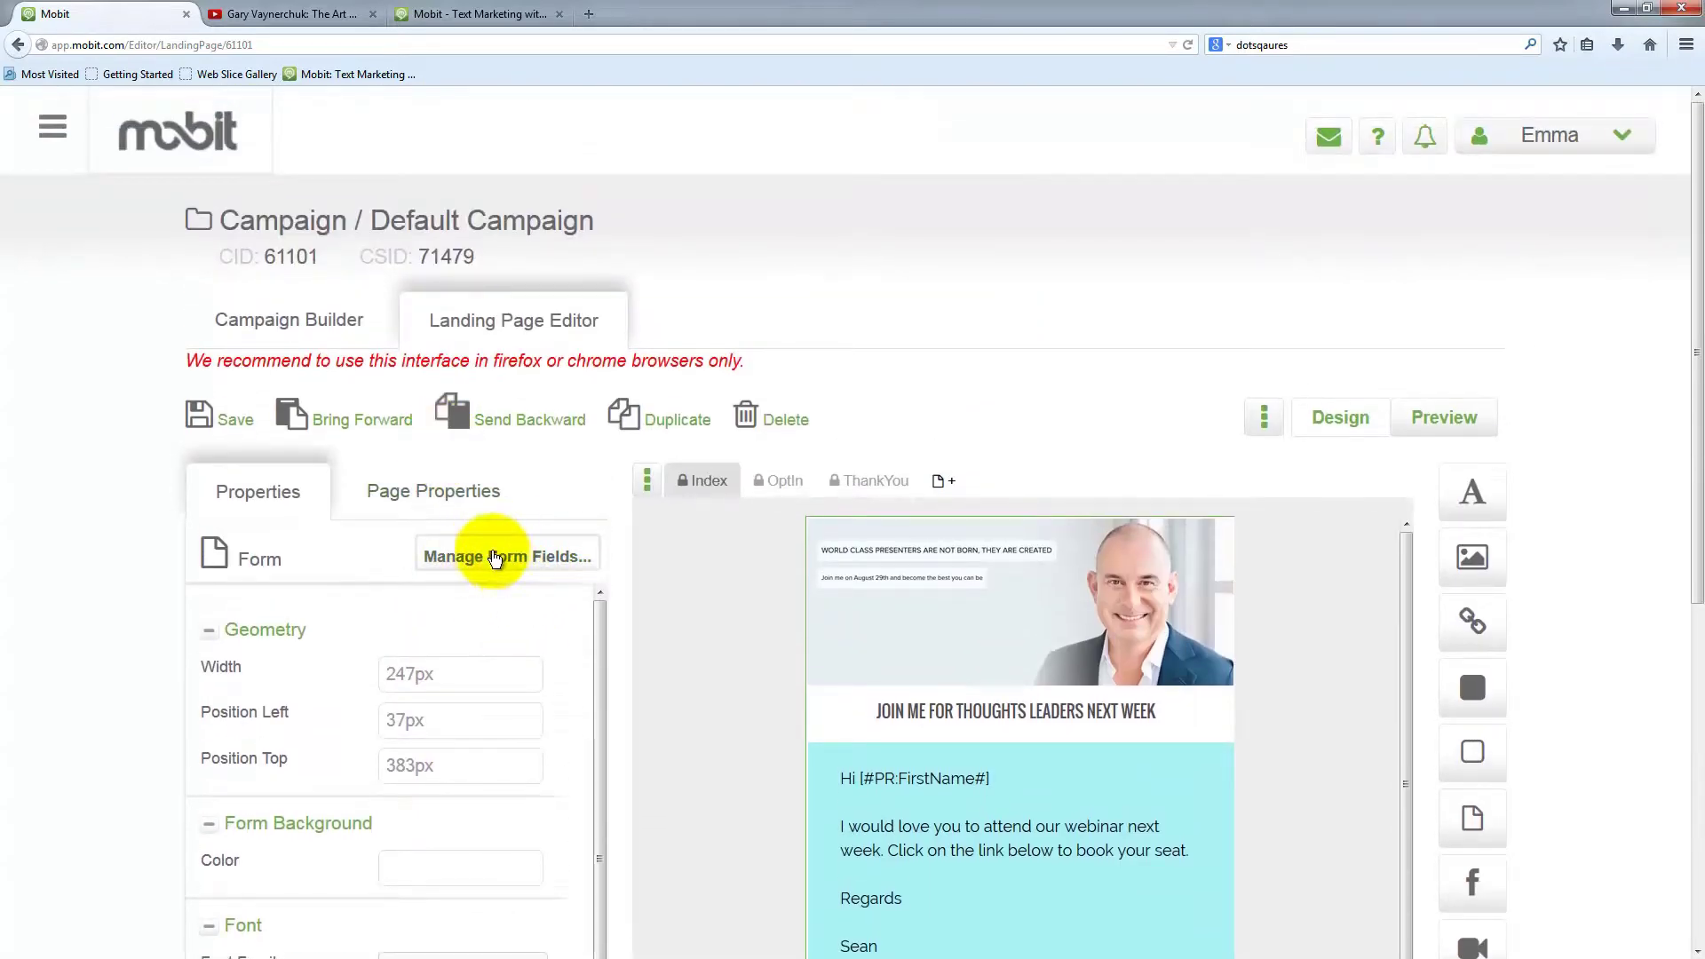
# Hide the labels of the First Name, Last Name and Email fields
pyautogui.click(511, 558)
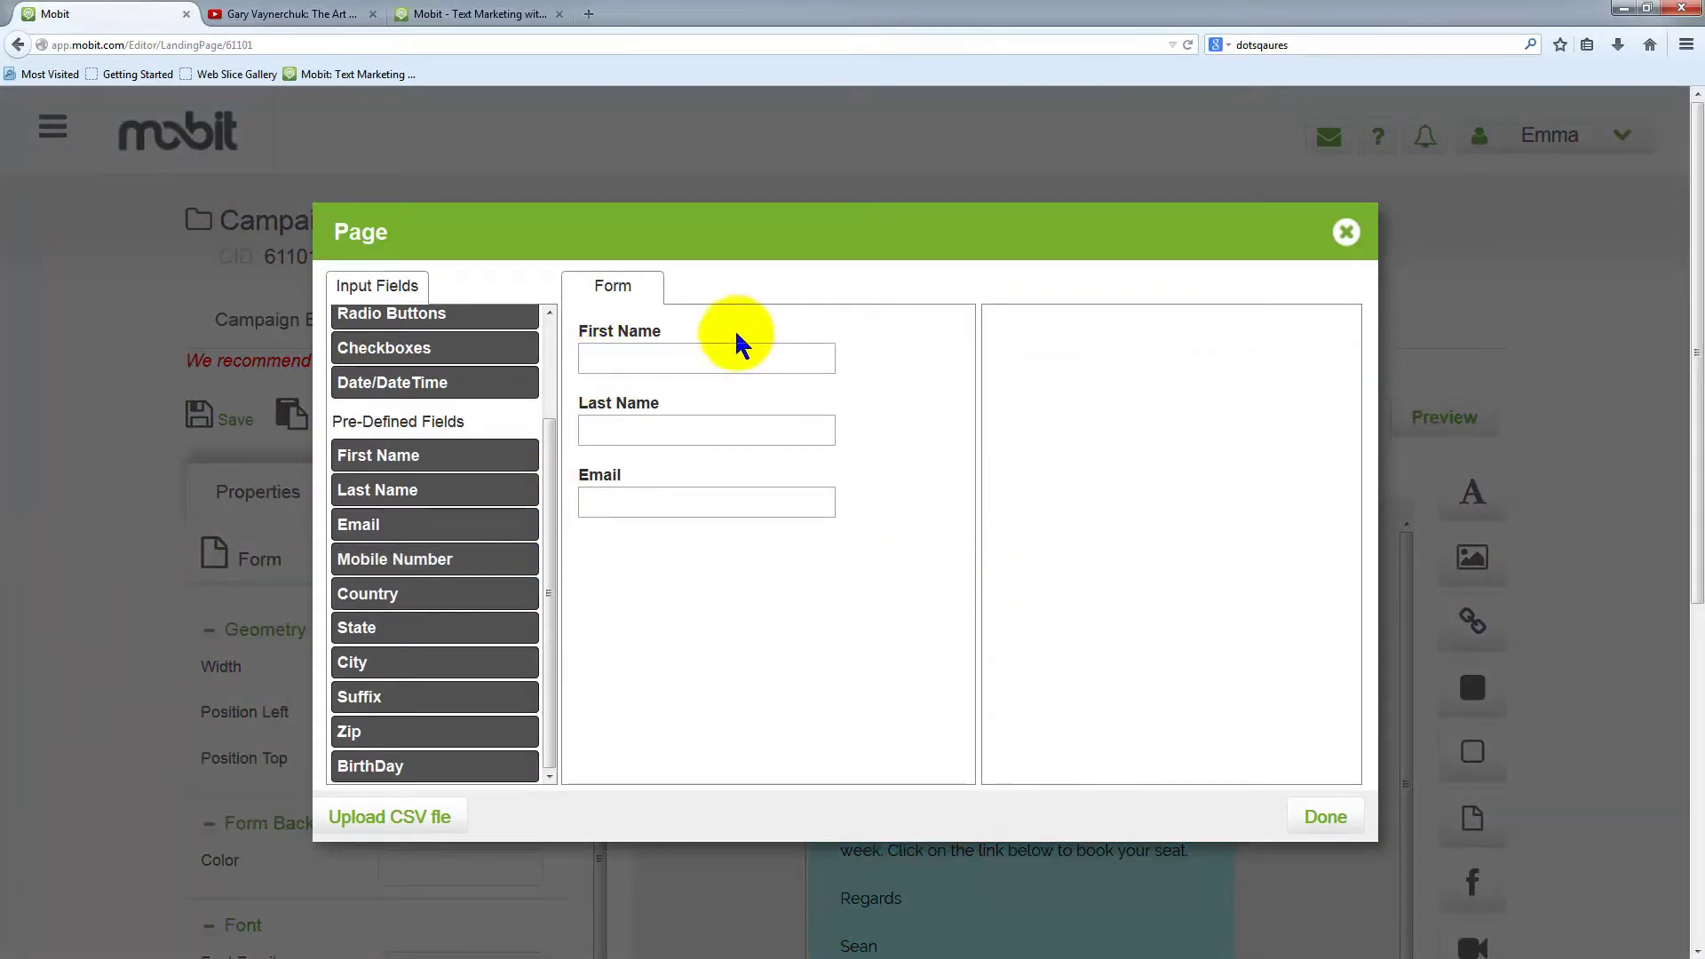
pyautogui.click(857, 353)
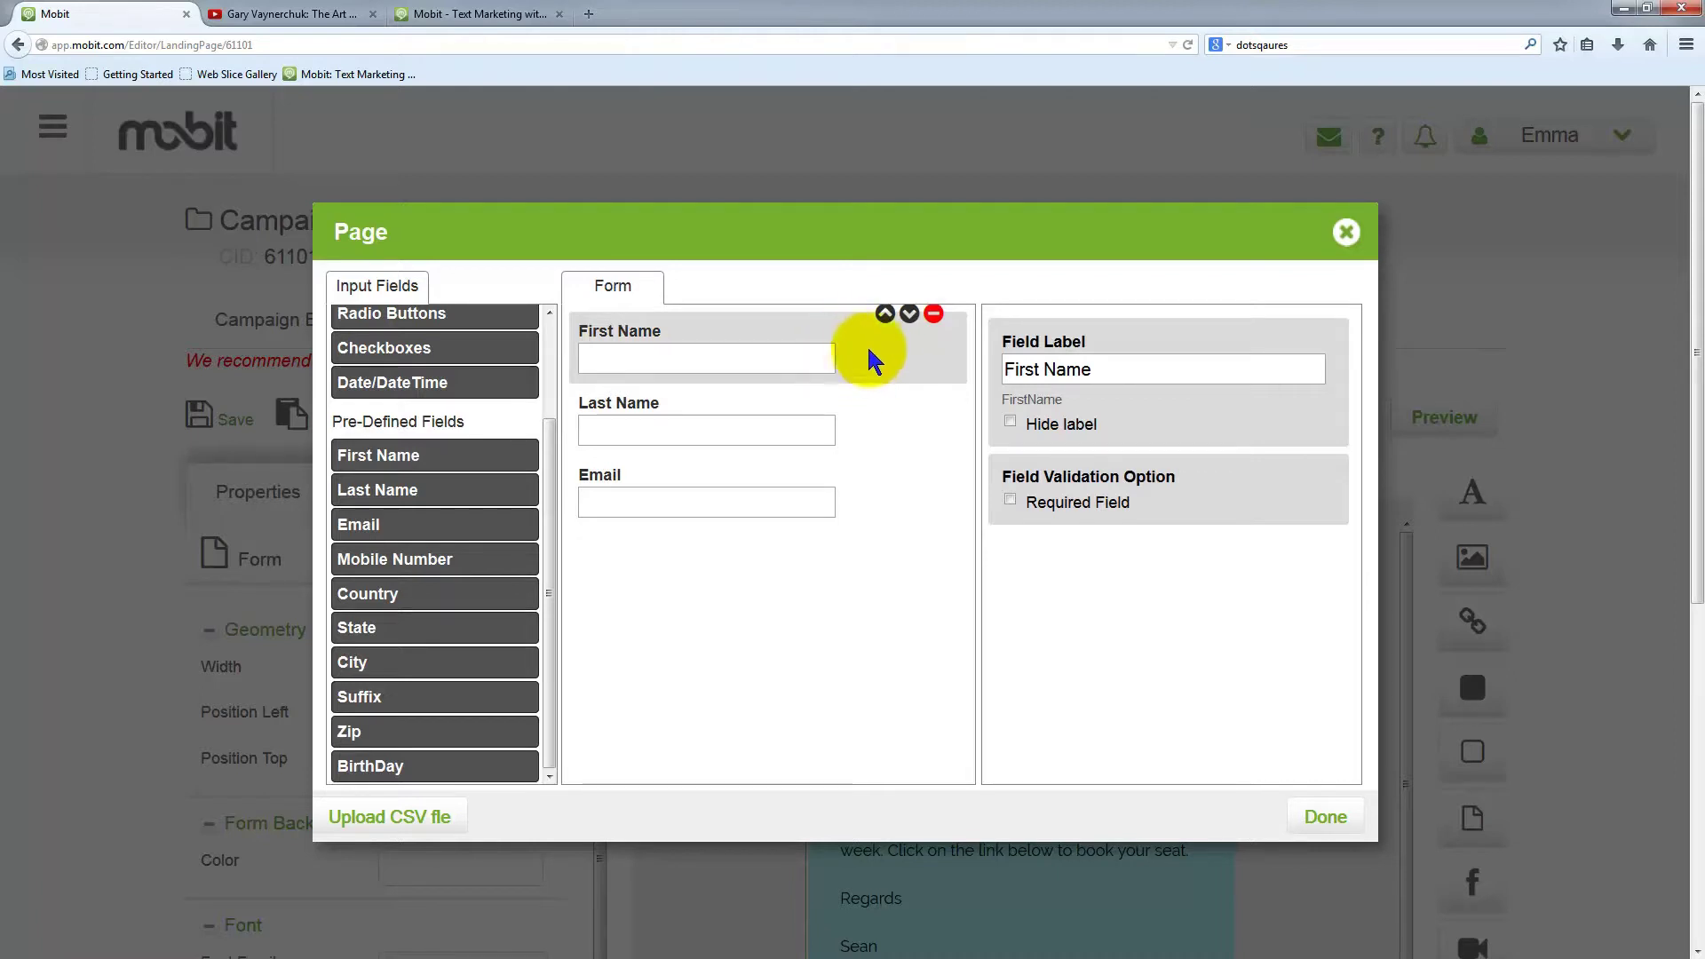
pyautogui.click(1011, 421)
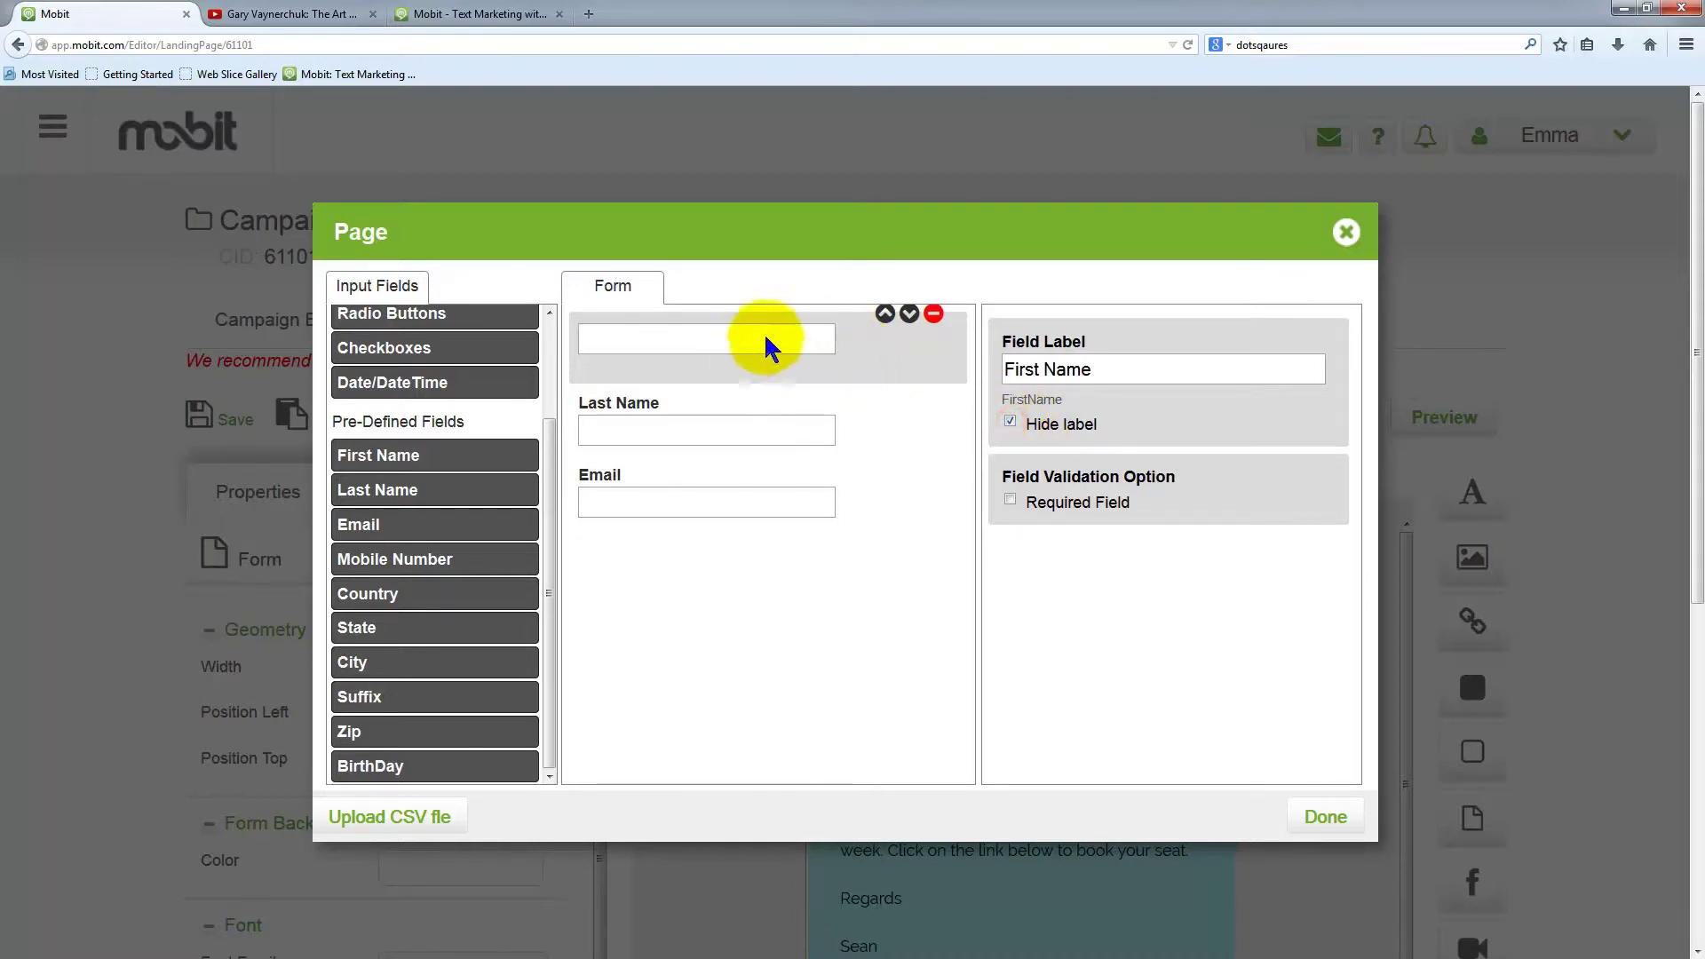
pyautogui.click(867, 430)
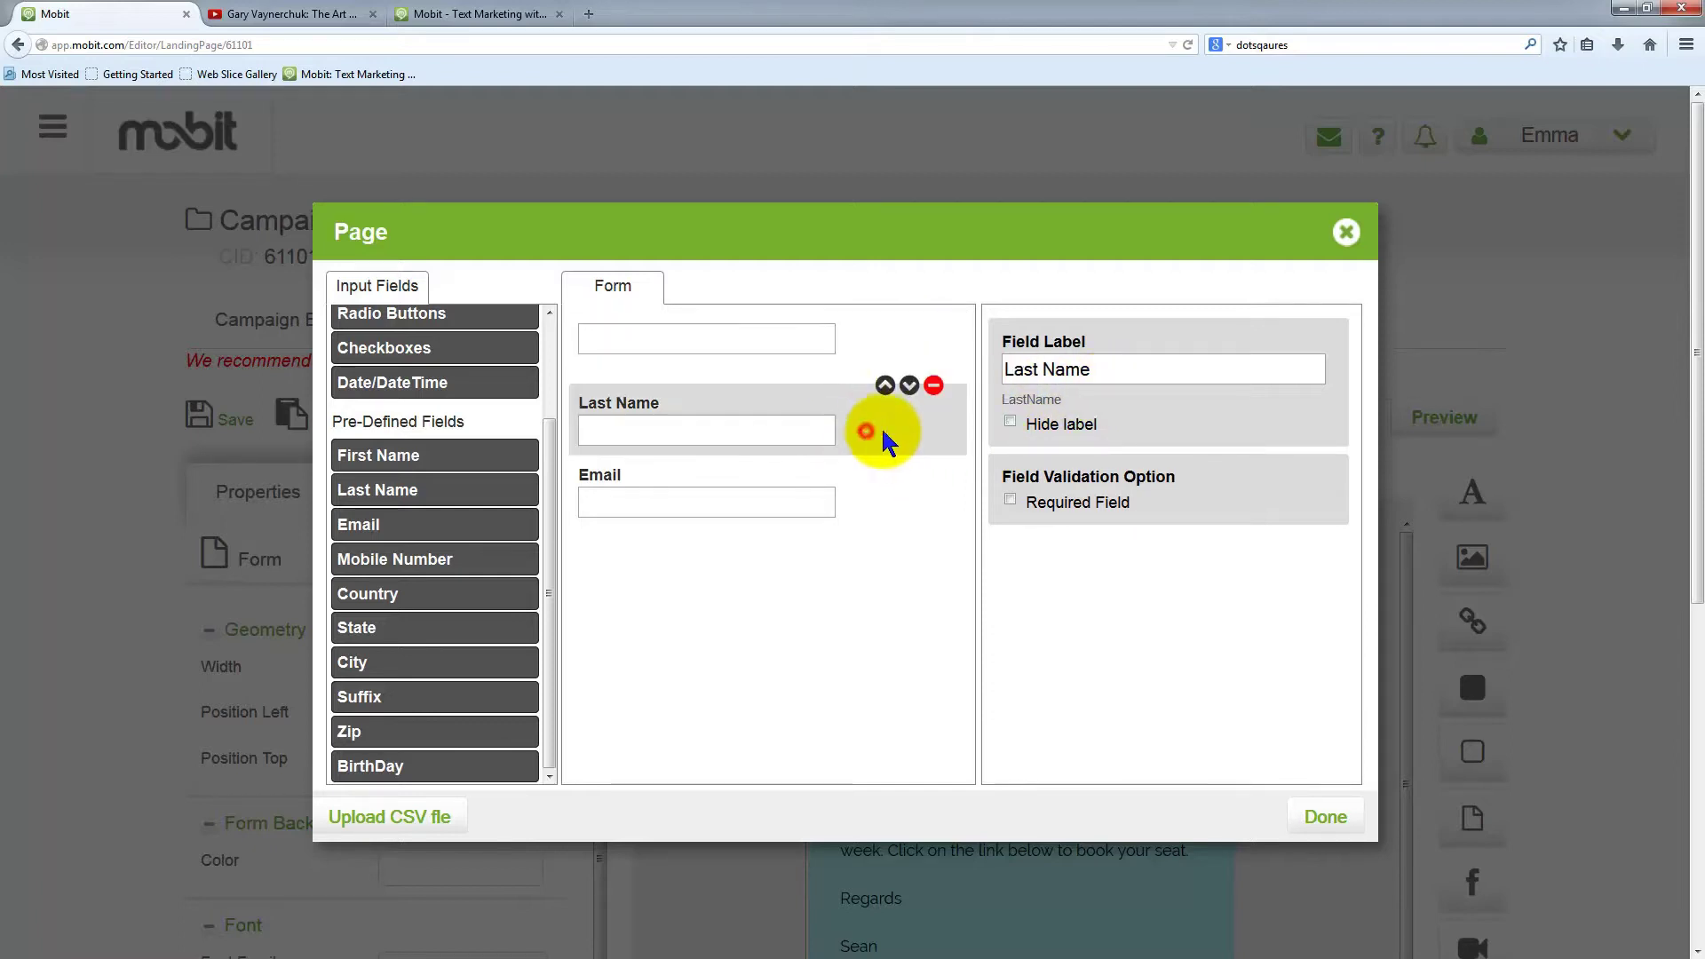
pyautogui.click(1009, 421)
pyautogui.click(872, 508)
pyautogui.click(1009, 422)
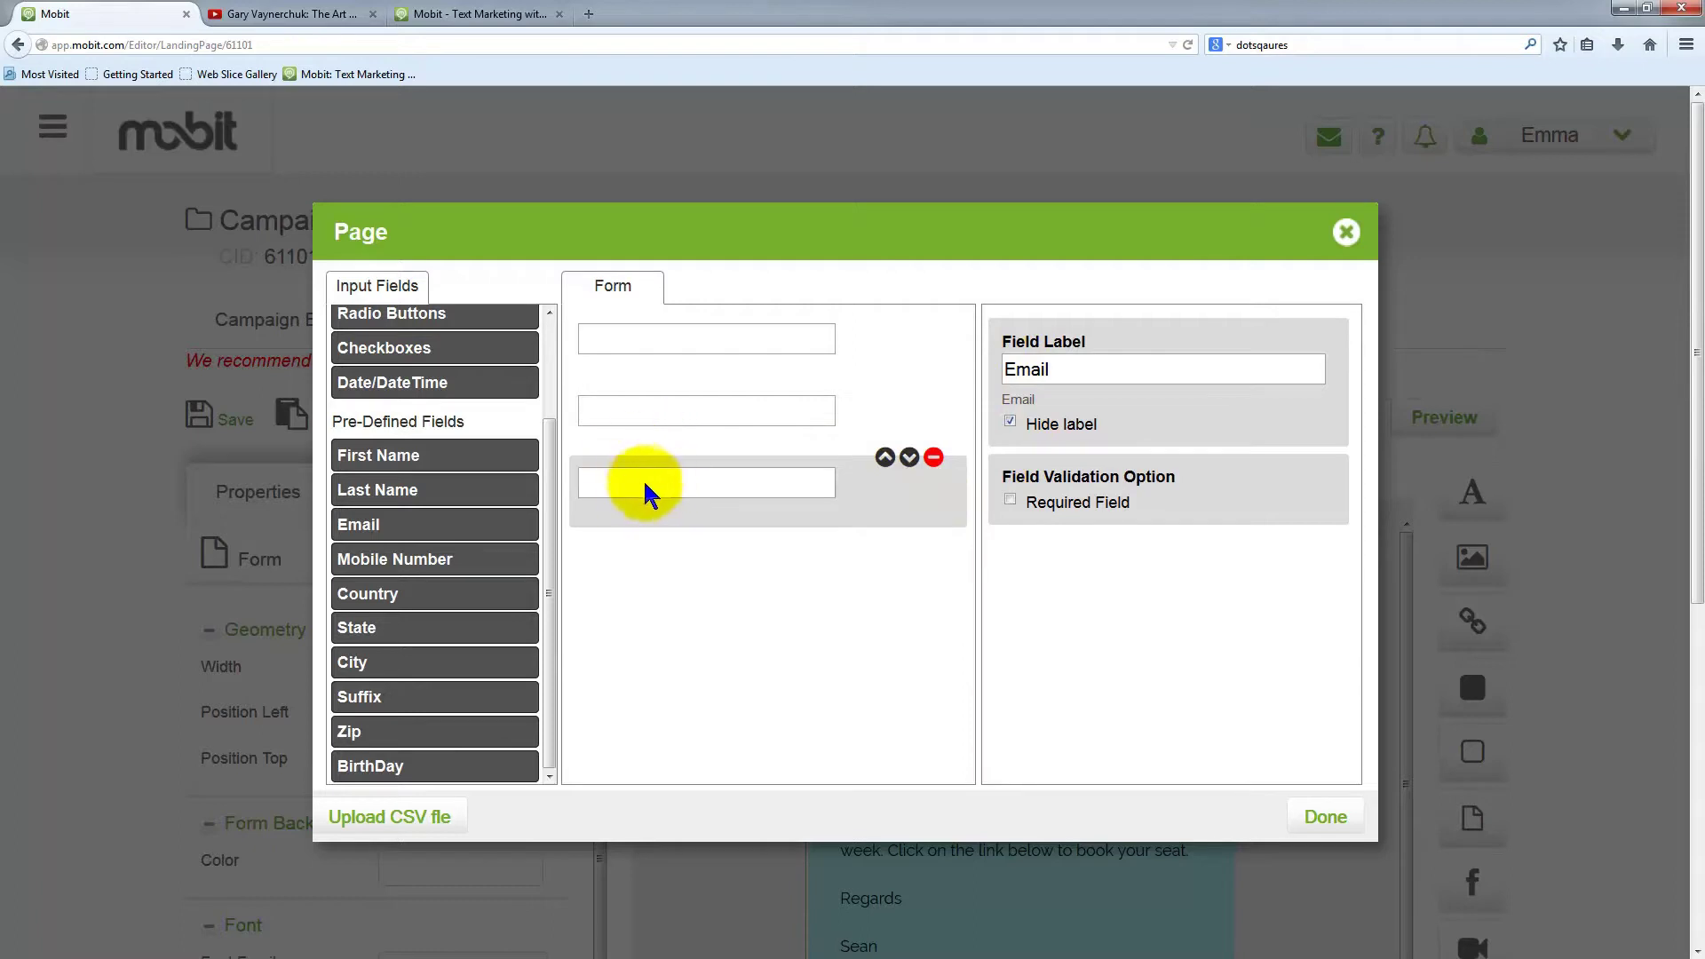
# Make the First Name, Last Name and Email fields required
pyautogui.click(858, 413)
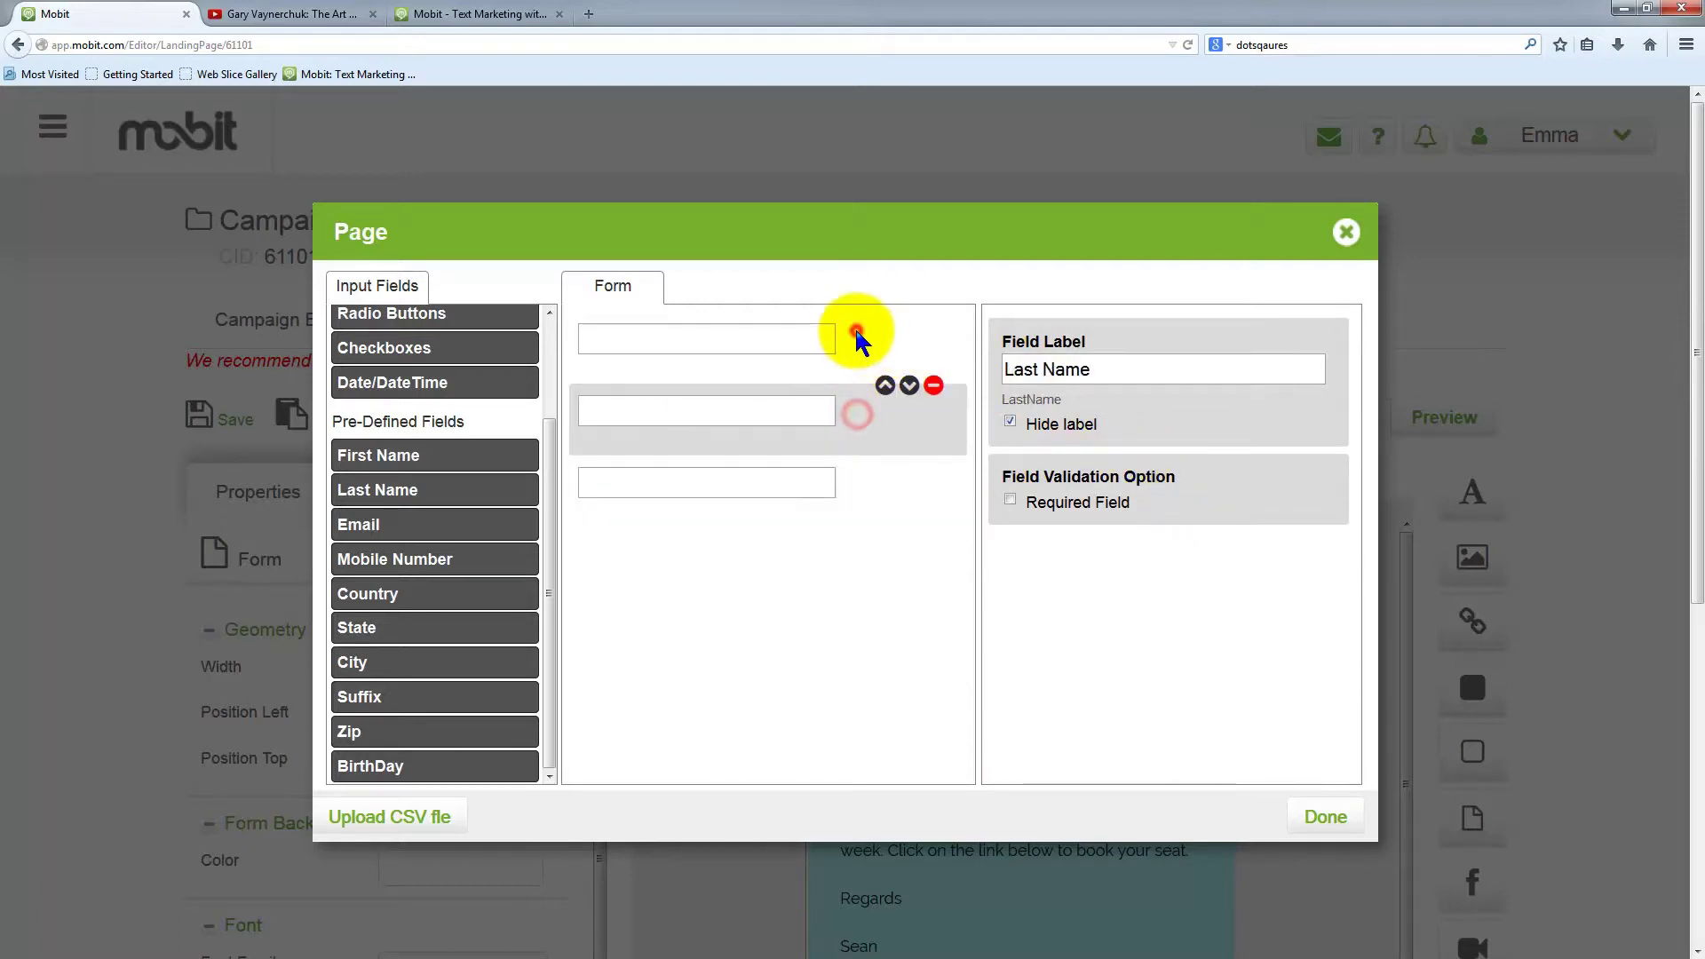
pyautogui.click(857, 331)
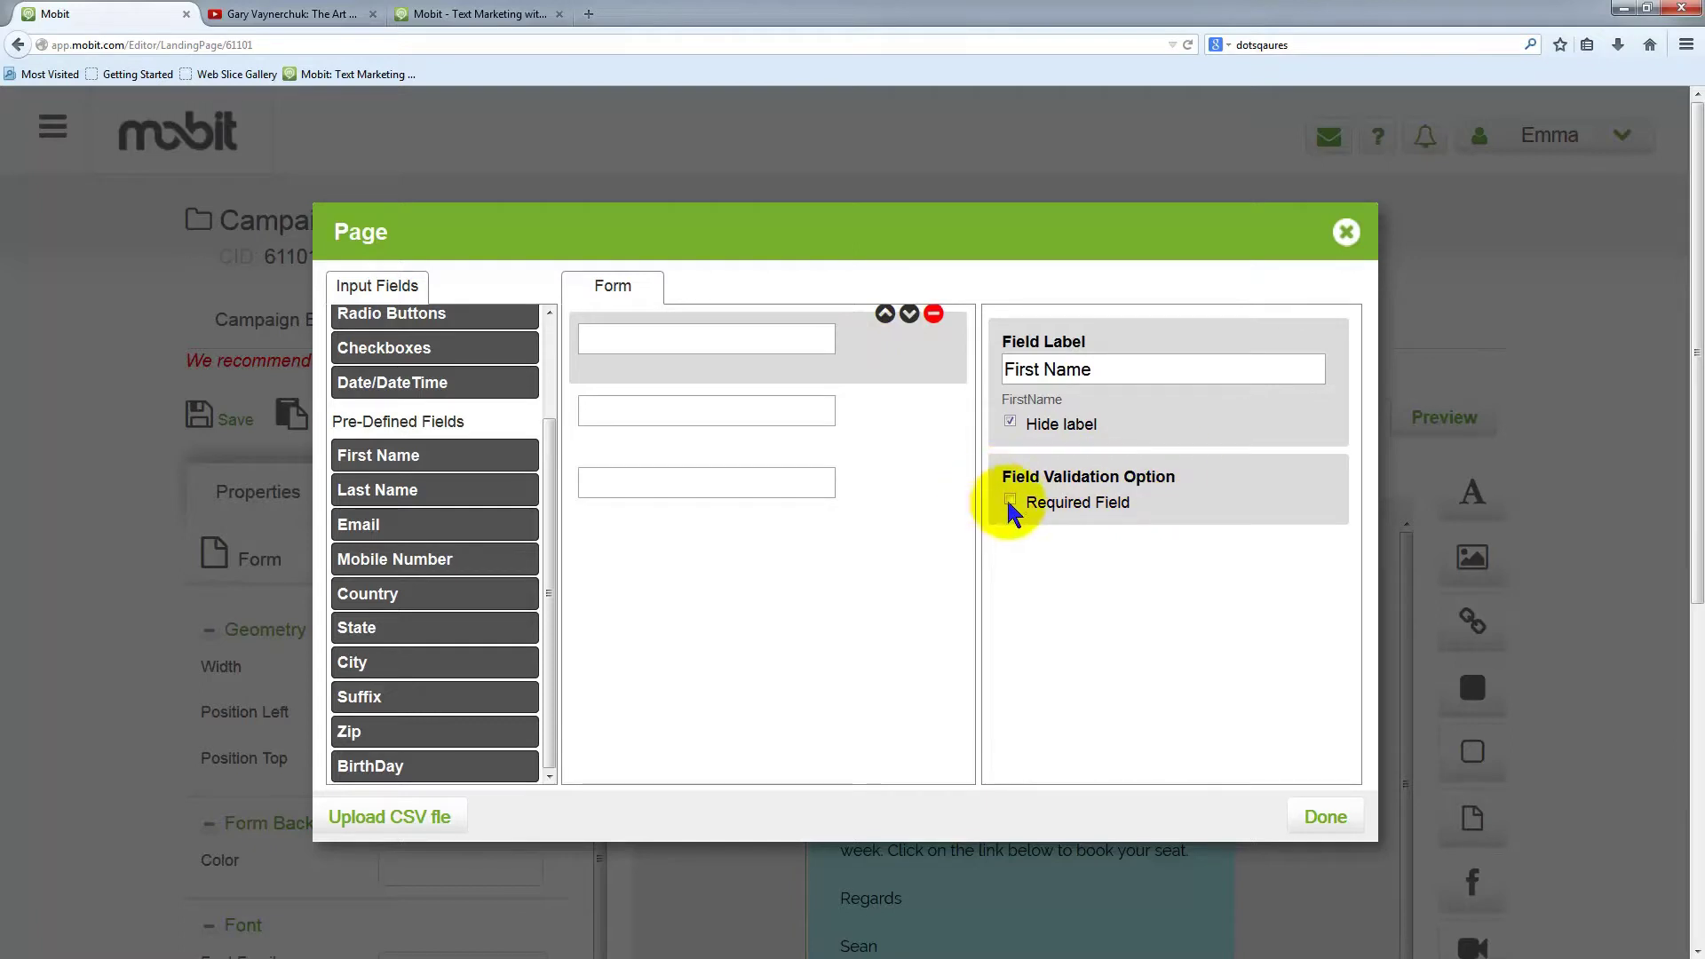
pyautogui.click(862, 406)
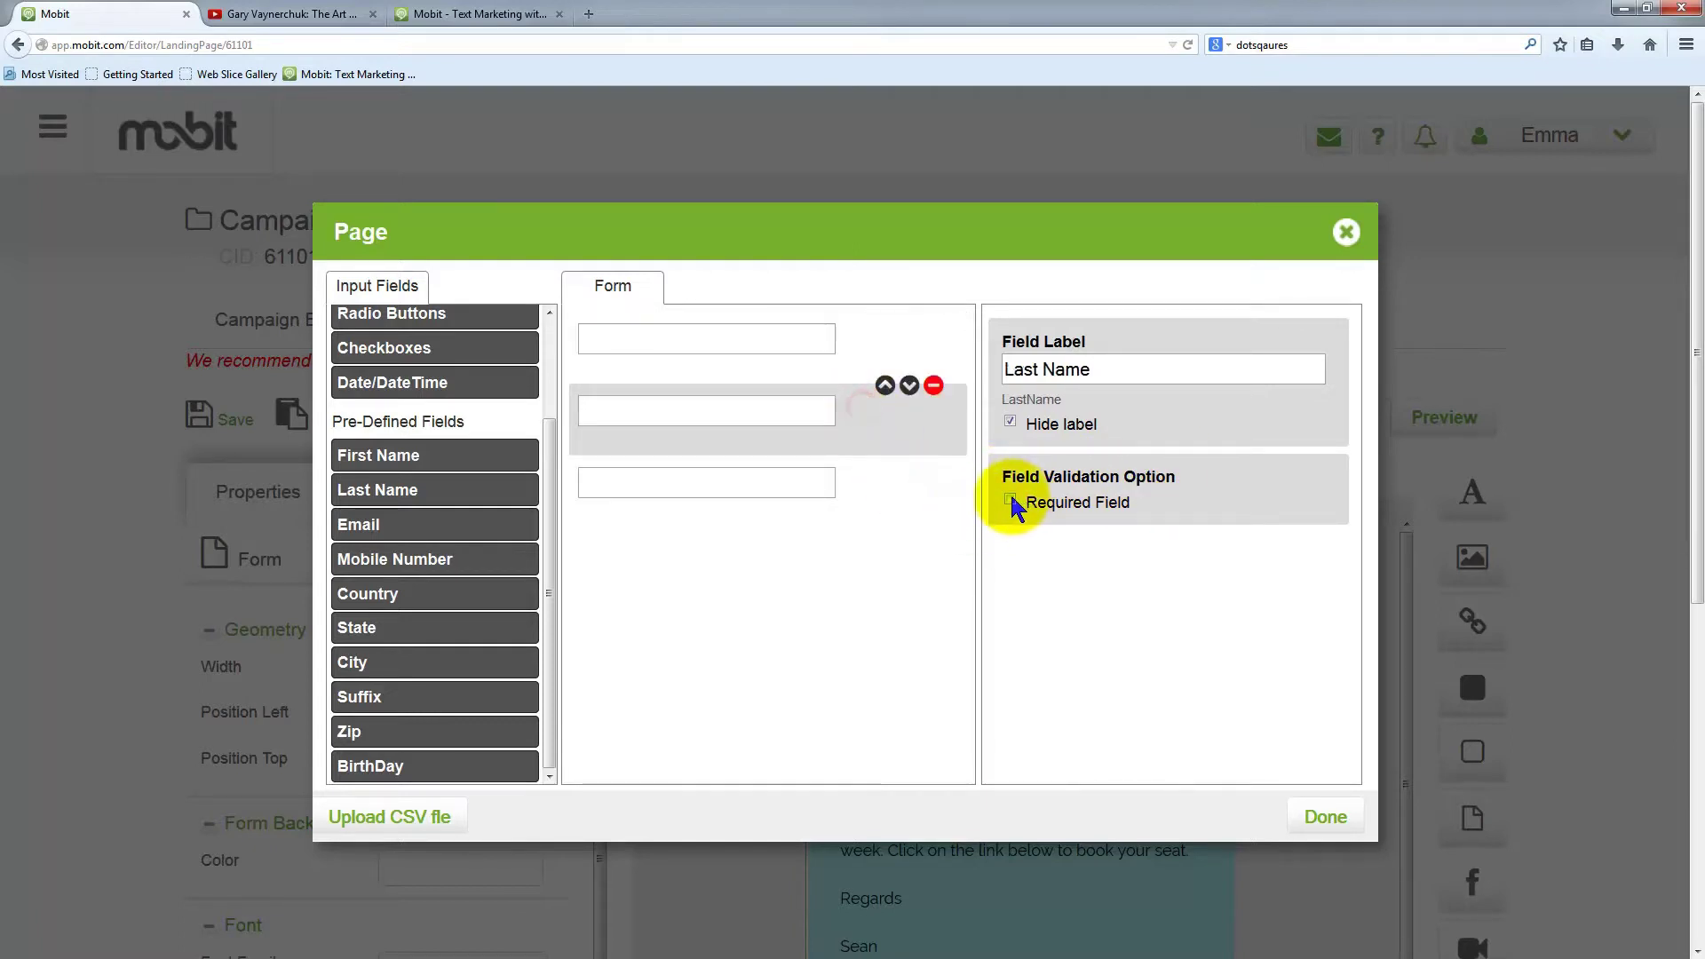
pyautogui.click(867, 476)
pyautogui.click(1010, 502)
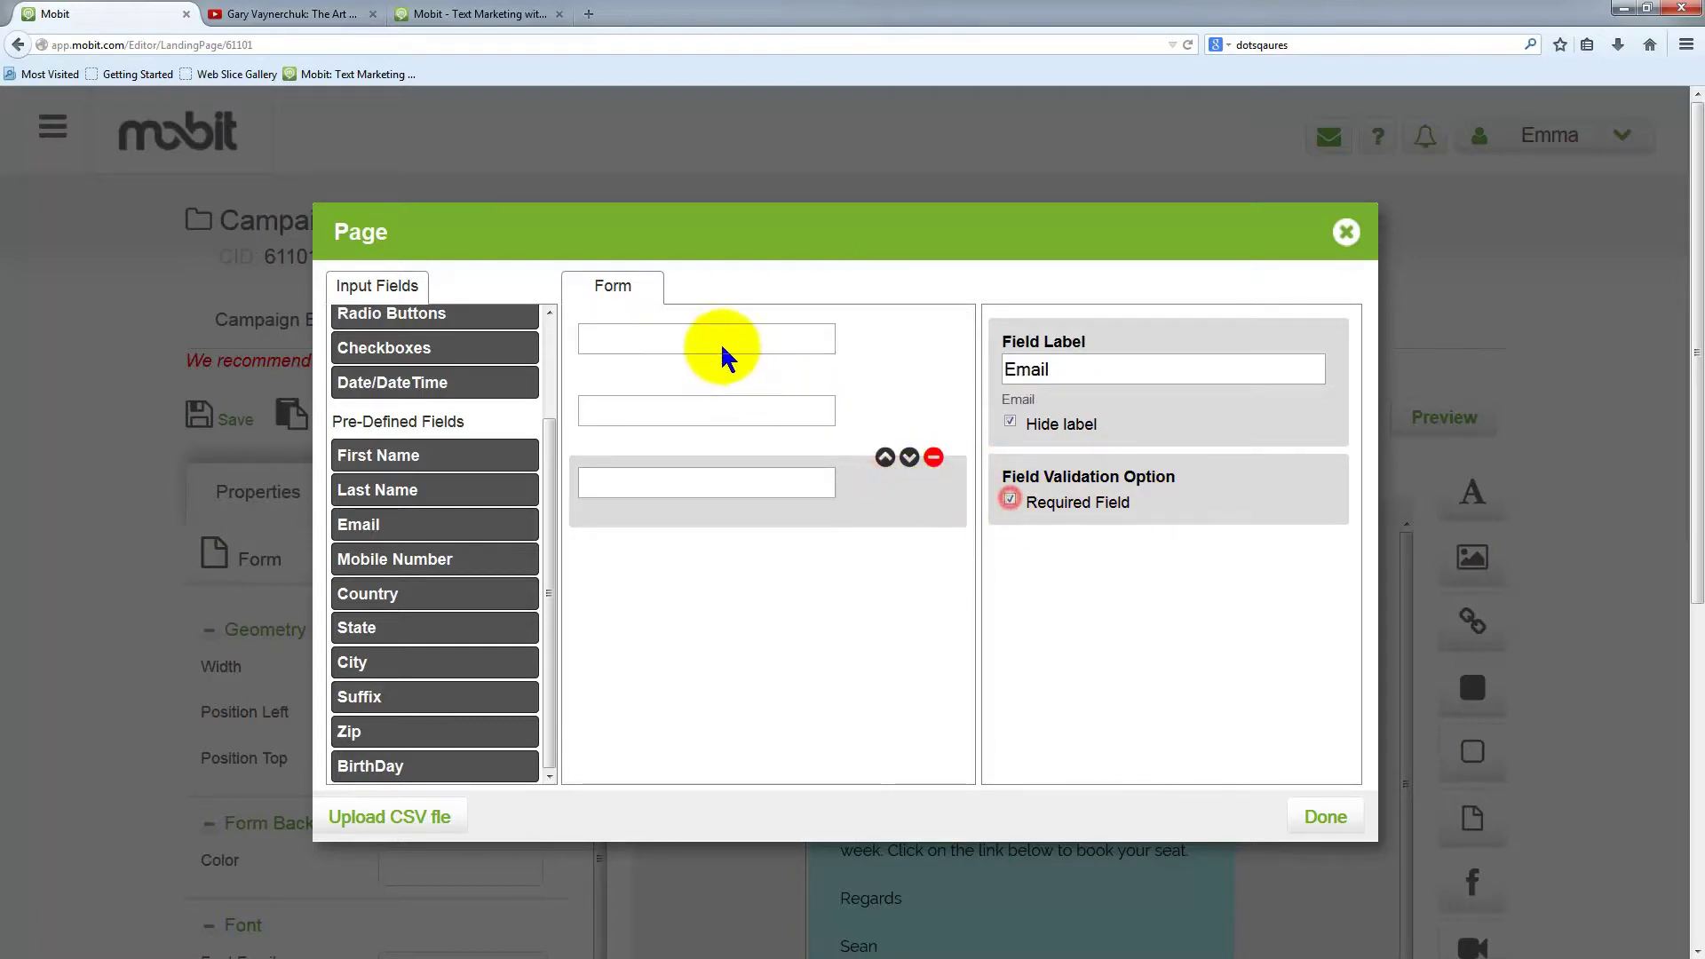
# Add a pre-defined Mobile Number field, required with its label hidden, and apply the changes
pyautogui.click(659, 621)
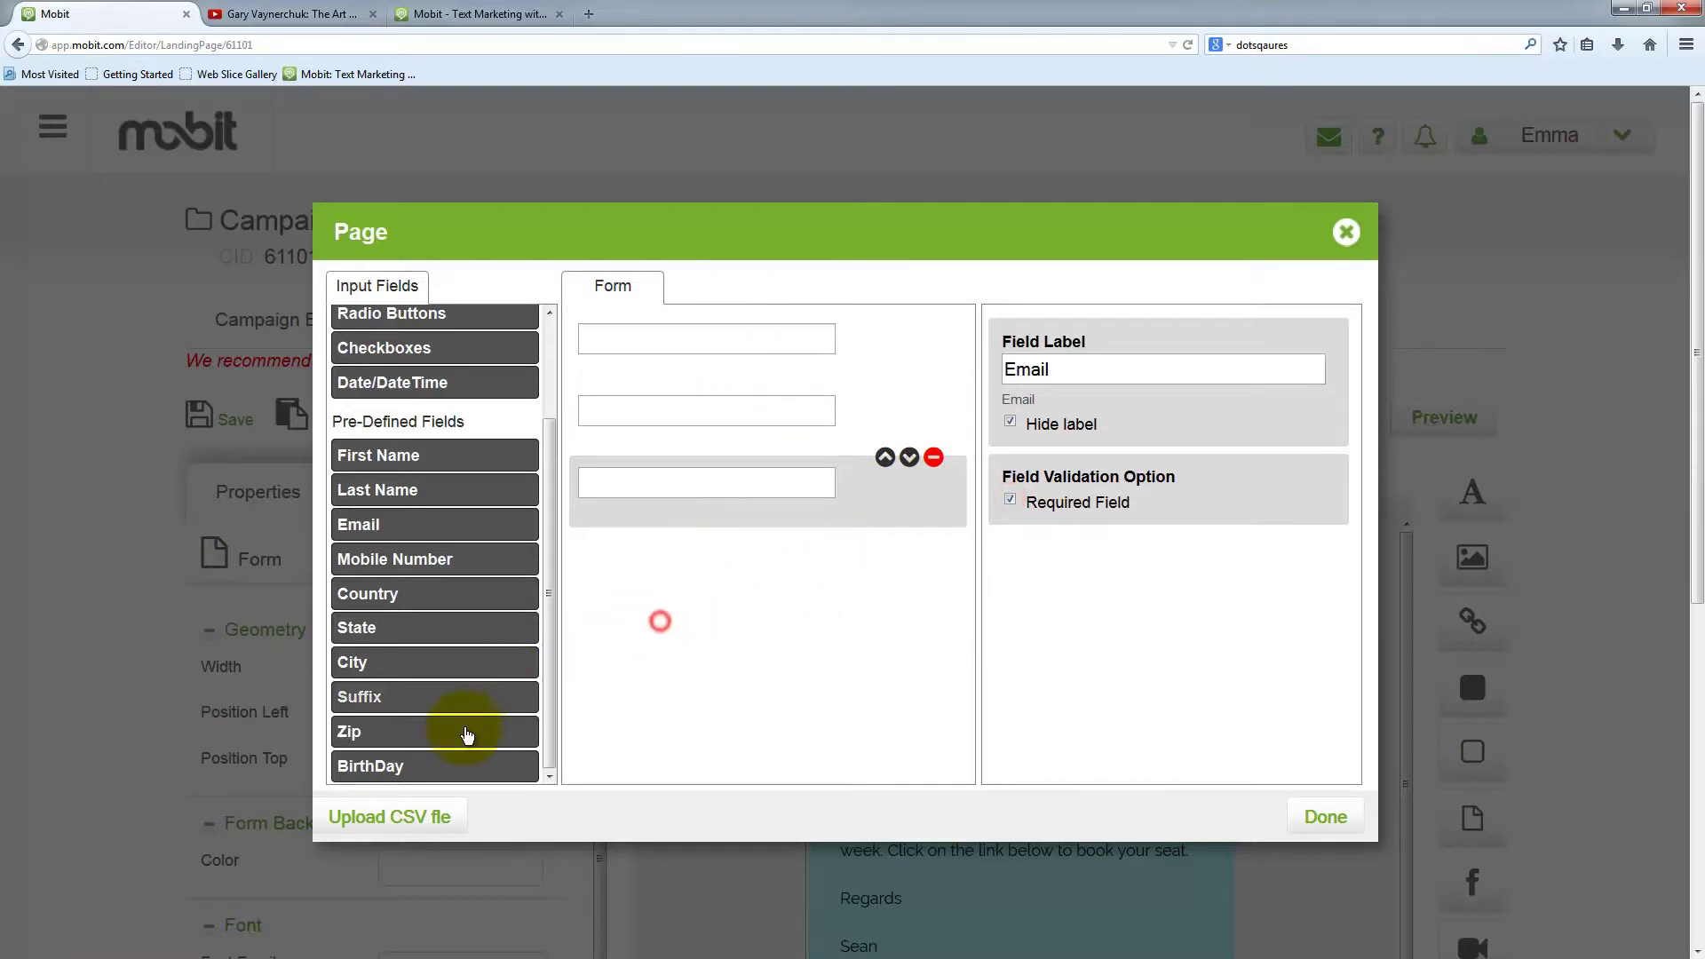
pyautogui.click(447, 562)
pyautogui.click(862, 571)
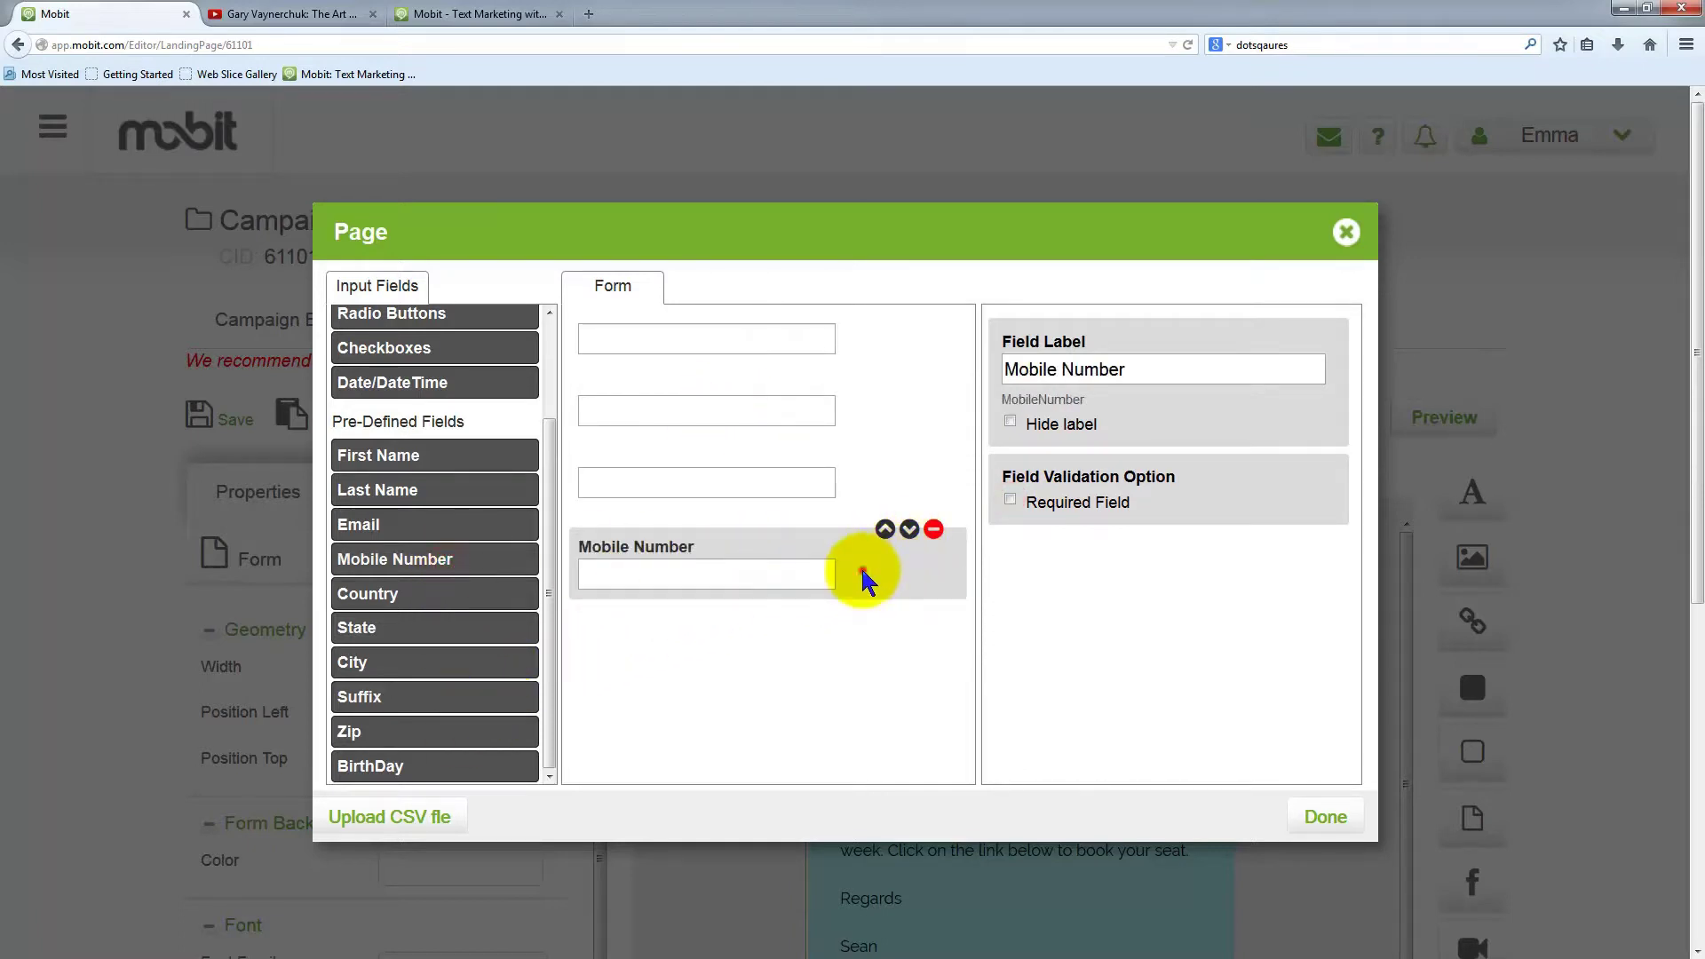
pyautogui.click(1011, 424)
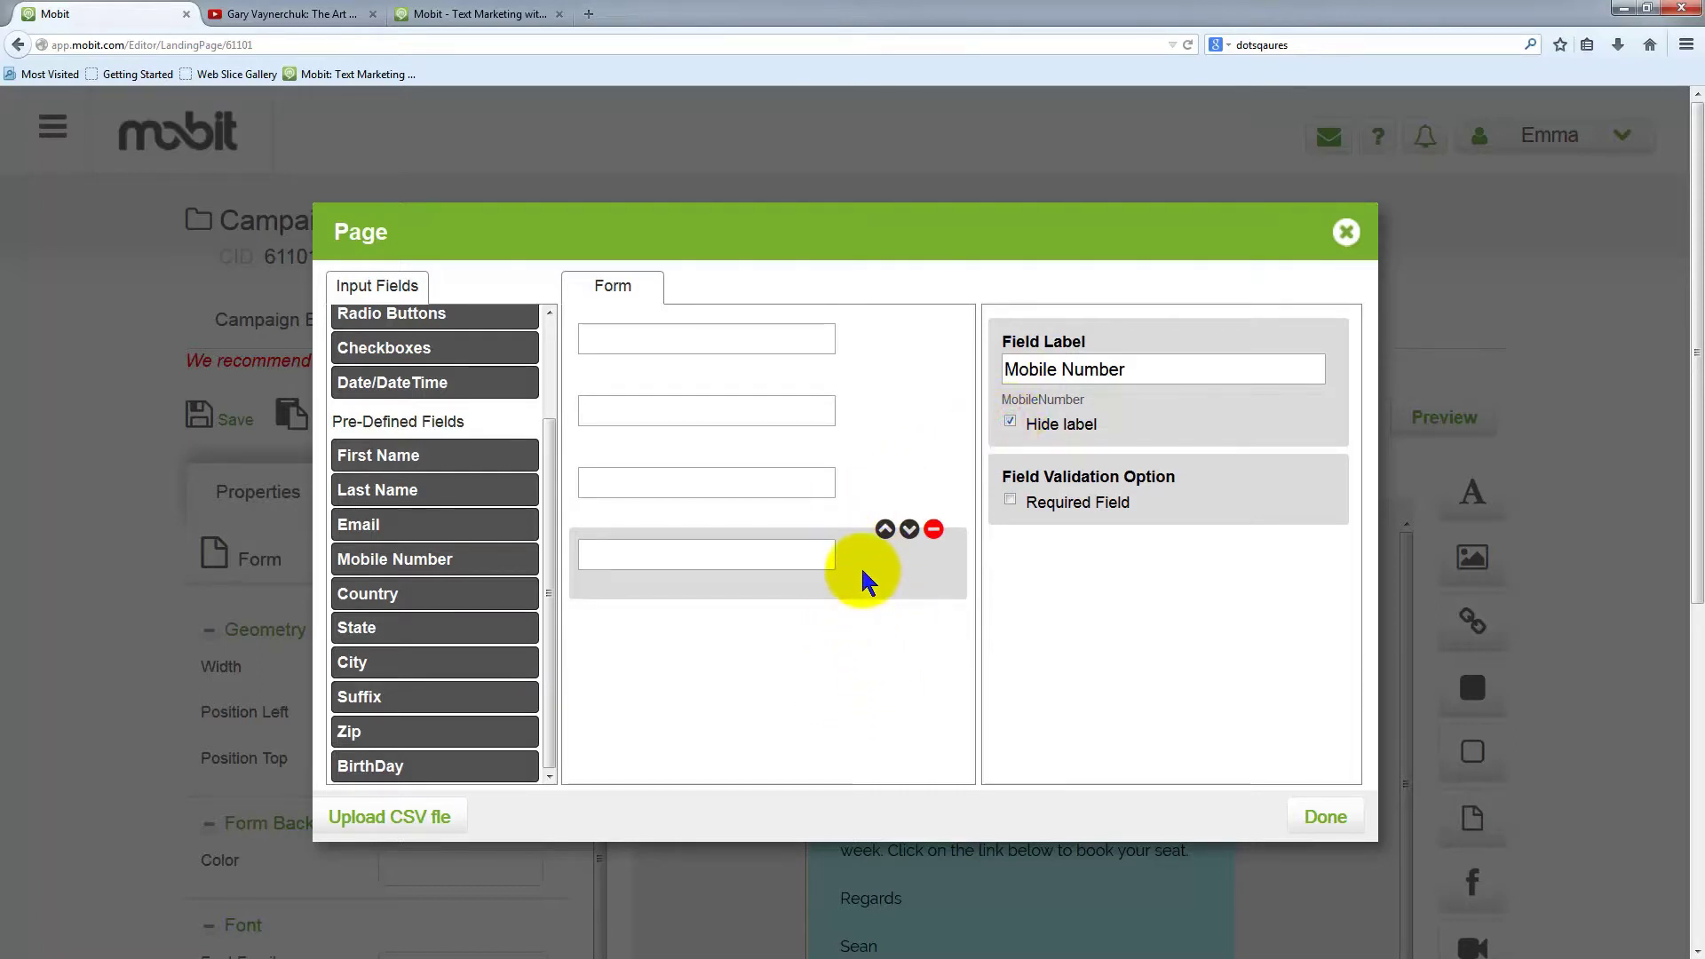
pyautogui.click(1010, 502)
pyautogui.scroll(3, 545, 571)
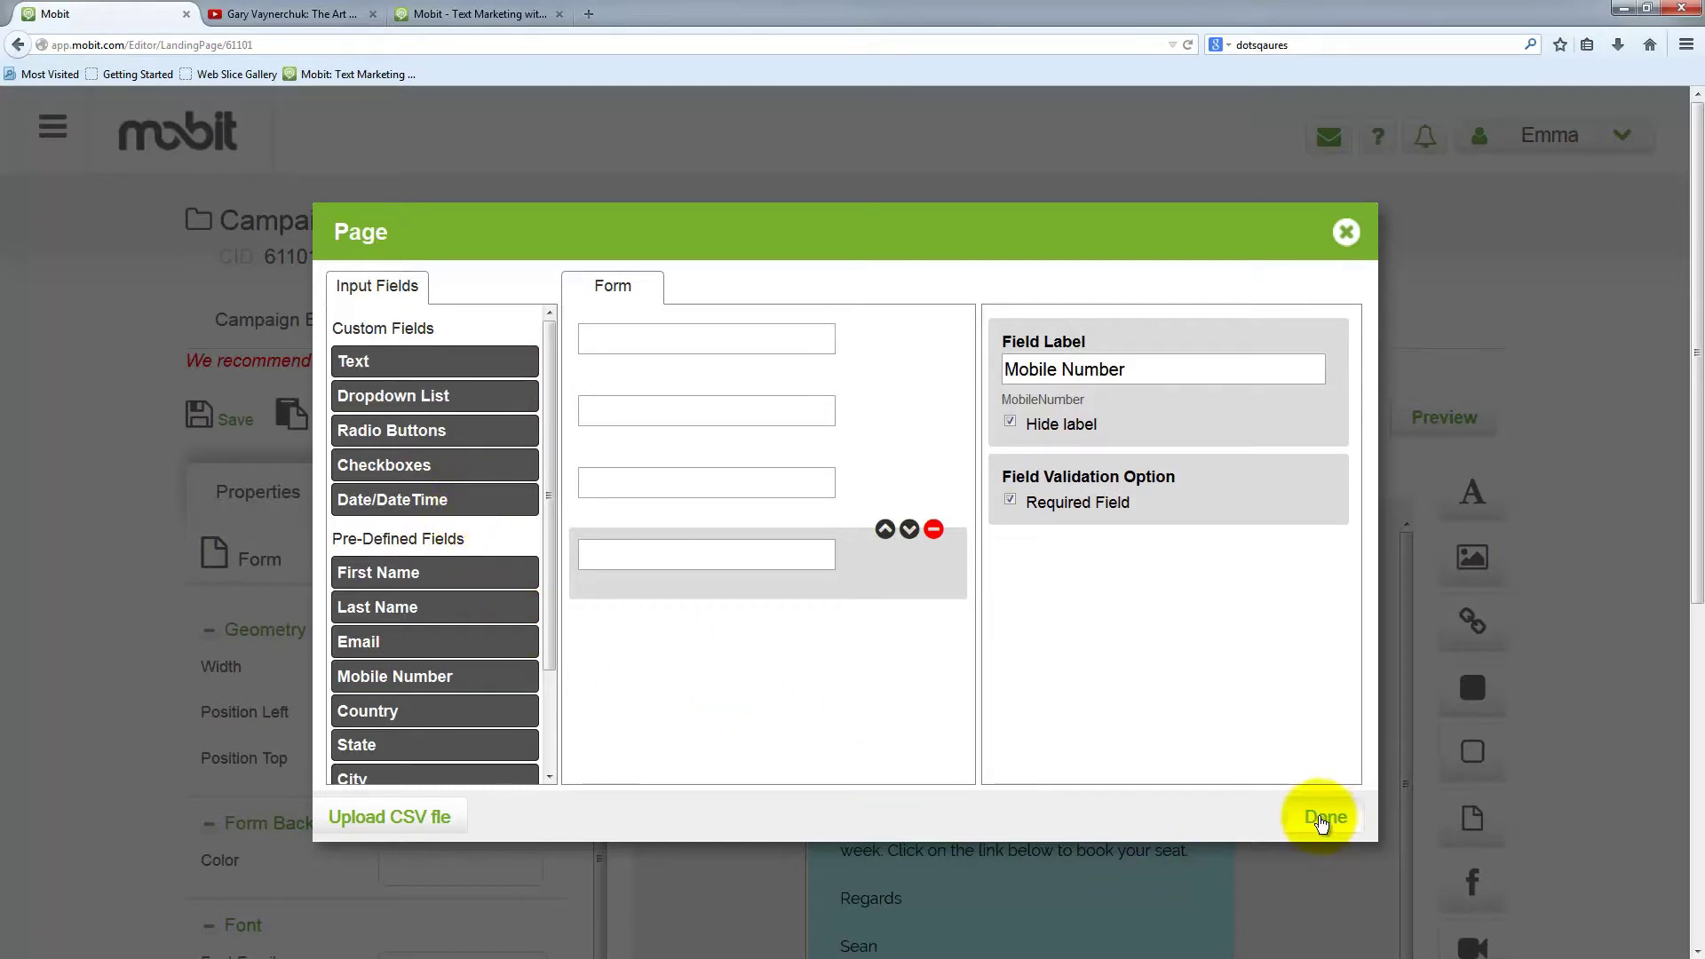
pyautogui.click(1321, 819)
# Move the signup form up a few pixels and set its font size to 12px
pyautogui.scroll(-3, 1092, 853)
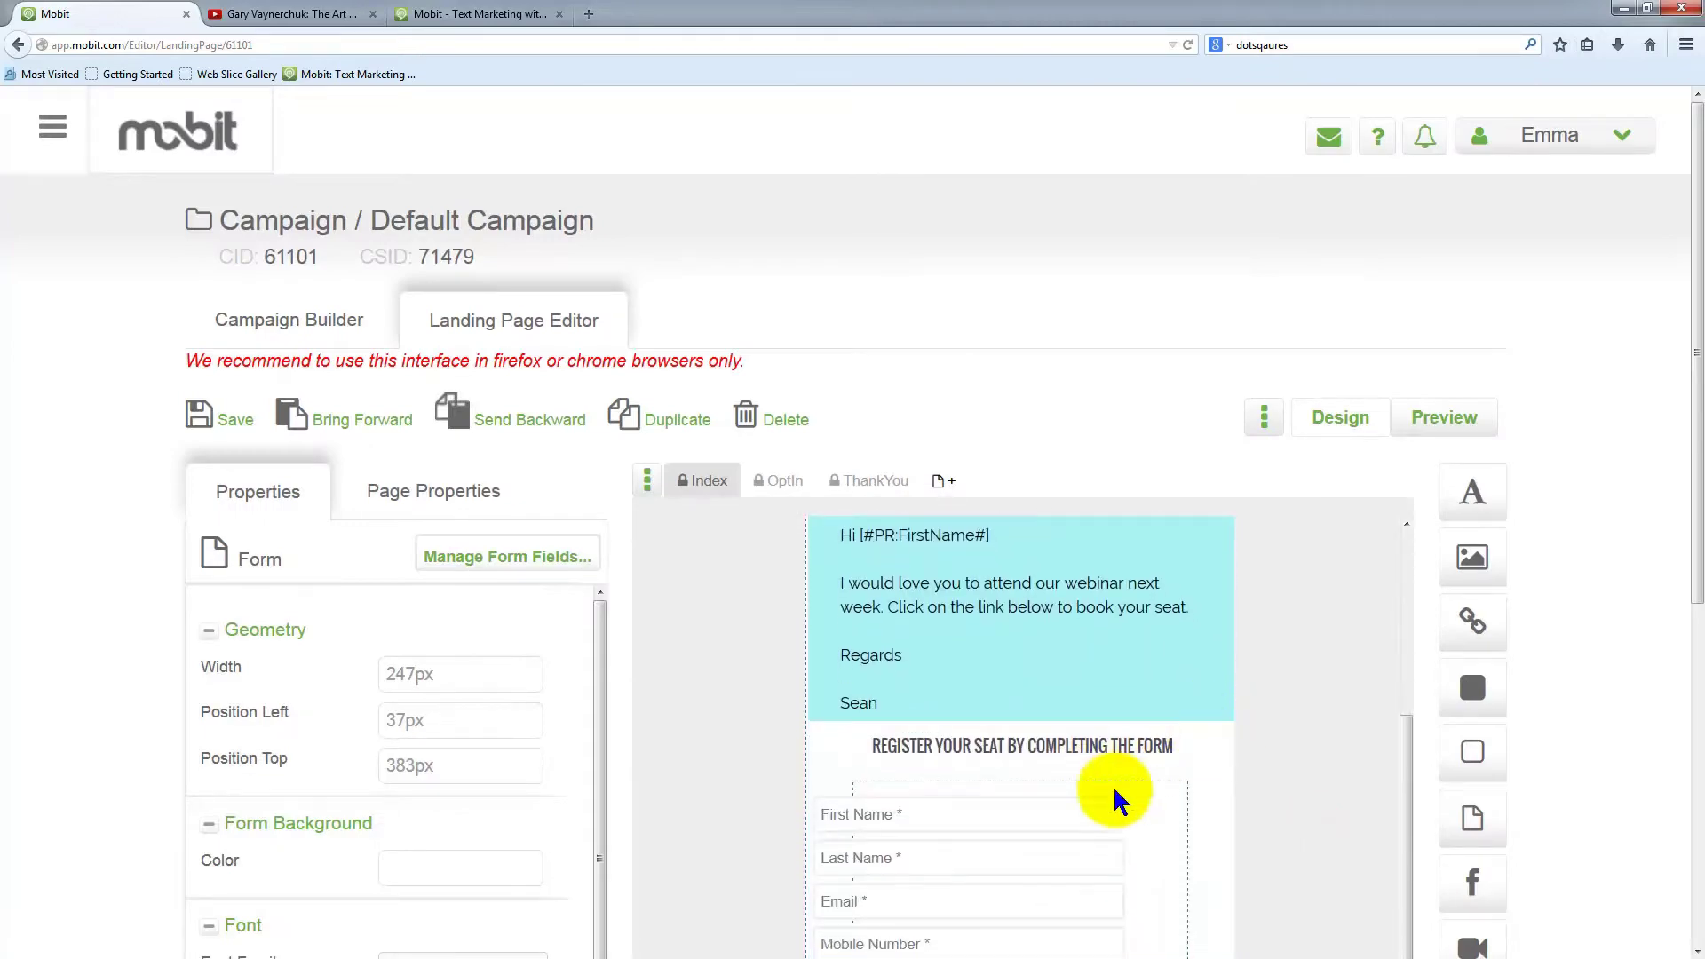
pyautogui.scroll(-5, 1056, 754)
pyautogui.click(908, 589)
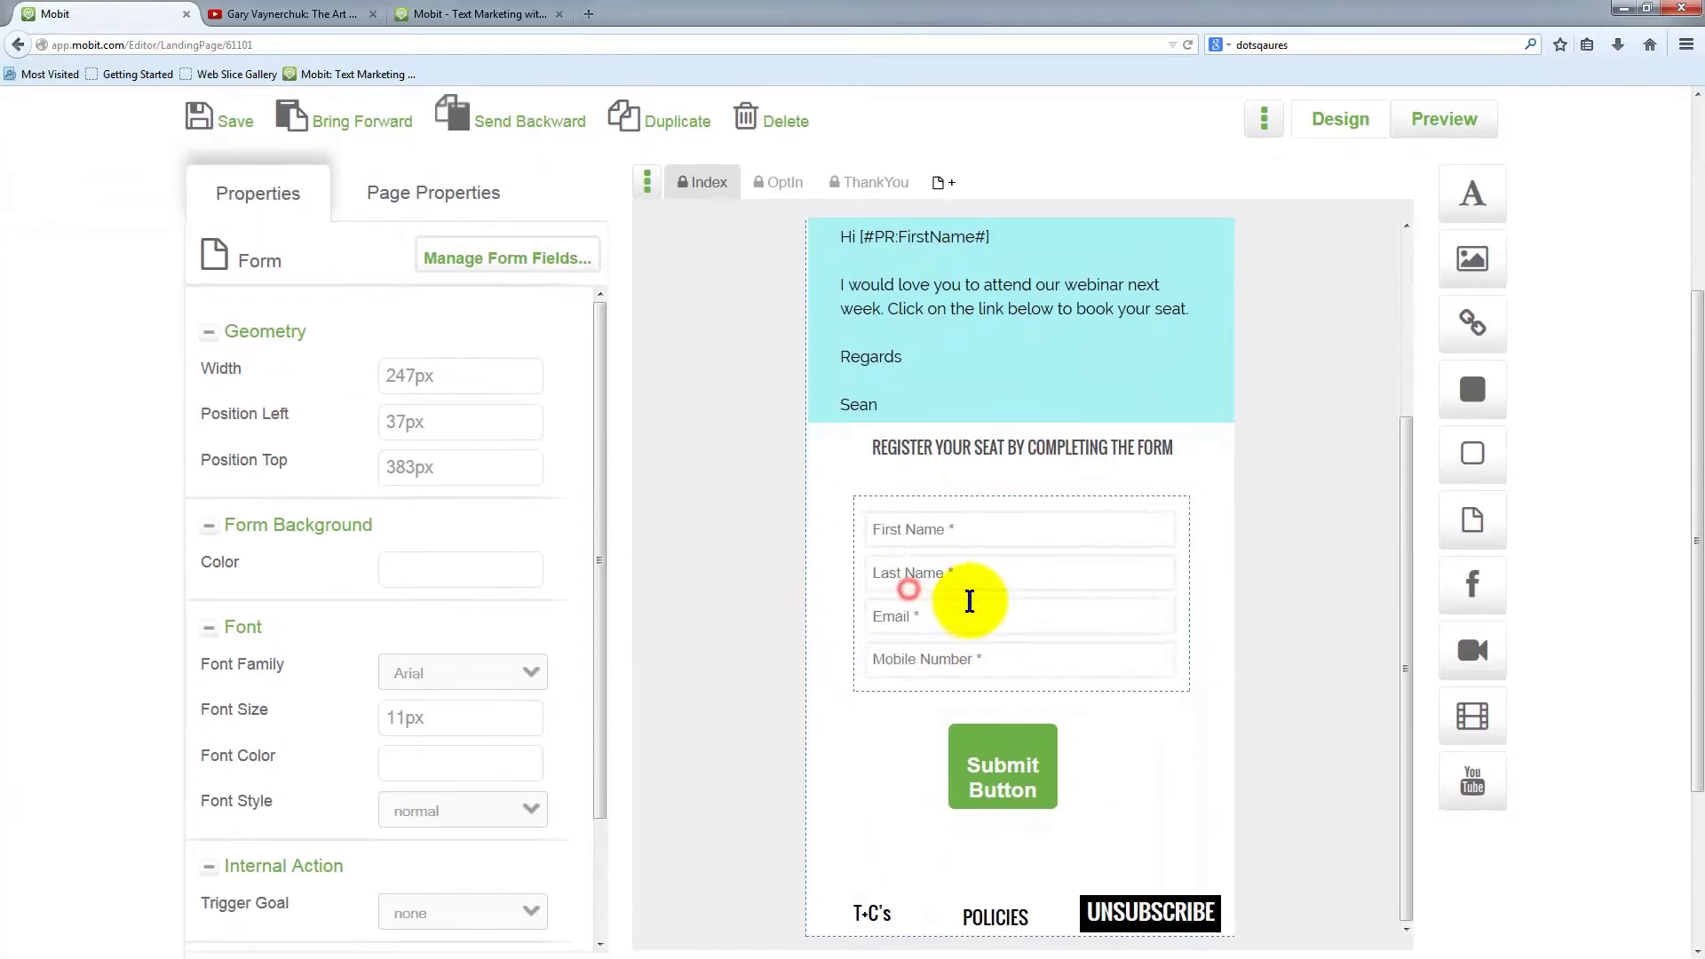
pyautogui.moveTo(970, 601); pyautogui.dragTo(958, 583)
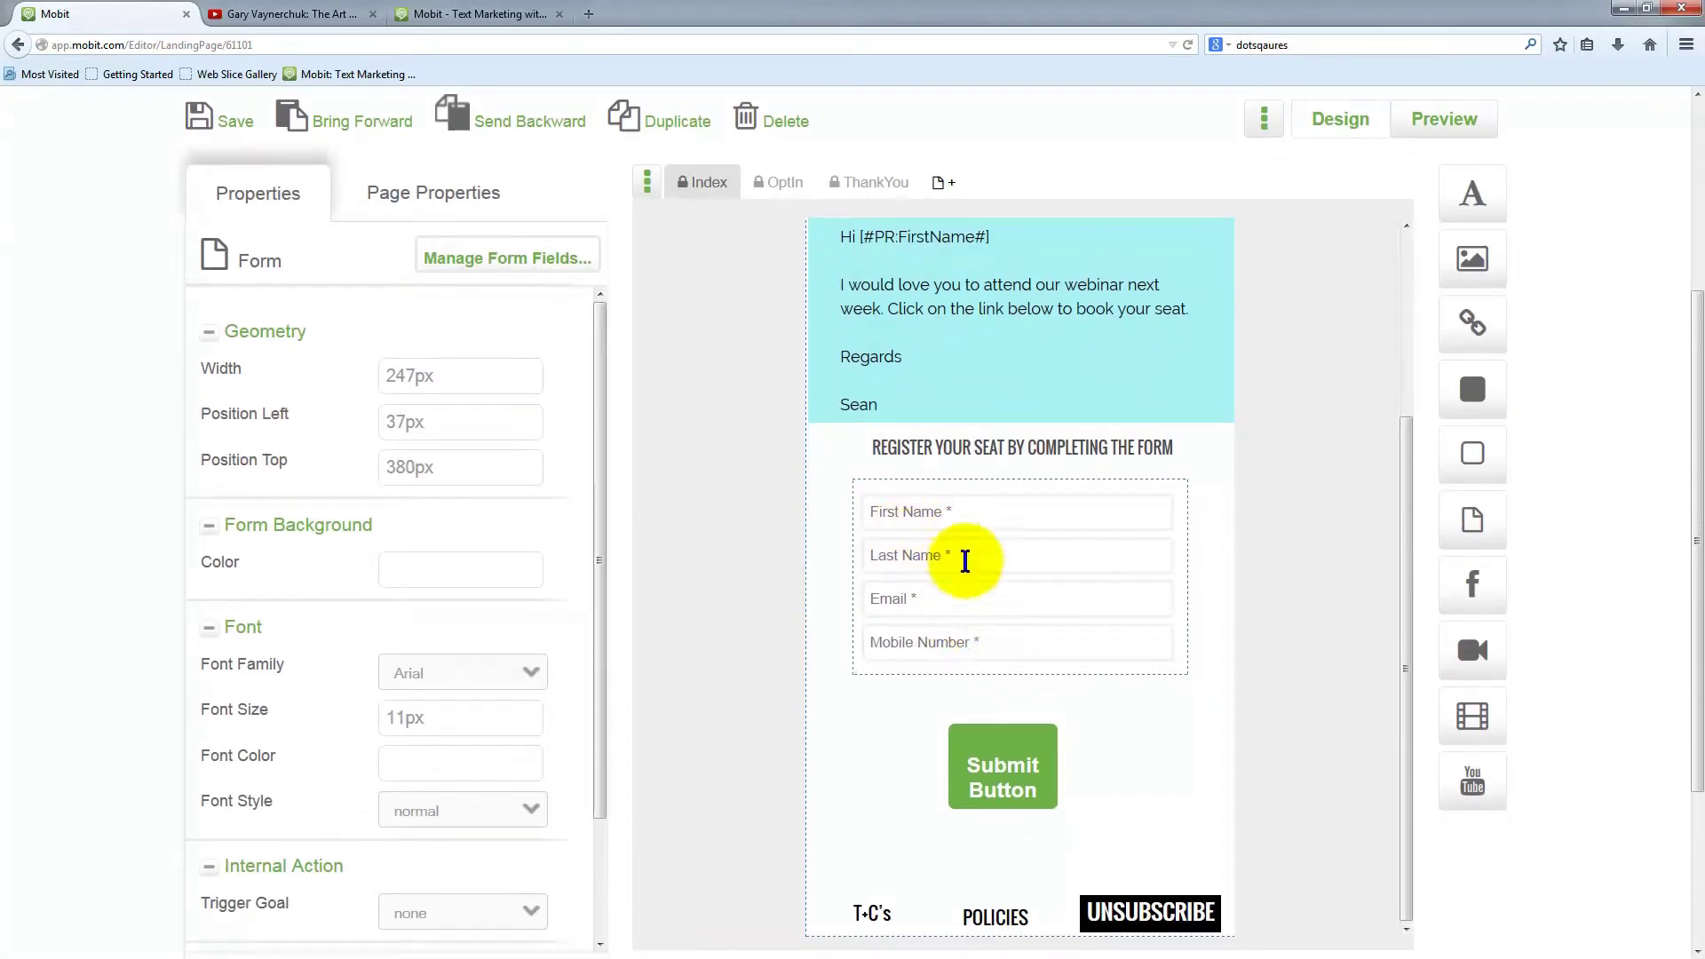
pyautogui.click(449, 732)
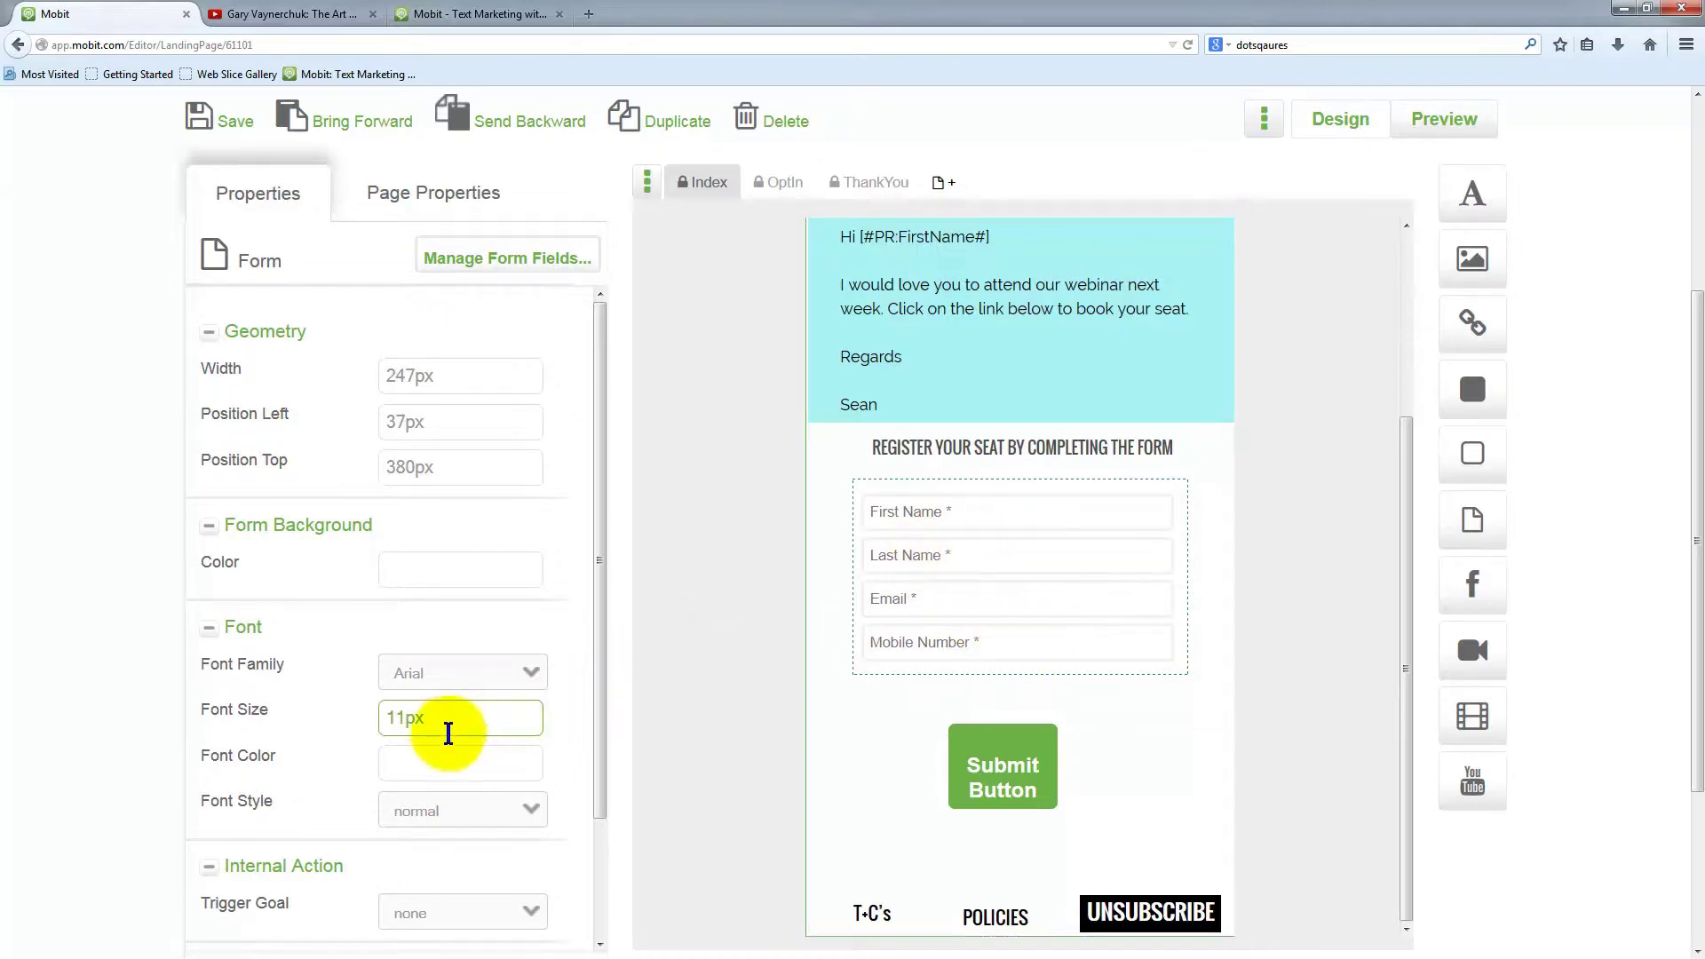
pyautogui.moveTo(410, 719); pyautogui.dragTo(372, 718)
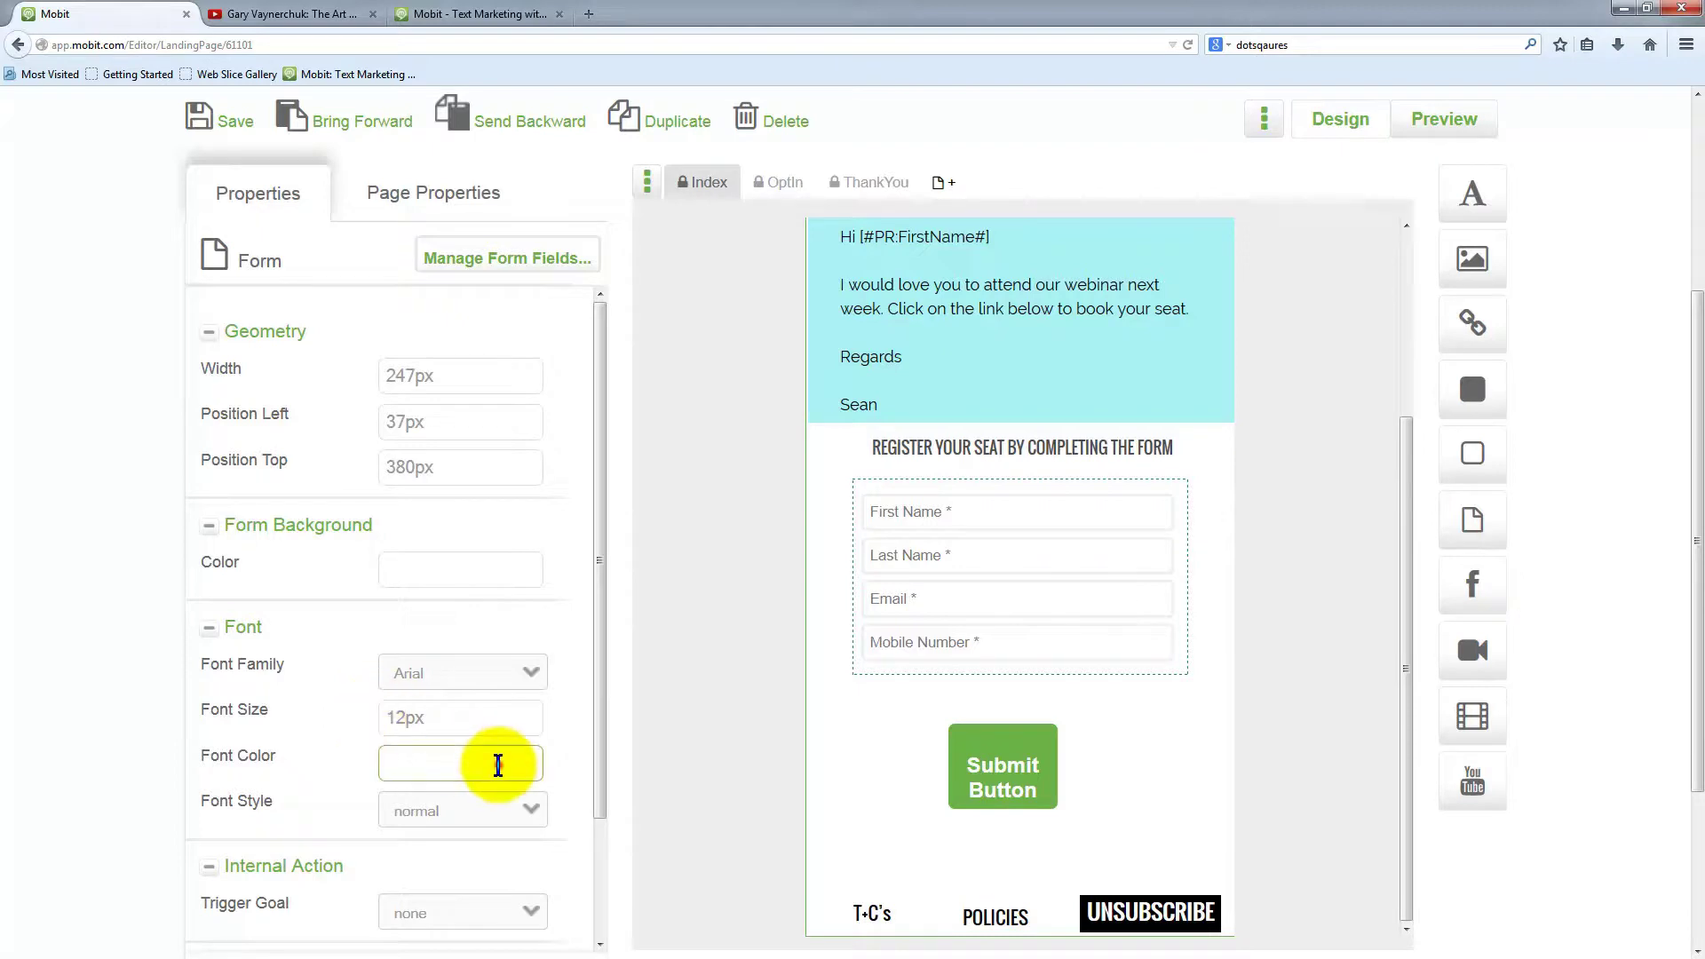
pyautogui.click(504, 762)
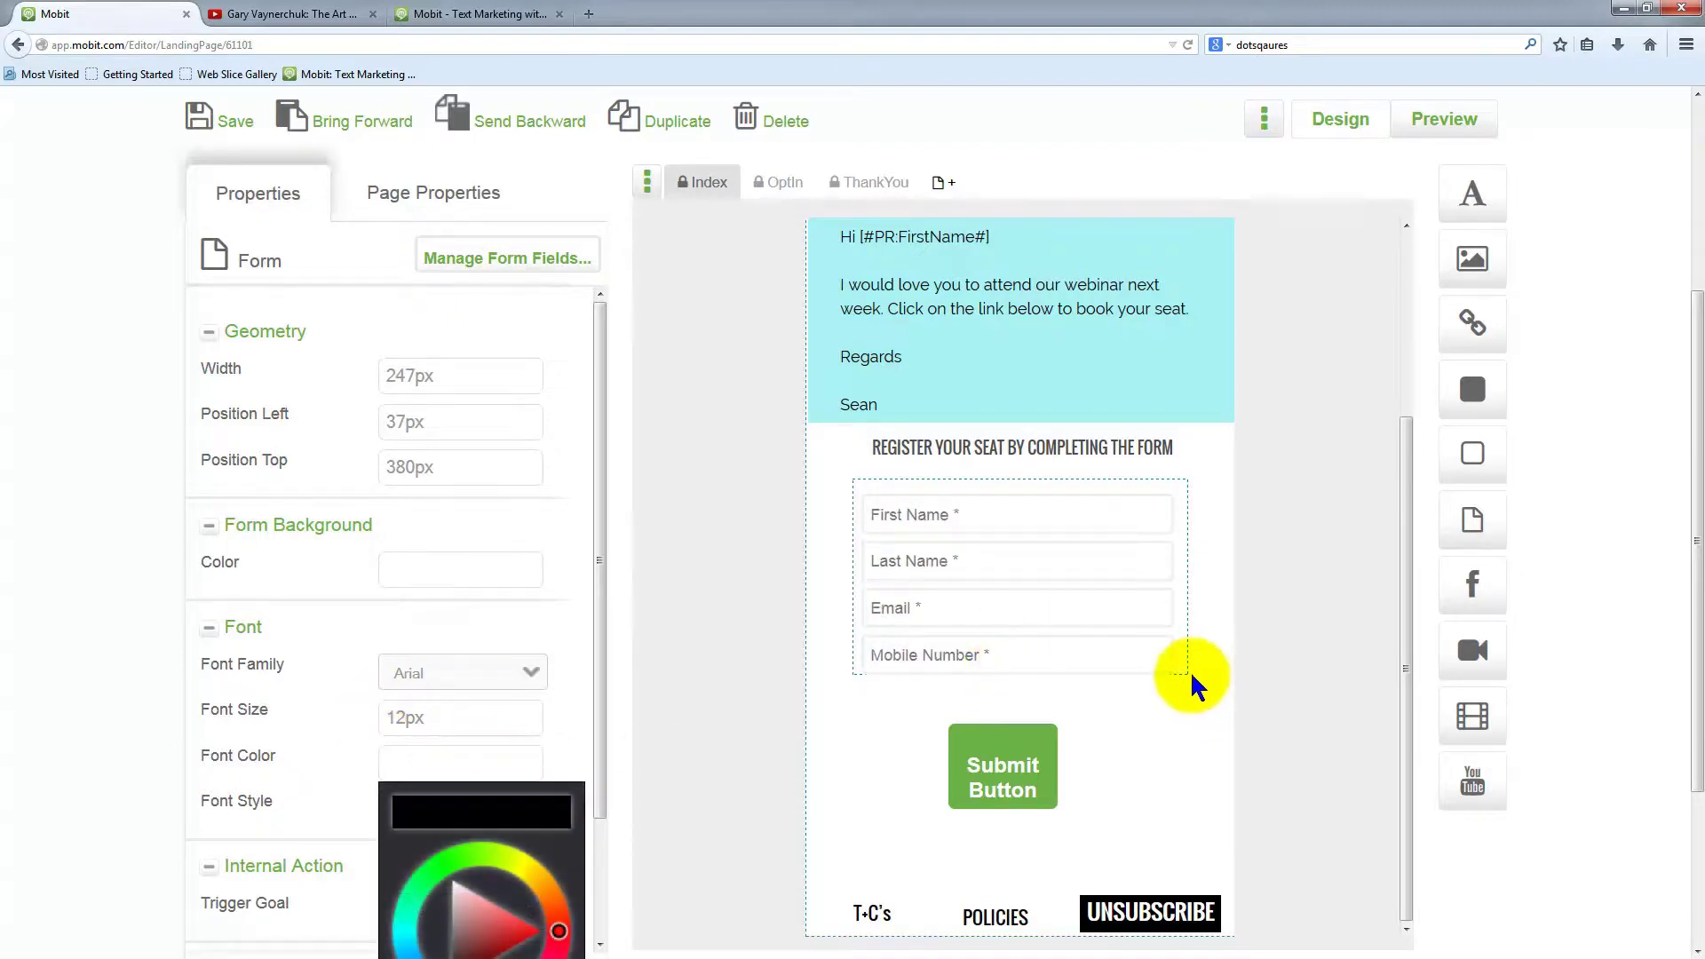
pyautogui.moveTo(1188, 680); pyautogui.dragTo(1179, 676)
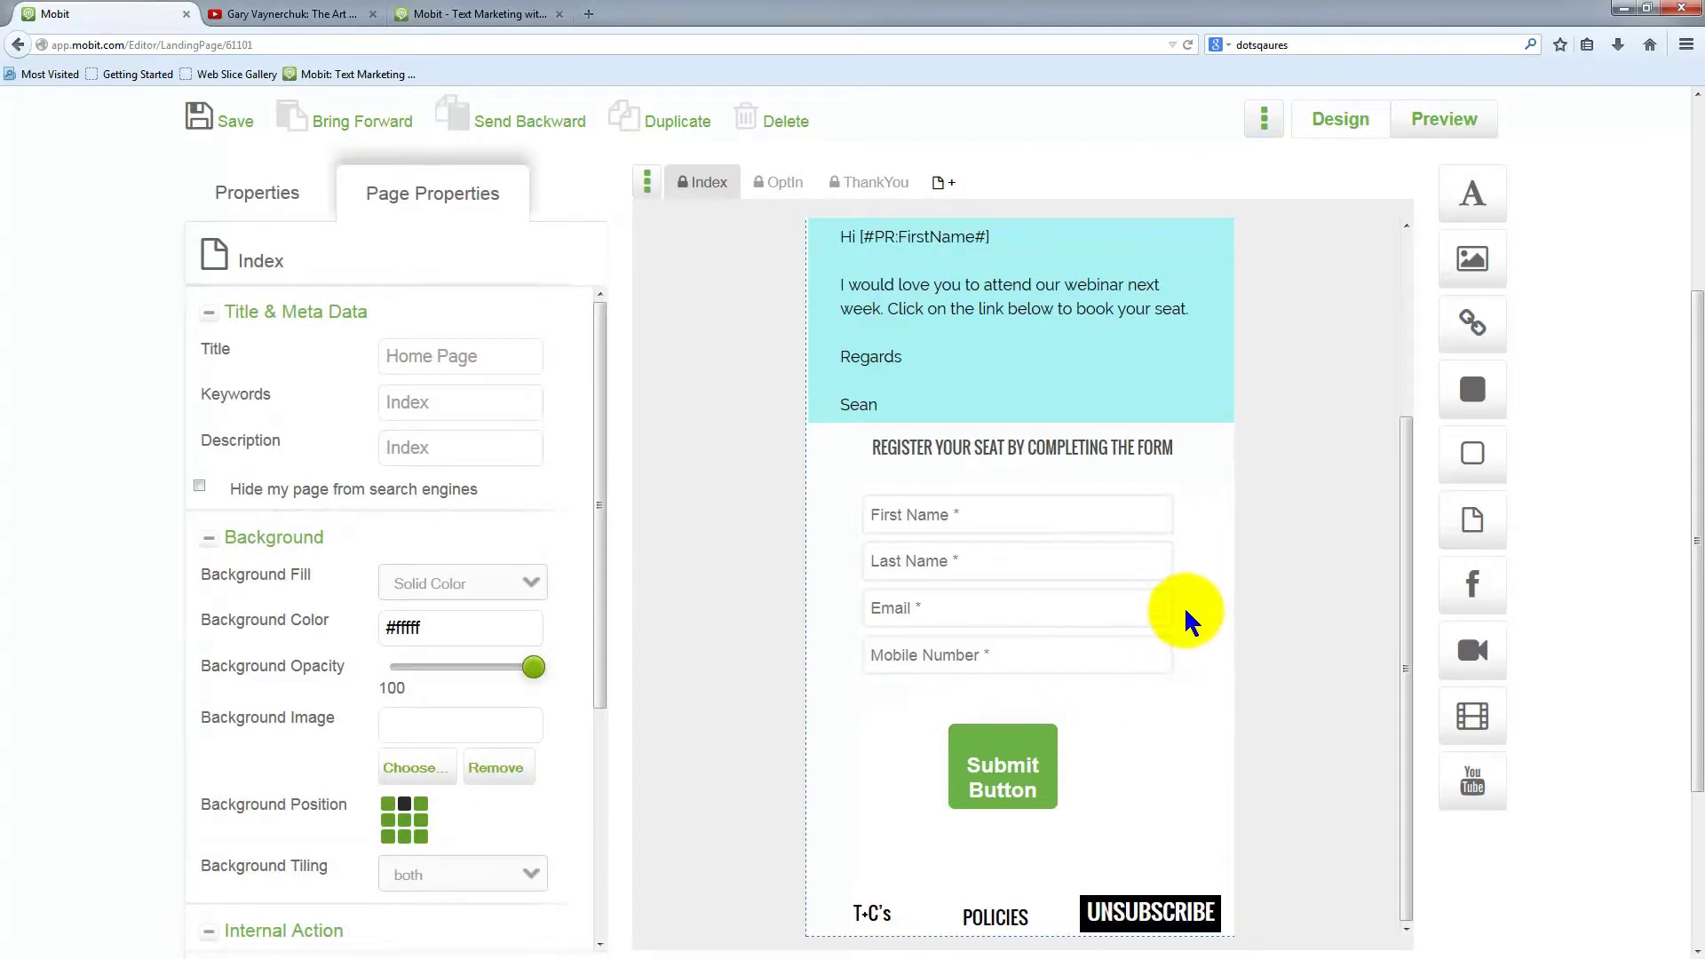
# Widen the signup form to 259px
pyautogui.click(1161, 590)
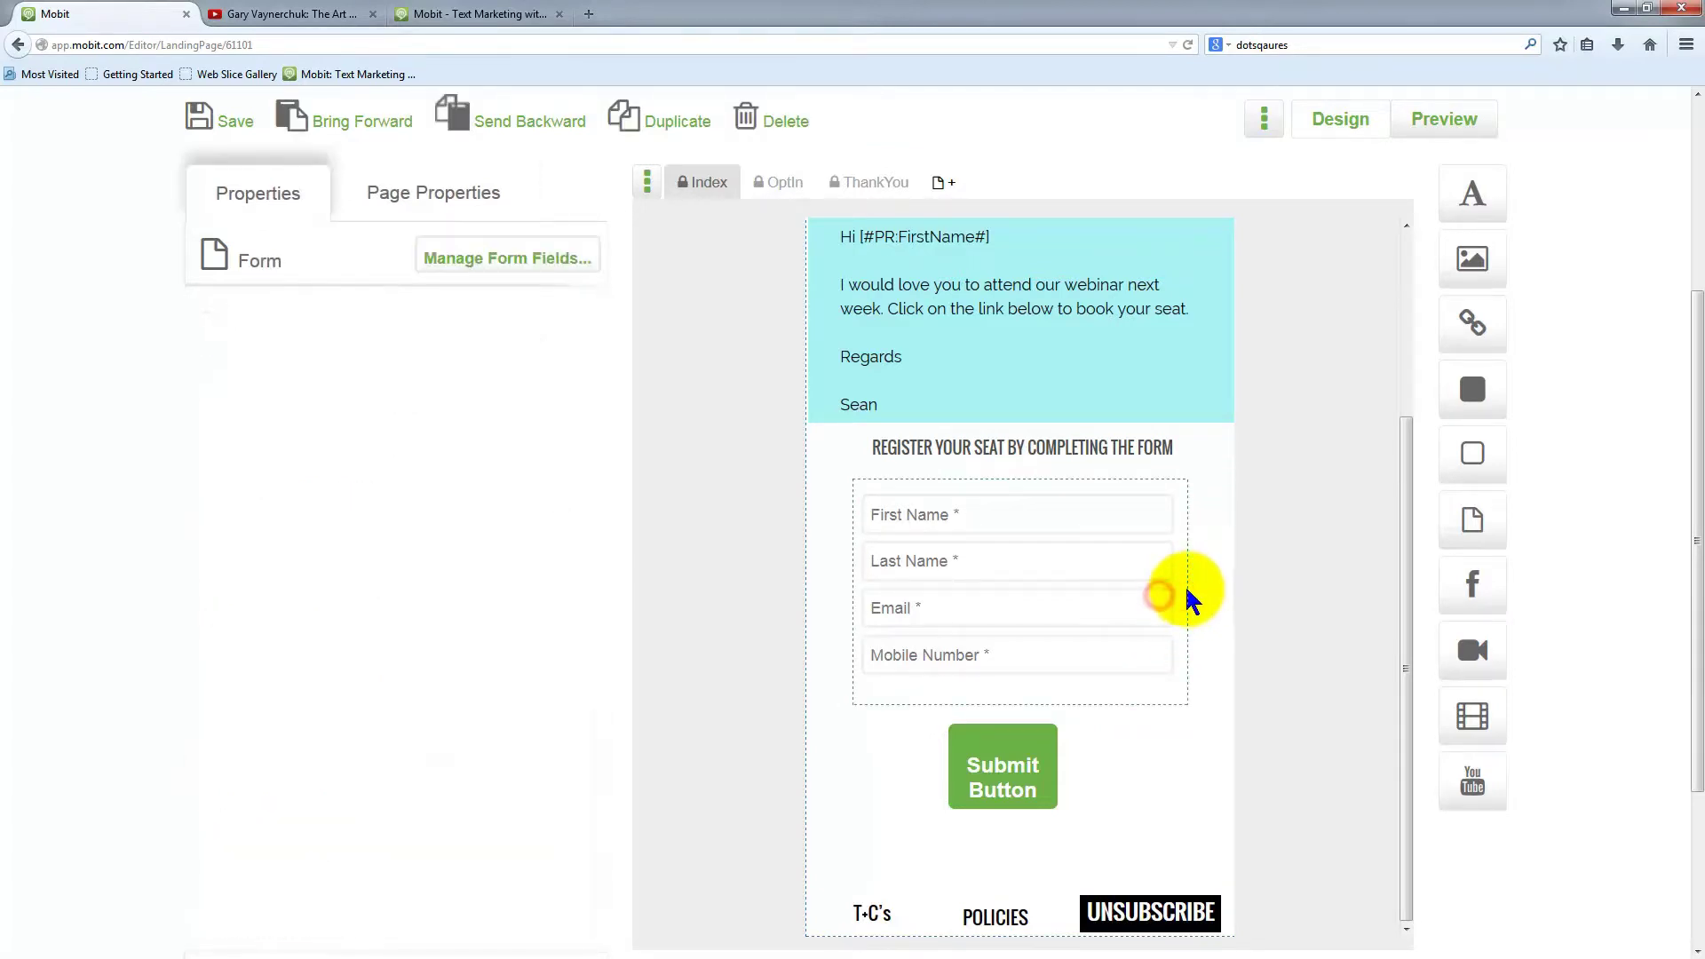
pyautogui.moveTo(1194, 596)
pyautogui.mouseDown()
pyautogui.moveTo(1235, 590)
pyautogui.moveTo(1191, 598)
pyautogui.mouseUp()
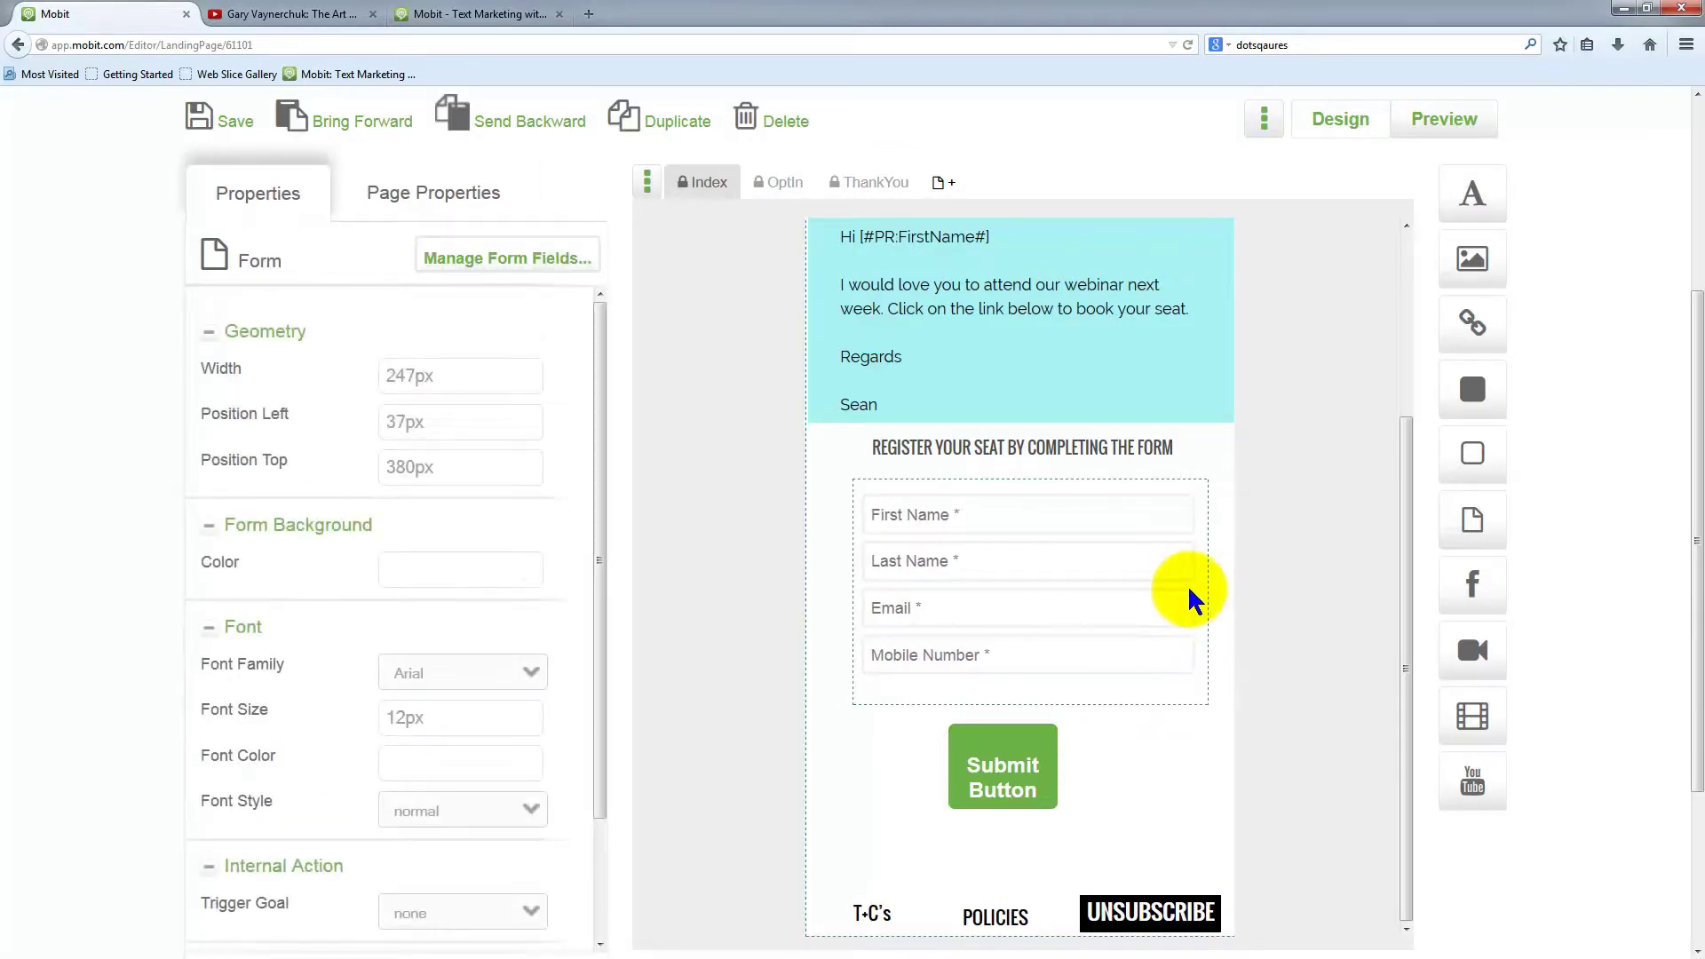
pyautogui.click(1003, 759)
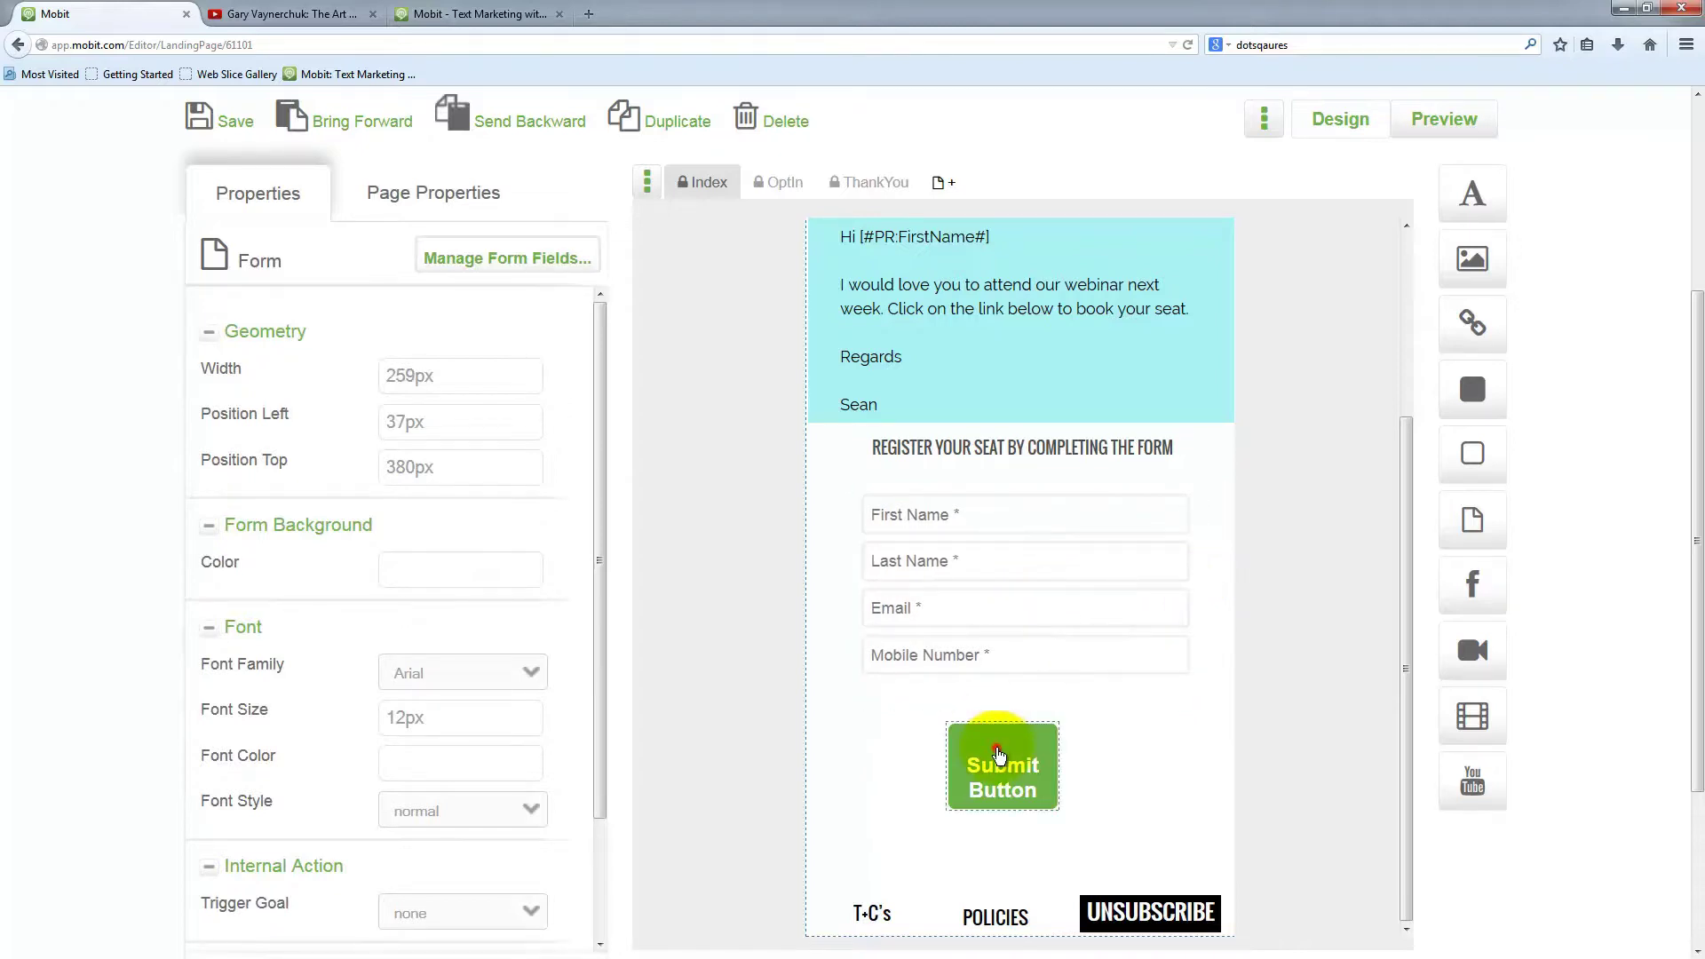
# Reposition and shorten the submit button and change its label to 'Register now'
pyautogui.moveTo(1003, 765); pyautogui.dragTo(1188, 768)
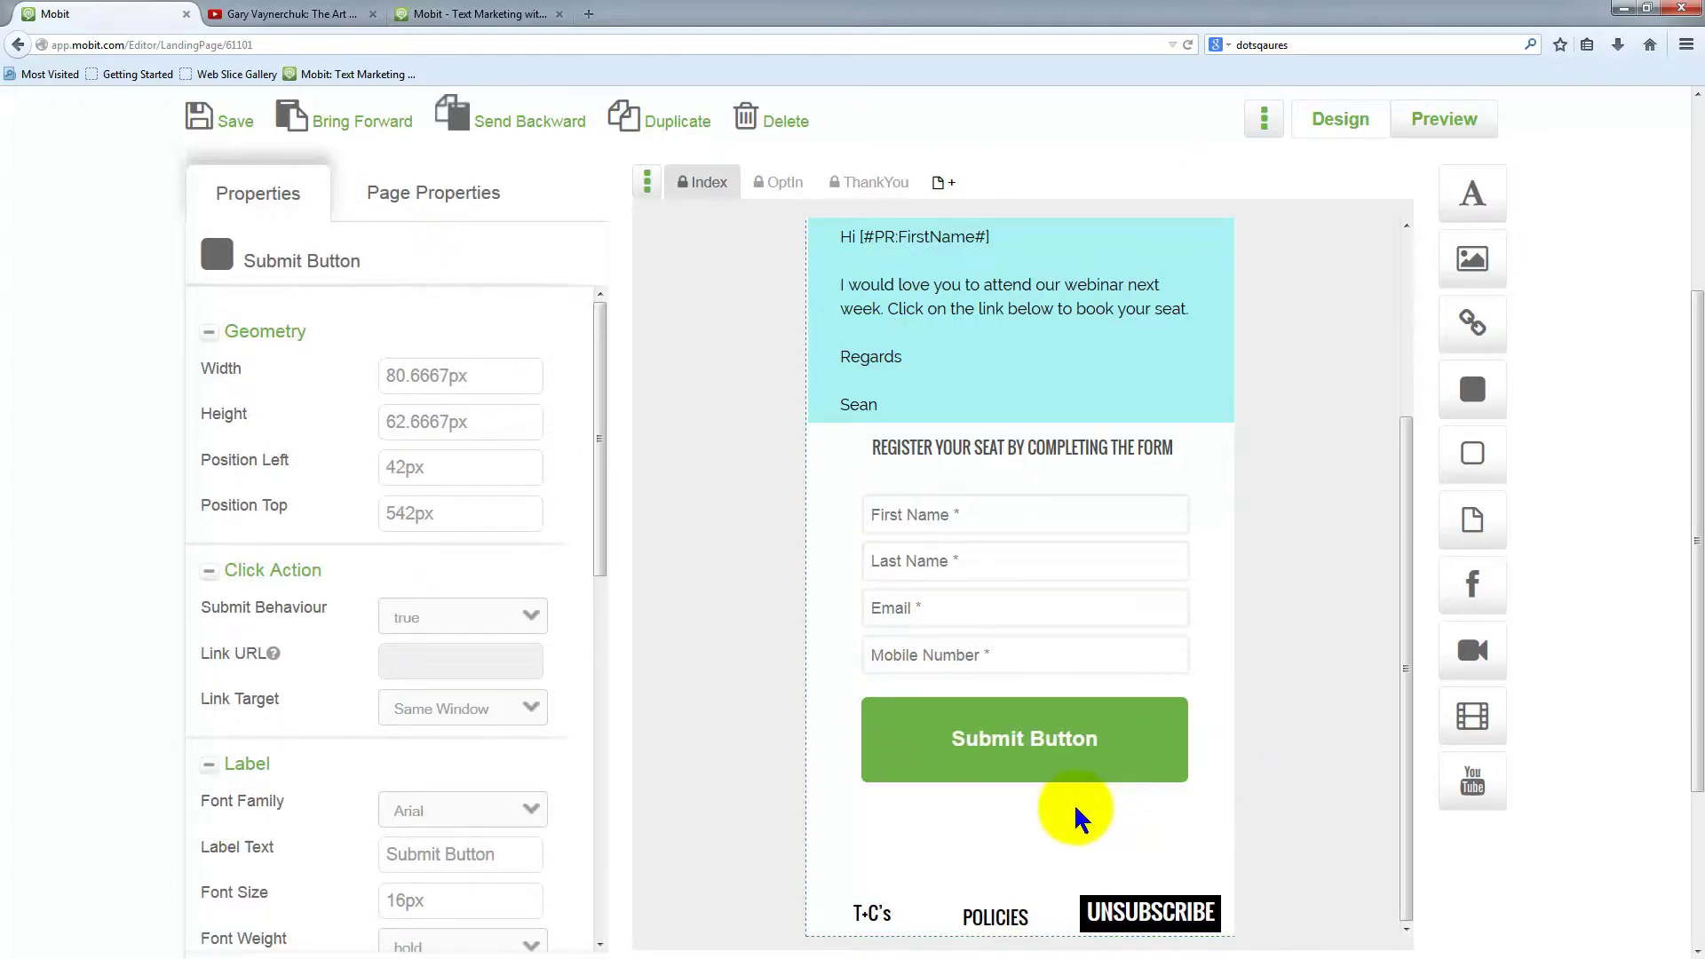
pyautogui.moveTo(1035, 781); pyautogui.dragTo(1053, 731)
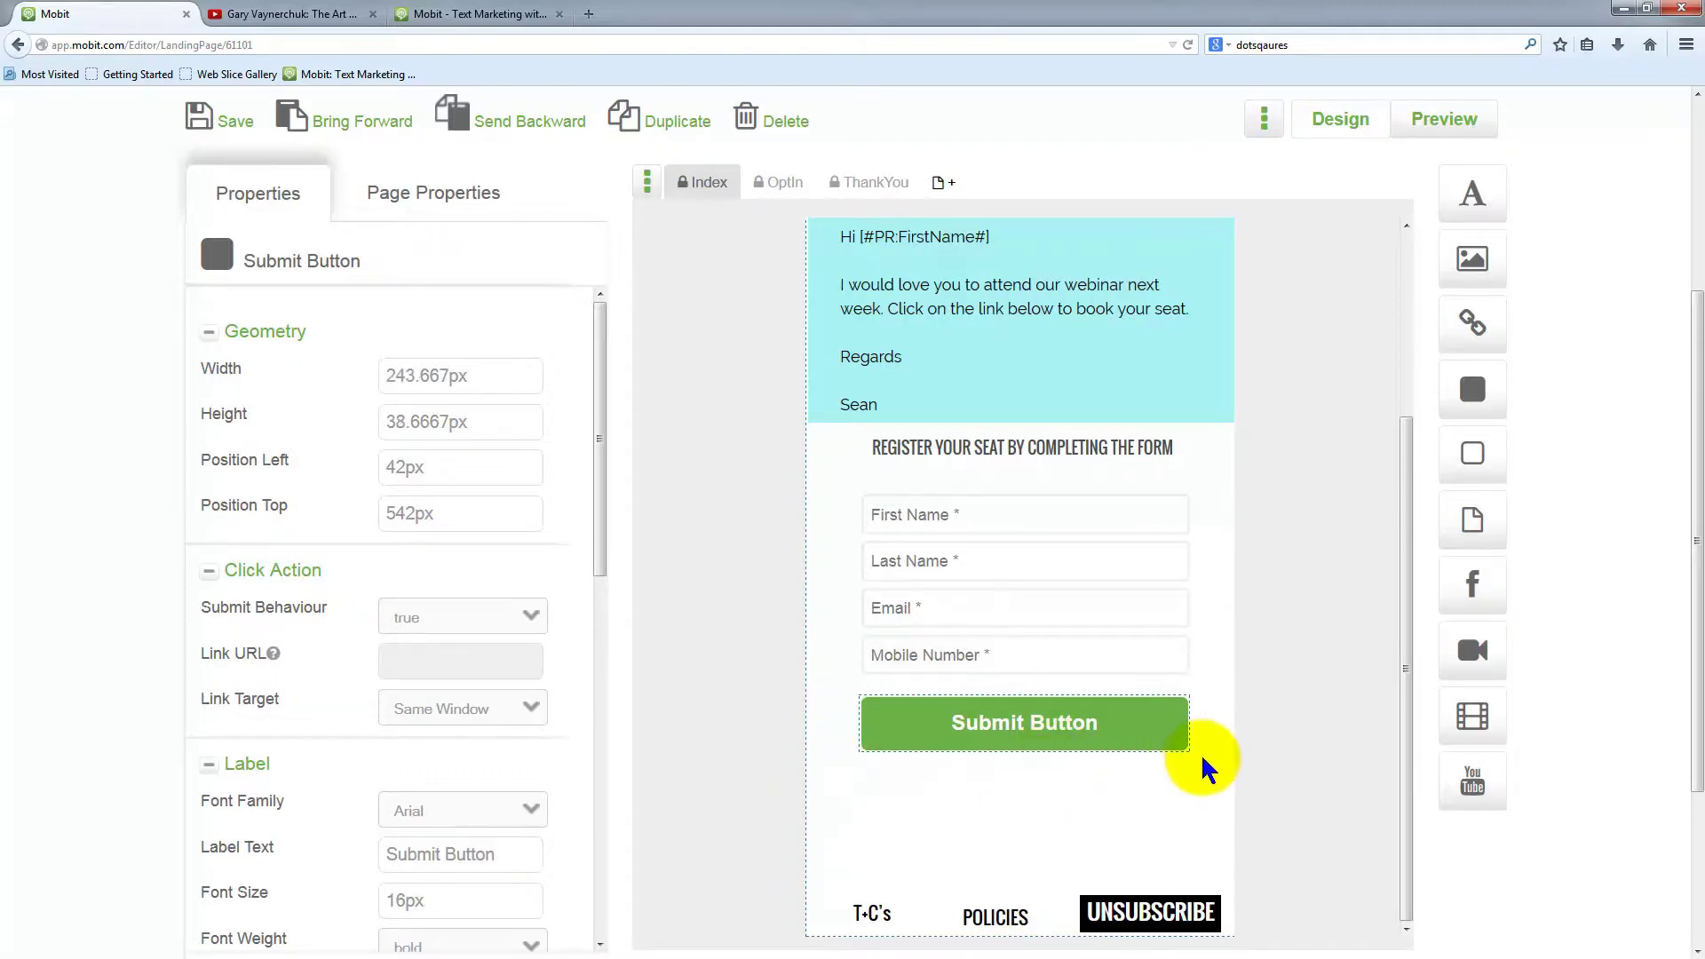
pyautogui.scroll(3, 1210, 769)
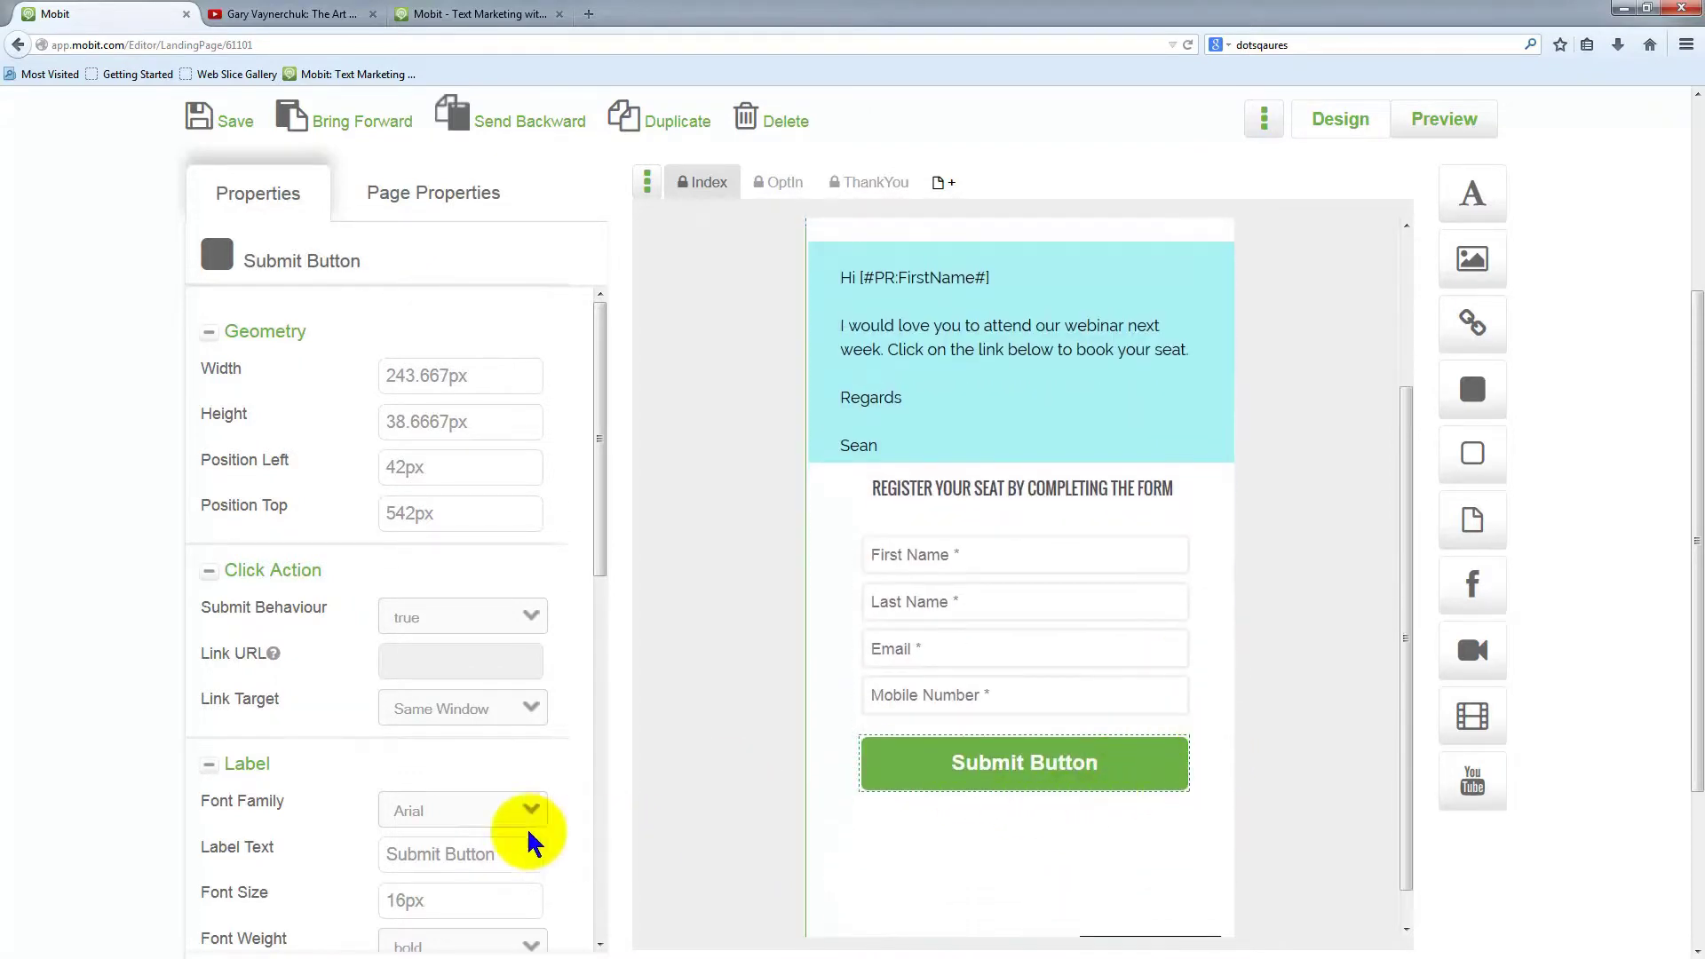
pyautogui.scroll(-2, 530, 842)
pyautogui.moveTo(497, 742); pyautogui.dragTo(391, 738)
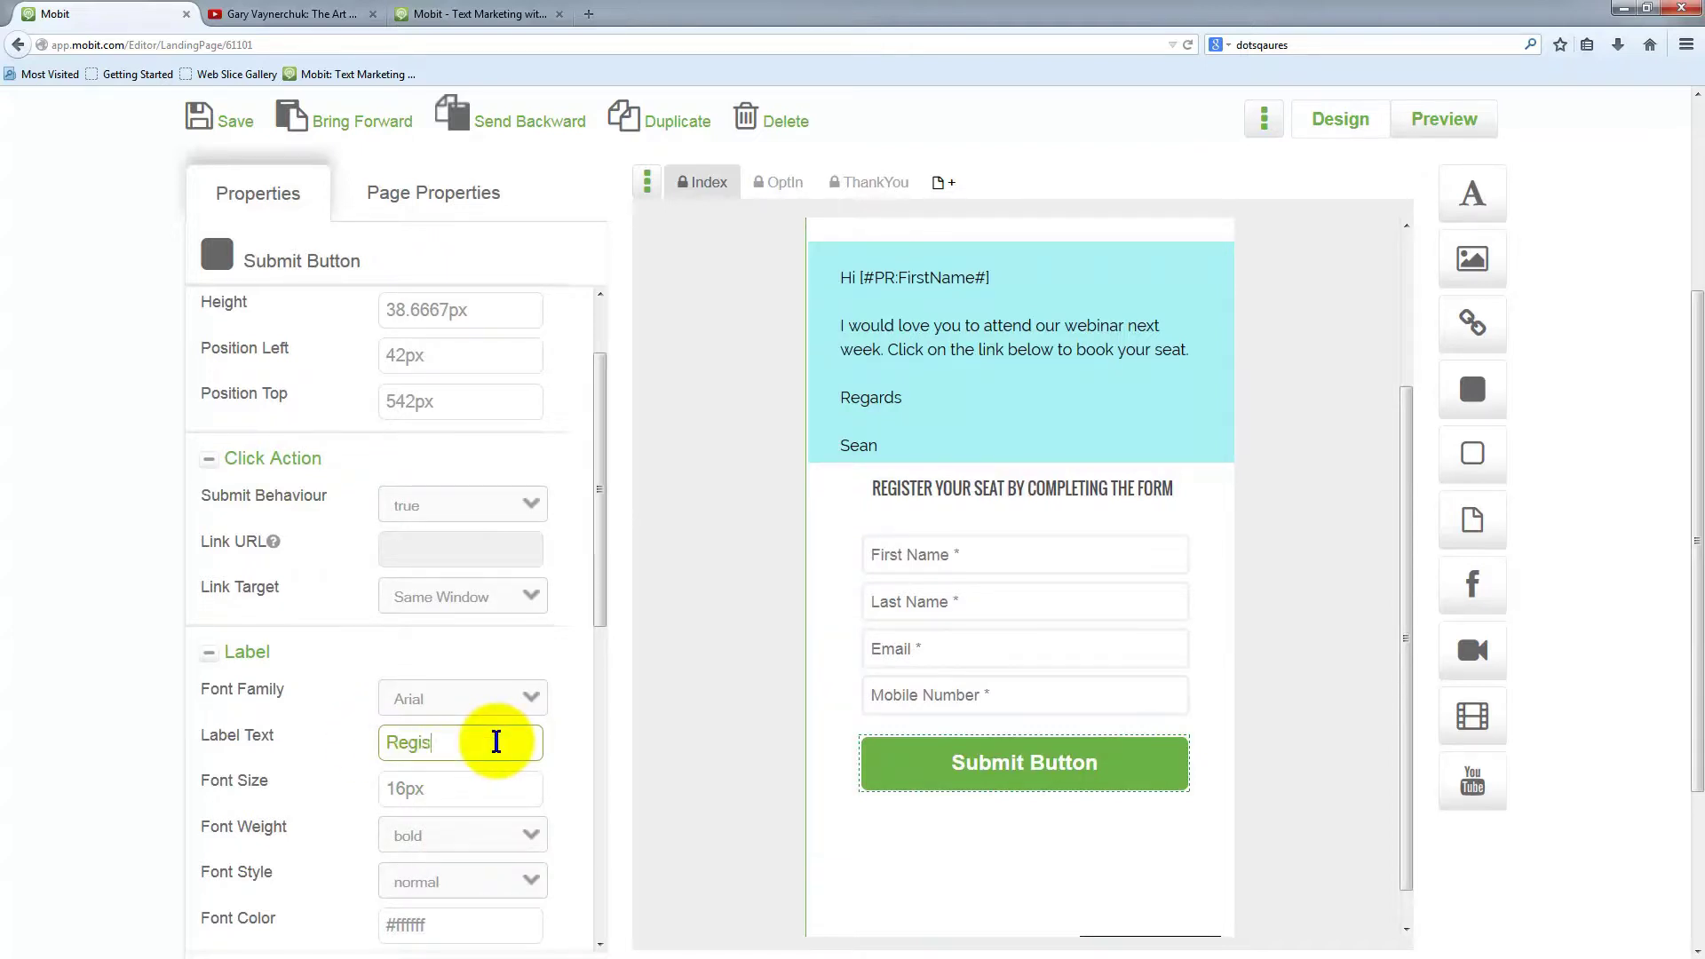
pyautogui.click(549, 814)
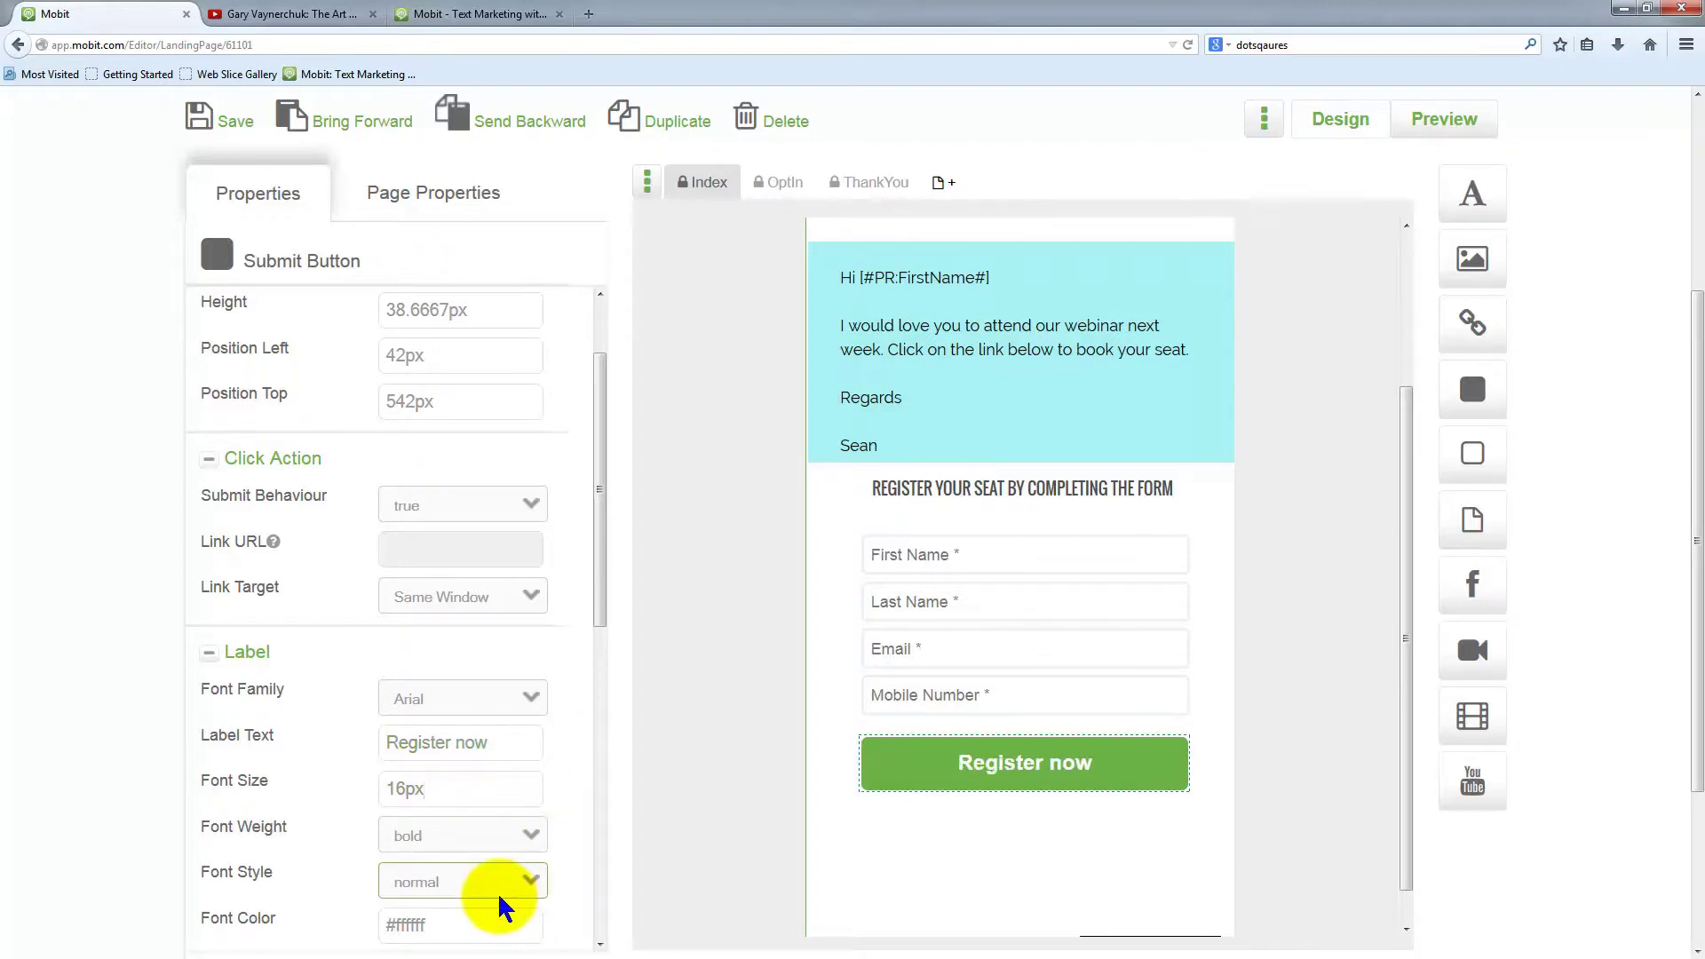
pyautogui.scroll(-5, 497, 891)
pyautogui.scroll(-5, 430, 848)
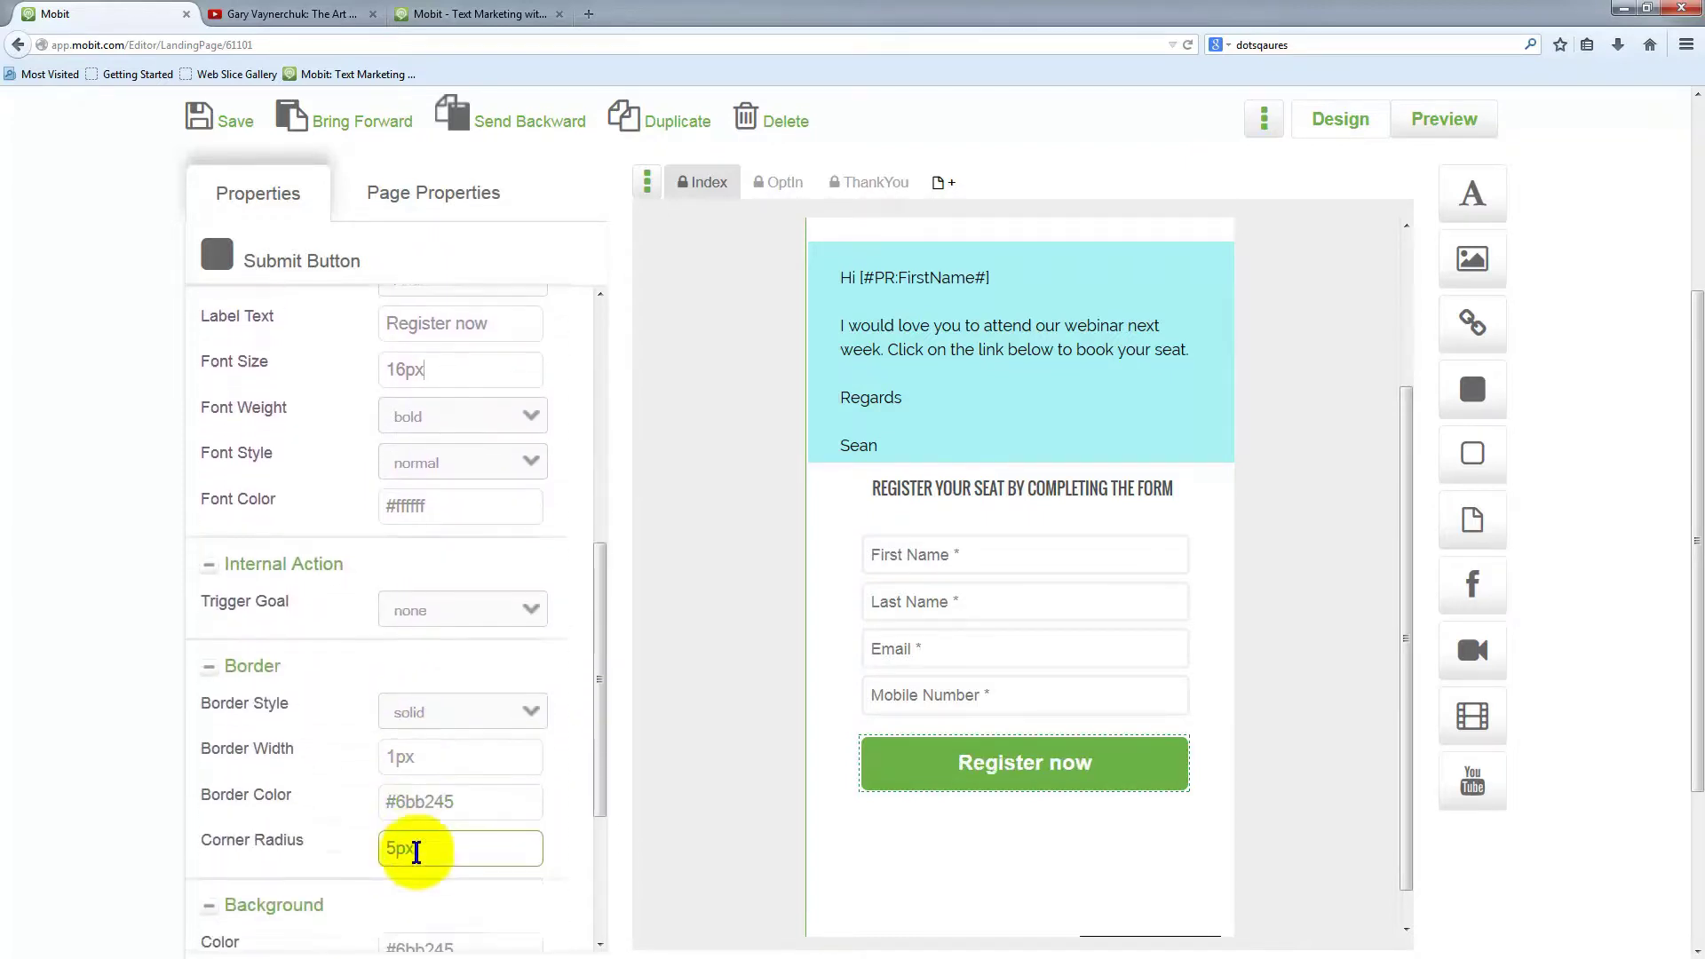
# Set the Register now button's background colour to 00000 (black)
pyautogui.click(441, 811)
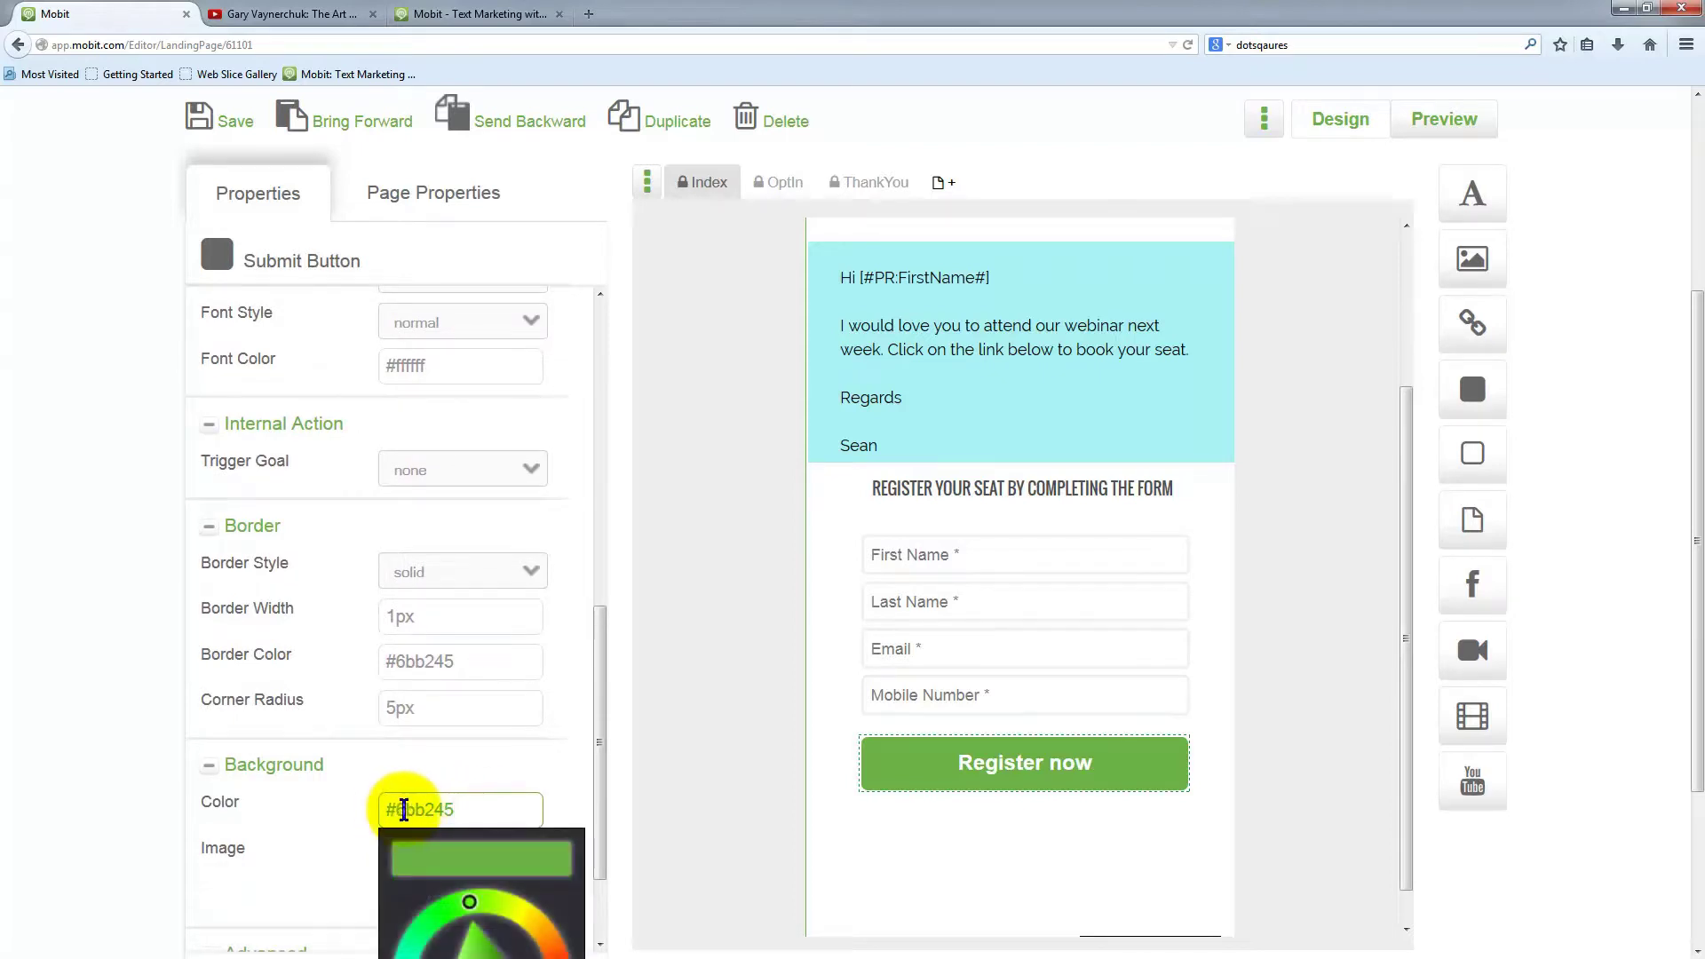
pyautogui.doubleClick(414, 808)
pyautogui.scroll(-2, 296, 737)
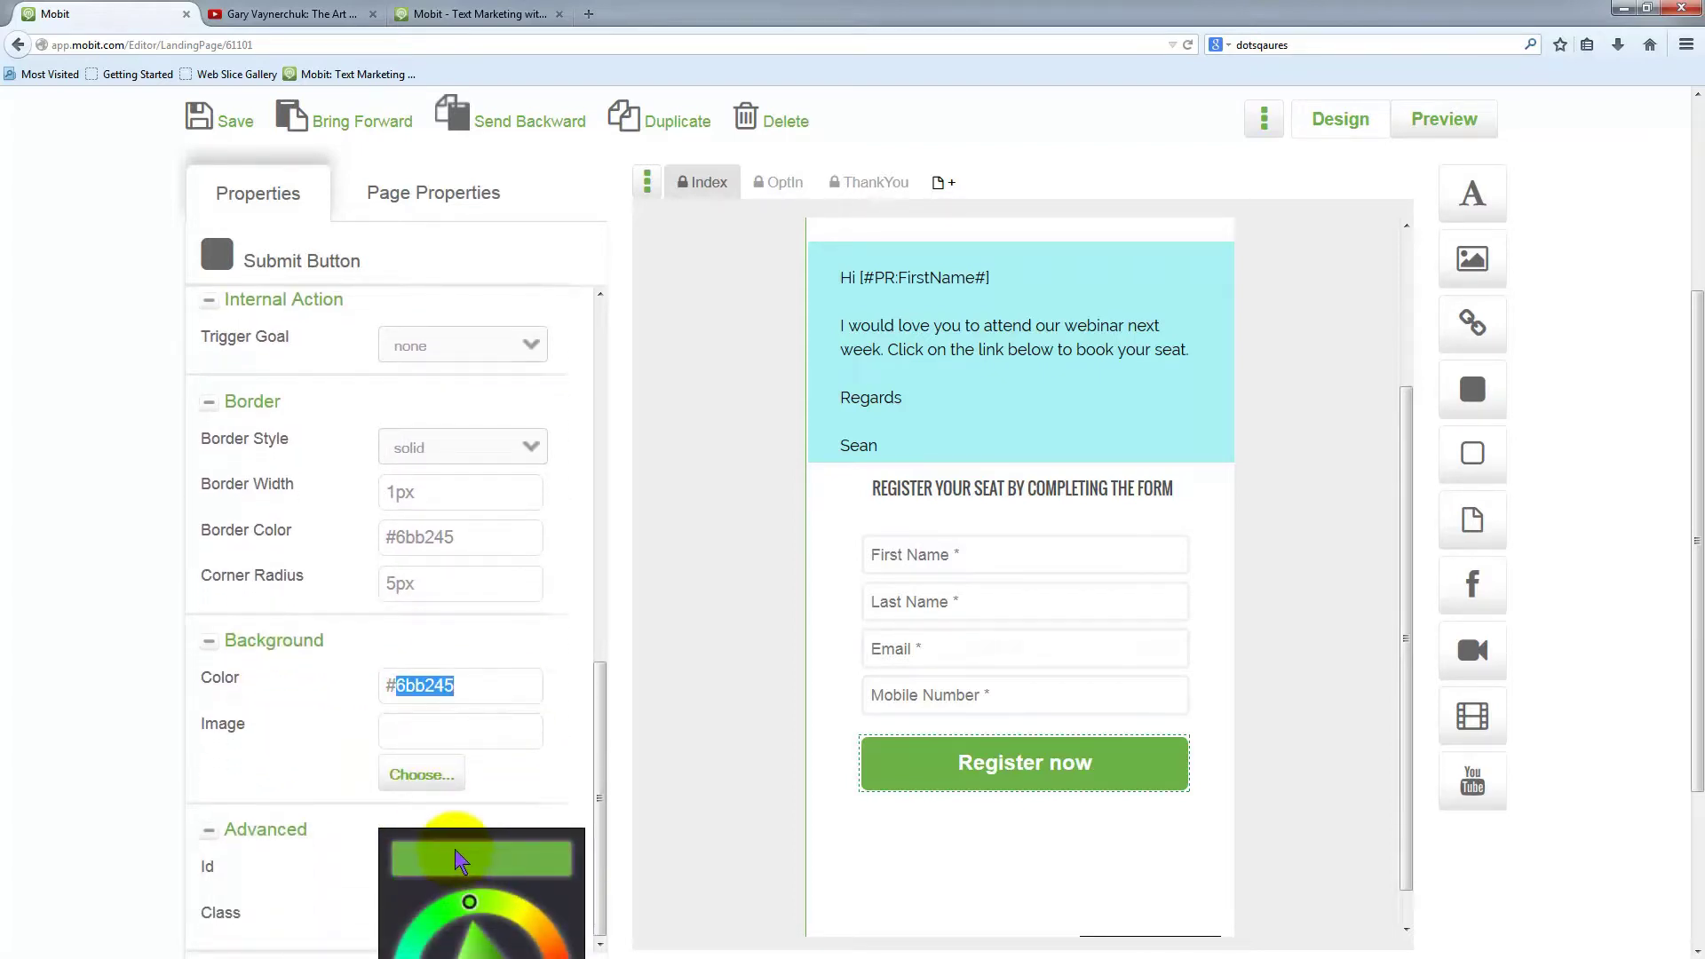
pyautogui.write('00000')
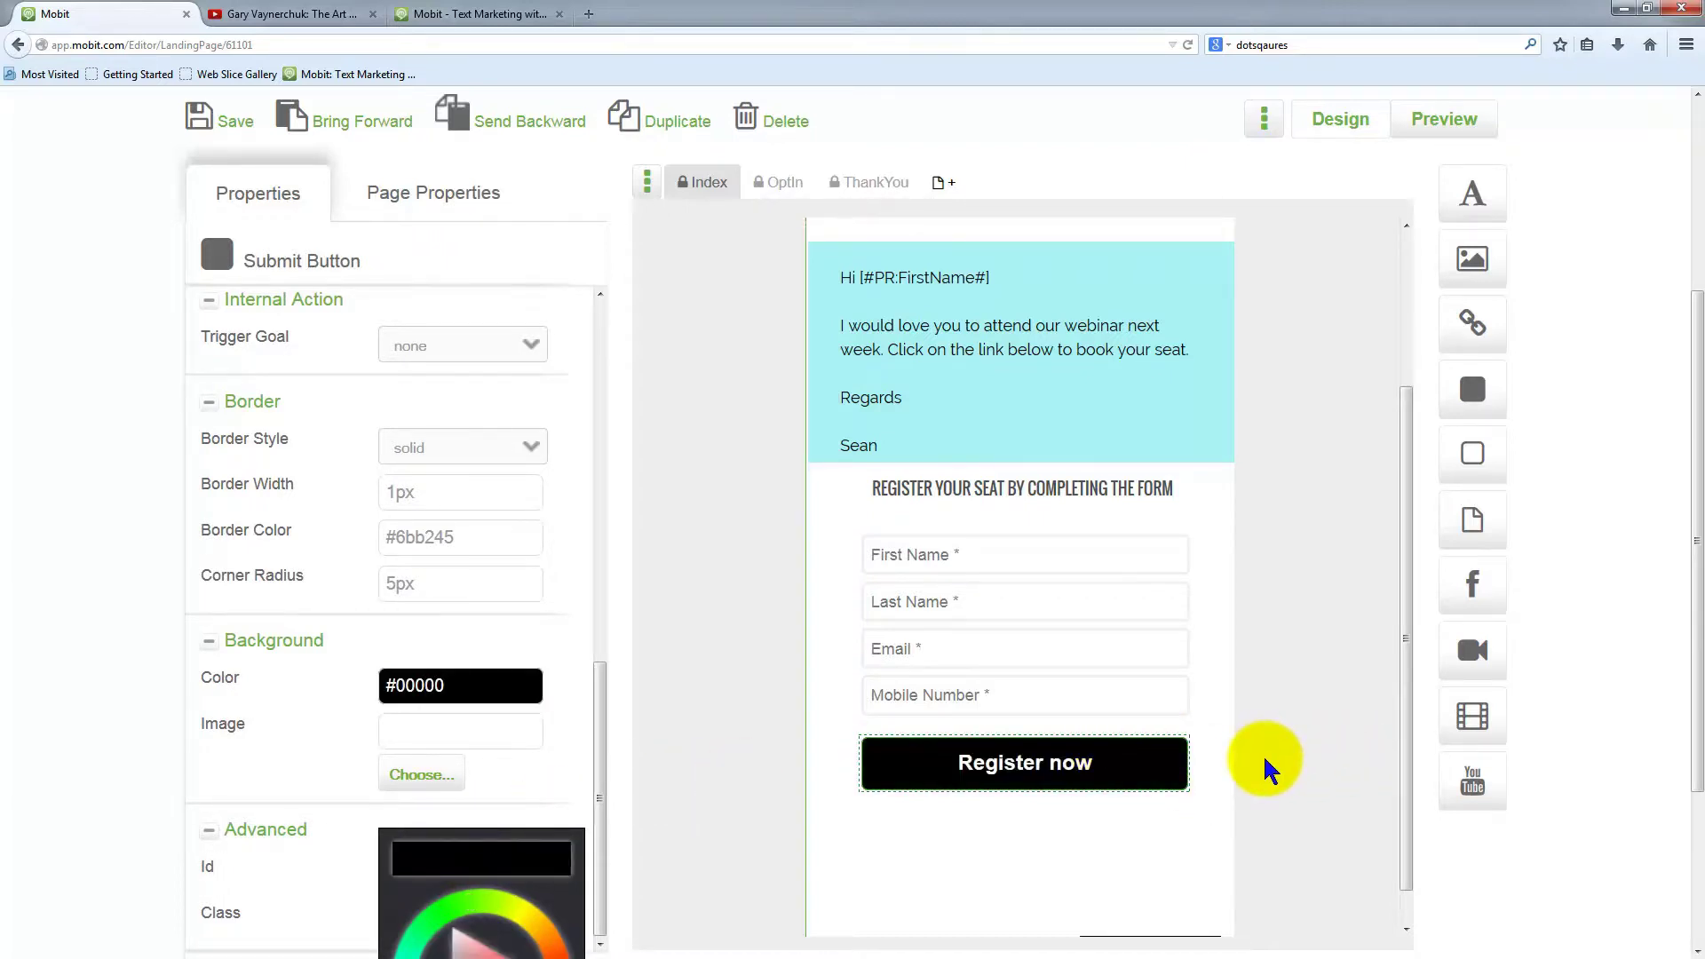
pyautogui.scroll(3, 1280, 753)
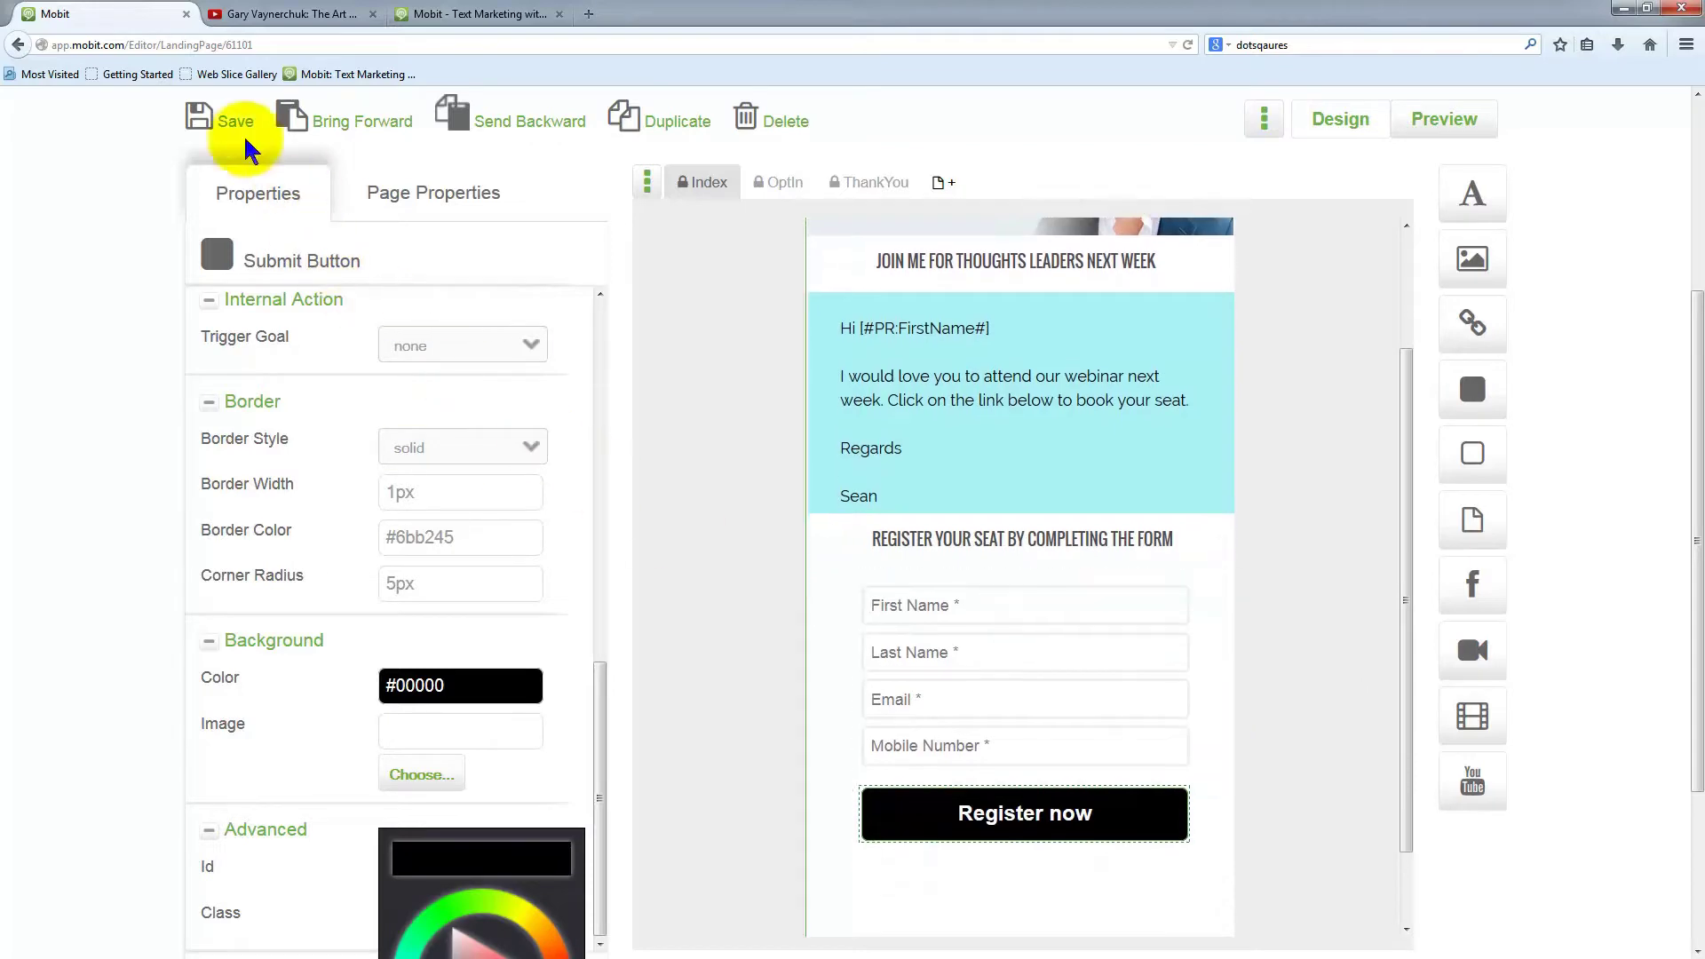
# Save the landing page and dismiss the saved confirmation
pyautogui.click(233, 121)
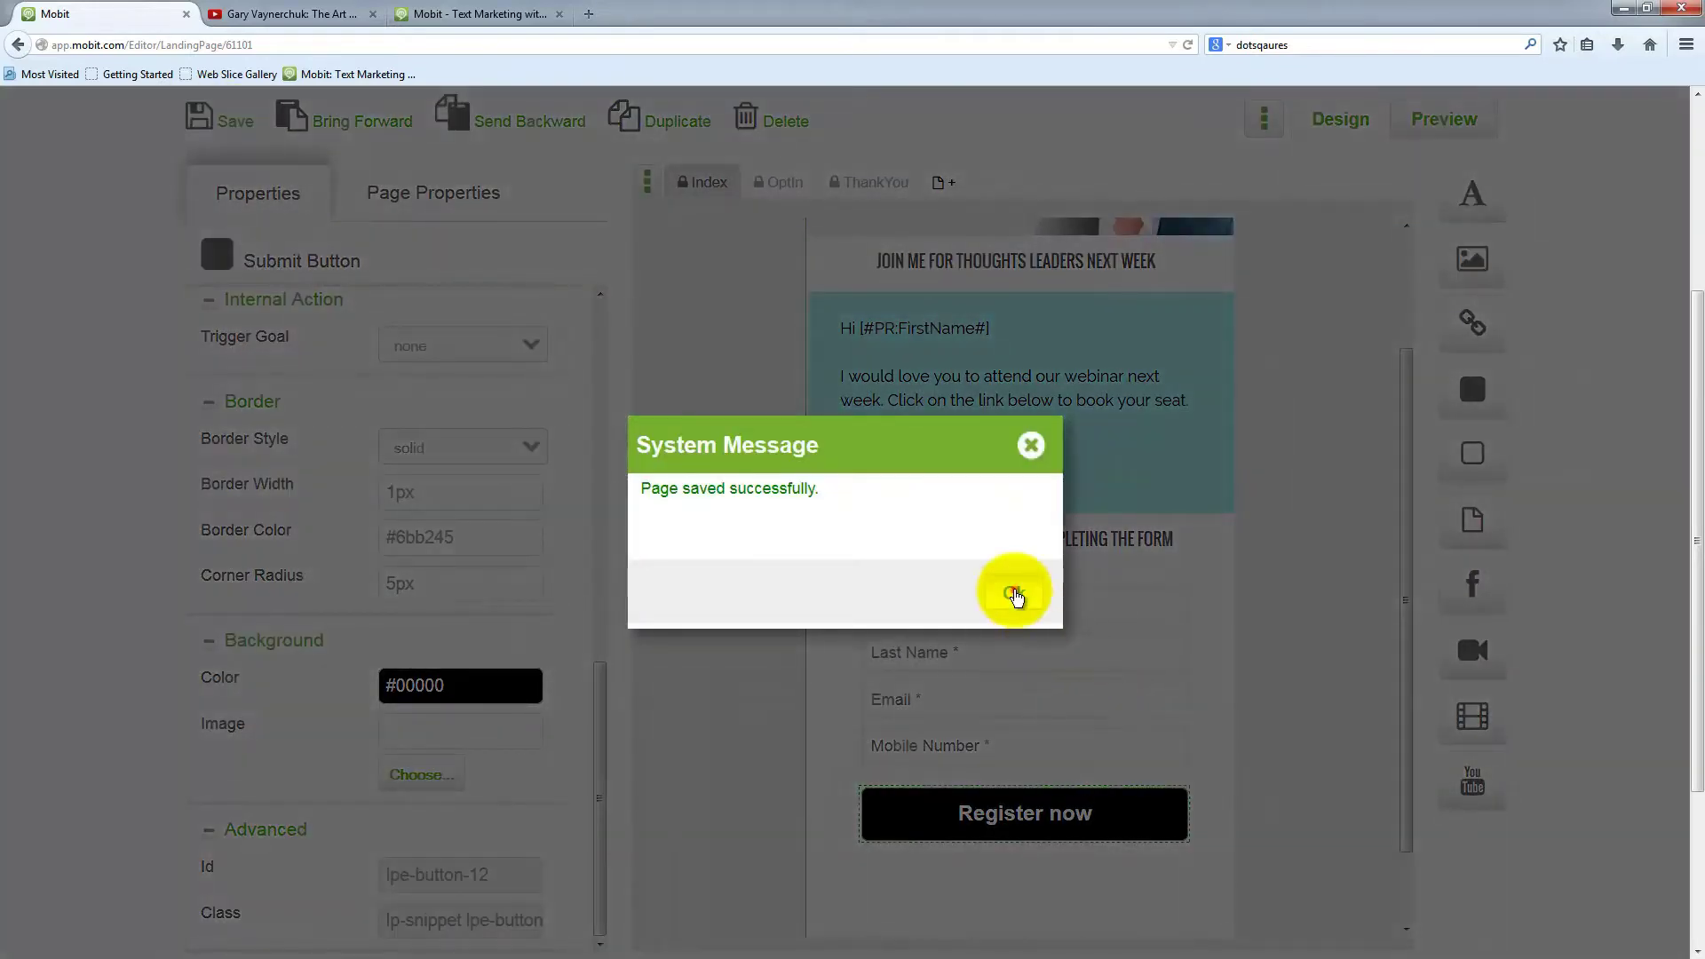
pyautogui.click(1013, 590)
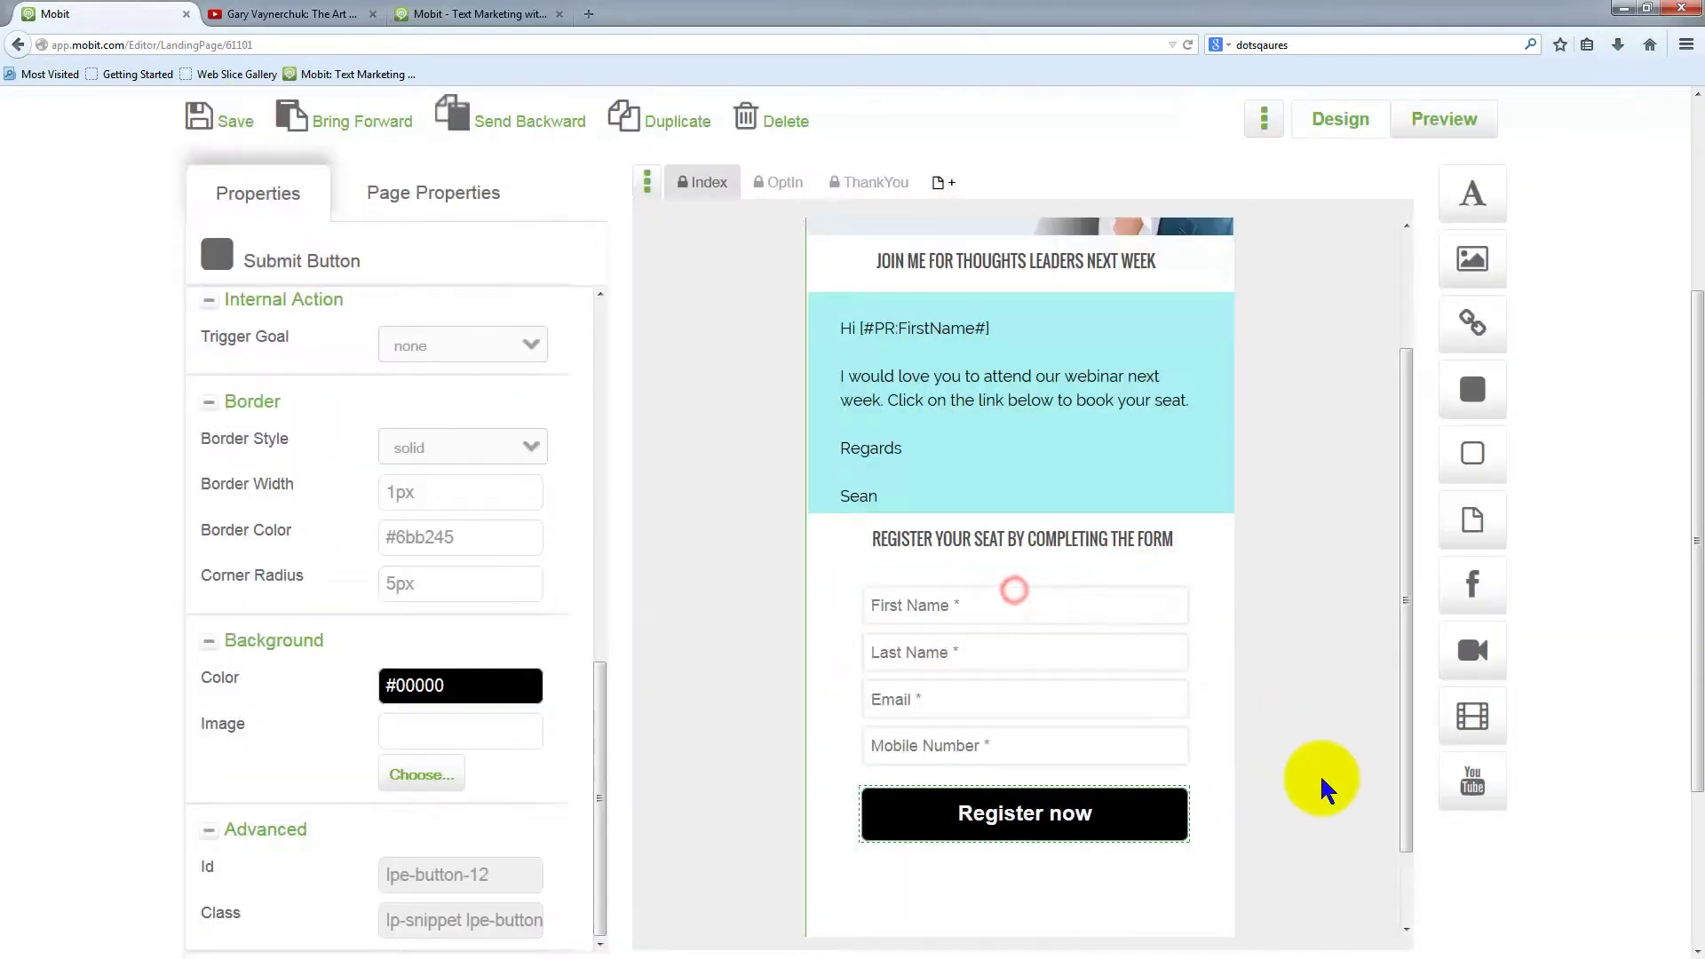
pyautogui.scroll(-4, 1319, 774)
pyautogui.scroll(6, 1275, 769)
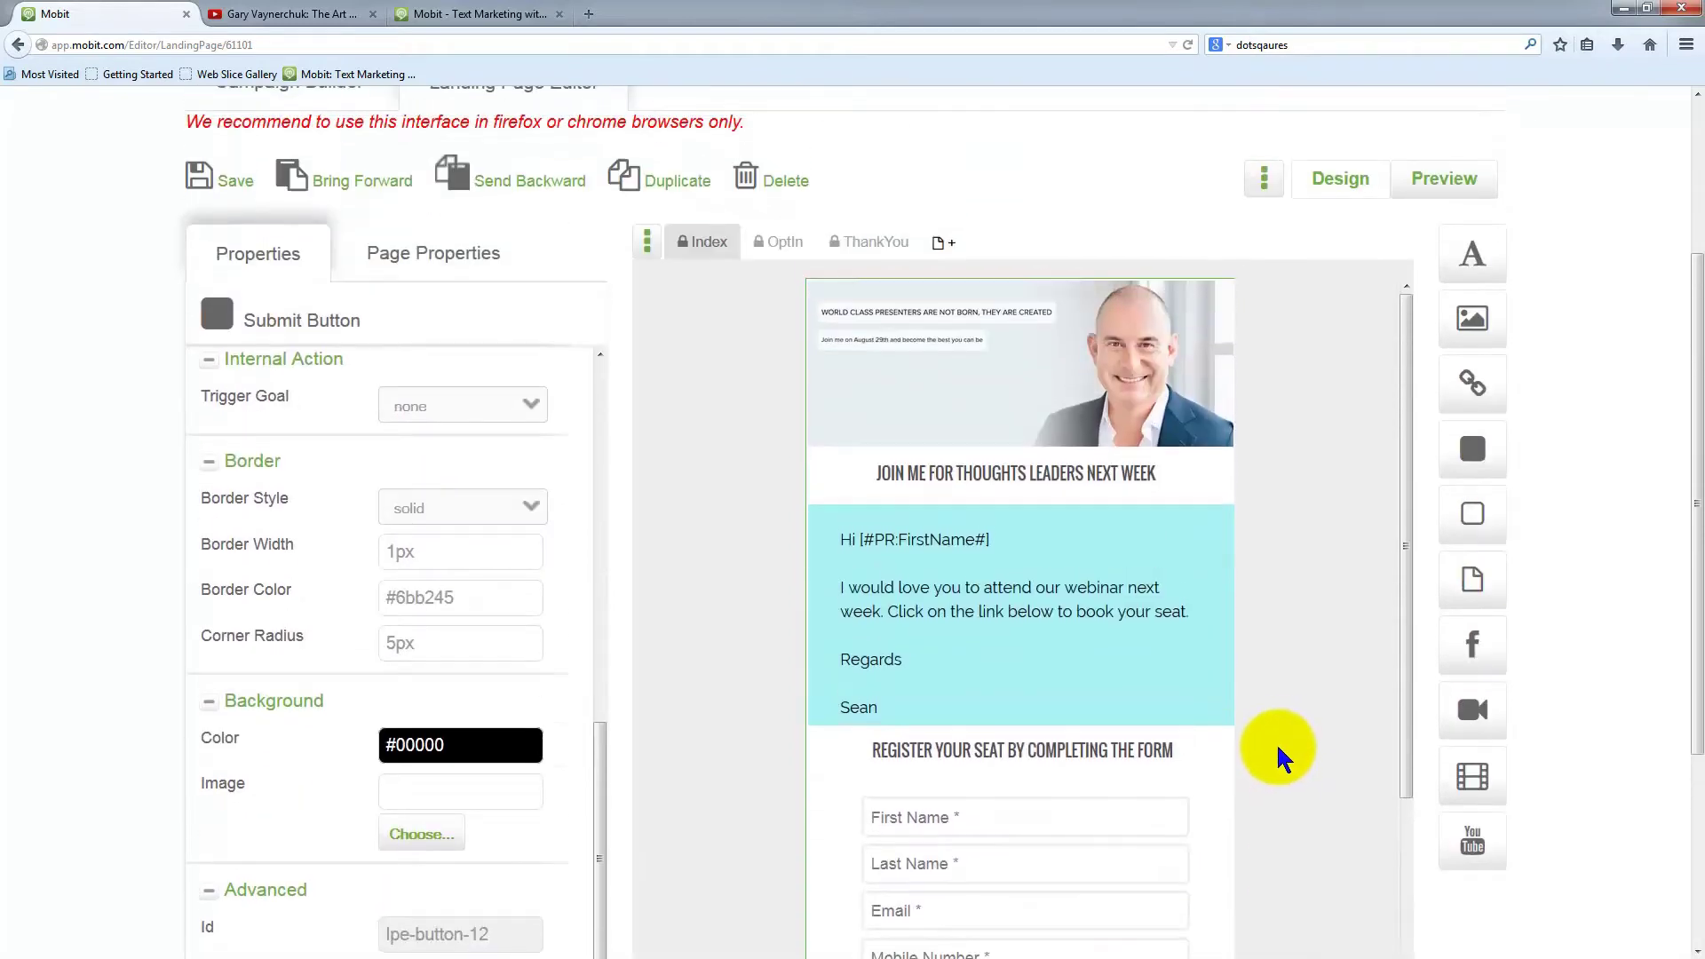
pyautogui.scroll(2, 1279, 759)
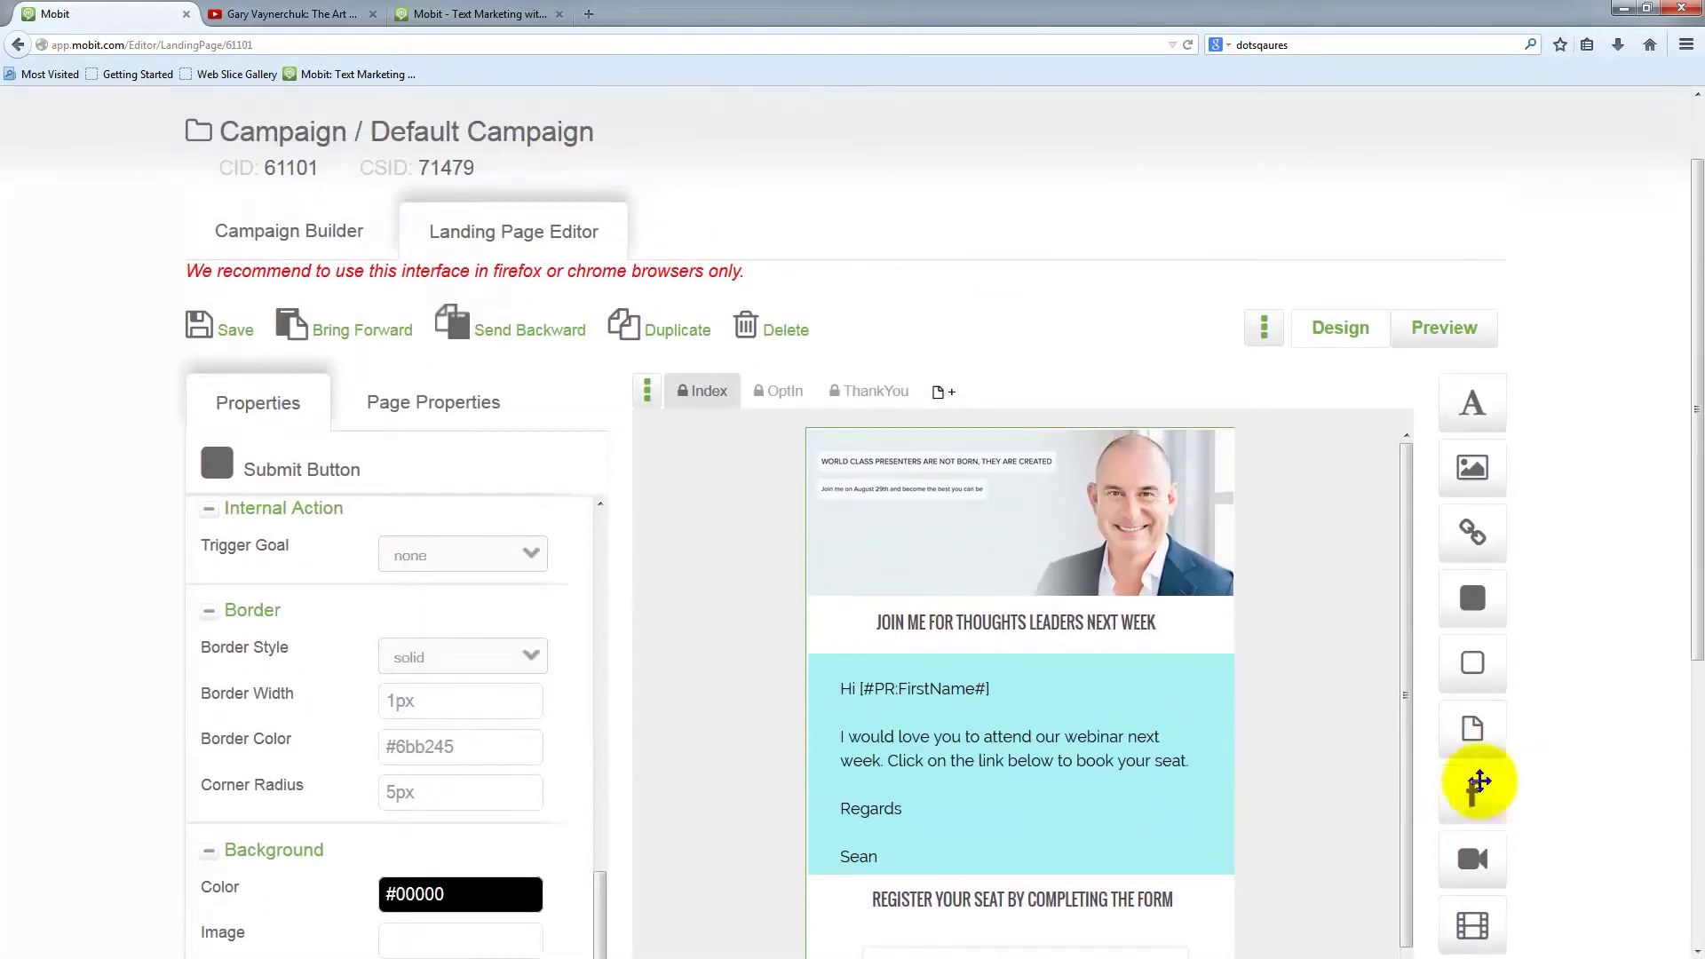
# Drop a social icon bar below the header photo
pyautogui.moveTo(1478, 781); pyautogui.dragTo(1112, 614)
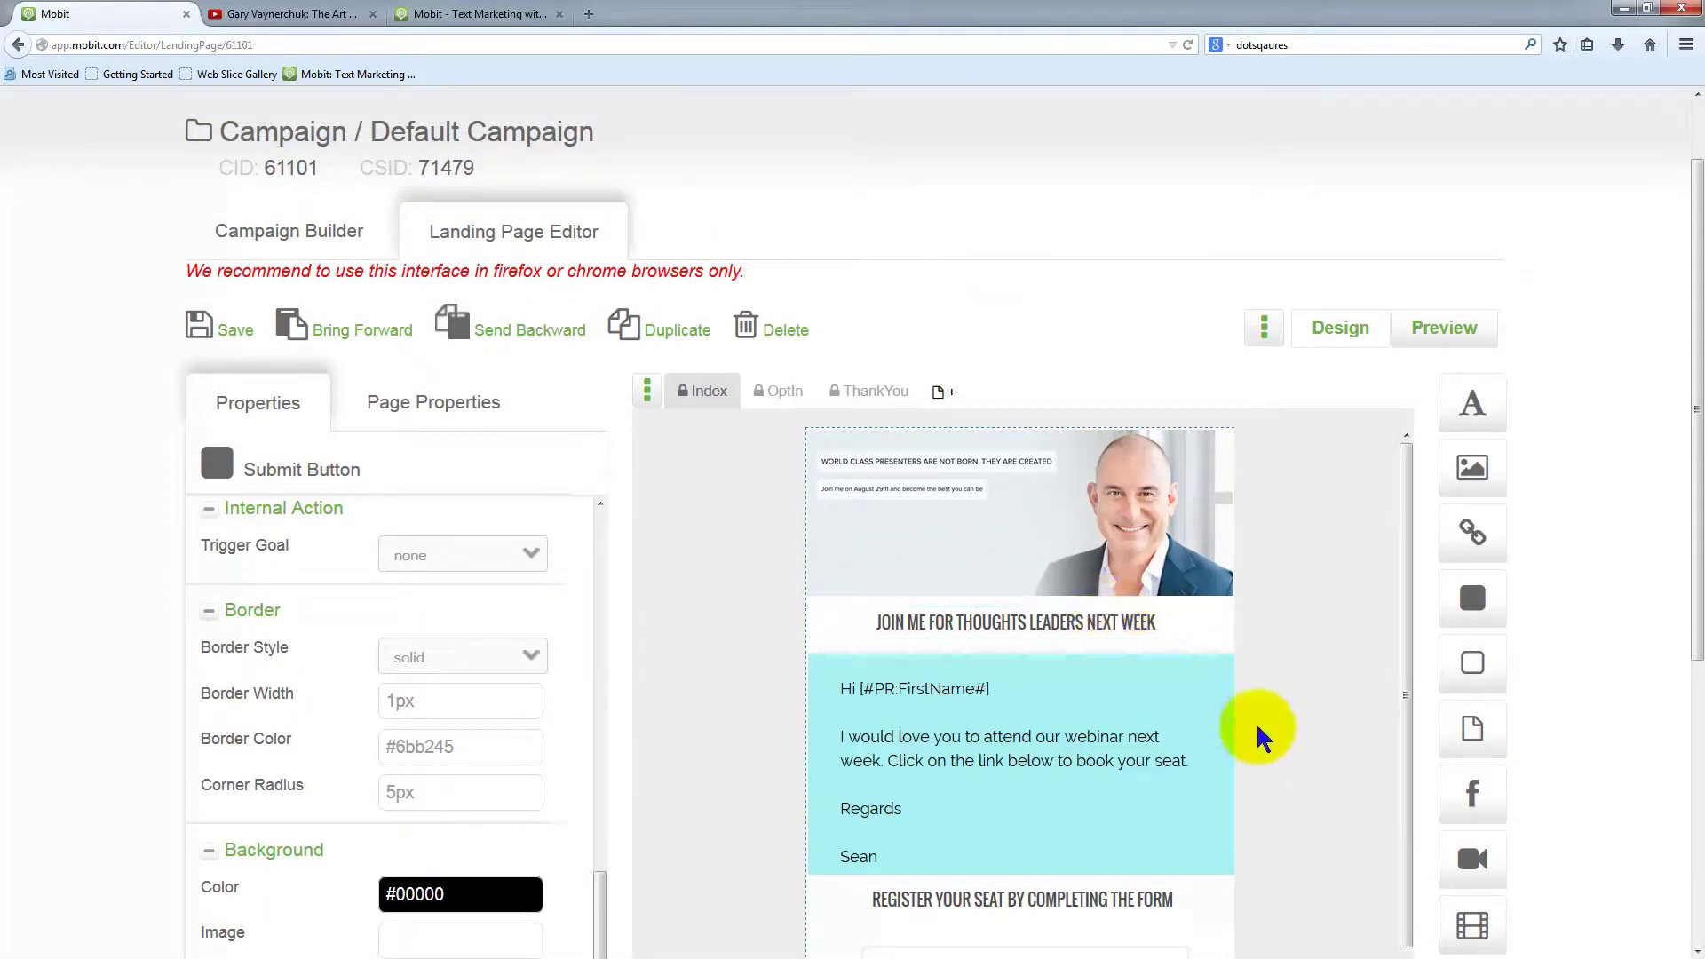
pyautogui.scroll(-1, 1283, 750)
pyautogui.scroll(1, 1560, 735)
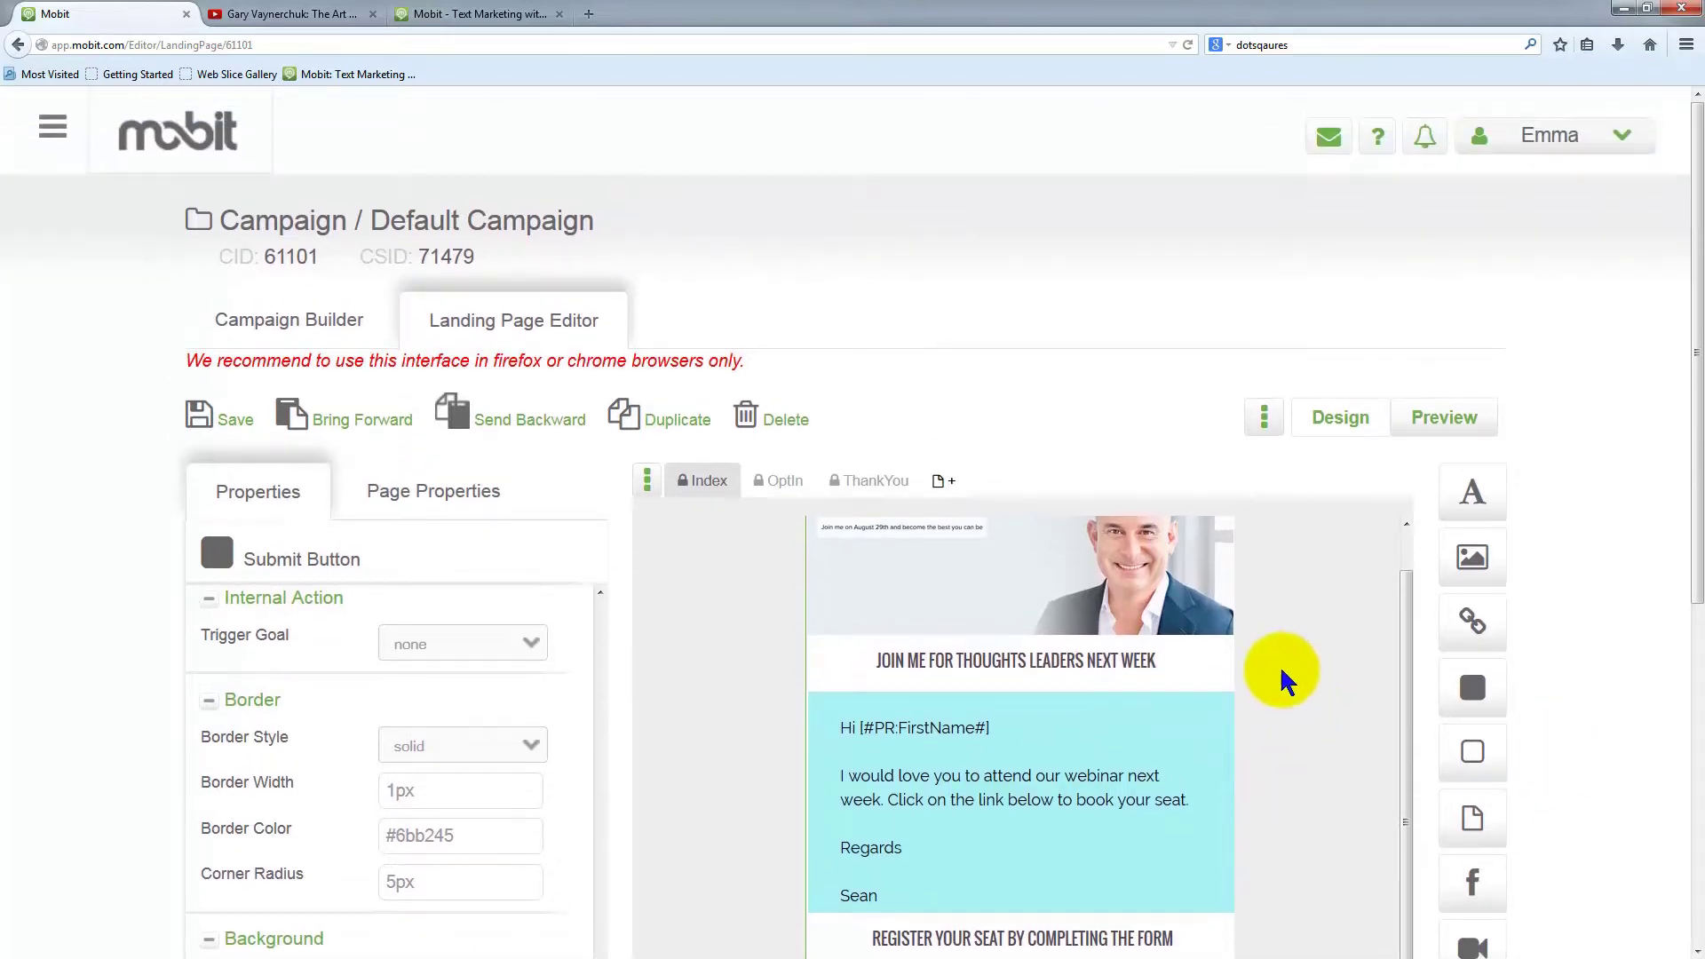
pyautogui.scroll(1, 1280, 671)
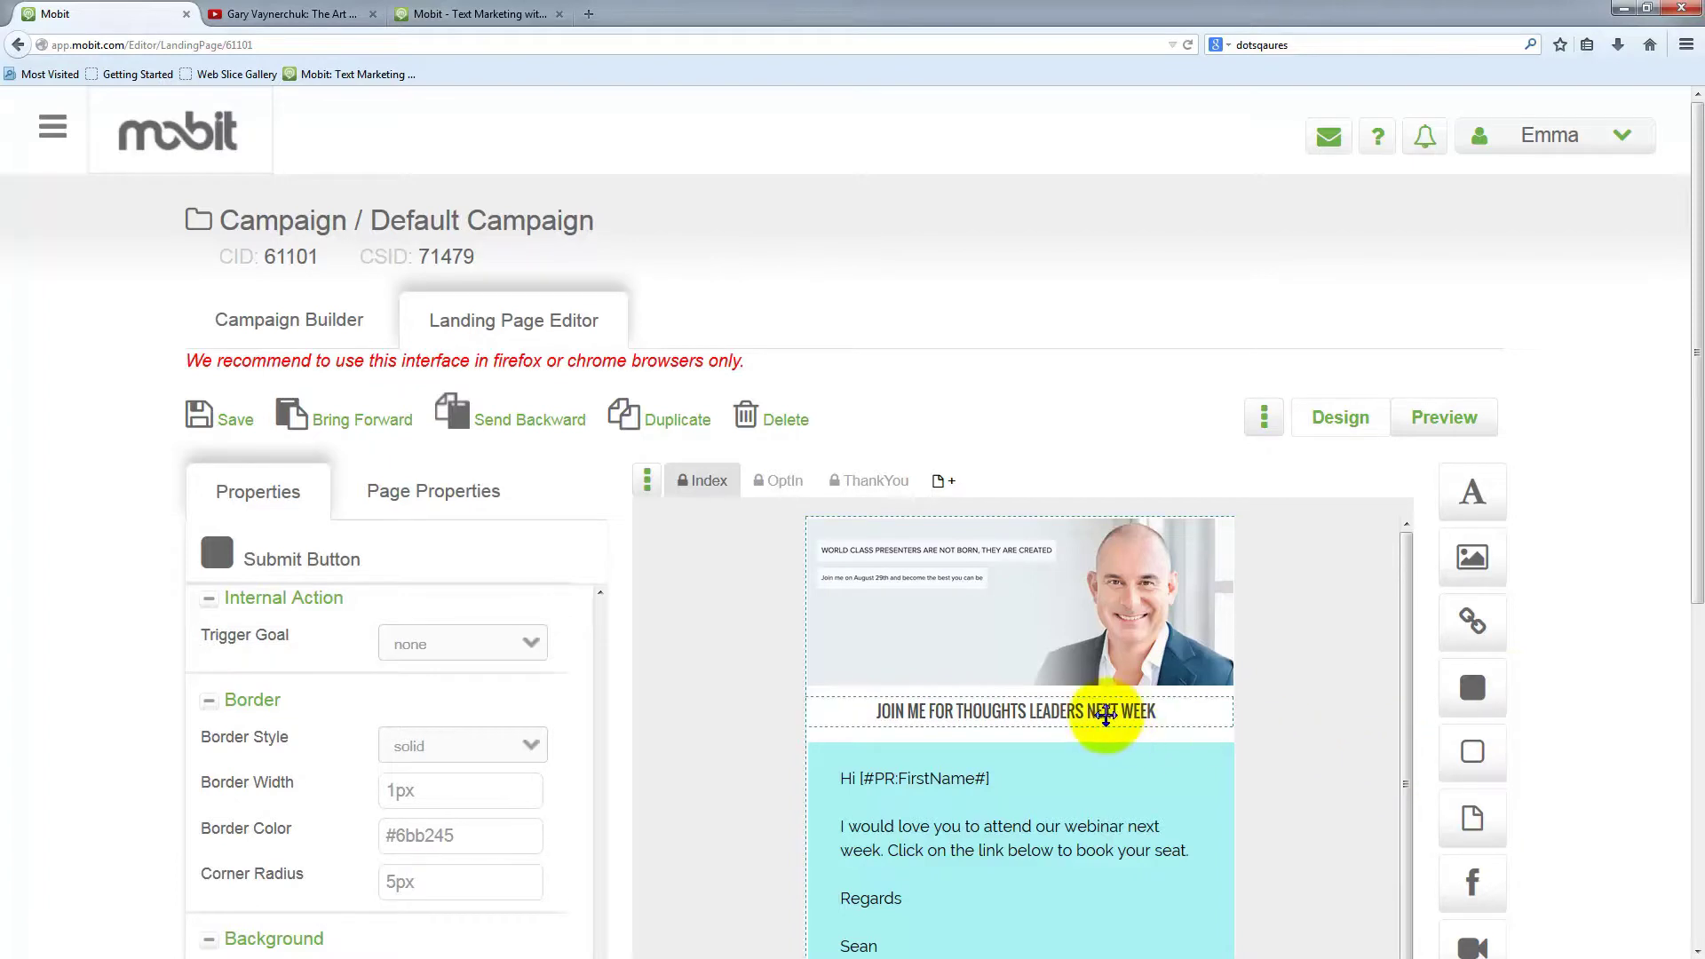
# Move the REGISTER YOUR SEAT heading, light-blue text block and JOIN ME headline lower
pyautogui.scroll(-3, 1576, 782)
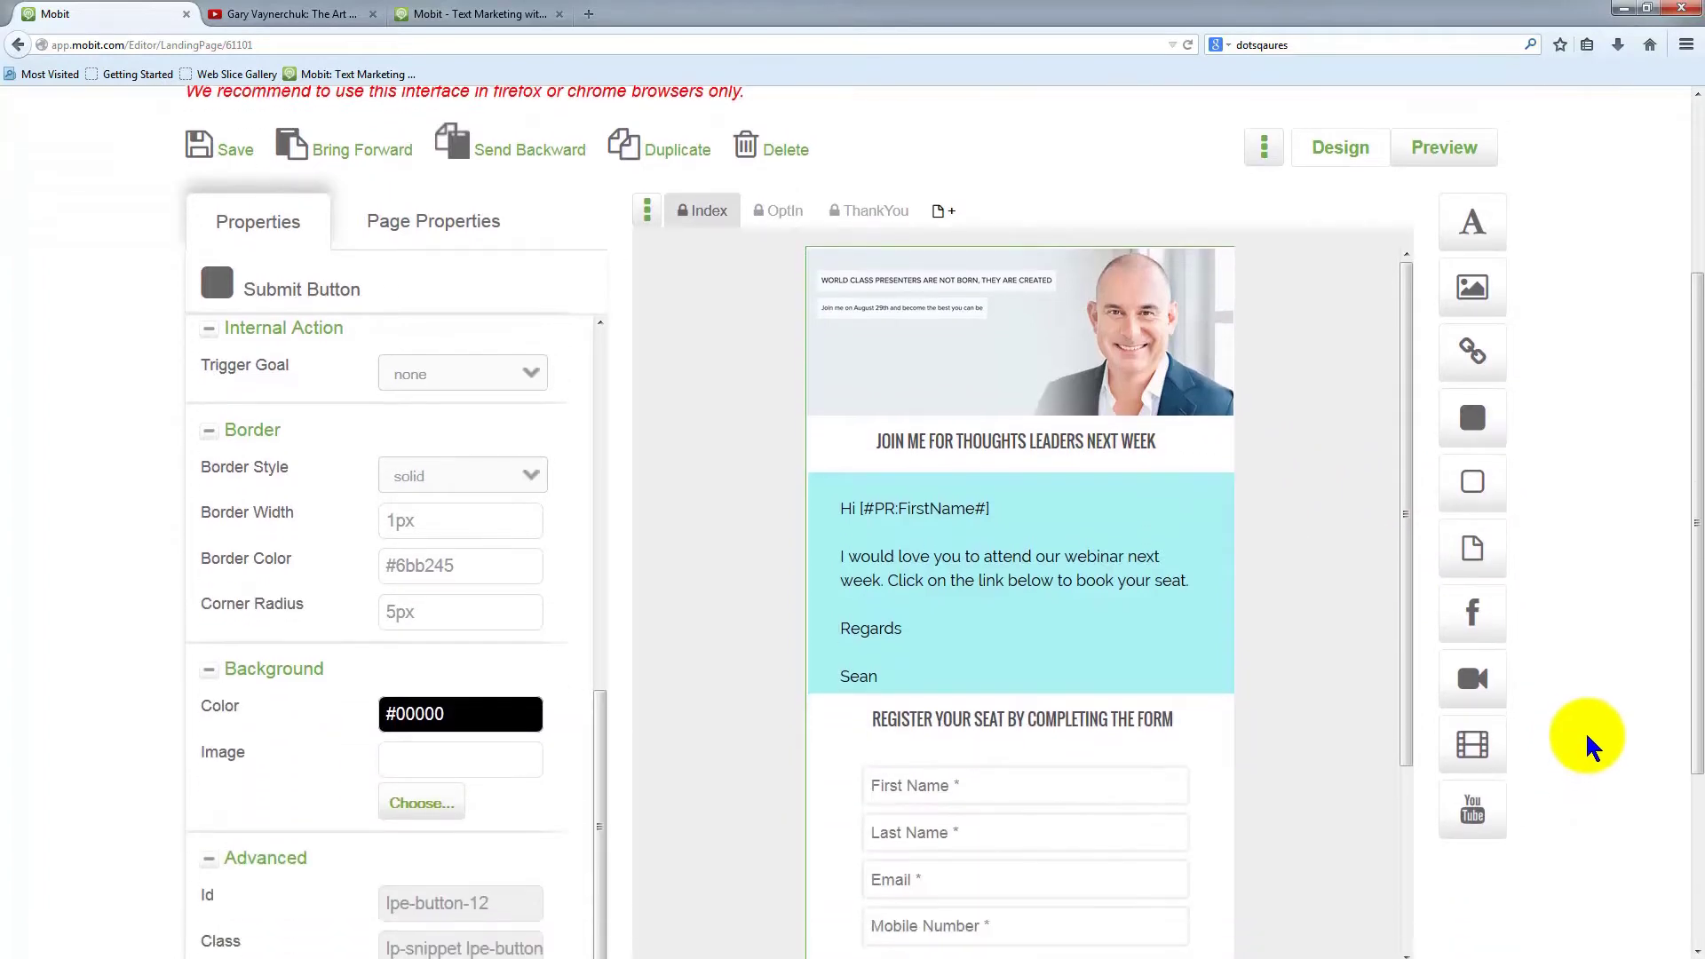
pyautogui.moveTo(1043, 694); pyautogui.dragTo(1030, 803)
pyautogui.click(1035, 825)
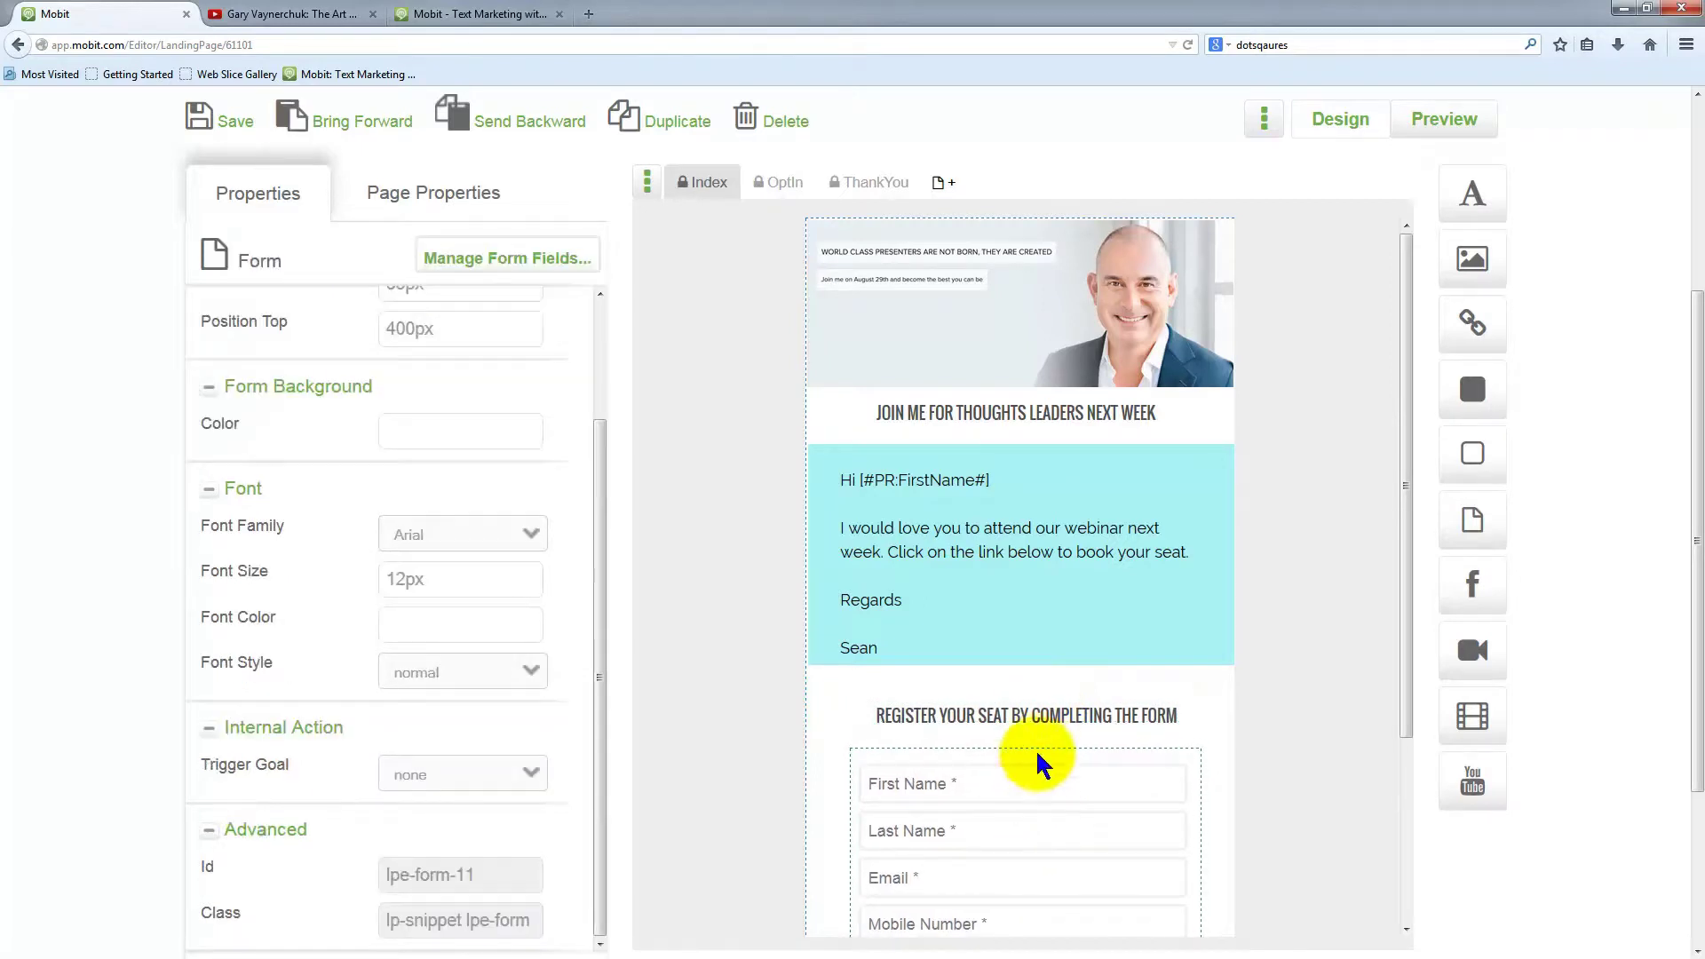
pyautogui.click(1030, 723)
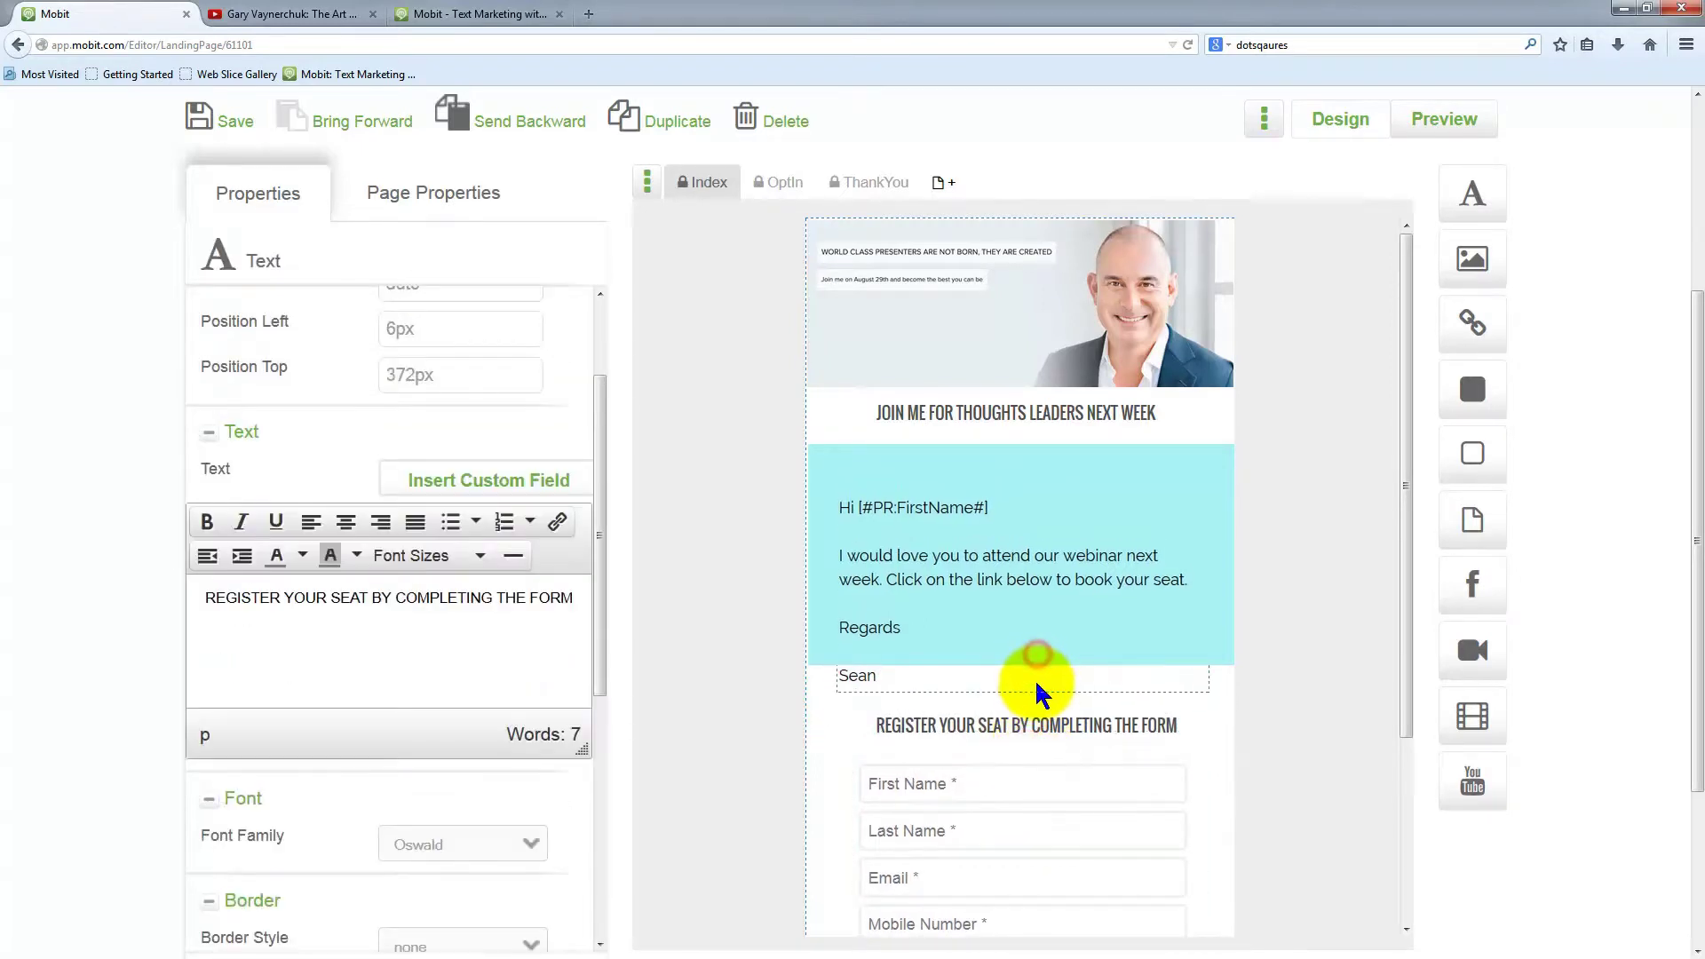
pyautogui.moveTo(1039, 462); pyautogui.dragTo(1042, 504)
pyautogui.moveTo(1044, 412); pyautogui.dragTo(1060, 463)
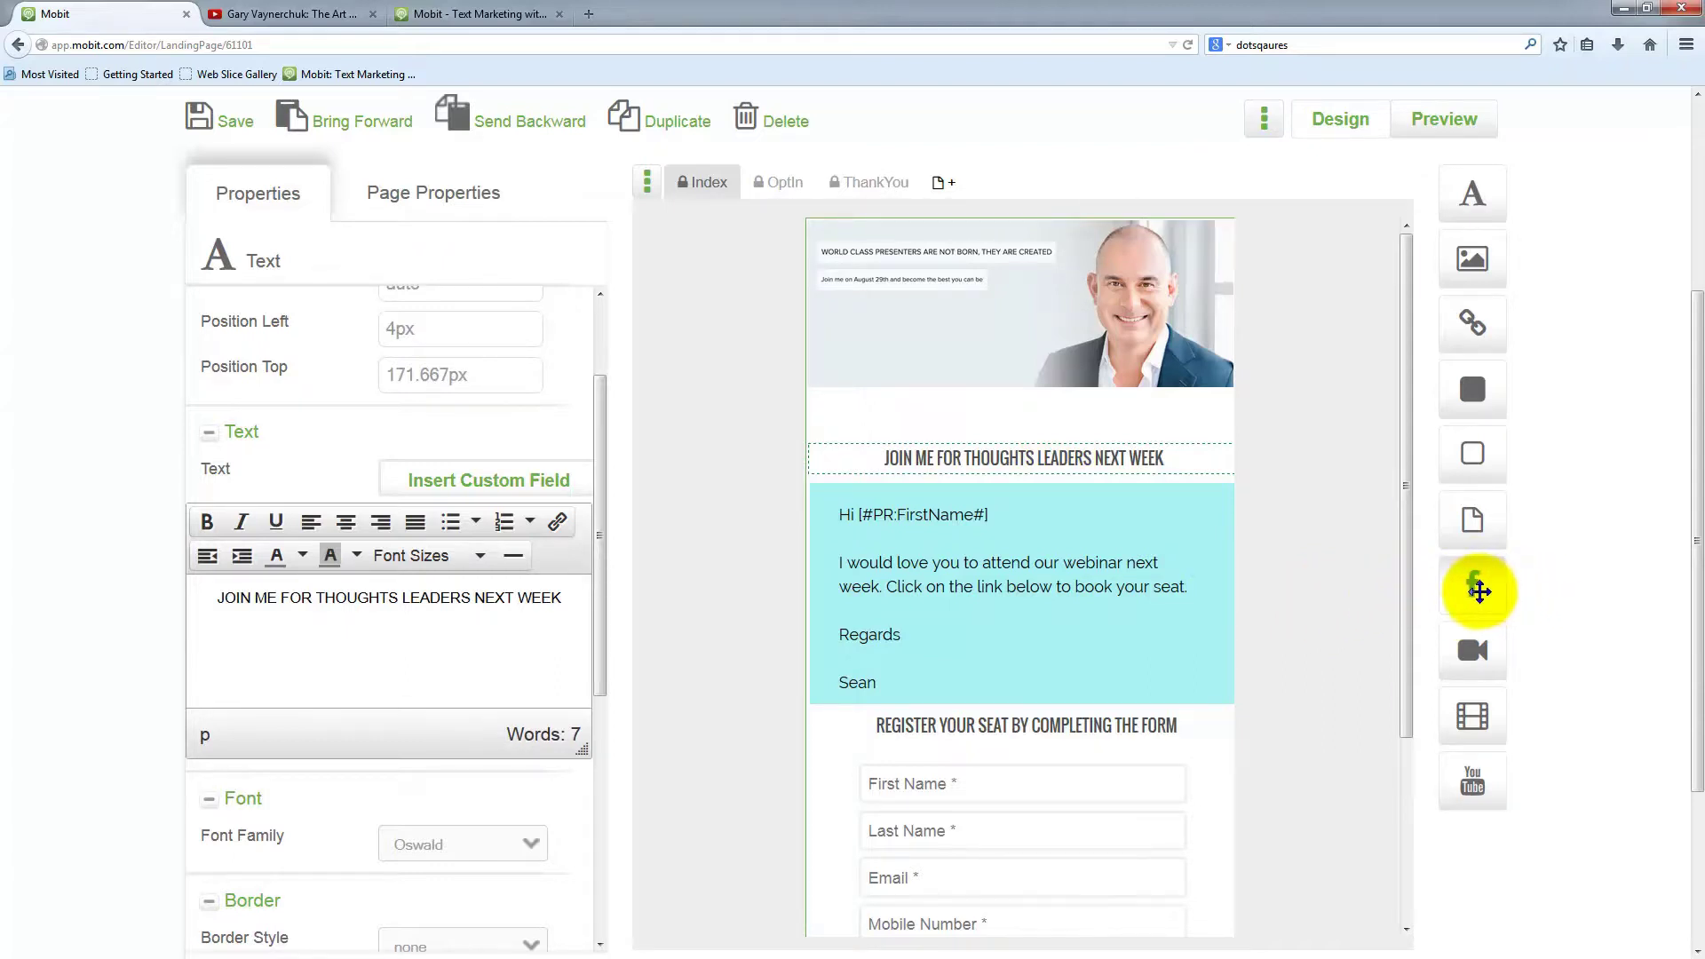
# Place the social icon bar at 50.55px left, 87.6667px top, then drop an Image element on the header
pyautogui.moveTo(1474, 588); pyautogui.dragTo(935, 420)
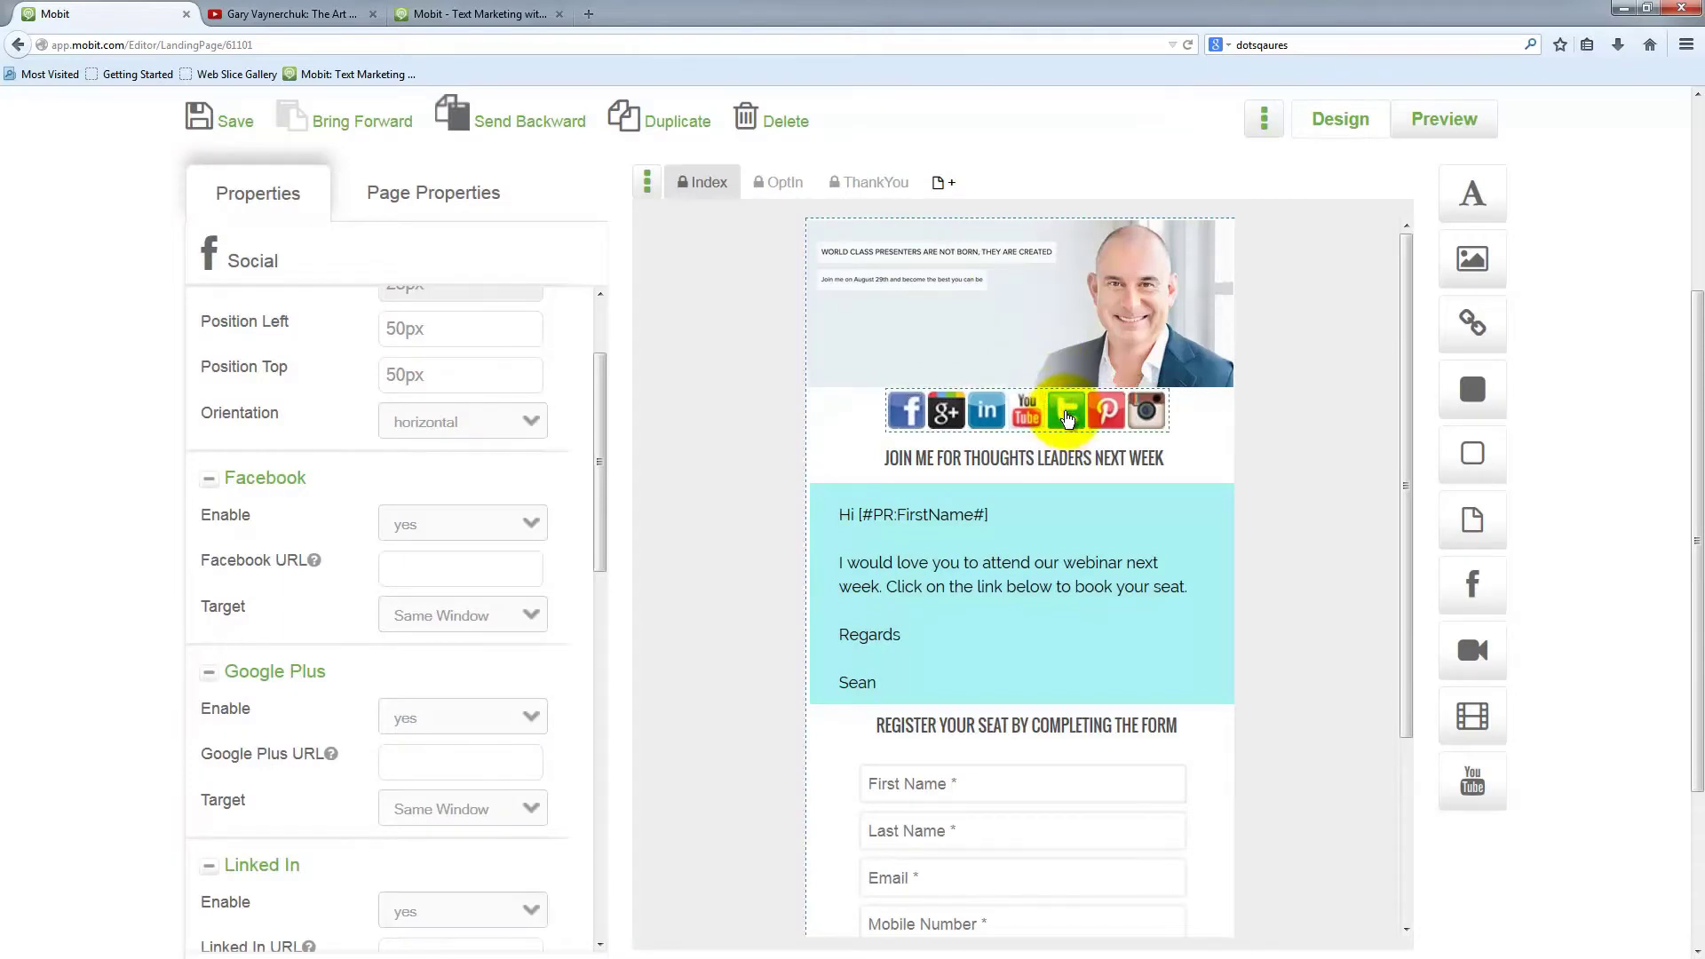
pyautogui.moveTo(1068, 417); pyautogui.dragTo(1101, 426)
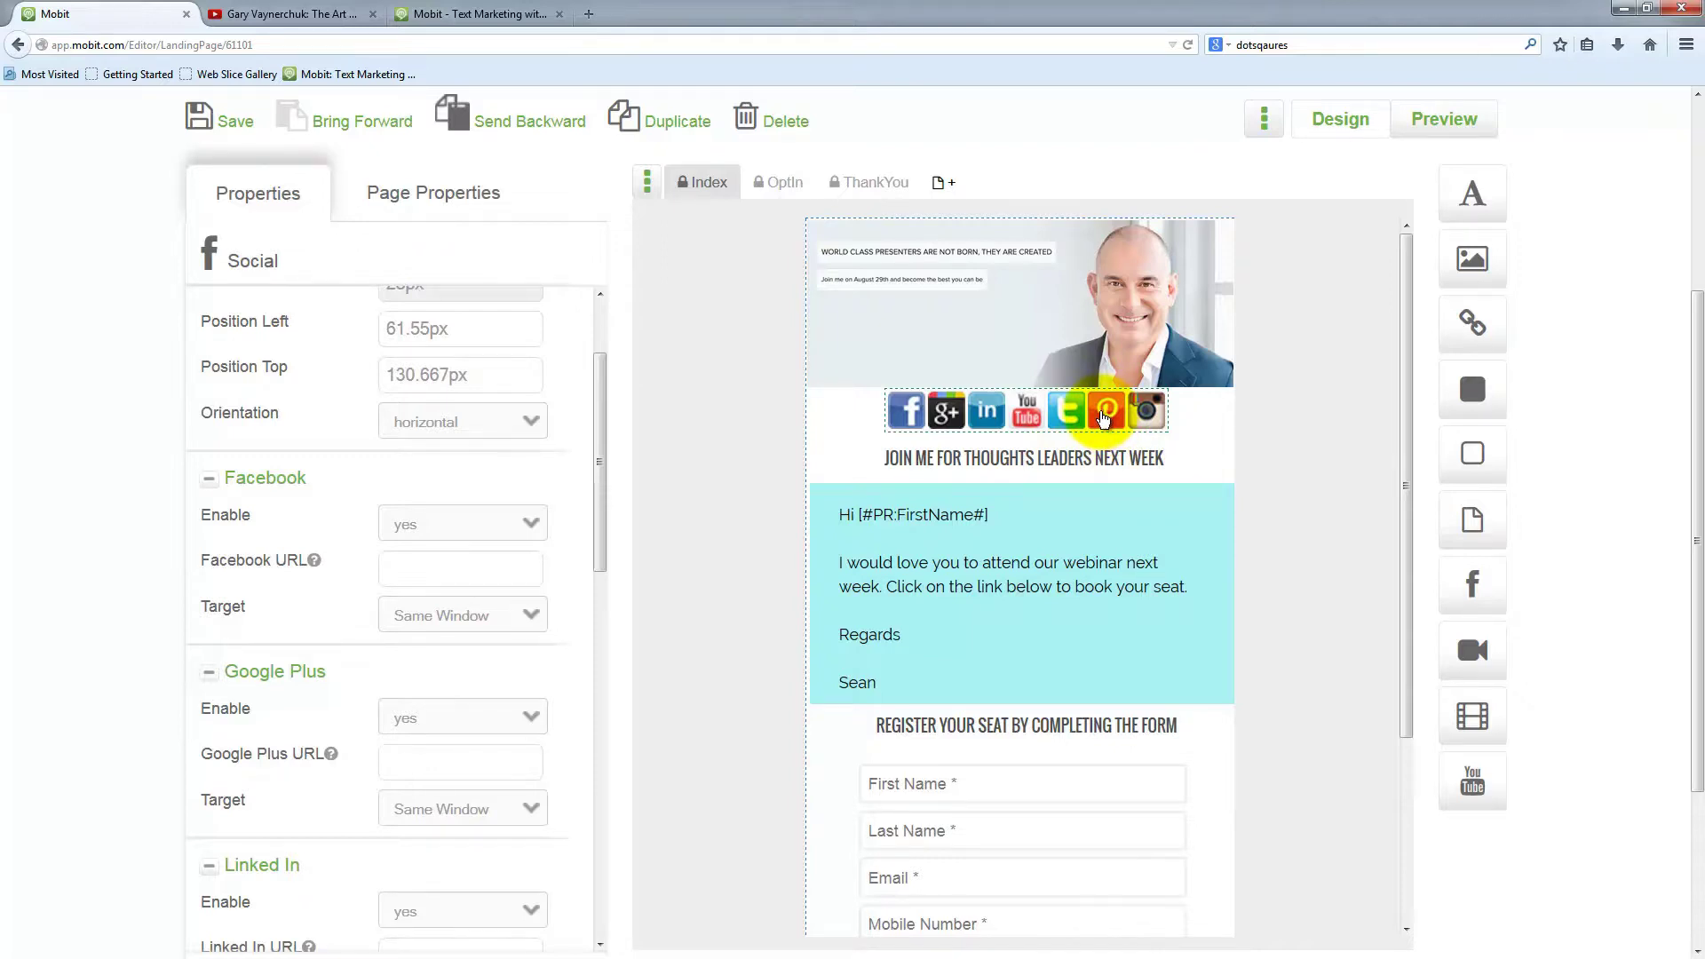
pyautogui.moveTo(1124, 415); pyautogui.dragTo(1109, 357)
pyautogui.moveTo(1473, 259); pyautogui.dragTo(951, 427)
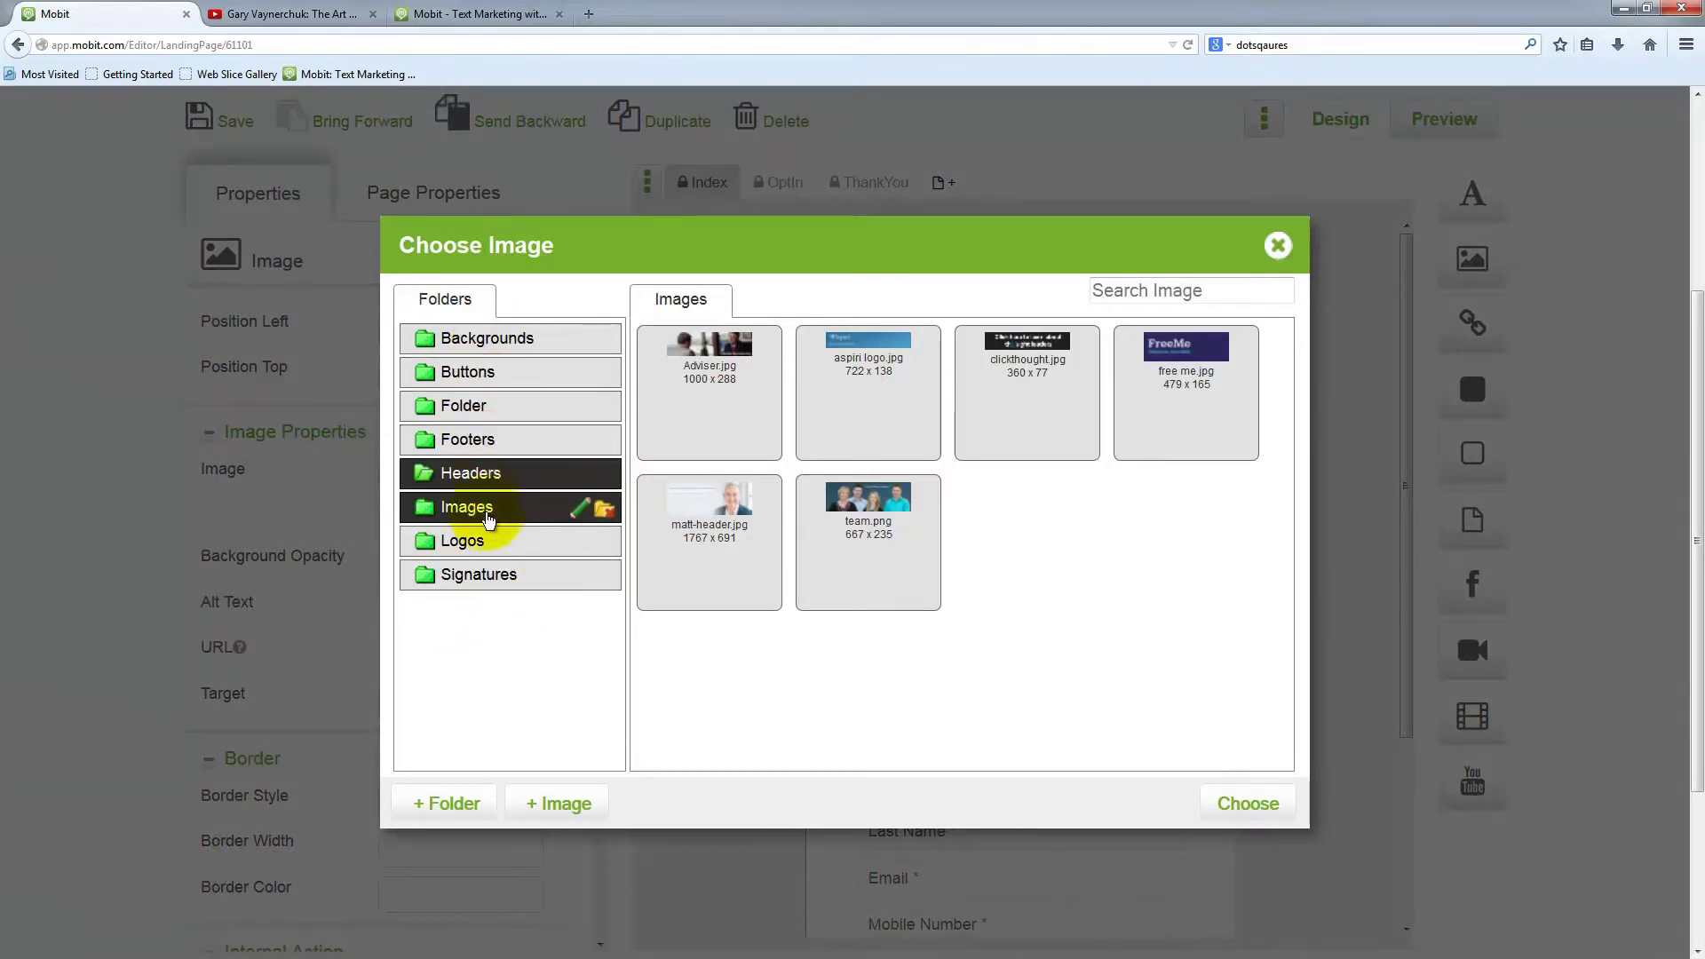
# Create a 'Social-icons' image folder, open it, and start an image upload
pyautogui.click(499, 626)
pyautogui.click(465, 805)
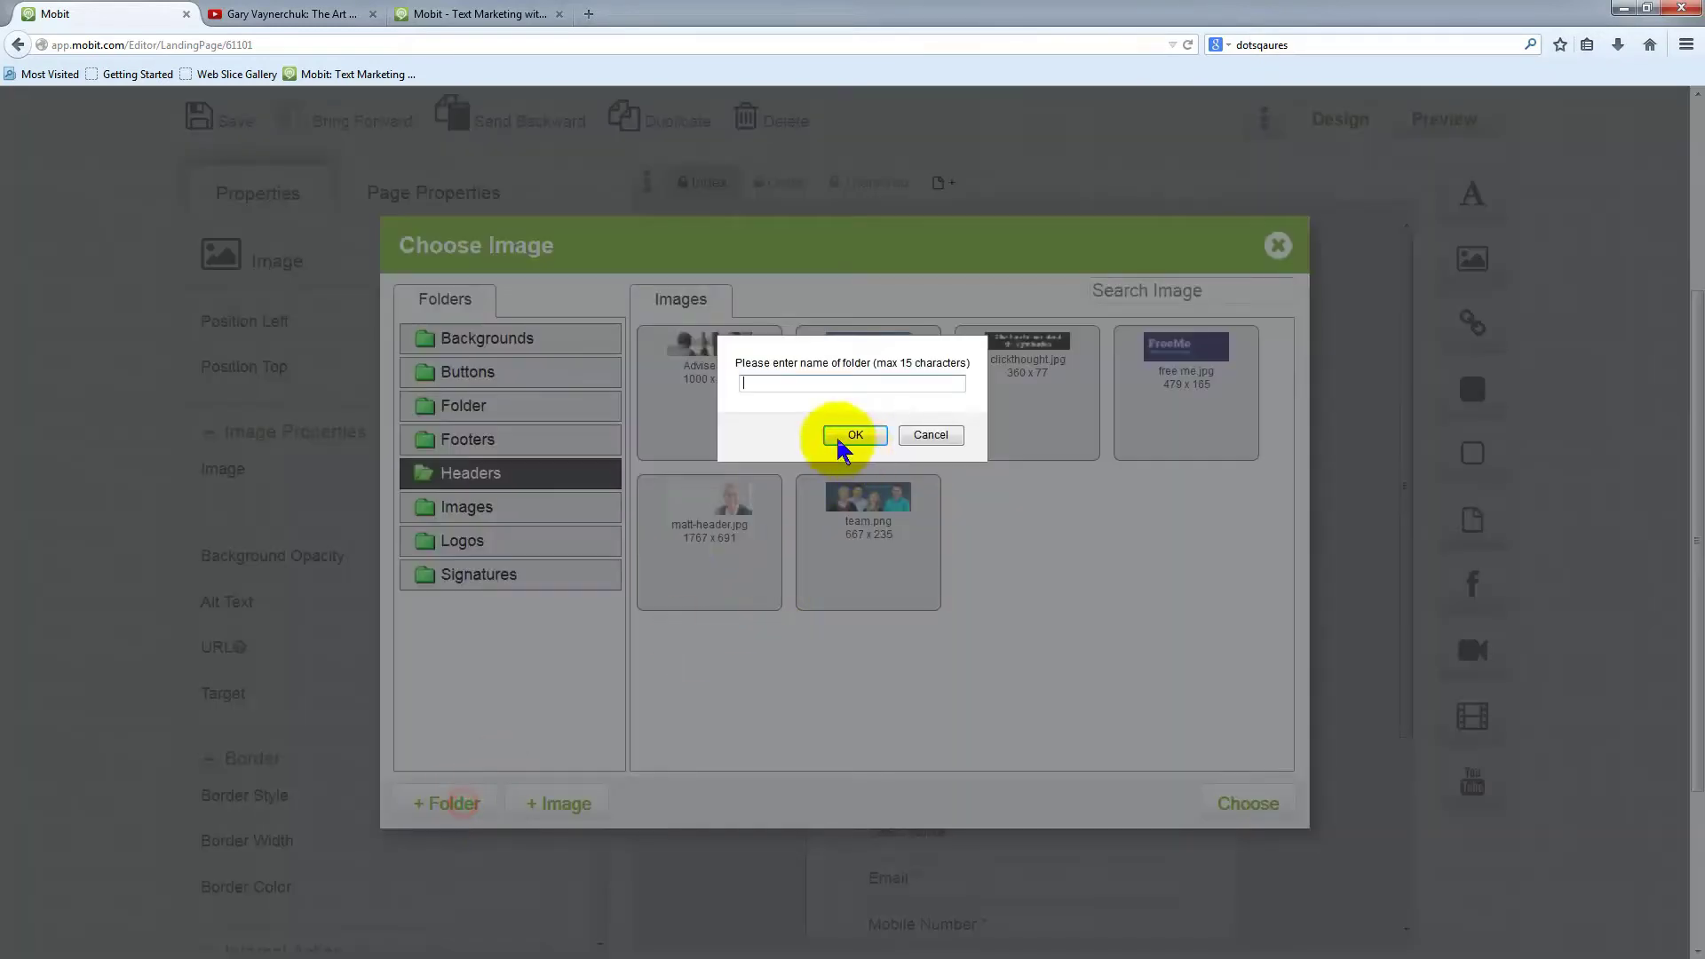
pyautogui.write('Social-icons')
pyautogui.click(844, 435)
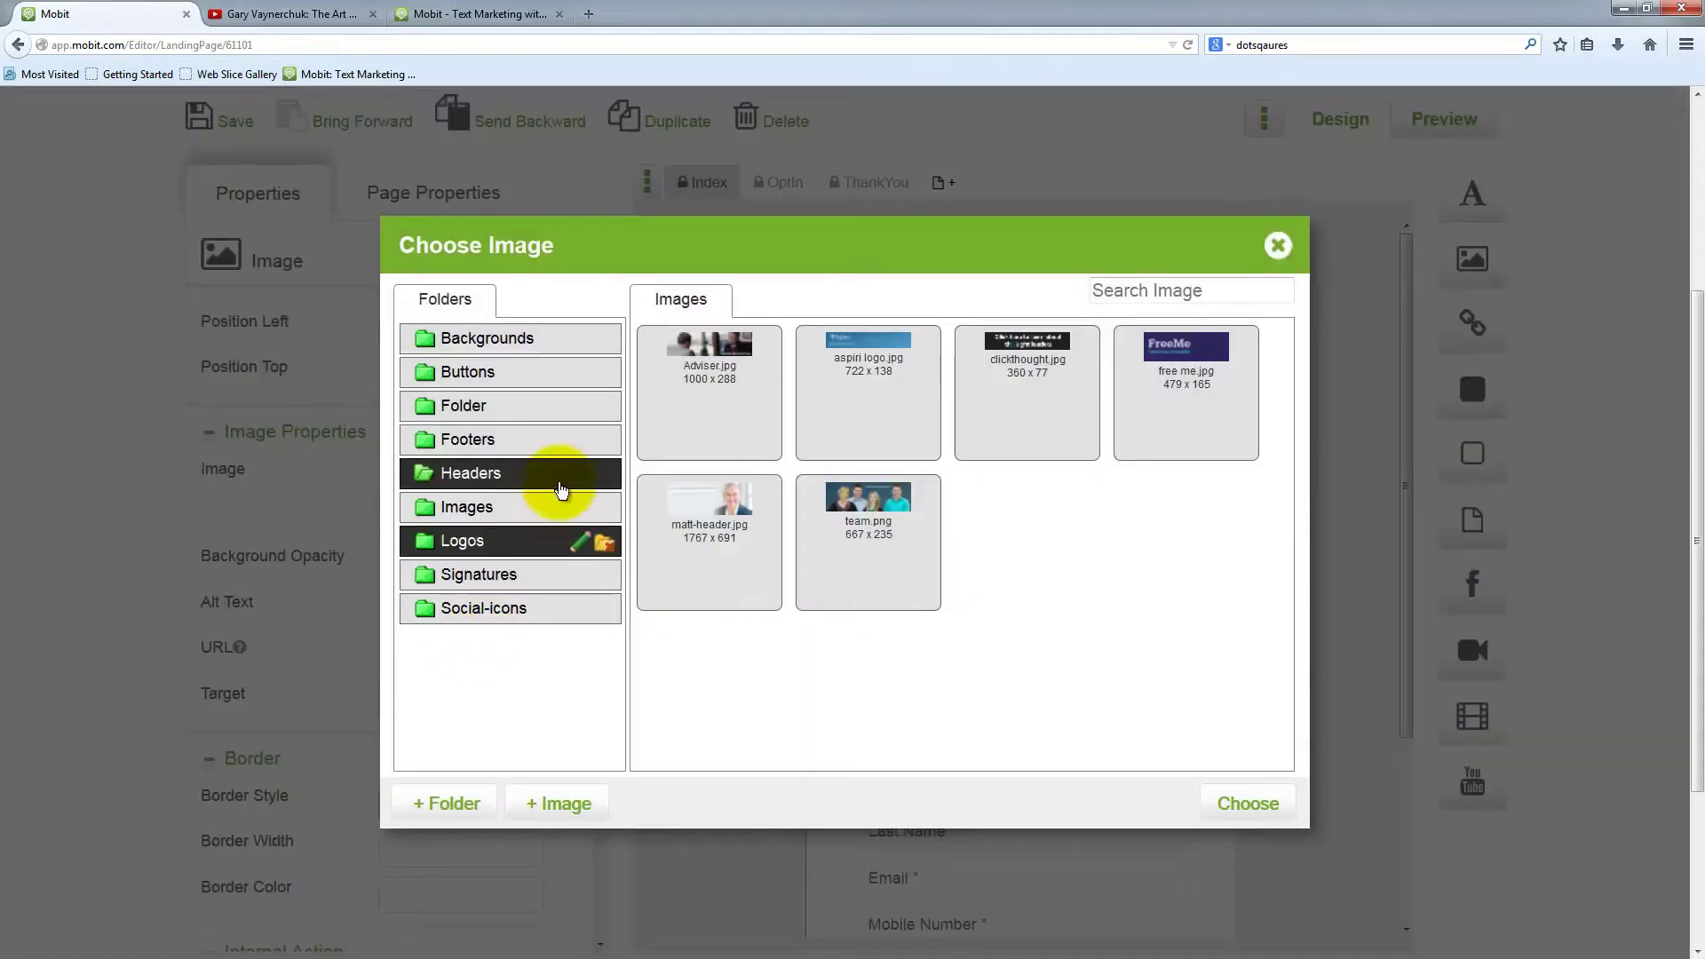
pyautogui.click(479, 613)
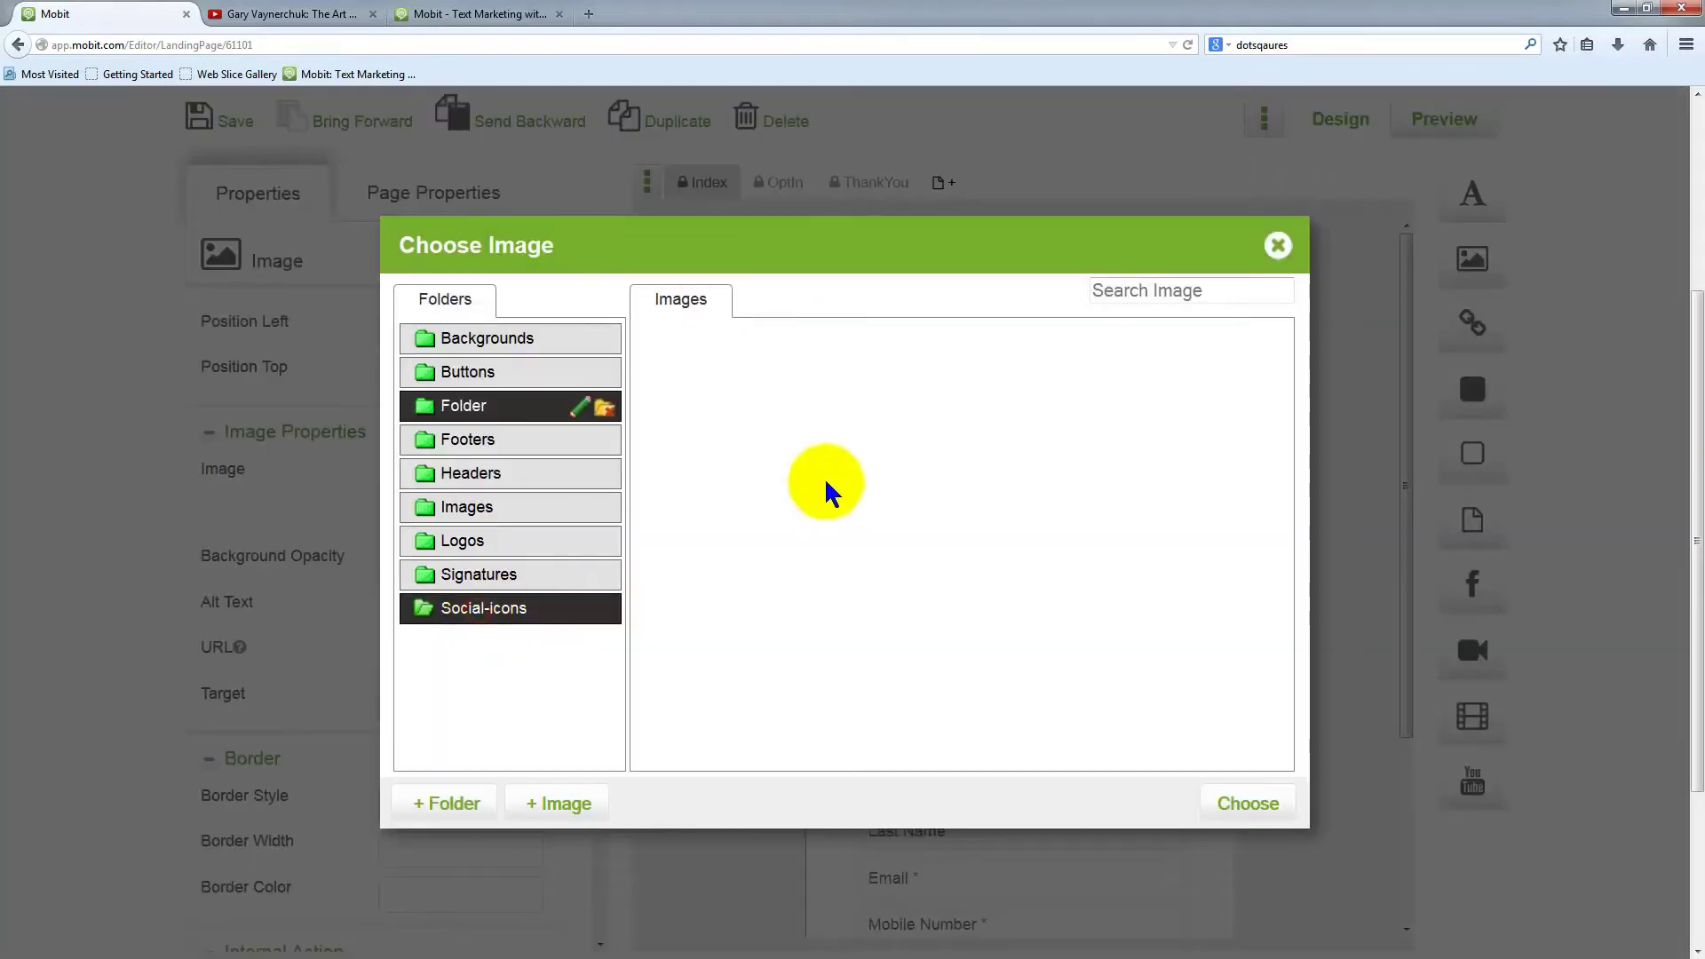
pyautogui.click(558, 803)
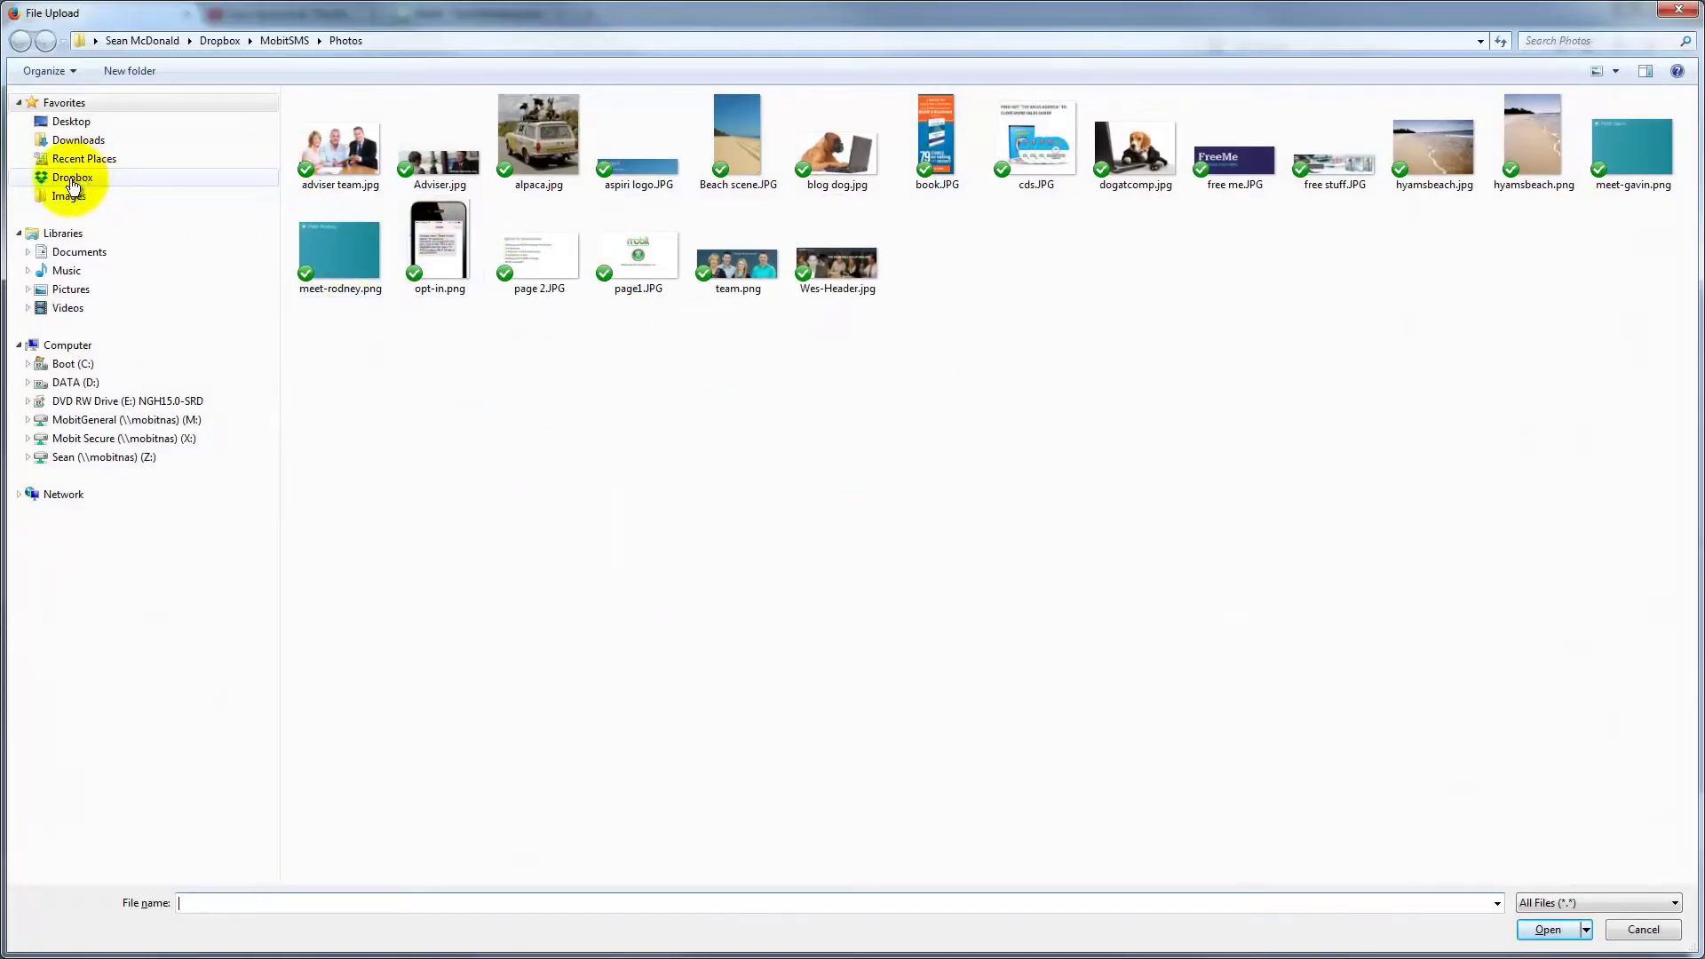
# Upload facebook.png from Dropbox > MobitSMS > Marketing > Images
pyautogui.click(72, 180)
pyautogui.doubleClick(342, 235)
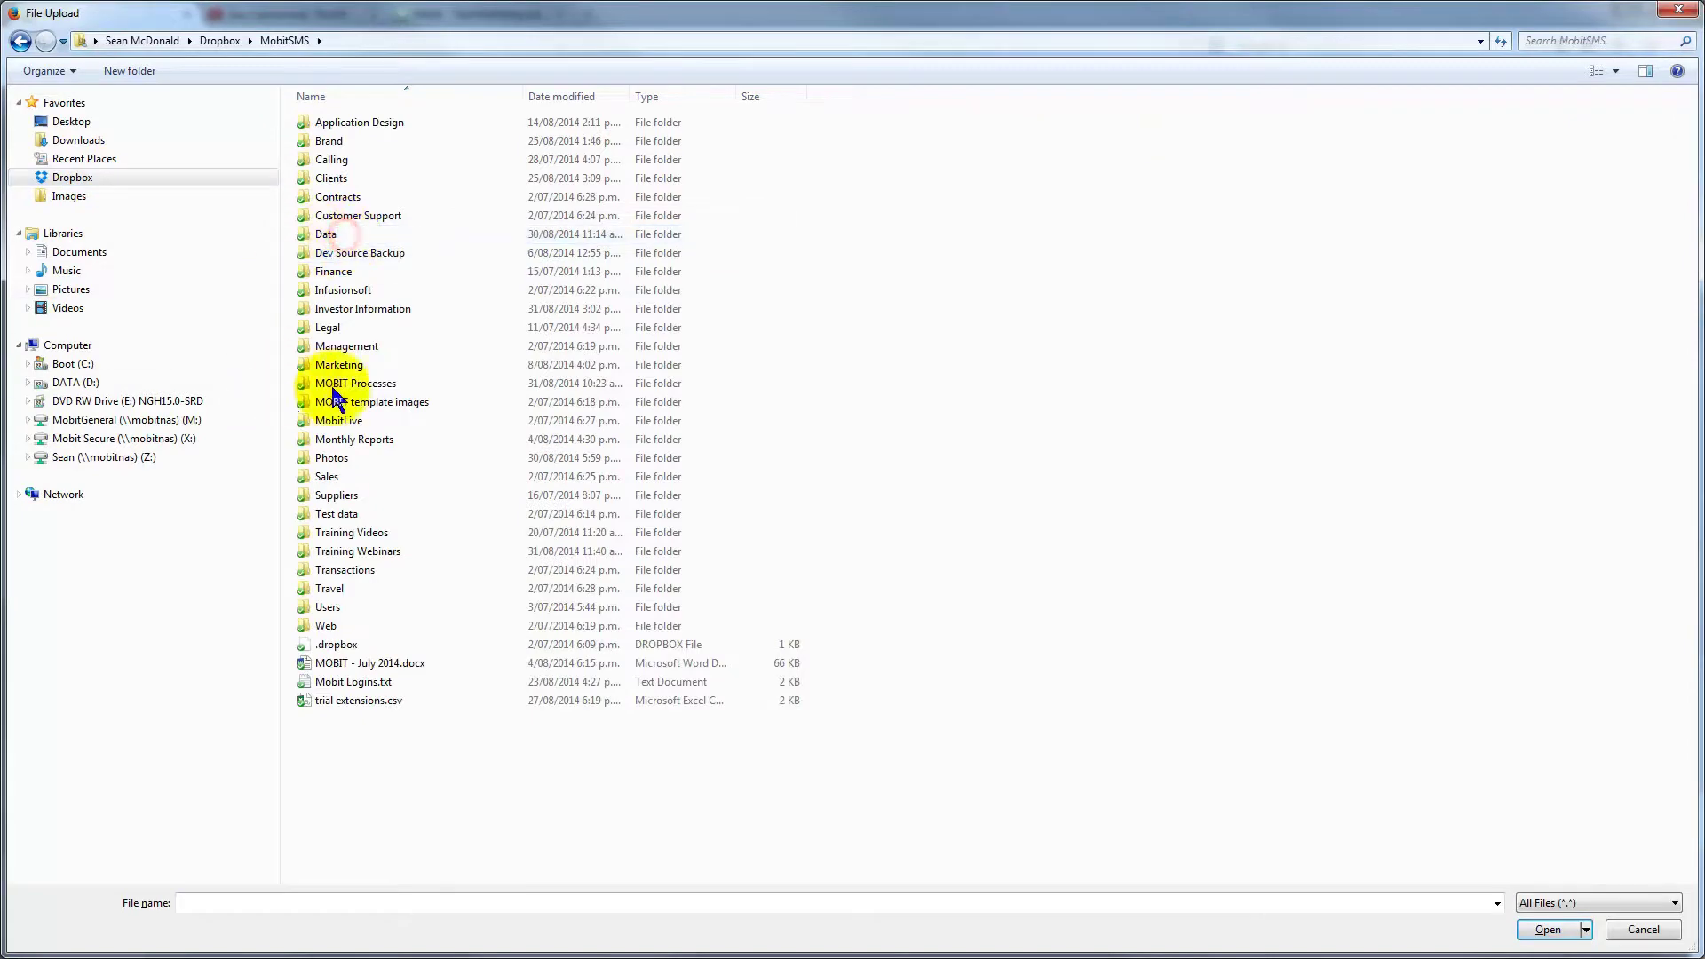
pyautogui.doubleClick(357, 365)
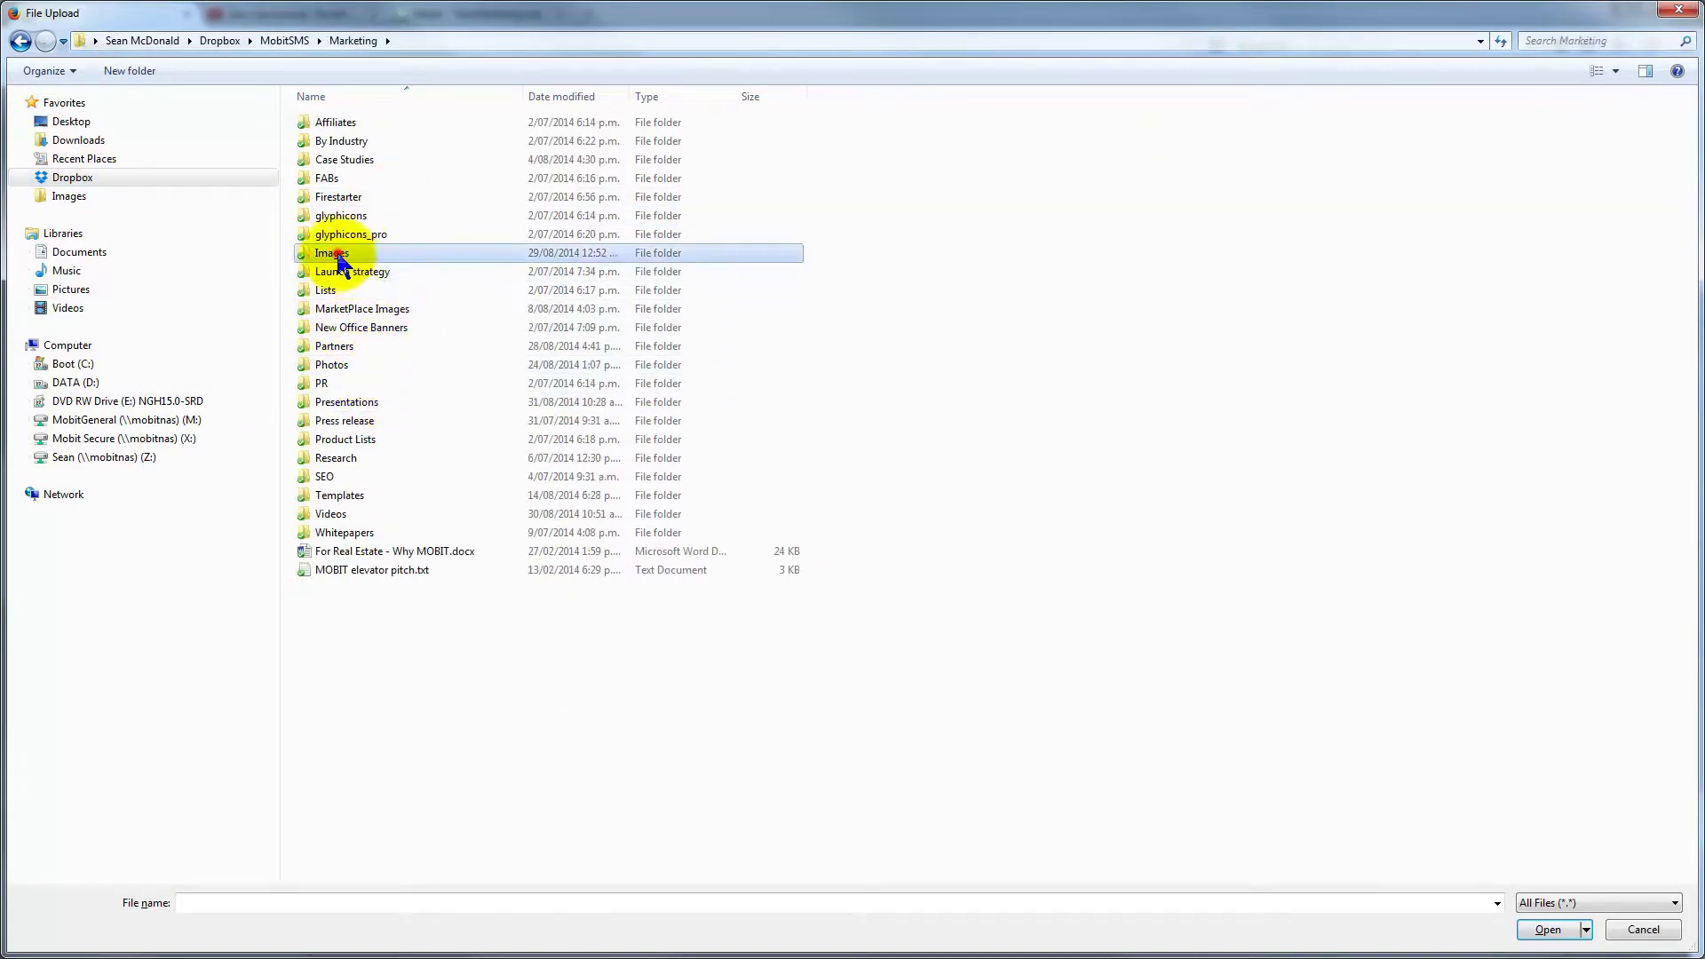
pyautogui.doubleClick(324, 253)
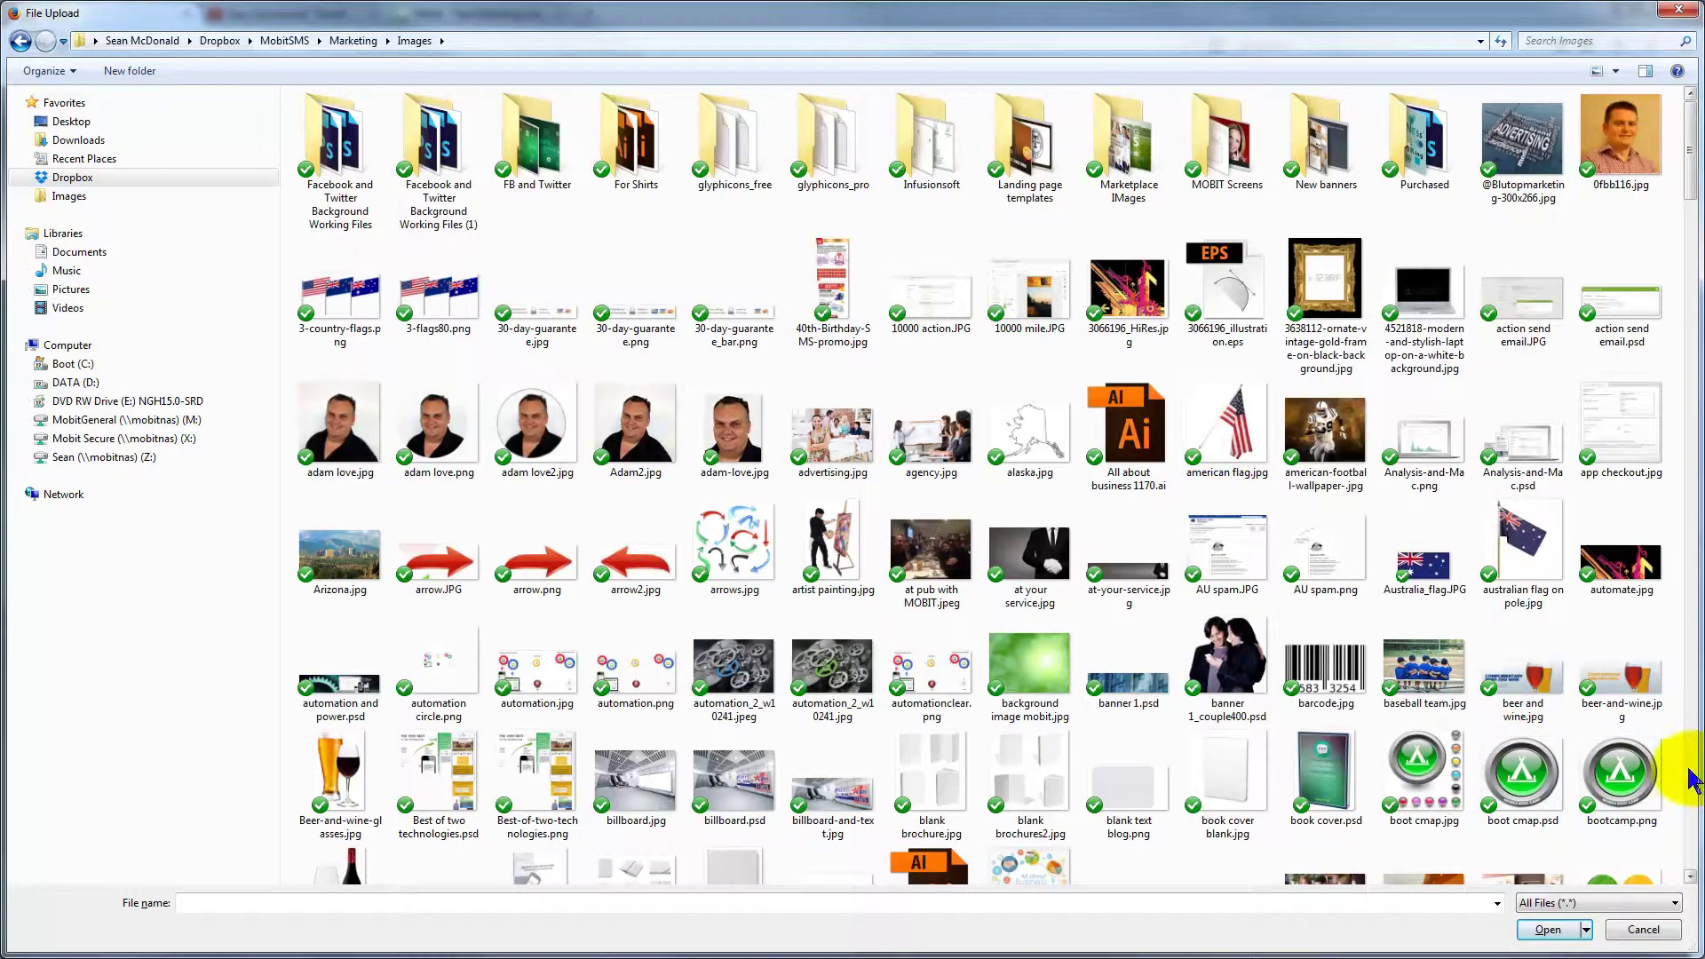
pyautogui.scroll(-20, 1691, 780)
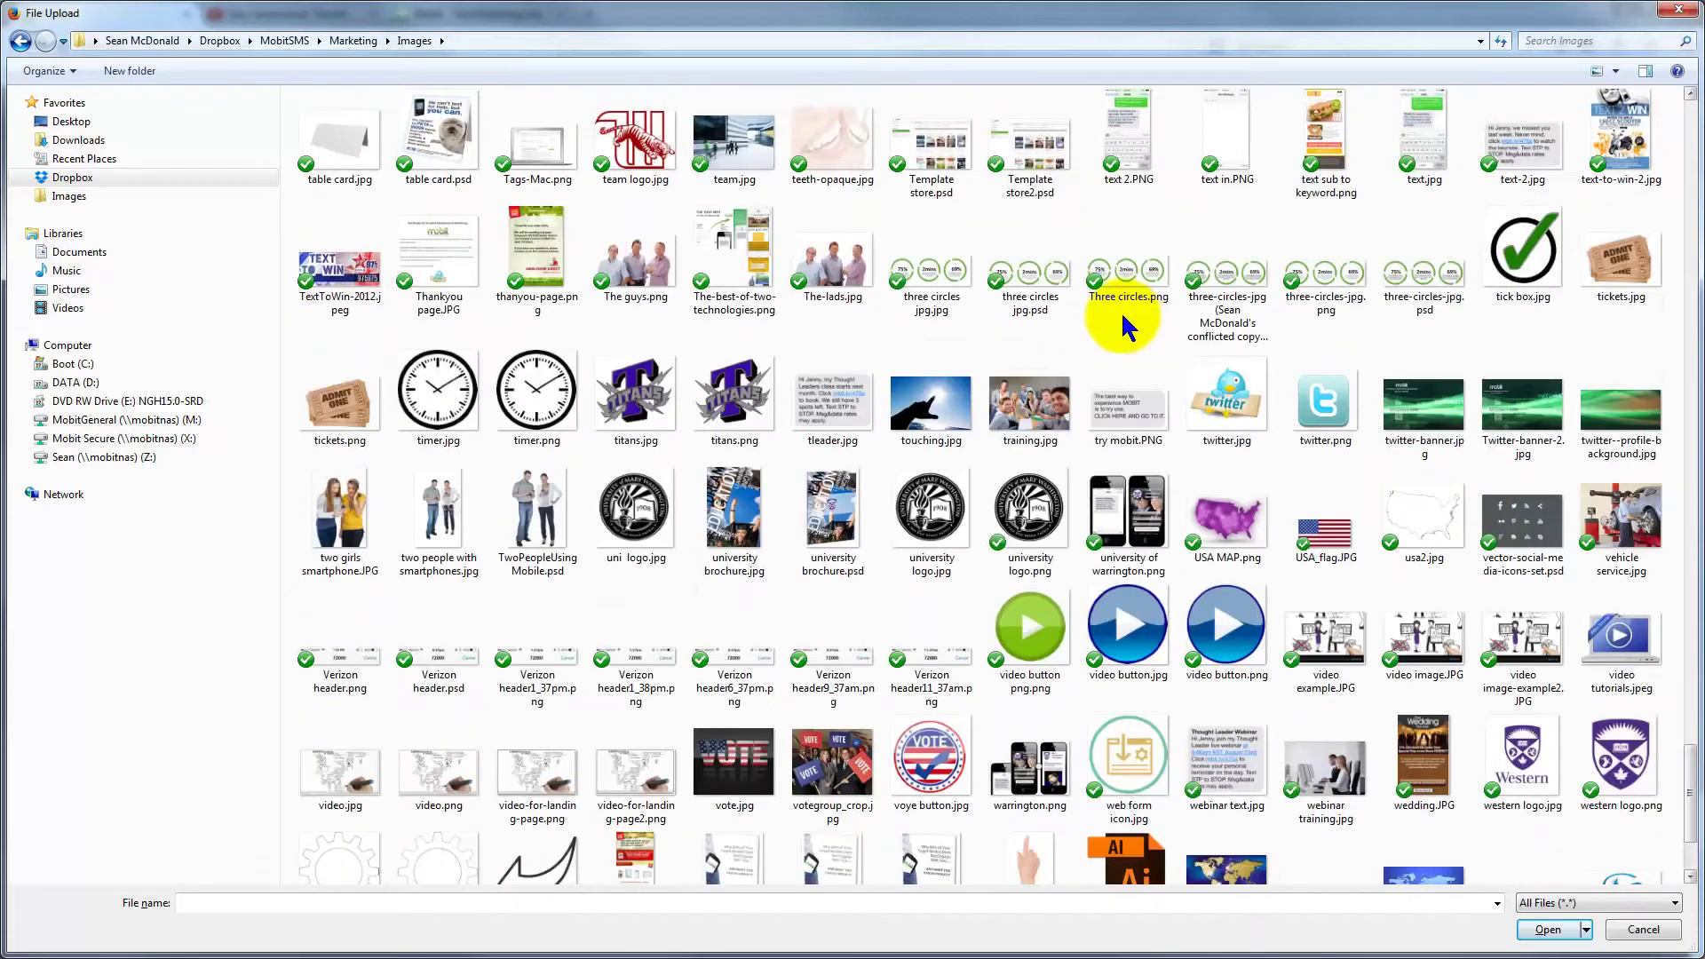
pyautogui.scroll(20, 1126, 328)
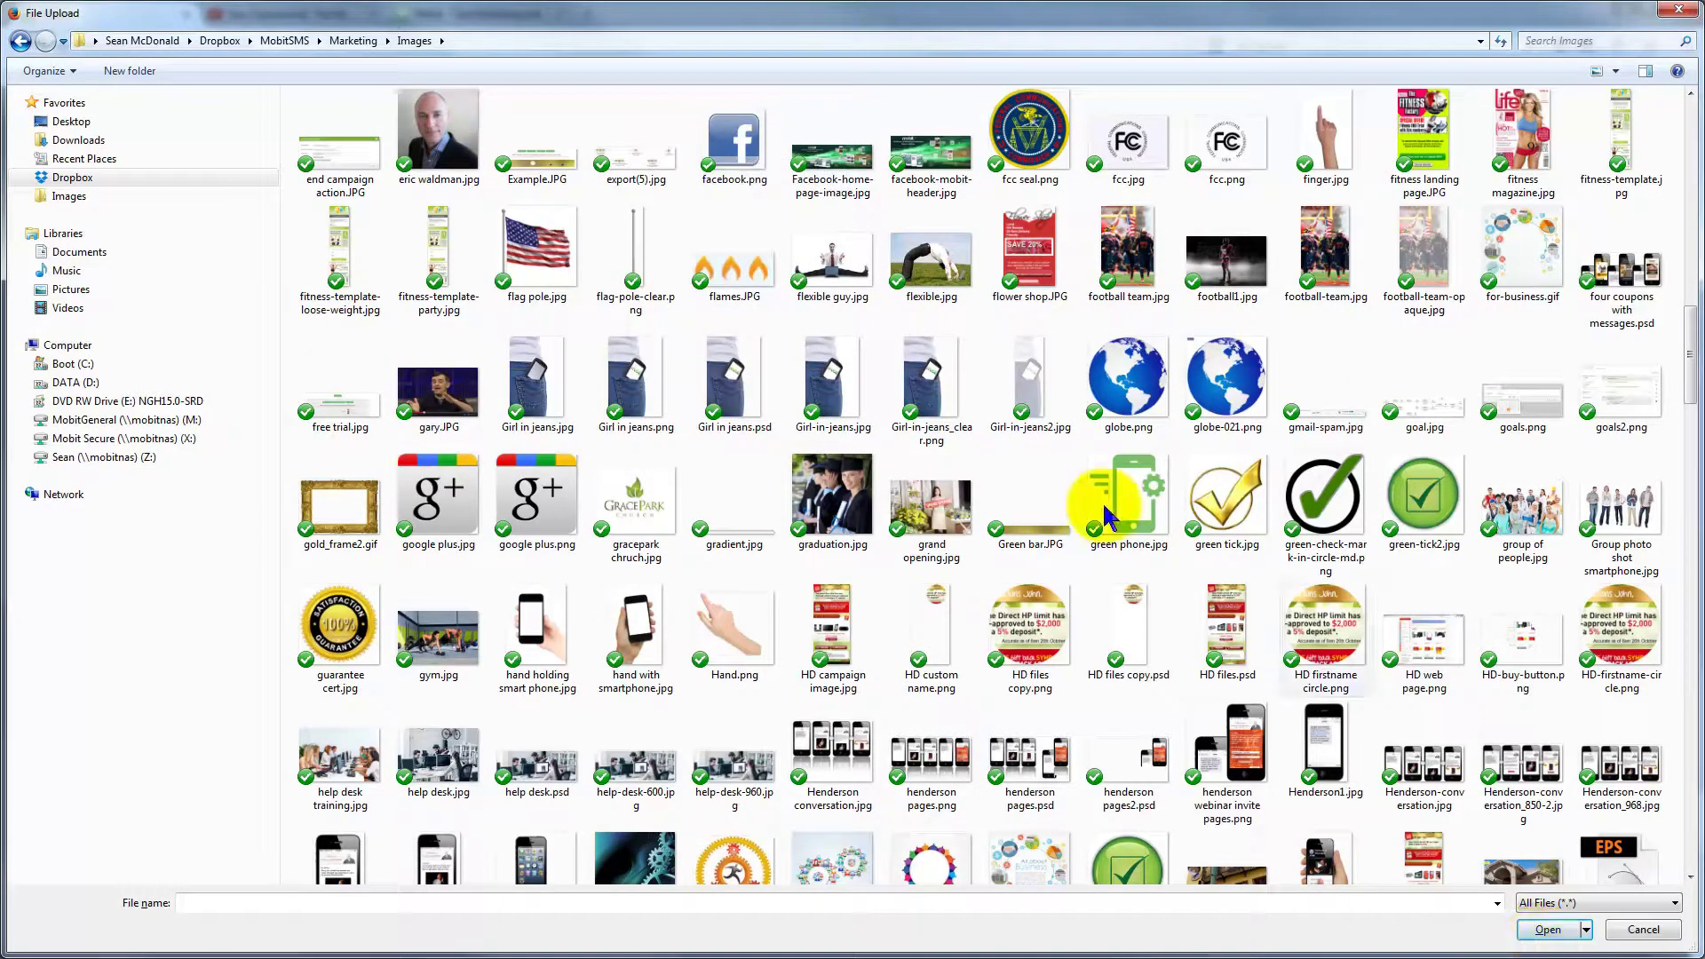
pyautogui.click(733, 142)
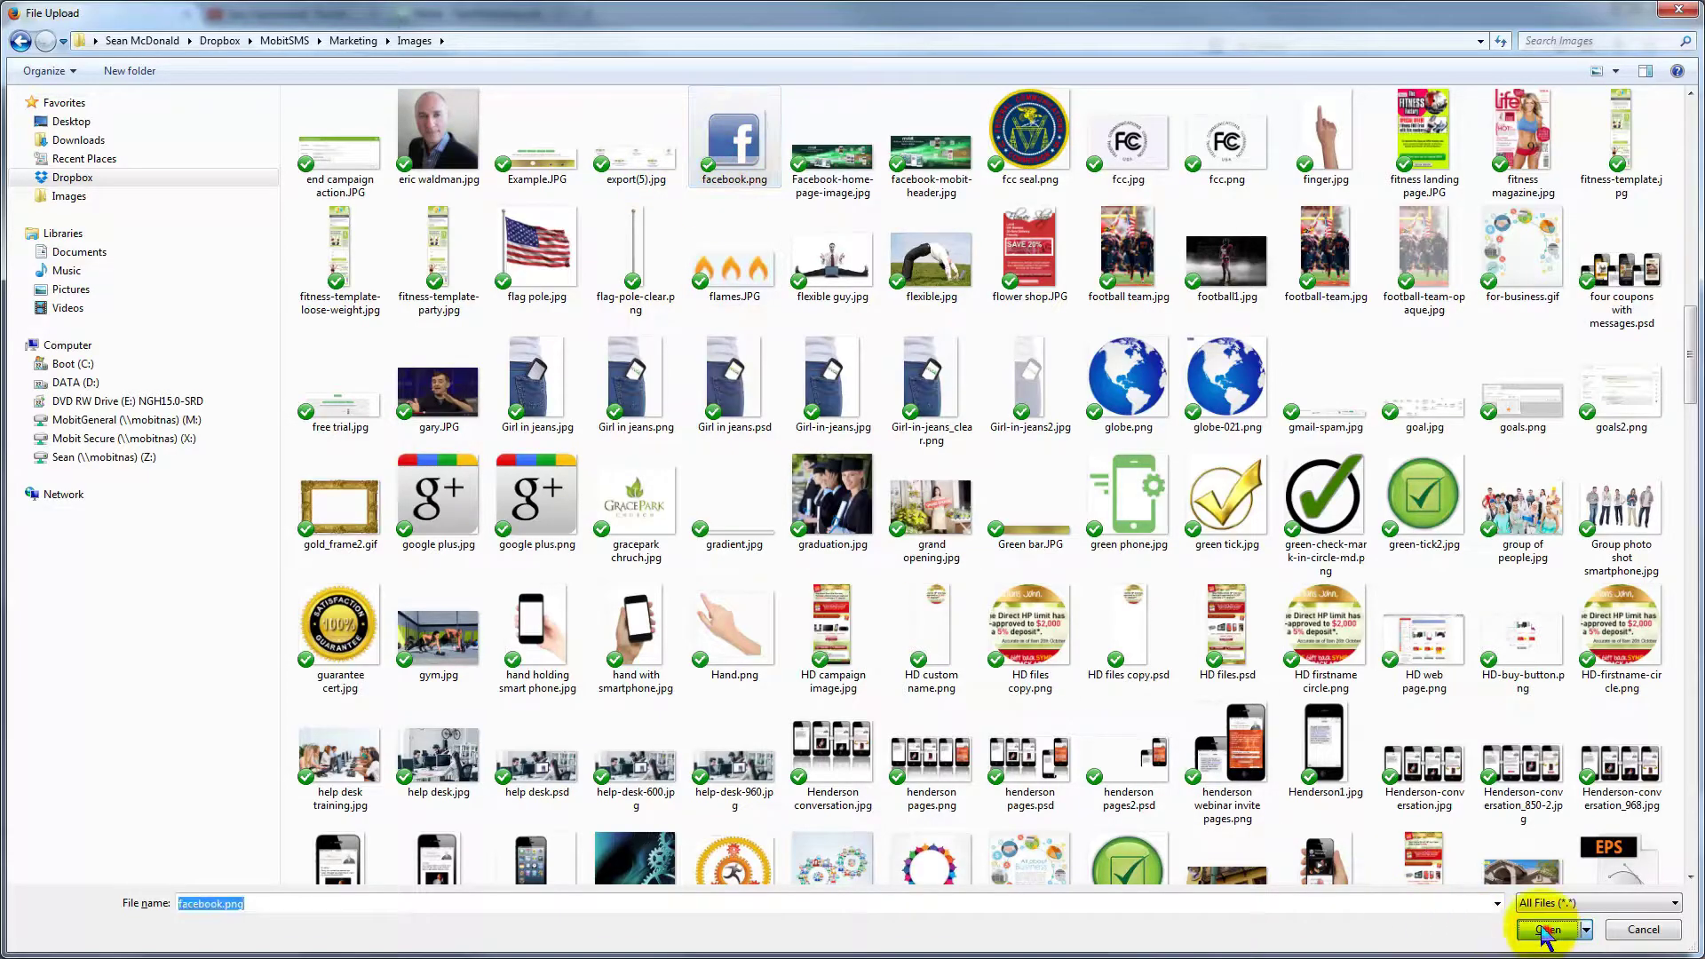
pyautogui.click(1545, 928)
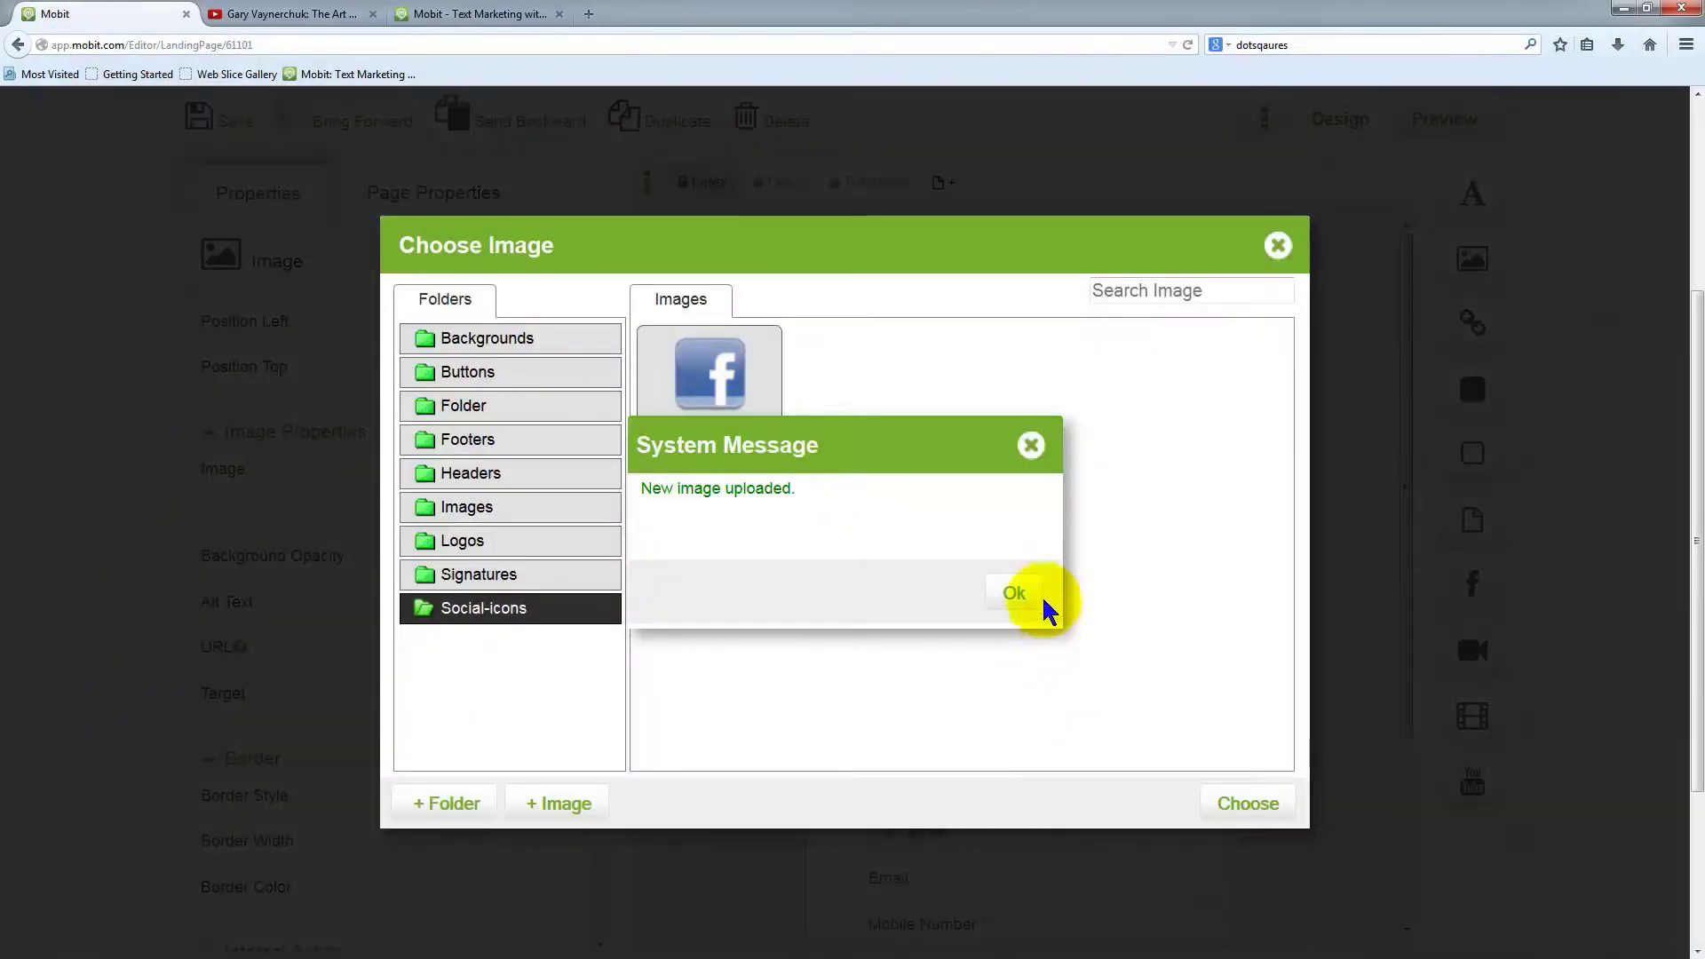
# Test-place and delete facebook.png, then move the social bar above the JOIN ME heading (60.55px, 133.667px)
pyautogui.click(1017, 594)
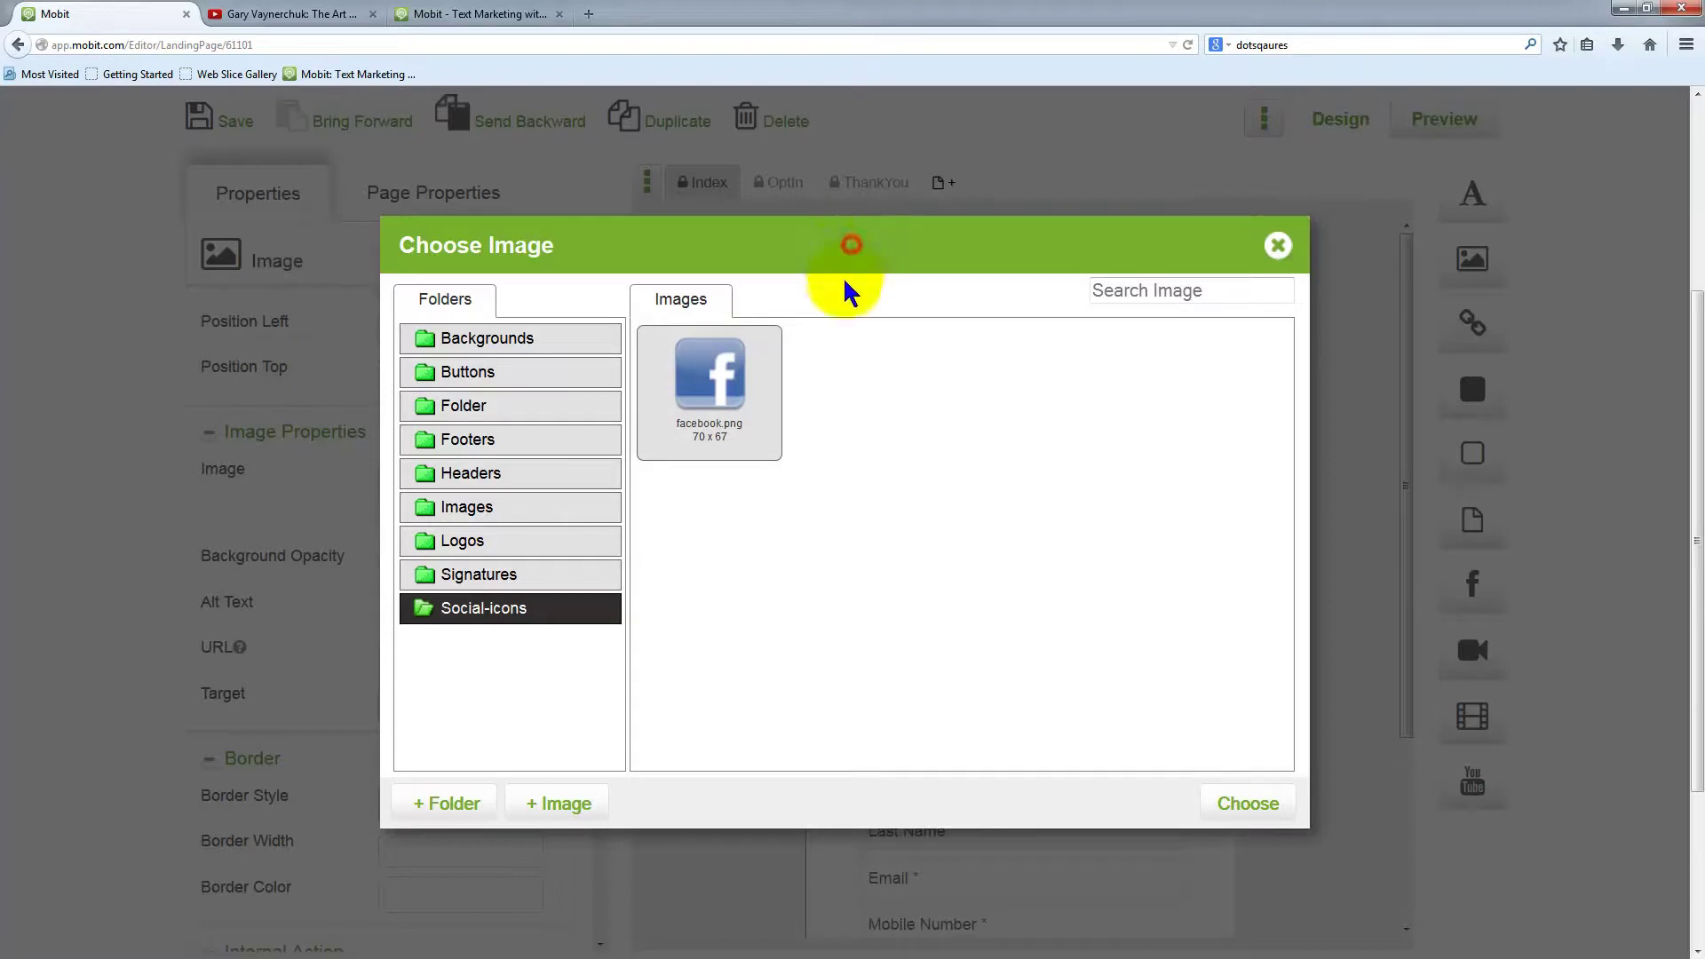
pyautogui.moveTo(715, 375)
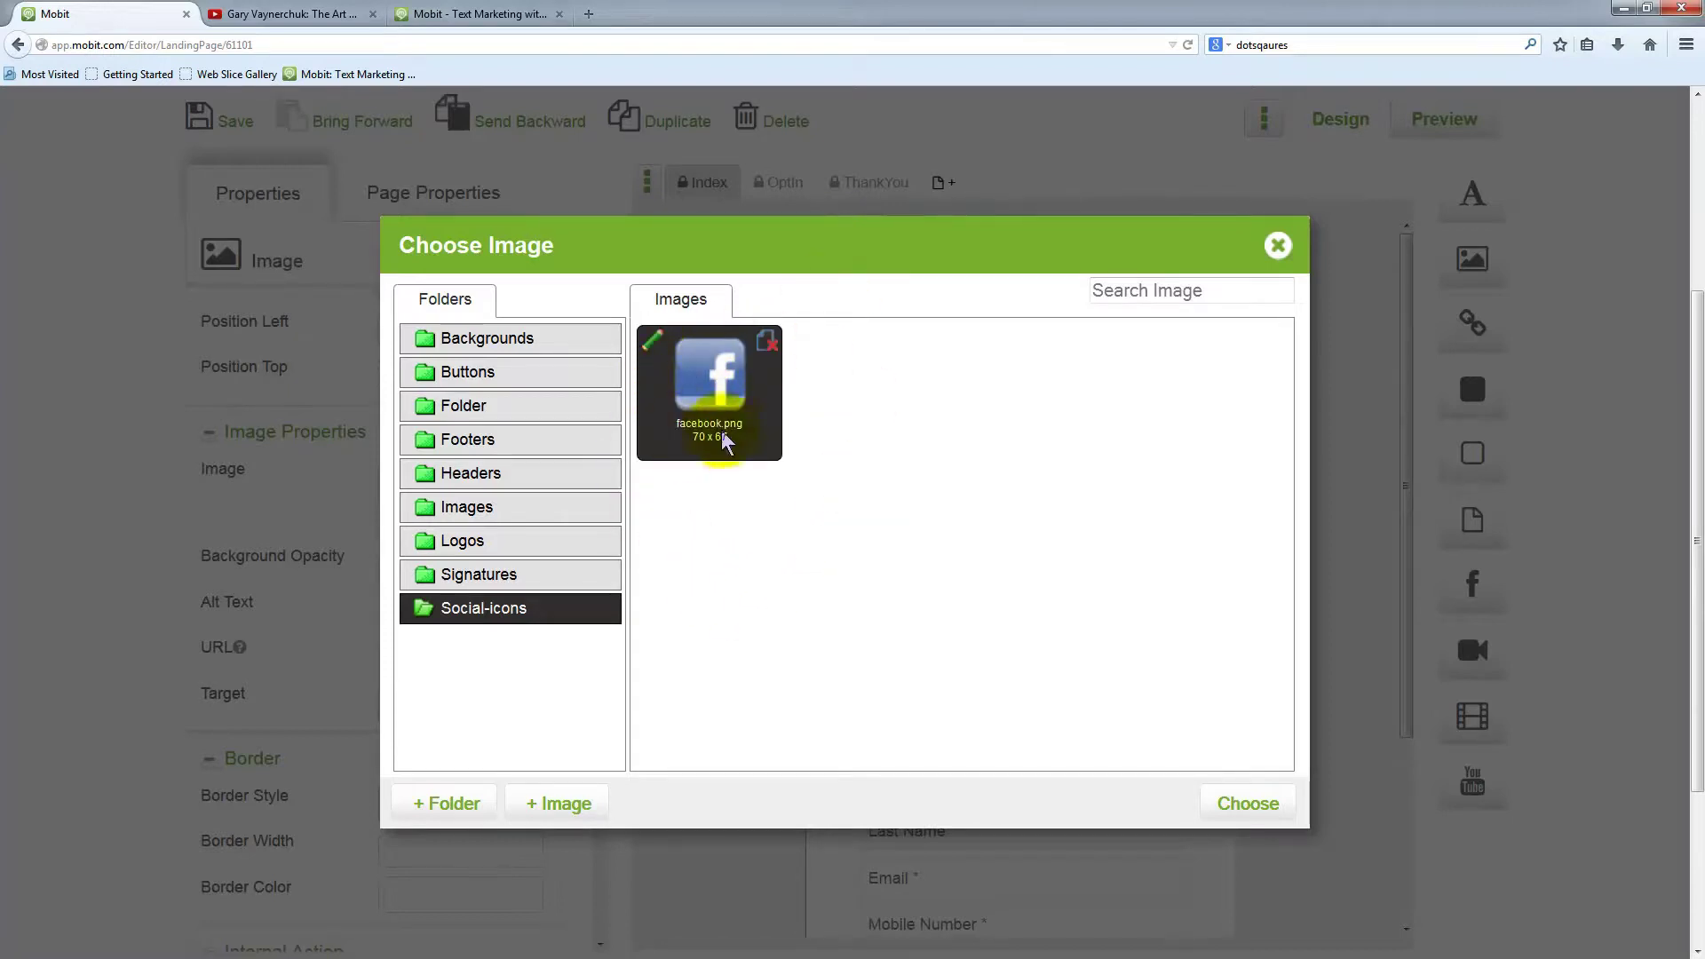
pyautogui.click(1247, 805)
pyautogui.moveTo(954, 426); pyautogui.dragTo(1126, 480)
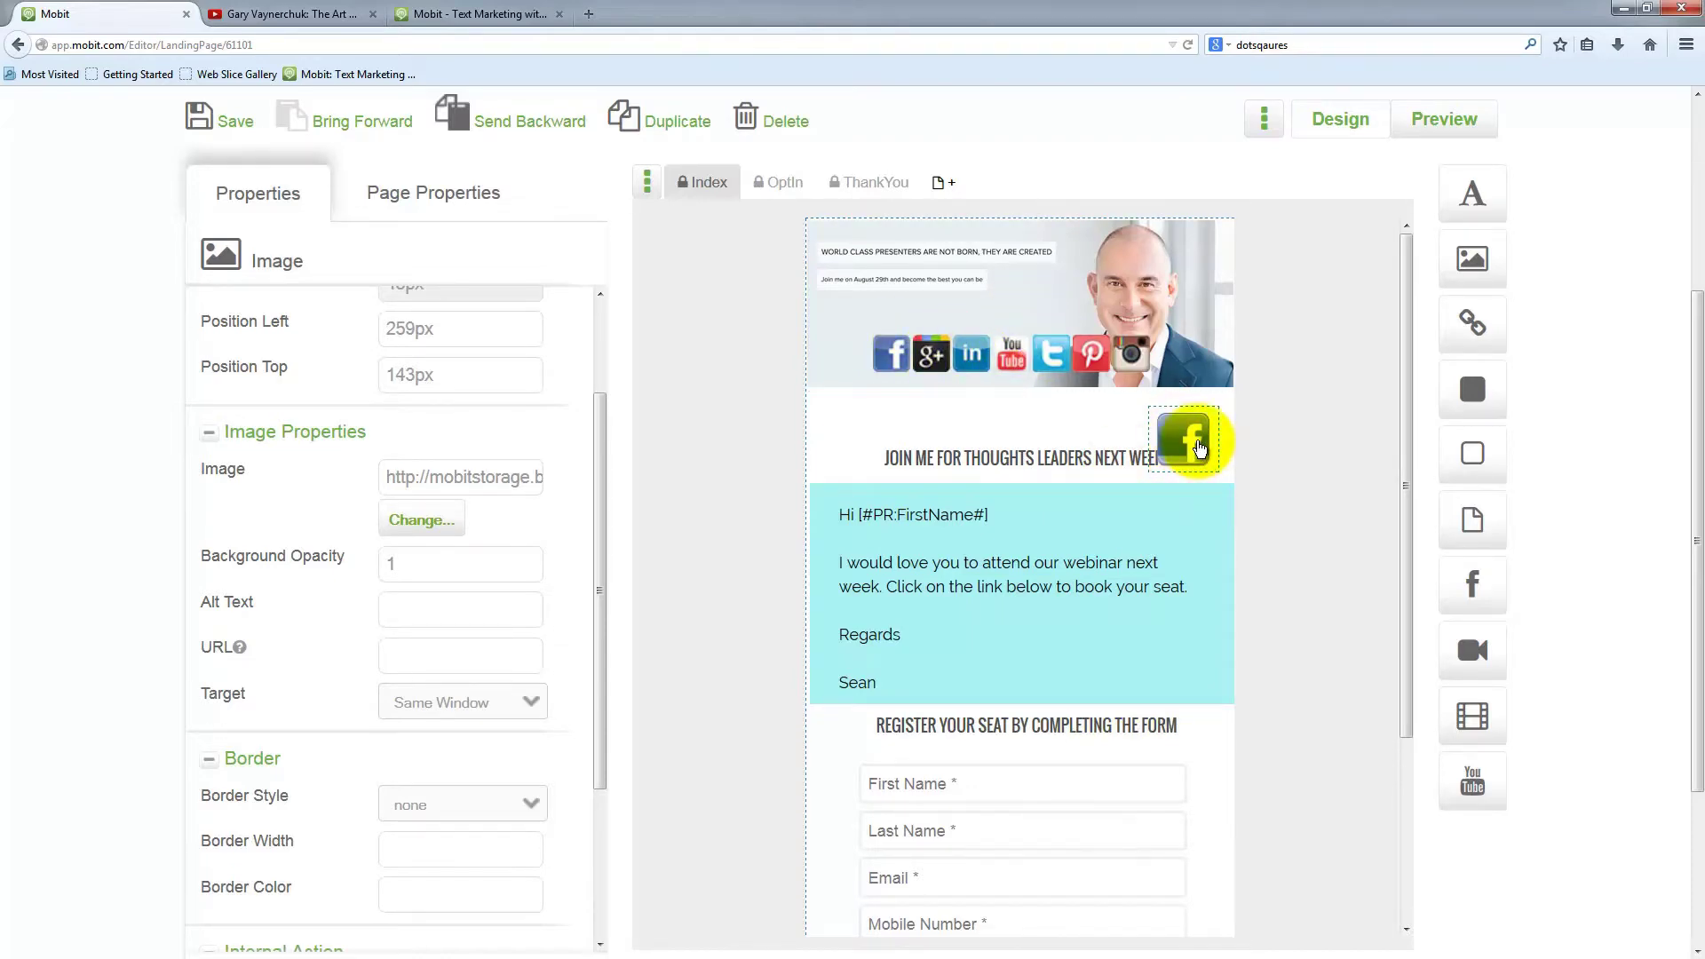
pyautogui.press('Delete')
pyautogui.click(857, 434)
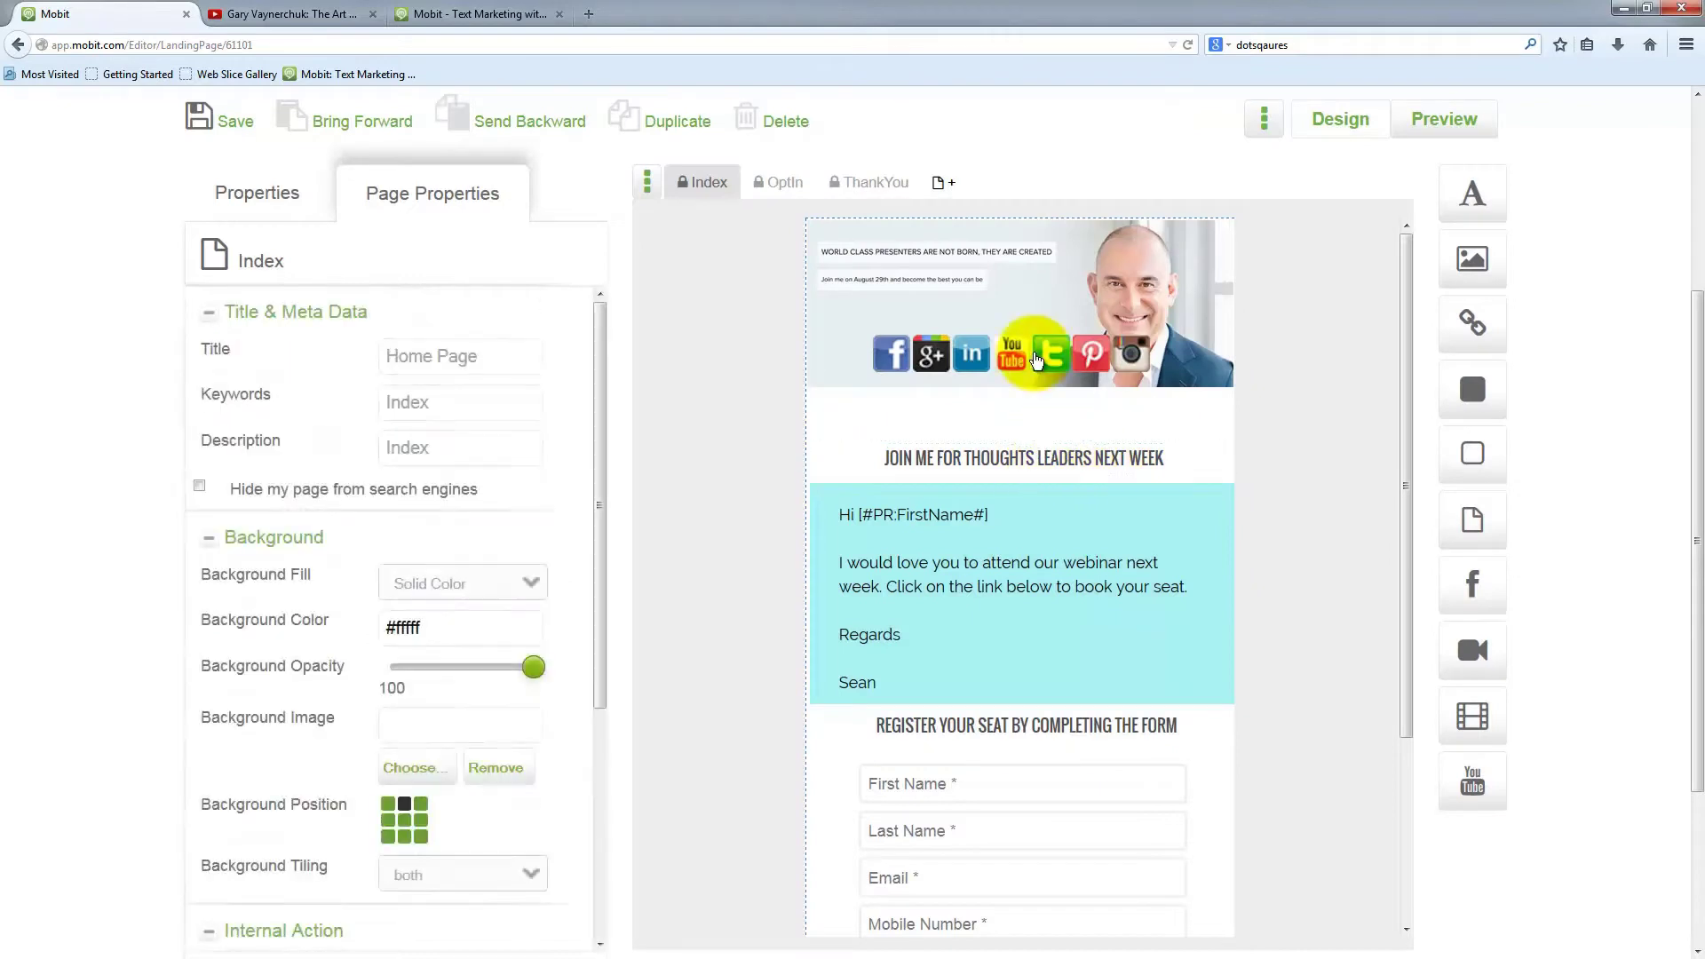
pyautogui.moveTo(1036, 358); pyautogui.dragTo(1054, 417)
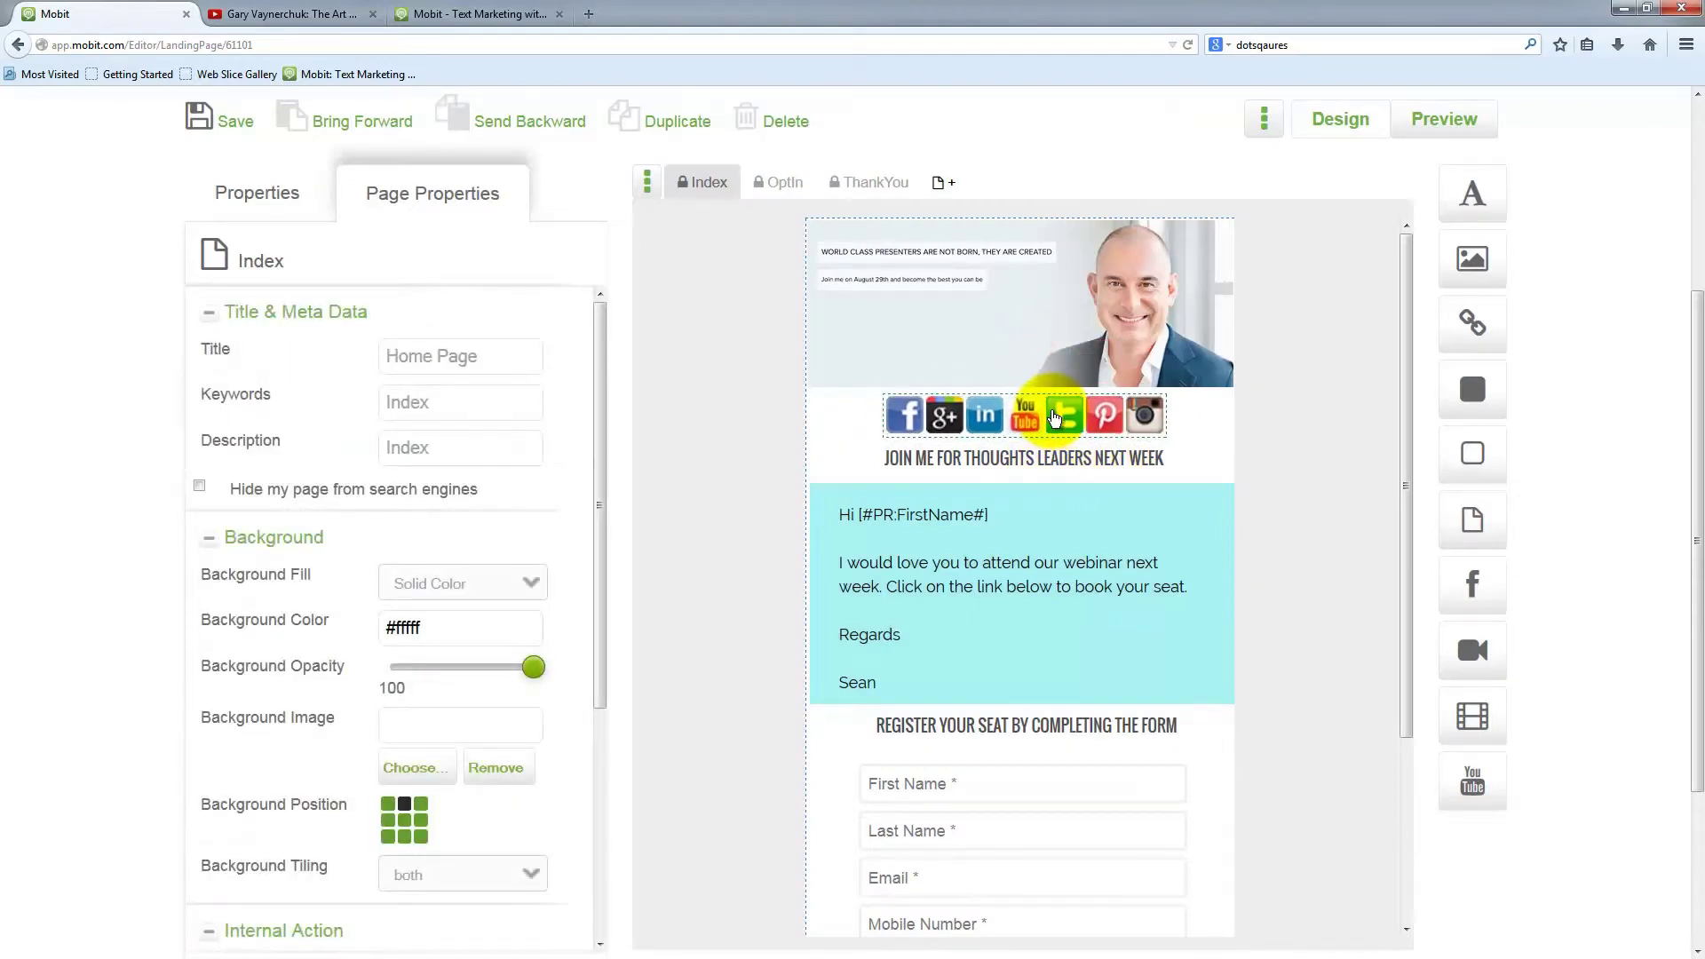
pyautogui.scroll(-3, 354, 571)
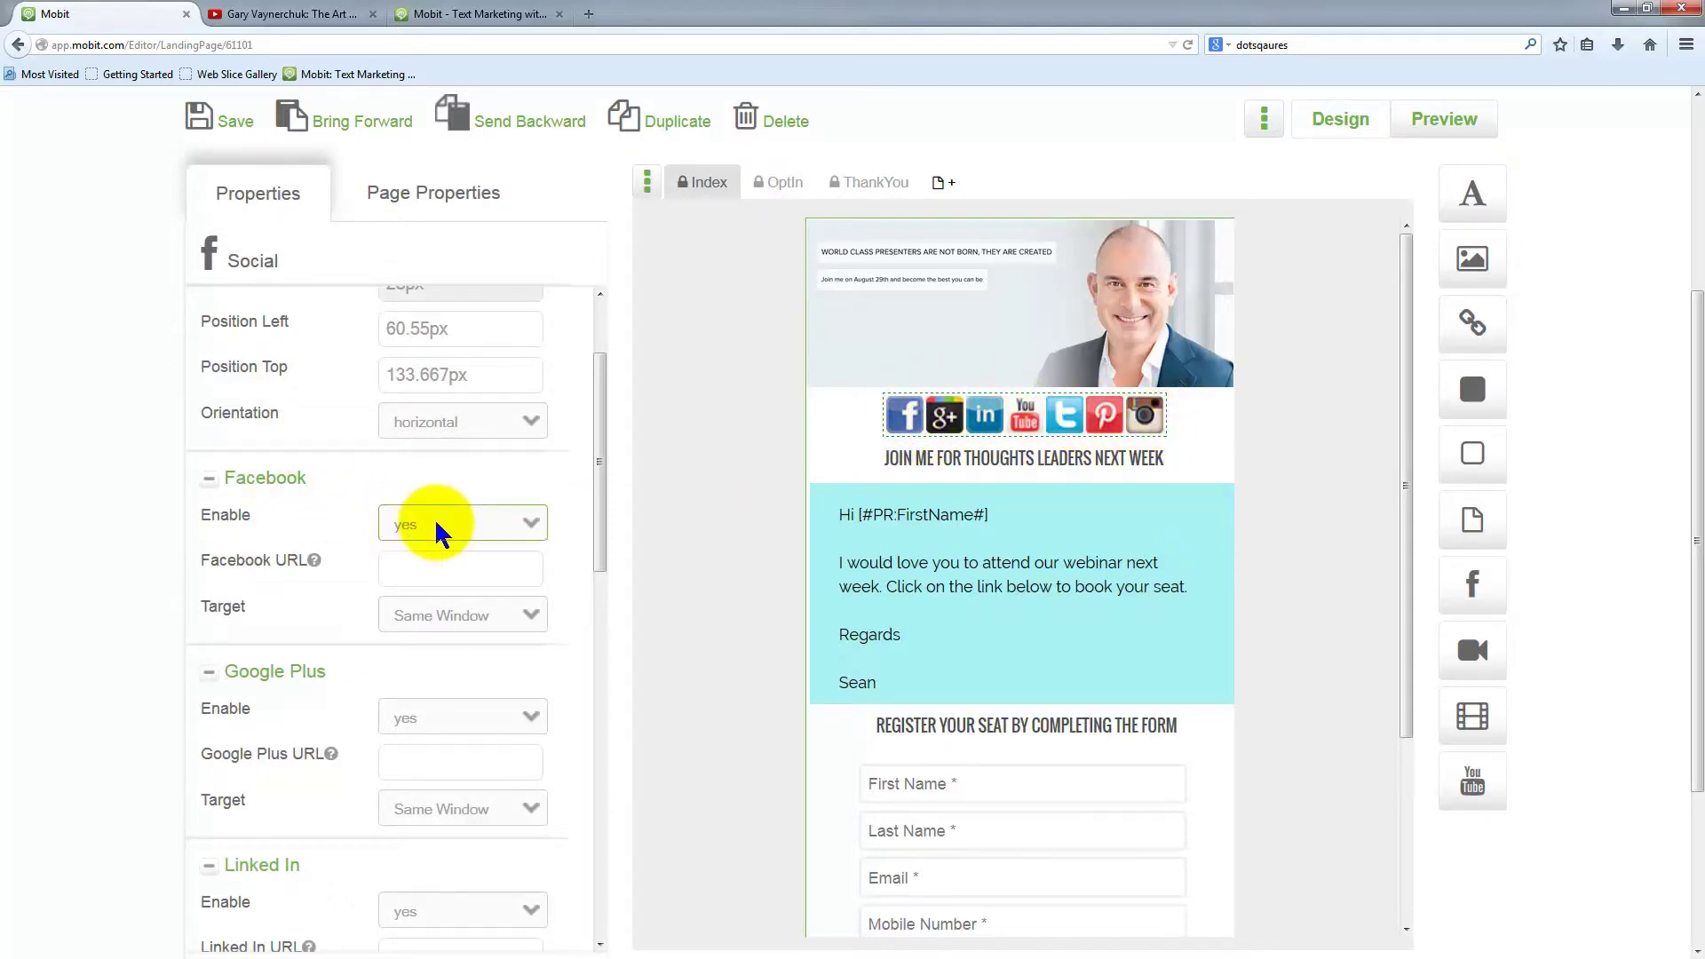
# Set Google Plus Enable to no in the Social widget properties and select the LinkedIn URL field
pyautogui.scroll(1, 417, 480)
pyautogui.scroll(1, 417, 480)
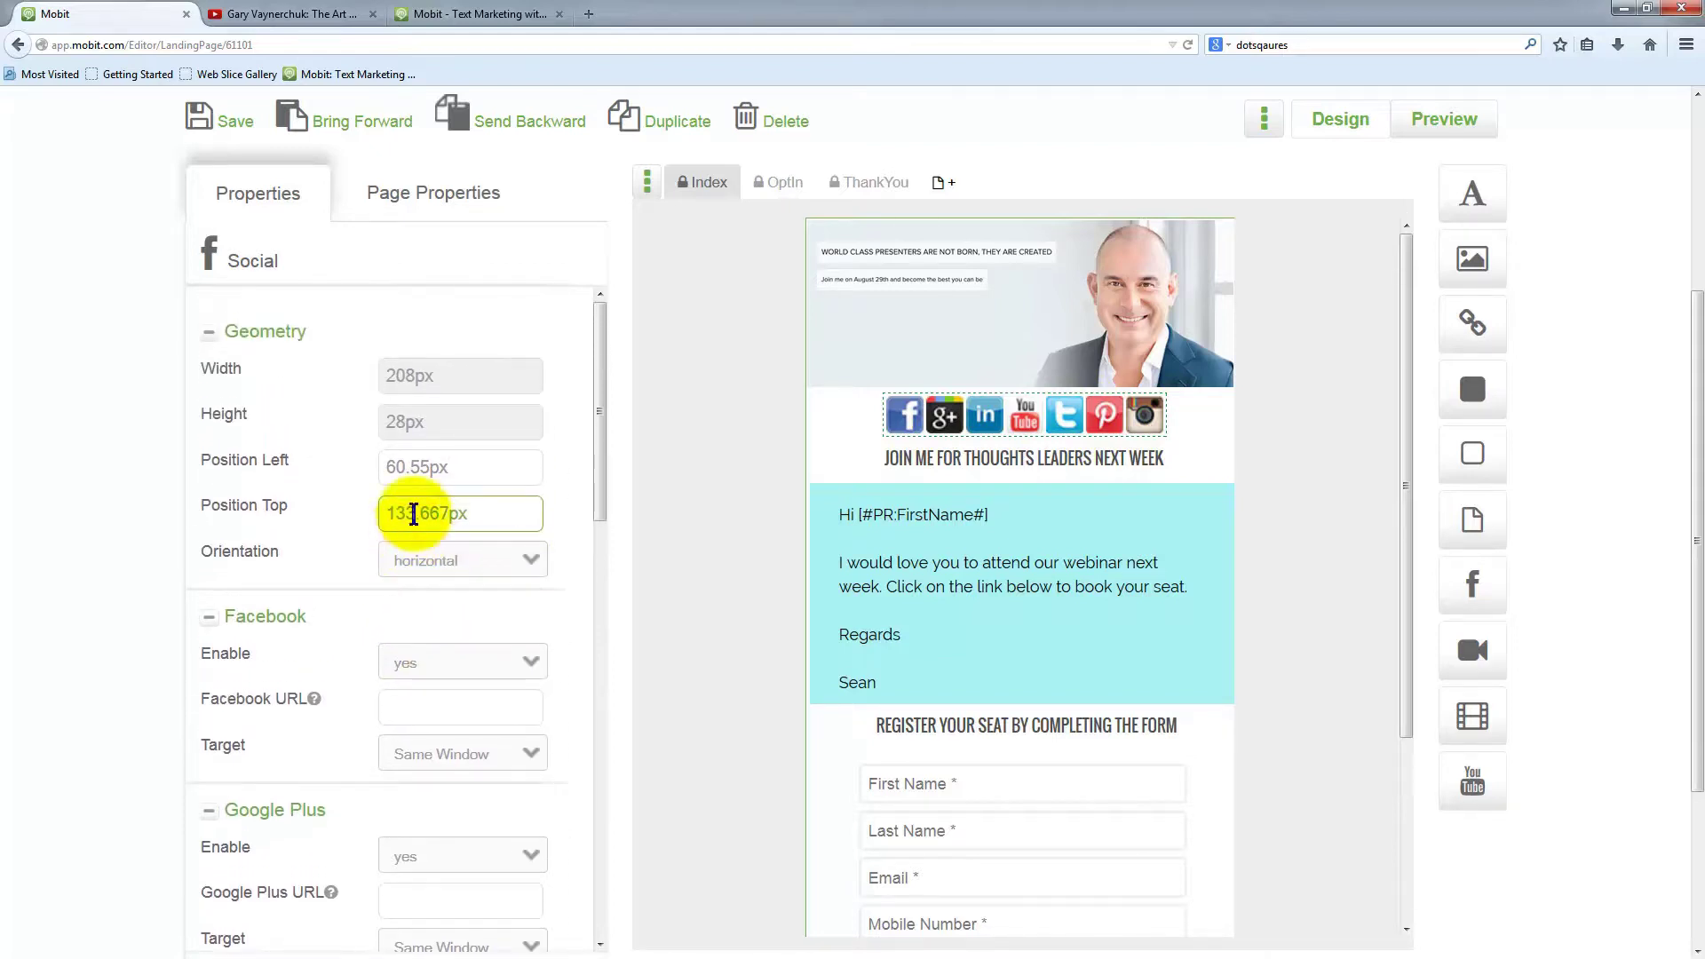
pyautogui.scroll(-2, 461, 716)
pyautogui.scroll(-2, 461, 721)
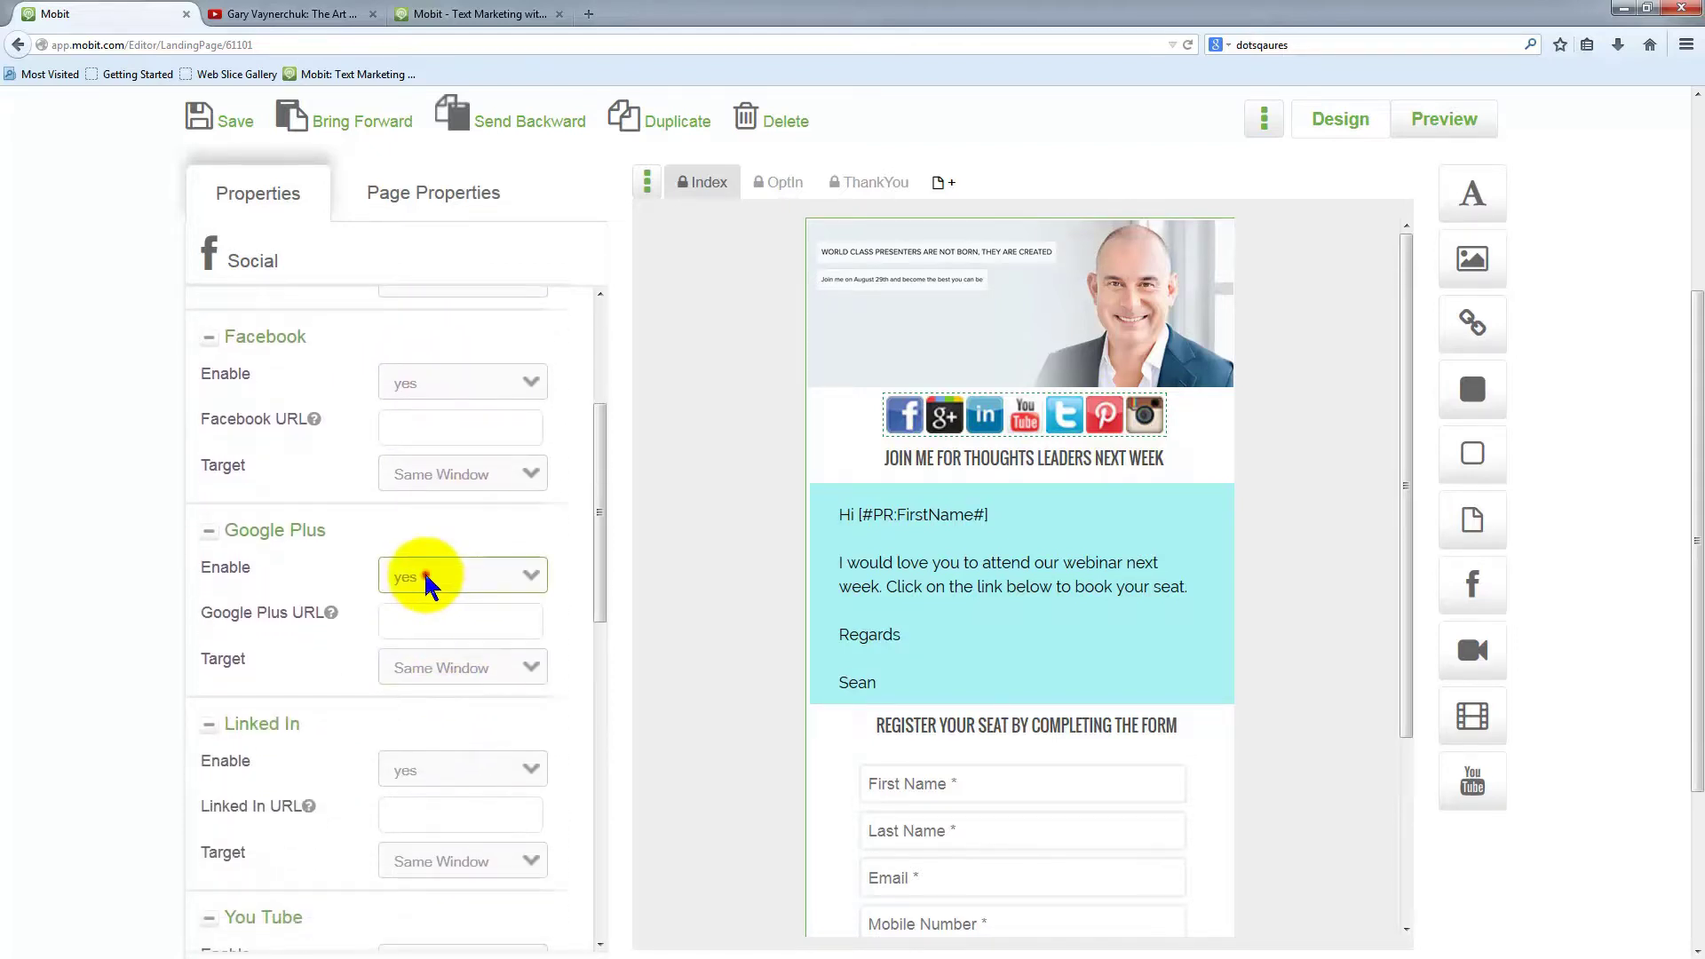
pyautogui.click(429, 577)
pyautogui.click(423, 614)
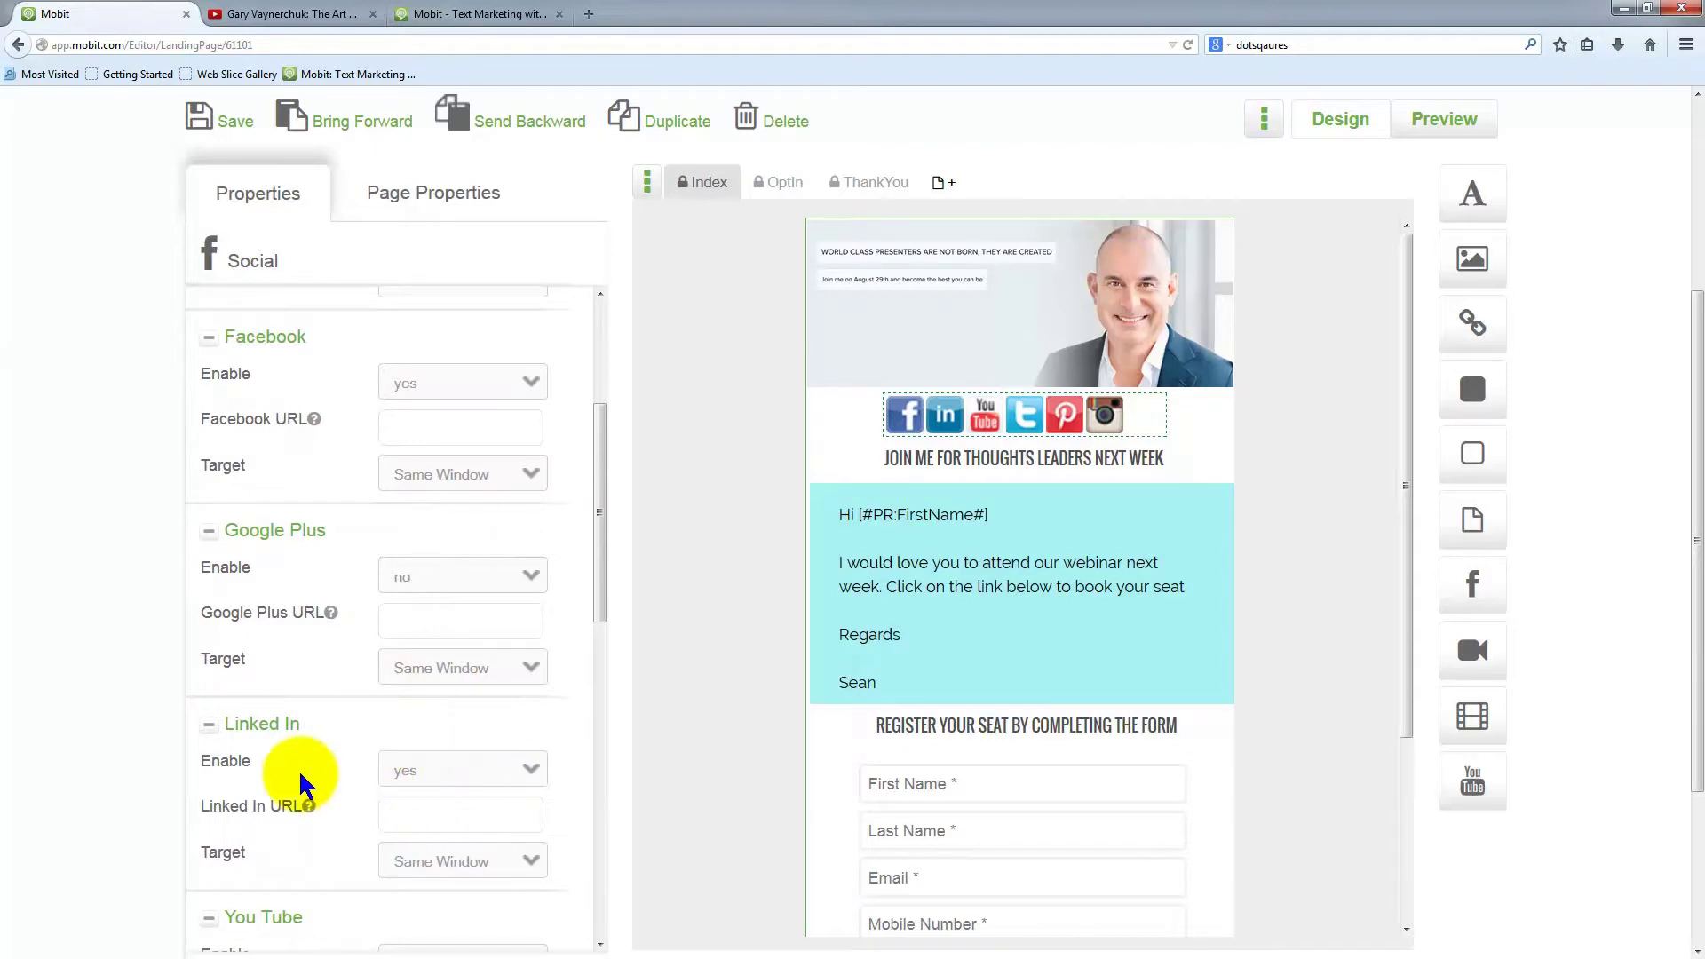
pyautogui.scroll(-3, 342, 741)
pyautogui.click(397, 646)
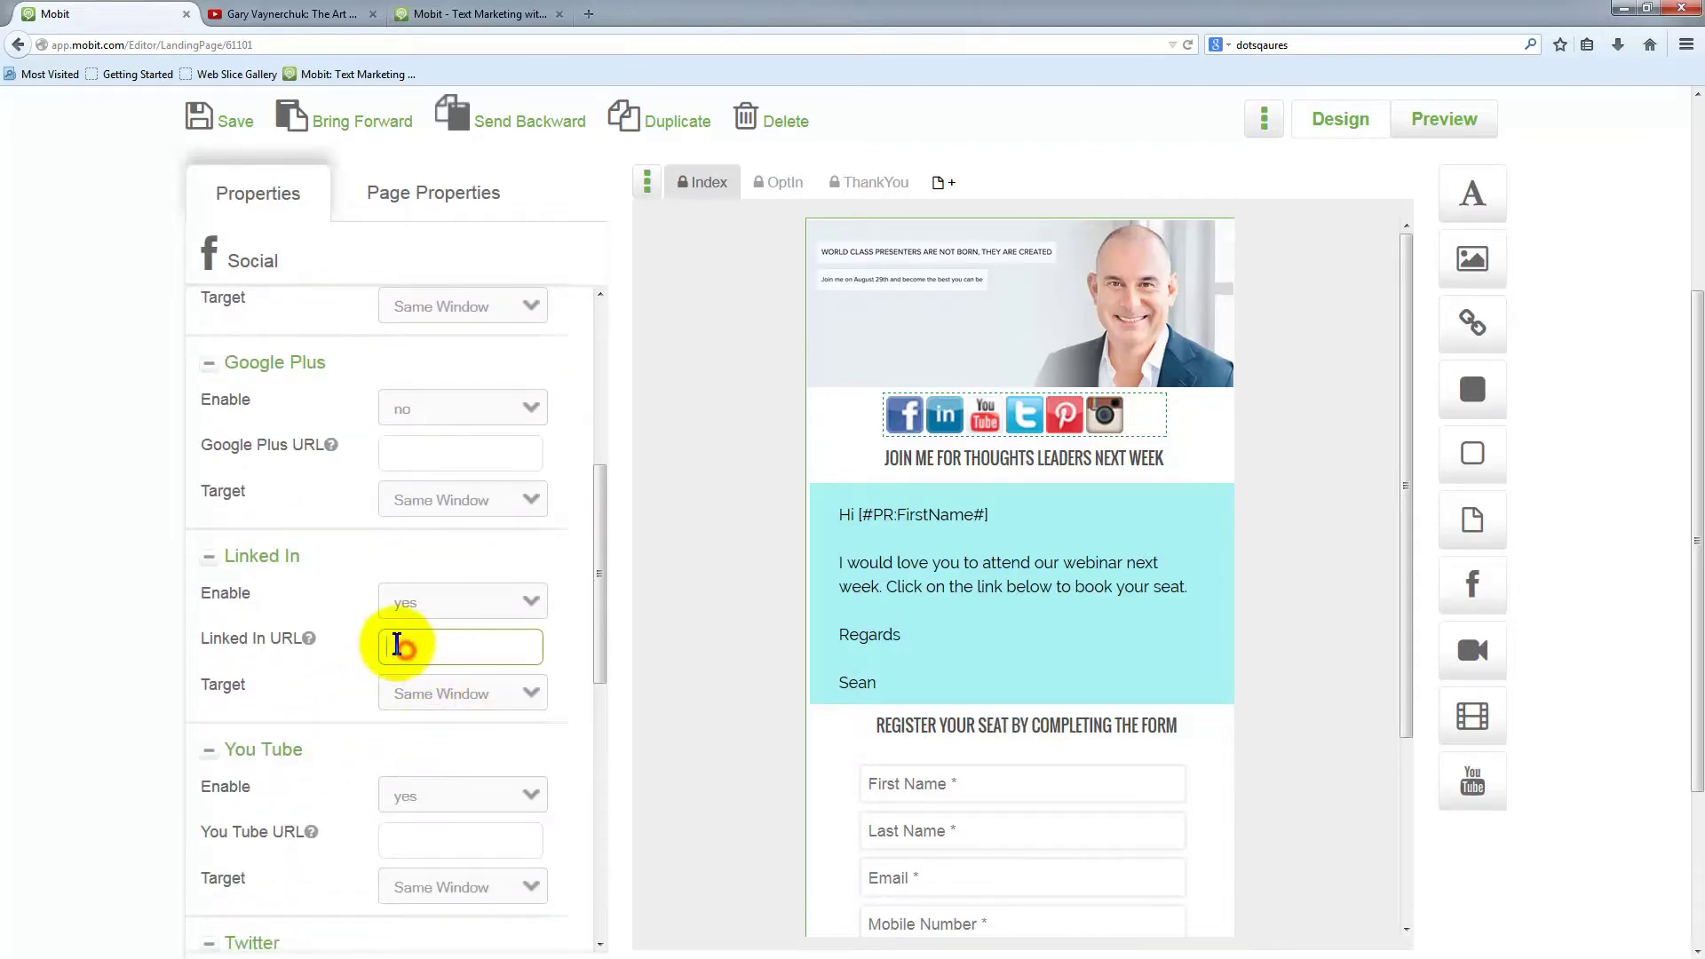
pyautogui.click(401, 646)
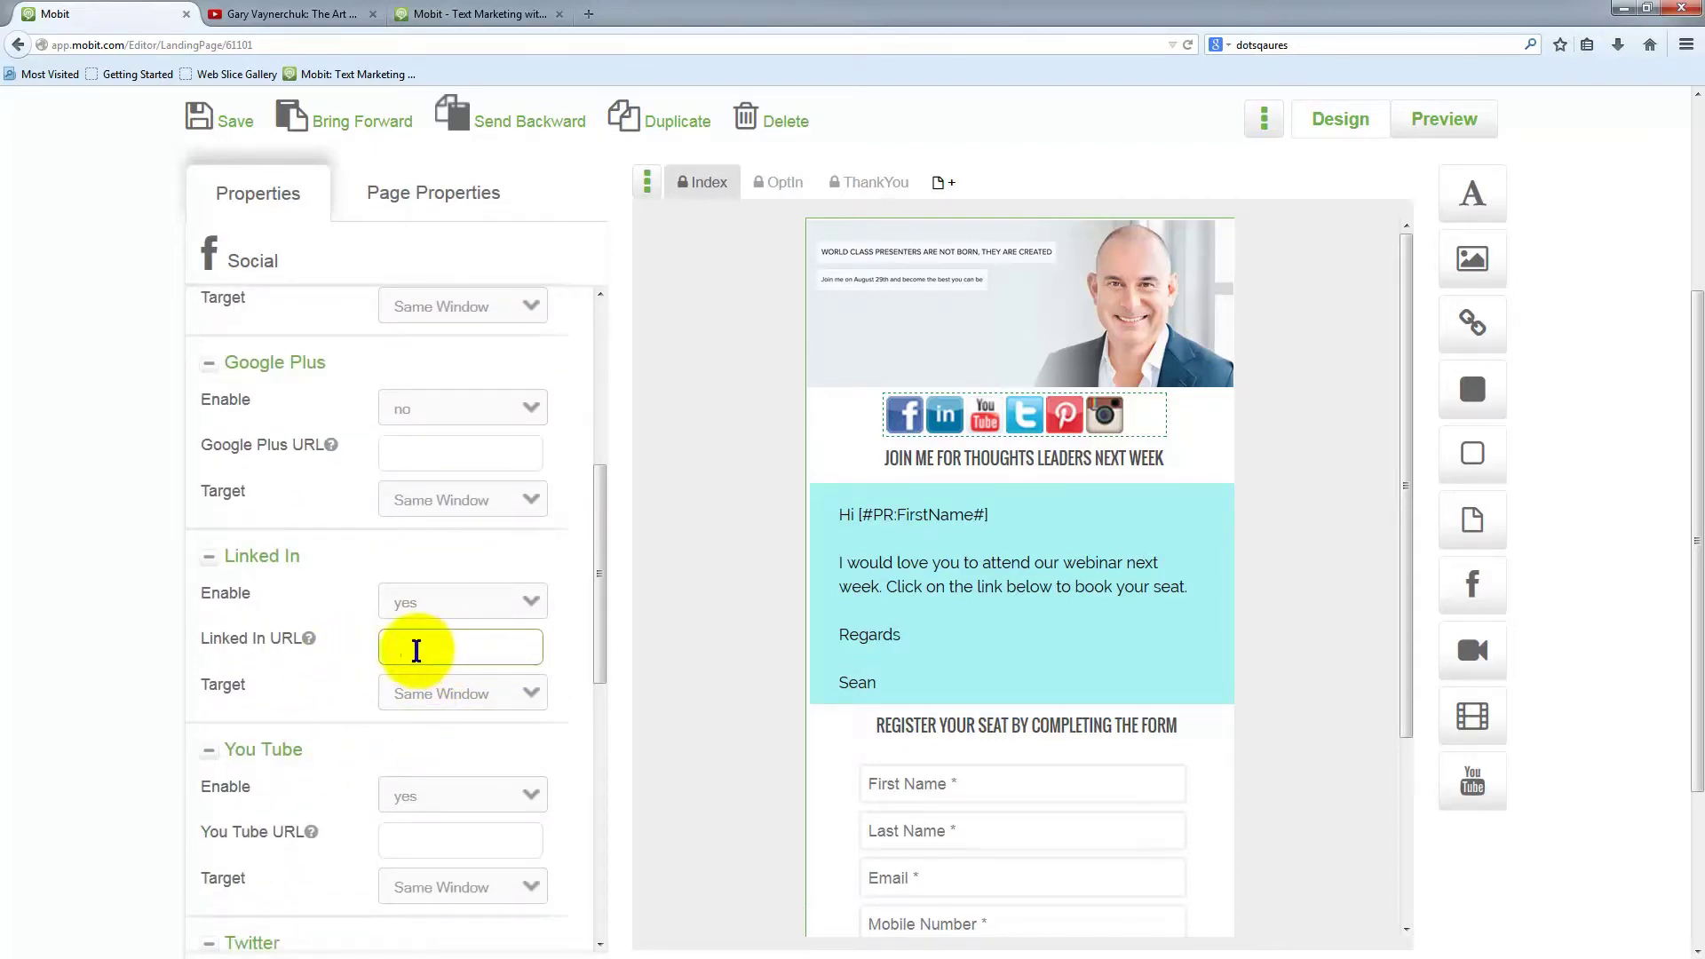
pyautogui.scroll(-3, 380, 753)
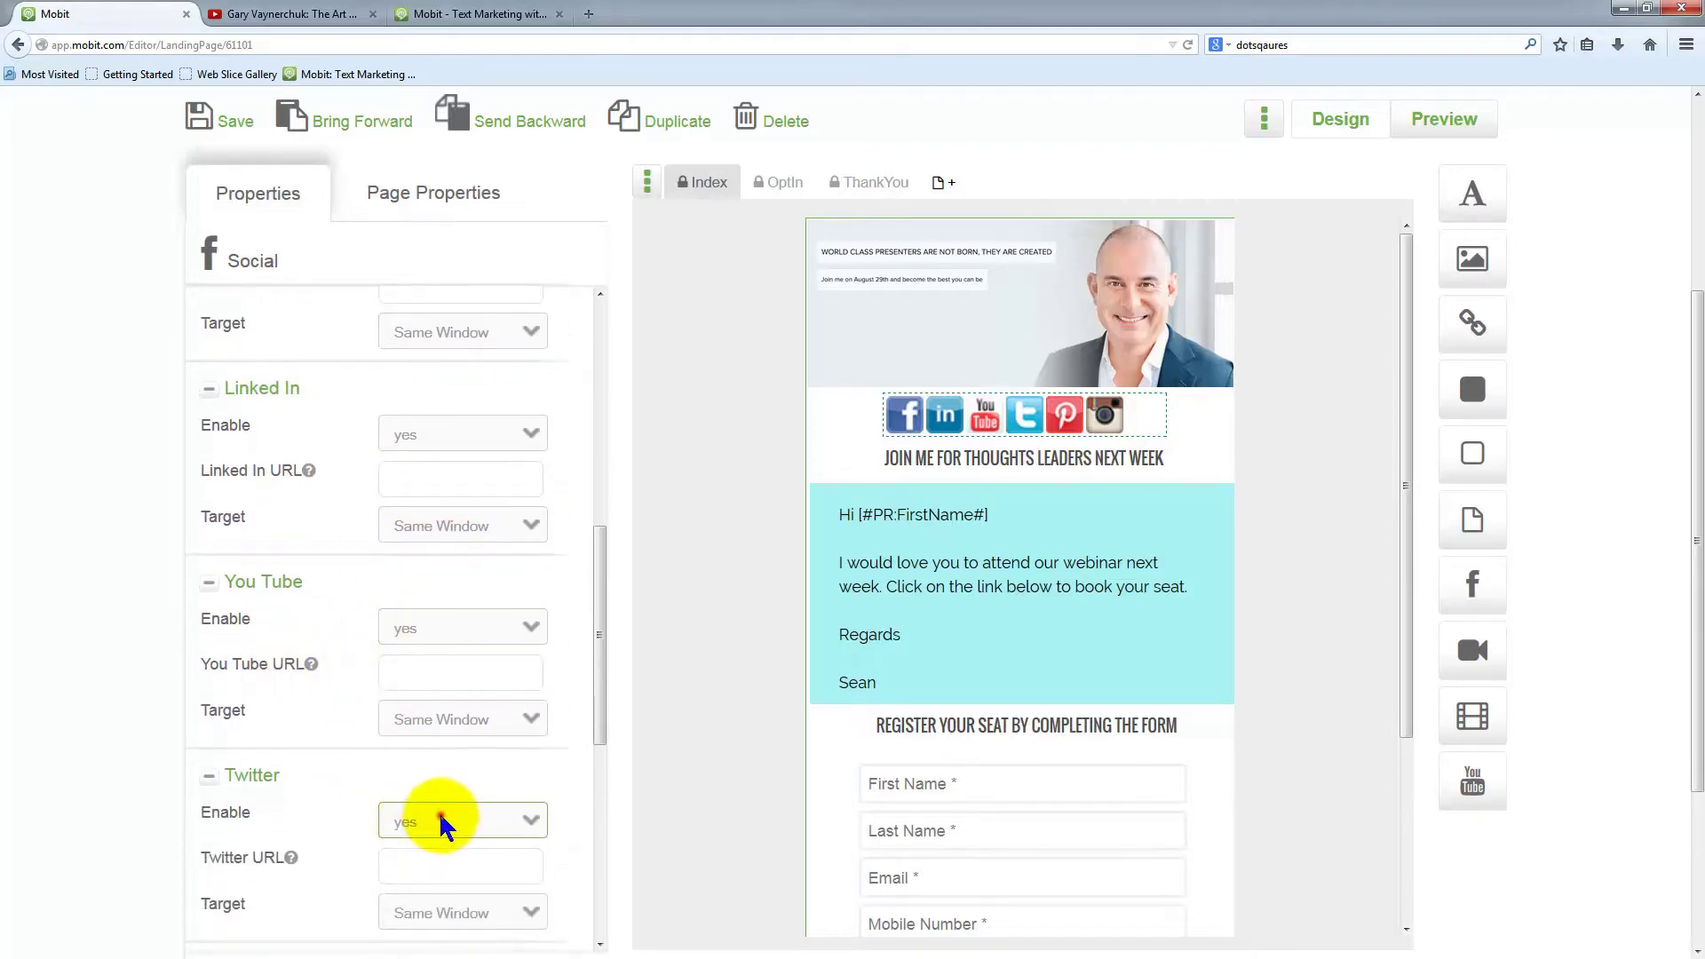
# Keep Twitter enabled and set Pinterest and Instagram Enable to no
pyautogui.click(441, 815)
pyautogui.click(370, 839)
pyautogui.scroll(-4, 380, 781)
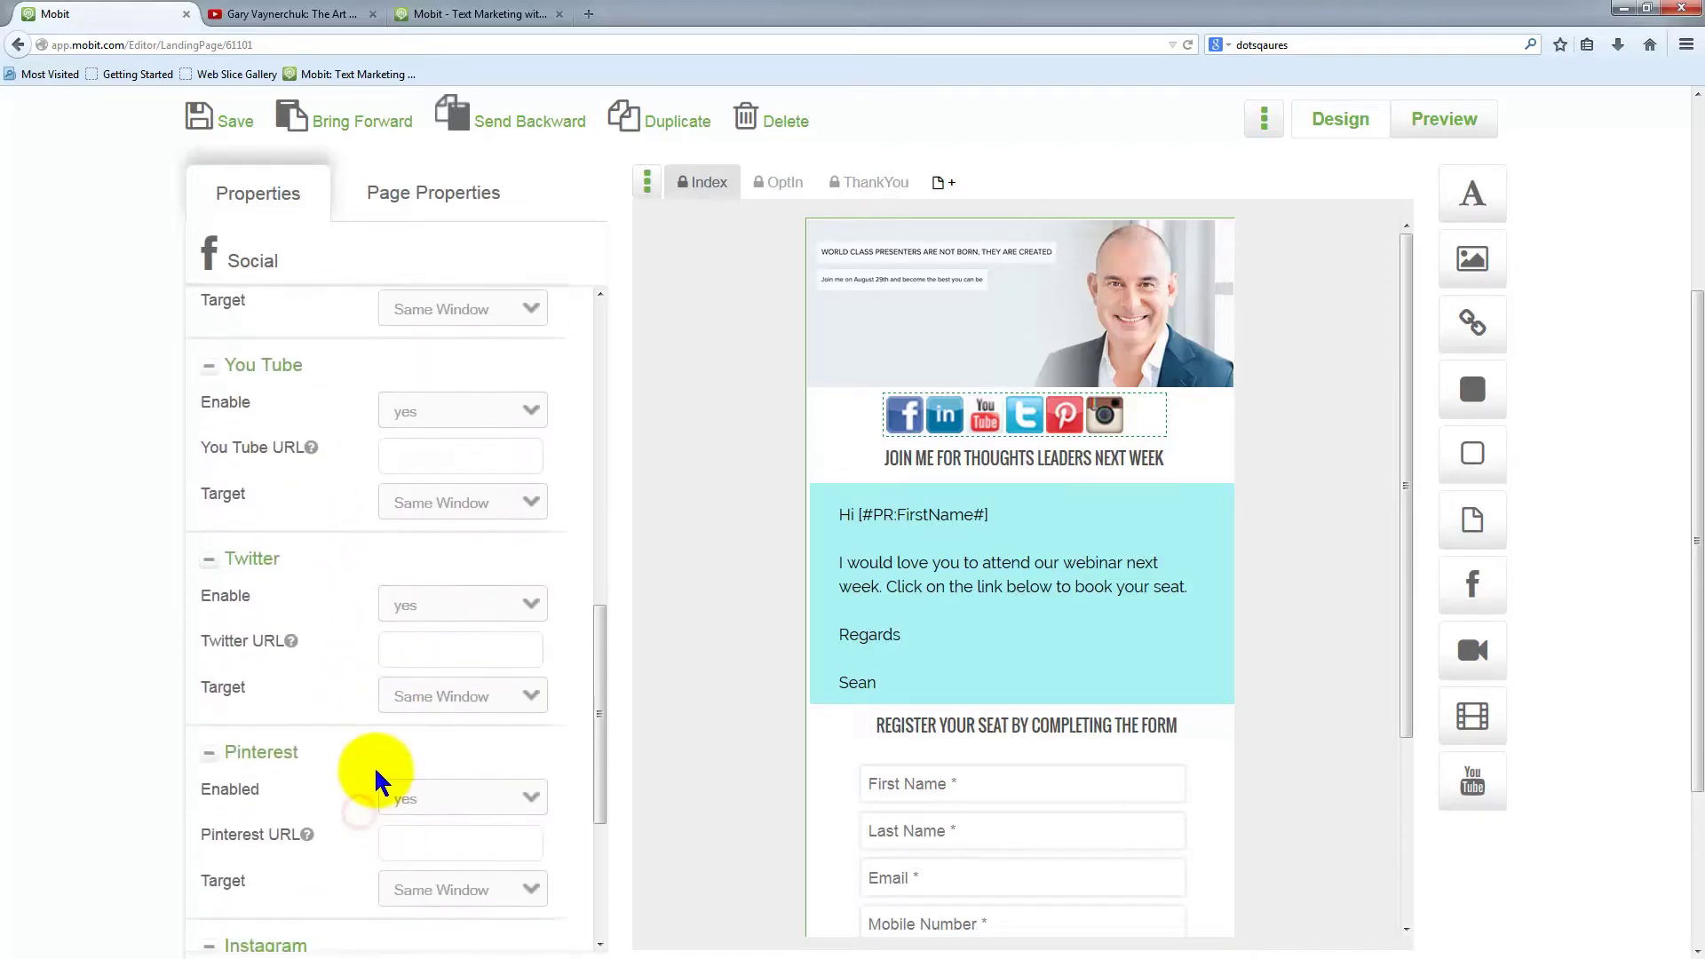
pyautogui.click(435, 793)
pyautogui.click(426, 820)
pyautogui.scroll(-5, 337, 799)
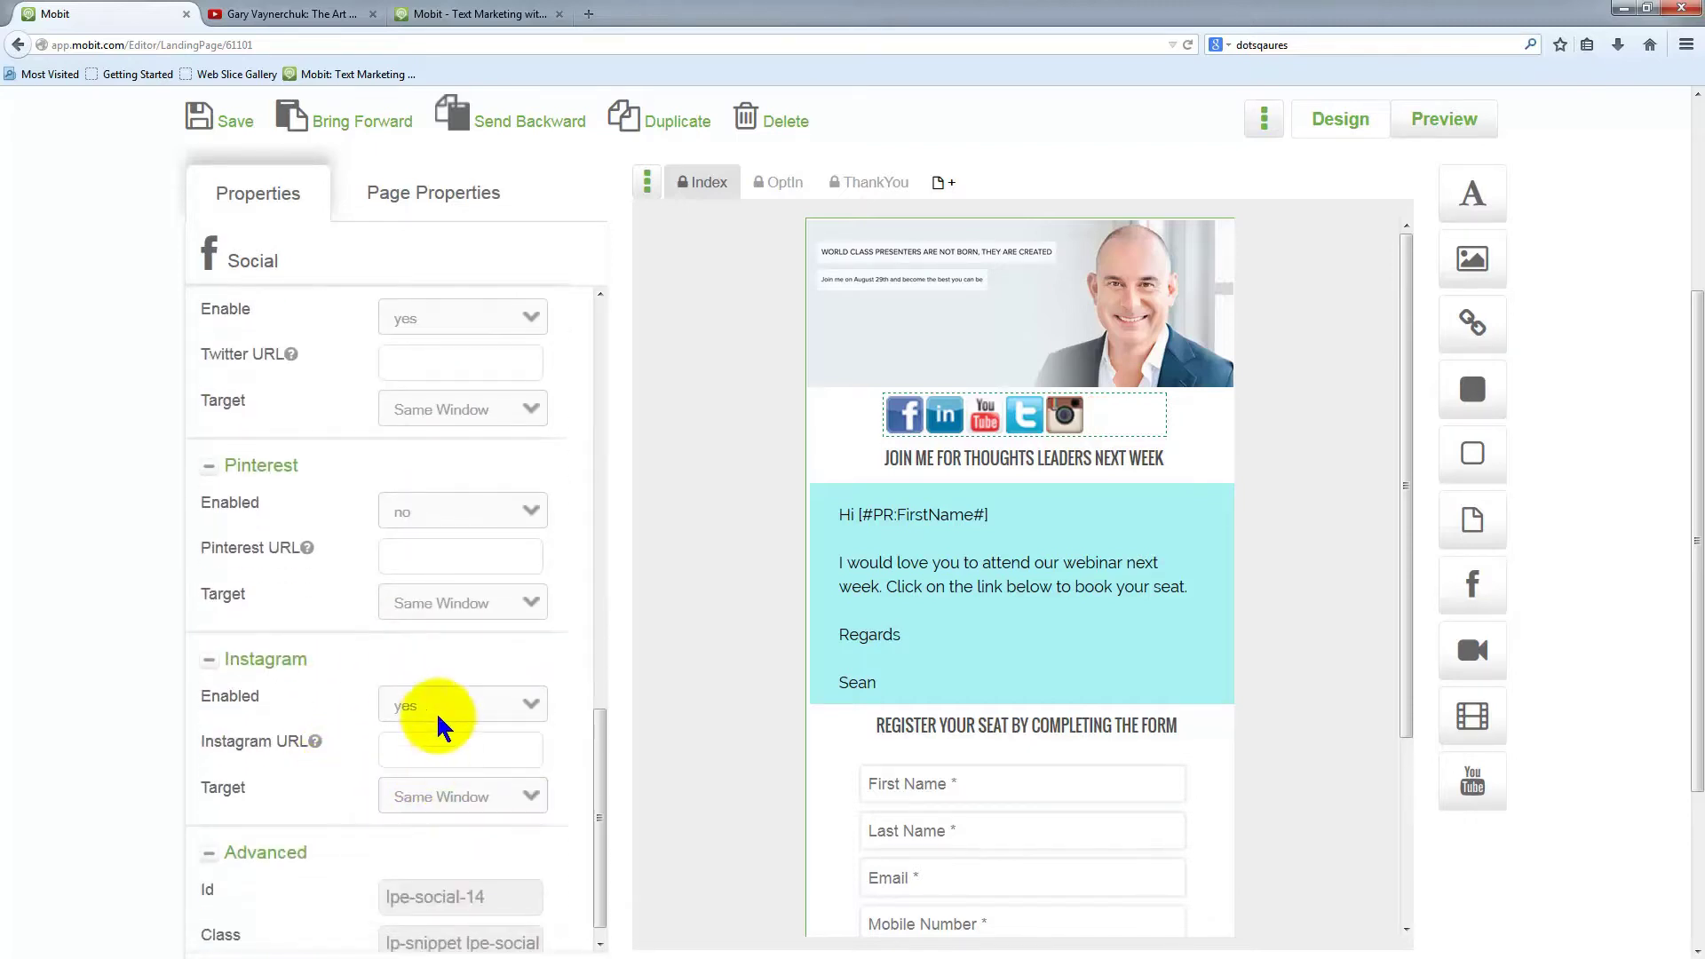
pyautogui.click(428, 748)
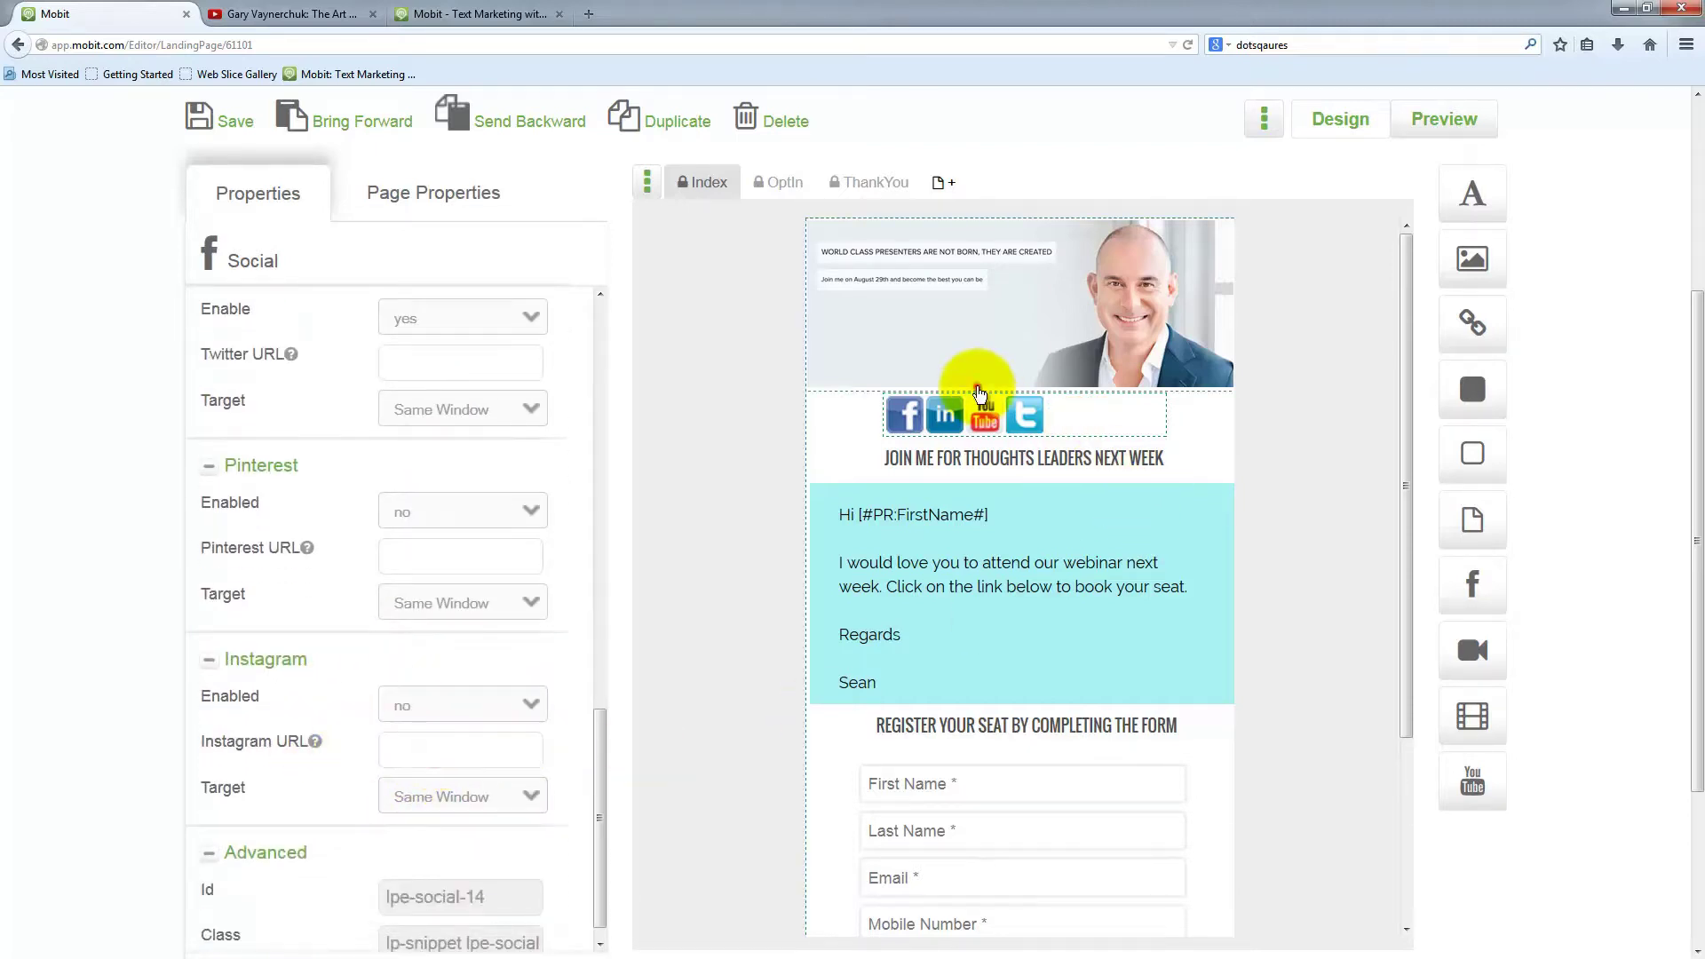
# Centre the social icon bar under the header photo and select the LinkedIn URL field
pyautogui.click(996, 422)
pyautogui.moveTo(996, 421); pyautogui.dragTo(1047, 419)
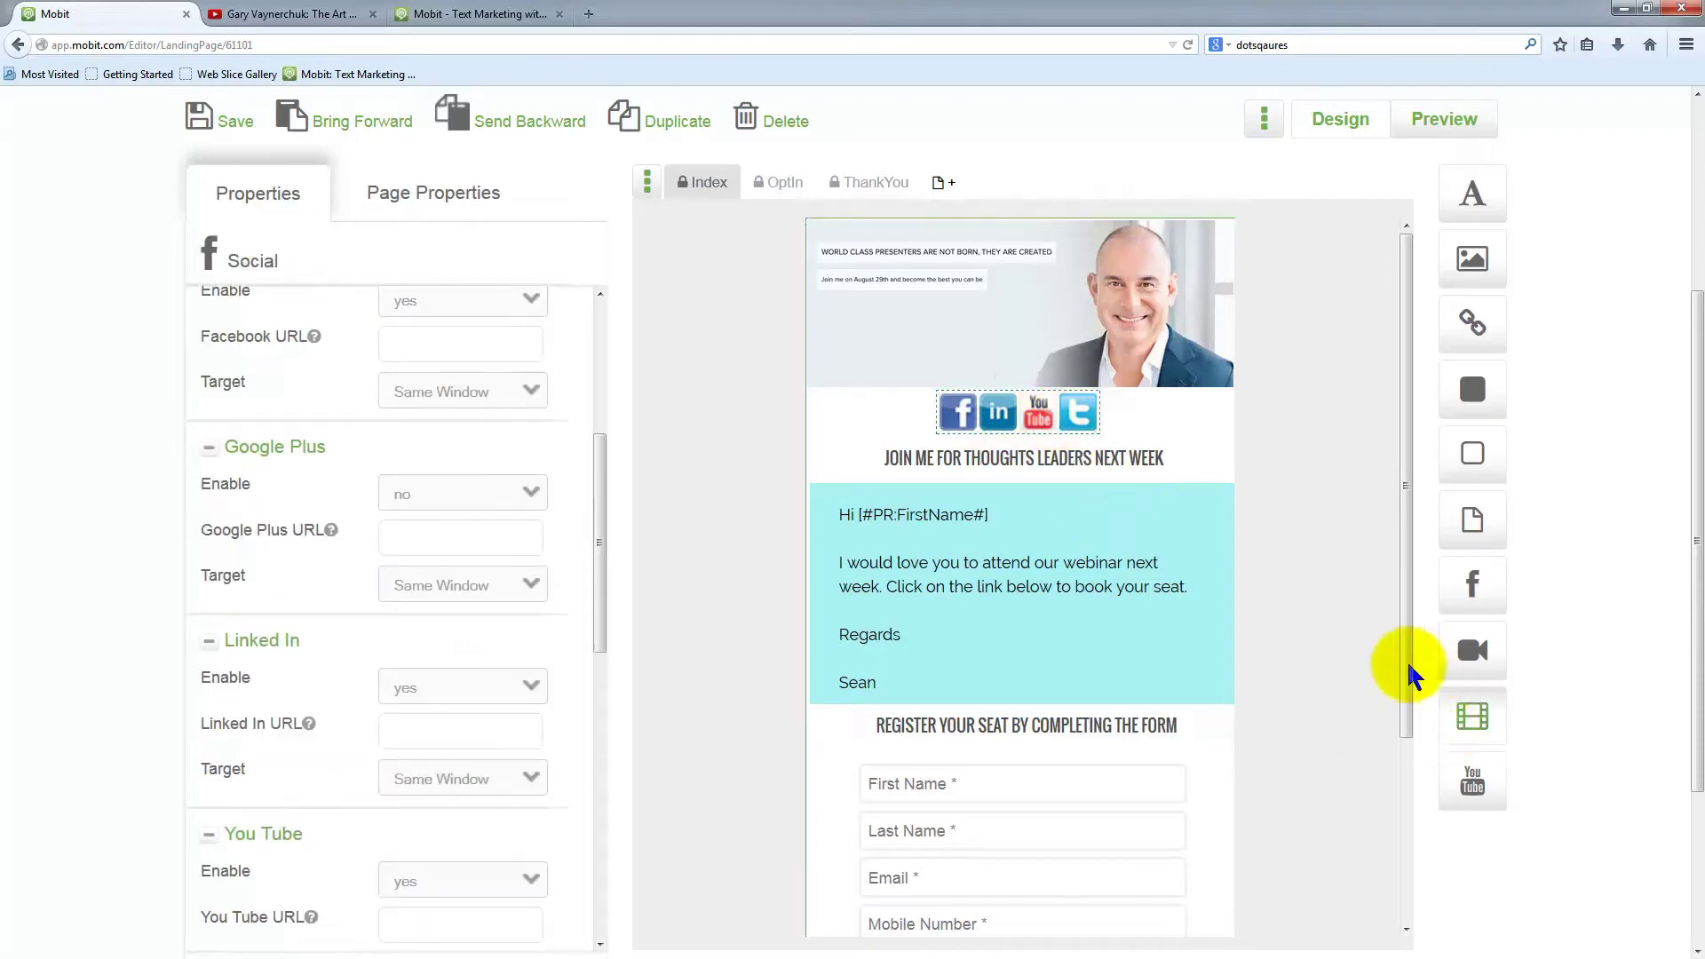
pyautogui.click(437, 730)
pyautogui.moveTo(210, 725); pyautogui.dragTo(297, 725)
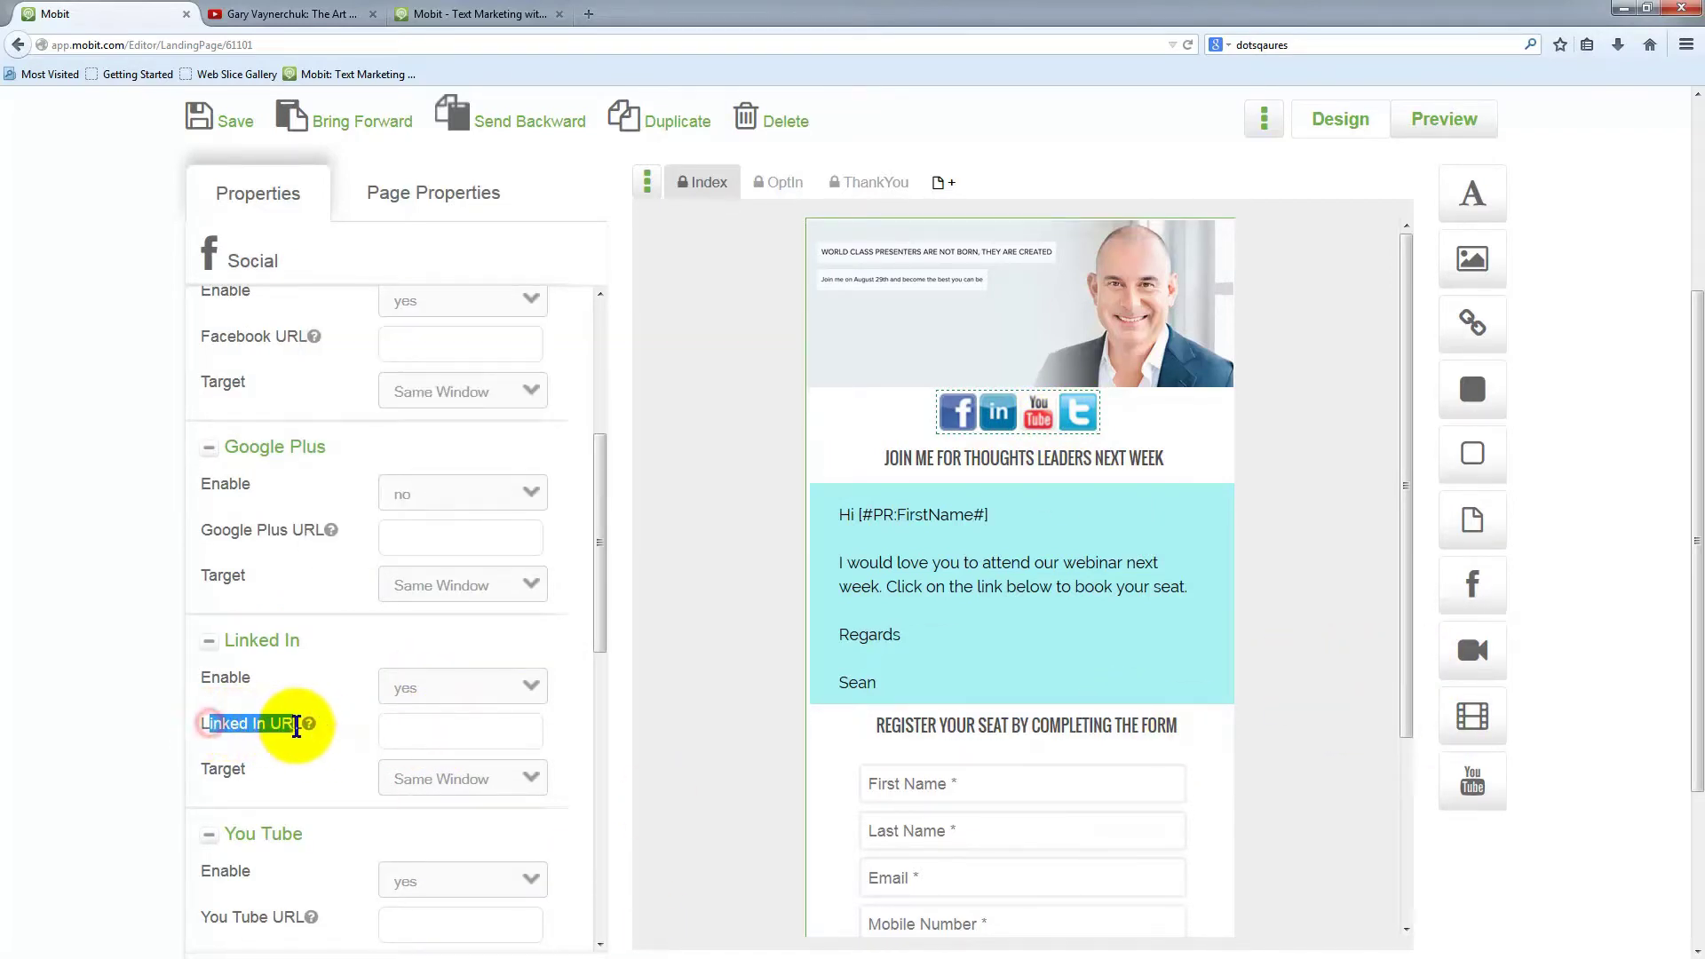
pyautogui.click(412, 735)
pyautogui.moveTo(308, 725)
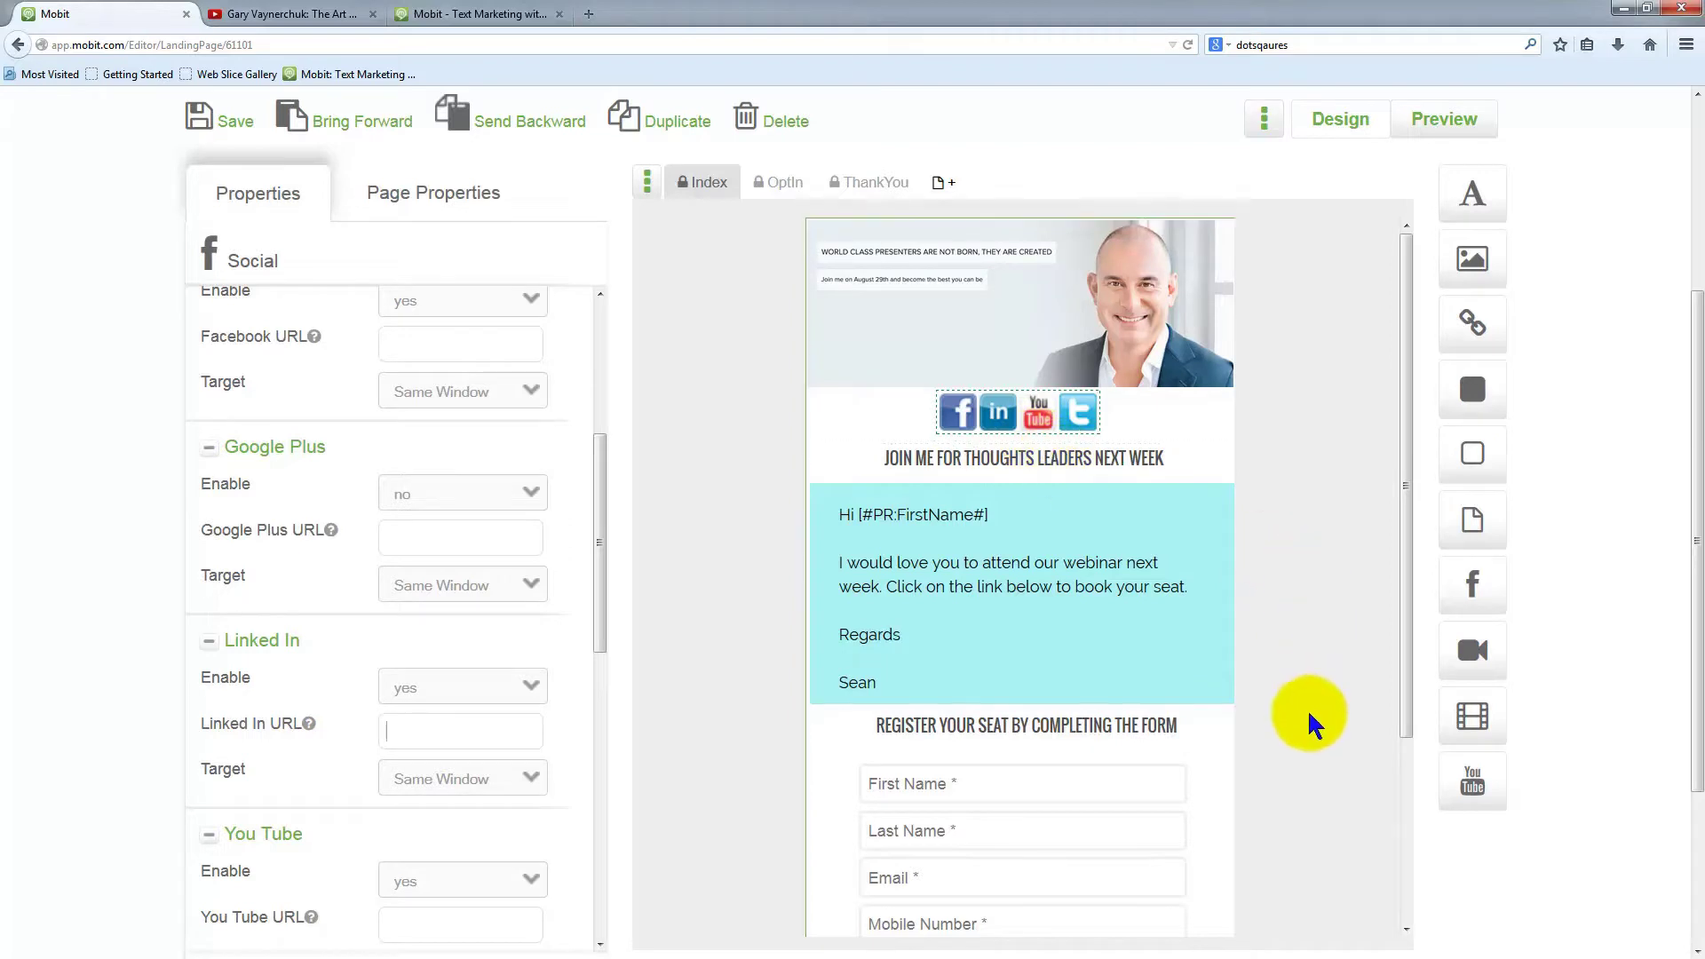
# Drag the UNSUBSCRIBE, POLICIES and T+C's links into a row along the page's bottom edge
pyautogui.scroll(-3, 1296, 712)
pyautogui.click(1034, 529)
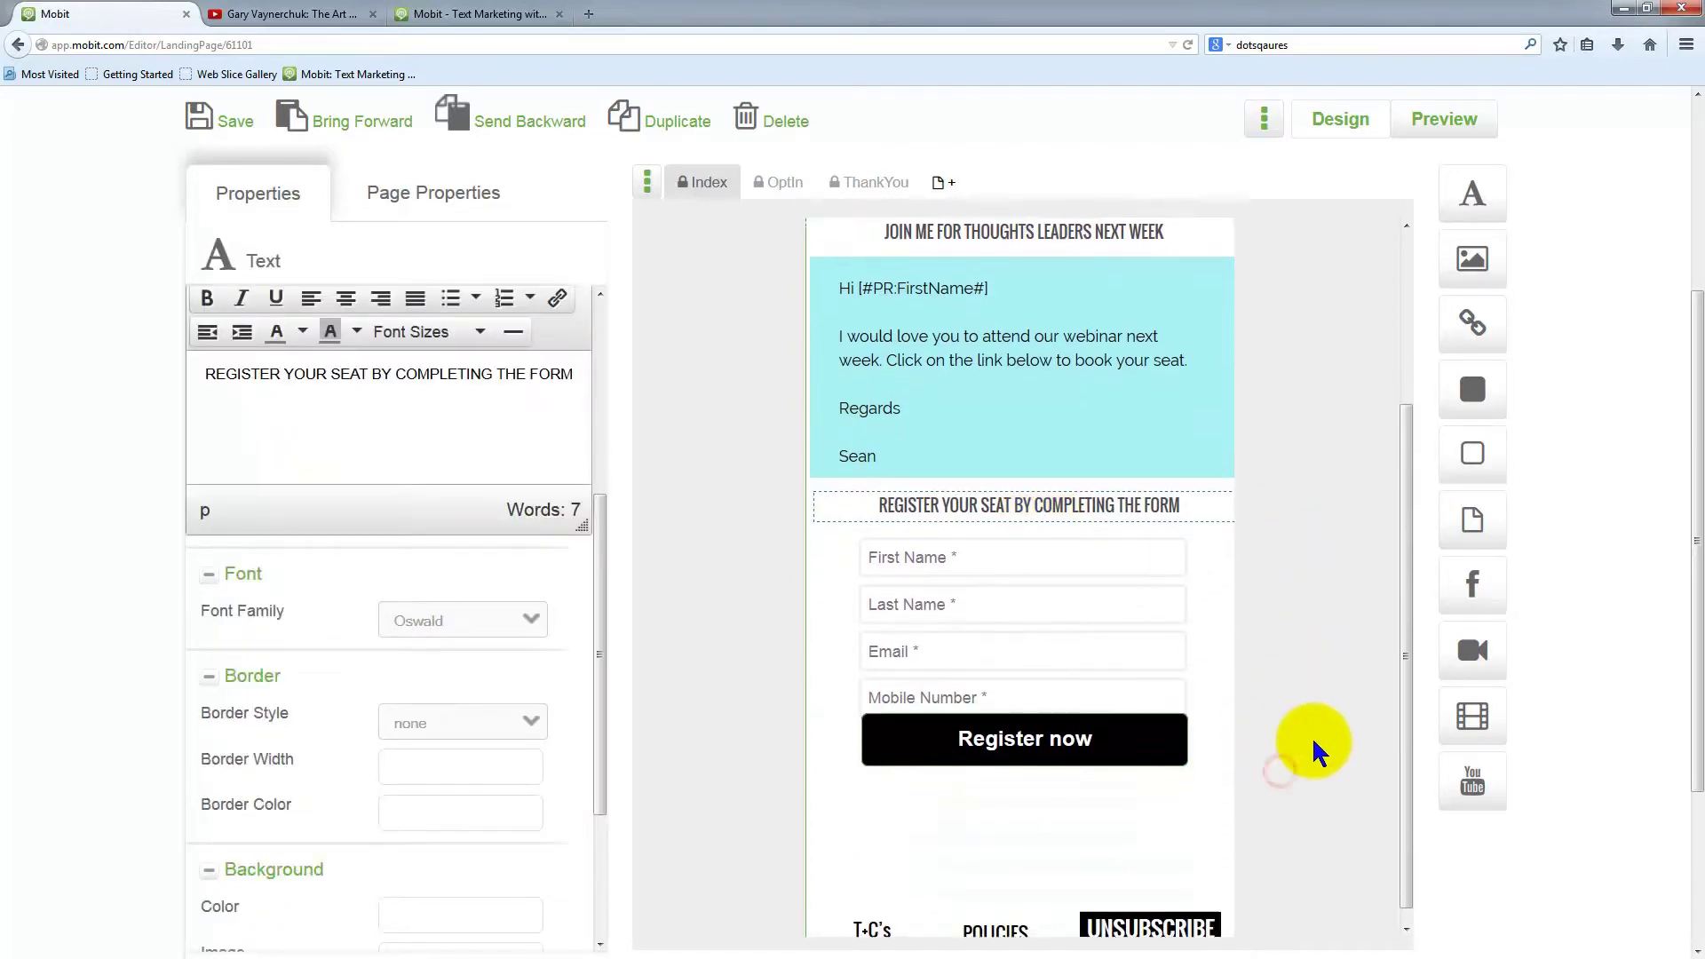
pyautogui.scroll(-5, 1270, 737)
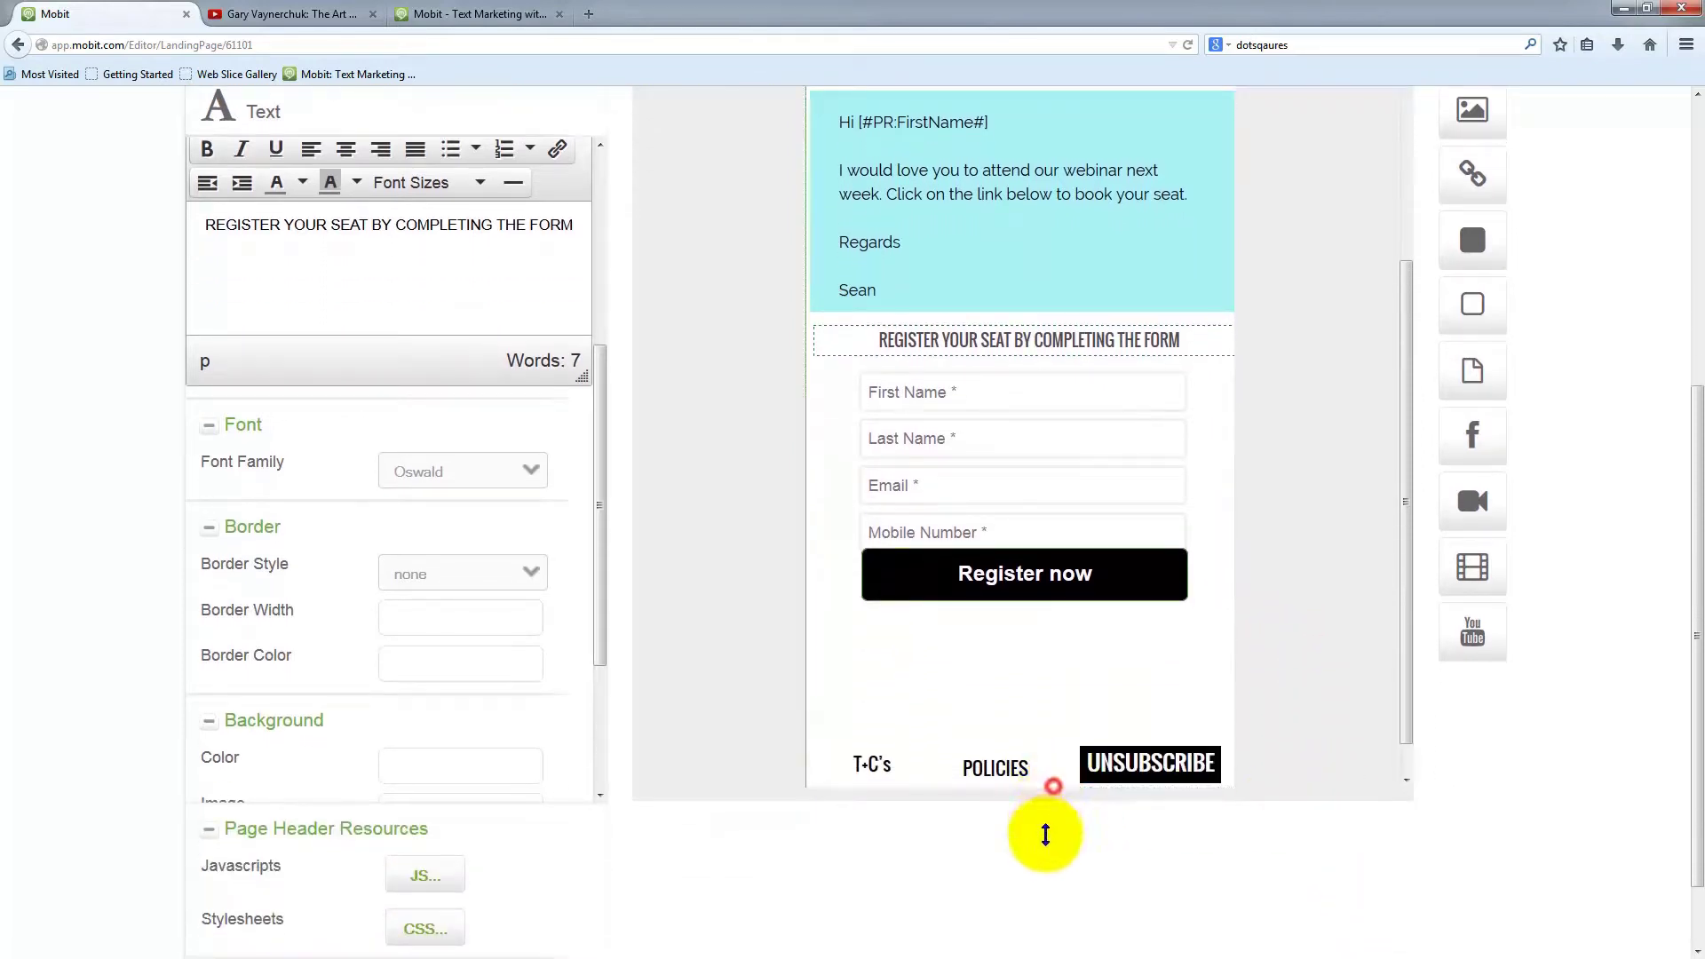
pyautogui.scroll(-2, 1320, 678)
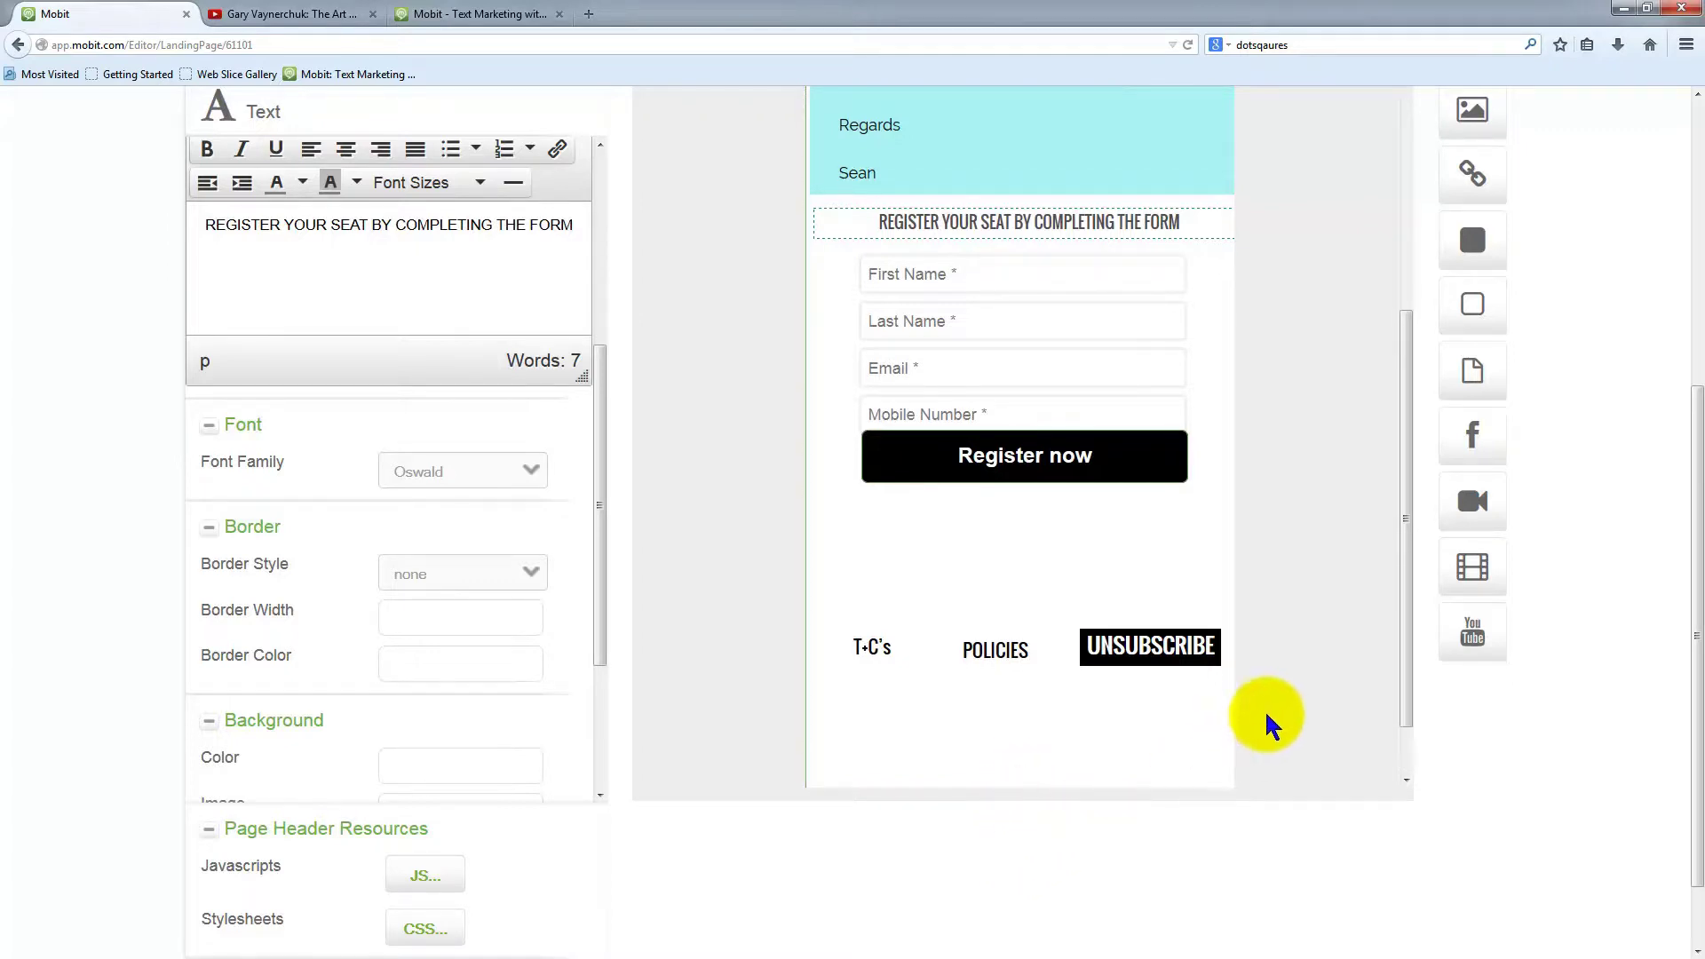
pyautogui.scroll(-1, 1267, 715)
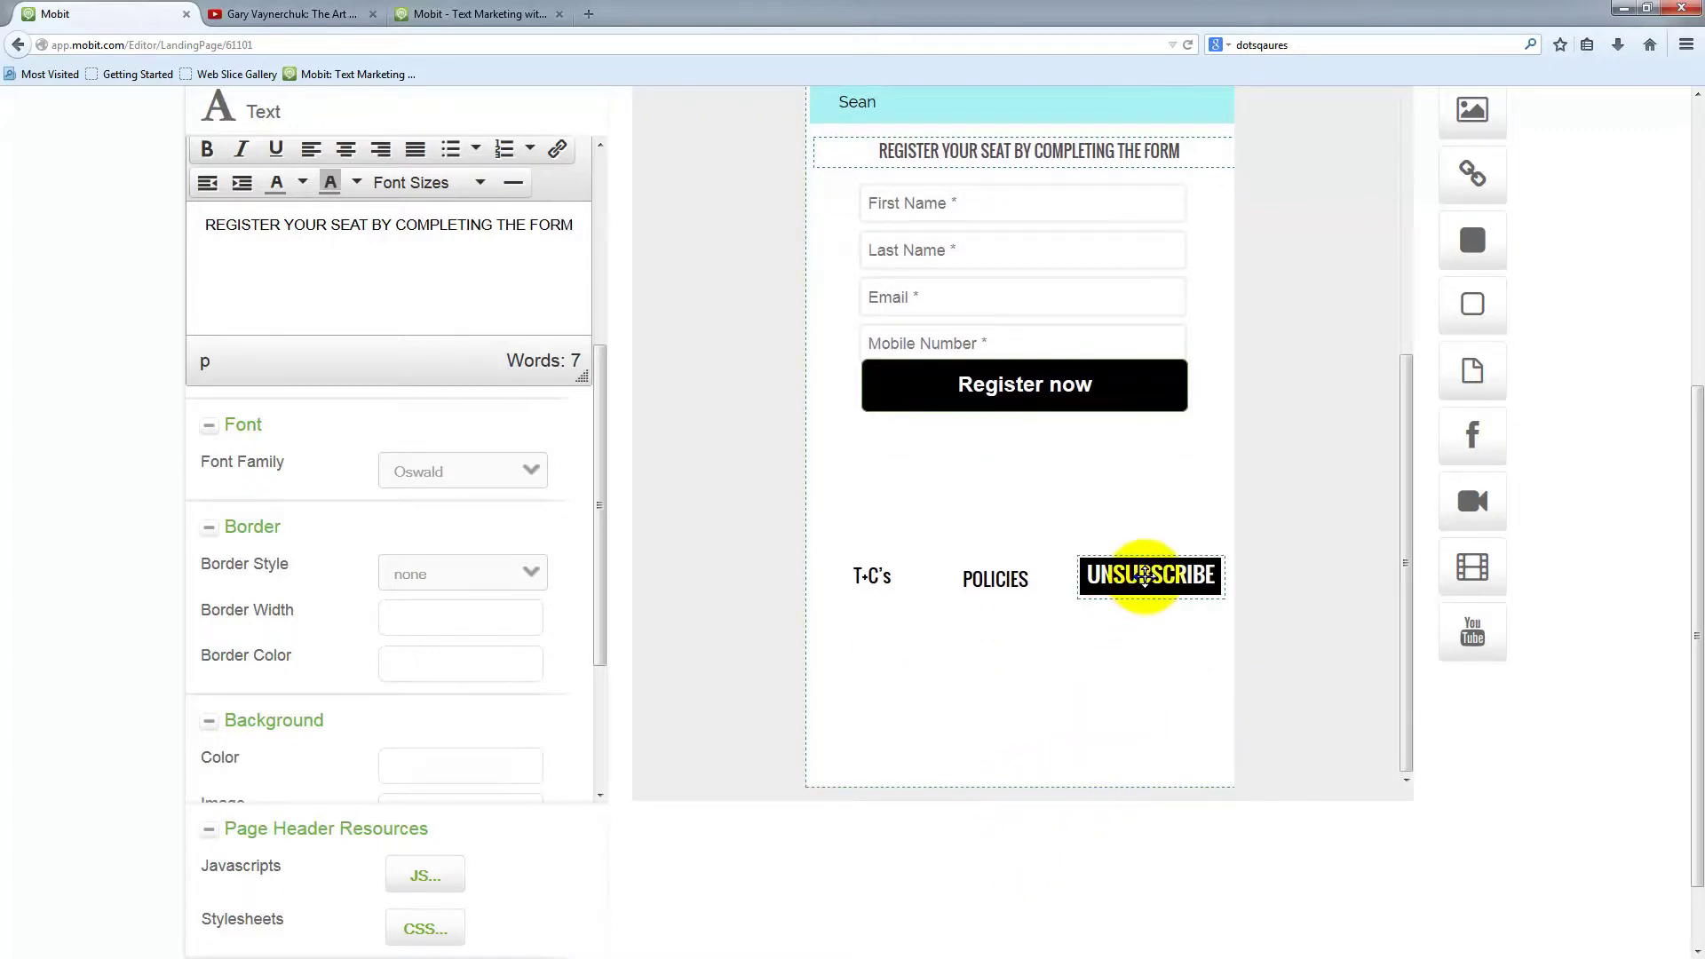
pyautogui.moveTo(1145, 577); pyautogui.dragTo(1148, 739)
pyautogui.click(1152, 769)
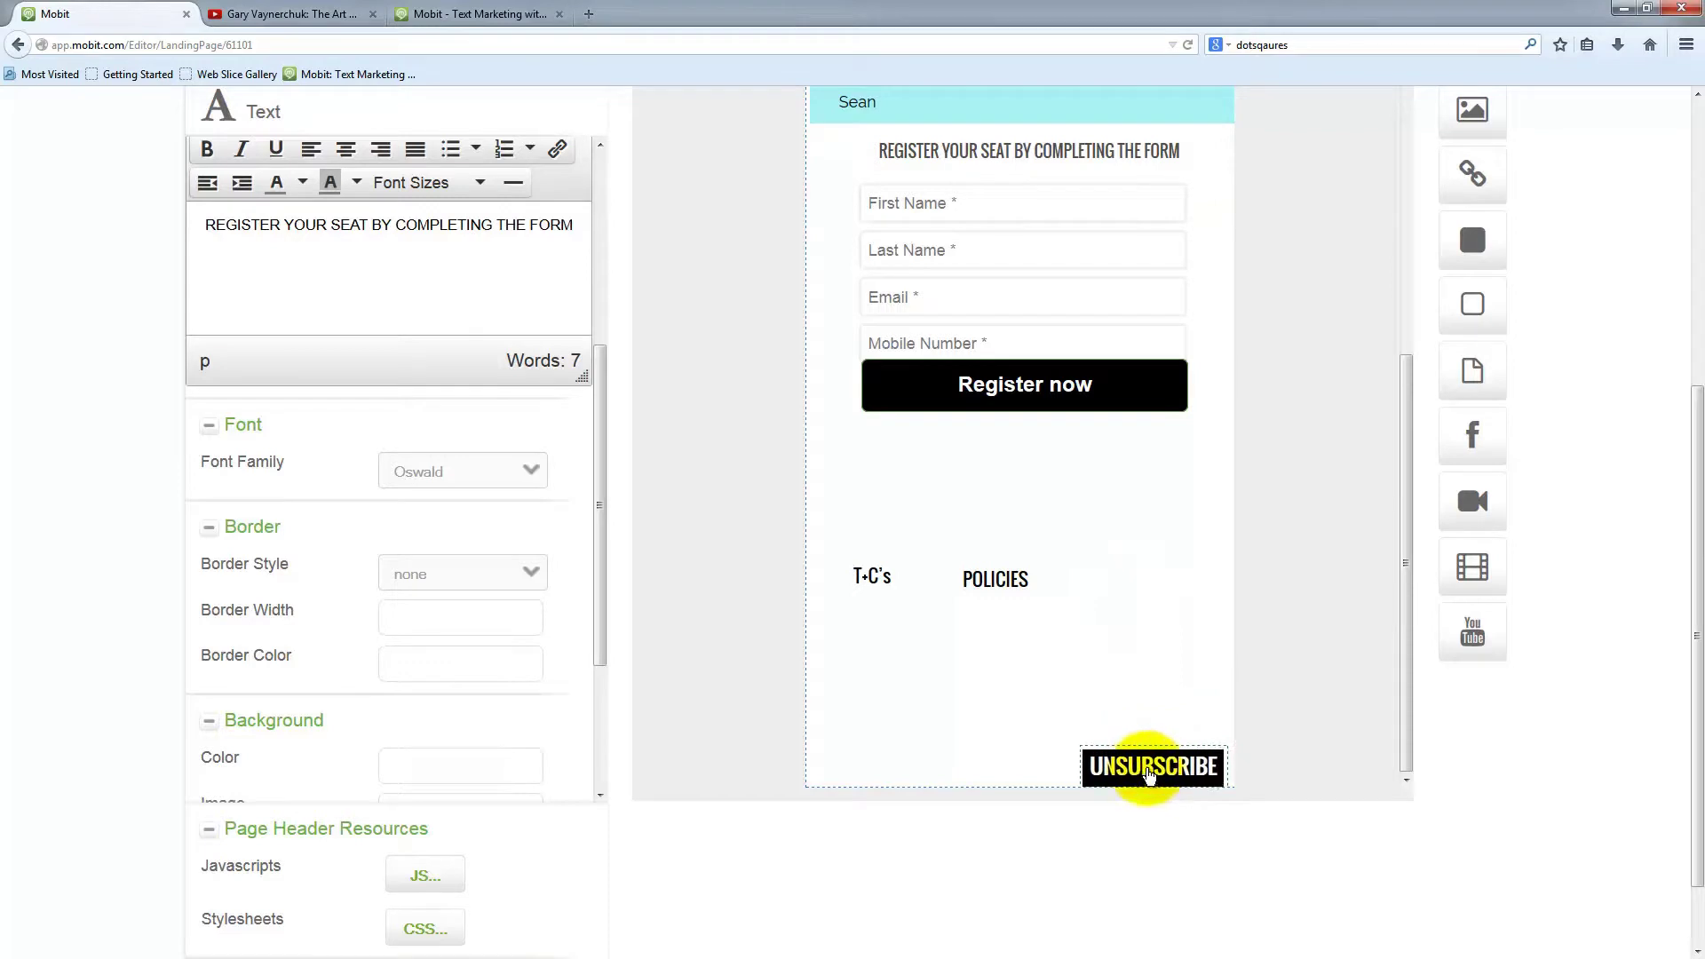
pyautogui.moveTo(997, 584); pyautogui.dragTo(993, 770)
pyautogui.moveTo(872, 581); pyautogui.dragTo(871, 761)
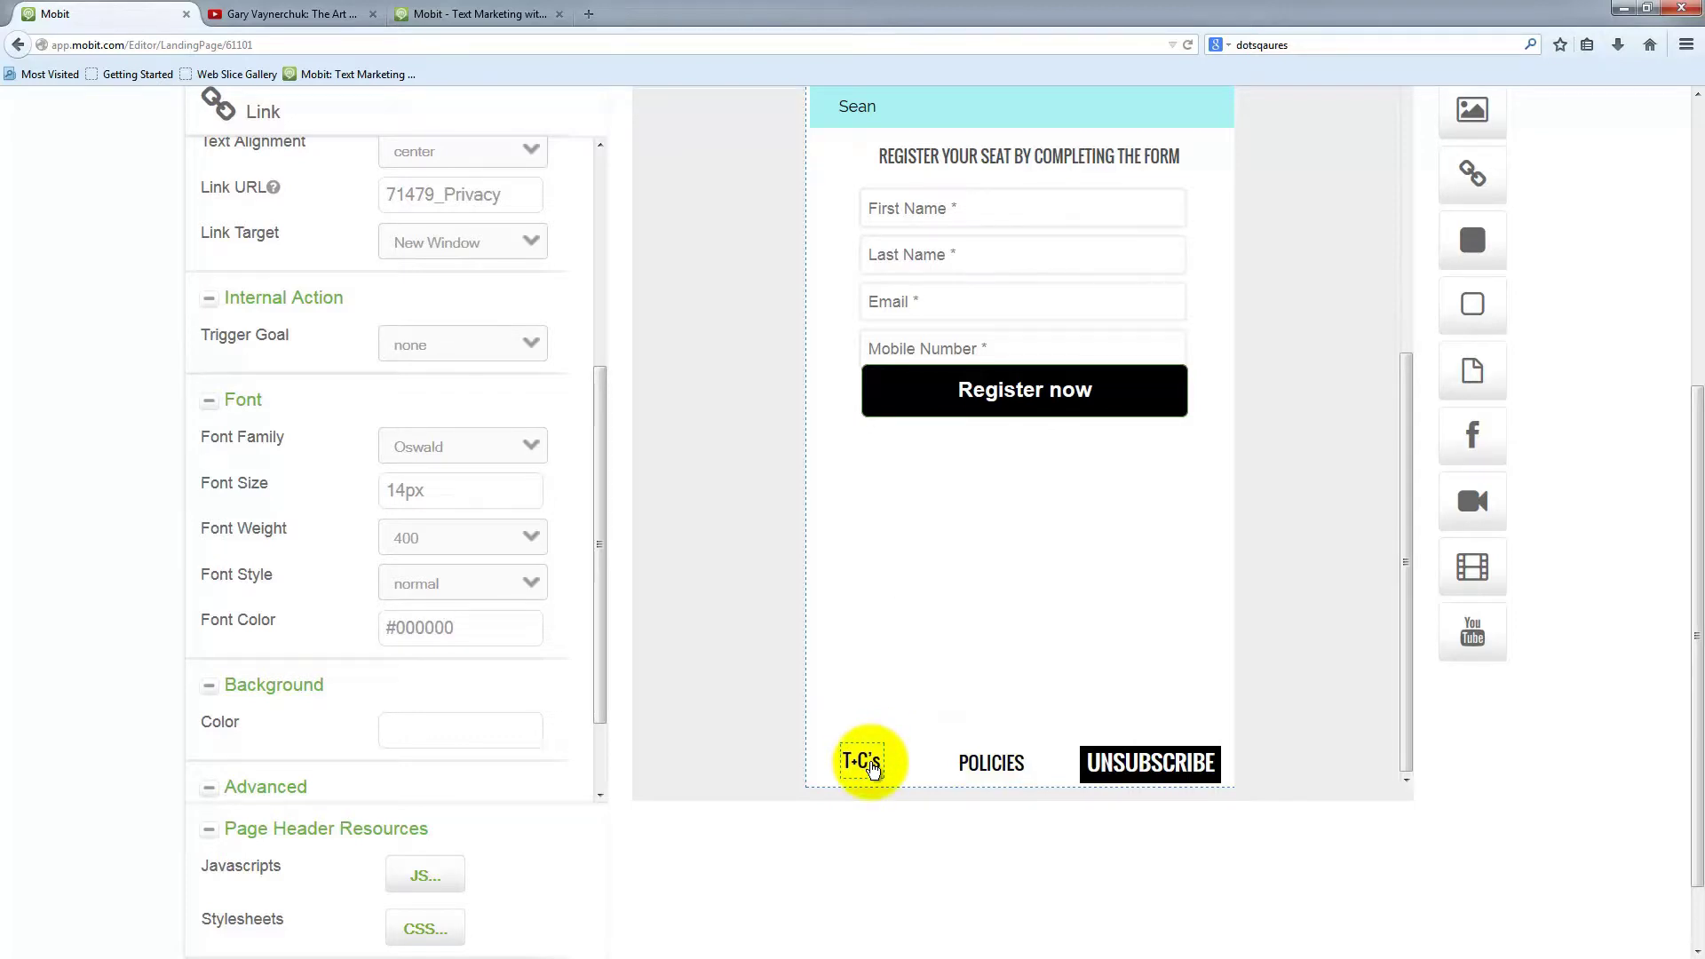
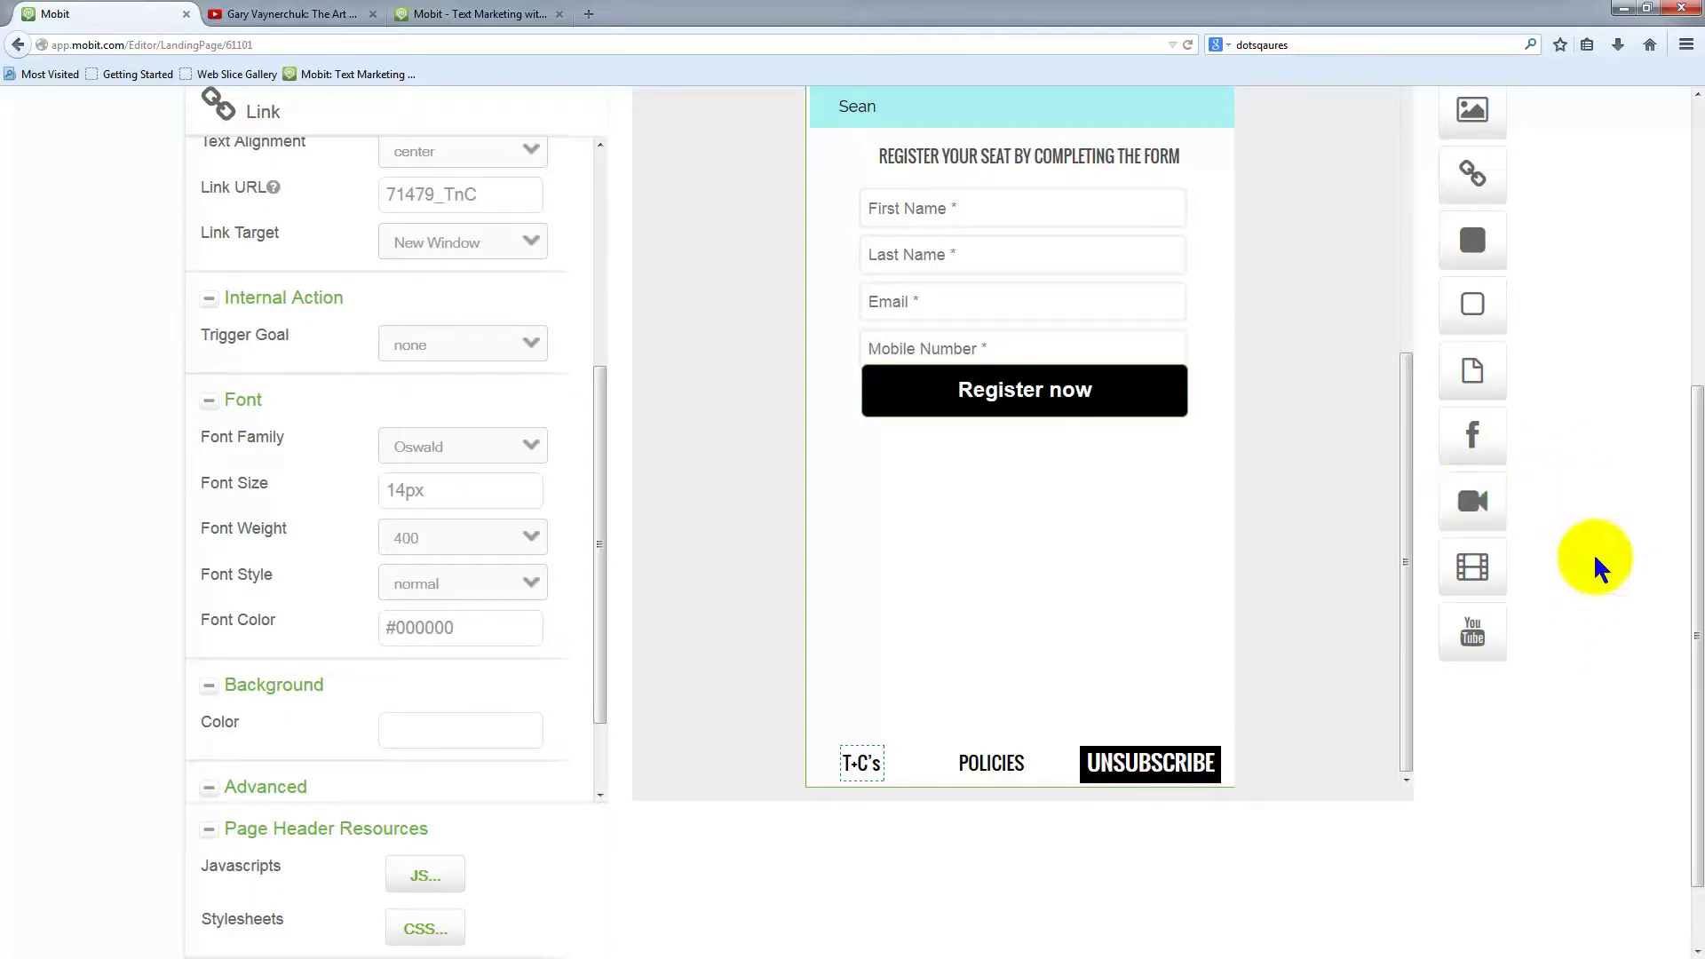
# Place a 318×240 YouTube video block below the registration form and switch to the YouTube tab
pyautogui.moveTo(1473, 637); pyautogui.dragTo(966, 551)
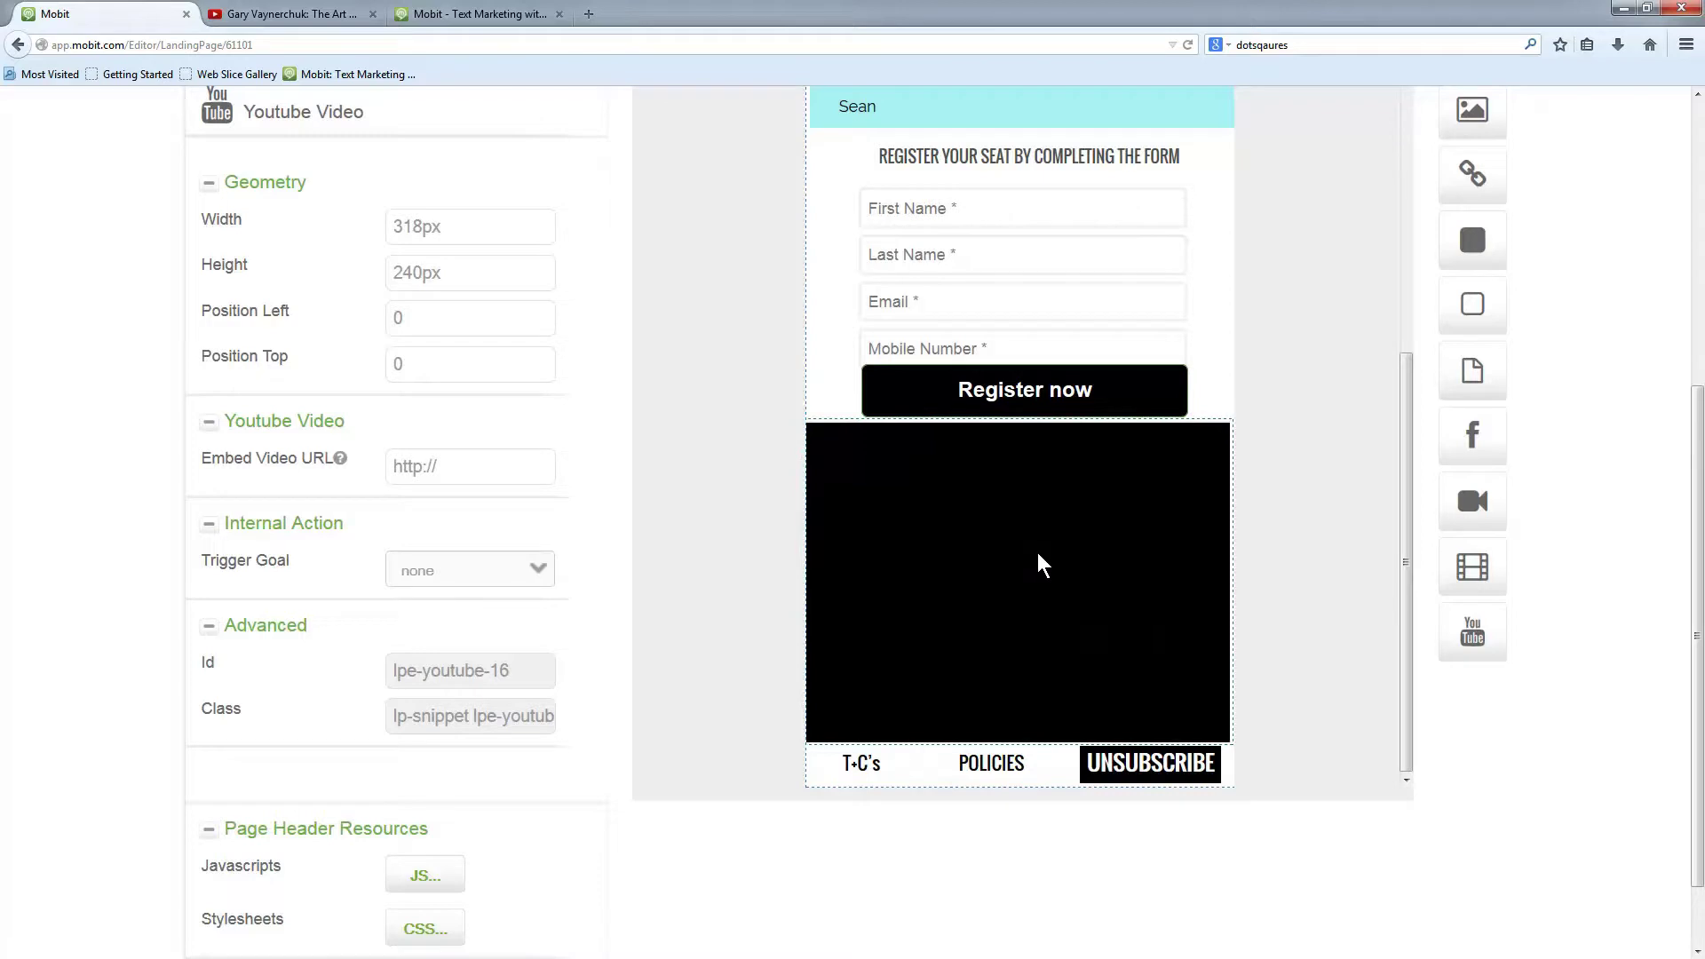
pyautogui.click(1041, 566)
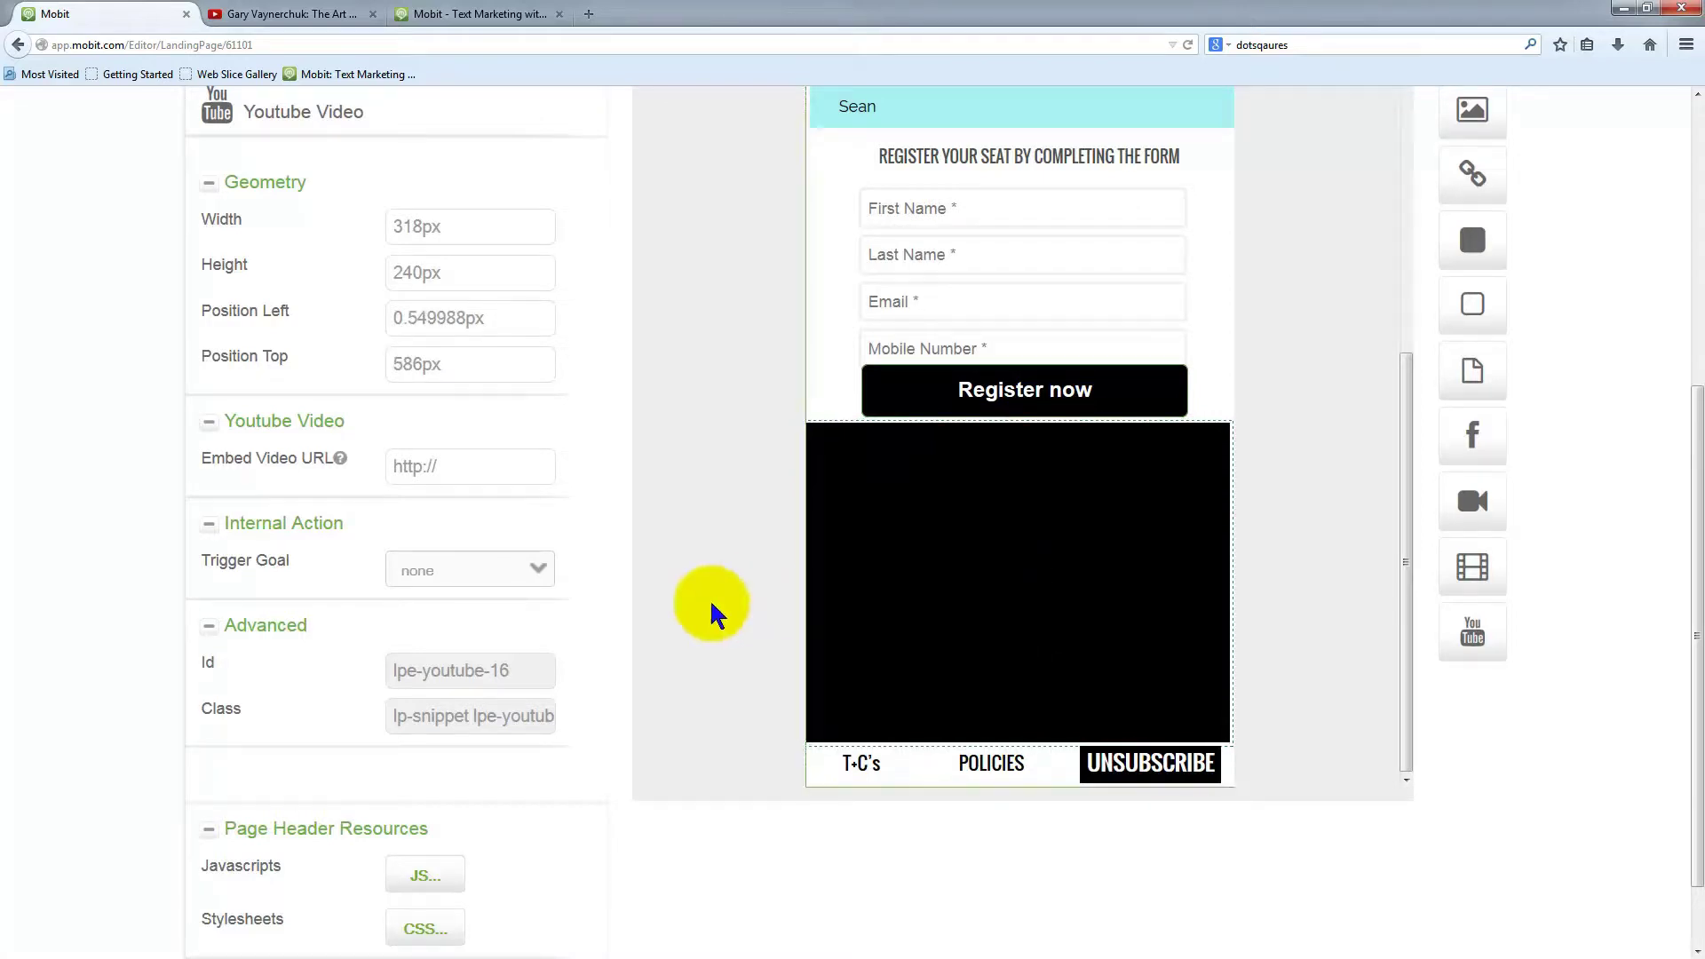
pyautogui.click(300, 16)
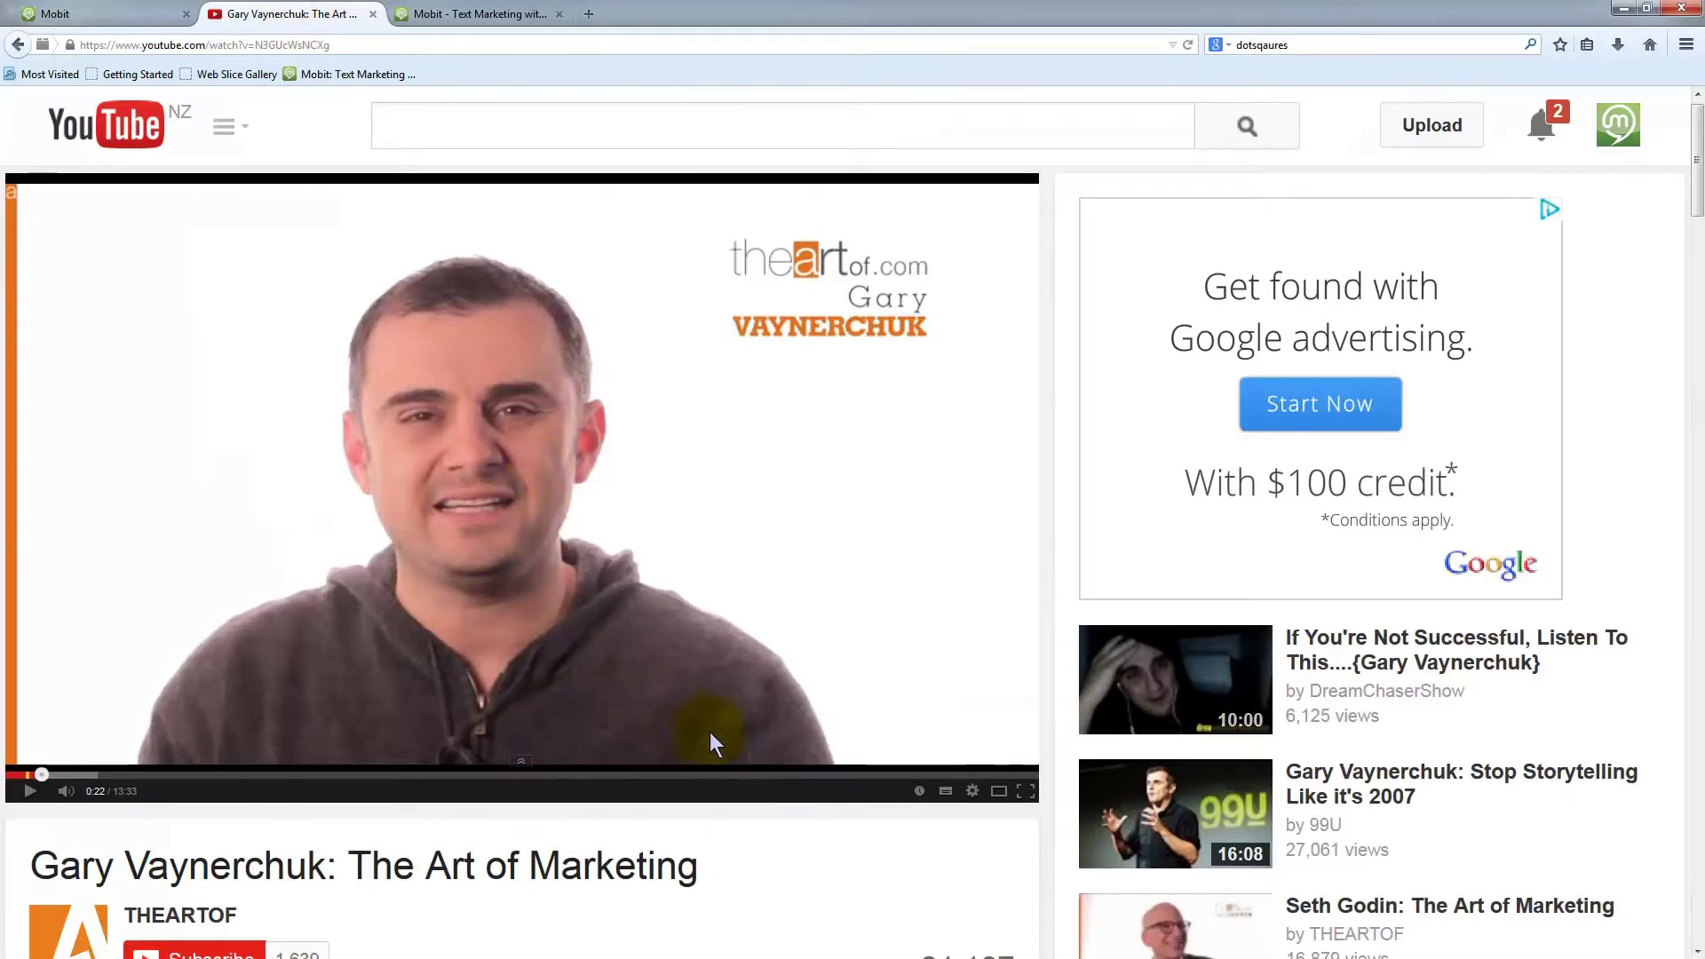
# Search YouTube for 'matt church speaker'
pyautogui.scroll(-2, 771, 852)
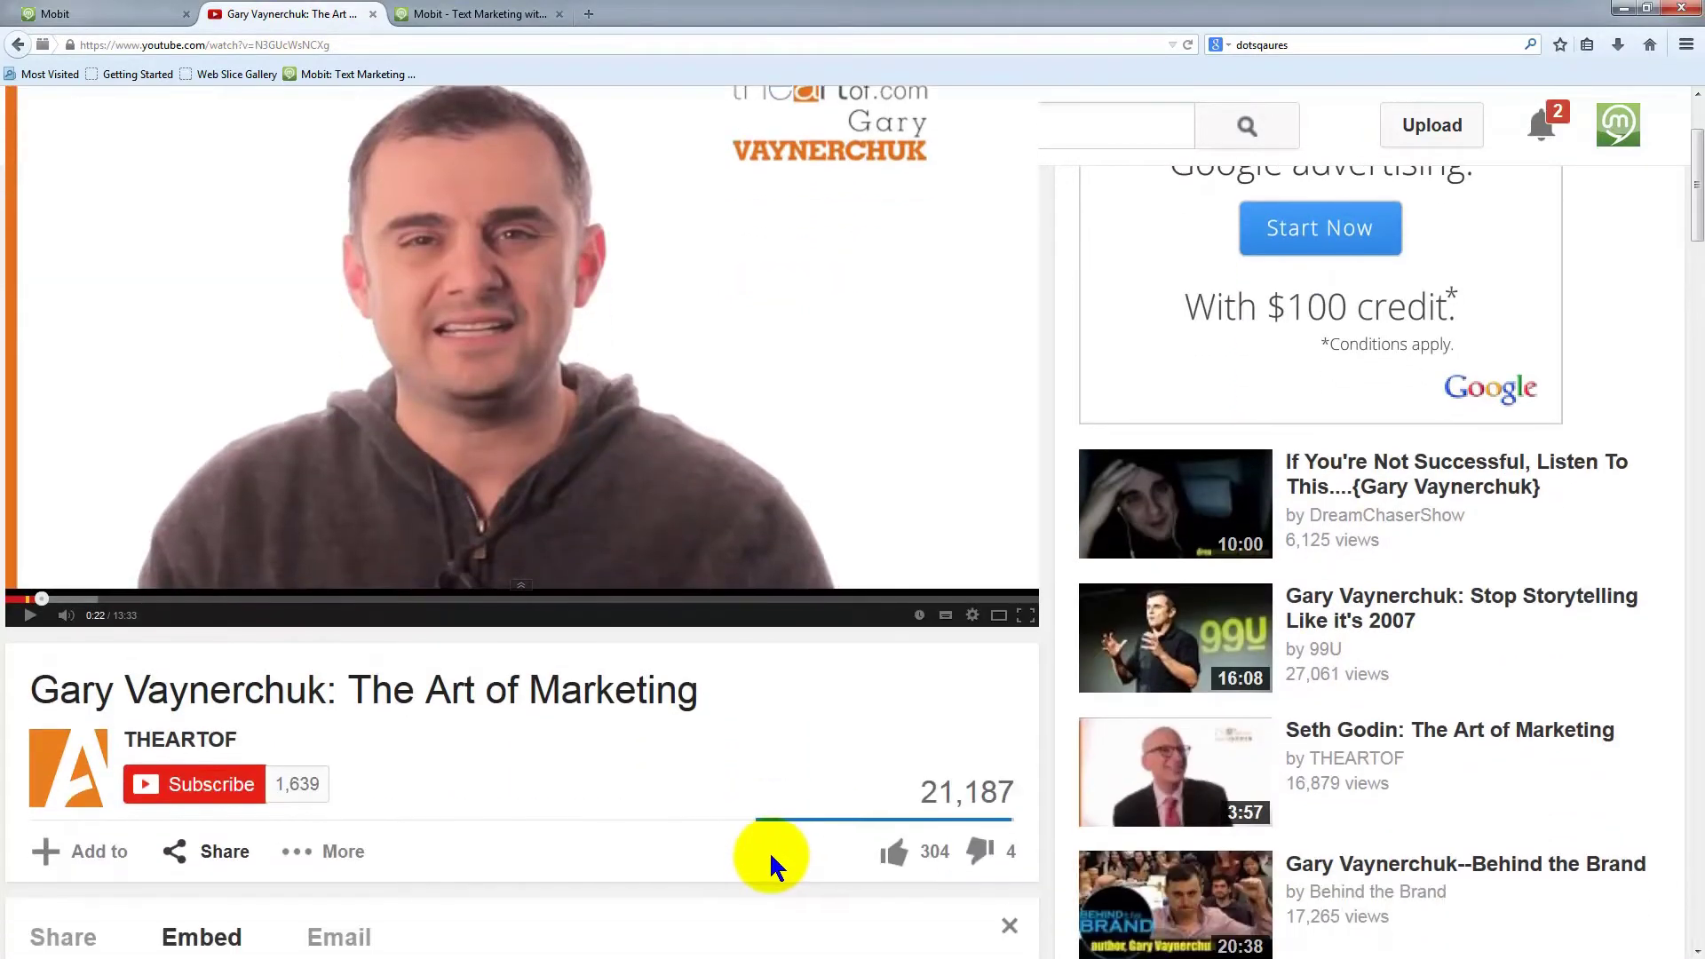
pyautogui.scroll(3, 775, 833)
pyautogui.click(503, 119)
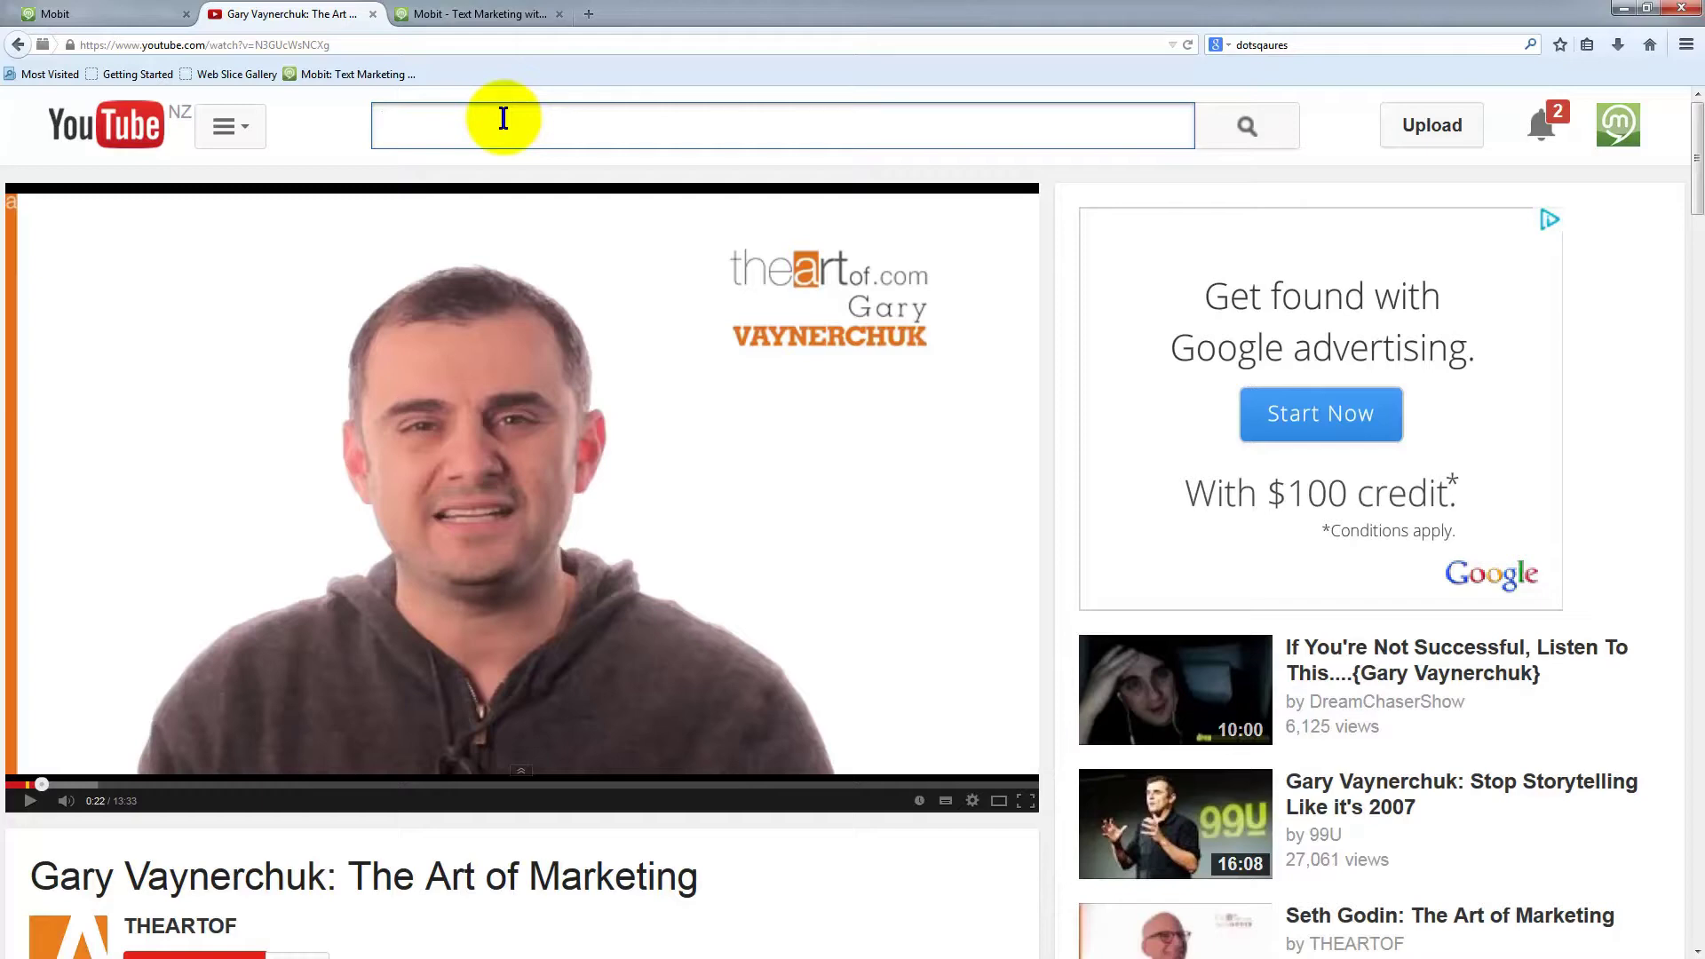
pyautogui.write('tt ')
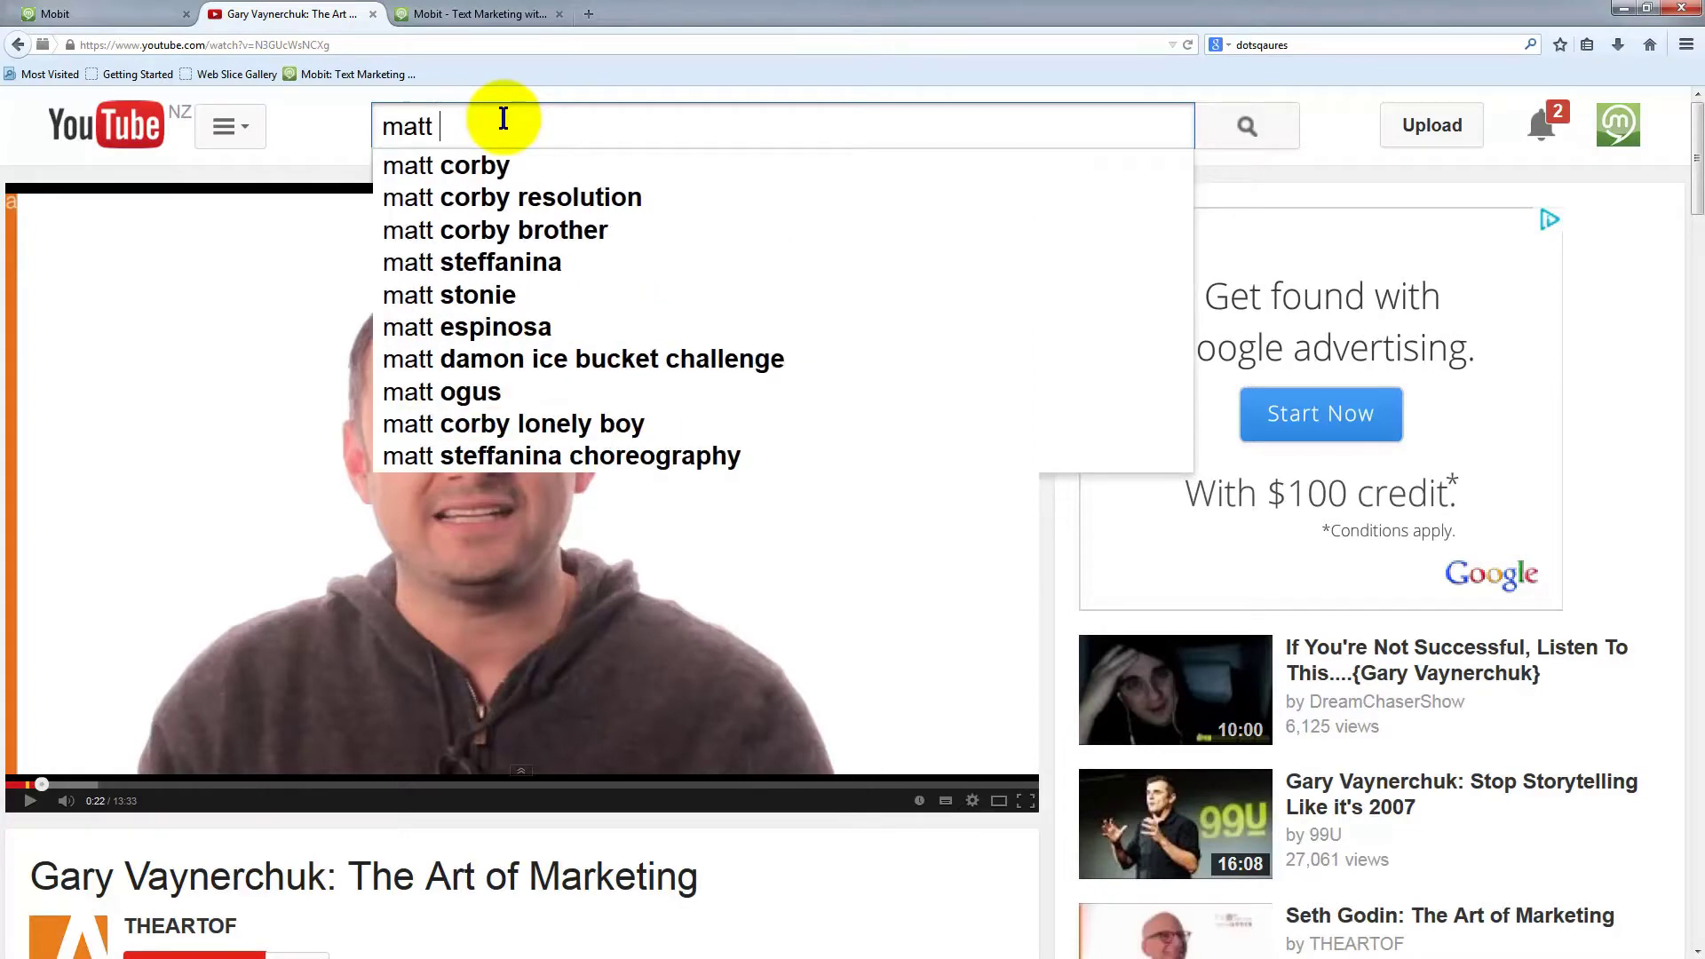
pyautogui.write('church speaker')
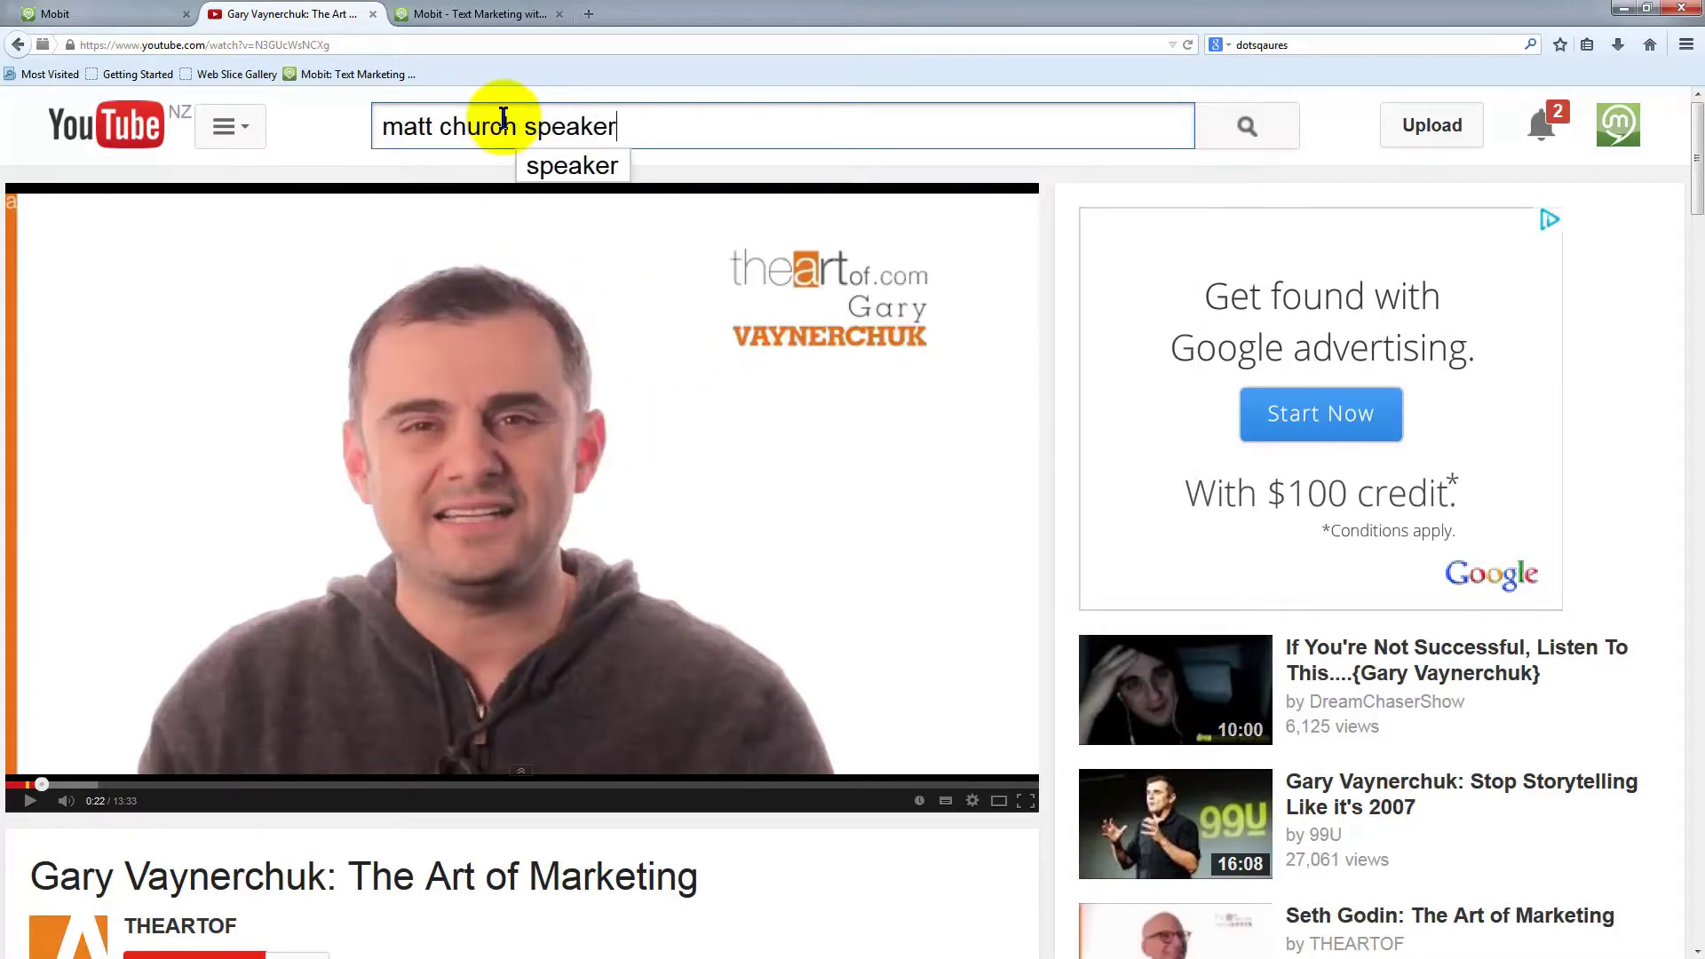
pyautogui.press('Return')
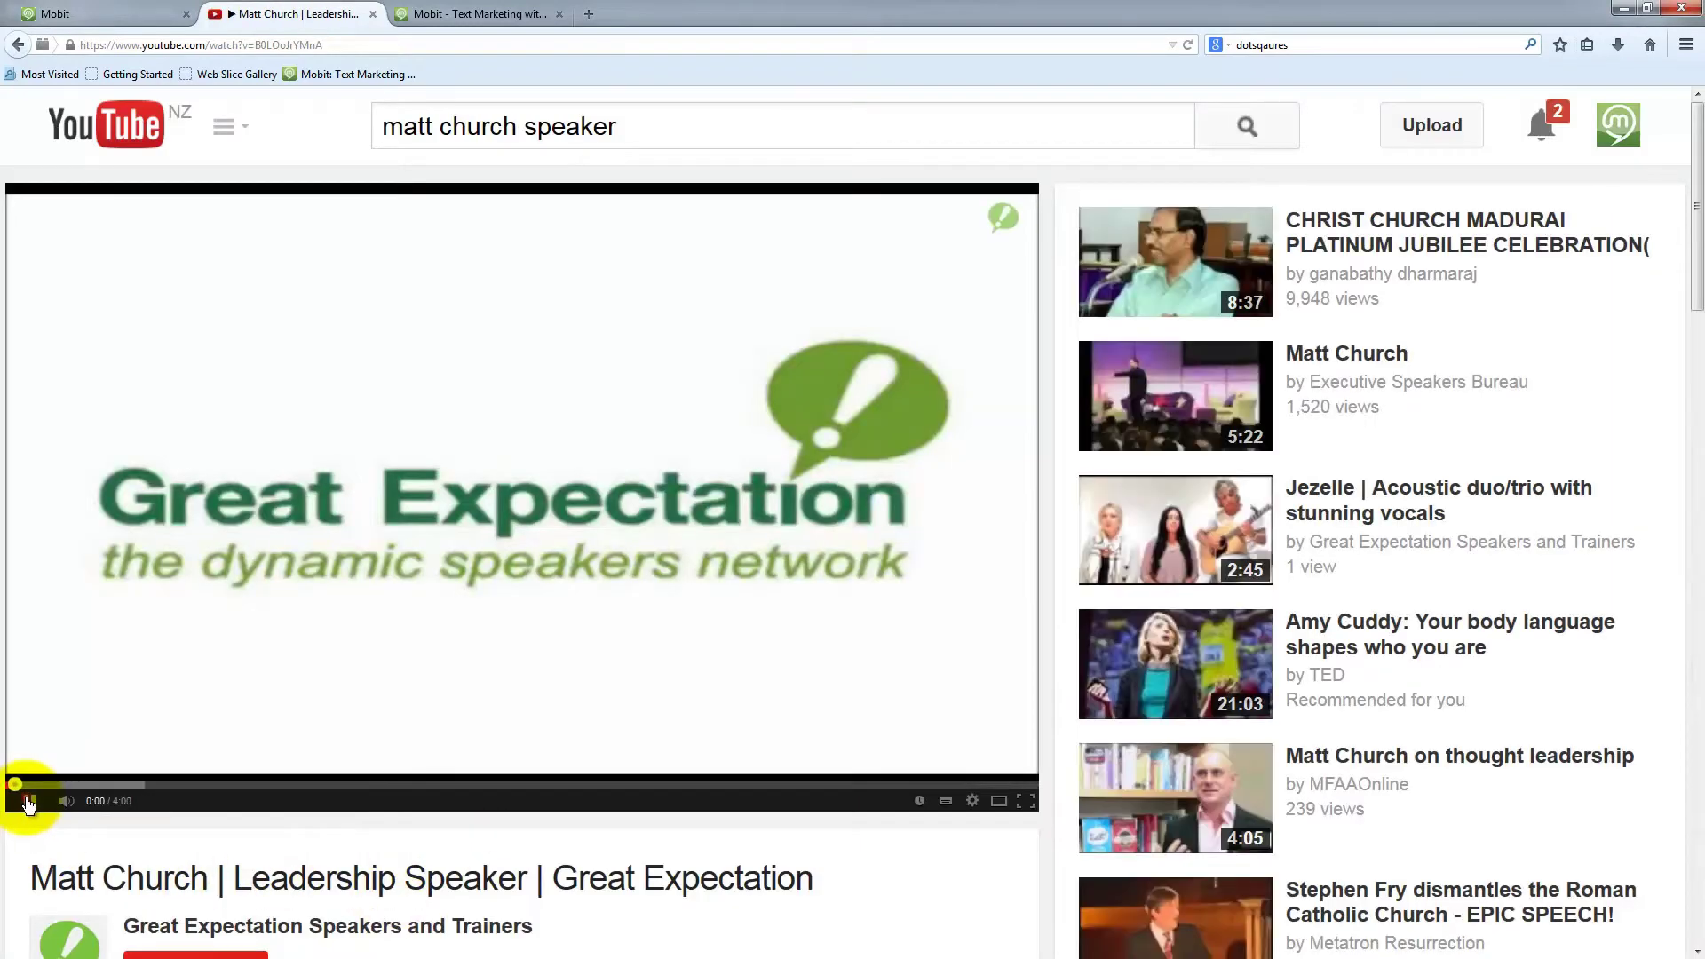
# Pause the playing video and open 'Matt Church on thought leadership' from the results sidebar
pyautogui.click(28, 803)
pyautogui.scroll(-4, 518, 894)
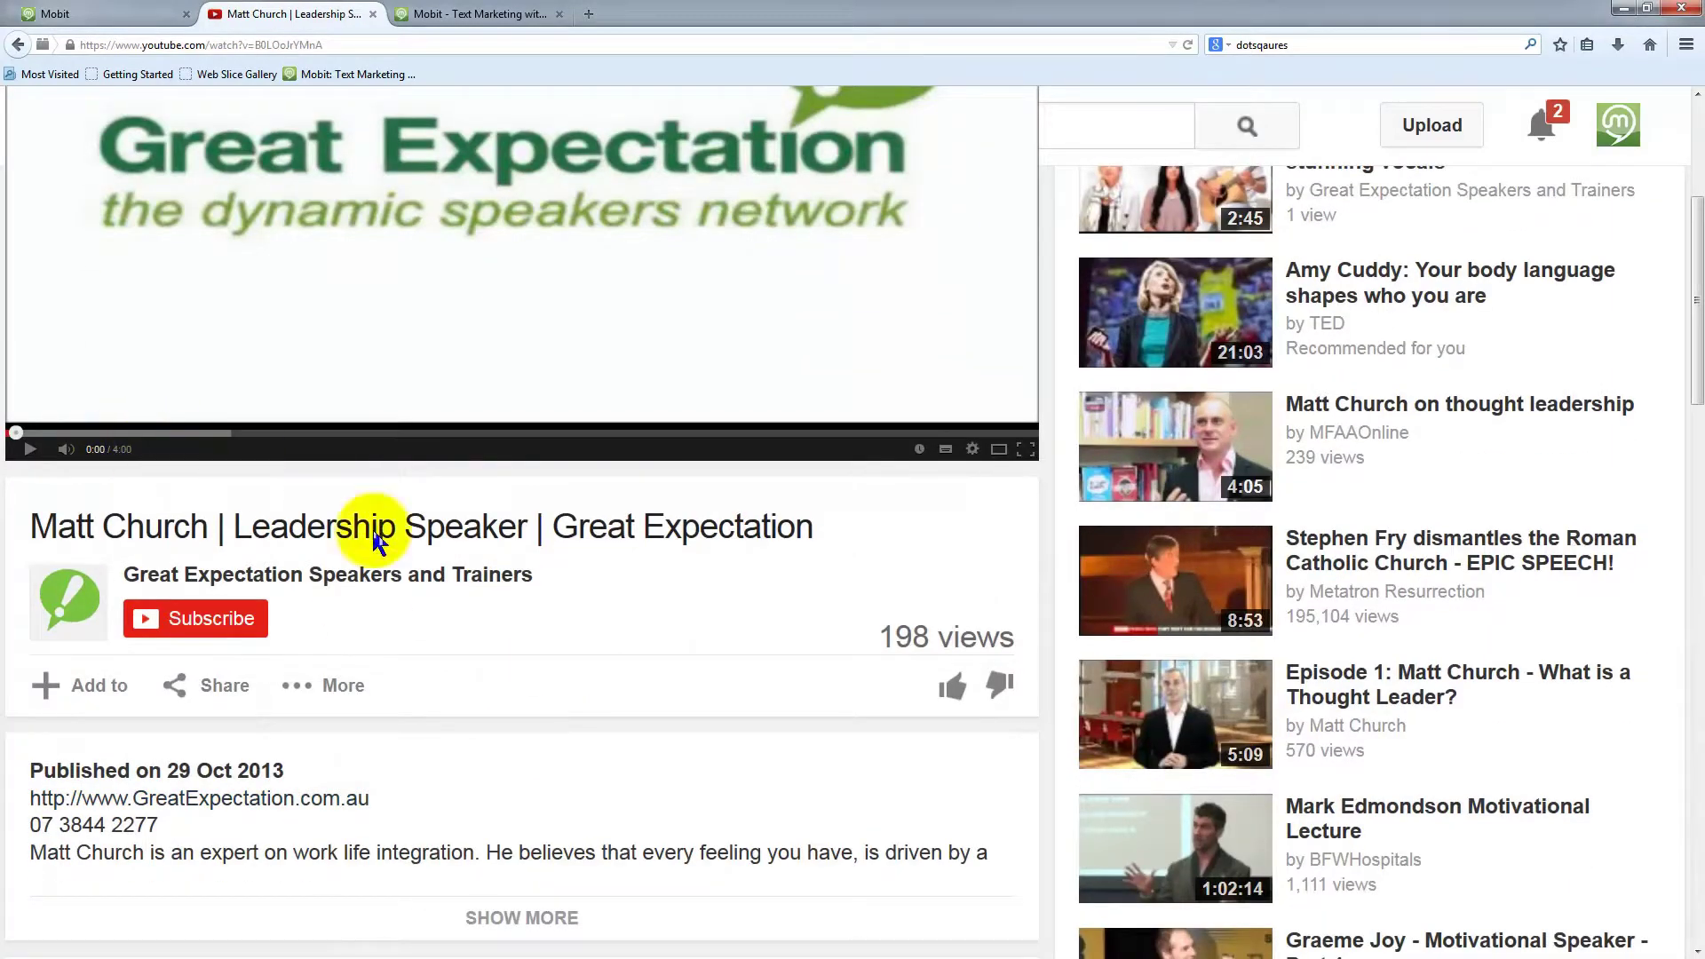
pyautogui.scroll(-1, 679, 647)
pyautogui.scroll(-2, 676, 642)
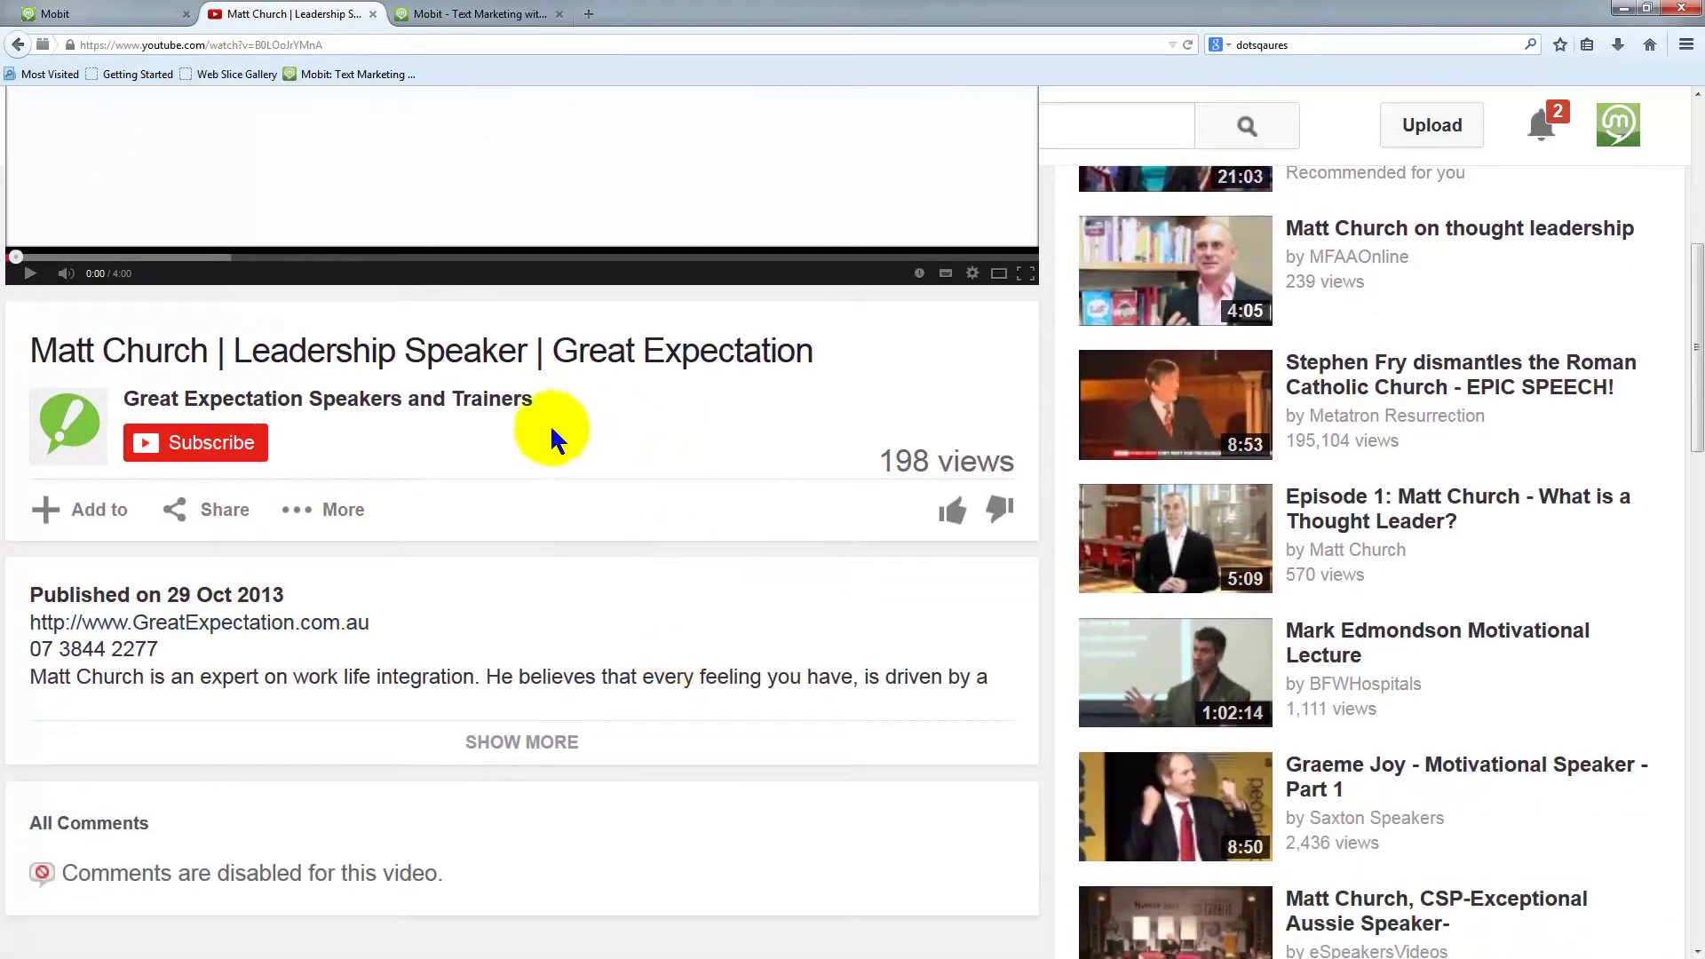
pyautogui.scroll(4, 959, 533)
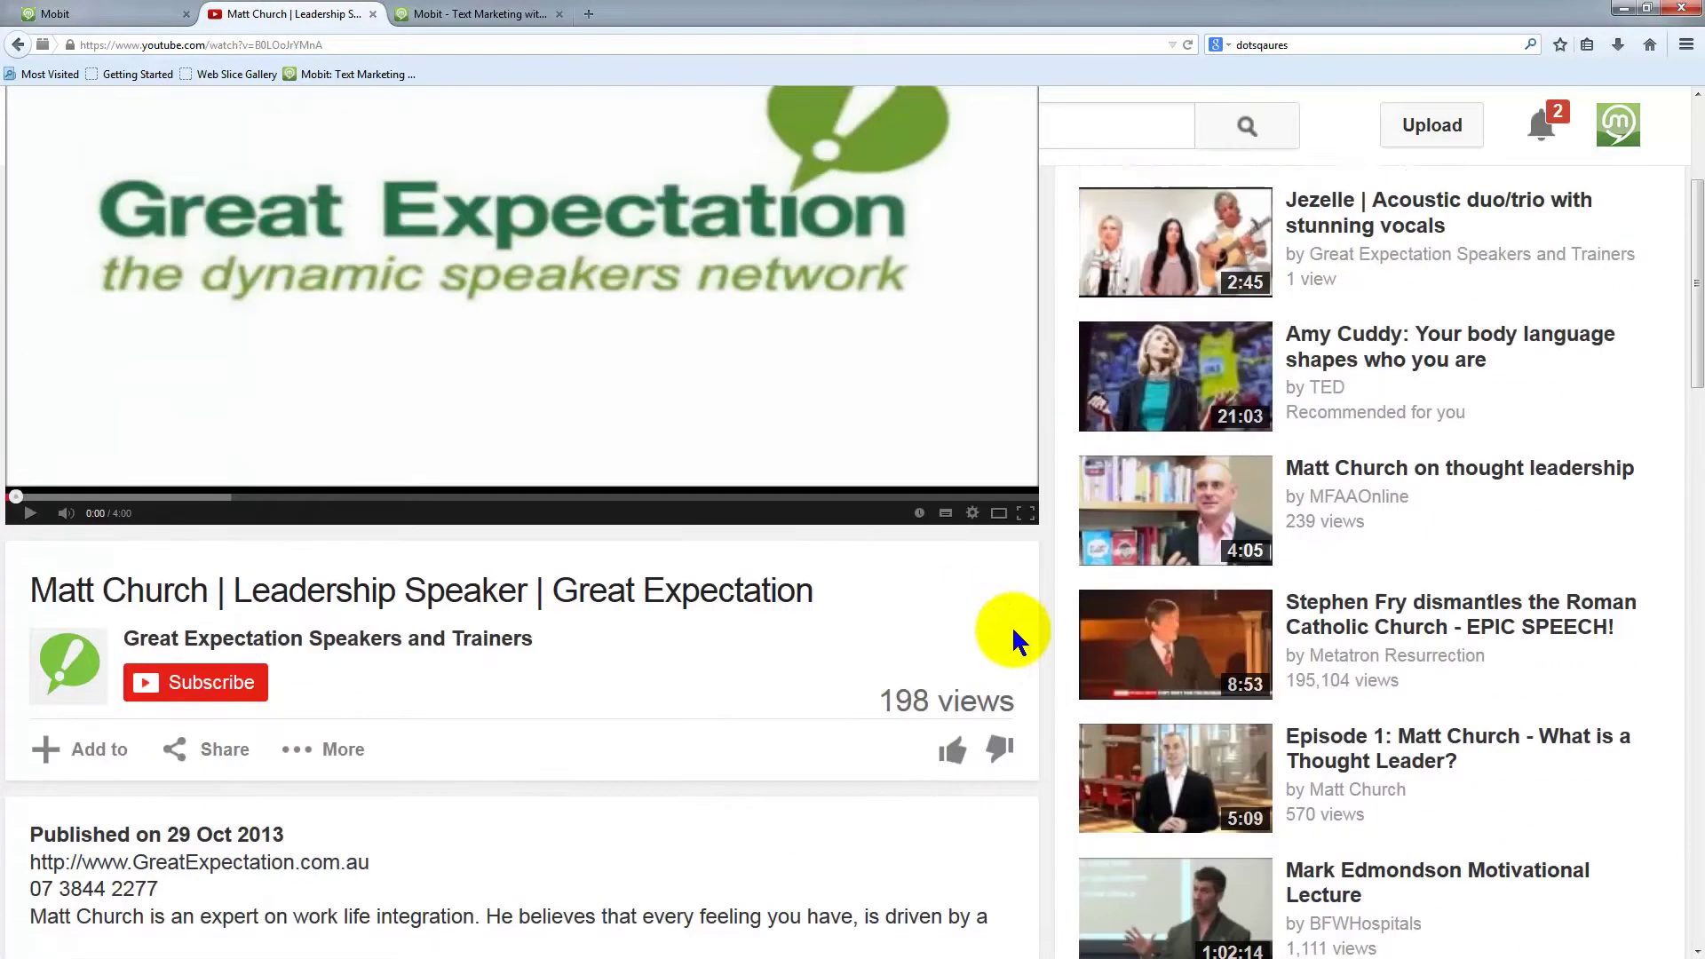
pyautogui.click(1385, 589)
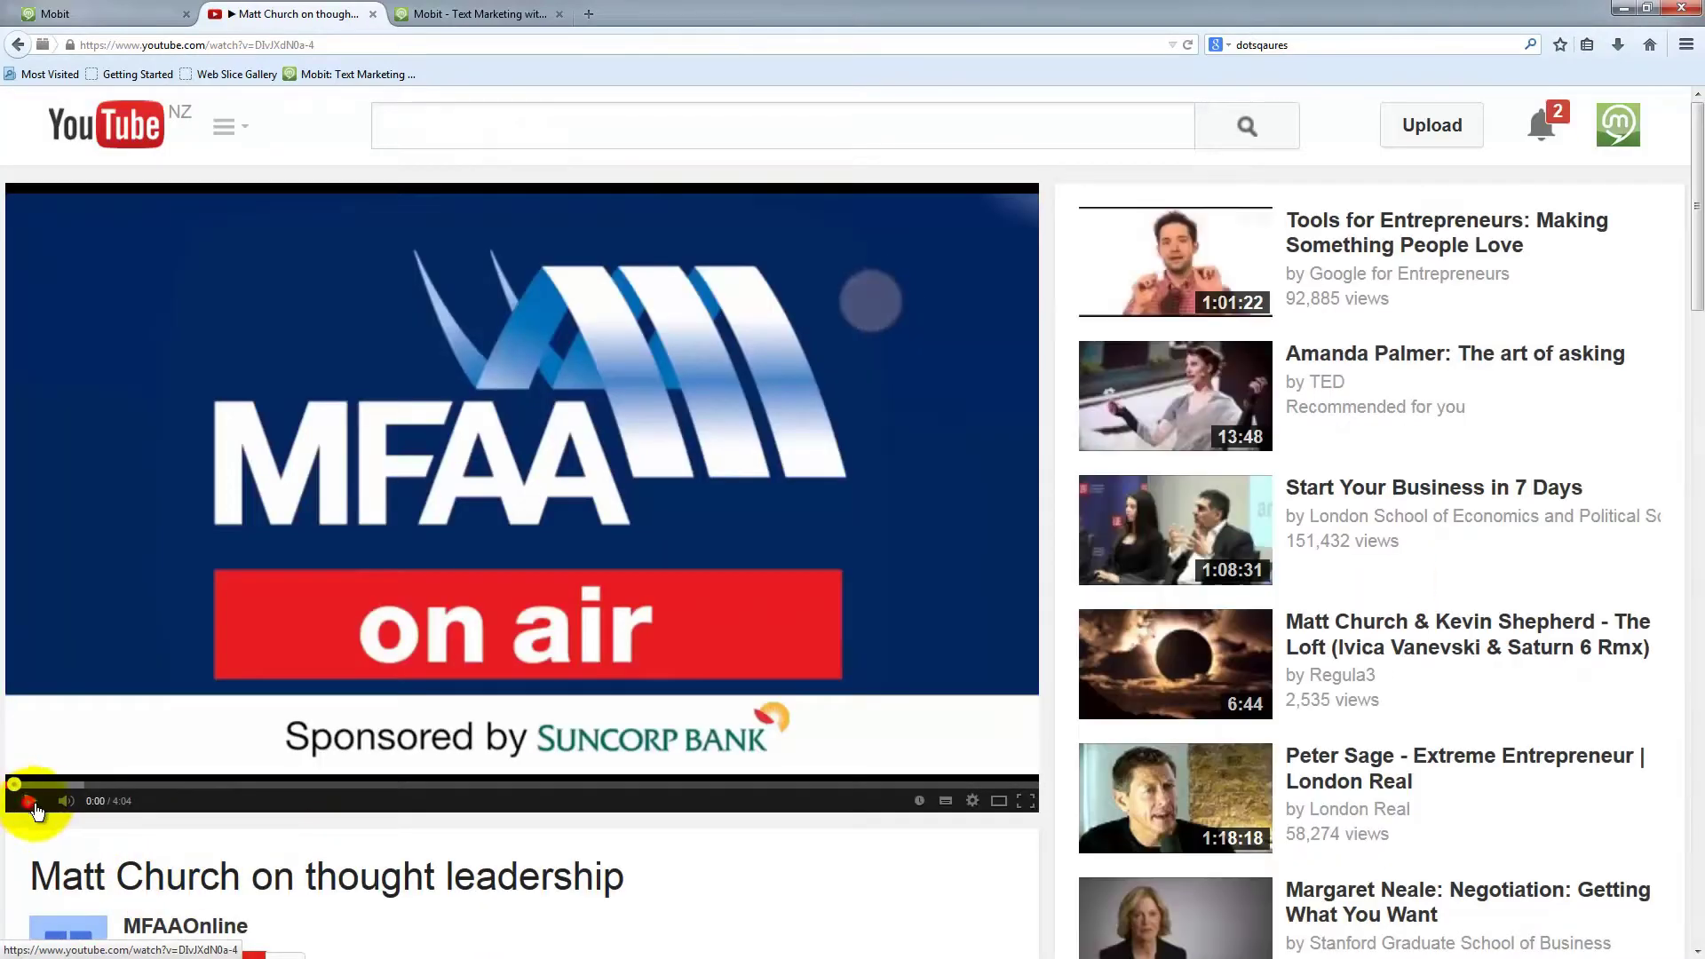
pyautogui.scroll(-1, 632, 910)
pyautogui.scroll(-3, 632, 903)
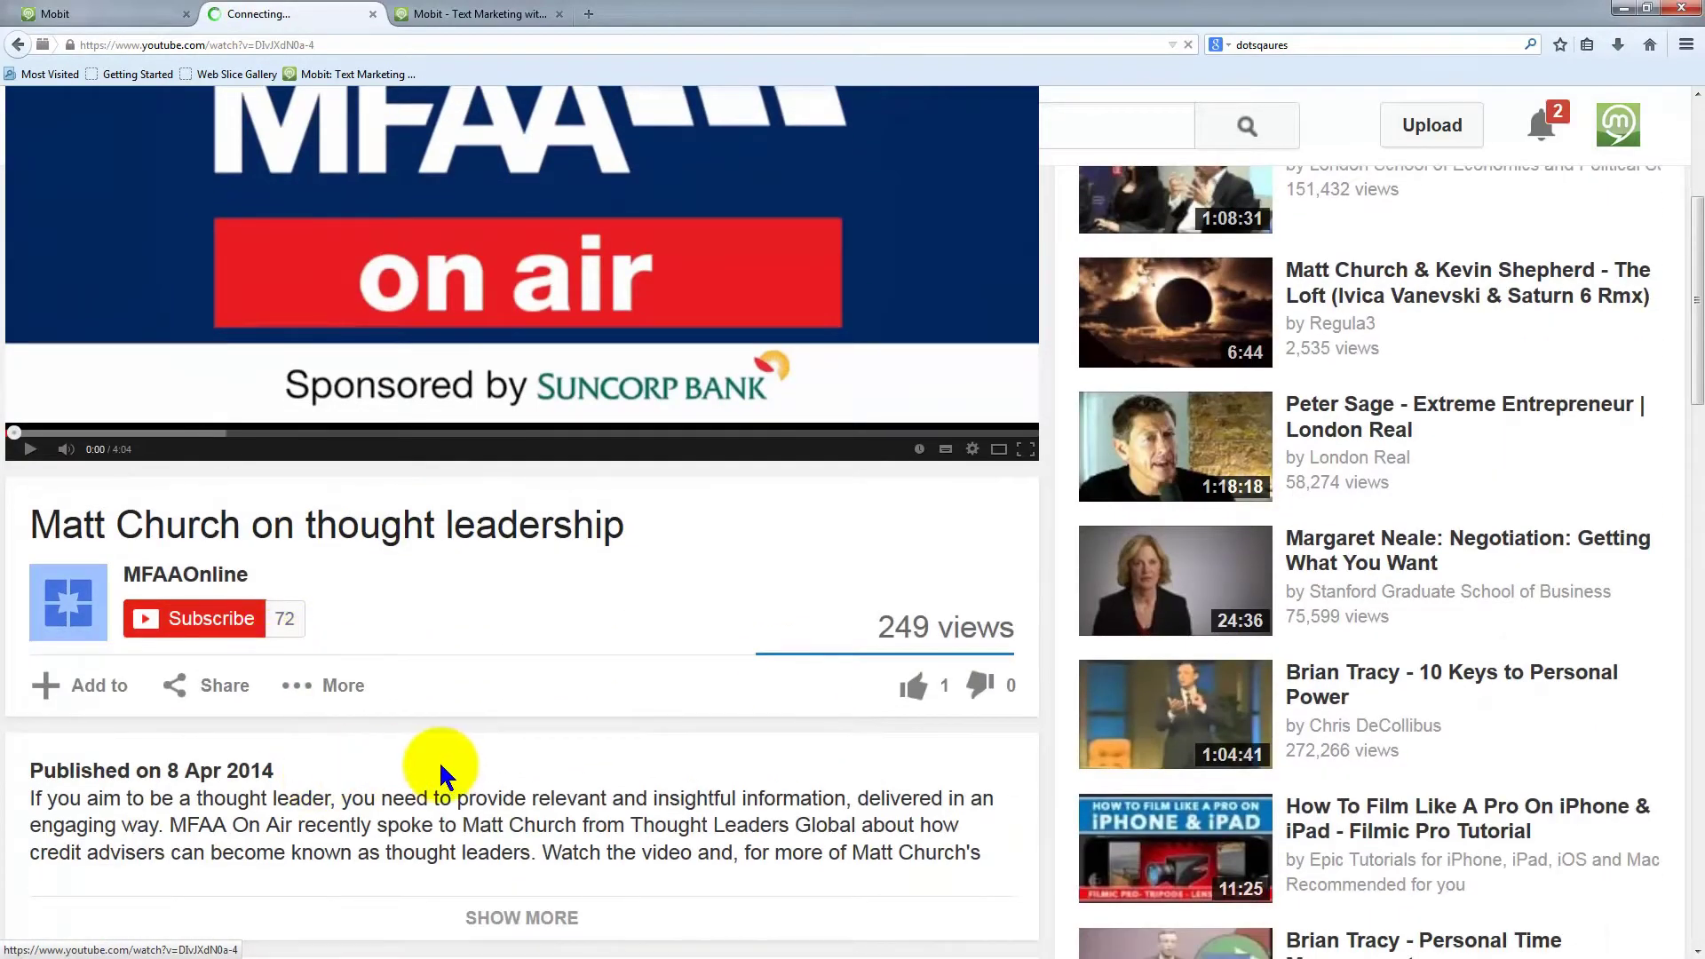
pyautogui.scroll(-6, 438, 760)
pyautogui.scroll(8, 479, 761)
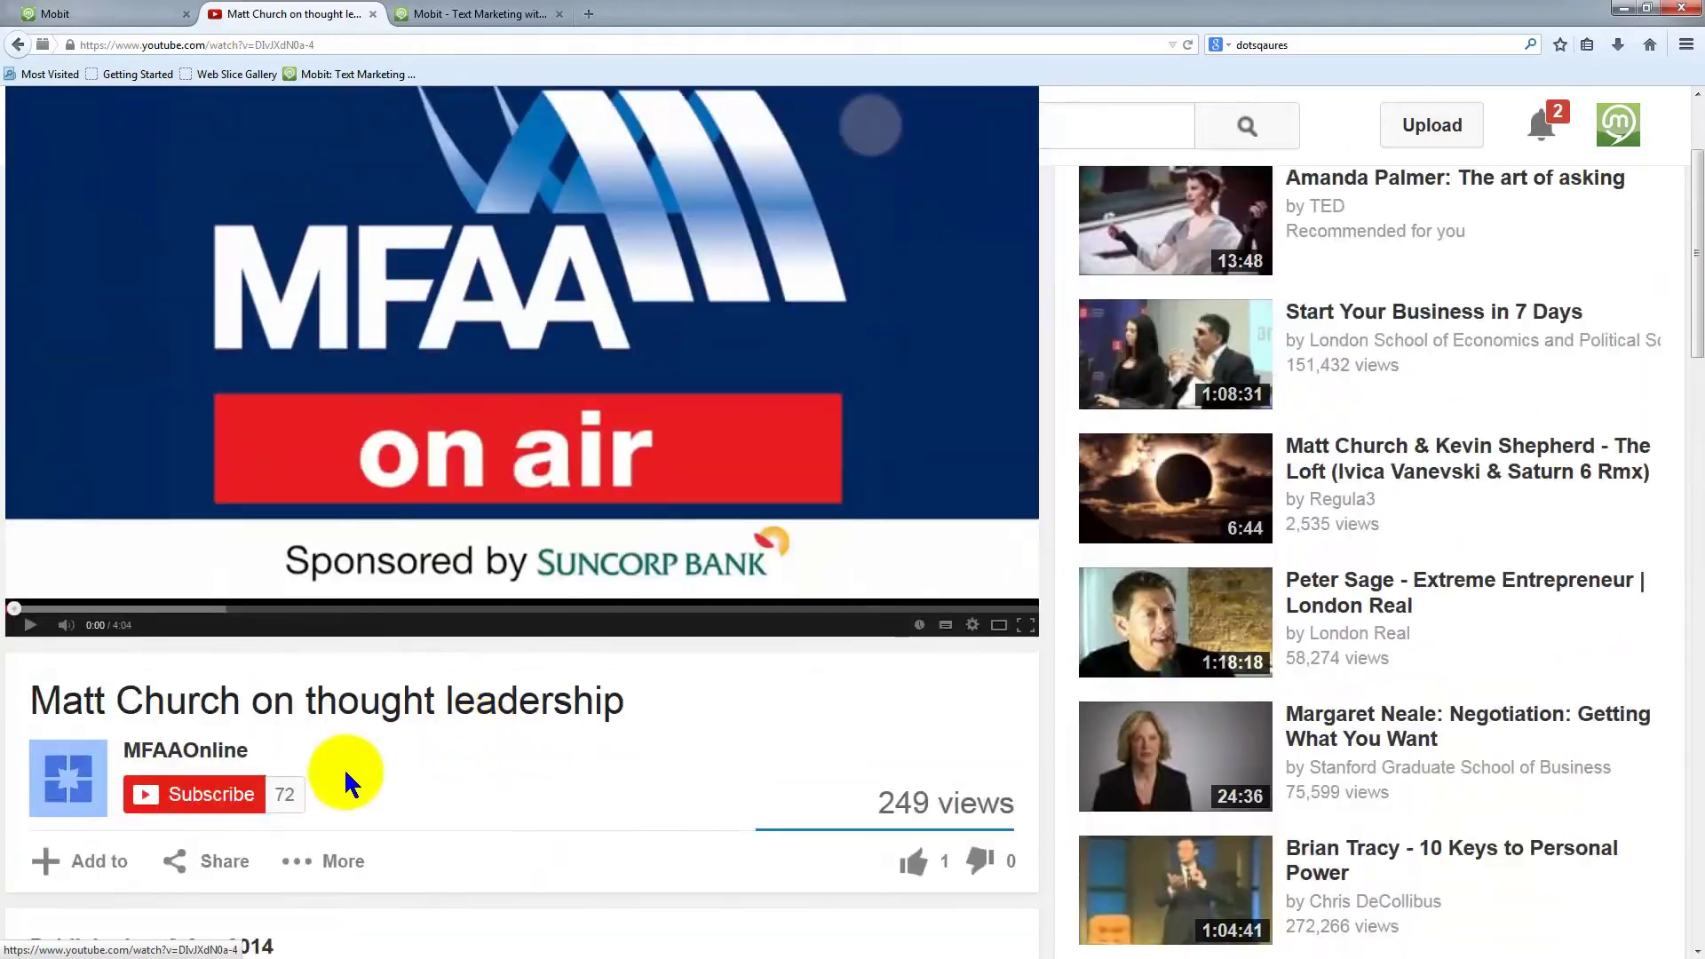
pyautogui.scroll(-2, 266, 737)
pyautogui.click(227, 689)
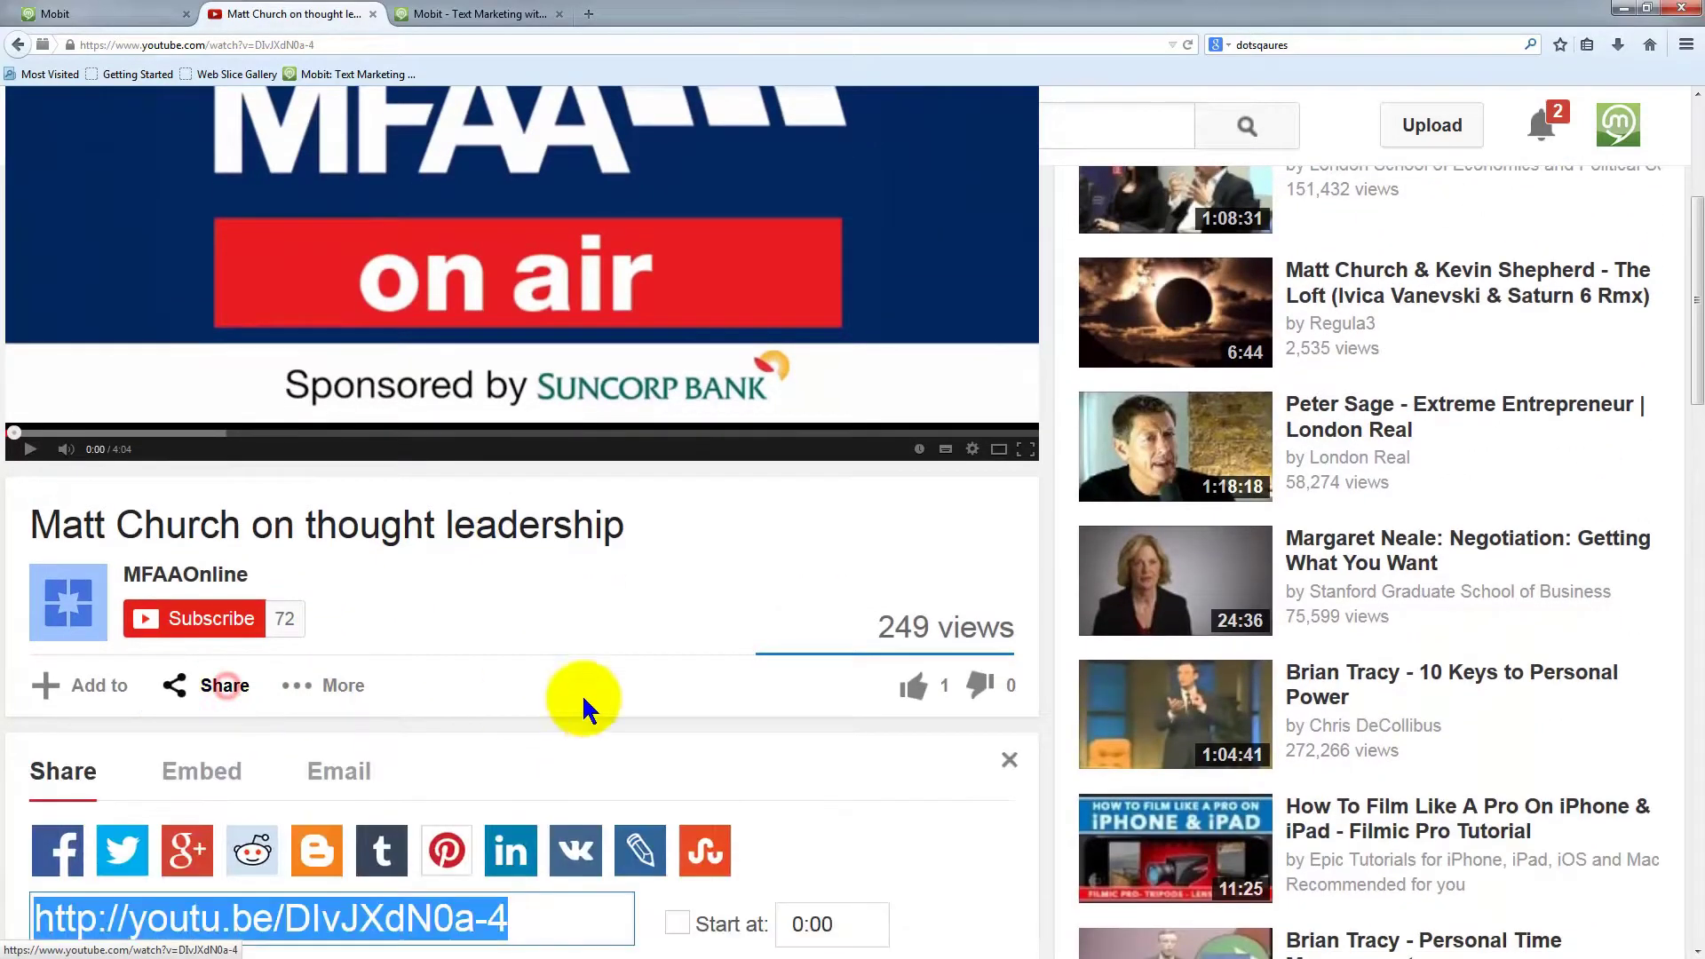
pyautogui.scroll(-4, 609, 677)
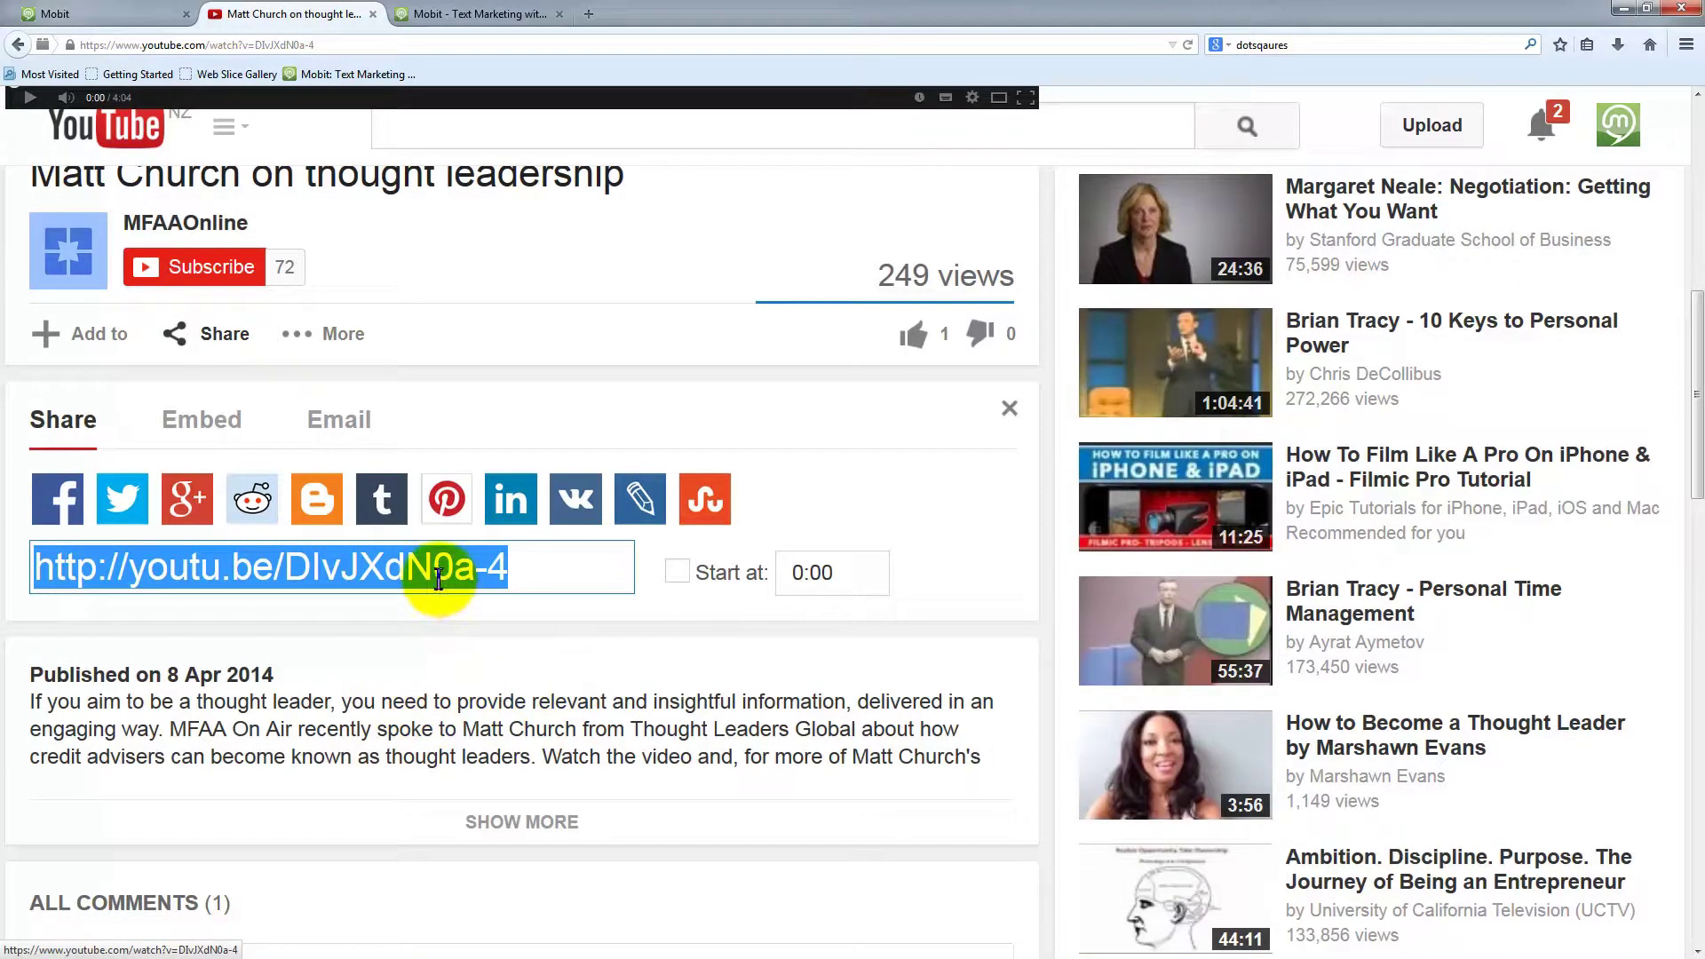
pyautogui.click(439, 578)
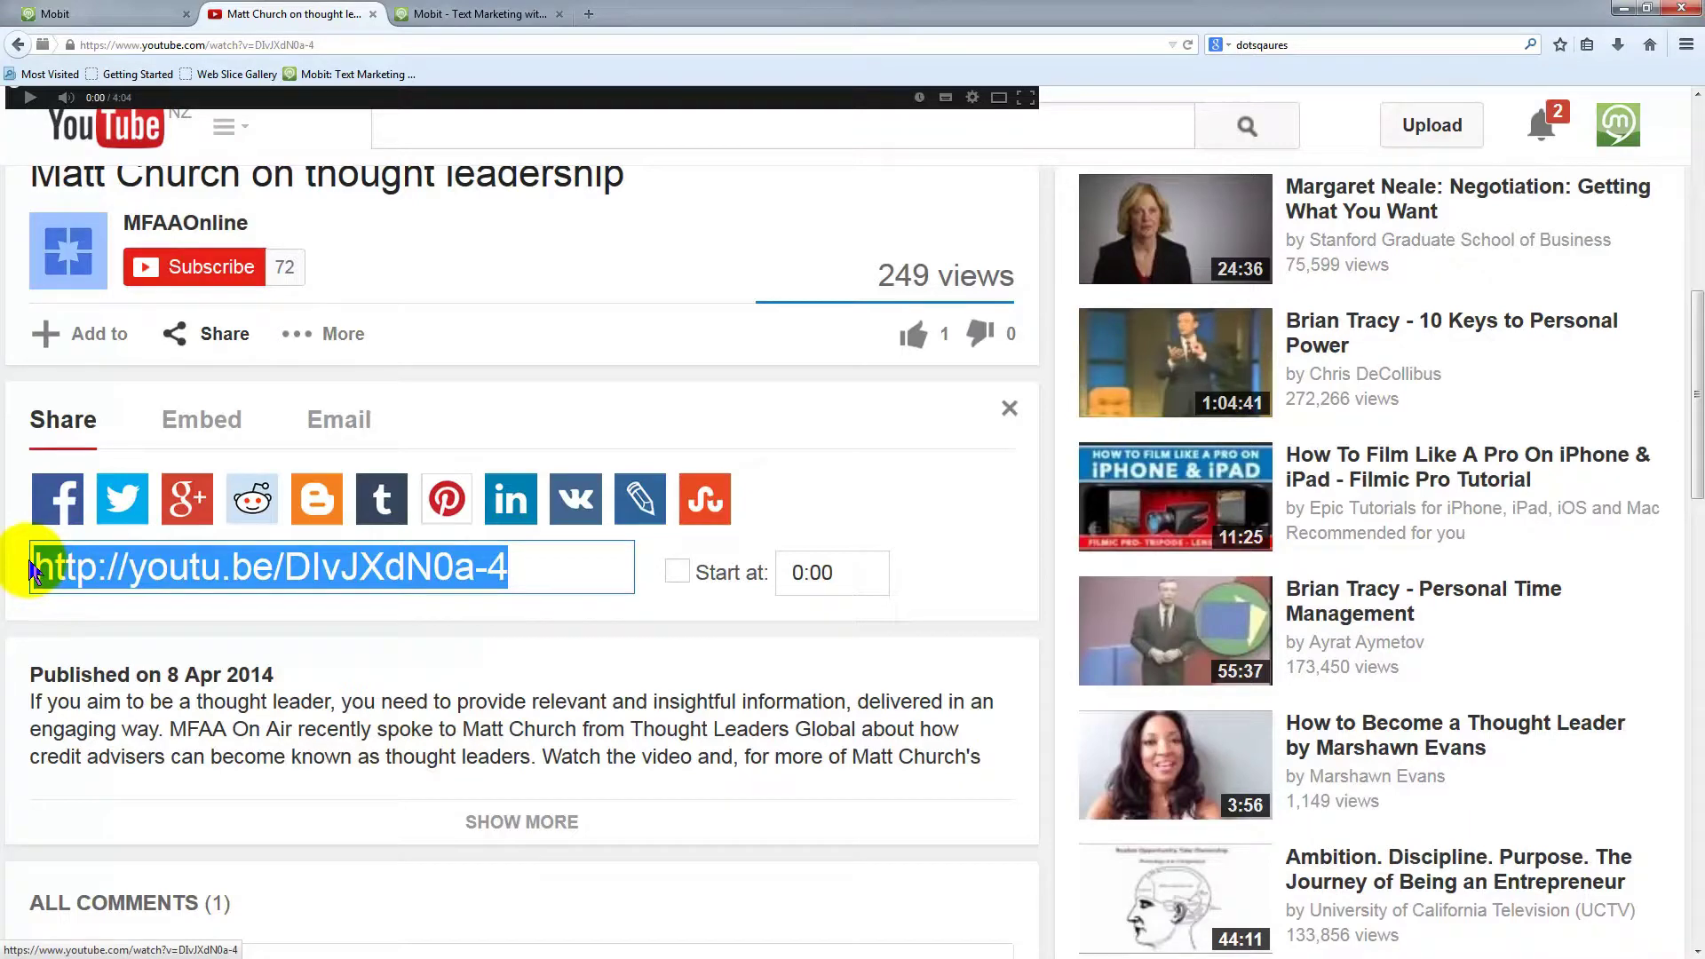
pyautogui.click(200, 420)
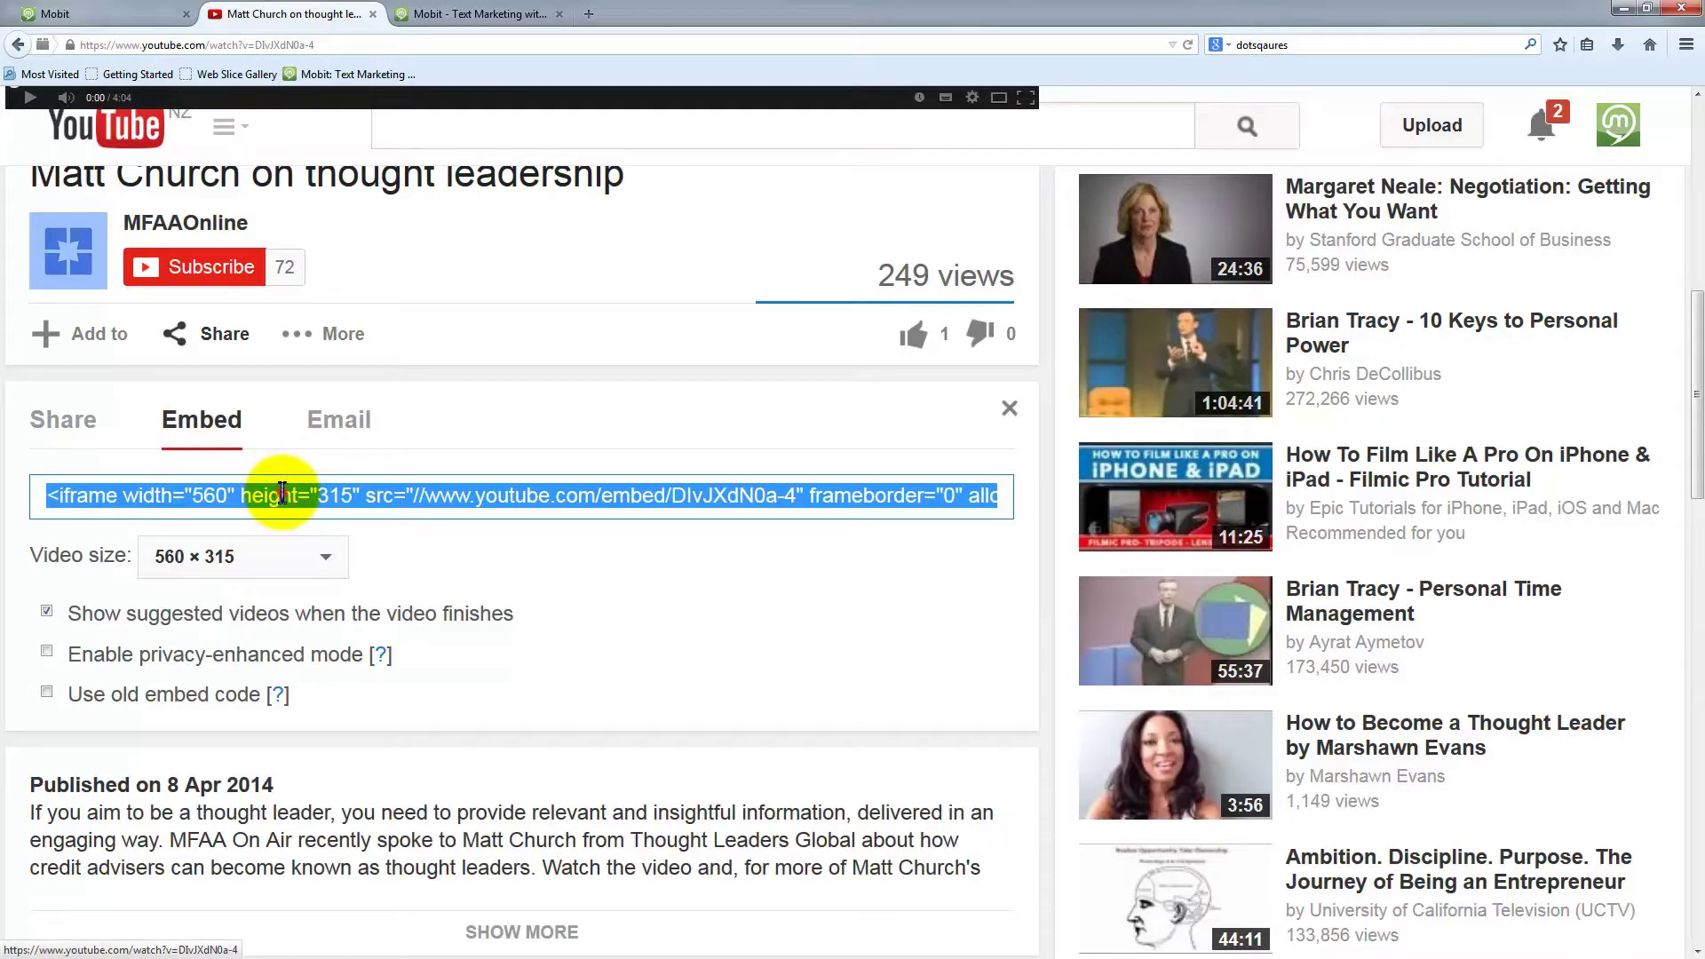
pyautogui.click(282, 494)
pyautogui.scroll(2, 686, 615)
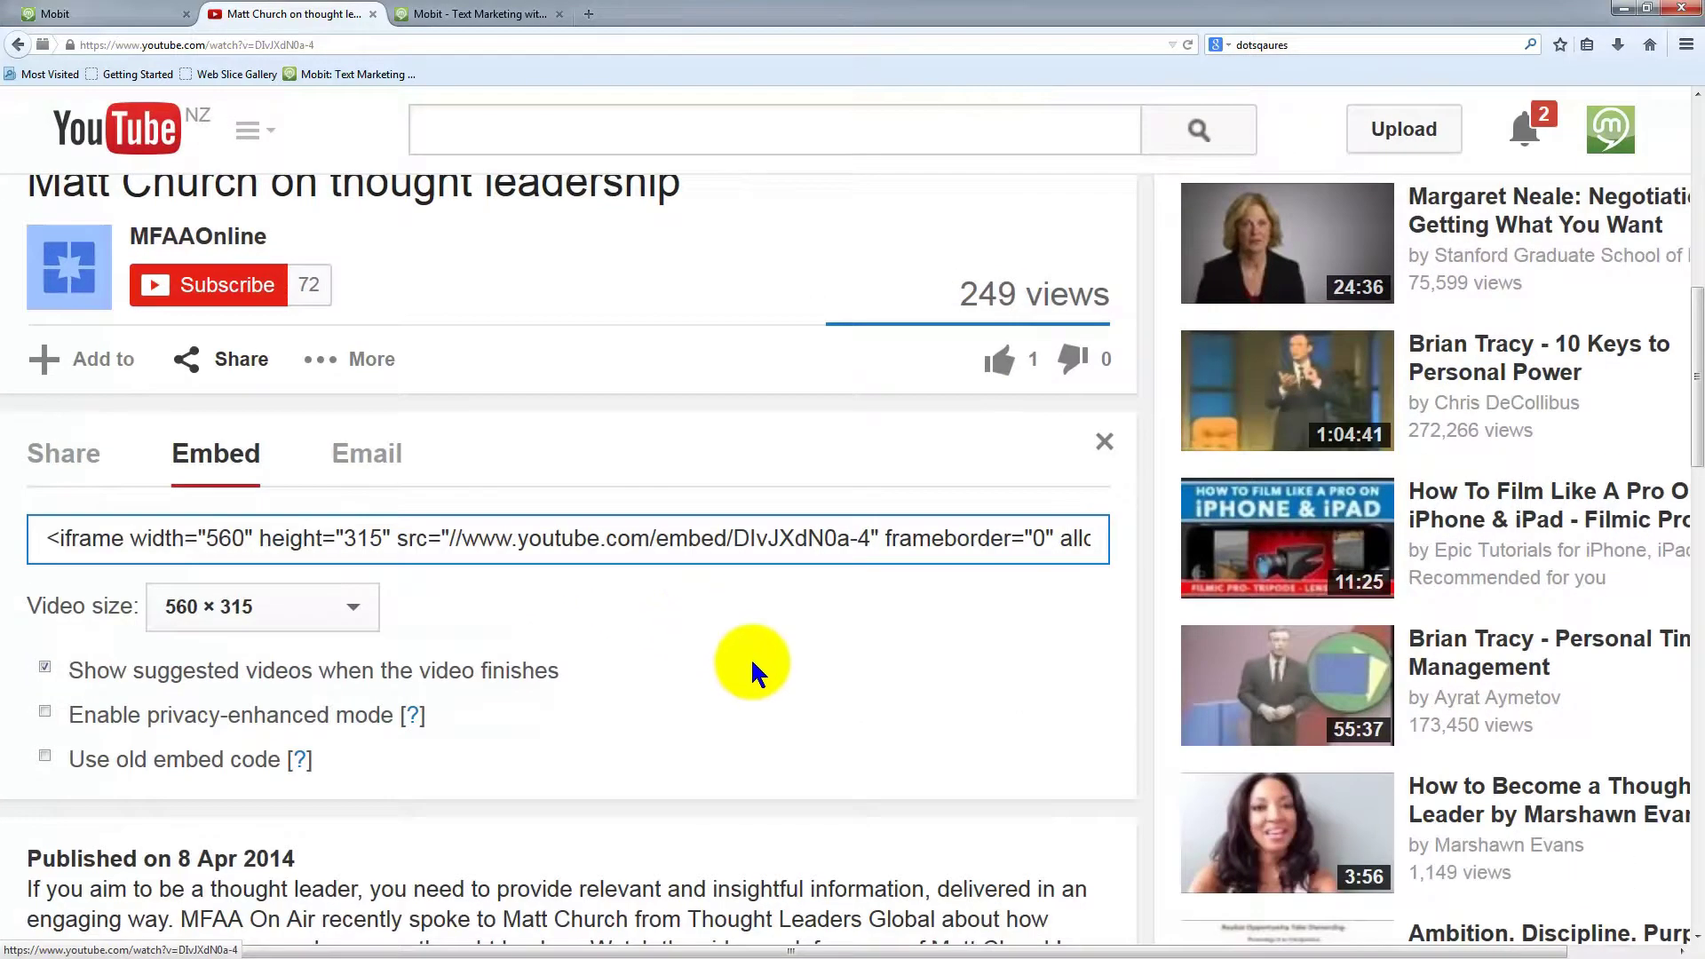
pyautogui.scroll(1, 746, 657)
pyautogui.click(529, 565)
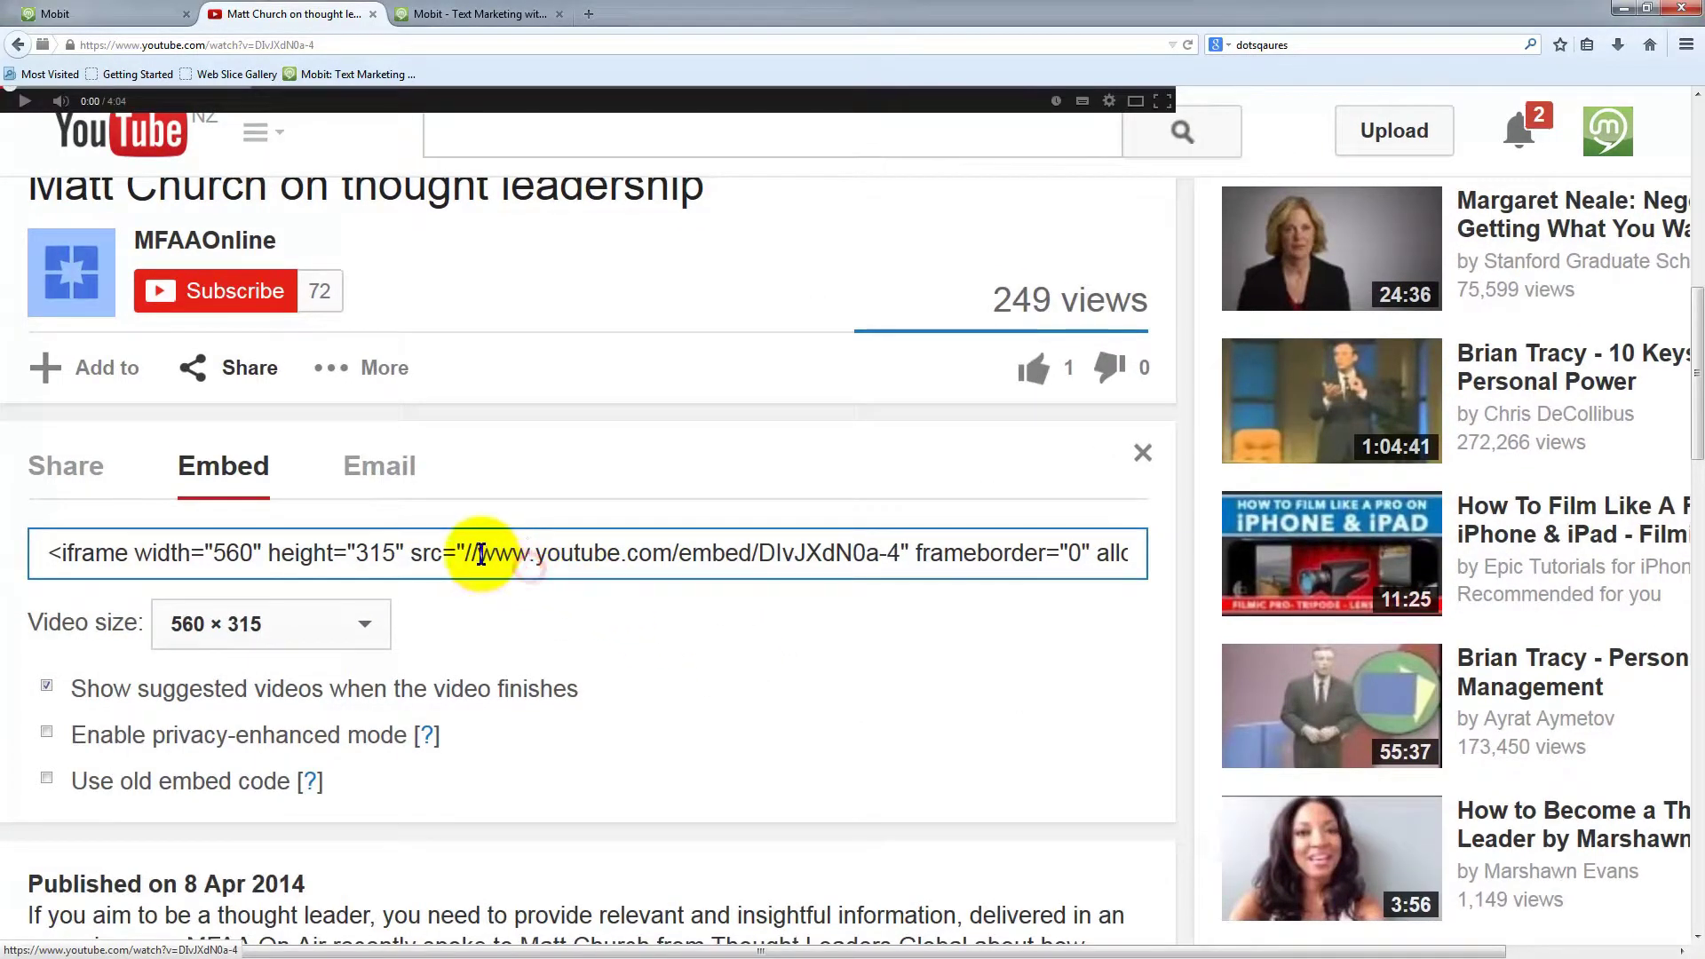
pyautogui.moveTo(480, 552); pyautogui.dragTo(892, 546)
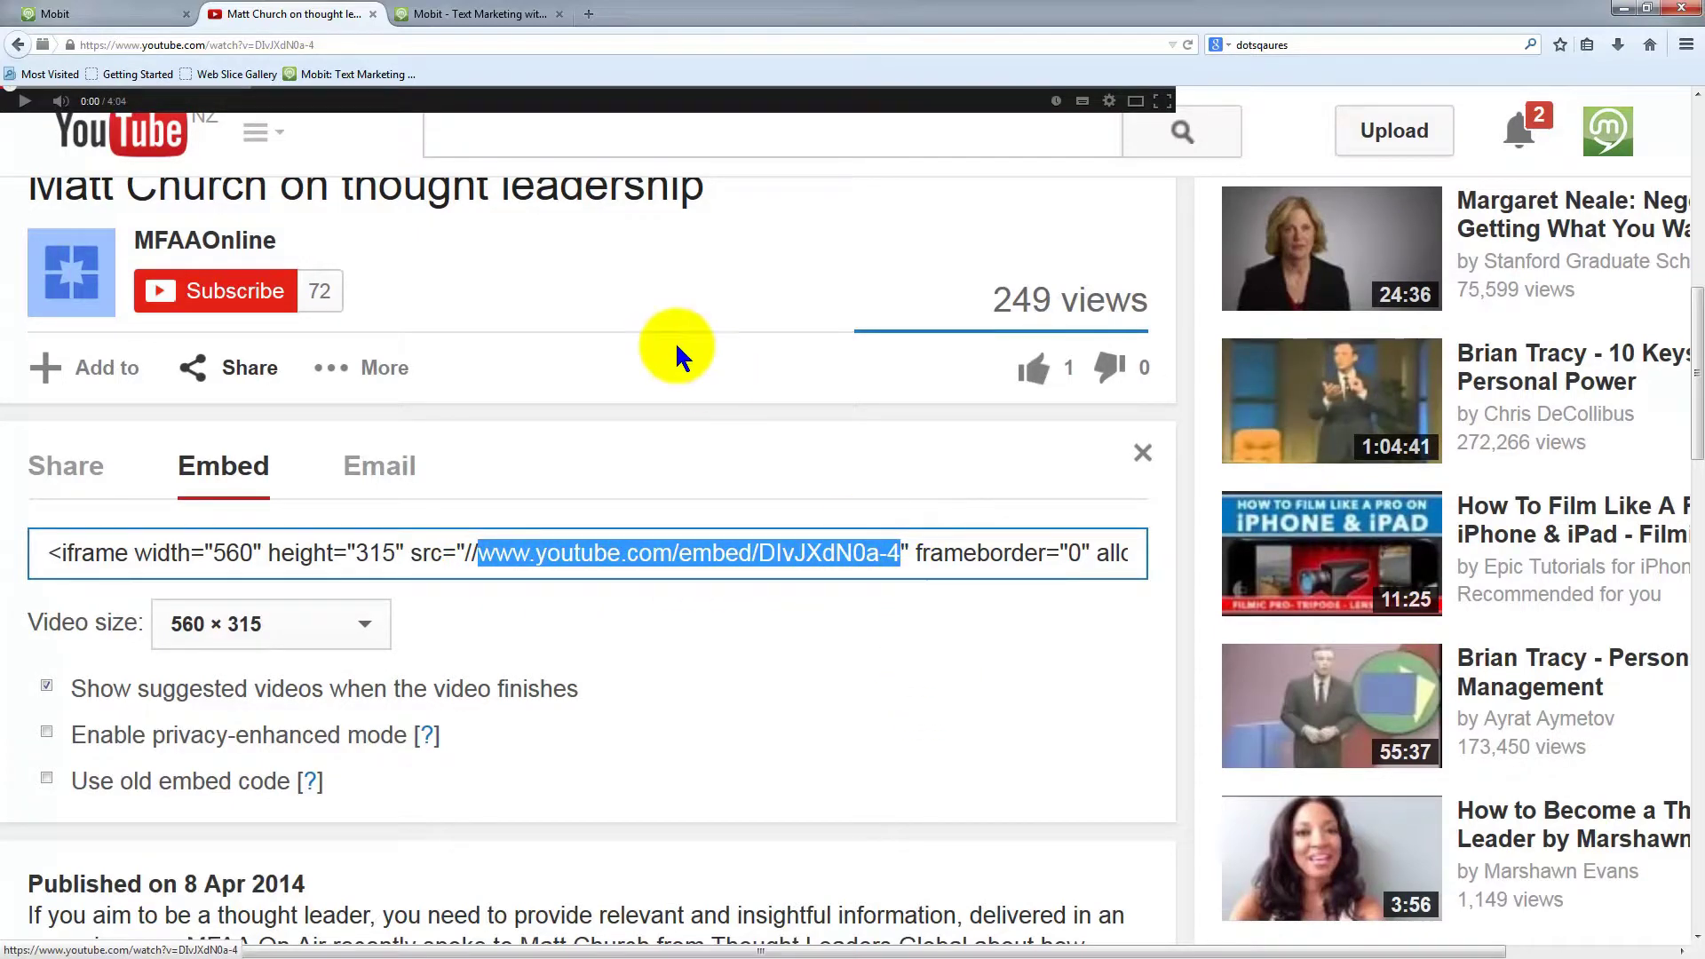
pyautogui.click(98, 14)
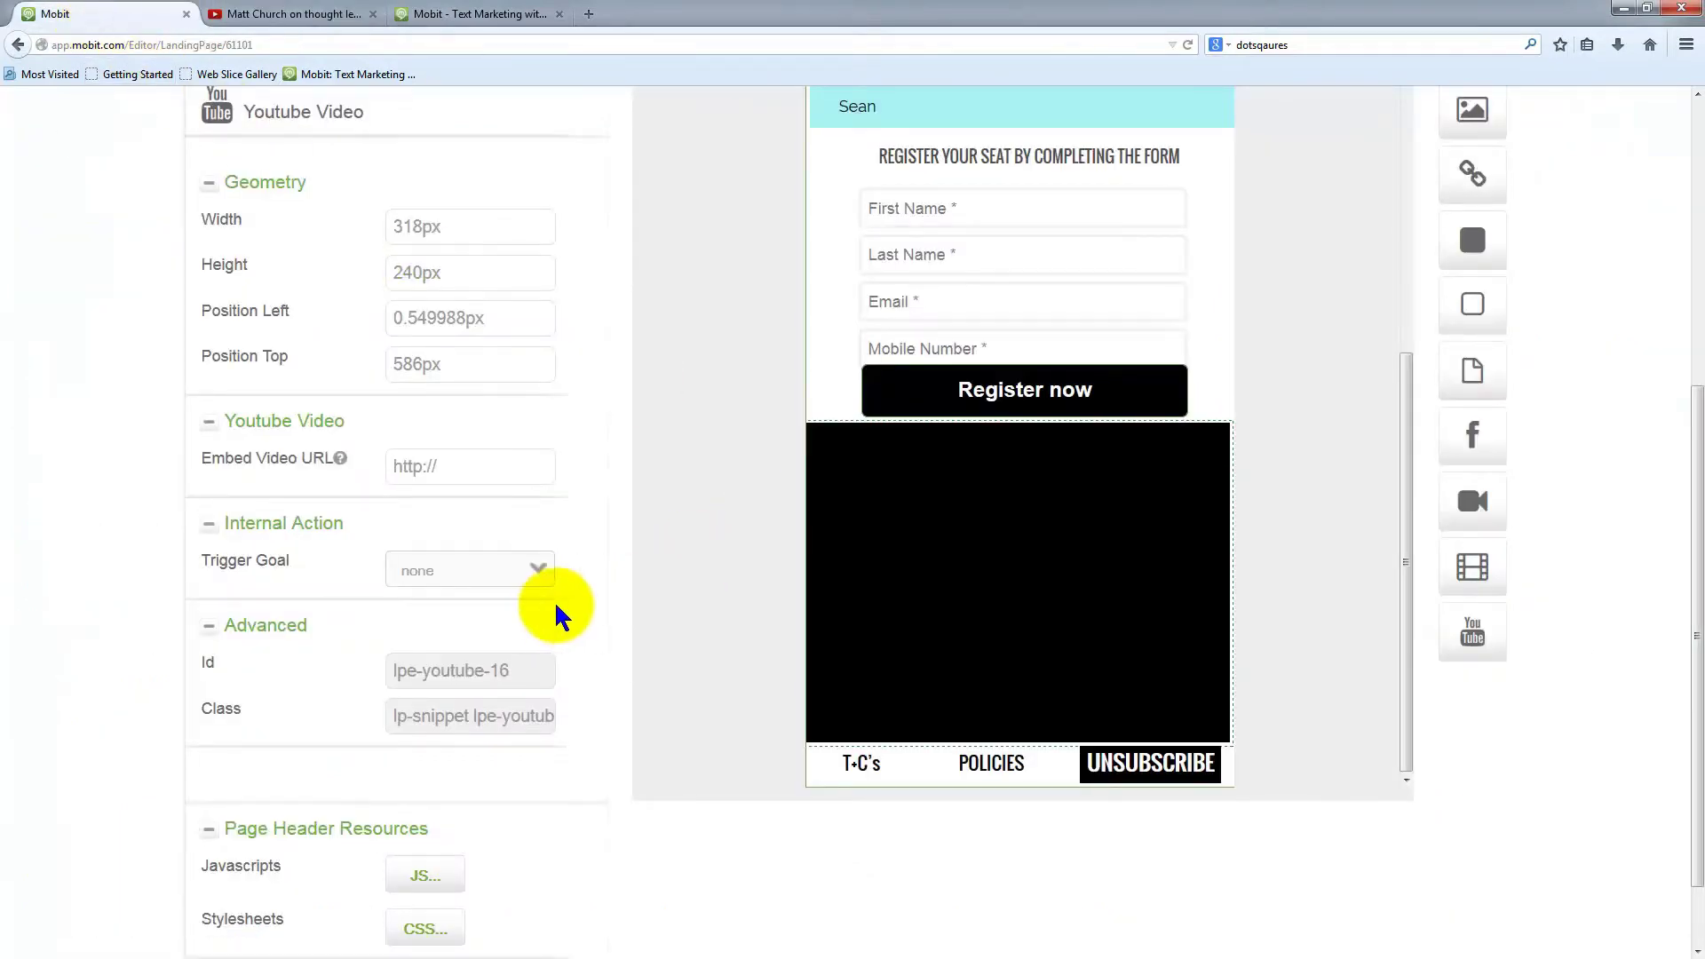
# Select the video block and put the thought-leadership embed address into Embed Video URL
pyautogui.scroll(3, 1300, 506)
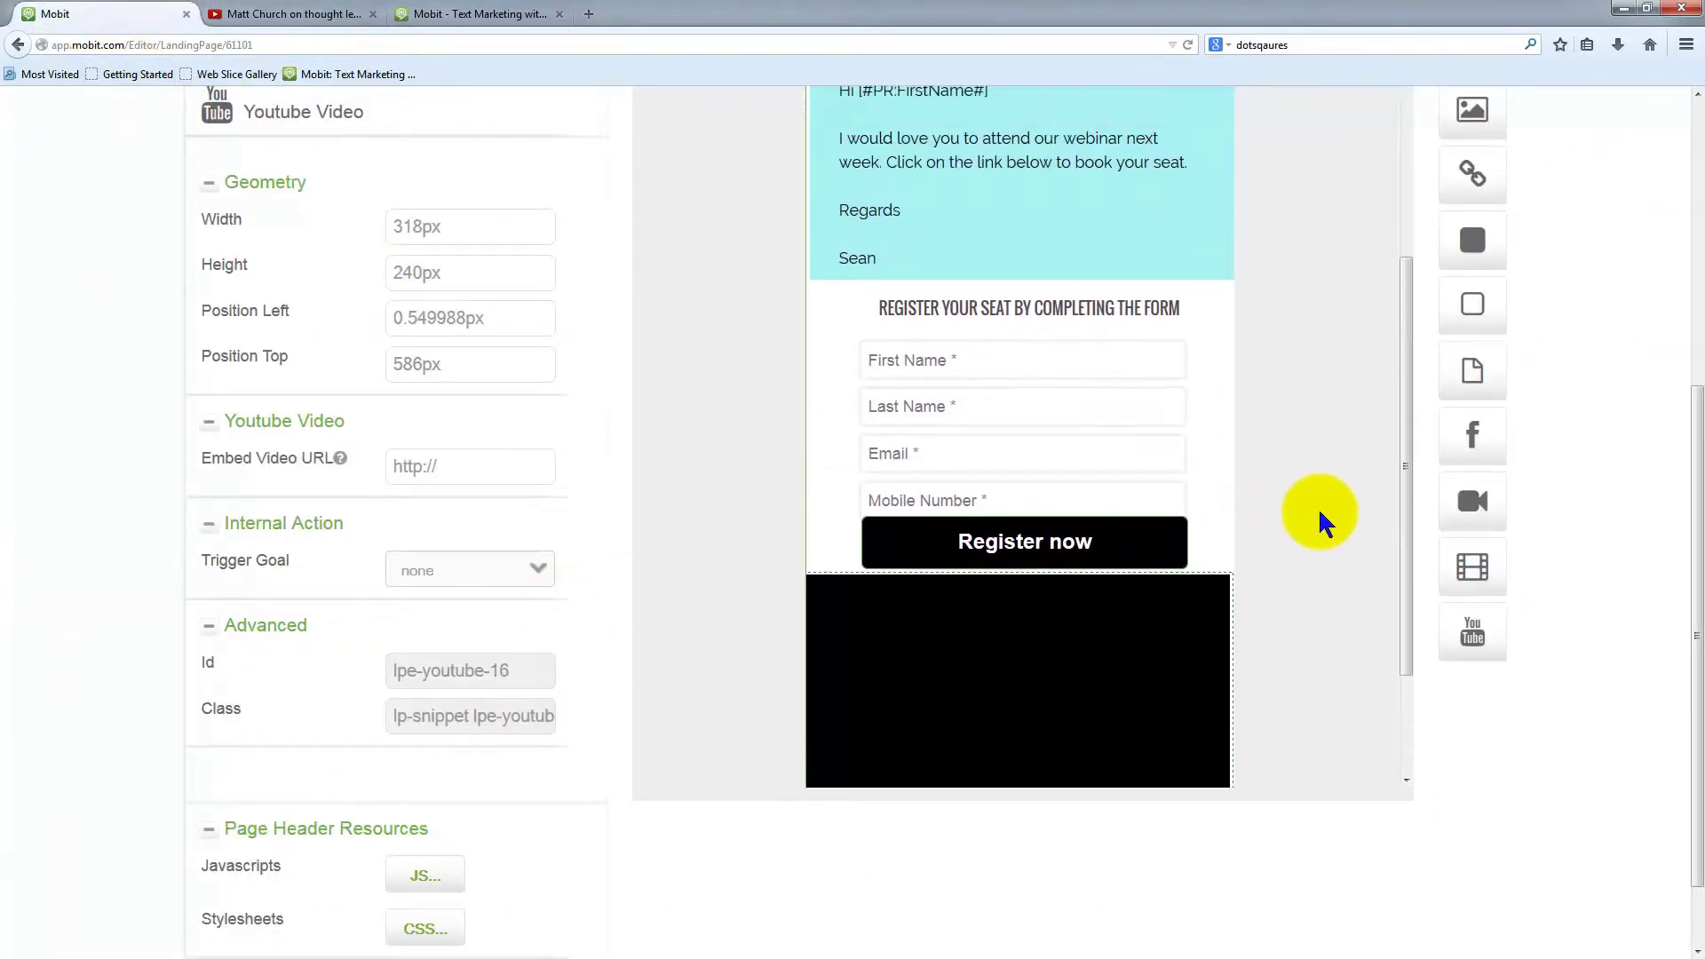
pyautogui.scroll(-2, 1313, 524)
pyautogui.click(1027, 662)
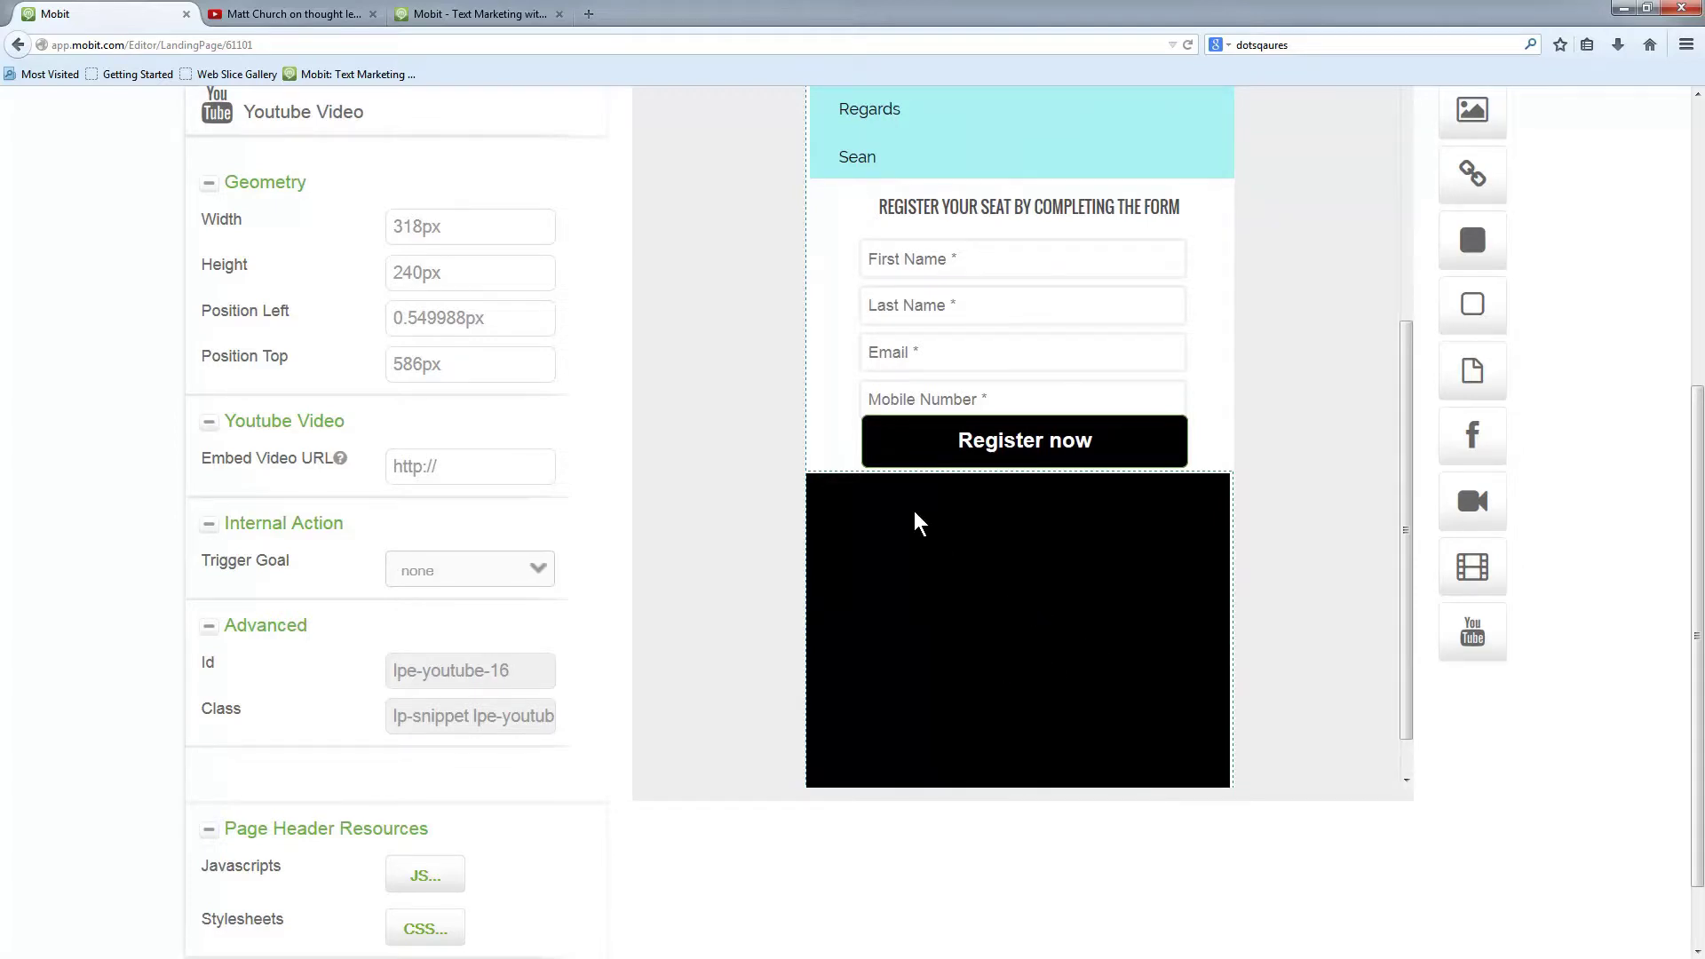
pyautogui.moveTo(344, 420); pyautogui.dragTo(247, 420)
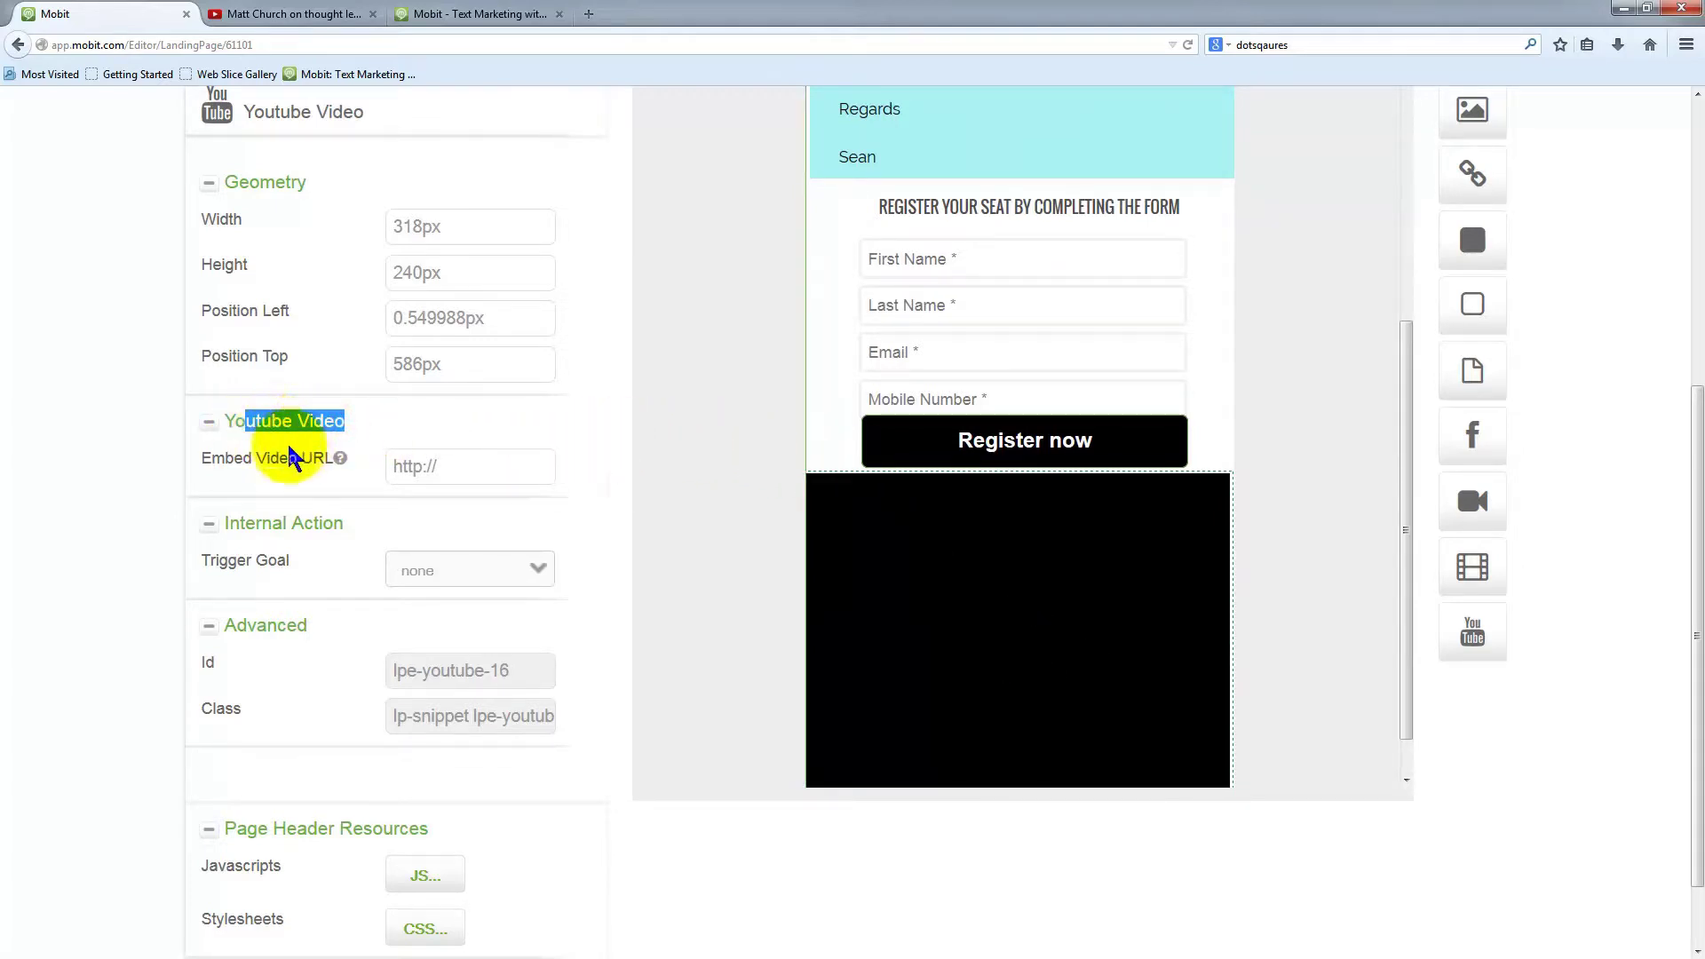
pyautogui.click(430, 466)
pyautogui.click(462, 477)
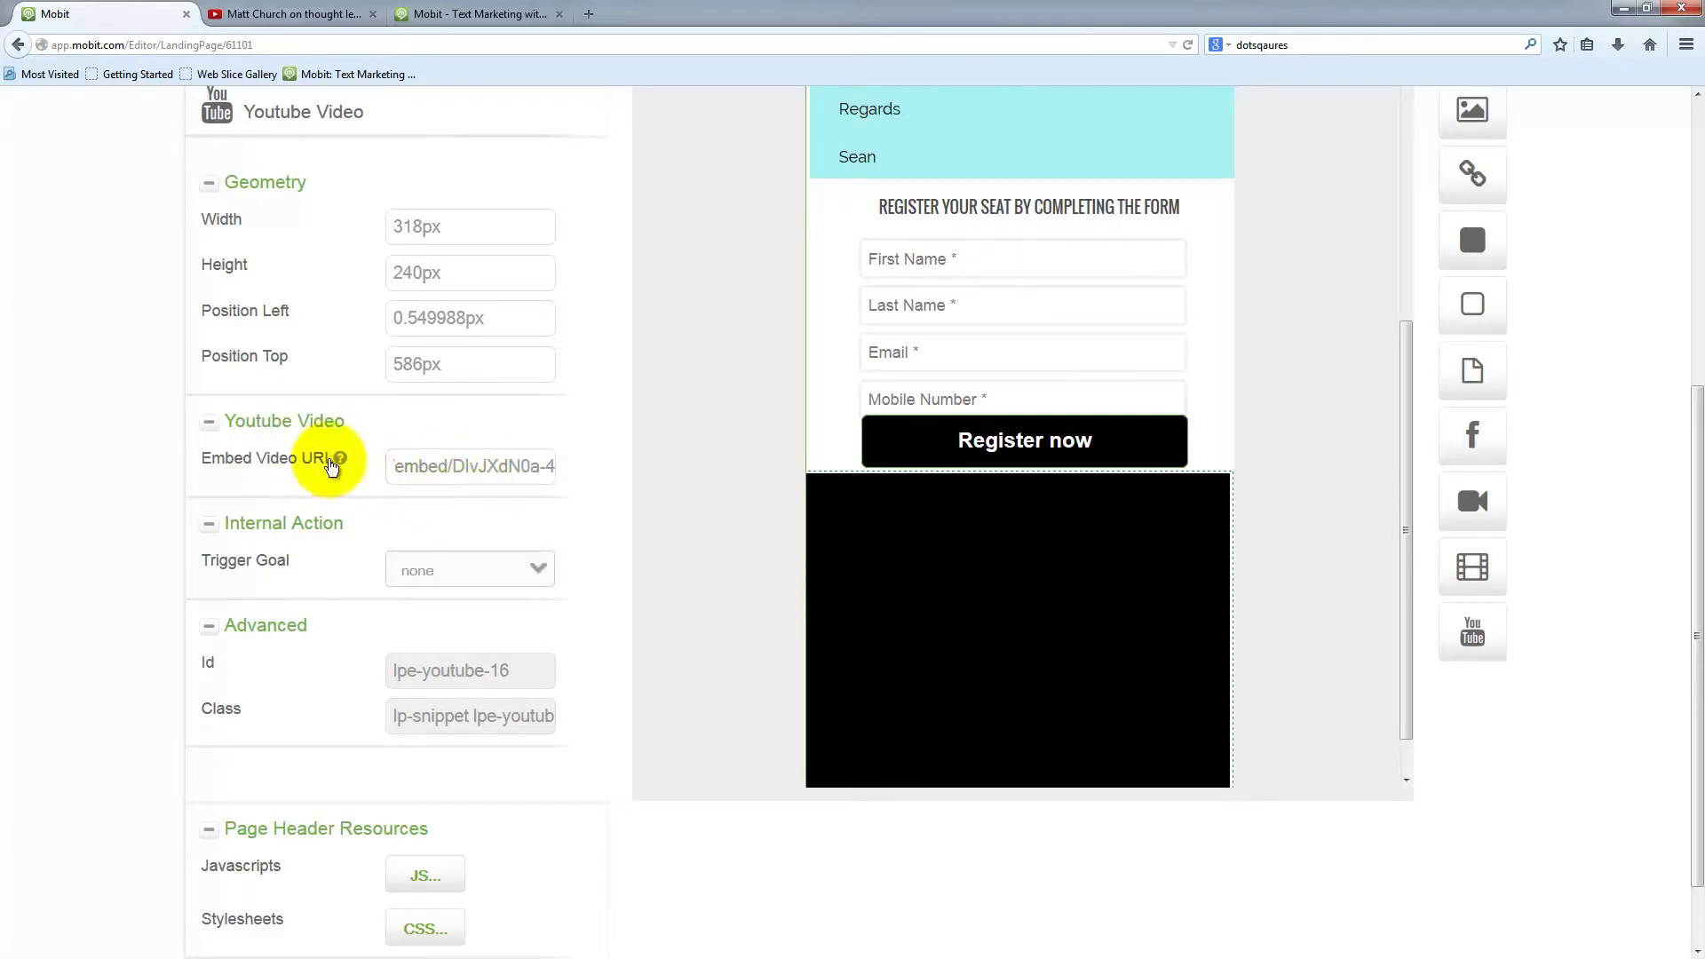
pyautogui.moveTo(339, 461)
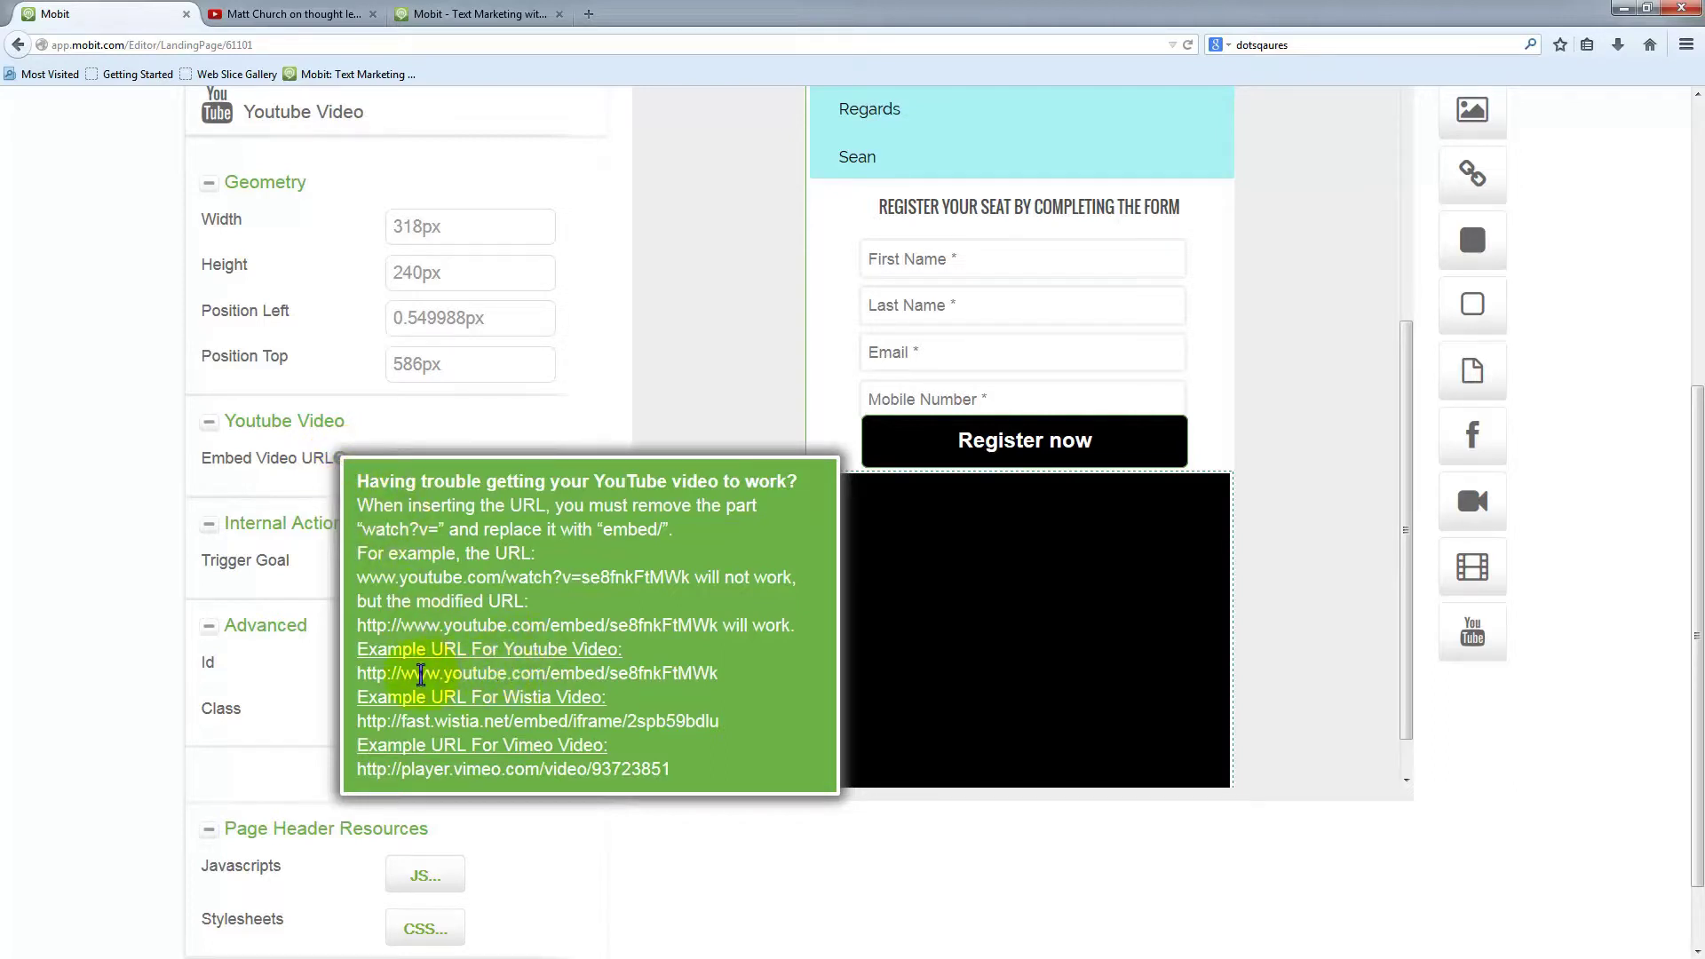
# Look over the YouTube, Wistia and Vimeo example addresses in the help popup, then dismiss it
pyautogui.moveTo(358, 674); pyautogui.dragTo(719, 674)
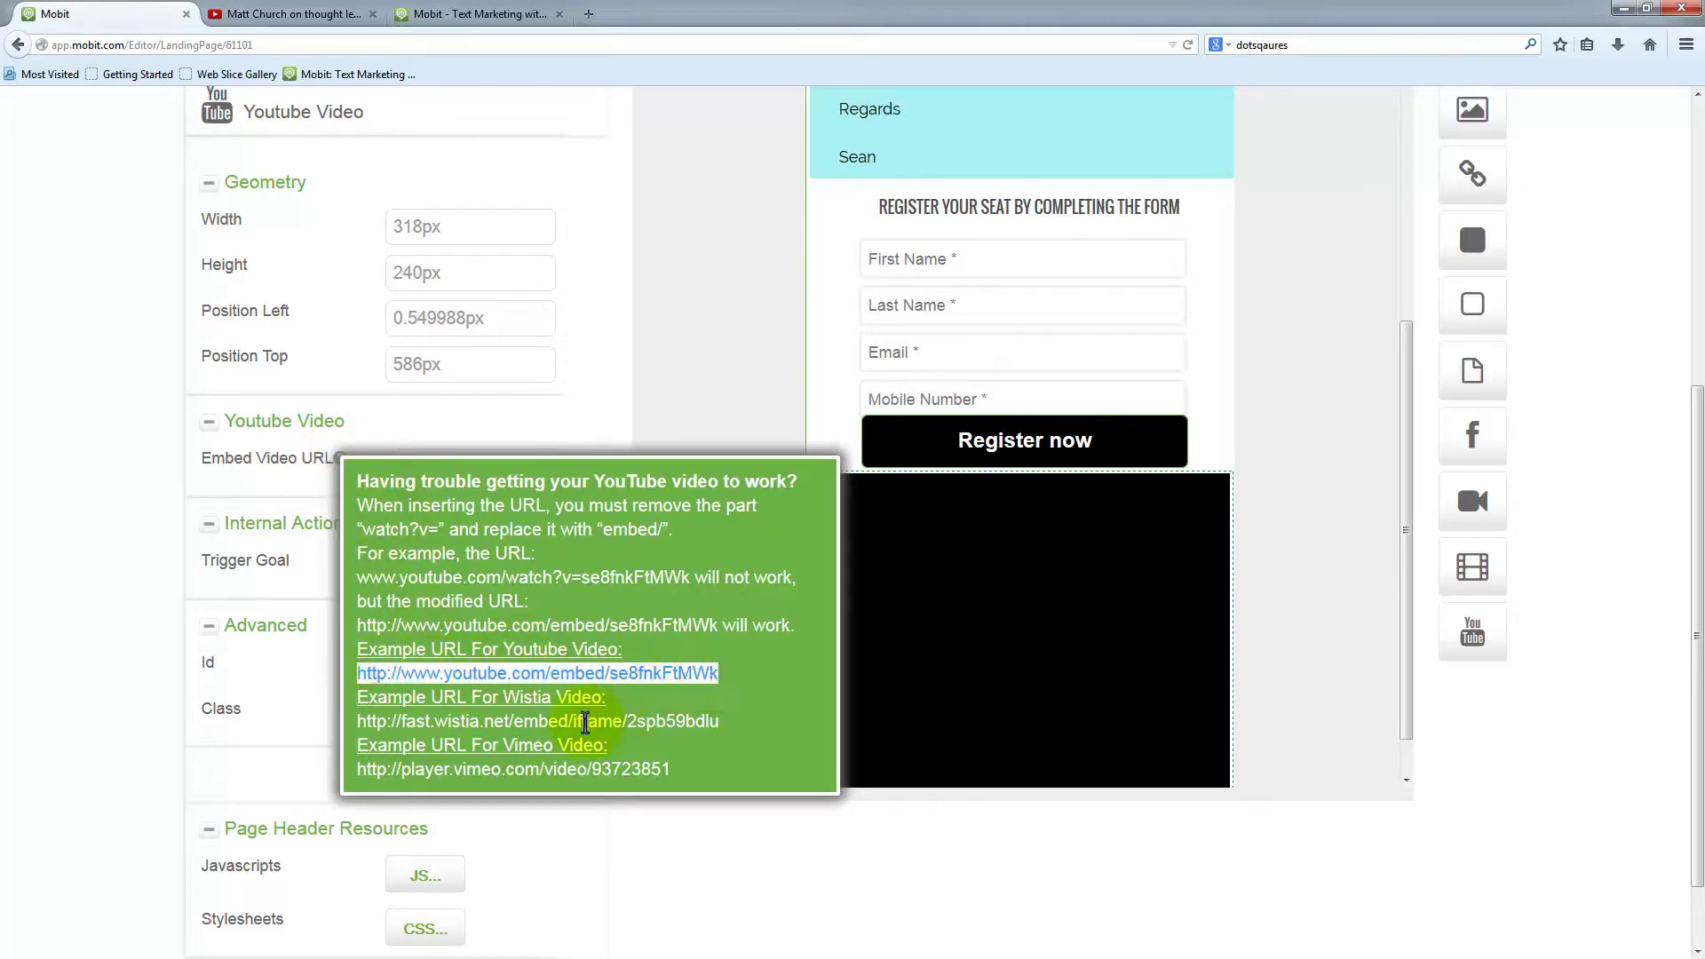
pyautogui.click(585, 722)
pyautogui.moveTo(365, 722); pyautogui.dragTo(720, 723)
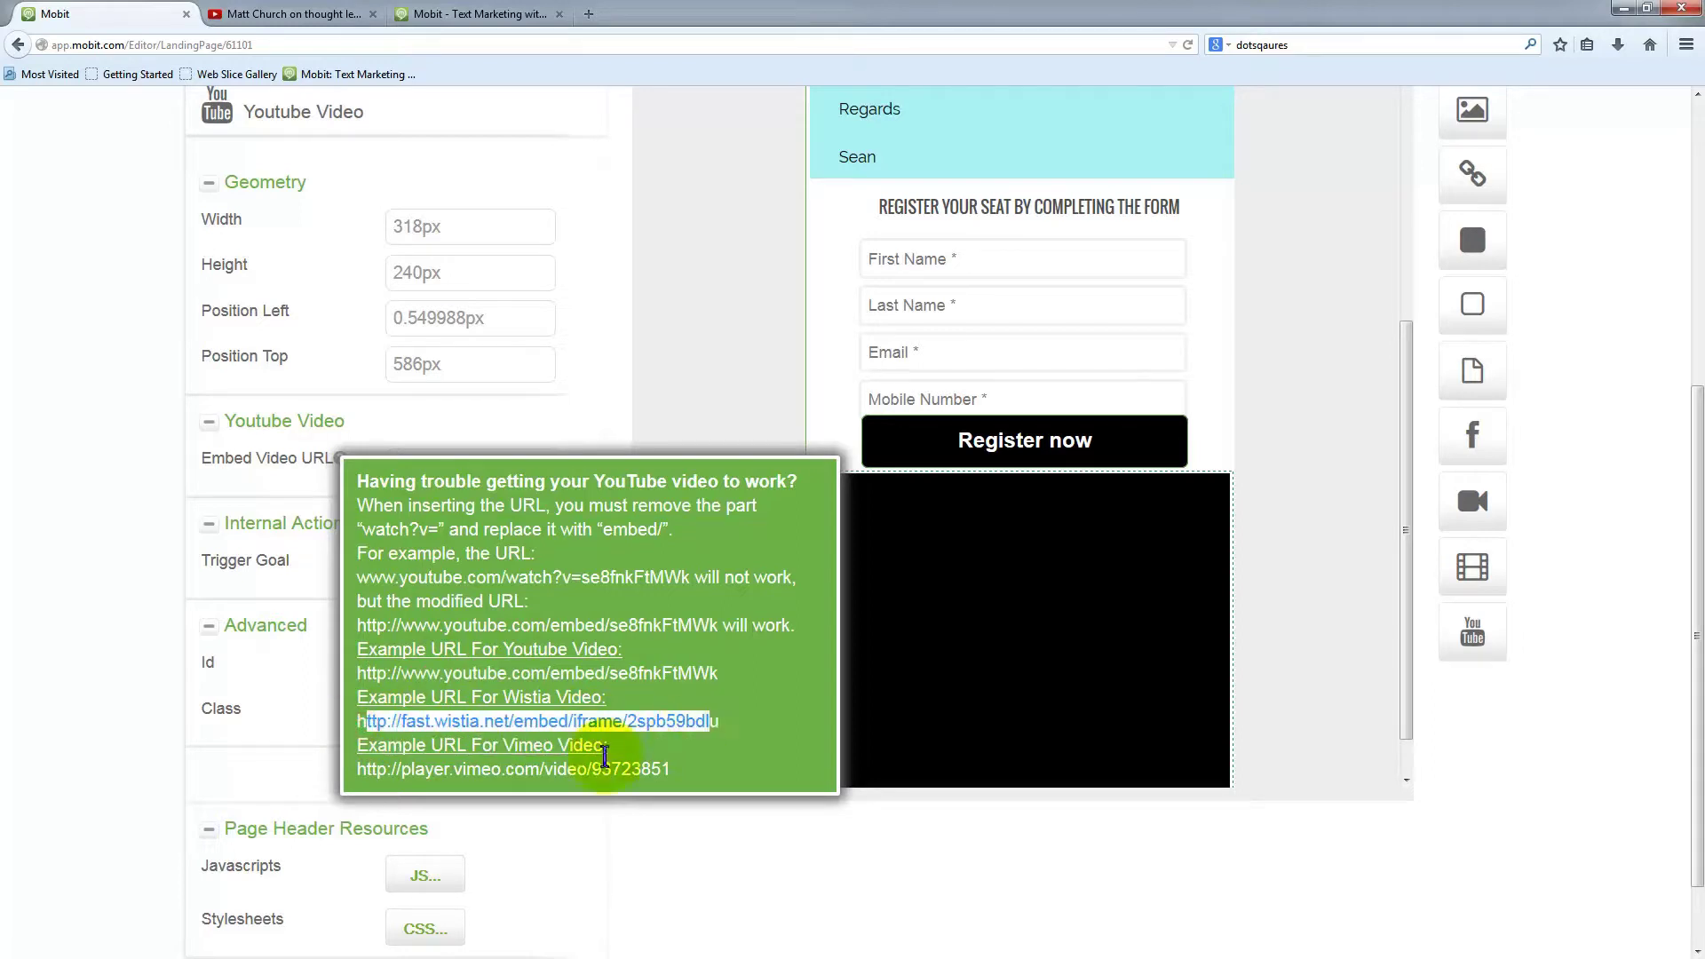
pyautogui.click(462, 755)
pyautogui.moveTo(357, 771); pyautogui.dragTo(701, 771)
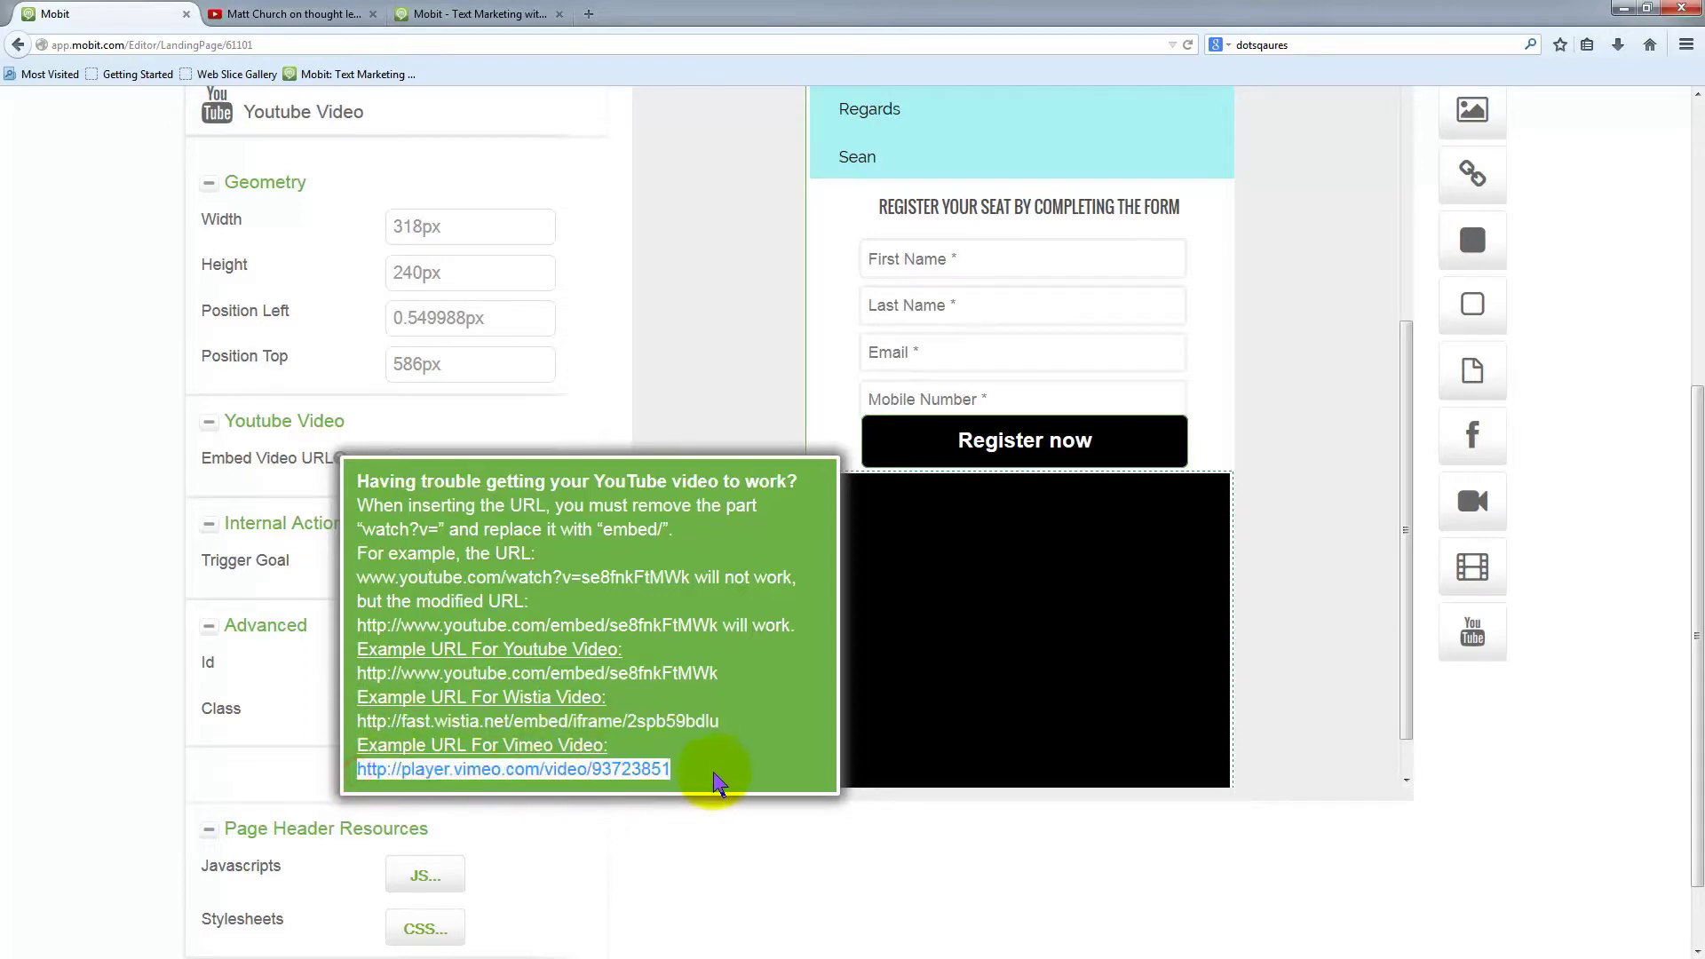
pyautogui.click(736, 282)
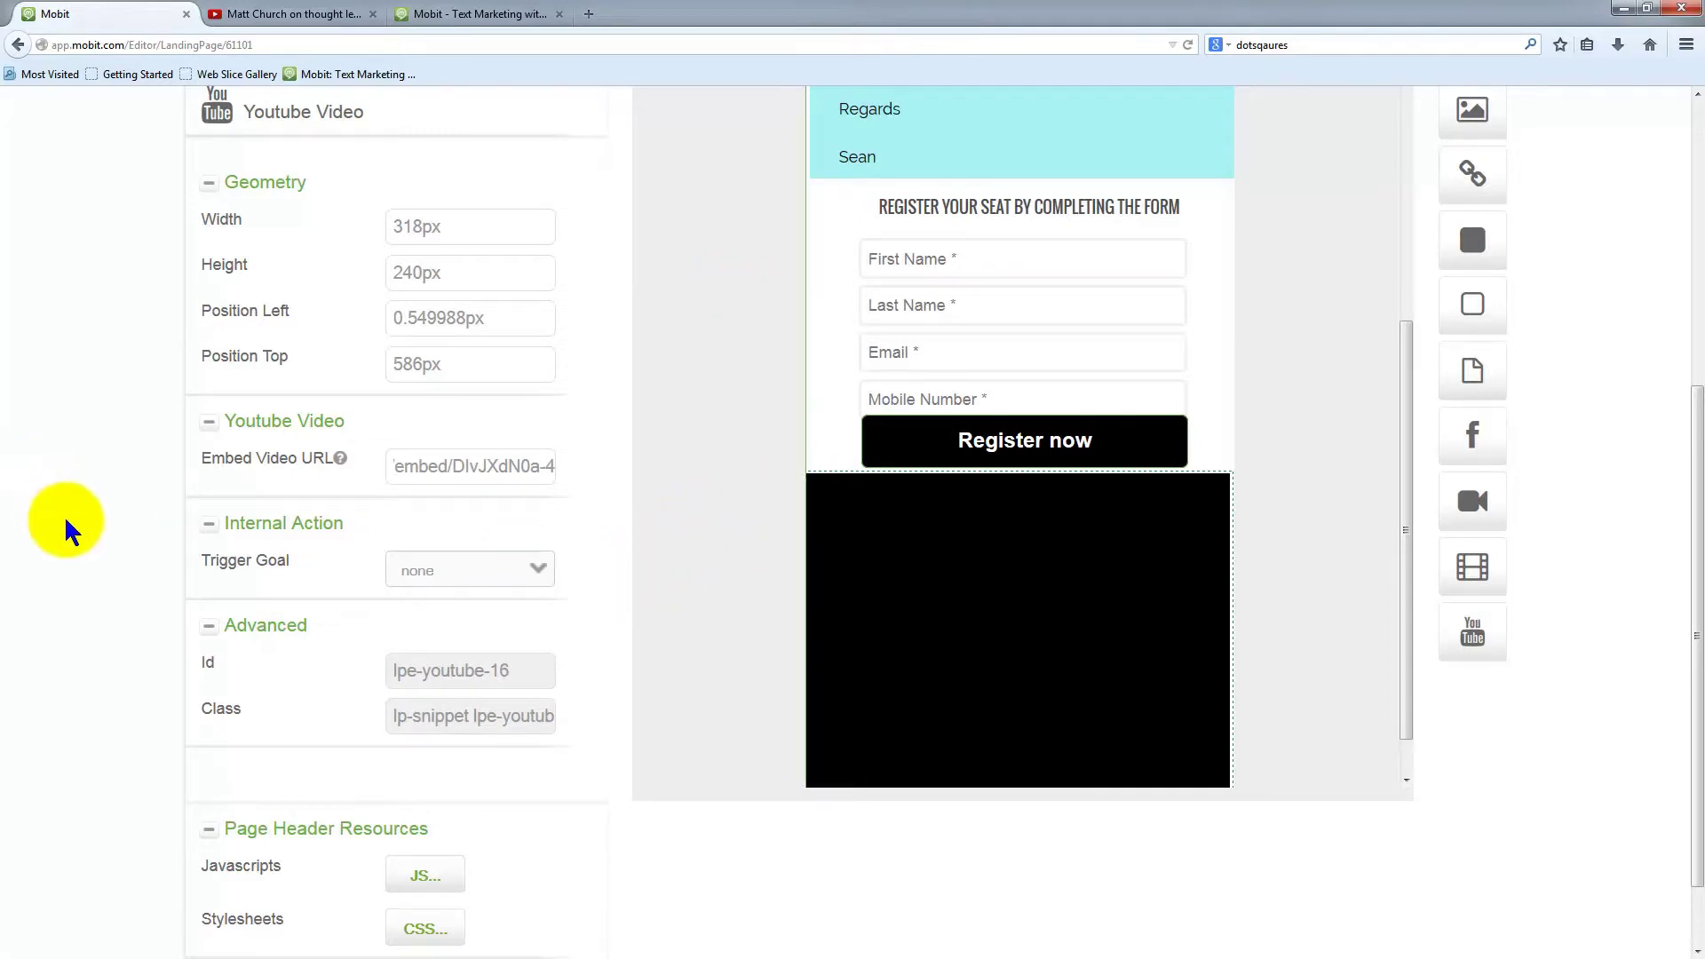
# Extend the page's bottom edge and move UNSUBSCRIBE, POLICIES and T+C's further down
pyautogui.scroll(-1, 1385, 541)
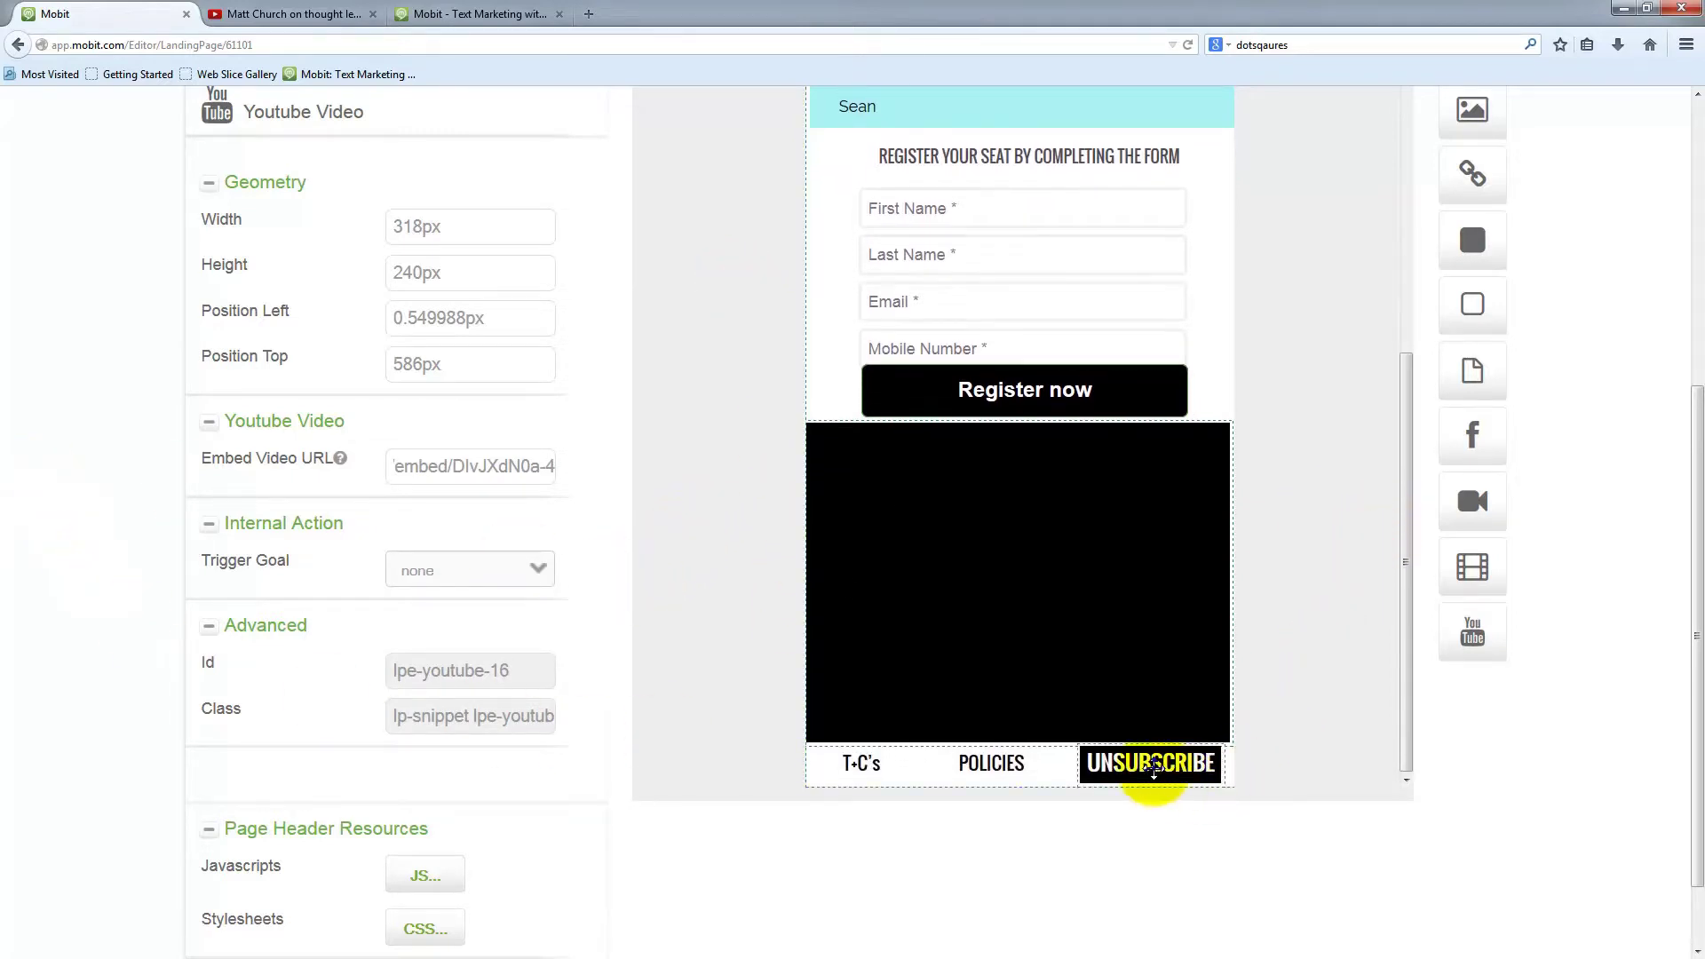
pyautogui.scroll(-1, 1301, 710)
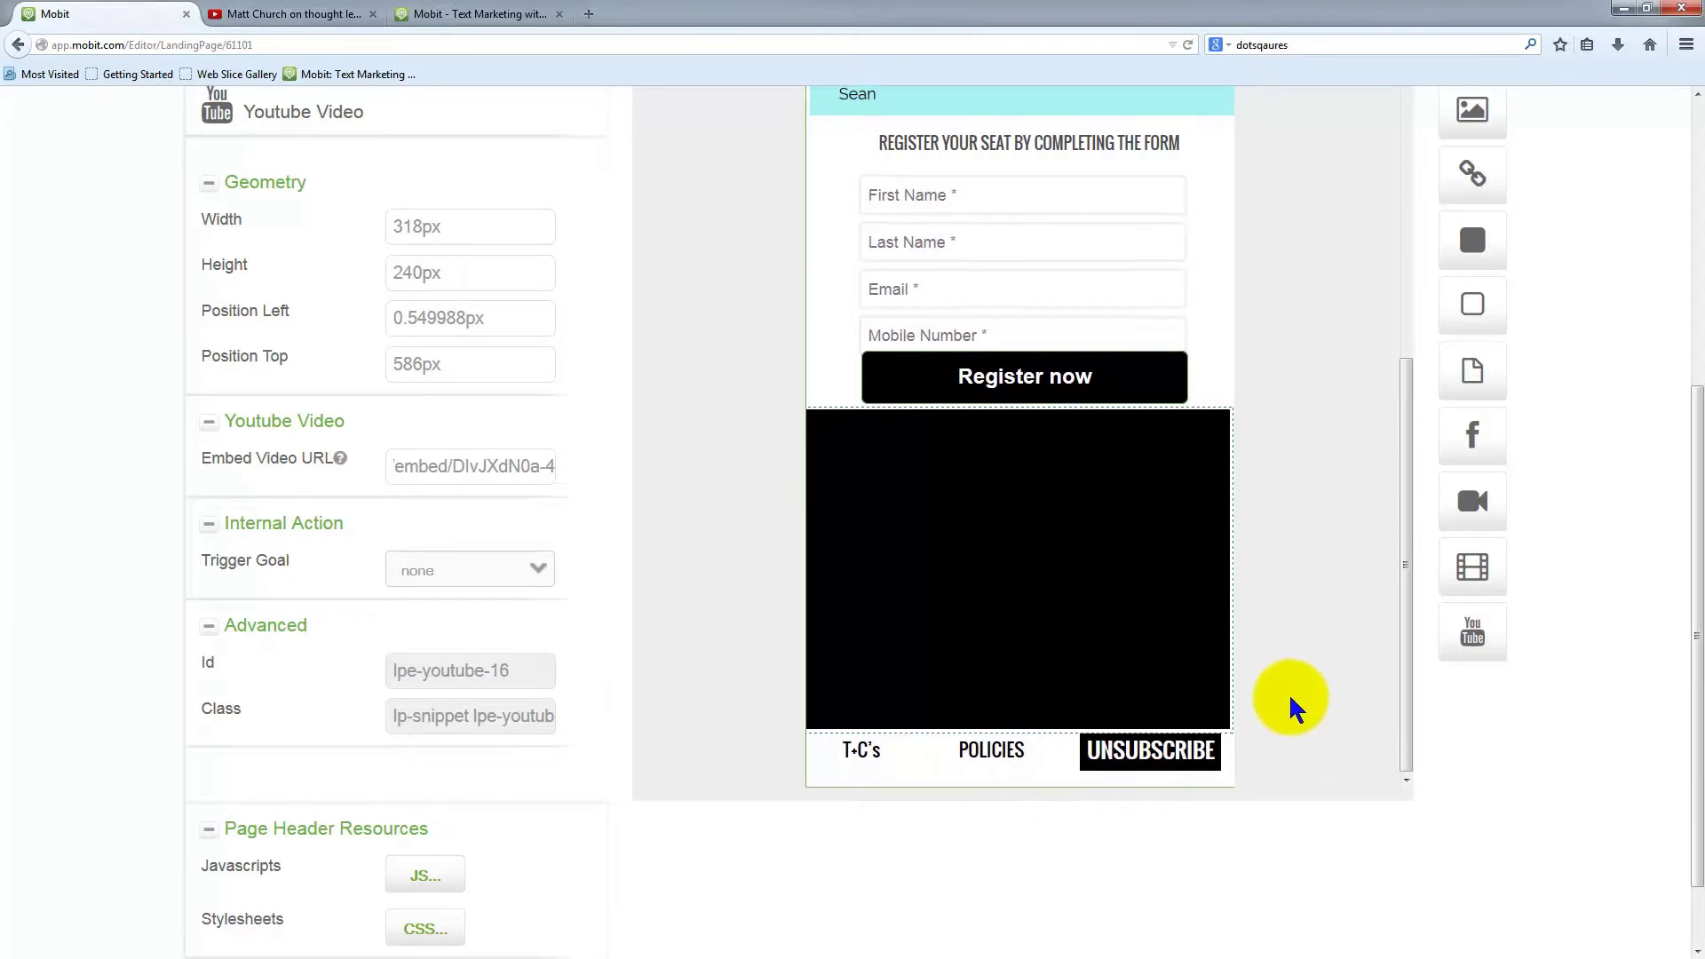
pyautogui.click(1185, 762)
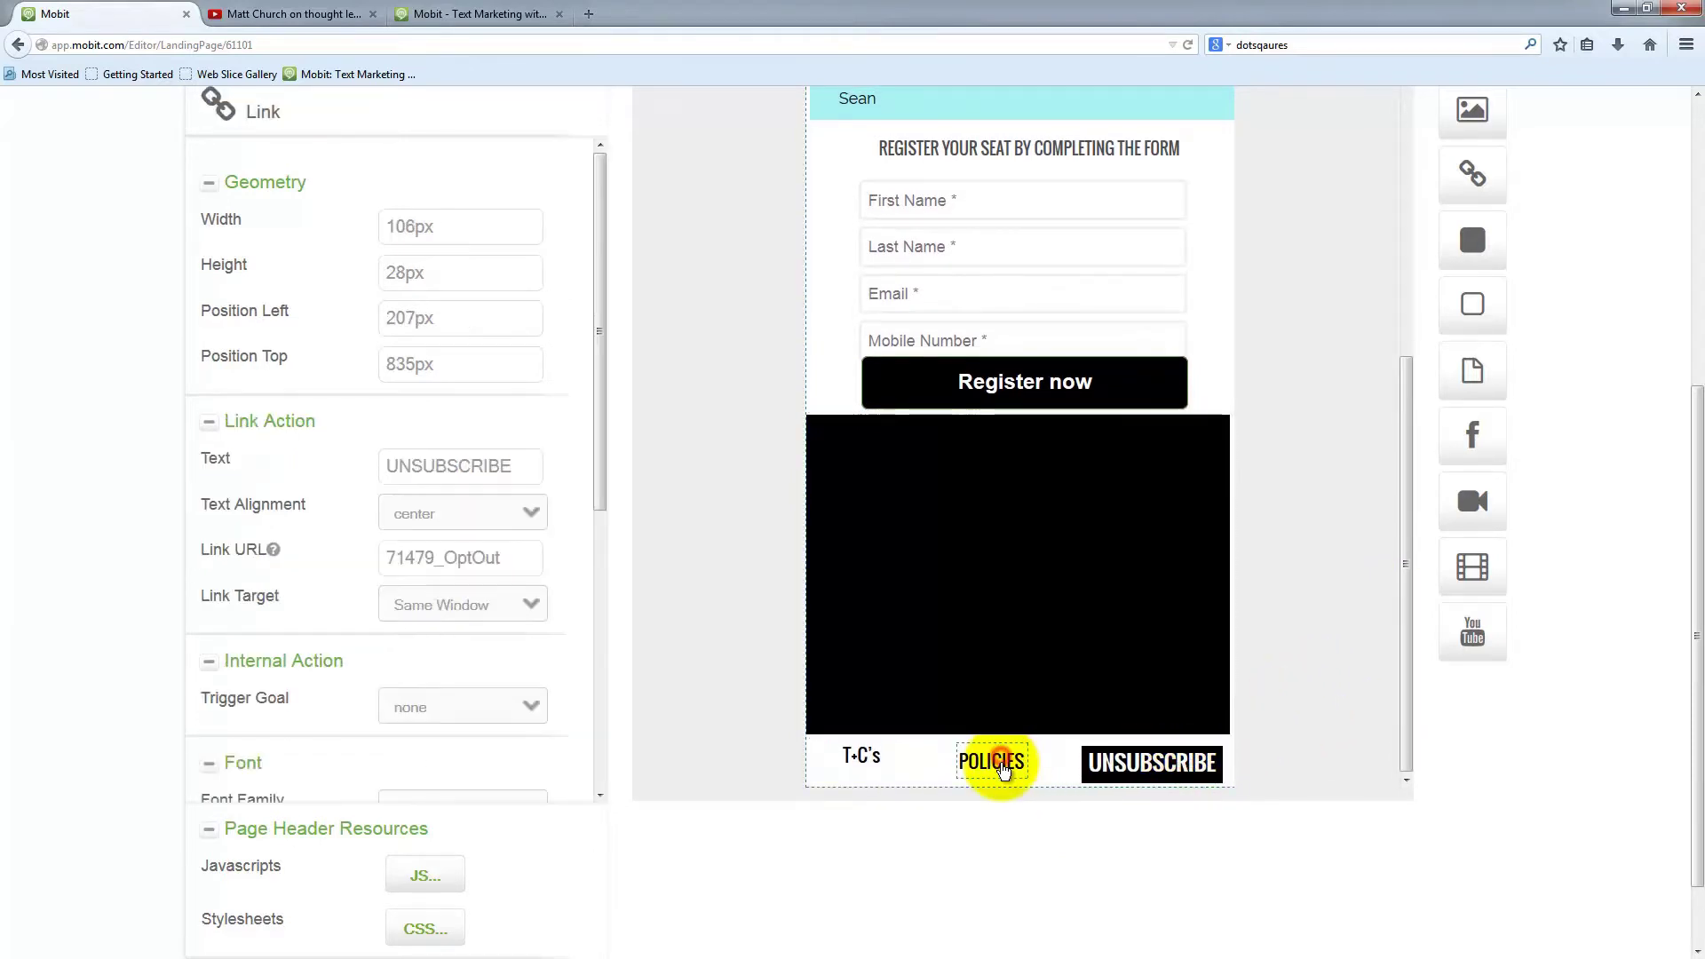
pyautogui.click(1002, 765)
pyautogui.click(859, 765)
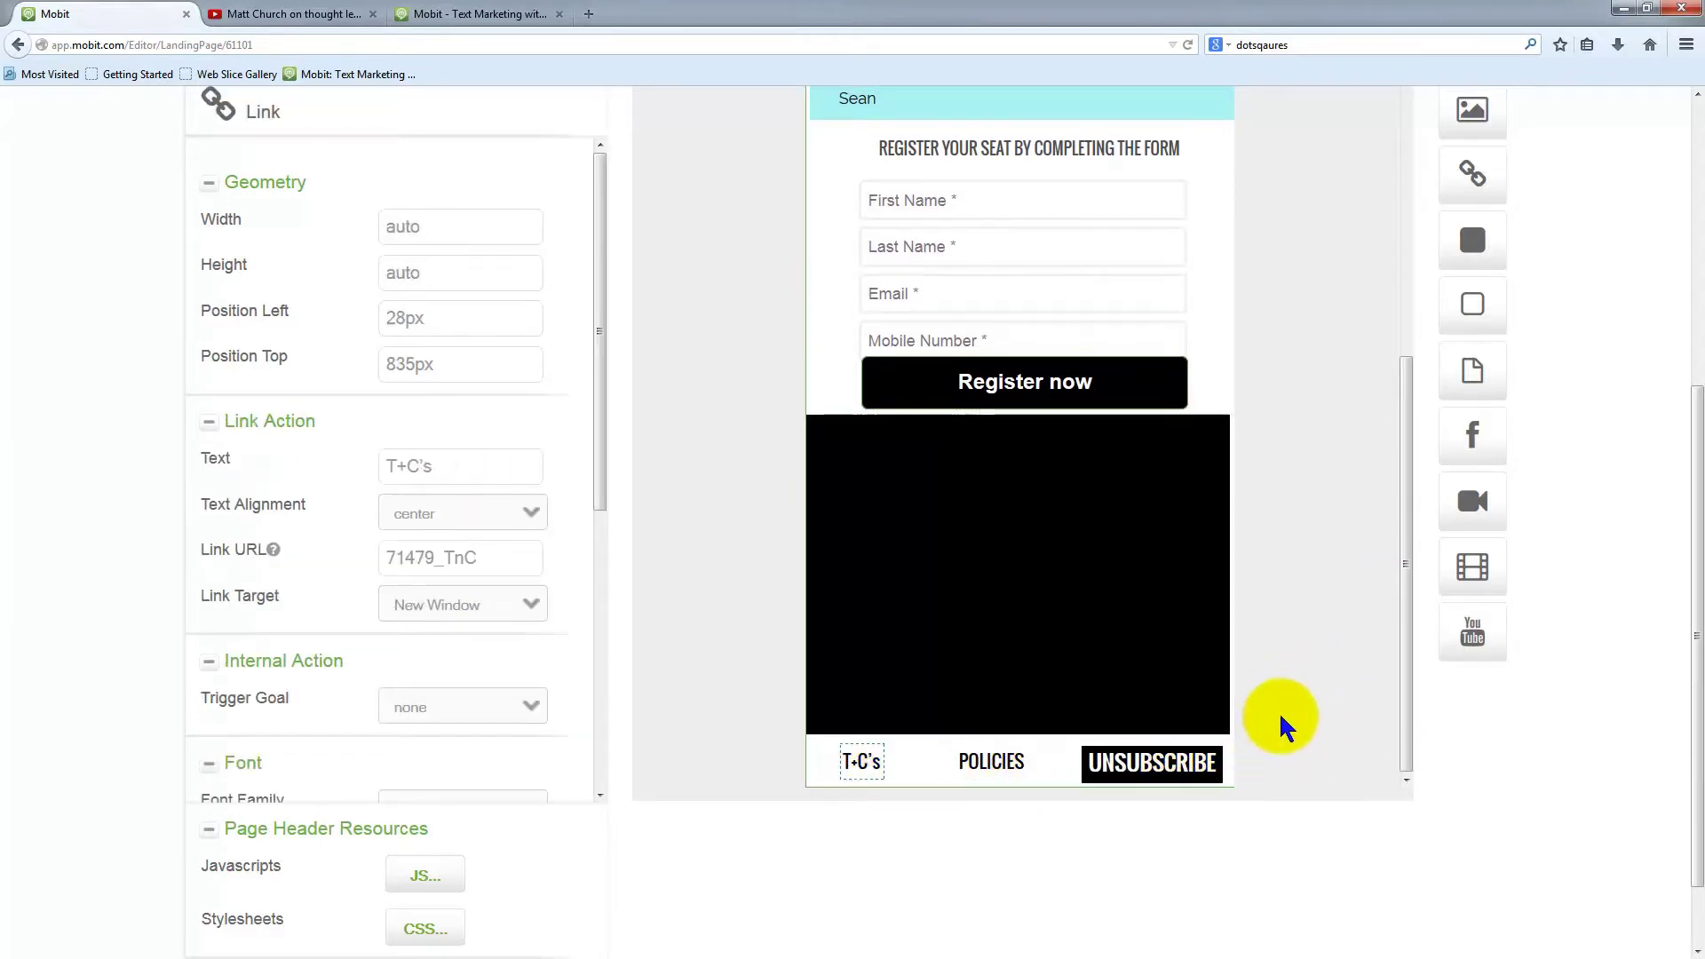
pyautogui.moveTo(1043, 788); pyautogui.dragTo(1103, 859)
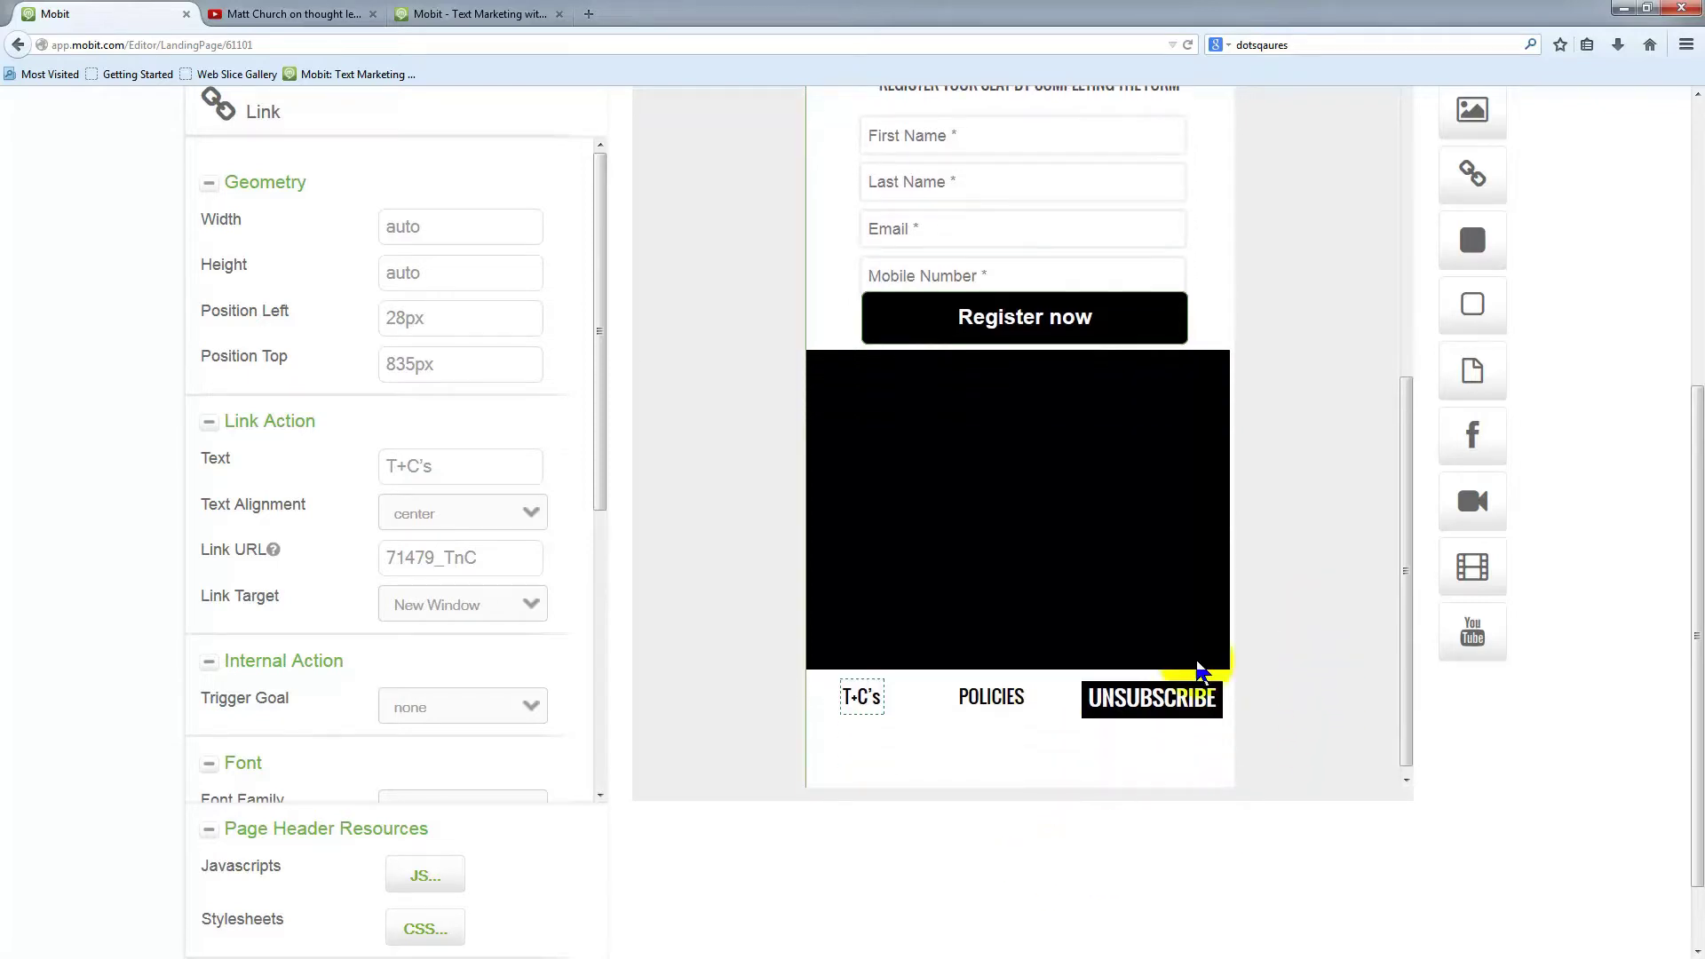
pyautogui.moveTo(1083, 785); pyautogui.dragTo(1175, 806)
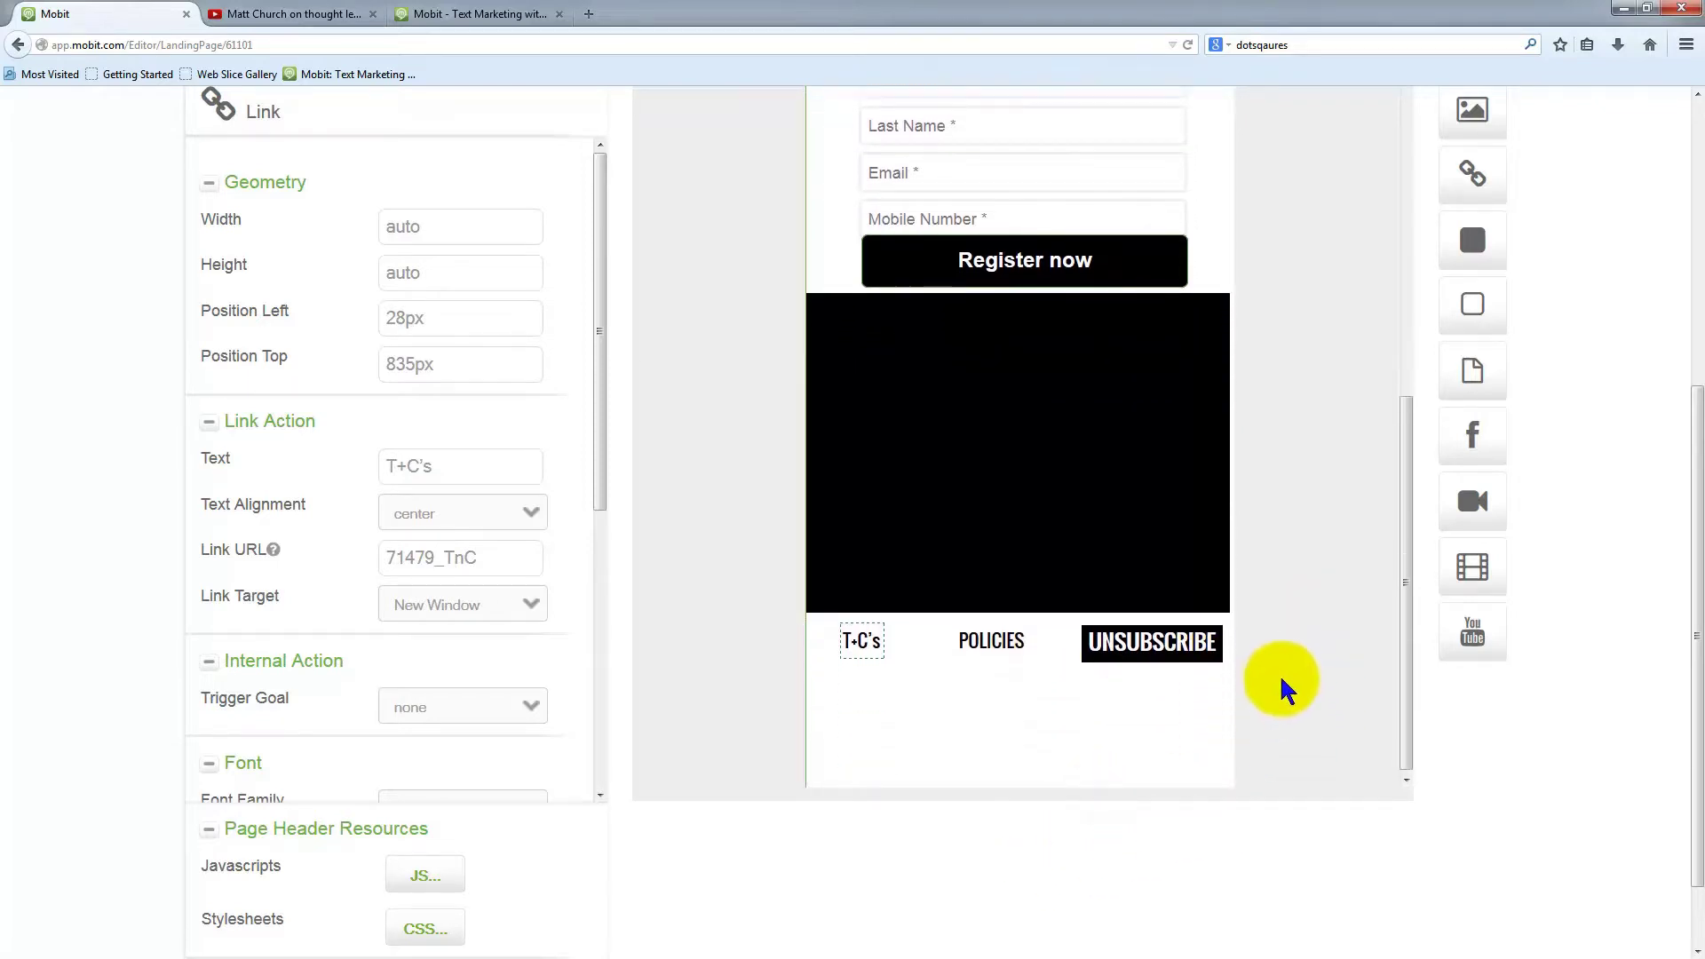
pyautogui.moveTo(1159, 638); pyautogui.dragTo(1163, 787)
pyautogui.moveTo(992, 639); pyautogui.dragTo(1003, 776)
pyautogui.moveTo(859, 641); pyautogui.dragTo(860, 767)
# Attempt to duplicate the Register now button and dismiss the not-allowed message
pyautogui.click(1045, 264)
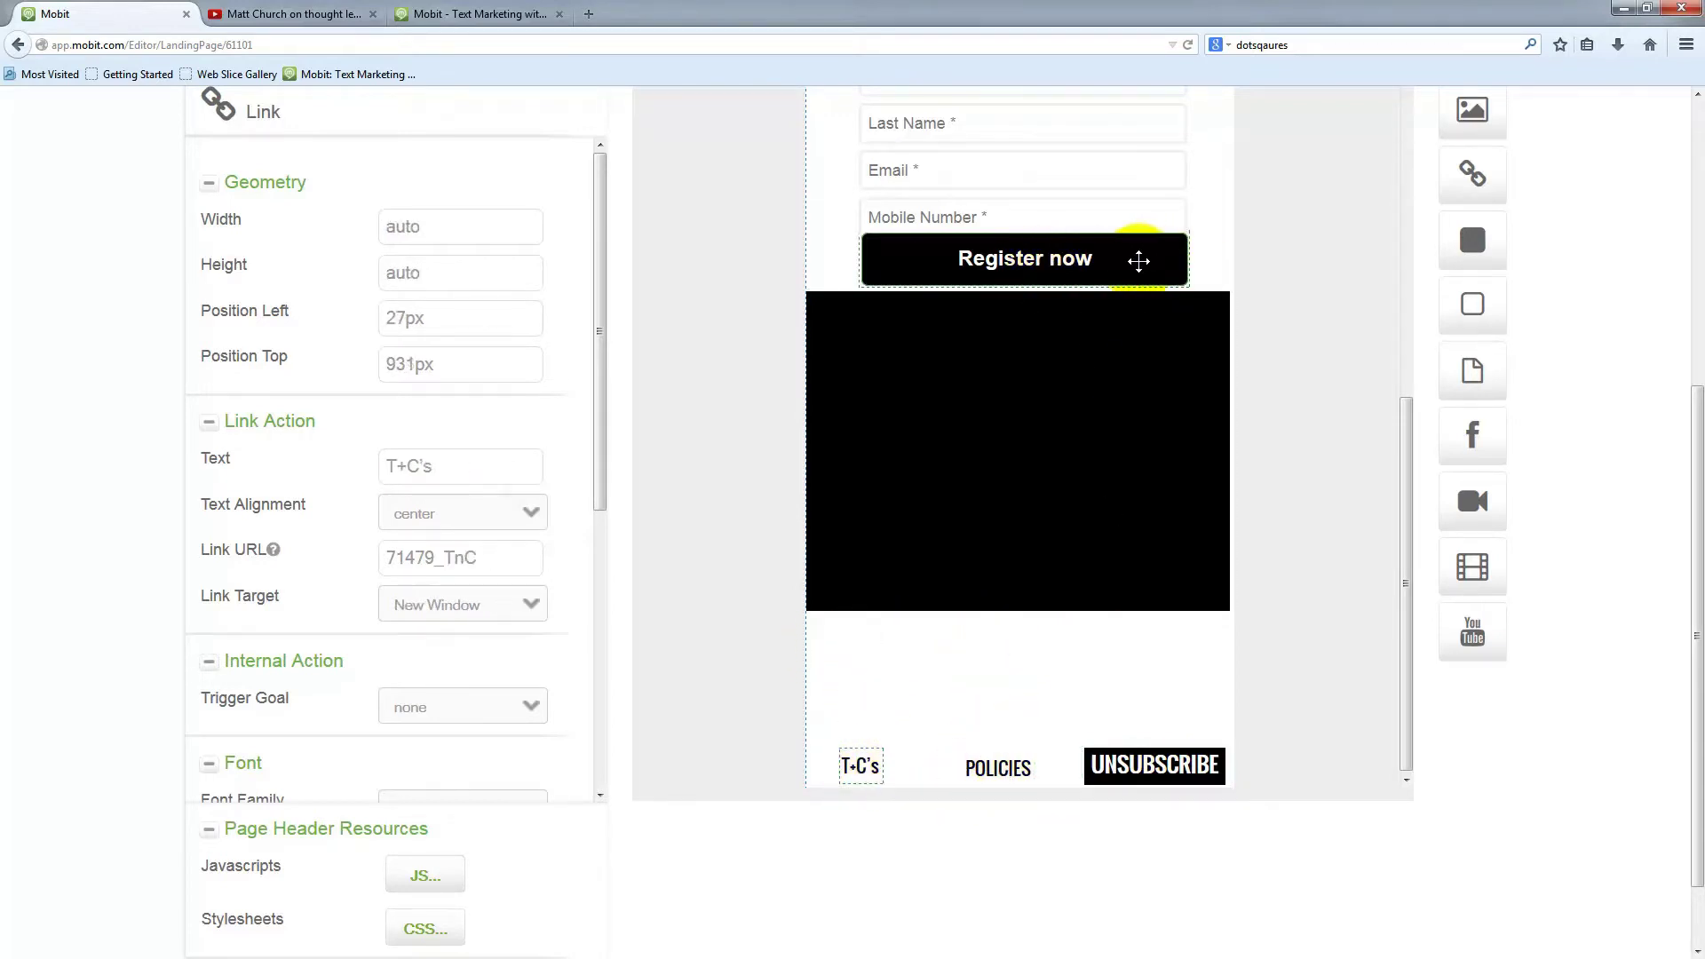
pyautogui.click(1138, 260)
pyautogui.scroll(2, 723, 502)
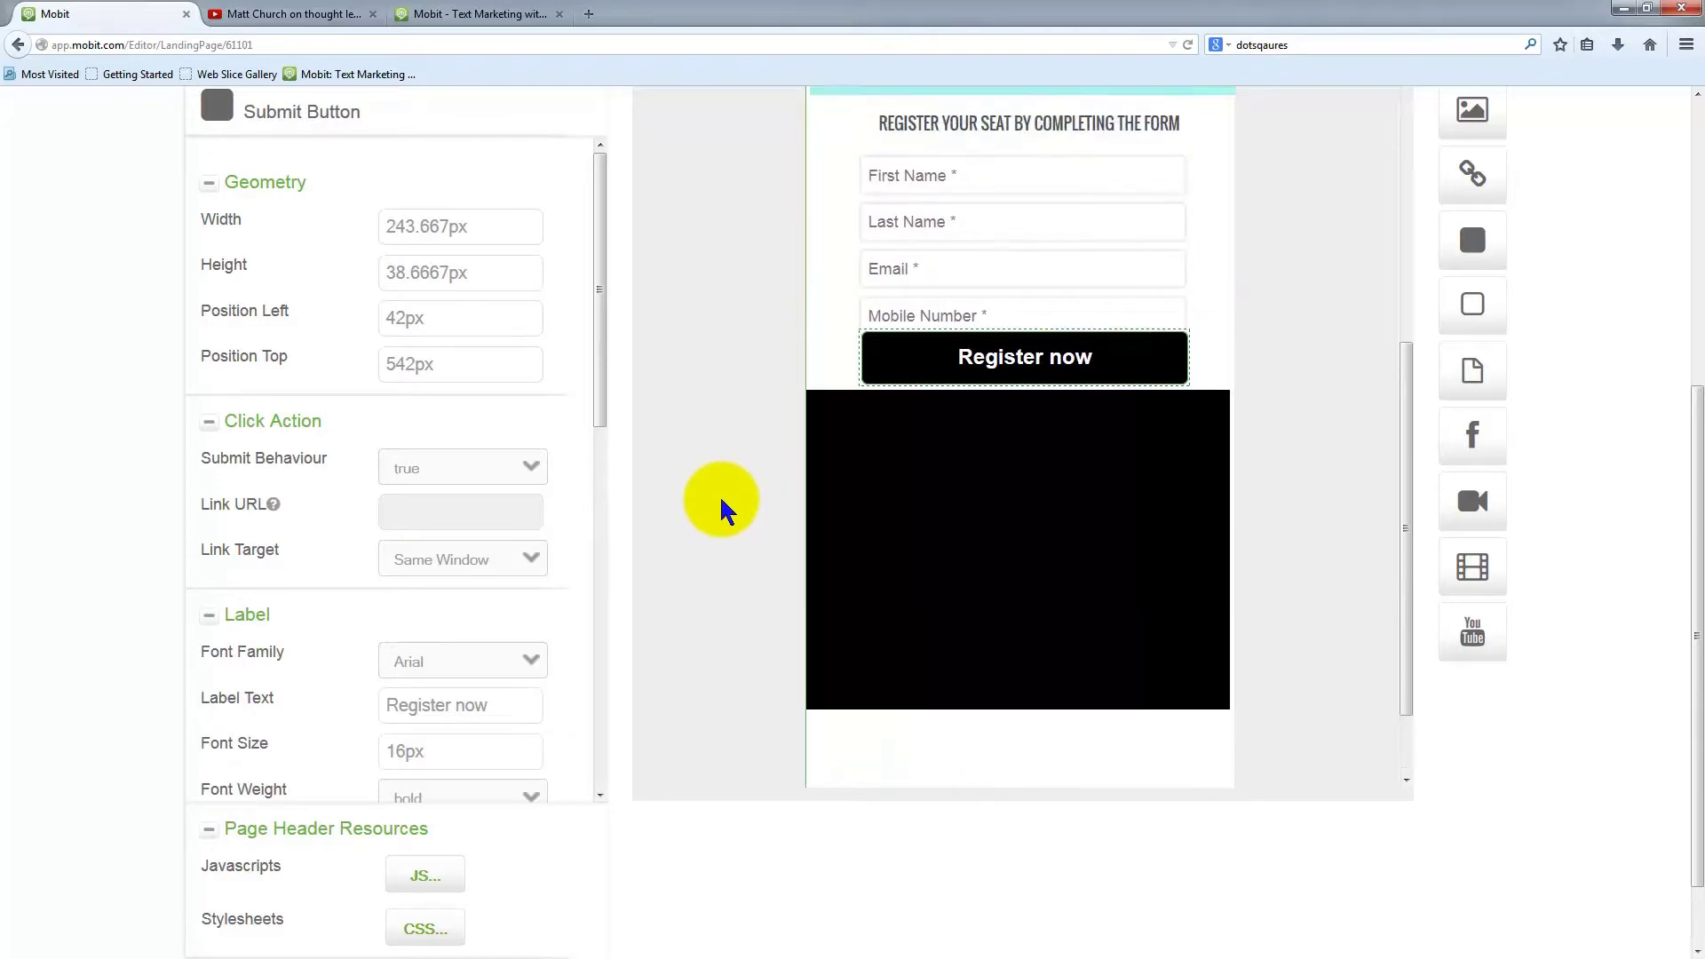
pyautogui.scroll(5, 468, 418)
pyautogui.click(679, 419)
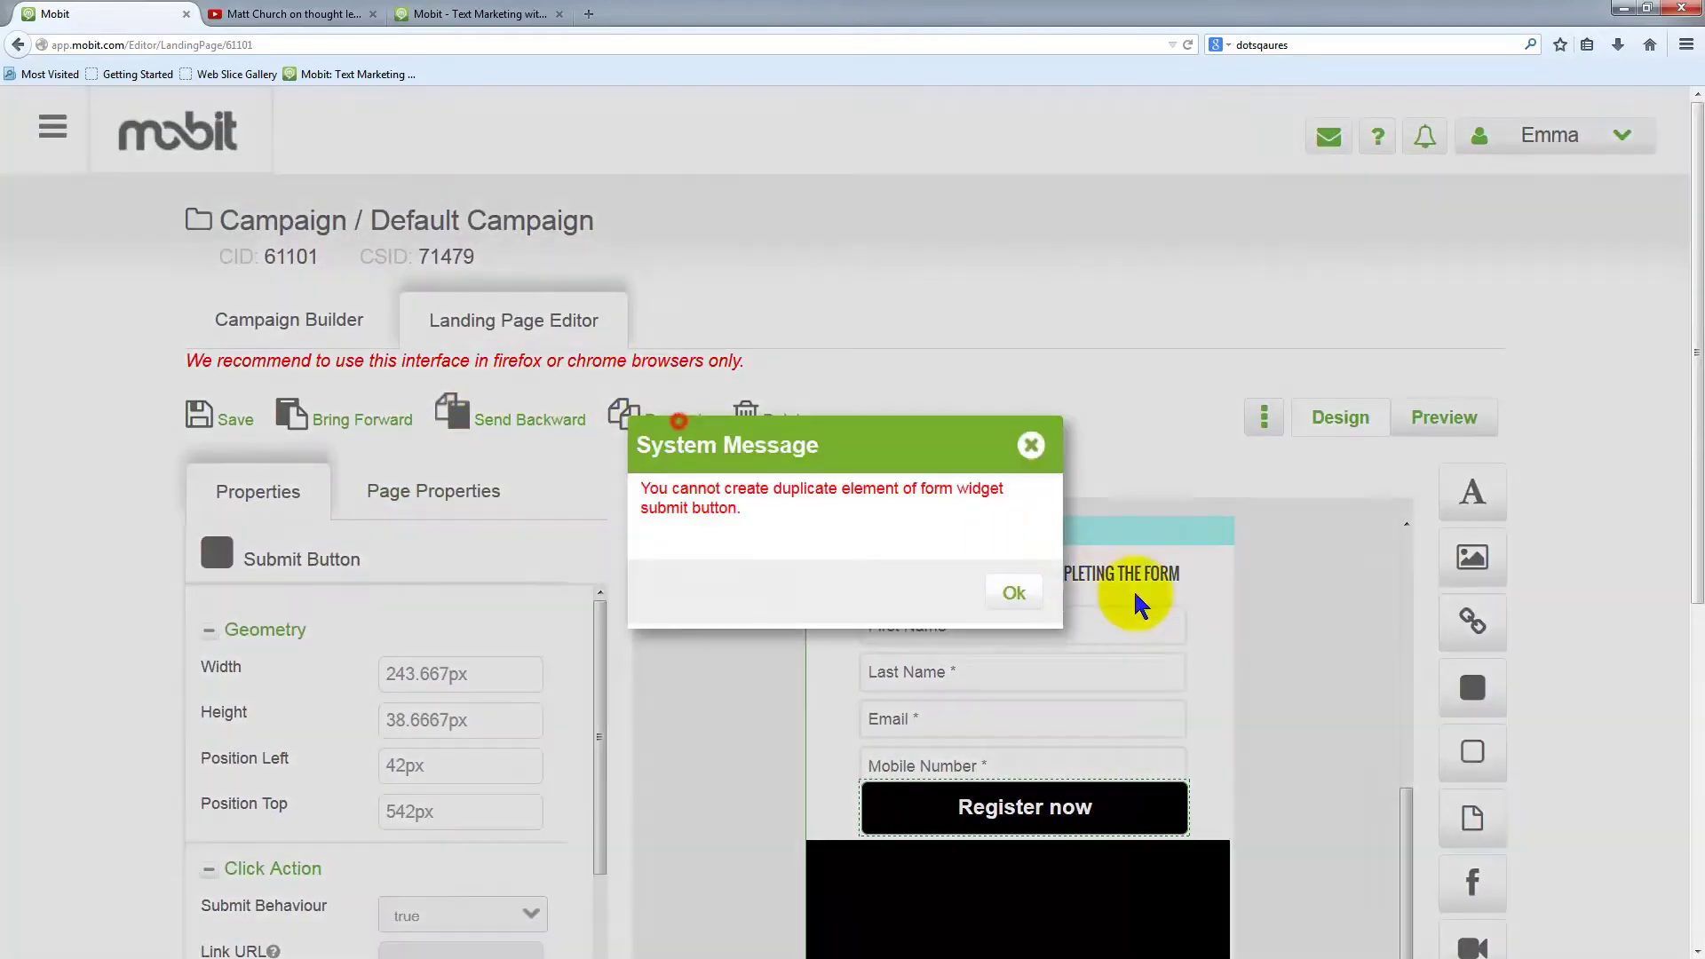
pyautogui.click(1013, 593)
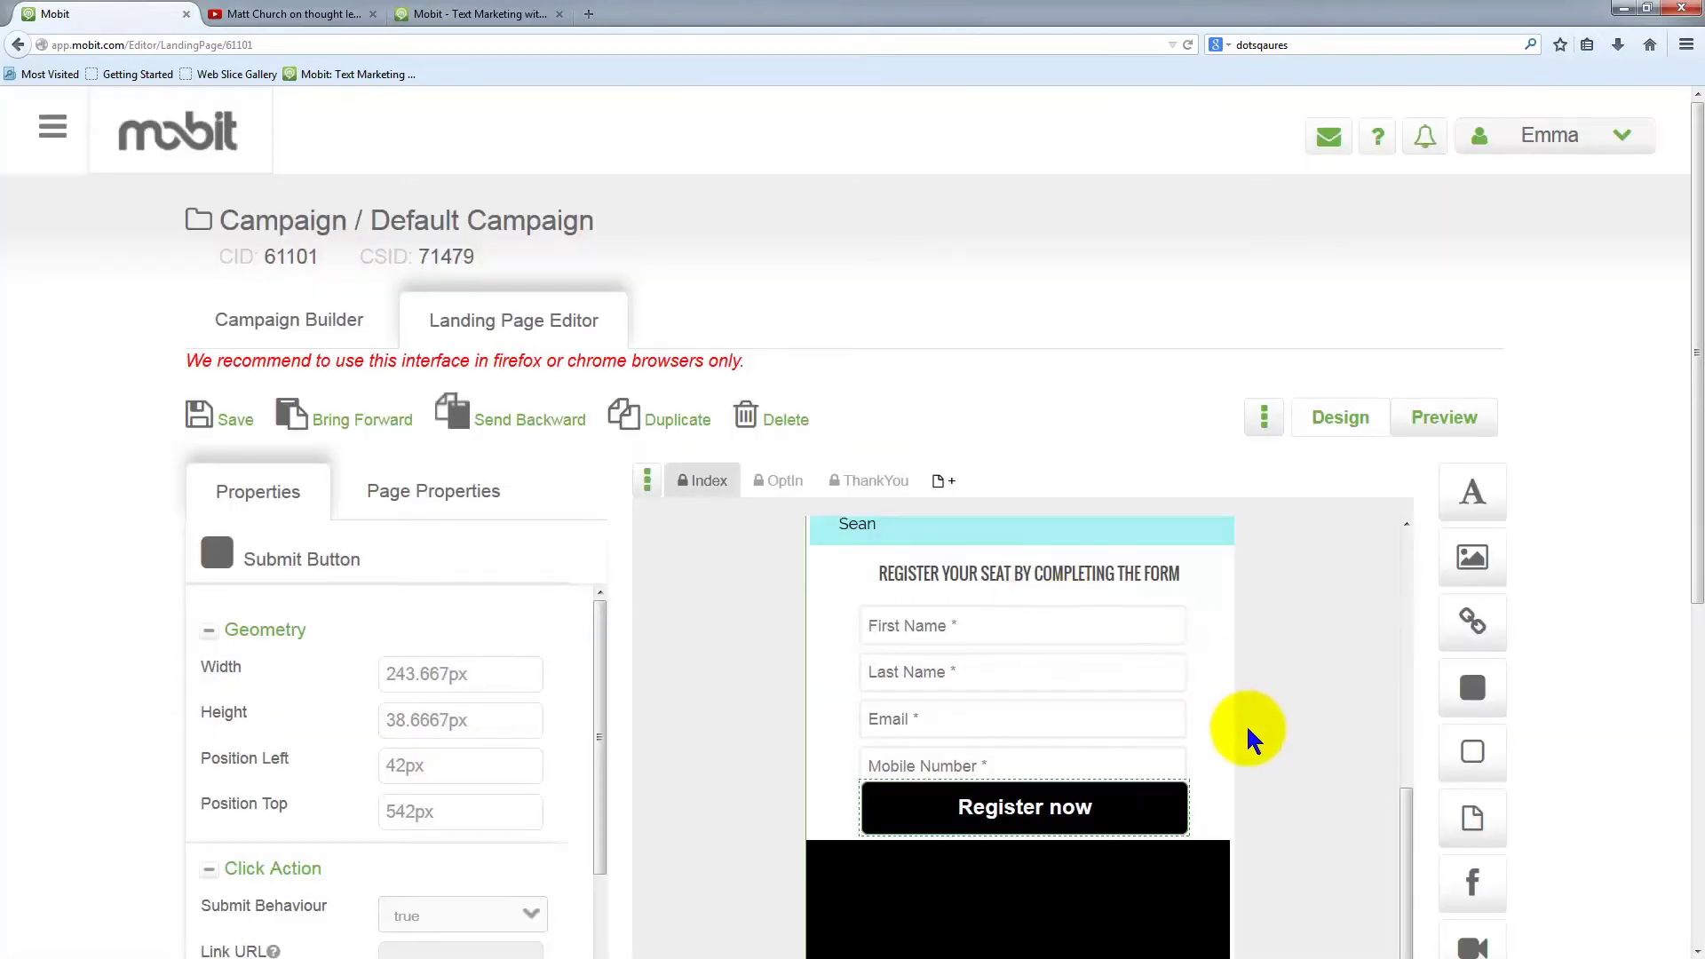
# Position the YouTube block at 1.54999px left, 617px top, directly beneath Register now
pyautogui.scroll(-2, 1247, 728)
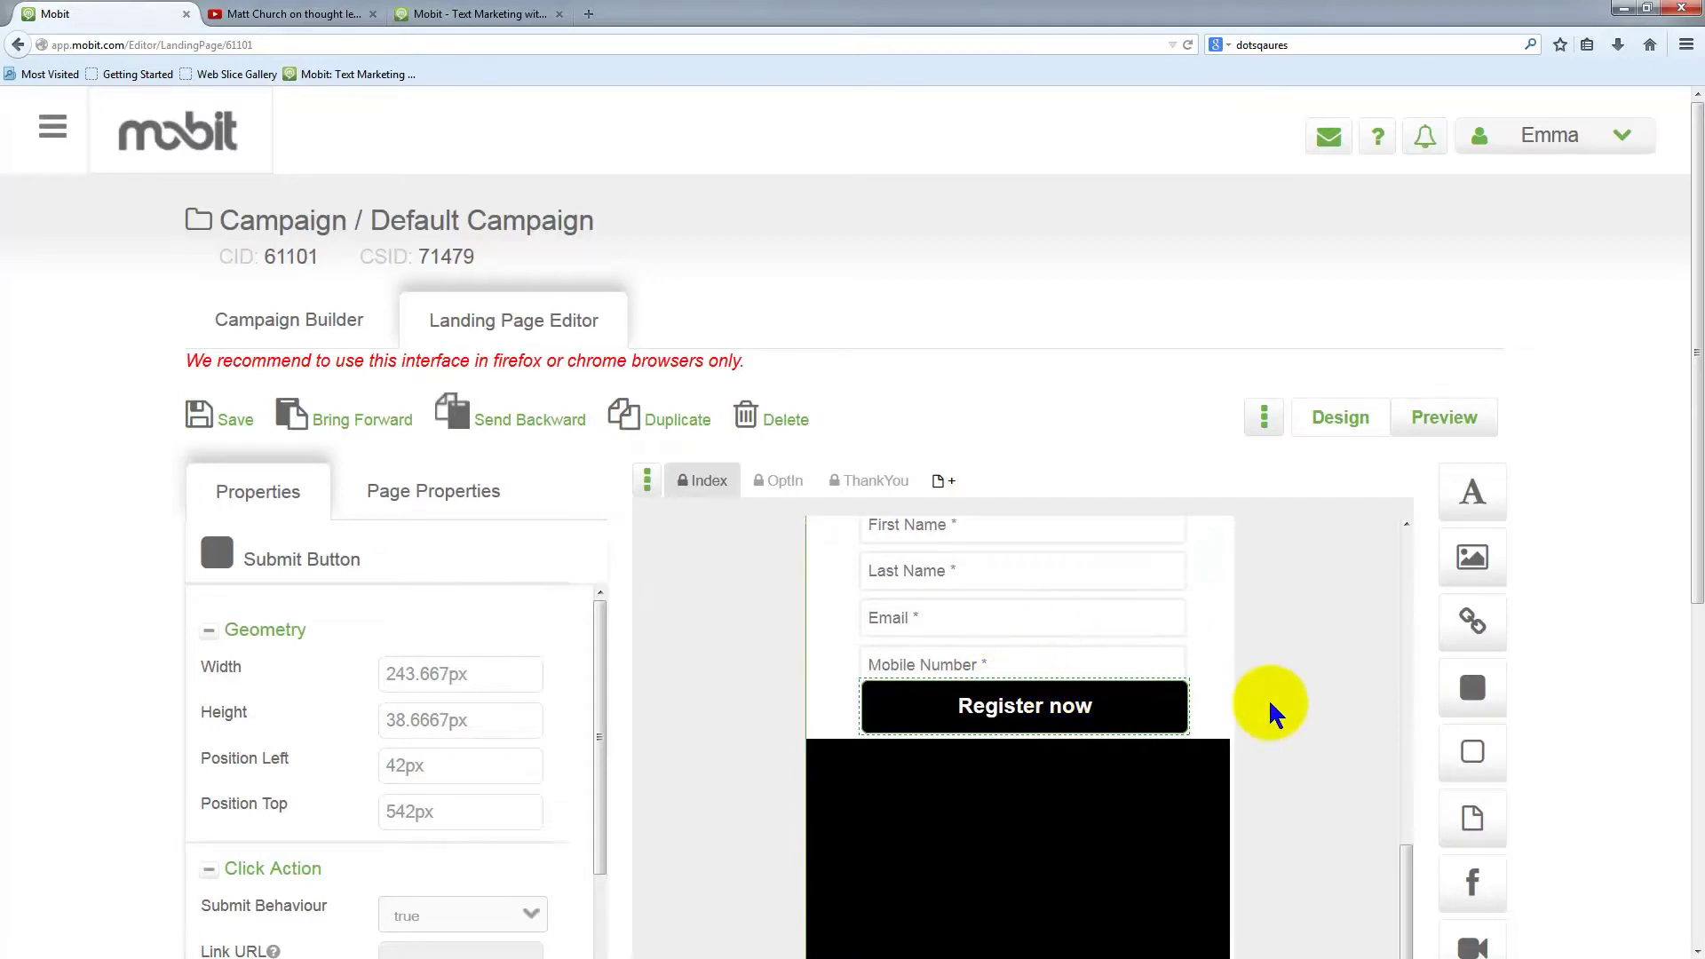
pyautogui.click(1154, 811)
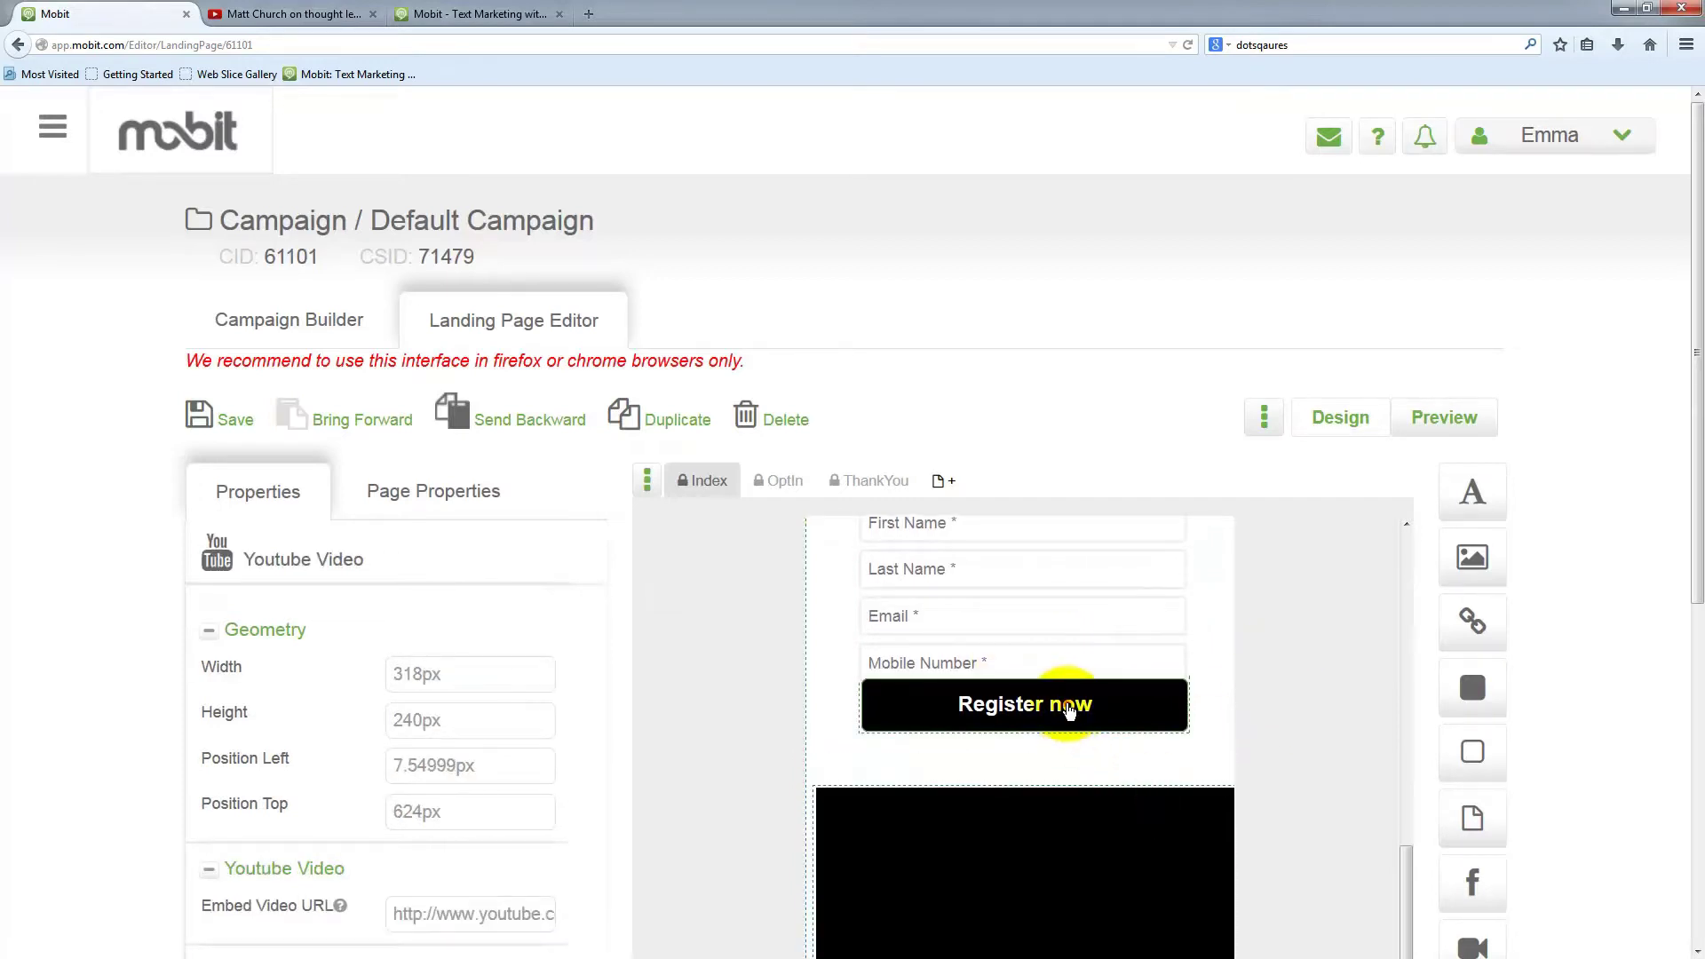
pyautogui.click(1068, 707)
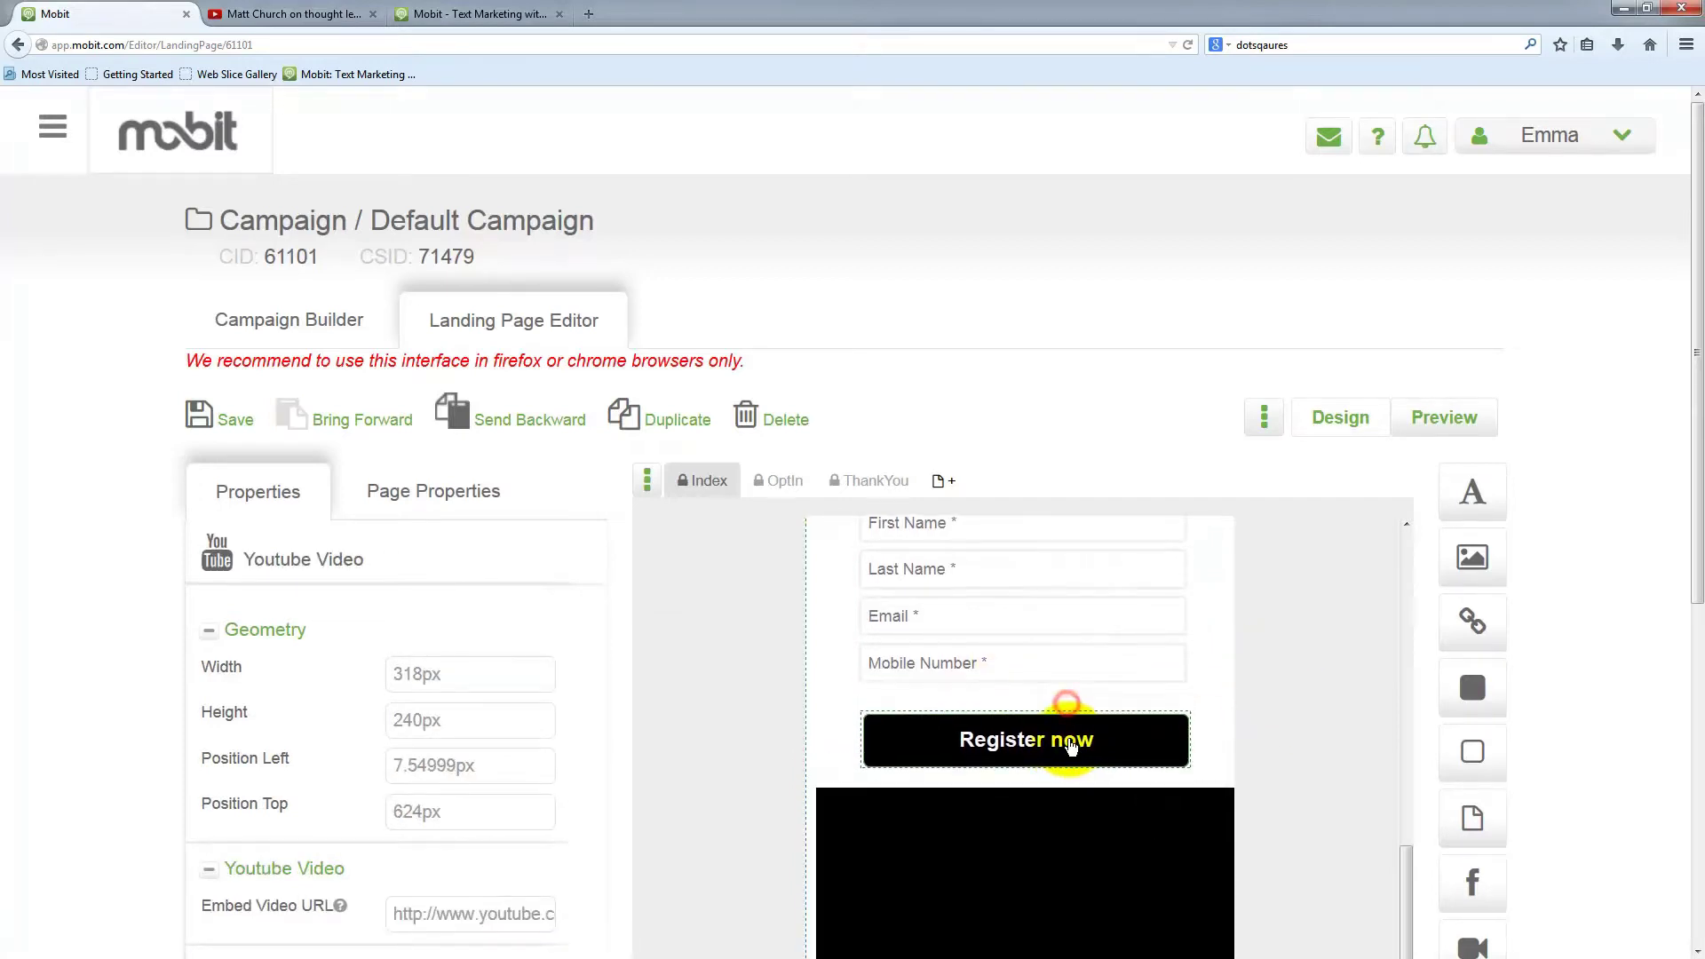
pyautogui.click(1058, 827)
pyautogui.scroll(-5, 1297, 670)
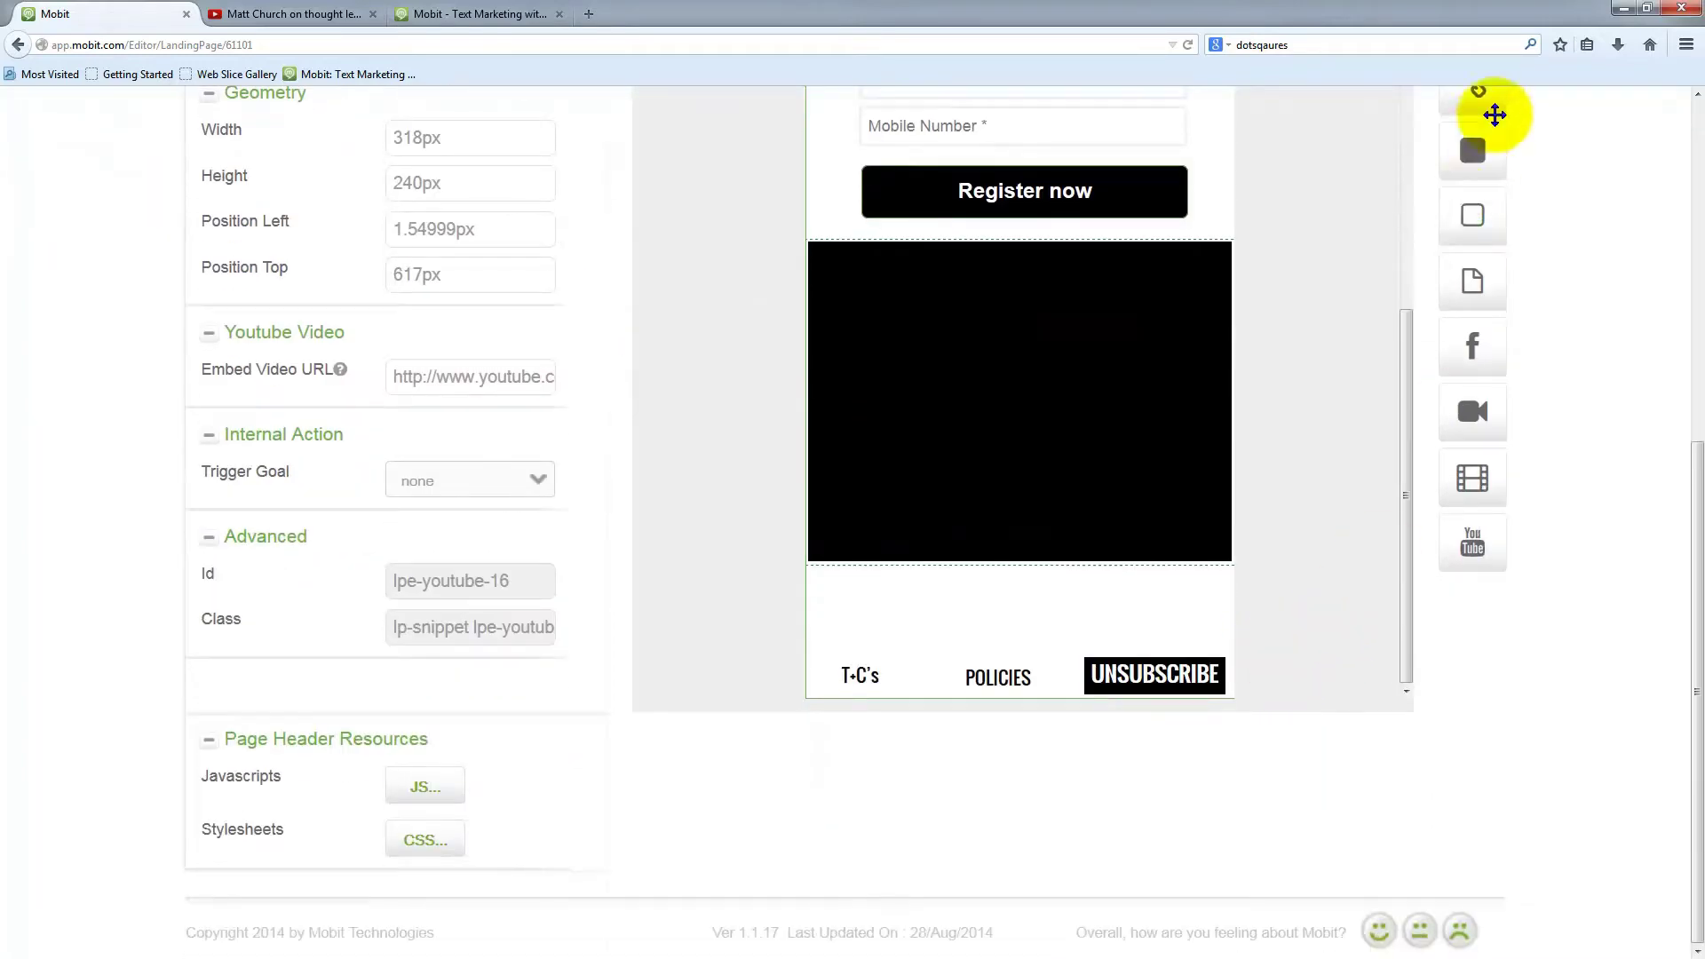
# Add a widened button below the video labelled 'Register your seat above'
pyautogui.moveTo(1473, 146); pyautogui.dragTo(973, 584)
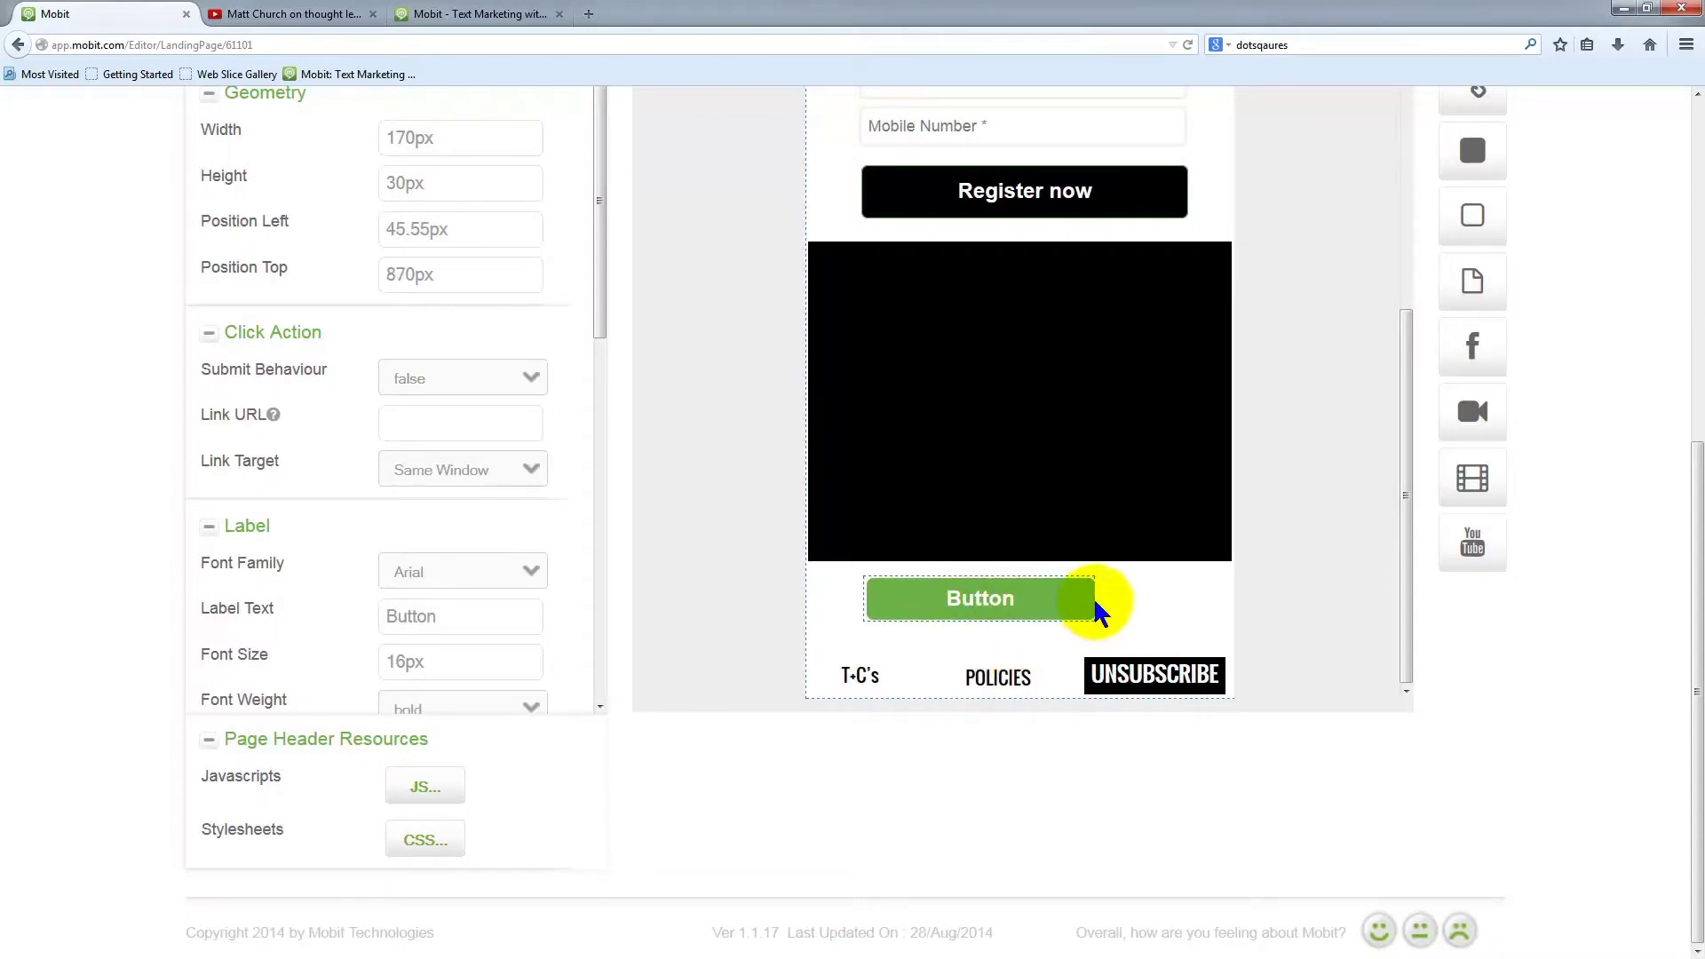
pyautogui.moveTo(1090, 600); pyautogui.dragTo(1198, 606)
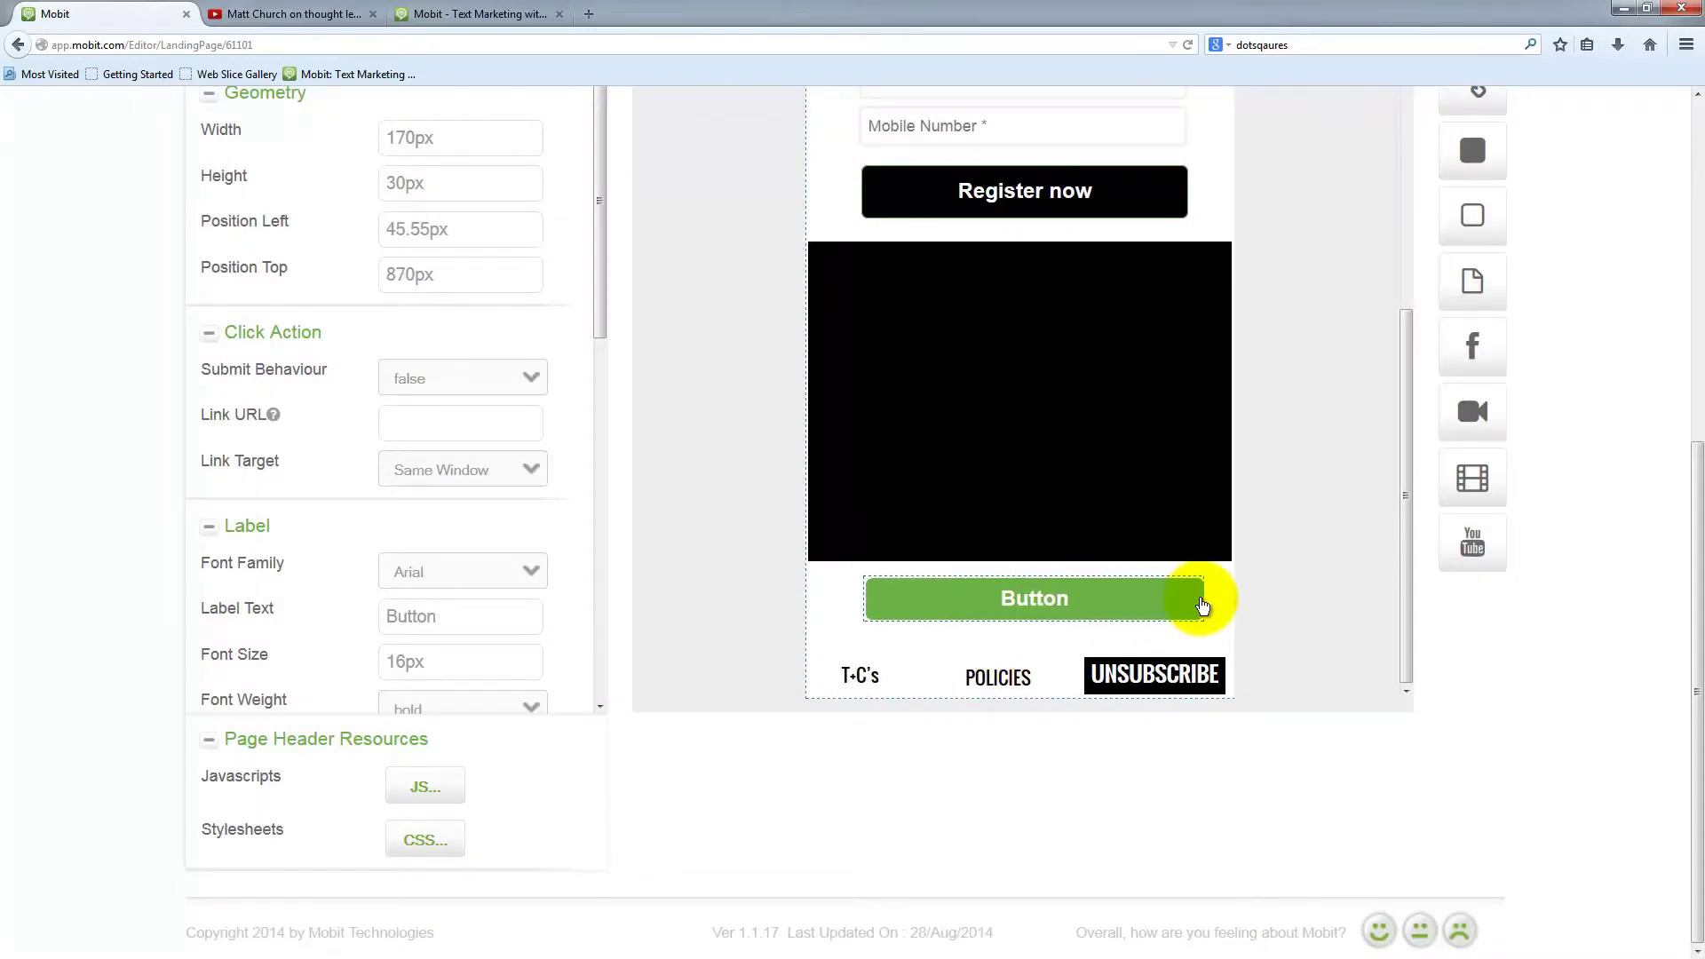
pyautogui.click(451, 604)
pyautogui.moveTo(449, 608); pyautogui.dragTo(367, 615)
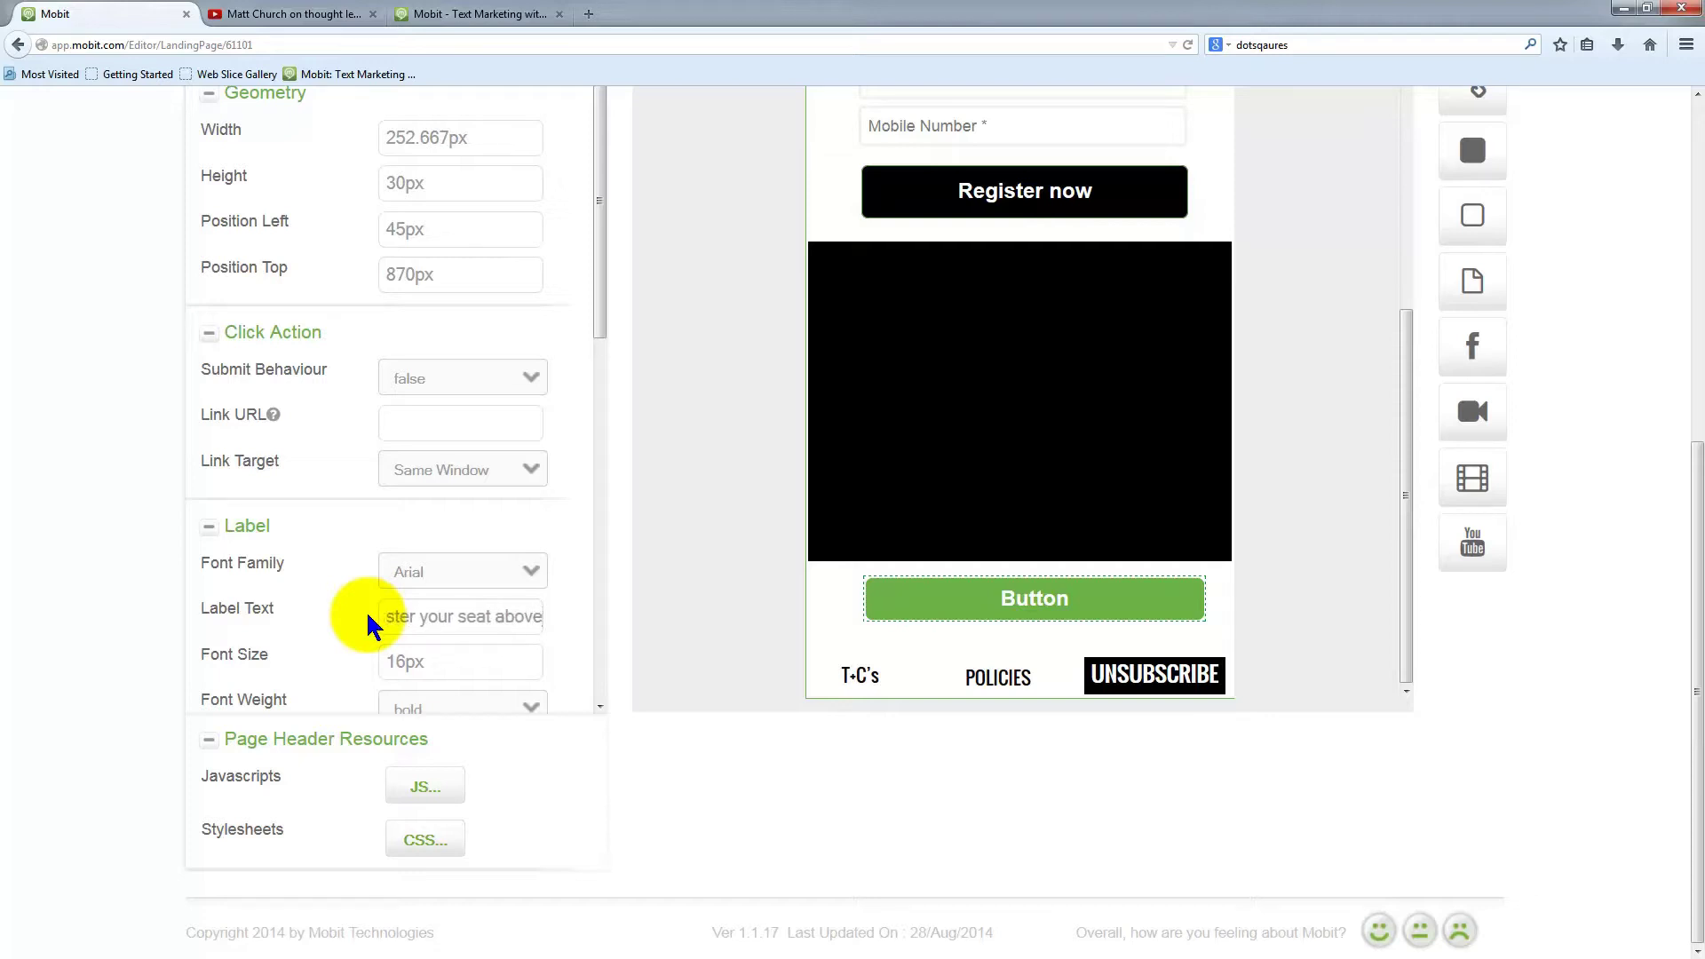
pyautogui.click(430, 660)
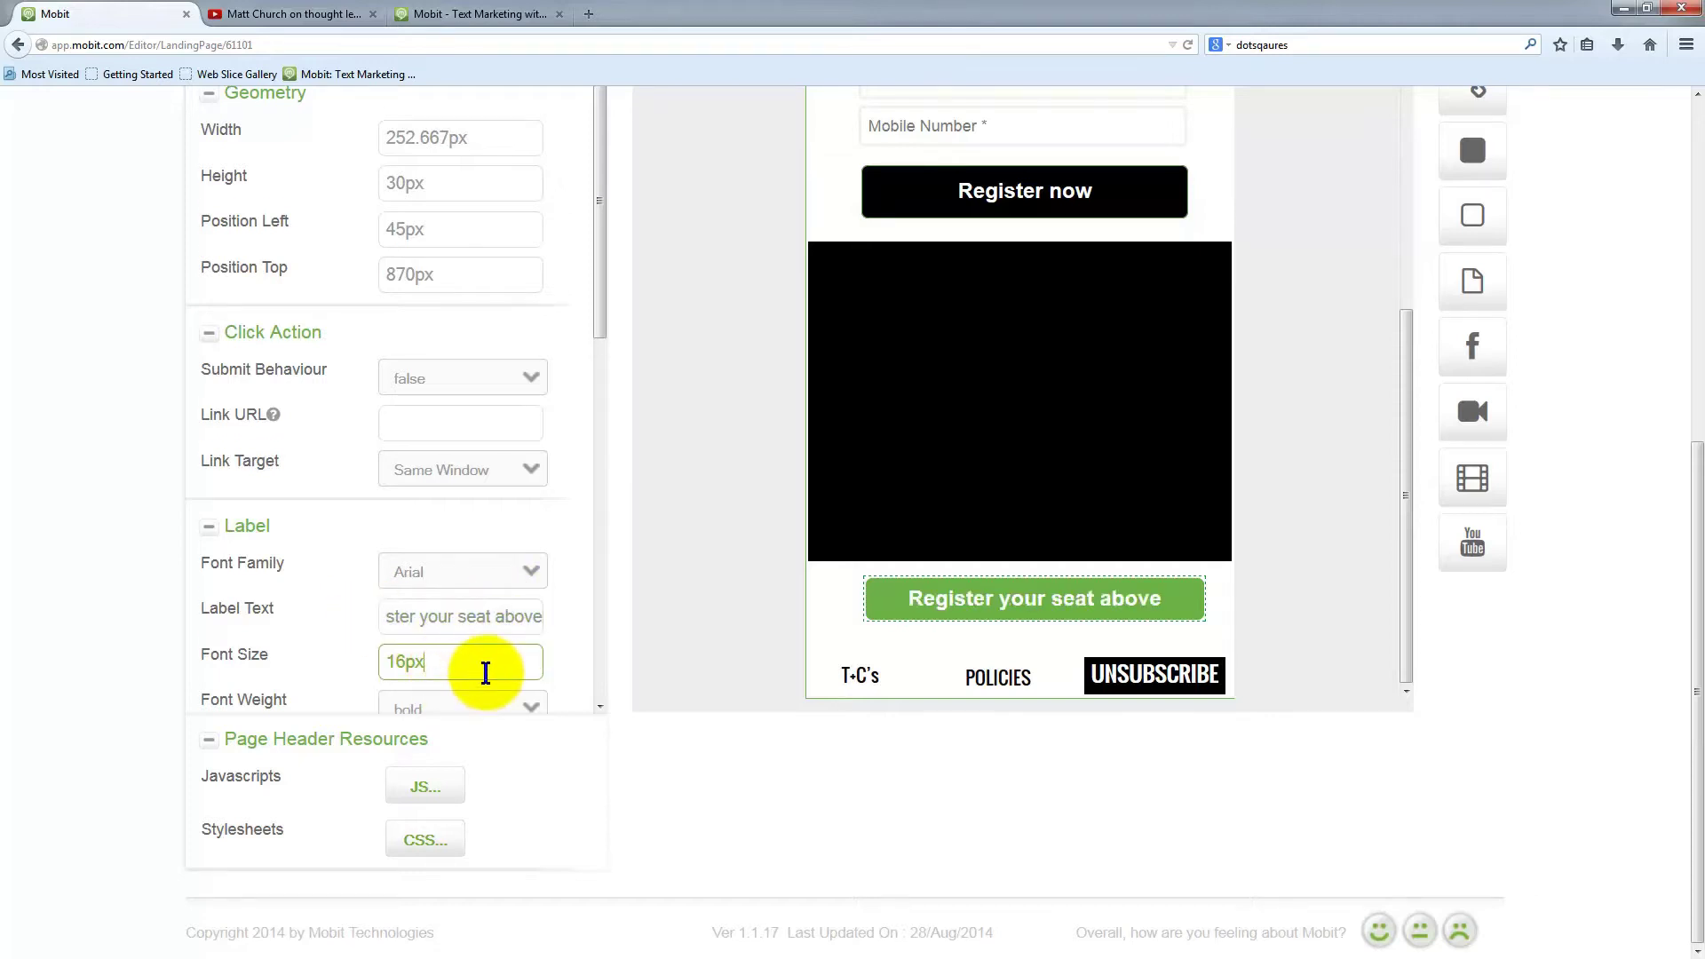
# Set the button's background colour to #000000 and make it slightly taller
pyautogui.scroll(-5, 426, 578)
pyautogui.scroll(-2, 435, 559)
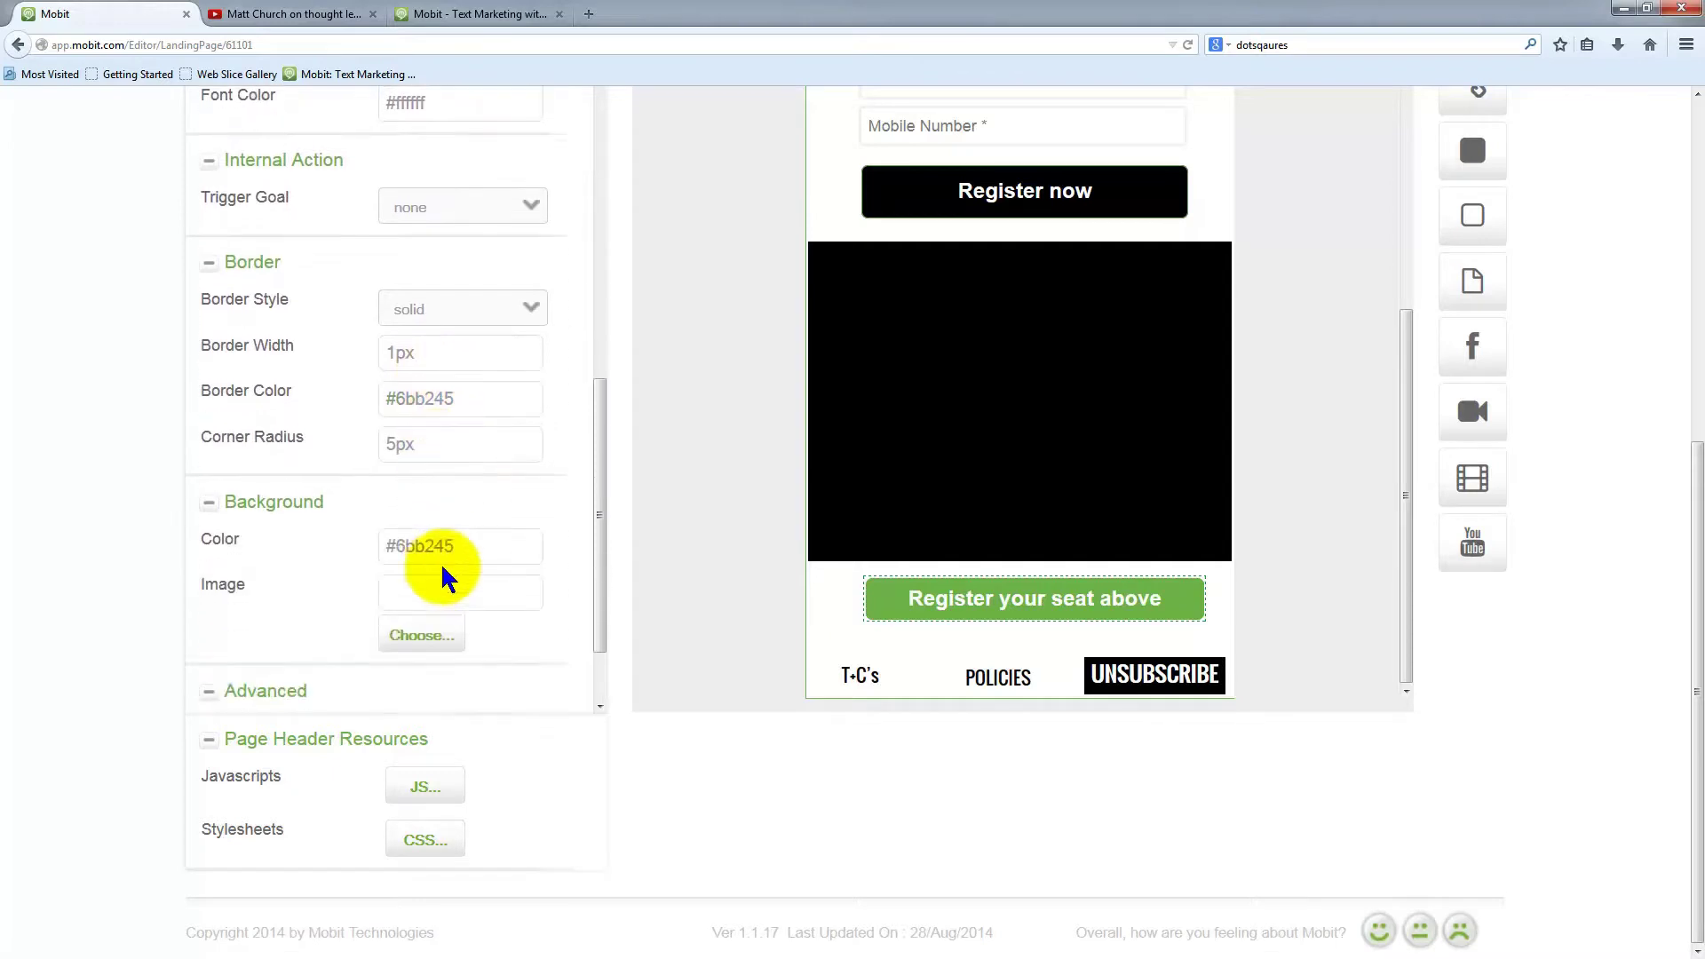
pyautogui.click(419, 510)
pyautogui.moveTo(399, 516); pyautogui.dragTo(506, 514)
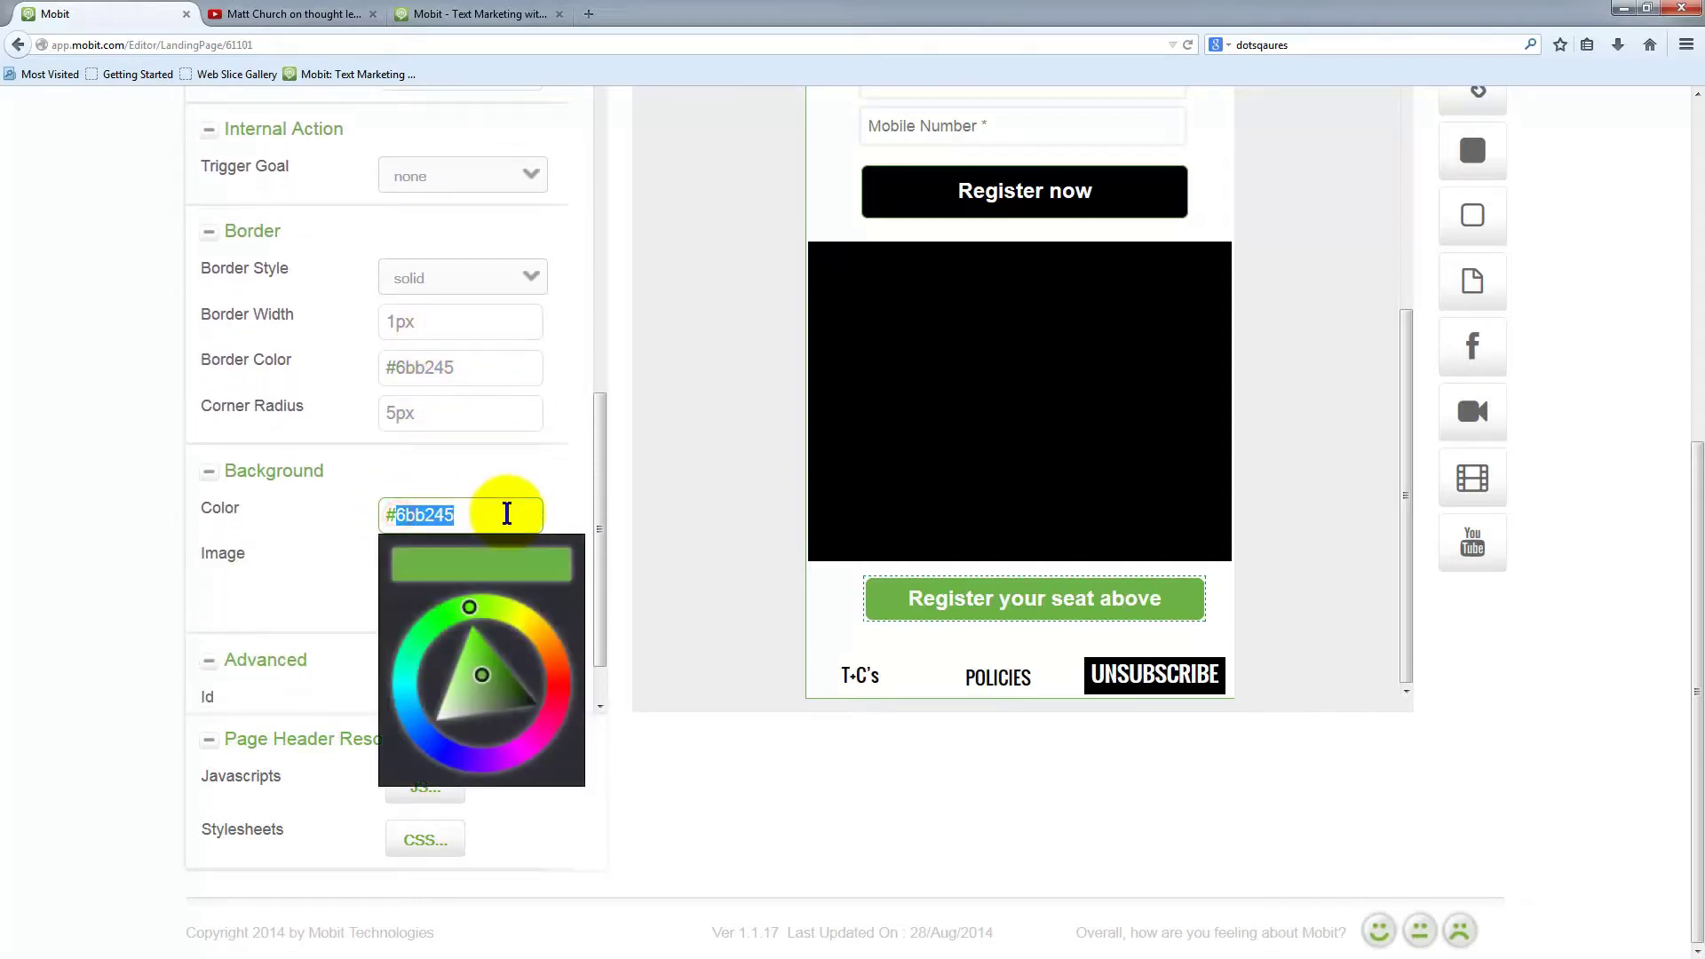
pyautogui.write('000000')
pyautogui.click(448, 419)
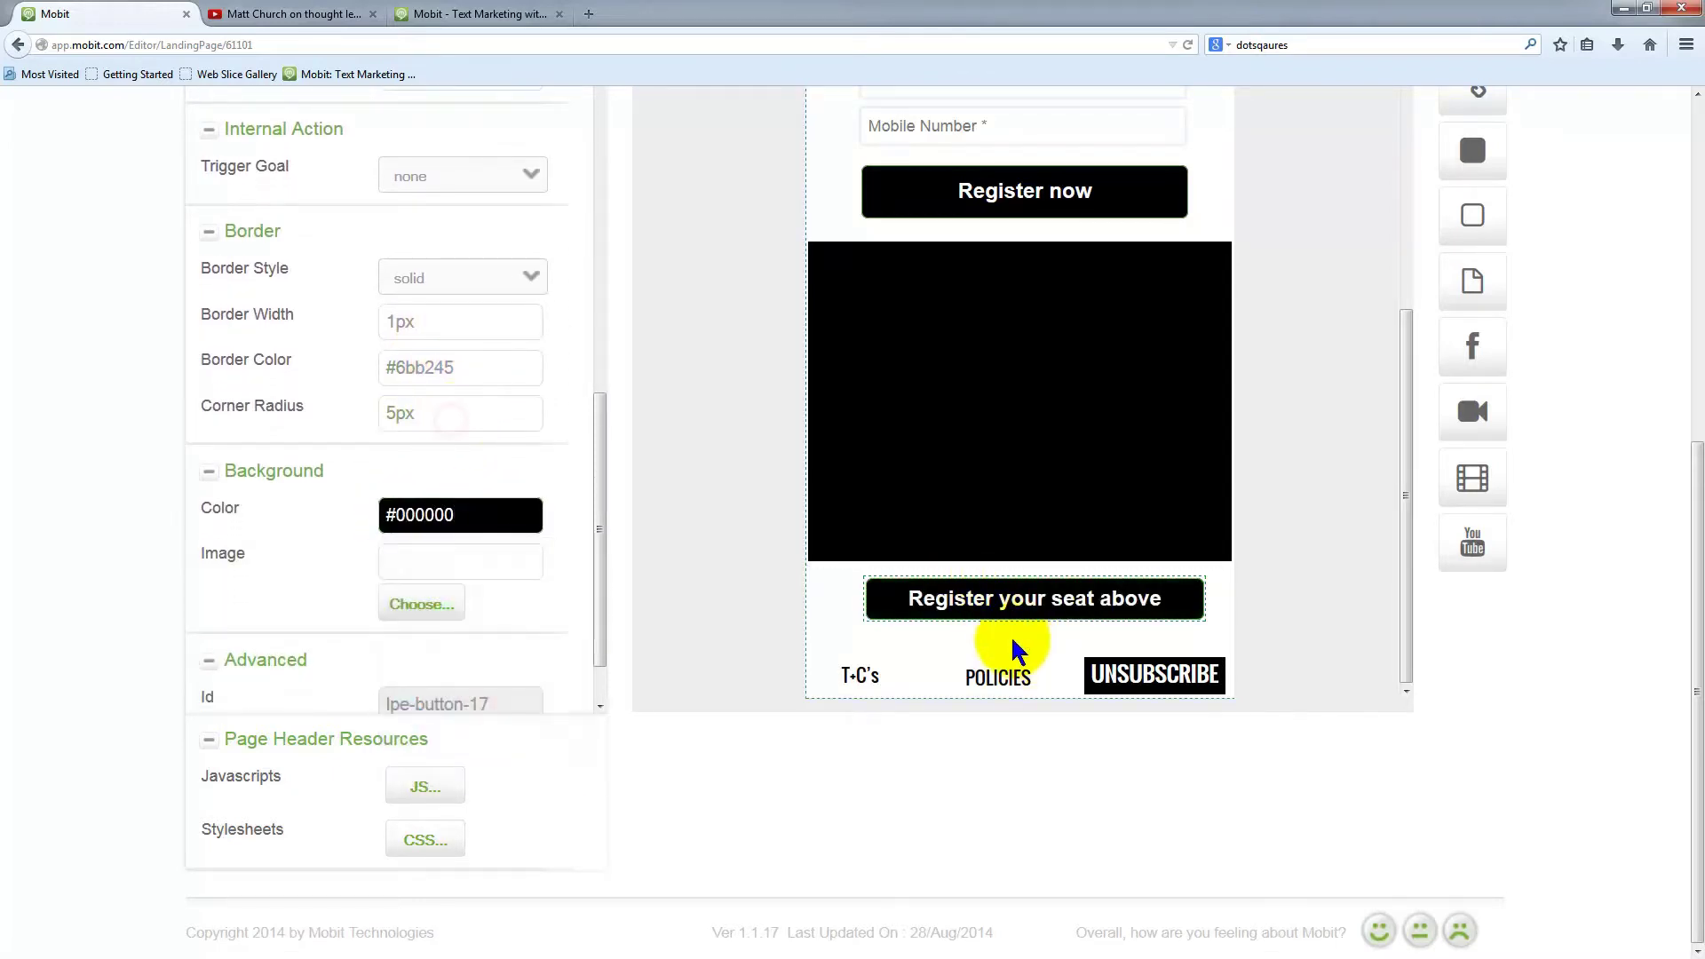
pyautogui.moveTo(1031, 619); pyautogui.dragTo(1037, 629)
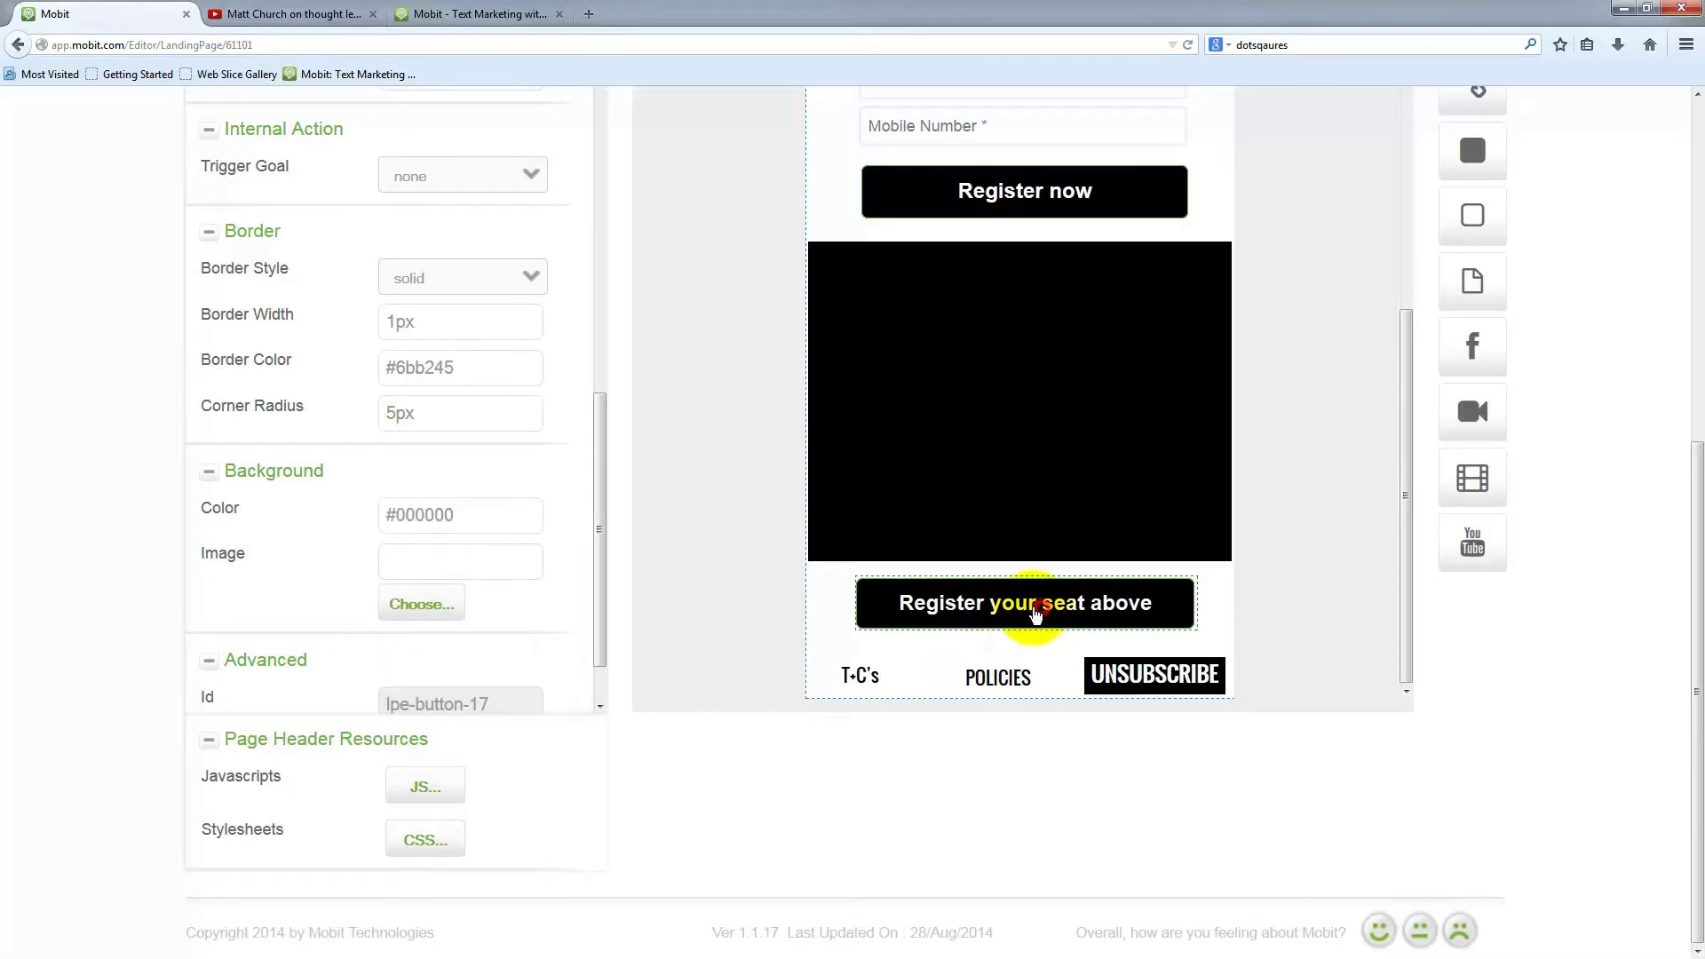
pyautogui.scroll(15, 371, 527)
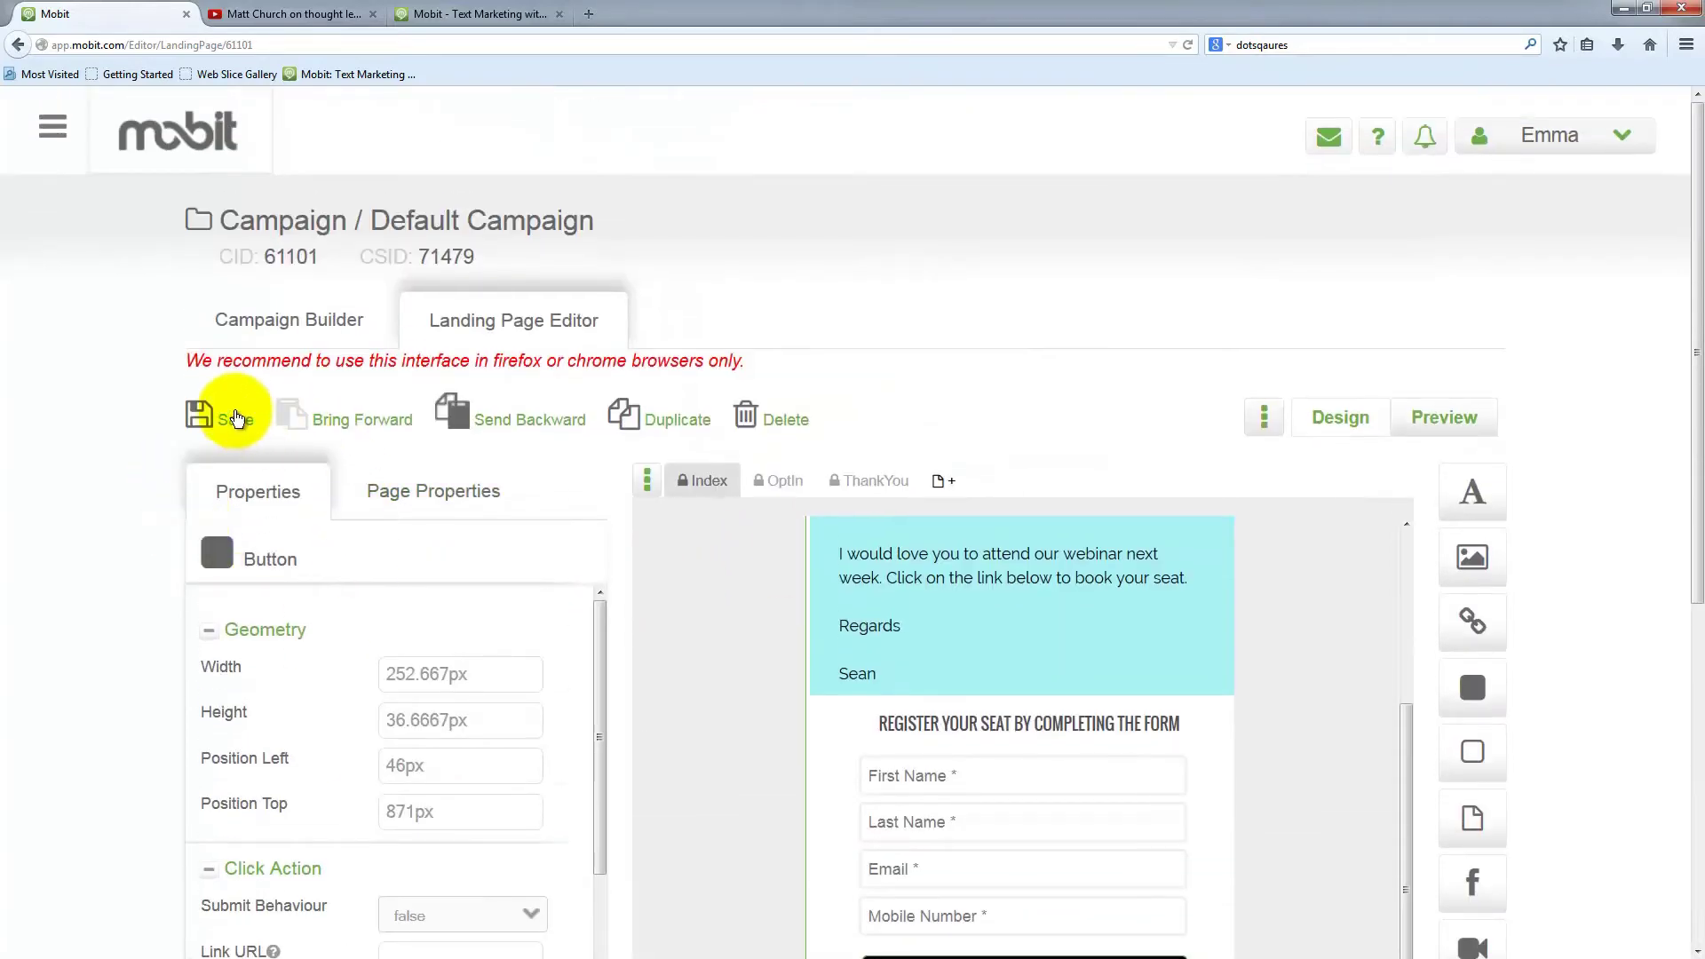
# Save the landing page, acknowledge 'Page saved successfully', and bring up the preview
pyautogui.click(235, 418)
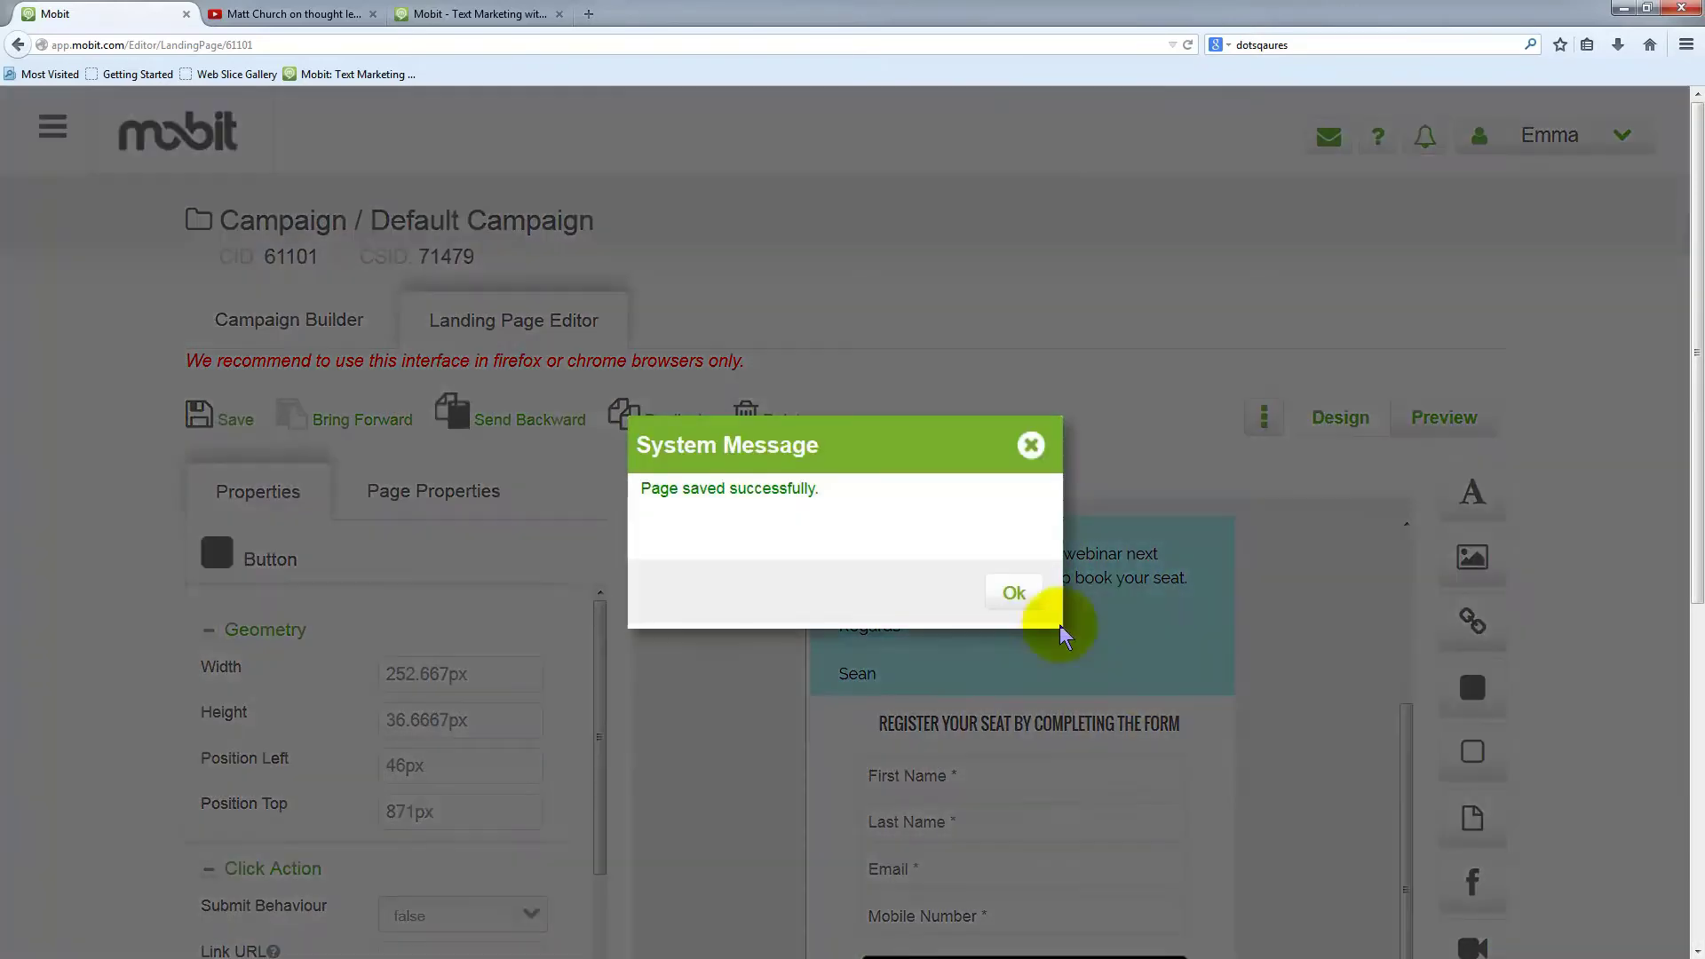
pyautogui.click(1014, 592)
pyautogui.scroll(2, 1318, 673)
pyautogui.scroll(1, 1317, 676)
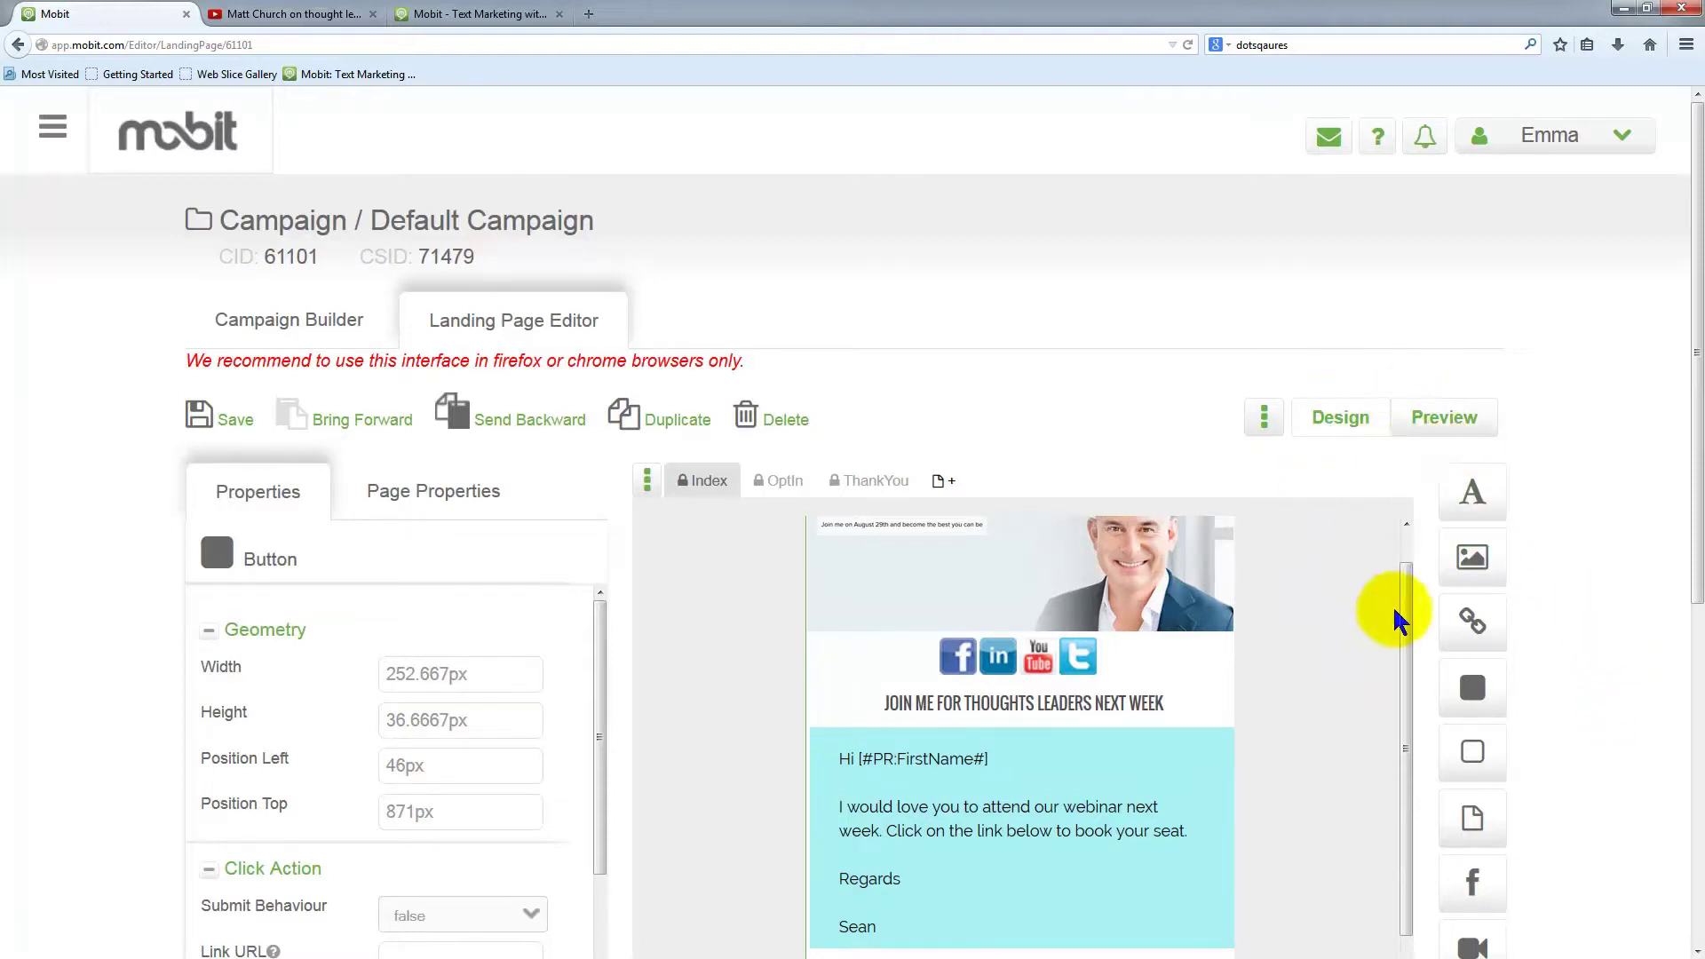
pyautogui.moveTo(1405, 605); pyautogui.dragTo(1406, 569)
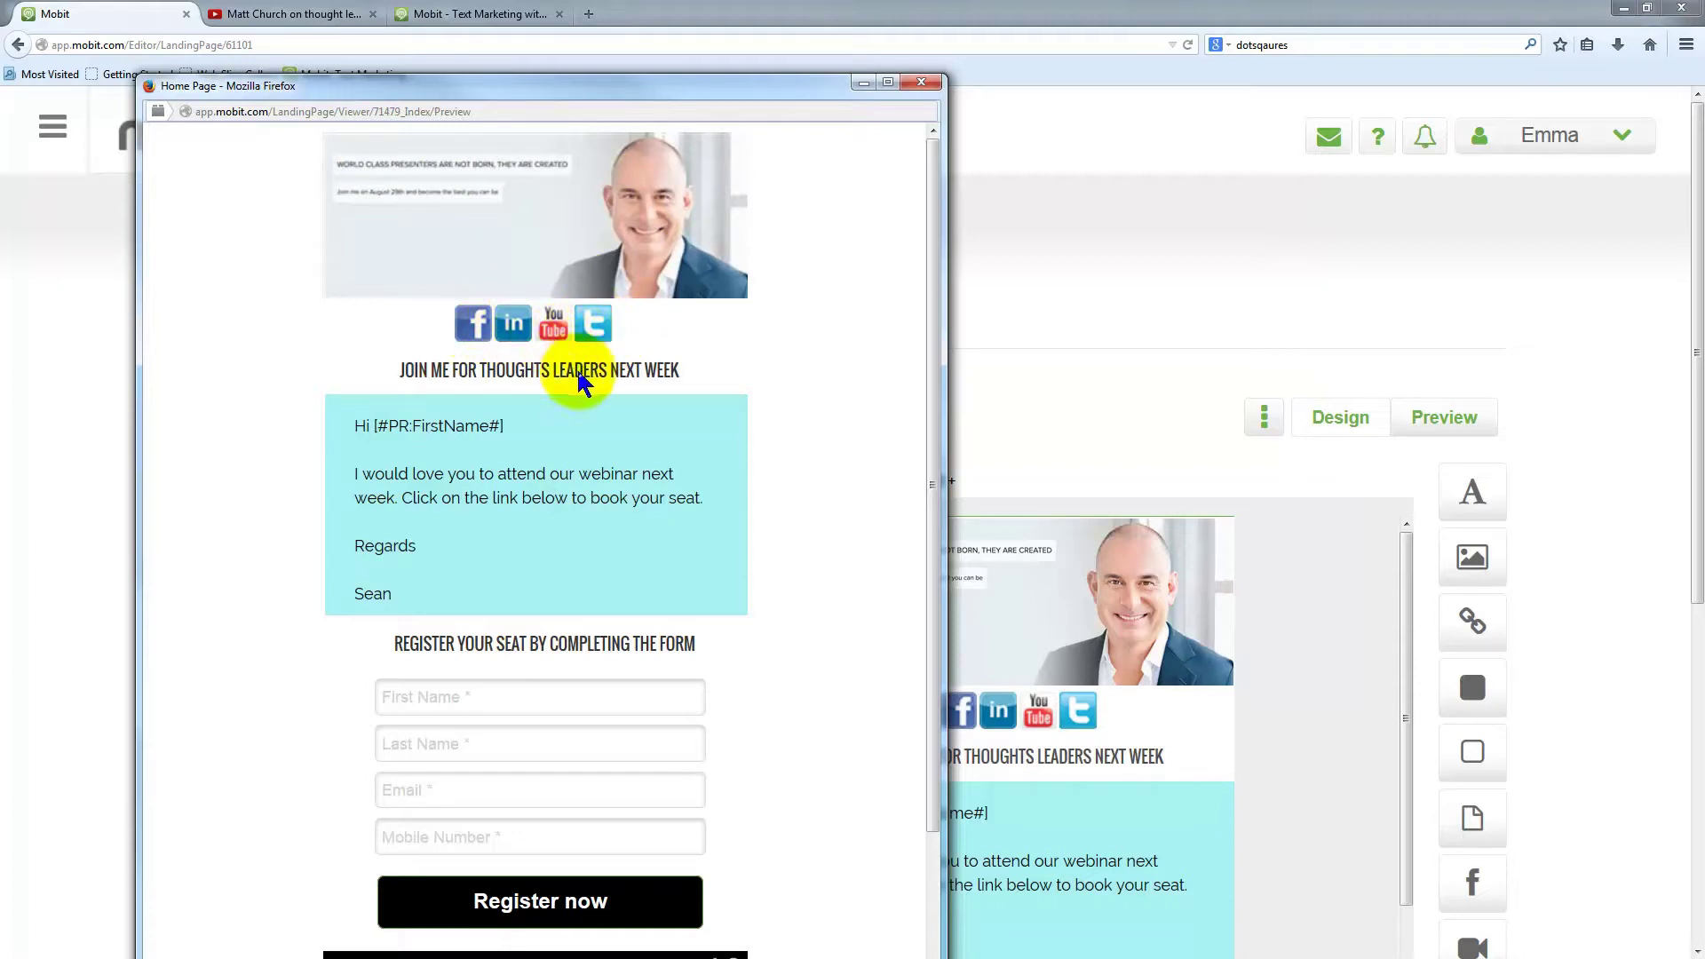
# Test the First Name, Last Name, Email and Mobile Number fields and reposition the preview window
pyautogui.scroll(-4, 571, 487)
pyautogui.scroll(-2, 623, 508)
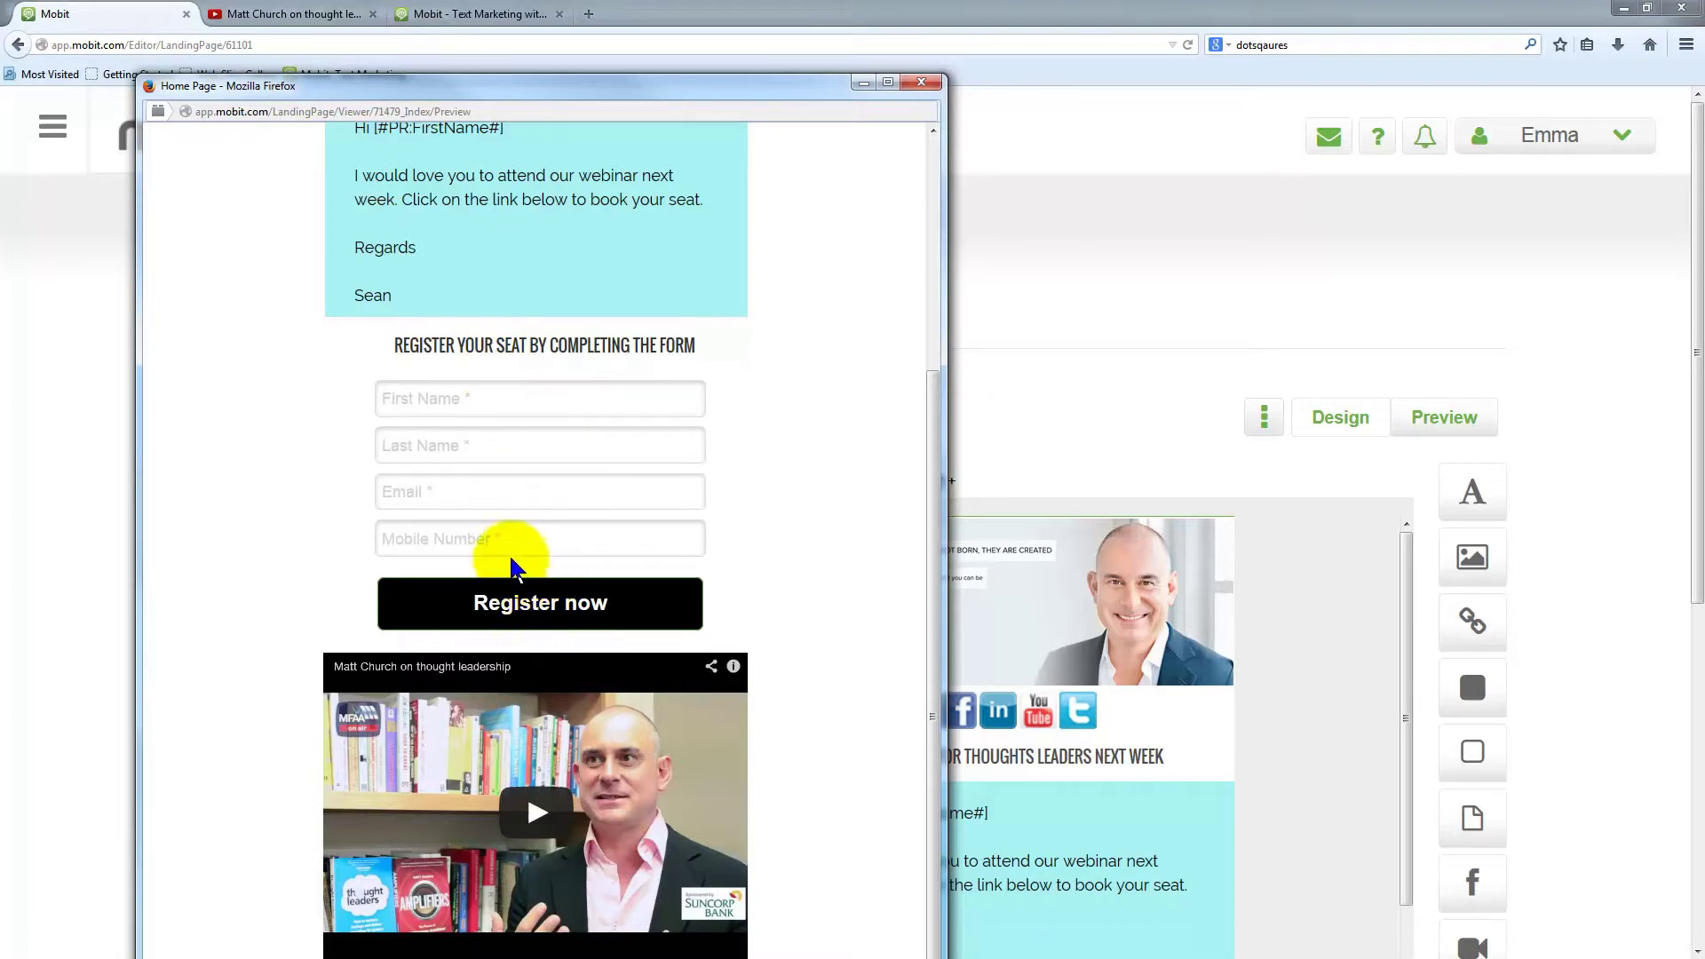
pyautogui.click(423, 399)
pyautogui.click(427, 445)
pyautogui.click(442, 505)
pyautogui.click(458, 549)
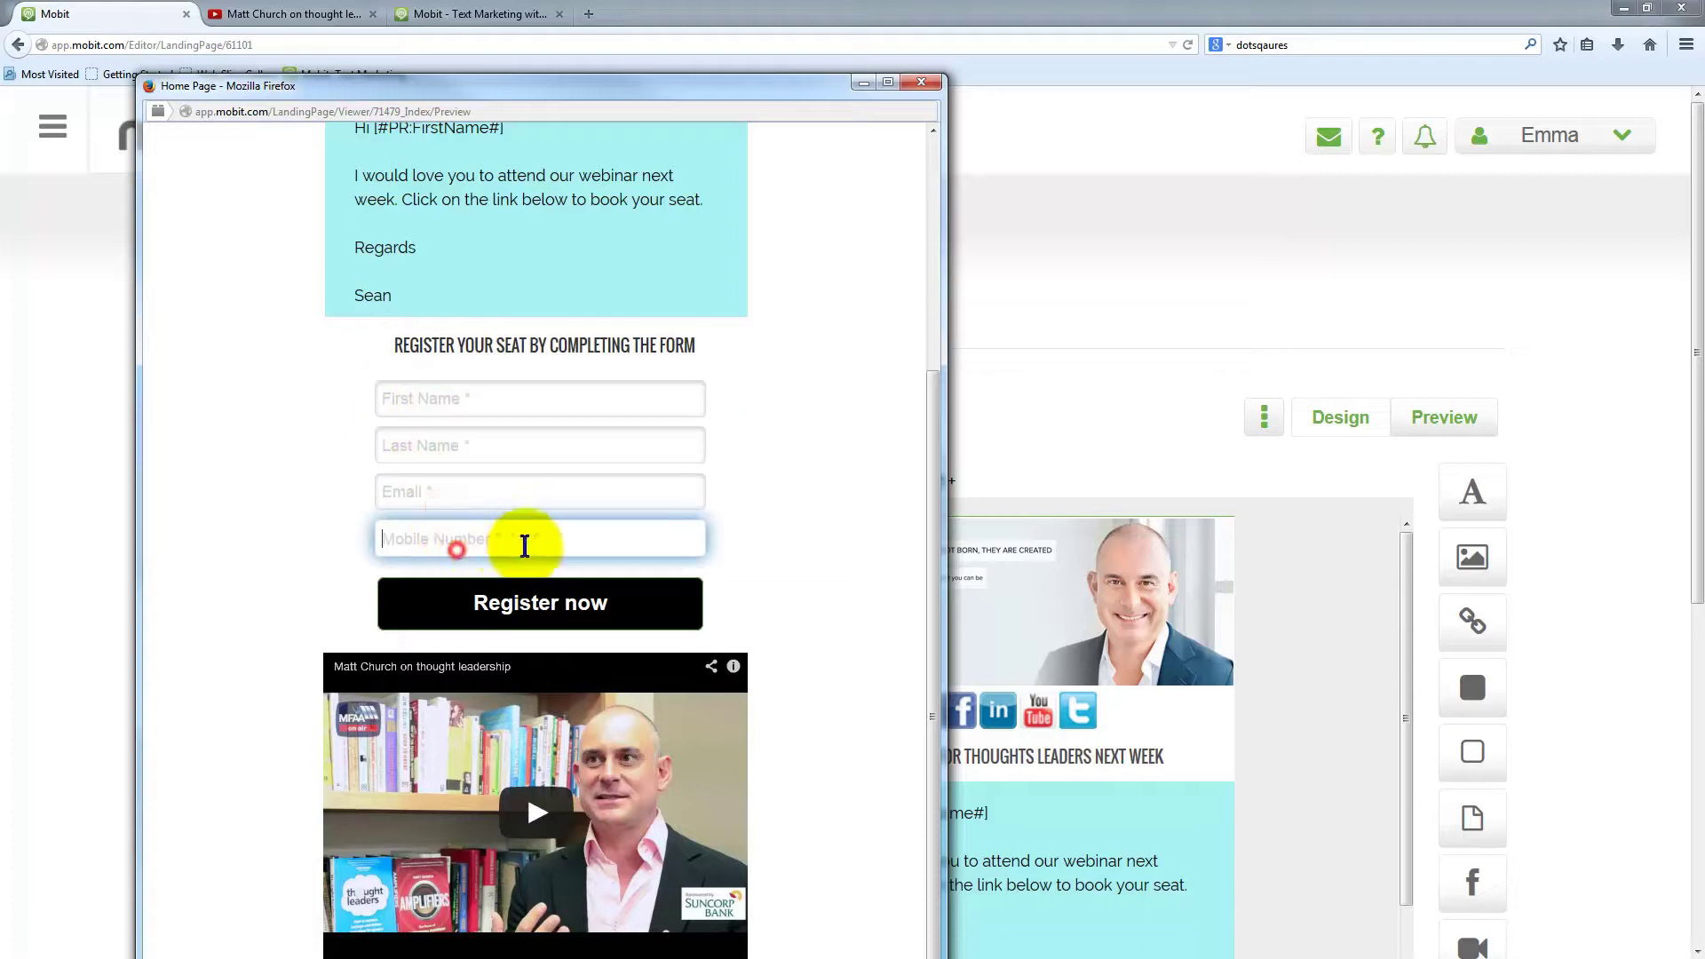
pyautogui.moveTo(487, 104); pyautogui.dragTo(536, 44)
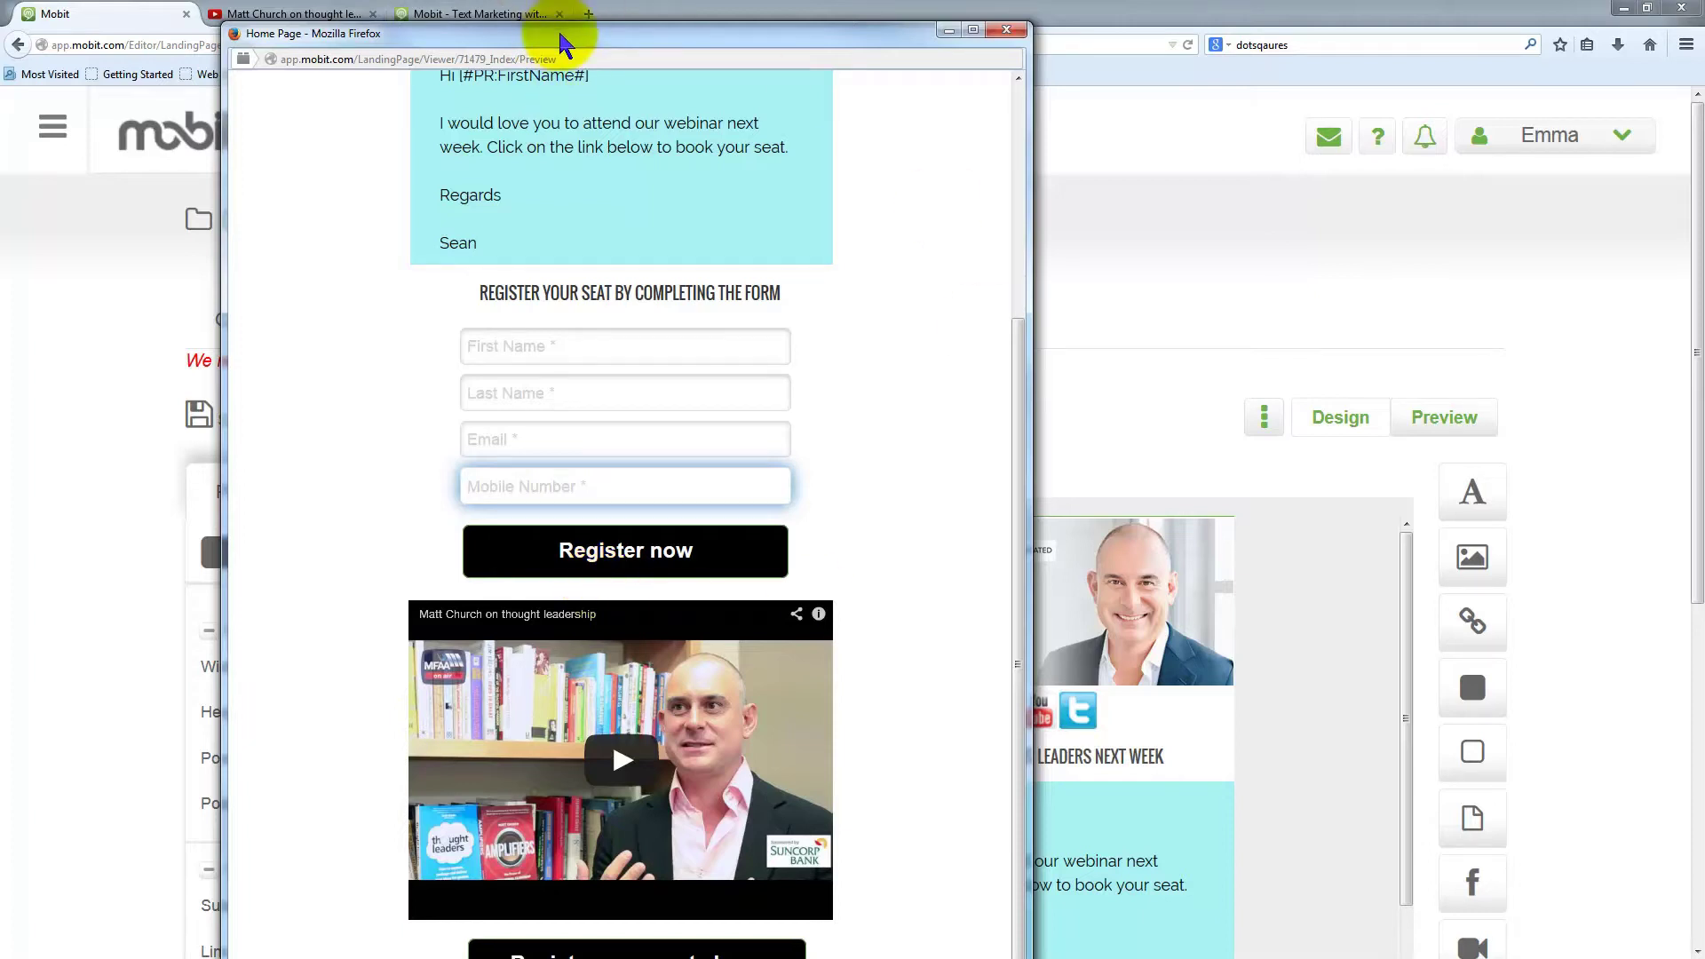
pyautogui.moveTo(557, 37); pyautogui.dragTo(541, 21)
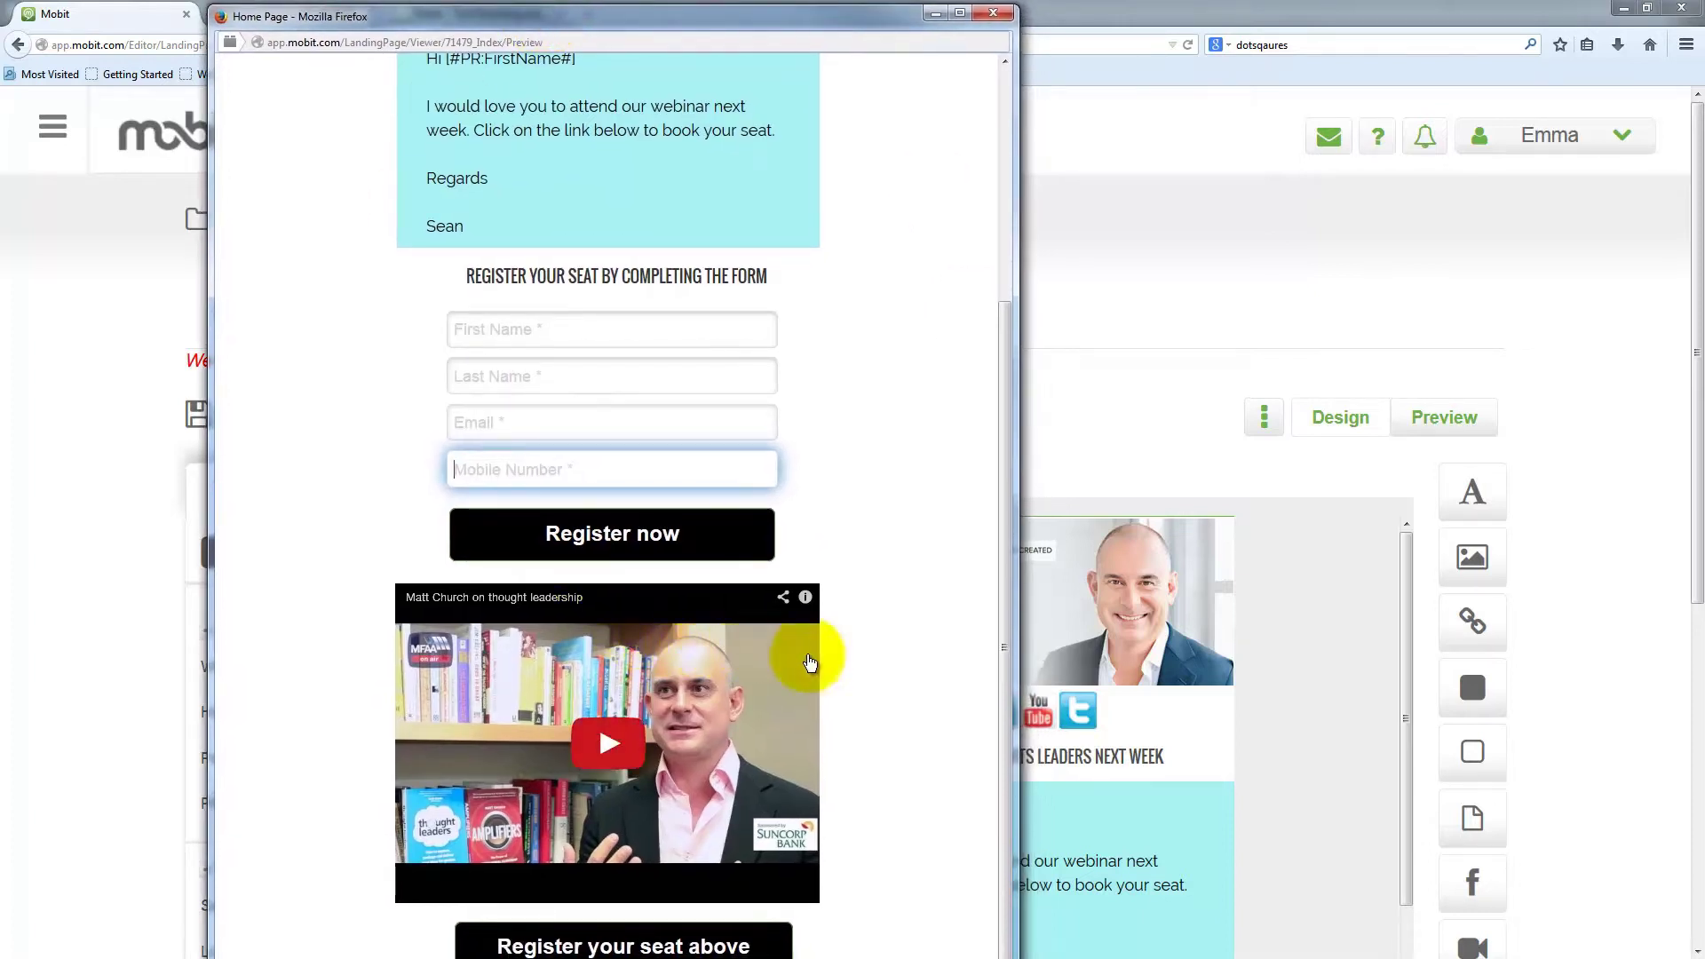
# Play then pause the embedded thought-leadership video, and close the preview window
pyautogui.scroll(-1, 674, 799)
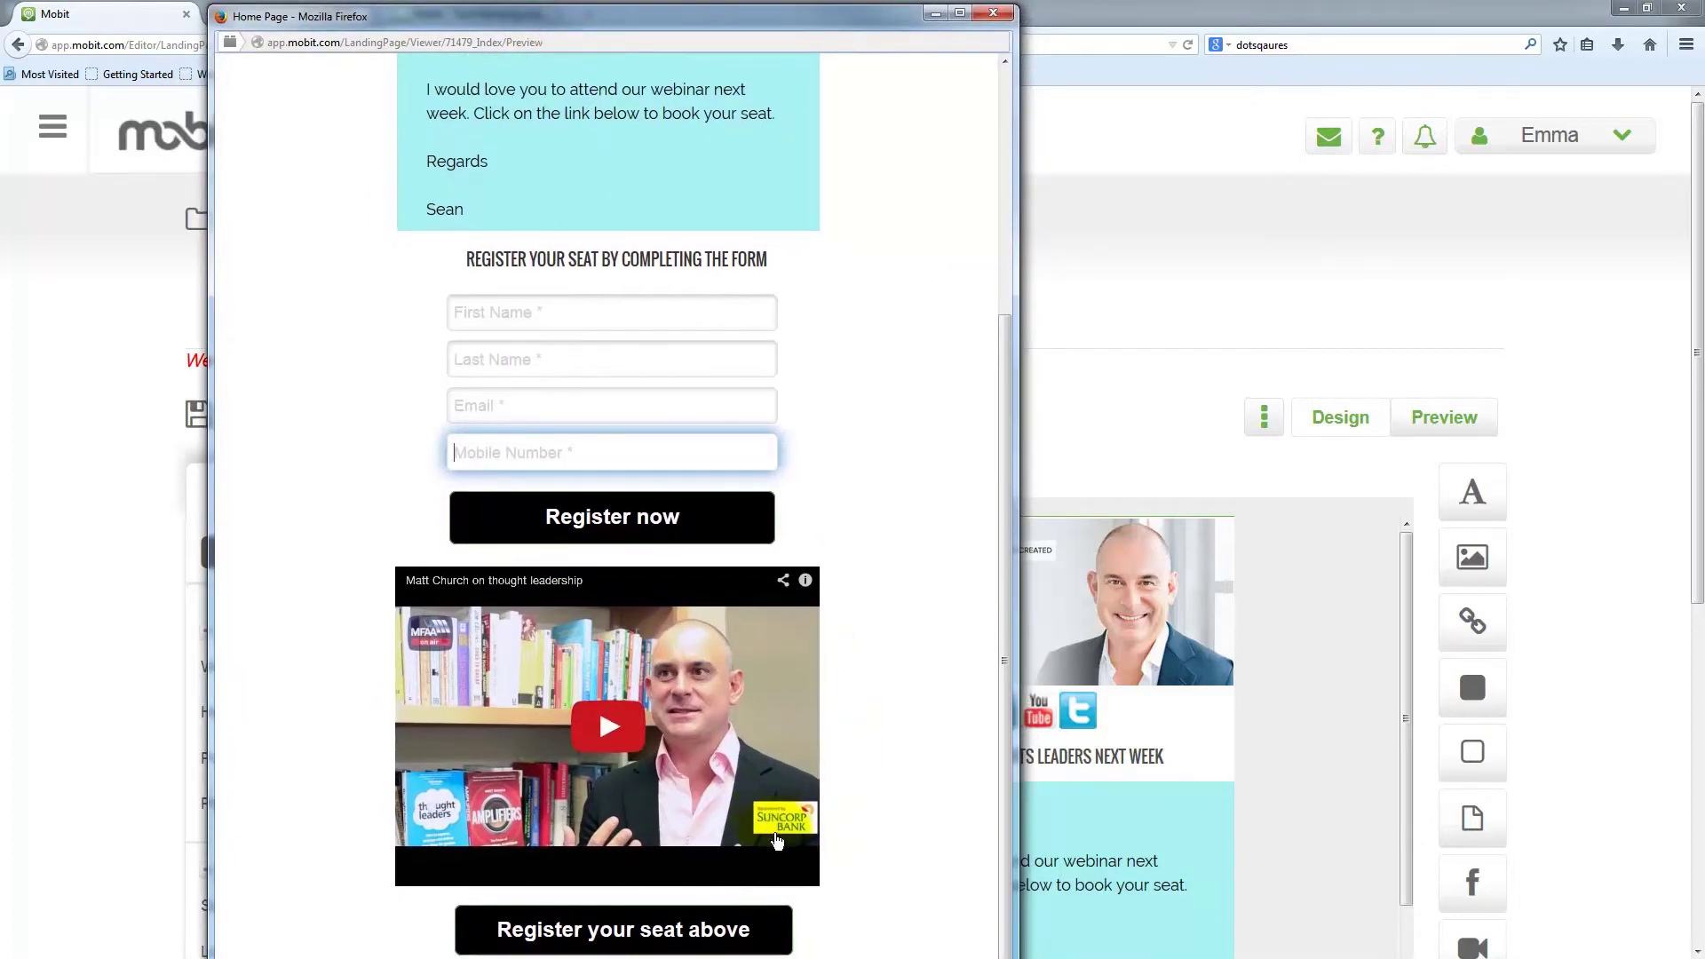
pyautogui.click(607, 724)
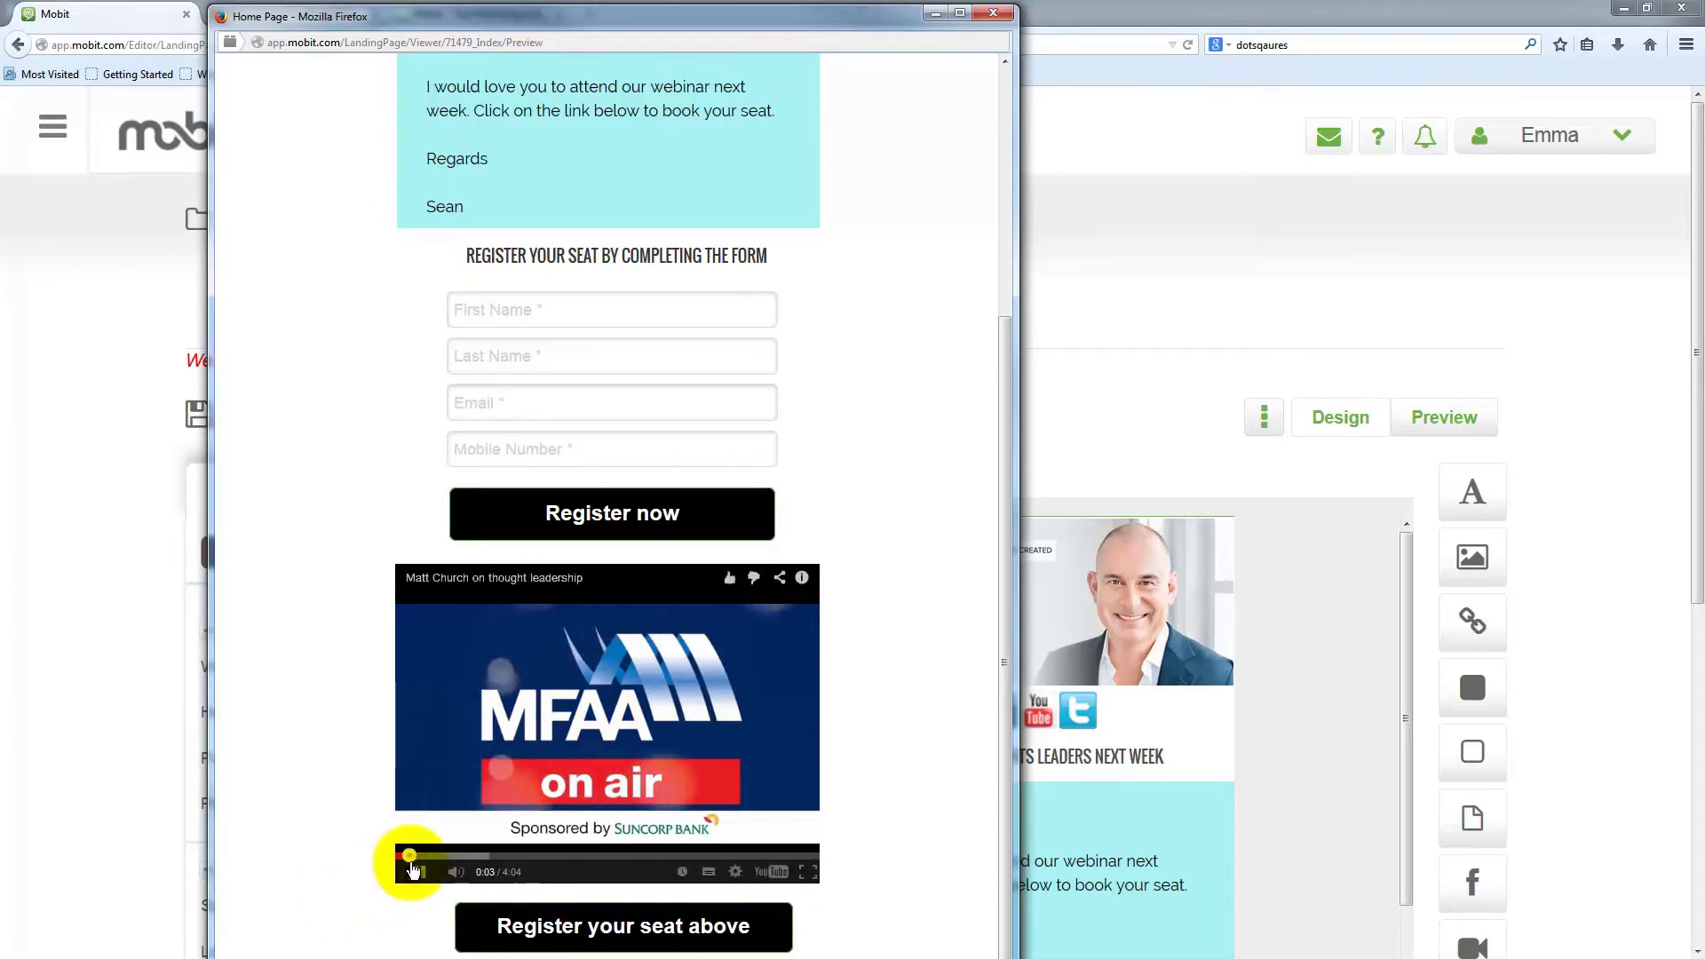
pyautogui.click(414, 870)
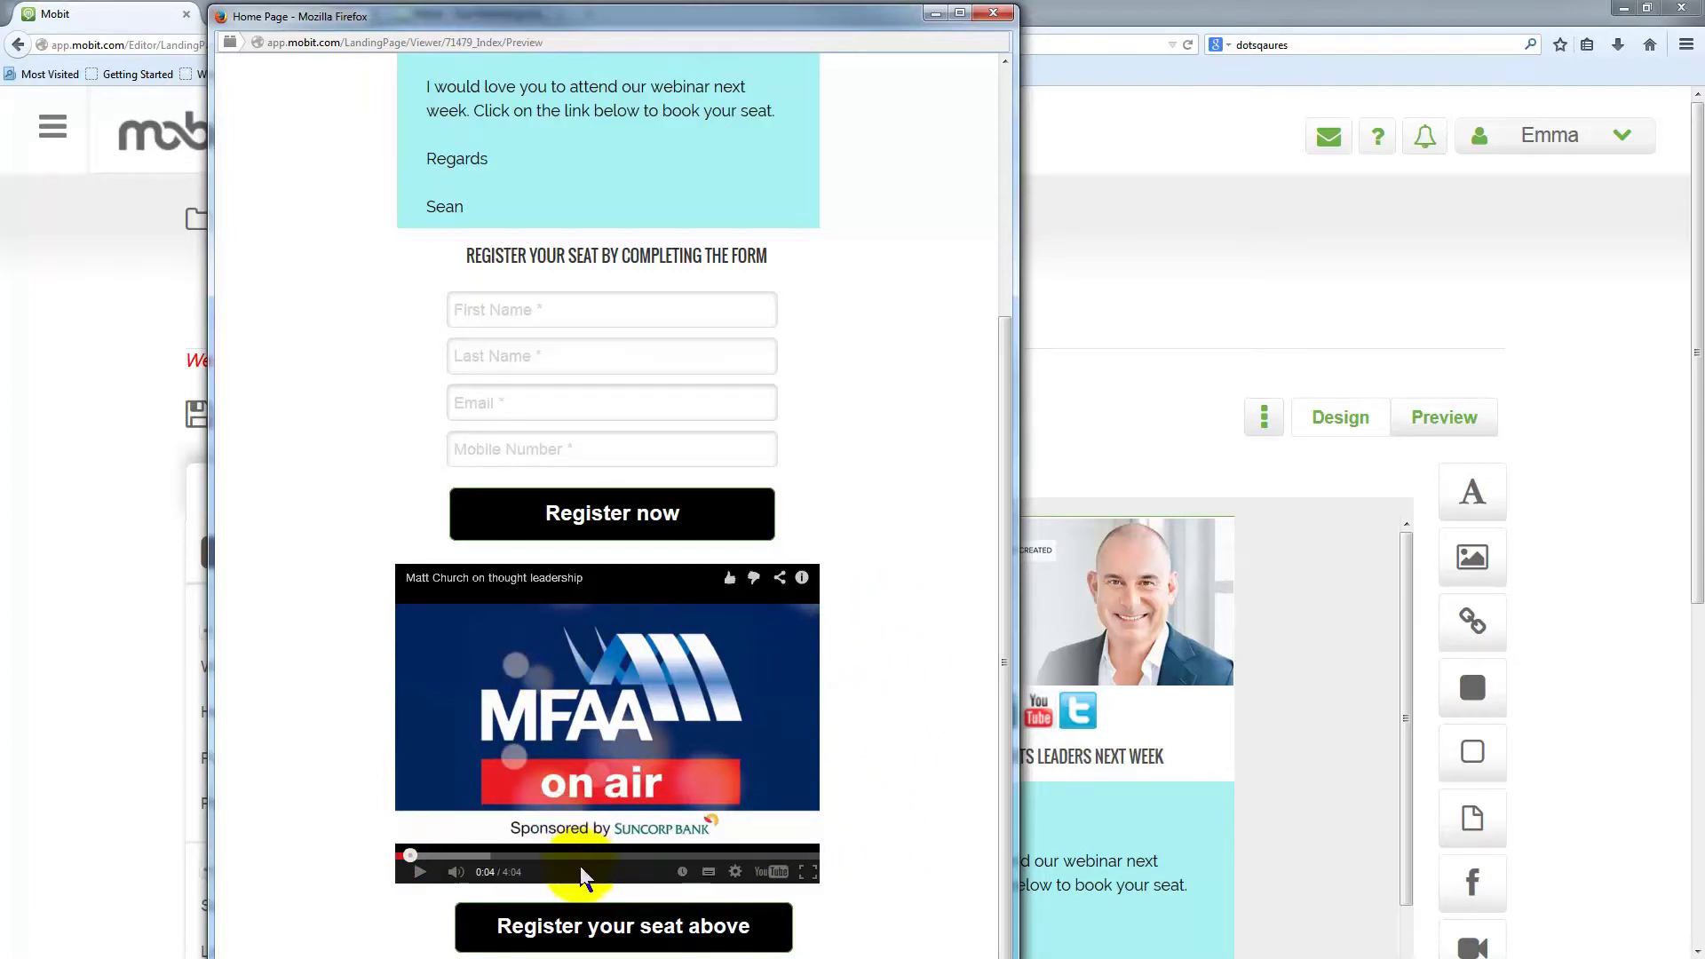
pyautogui.scroll(3, 888, 568)
pyautogui.scroll(-3, 888, 568)
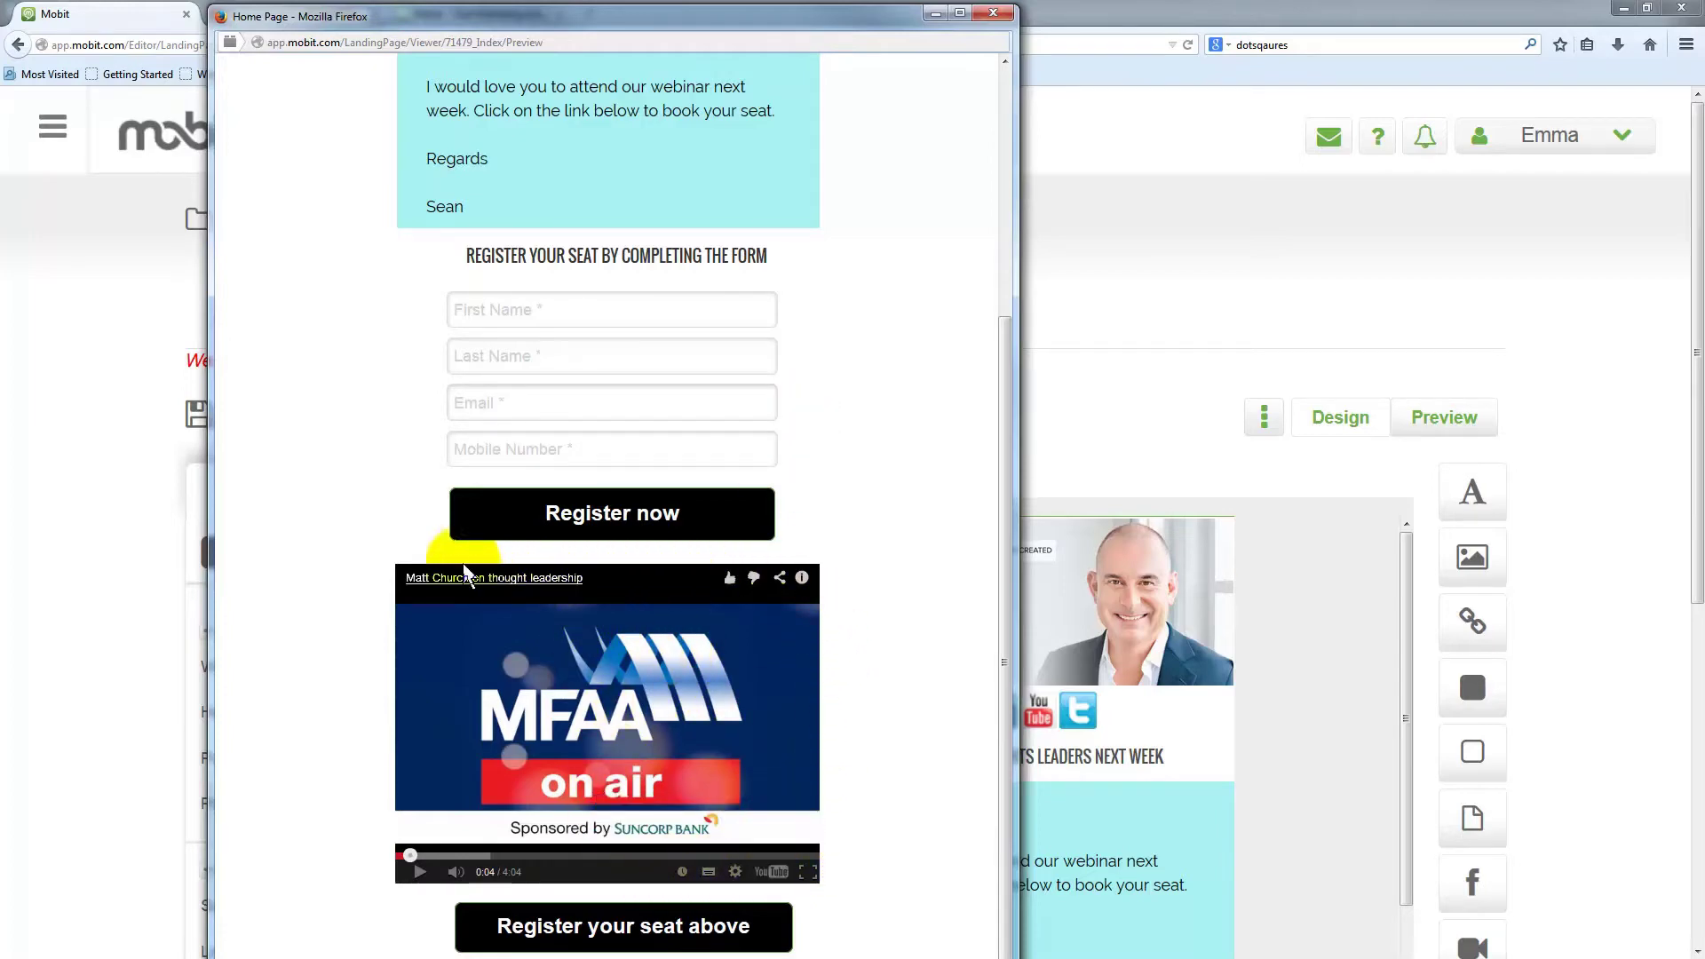
pyautogui.click(994, 13)
pyautogui.scroll(-2, 1358, 621)
pyautogui.scroll(-5, 1357, 611)
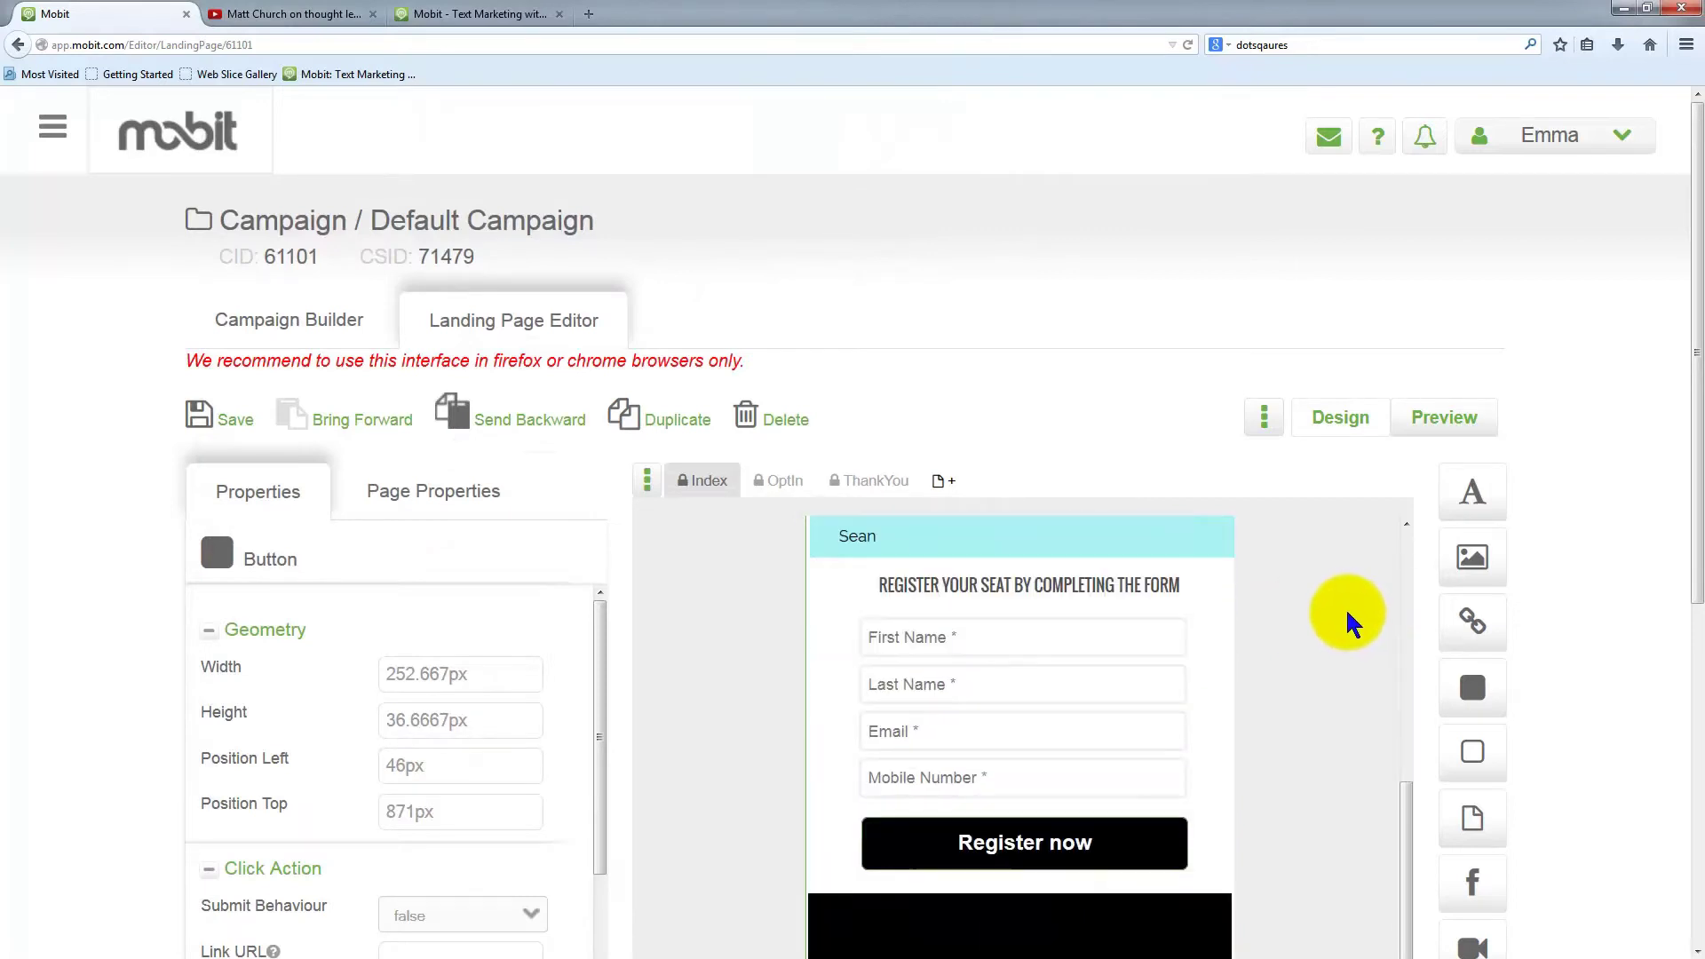
# Change the YouTube video block's height from 240px to 210px
pyautogui.click(1025, 848)
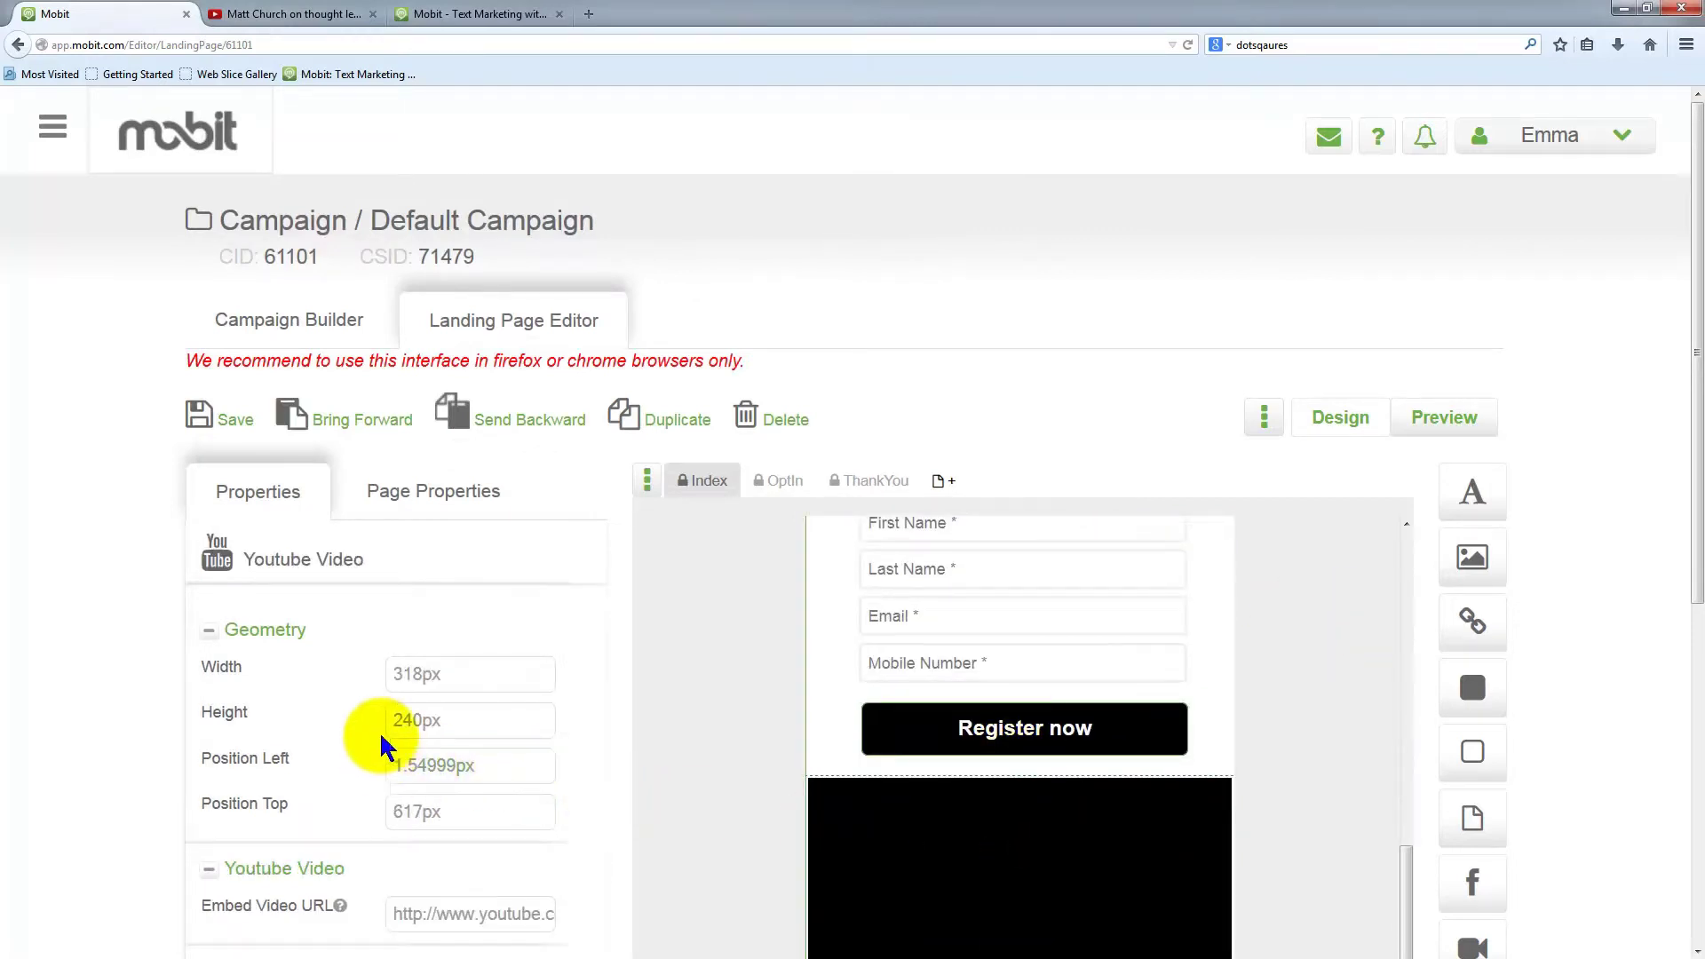
pyautogui.click(419, 720)
pyautogui.moveTo(422, 719); pyautogui.dragTo(367, 720)
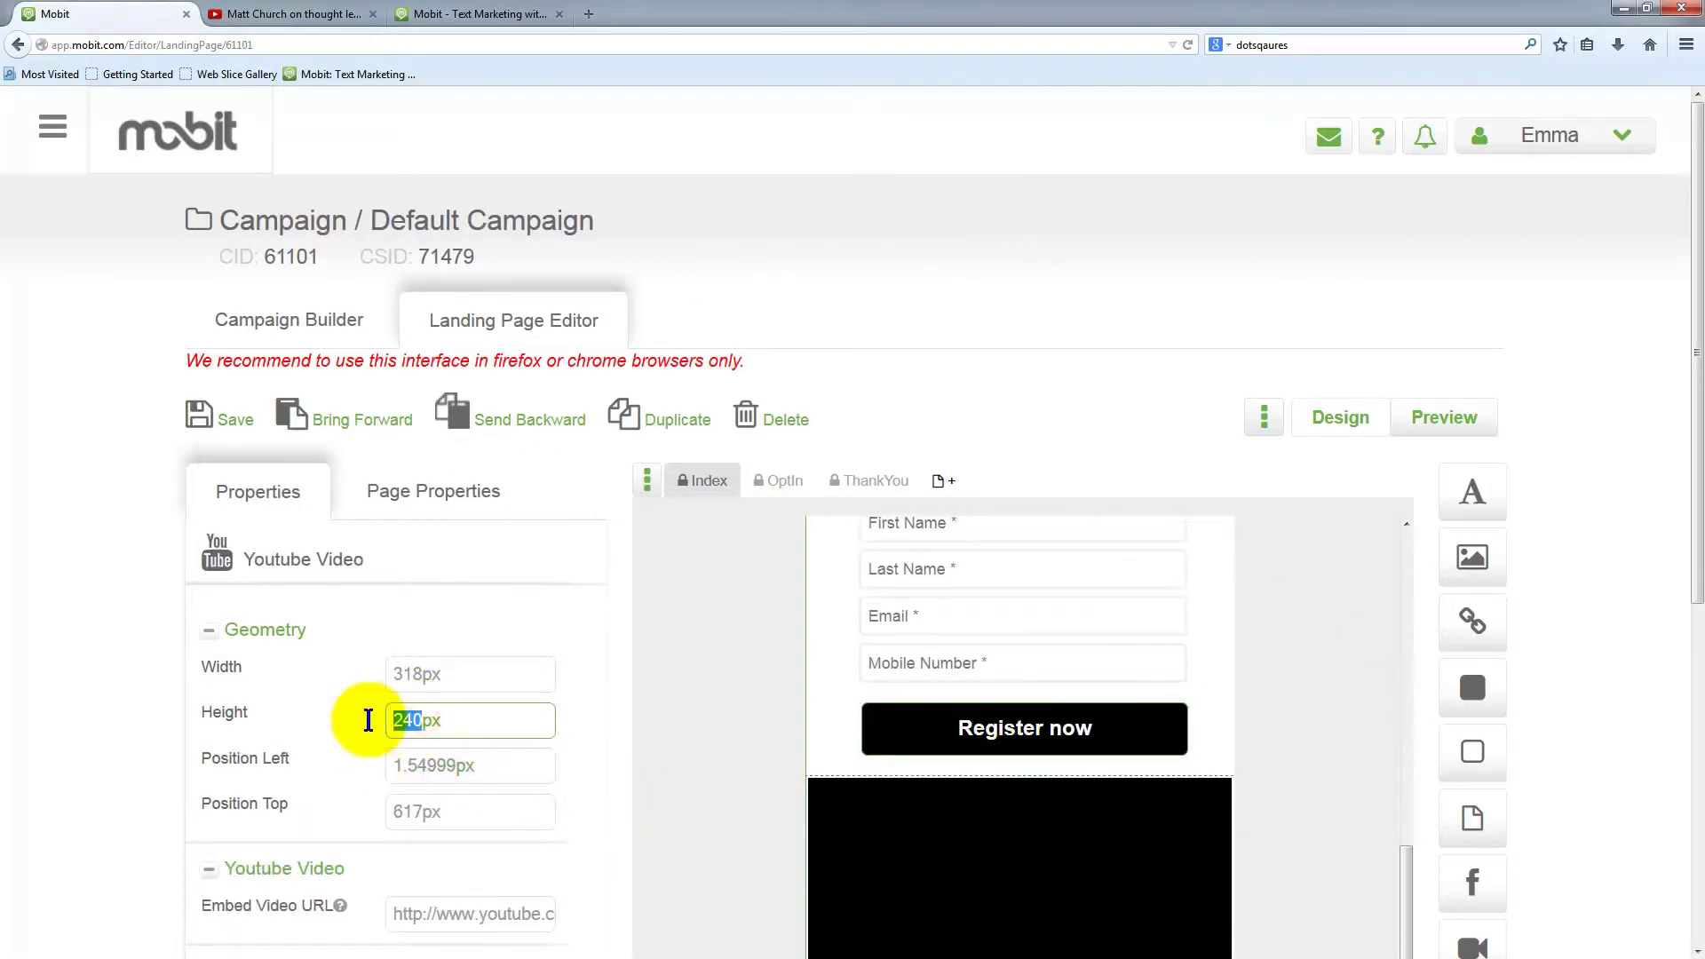
pyautogui.click(430, 672)
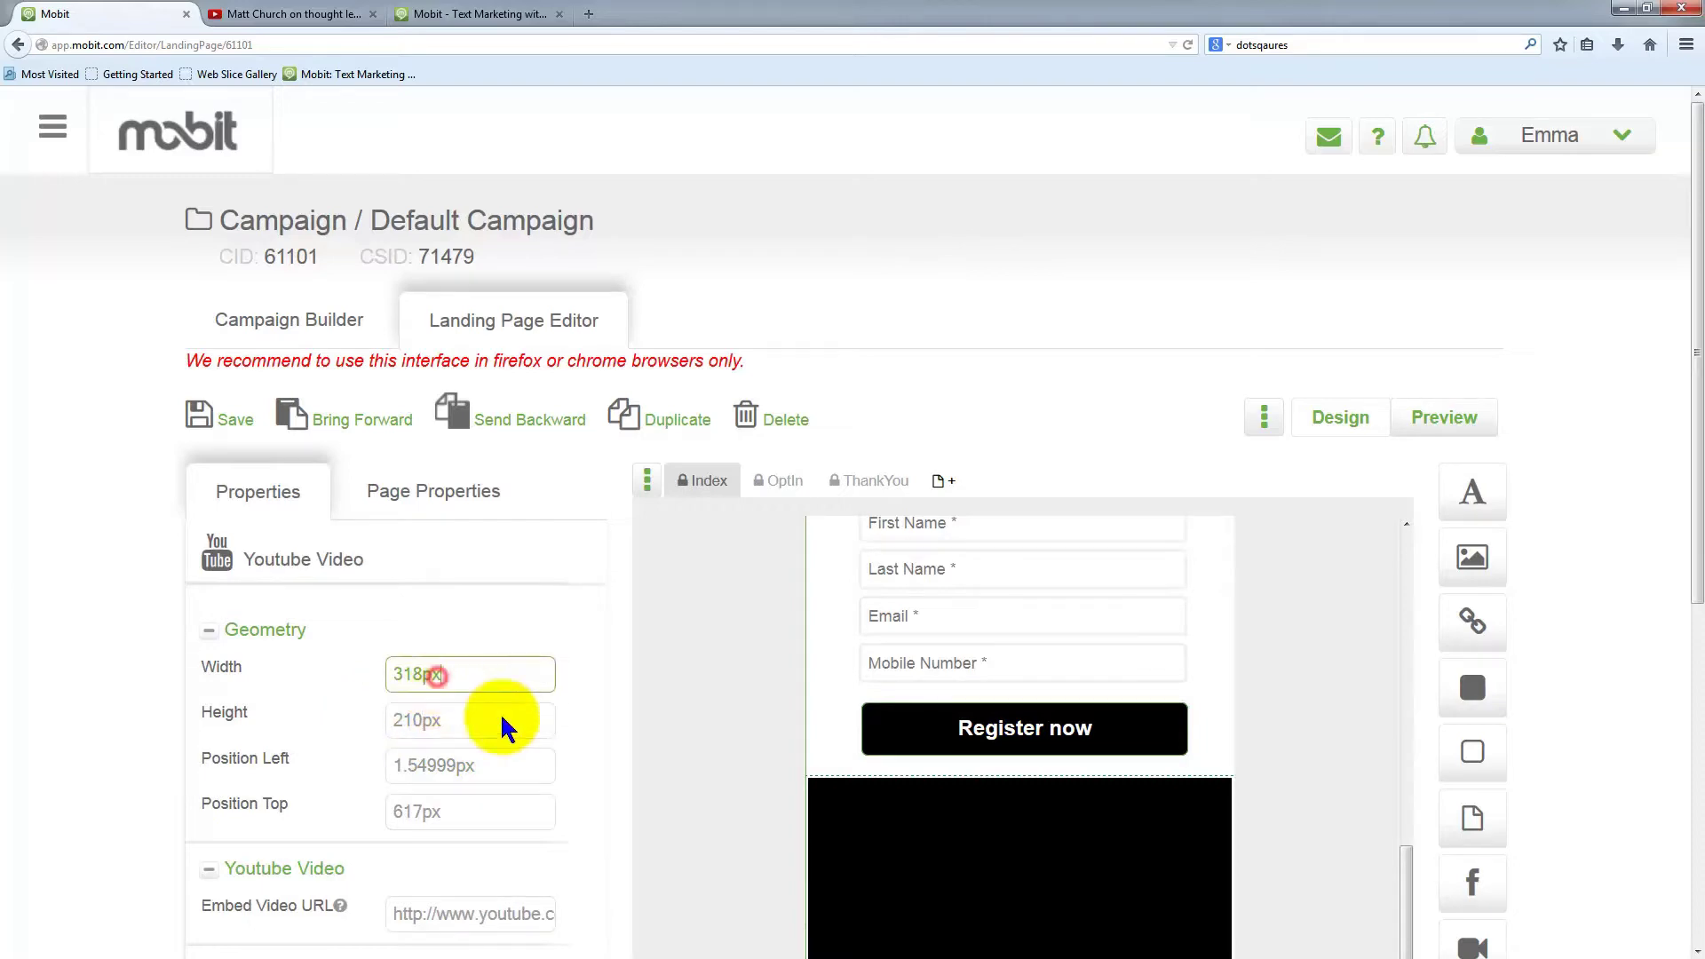
pyautogui.scroll(-5, 921, 654)
pyautogui.scroll(3, 239, 121)
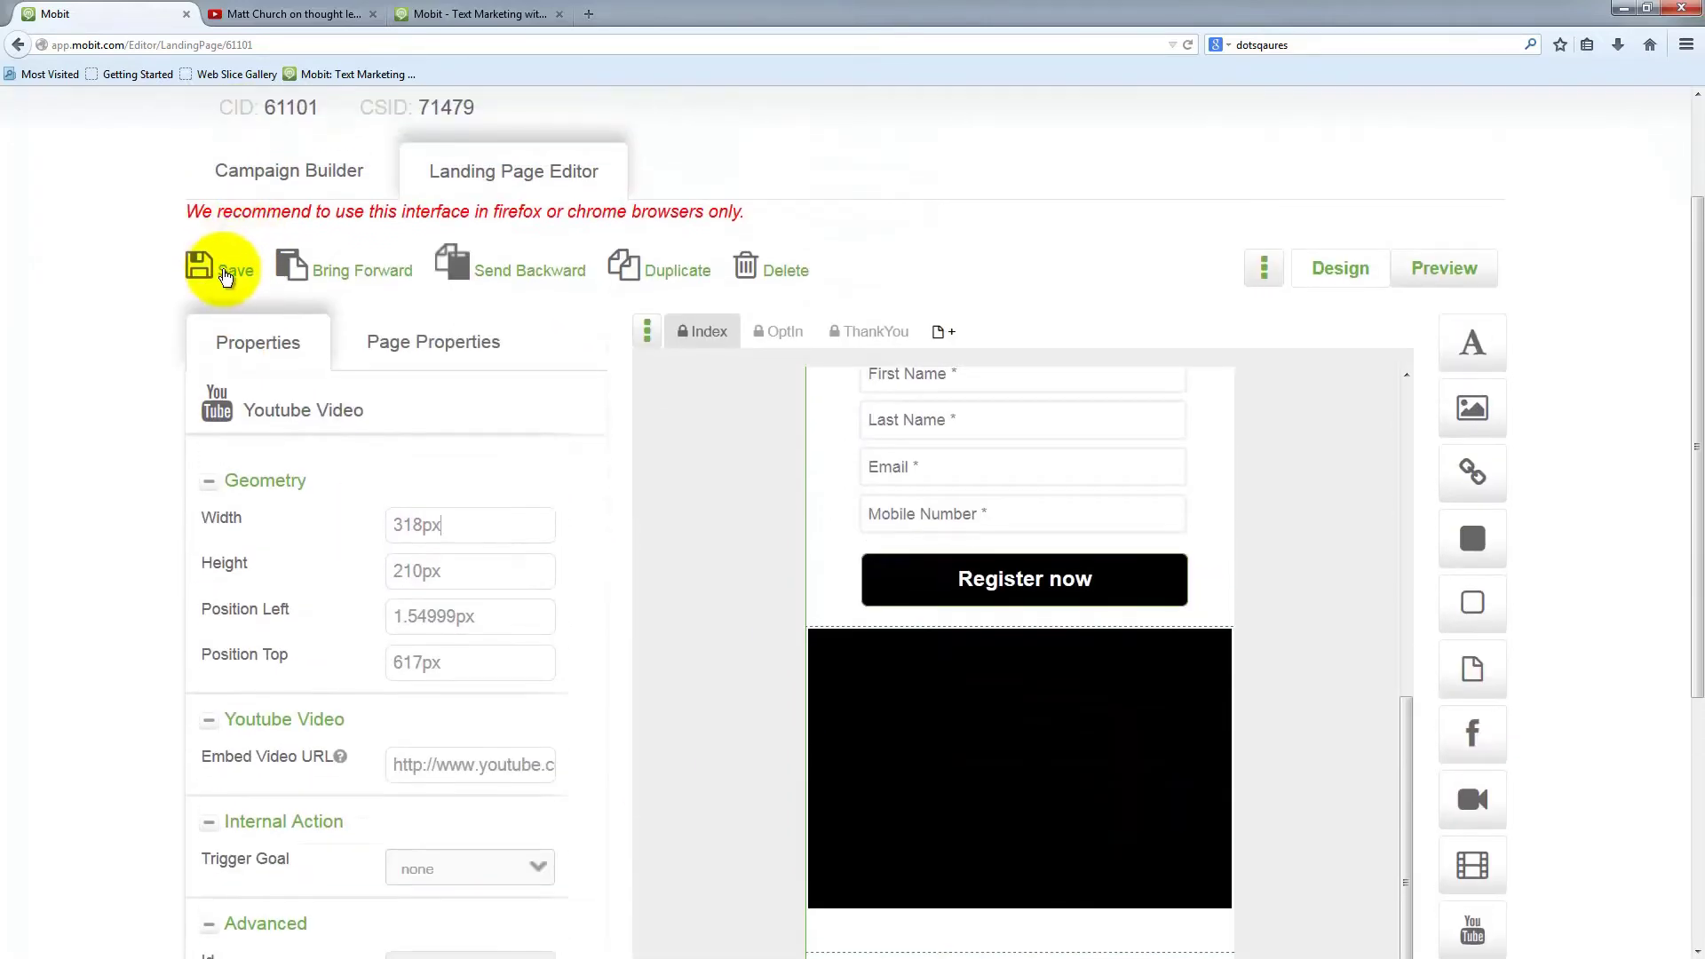
# Save the landing page, dismiss the saved message, and launch the preview
pyautogui.click(229, 266)
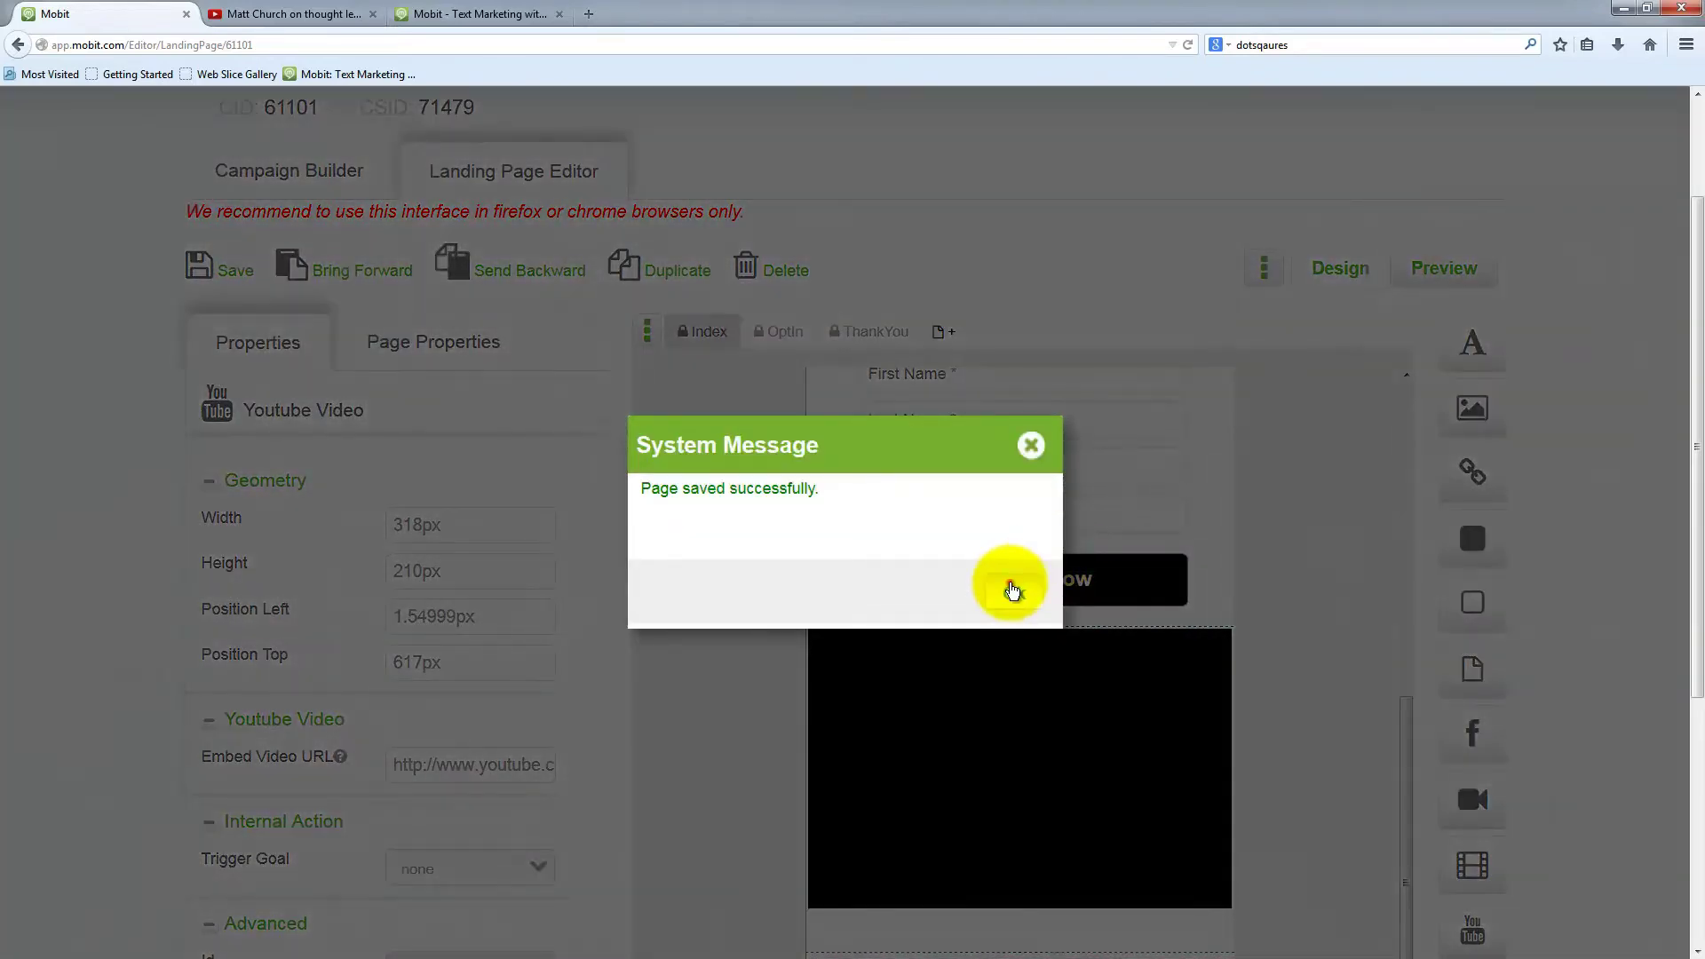
pyautogui.click(1013, 590)
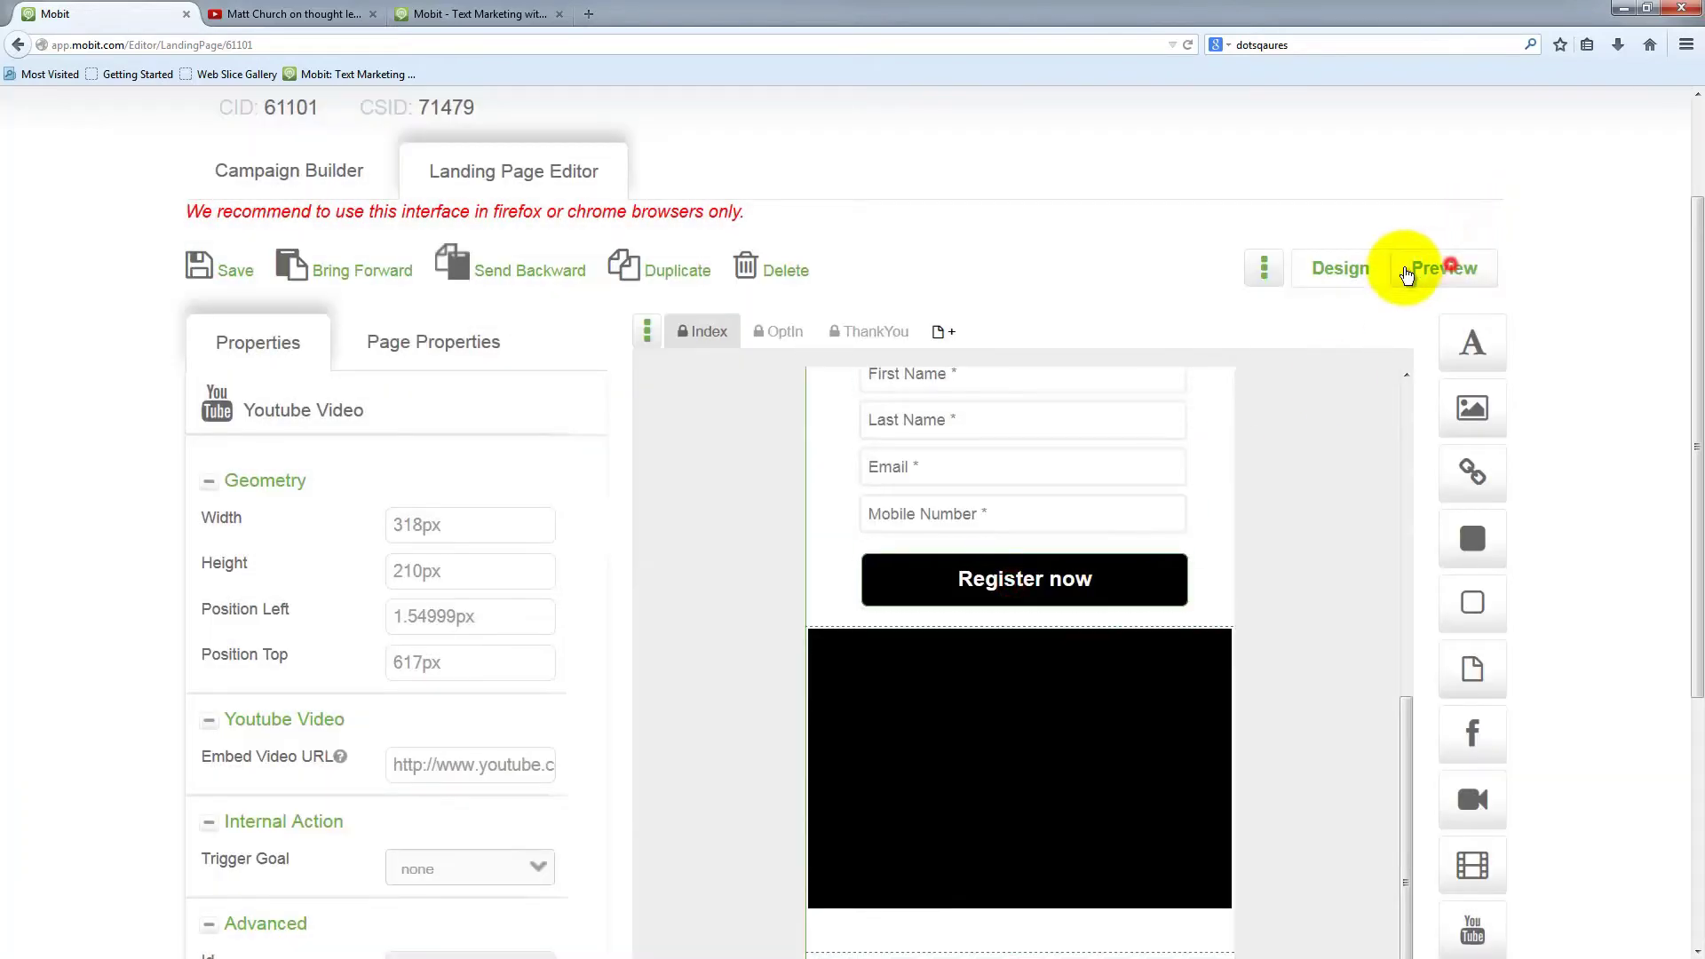
pyautogui.click(1447, 264)
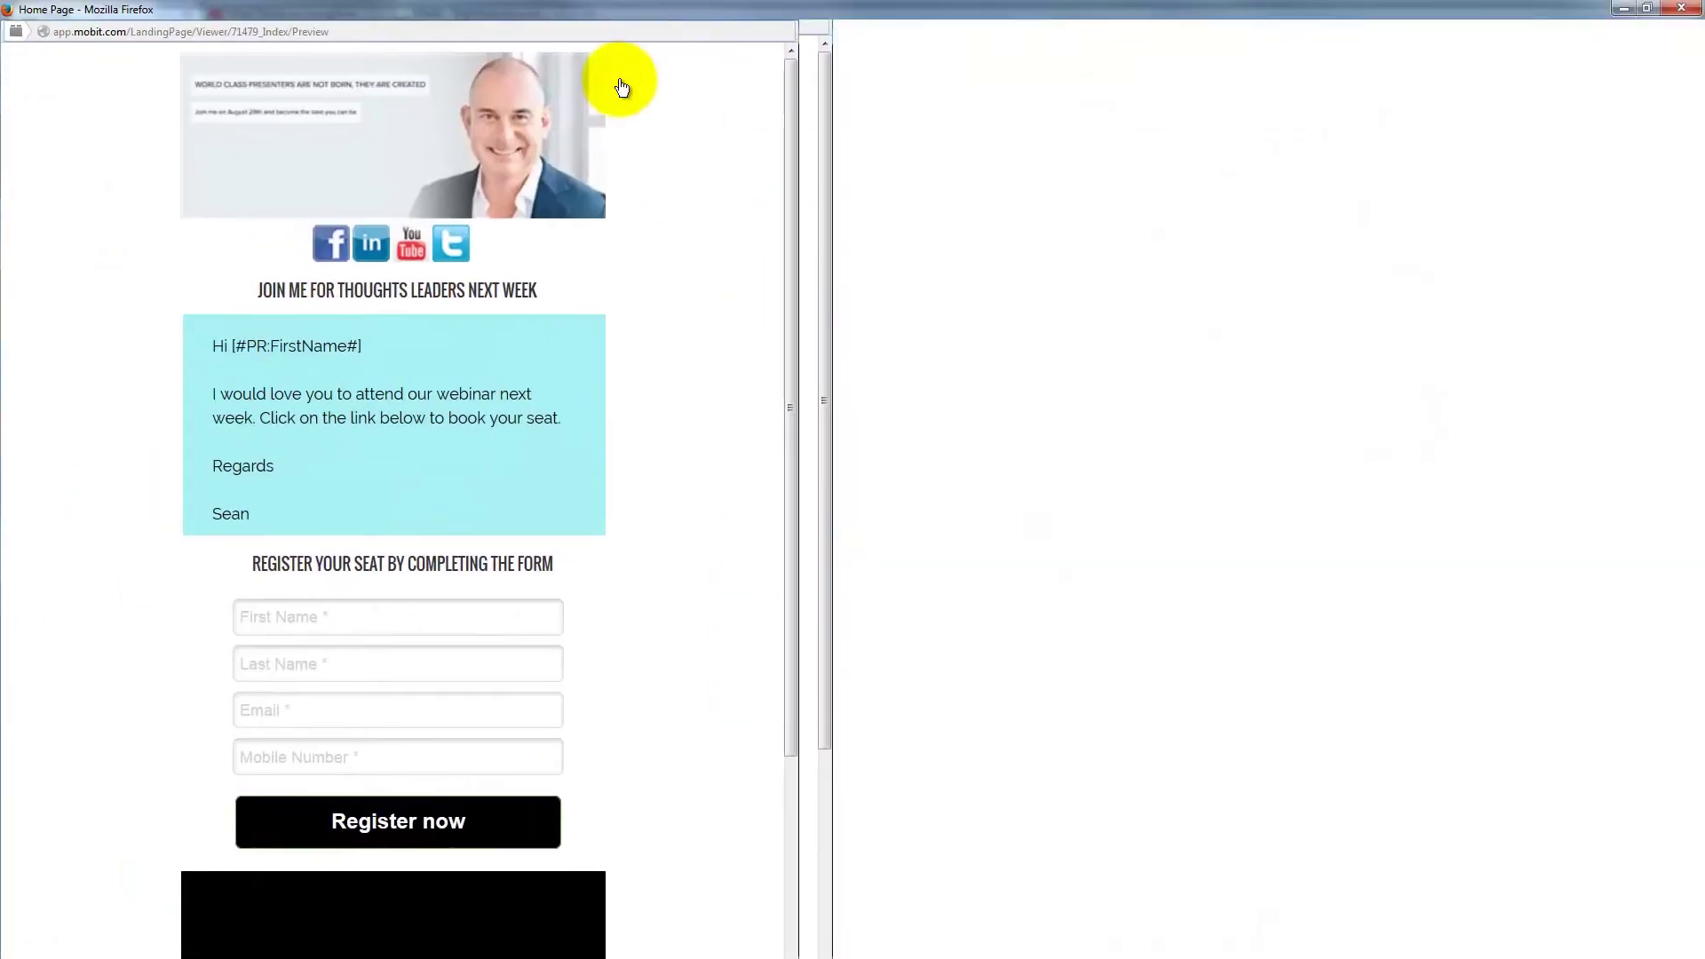
# Scroll the preview to check the 210px video and footer, then close the preview window
pyautogui.scroll(-4, 1000, 604)
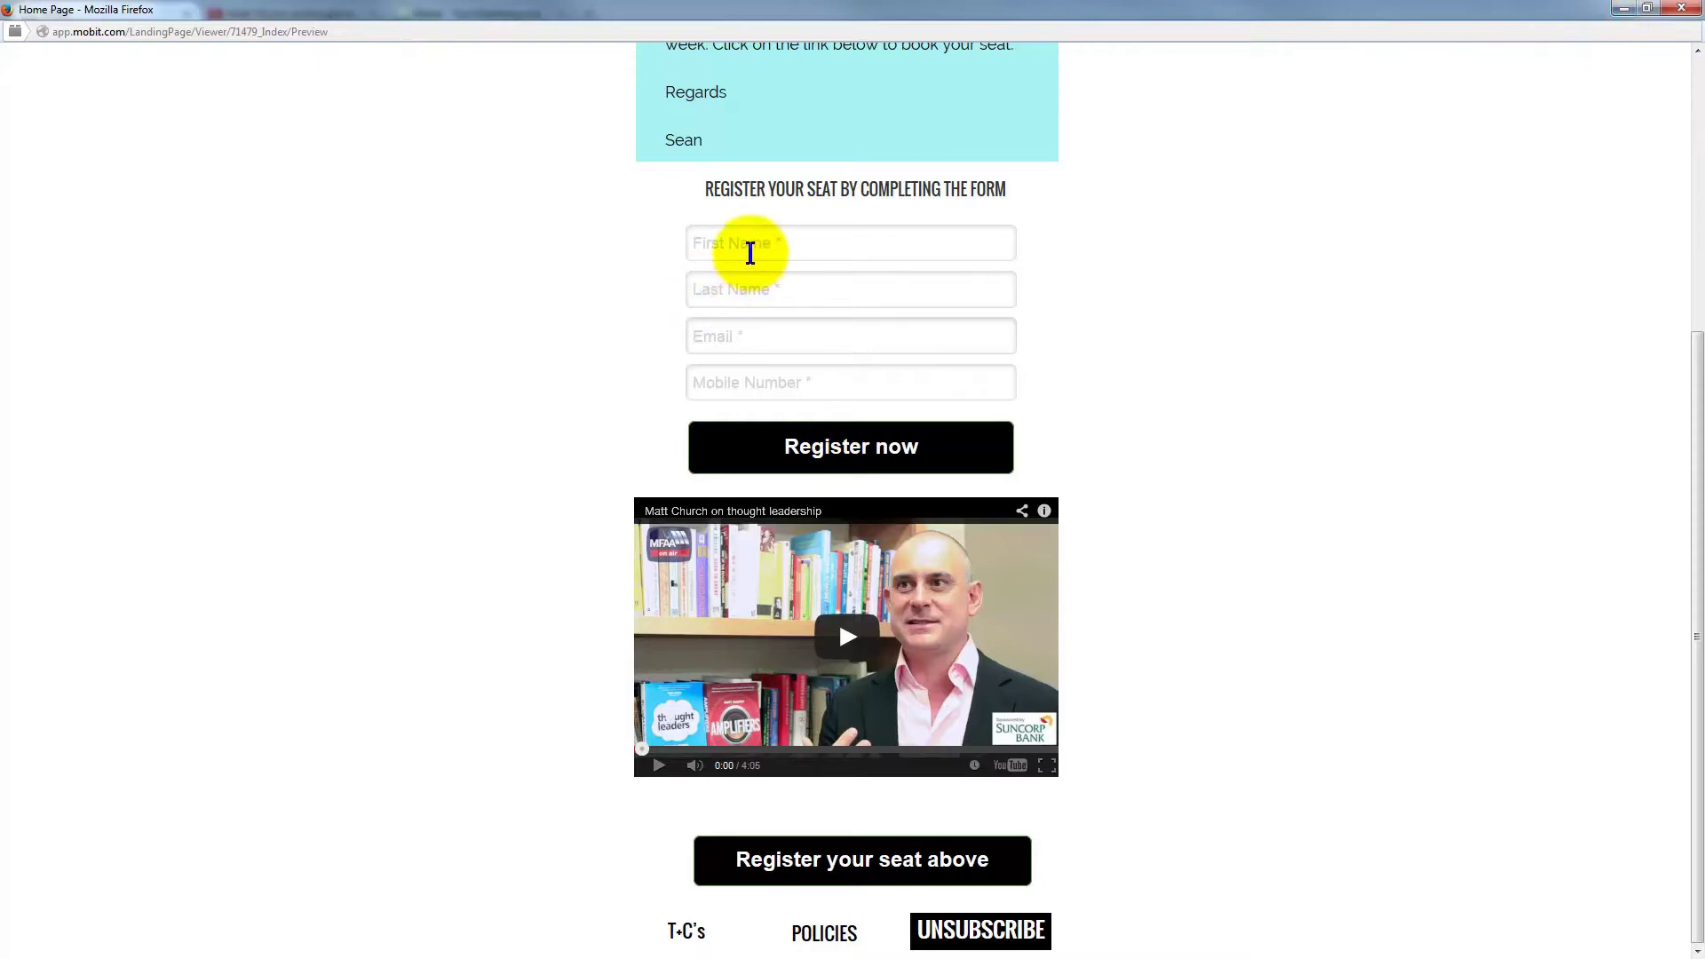
pyautogui.click(1681, 8)
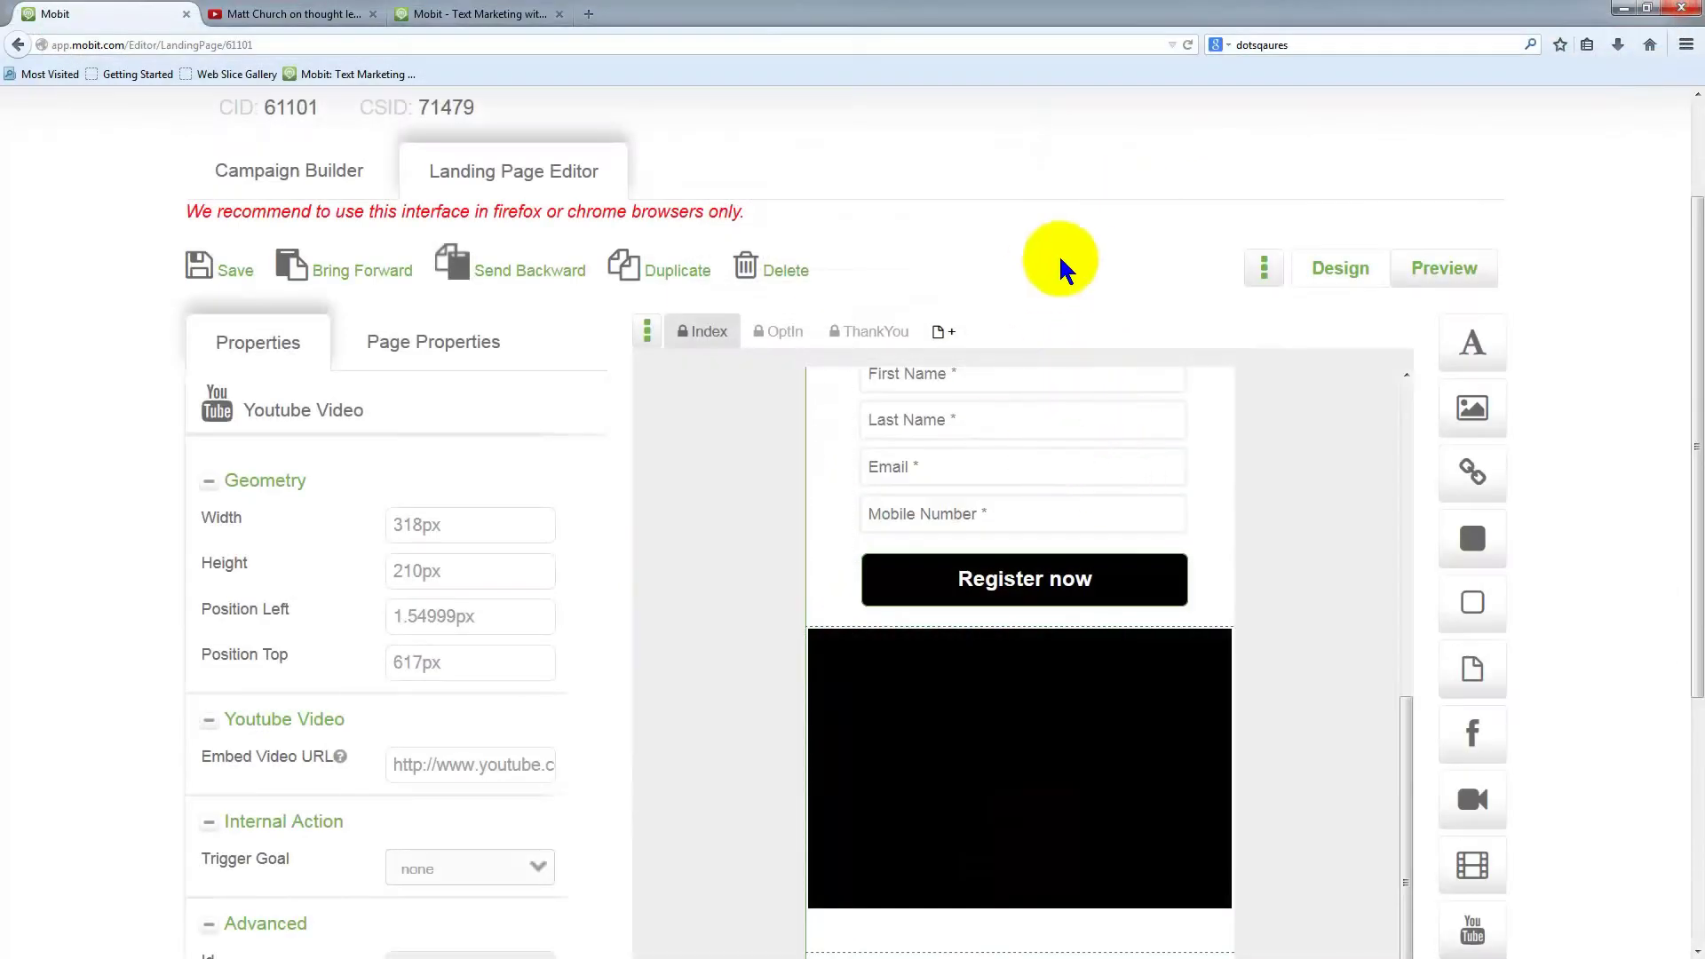
# Save the current page and switch to the ThankYou page
pyautogui.scroll(6, 1154, 595)
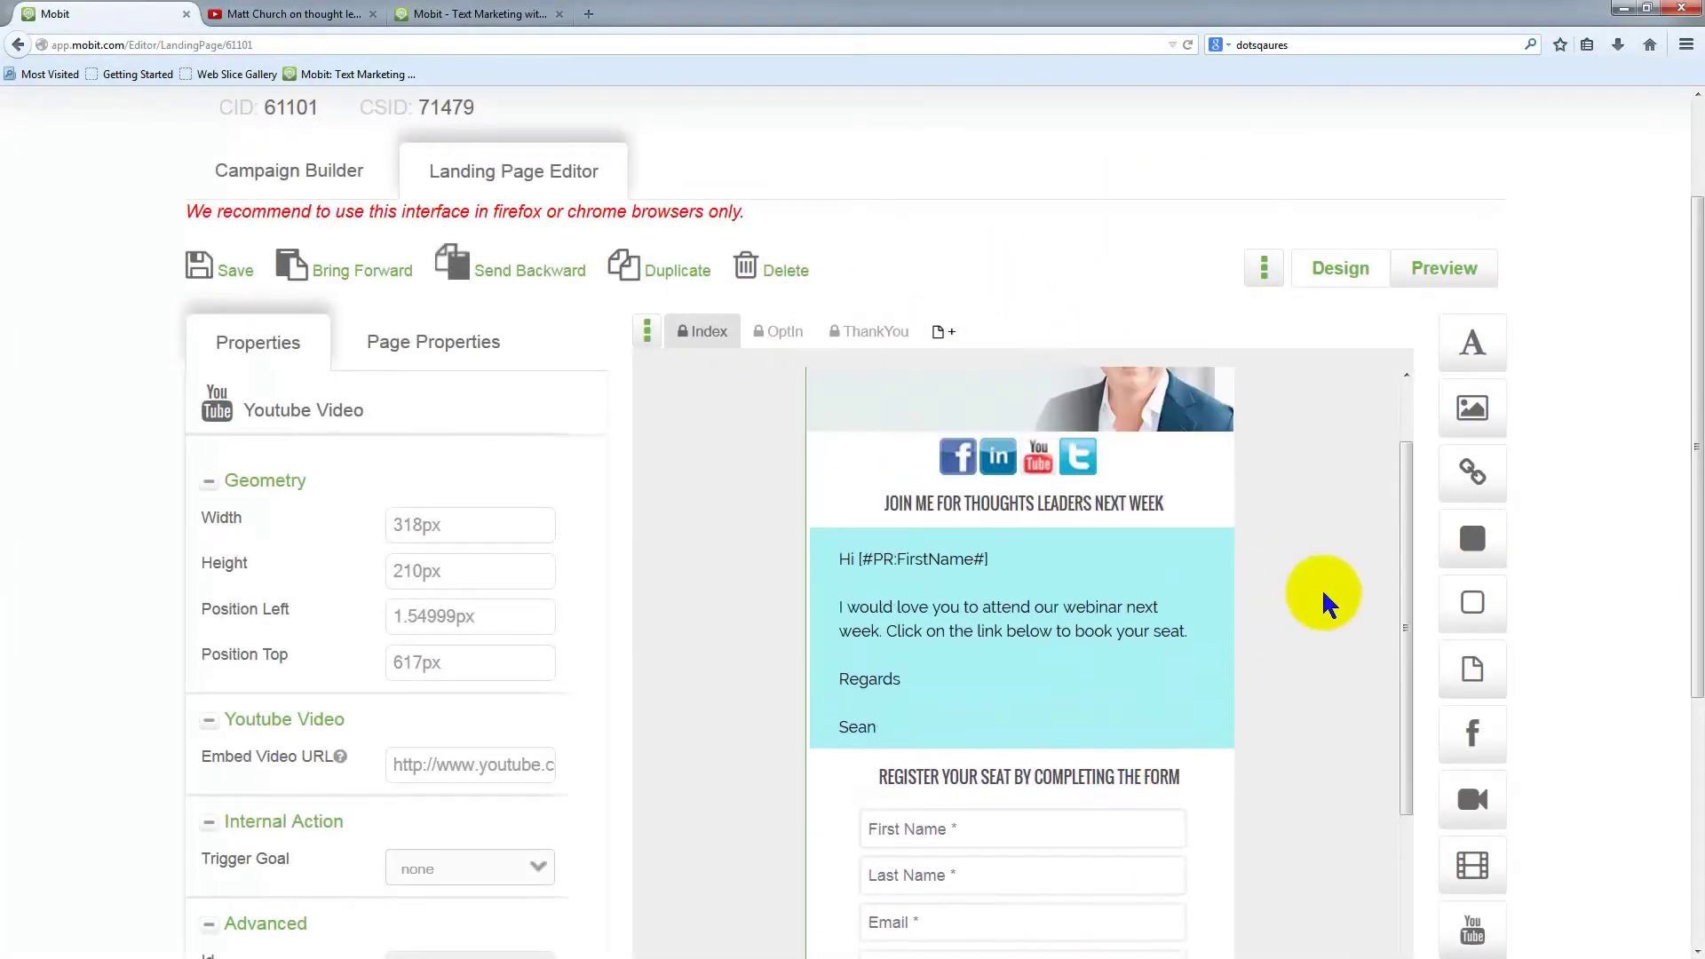
pyautogui.click(1213, 668)
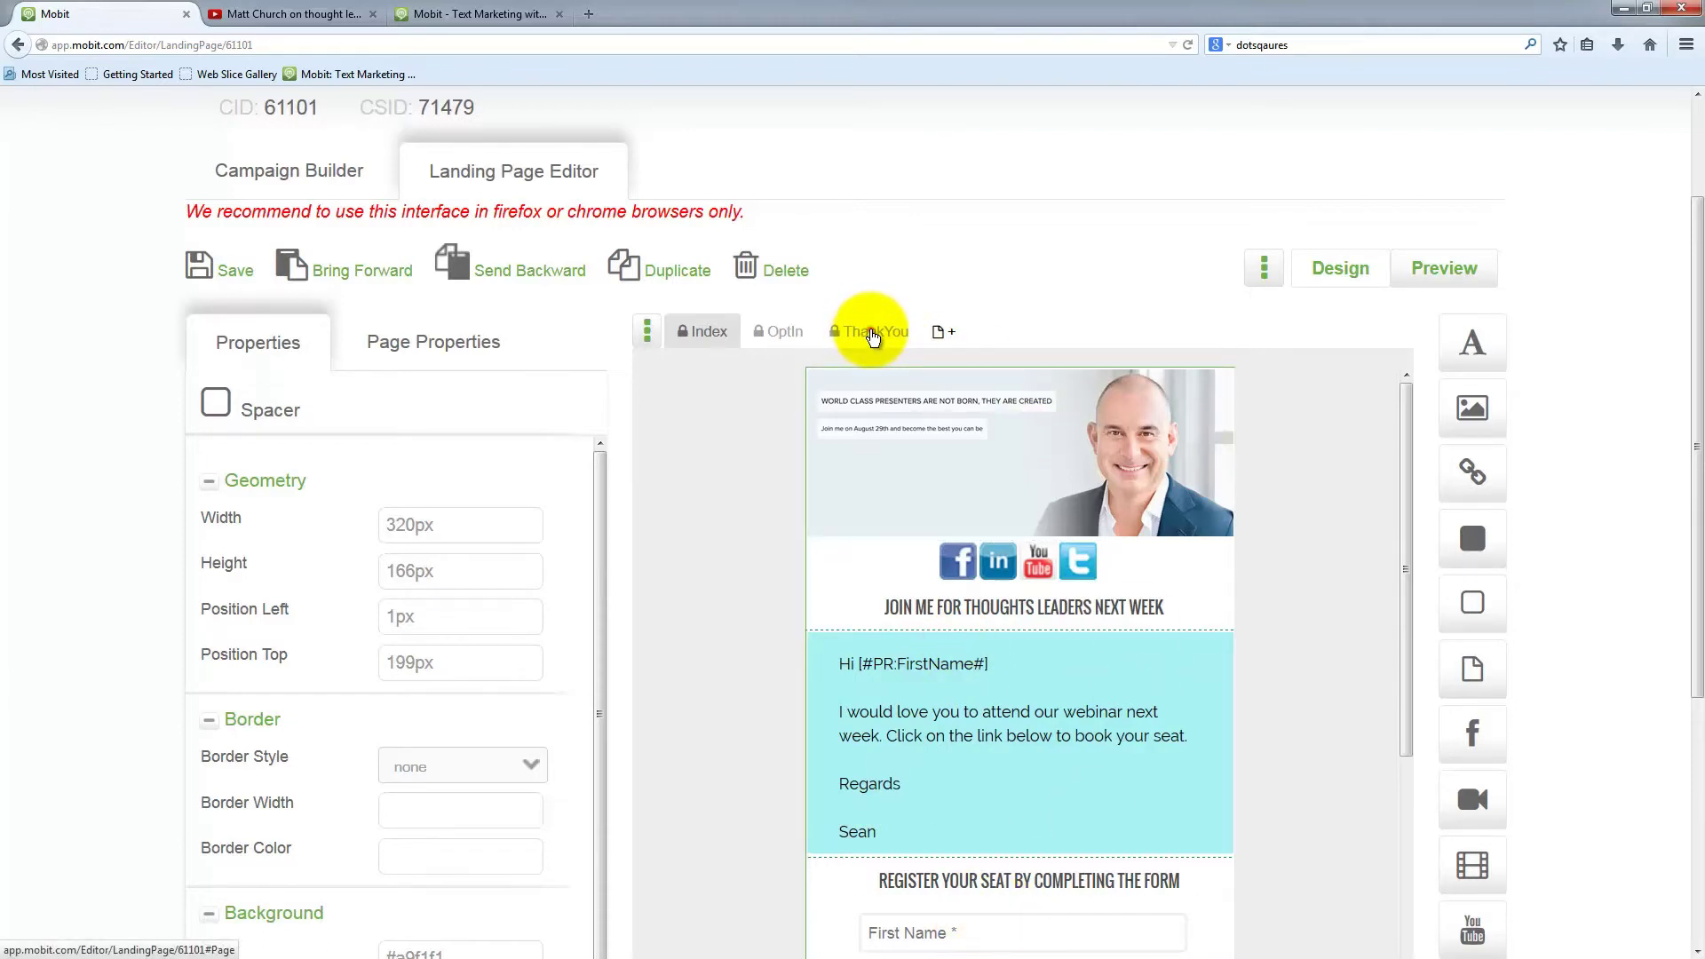
pyautogui.click(872, 335)
pyautogui.click(979, 435)
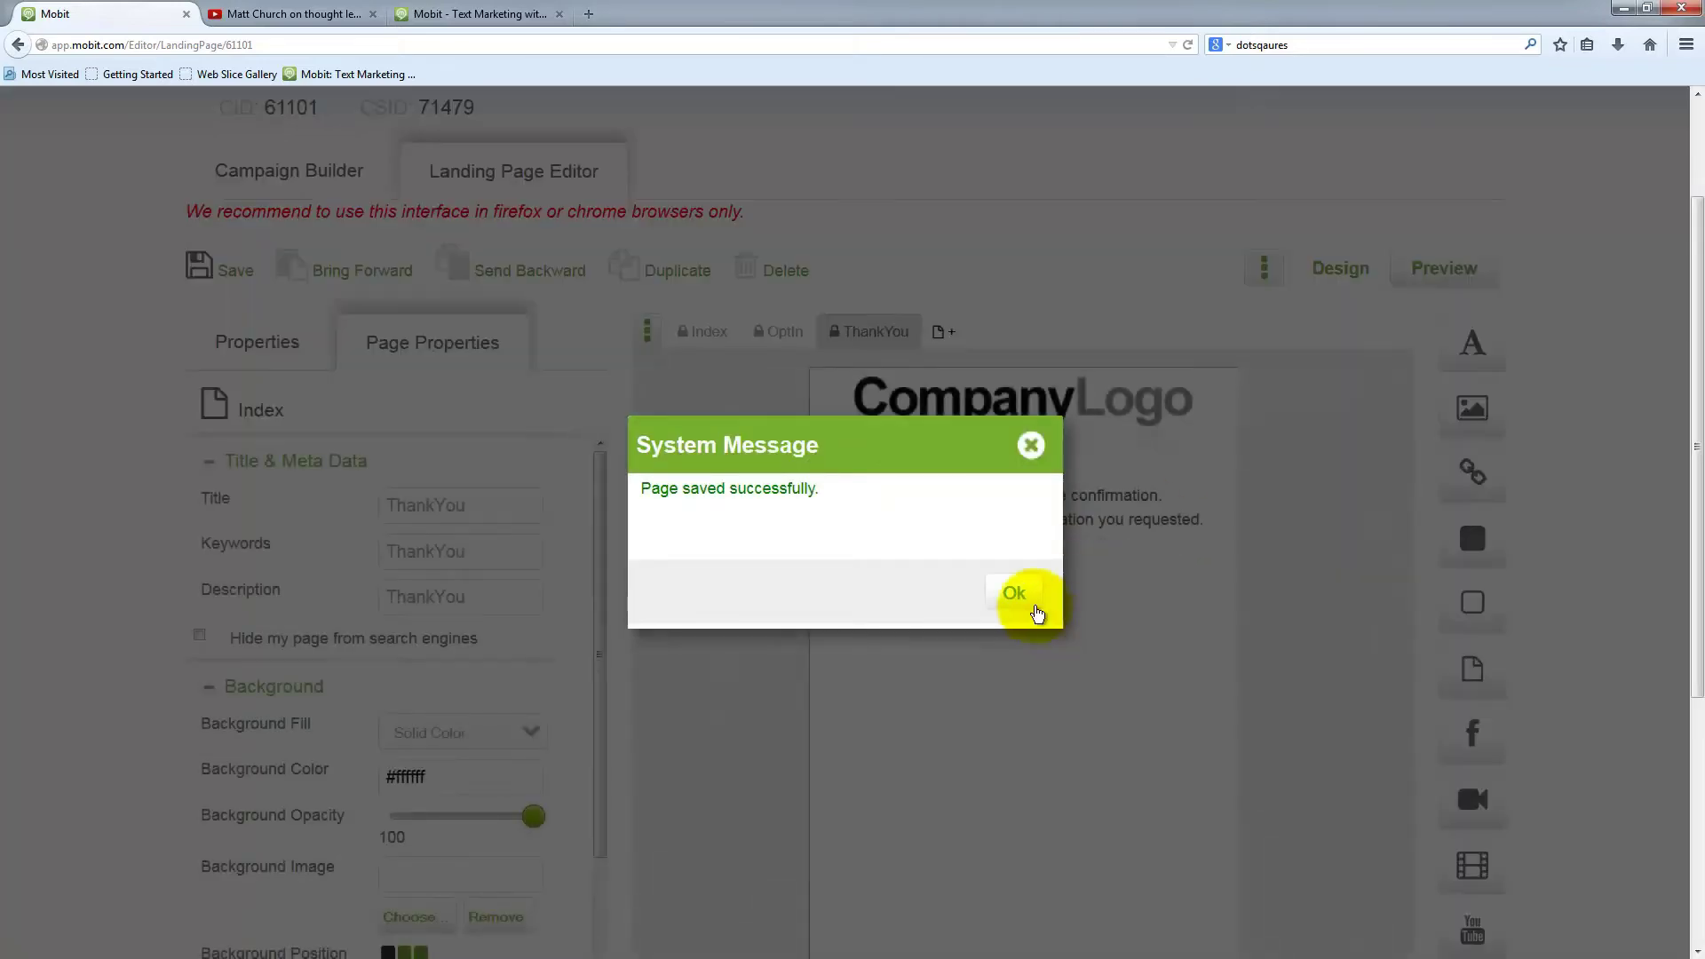
pyautogui.click(1012, 599)
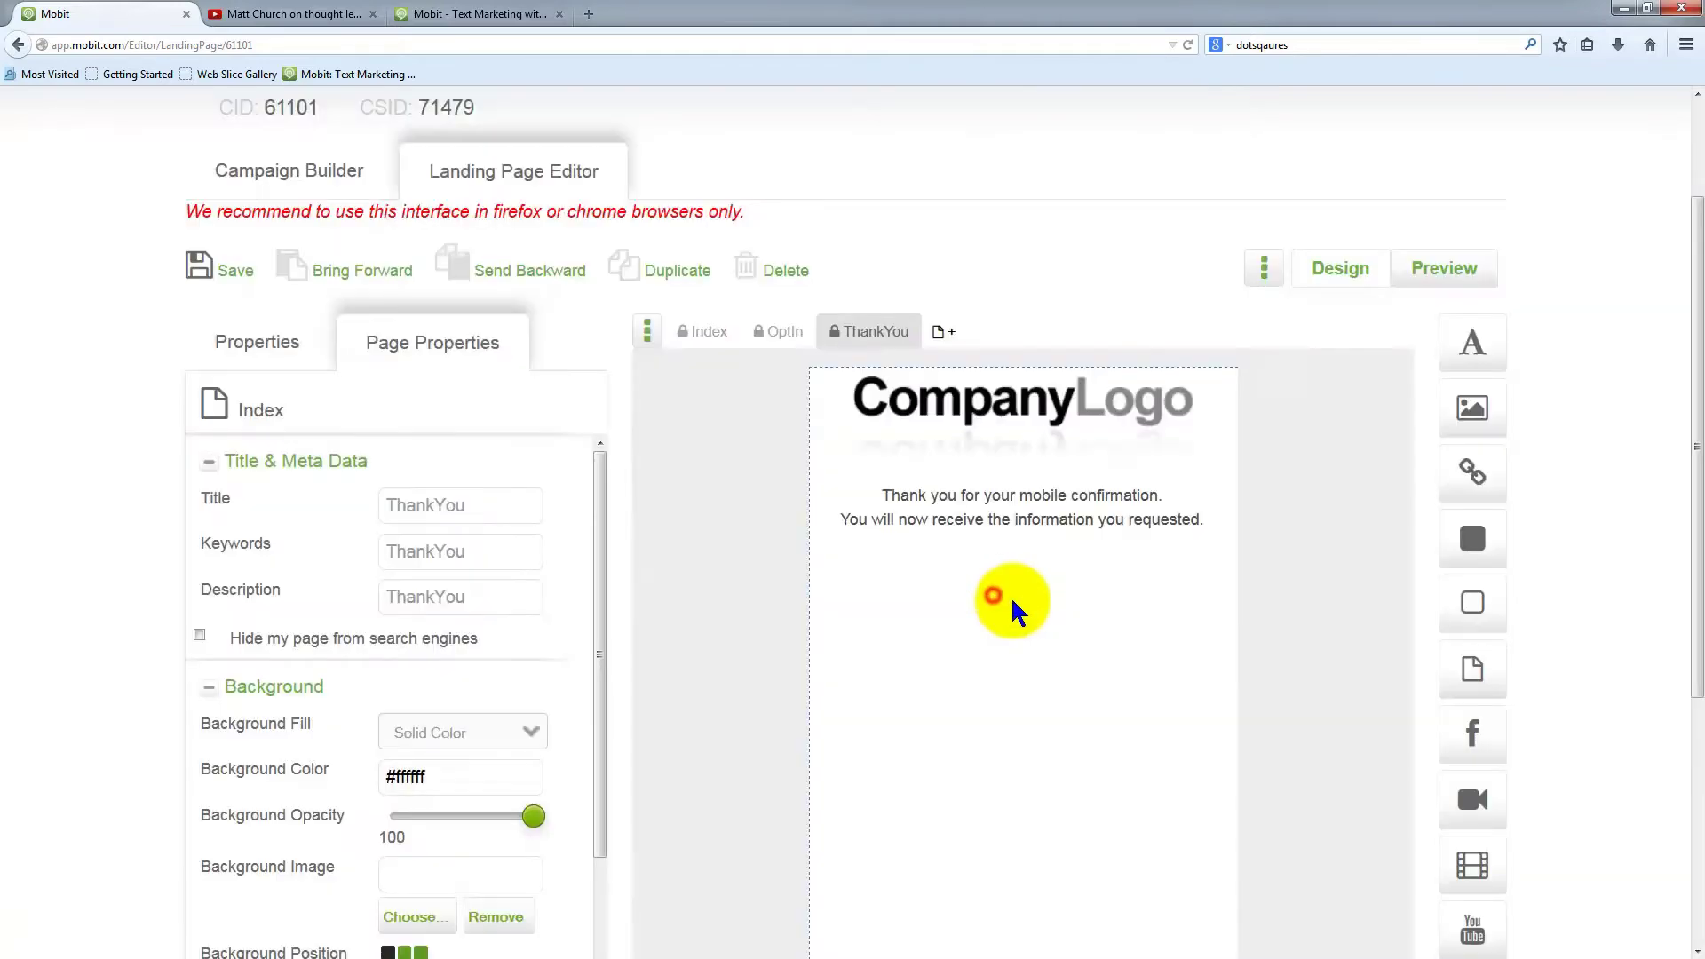
pyautogui.click(1035, 542)
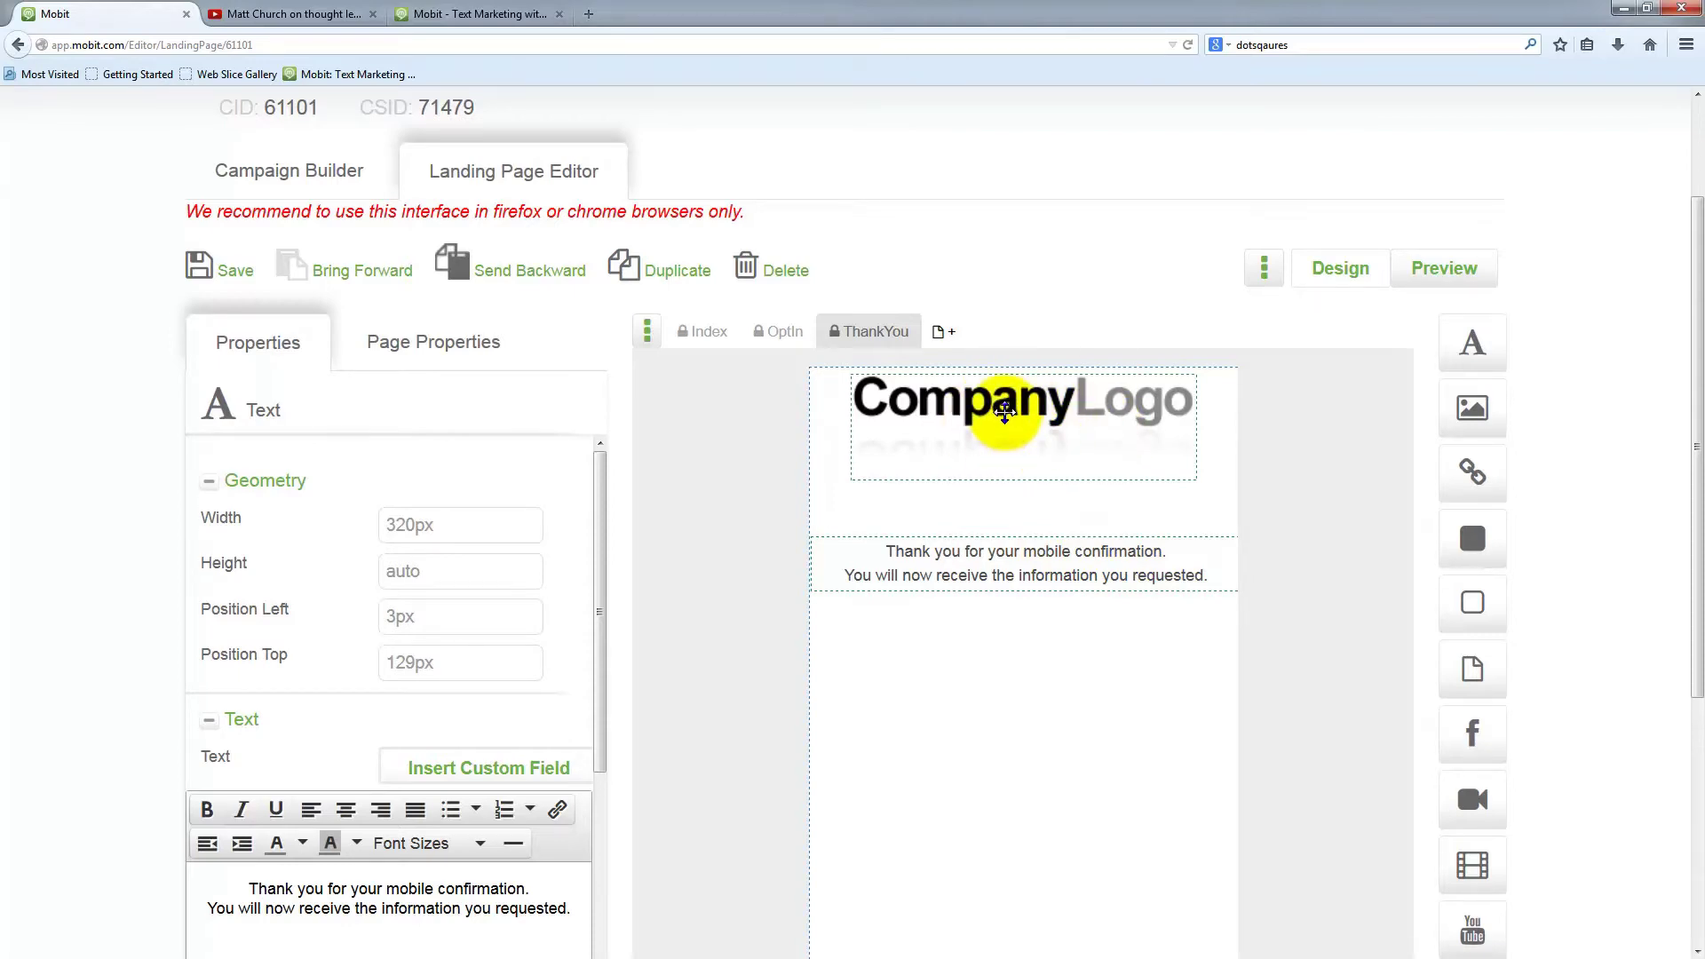
# Replace the Company Logo with matt-header.jpg from Headers, accepting that it is wider than the page
pyautogui.click(1004, 410)
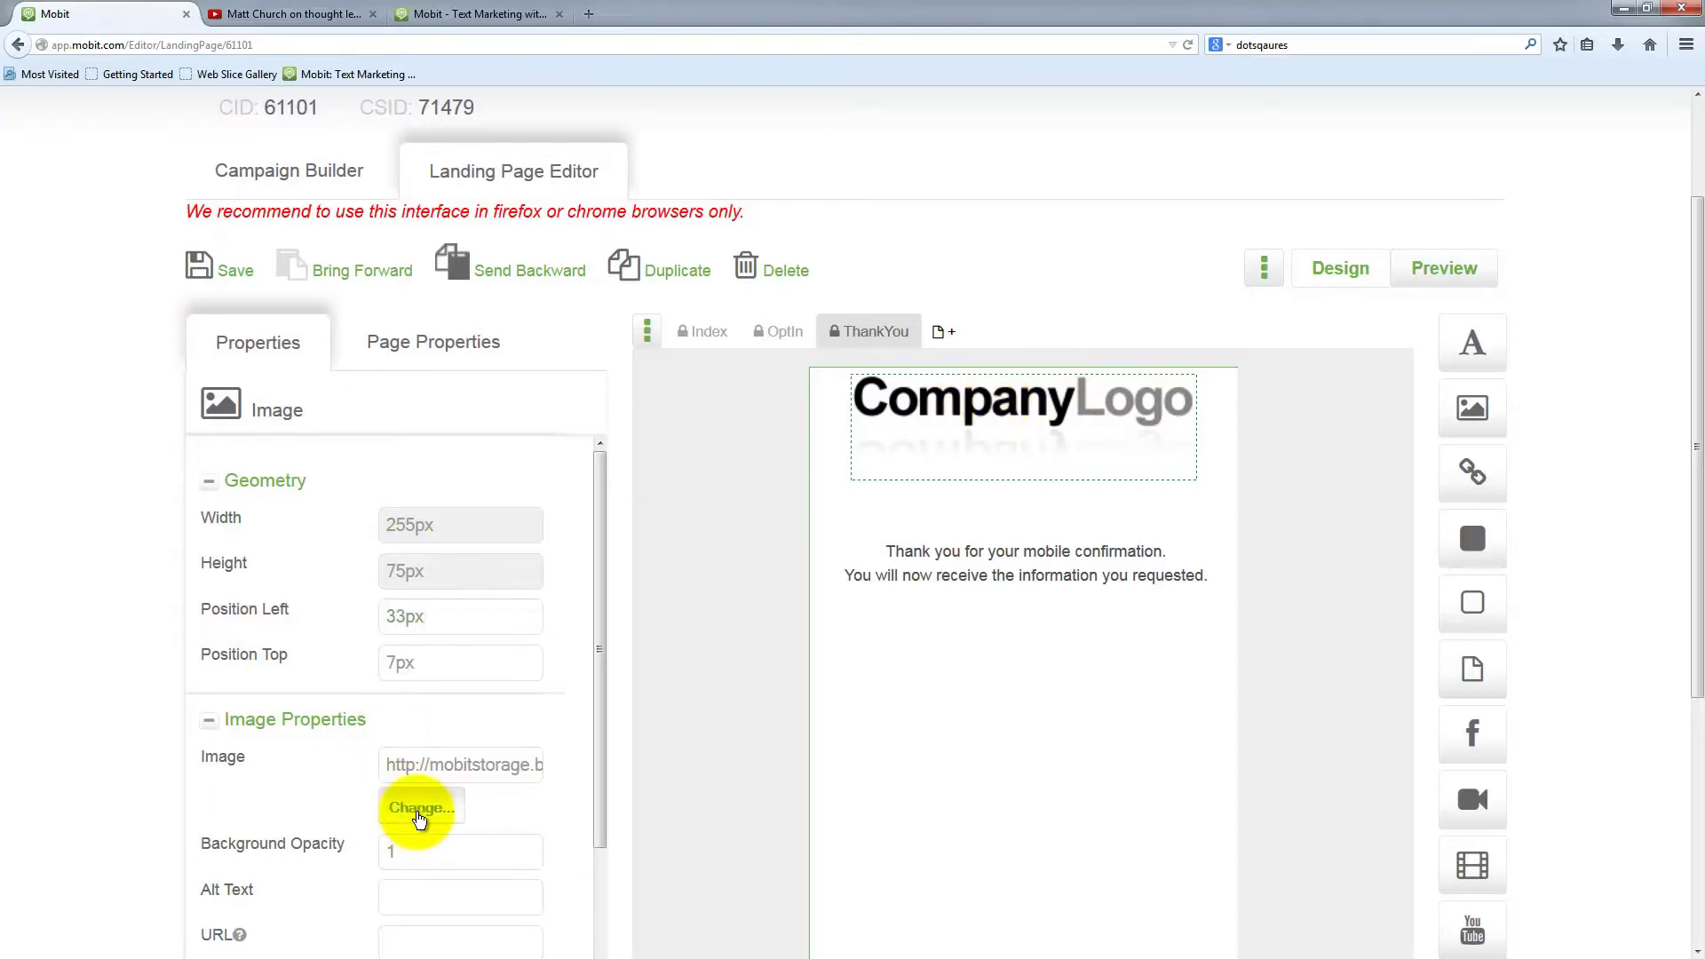
pyautogui.moveTo(372, 726); pyautogui.dragTo(222, 721)
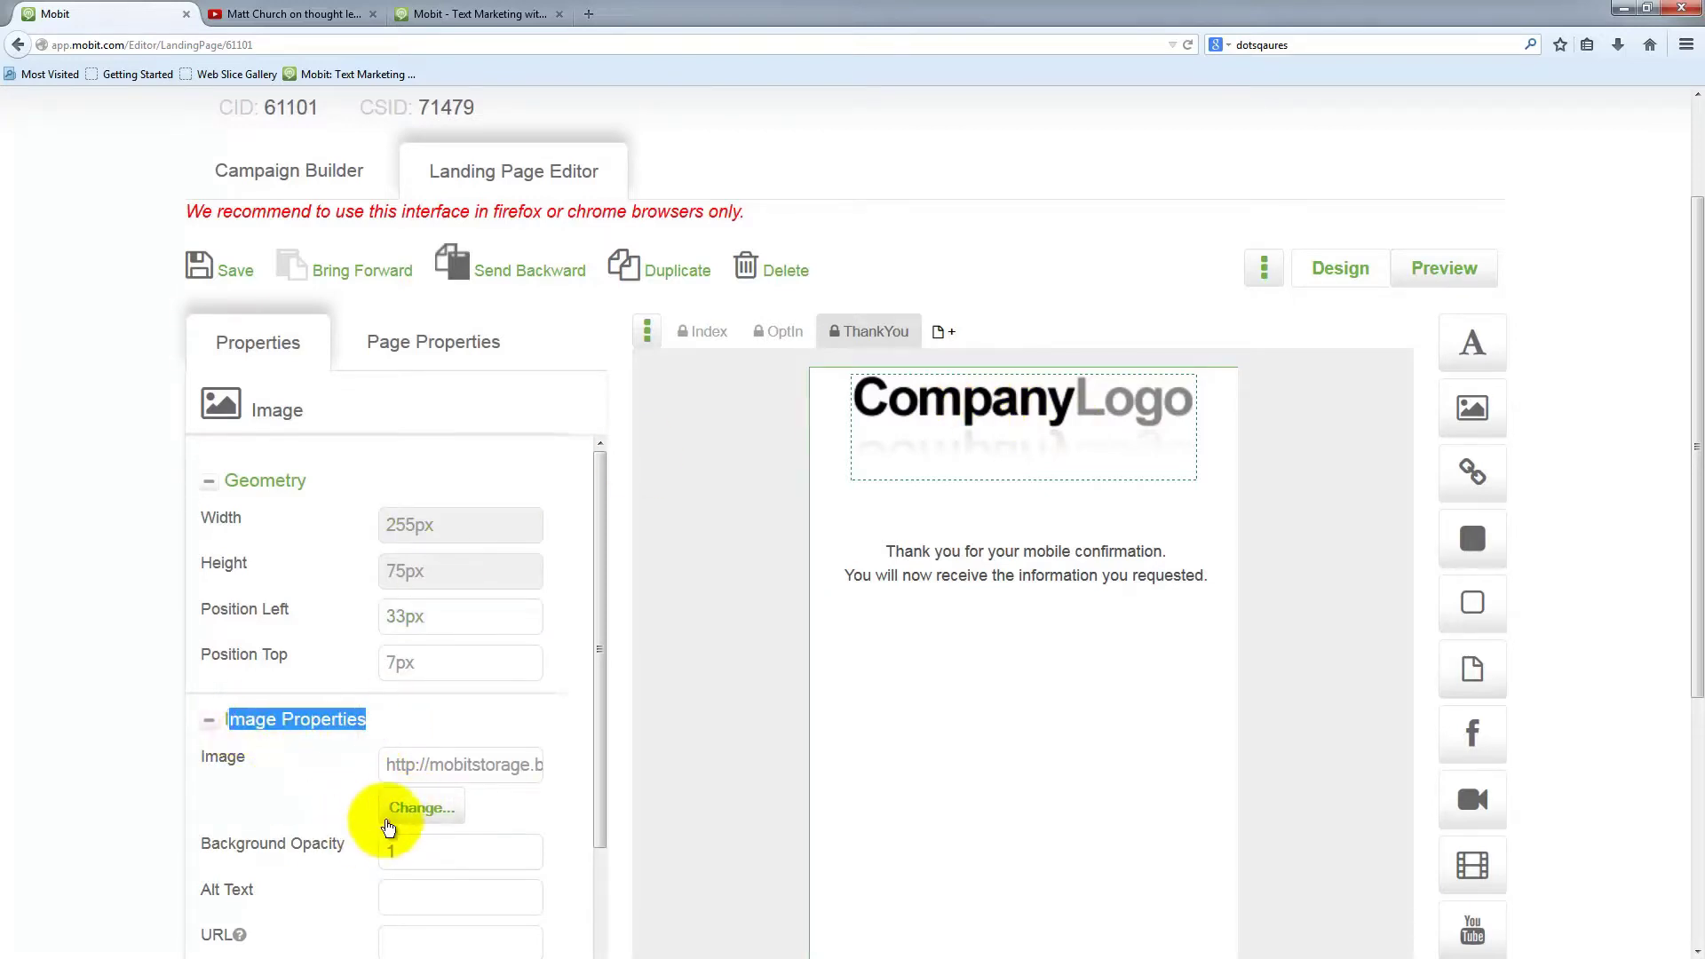
pyautogui.click(417, 808)
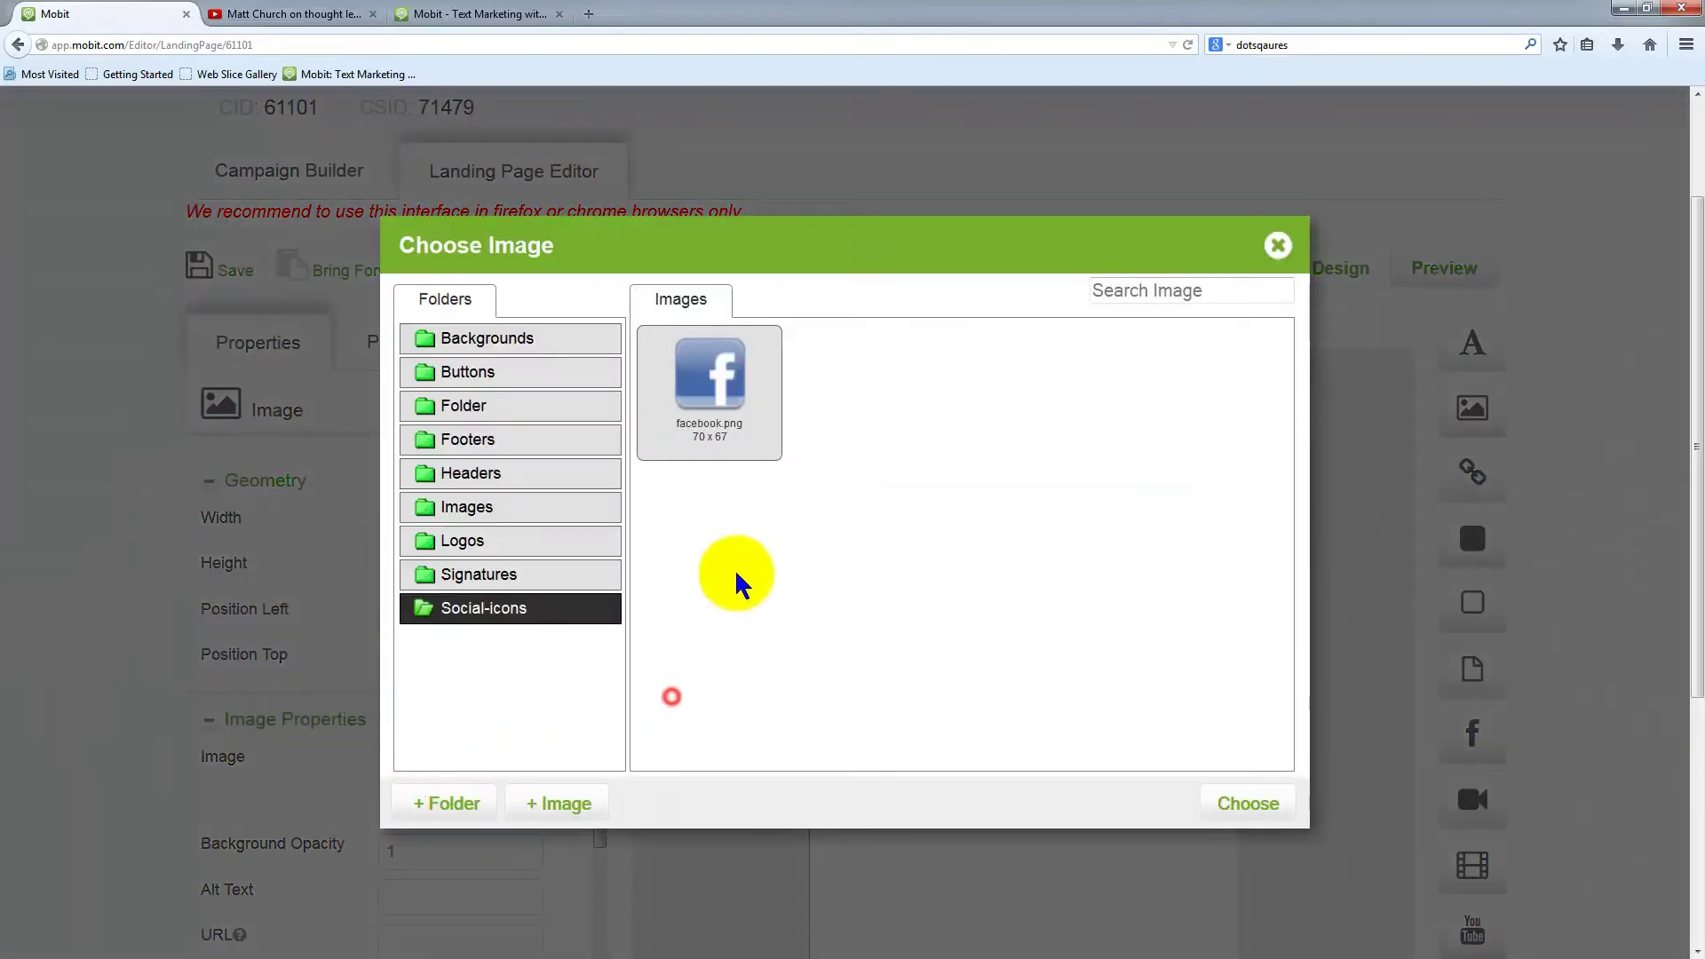
pyautogui.click(480, 474)
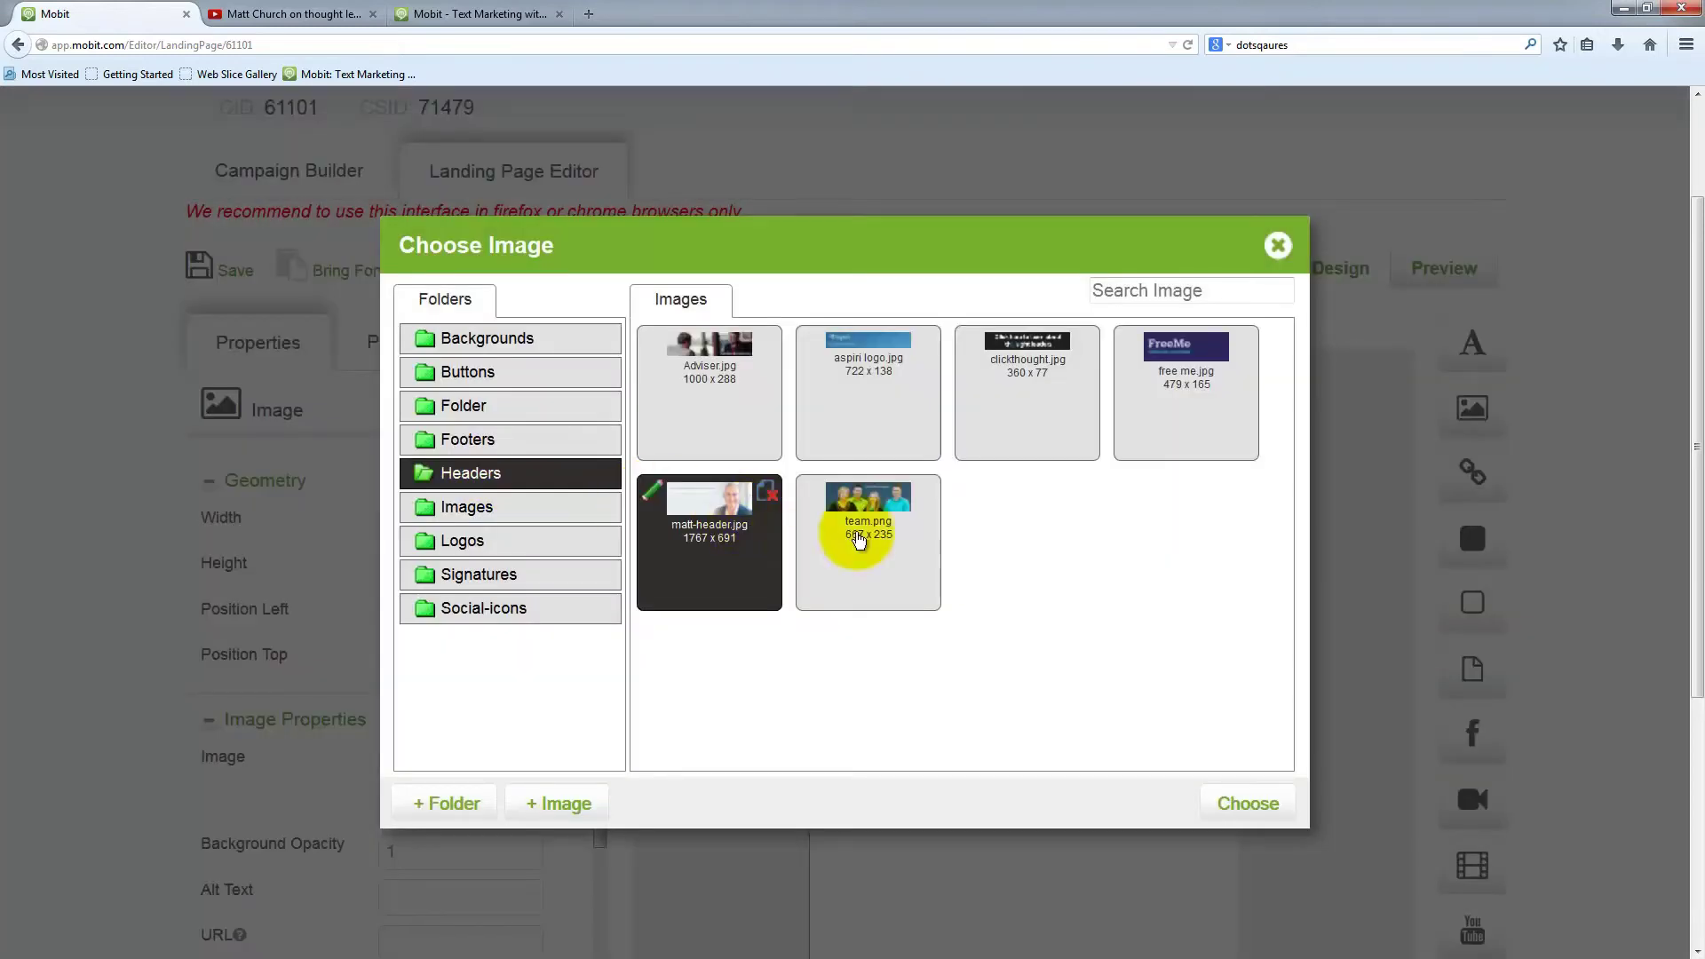
pyautogui.click(717, 485)
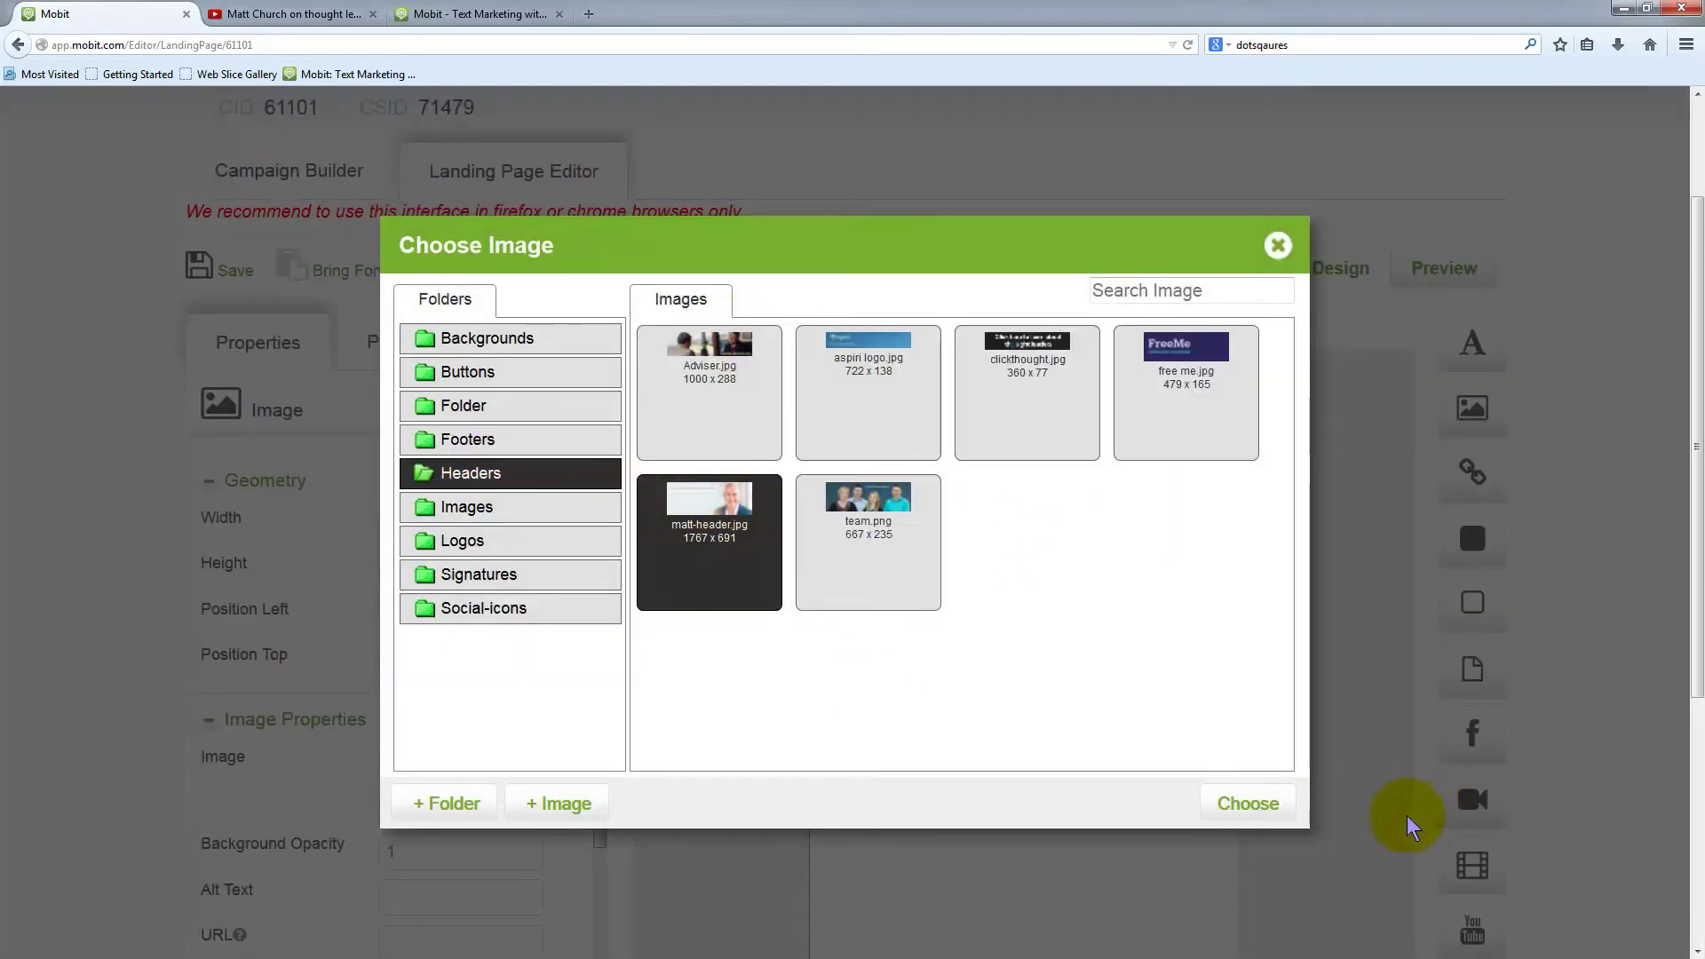
pyautogui.click(1249, 804)
pyautogui.click(907, 435)
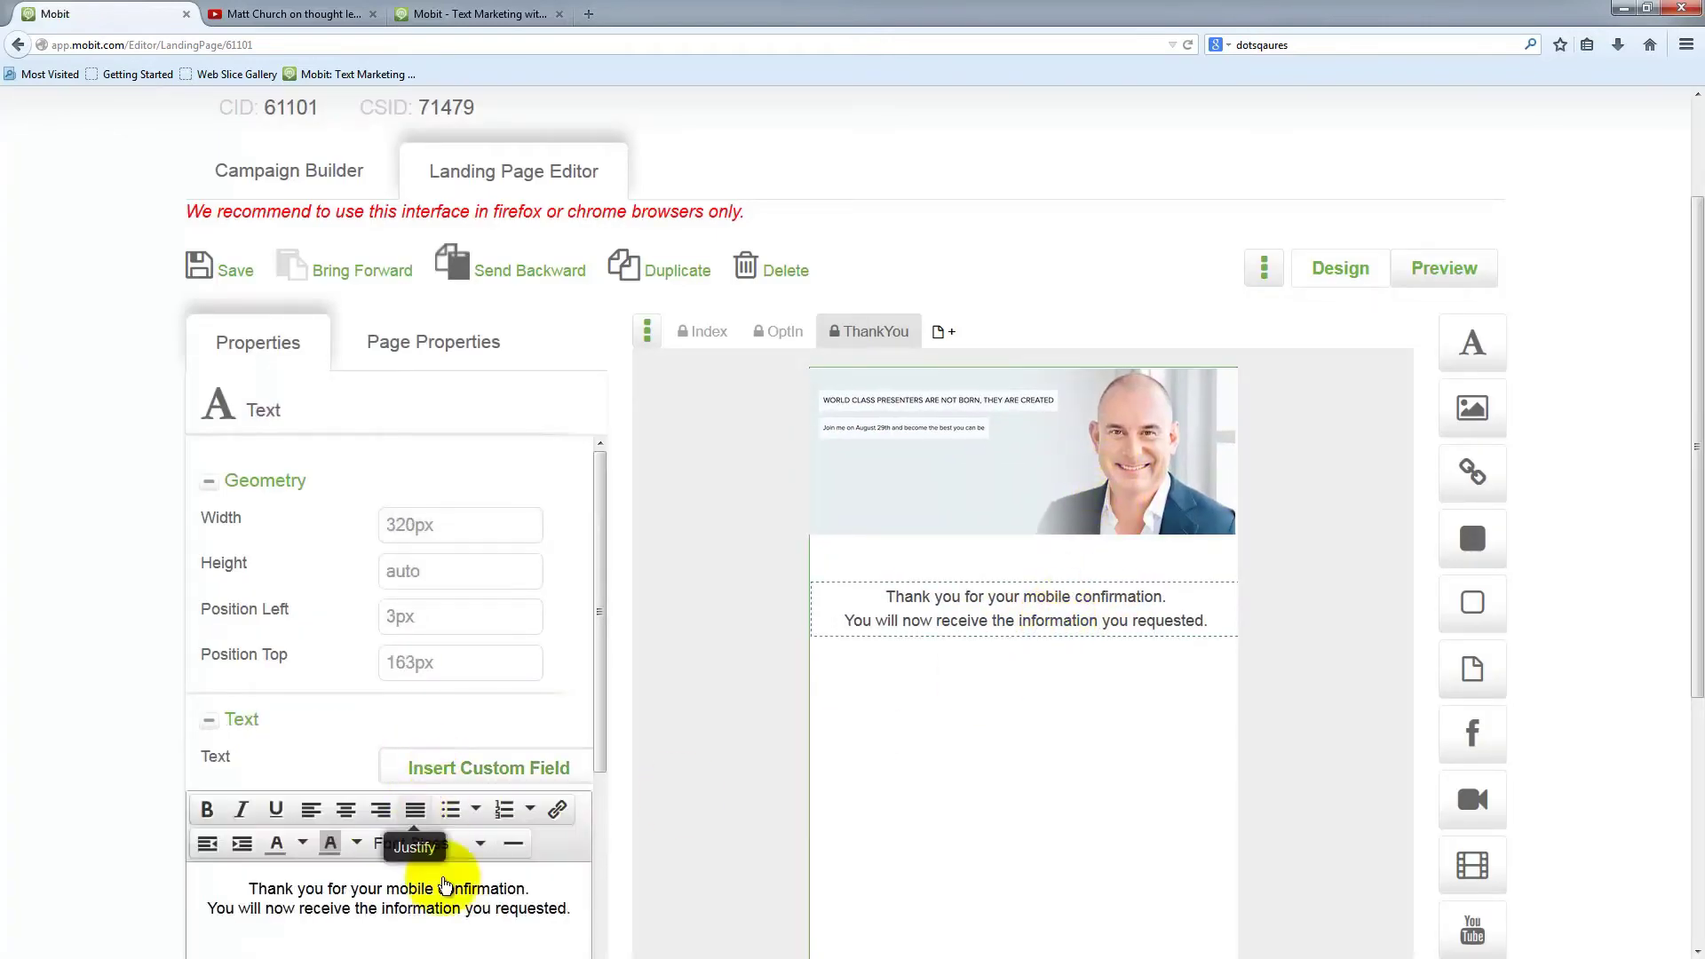
# Rewrite the thank-you message ending with a period, then add a 'Regards' sign-off and name below
pyautogui.click(442, 903)
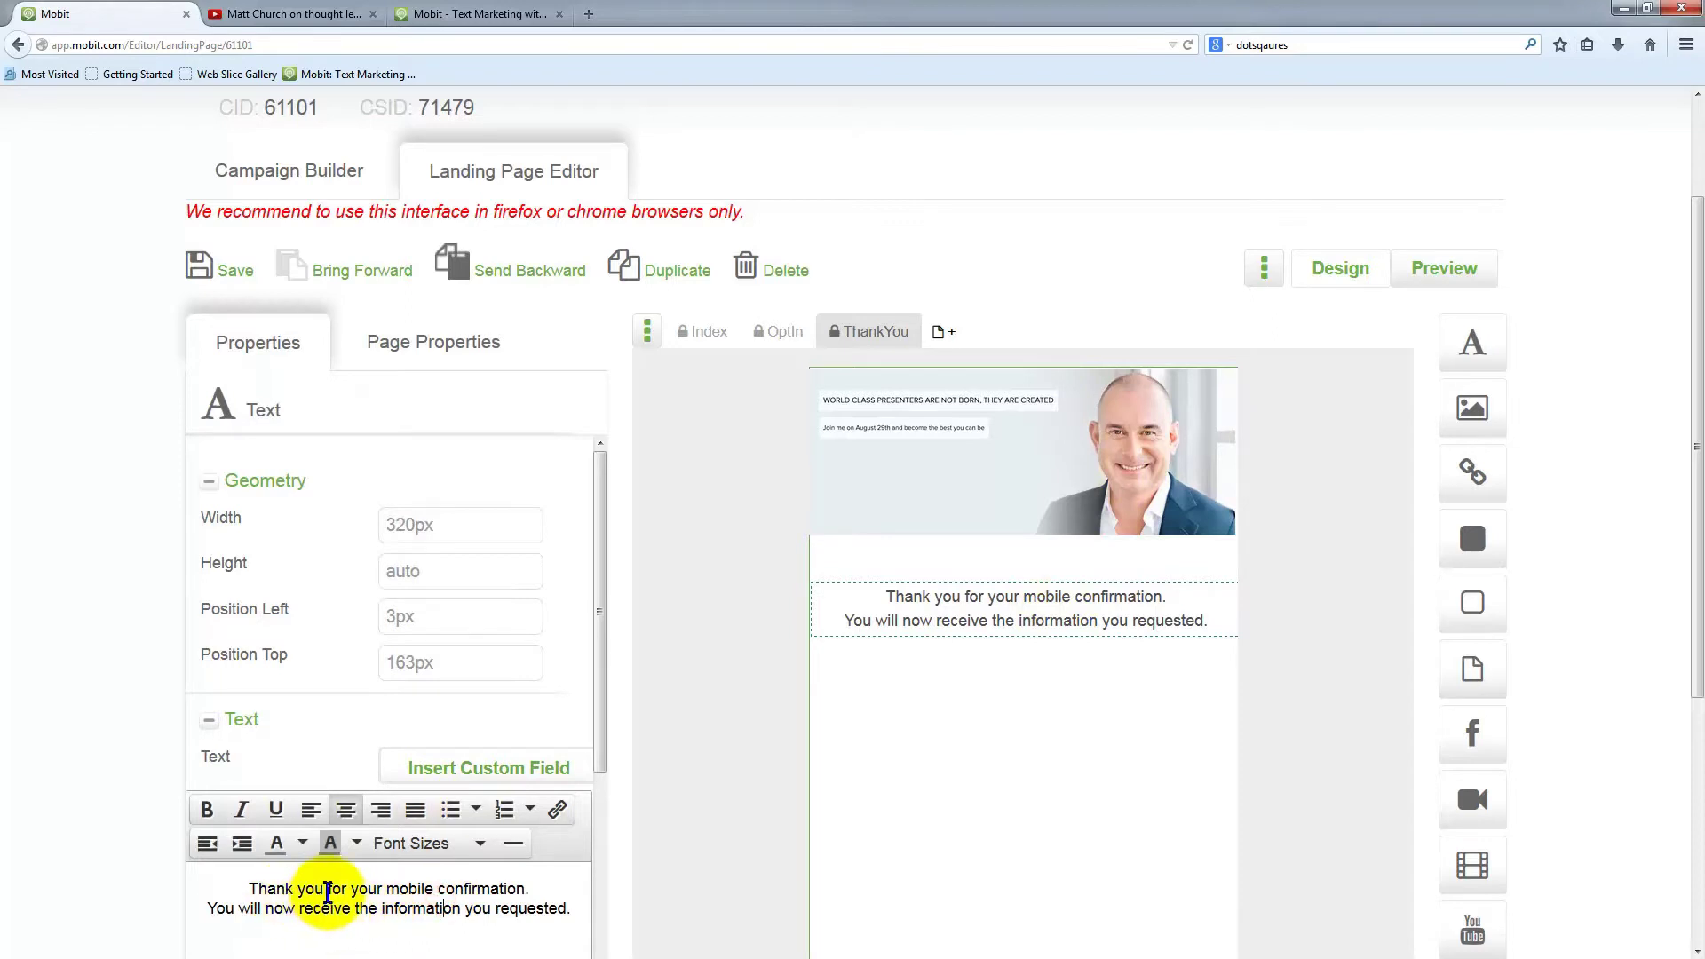
pyautogui.moveTo(327, 891); pyautogui.dragTo(573, 908)
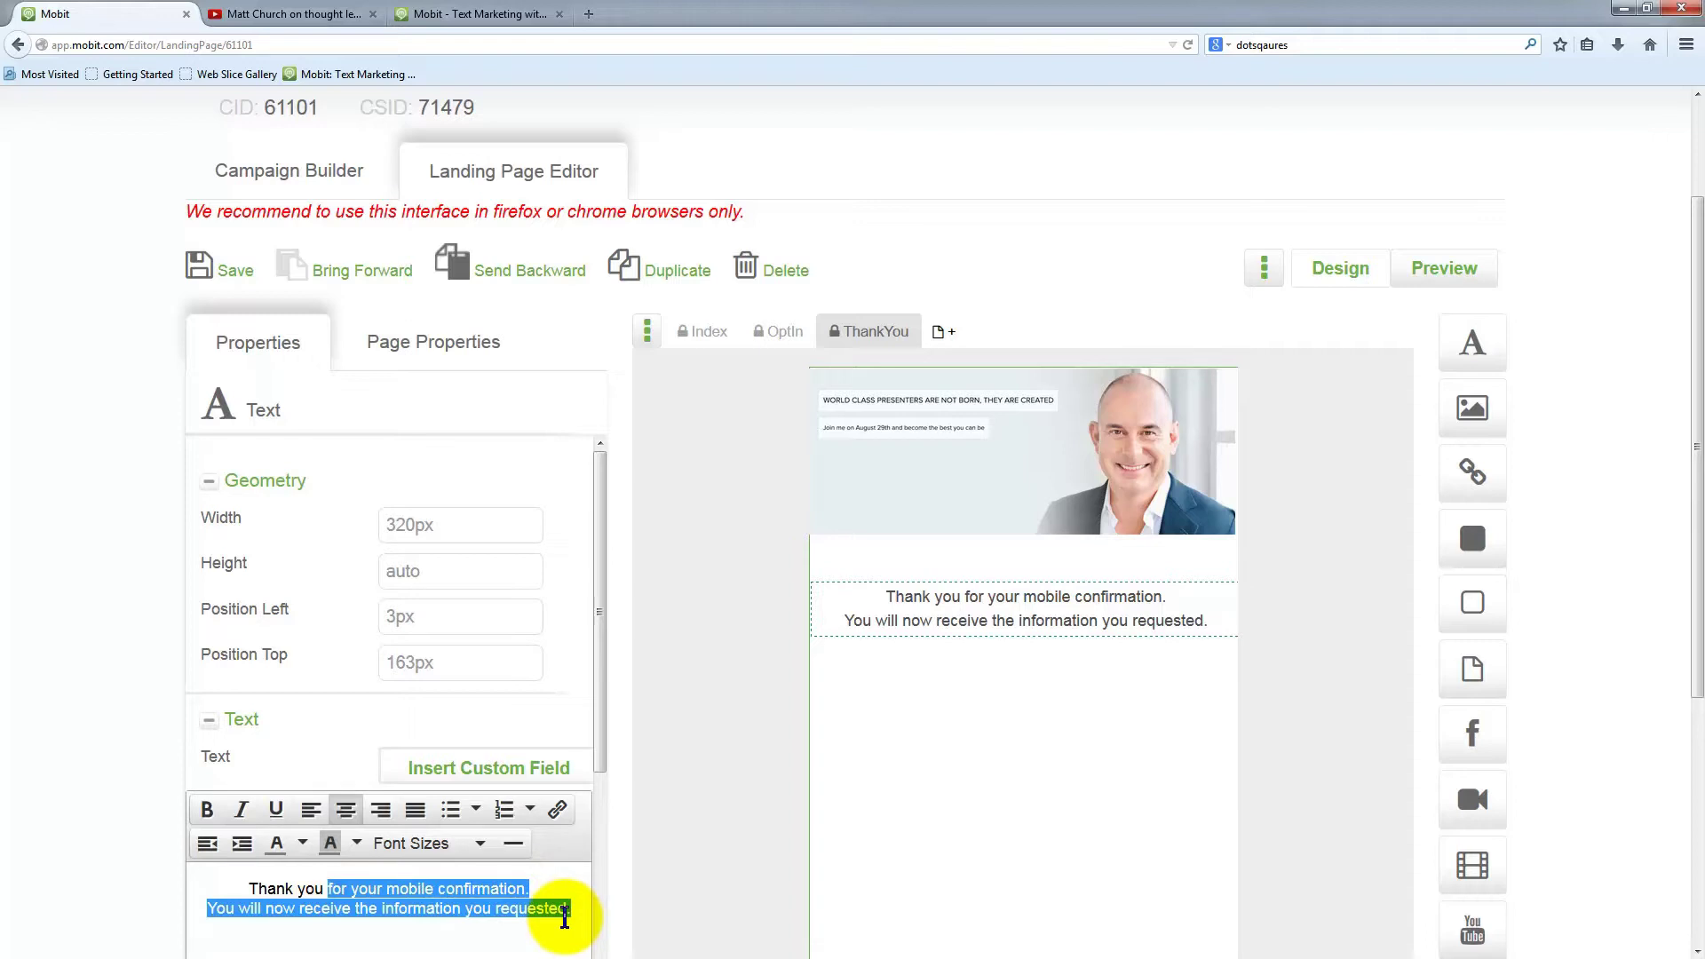
pyautogui.write('f')
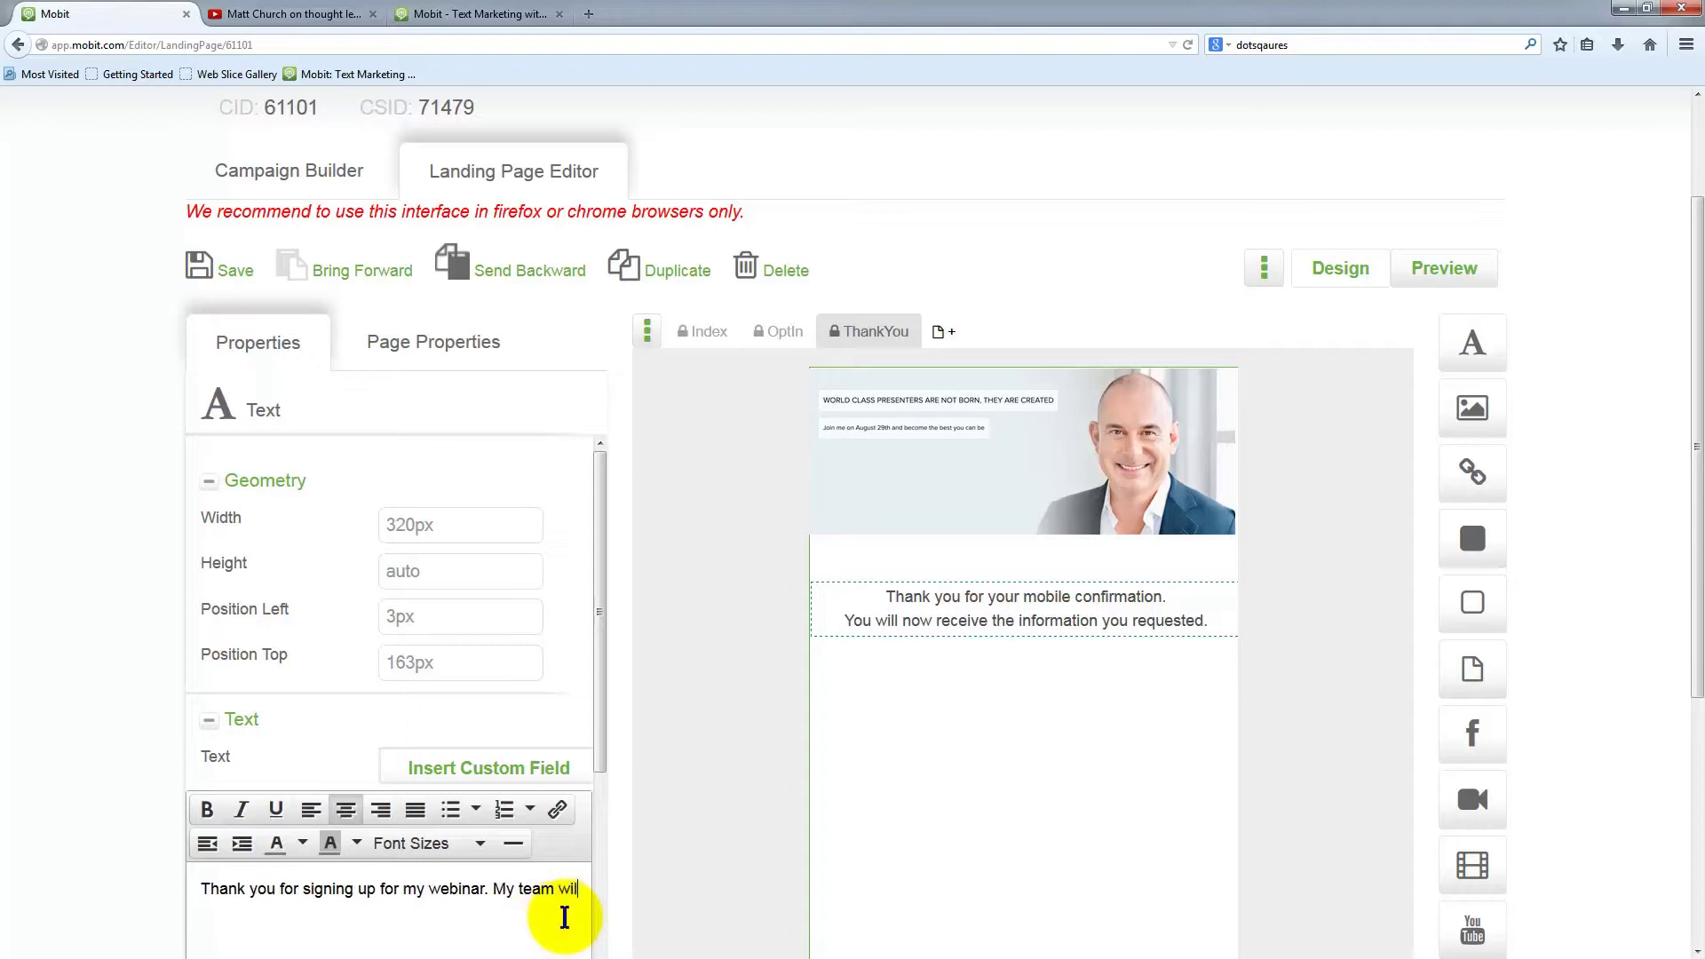
pyautogui.write('l reach out to you shortly to')
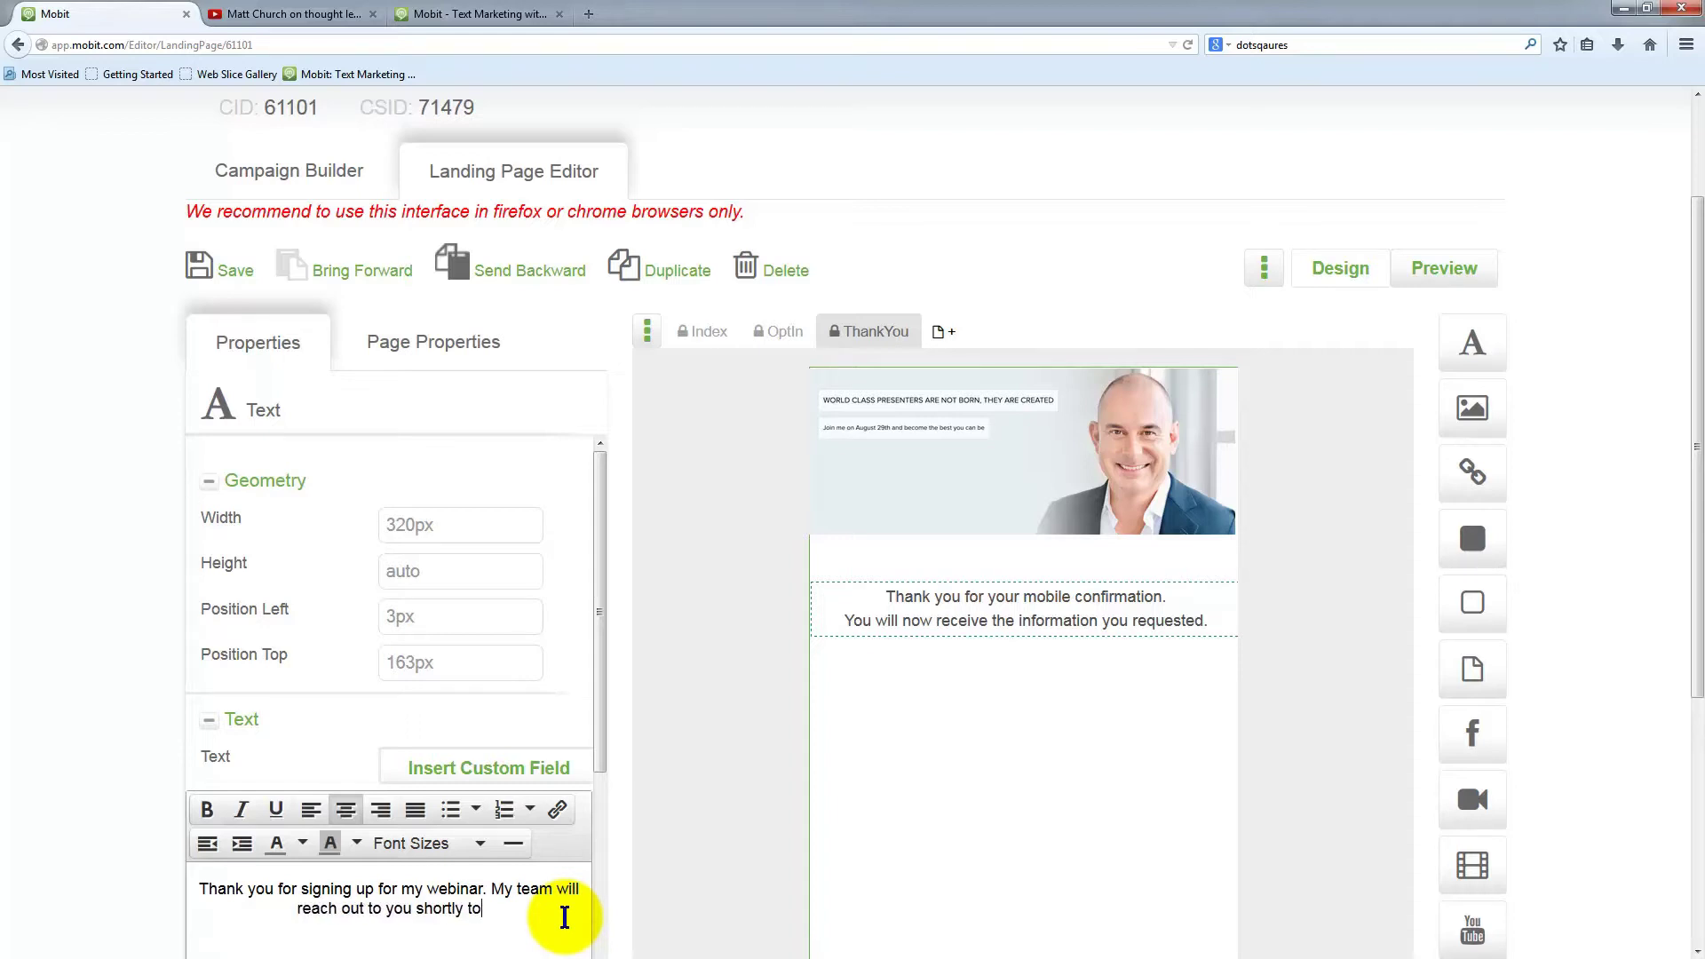
pyautogui.write('.')
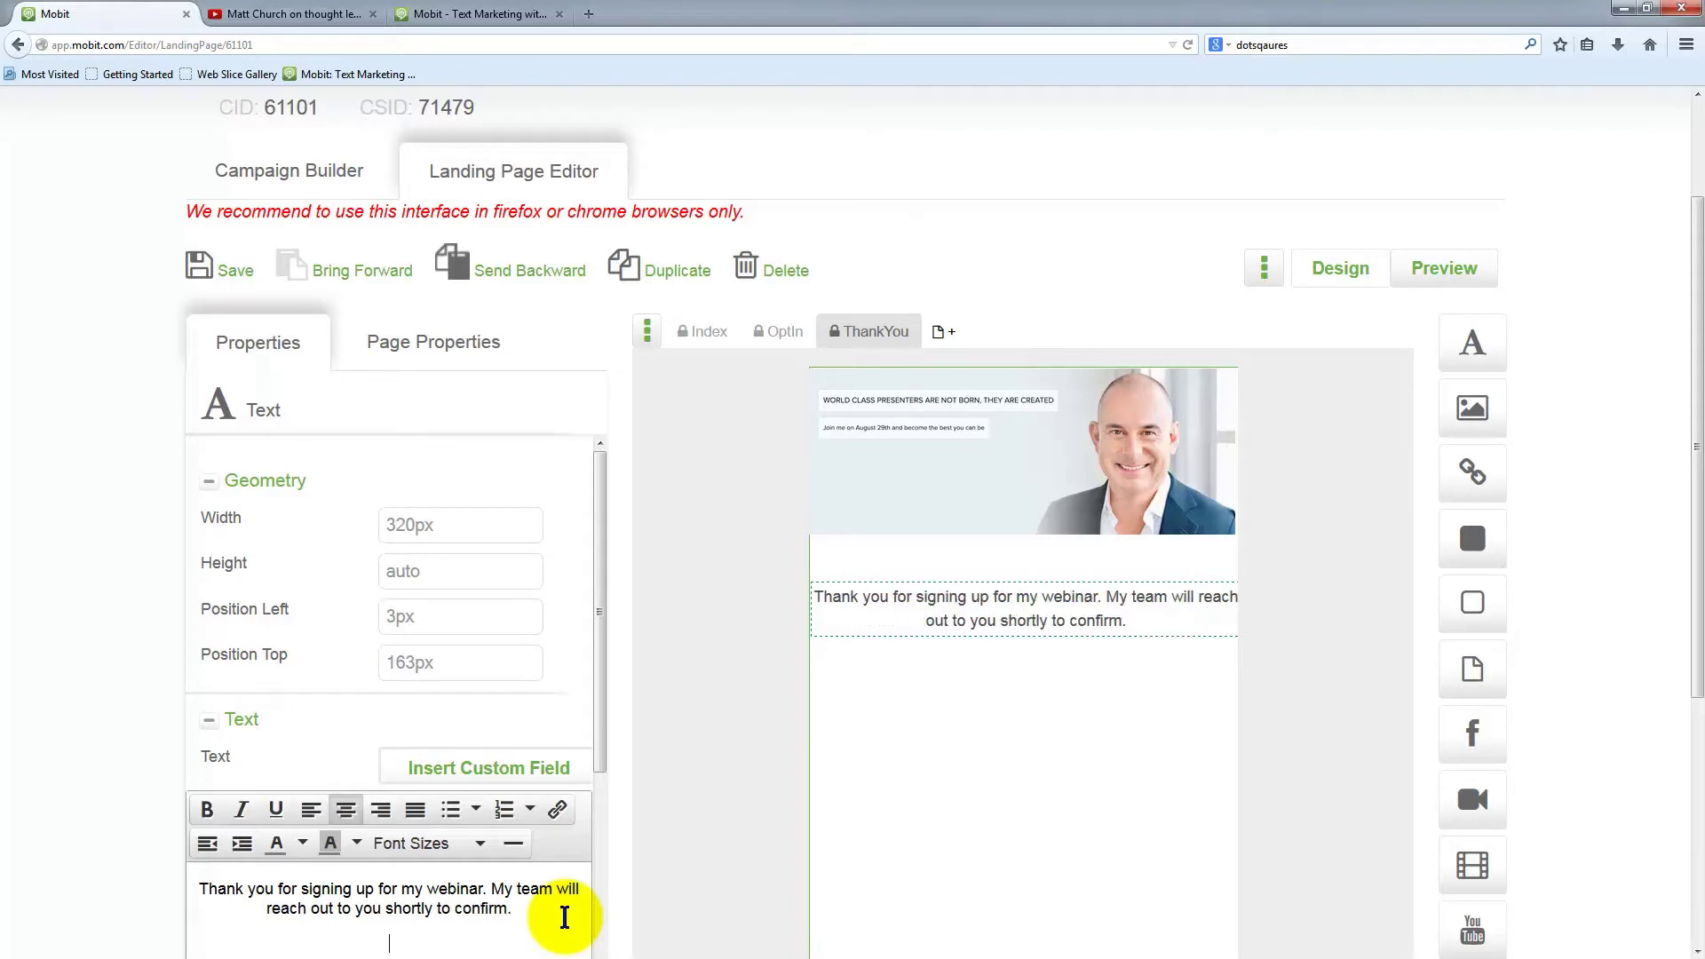
pyautogui.press('Return')
pyautogui.press('Return')
pyautogui.write('Regards')
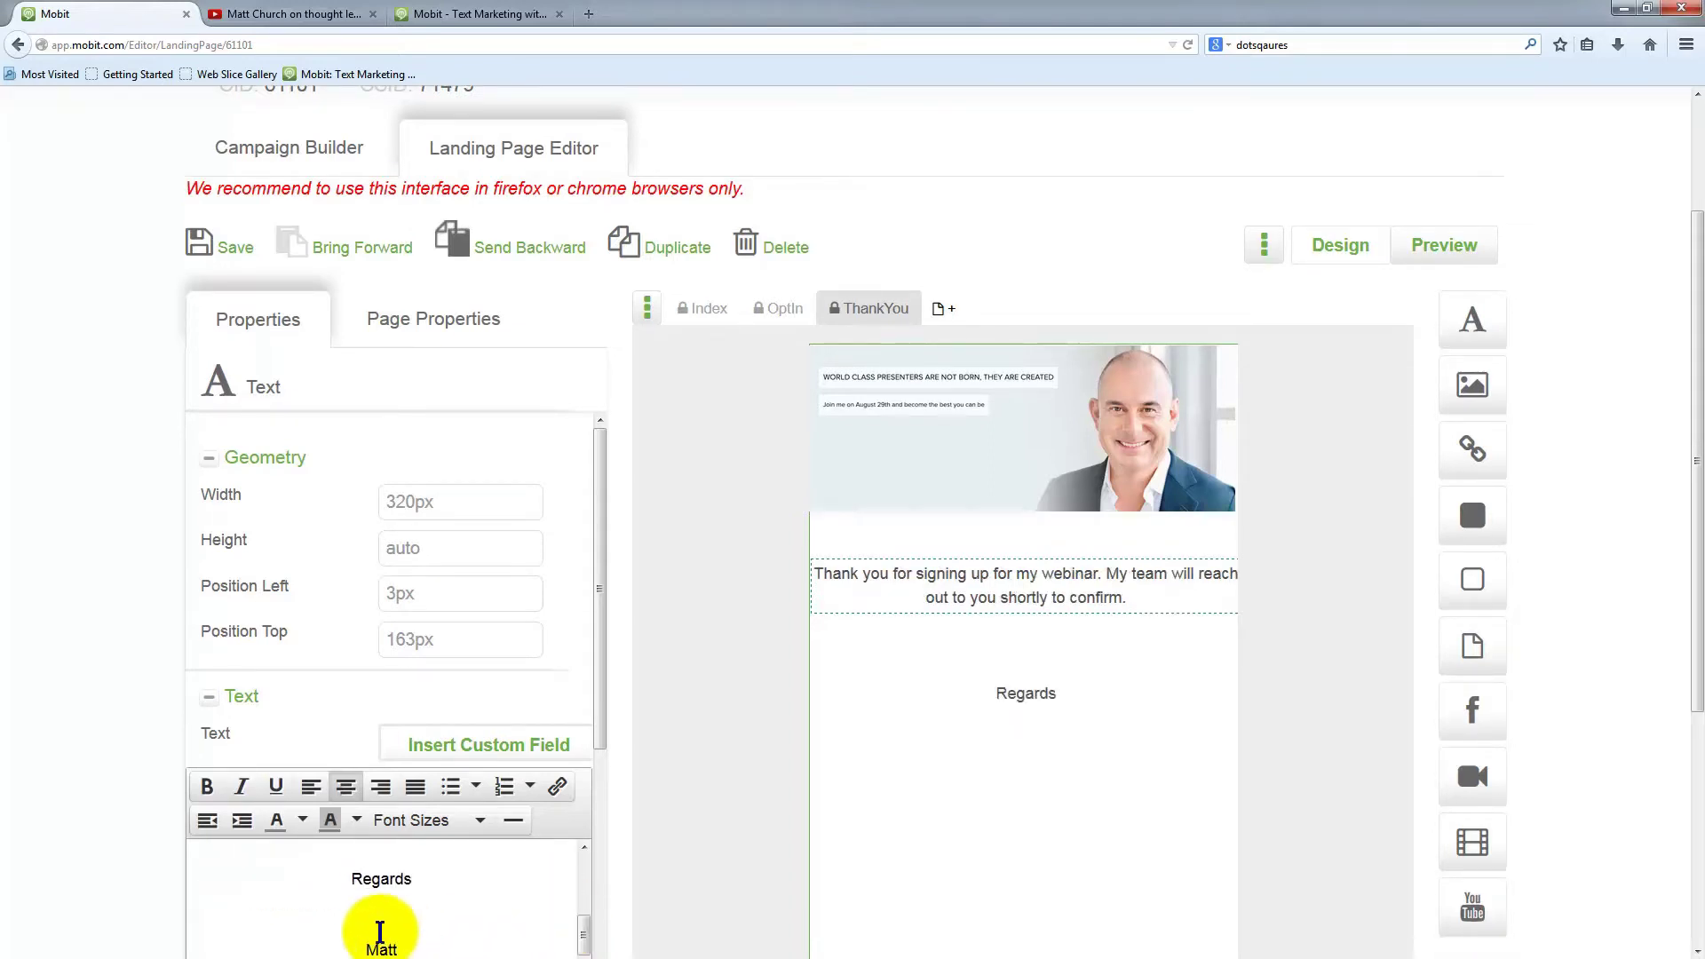
pyautogui.click(376, 947)
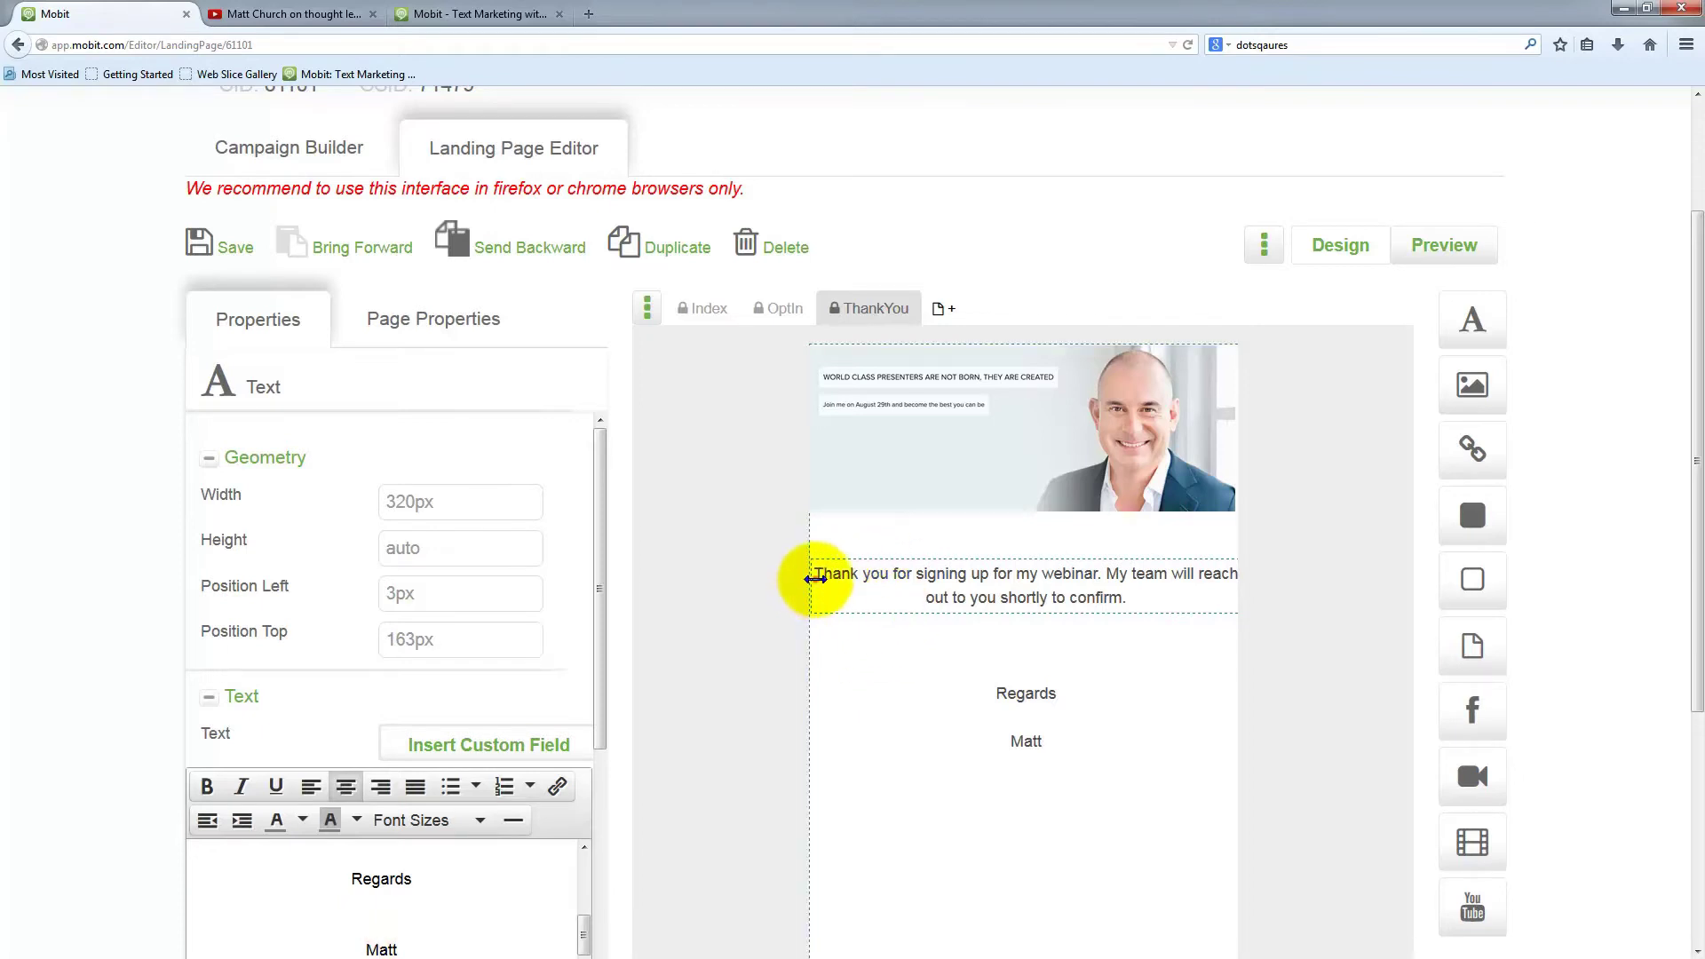
# Narrow the message text box from its left edge to 259px wide, indented 33px
pyautogui.moveTo(815, 578); pyautogui.dragTo(852, 578)
pyautogui.click(1074, 585)
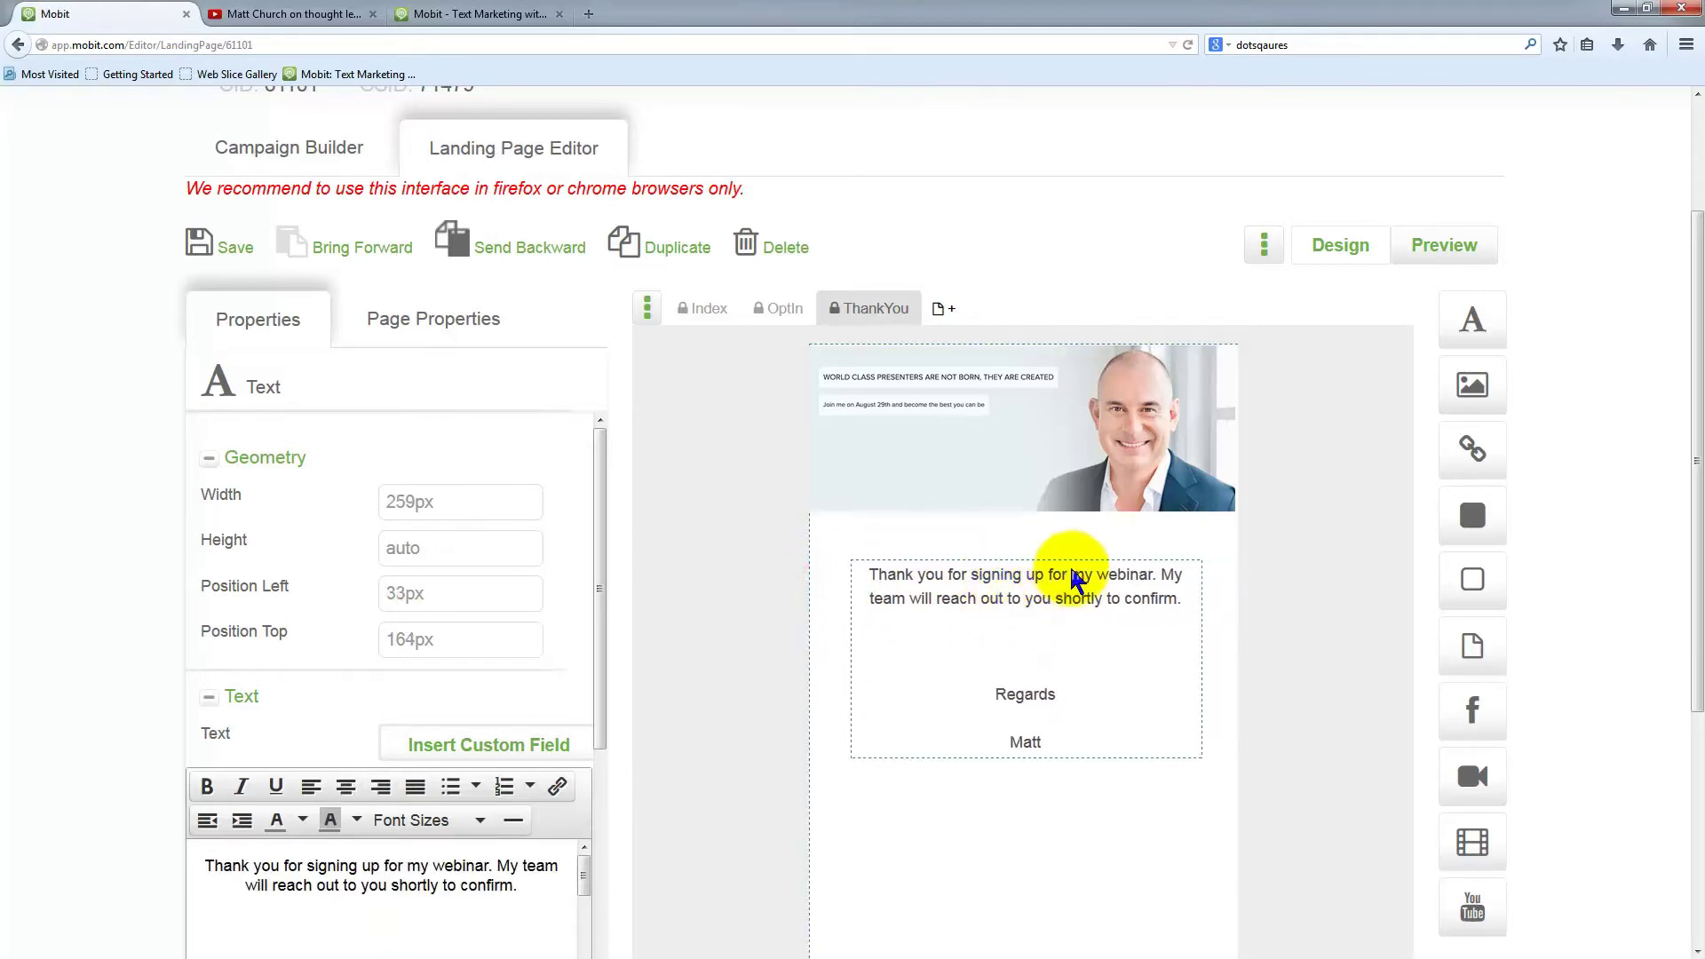
pyautogui.scroll(-1, 266, 835)
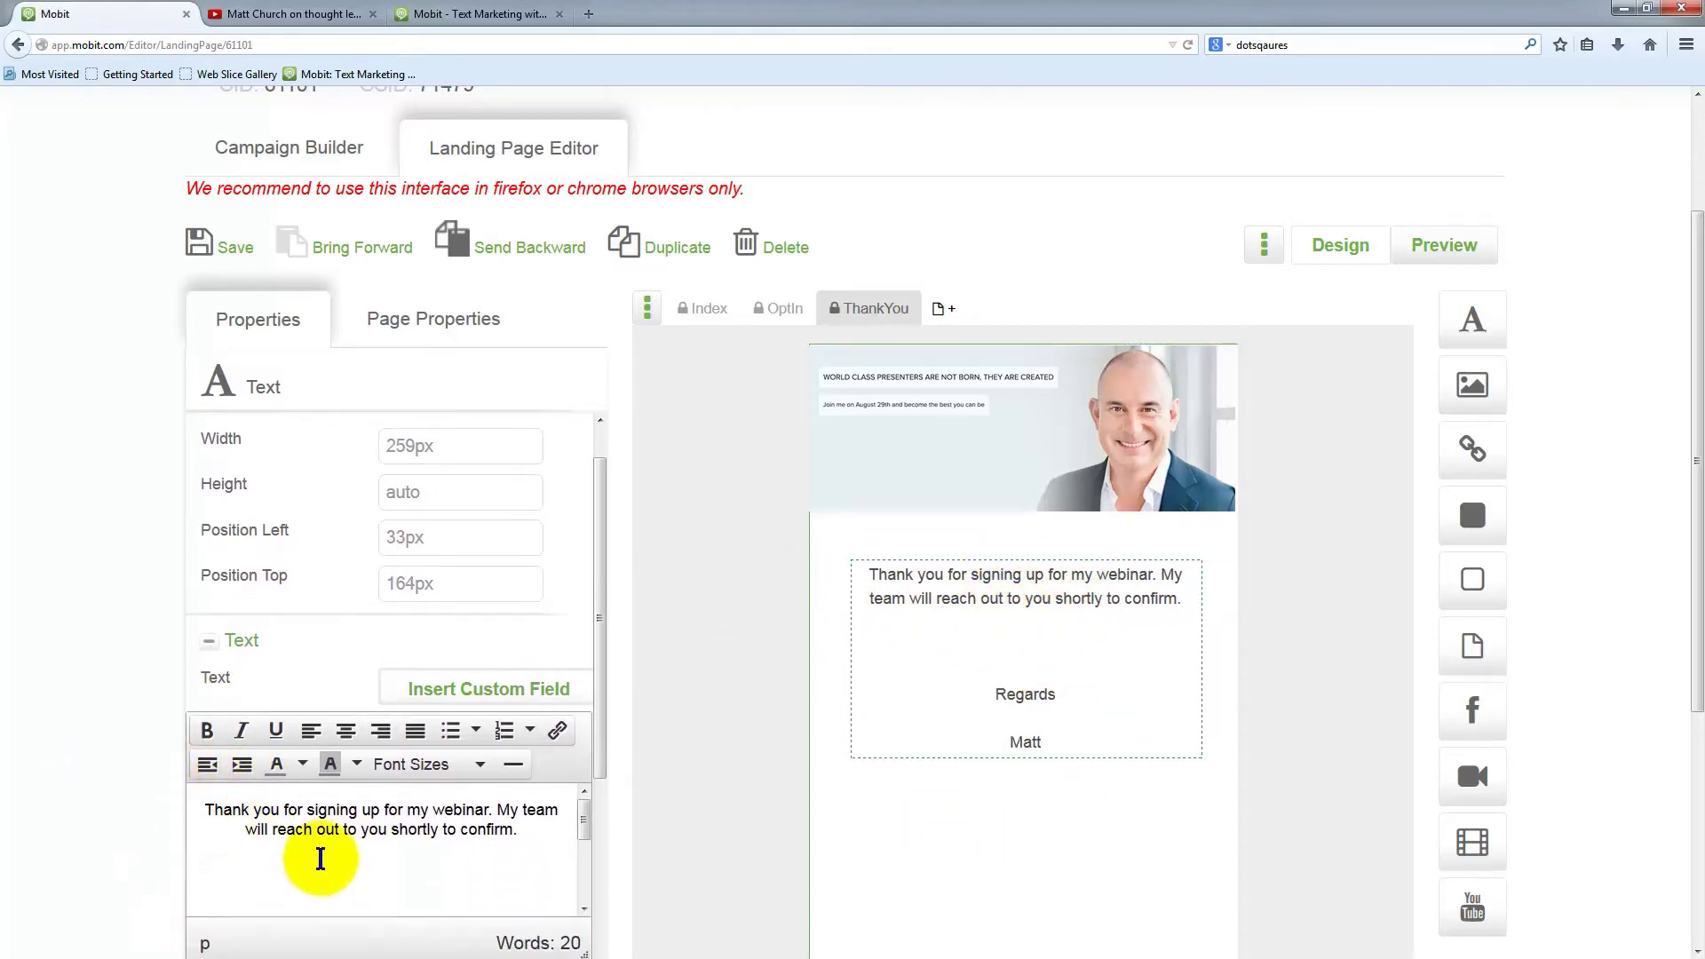
pyautogui.scroll(-2, 320, 858)
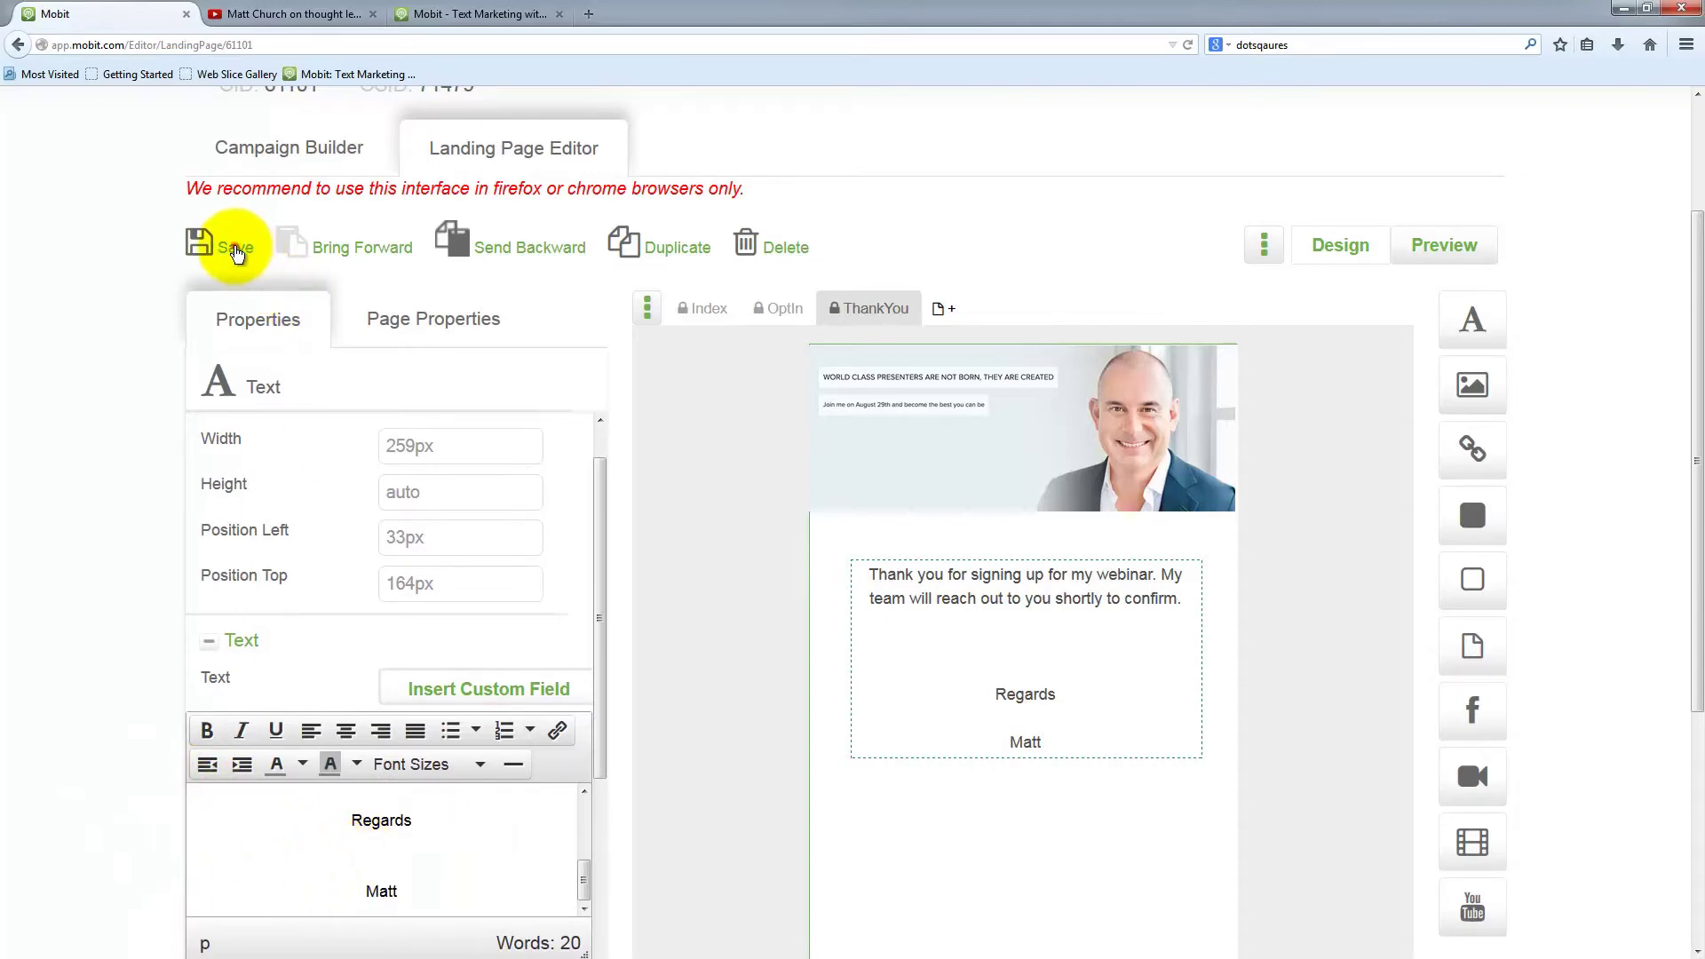
# Save the ThankYou page and dismiss the confirmation
pyautogui.click(236, 251)
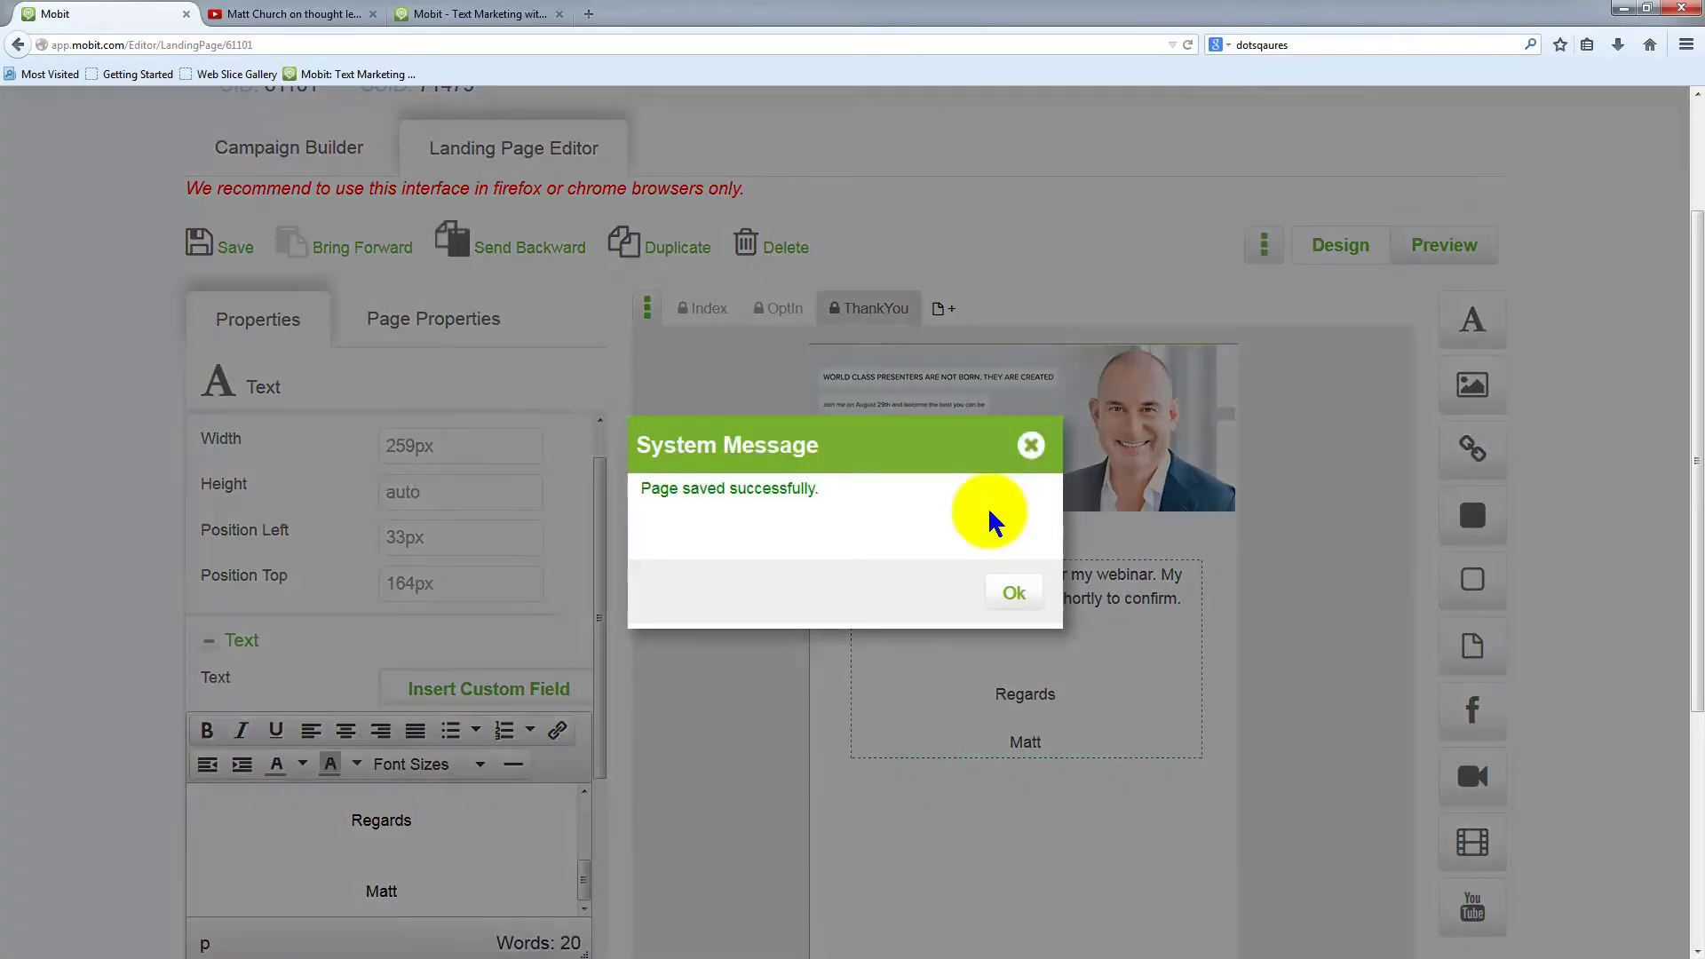
pyautogui.click(1018, 592)
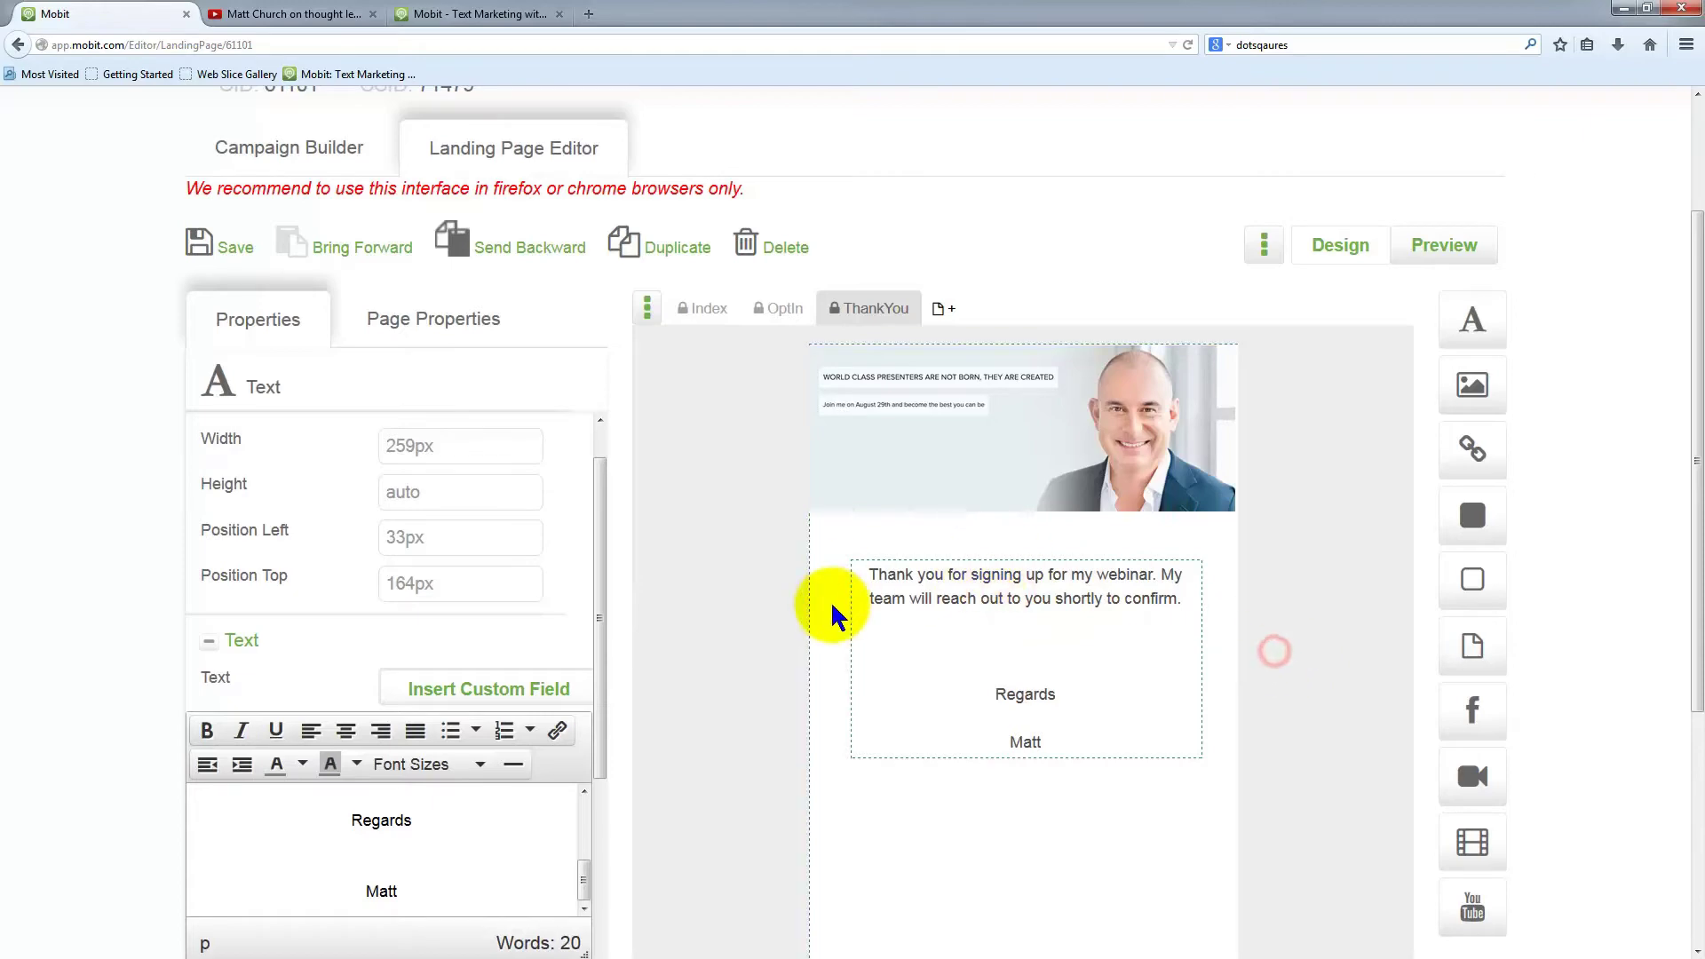
pyautogui.scroll(3, 829, 603)
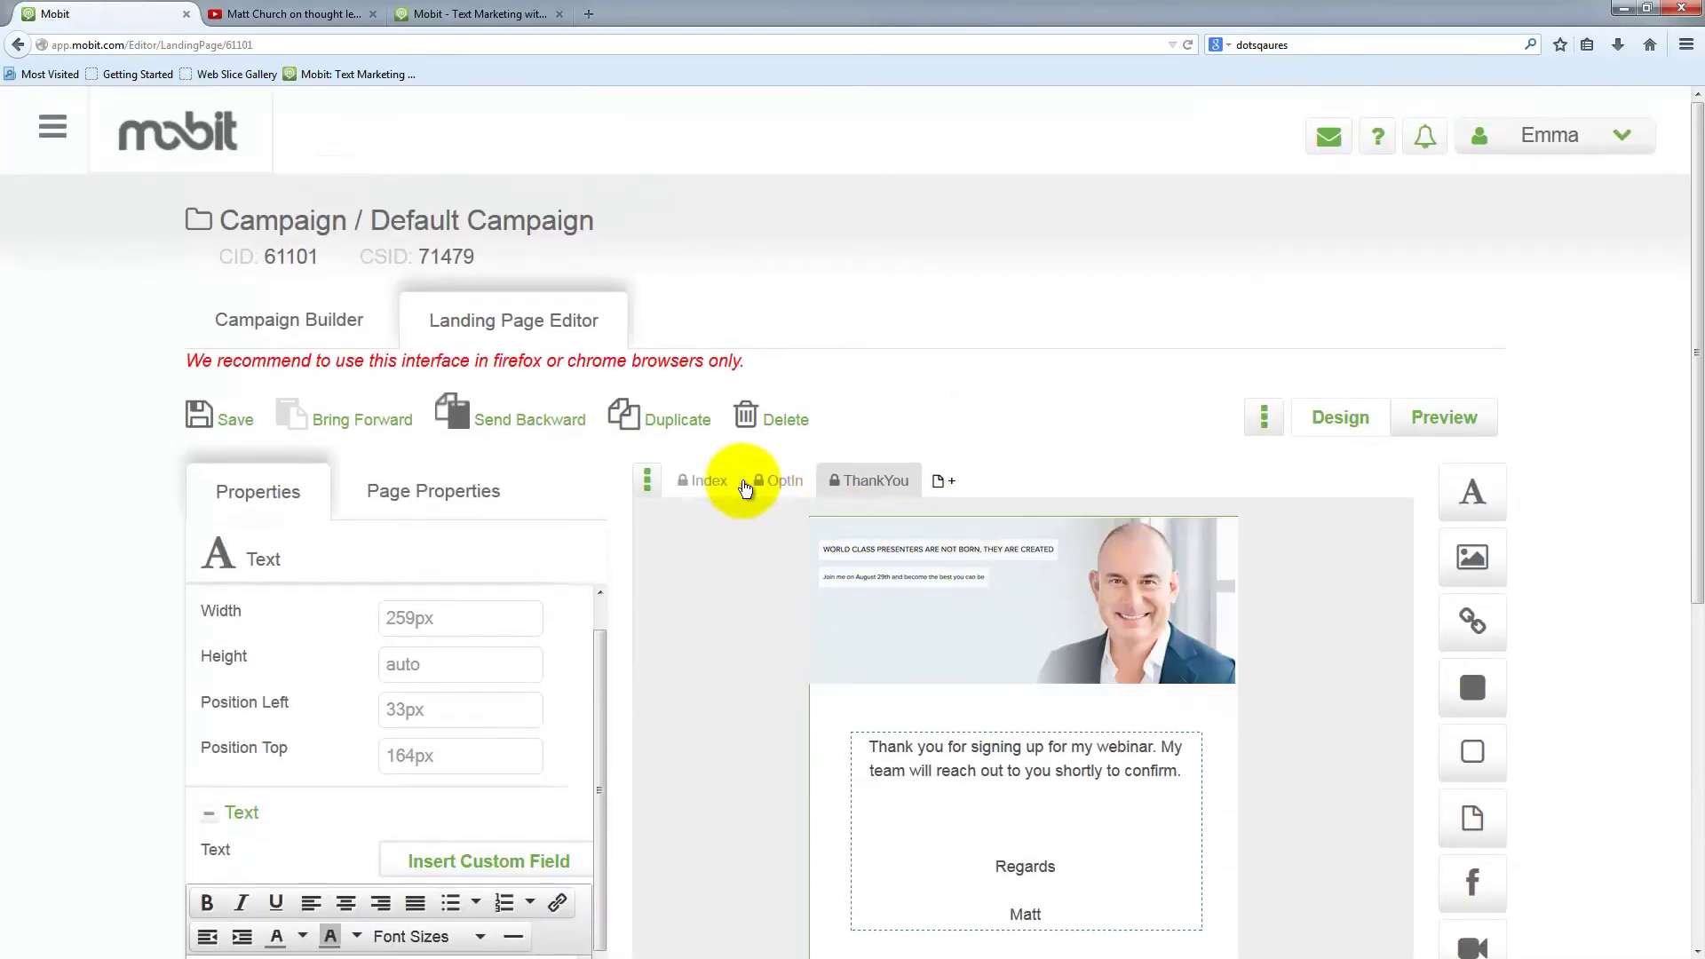
# Switch to the Index page, save, and open its preview window centred on screen
pyautogui.click(705, 481)
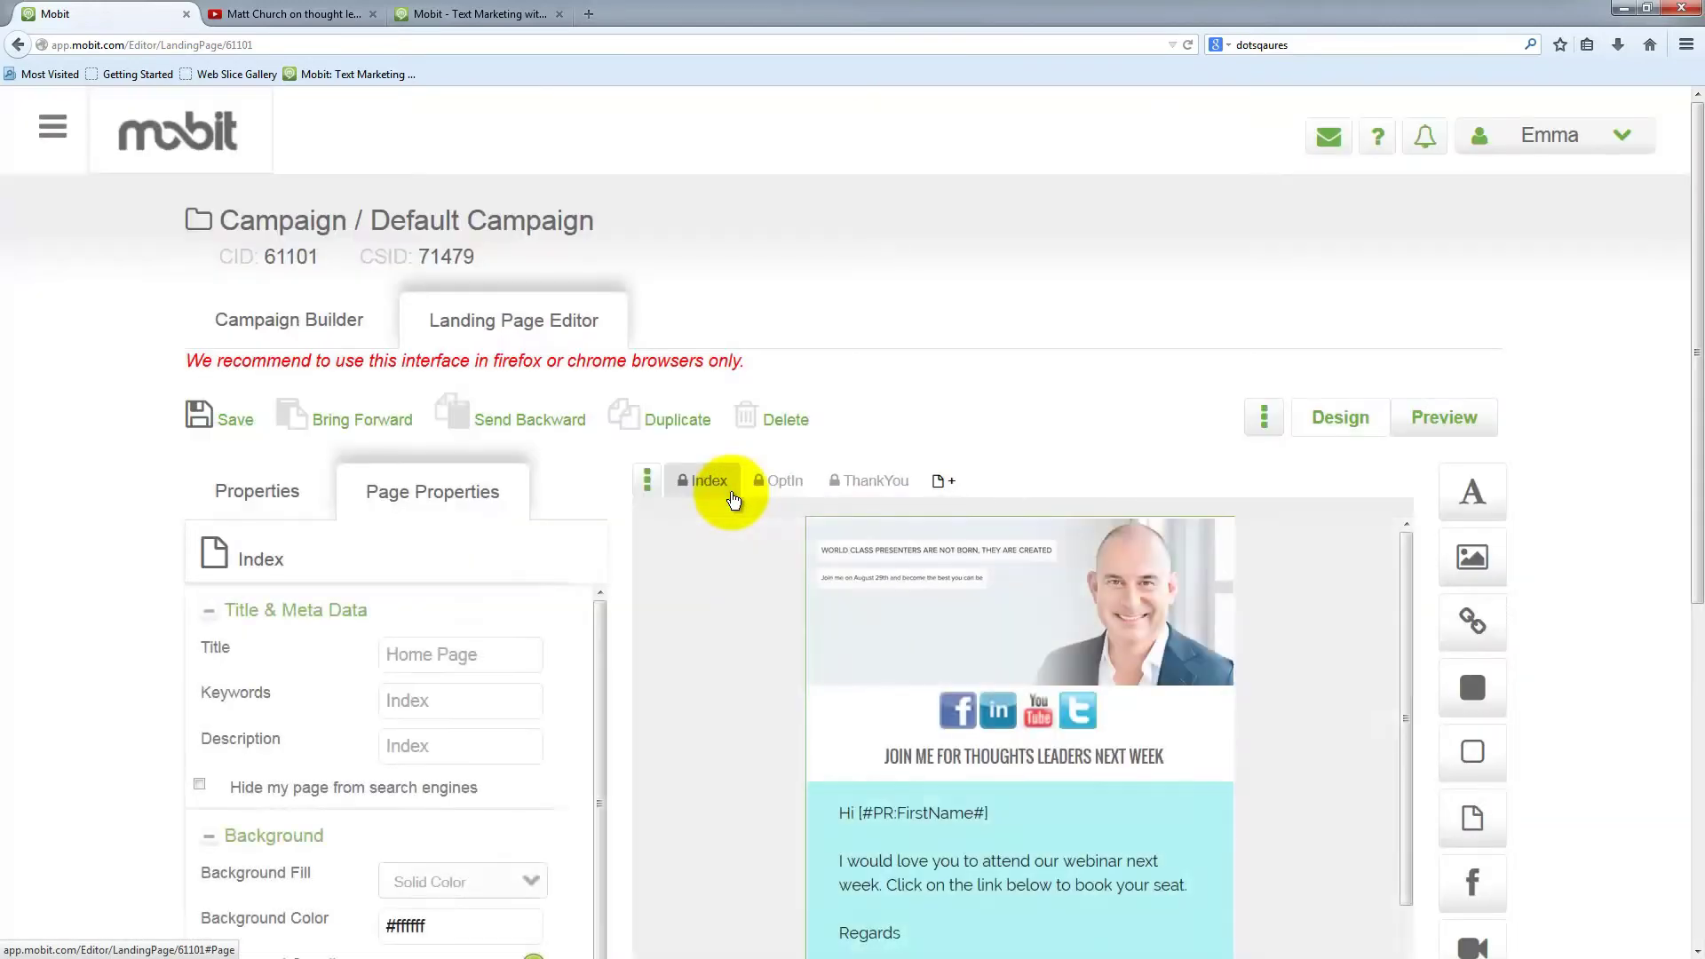
pyautogui.click(1163, 572)
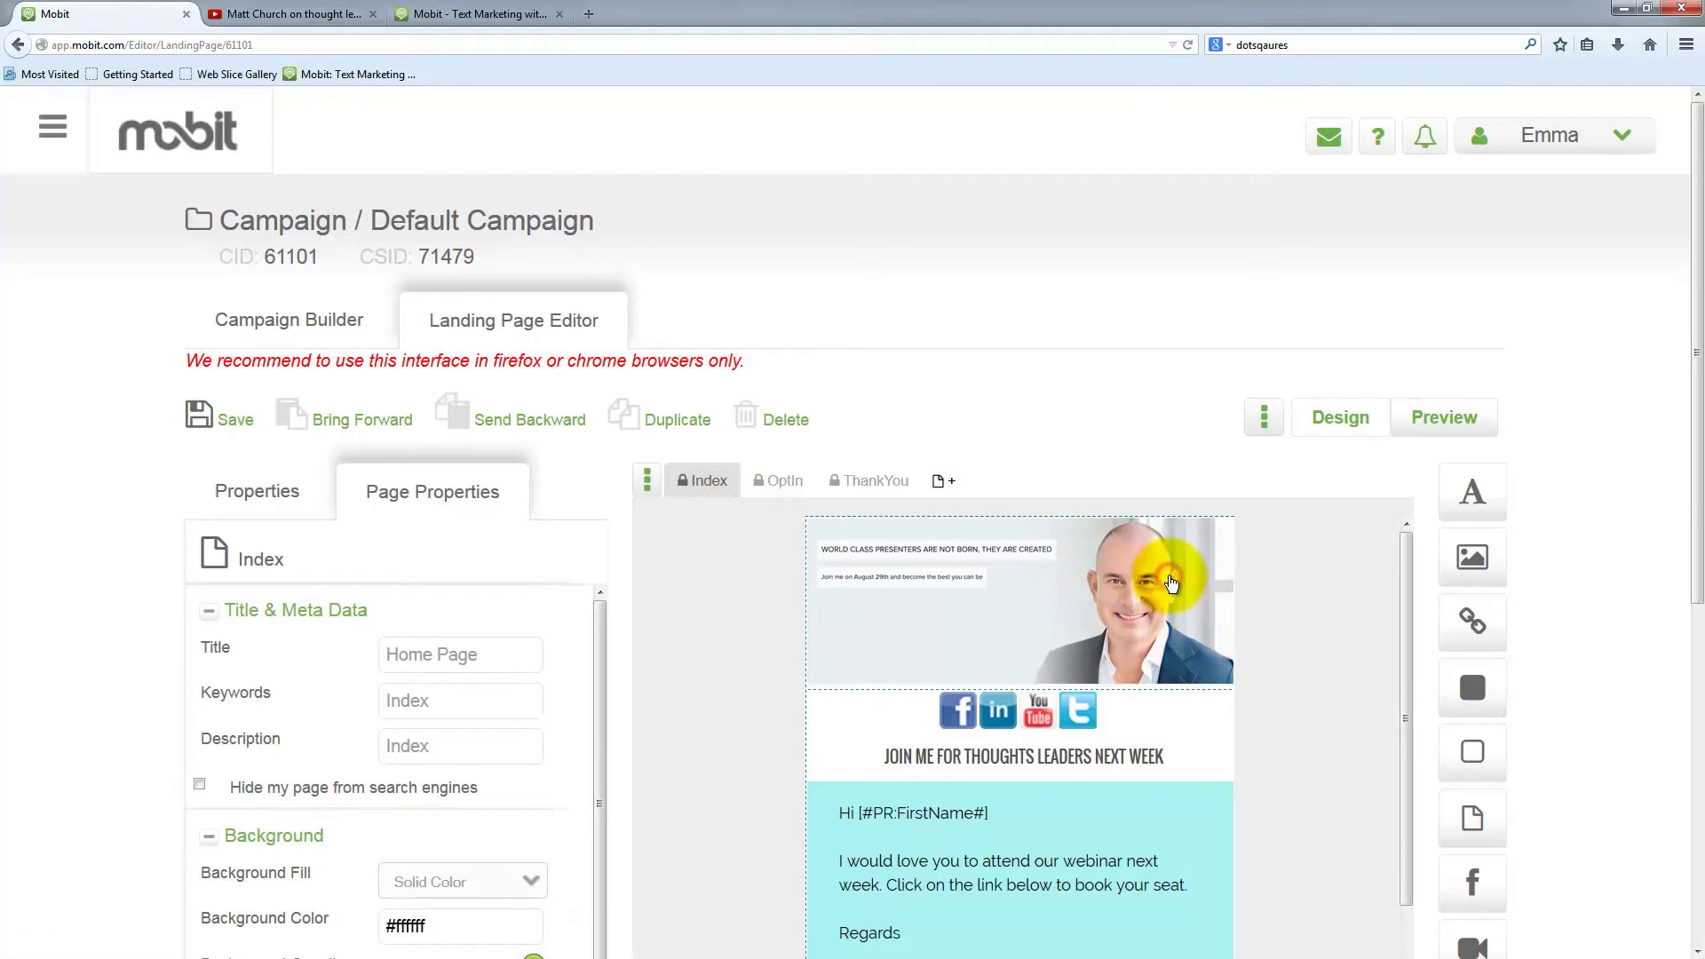
pyautogui.click(1448, 418)
pyautogui.click(987, 435)
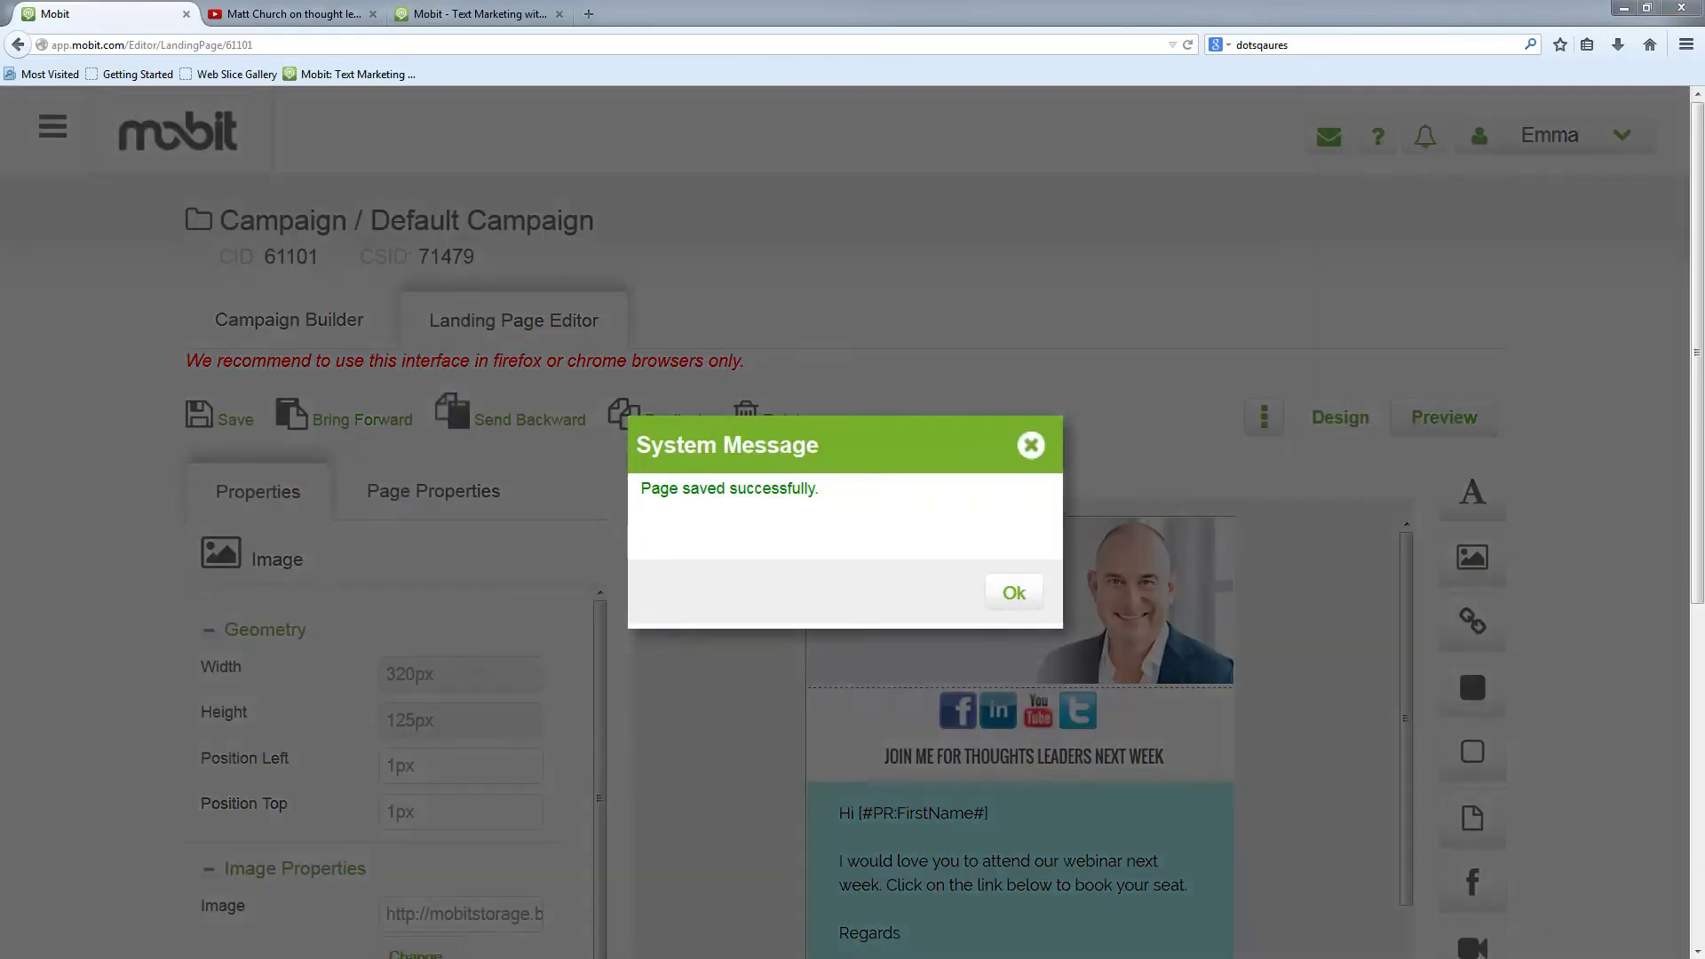
pyautogui.click(1003, 592)
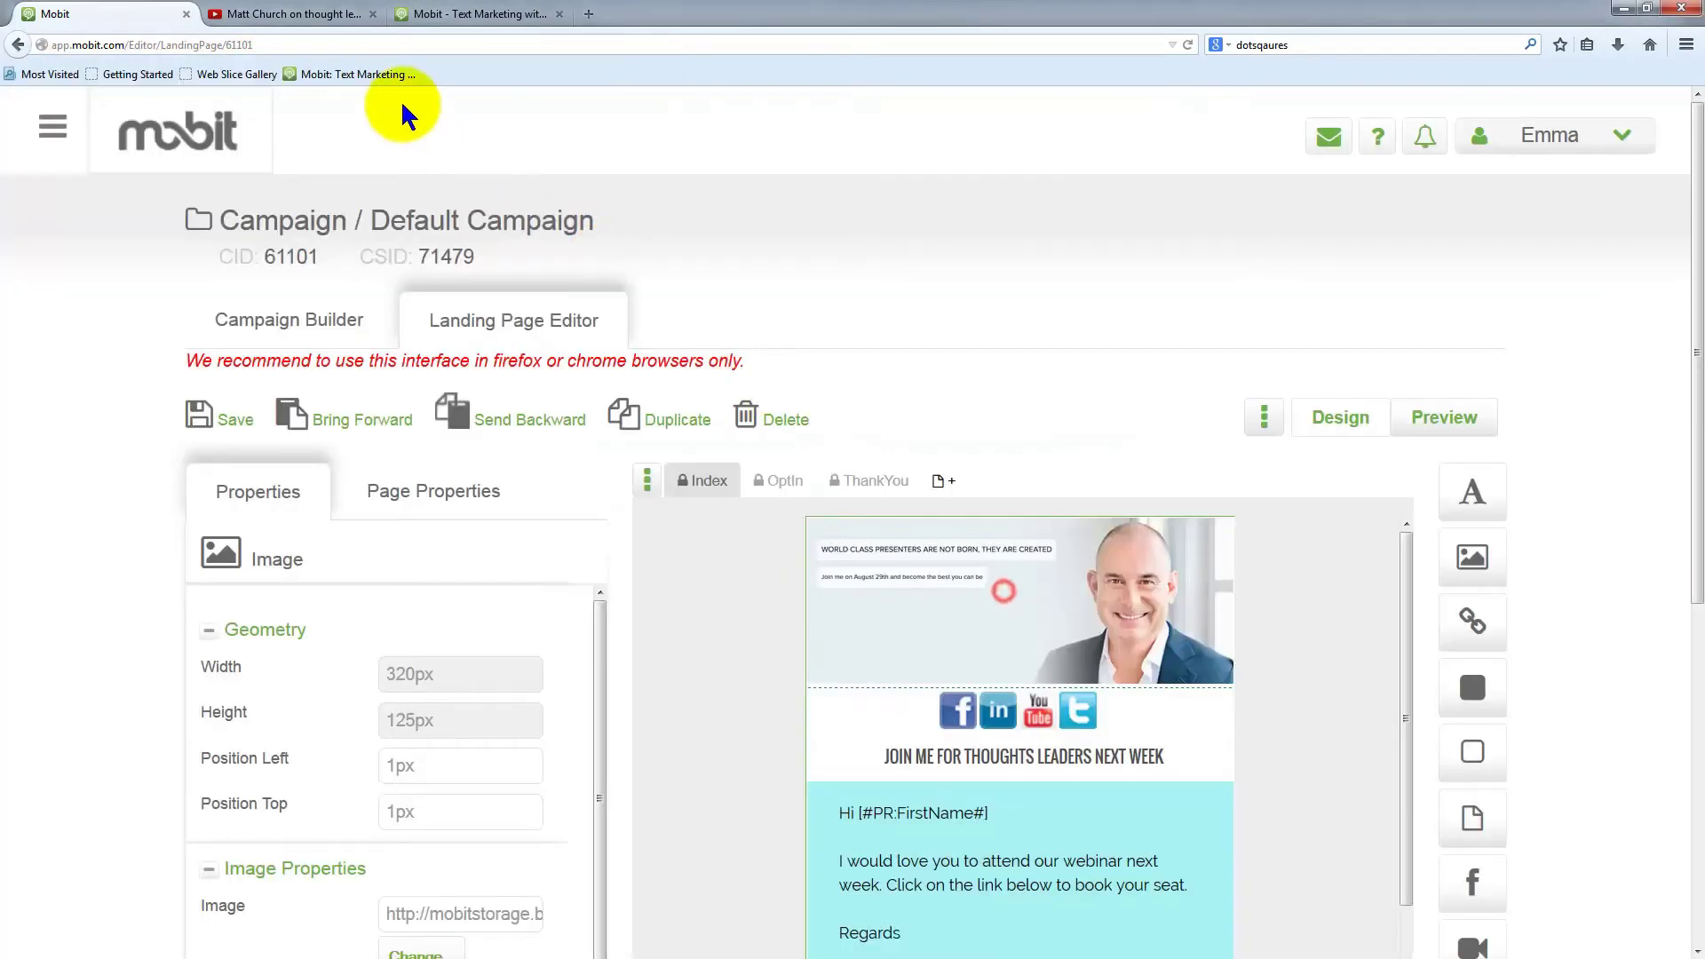
pyautogui.click(1443, 418)
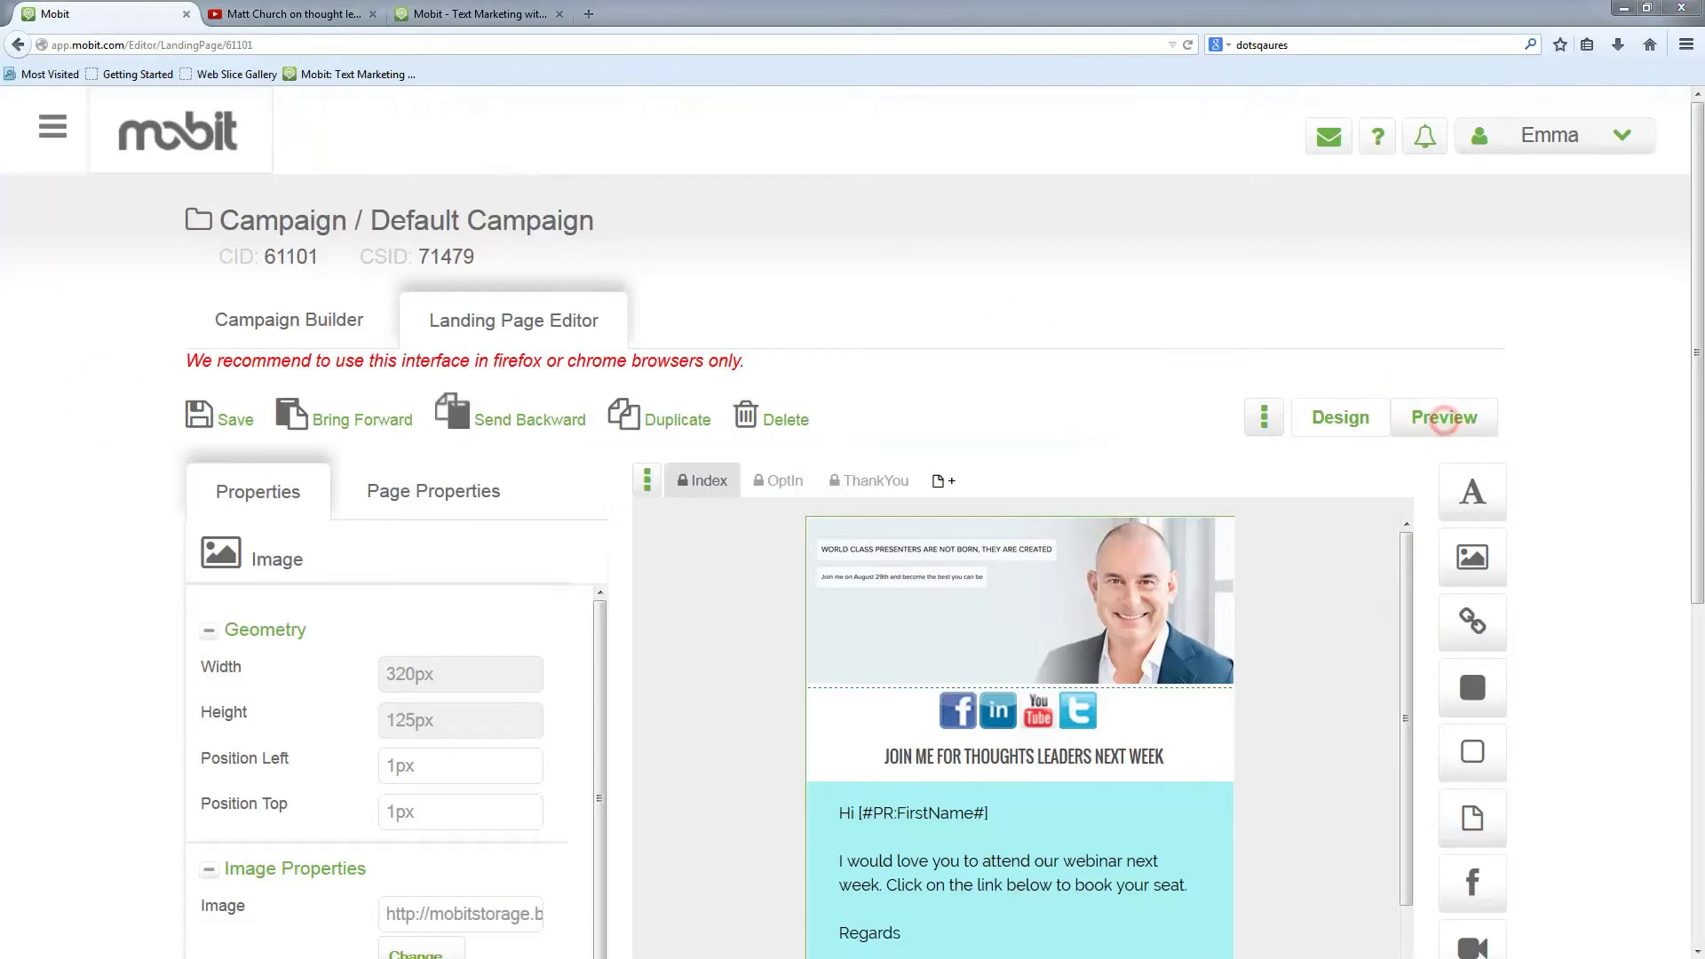
pyautogui.moveTo(205, 102); pyautogui.dragTo(589, 94)
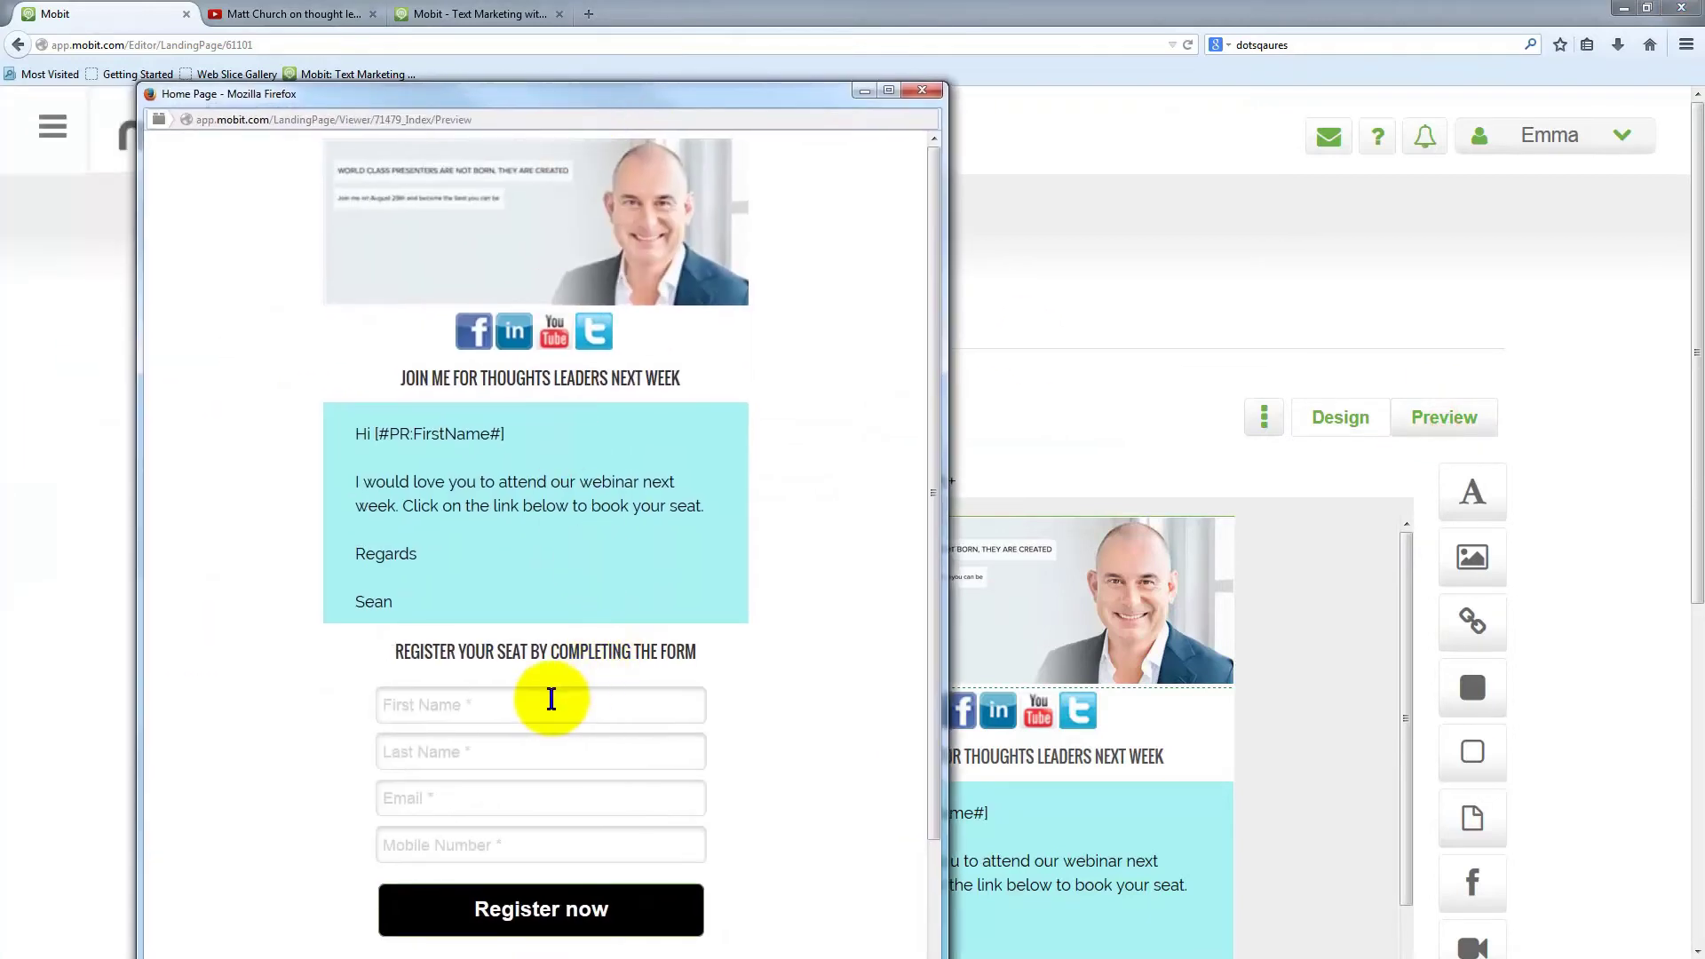
# Submit a sample registration with first name, last name, email and mobile number, then close the preview
pyautogui.click(504, 704)
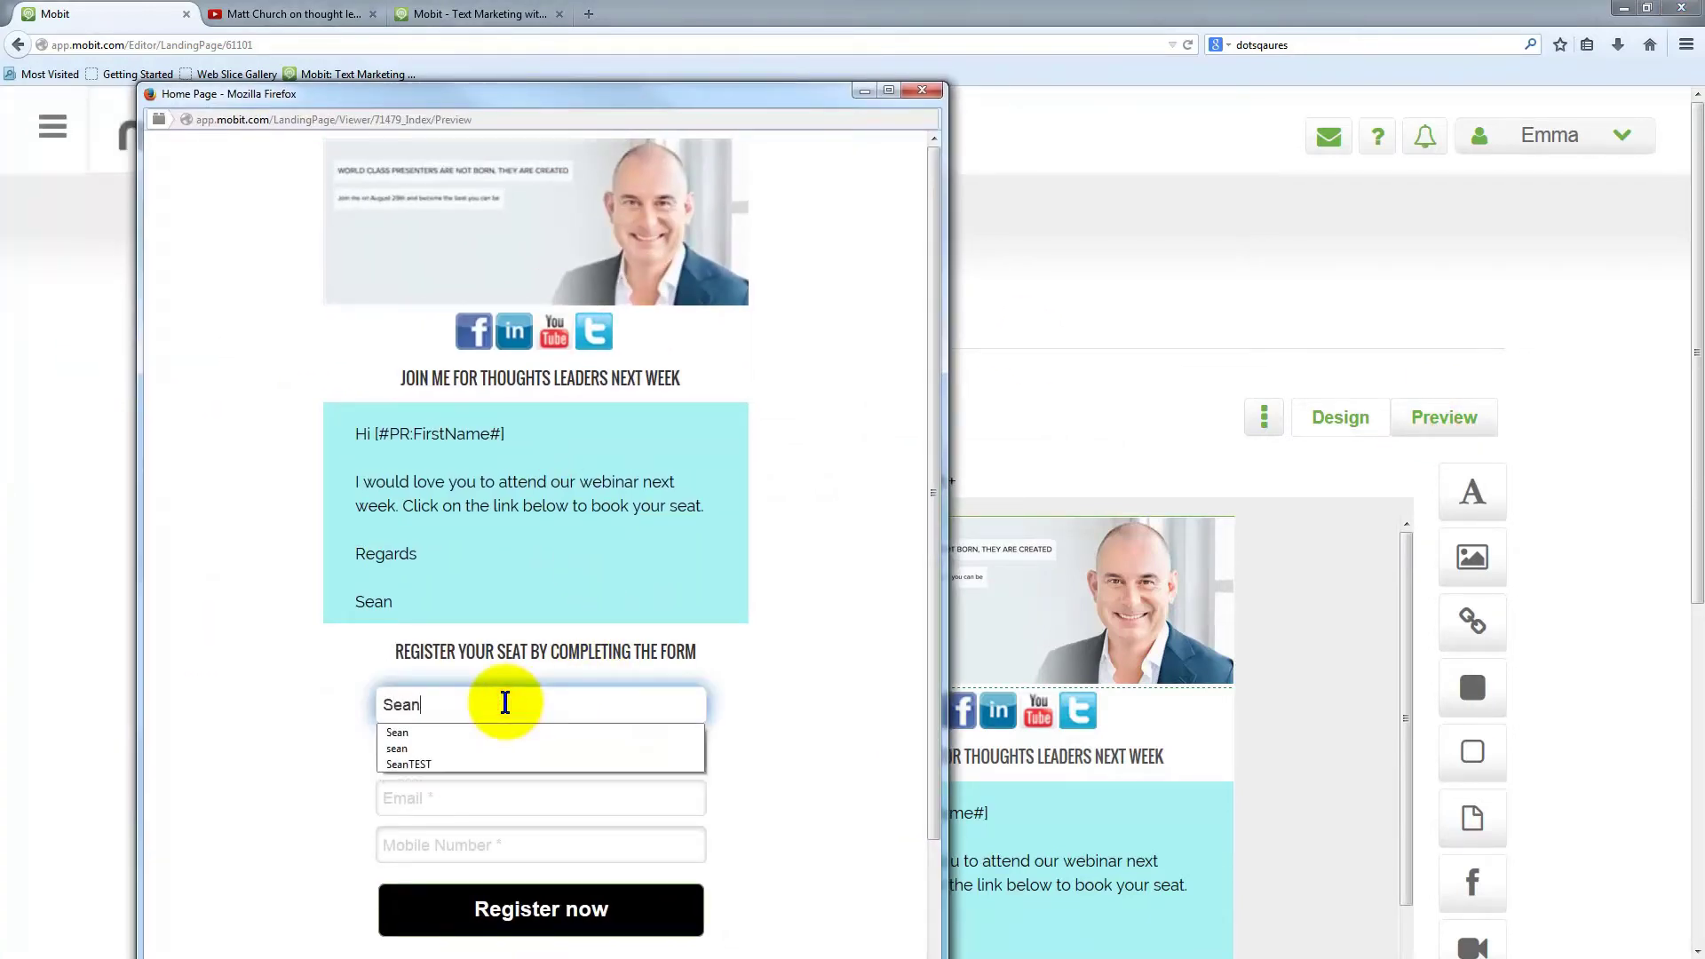
pyautogui.click(563, 760)
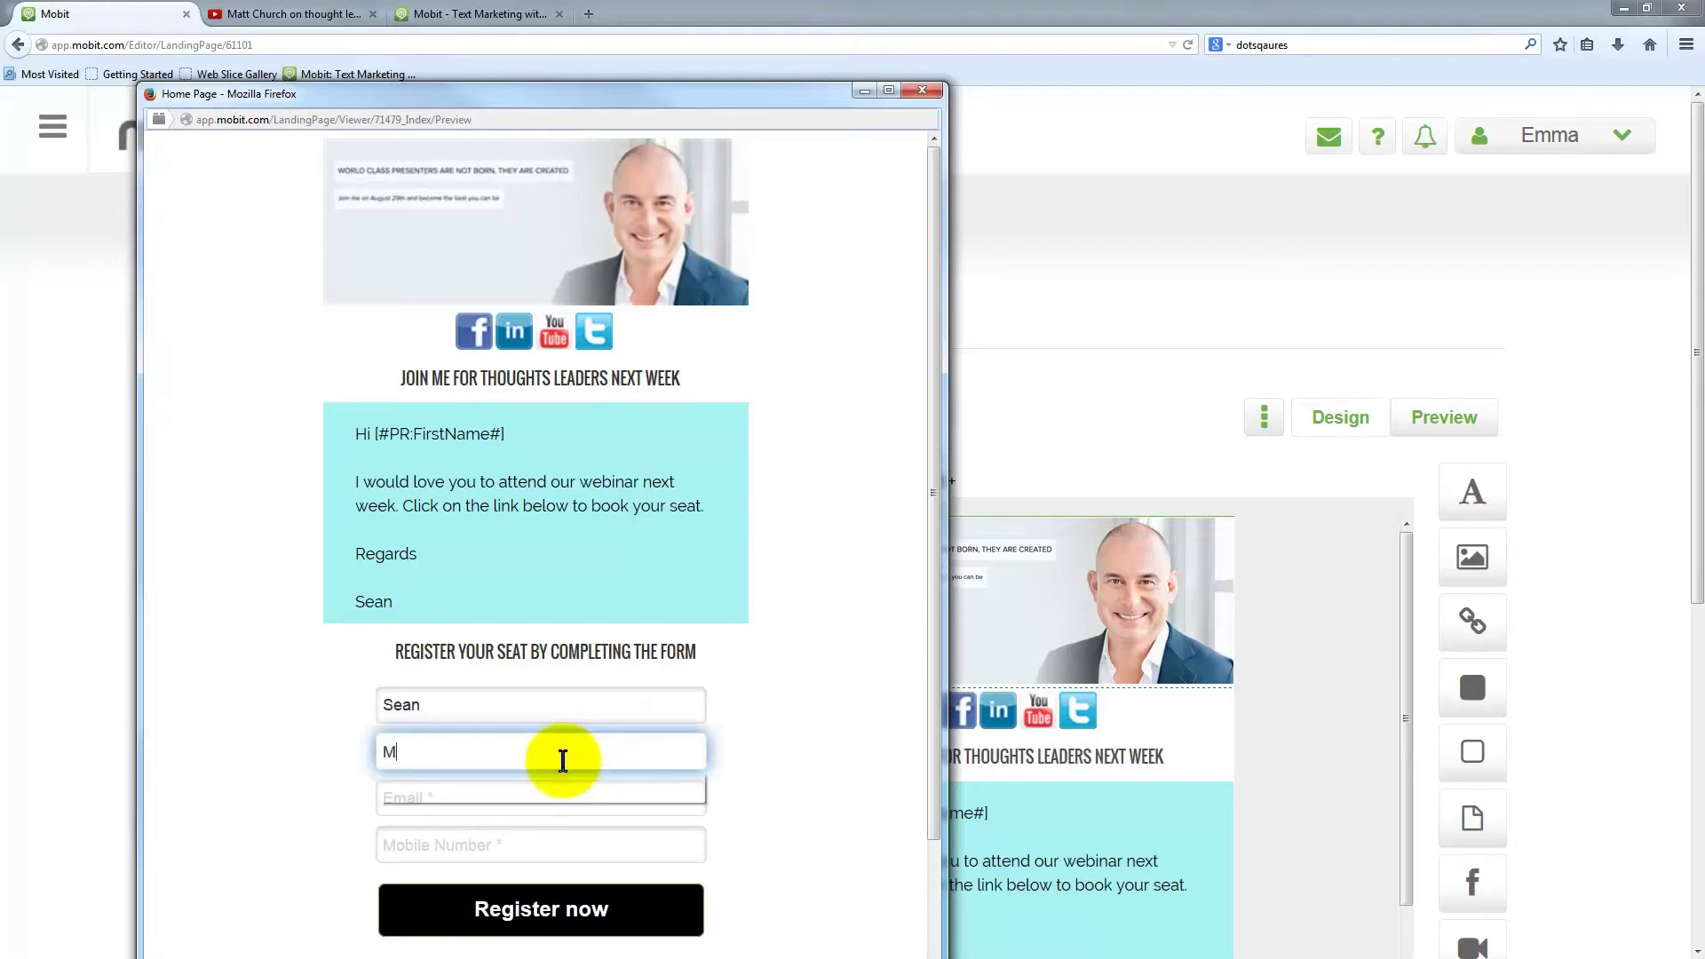
pyautogui.click(834, 810)
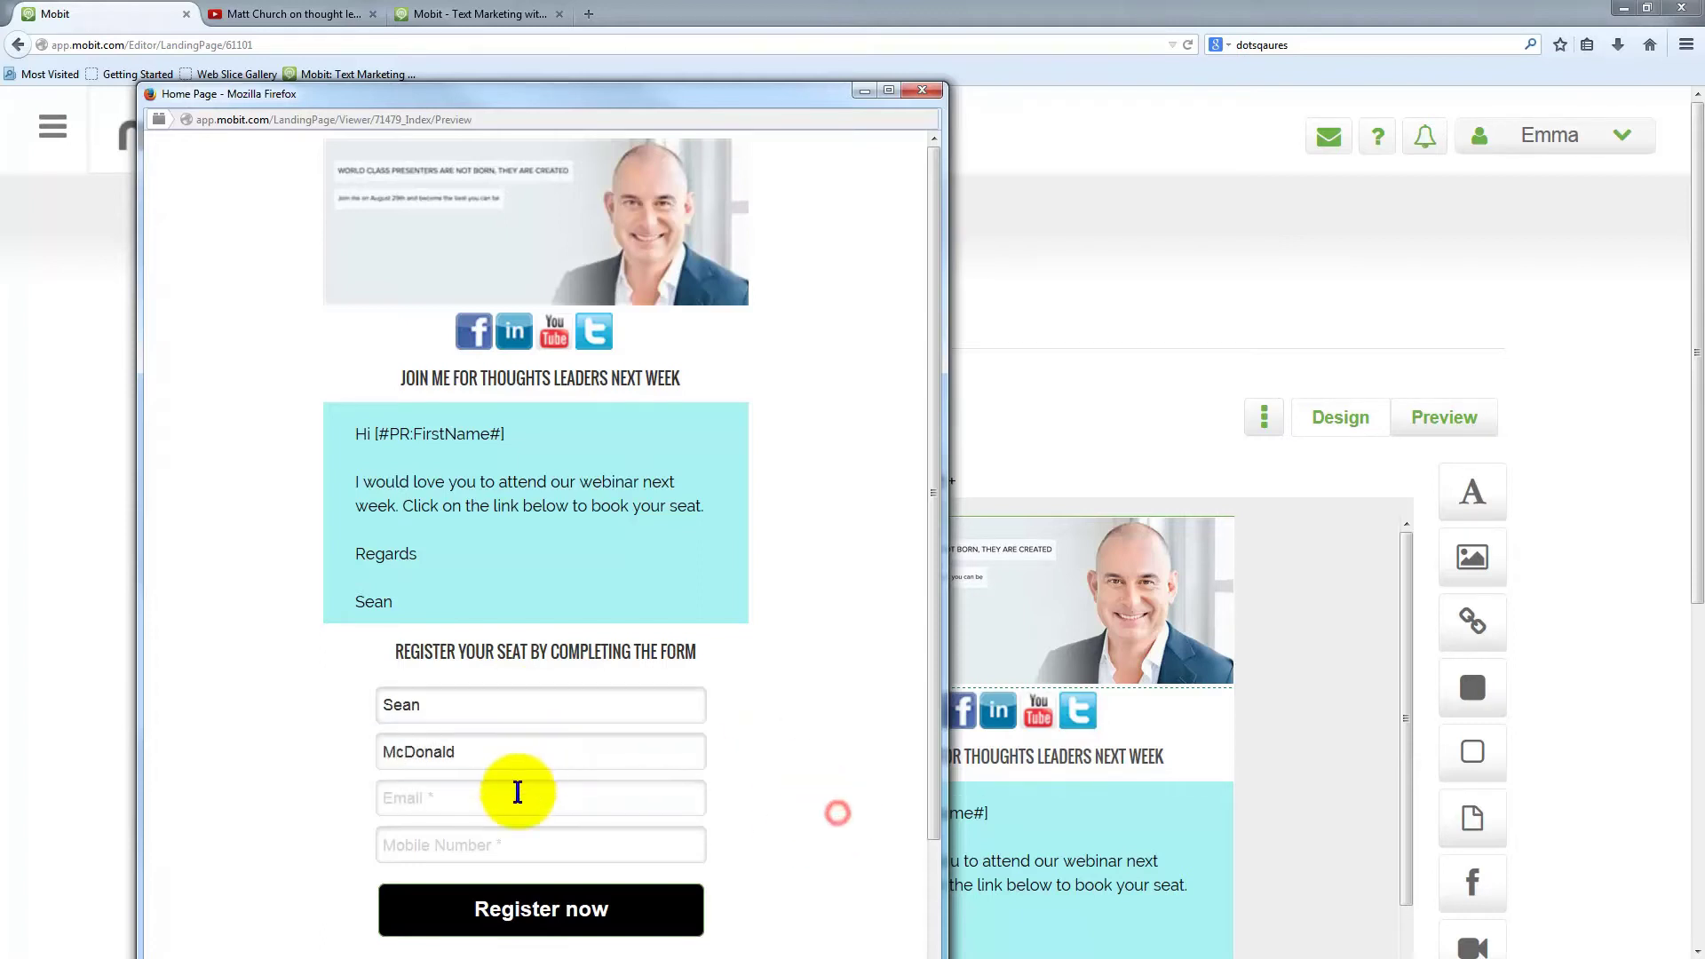
pyautogui.click(519, 793)
pyautogui.write('sean')
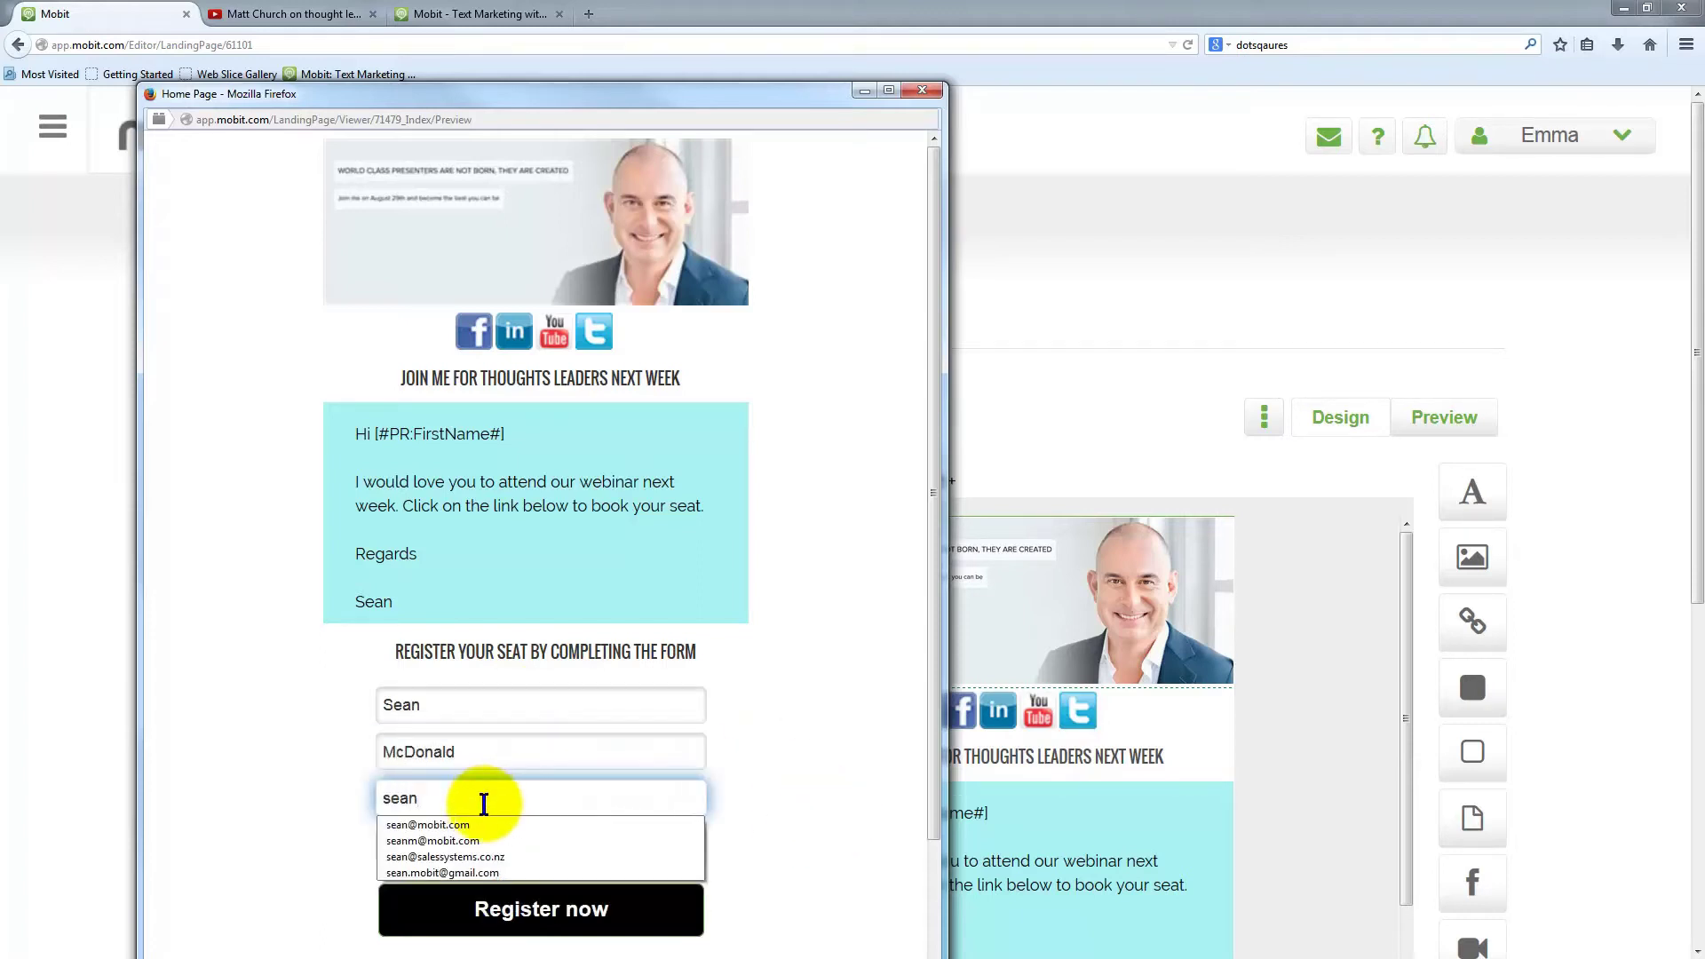
pyautogui.click(458, 824)
pyautogui.click(455, 849)
pyautogui.write('55')
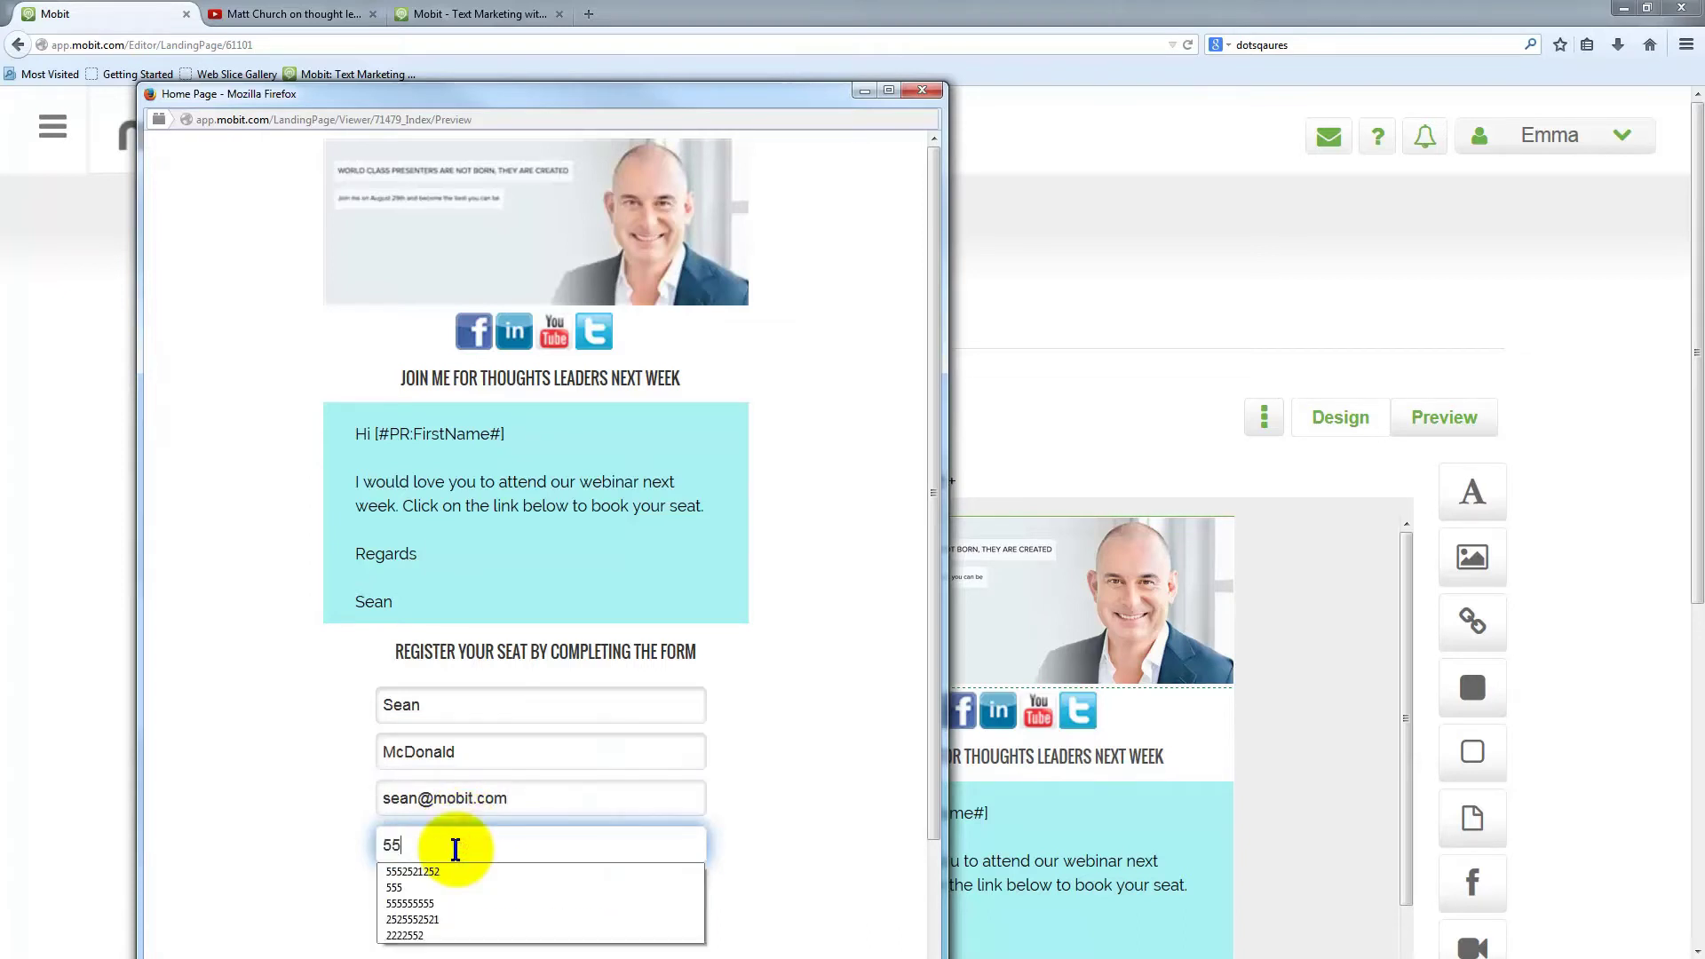
pyautogui.write('5555555')
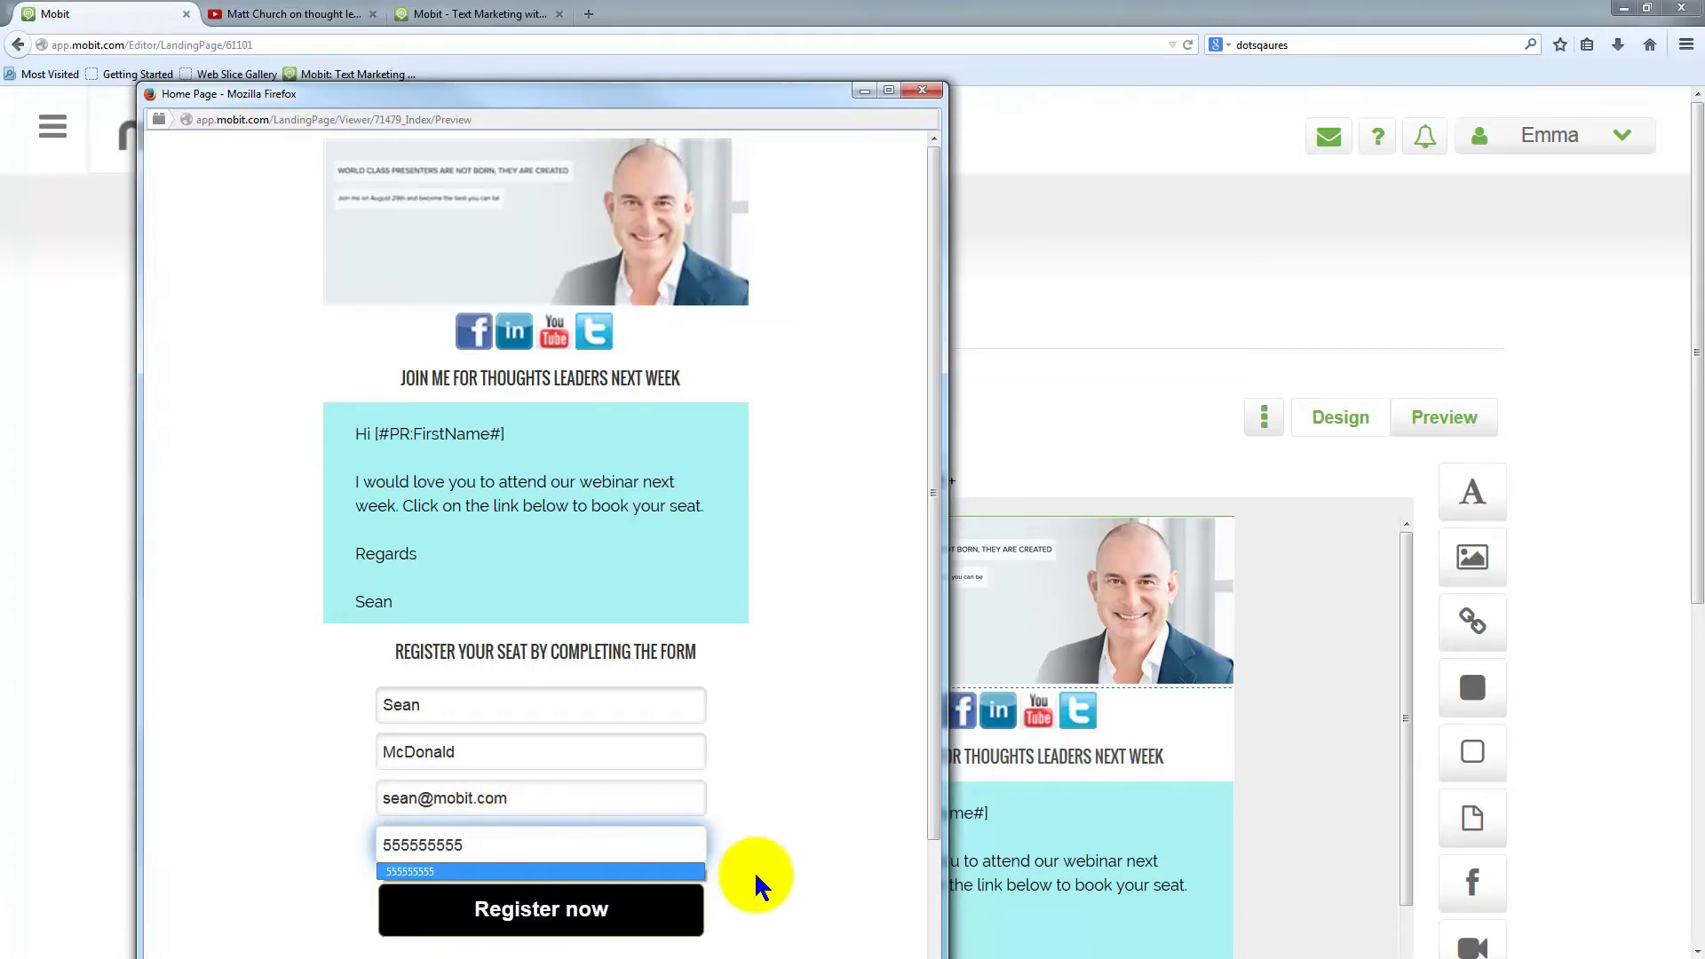
pyautogui.click(755, 872)
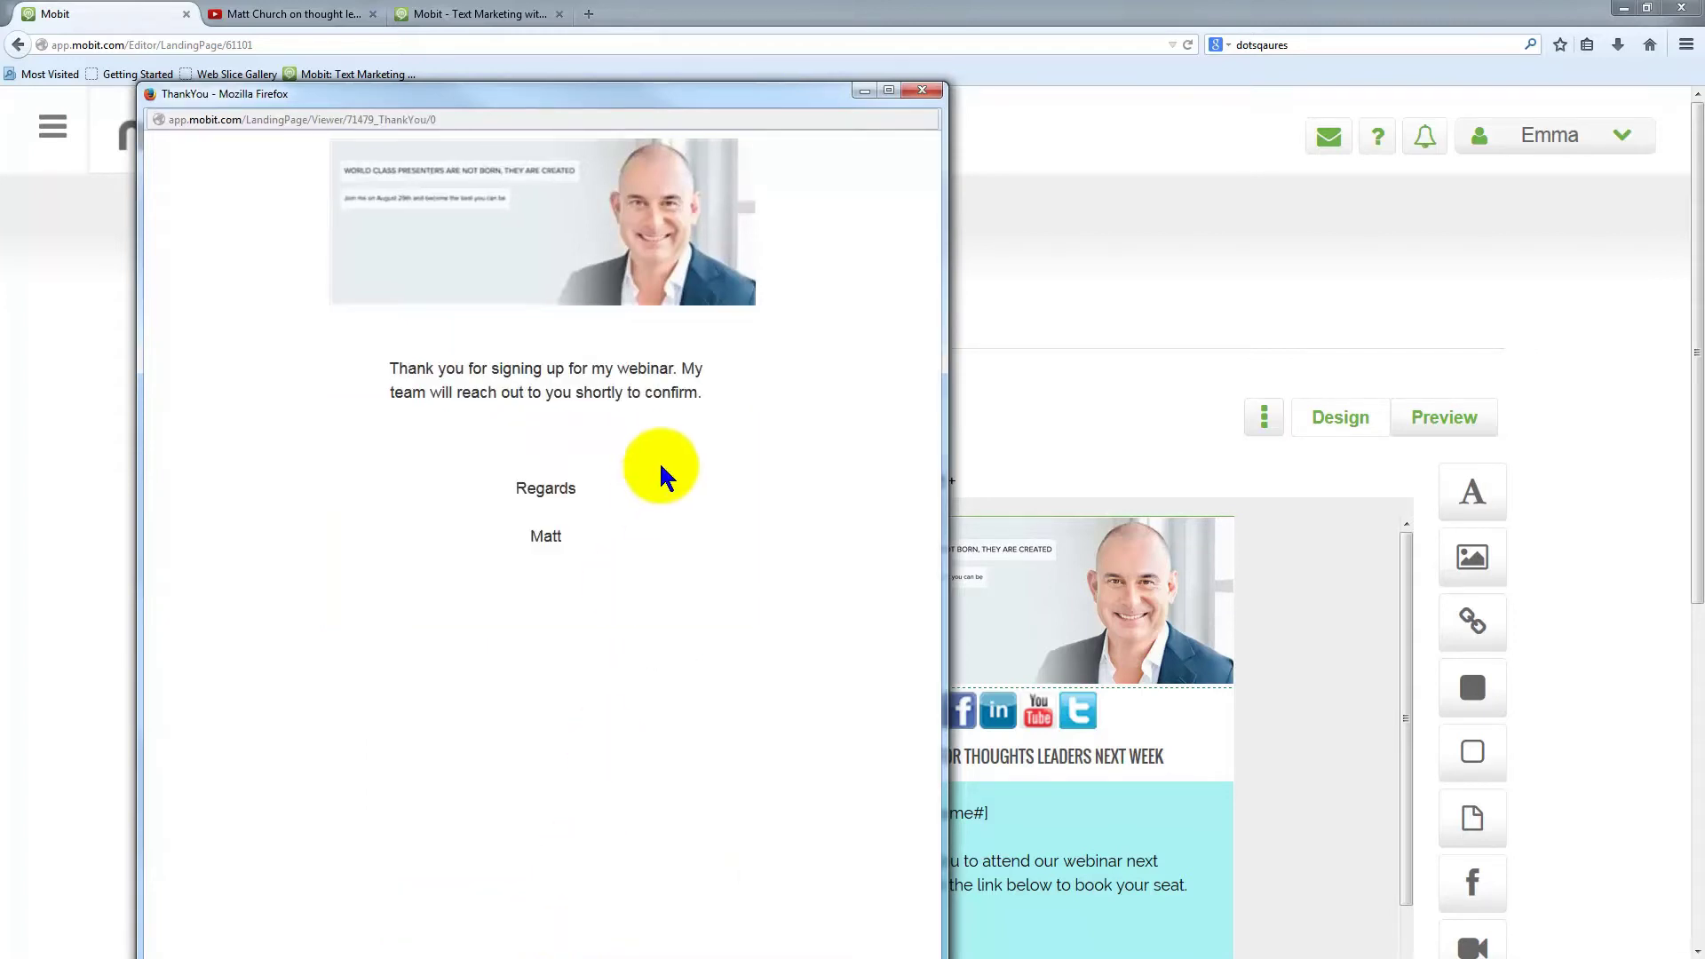
pyautogui.click(924, 92)
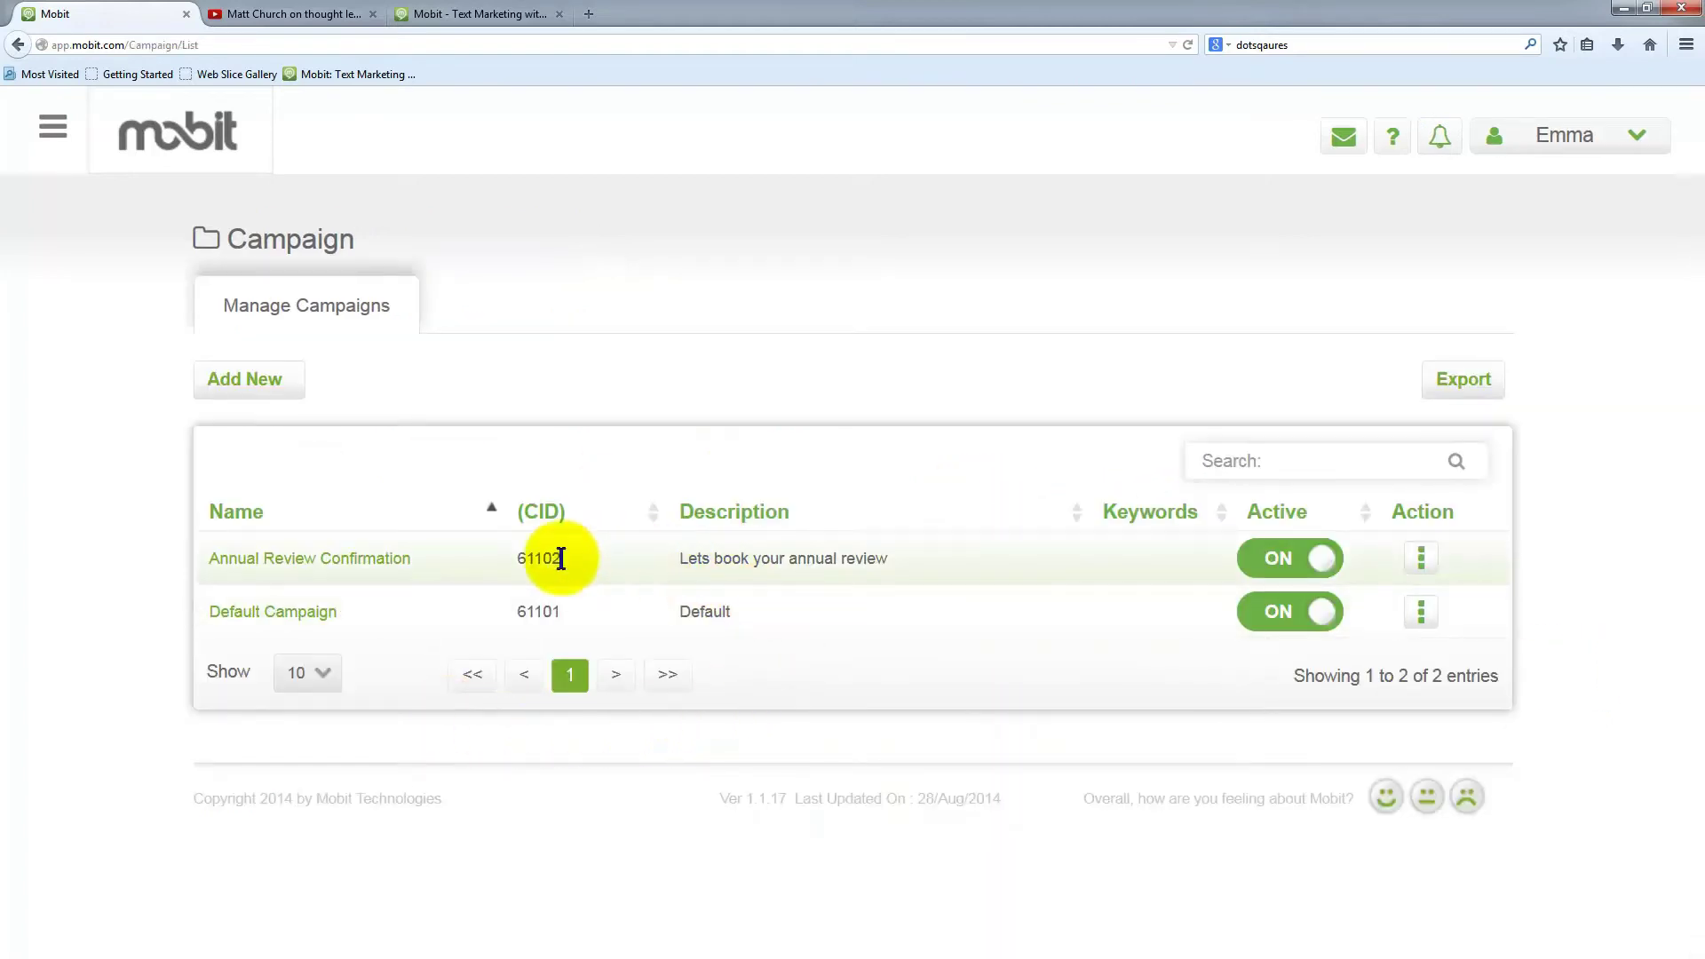
# Start a new campaign titled 'Customizing a MOBIT template from the store'
pyautogui.click(233, 383)
pyautogui.click(734, 323)
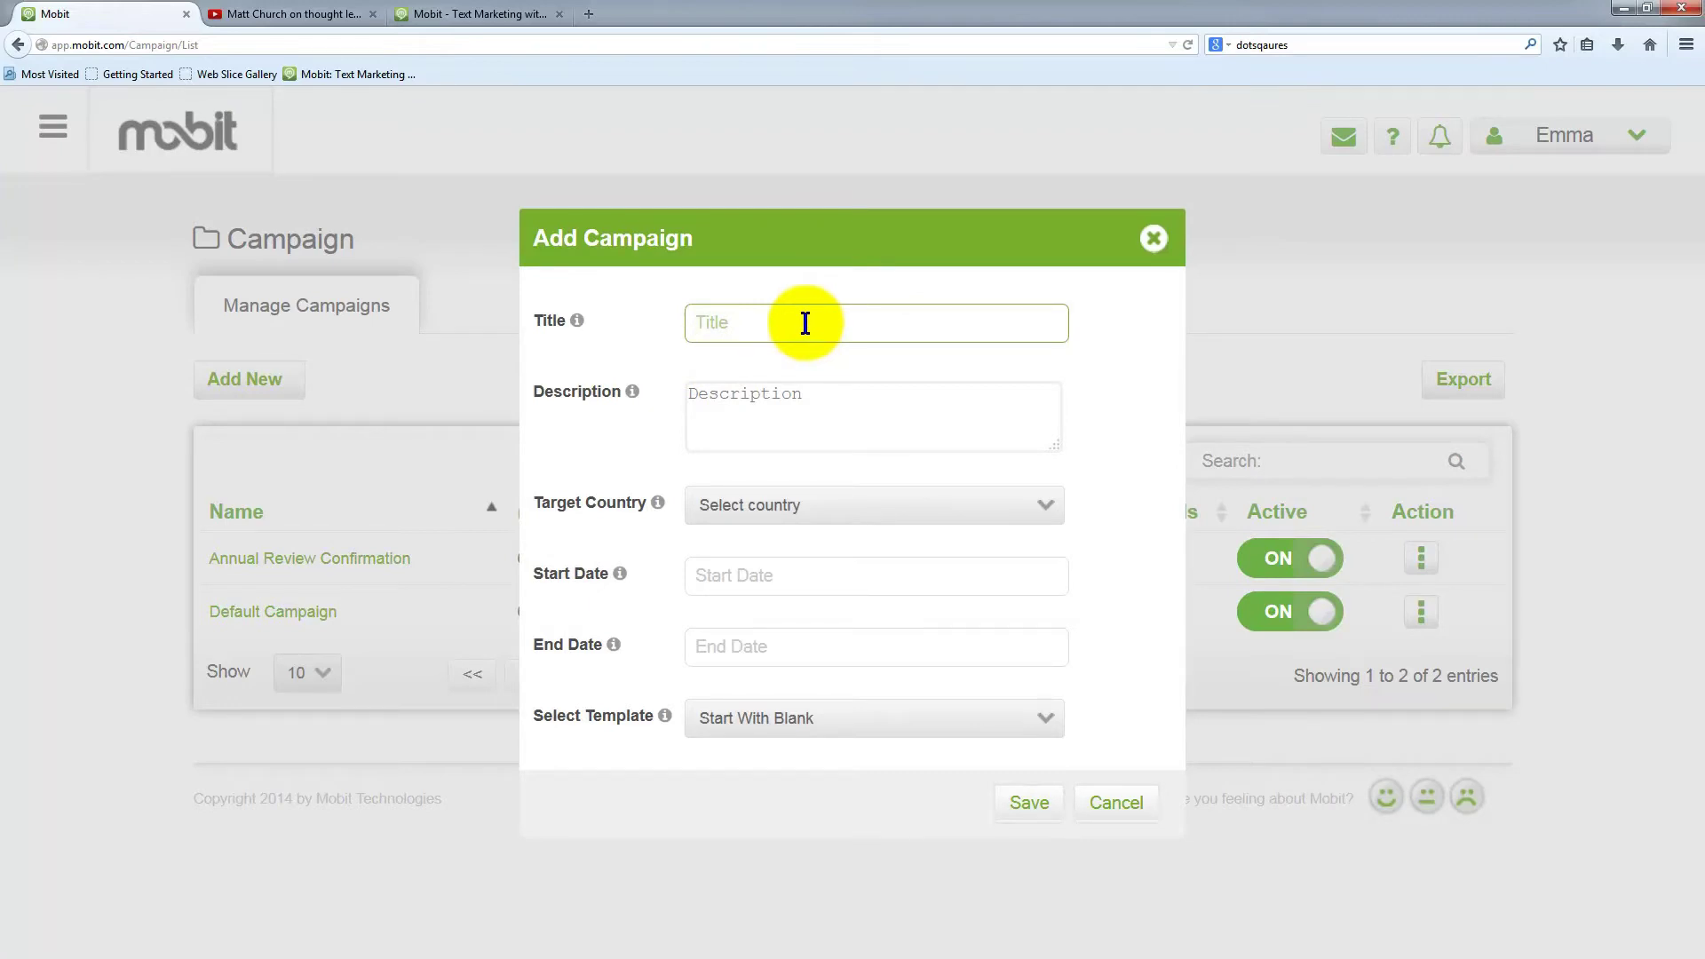
pyautogui.write('Customizing a MOBIT template from the store')
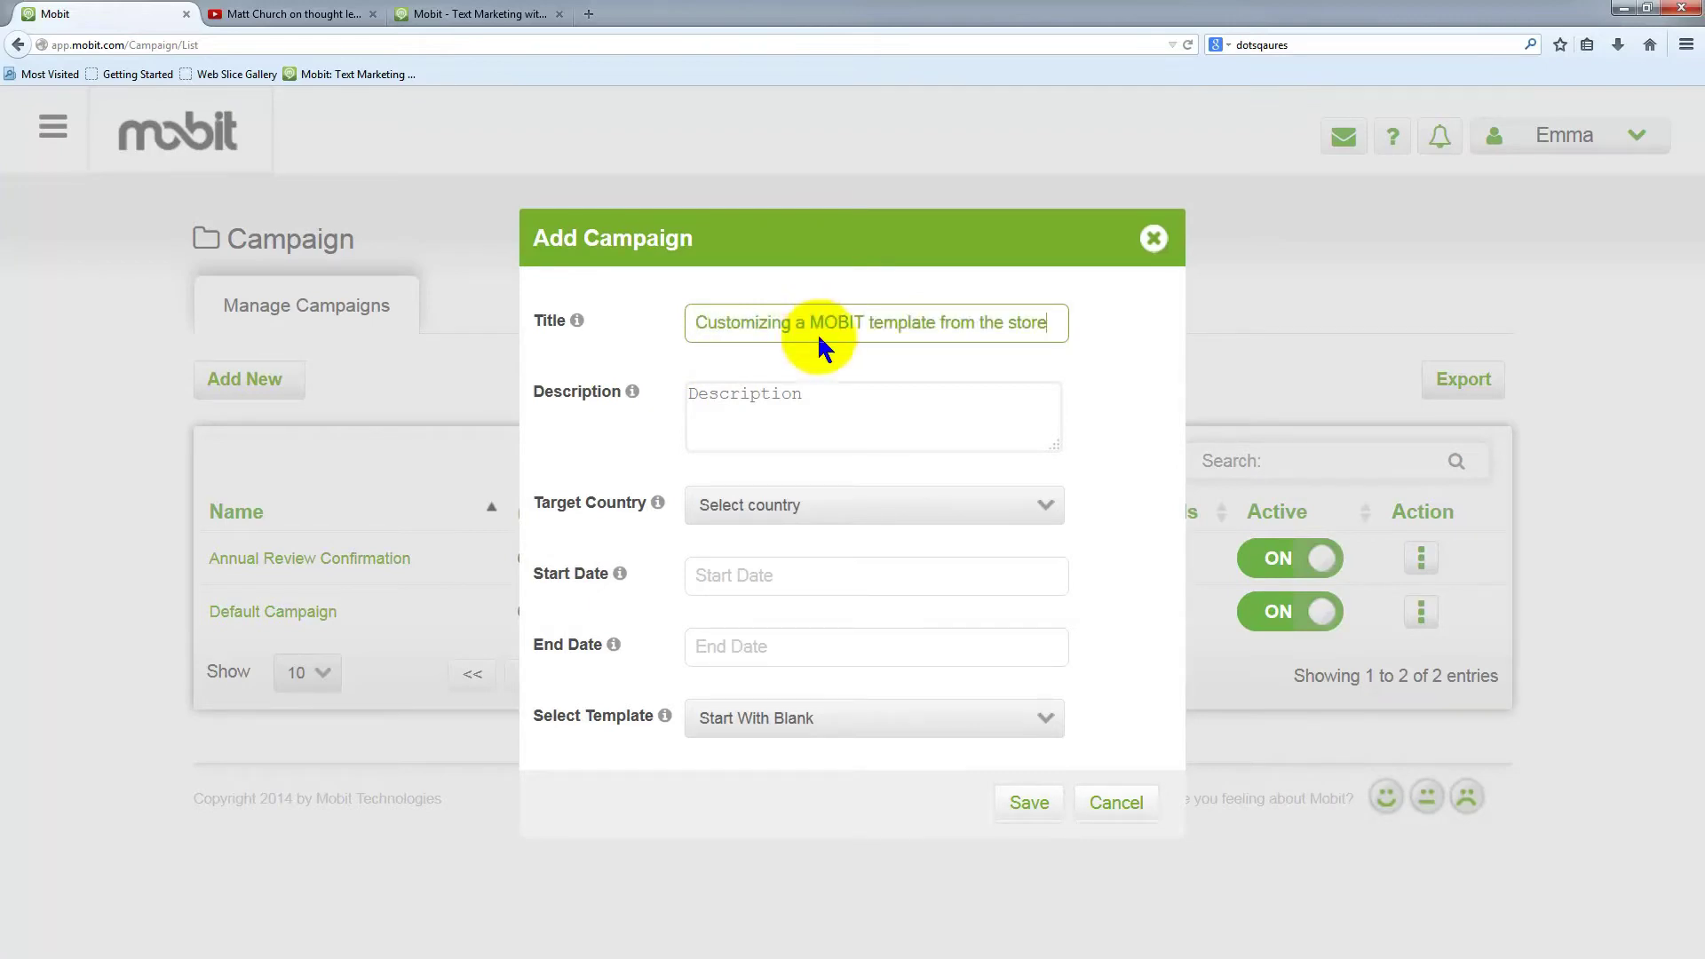
pyautogui.click(826, 395)
# Set country Australia, dates 31-Aug-2014 to 04-Oct-2014, and the Church Light template
pyautogui.click(817, 501)
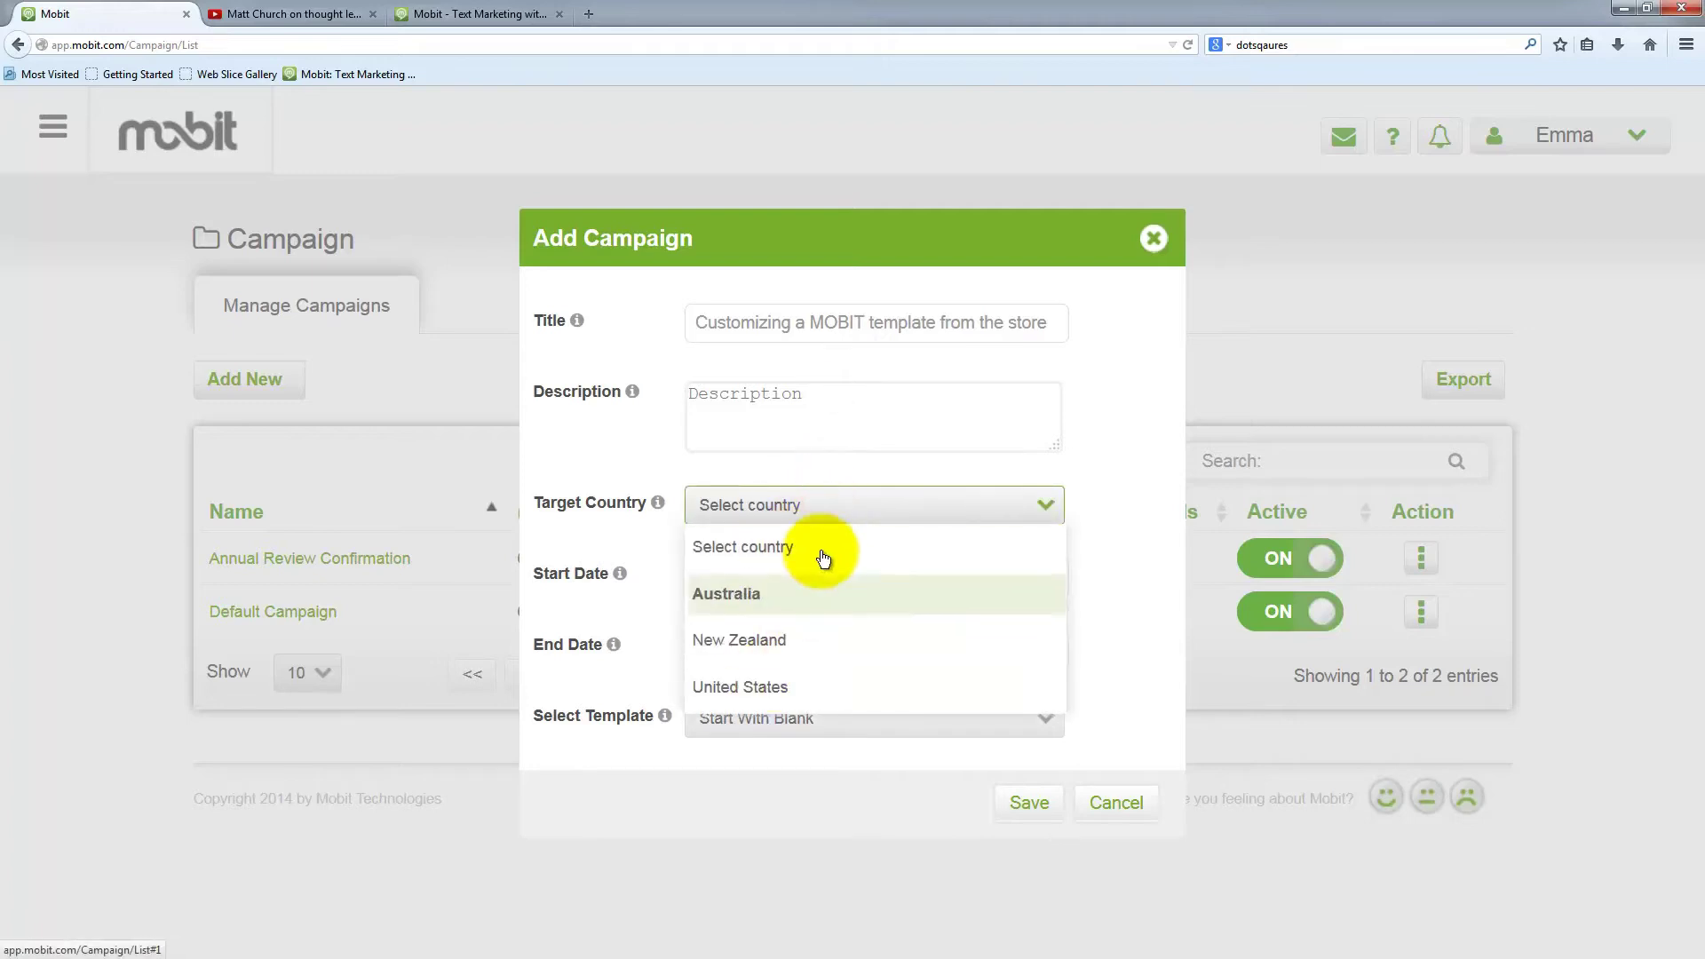
pyautogui.click(786, 597)
pyautogui.click(775, 593)
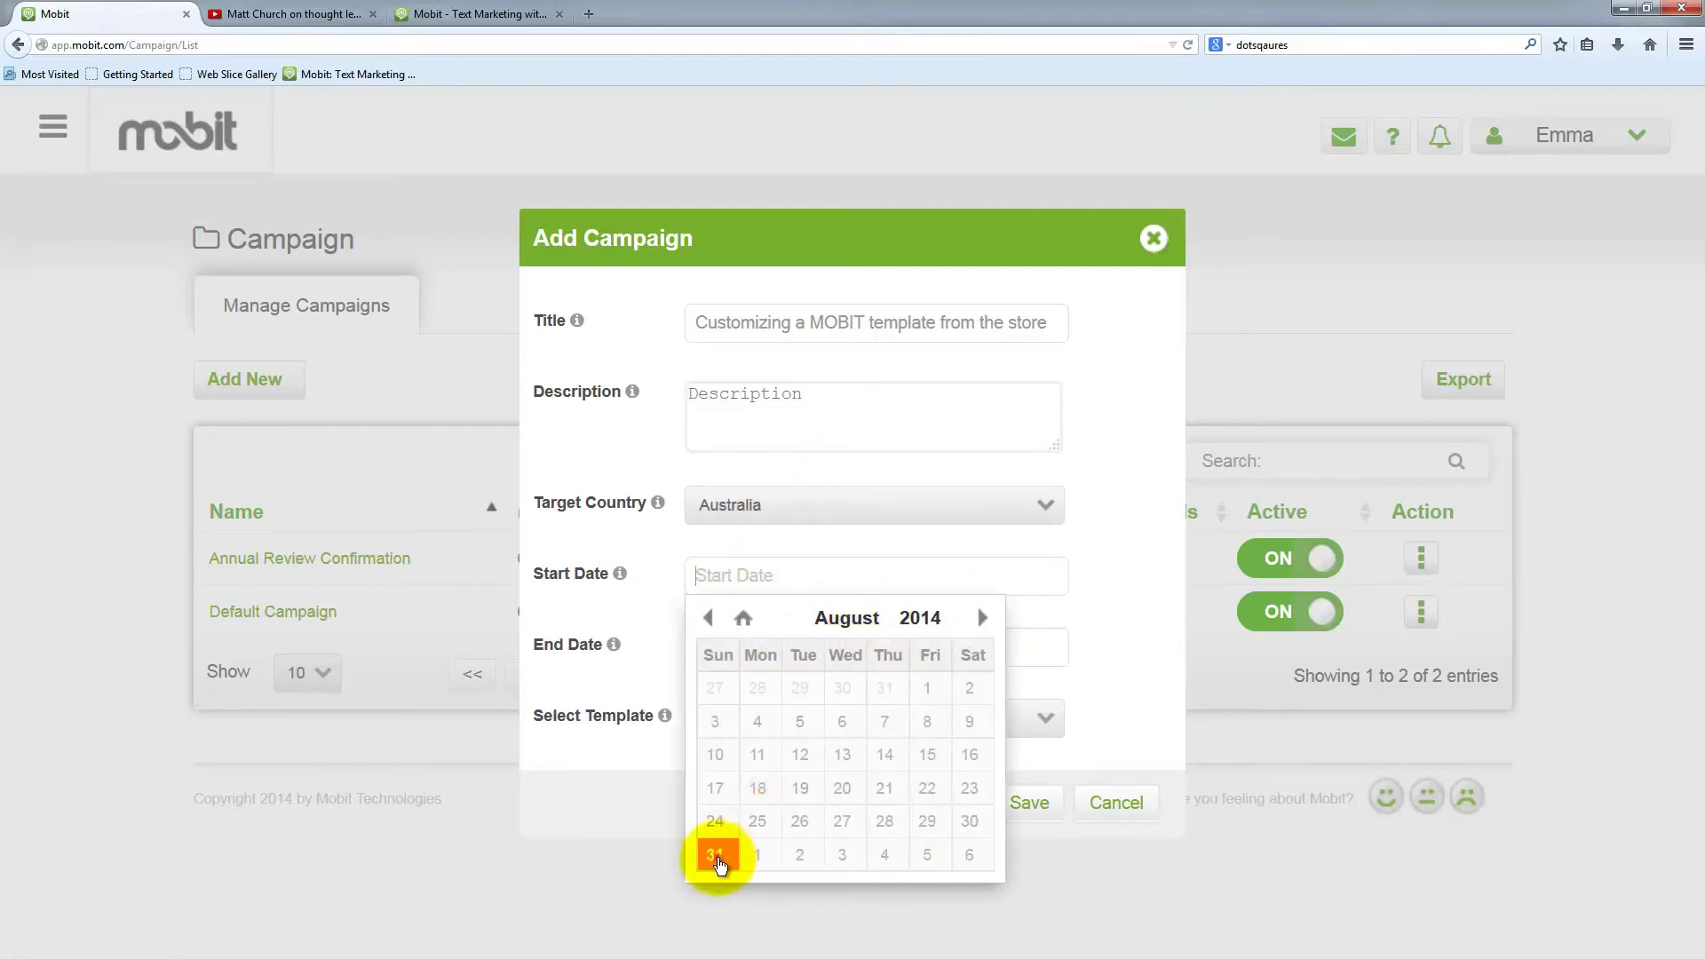
pyautogui.click(715, 850)
pyautogui.click(811, 641)
pyautogui.click(888, 926)
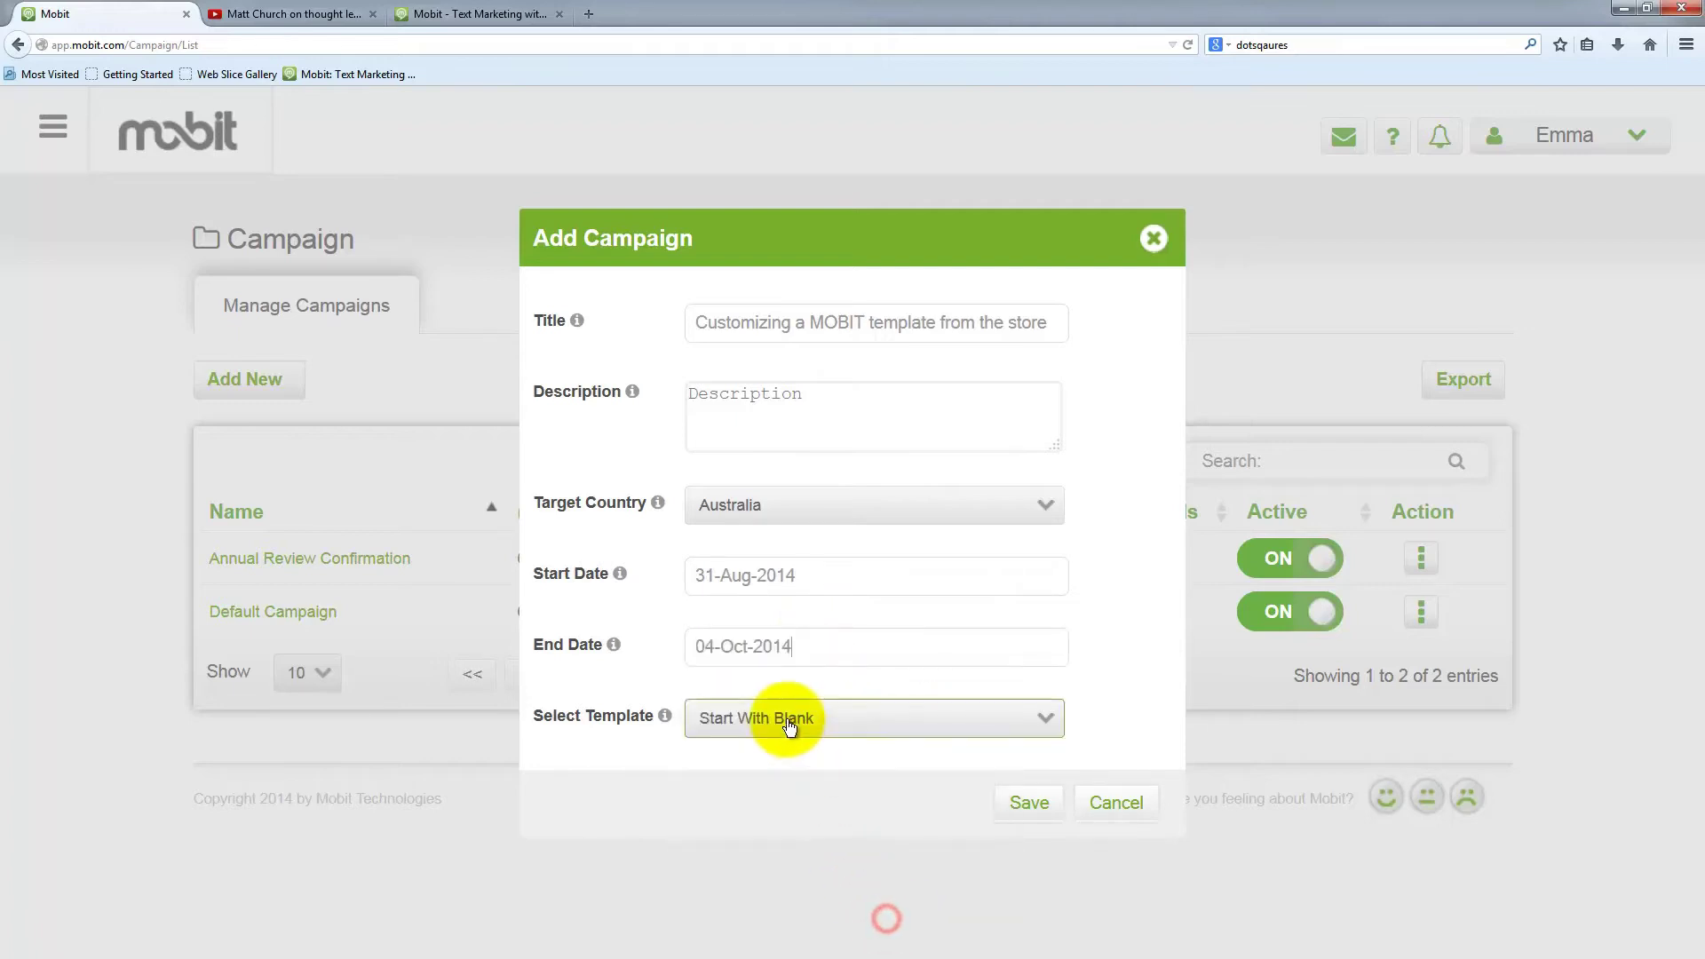
pyautogui.click(781, 715)
pyautogui.scroll(-1, 860, 799)
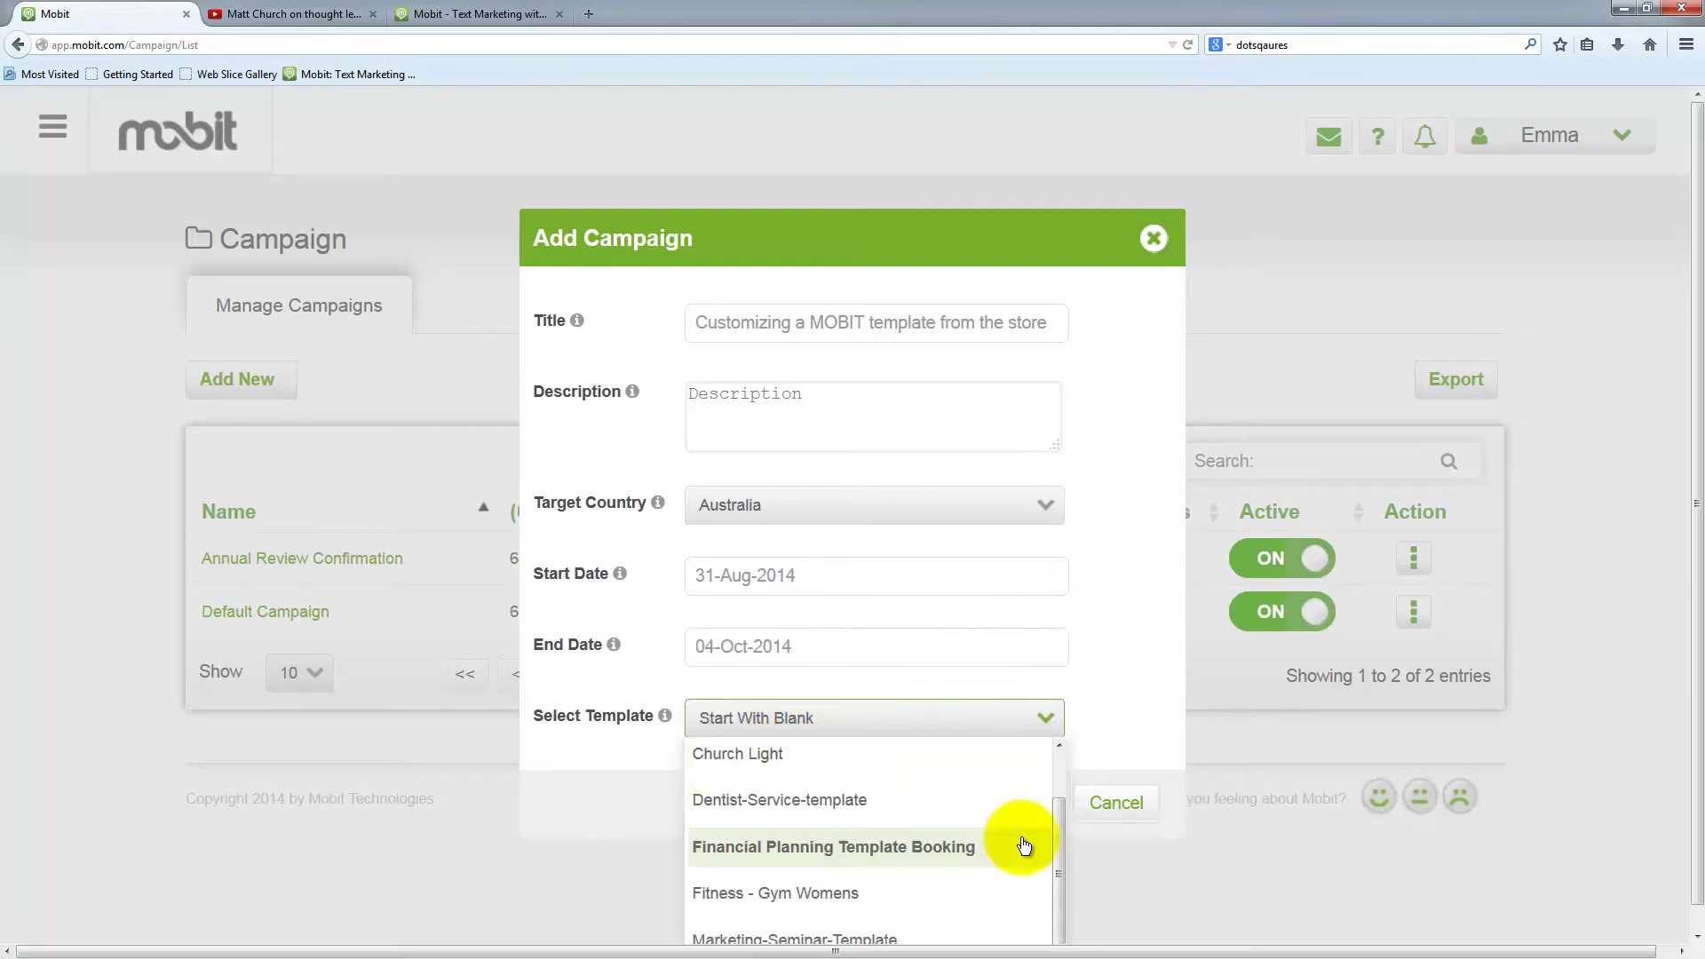
pyautogui.scroll(-1, 976, 852)
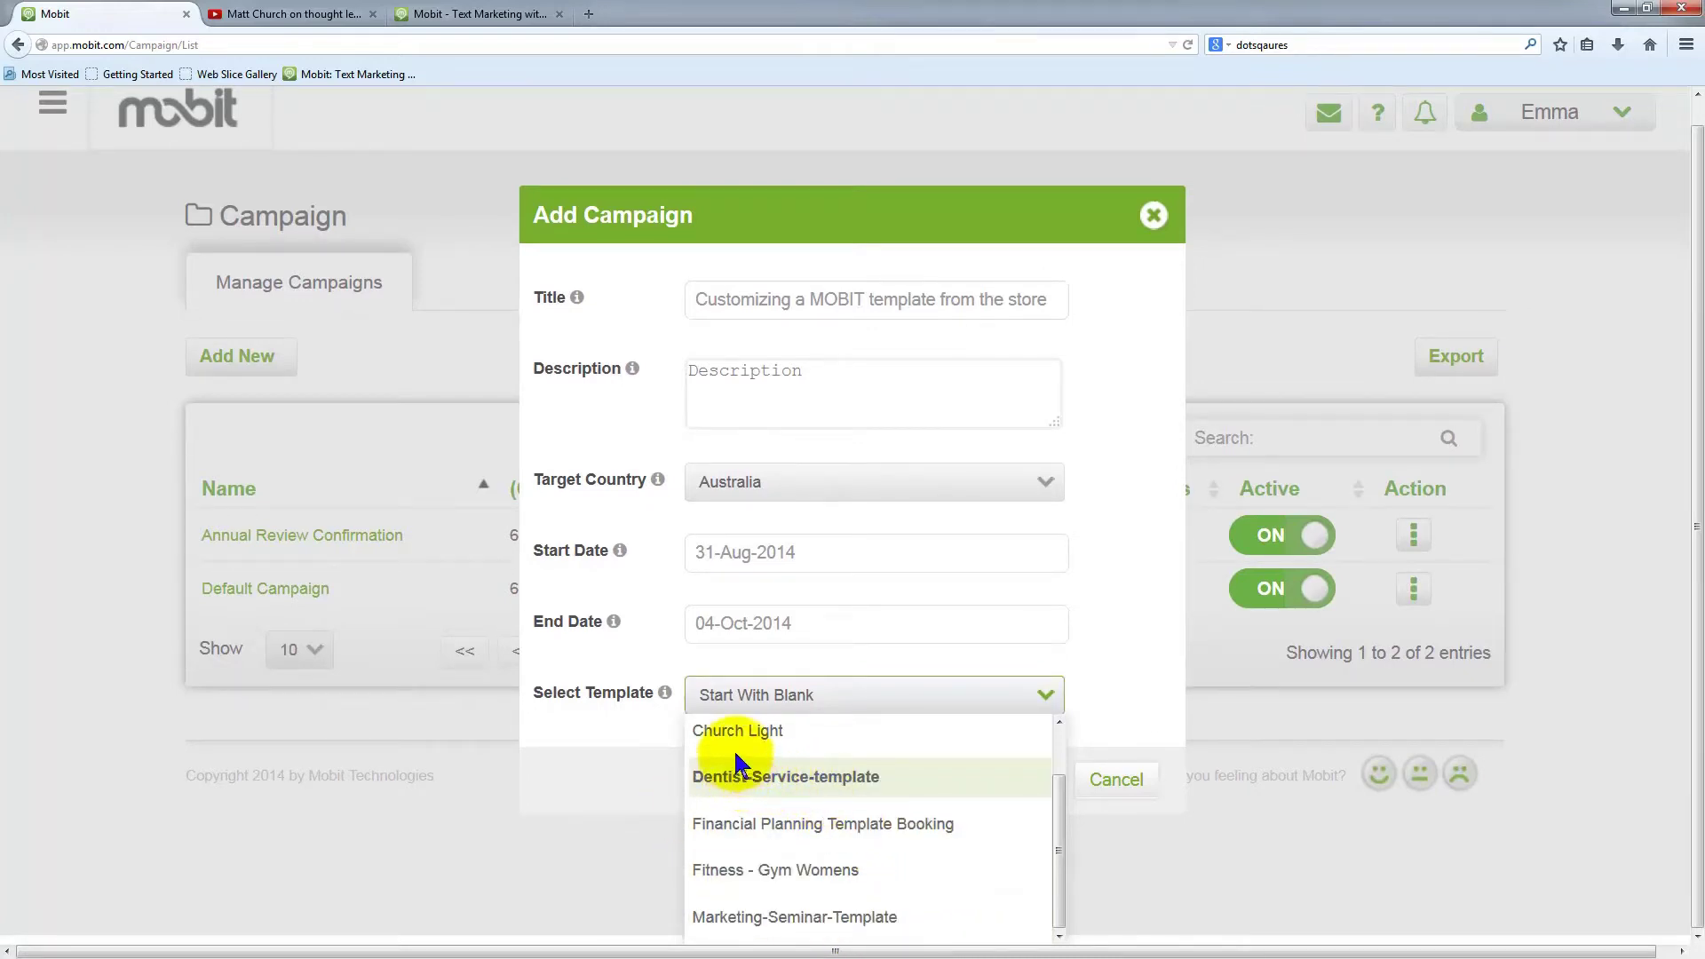
pyautogui.click(771, 731)
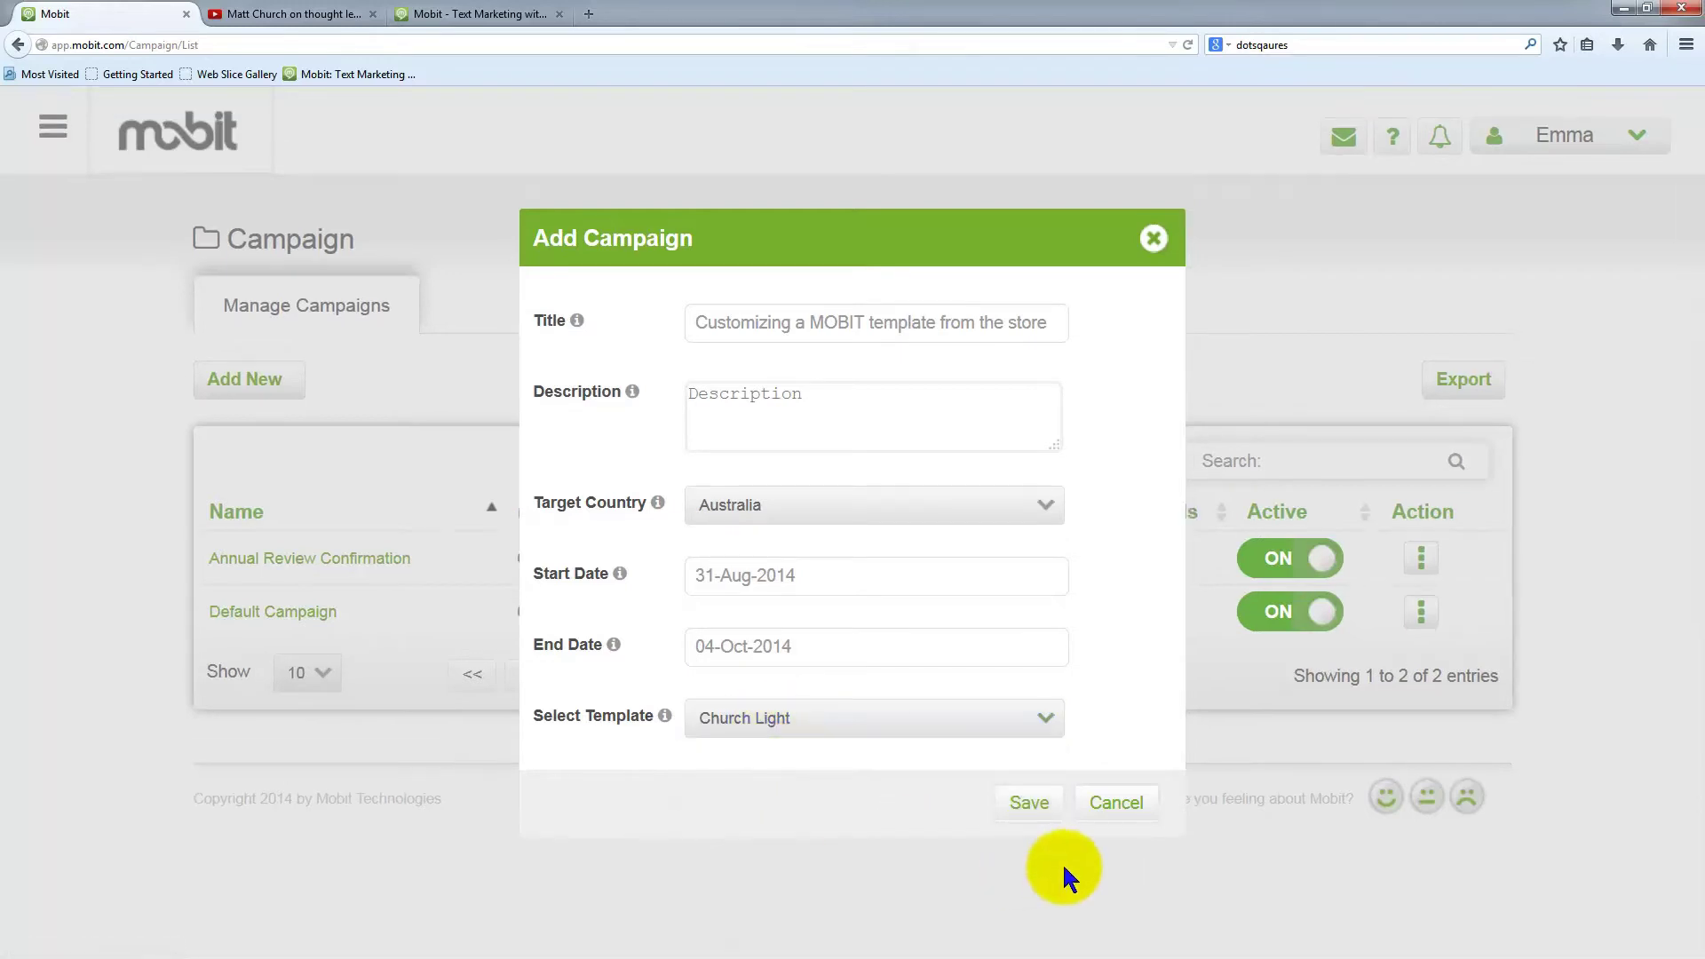
# Save the Church Light campaign and open its 'Power of Prayer' page in the Landing Page Editor
pyautogui.click(1023, 803)
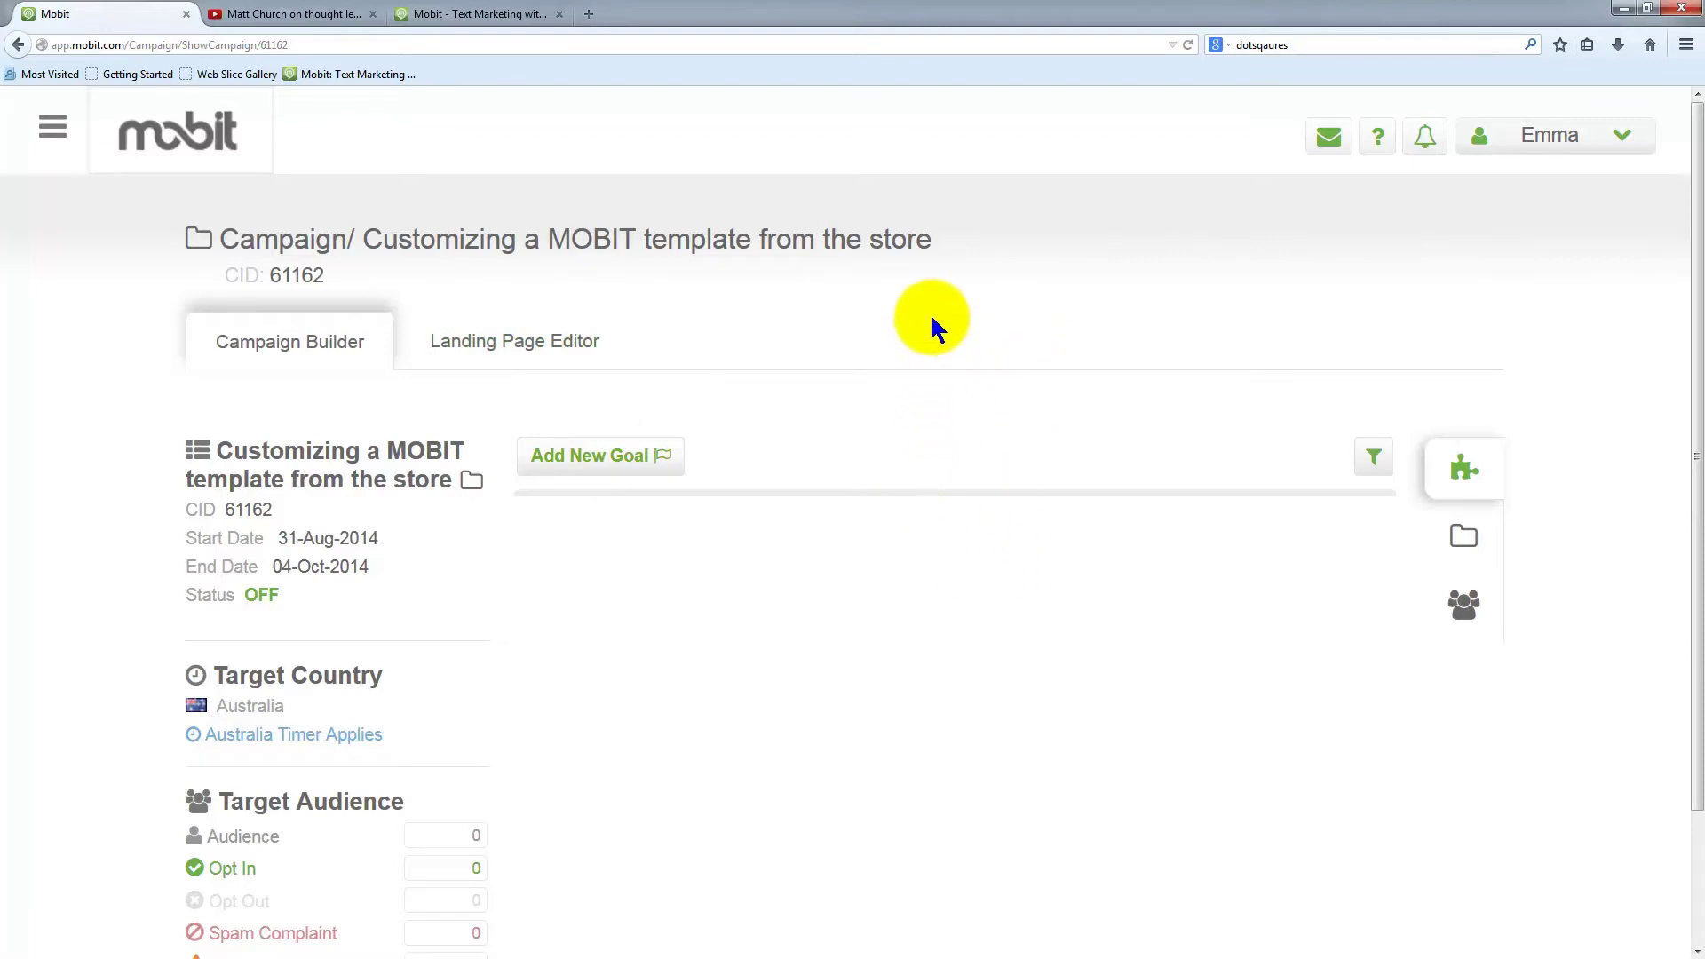
pyautogui.click(506, 350)
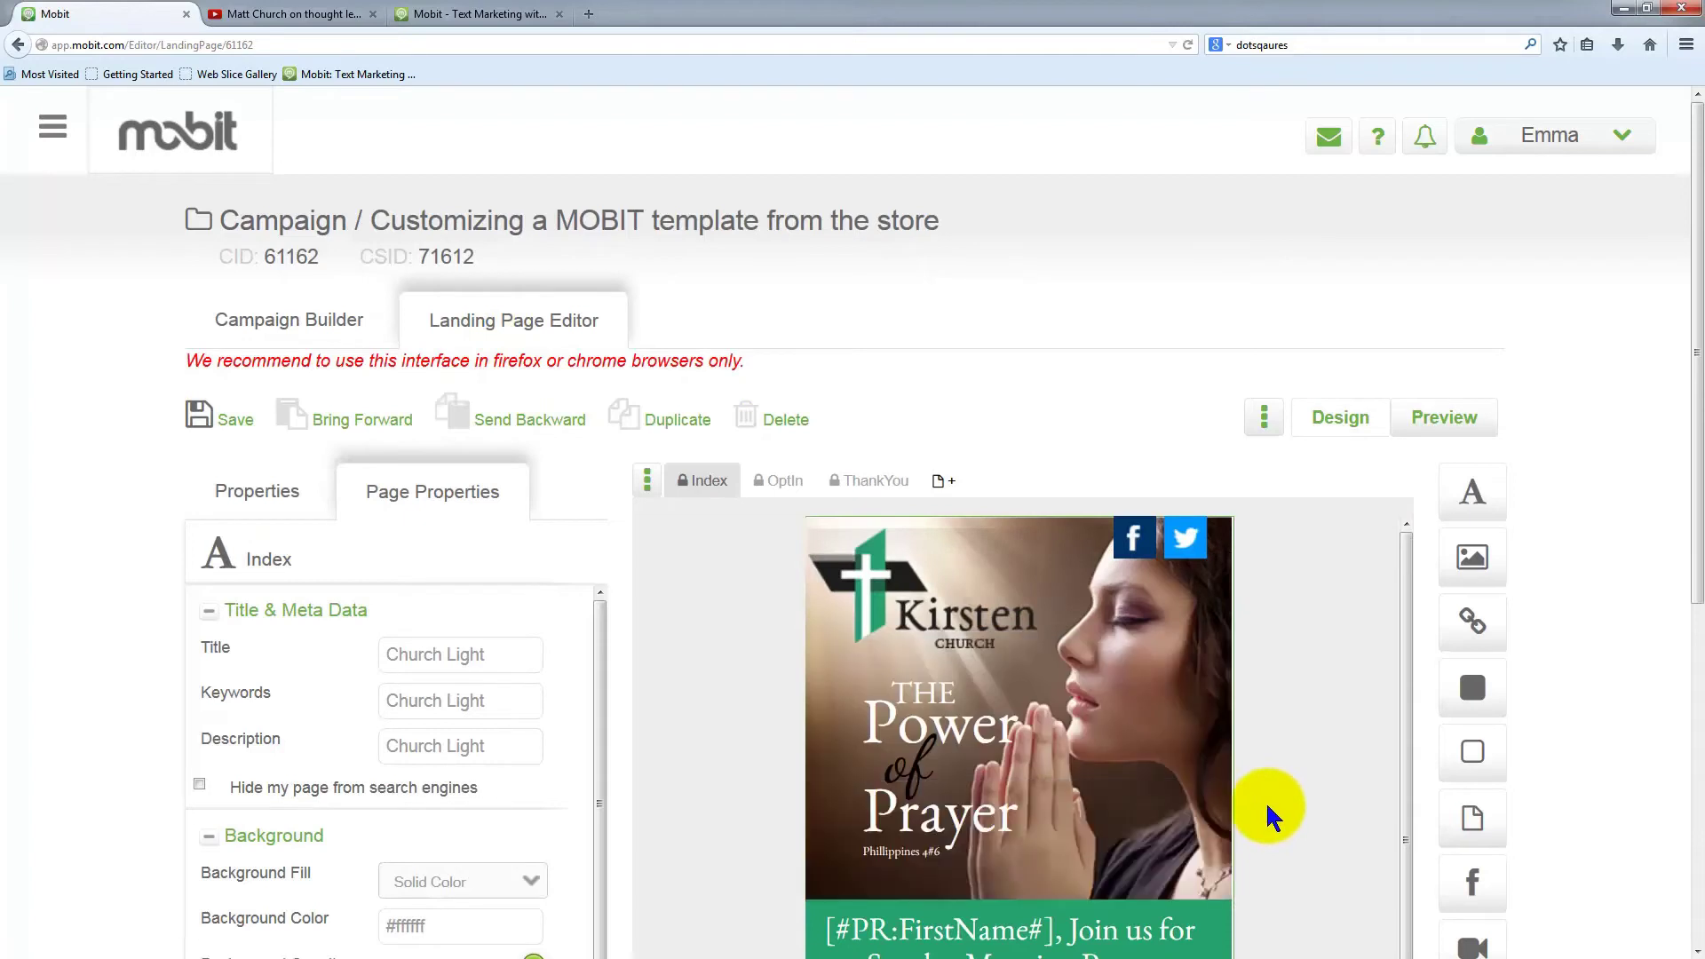
pyautogui.scroll(-1, 1261, 799)
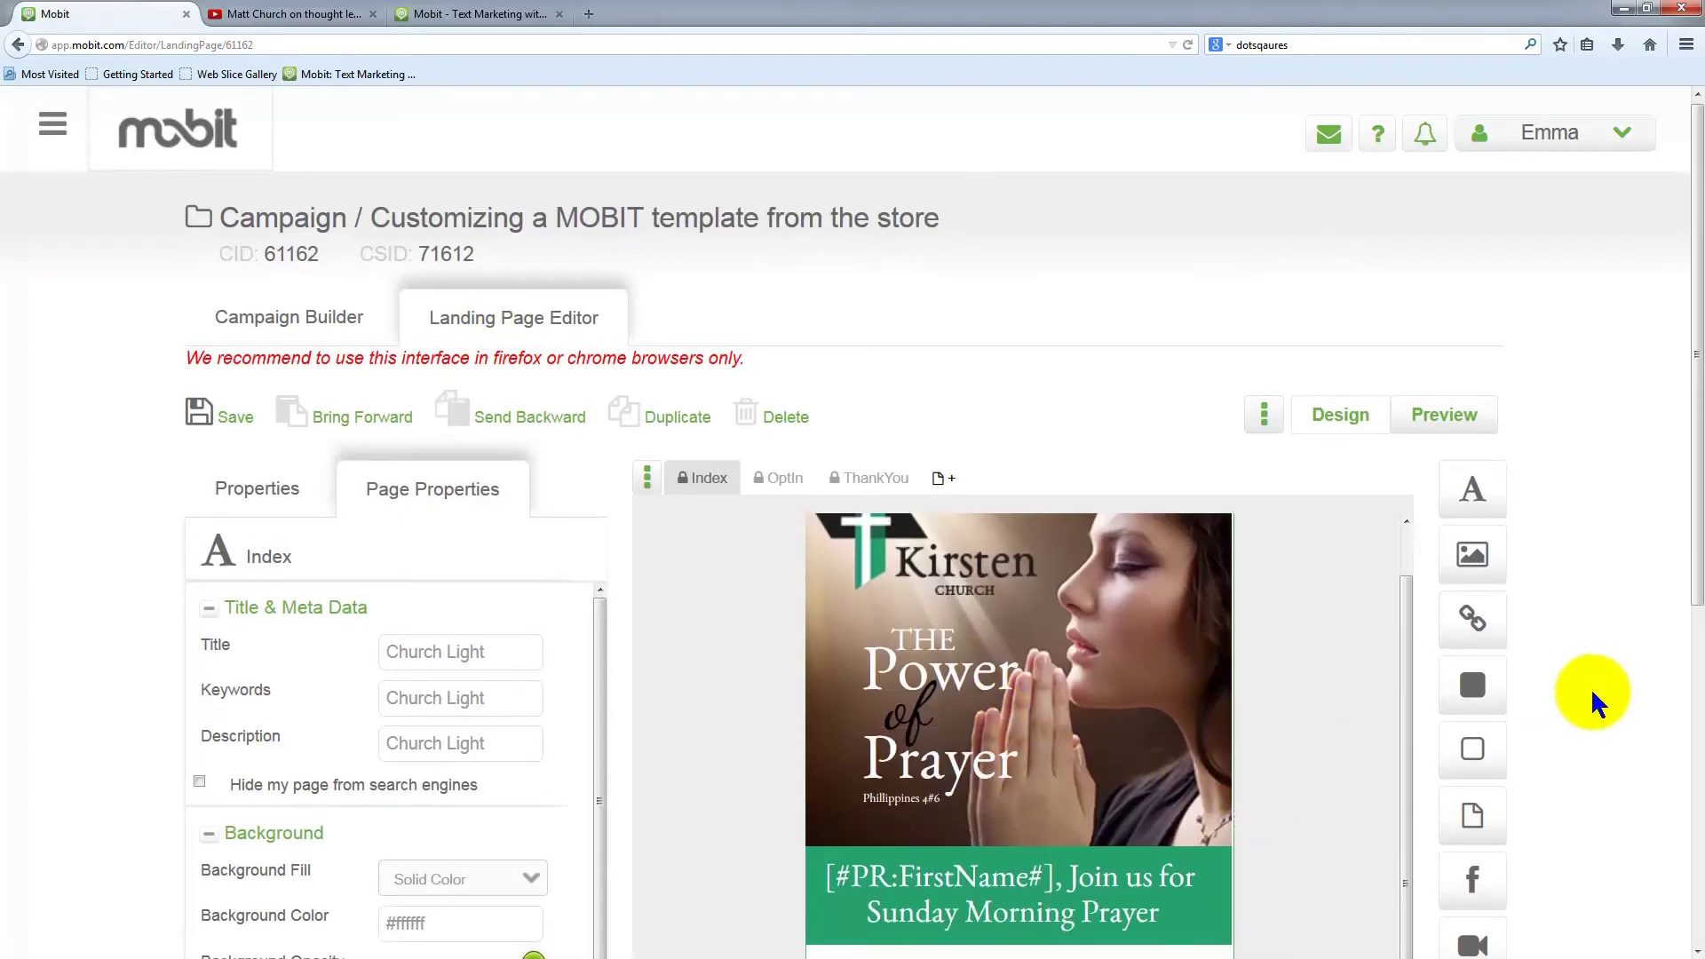
pyautogui.scroll(-3, 1563, 675)
pyautogui.scroll(5, 1288, 668)
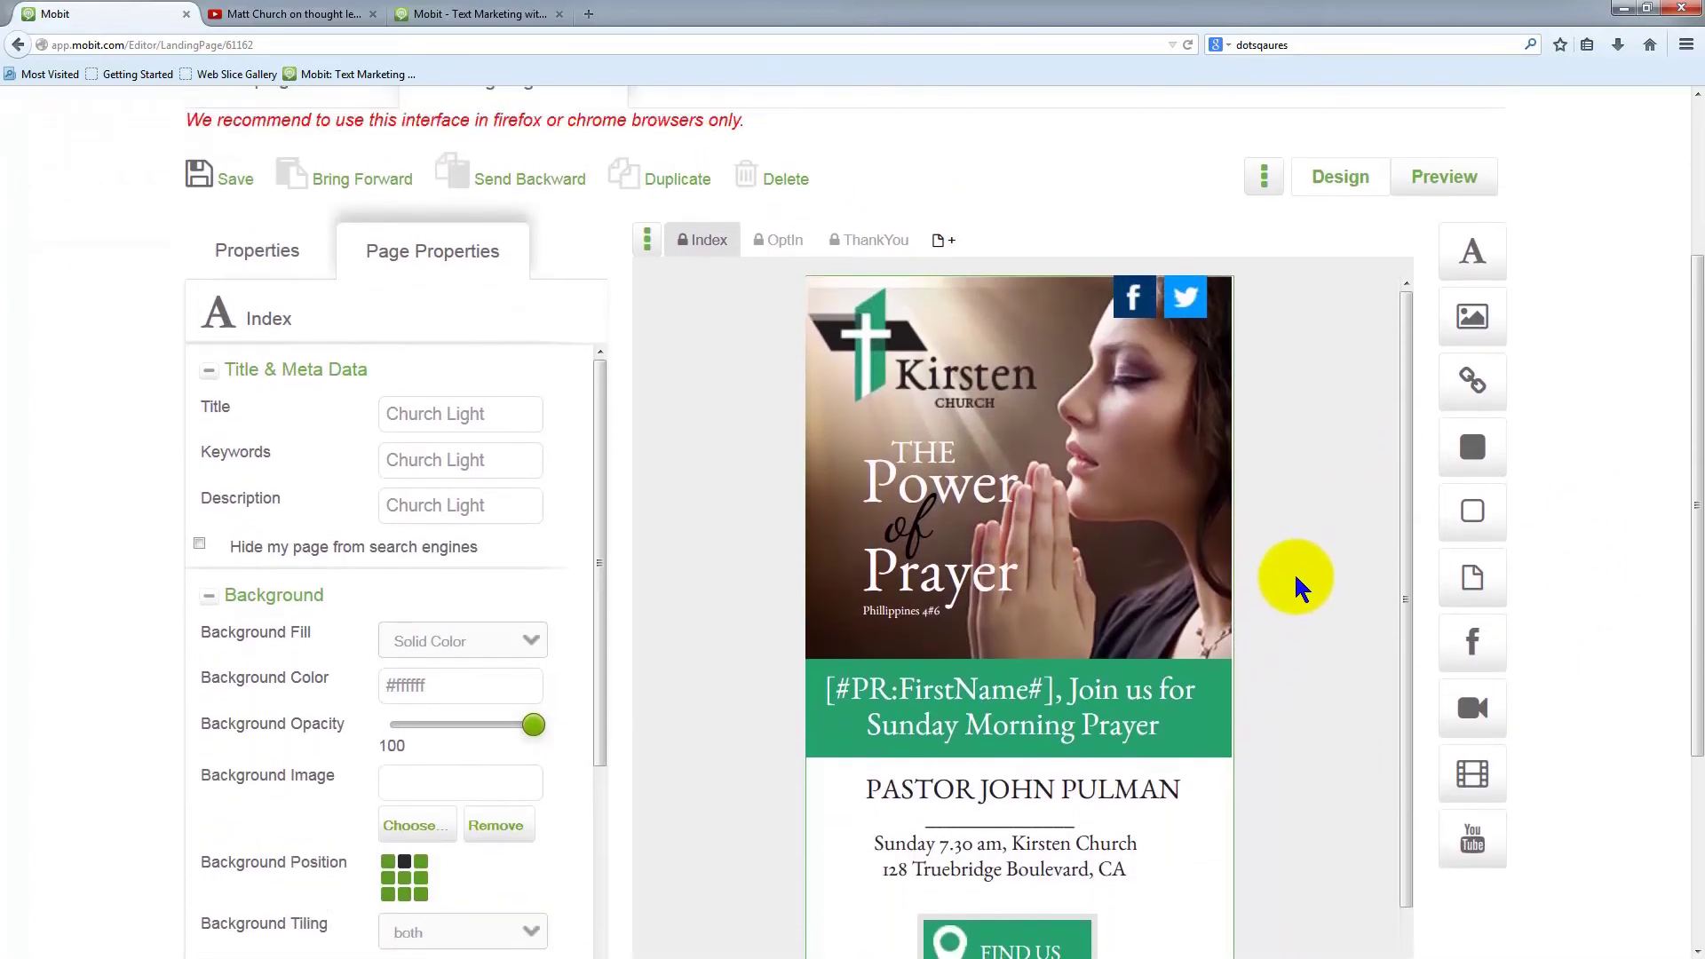
# Shift the welcome headline slightly right on the banner
pyautogui.scroll(-3, 1297, 776)
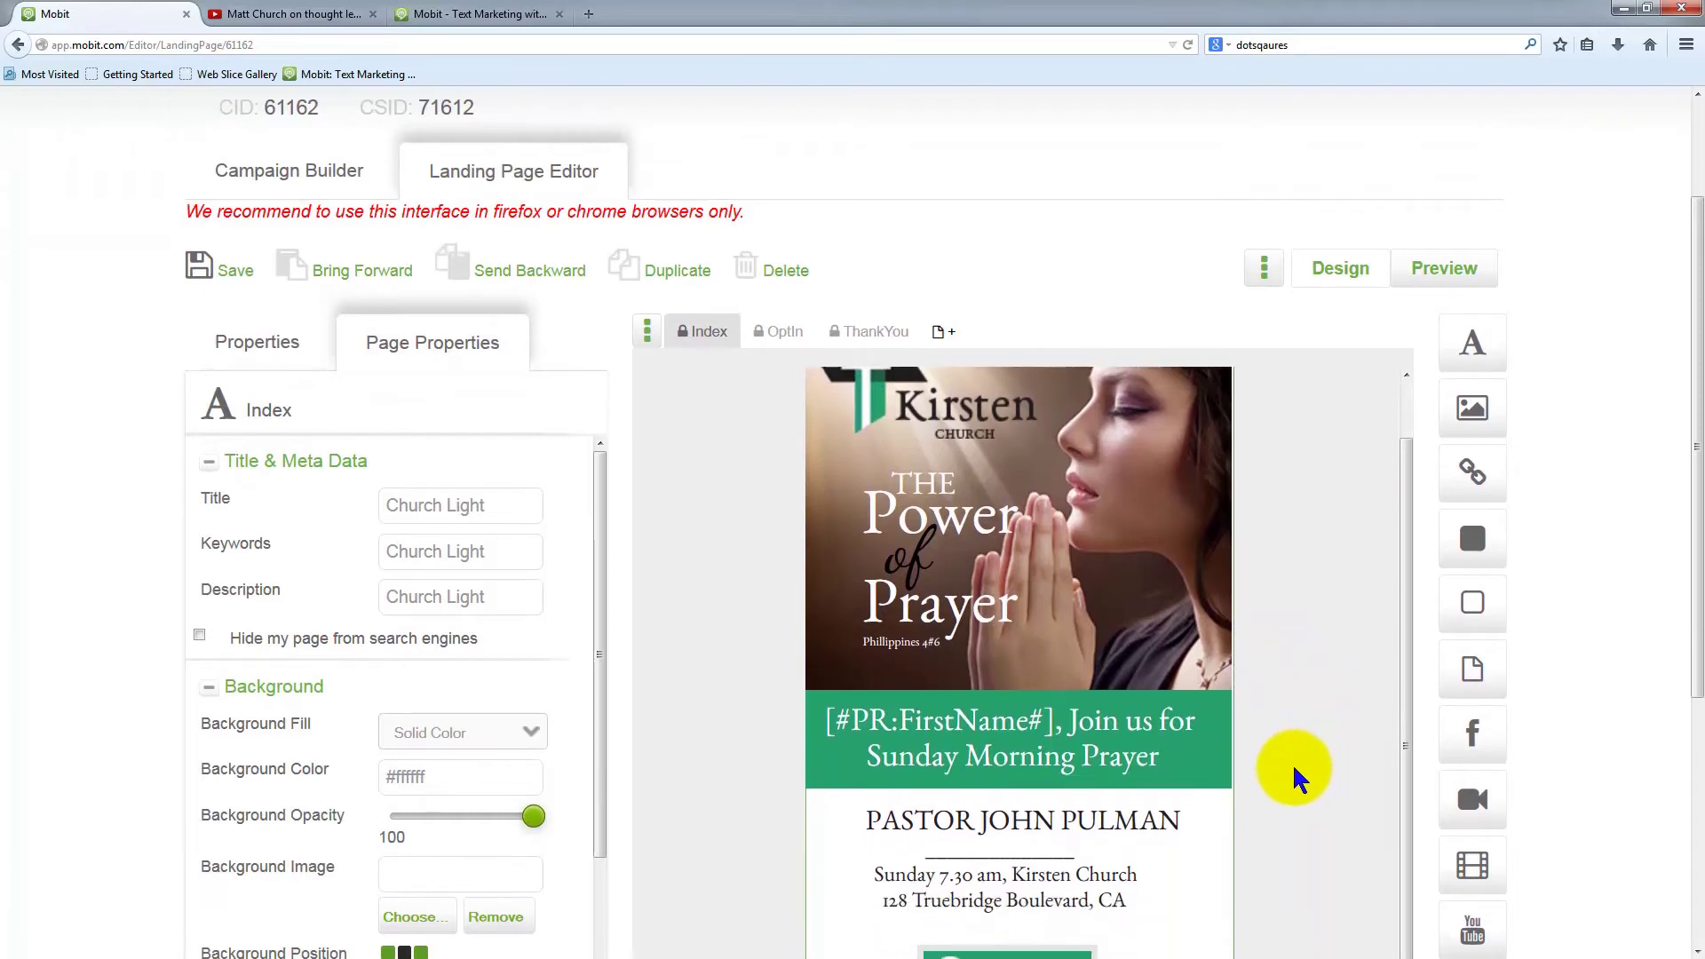
pyautogui.scroll(-1, 1188, 742)
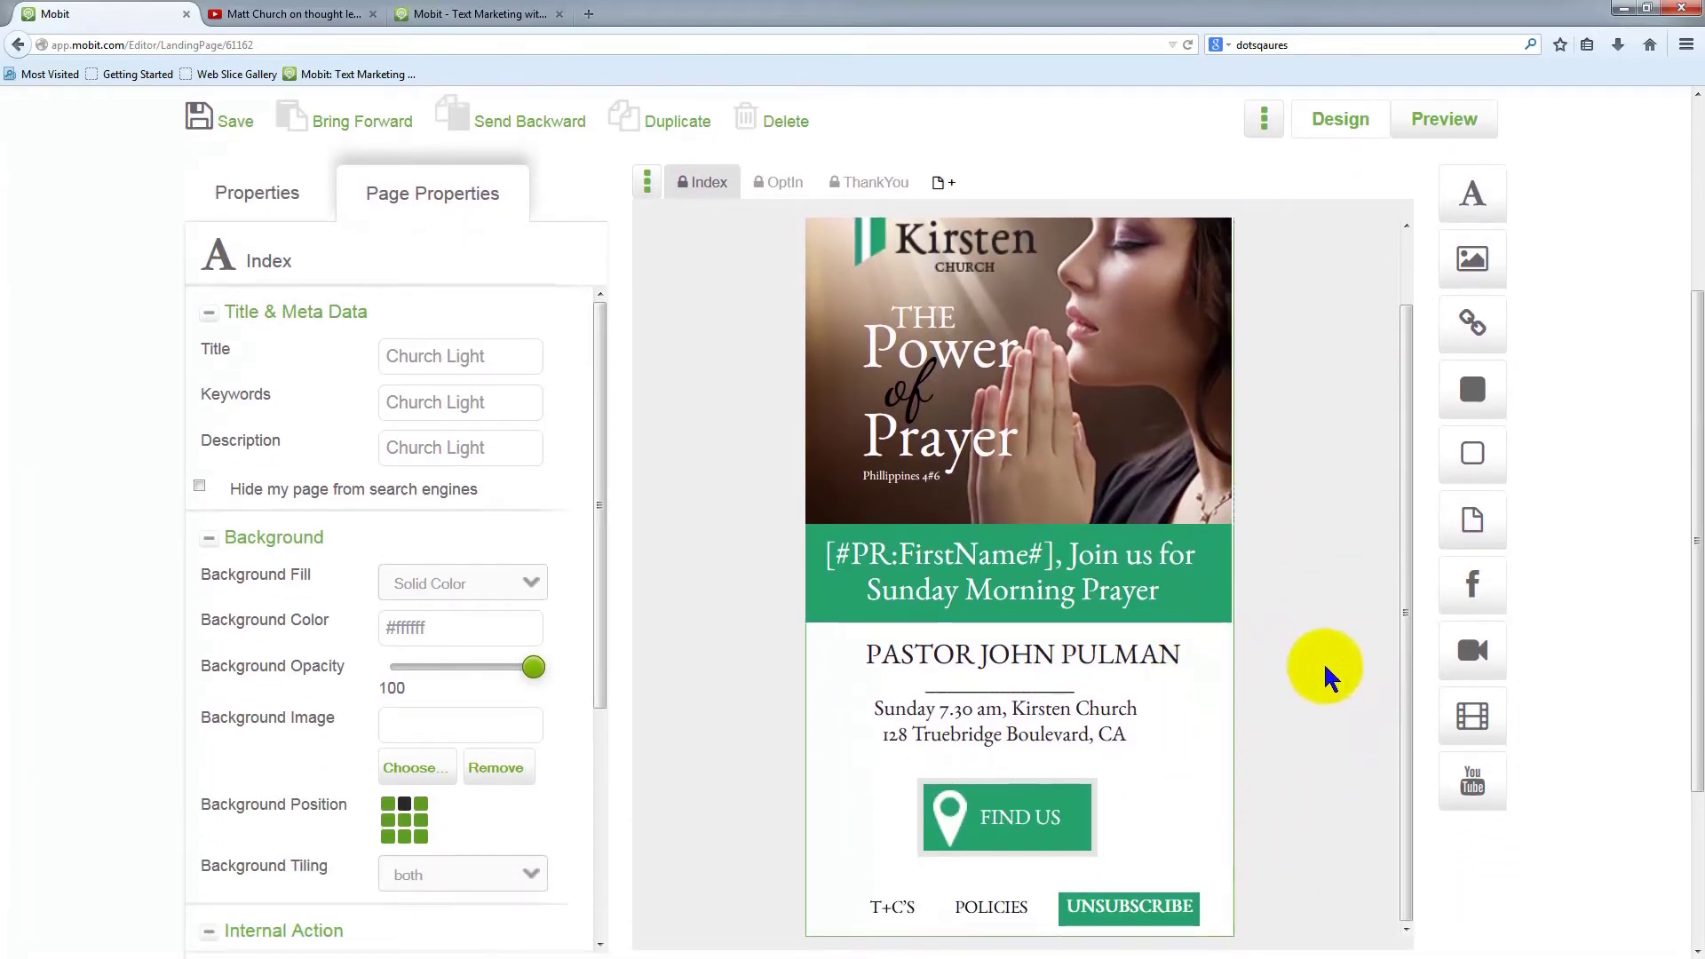
pyautogui.scroll(1, 1329, 679)
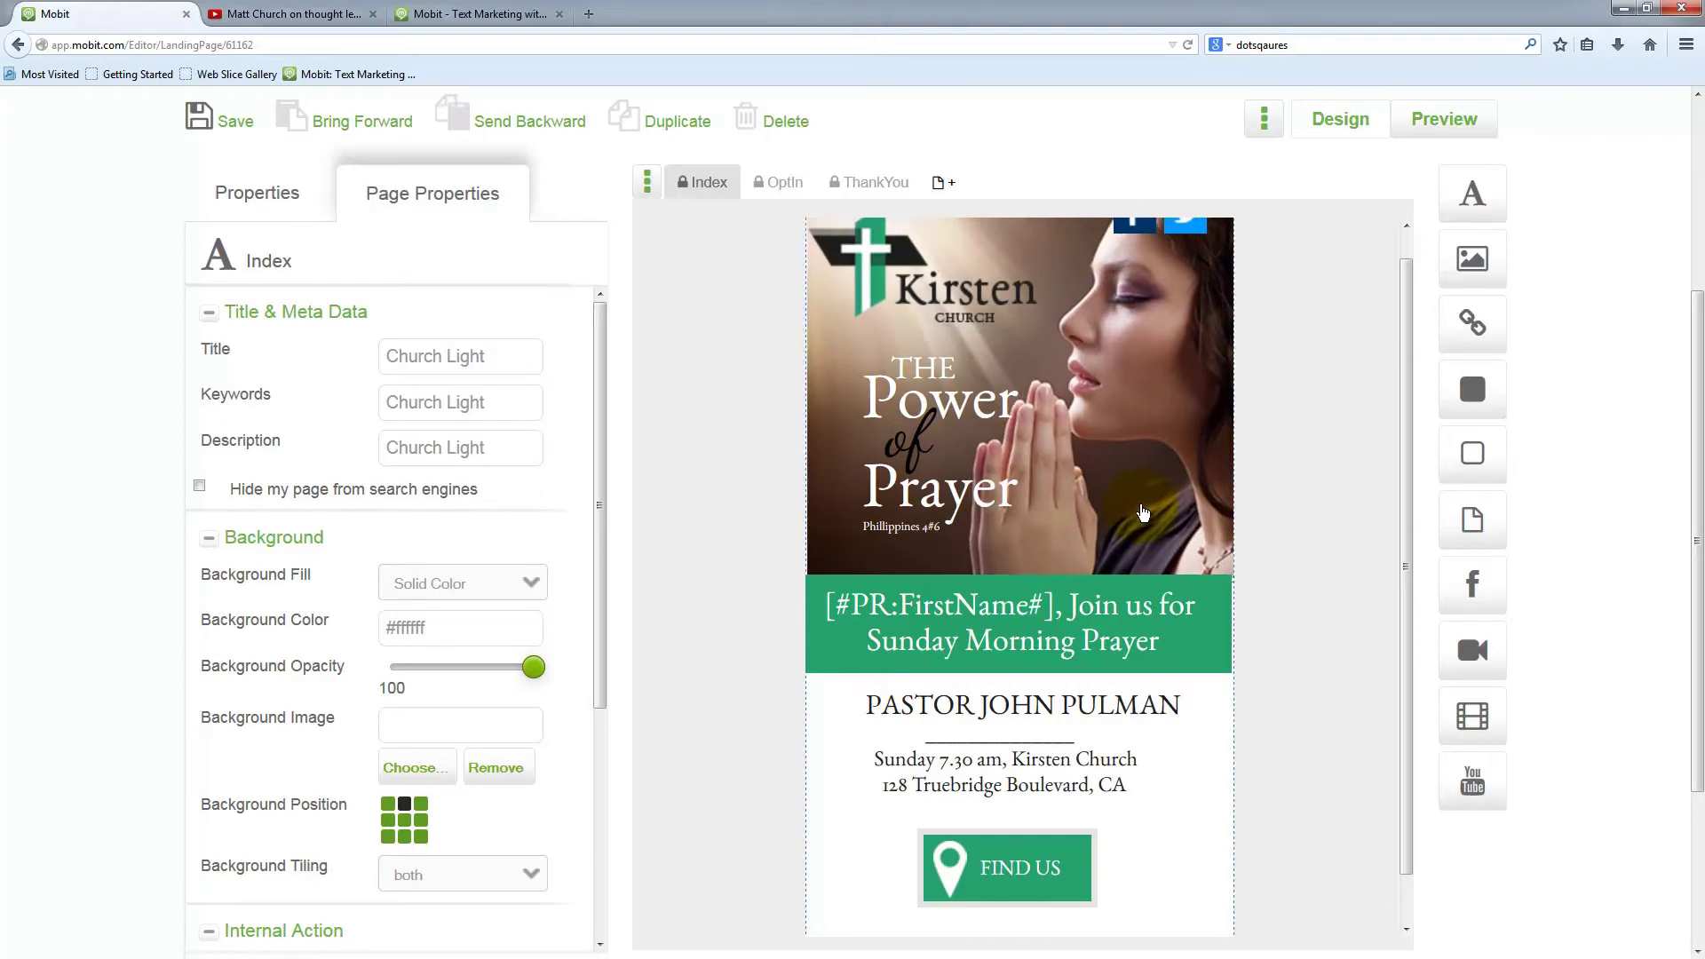
pyautogui.click(1139, 513)
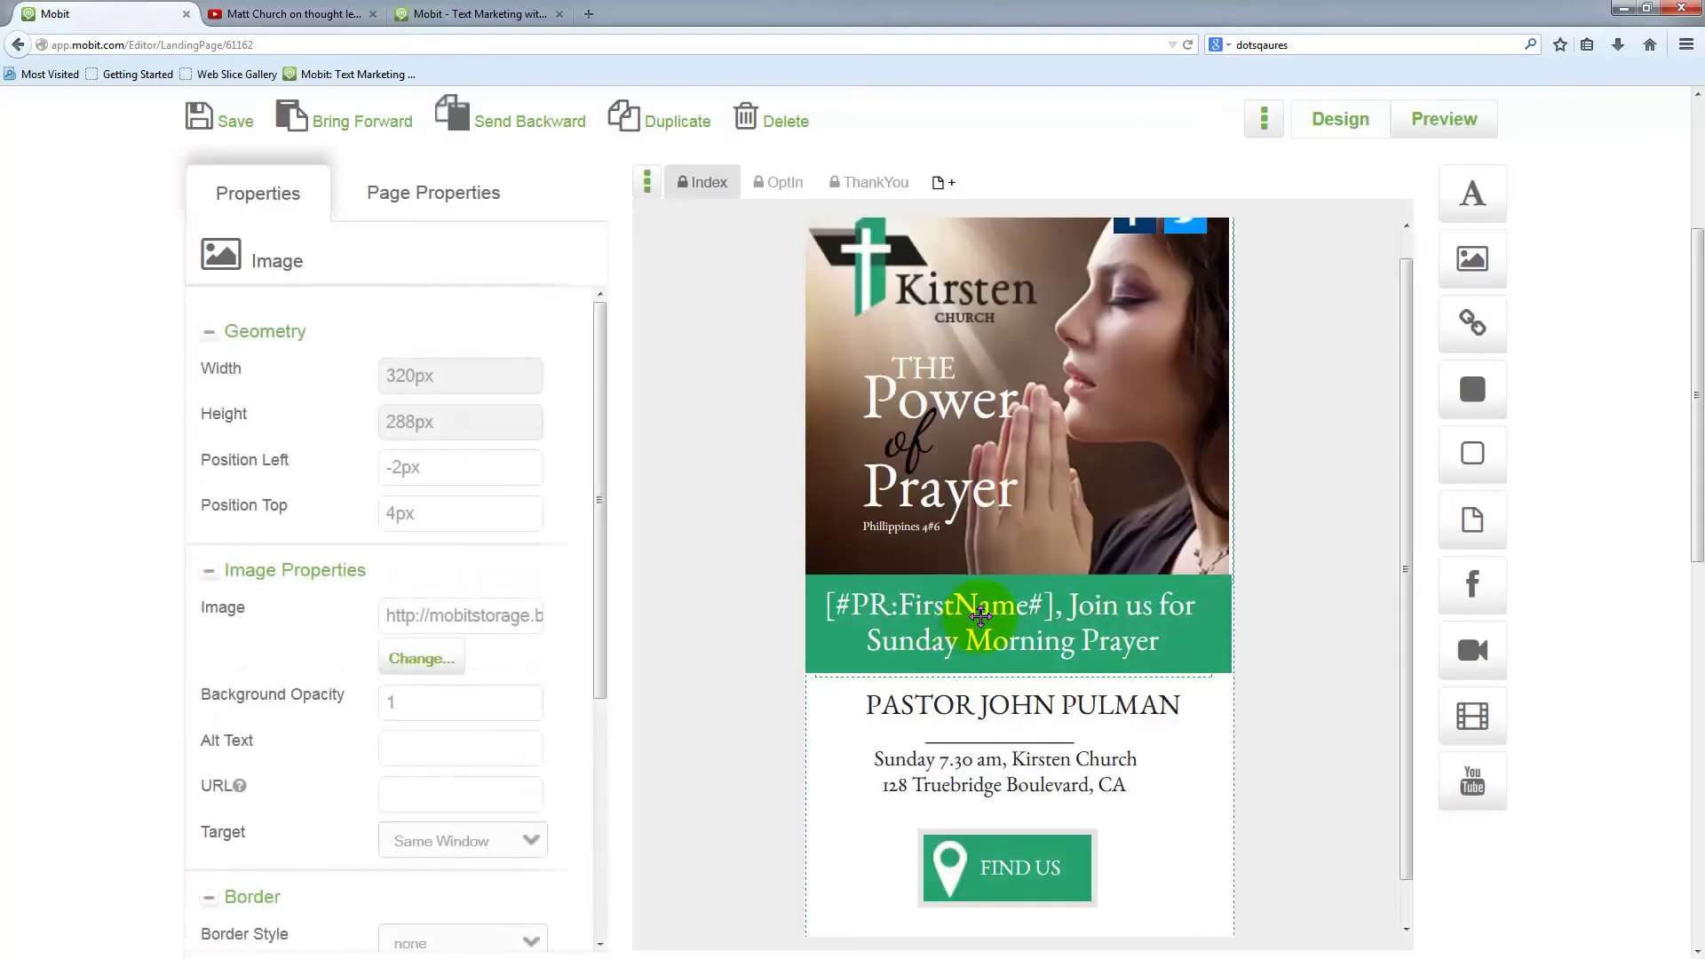
pyautogui.moveTo(965, 617); pyautogui.dragTo(997, 621)
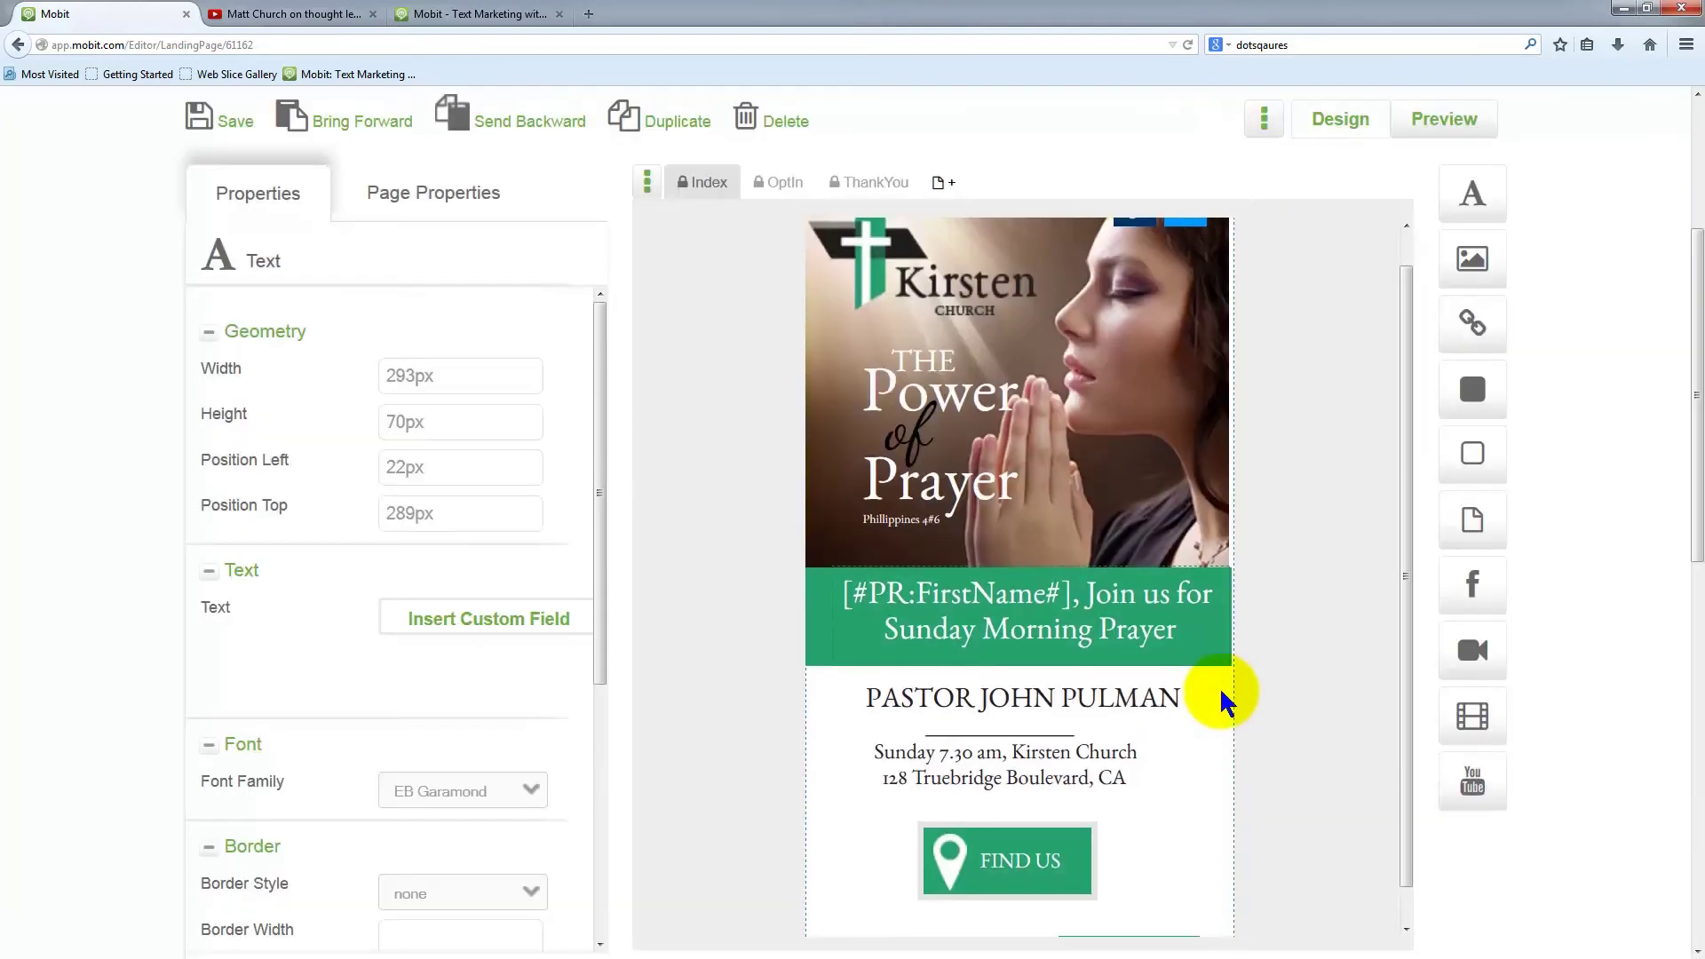
# Nudge the map pin and FIND US button slightly right, then open a new browser tab
pyautogui.scroll(-5, 1275, 791)
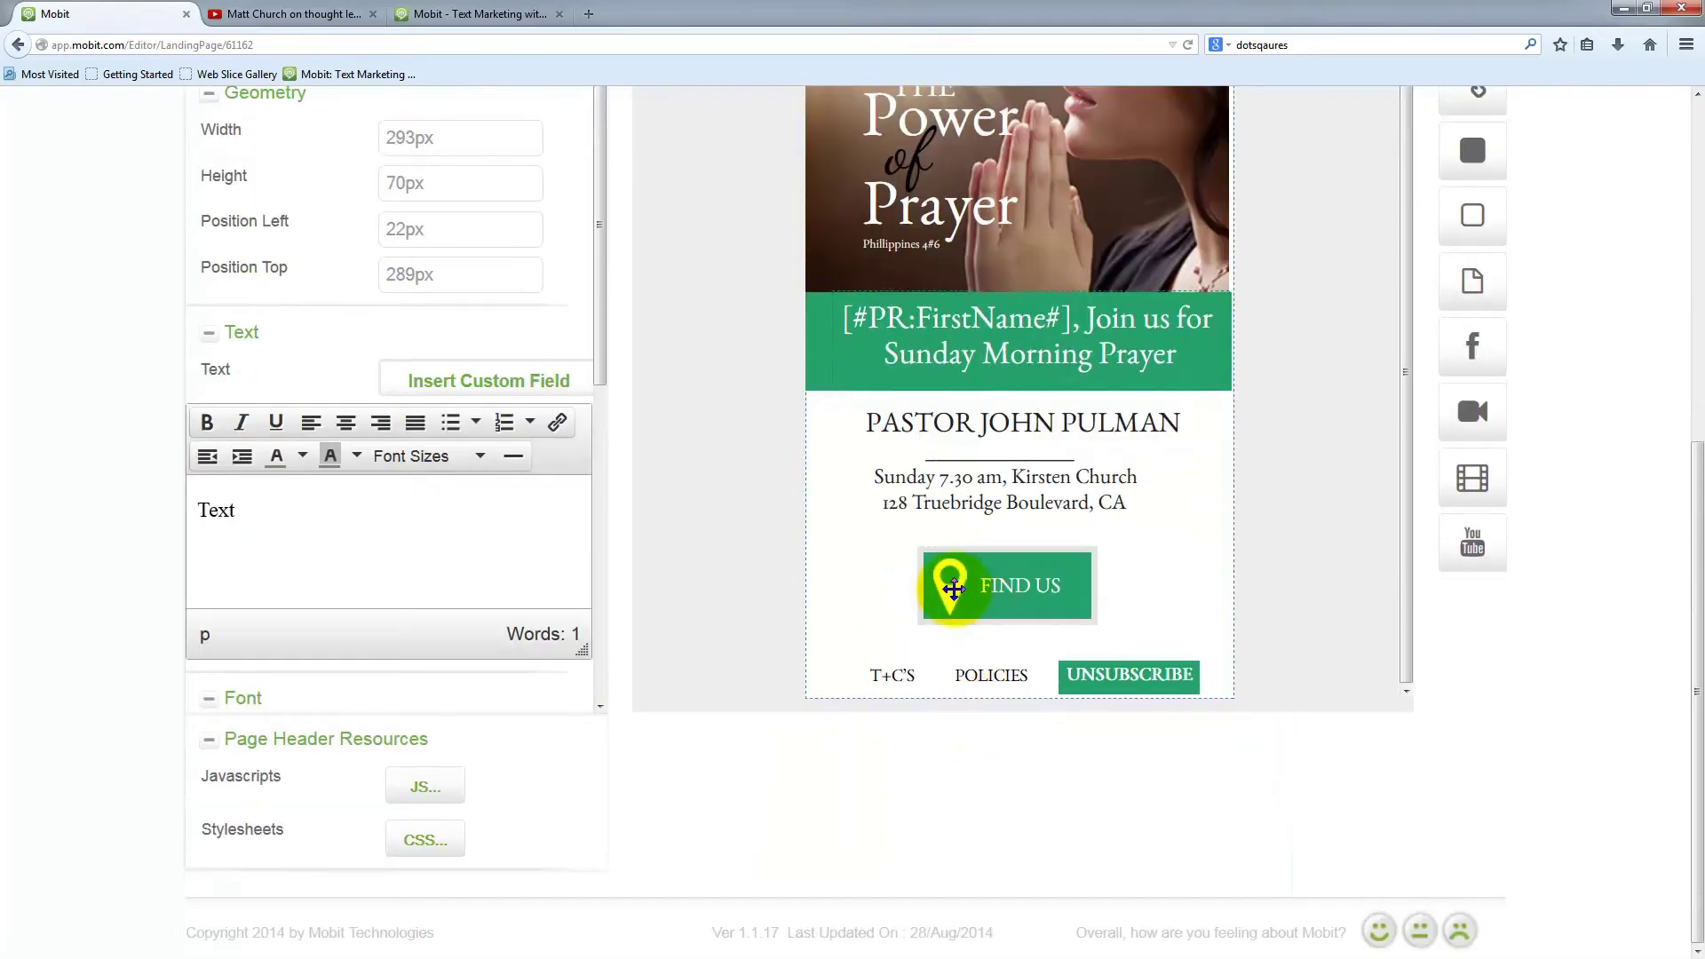
pyautogui.click(955, 595)
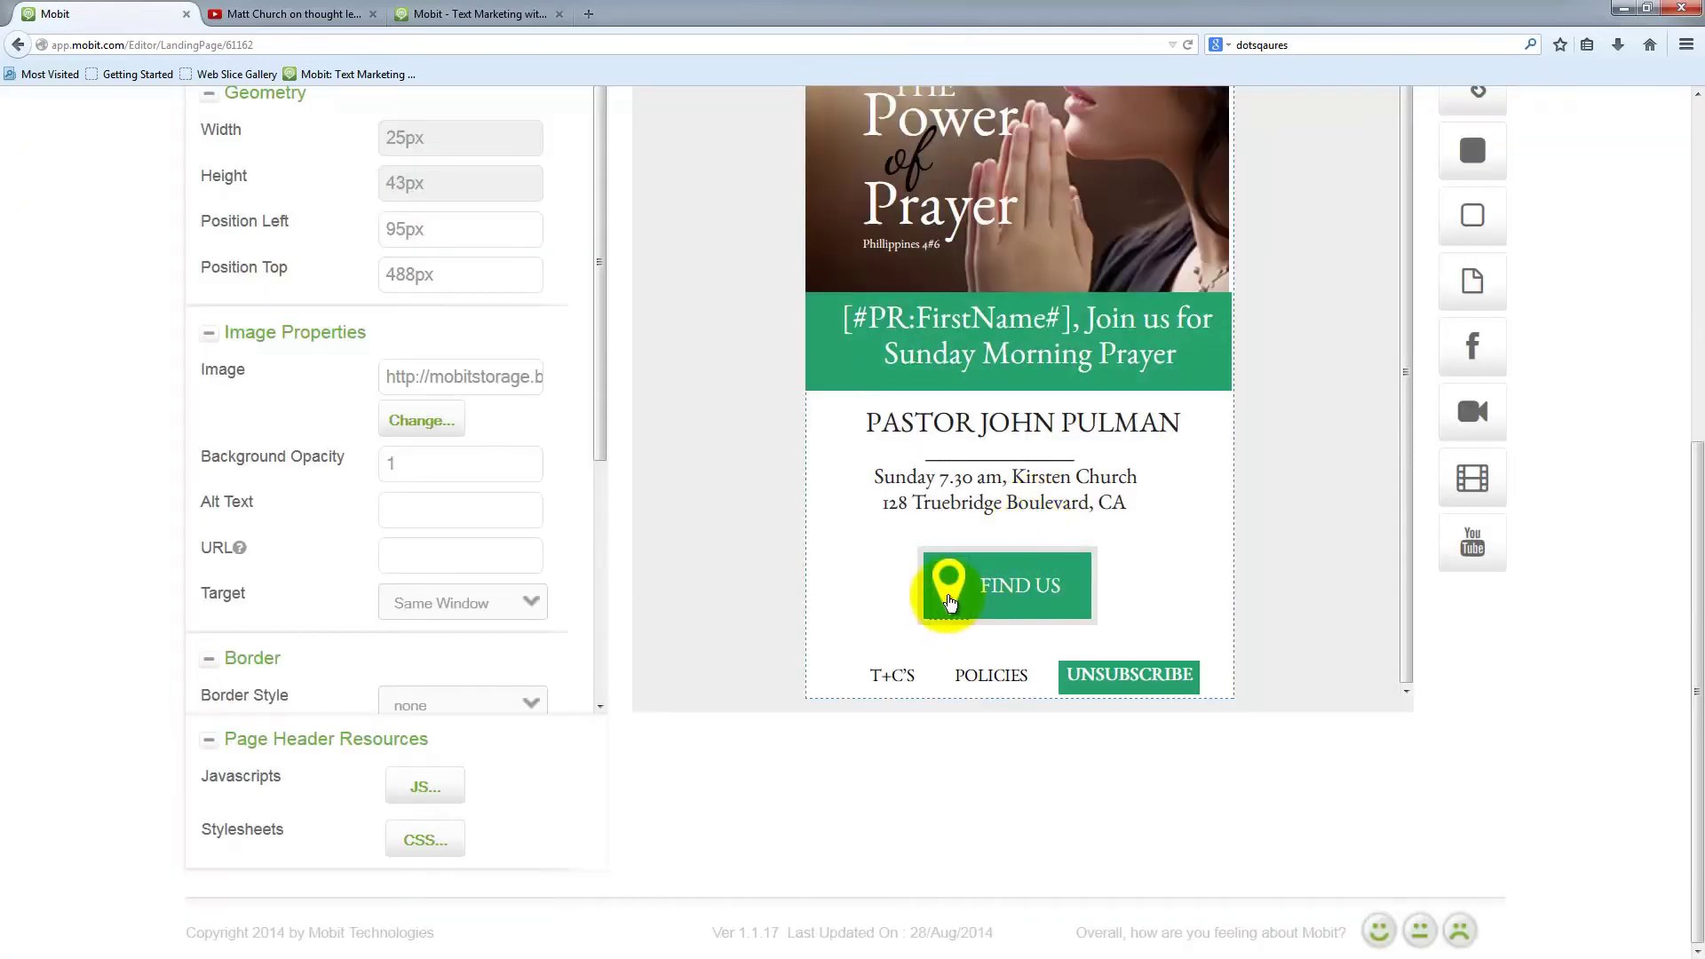
pyautogui.moveTo(950, 602); pyautogui.dragTo(965, 604)
pyautogui.click(1271, 595)
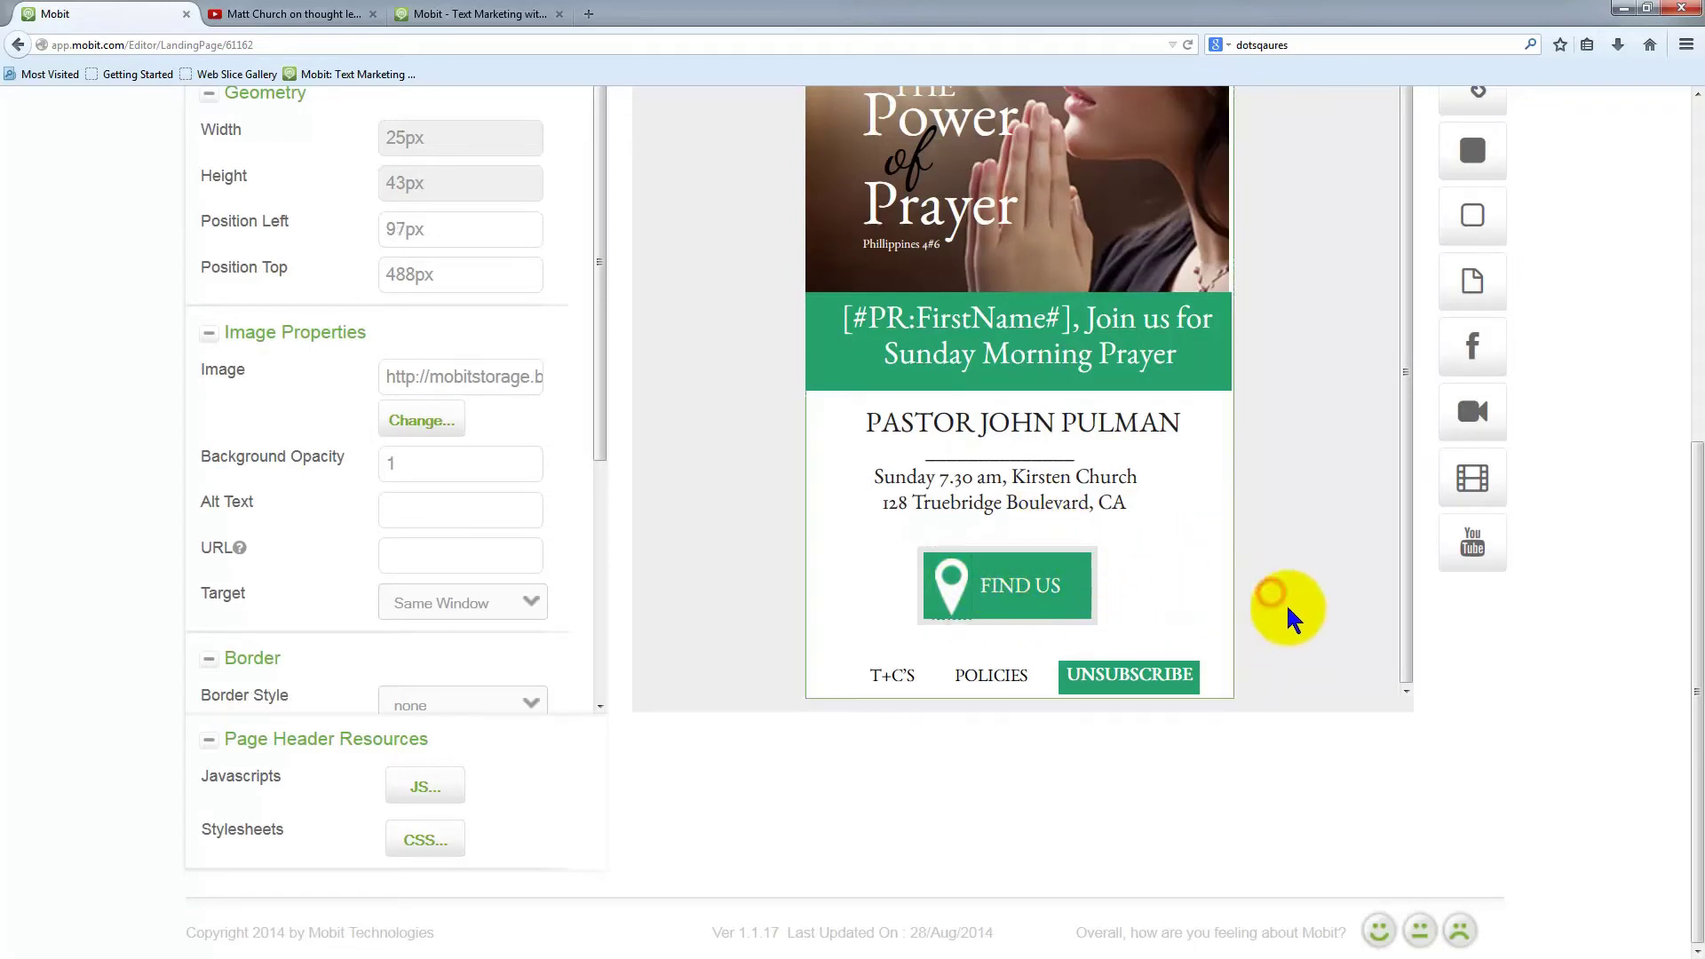
pyautogui.scroll(2, 1324, 563)
pyautogui.scroll(-2, 1058, 591)
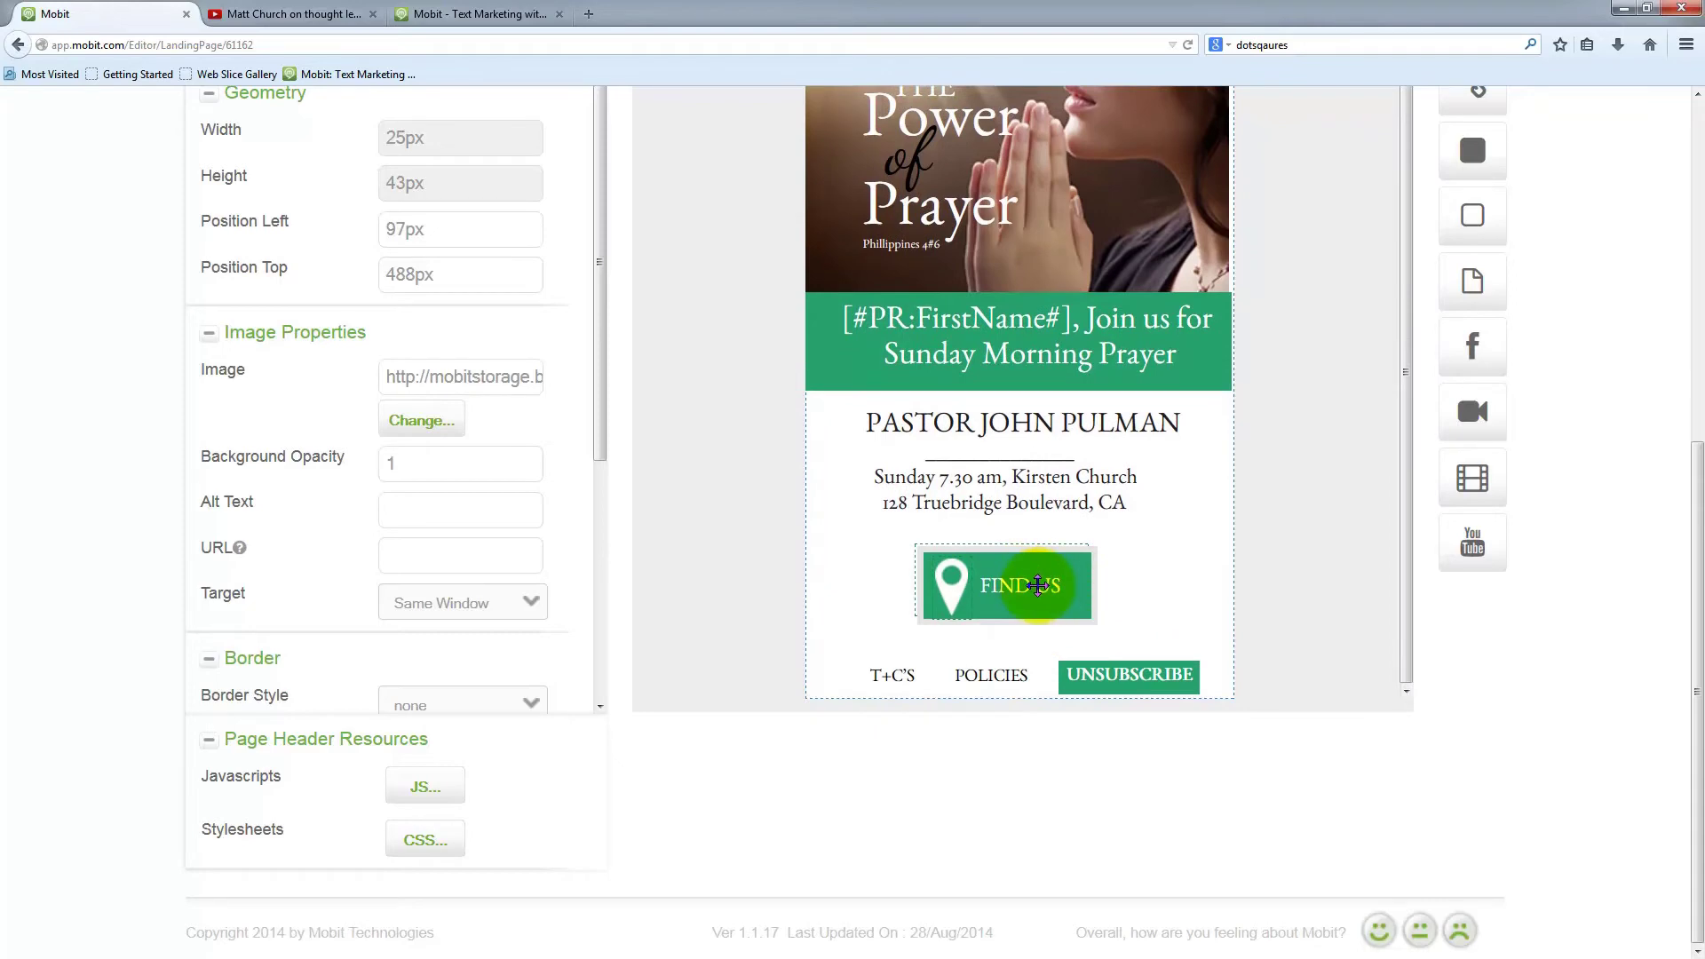
pyautogui.moveTo(1030, 586); pyautogui.dragTo(1028, 589)
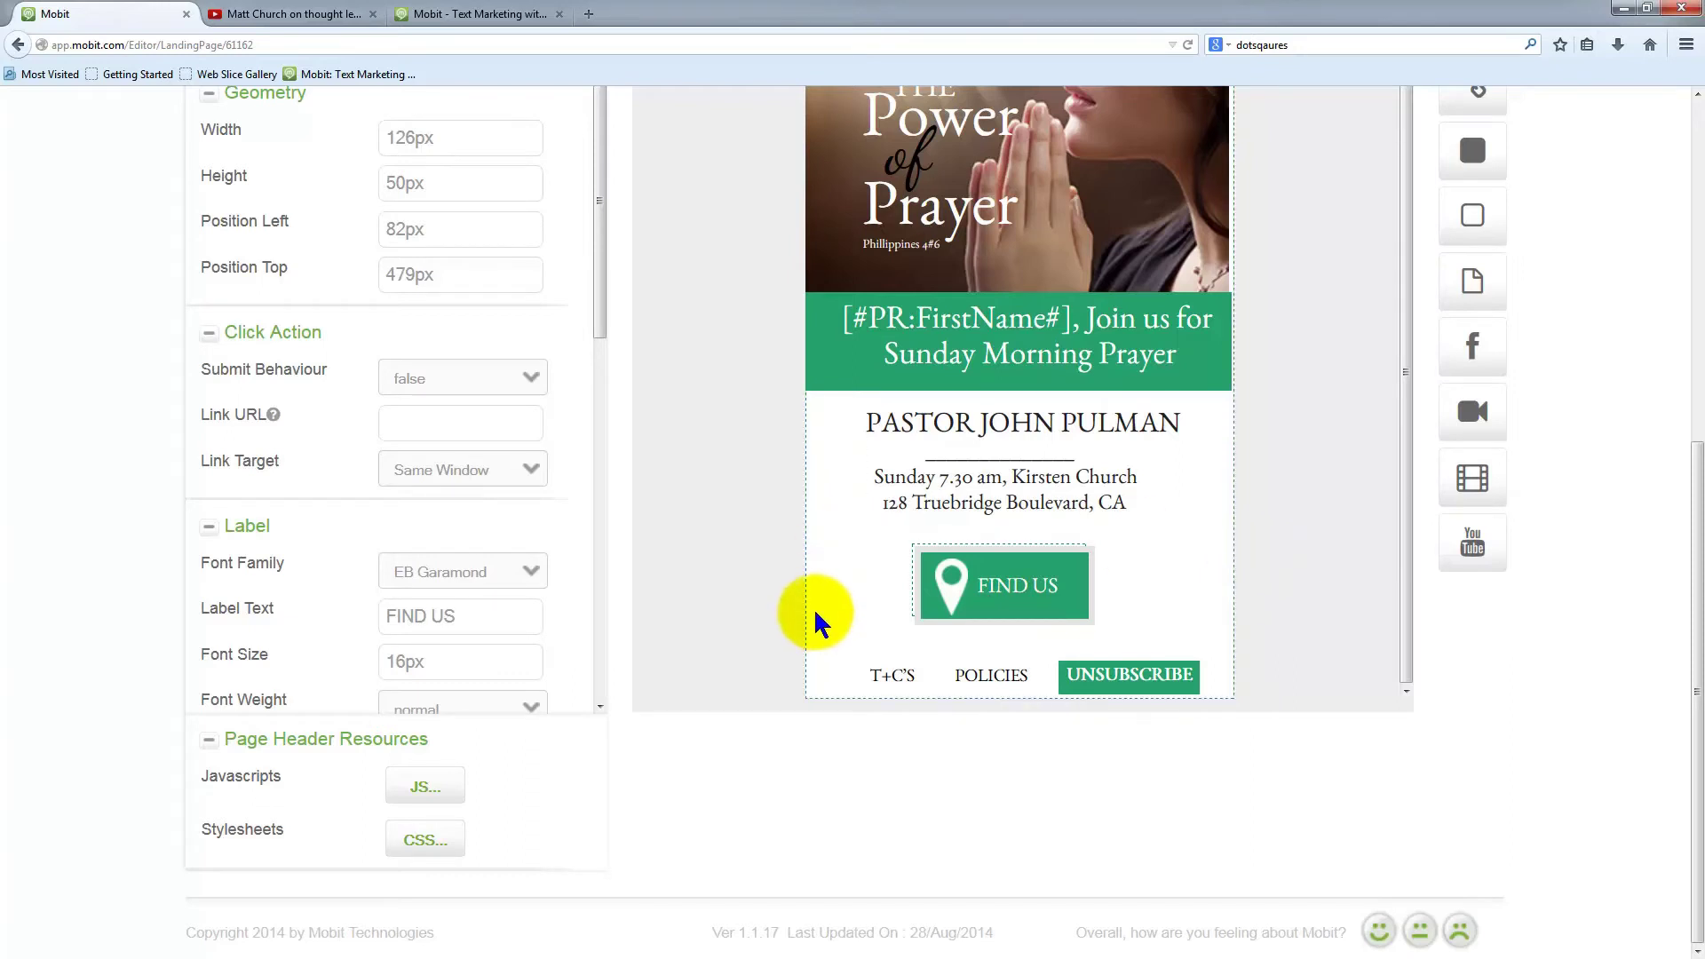
pyautogui.click(589, 16)
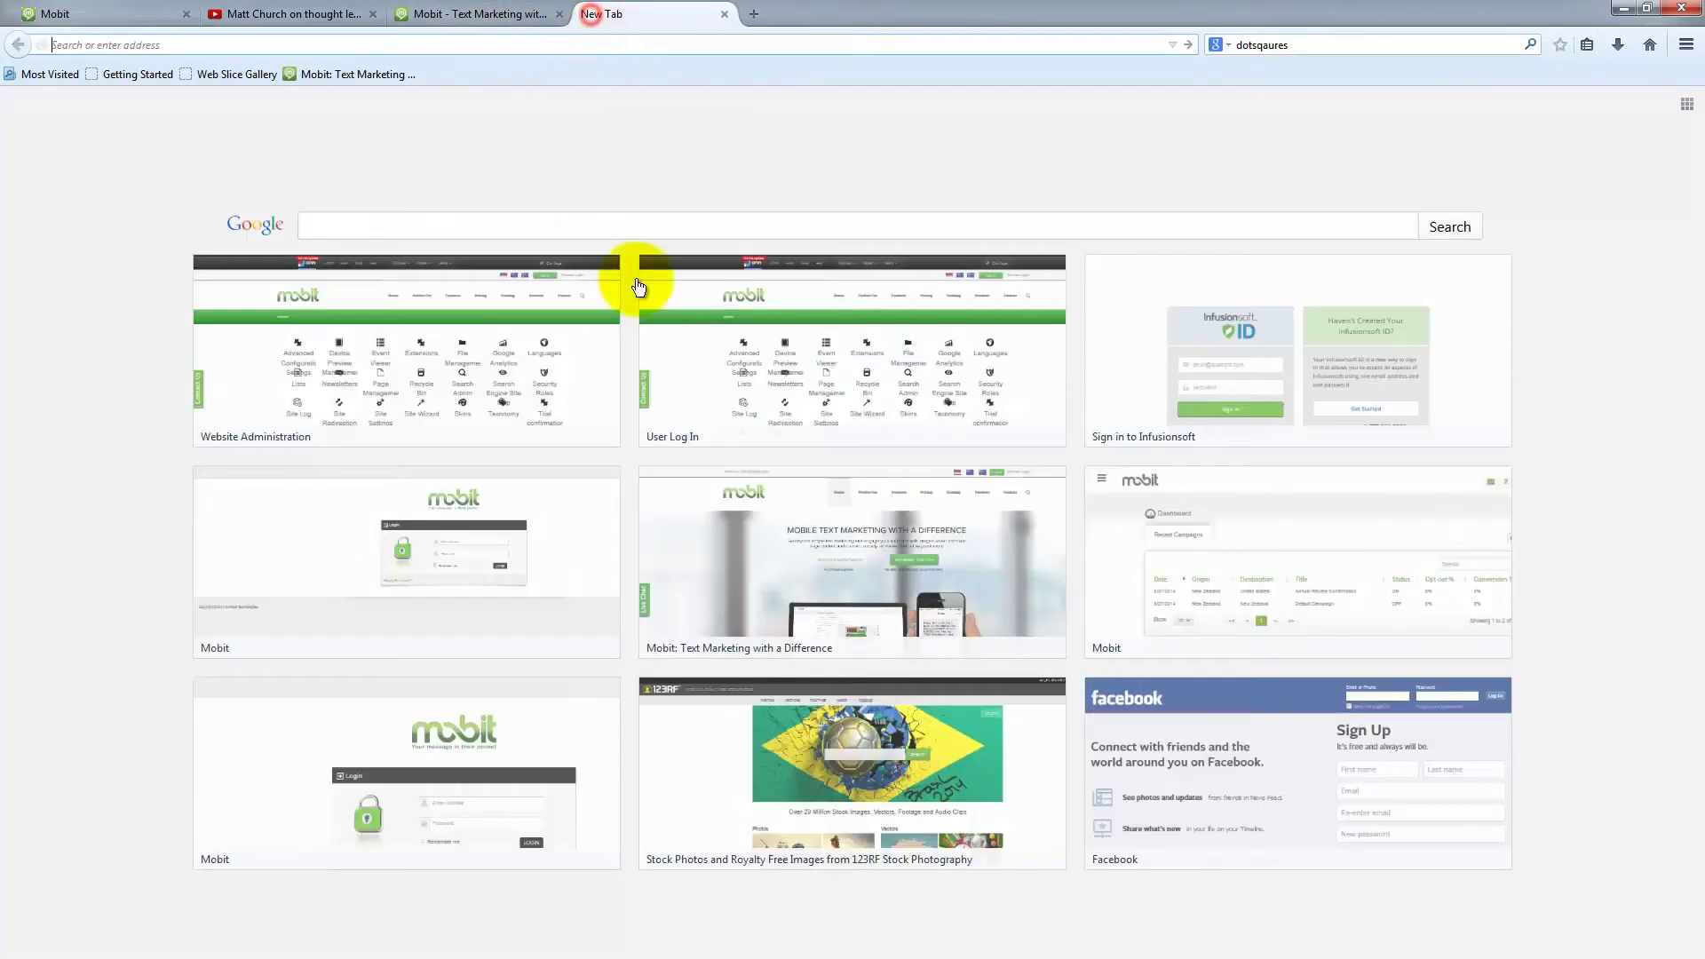
# Find the recently searched street address in Google Maps, copy its link, and return to Mobit
pyautogui.click(1307, 42)
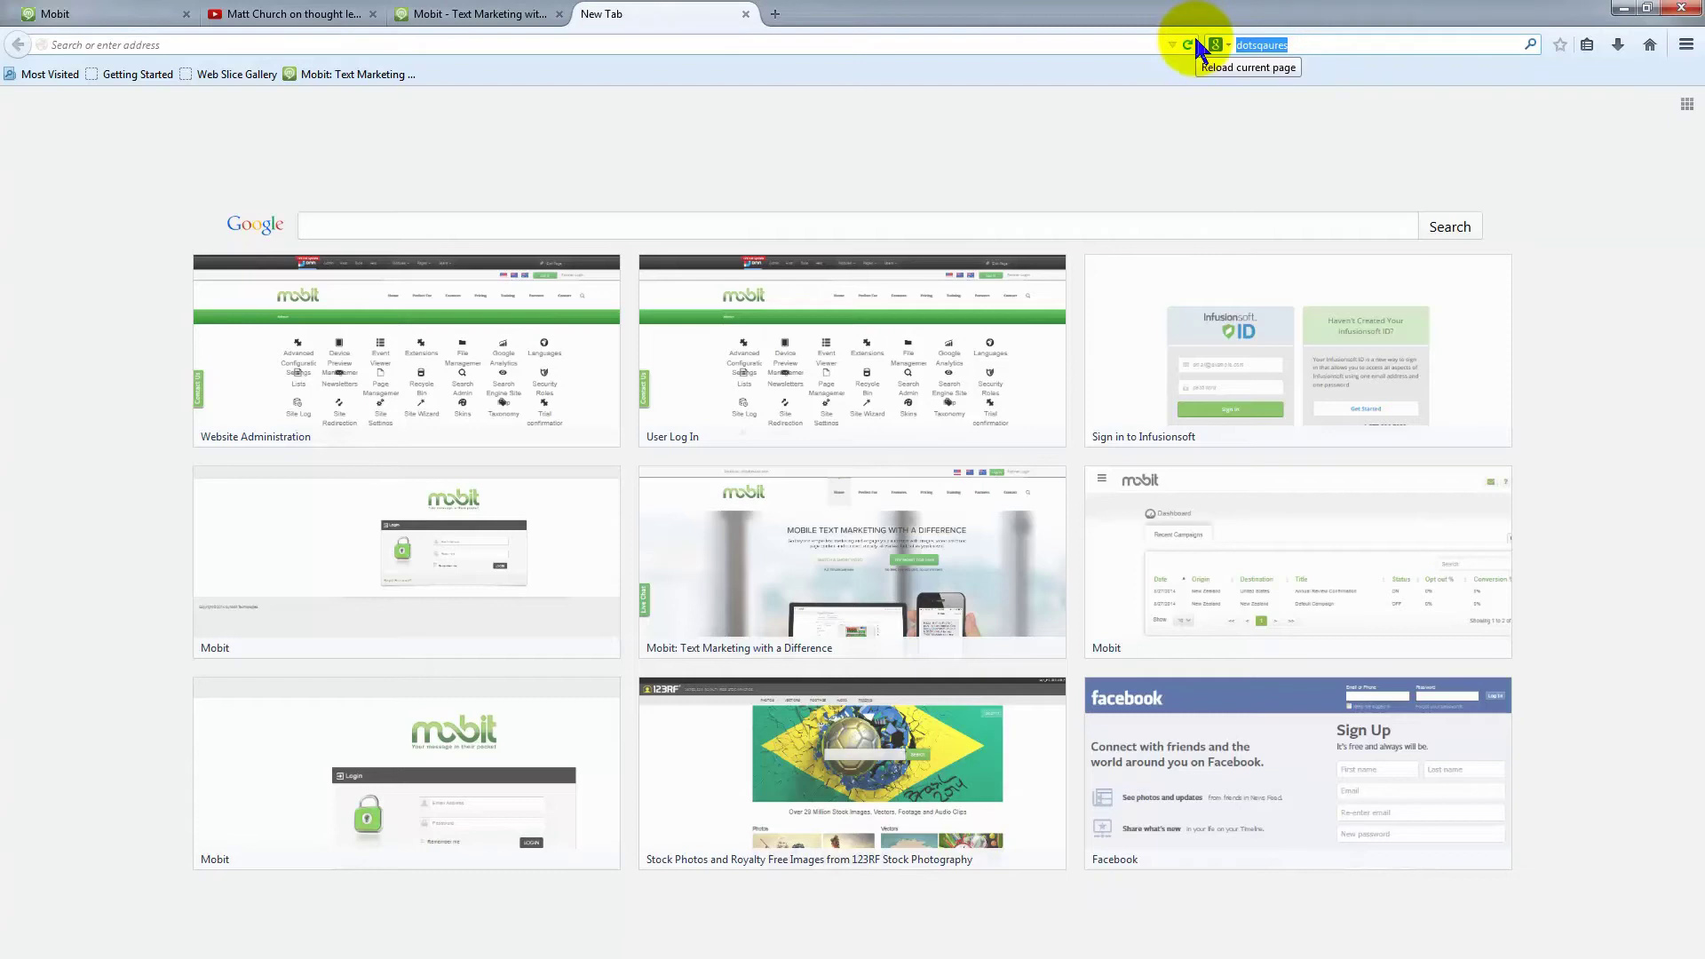
pyautogui.write('googlle map')
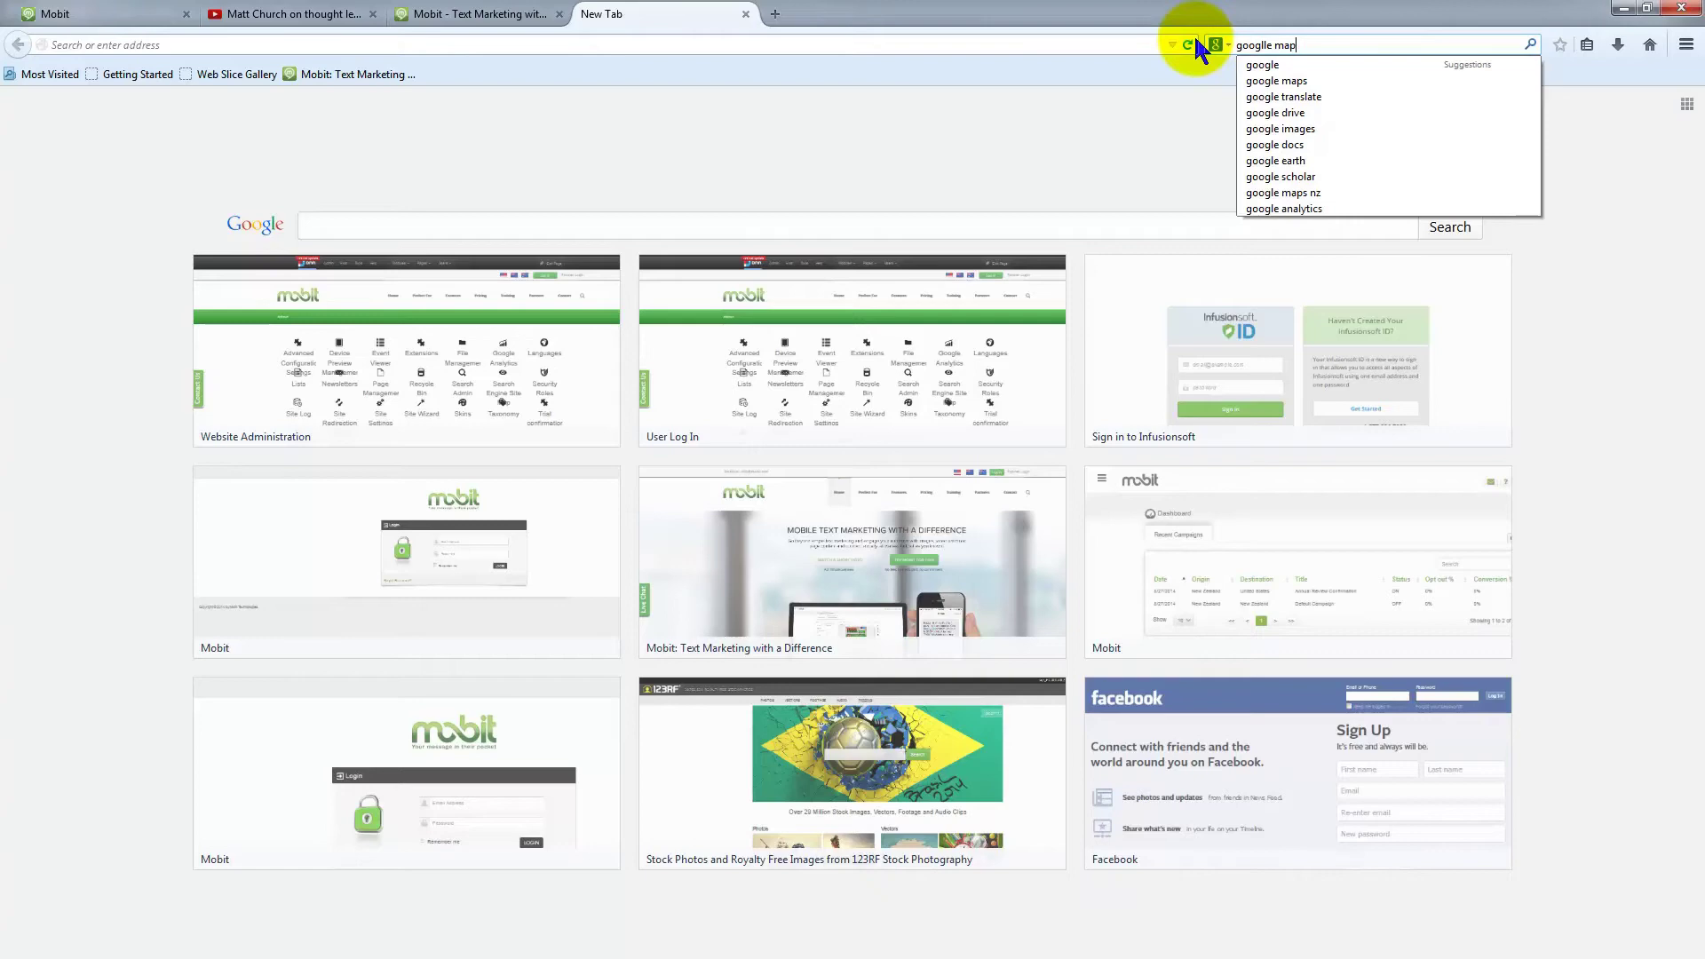
pyautogui.press('Return')
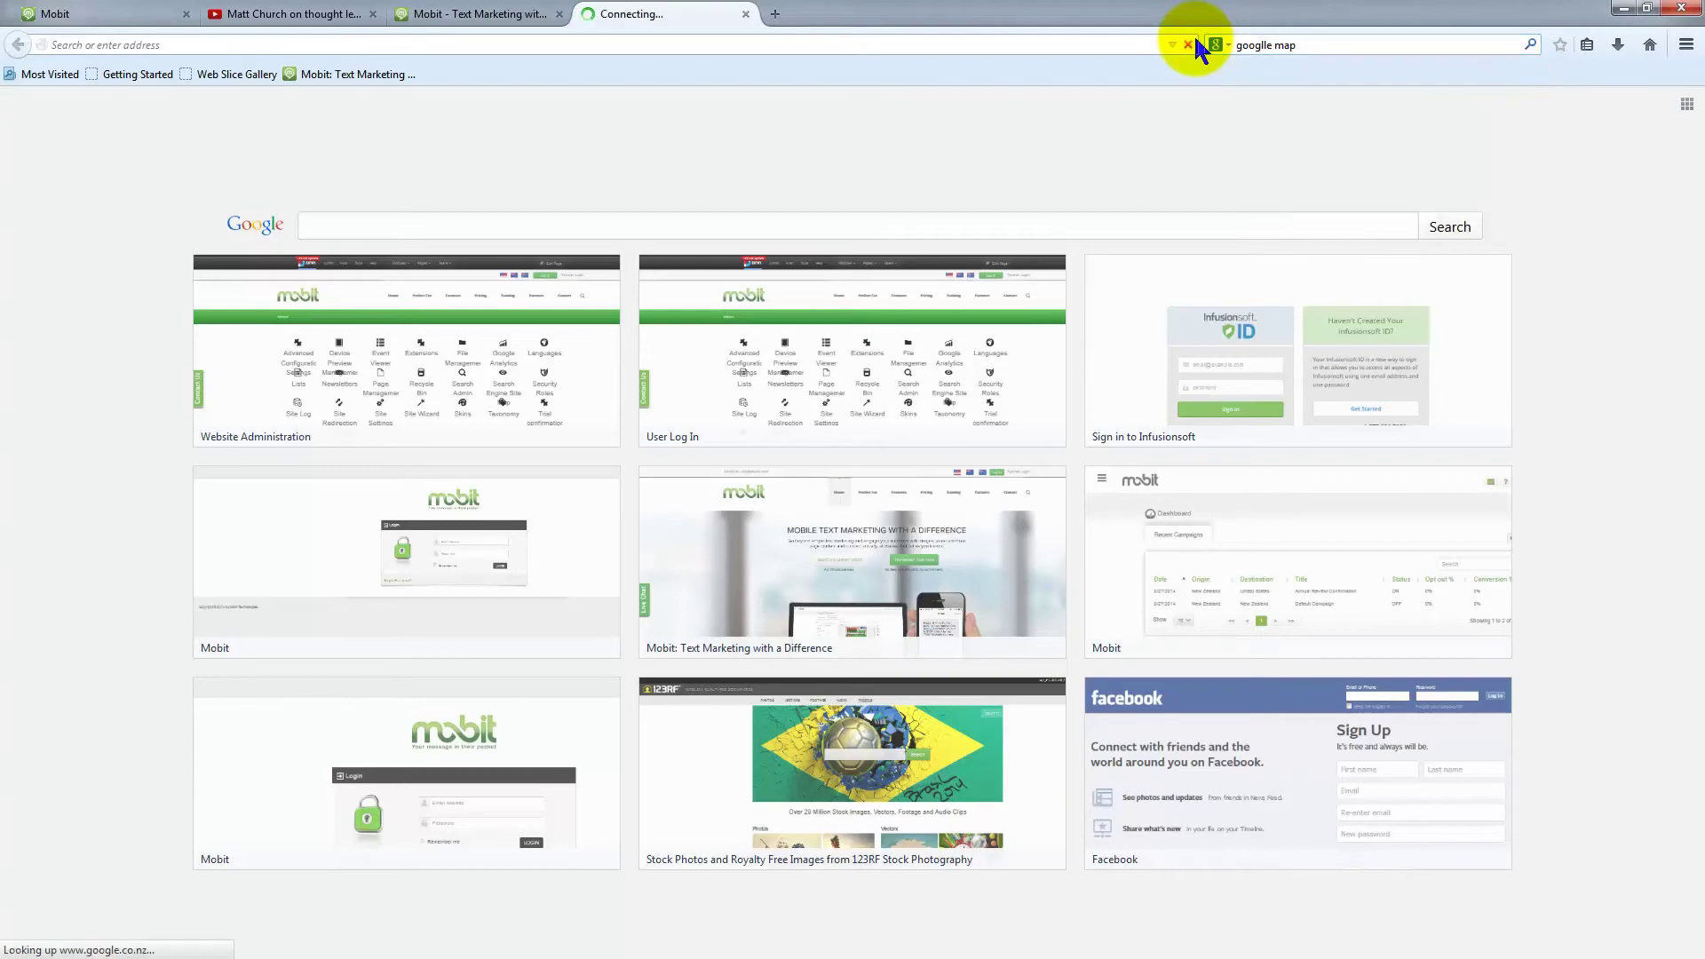
pyautogui.click(174, 251)
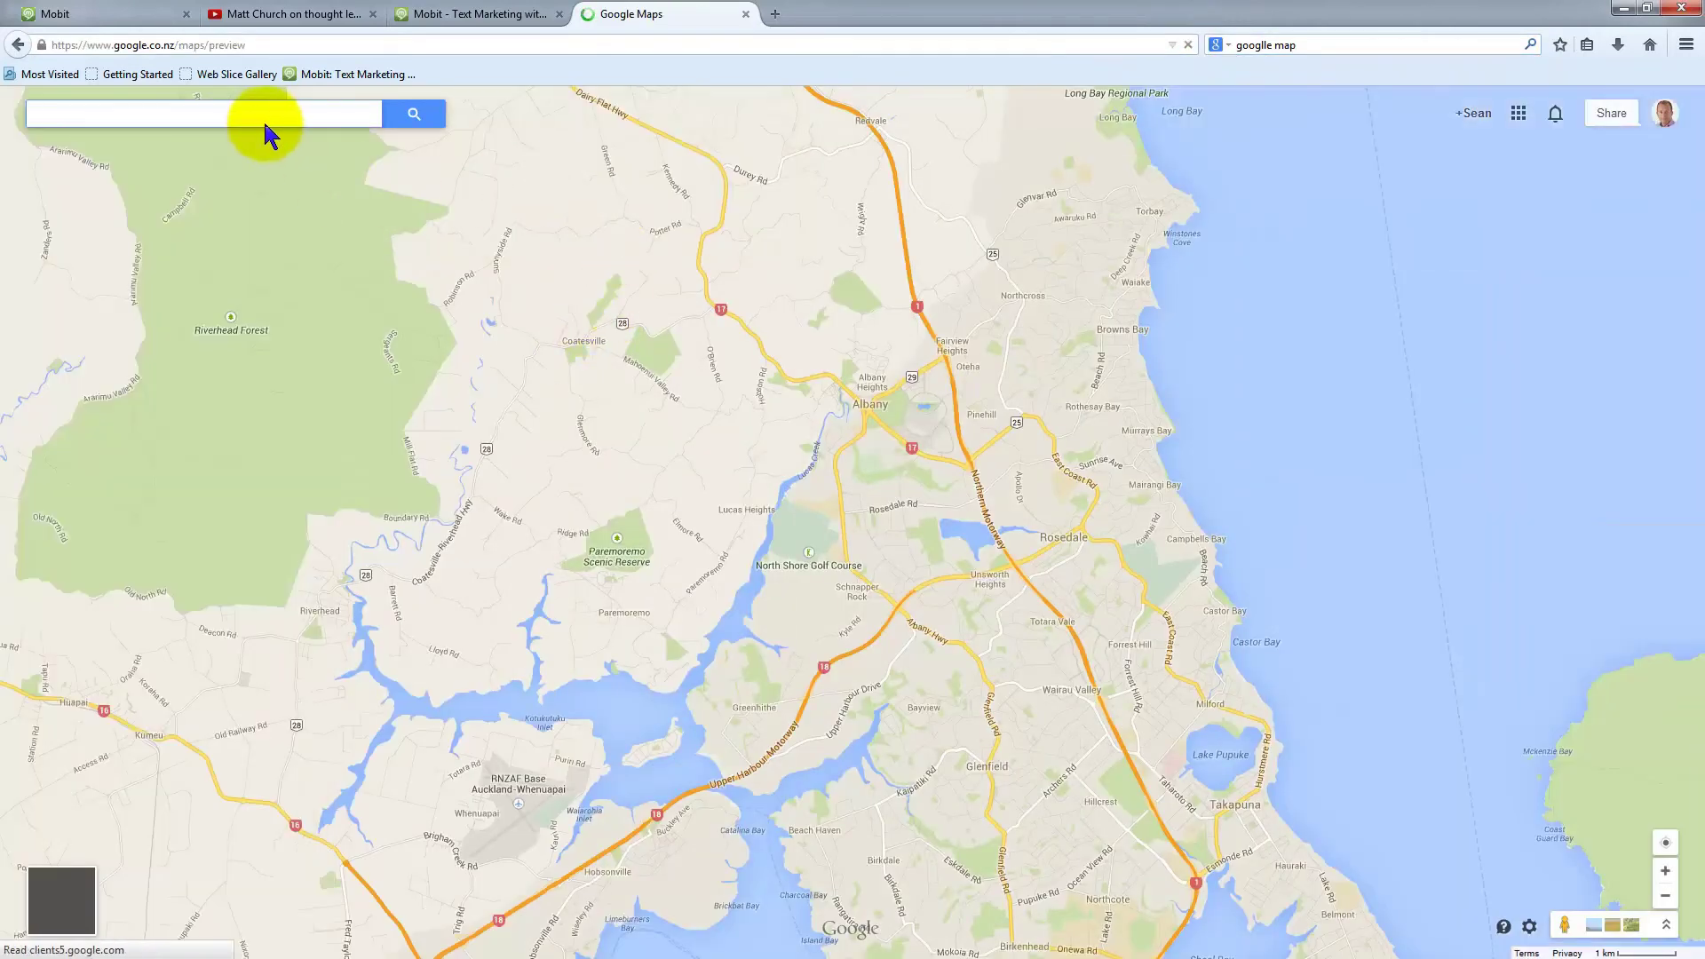
pyautogui.click(257, 113)
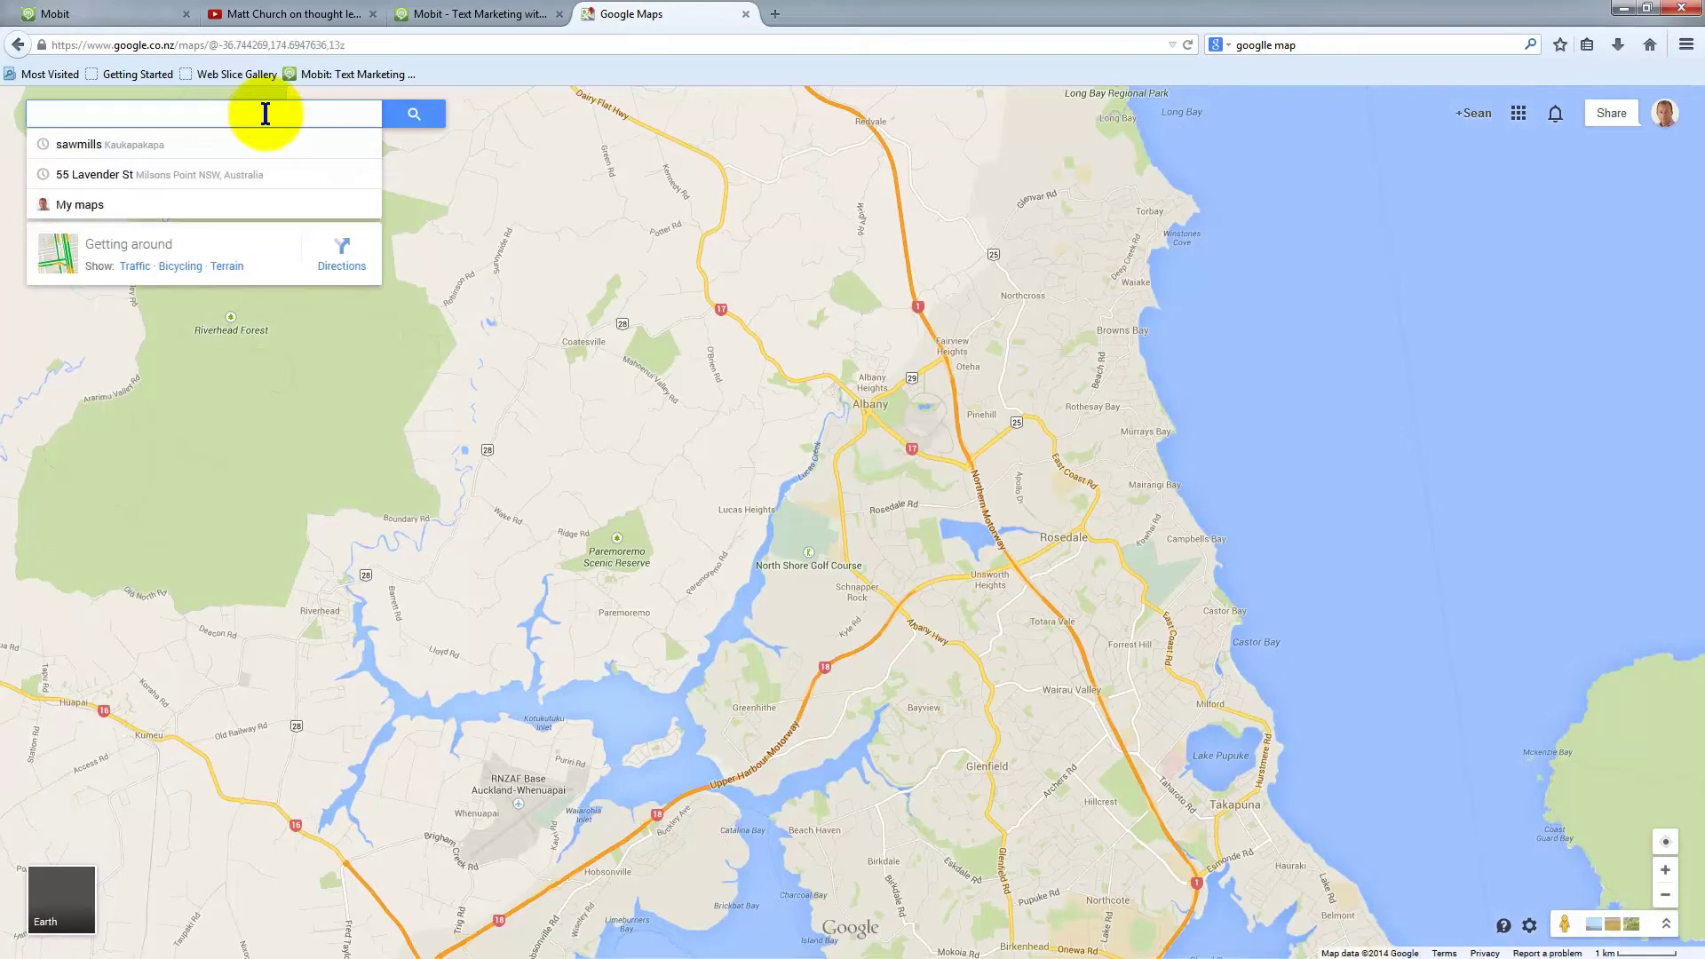
pyautogui.click(78, 175)
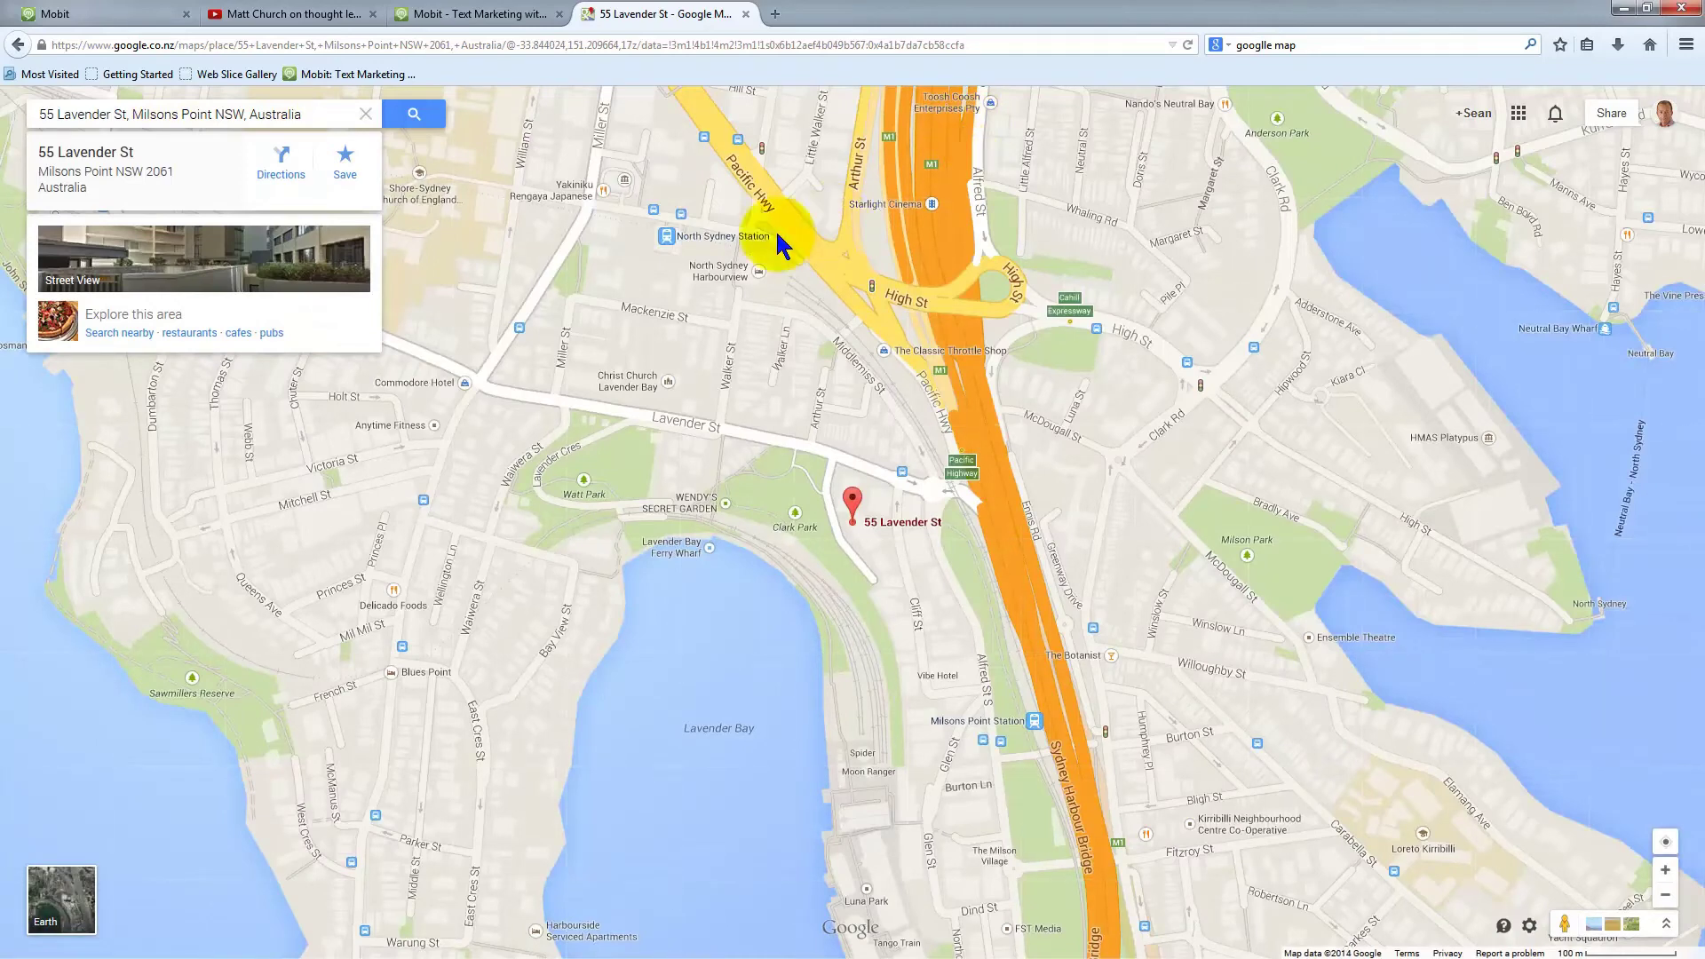
pyautogui.click(996, 42)
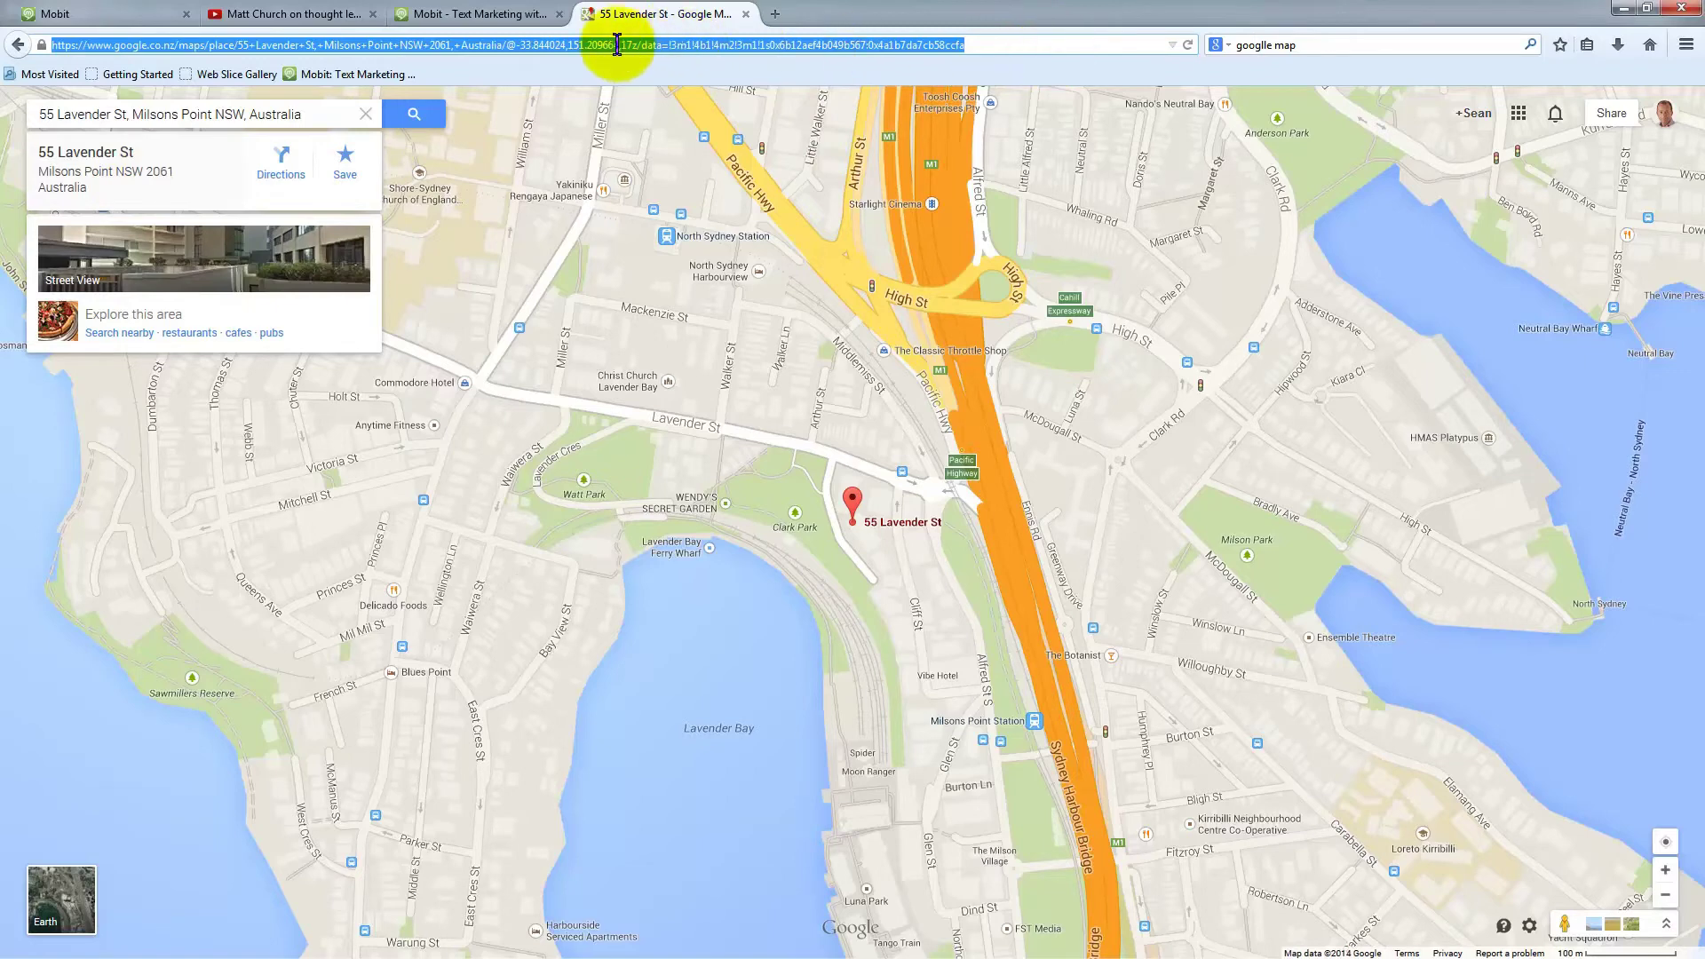
pyautogui.click(133, 17)
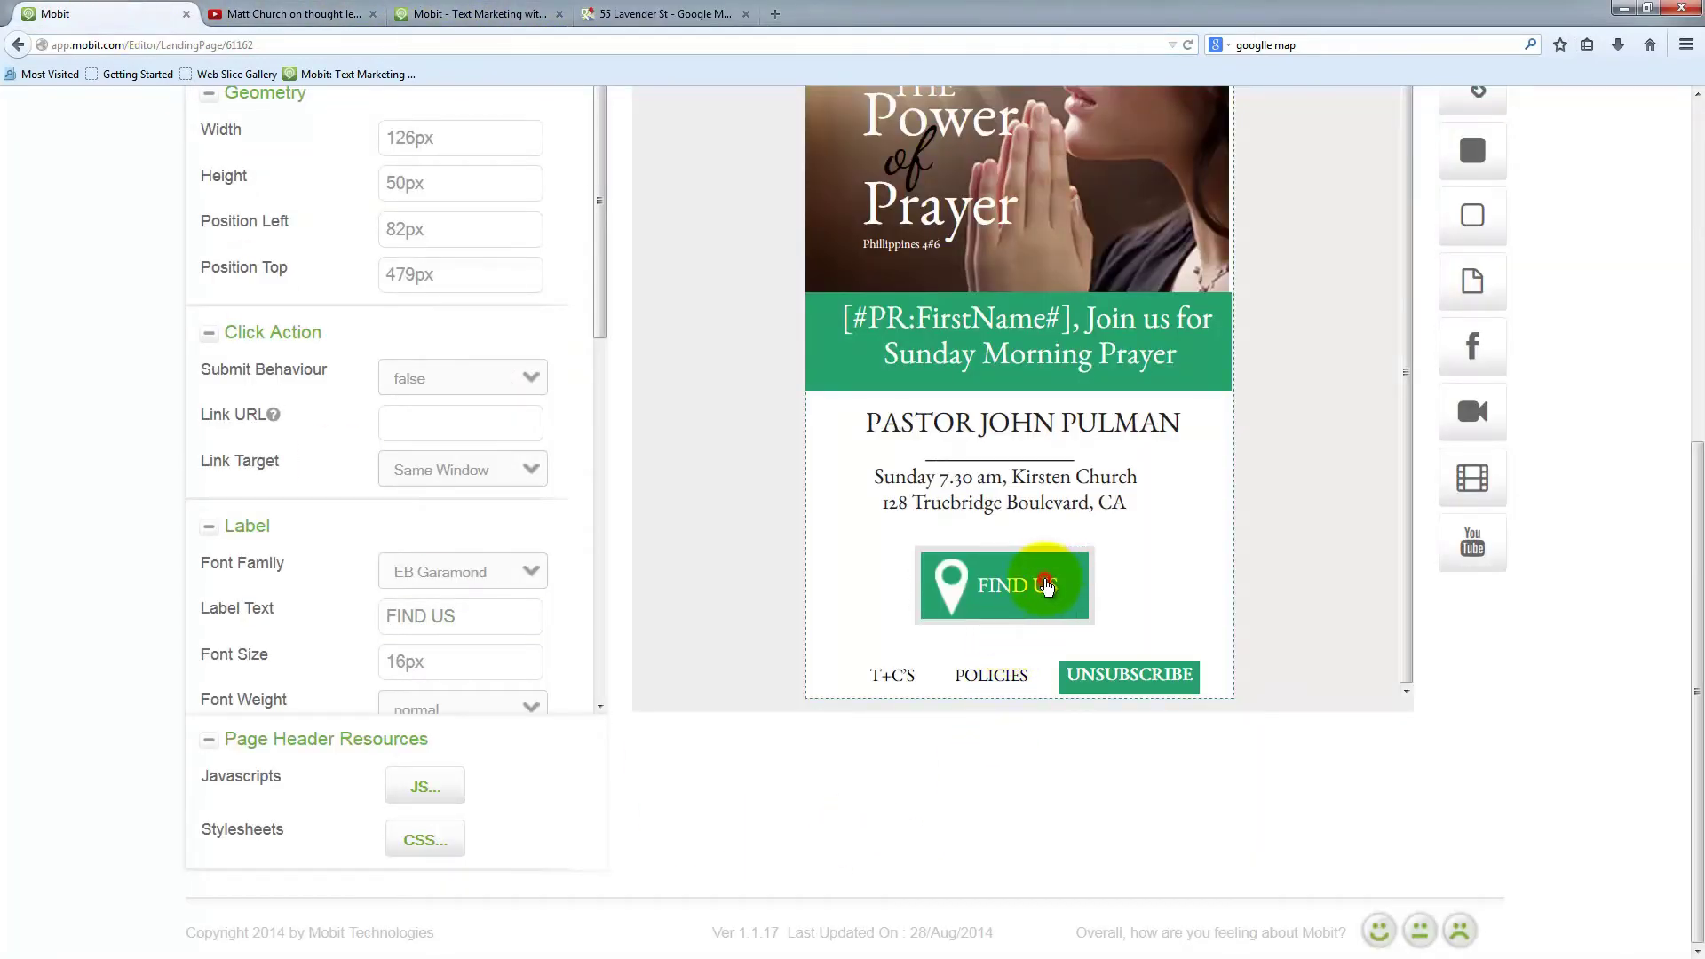
# Link the FIND US button to the copied Google Maps address and save the page
pyautogui.click(1047, 585)
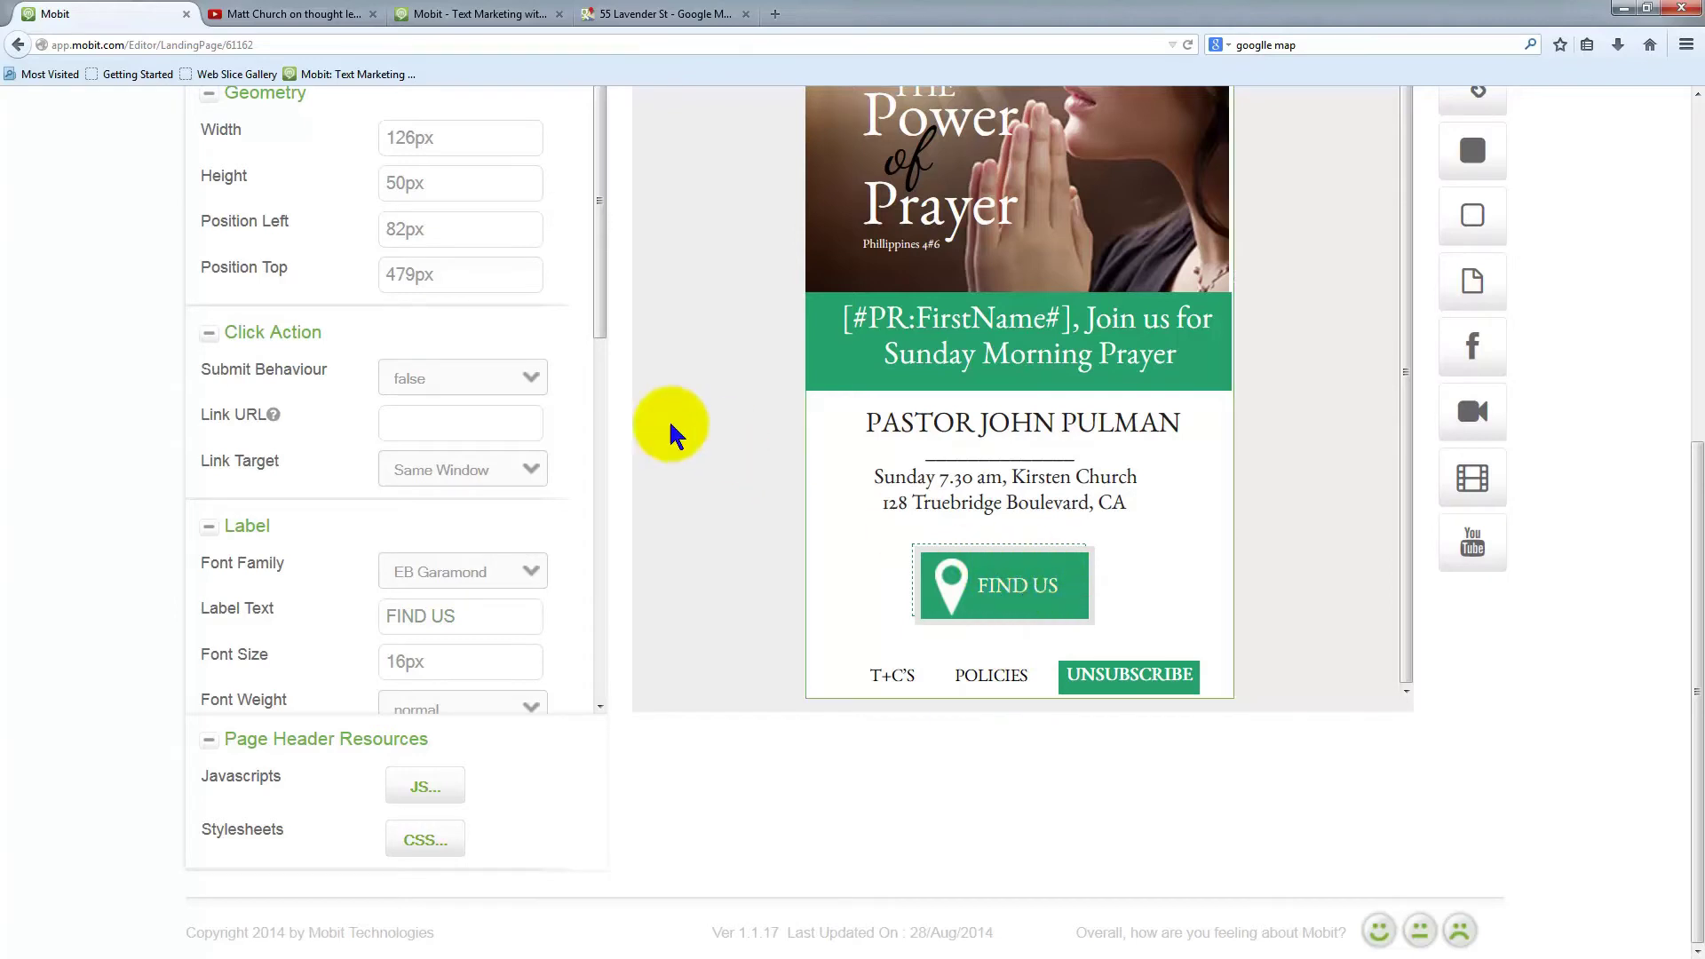
pyautogui.moveTo(272, 414)
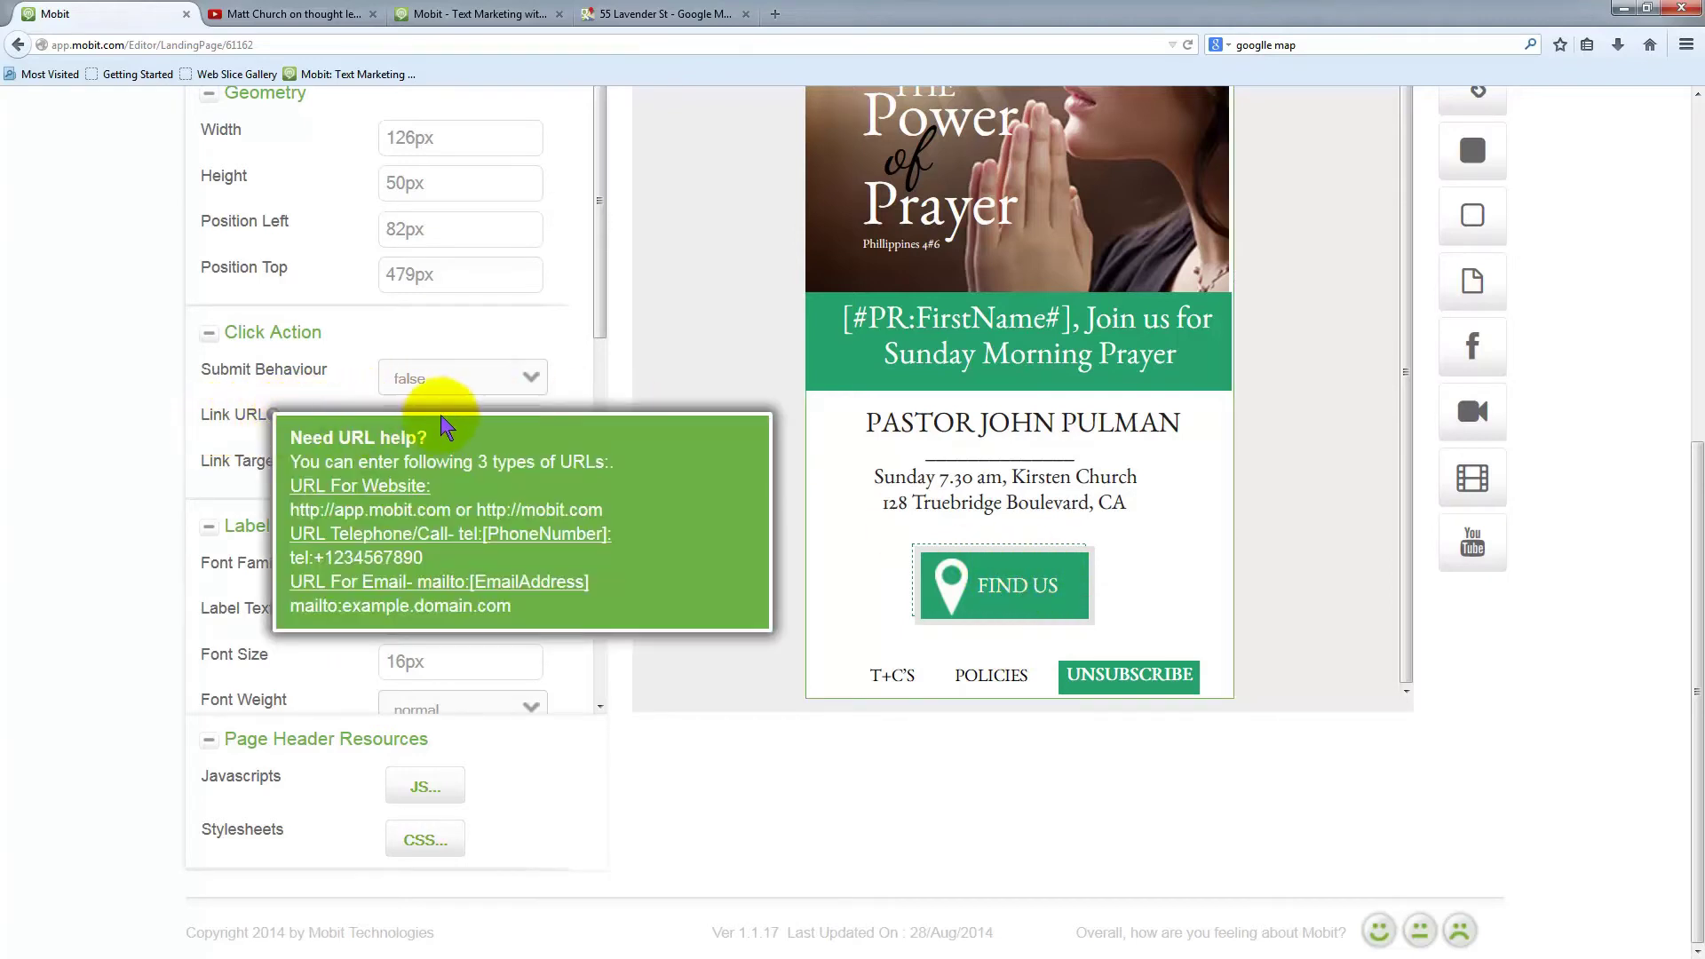
pyautogui.click(476, 425)
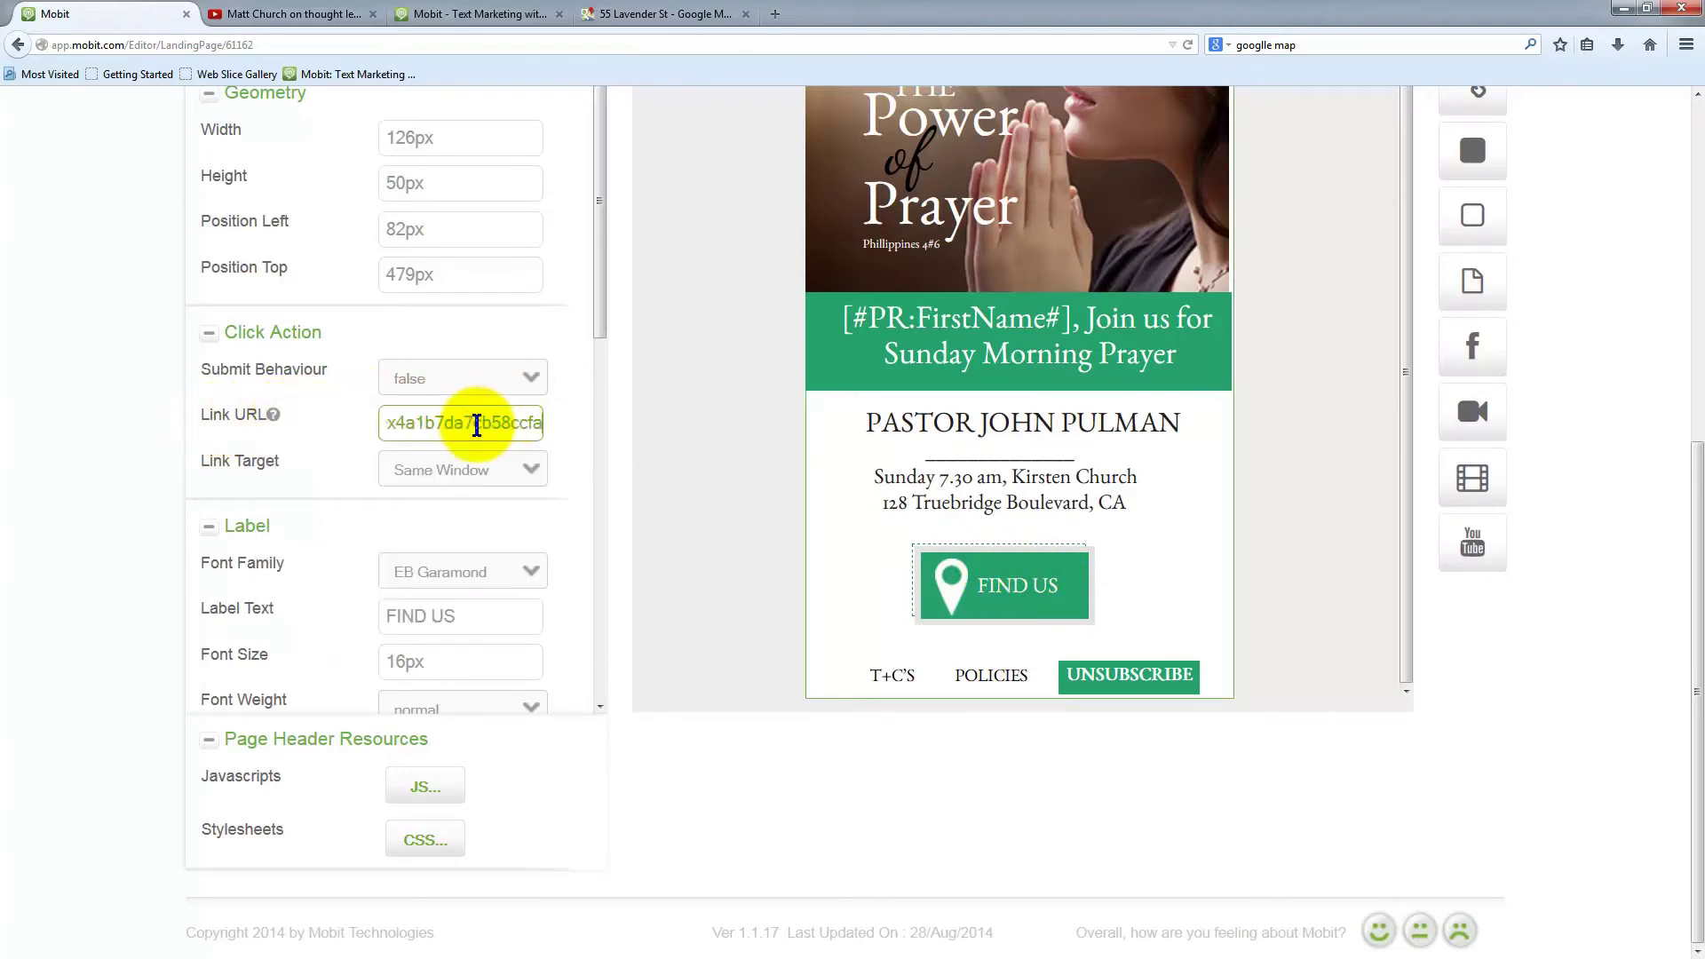
pyautogui.scroll(2, 92, 348)
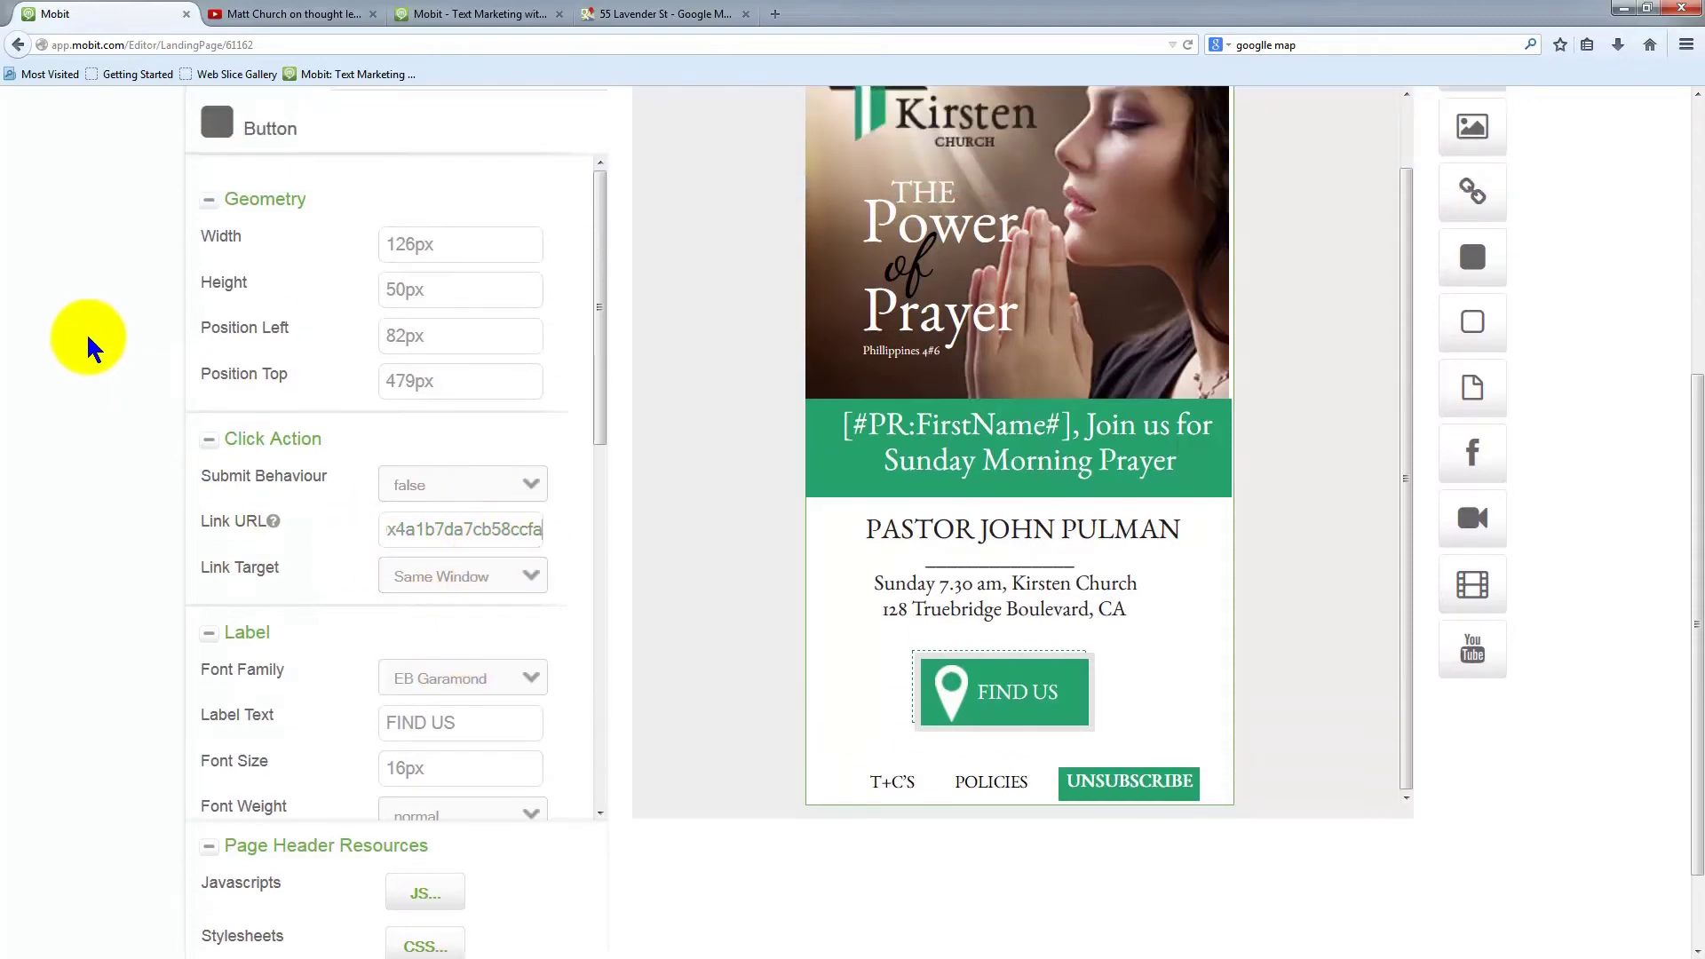
pyautogui.scroll(8, 92, 348)
pyautogui.click(236, 419)
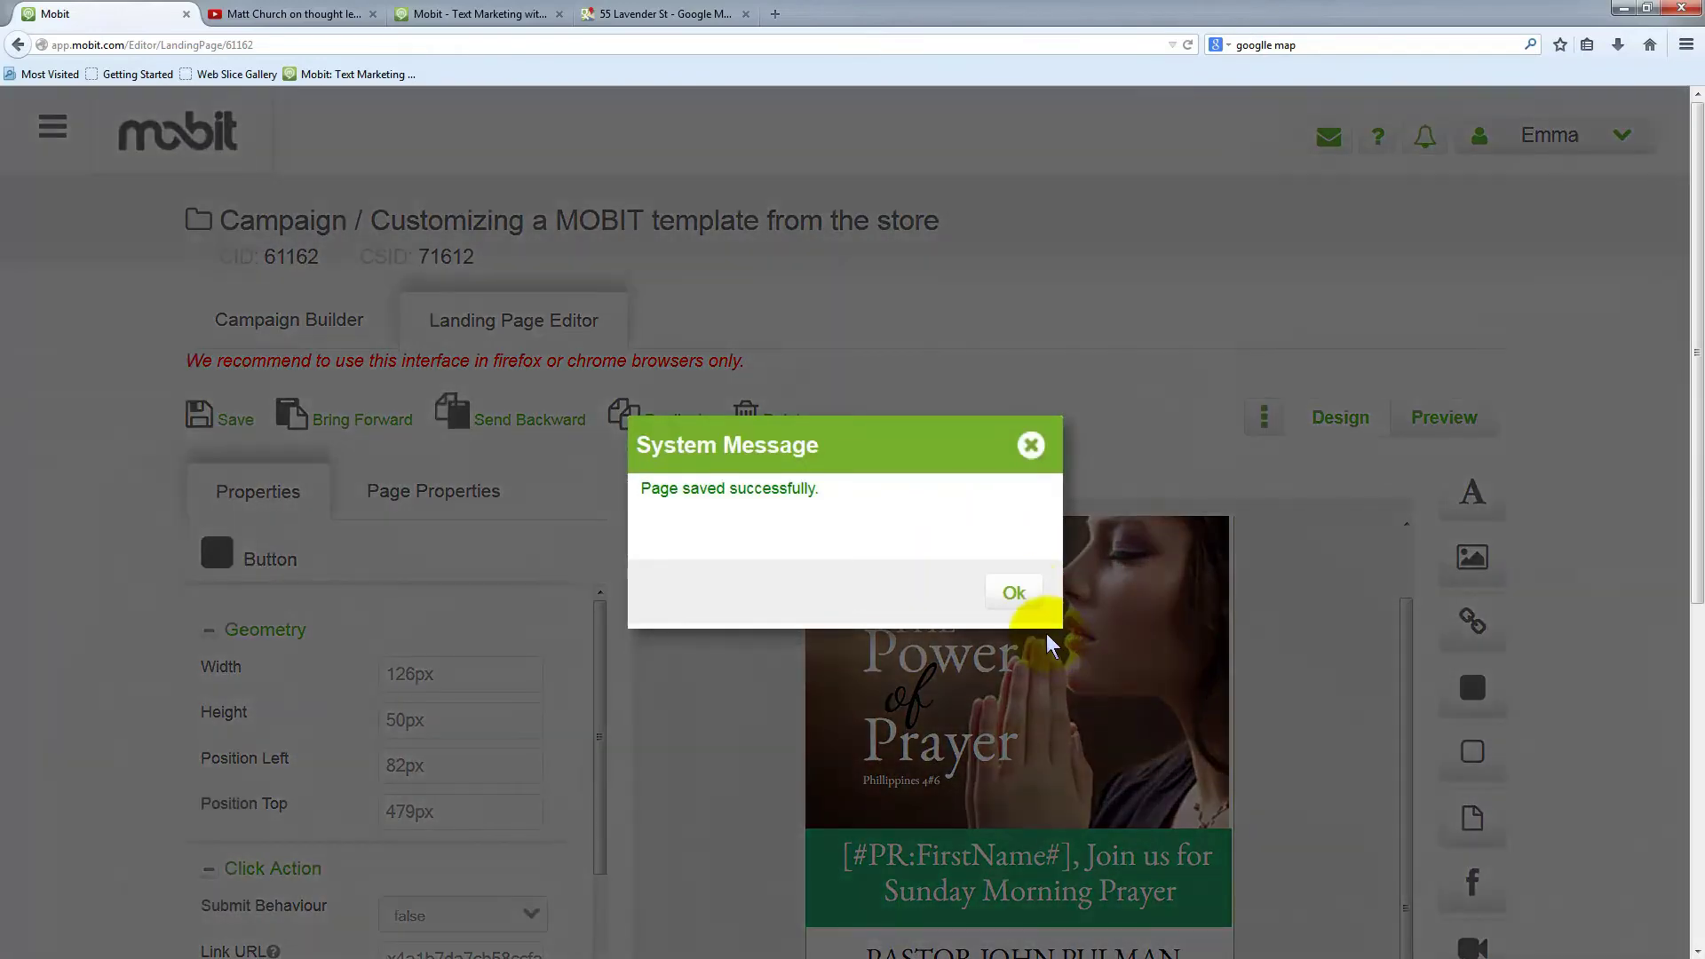
pyautogui.click(1016, 593)
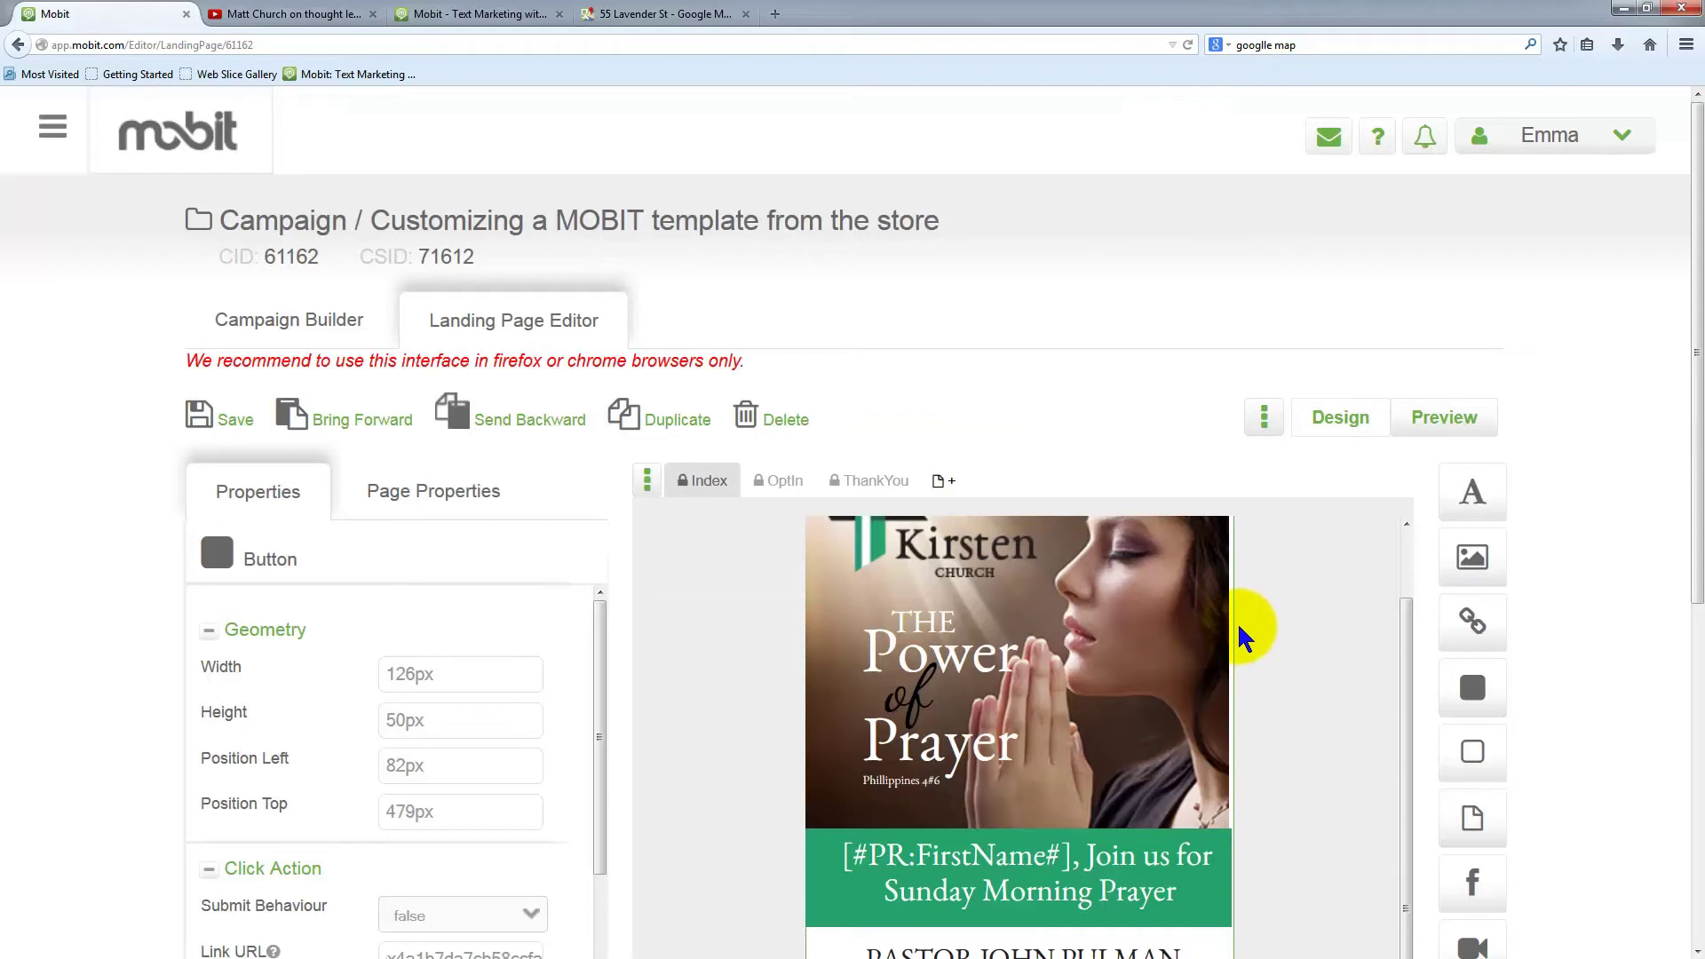
# Inspect the church logo and Twitter icon on the landing page
pyautogui.scroll(1, 1260, 657)
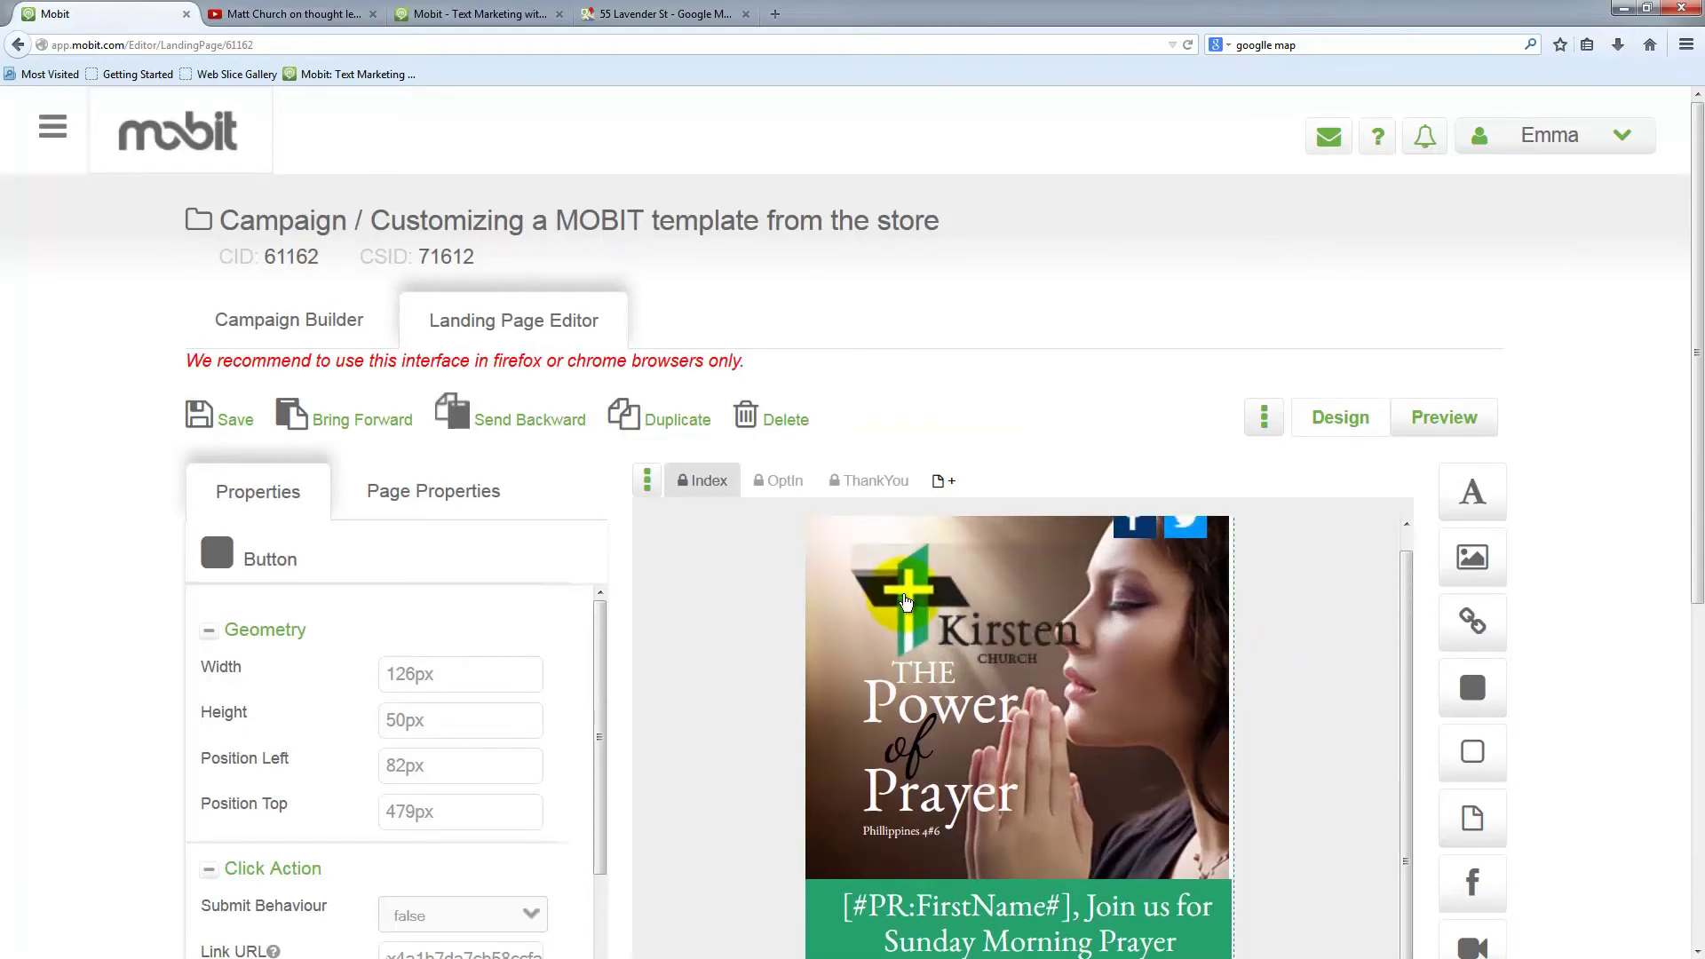
pyautogui.click(905, 602)
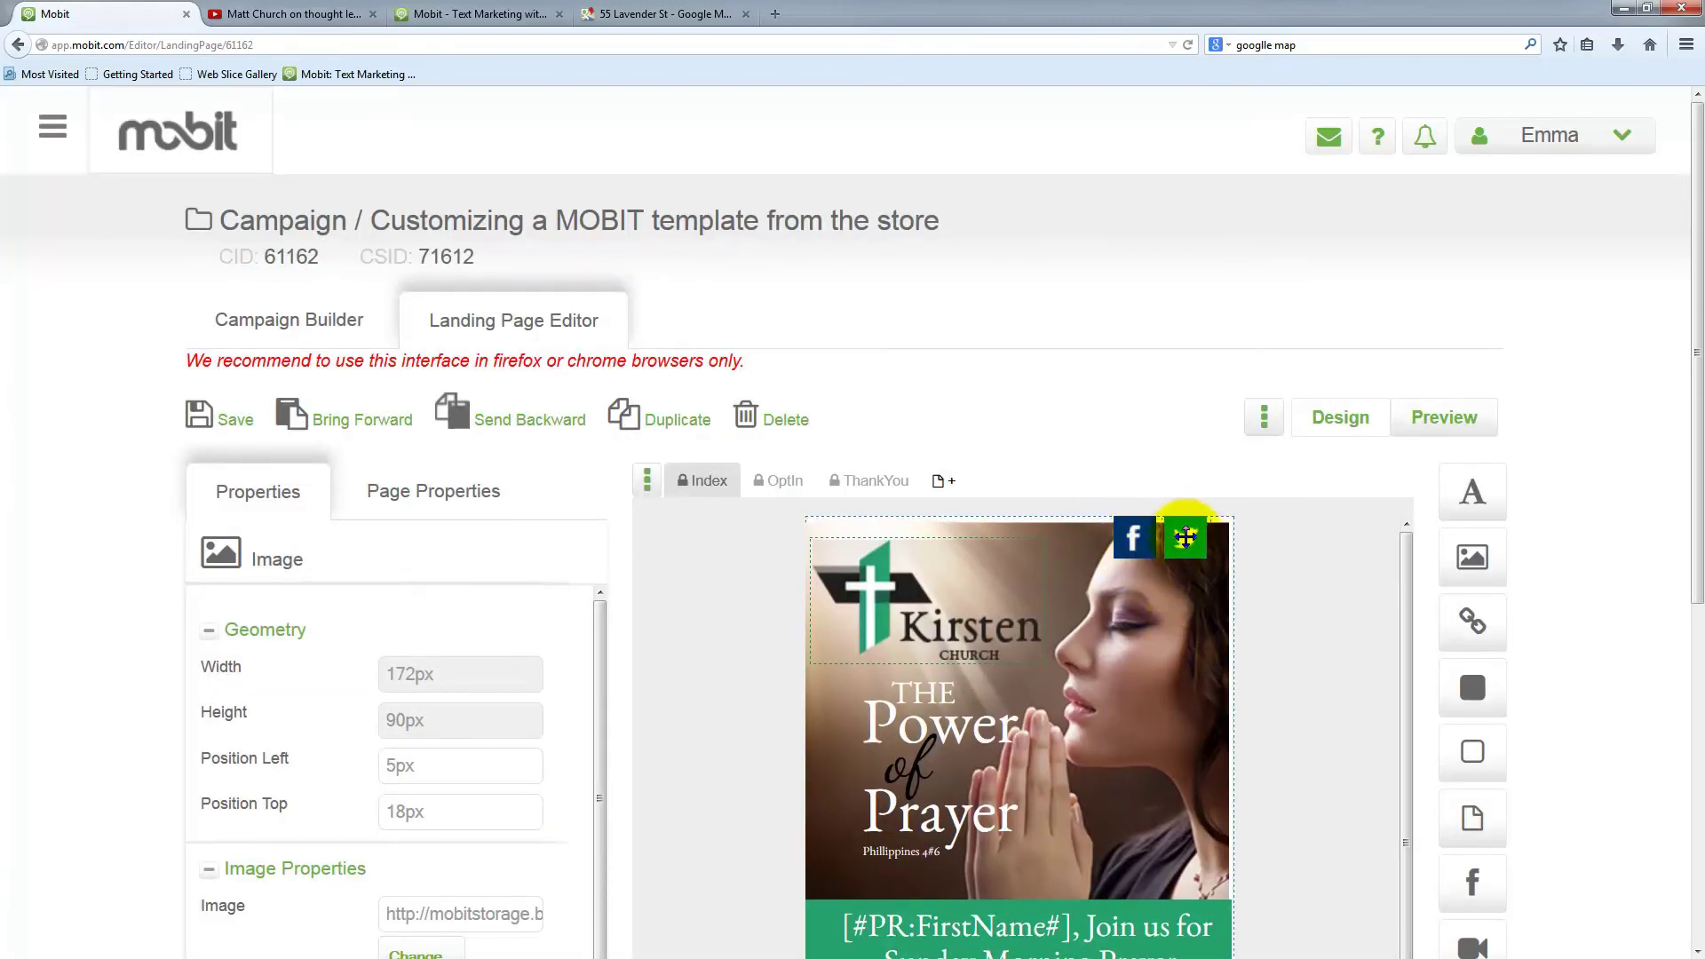
pyautogui.click(1171, 627)
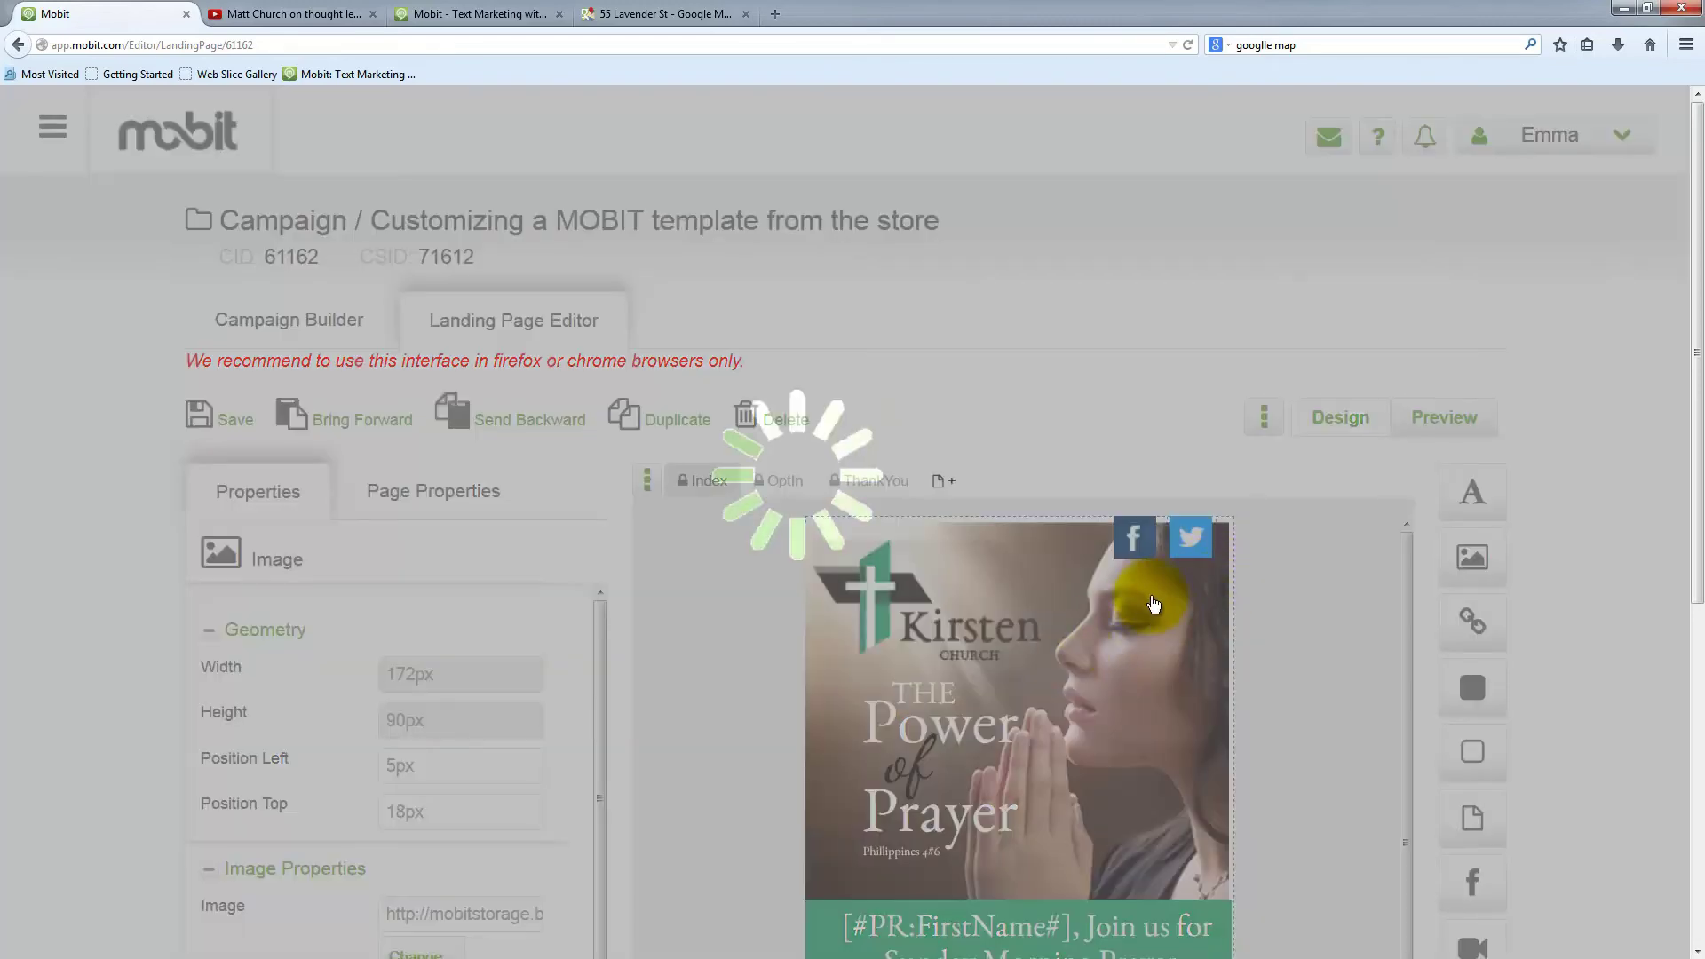
pyautogui.scroll(-2, 1238, 638)
pyautogui.scroll(-3, 1238, 655)
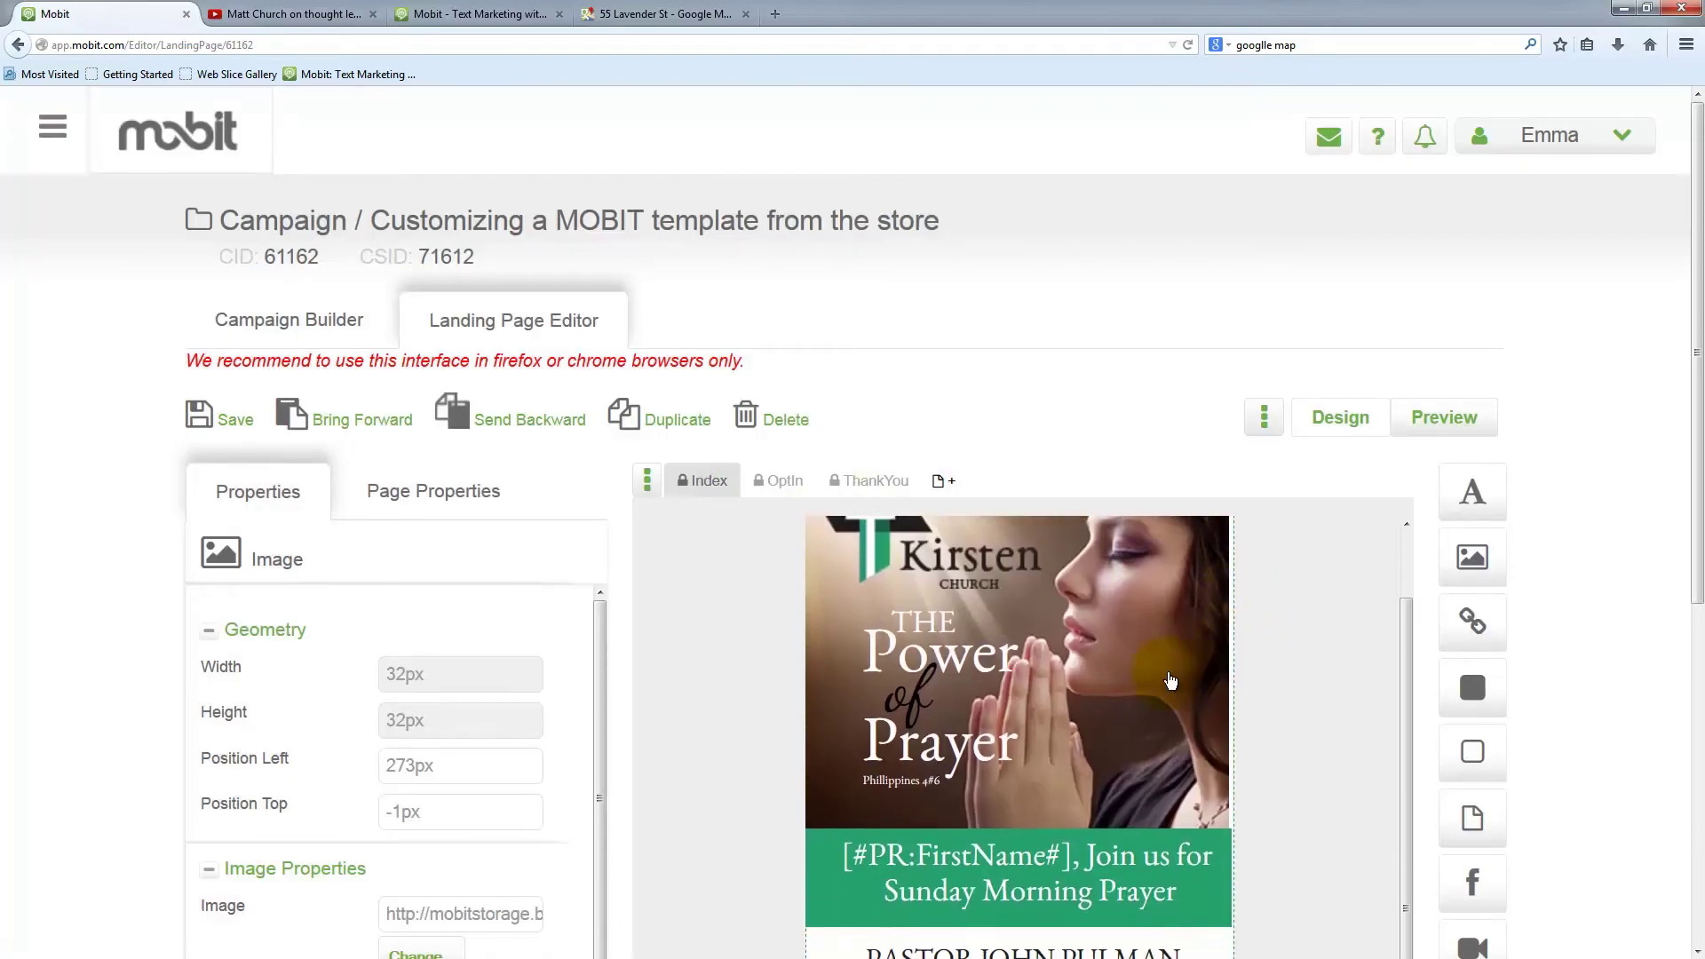
pyautogui.scroll(-5, 1229, 745)
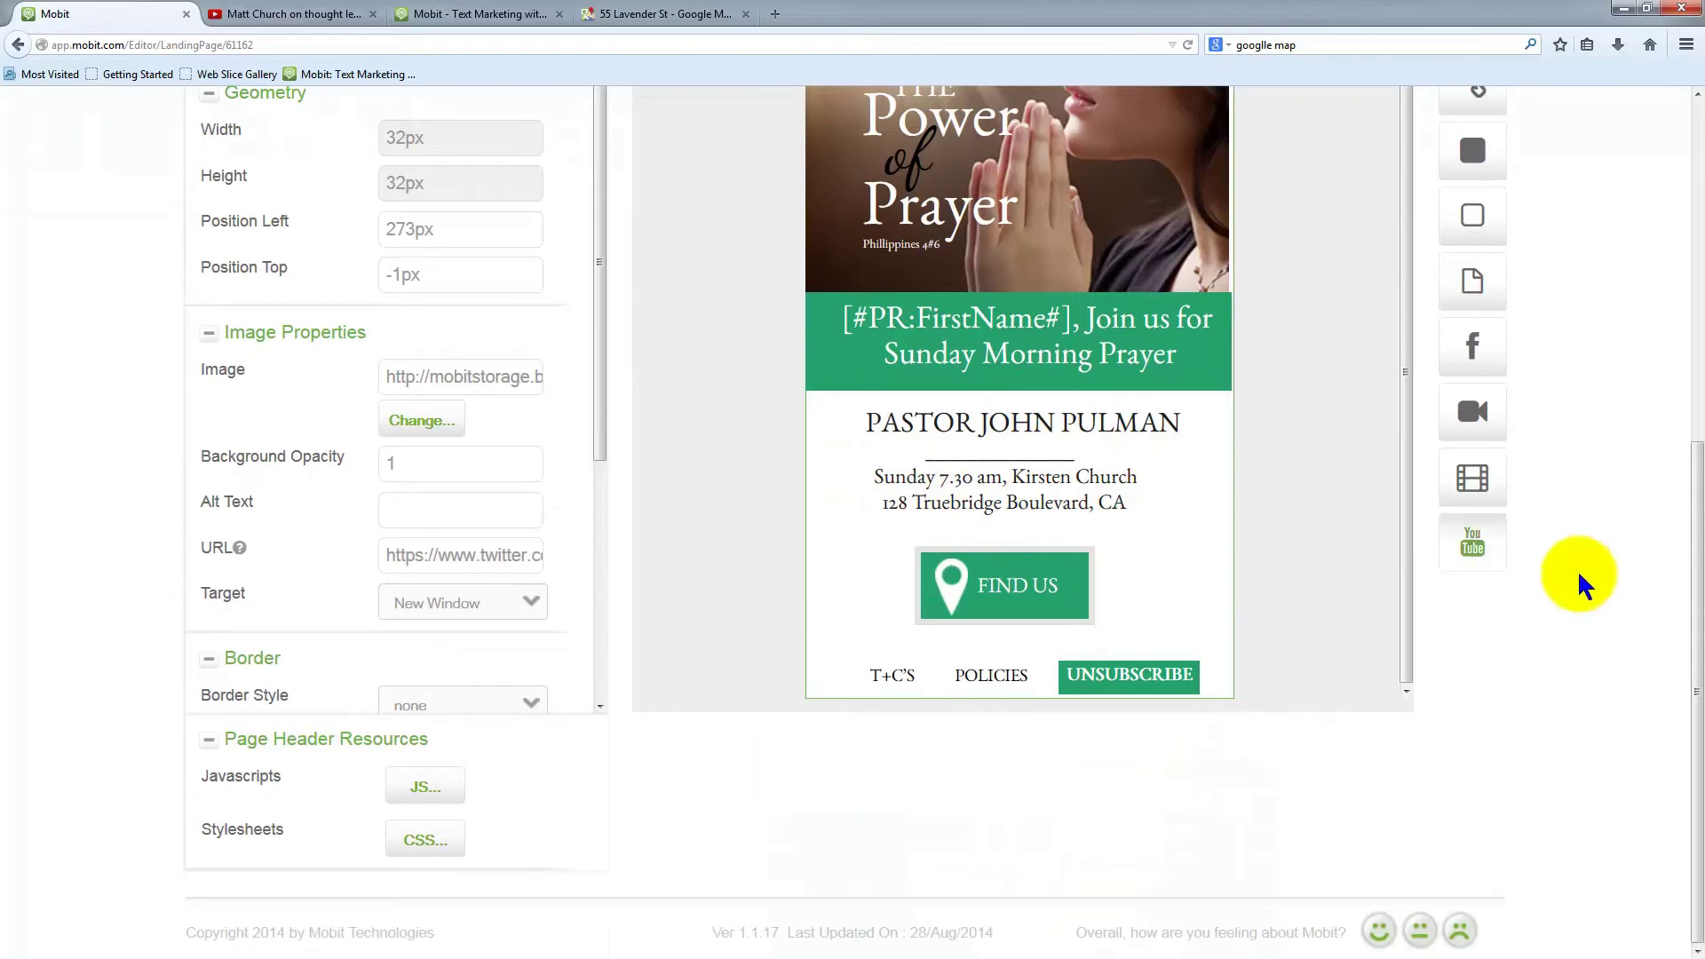
pyautogui.scroll(4, 1598, 586)
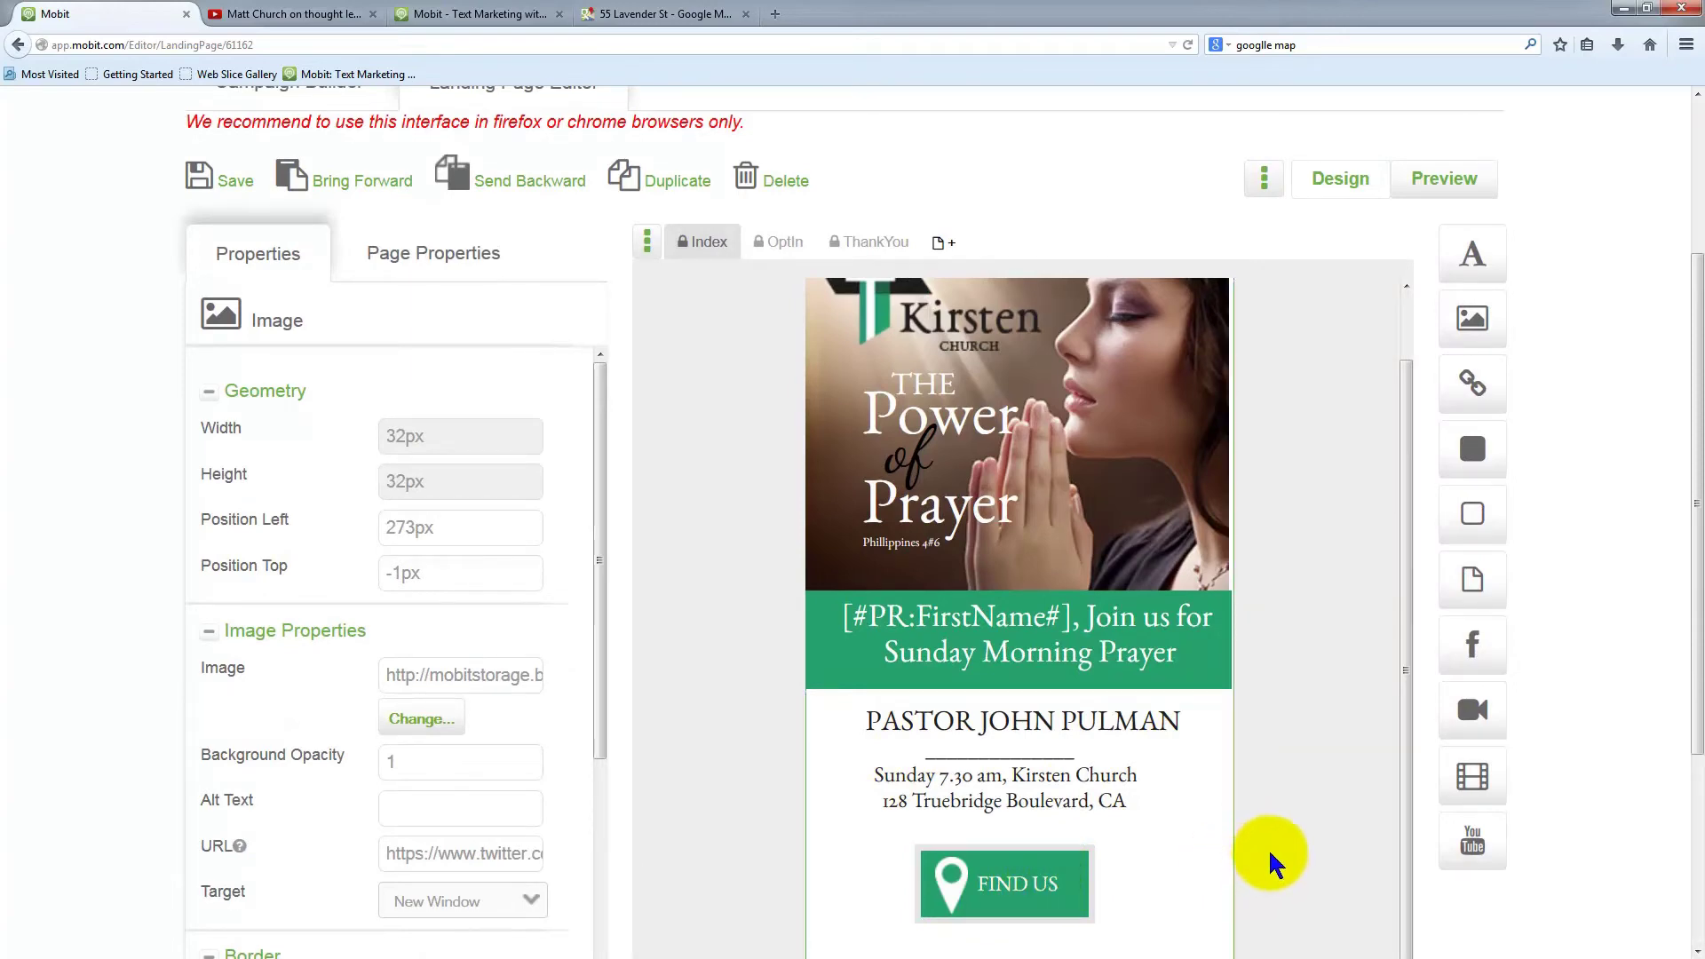
# Check the FIND US button and its map-pin icon, save again, and open the preview
pyautogui.moveTo(1048, 883); pyautogui.dragTo(1059, 884)
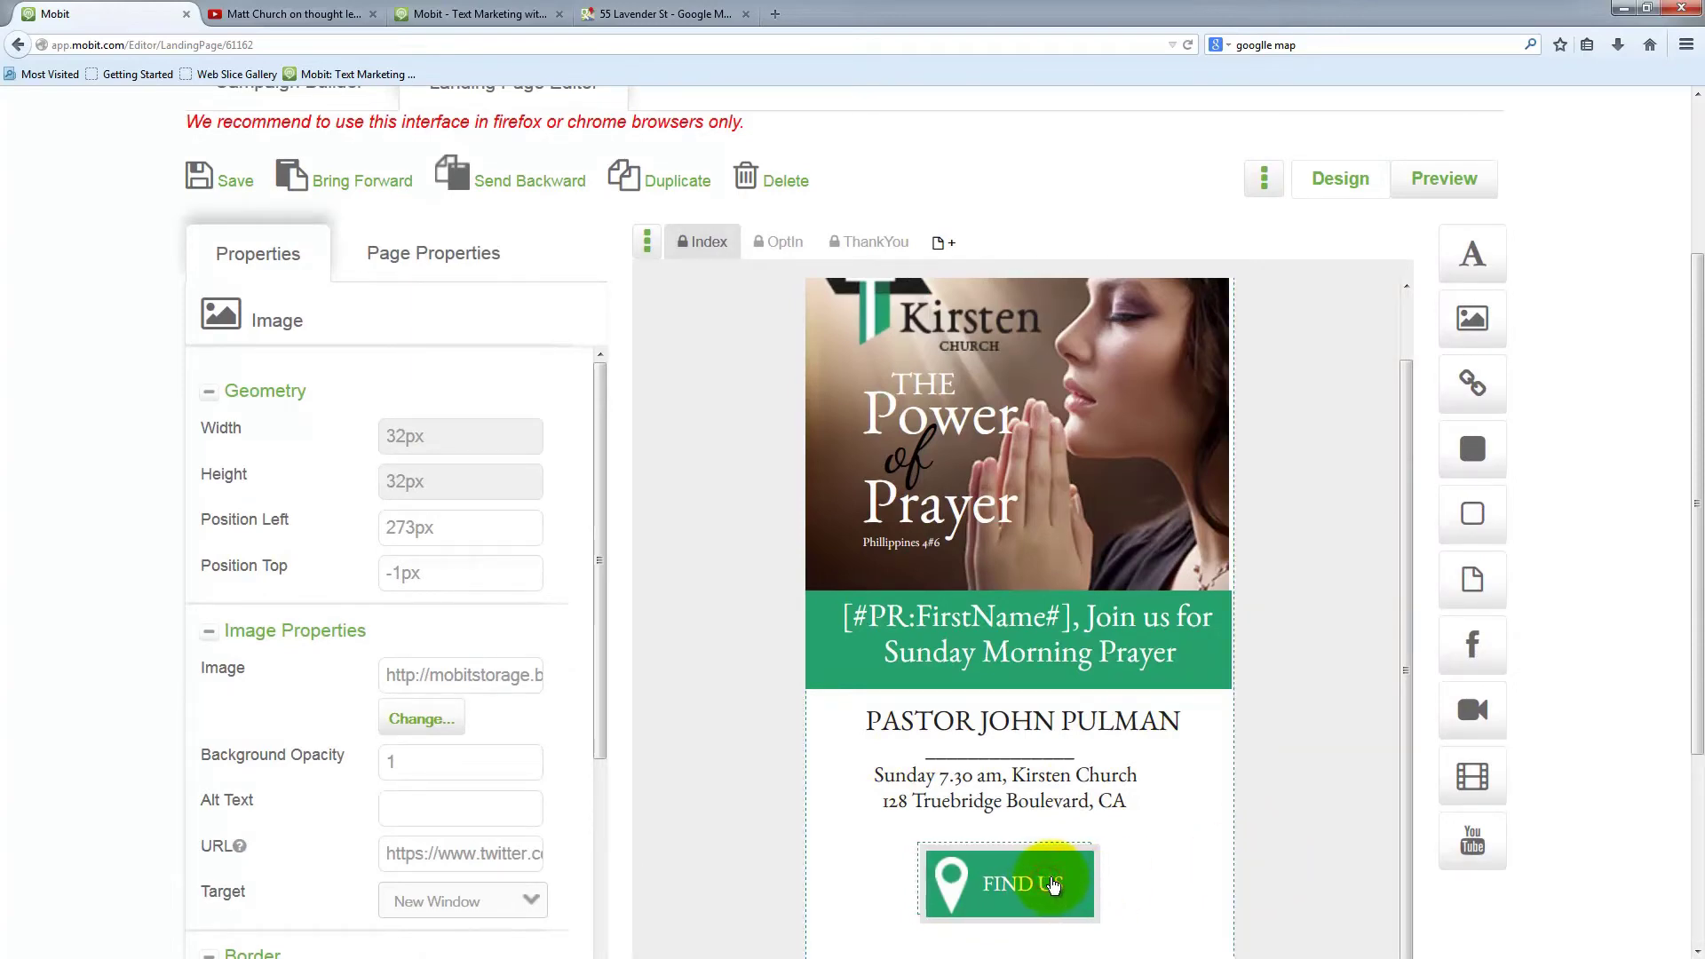
pyautogui.click(956, 885)
pyautogui.click(959, 888)
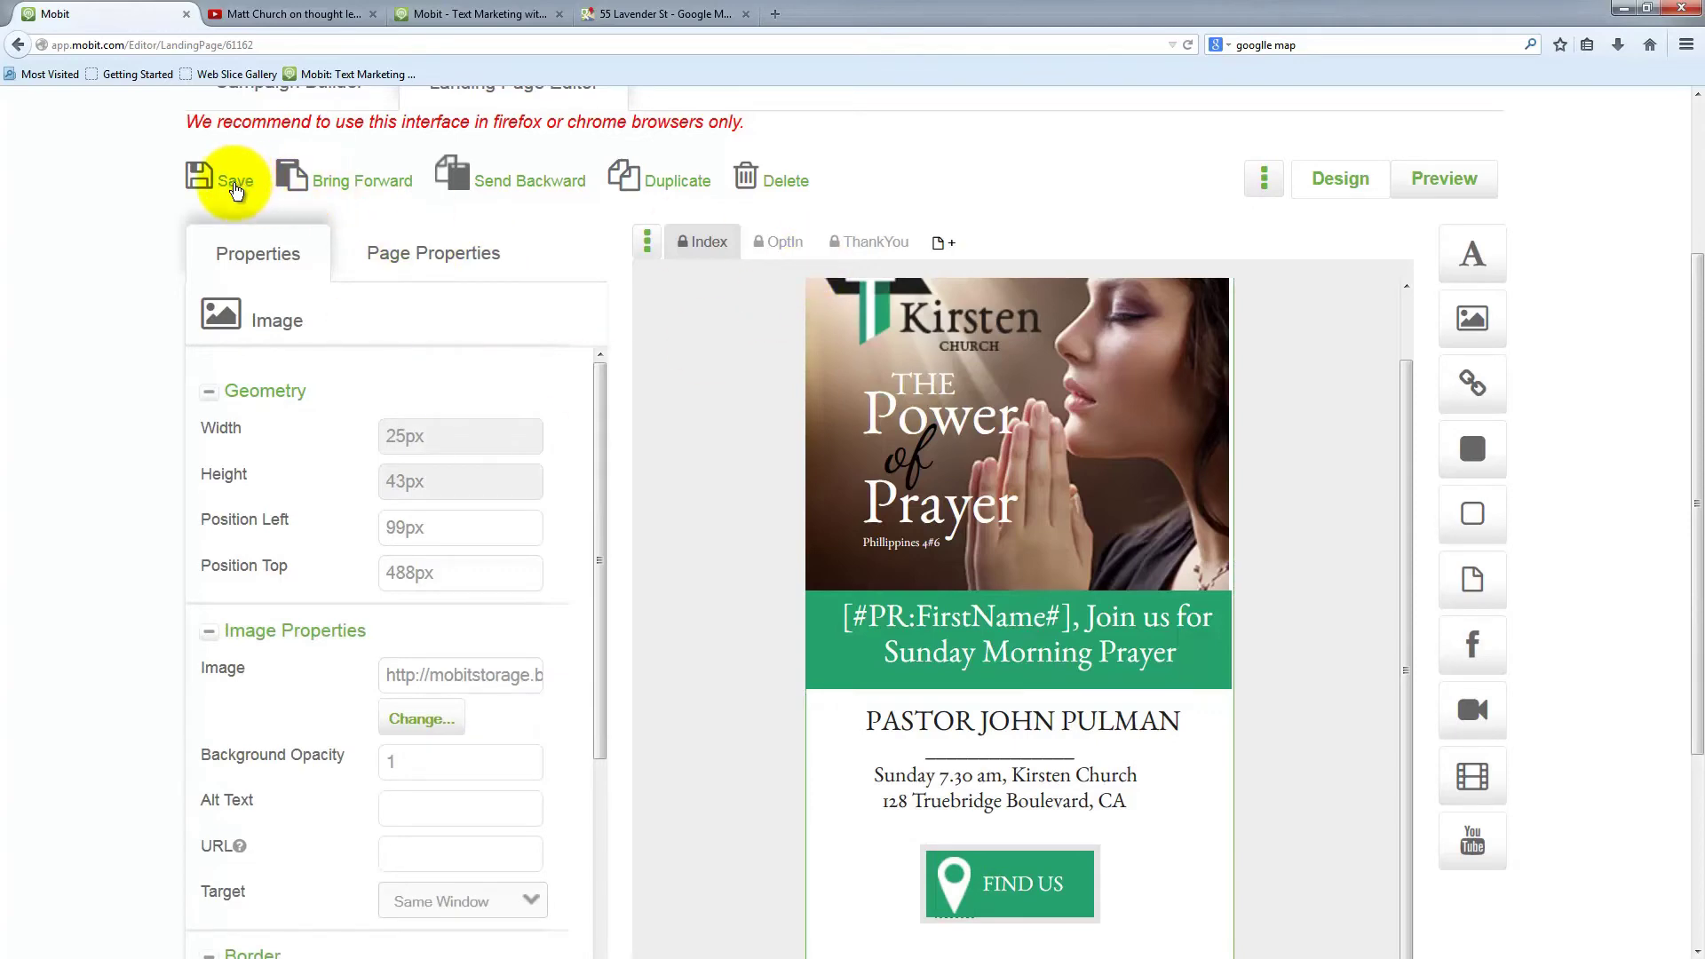
pyautogui.click(235, 189)
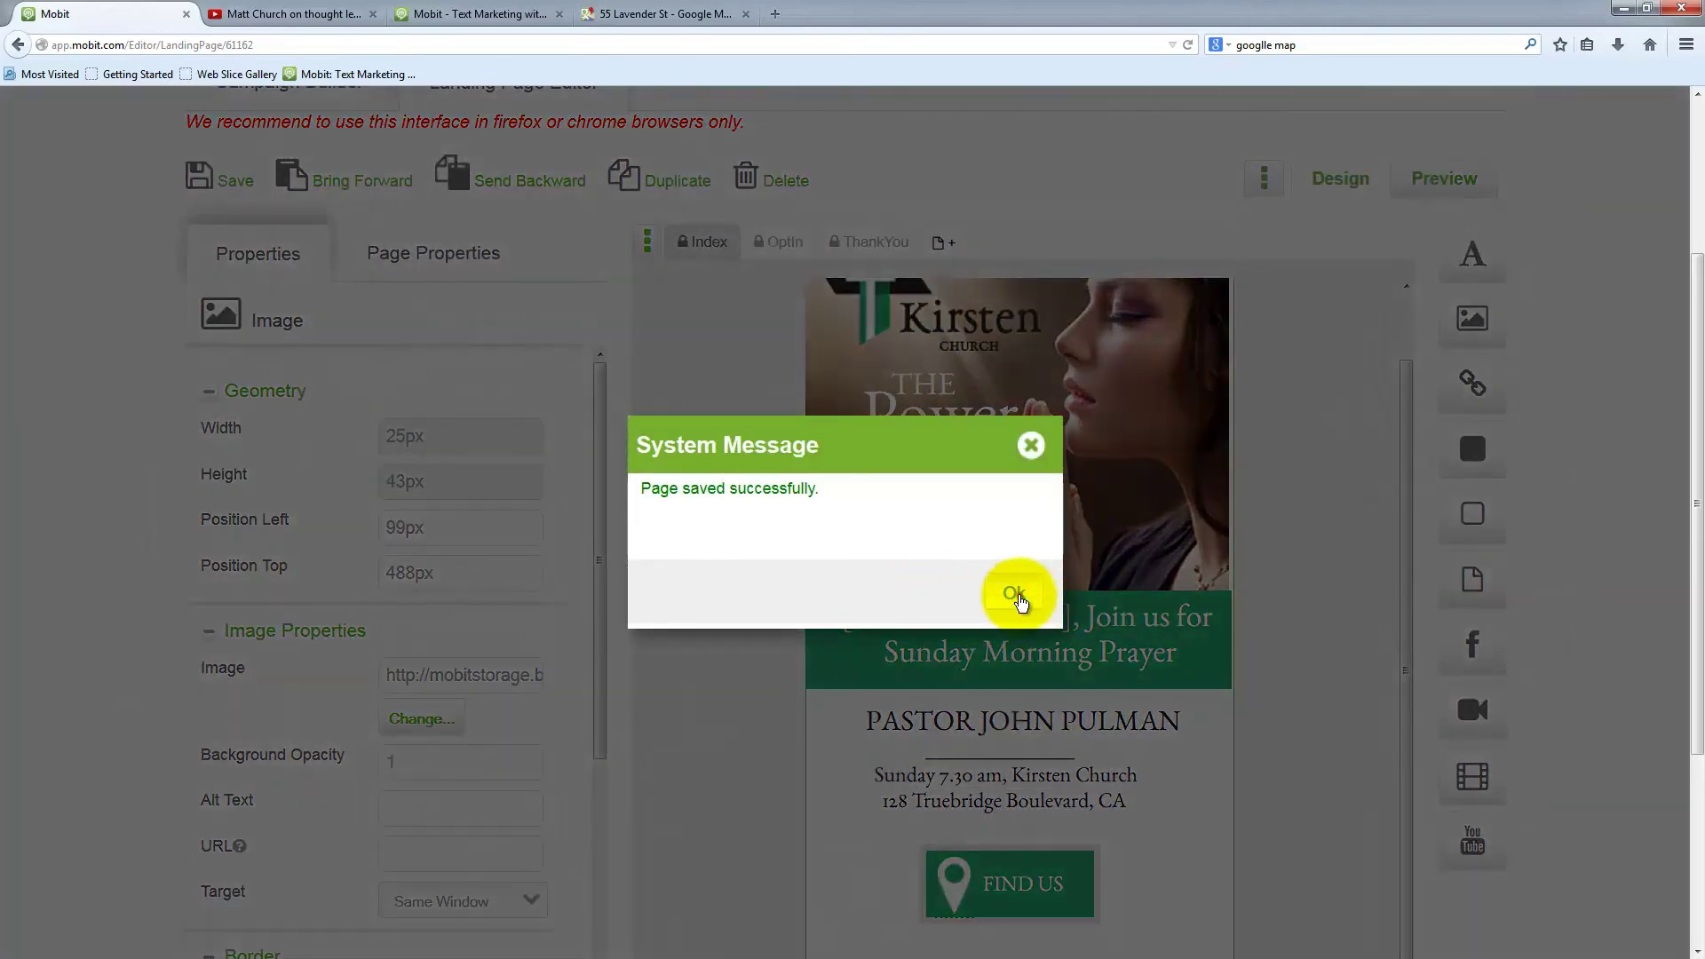
pyautogui.click(1017, 594)
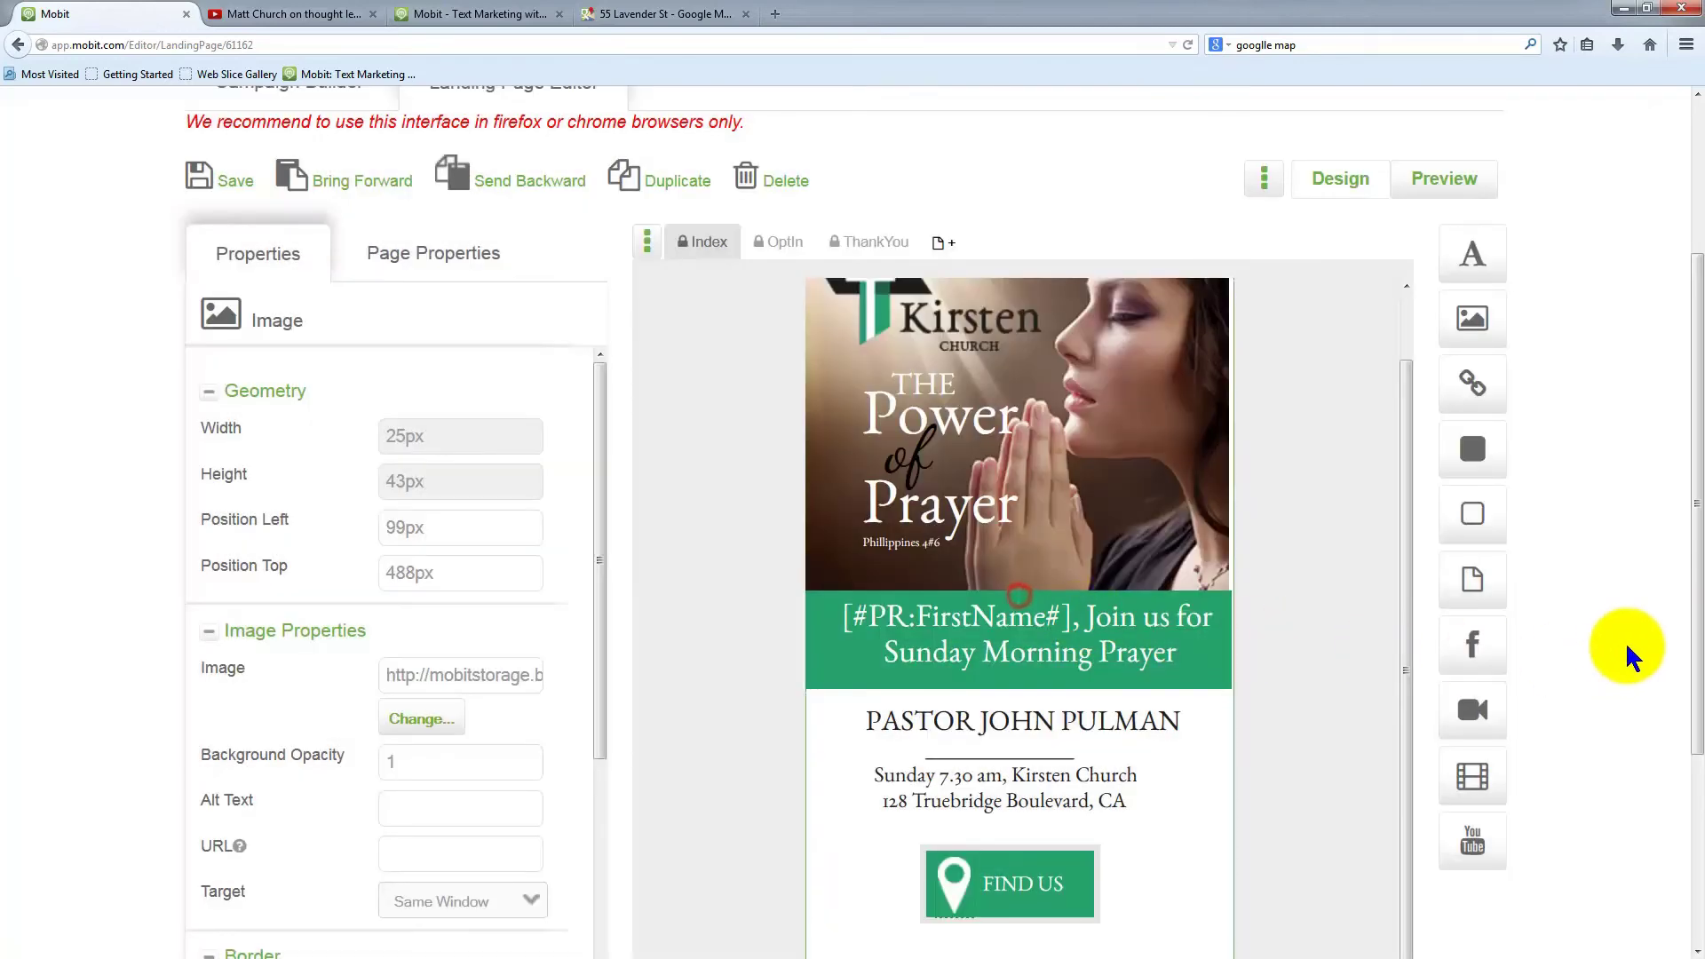
pyautogui.scroll(-5, 1630, 591)
pyautogui.scroll(10, 1527, 466)
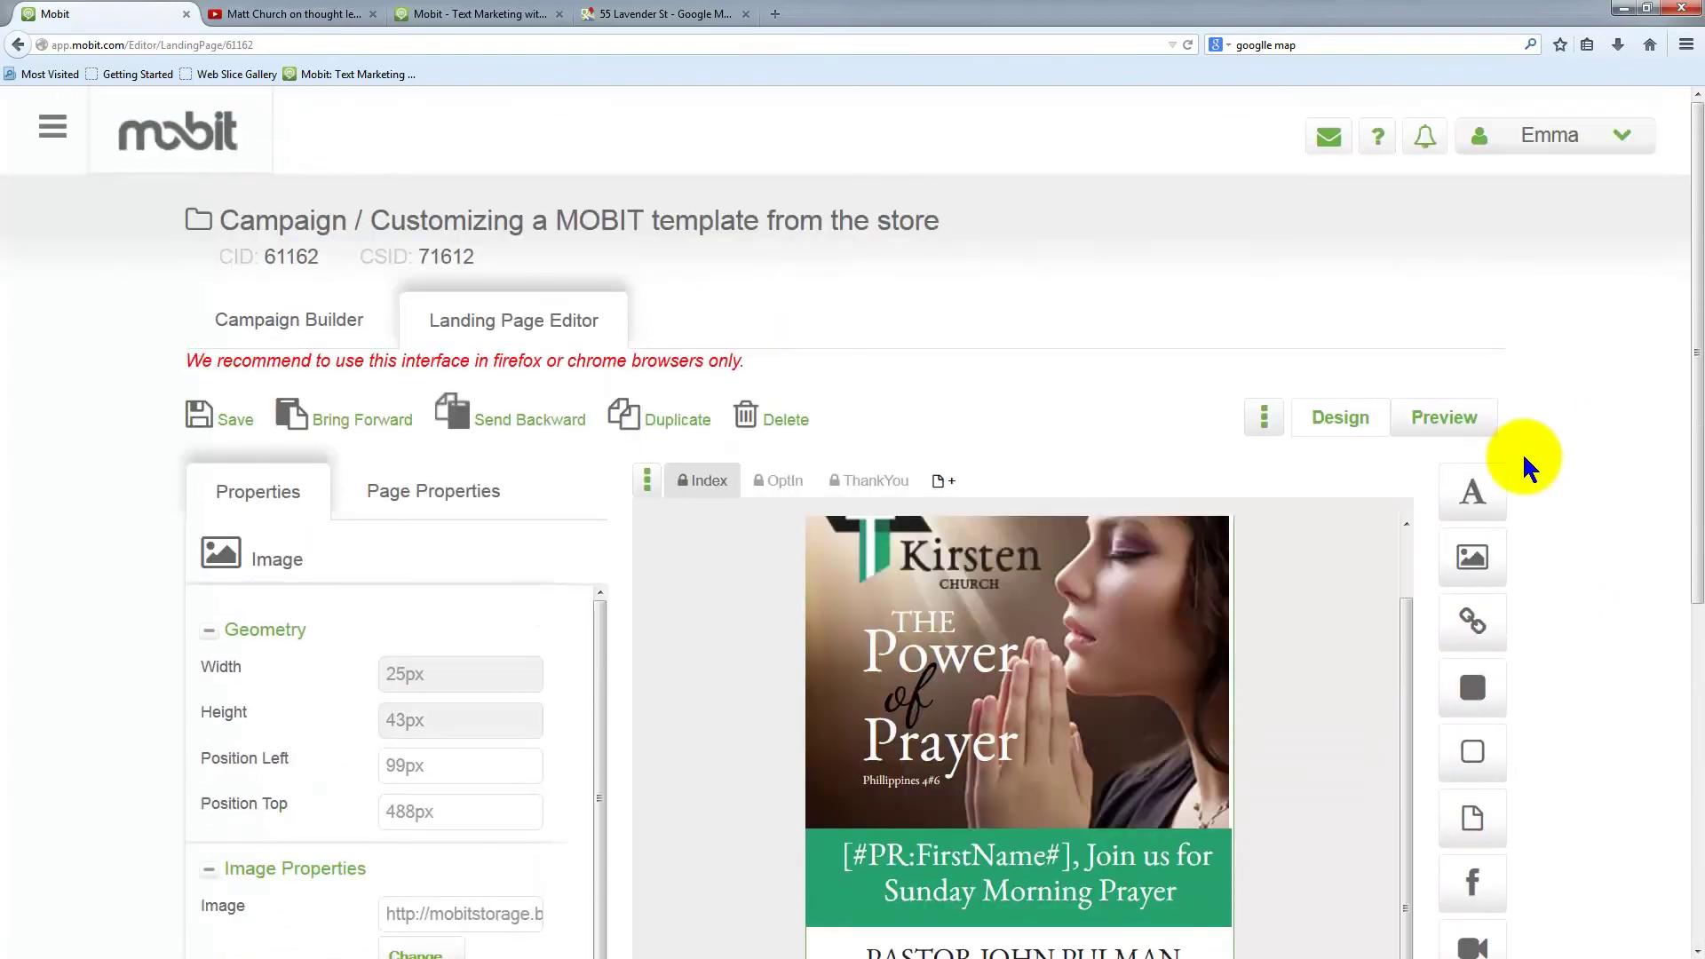
pyautogui.click(1457, 418)
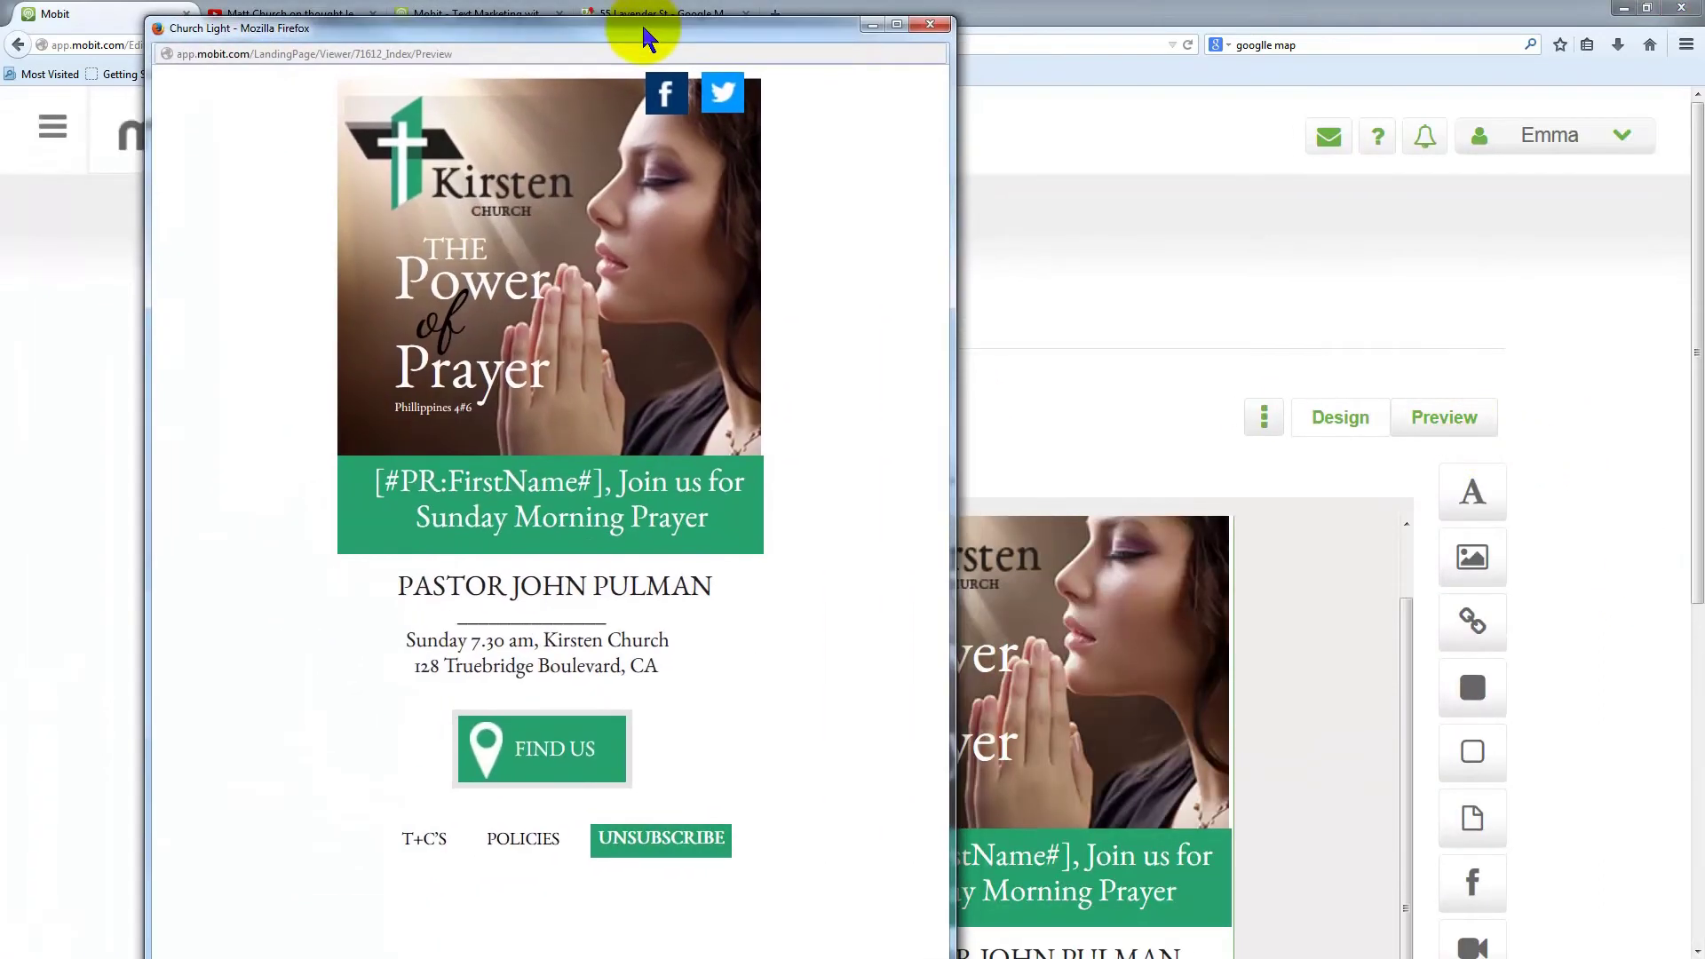
pyautogui.click(551, 750)
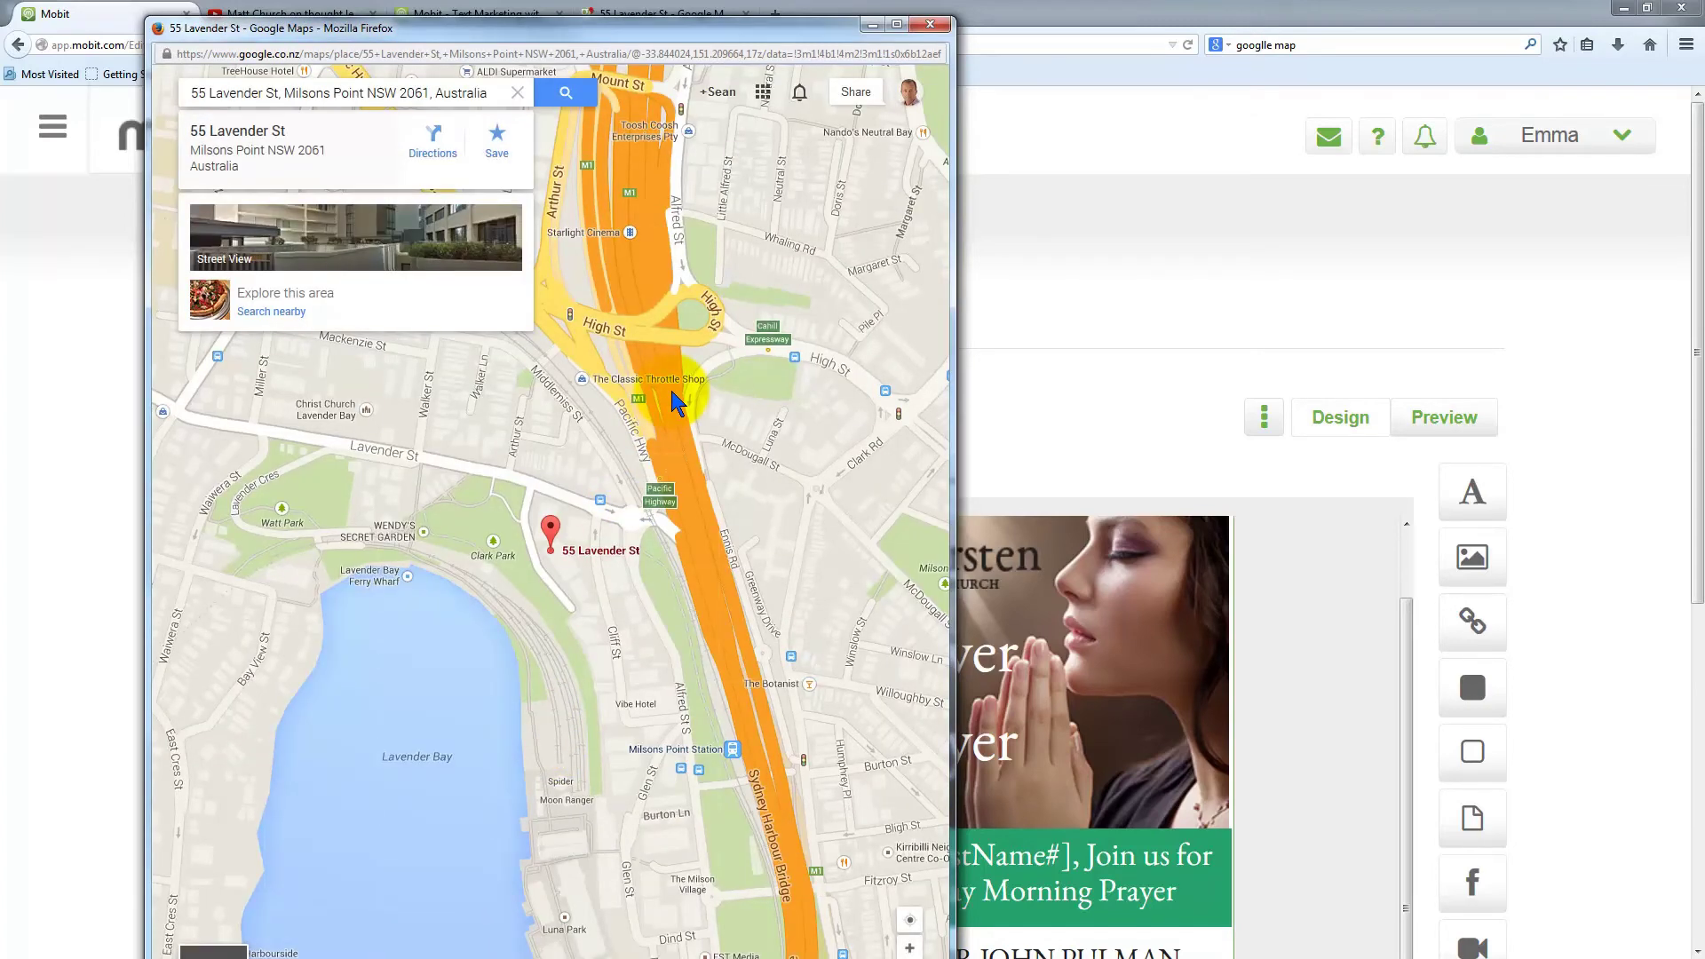
pyautogui.click(930, 24)
pyautogui.scroll(-1, 1585, 715)
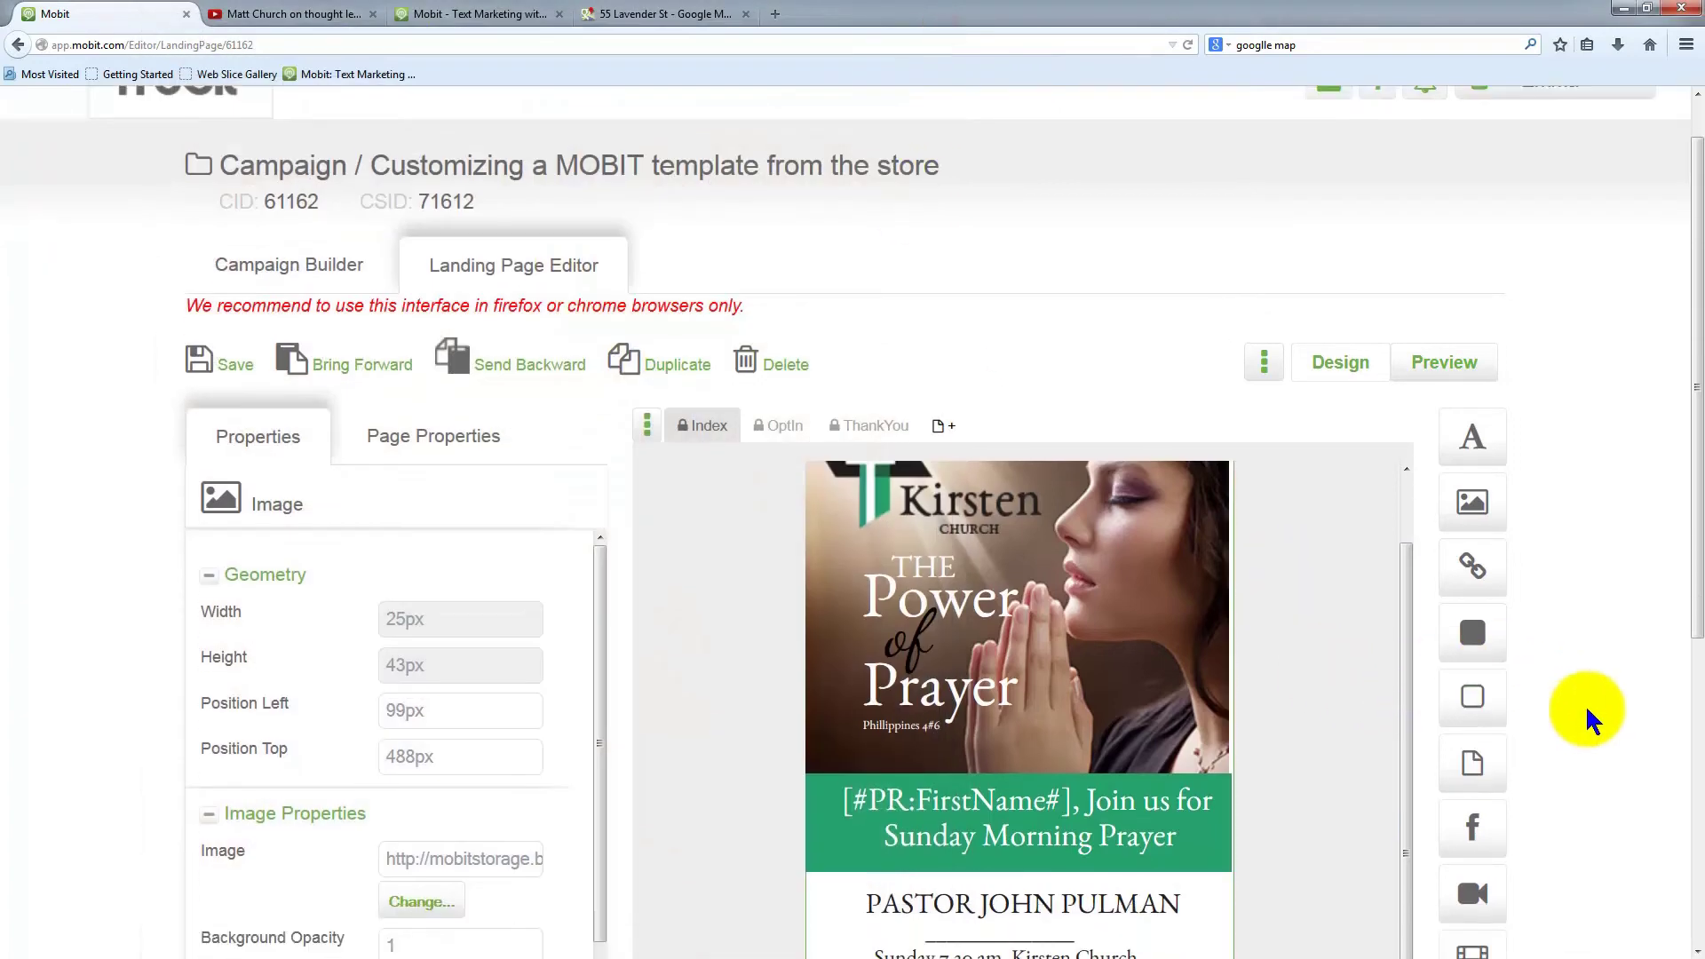
pyautogui.scroll(-8, 1585, 714)
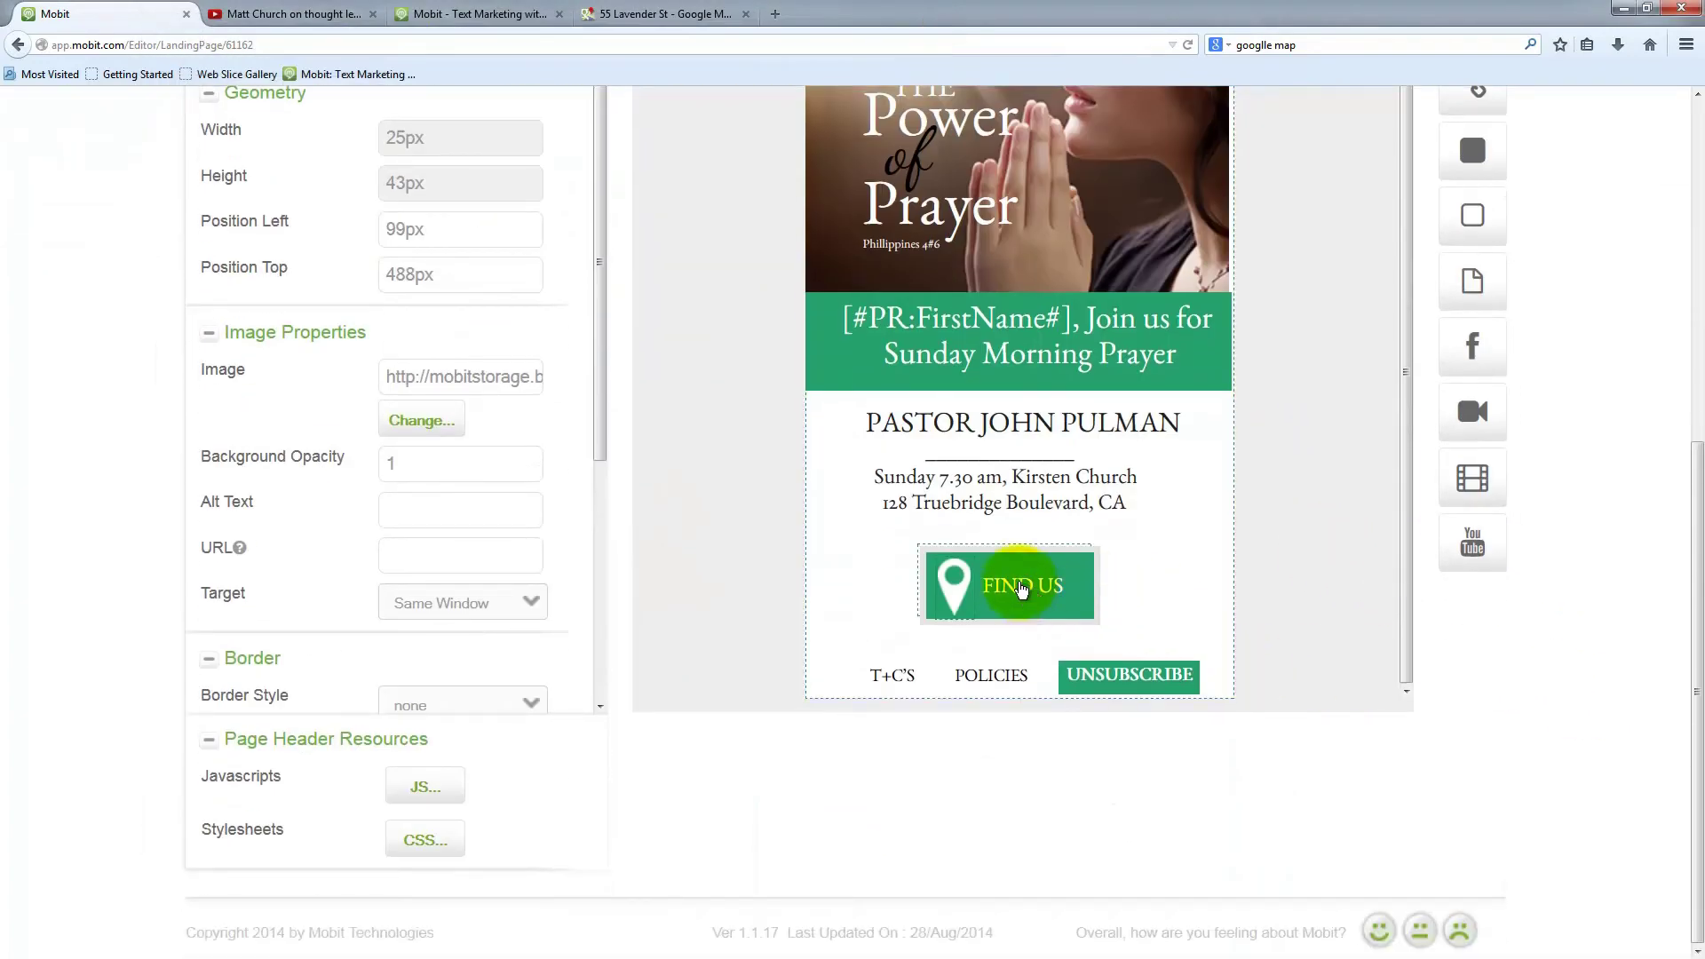
pyautogui.doubleClick(1302, 506)
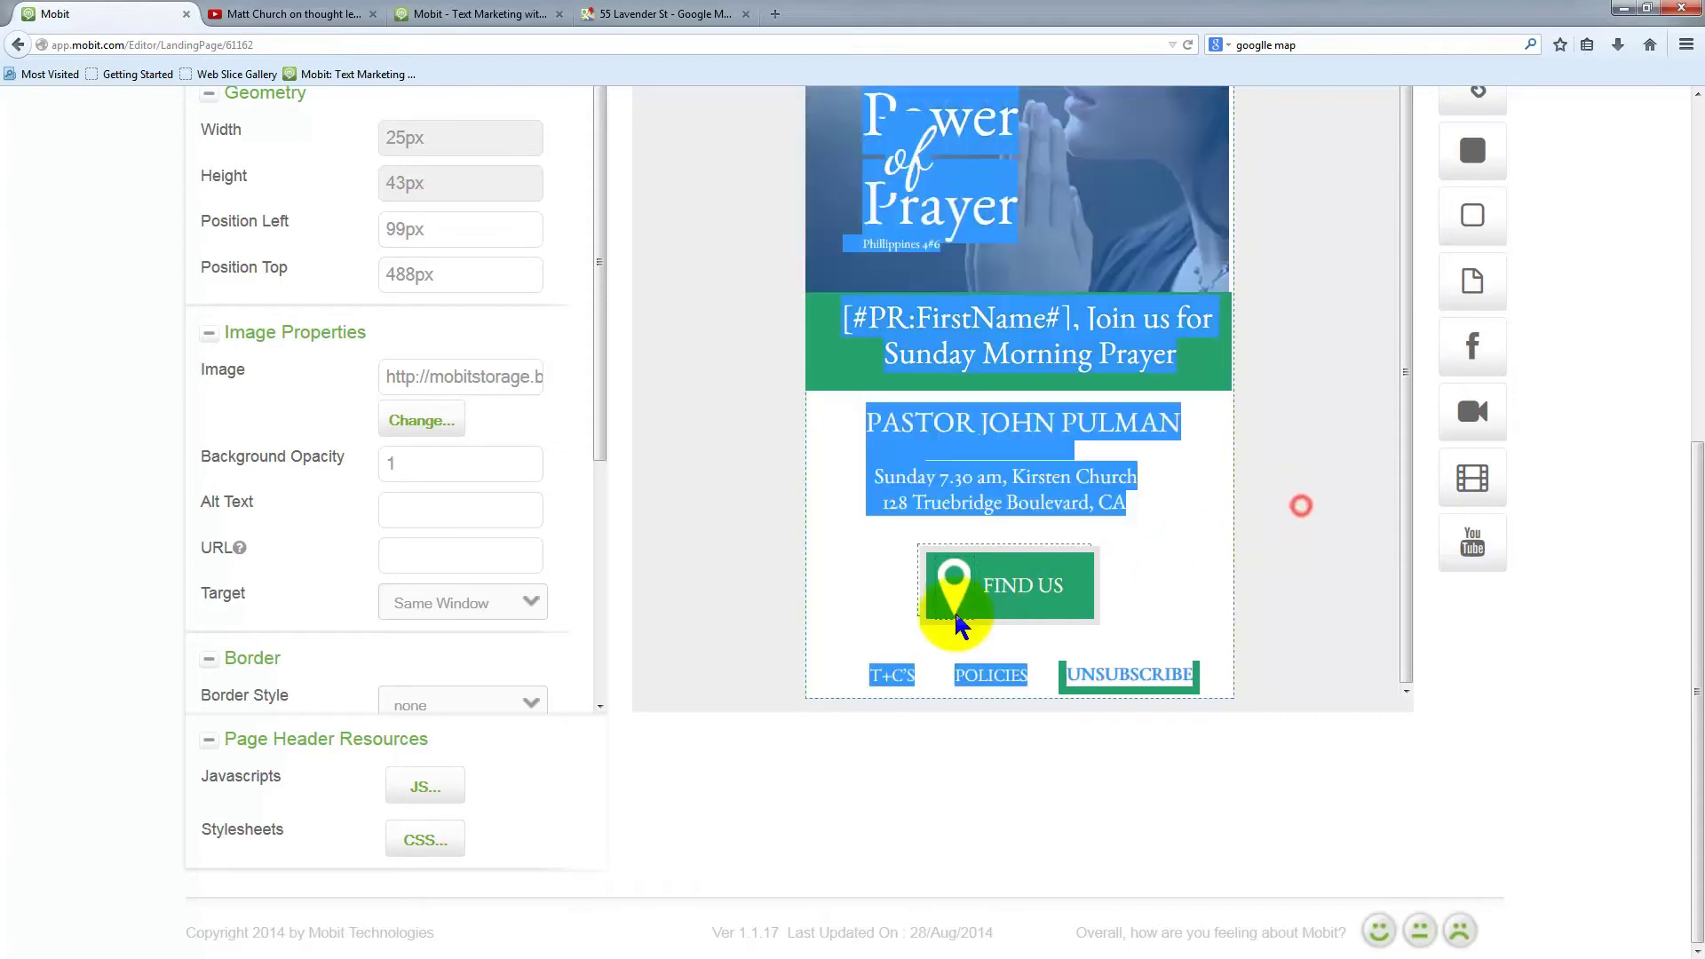
pyautogui.click(959, 627)
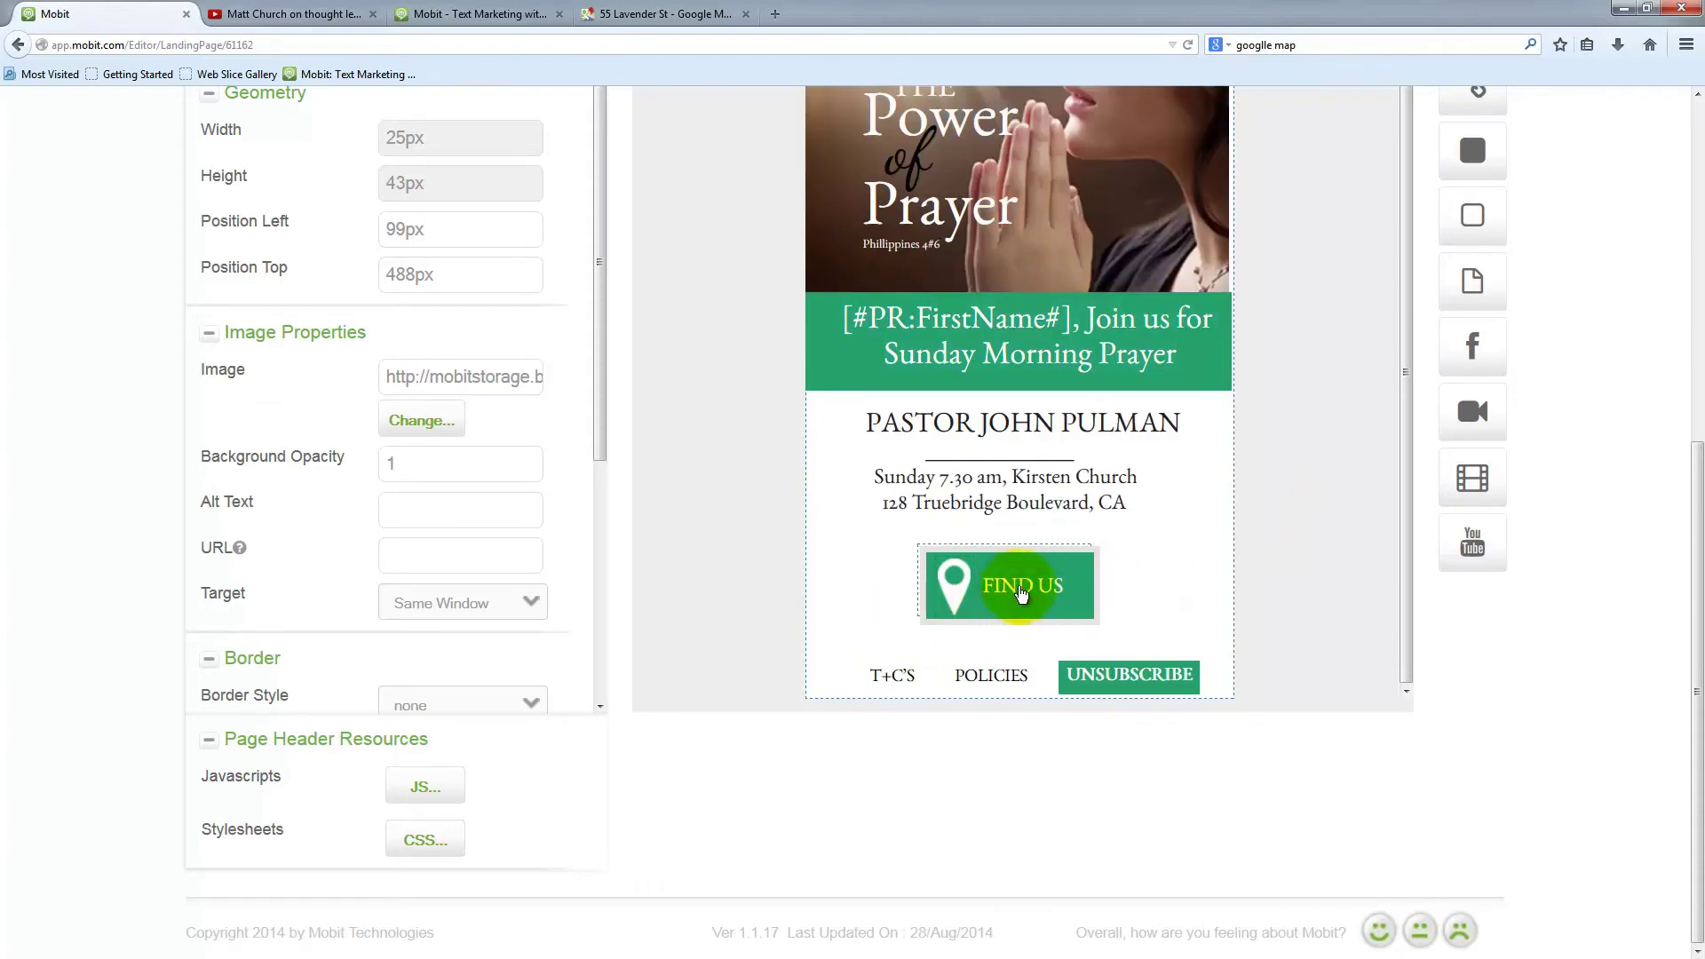
pyautogui.click(1007, 593)
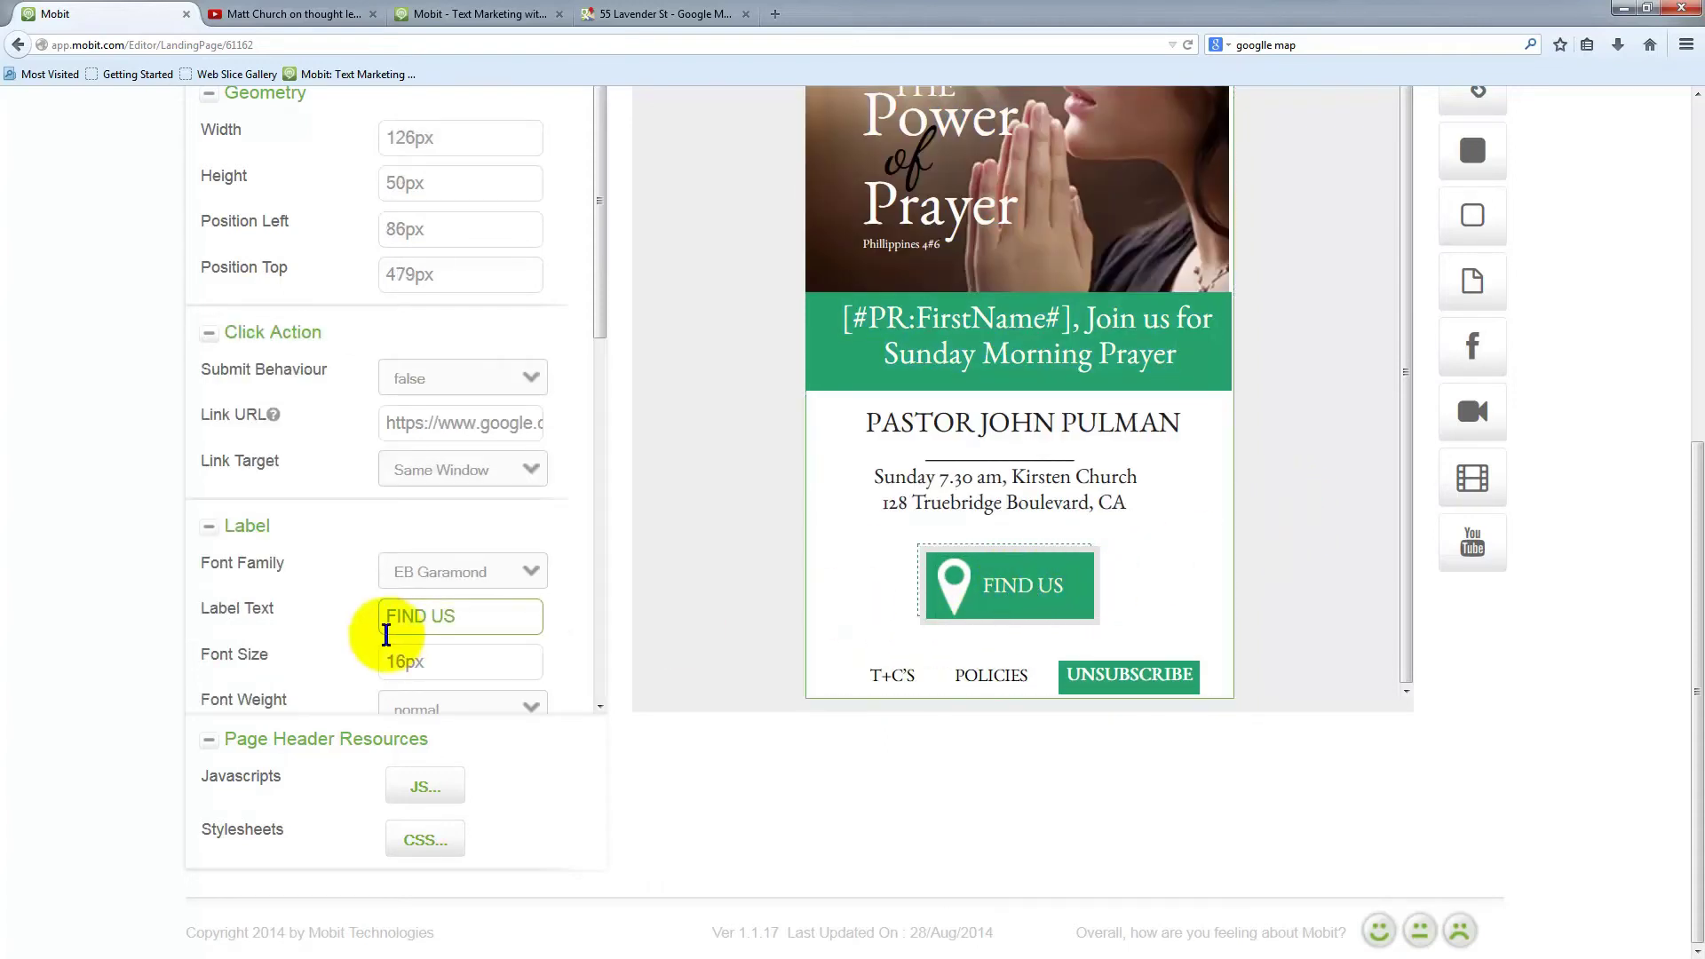
pyautogui.click(480, 624)
# Change the button label from FIND US to CALL US
pyautogui.moveTo(431, 615); pyautogui.dragTo(342, 611)
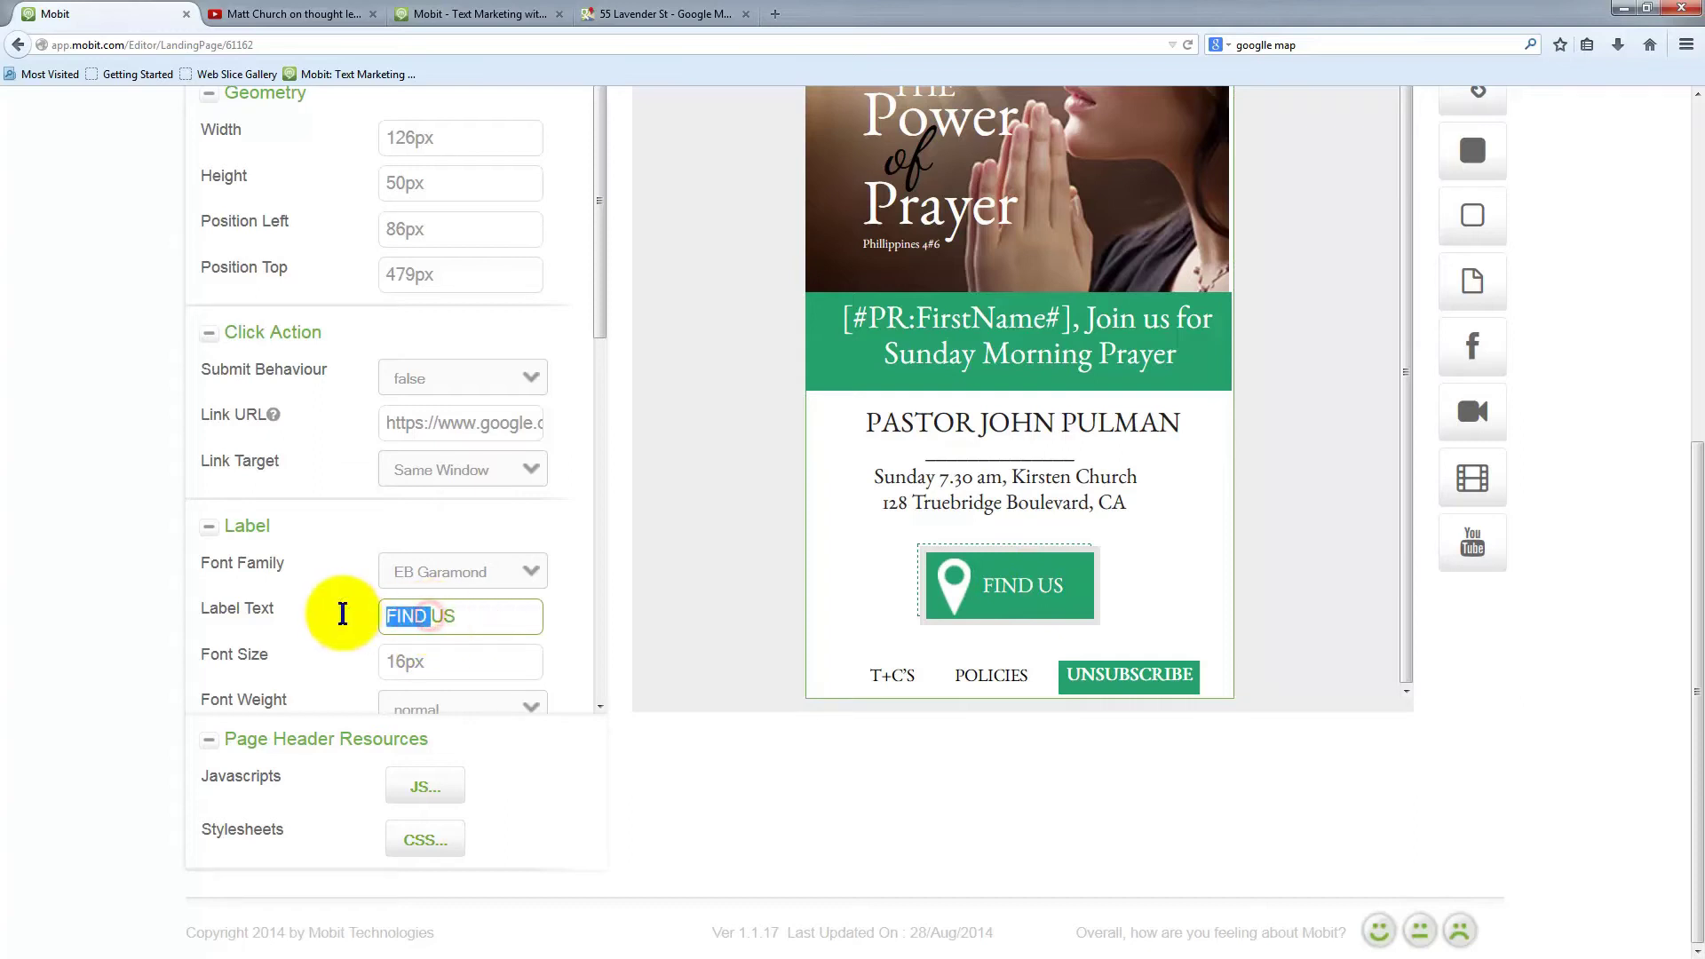
pyautogui.write('CALL')
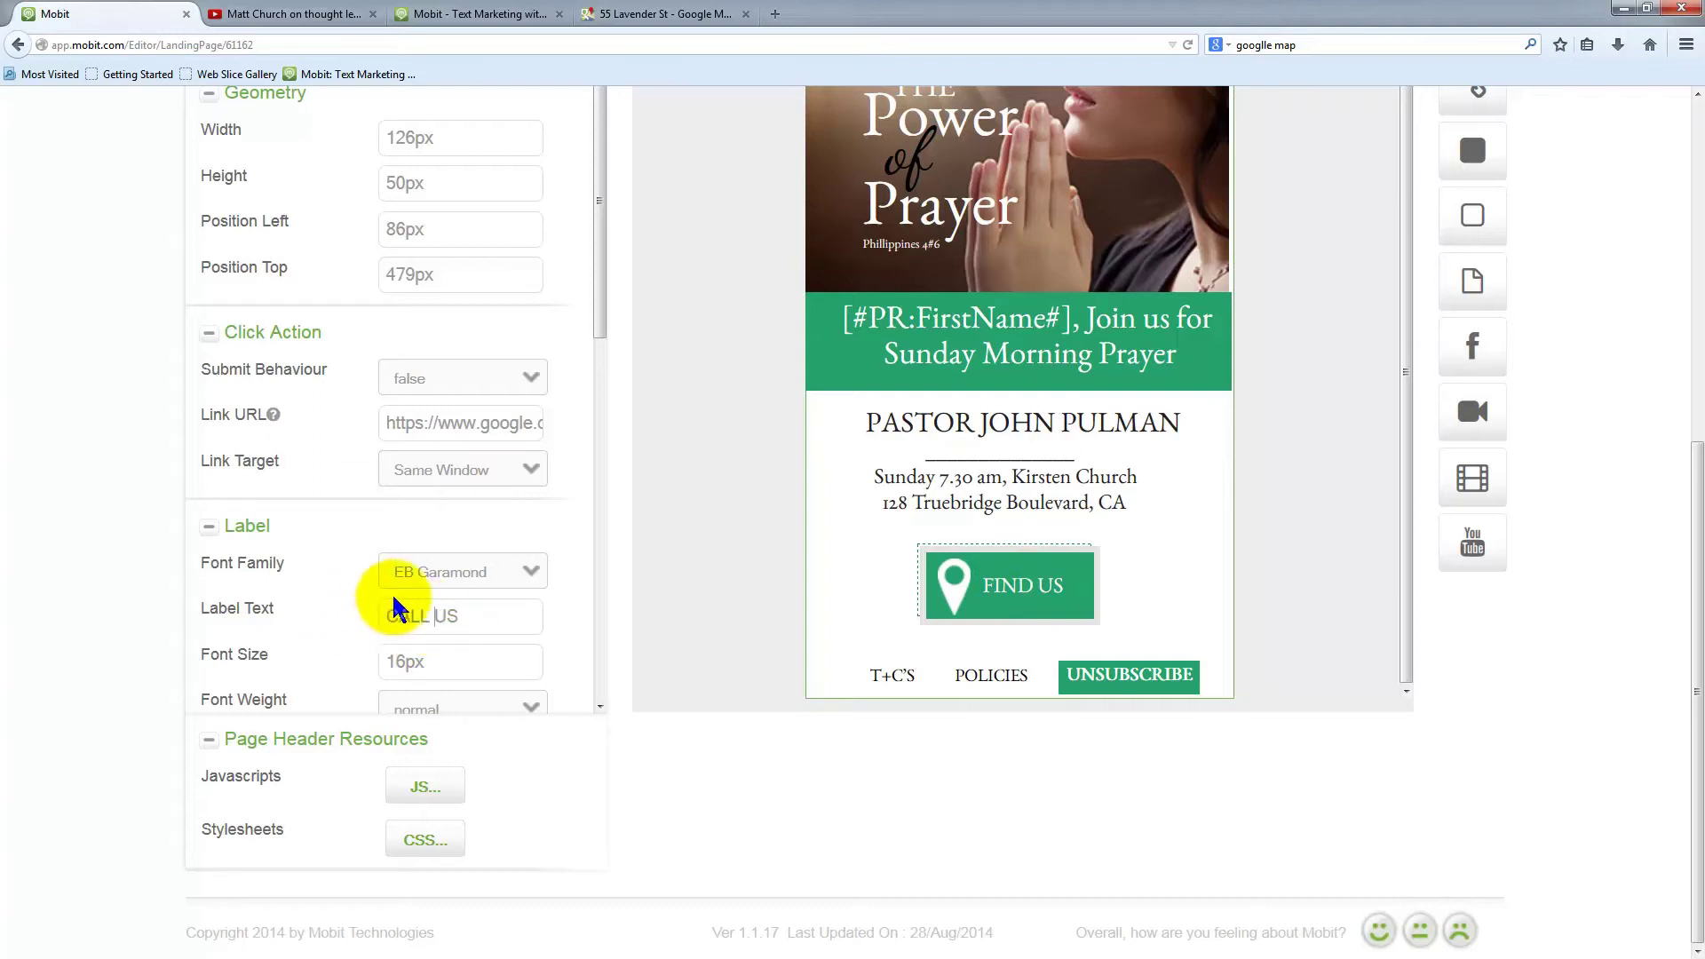
pyautogui.click(468, 658)
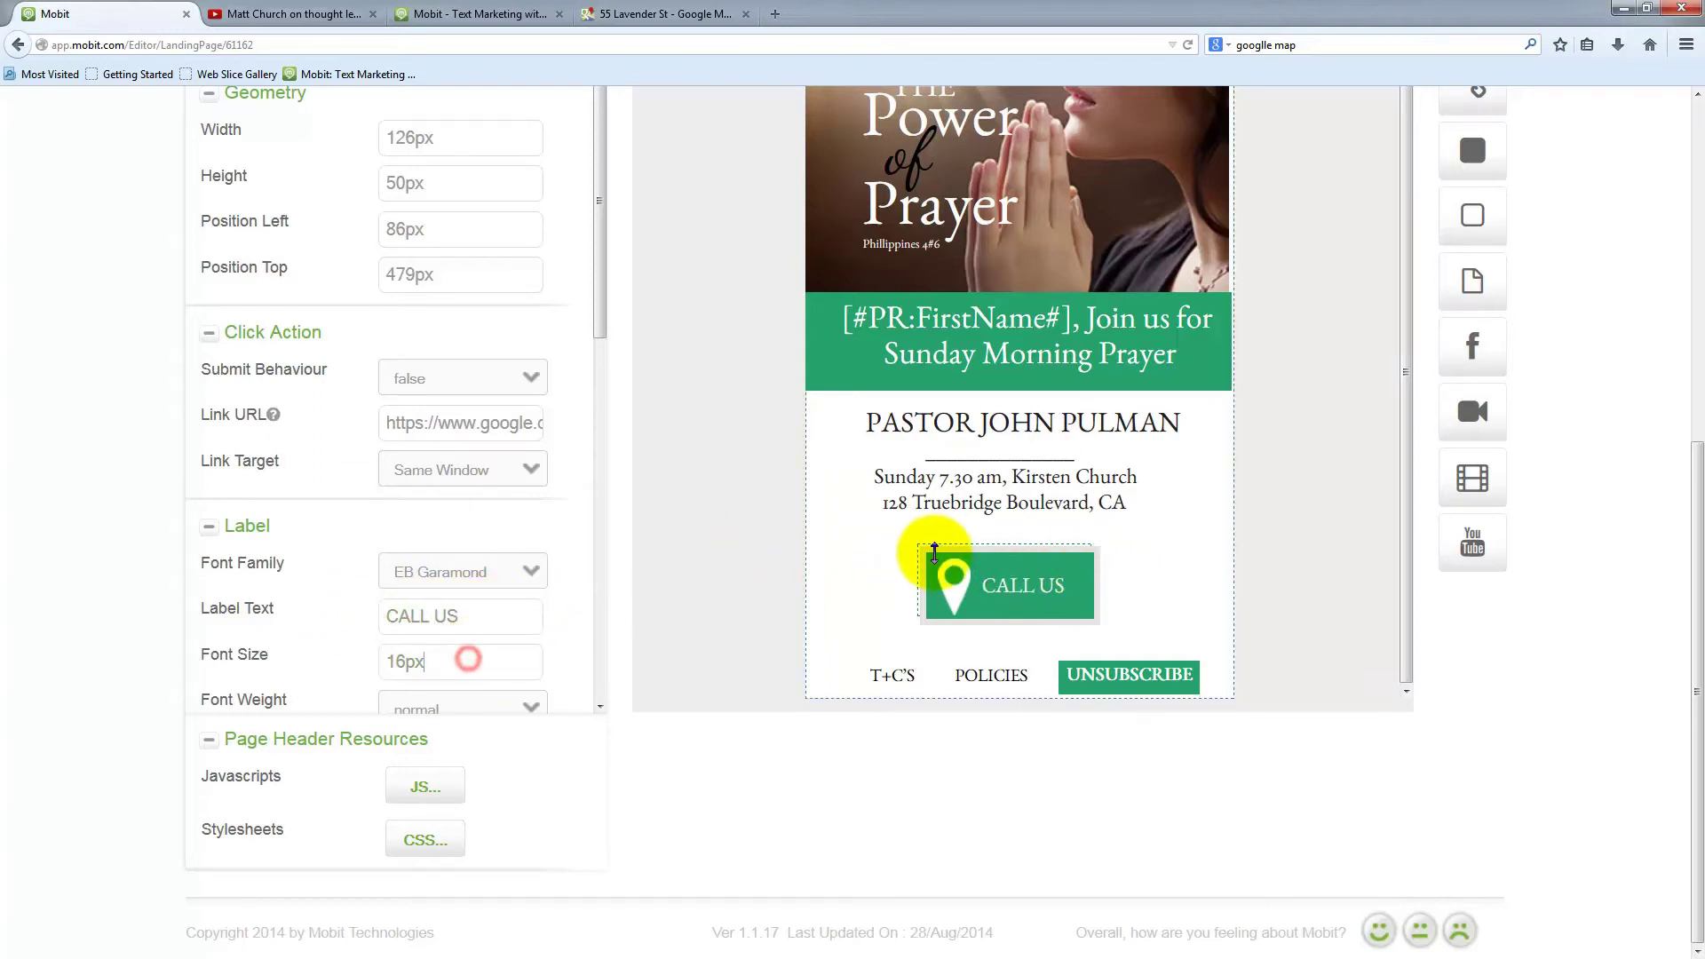
# Nudge the map-pin icon and reselect the CALL US button to review its Click Action
pyautogui.moveTo(963, 596)
pyautogui.mouseDown()
pyautogui.moveTo(861, 584)
pyautogui.moveTo(959, 594)
pyautogui.mouseUp()
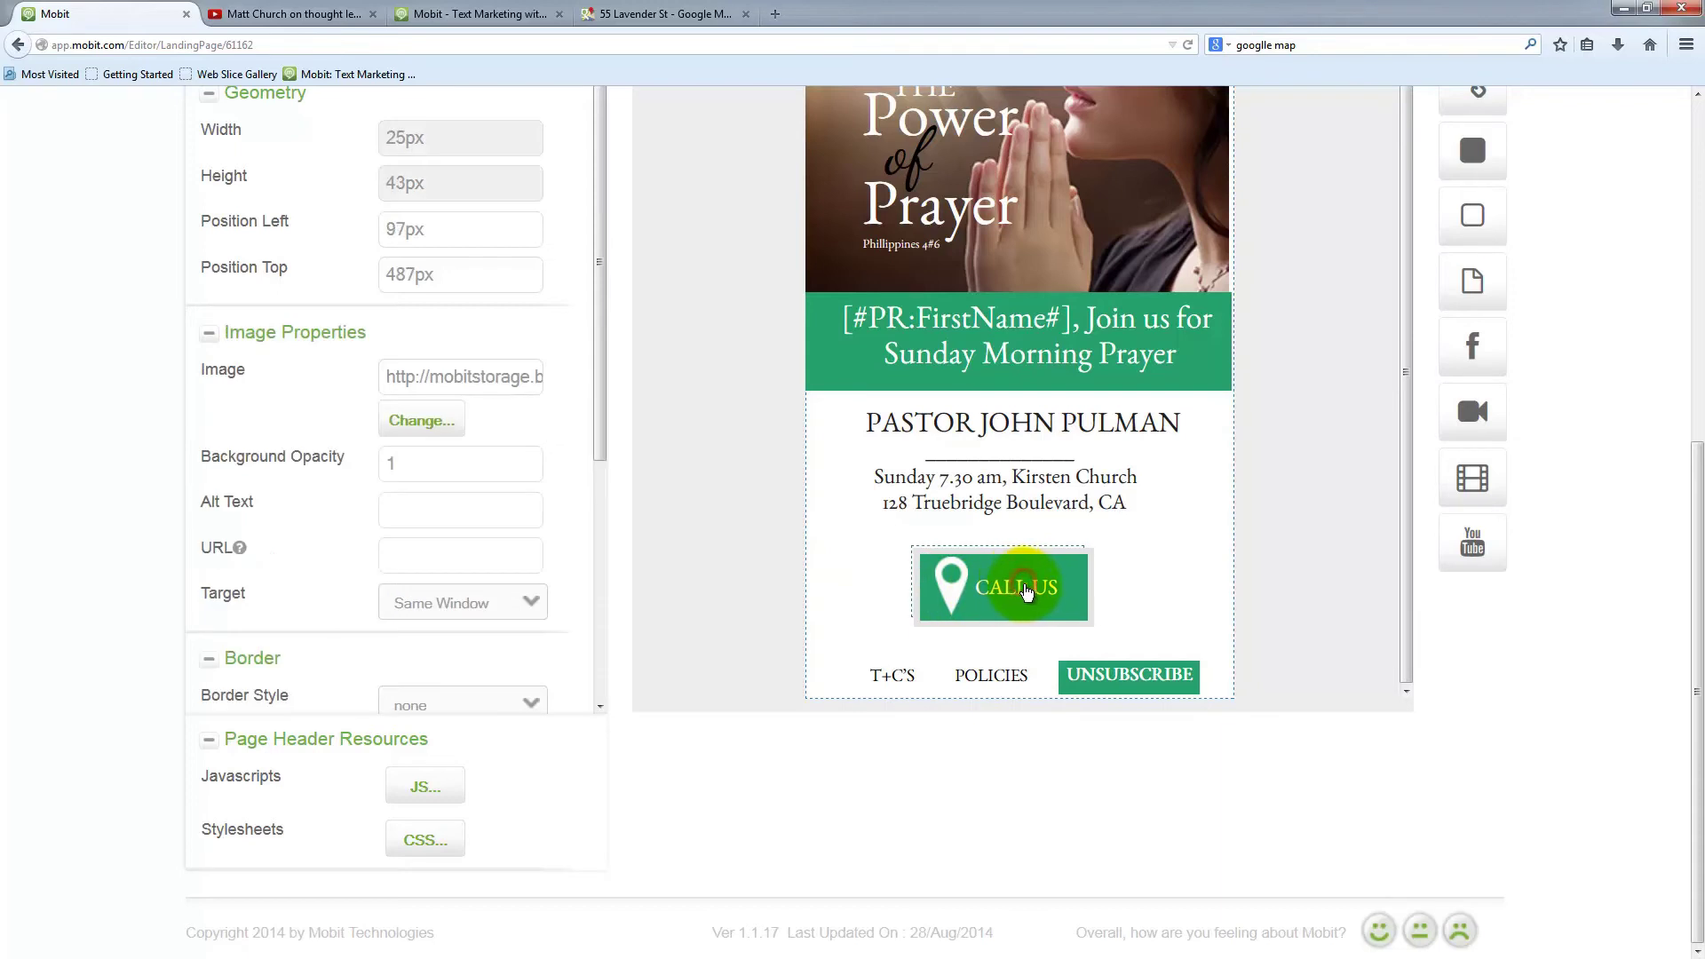
pyautogui.click(951, 581)
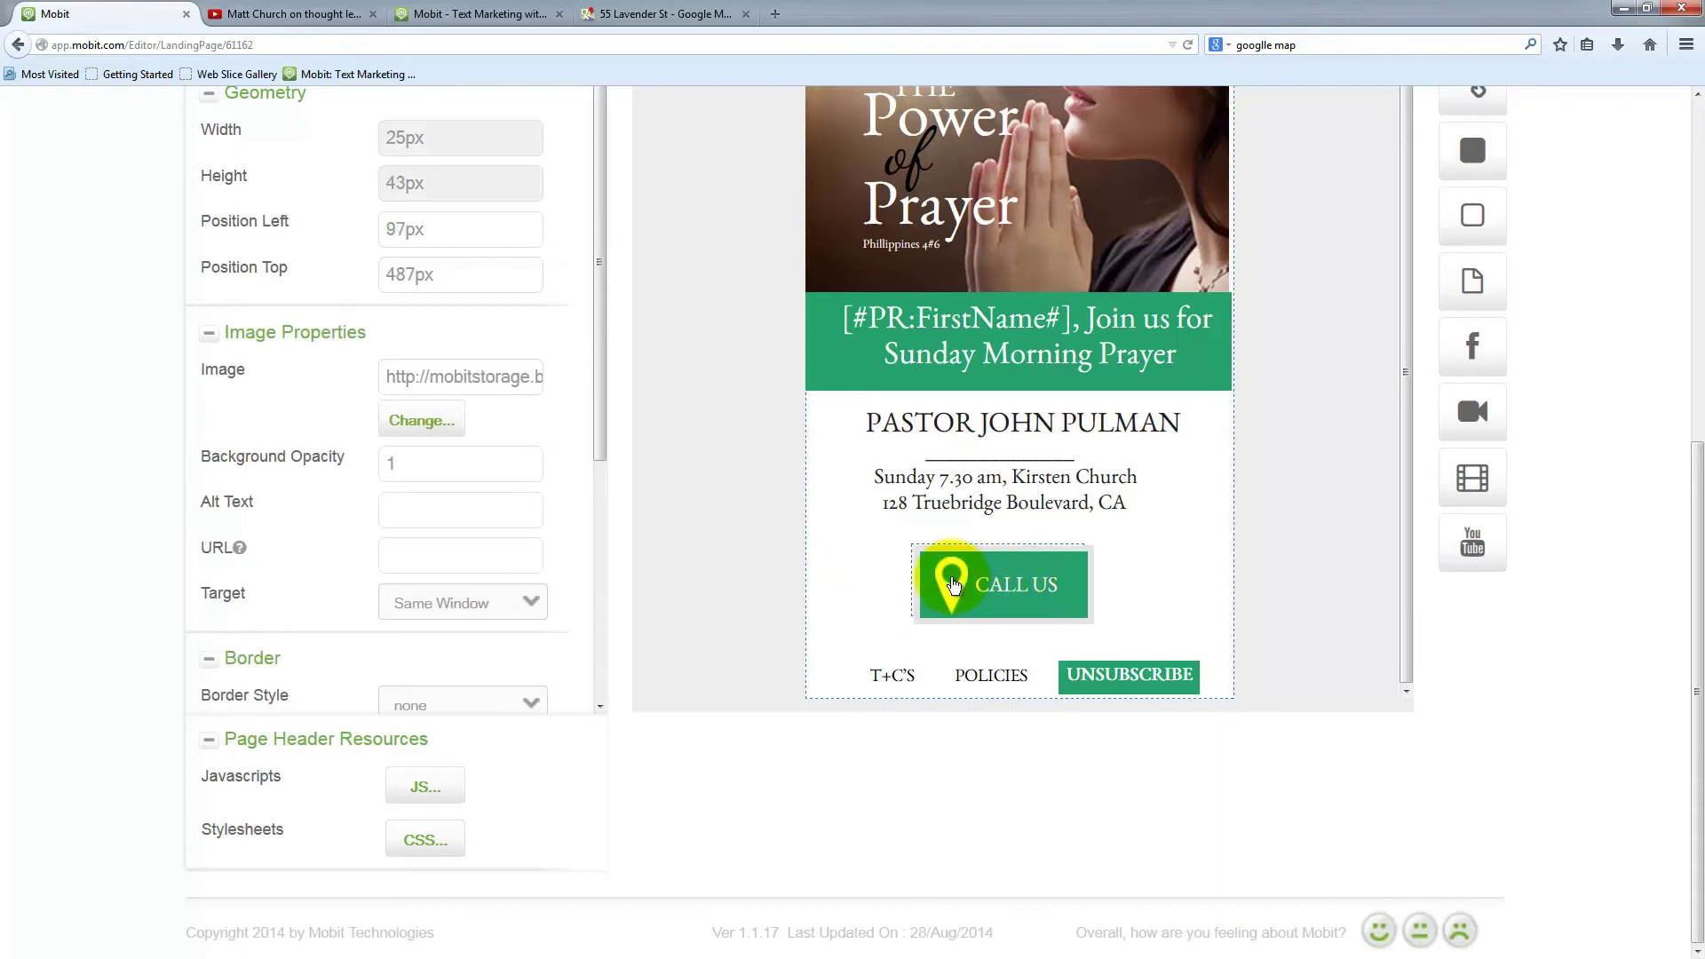
pyautogui.click(421, 616)
pyautogui.scroll(-3, 373, 462)
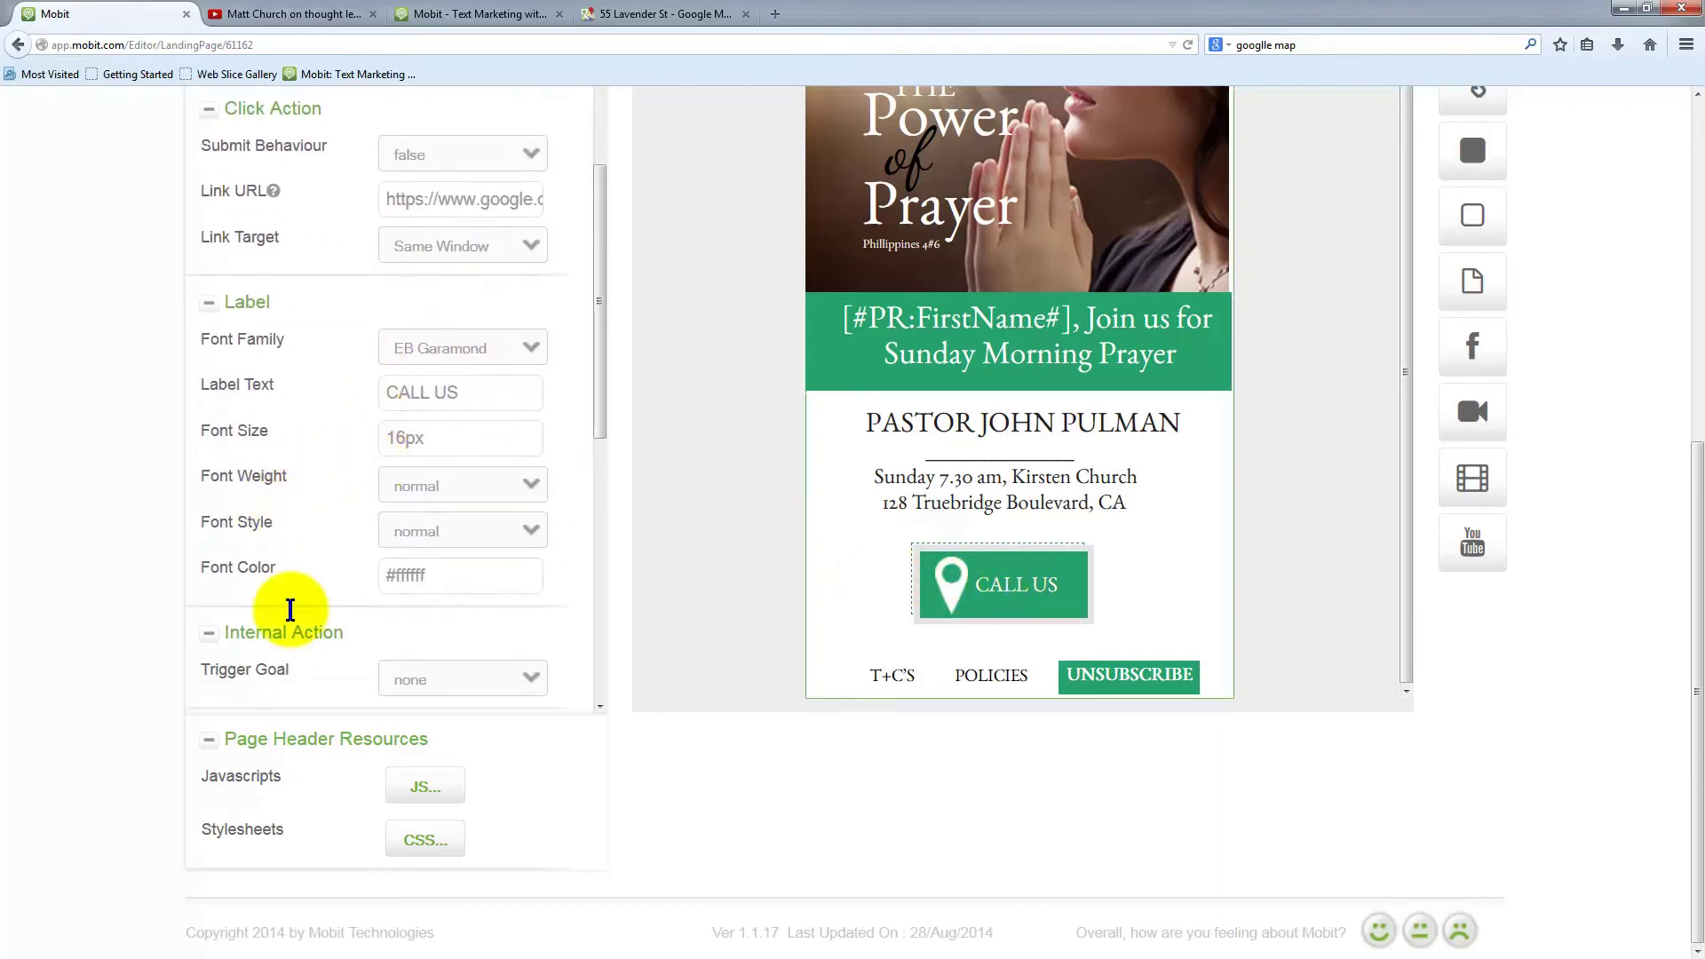
pyautogui.scroll(3, 418, 568)
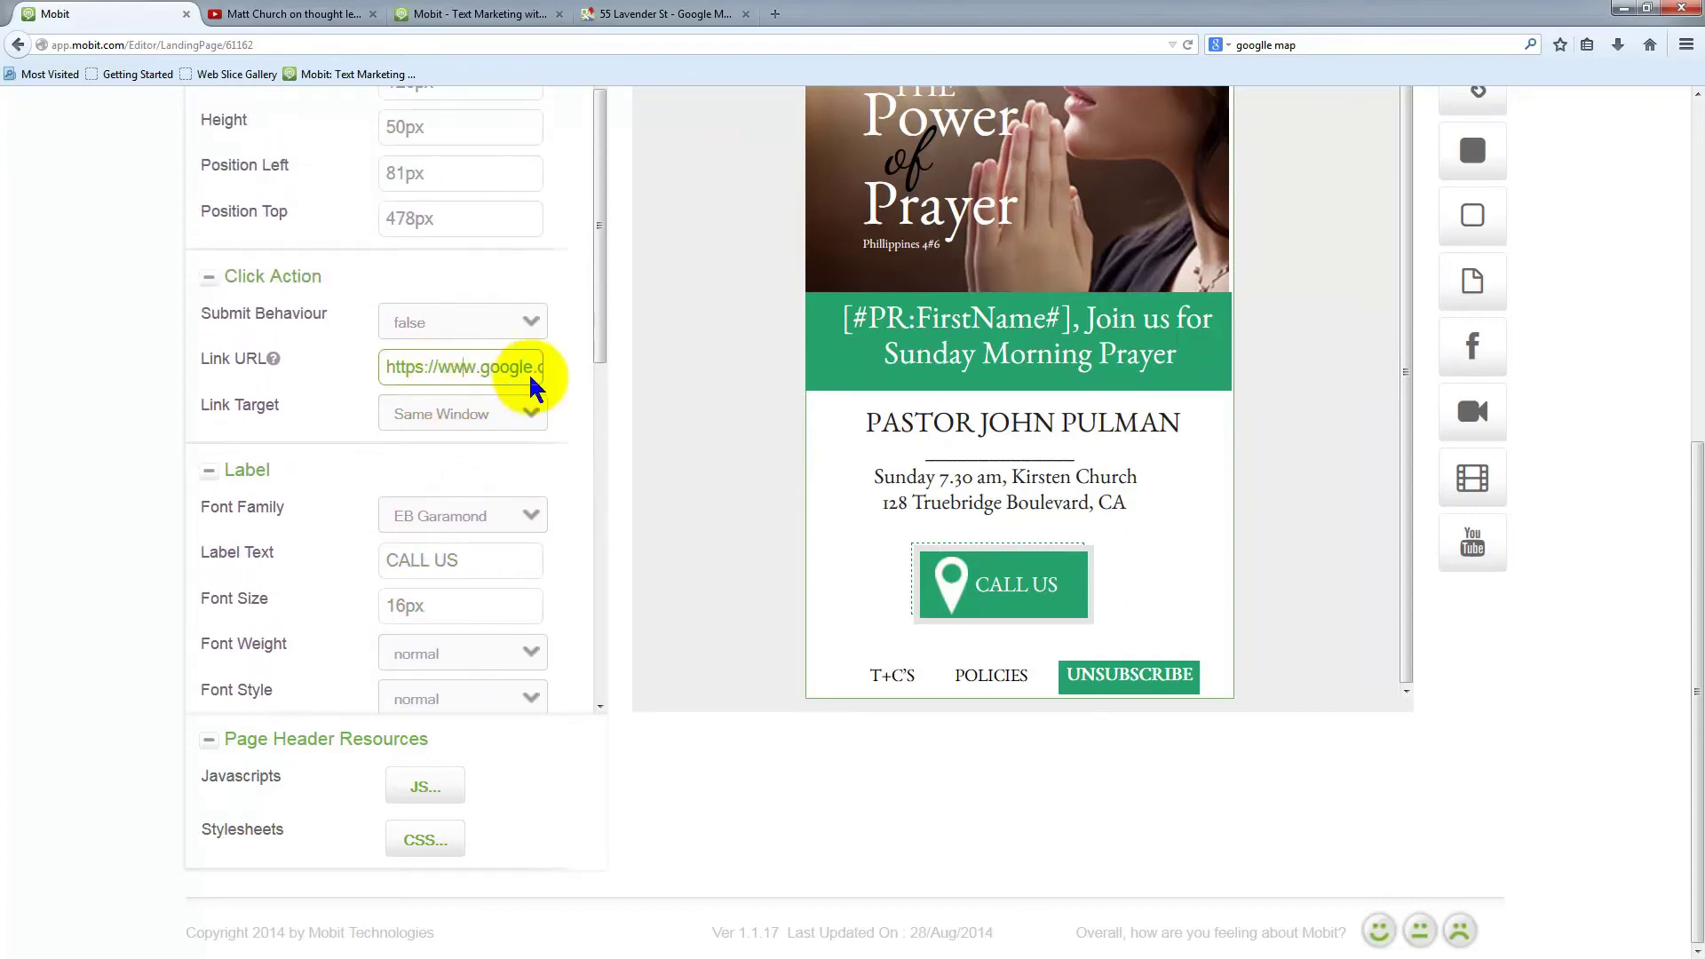
# Replace the CALL US button's old map link with a tel: phone-number link
pyautogui.click(447, 370)
pyautogui.moveTo(441, 369); pyautogui.dragTo(757, 385)
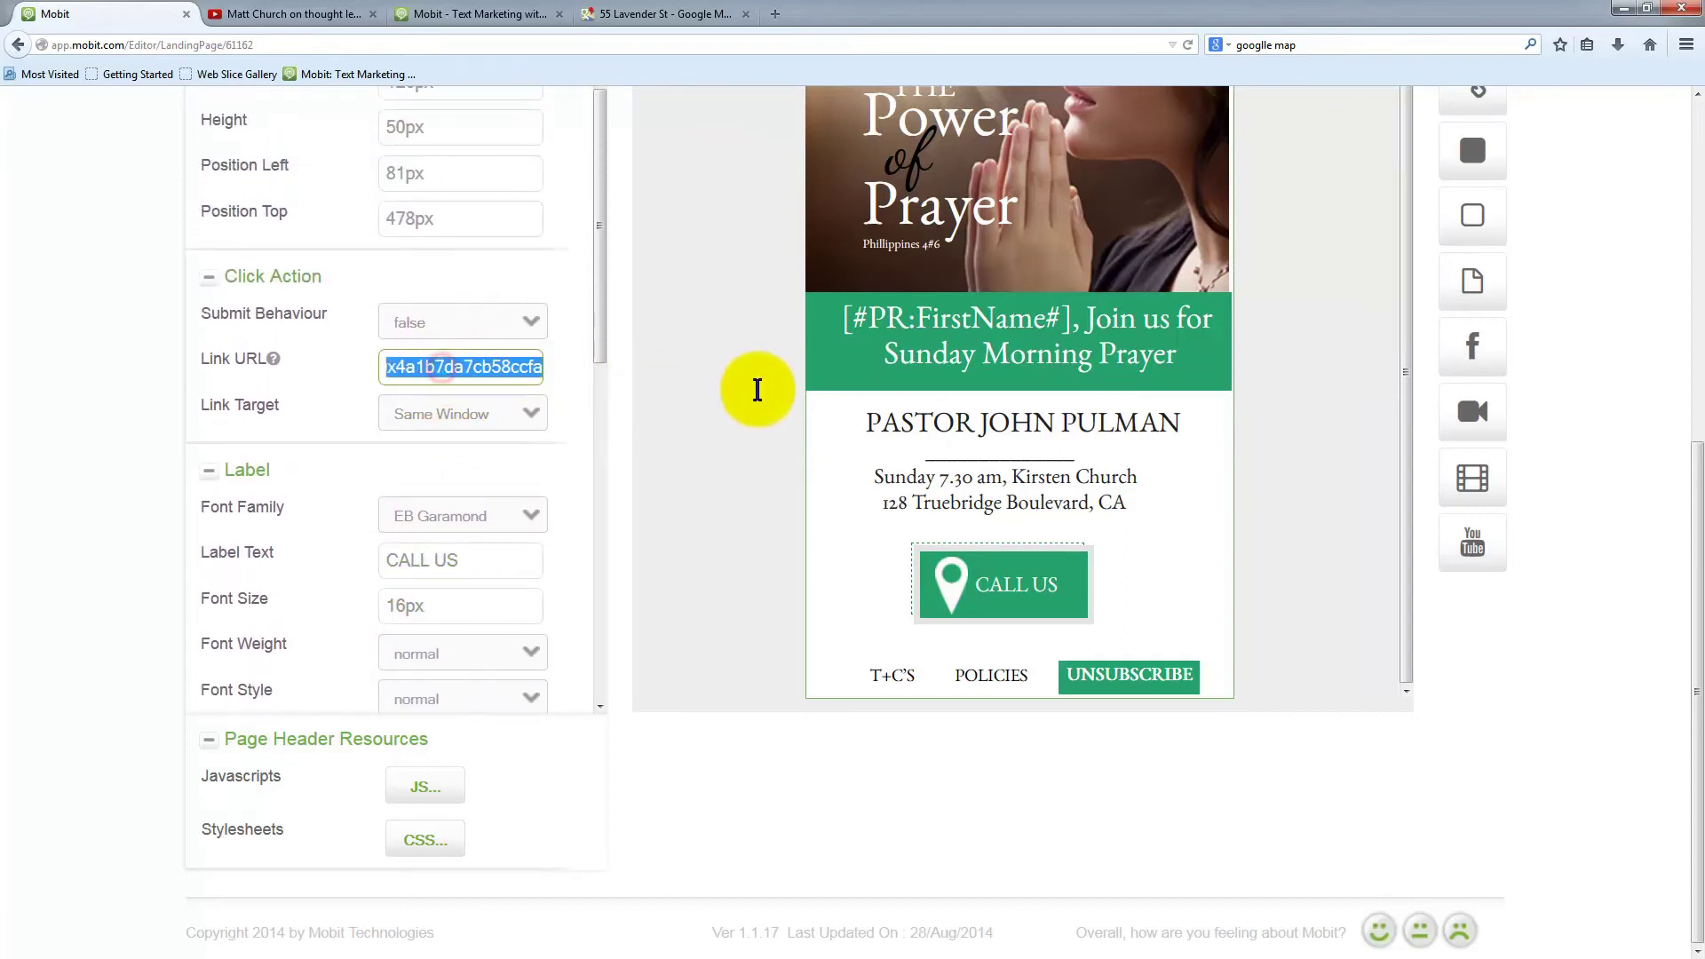
pyautogui.press('BackSpace')
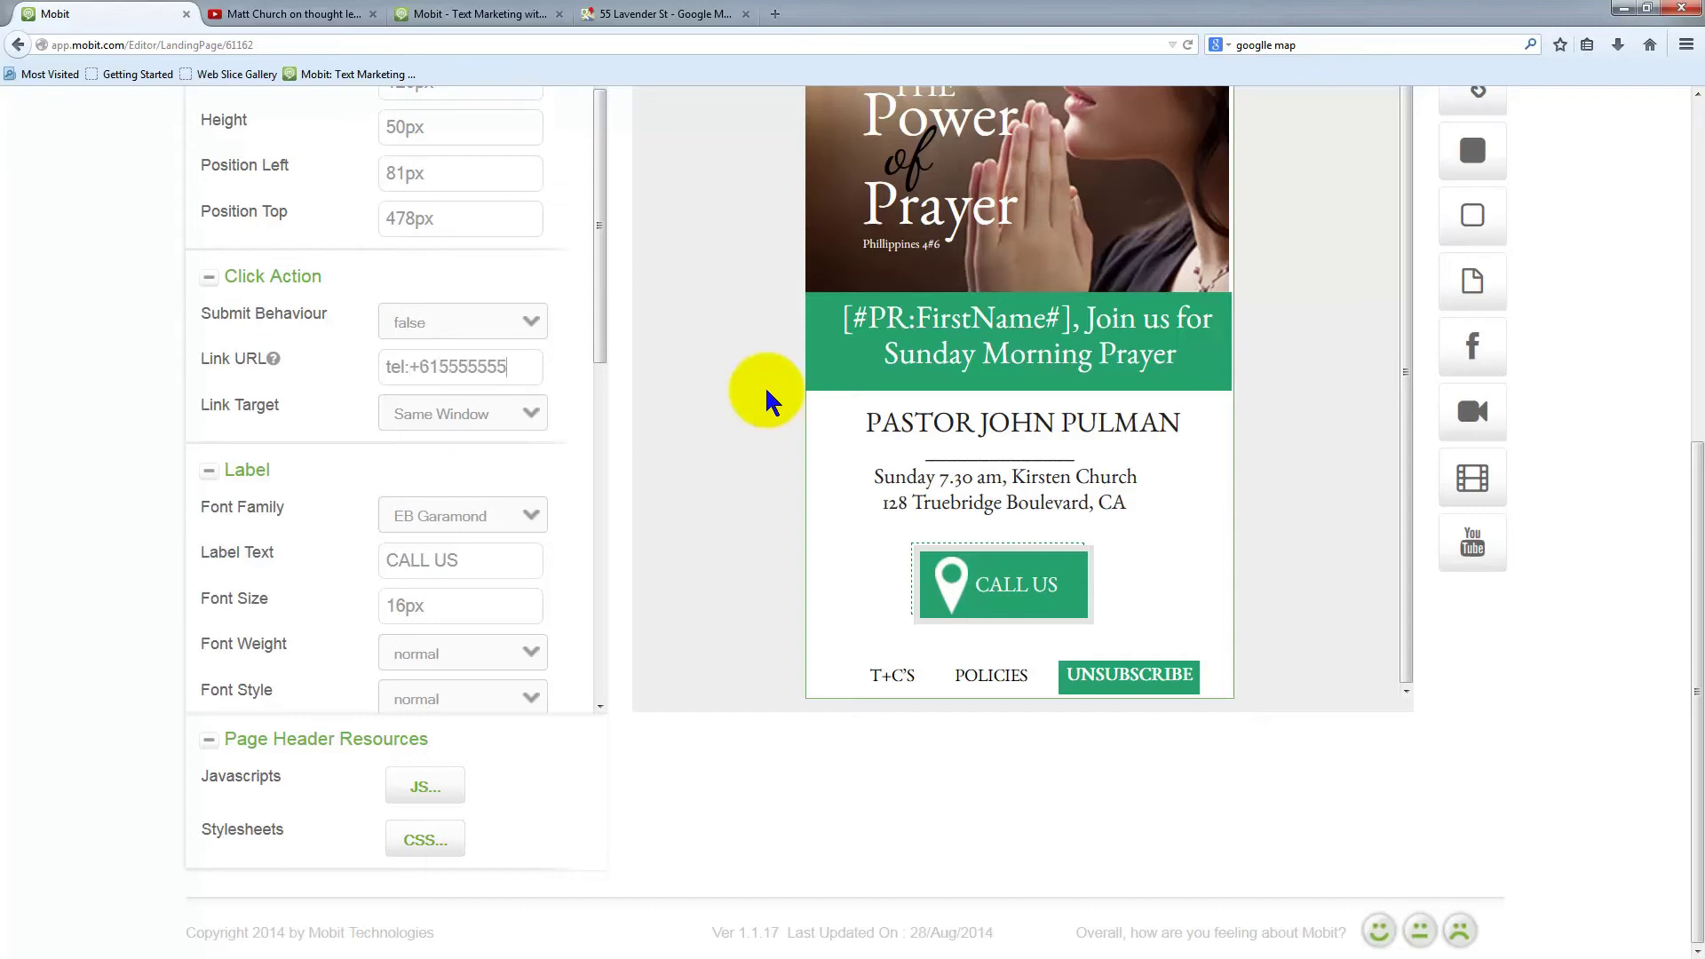
pyautogui.click(483, 221)
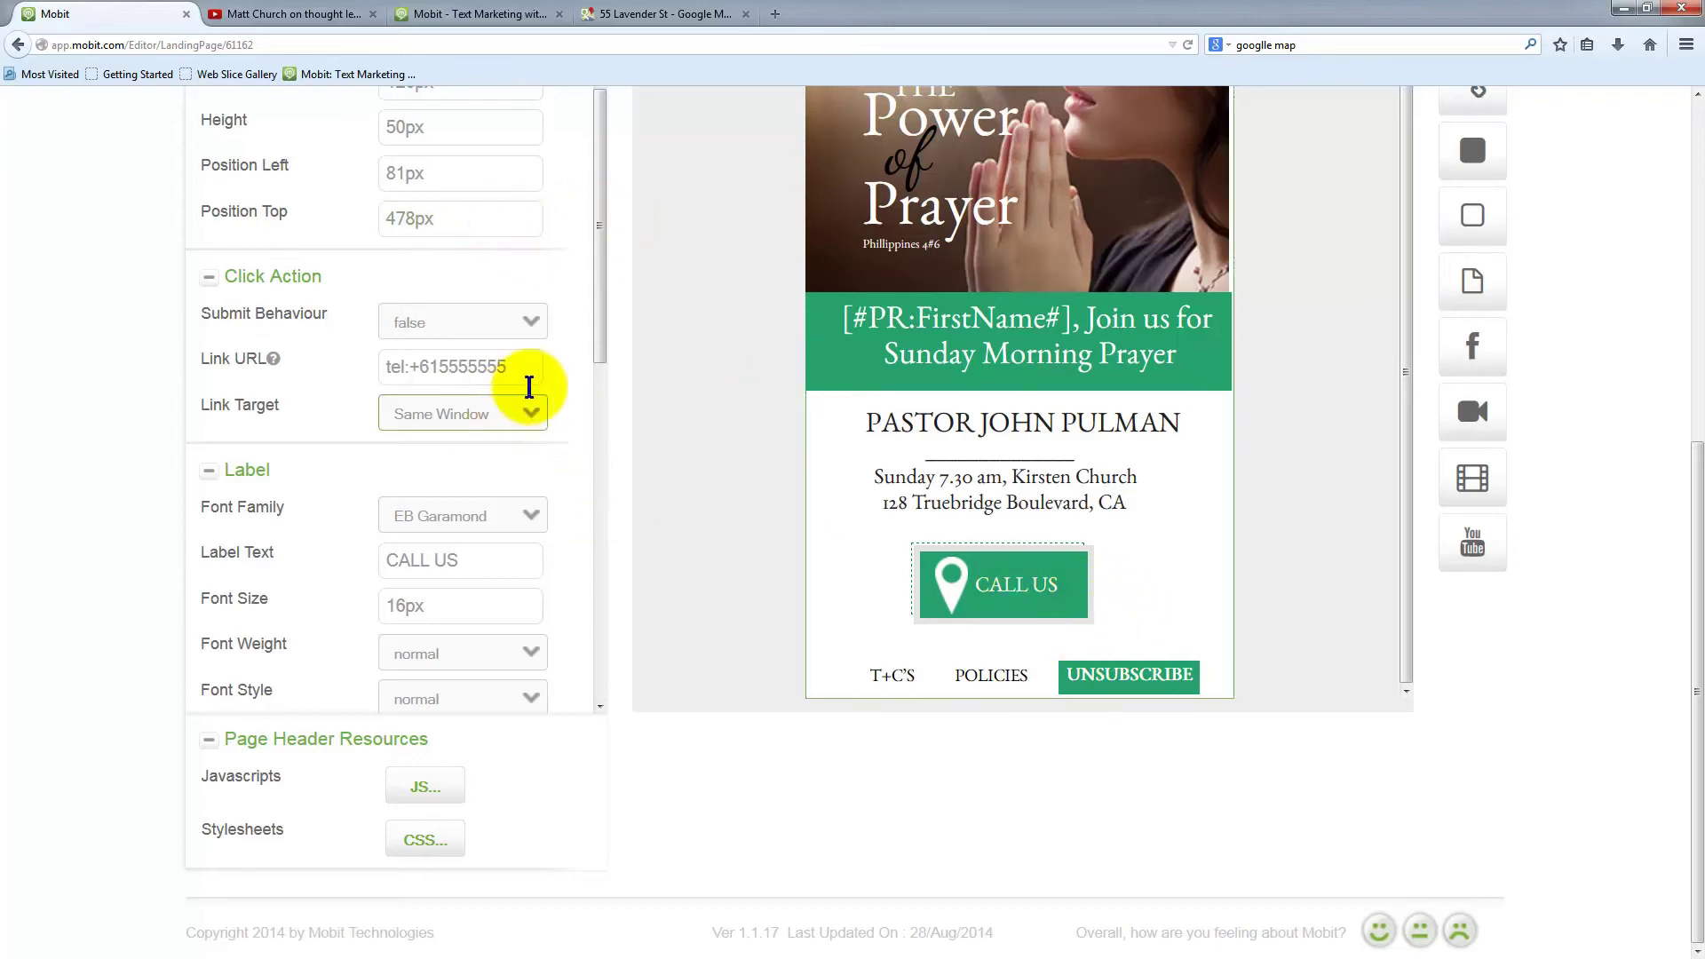
pyautogui.moveTo(519, 367); pyautogui.dragTo(350, 376)
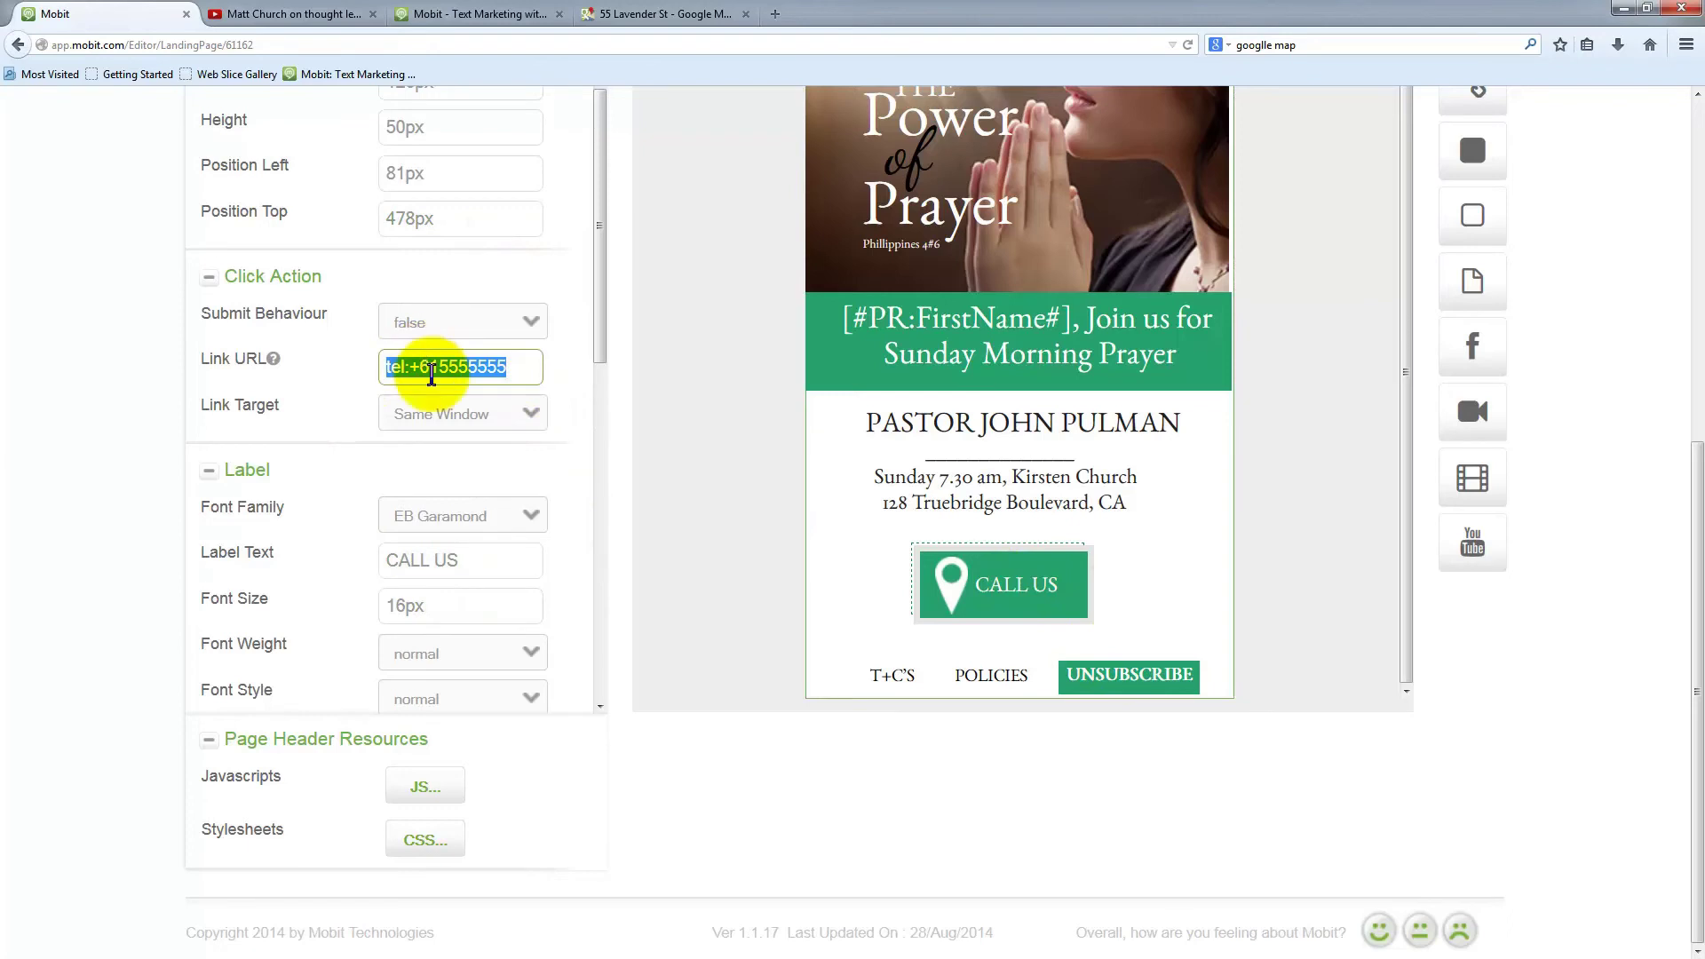
pyautogui.click(521, 366)
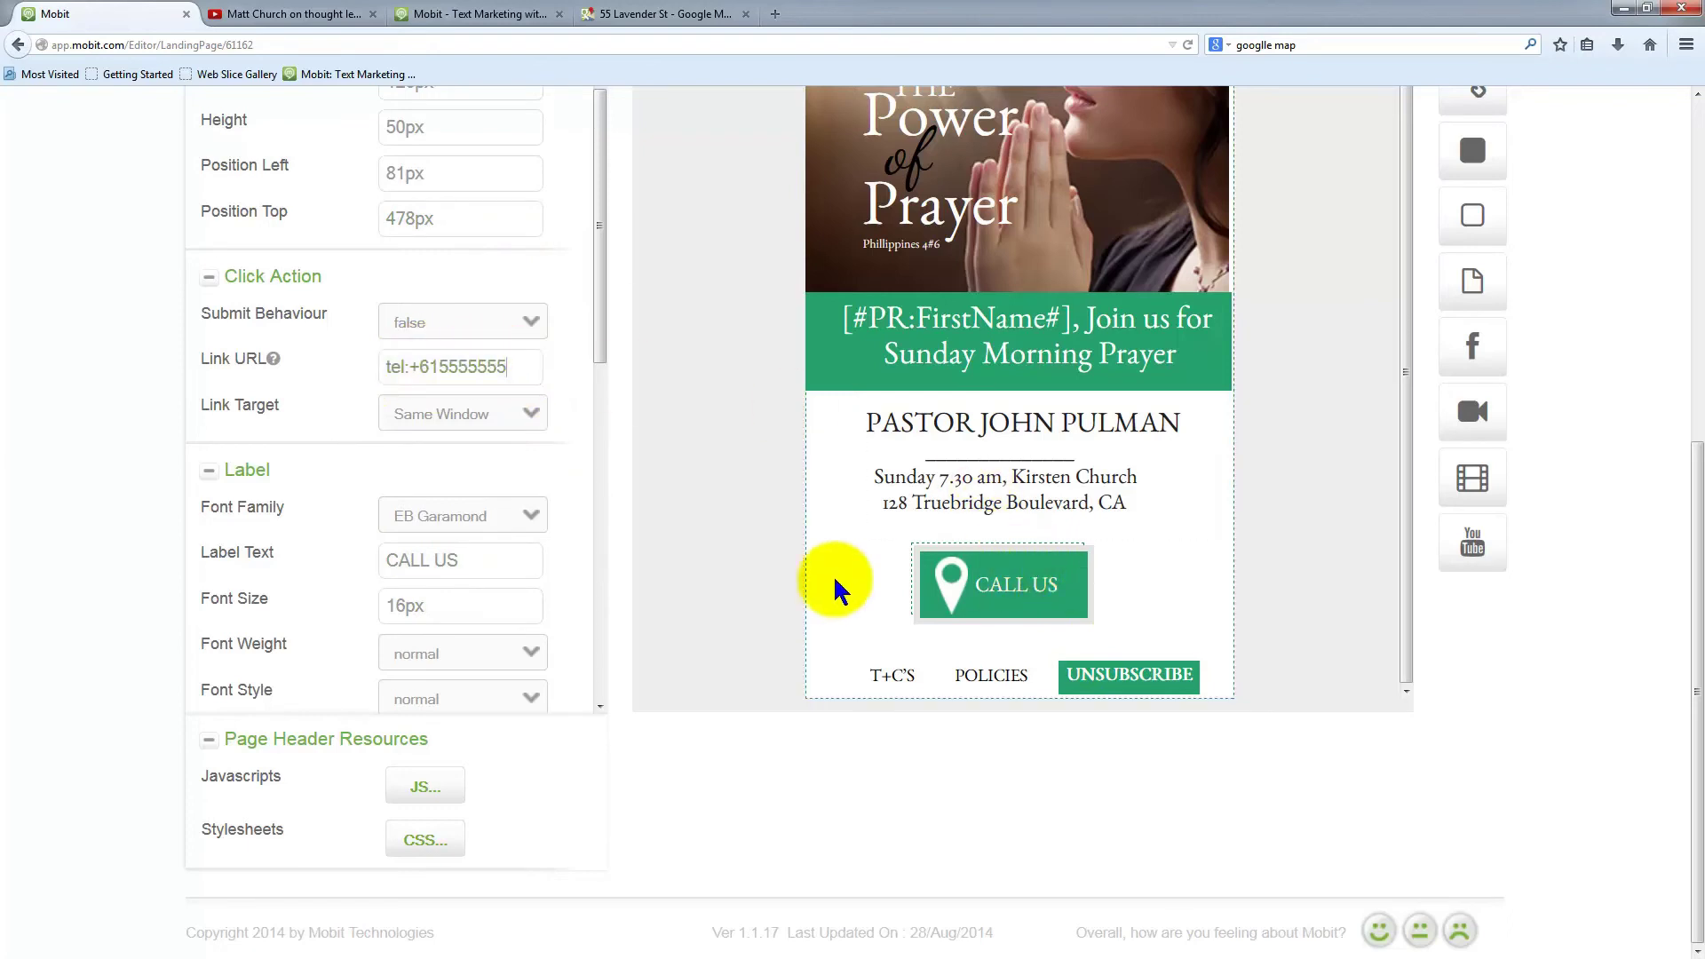
# Save the church landing page and return to the Campaign Builder overview
pyautogui.scroll(1, 1268, 597)
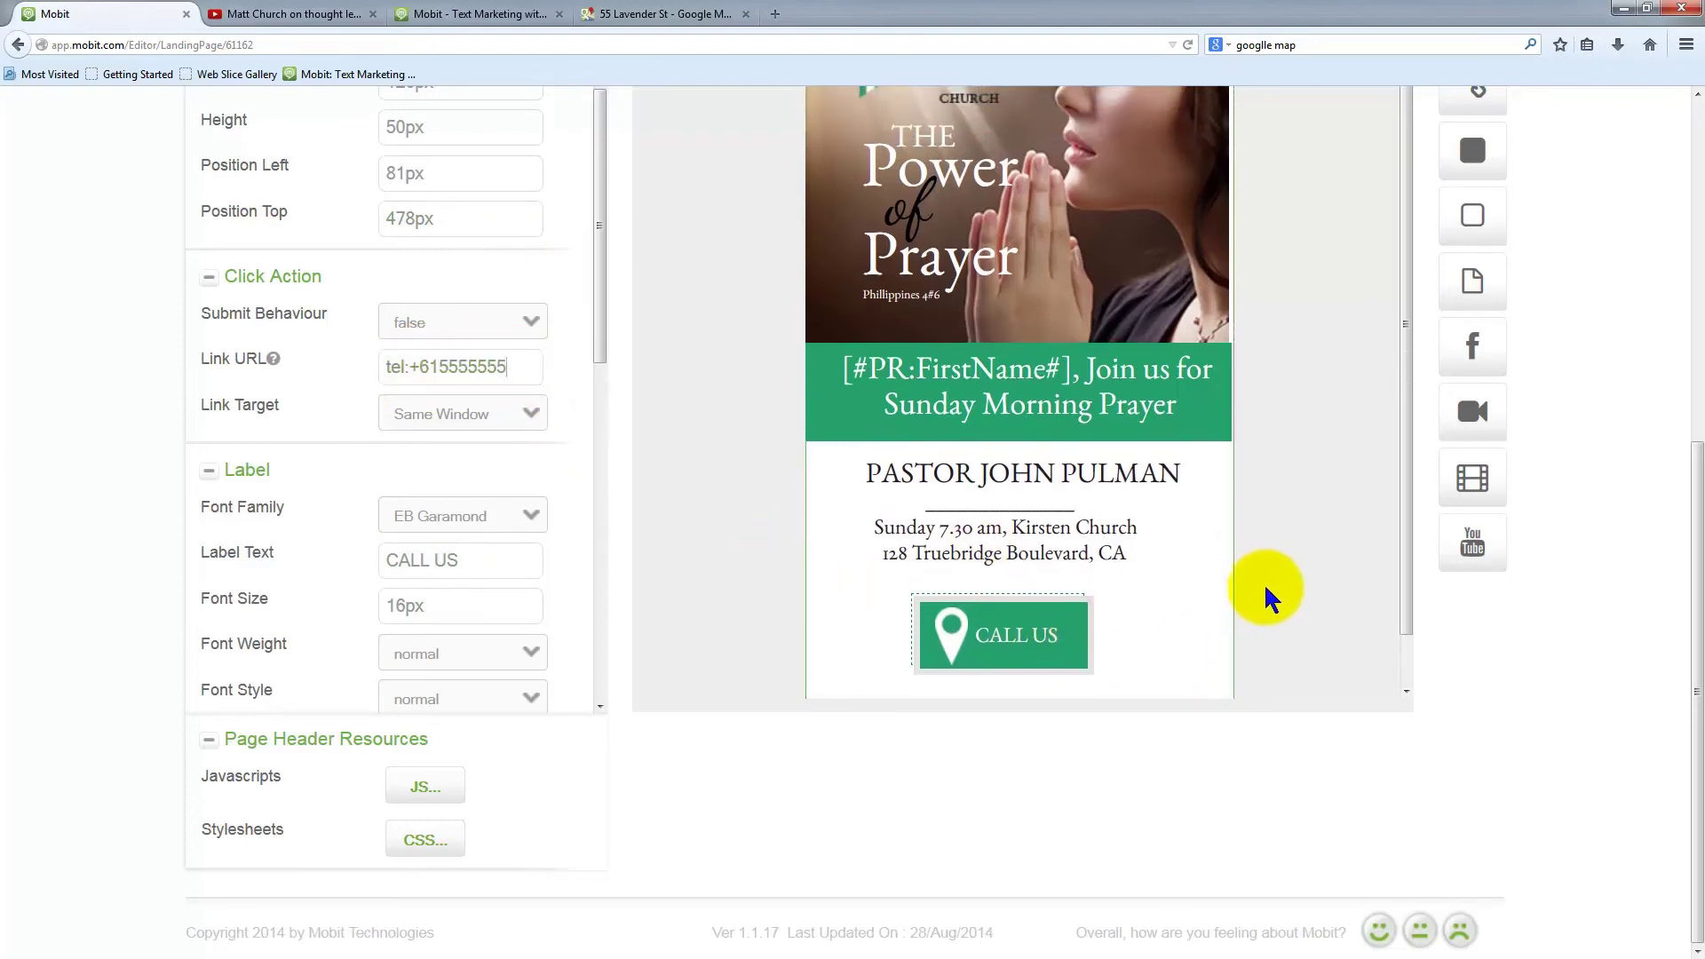
pyautogui.scroll(2, 1272, 586)
pyautogui.scroll(5, 1266, 568)
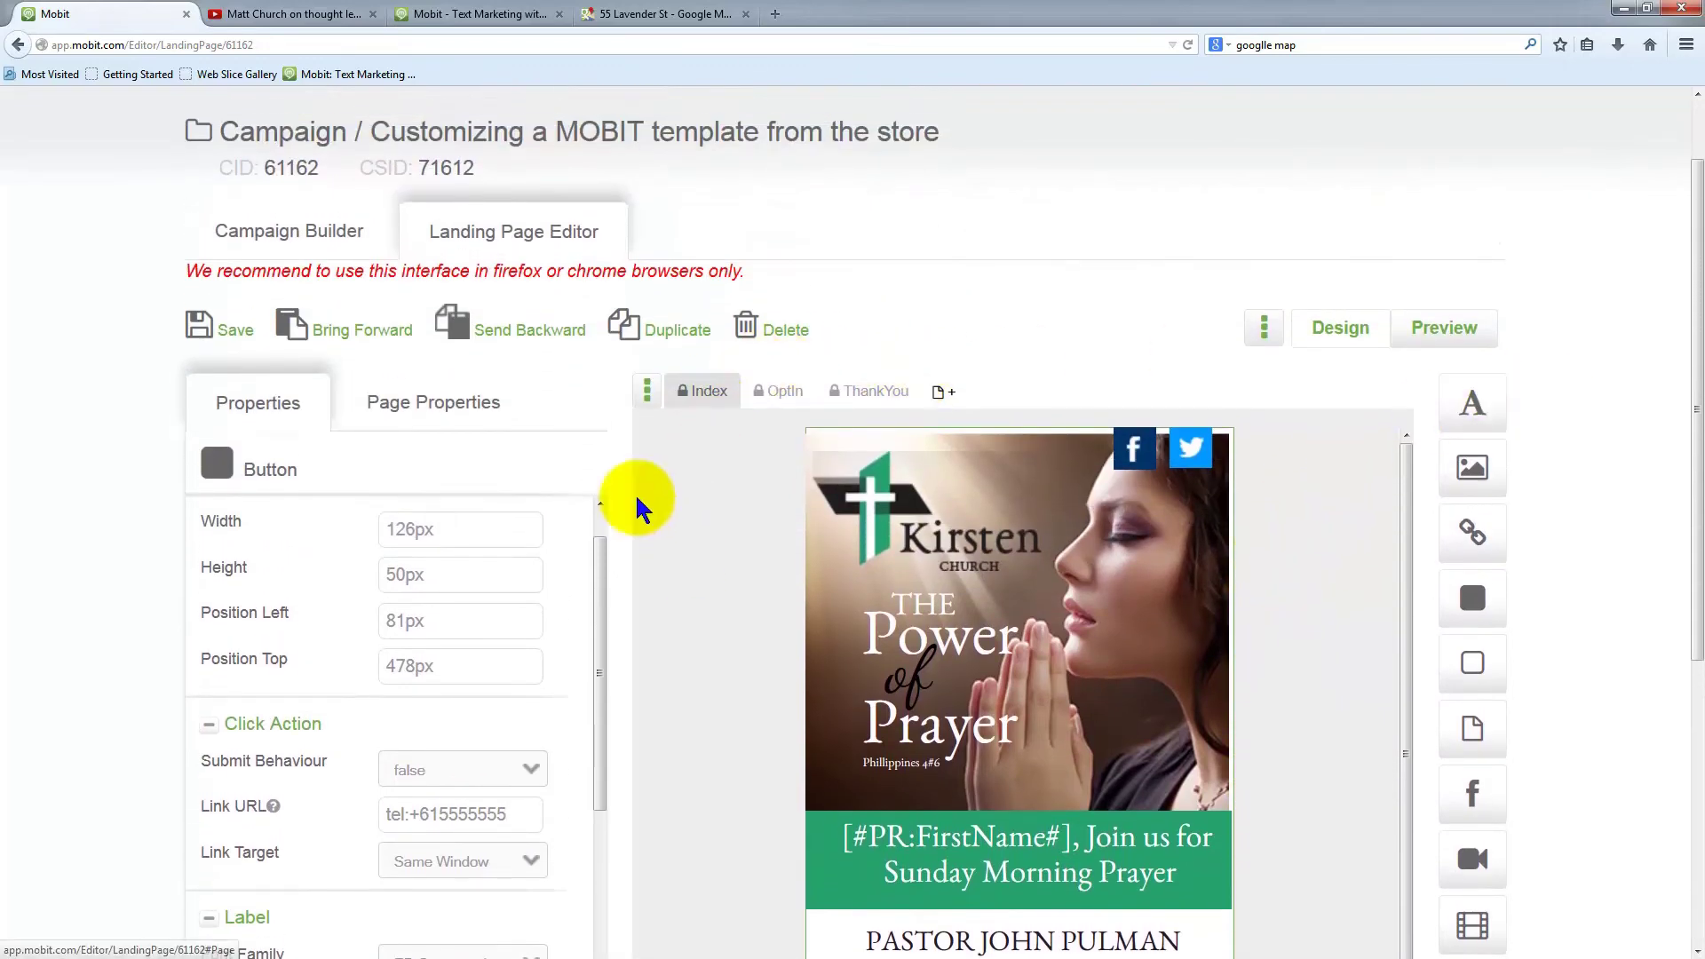
pyautogui.click(201, 328)
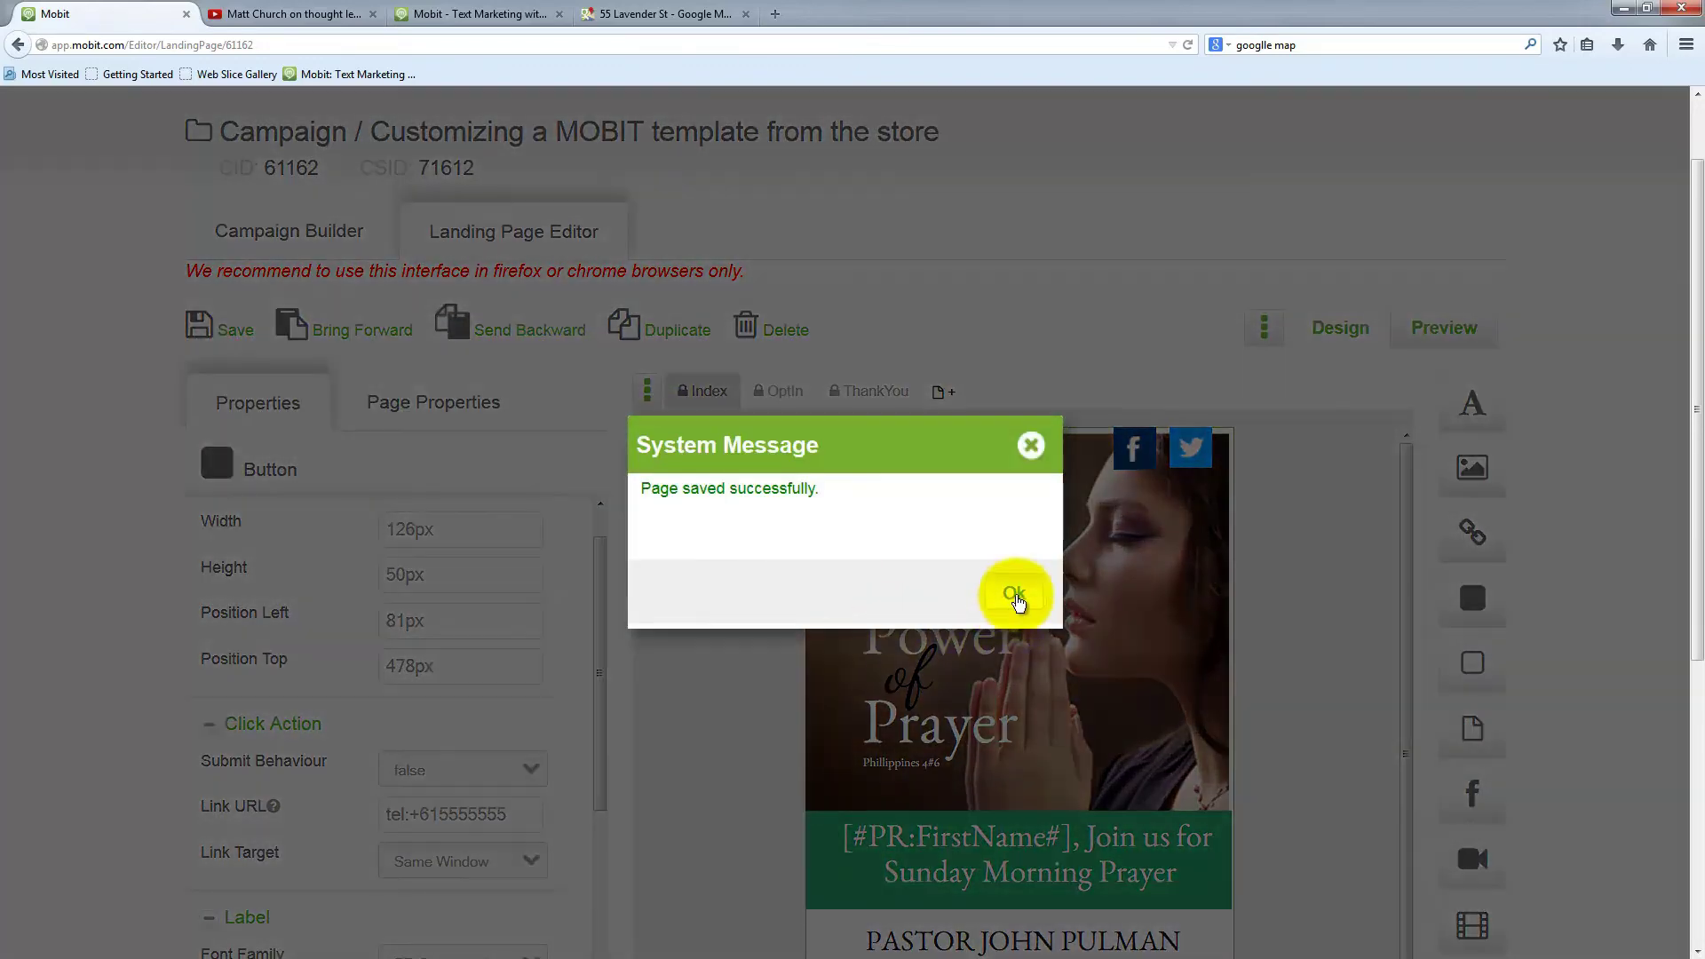
pyautogui.click(1014, 593)
pyautogui.click(256, 222)
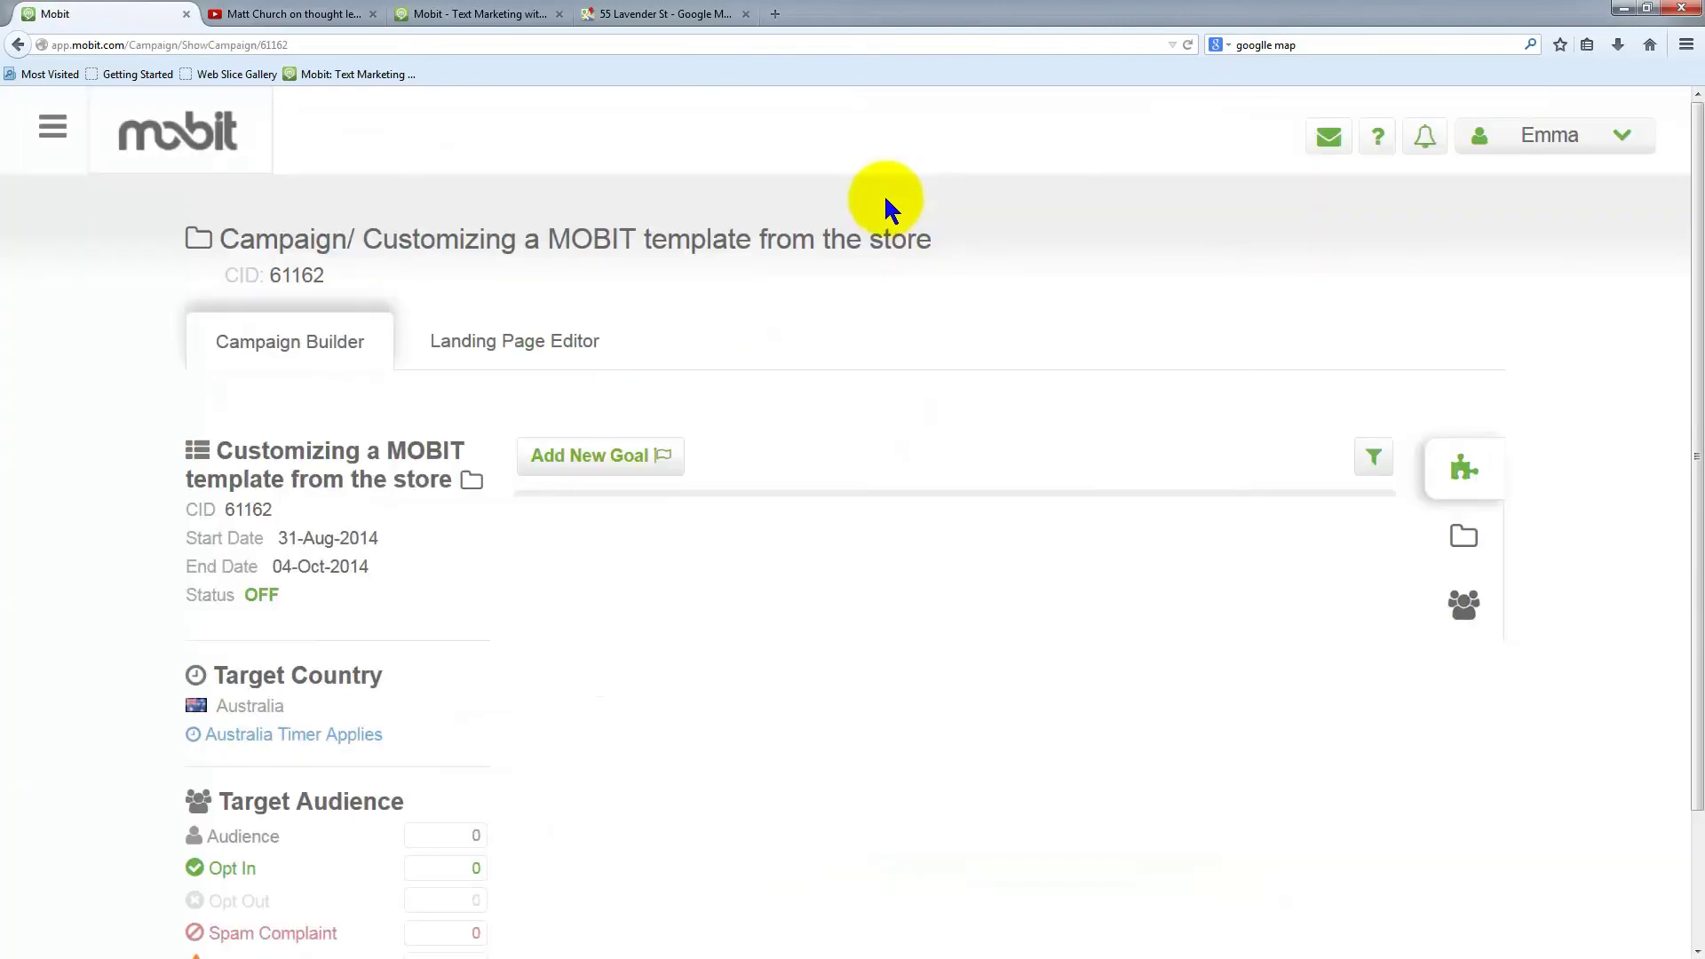
# In the Campaign list, switch 'Customizing a MOBIT template from the store' to ON
pyautogui.click(52, 127)
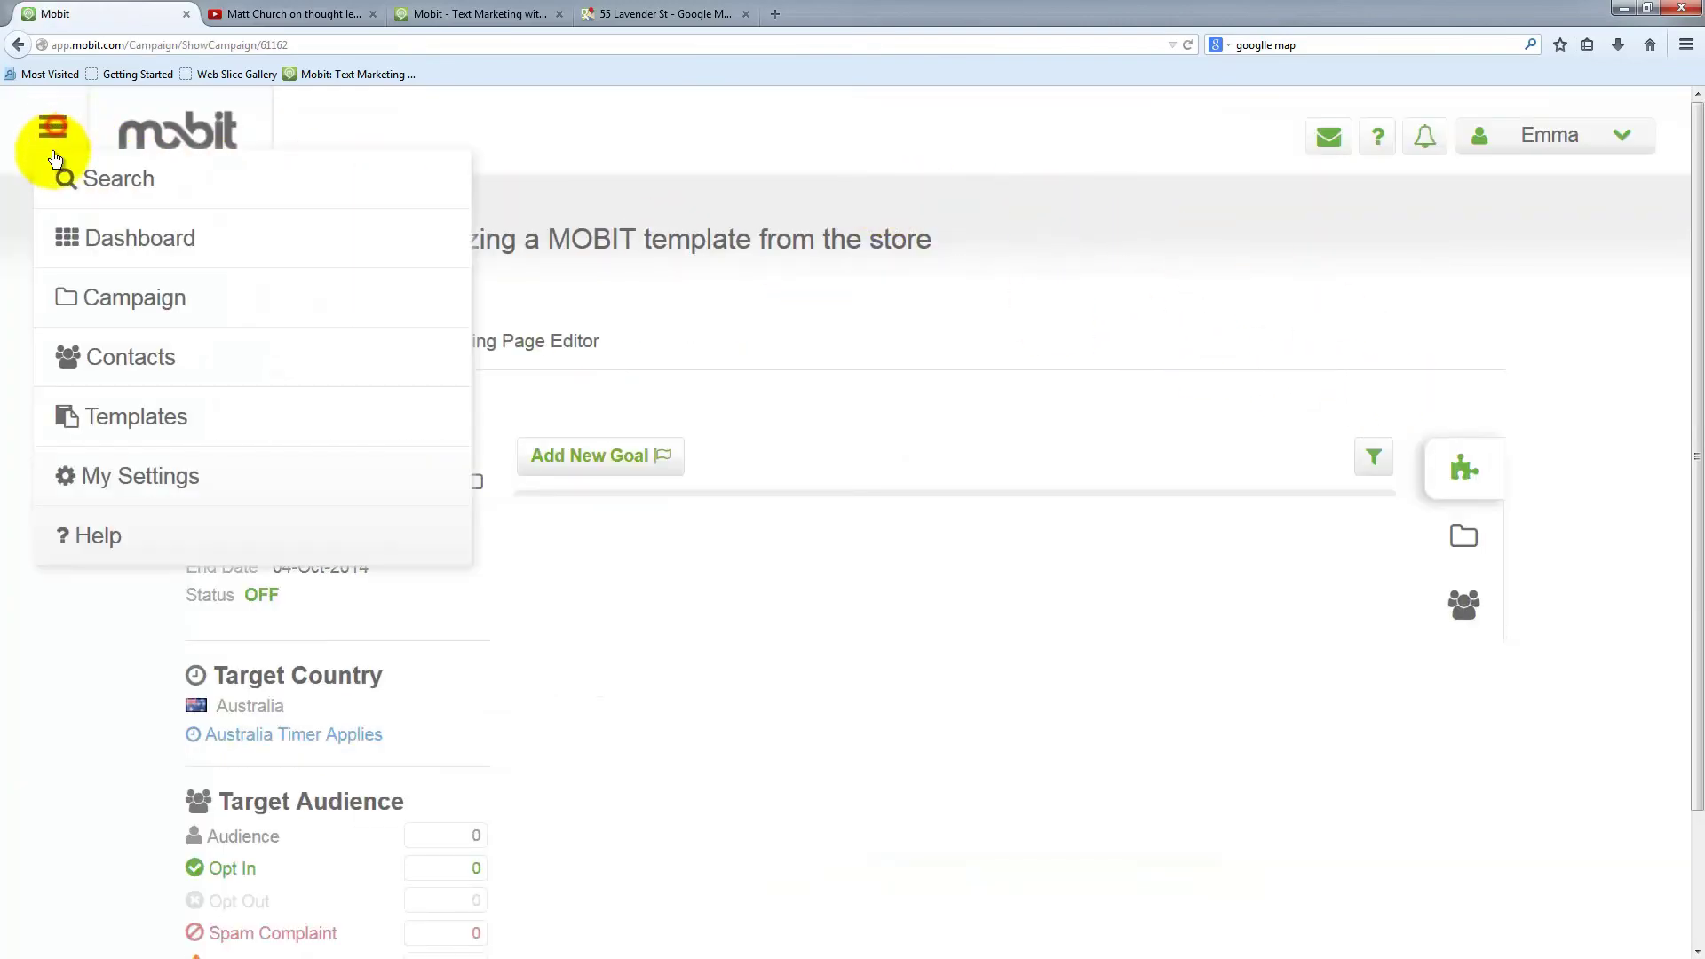
pyautogui.click(190, 302)
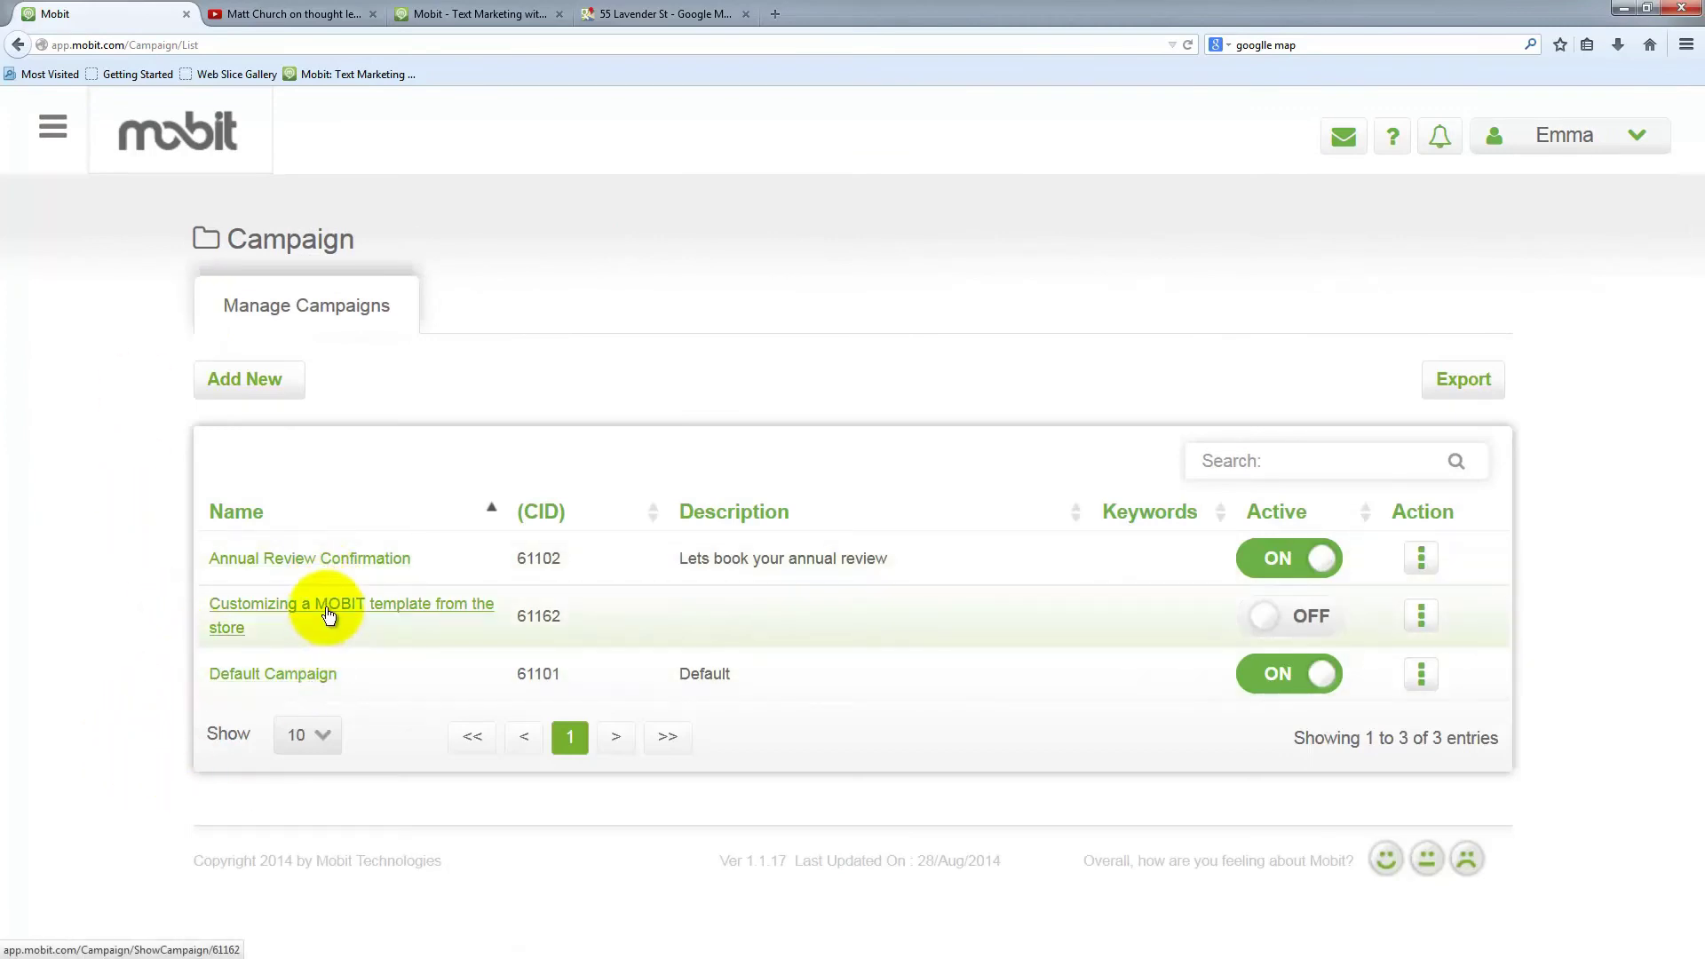
pyautogui.click(1267, 624)
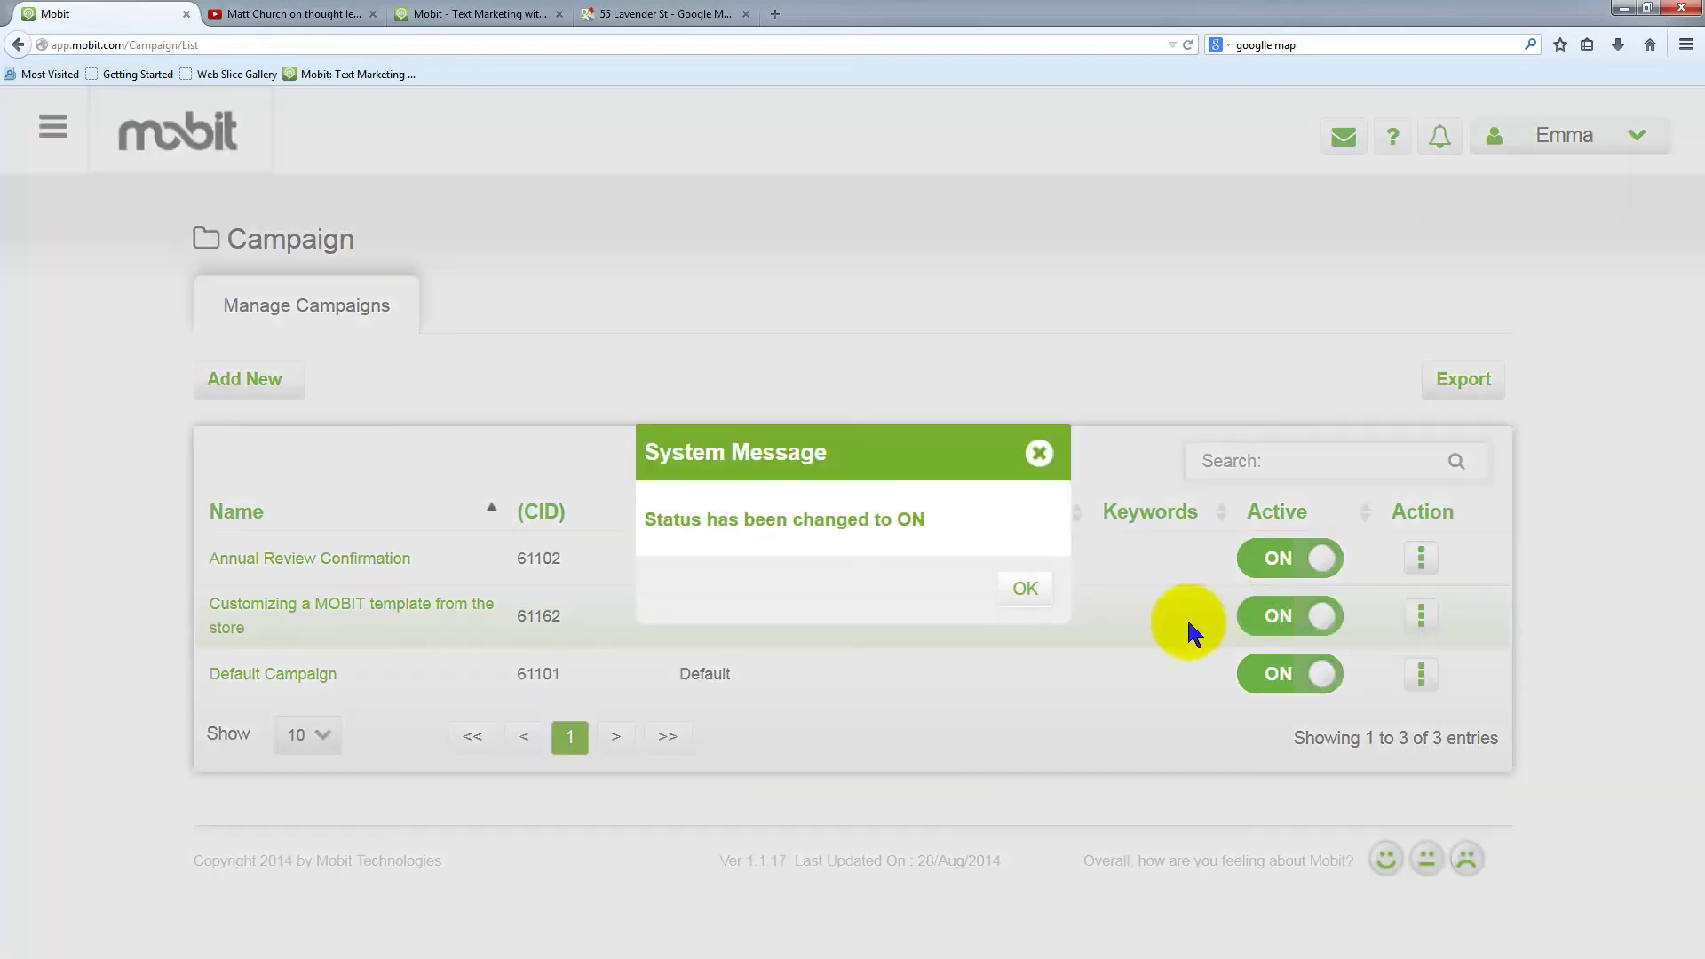
pyautogui.click(1028, 593)
pyautogui.click(1030, 593)
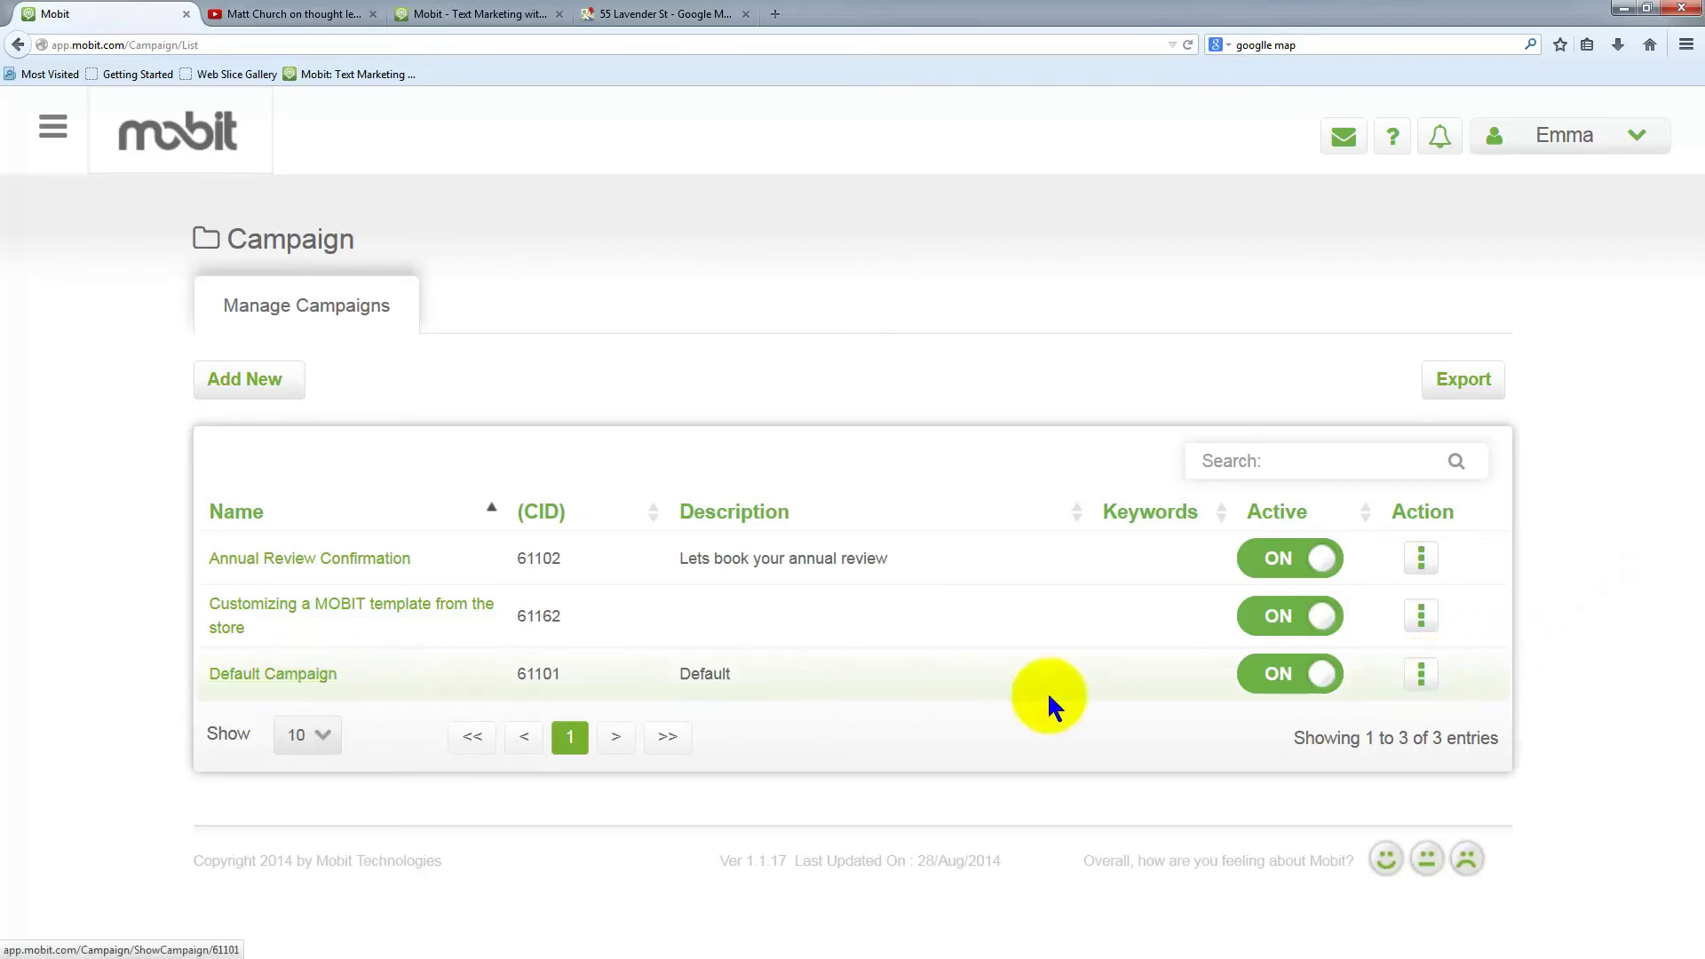
# Open the Default Campaign for editing and expand its details in Campaign Summary
pyautogui.click(1415, 679)
pyautogui.click(1332, 691)
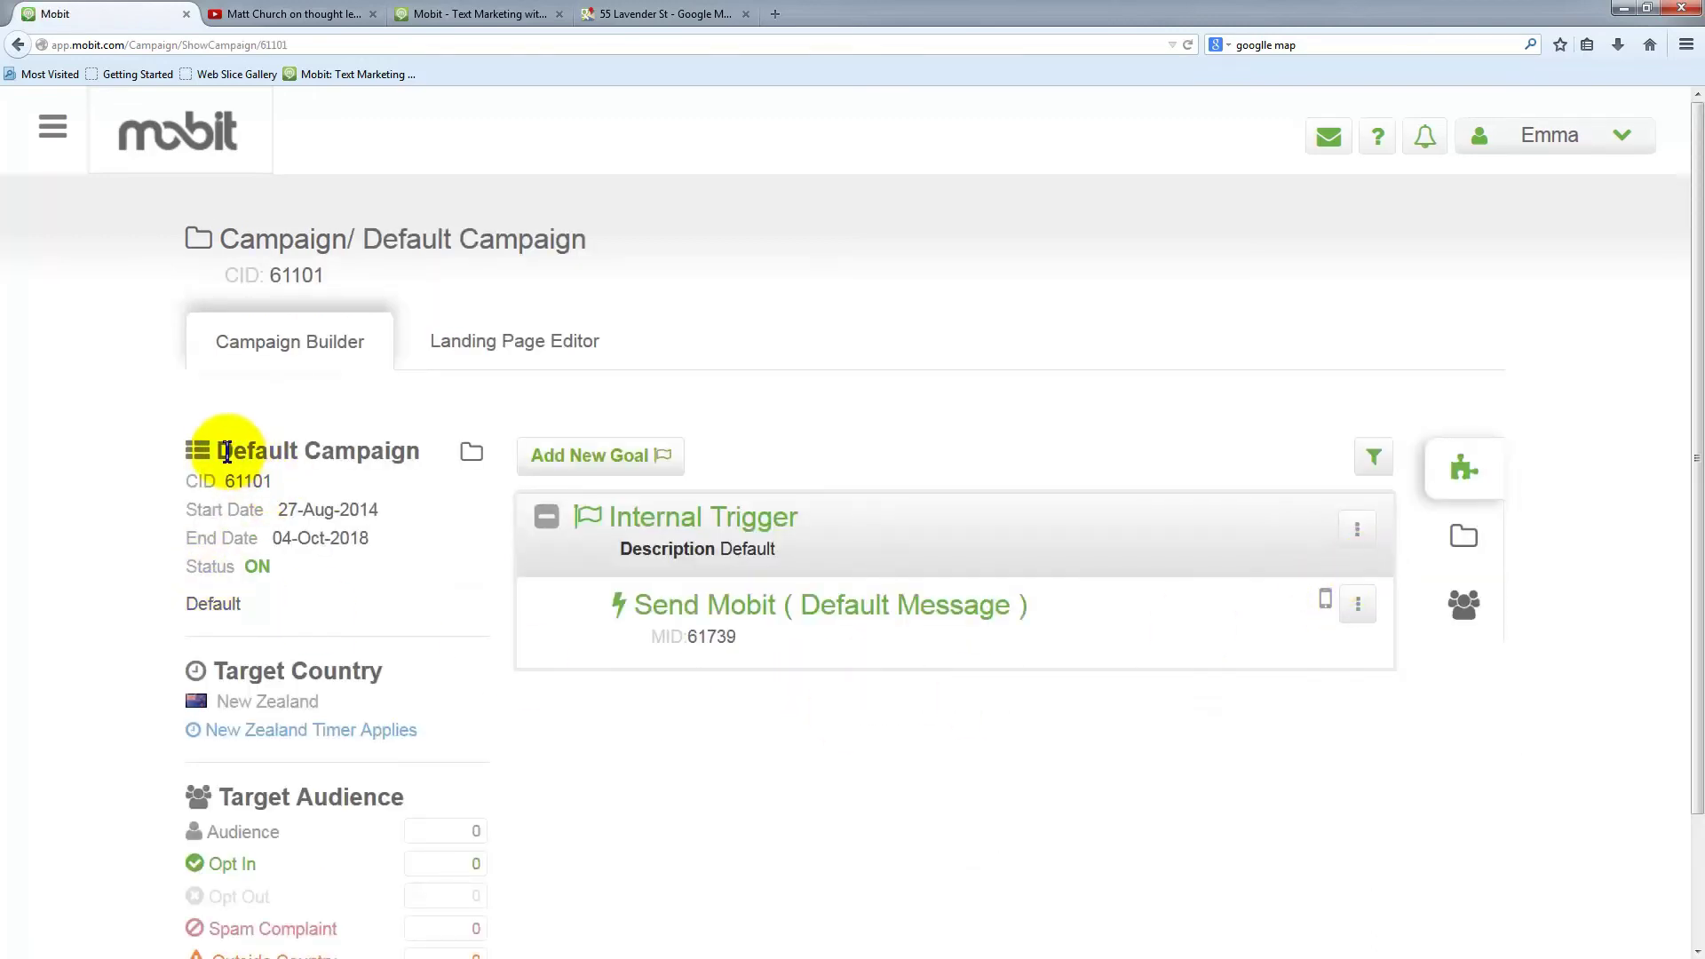
pyautogui.moveTo(217, 451); pyautogui.dragTo(419, 452)
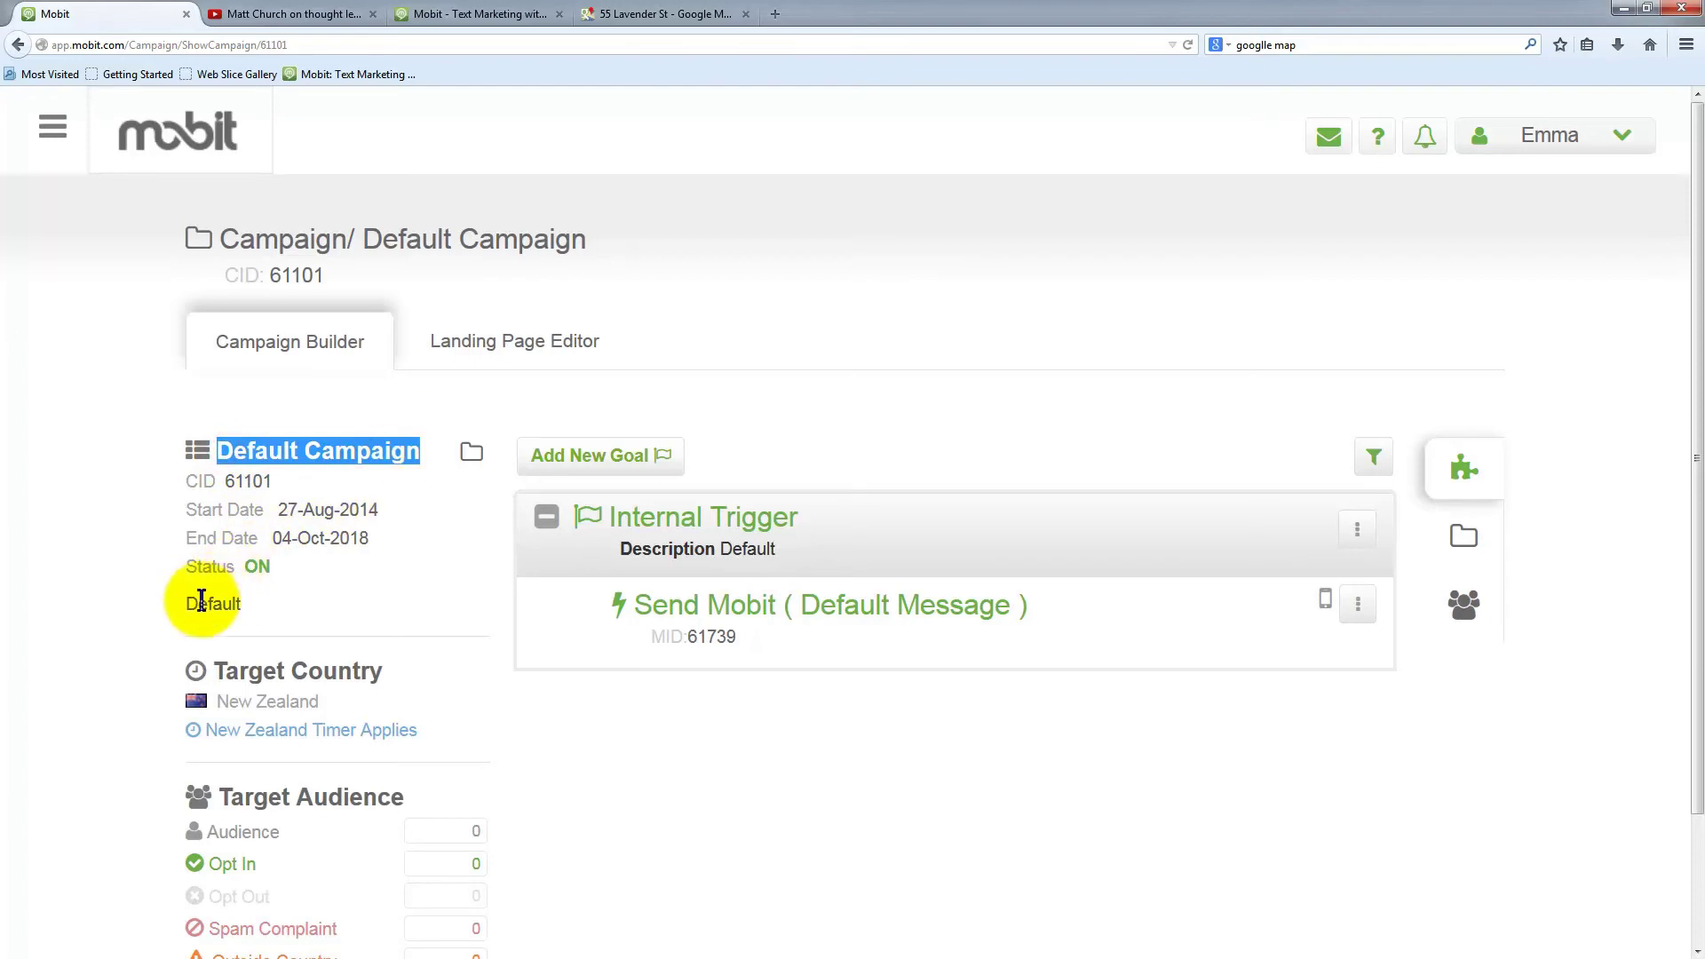
pyautogui.moveTo(183, 604); pyautogui.dragTo(249, 604)
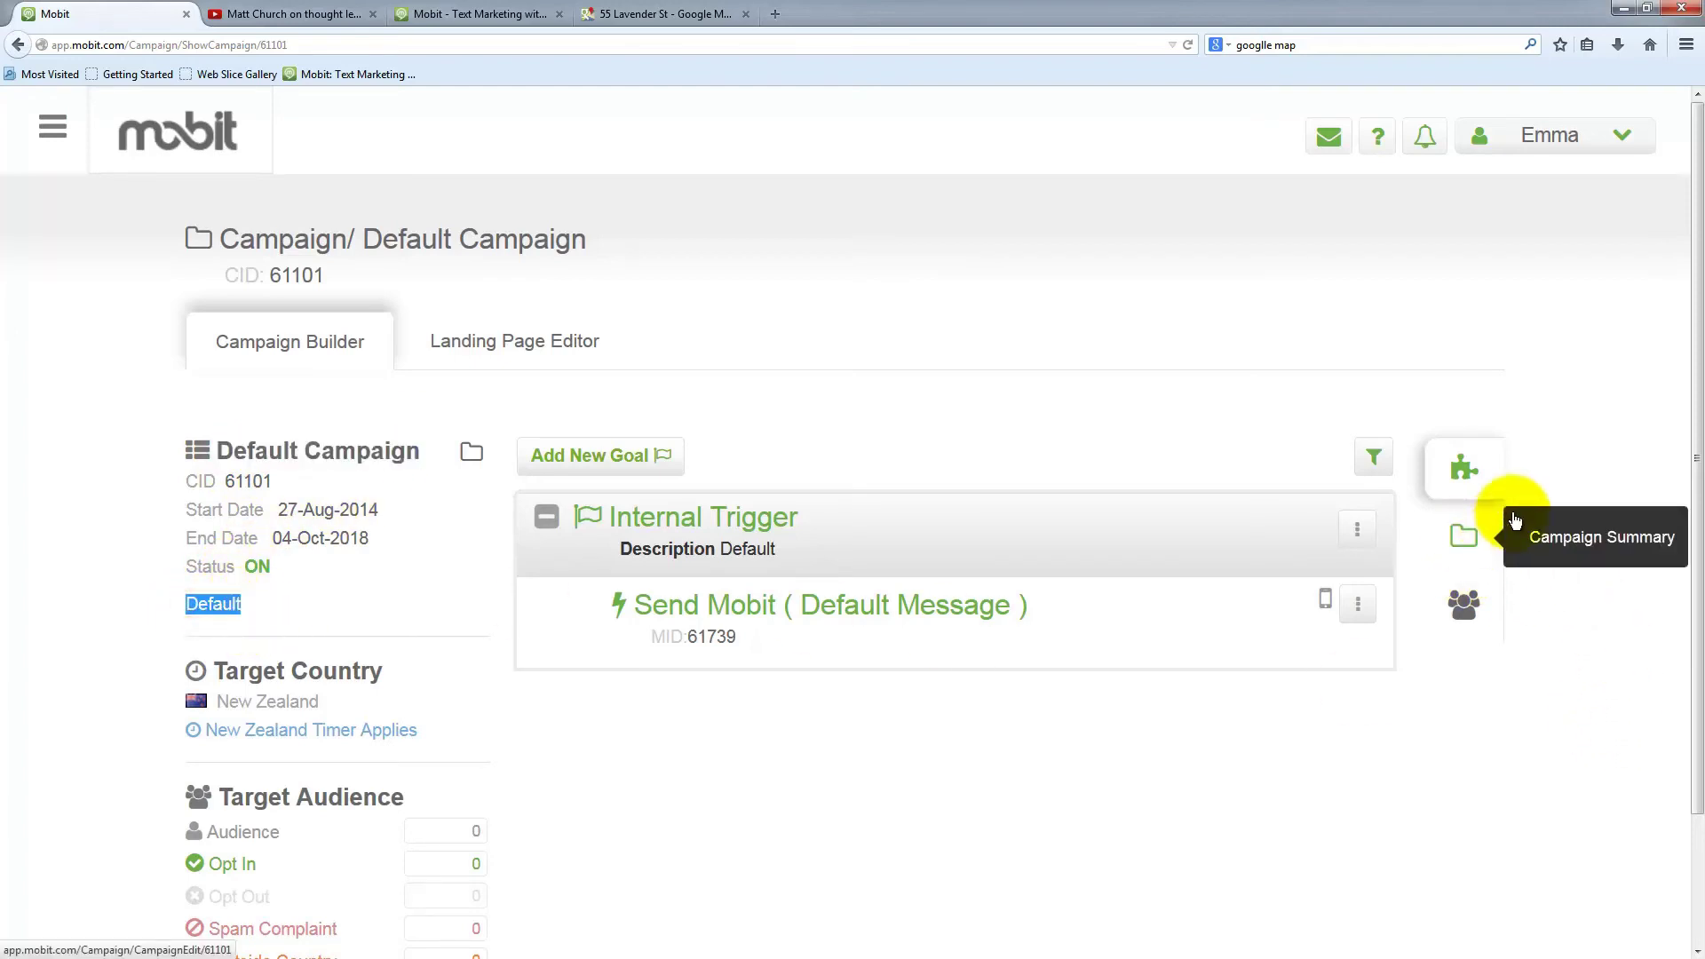
pyautogui.click(1466, 538)
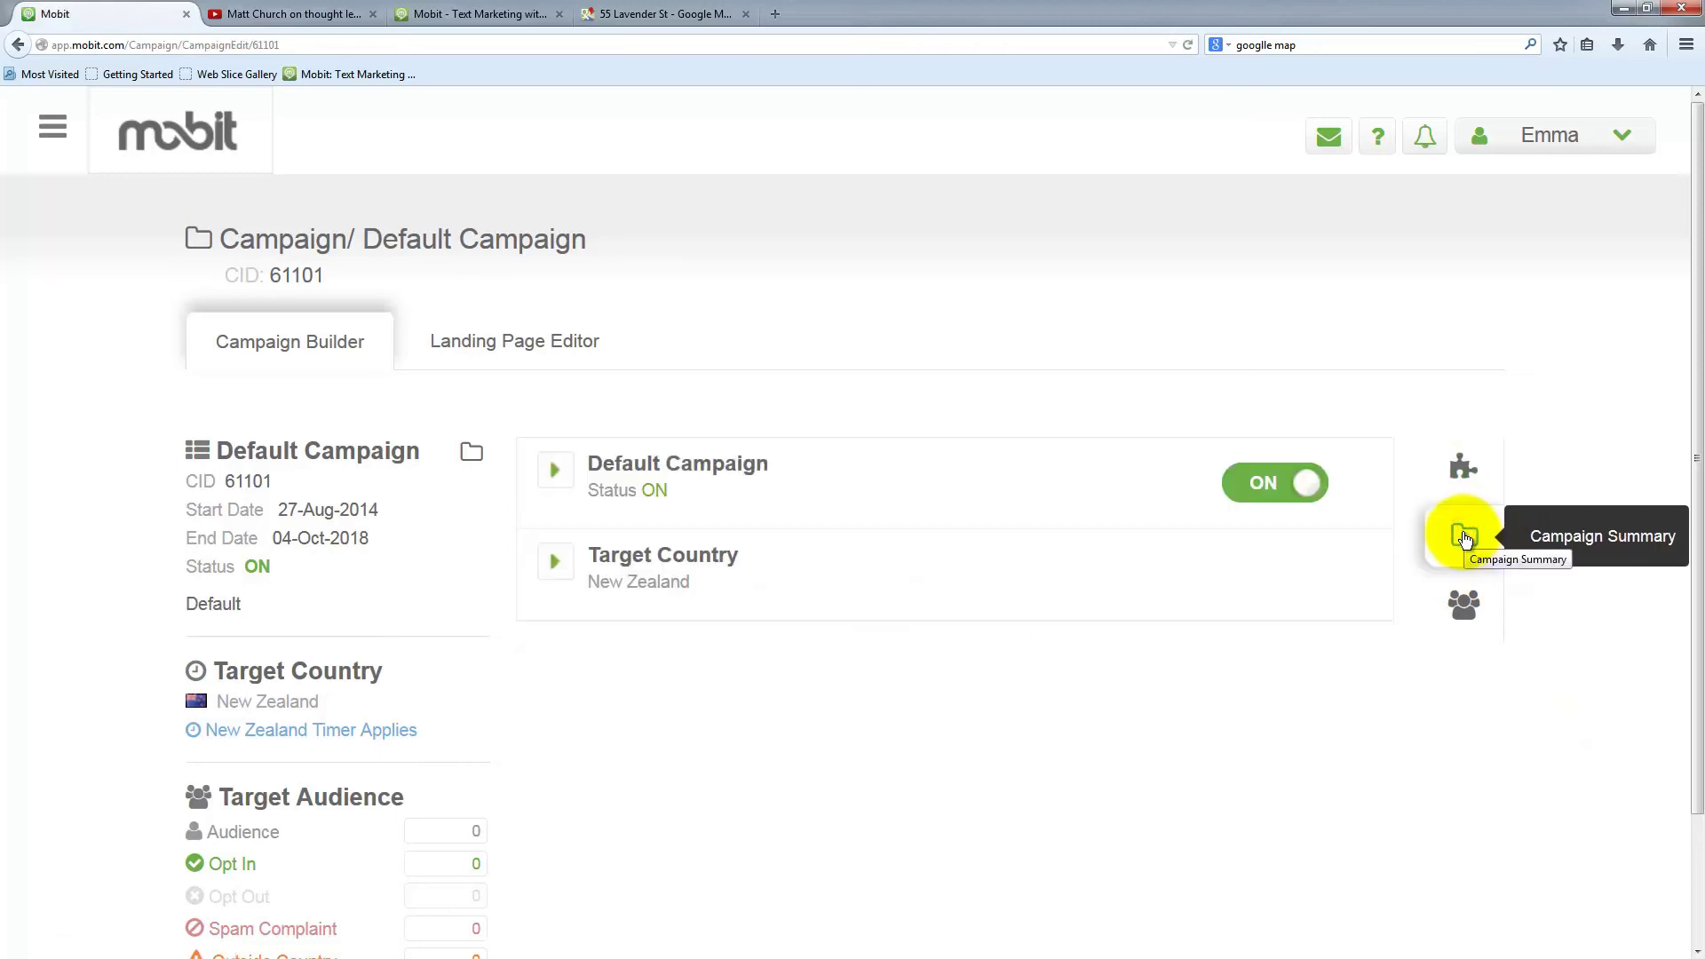
pyautogui.click(661, 467)
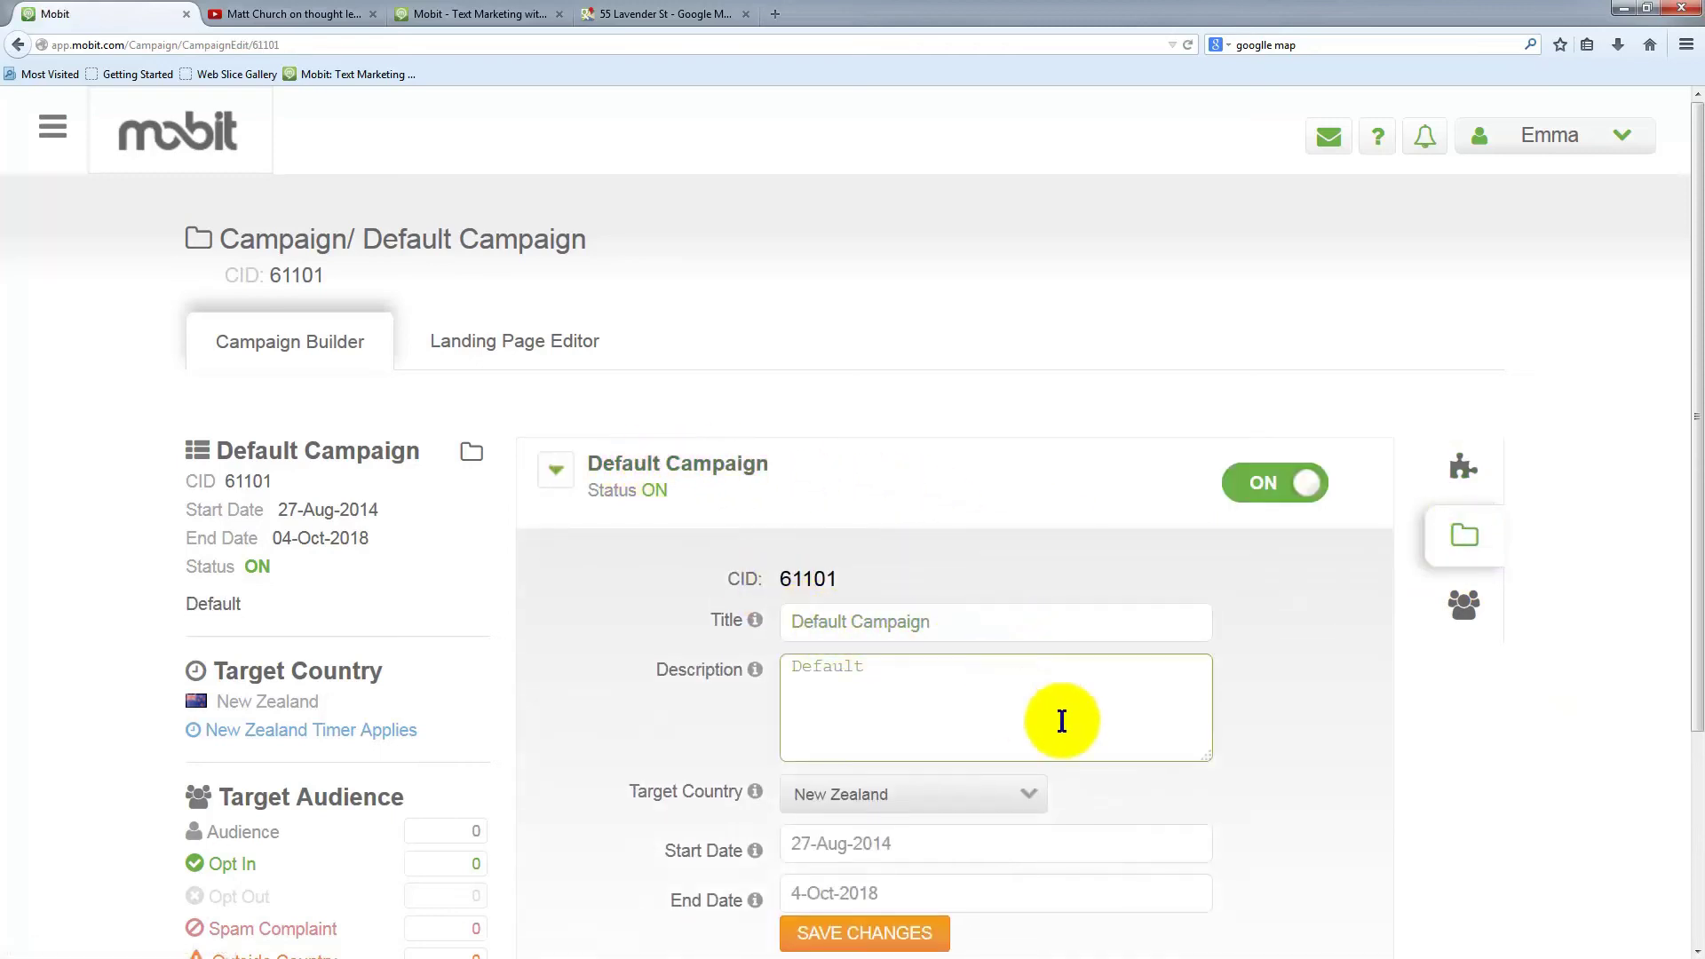
pyautogui.scroll(-5, 1058, 711)
# Retitle it as the presenter's webinar, describe it 'Webinar on Thought Leaders August 14th.', and save
pyautogui.click(937, 364)
pyautogui.moveTo(941, 353); pyautogui.dragTo(799, 335)
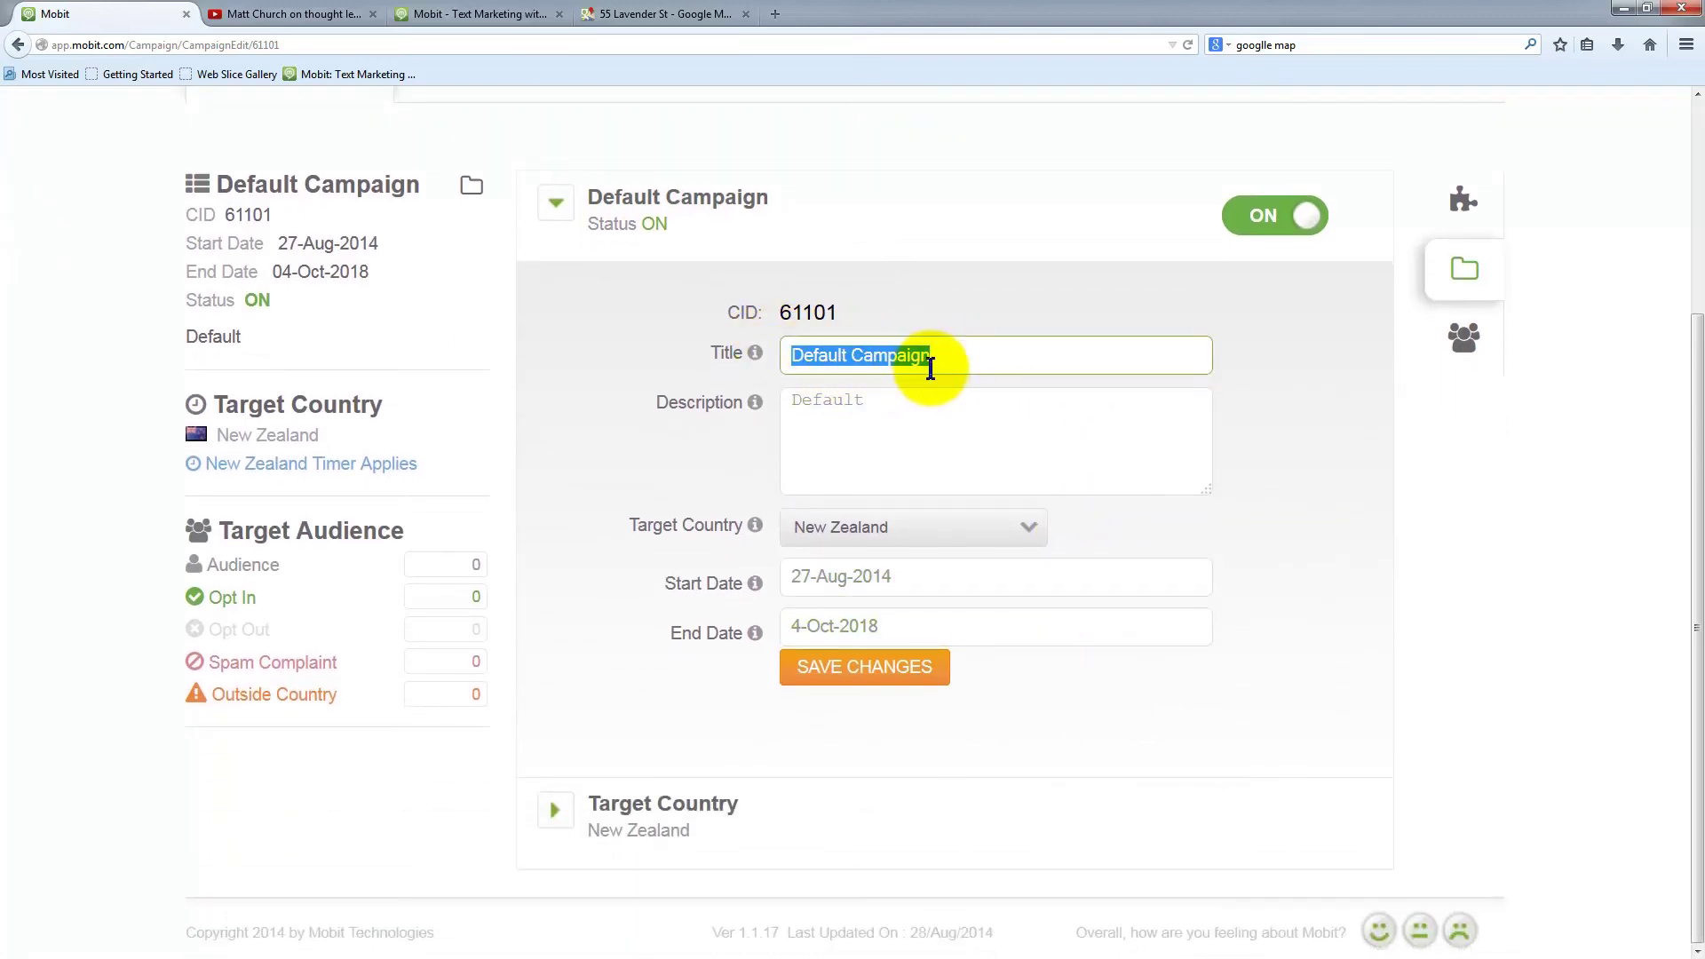
pyautogui.write('Matt Church Webinar')
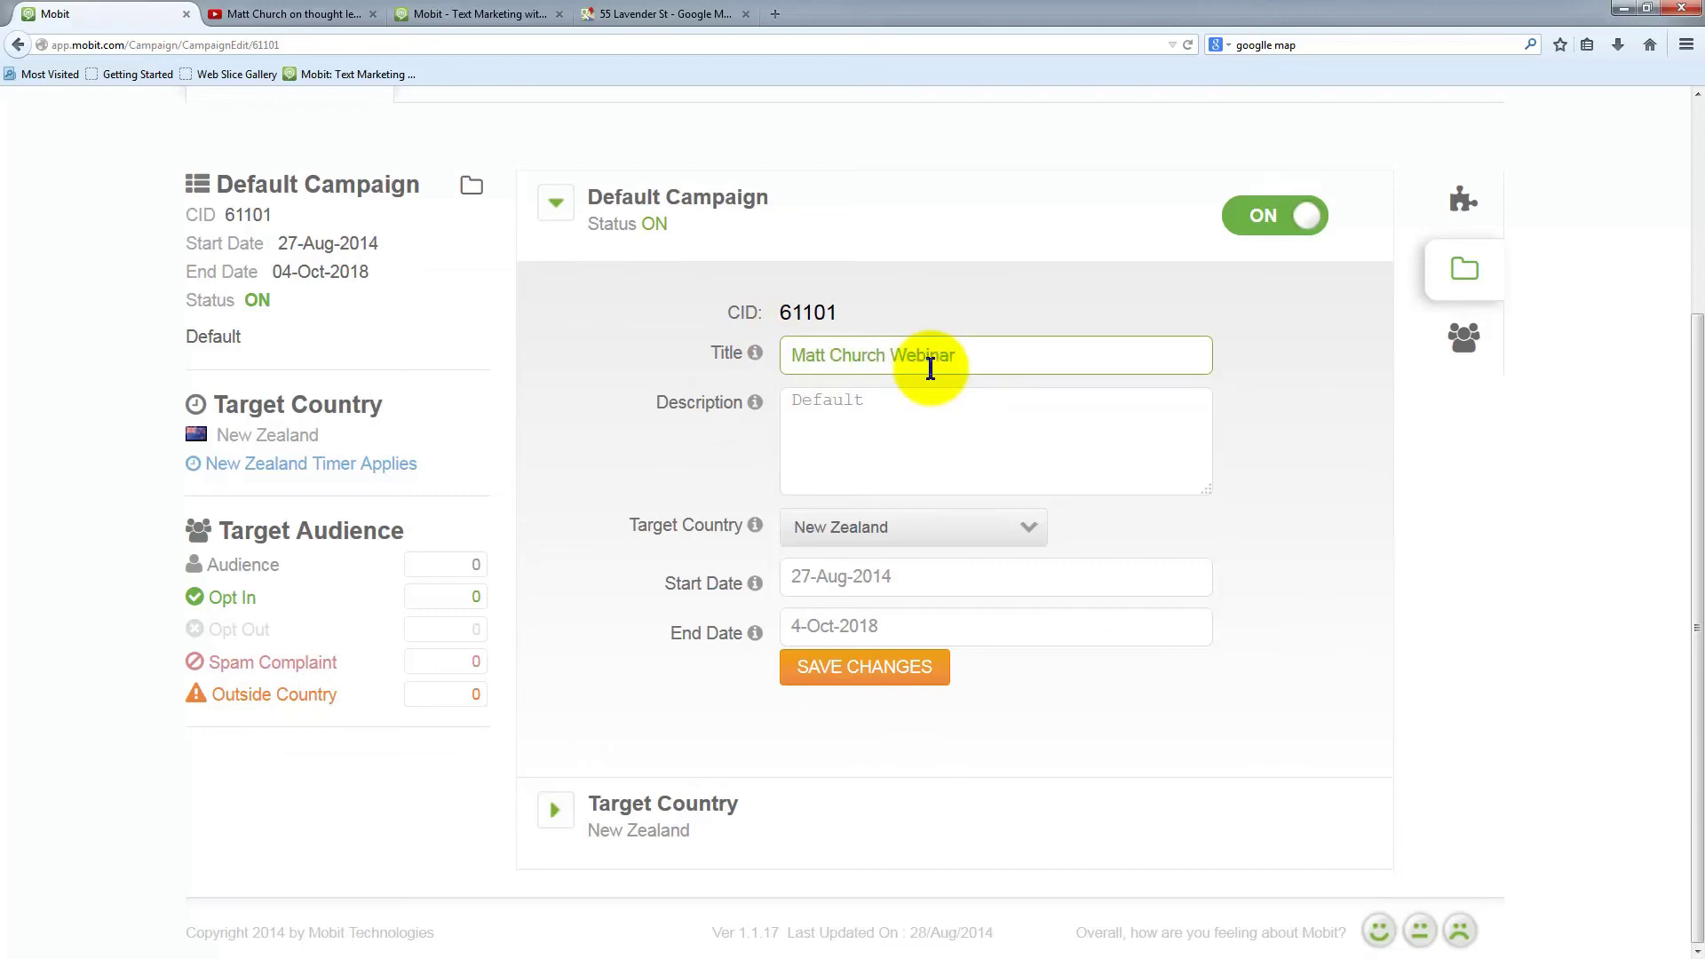
pyautogui.click(1016, 408)
pyautogui.moveTo(1016, 408); pyautogui.dragTo(730, 381)
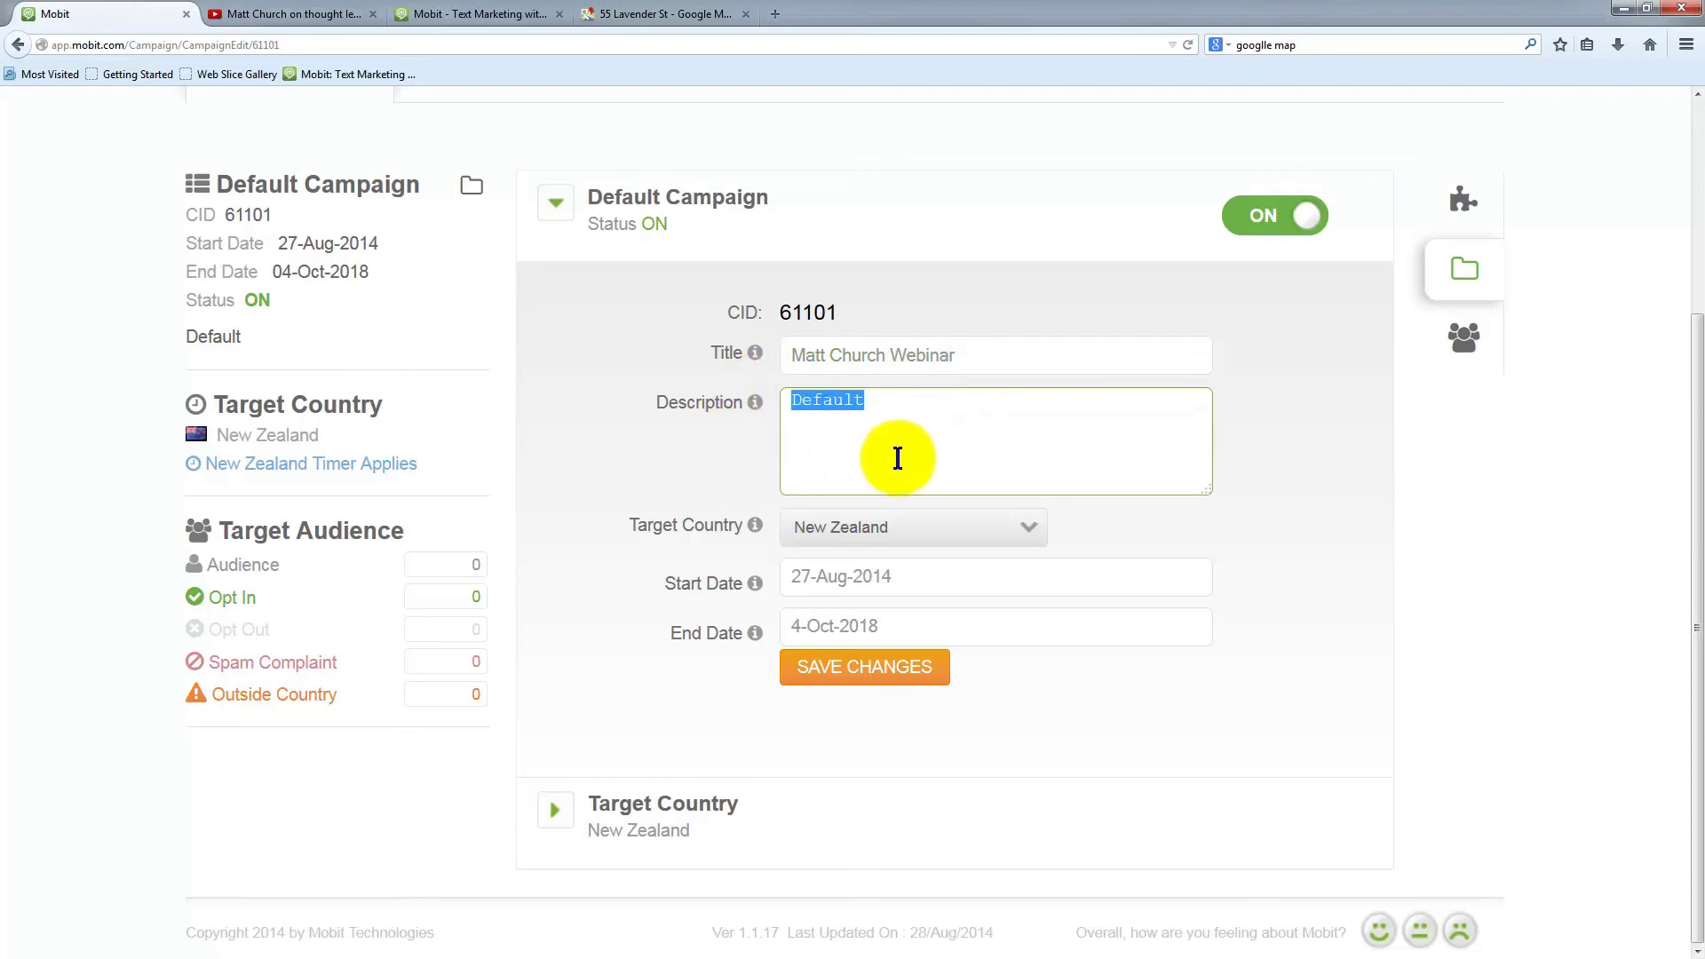
pyautogui.write('We')
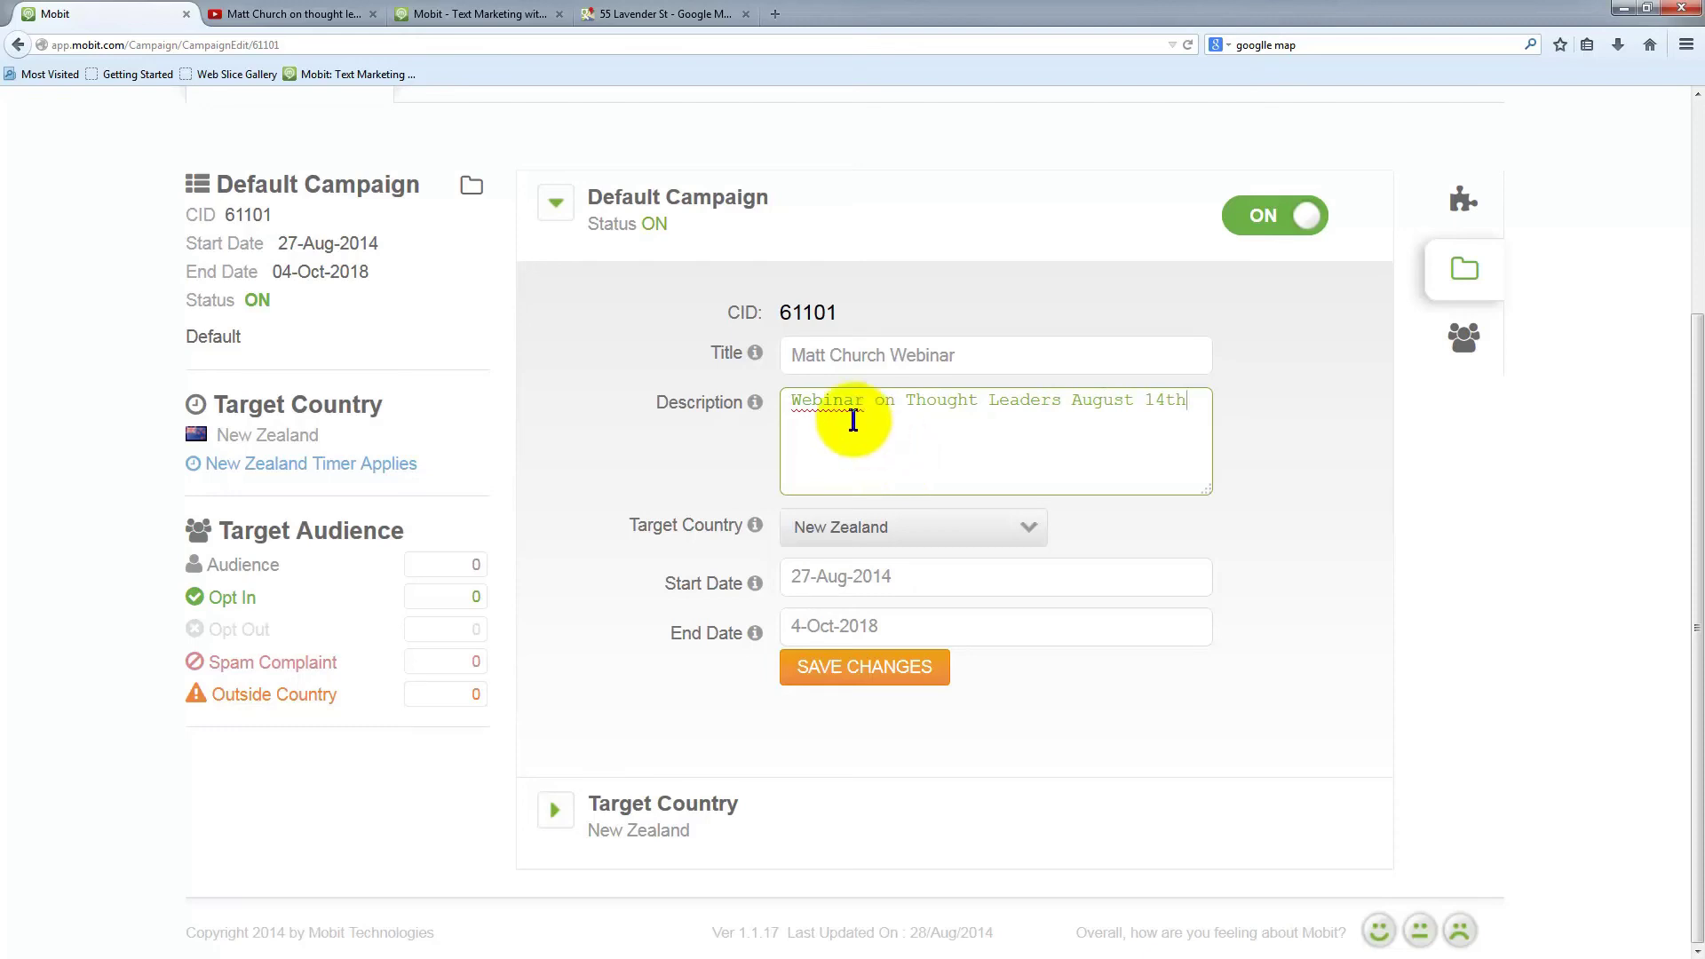
pyautogui.click(1202, 404)
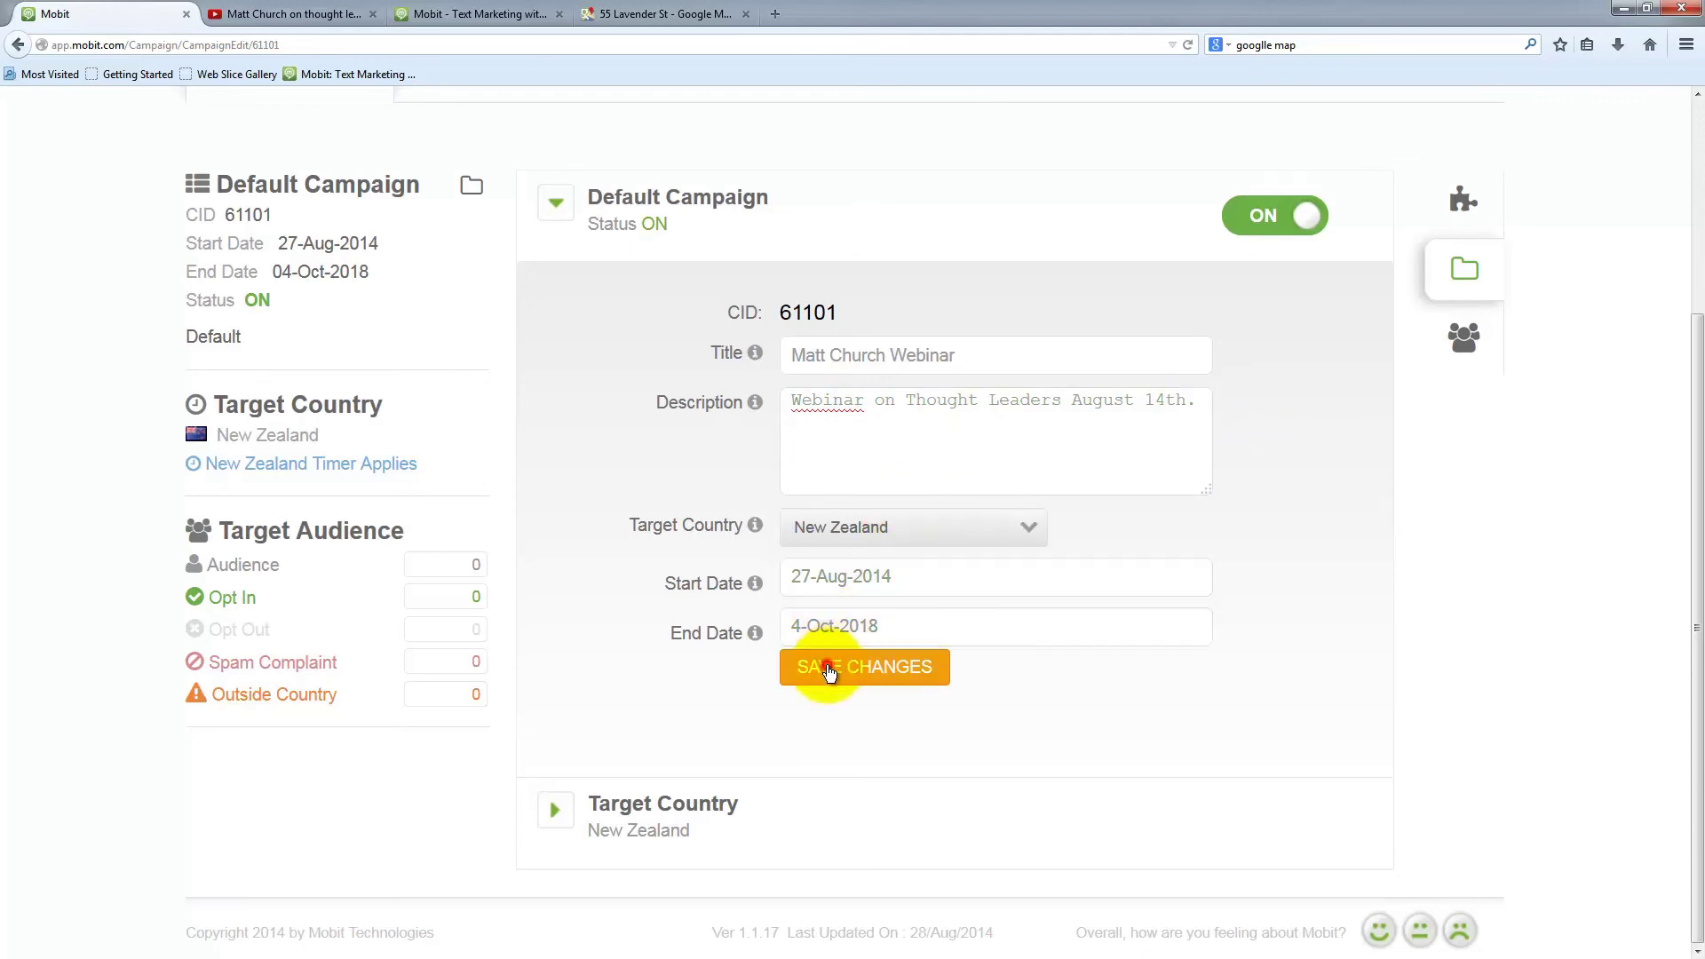
pyautogui.click(819, 667)
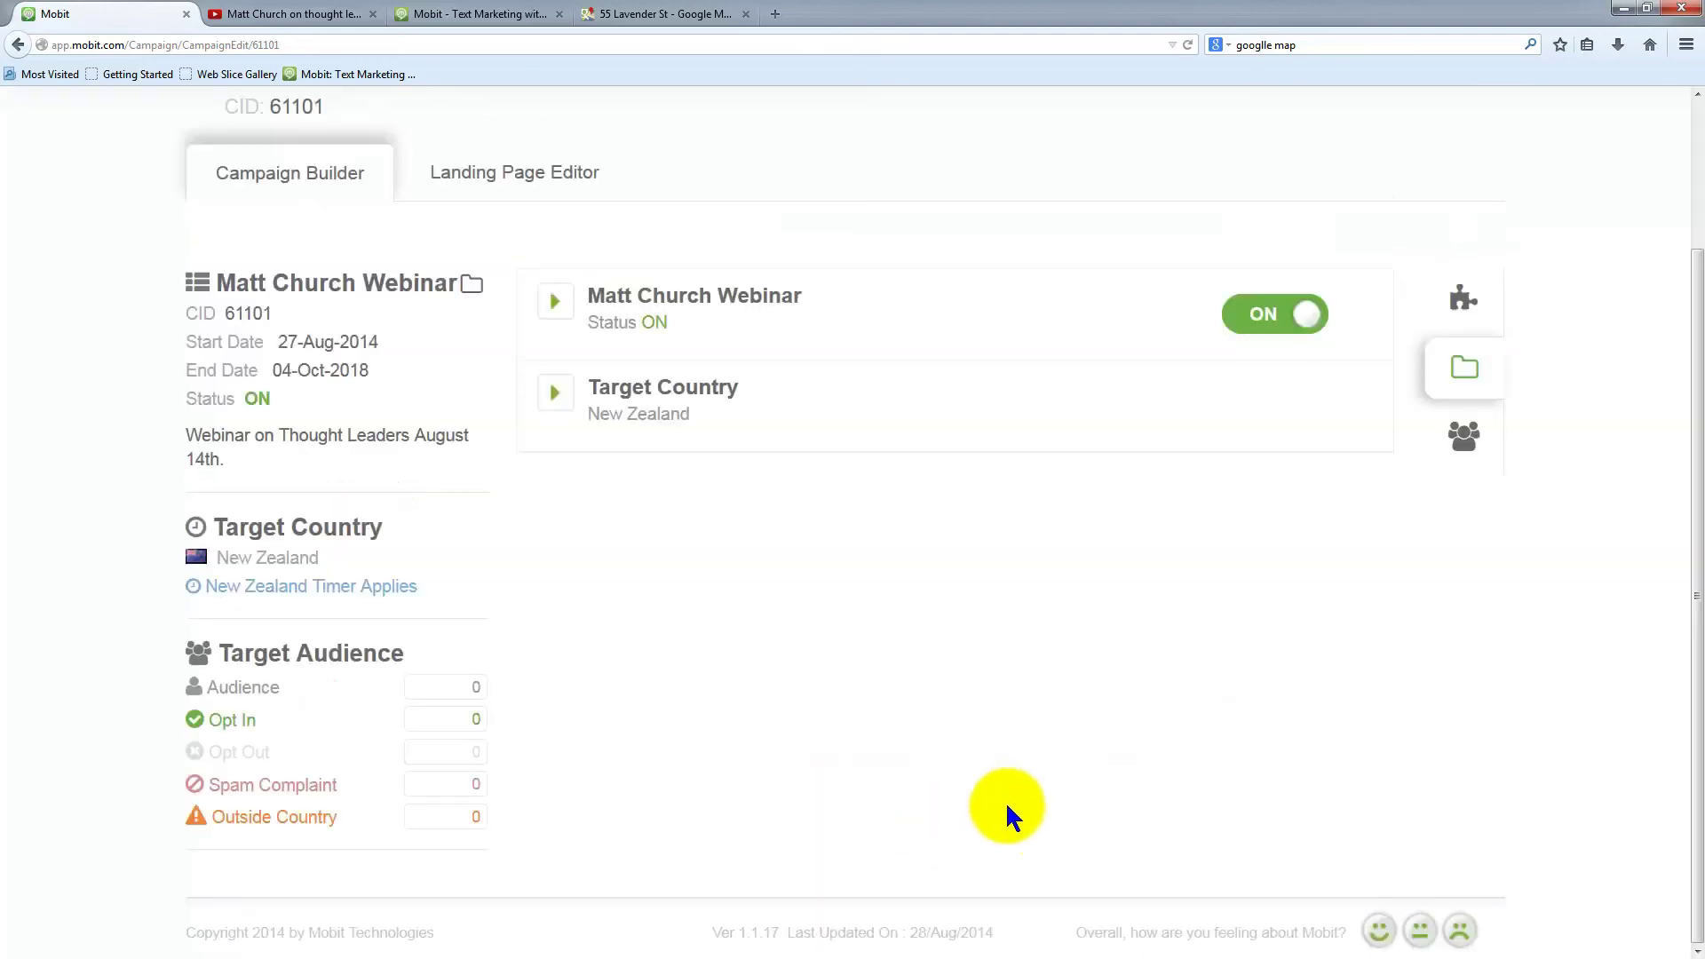
pyautogui.scroll(3, 92, 377)
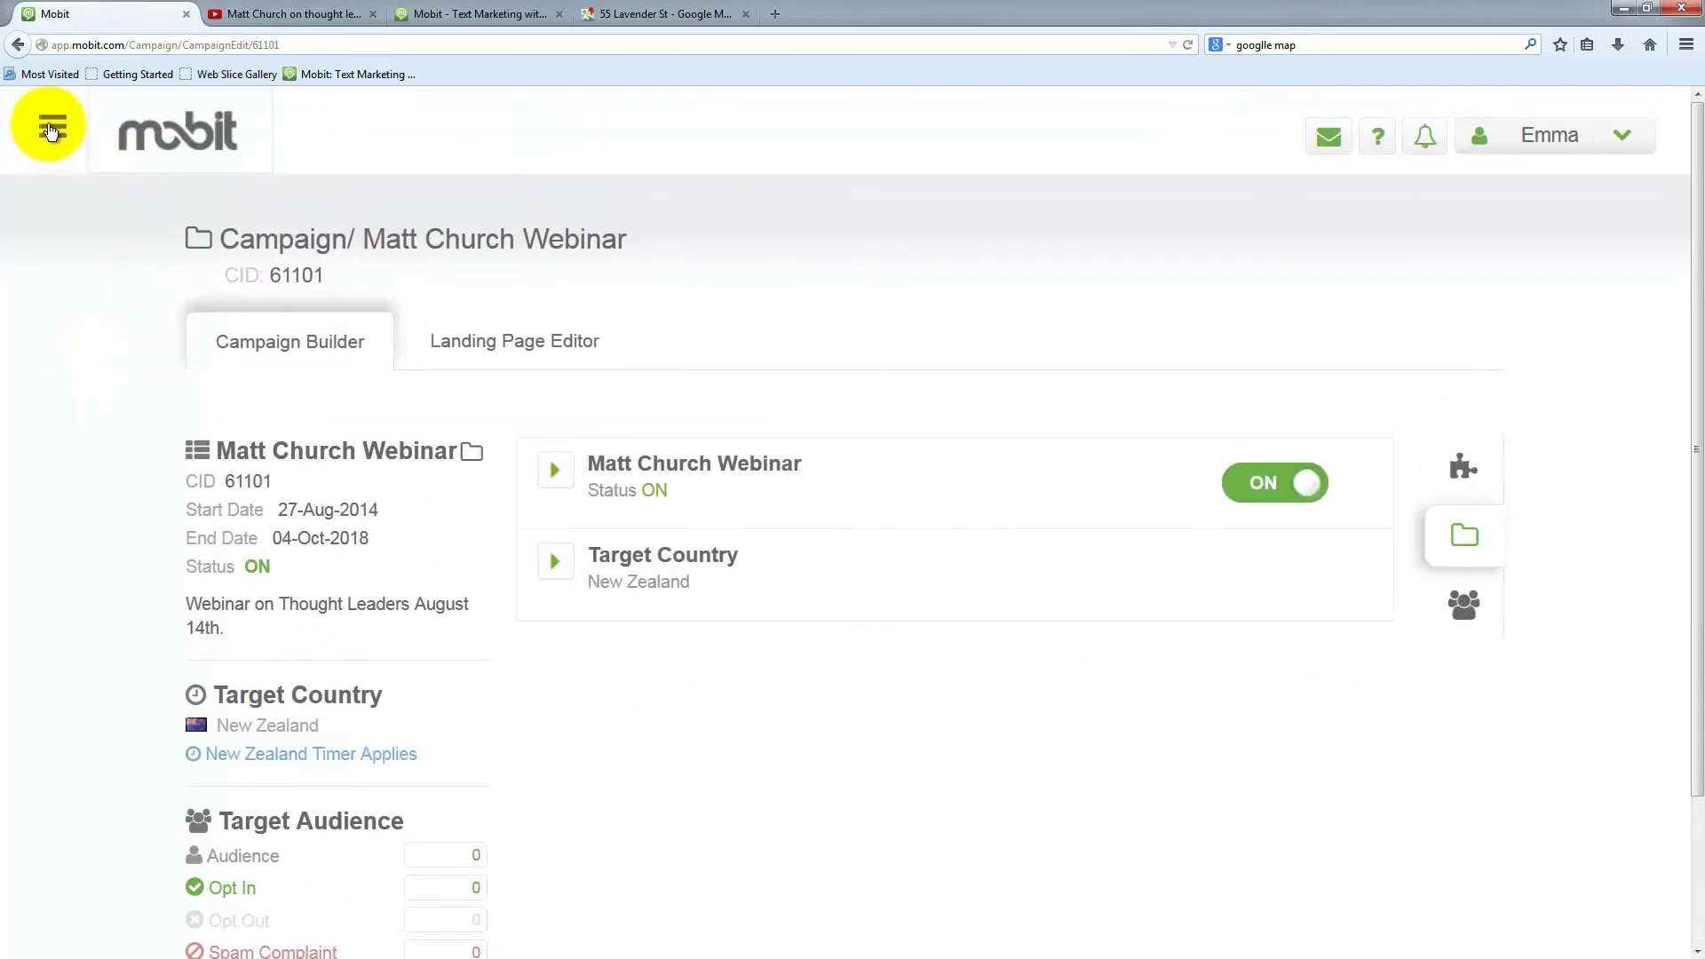
# Duplicate the webinar campaign from the Campaign list, creating a switched-off copy with CID 61163
pyautogui.click(53, 127)
pyautogui.click(169, 300)
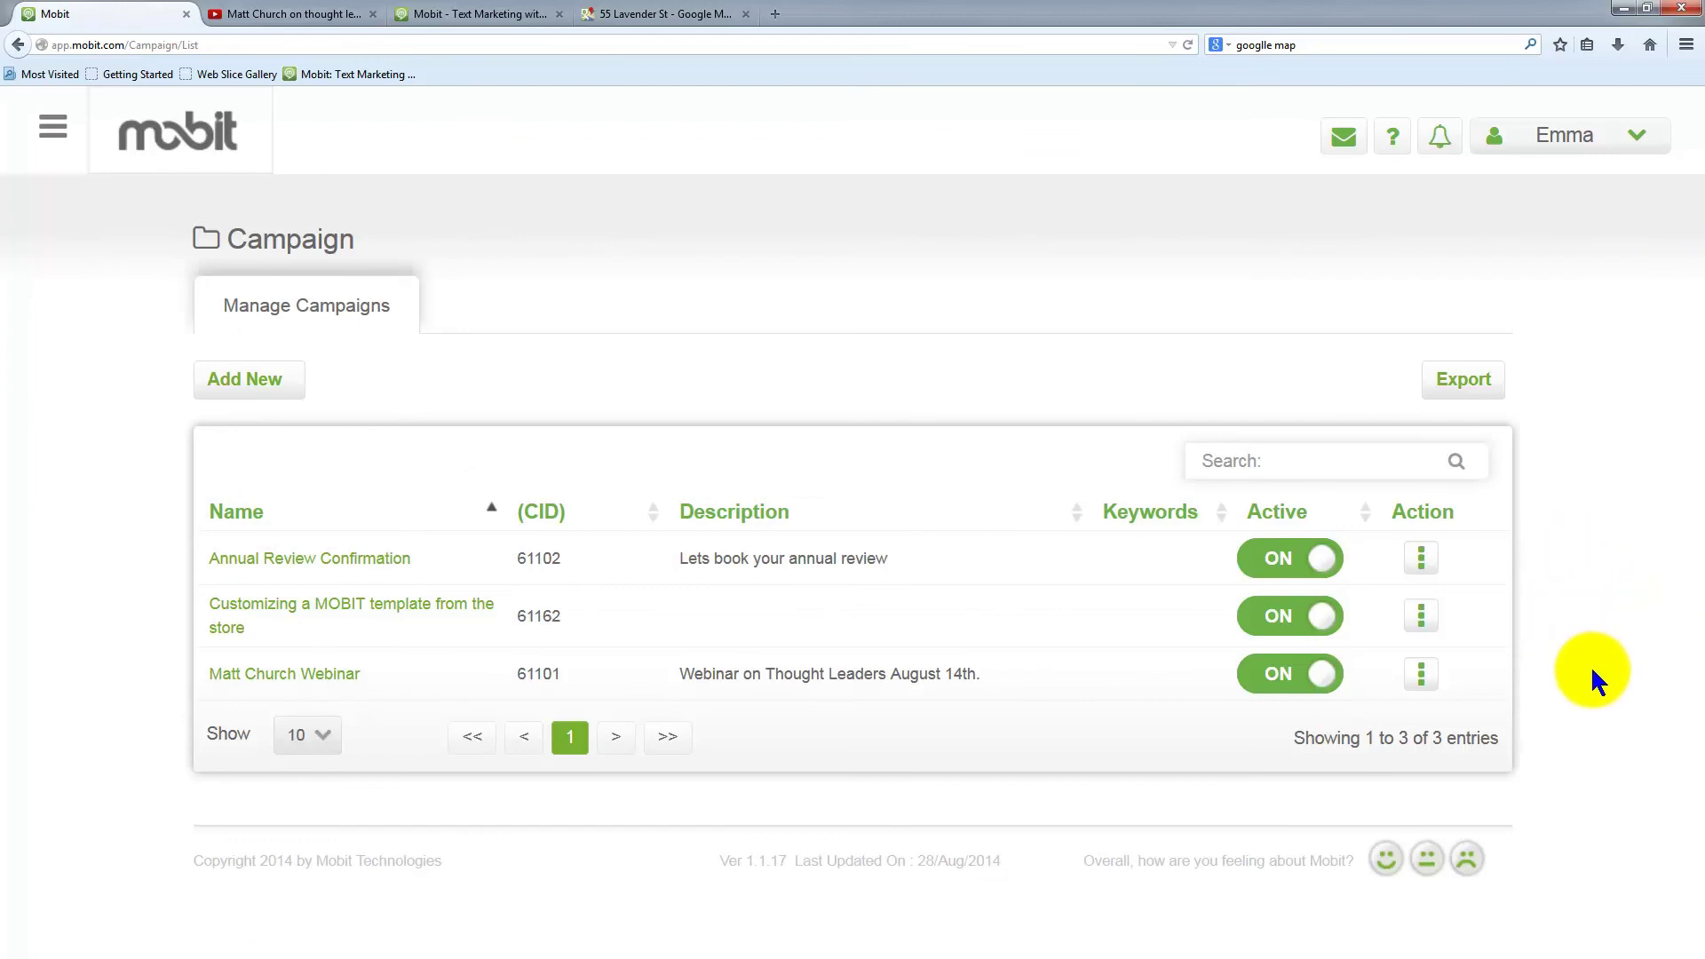
pyautogui.click(1420, 675)
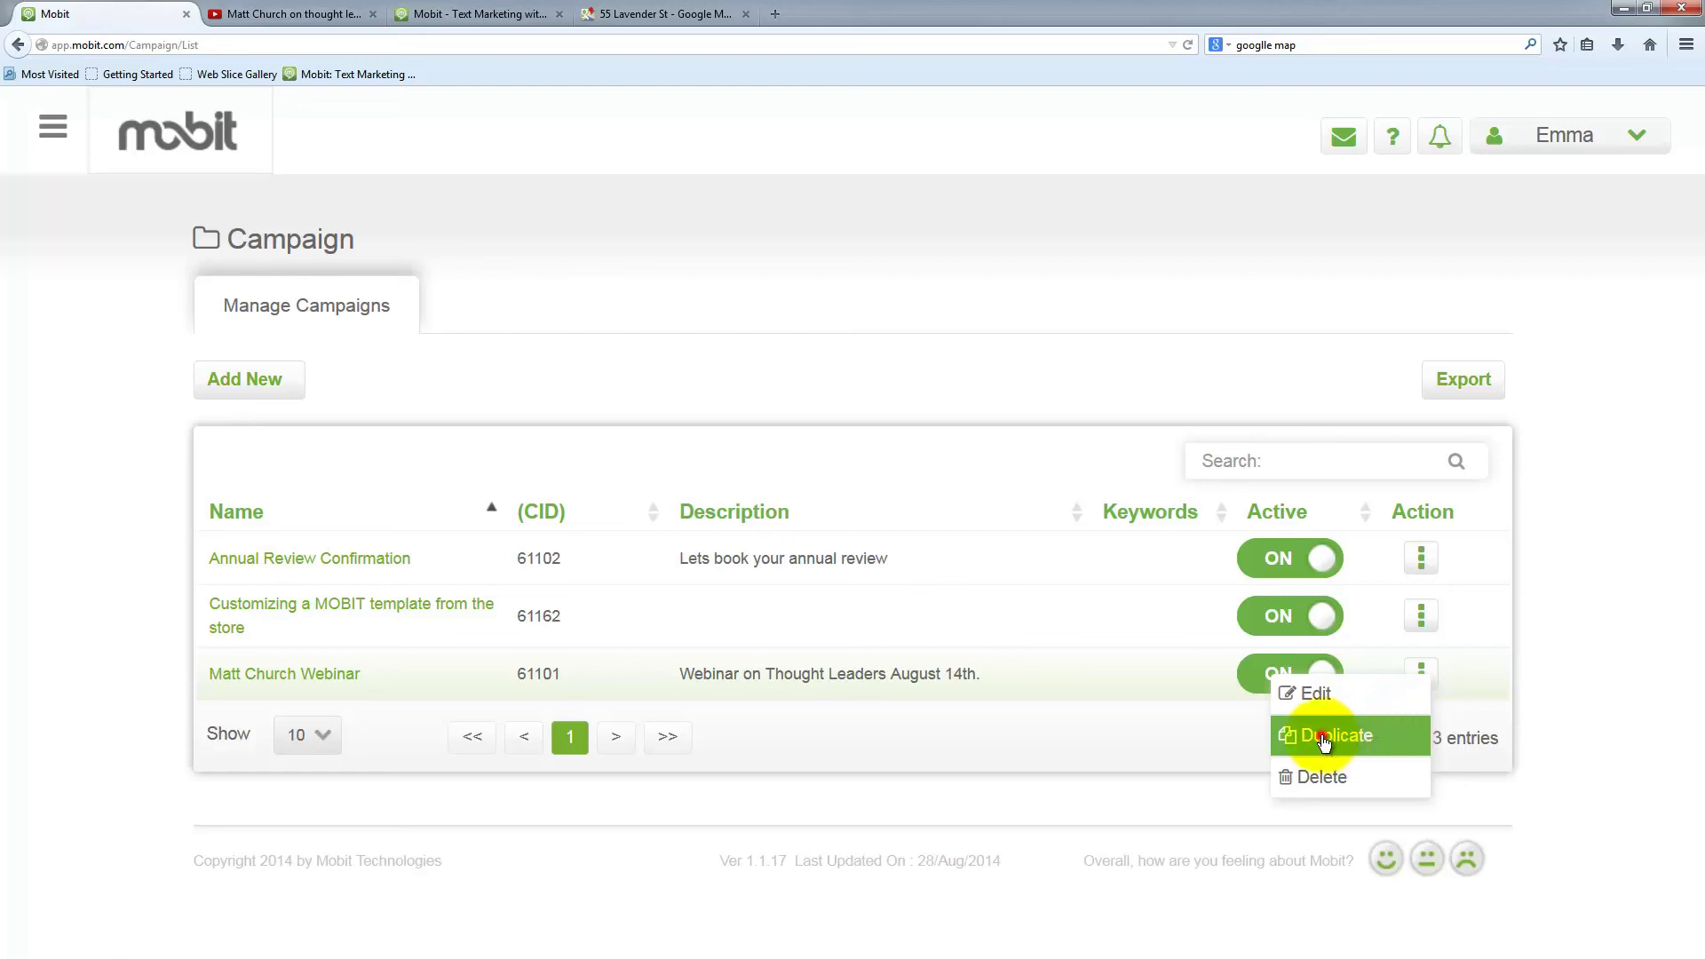
pyautogui.click(1323, 742)
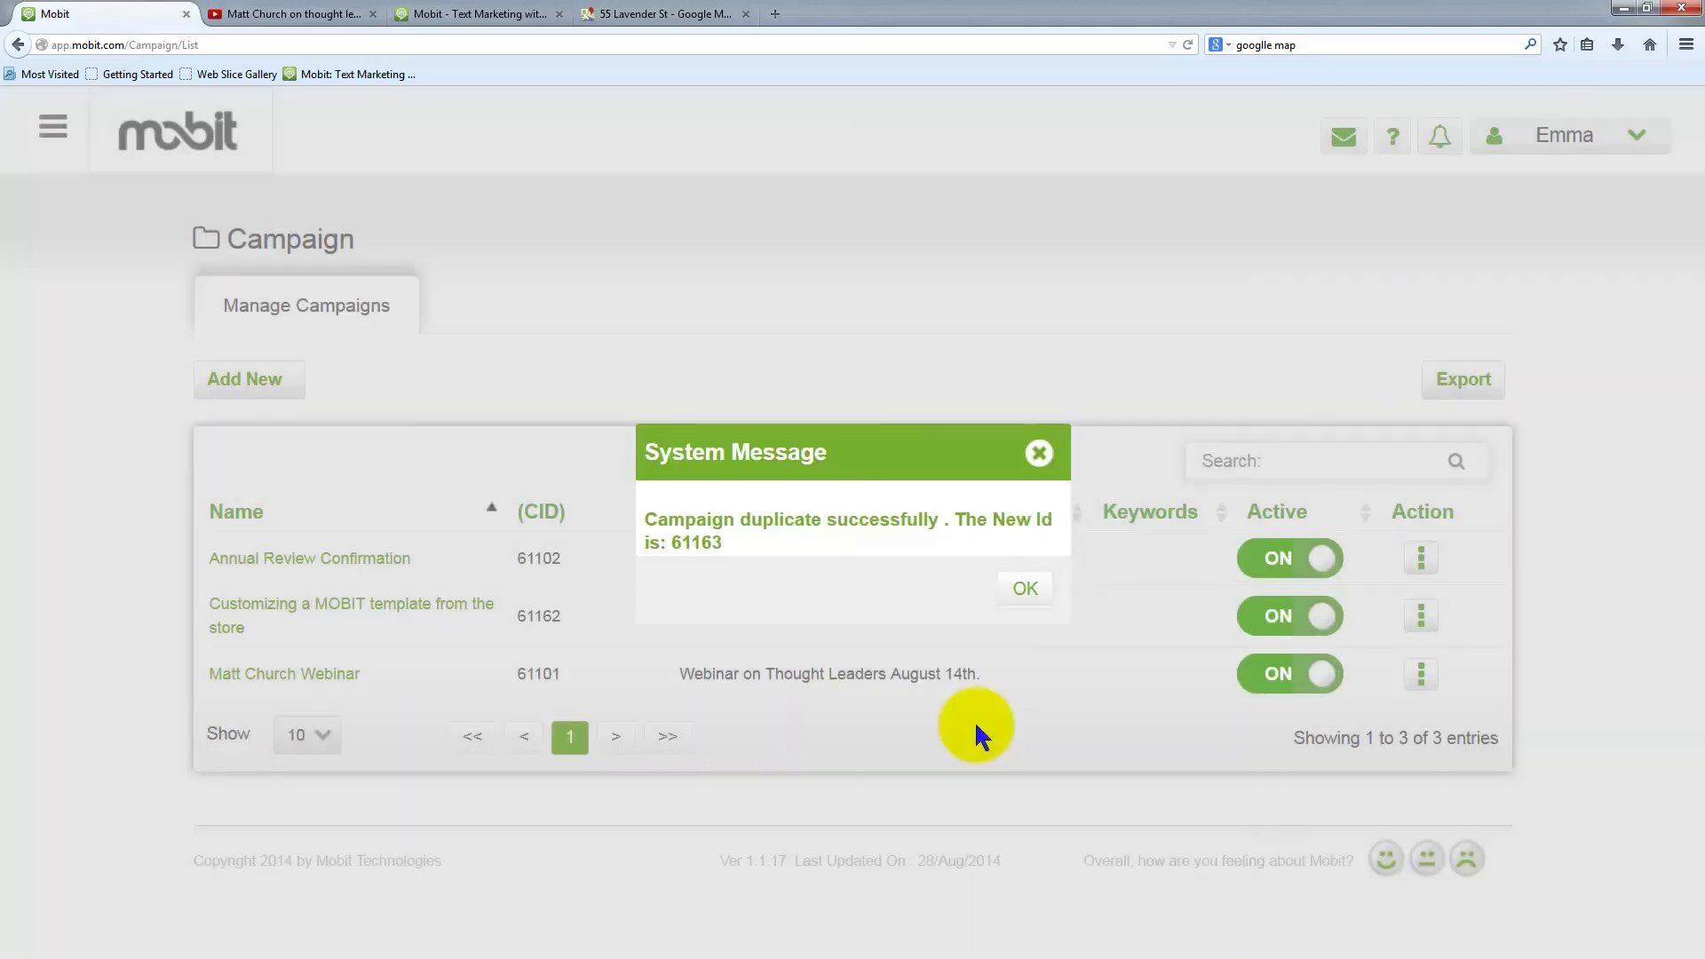
pyautogui.click(1028, 591)
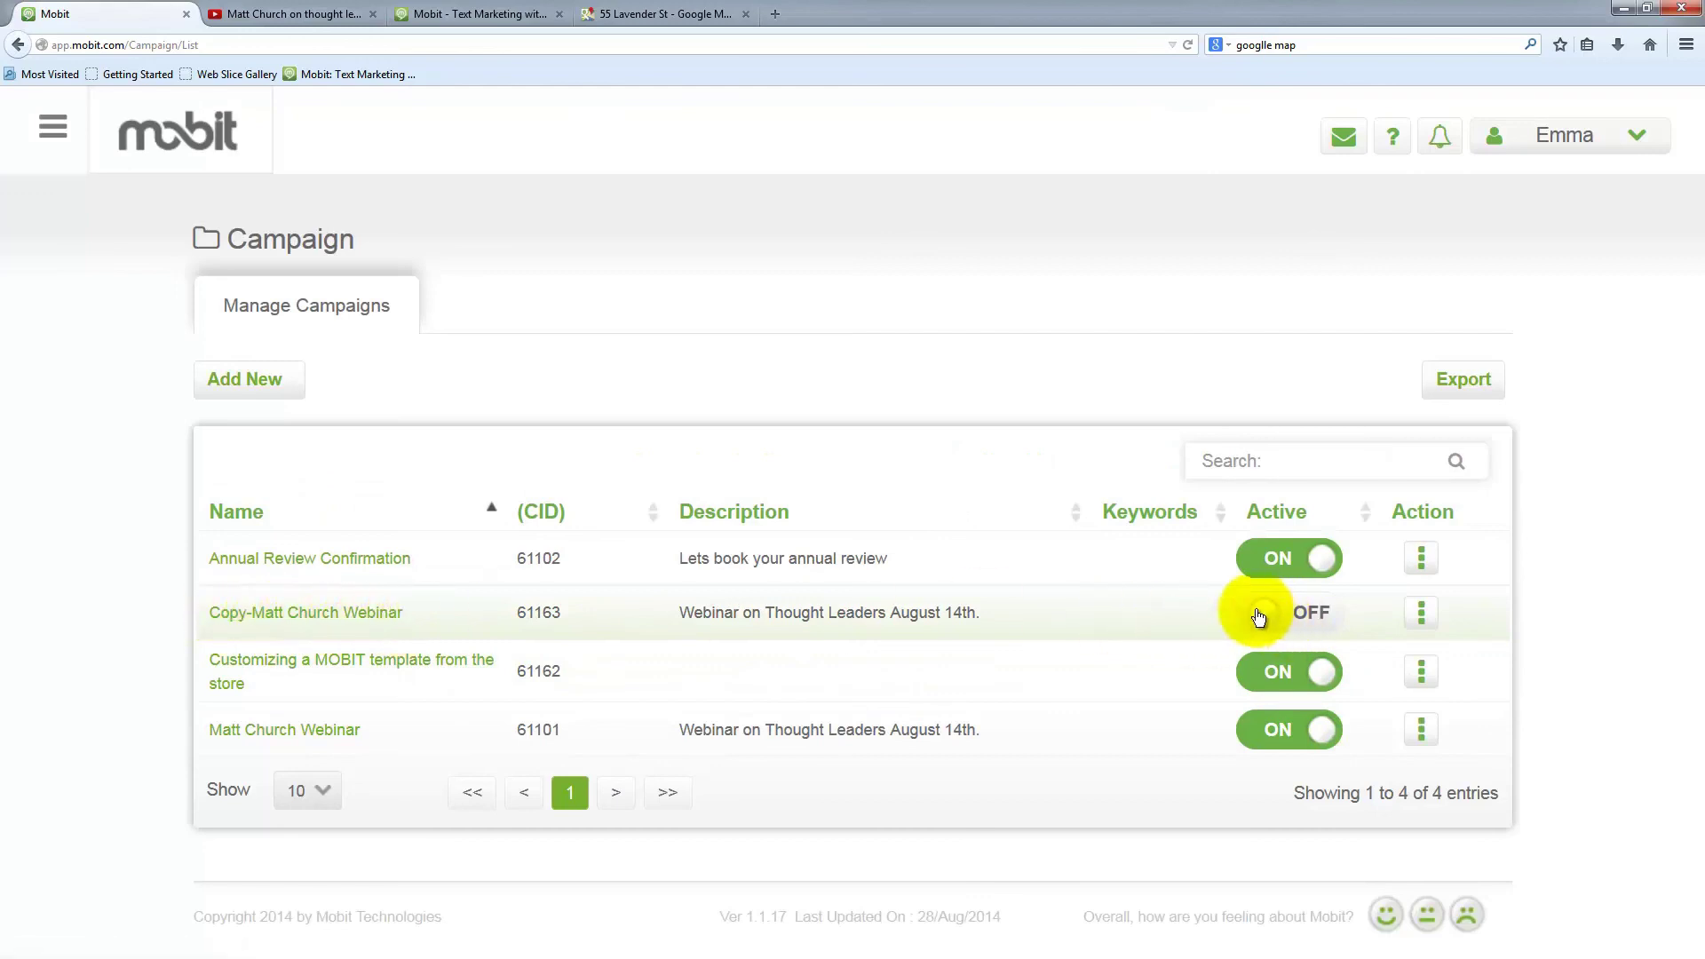
# Edit the copied webinar campaign and review its registration landing page in the Landing Page Editor
pyautogui.click(1419, 612)
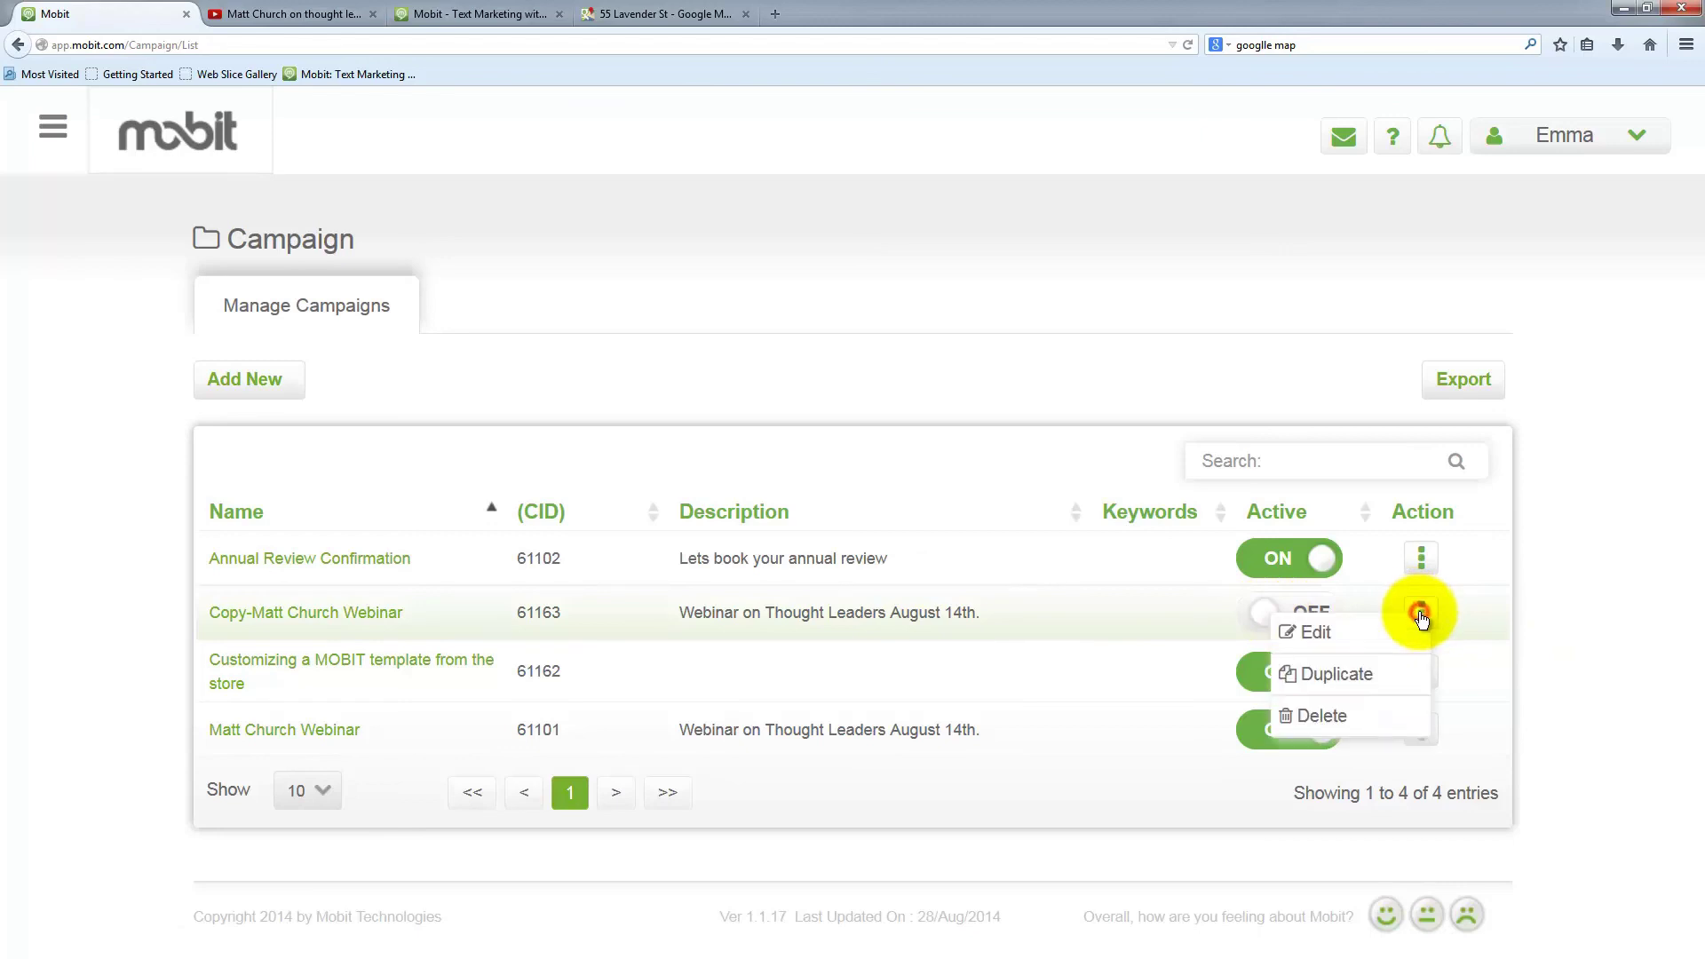
pyautogui.click(1340, 632)
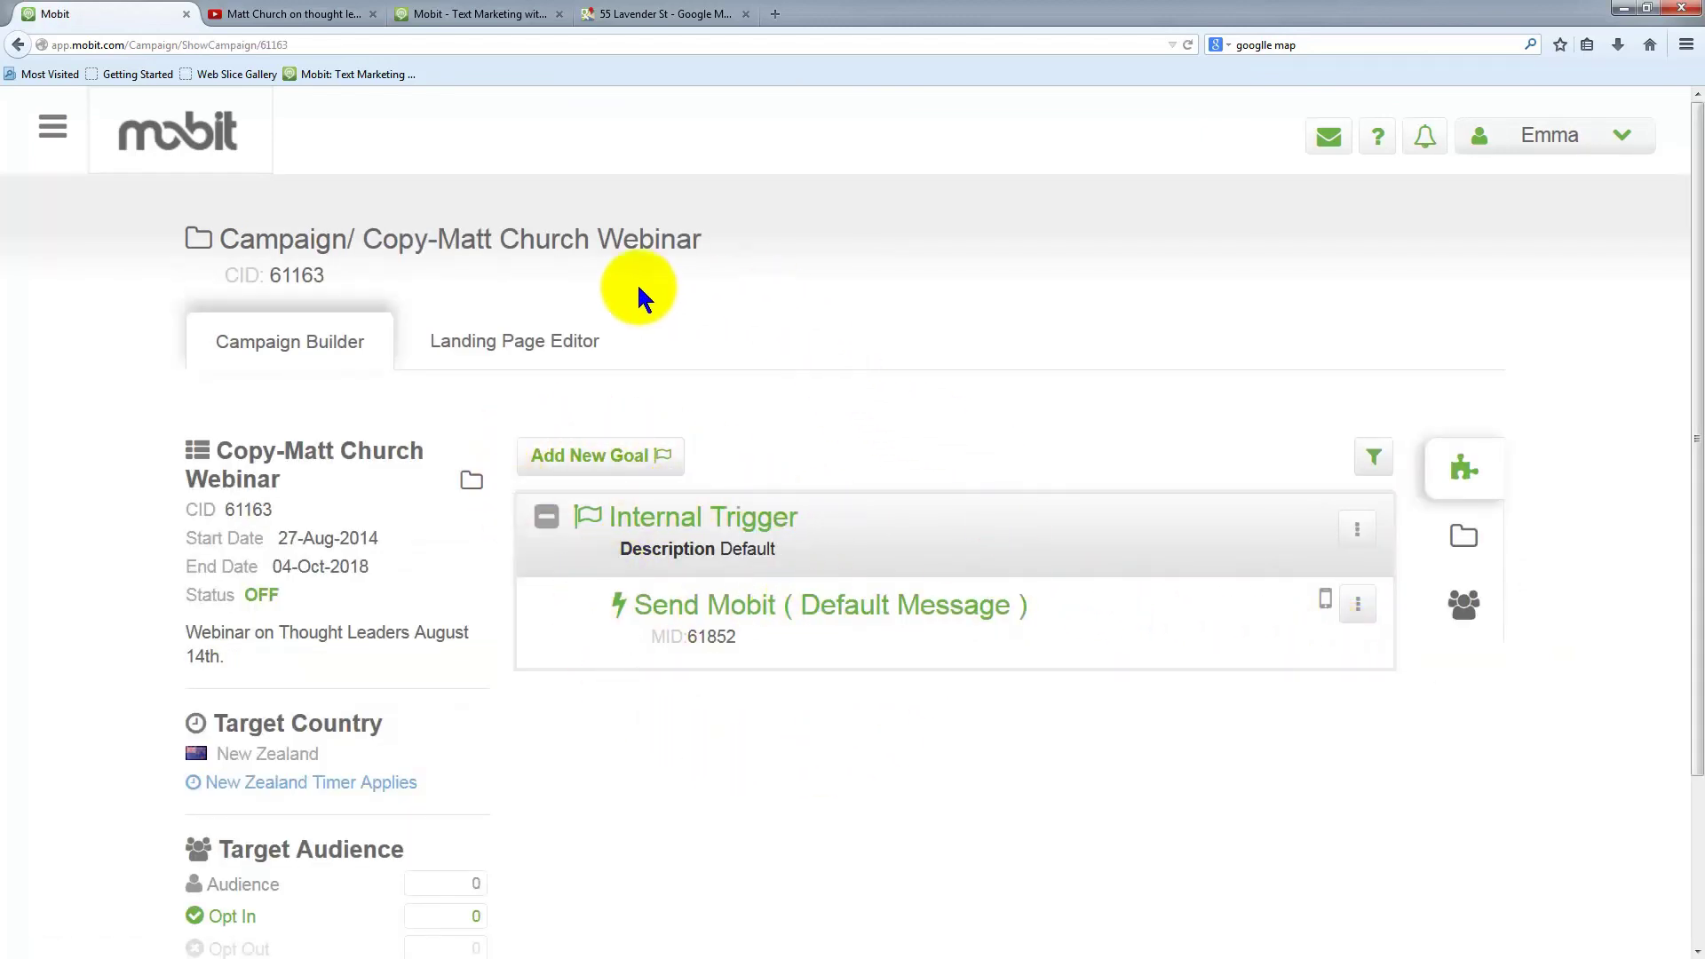
pyautogui.click(483, 344)
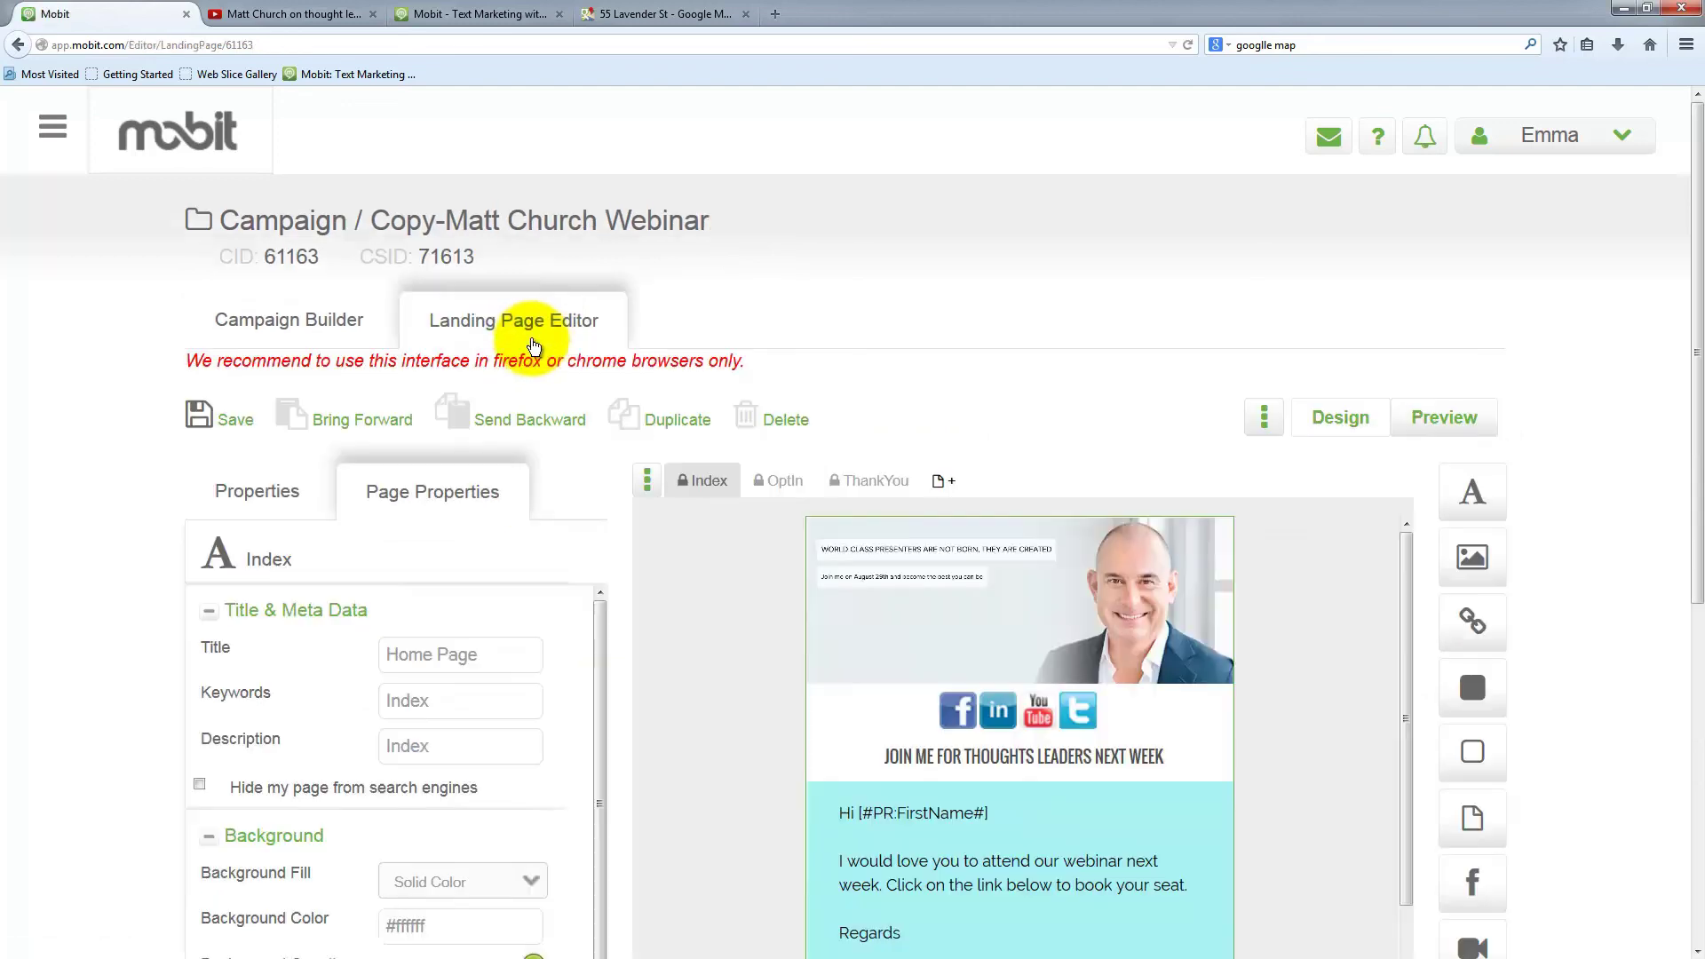
pyautogui.scroll(-5, 1302, 769)
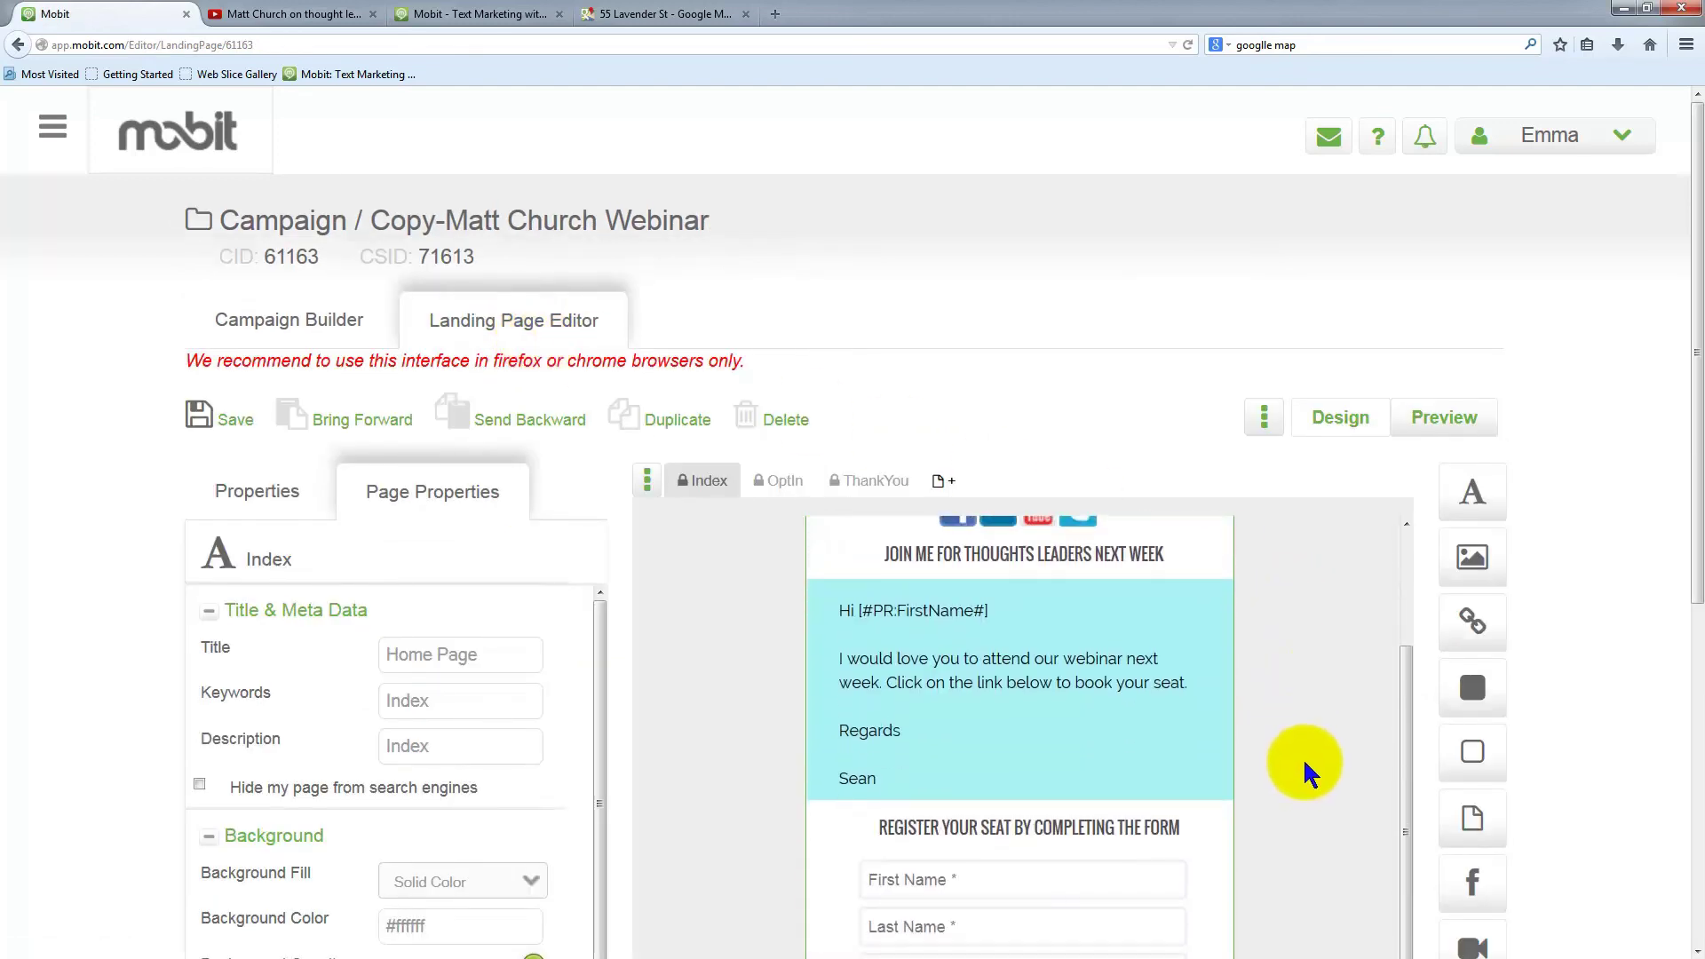
pyautogui.scroll(-6, 1307, 760)
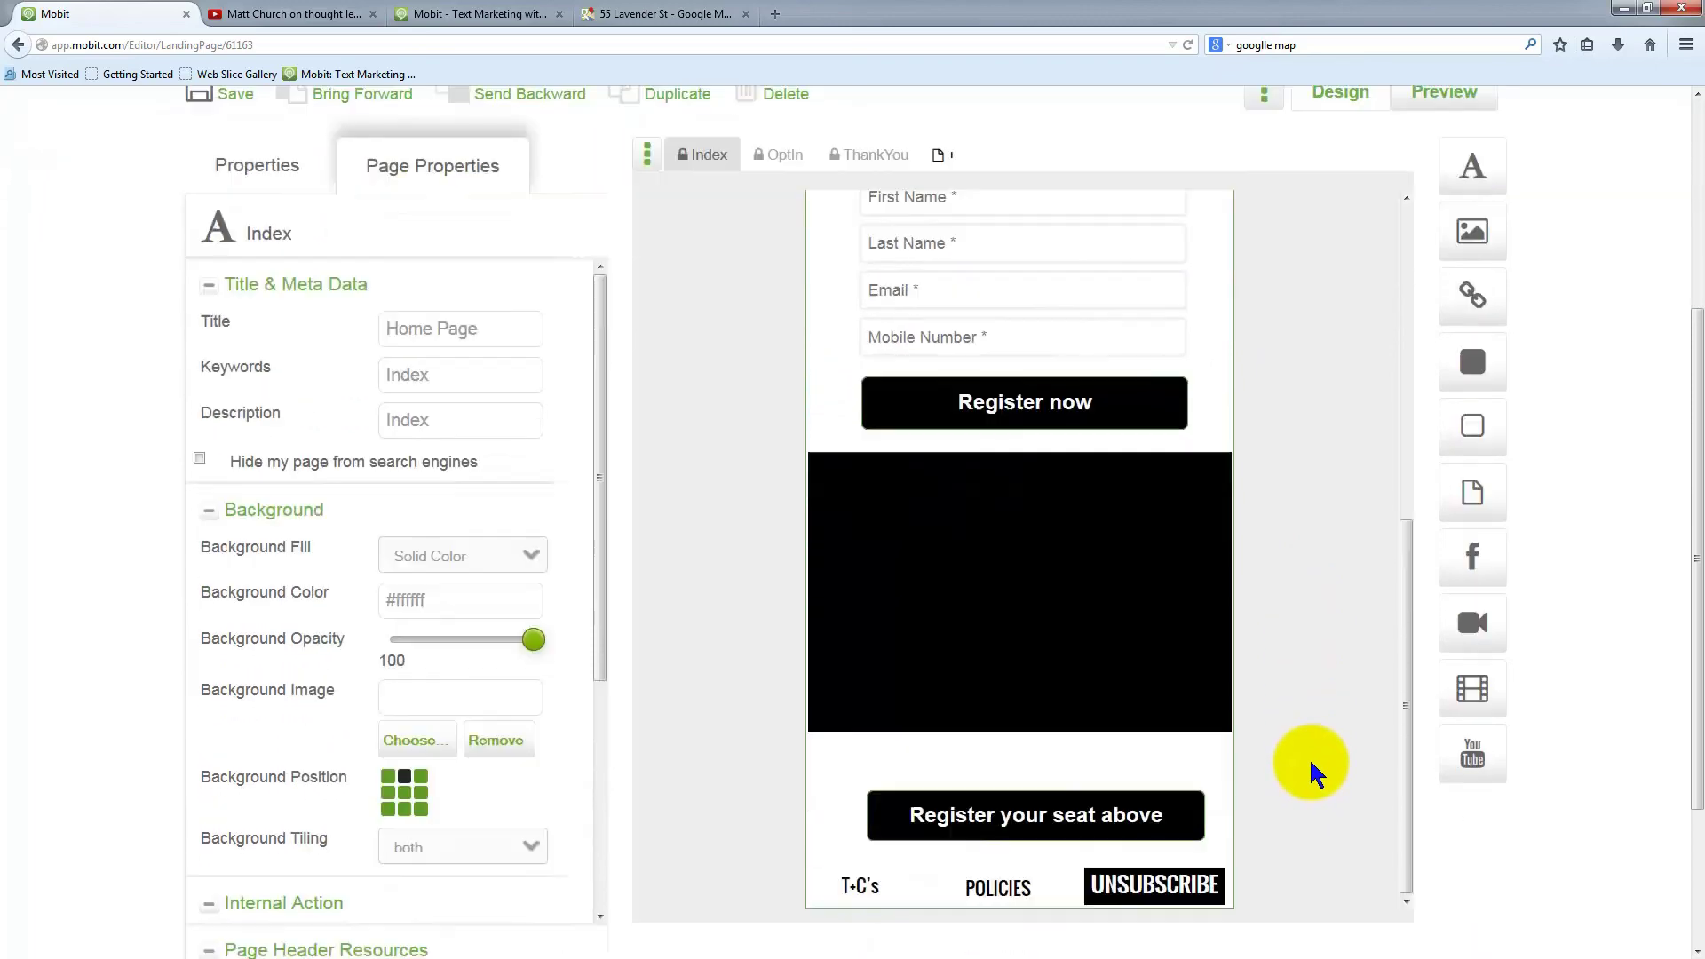
pyautogui.scroll(6, 1585, 680)
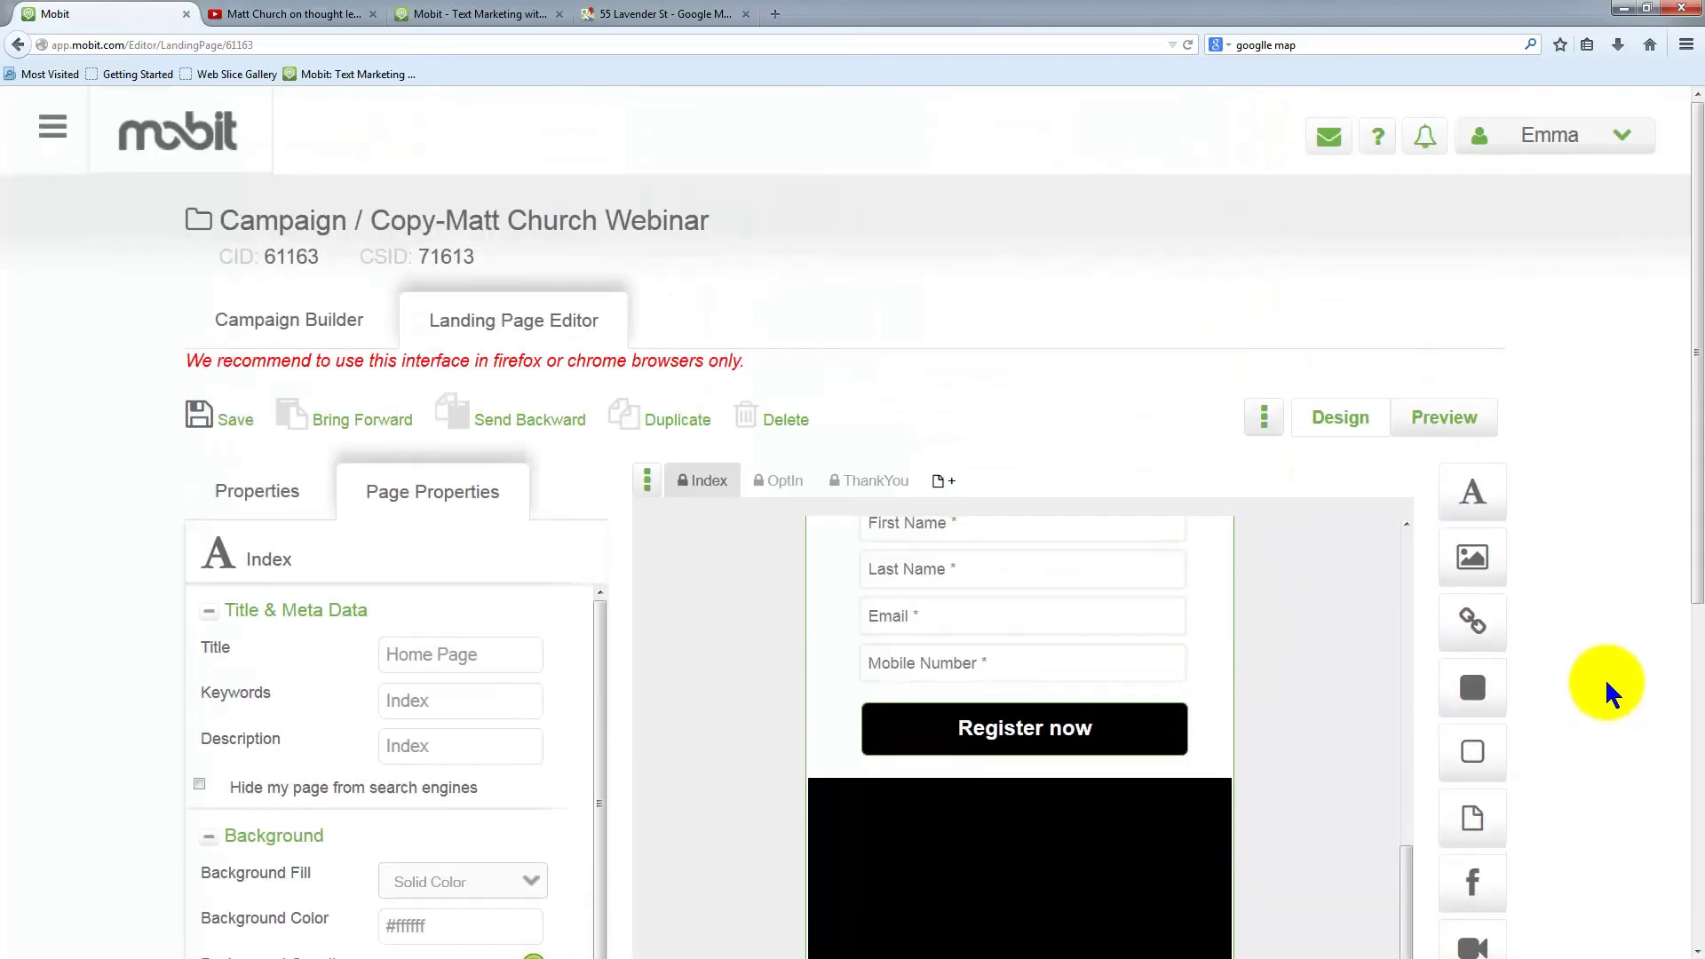